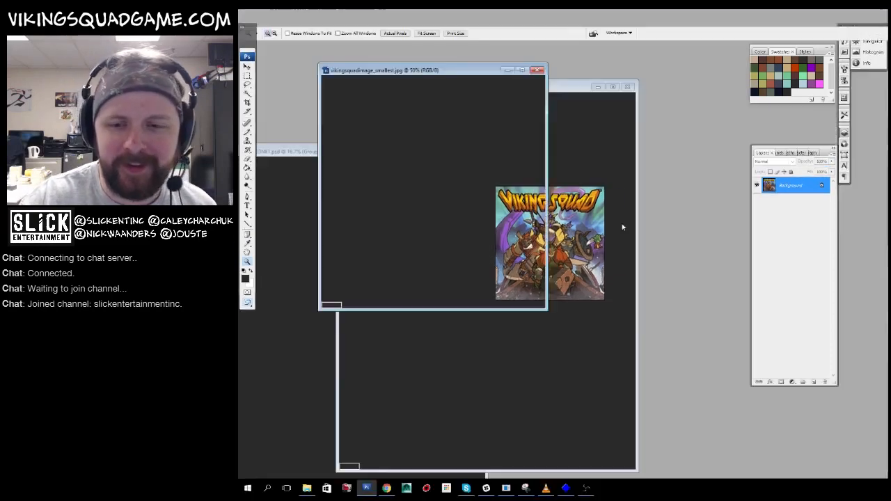
- On Layer 74, sketch a rounded dome outline with a short curve beneath it, centred below the page title
key("b")
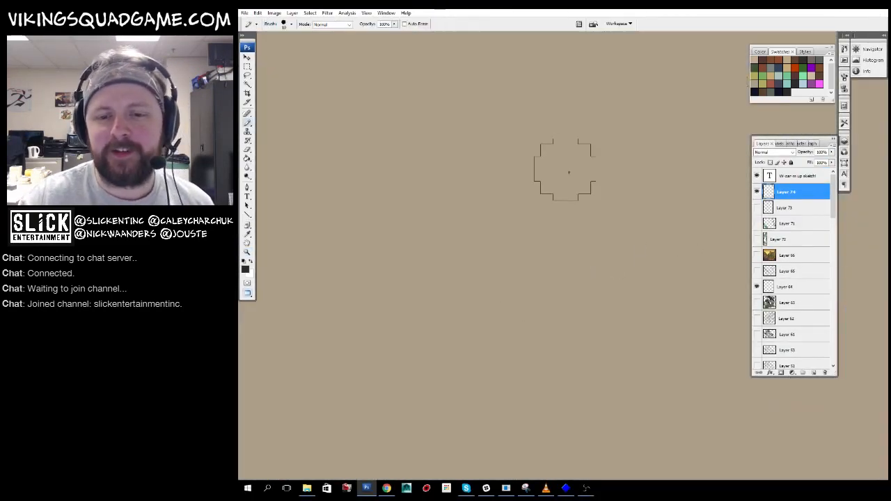
right_click(577, 170)
key("z")
right_click(607, 154)
left_click(641, 159)
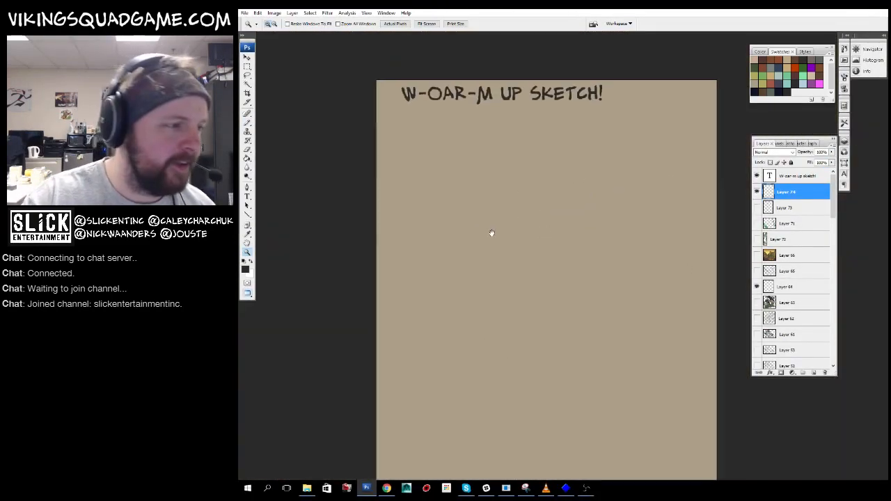
scroll(575, 125, "up", 3)
scroll(561, 274, "down", 2)
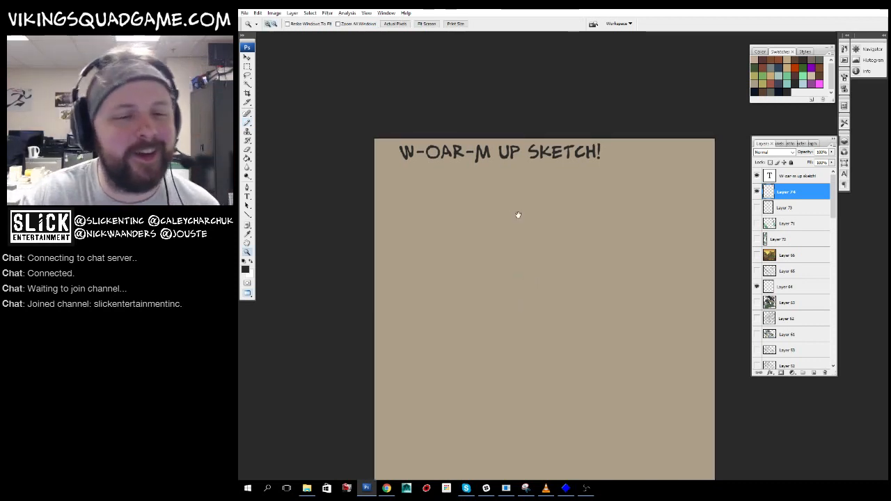
key("ctrl+minus")
key("b")
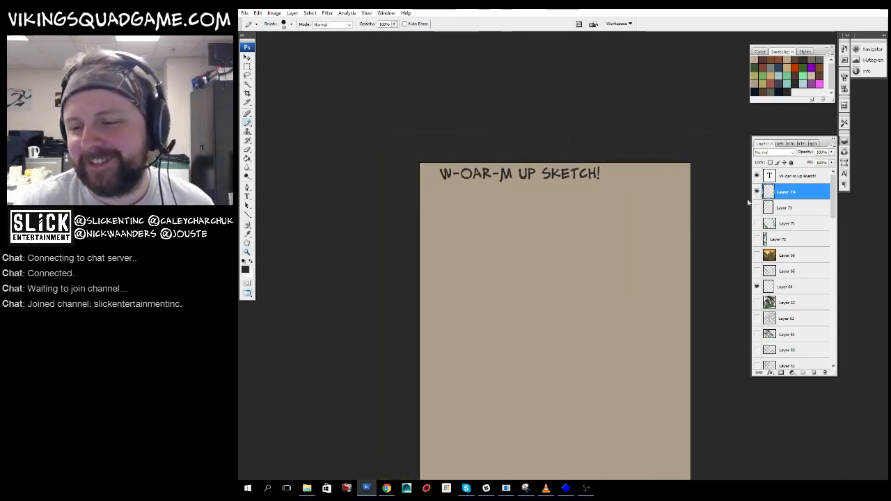
key("ctrl+plus")
scroll(475, 216, "down", 3)
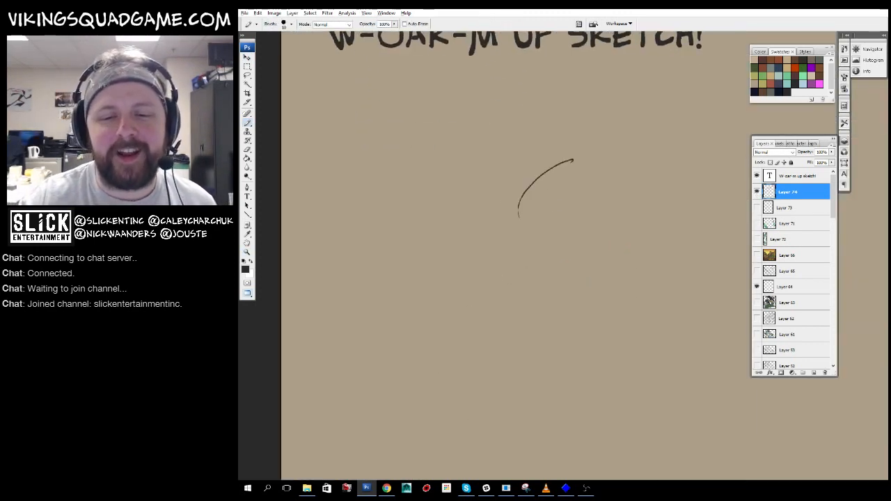
scroll(584, 258, "up", 1)
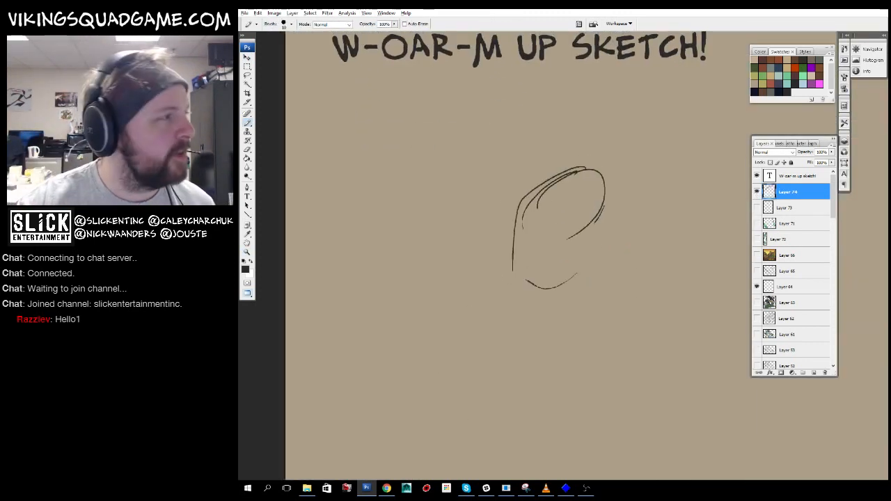
left_click_drag(587, 282, 552, 254)
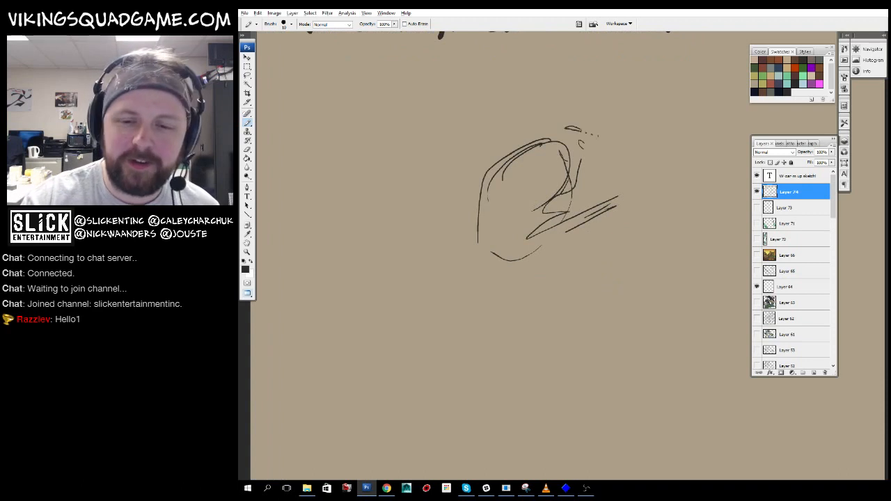
- Rough in the figure around the dome: a finned knot and snout-like shape lower left, a large oval on the right, and a jaw below
left_click_drag(585, 132, 634, 143)
mouse_move(598, 209)
left_mouse_down()
mouse_move(586, 192)
mouse_move(596, 234)
left_mouse_up()
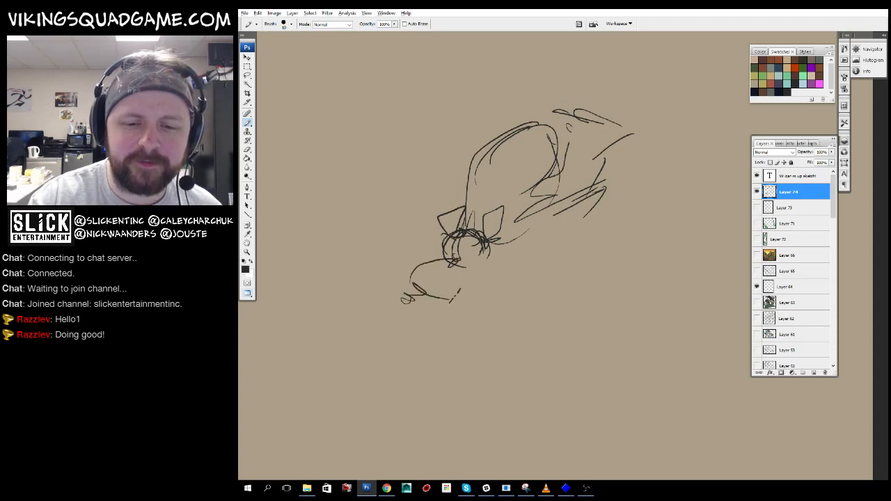
left_click_drag(573, 251, 539, 225)
mouse_move(518, 225)
left_mouse_down()
mouse_move(589, 247)
mouse_move(537, 258)
mouse_move(775, 452)
left_mouse_up()
mouse_move(518, 278)
left_mouse_down()
mouse_move(516, 259)
mouse_move(494, 291)
mouse_move(544, 291)
left_mouse_up()
right_click(538, 270)
left_click(493, 308)
left_click_drag(499, 256, 538, 273)
left_click_drag(583, 246, 569, 227)
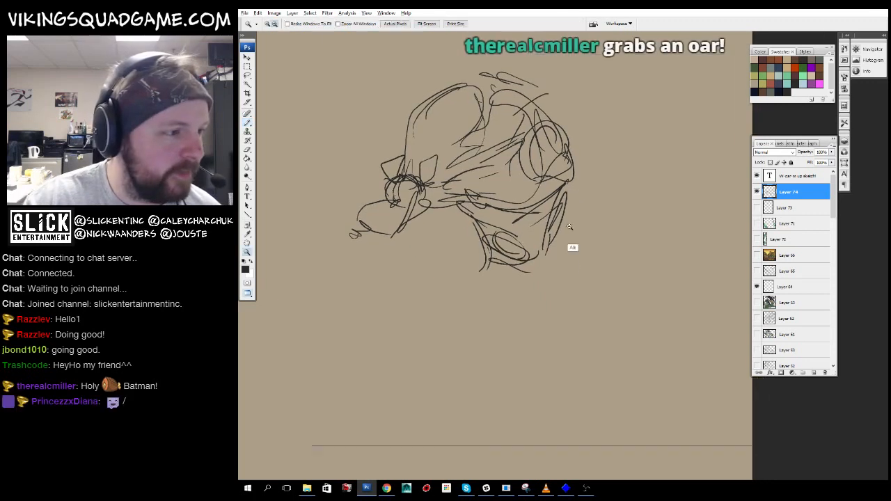
- Reinforce the outer and inner contours of the large oval on the figure's right side with heavier strokes
left_click(569, 227, "alt")
left_click(535, 236, "alt")
mouse_move(482, 262)
left_mouse_down()
mouse_move(517, 273)
mouse_move(498, 326)
mouse_move(492, 275)
left_mouse_up()
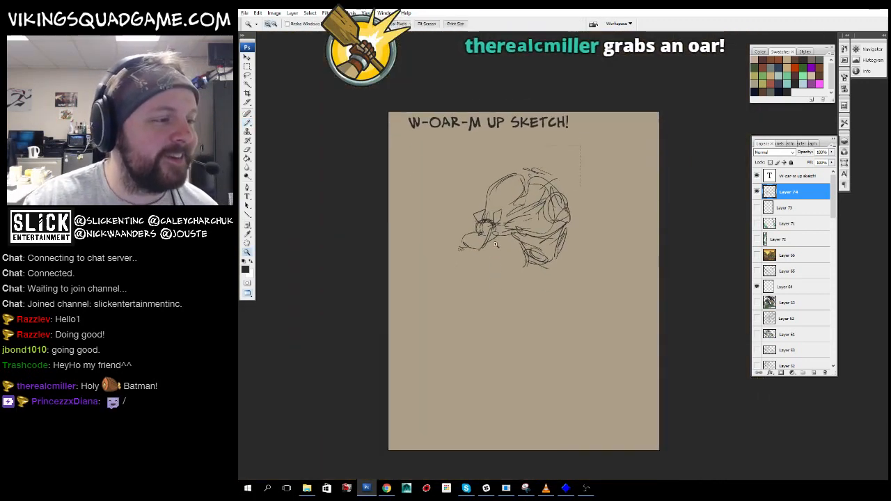
left_click(495, 244, "ctrl")
left_click(532, 299, "ctrl")
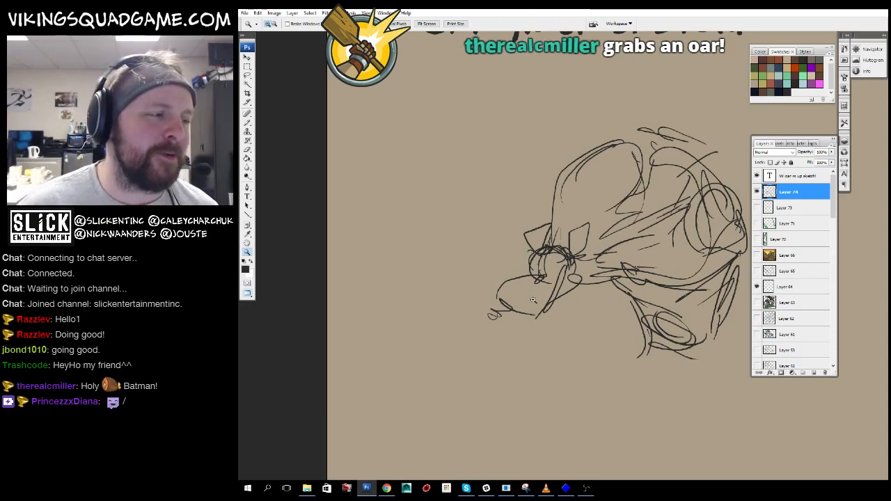
left_click_drag(639, 288, 559, 196)
left_click(527, 202, "ctrl")
left_click(685, 215, "ctrl")
left_click_drag(613, 216, 603, 229)
left_click_drag(545, 99, 589, 113)
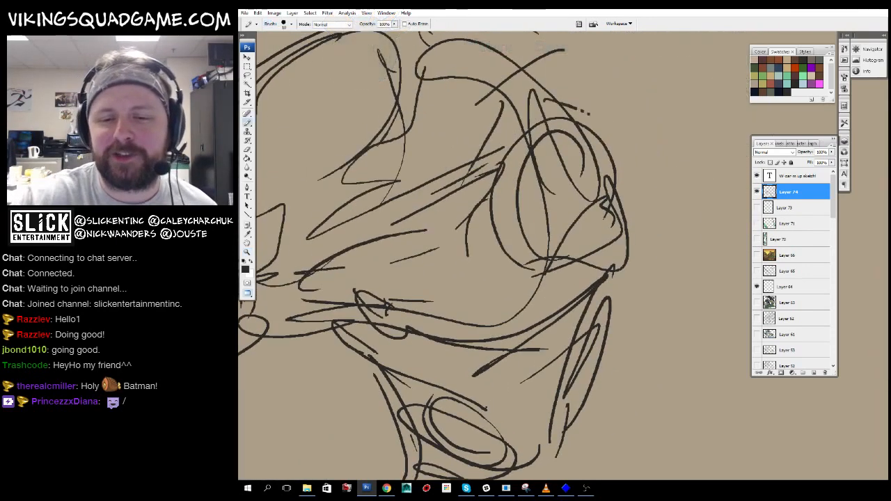
left_click_drag(620, 178, 600, 189)
mouse_move(561, 133)
left_mouse_down()
mouse_move(525, 110)
mouse_move(519, 290)
left_mouse_up()
key("z")
key("f")
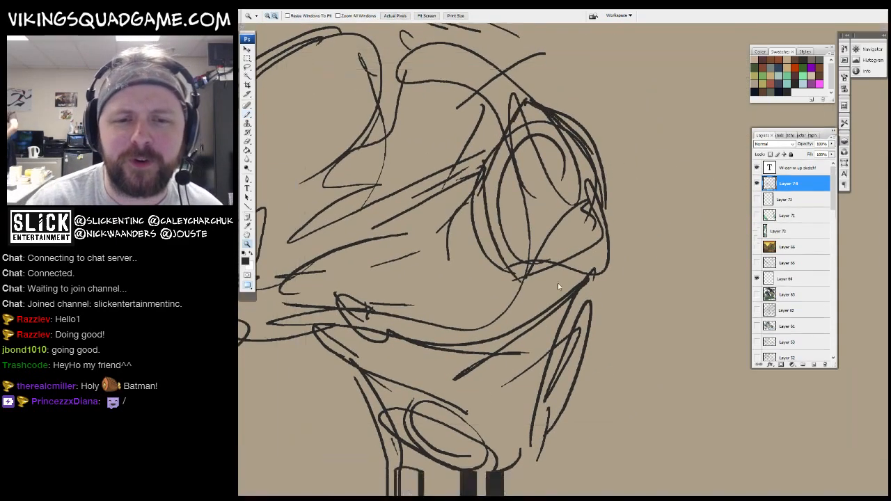
key("f")
key("f")
key("b")
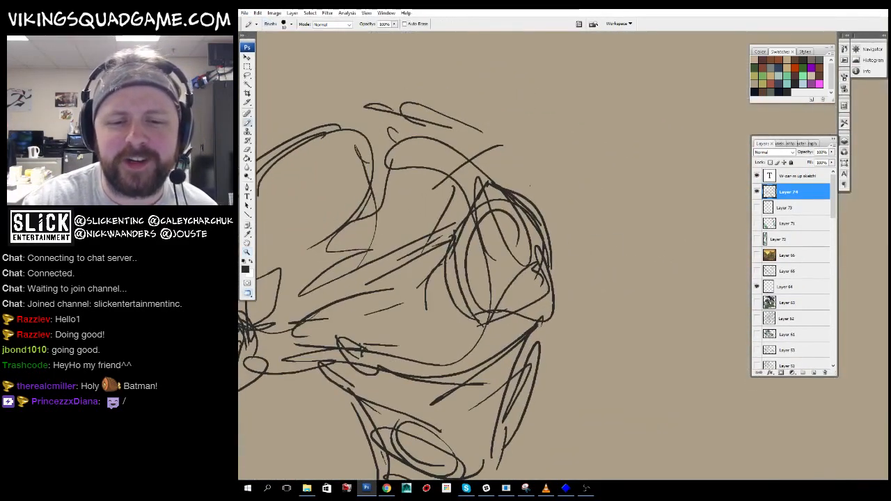
- Sketch straight limb lines running down and right from the oval, plus a long curve extending beneath them
left_click_drag(526, 256, 531, 238)
left_click(530, 238, "alt")
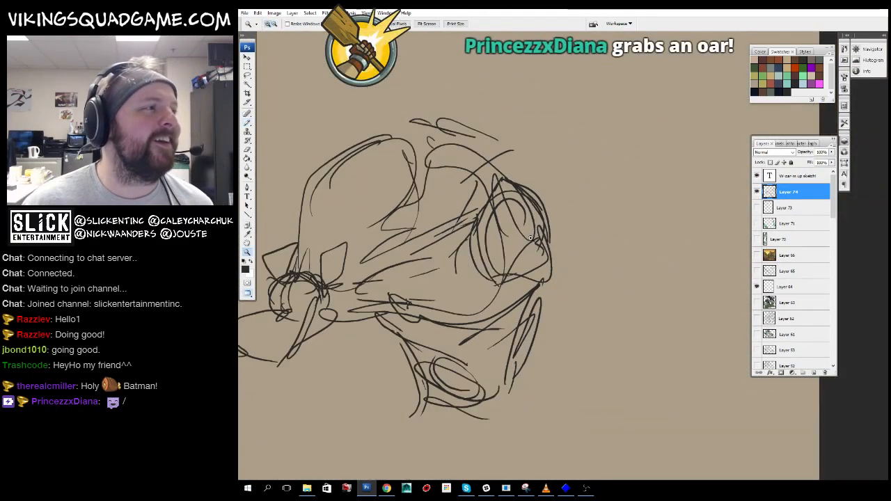
left_click_drag(527, 271, 527, 213)
left_click(519, 206)
left_click(519, 205)
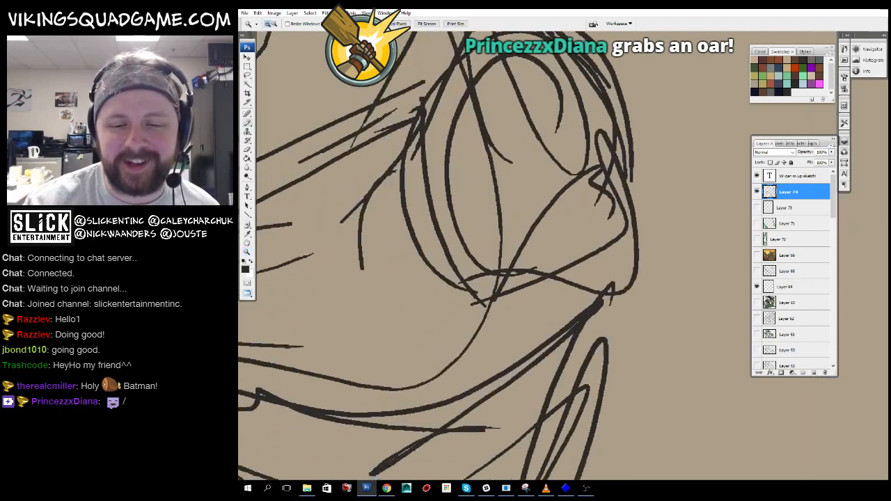
key("b")
left_click_drag(622, 294, 538, 250)
left_click_drag(446, 223, 668, 333)
left_click_drag(547, 138, 651, 272)
left_click_drag(604, 207, 657, 284)
left_click_drag(550, 119, 632, 210)
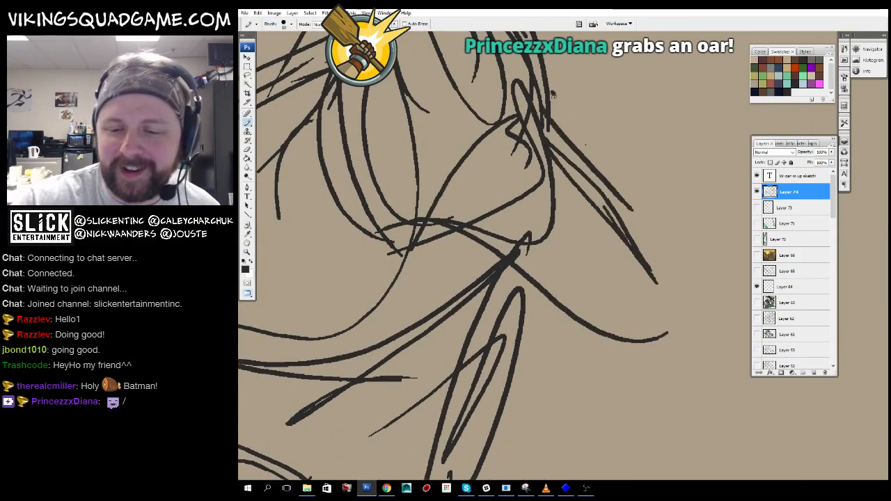
- Extend the limb lines and build a rounded, banded joint at the limb's lower end
left_click_drag(554, 94, 687, 265)
mouse_move(543, 77)
left_mouse_down()
mouse_move(443, 56)
mouse_move(614, 300)
mouse_move(612, 201)
mouse_move(538, 302)
left_mouse_up()
left_click_drag(622, 247, 569, 322)
mouse_move(653, 287)
left_mouse_down()
mouse_move(628, 226)
mouse_move(584, 346)
left_mouse_up()
left_click_drag(687, 303, 592, 360)
left_click_drag(618, 280, 533, 244)
mouse_move(455, 267)
left_mouse_down()
mouse_move(483, 280)
mouse_move(505, 356)
left_mouse_up()
left_click_drag(502, 185, 534, 216)
mouse_move(523, 168)
left_mouse_down()
mouse_move(590, 236)
mouse_move(609, 315)
left_mouse_up()
- Draw two short arcs in the empty space above the dome
key("z")
left_click(526, 269, "alt")
left_click_drag(518, 272, 630, 498)
key("b")
left_click_drag(311, 164, 316, 352)
key("ctrl+minus")
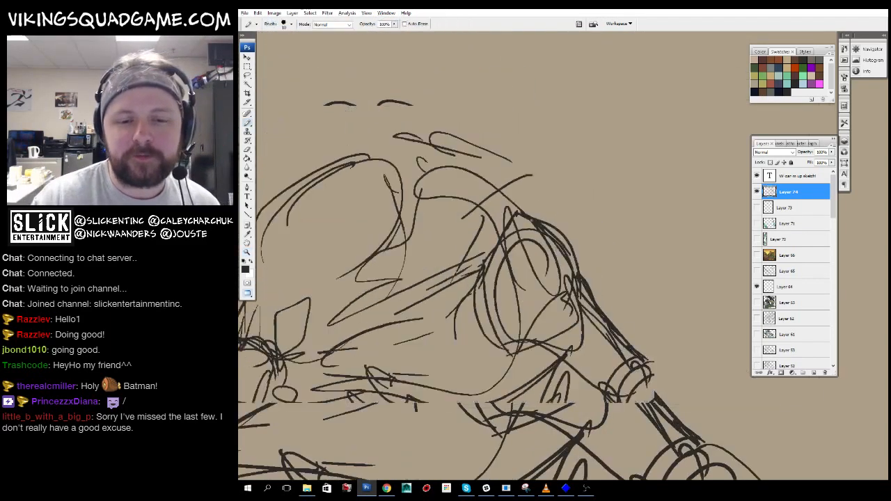
- Sketch a wide brim-like band across the top of the figure, with a plank-shaped end angling down on the right
left_click_drag(513, 268, 581, 321)
left_click_drag(392, 167, 668, 223)
mouse_move(364, 166)
left_mouse_down()
mouse_move(667, 223)
mouse_move(331, 202)
left_mouse_up()
mouse_move(325, 209)
left_mouse_down()
mouse_move(386, 192)
mouse_move(636, 242)
mouse_move(623, 217)
left_mouse_up()
mouse_move(404, 174)
left_mouse_down()
mouse_move(609, 213)
mouse_move(713, 322)
left_mouse_up()
mouse_move(717, 323)
left_mouse_down()
mouse_move(689, 341)
mouse_move(657, 341)
left_mouse_up()
left_click_drag(645, 295, 651, 280)
left_click_drag(550, 226, 490, 372)
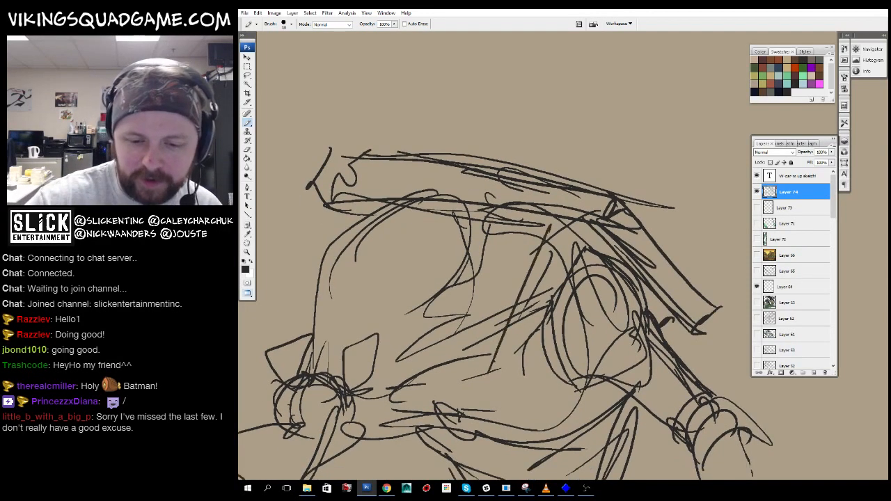
- Hatch the area beneath the band beside the oval and outline the tall left panel standing on the band
left_click_drag(540, 220, 488, 352)
left_click_drag(487, 209, 493, 314)
mouse_move(407, 120)
left_mouse_down()
mouse_move(348, 240)
mouse_move(510, 176)
left_mouse_up()
left_click_drag(530, 195, 509, 258)
left_click_drag(349, 240, 380, 262)
left_click_drag(426, 122, 514, 264)
left_click_drag(473, 132, 533, 192)
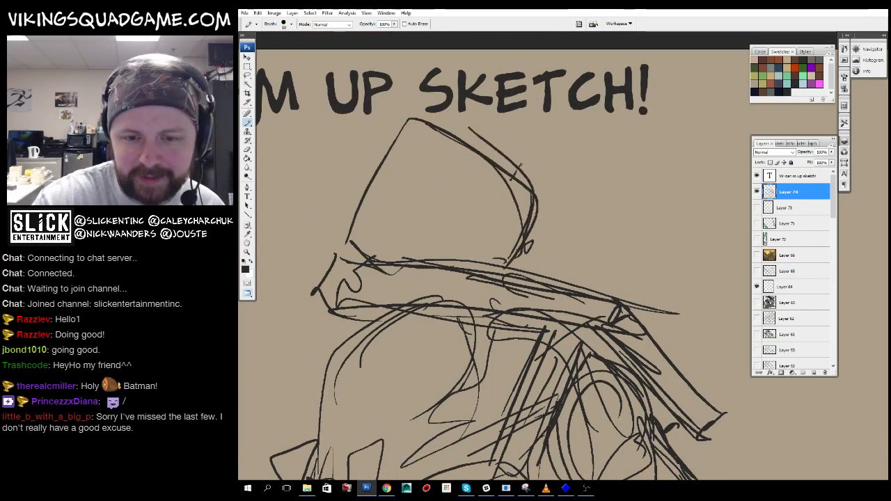
- Outline a second tall curved panel and a smaller rounded panel on the band's right side, with an inner contour line
left_click_drag(549, 118, 509, 169)
mouse_move(548, 122)
left_mouse_down()
mouse_move(686, 306)
mouse_move(676, 340)
mouse_move(696, 275)
left_mouse_up()
left_click_drag(557, 293, 467, 242)
left_click_drag(555, 245, 660, 290)
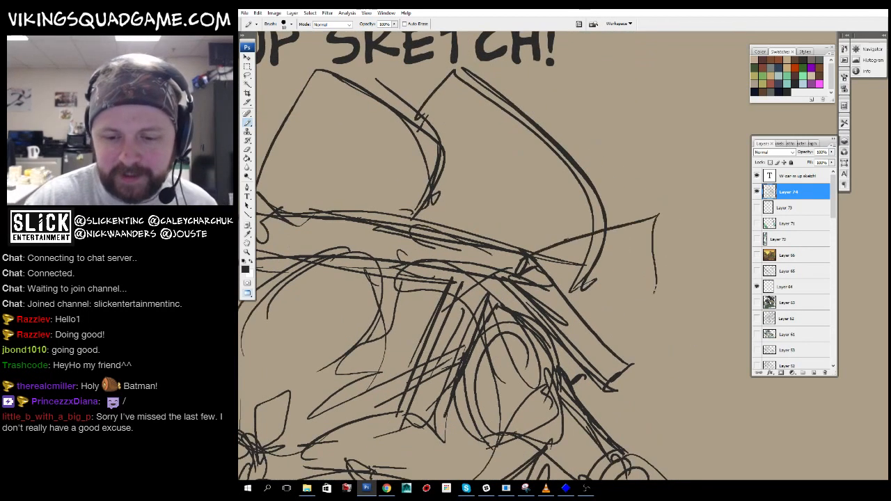
left_click_drag(658, 211, 594, 335)
mouse_move(555, 245)
left_mouse_down()
mouse_move(572, 302)
mouse_move(588, 317)
left_mouse_up()
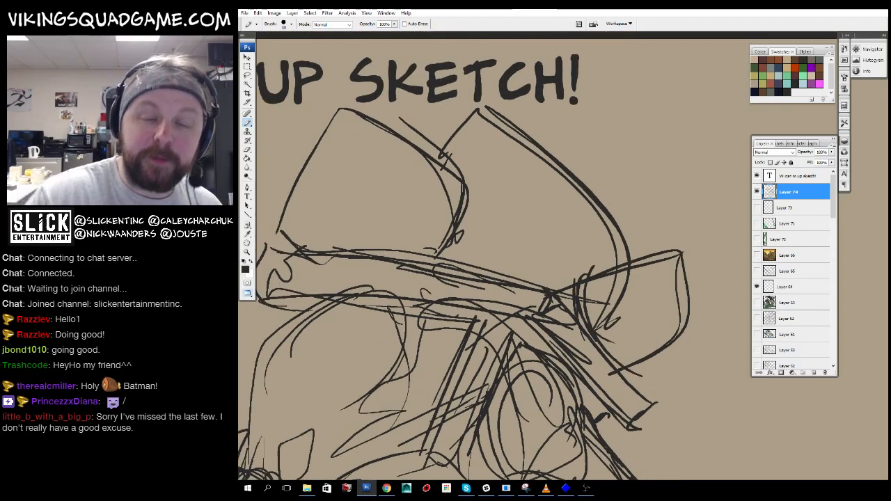
left_click_drag(554, 217, 561, 228)
left_click_drag(584, 205, 572, 241)
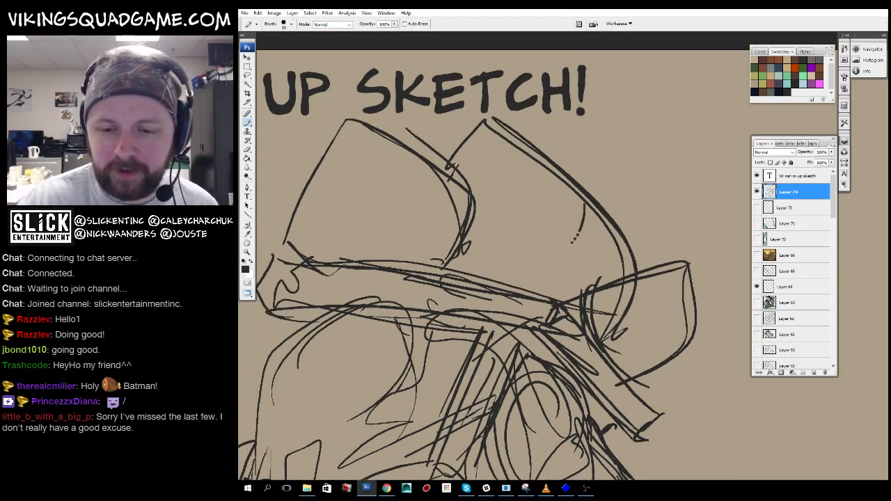
left_click_drag(578, 431, 614, 249)
- Draw a long curved line descending from the joint at the end of the right limb
key("z")
left_click(619, 315, "alt")
left_click(609, 303, "alt")
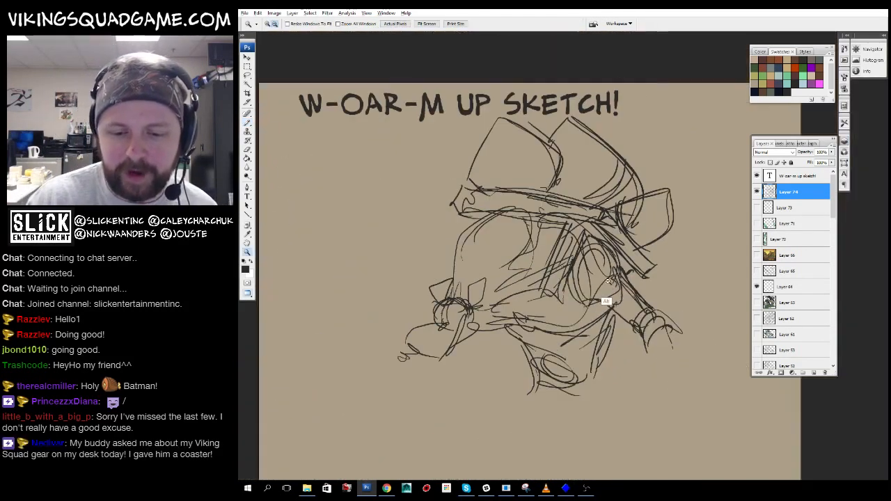
mouse_move(600, 359)
left_mouse_down()
mouse_move(505, 291)
mouse_move(596, 268)
left_mouse_up()
key("v")
mouse_move(596, 268)
left_mouse_down()
mouse_move(571, 293)
mouse_move(540, 300)
left_mouse_up()
key("b")
left_click_drag(572, 257, 556, 280)
left_click_drag(586, 246, 598, 249)
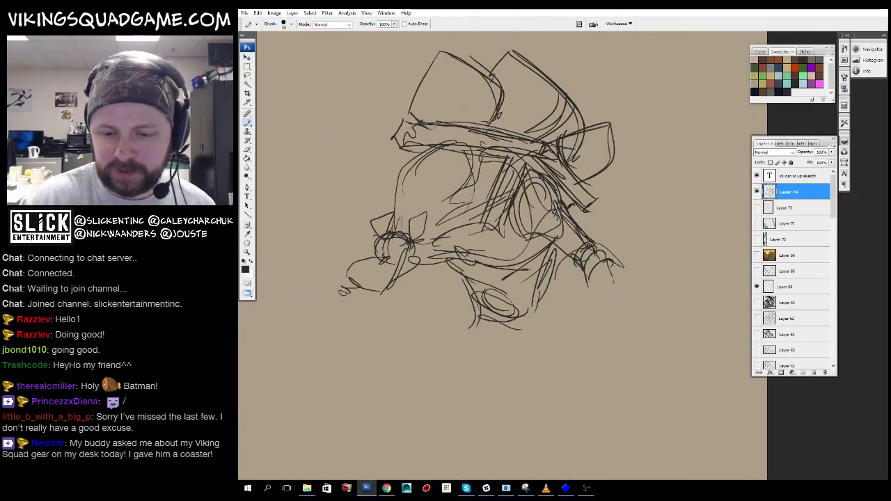
key("z")
left_click(613, 304, "alt")
left_click(623, 278, "alt")
left_click(633, 253, "alt")
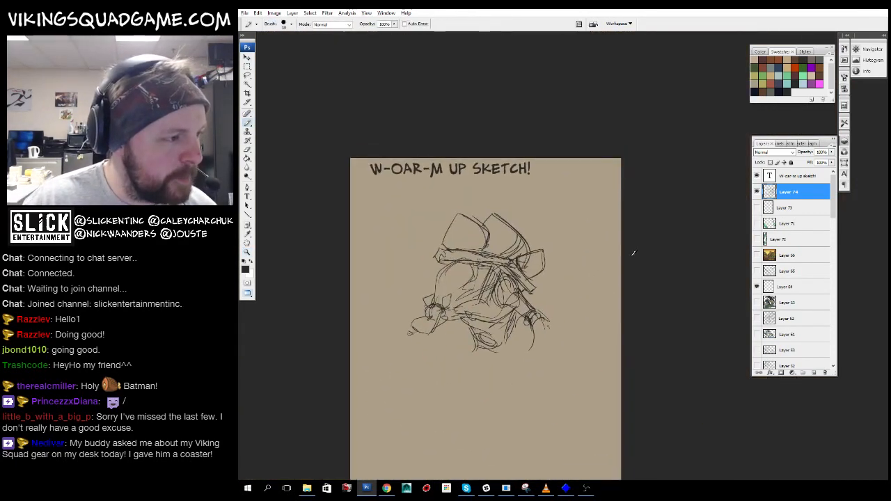
- Add a curved band with short hatching strokes across the lower part of the jaw
left_click(552, 300)
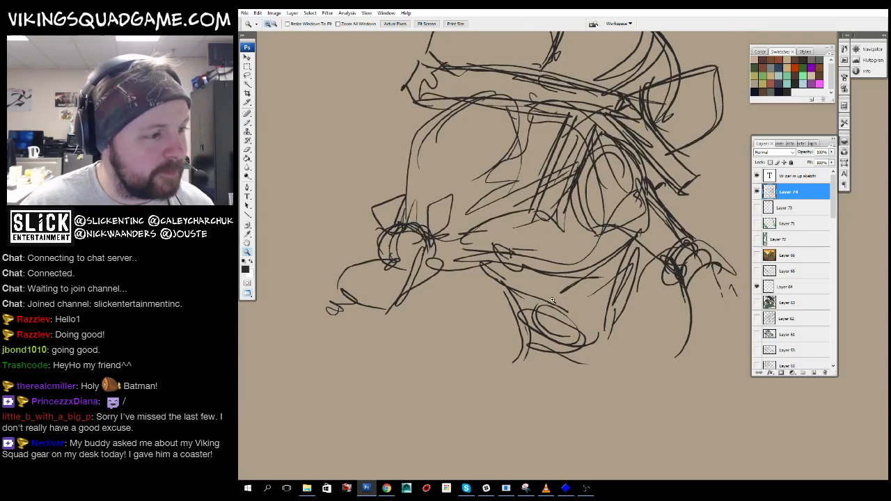
left_click_drag(552, 300, 502, 234)
key("b")
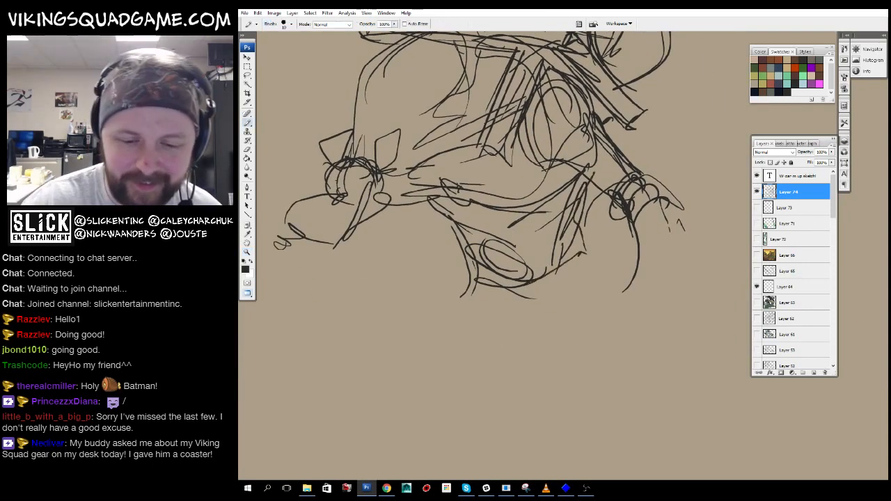
left_click_drag(457, 248, 466, 276)
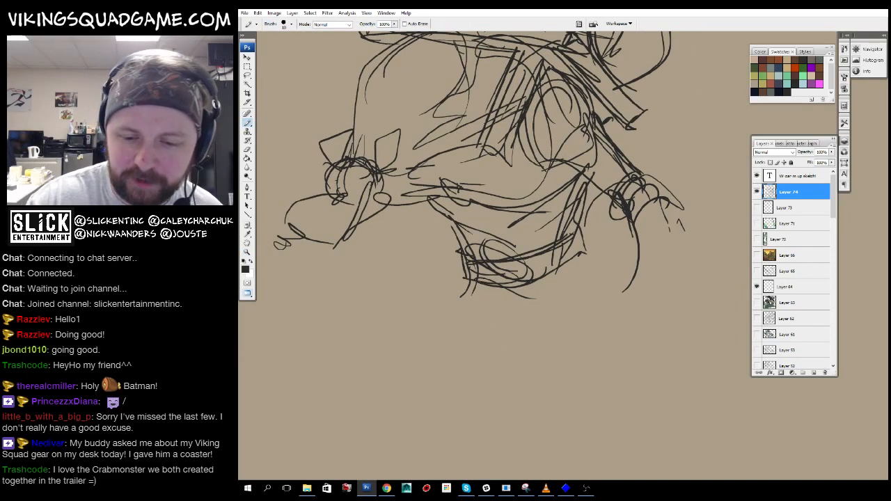
left_click_drag(566, 246, 557, 272)
left_click_drag(515, 243, 581, 283)
left_click_drag(508, 262, 526, 290)
- Add a small mark inside the dome and redraw its left edge with a straighter, more angular line
left_click_drag(501, 195, 557, 217)
left_click_drag(535, 142, 530, 155)
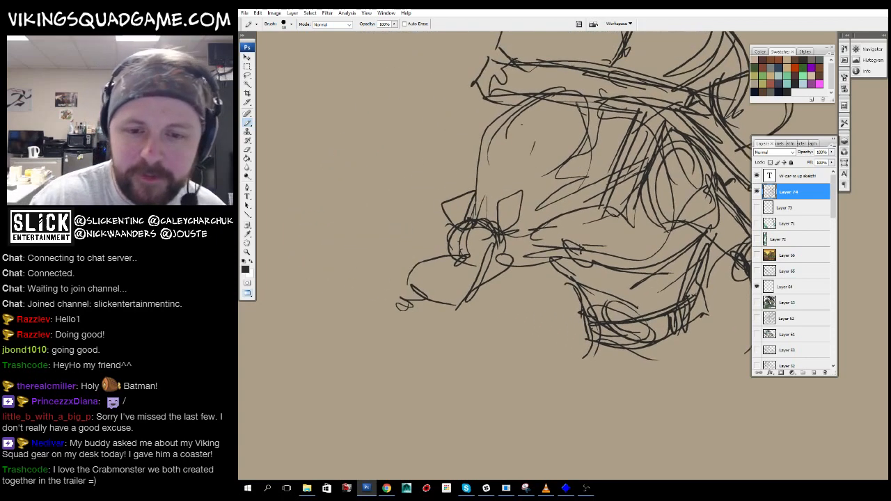
left_click_drag(481, 141, 478, 194)
key("z")
left_click(577, 276, "alt")
left_click(577, 276, "alt")
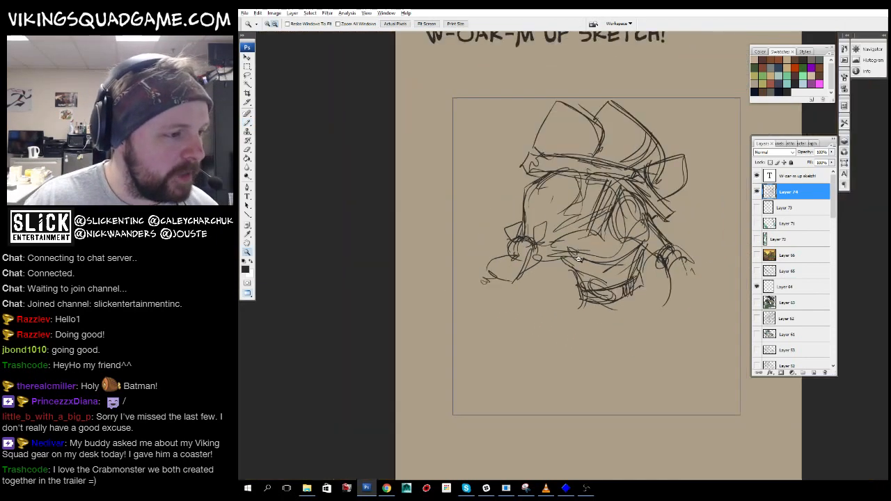
left_click(581, 274, "alt")
mouse_move(604, 260)
left_mouse_down()
mouse_move(506, 329)
mouse_move(490, 314)
mouse_move(498, 291)
left_mouse_up()
left_click(505, 328, "alt")
- Thicken the outline of the left panel above the band and add a pointed corner to its right edge
left_click(530, 245)
left_click(531, 245)
left_click(530, 245)
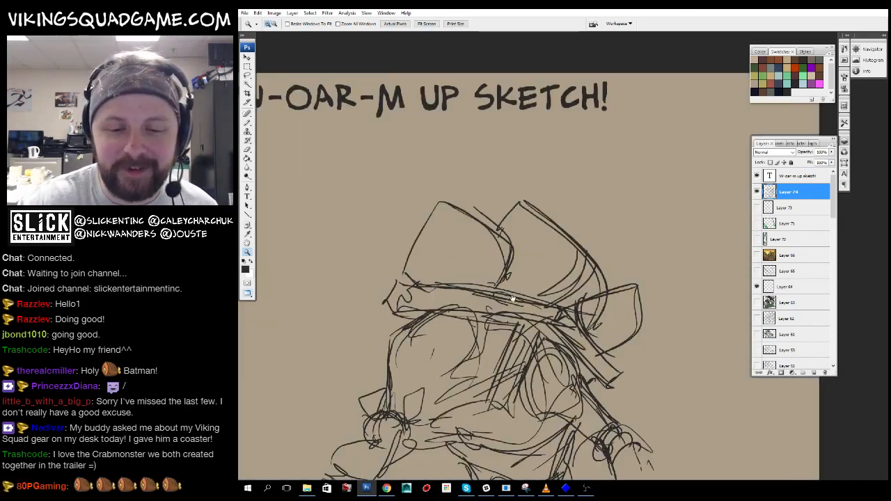
left_click(527, 244)
left_click(527, 244)
left_click_drag(506, 342, 547, 298)
left_click_drag(637, 282, 604, 337)
mouse_move(612, 251)
left_mouse_down()
mouse_move(650, 285)
mouse_move(637, 277)
left_mouse_up()
left_click_drag(600, 227, 616, 243)
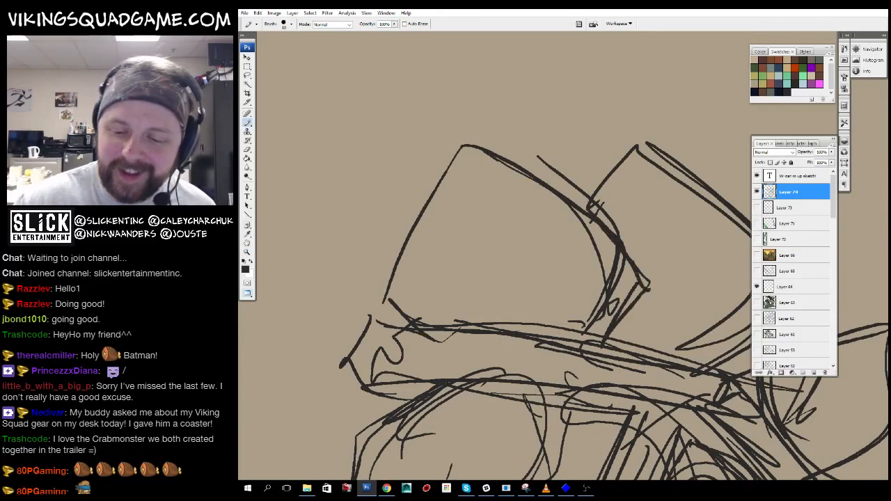
left_click_drag(462, 136, 385, 310)
left_click_drag(505, 292, 530, 264)
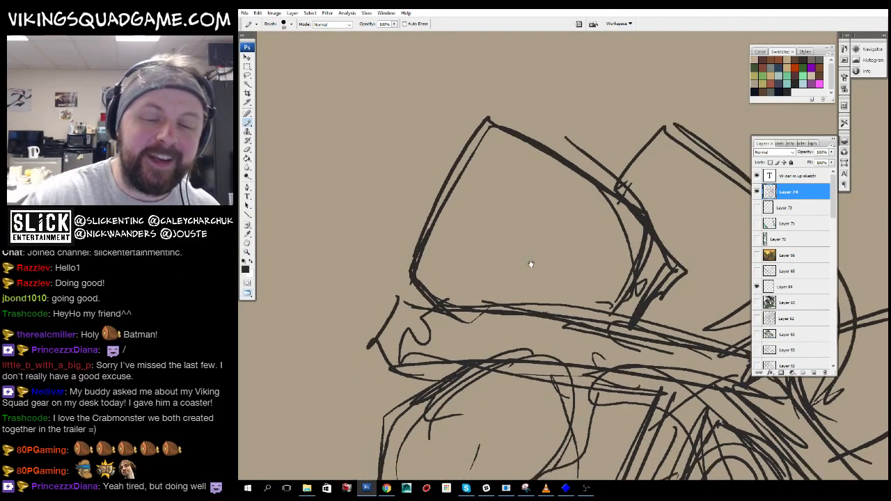
left_click_drag(635, 201, 632, 222)
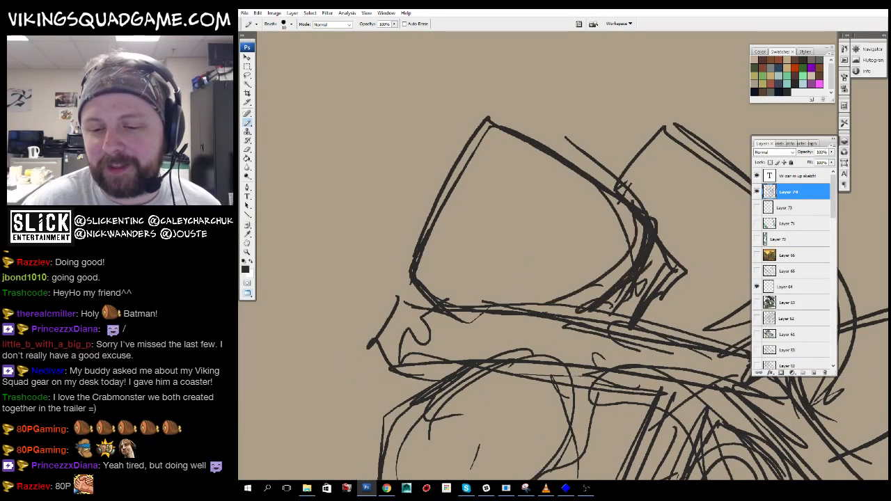
- Add curved inner lines to the right panel above the band and thicken its outer right corner
left_click_drag(557, 279, 487, 291)
left_click_drag(615, 273, 497, 273)
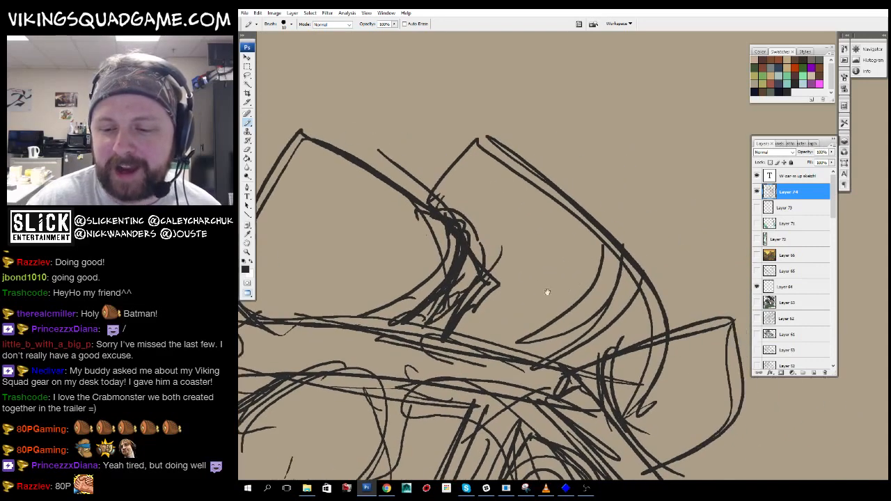
left_click_drag(617, 301, 593, 259)
key("z")
left_click(575, 259, "alt")
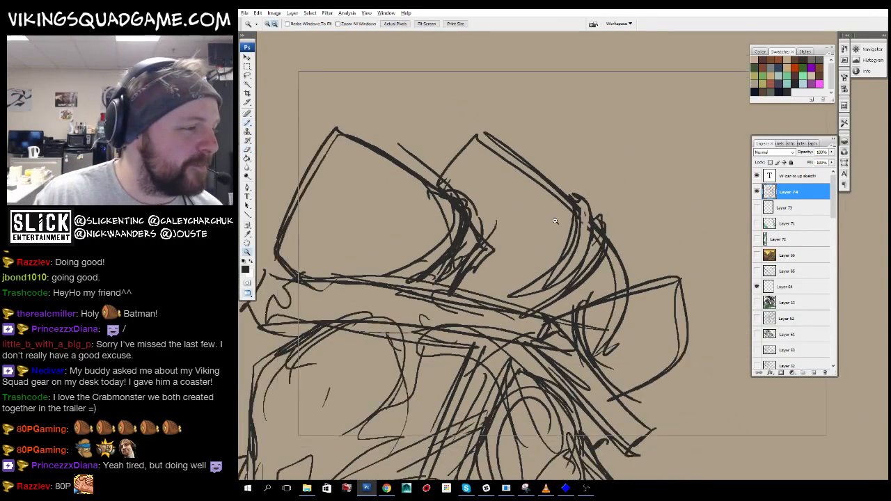
left_click(576, 259, "alt")
left_click(575, 259, "alt")
left_click(575, 259, "alt")
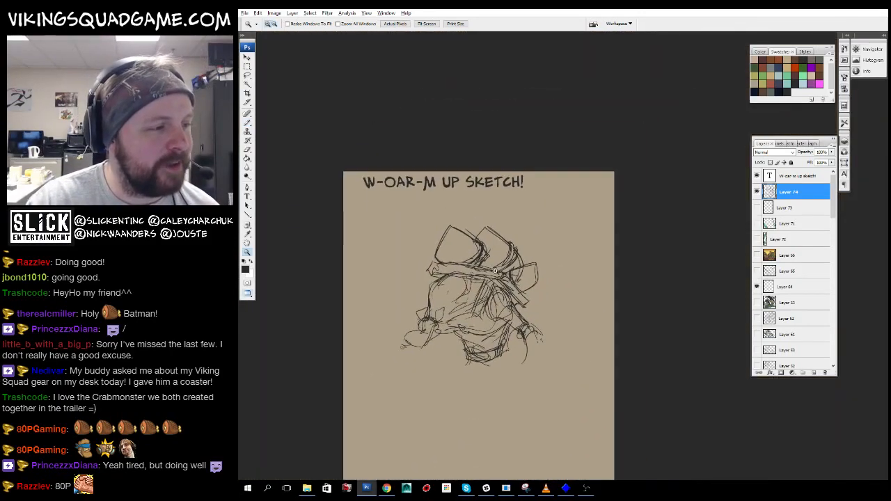
left_click(575, 259)
key("b")
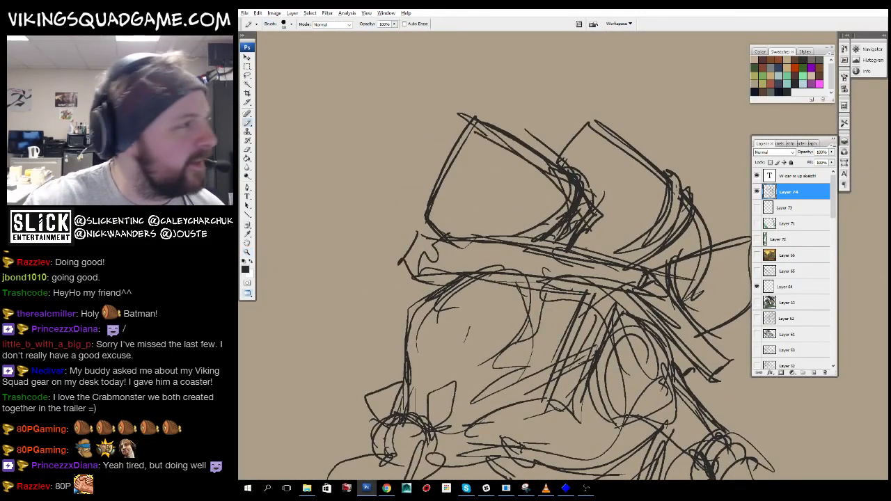
- Draw a short tapering limb with looped fingers beside the jaw and add dark curls to the left limb's end
scroll(654, 180, "down", 5)
left_click_drag(584, 331, 528, 285)
left_click_drag(508, 182, 457, 282)
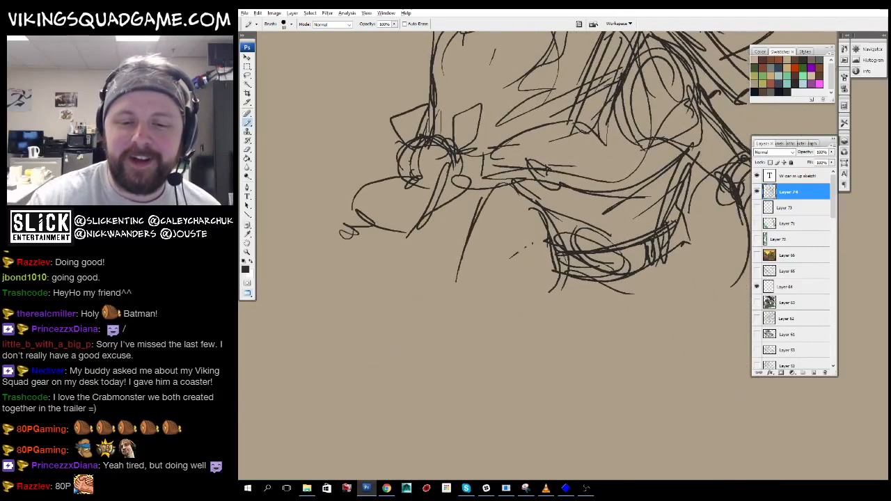
left_click_drag(546, 240, 519, 302)
mouse_move(460, 269)
left_mouse_down()
mouse_move(496, 304)
mouse_move(522, 273)
left_mouse_up()
left_click_drag(518, 292, 548, 352)
left_click_drag(379, 269, 435, 255)
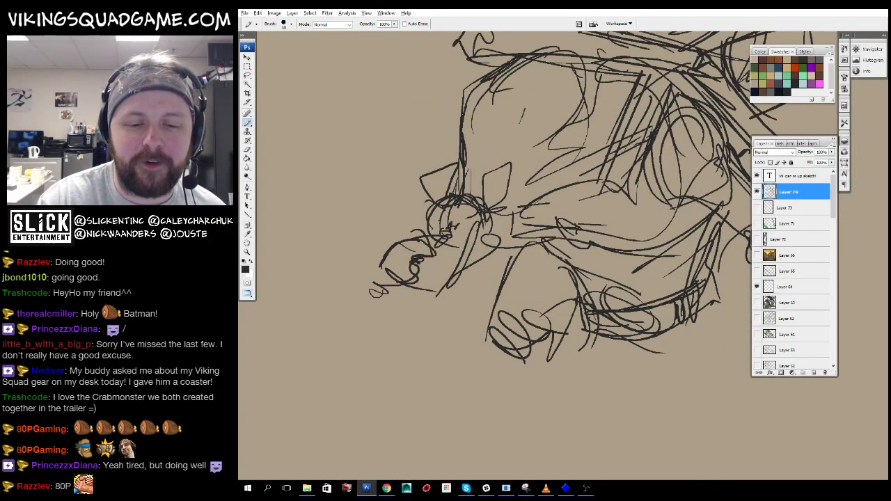
mouse_move(455, 238)
left_mouse_down()
mouse_move(468, 232)
mouse_move(455, 241)
left_mouse_up()
- Close off the lower end of the slanted bars behind the head with short, dark pointed strokes
mouse_move(660, 161)
left_mouse_down()
mouse_move(595, 212)
mouse_move(553, 266)
left_mouse_up()
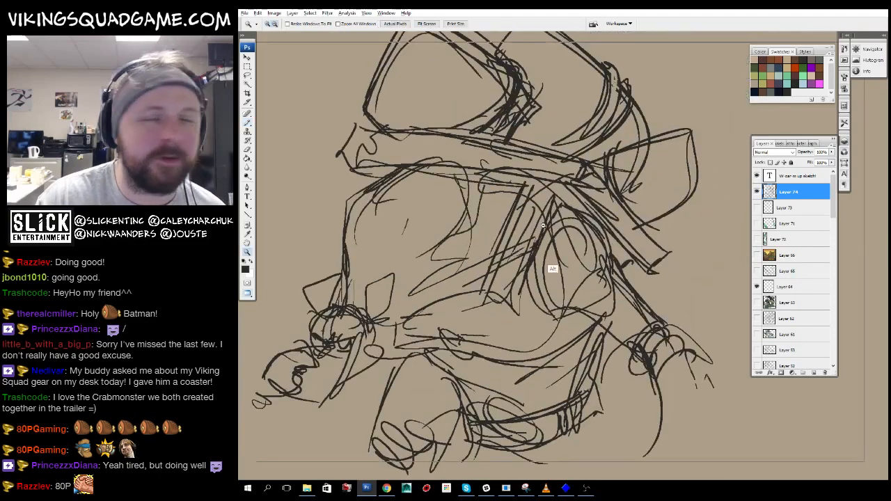
left_click(565, 252, "alt")
left_click(565, 252, "alt")
left_click(566, 252)
key("b")
left_click_drag(578, 156, 651, 258)
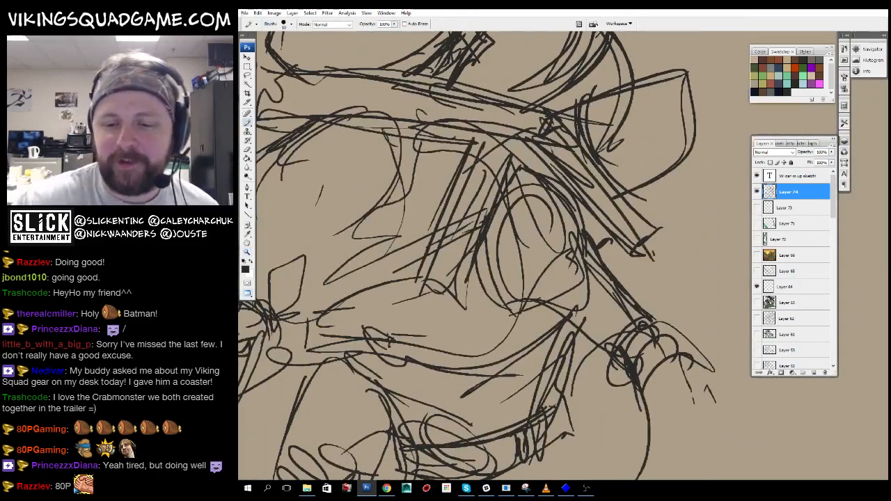
left_click_drag(593, 209, 634, 256)
- Add a small round knob where the two upper panels meet and extra lines inside the left panel's outline
key("z")
left_click(573, 241, "alt")
left_click(597, 311, "alt")
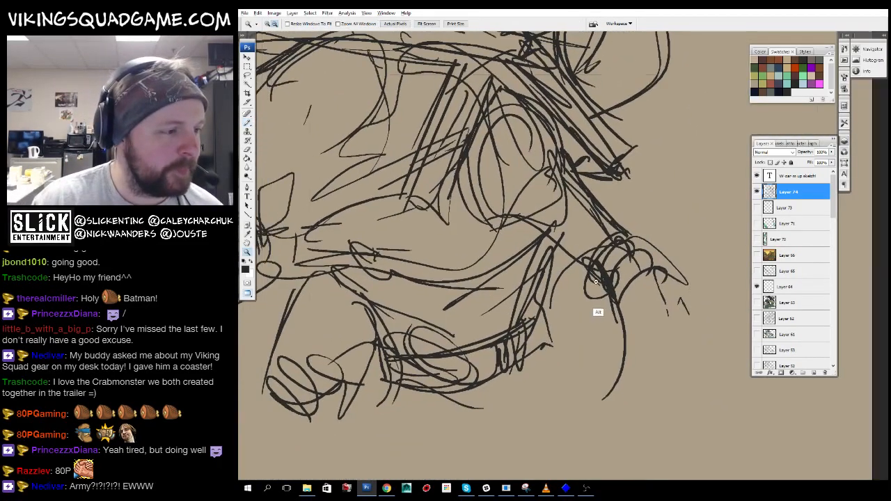
left_click(591, 293, "alt")
left_click(587, 282, "alt")
left_click(587, 282, "alt")
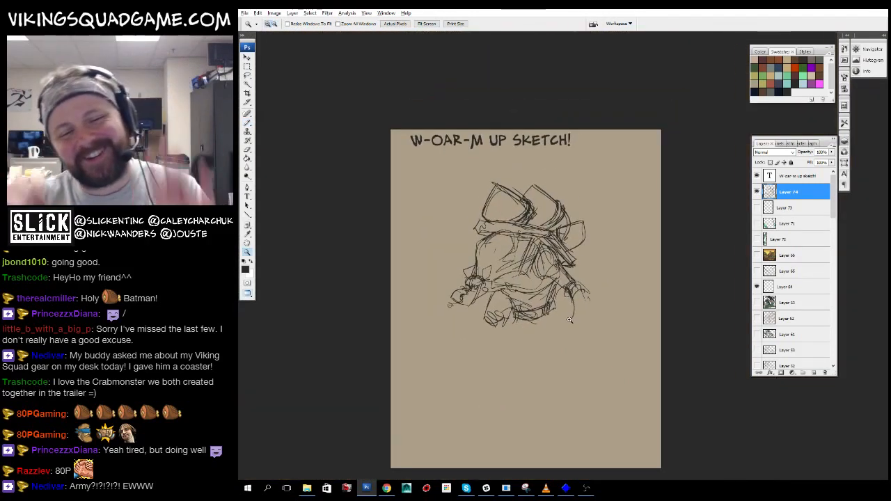
left_click(575, 193)
key("b")
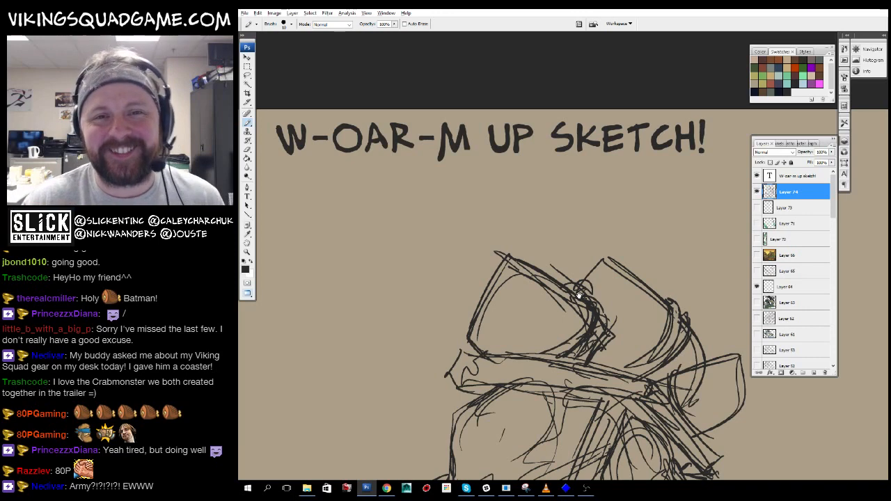
mouse_move(578, 295)
left_mouse_down()
mouse_move(569, 249)
mouse_move(587, 191)
mouse_move(574, 209)
left_mouse_up()
- Square off the band's left end and draw a slanted strap line down the left side of the head
key("v")
mouse_move(663, 288)
left_mouse_down()
mouse_move(652, 233)
mouse_move(614, 196)
left_mouse_up()
key("ctrl+z")
key("ctrl+minus")
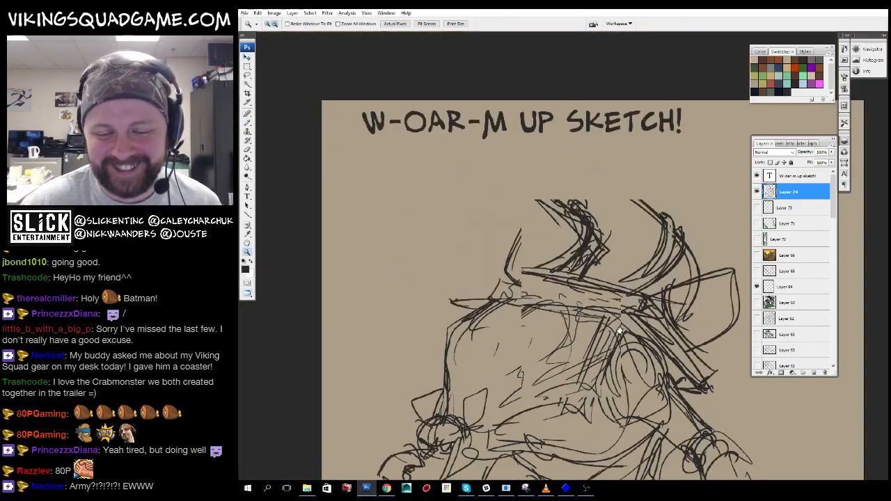
key("b")
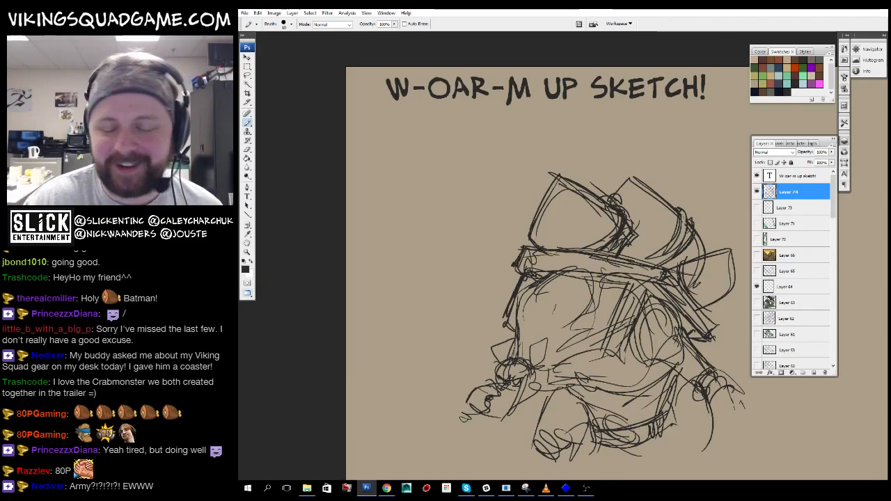
left_click_drag(546, 255, 505, 227)
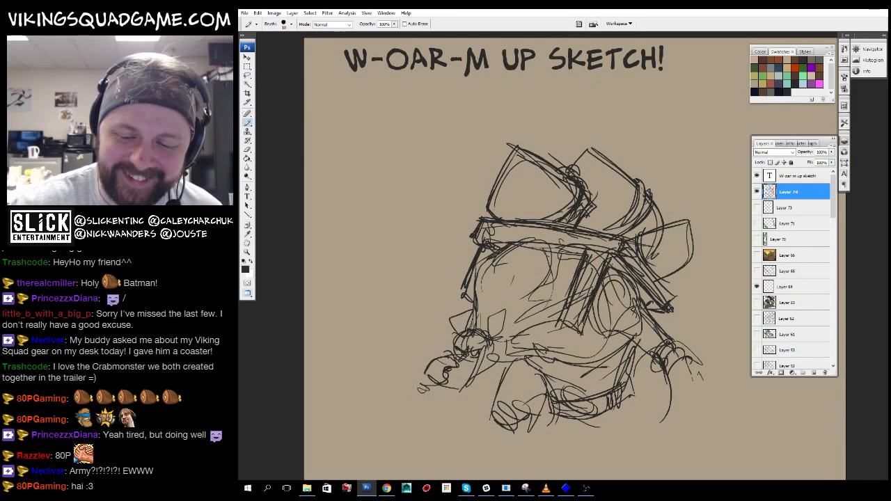
- Darken the slanted strap across the side of the head and the line running from its lower end toward the snout
mouse_move(592, 279)
left_mouse_down()
mouse_move(590, 258)
mouse_move(497, 336)
mouse_move(481, 390)
left_mouse_up()
left_click(586, 255, "ctrl+alt")
left_click_drag(503, 344, 556, 150)
left_click(586, 278, "ctrl+alt")
left_click_drag(587, 280, 554, 273)
- Draw a flared forearm widening to a curved cuff below the joint of the right limb
left_click_drag(480, 129, 610, 268)
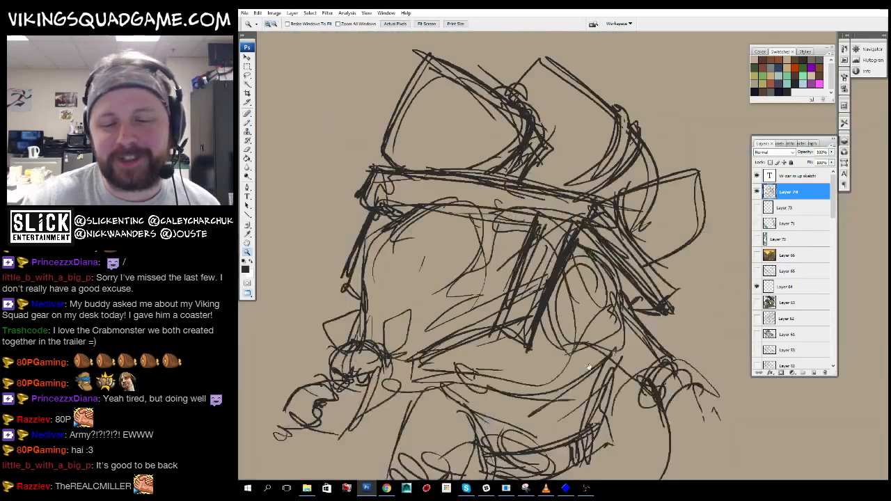
mouse_move(654, 341)
left_mouse_down()
mouse_move(568, 163)
mouse_move(640, 281)
left_mouse_up()
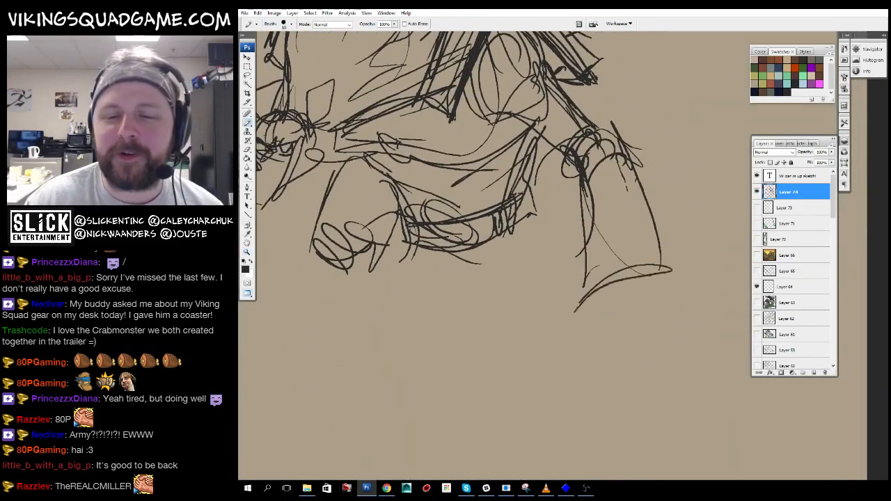
key("f")
key("alt+Tab")
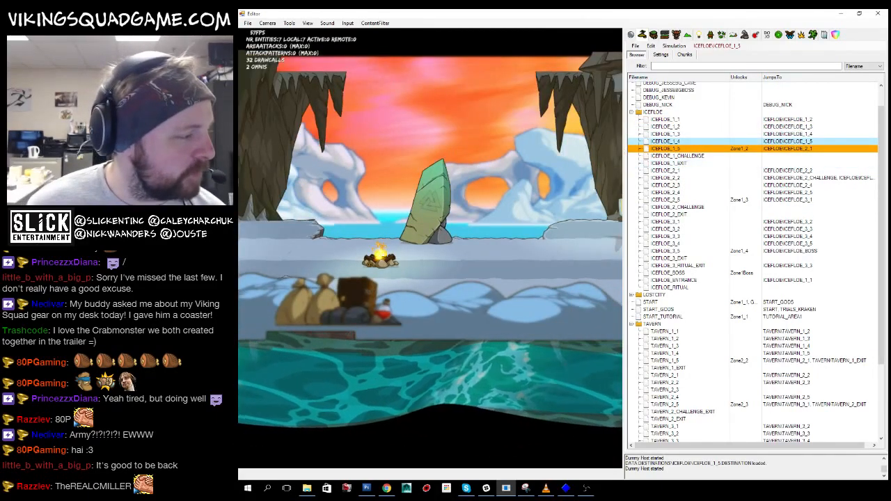
key("alt+Tab")
key("f")
key("f")
- Darken the right panel's top corner and its sloping outline above the band
mouse_move(571, 160)
left_mouse_down()
mouse_move(555, 178)
mouse_move(559, 247)
left_mouse_up()
mouse_move(564, 132)
left_mouse_down()
mouse_move(527, 160)
mouse_move(484, 459)
mouse_move(536, 263)
left_mouse_up()
left_click(524, 289, "alt")
left_click(523, 289, "alt")
left_click(523, 289, "alt")
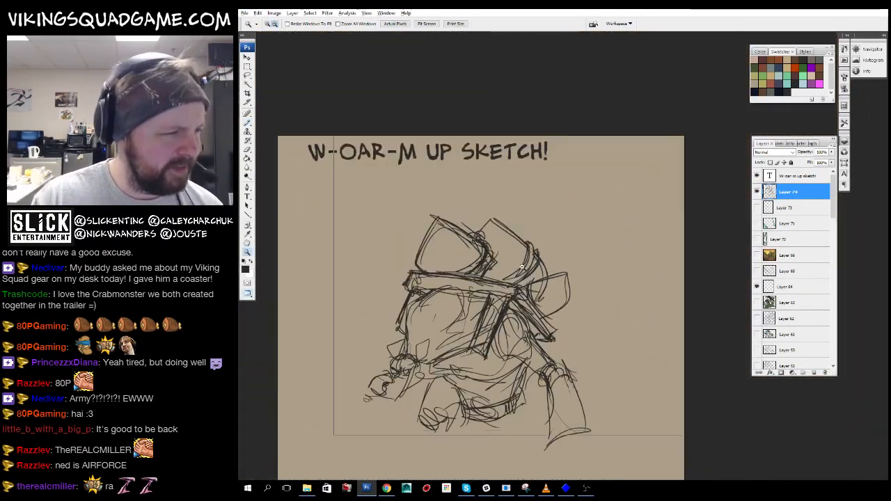
left_click_drag(517, 328, 512, 300)
mouse_move(431, 143)
left_mouse_down()
mouse_move(590, 317)
mouse_move(620, 311)
left_mouse_up()
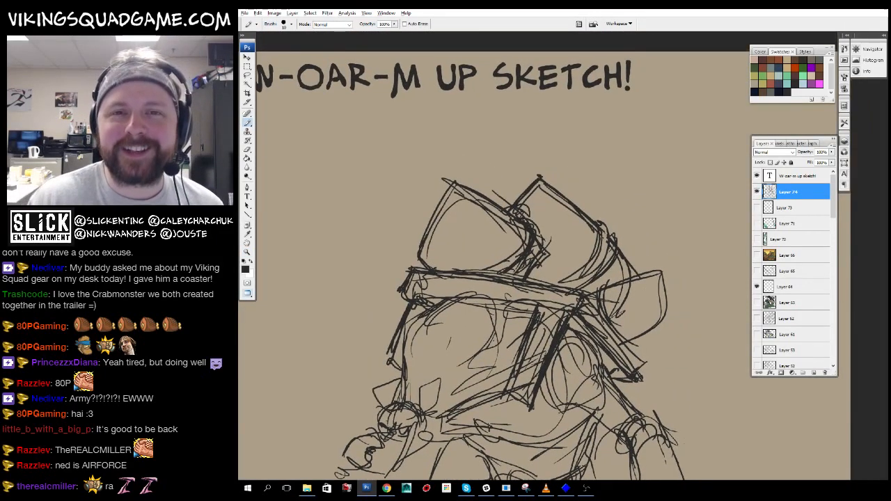
left_click_drag(631, 254, 603, 373)
- Add a curved rim beneath the large oval beside the strap and darken the end of the slanted bars behind it
mouse_move(540, 417)
left_mouse_down()
mouse_move(541, 315)
mouse_move(560, 215)
left_mouse_up()
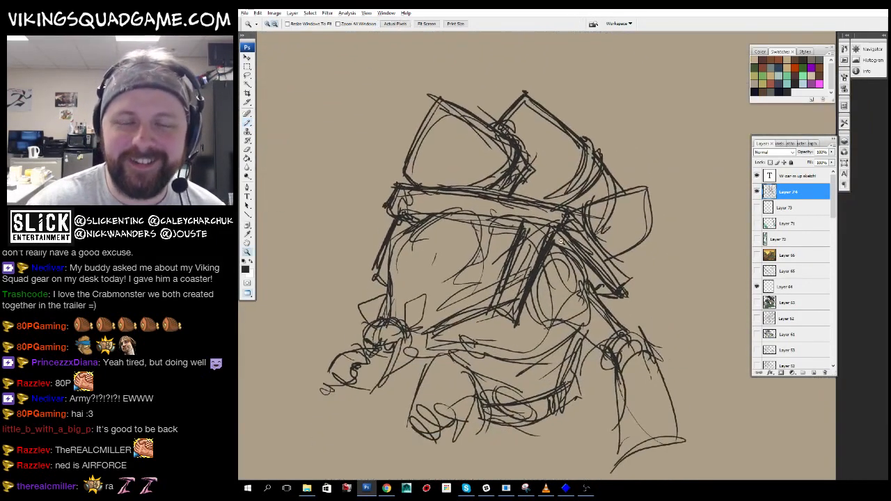
left_click_drag(286, 55, 749, 461)
mouse_move(631, 285)
left_mouse_down()
mouse_move(567, 287)
mouse_move(575, 223)
left_mouse_up()
mouse_move(517, 263)
left_mouse_down()
mouse_move(513, 280)
mouse_move(579, 280)
left_mouse_up()
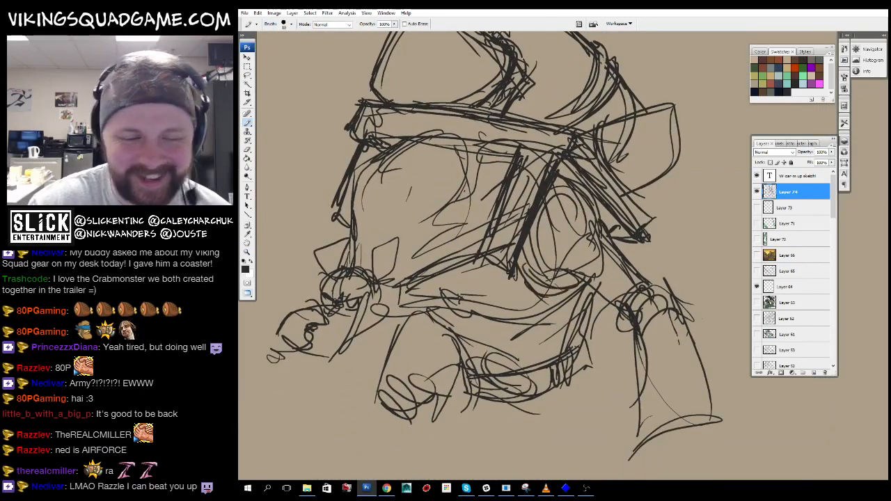
left_click_drag(513, 277, 538, 296)
left_click(601, 272, "alt")
left_click_drag(648, 269, 411, 324)
mouse_move(450, 286)
left_mouse_down()
mouse_move(556, 240)
mouse_move(660, 227)
left_mouse_up()
left_click_drag(442, 153, 708, 382)
mouse_move(632, 179)
left_mouse_down()
mouse_move(608, 217)
mouse_move(697, 334)
left_mouse_up()
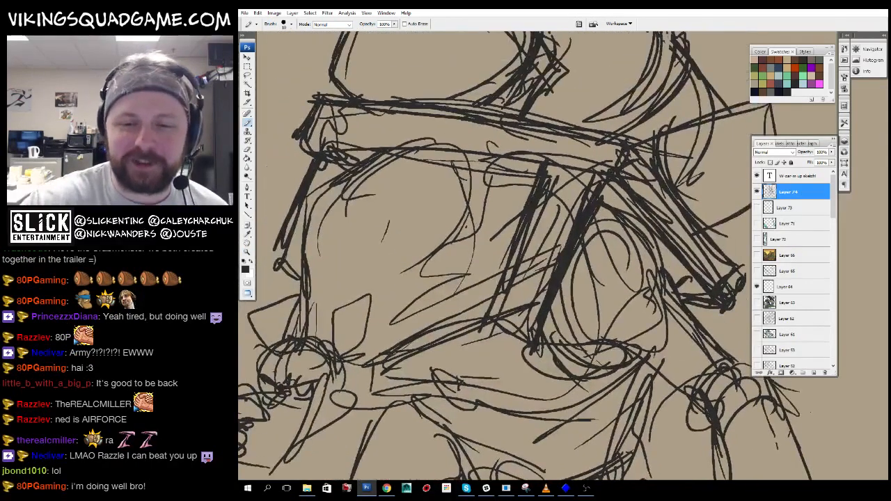
- Extend the edges of the slanted strap upward across the hat band and thicken its long right side
left_click_drag(545, 167, 577, 82)
left_click_drag(584, 79, 545, 176)
left_click_drag(538, 182, 532, 193)
left_click_drag(597, 198, 493, 426)
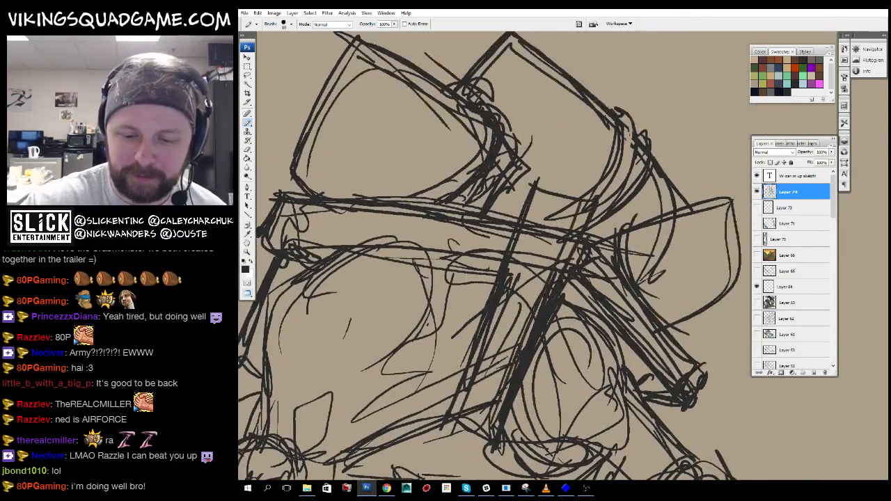
- Erase the lines crossing inside the slanted strap and draw a small oval rivet at its upper end
key("e")
mouse_move(542, 224)
left_mouse_down()
mouse_move(517, 296)
mouse_move(514, 353)
left_mouse_up()
key("b")
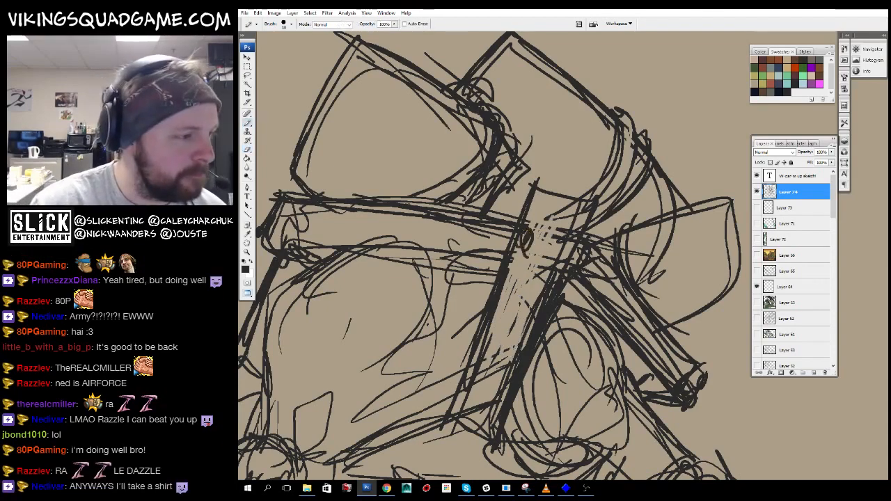
- Erase the band lines behind the left strap and redraw the strap with a rounded top overlapping the band
key("e")
left_click_drag(529, 236, 711, 250)
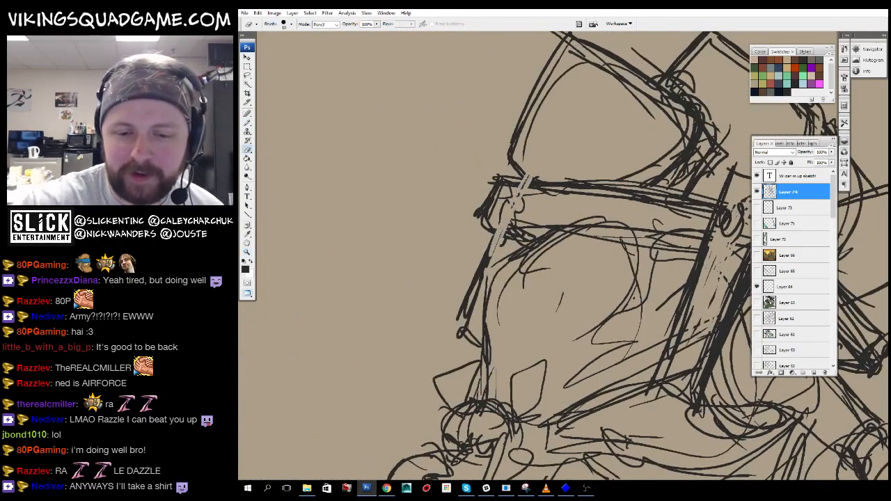
key("b")
left_click_drag(534, 162, 473, 277)
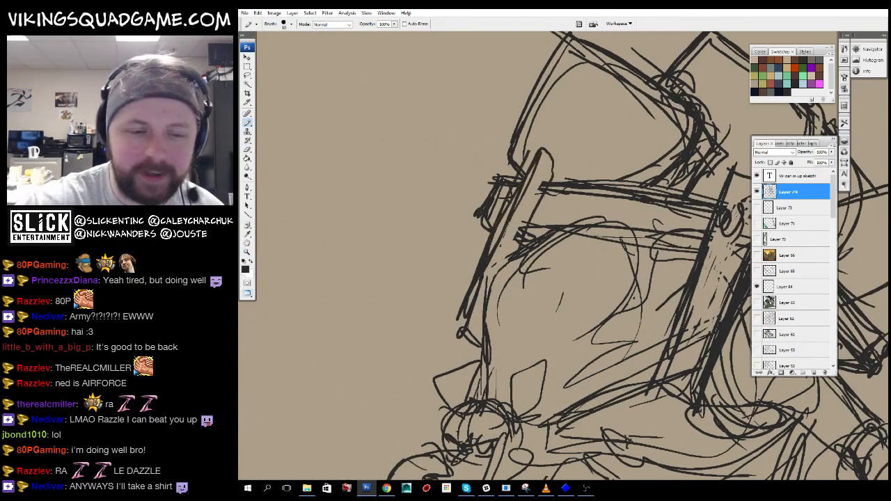
- Draw a clenched hand at the right forearm's cuff and a narrow pointed spike extending outward from the cuff
left_click(662, 325, "ctrl+alt")
left_click(662, 324, "ctrl+alt")
left_click(662, 324, "ctrl+alt")
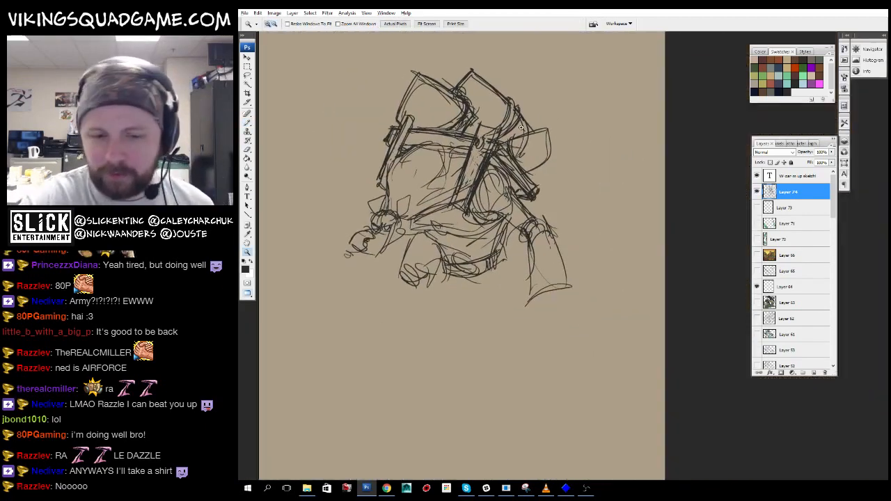
left_click(486, 271, "ctrl")
left_click(486, 271, "ctrl")
mouse_move(682, 282)
left_mouse_down()
mouse_move(530, 281)
mouse_move(577, 287)
left_mouse_up()
left_click_drag(618, 224, 650, 204)
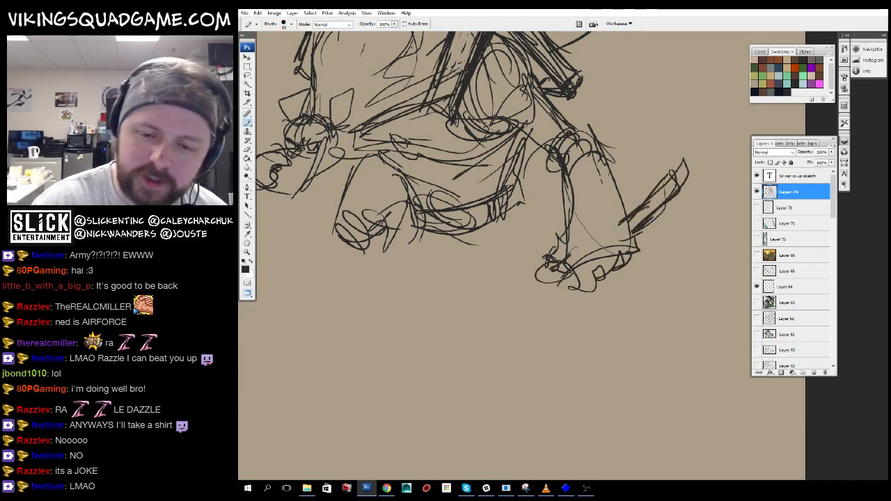
- Draw the thumb gripping a hilt and a long curved blade sweeping down from its guard
mouse_move(544, 273)
left_mouse_down()
mouse_move(573, 292)
mouse_move(565, 310)
left_mouse_up()
left_click_drag(521, 279, 538, 302)
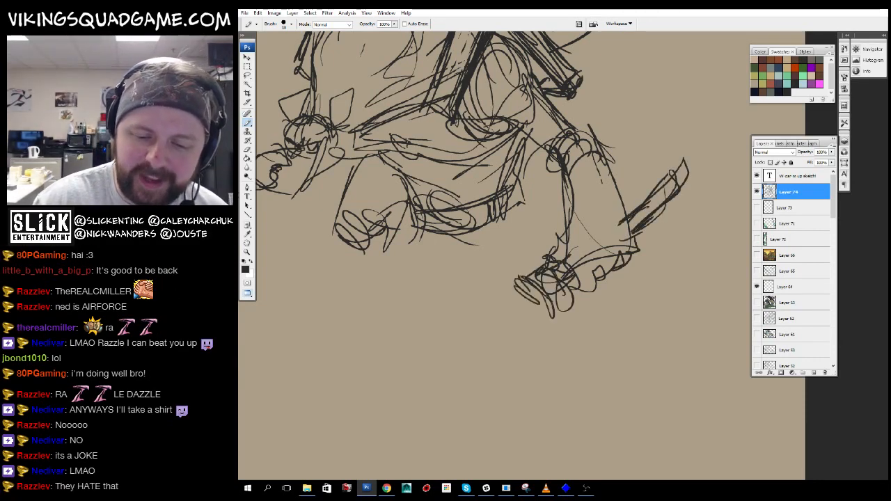
left_click_drag(471, 269, 545, 347)
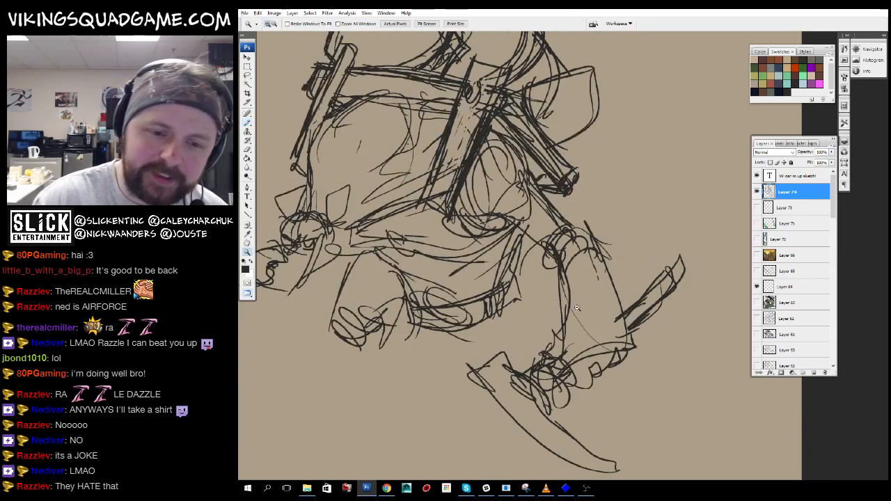
- Draw a bent thigh with a pointed knee below the jaw, plus short hanging lines beside it
key("ctrl+plus")
key("ctrl+plus")
key("z")
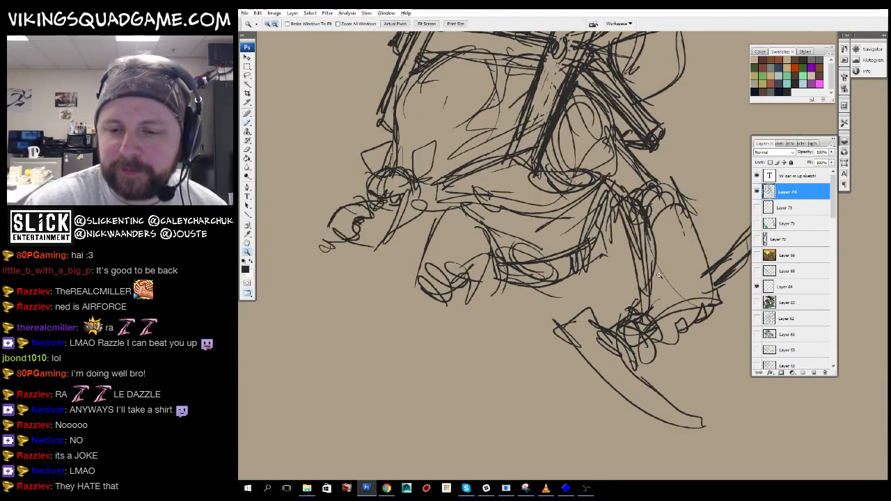
left_click(600, 235, "alt")
left_click(601, 235)
left_click(601, 235)
key("ctrl+0")
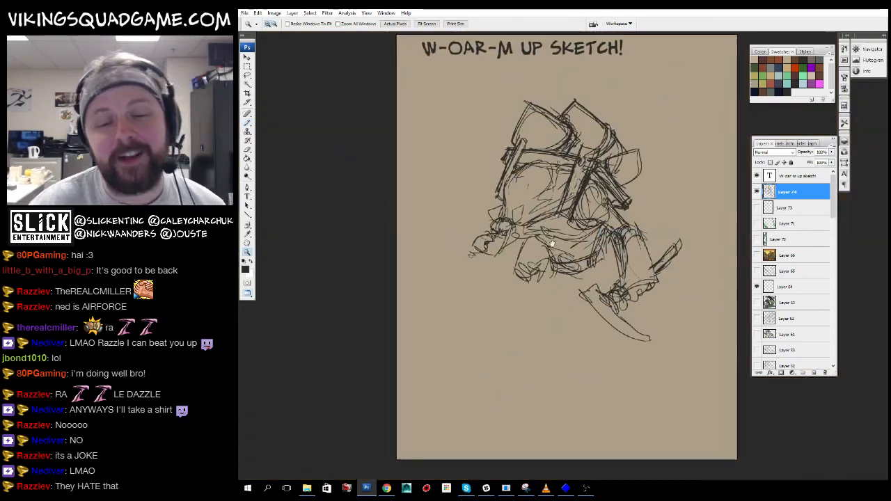
left_click(601, 235)
key("b")
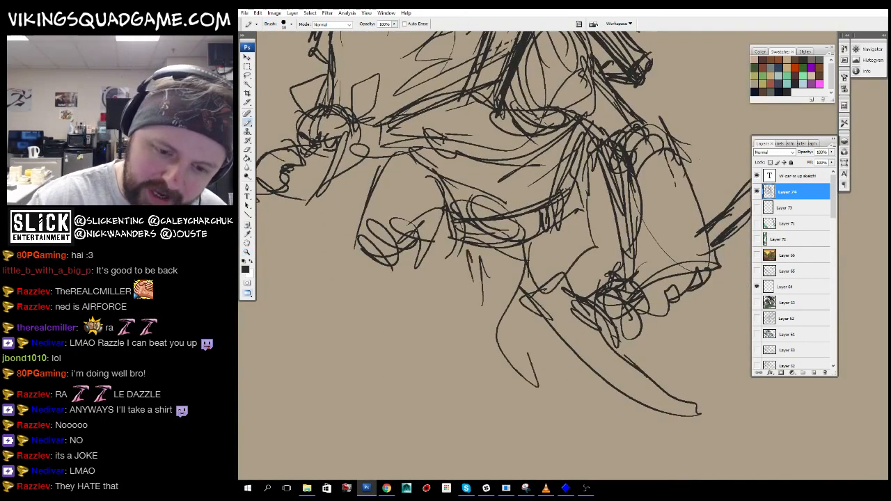
mouse_move(487, 278)
left_mouse_down()
mouse_move(498, 206)
mouse_move(493, 344)
left_mouse_up()
left_click_drag(582, 255, 498, 350)
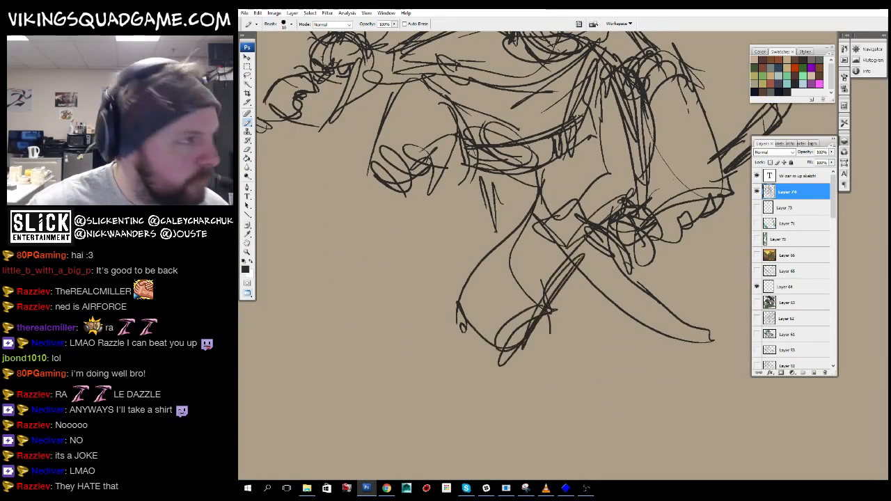
- Draw the lower leg angling down from the pointed knee, with a band around the knee and a wide cuff ending in a pointed heel
left_click_drag(571, 292, 550, 414)
left_click_drag(557, 334, 498, 273)
left_click_drag(532, 249, 498, 347)
left_click_drag(481, 291, 445, 324)
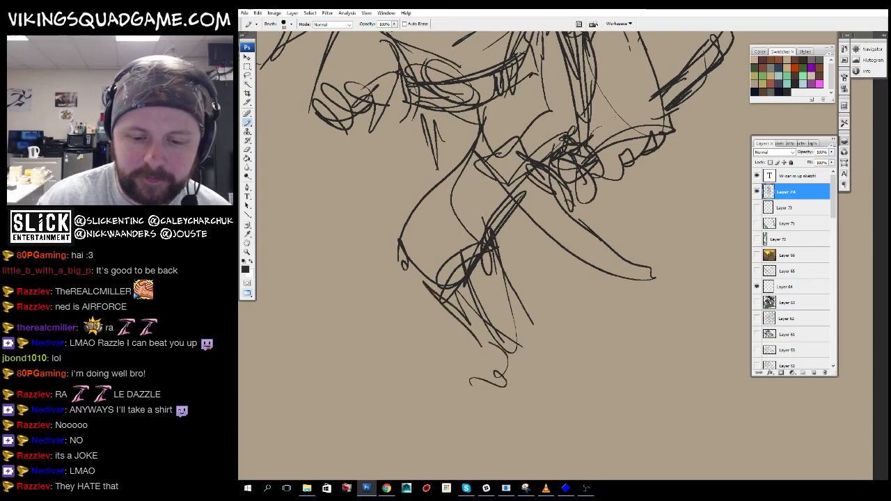
left_click_drag(518, 342, 487, 356)
left_click_drag(488, 243, 509, 272)
left_click_drag(544, 343, 562, 363)
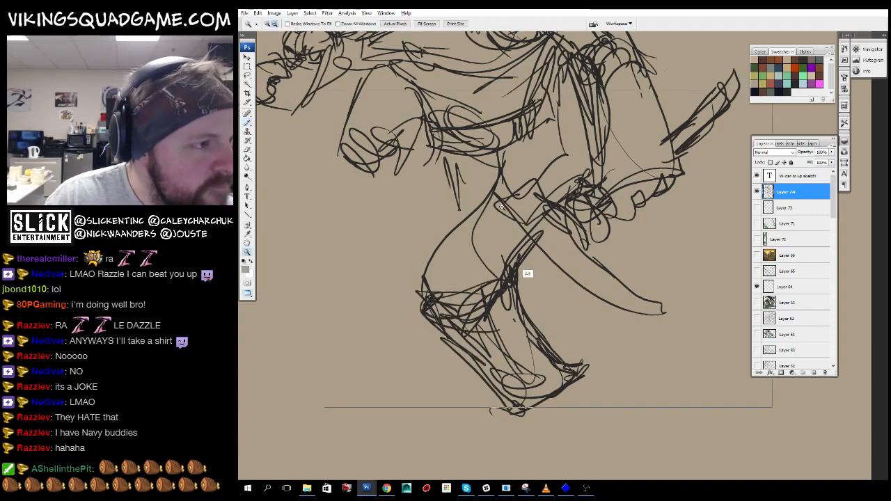
- Redraw the flared panel at the hat's right side with a squared outer edge and a thick rim
scroll(527, 273, "down", 3)
scroll(404, 362, "up", 3)
left_click_drag(403, 364, 413, 348)
scroll(413, 348, "down", 3)
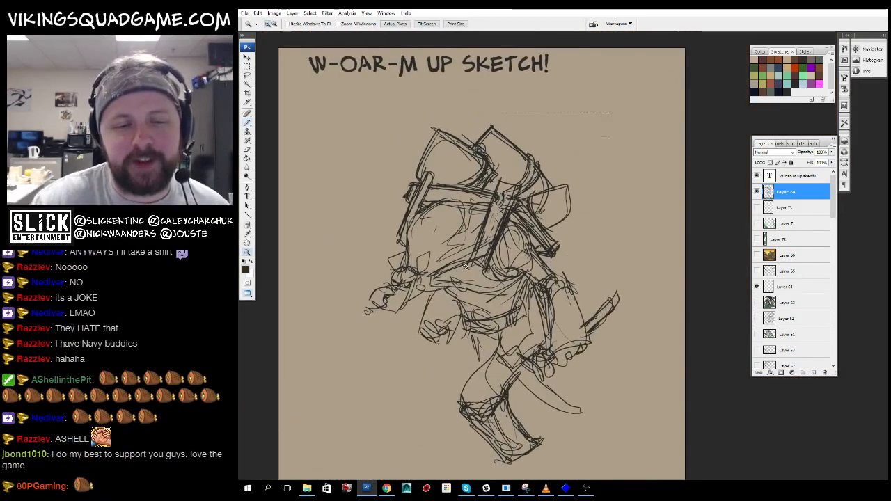
scroll(535, 250, "up", 4)
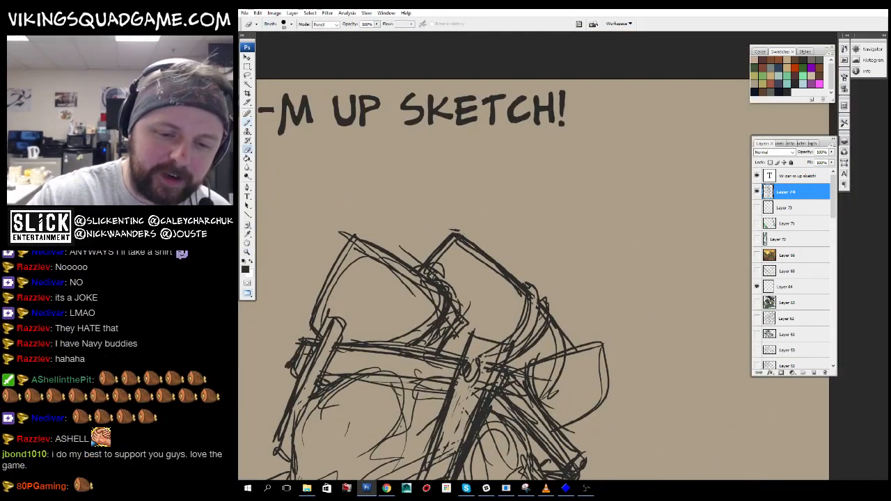
scroll(454, 232, "down", 5)
key("z")
scroll(626, 123, "up", 3)
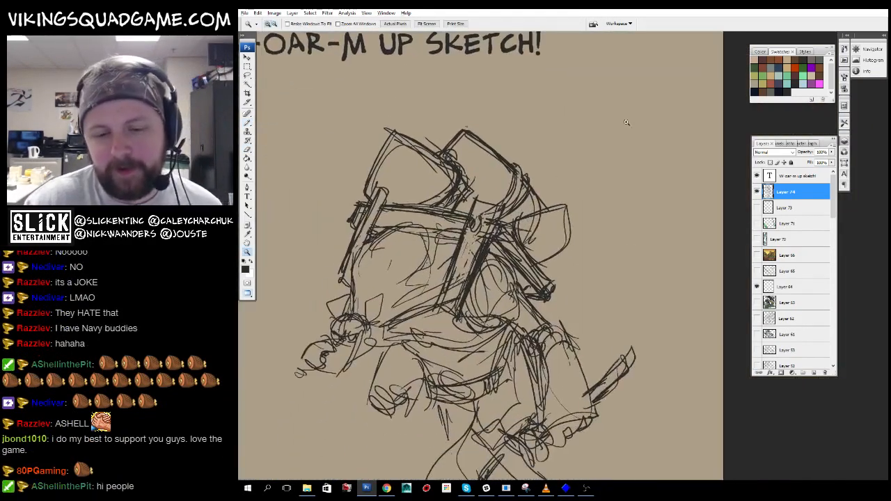
scroll(626, 122, "up", 3)
key("b")
left_click_drag(605, 284, 473, 220)
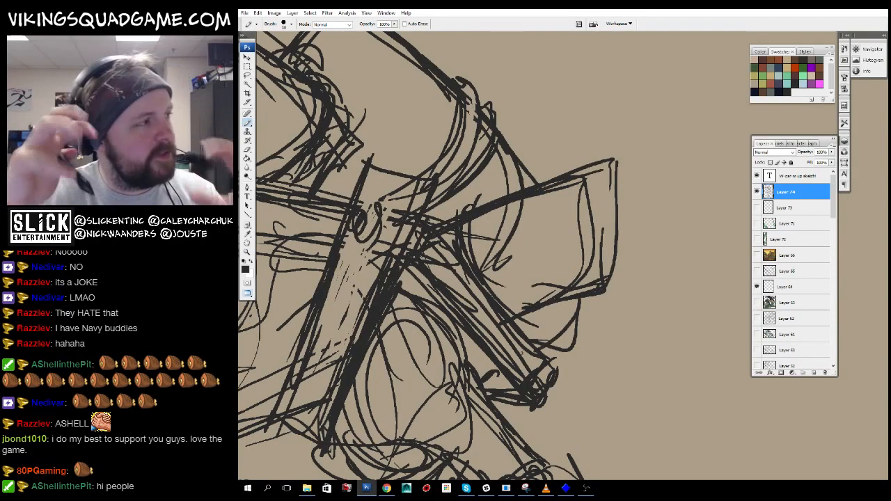
- Draw a small flared panel at the hat's far left, behind the front panel and above the band
key("z")
scroll(543, 257, "down", 6)
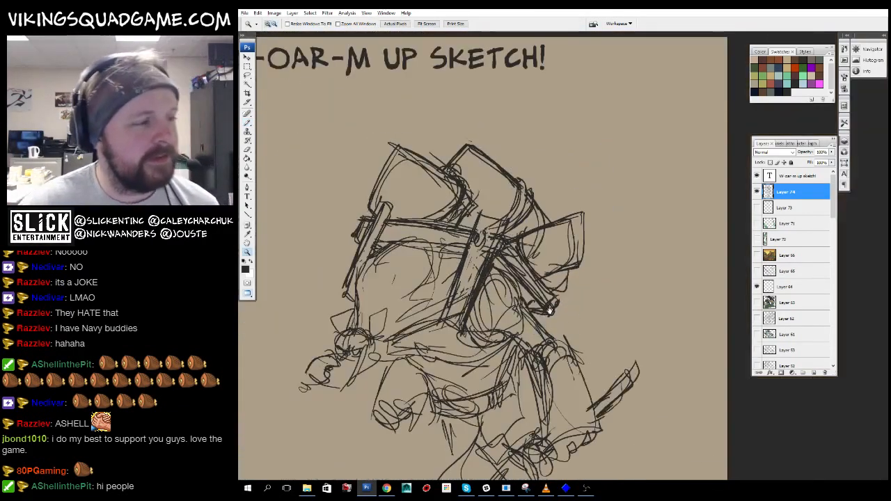
left_click_drag(568, 247, 575, 351)
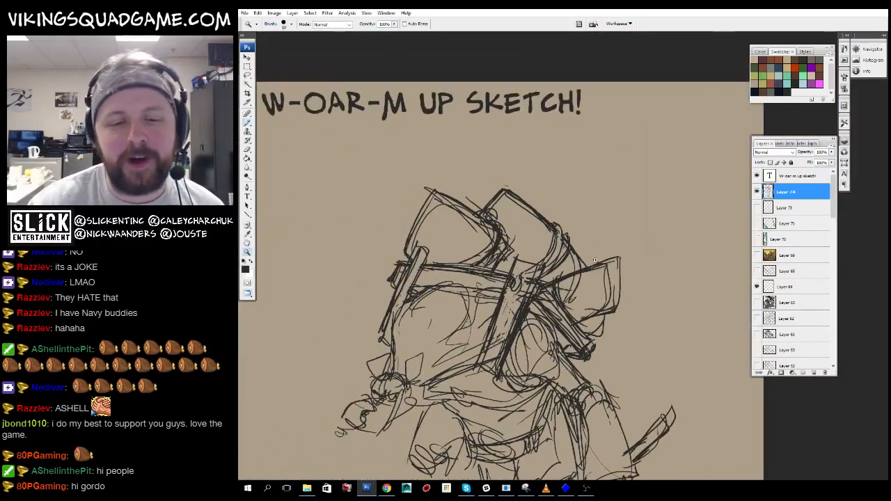
left_click(533, 253, "ctrl")
left_click(532, 253, "ctrl")
key("b")
left_click_drag(515, 149, 634, 87)
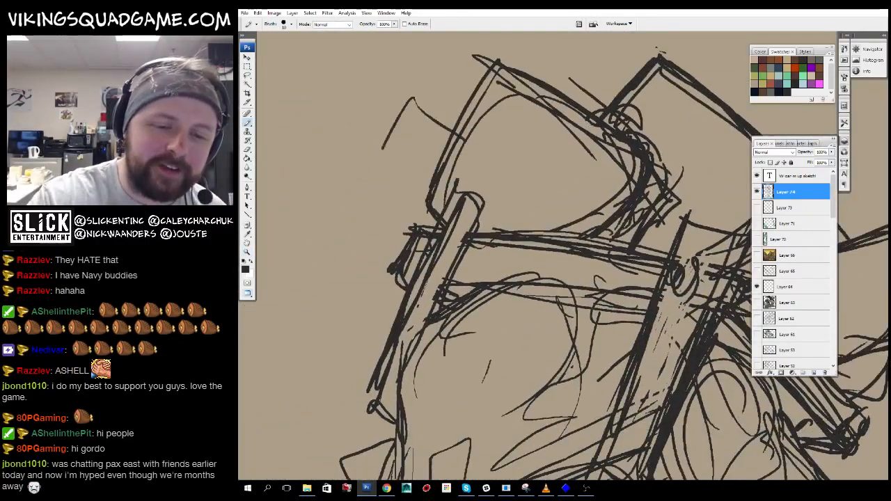
mouse_move(402, 242)
left_mouse_down()
mouse_move(412, 96)
mouse_move(449, 138)
left_mouse_up()
mouse_move(550, 156)
left_mouse_down()
mouse_move(565, 214)
mouse_move(561, 310)
mouse_move(547, 131)
left_mouse_up()
- Draw the left hand's knuckles and curled, pointed fingers below the forearm cuff
key("ctrl+minus")
key("ctrl+minus")
key("ctrl+minus")
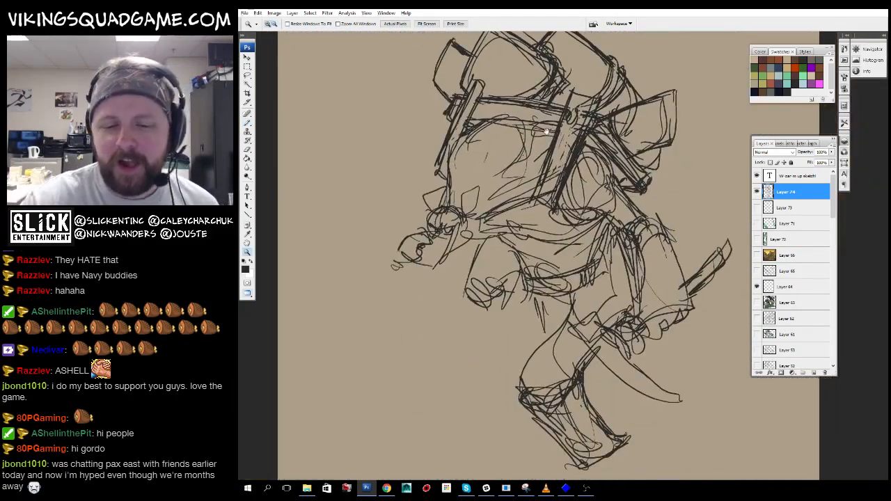
left_click(514, 233, "ctrl")
left_click_drag(564, 319, 576, 243)
left_click_drag(490, 298, 480, 327)
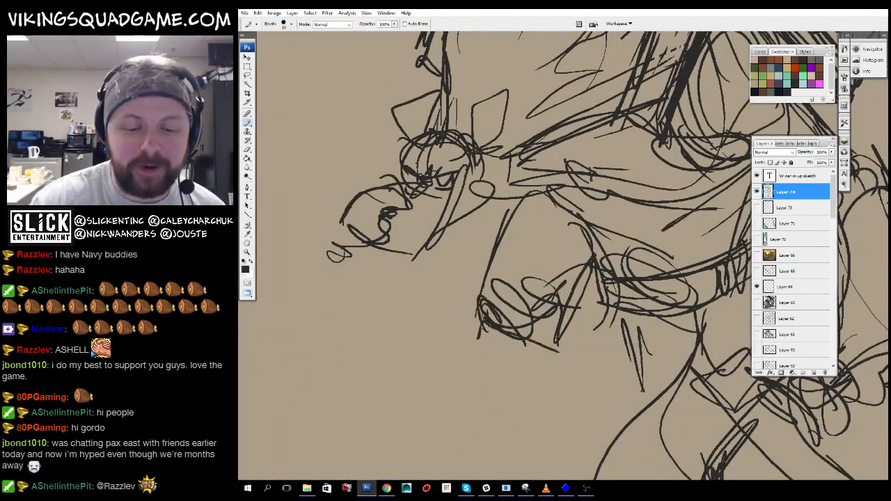
mouse_move(540, 324)
left_mouse_down()
mouse_move(557, 351)
mouse_move(490, 363)
left_mouse_up()
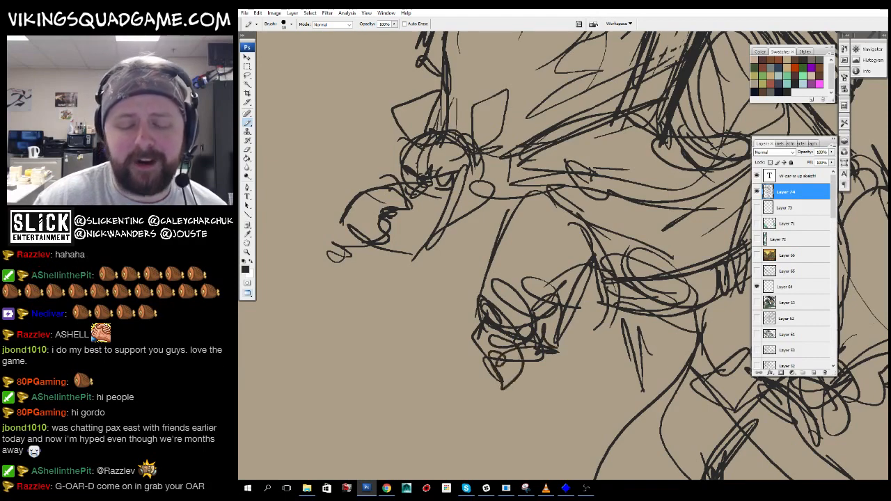
left_click_drag(577, 339, 561, 325)
left_click_drag(585, 313, 551, 380)
- Darken the hanging strips below the belt and extend their outer edge down toward the thigh
left_click_drag(599, 348, 499, 254)
left_click_drag(501, 218, 464, 258)
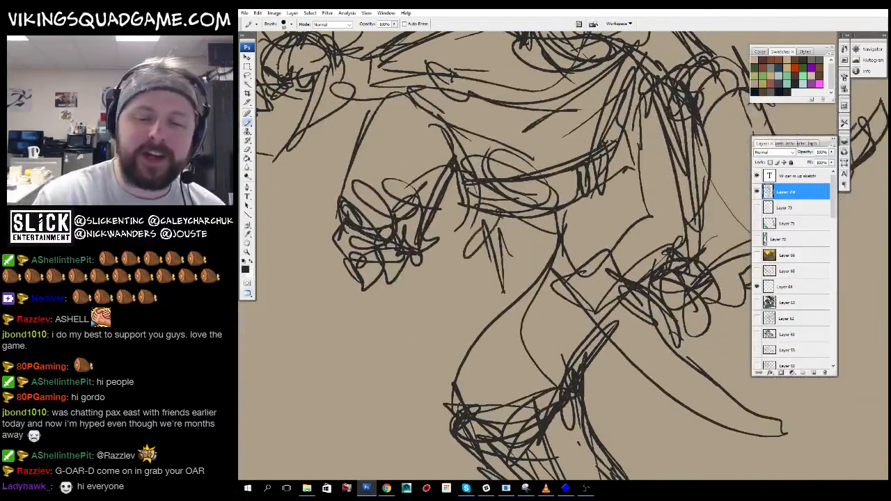
left_click_drag(578, 448, 613, 381)
left_click_drag(552, 224, 561, 235)
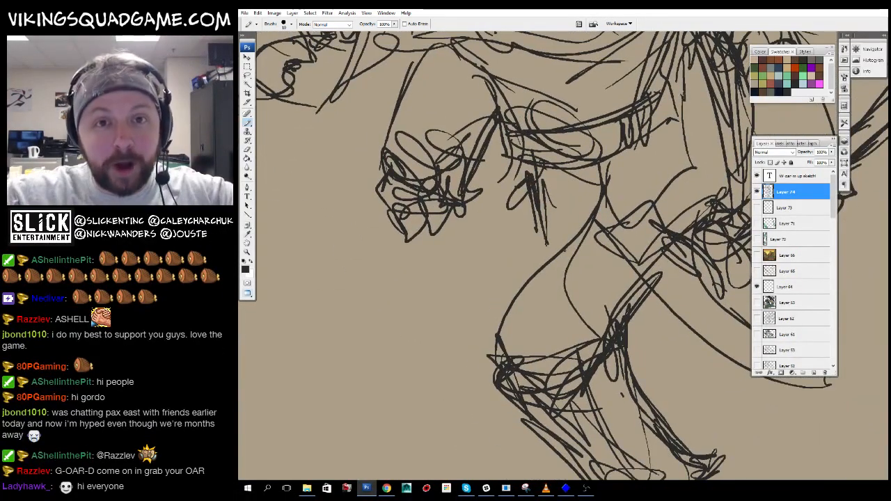
left_click_drag(539, 202, 512, 275)
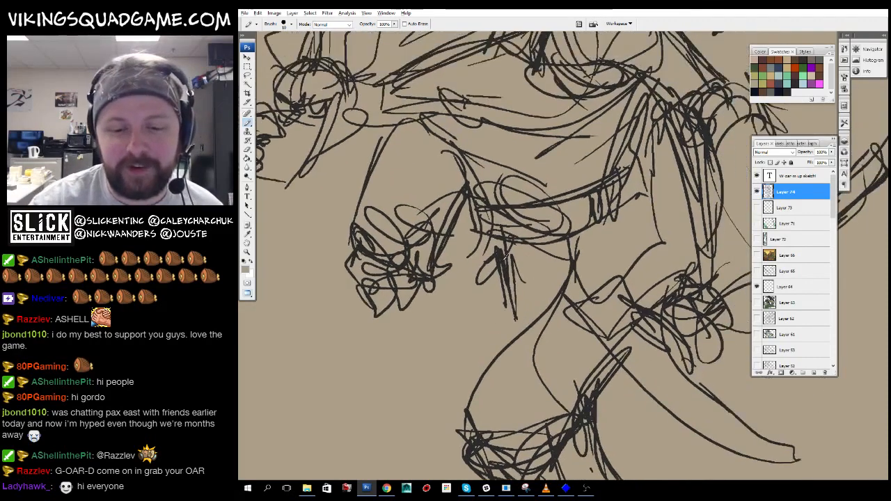
left_click_drag(499, 245, 524, 329)
mouse_move(628, 203)
left_mouse_down()
mouse_move(585, 270)
mouse_move(621, 268)
mouse_move(676, 184)
left_mouse_up()
left_click_drag(541, 146, 549, 252)
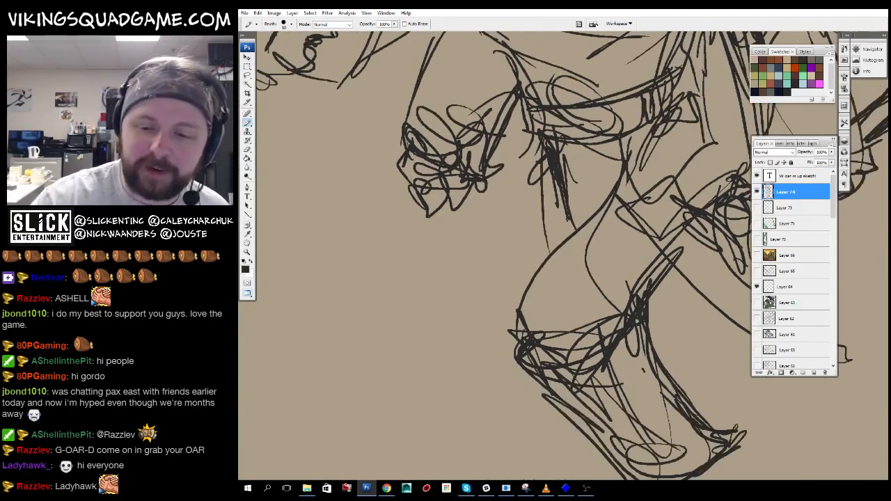
- Draw a foot with long pointed toes extending forward from the boot cuff
left_click_drag(659, 304, 689, 330)
left_click(557, 254, "alt")
left_click(559, 258, "alt")
left_click(612, 321, "alt")
left_click(668, 332, "alt")
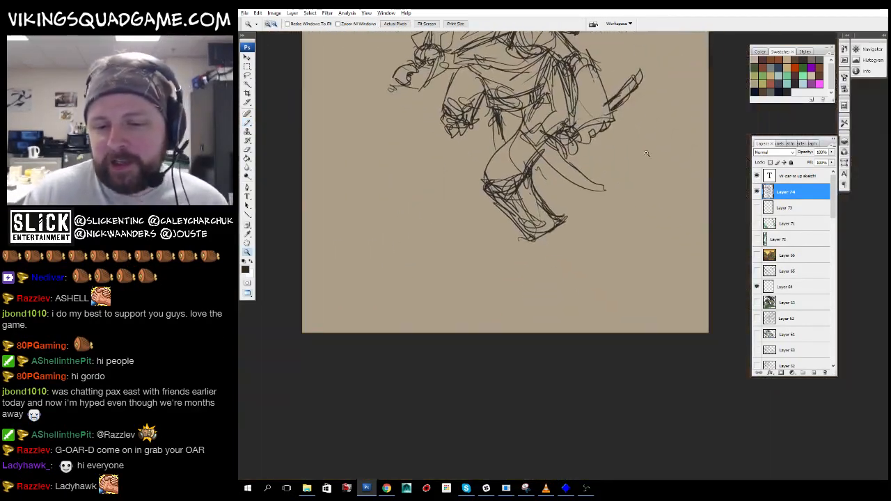
left_click_drag(646, 153, 444, 280)
mouse_move(497, 284)
left_mouse_down()
mouse_move(571, 308)
mouse_move(630, 275)
left_mouse_up()
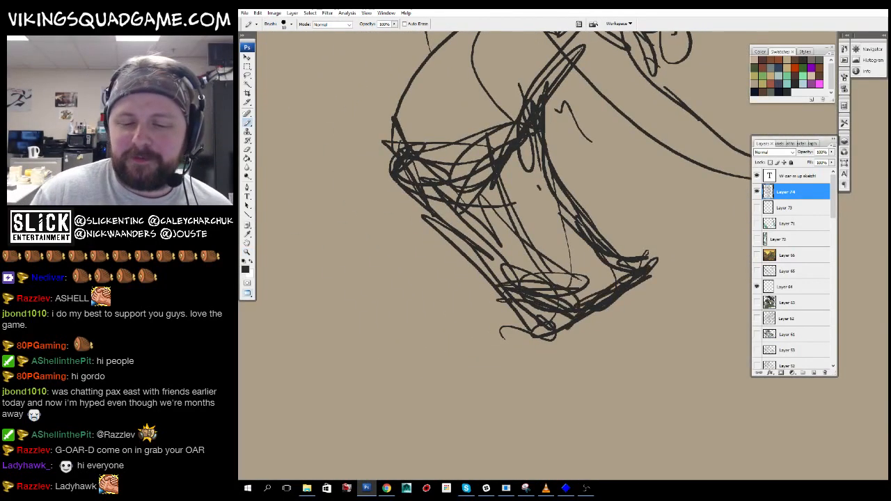
left_click_drag(464, 361, 548, 345)
left_click_drag(401, 360, 449, 328)
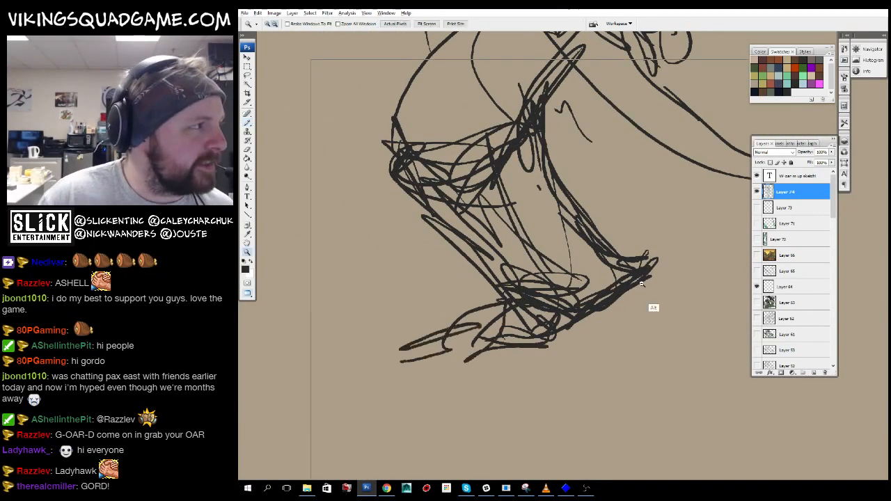
- Draw long sweeping curves behind the lower leg, one crossing the blade and one running out in front of the shin
left_click(650, 308, "alt")
mouse_move(525, 146)
left_mouse_down()
mouse_move(495, 374)
mouse_move(518, 428)
left_mouse_up()
left_click(544, 247, "alt")
left_click_drag(608, 376, 619, 287)
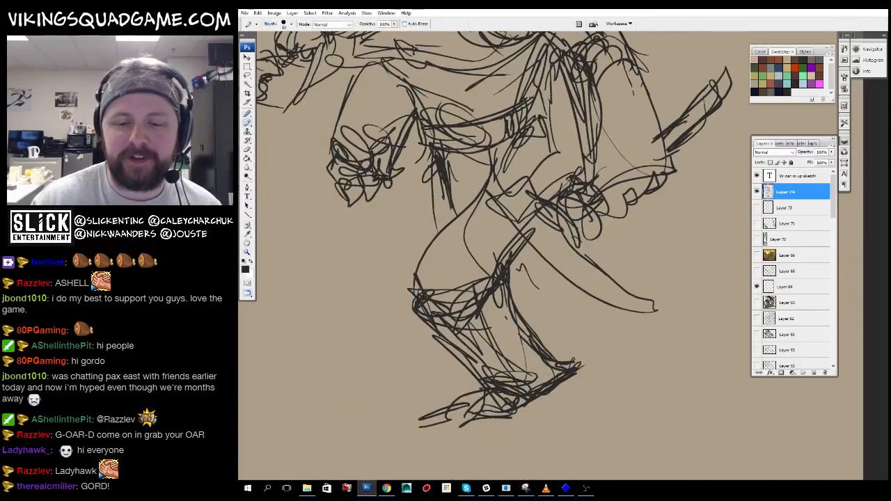
left_click_drag(550, 379, 654, 291)
left_click_drag(542, 339, 717, 276)
mouse_move(532, 350)
left_mouse_down()
mouse_move(460, 364)
mouse_move(314, 364)
left_mouse_up()
left_click_drag(456, 258, 540, 412)
- Draw a hilt with a dark guard projecting forward from the left fist
left_click(579, 264, "alt")
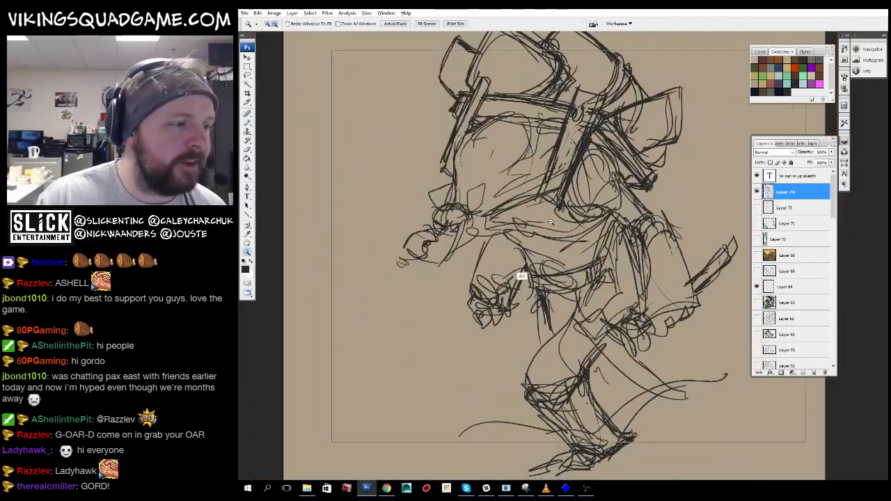
left_click(524, 274, "alt")
left_click(551, 223, "alt")
left_click_drag(557, 244, 535, 212)
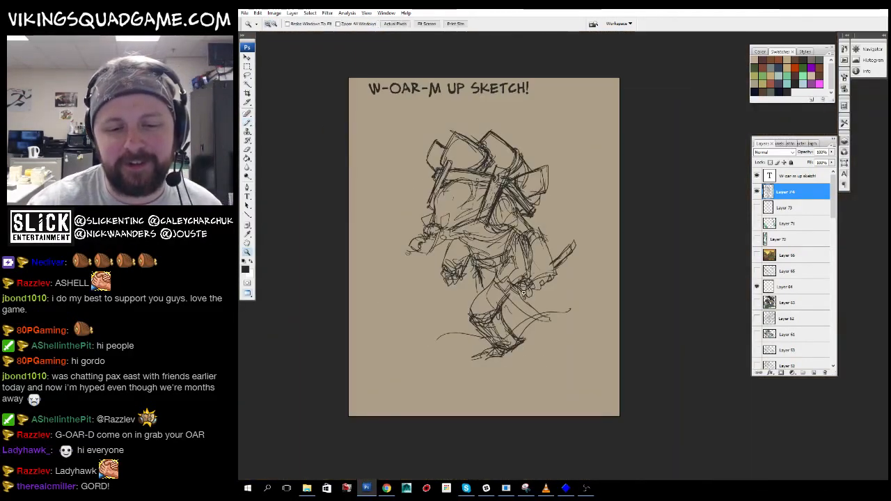
left_click(508, 260, "ctrl")
left_click(508, 260, "ctrl")
left_click_drag(472, 364, 482, 382)
left_click(536, 293, "ctrl")
left_click_drag(503, 339, 521, 325)
left_click_drag(503, 287, 543, 278)
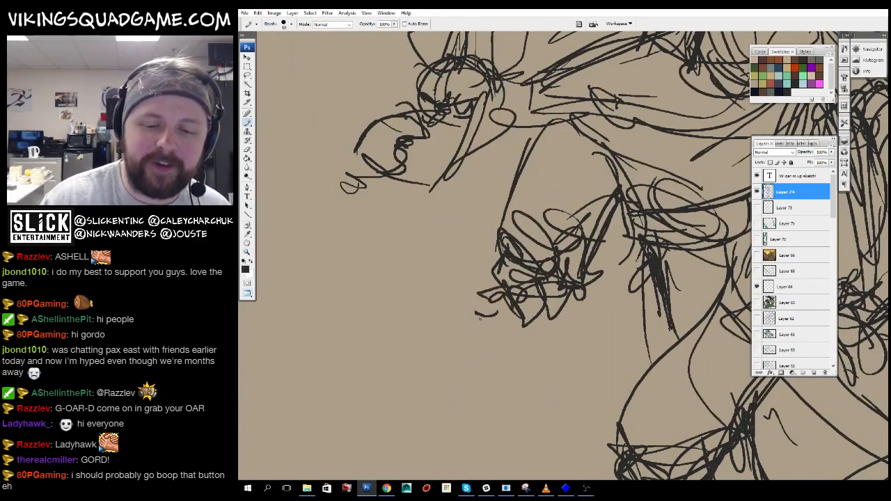
left_click_drag(630, 243, 591, 269)
left_click_drag(557, 278, 585, 289)
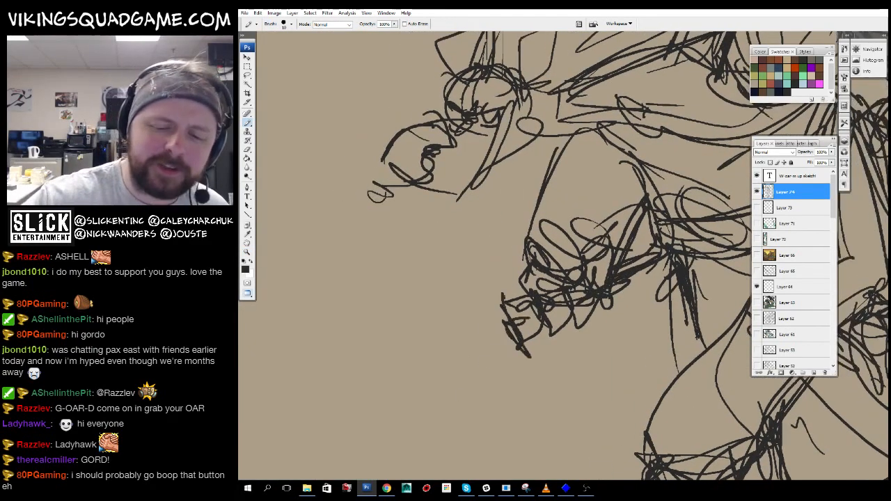
- Draw a curved blade with a blunt upper end, sweeping down past the left hand's guard to a point
left_click_drag(502, 272, 514, 344)
left_click_drag(557, 278, 518, 202)
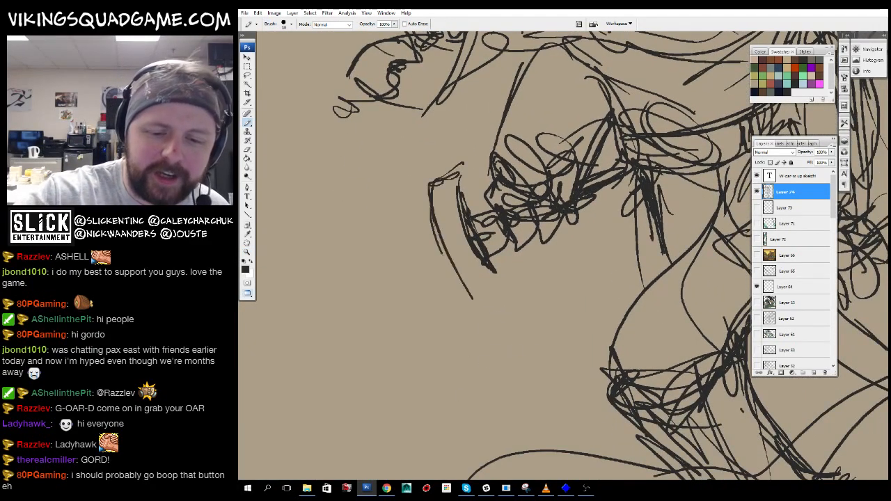
left_click_drag(474, 296, 540, 352)
left_click_drag(454, 172, 553, 352)
- Draw a rounded pad over the top of the right arm and reinforce the arm's outer contour
left_click_drag(575, 305, 344, 306)
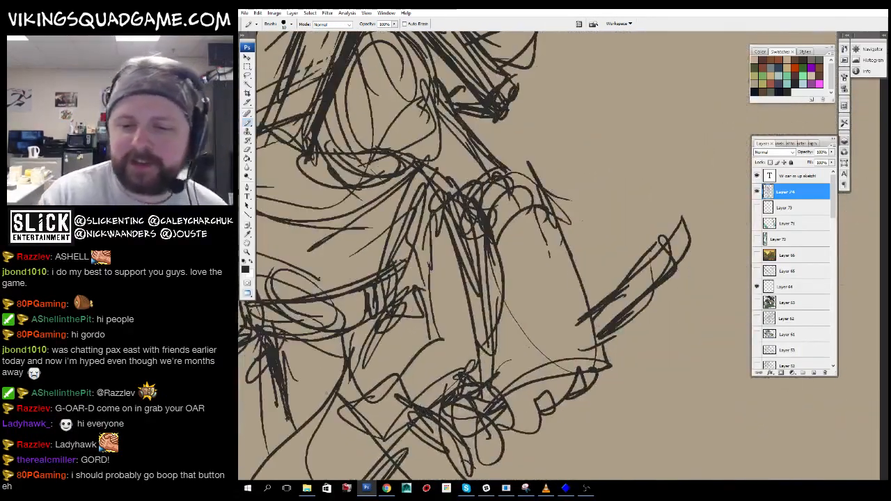
left_click_drag(565, 189, 584, 299)
left_click_drag(471, 179, 558, 179)
- Lasso the bent leg, move it slightly up toward the torso, and redraw the thigh lines joining it to the belt
left_click(467, 244, "alt")
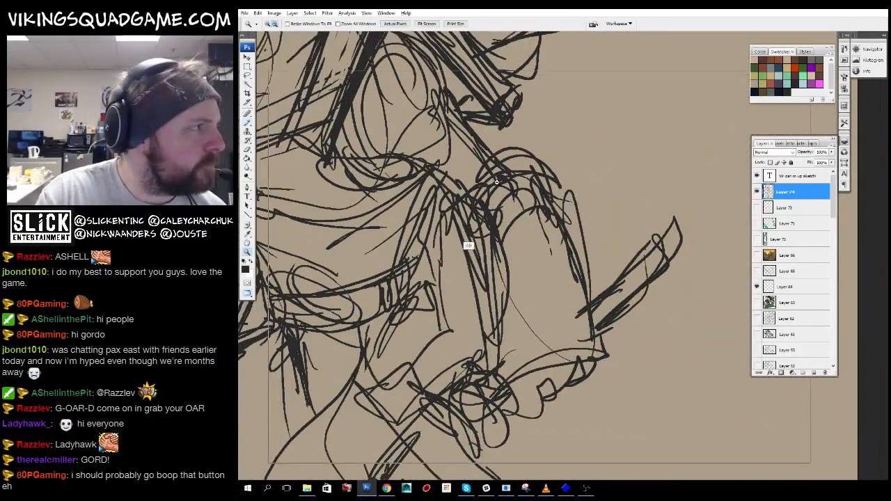
left_click(562, 300, "alt")
left_click(557, 304, "alt")
key("ctrl+0")
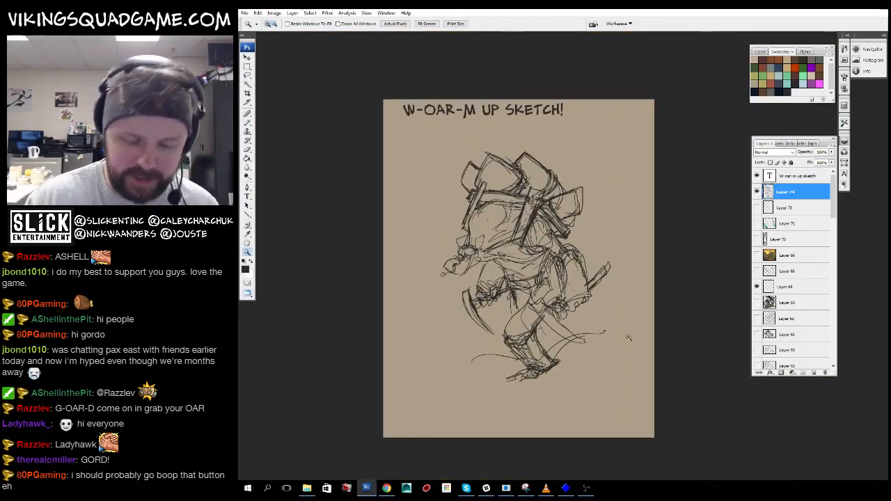
key("l")
left_click_drag(505, 296, 591, 371)
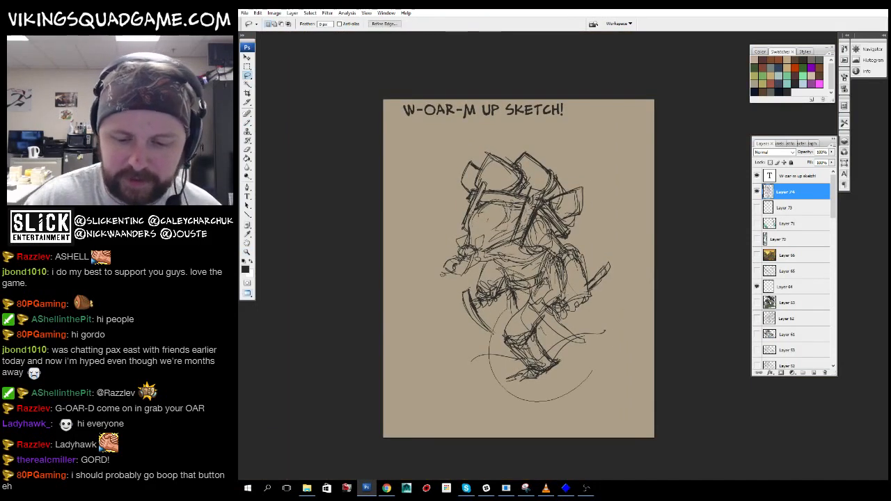
key("v")
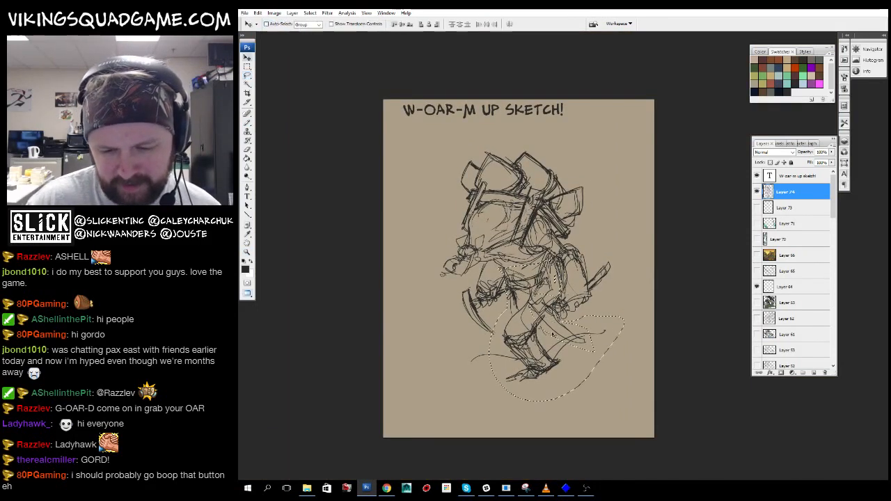
left_click_drag(550, 336, 545, 320)
key("ctrl+d")
key("b")
left_click_drag(550, 279, 525, 310)
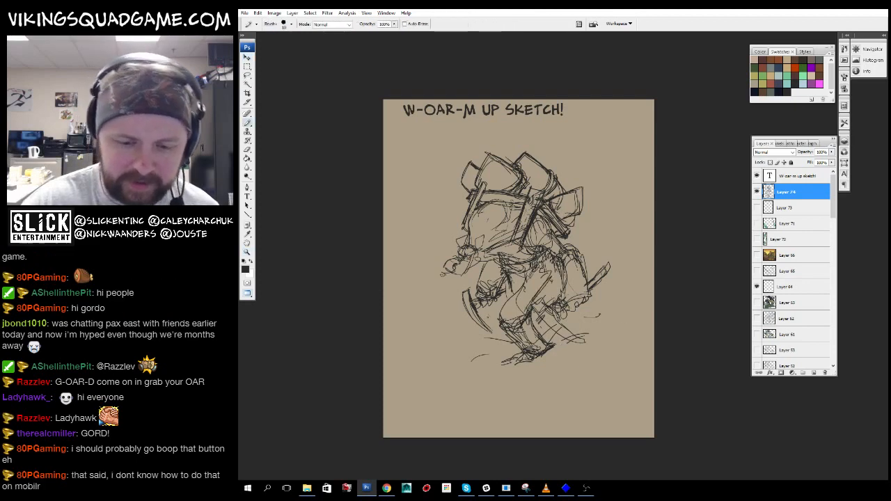
- Scale the whole character sketch down in two passes with Free Transform and reposition it below the title
key("ctrl+t")
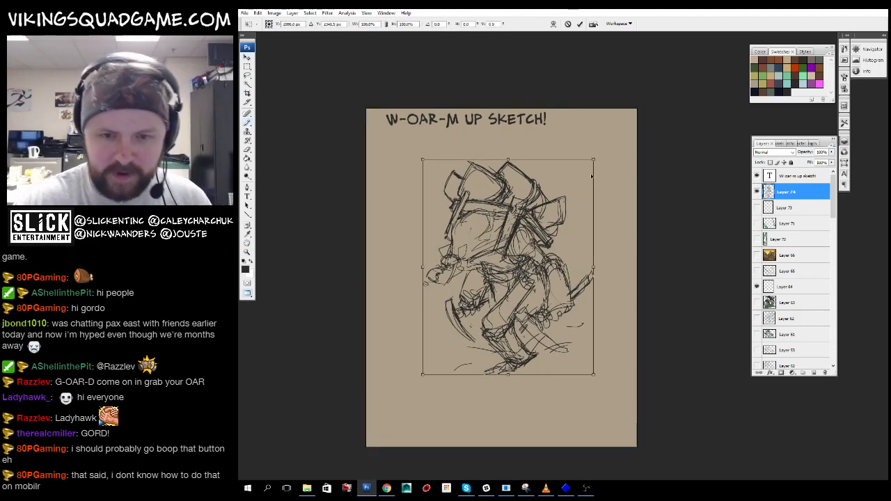
left_click_drag(596, 377, 572, 340)
key("Return")
key("ctrl+t")
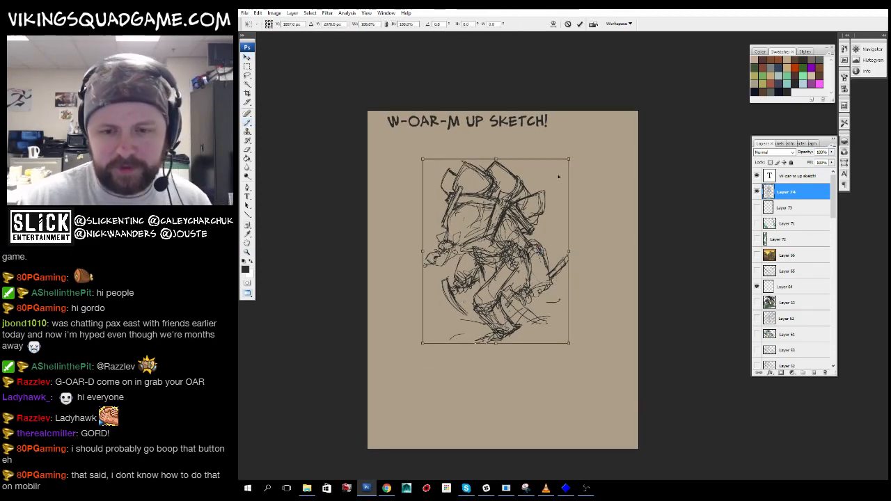
left_click_drag(569, 159, 553, 179)
left_click_drag(519, 268, 515, 250)
key("Return")
- Lower the character sketch layer's opacity to about 40%
left_click_drag(538, 309, 530, 301)
key("z")
left_click(662, 252)
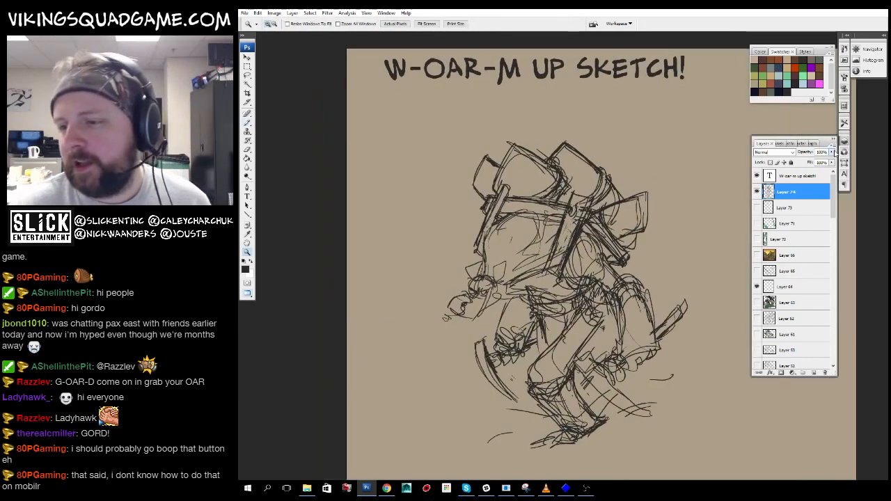
left_click_drag(832, 152, 809, 159)
key("v")
left_click_drag(584, 334, 514, 292)
left_click_drag(513, 299, 503, 284)
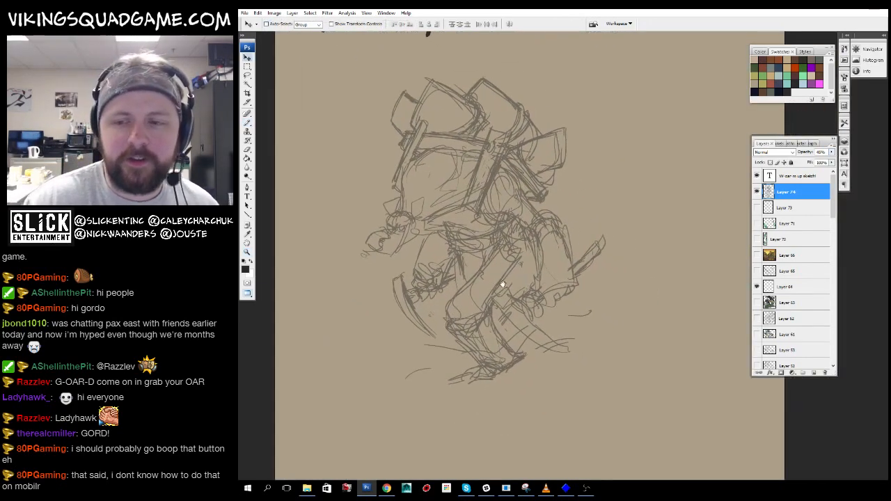
- Add a new empty layer above the faded character sketch for the clean line work
left_click(815, 373)
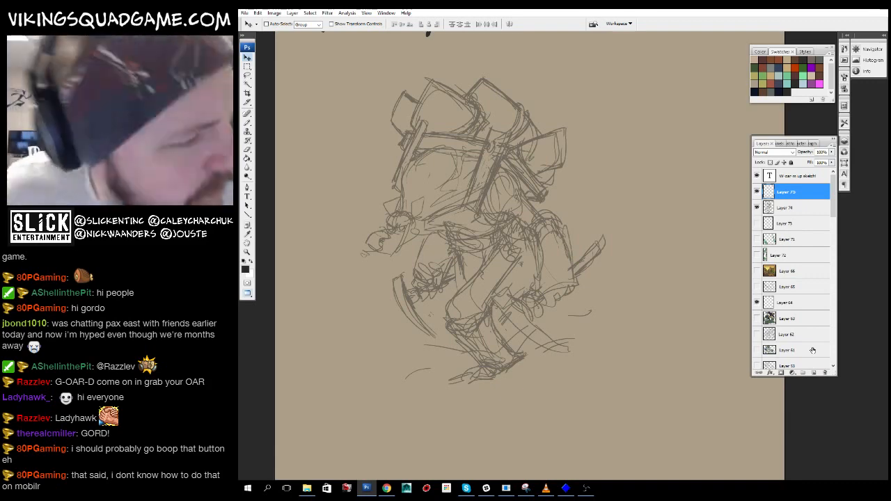
left_click_drag(562, 247, 529, 261)
key("z")
left_click(525, 260, "alt")
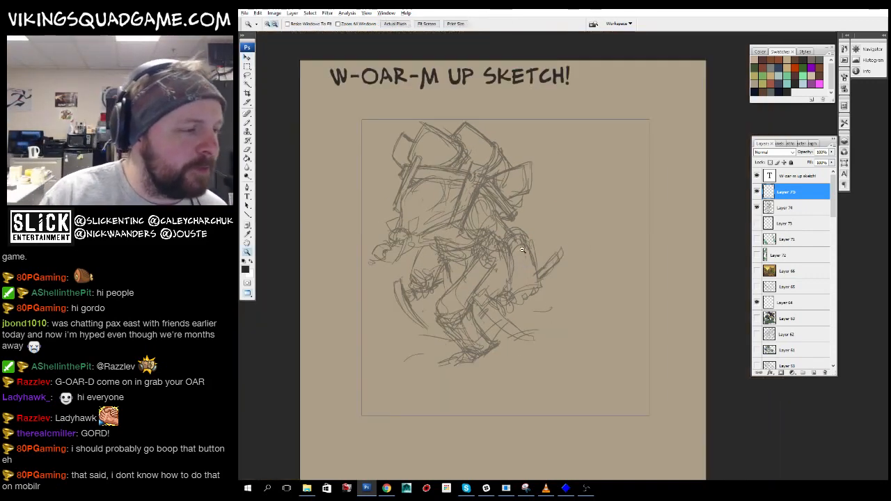
left_click(527, 261, "alt")
left_click(483, 271)
mouse_move(544, 304)
left_mouse_down()
mouse_move(527, 284)
mouse_move(463, 361)
mouse_move(422, 343)
left_mouse_up()
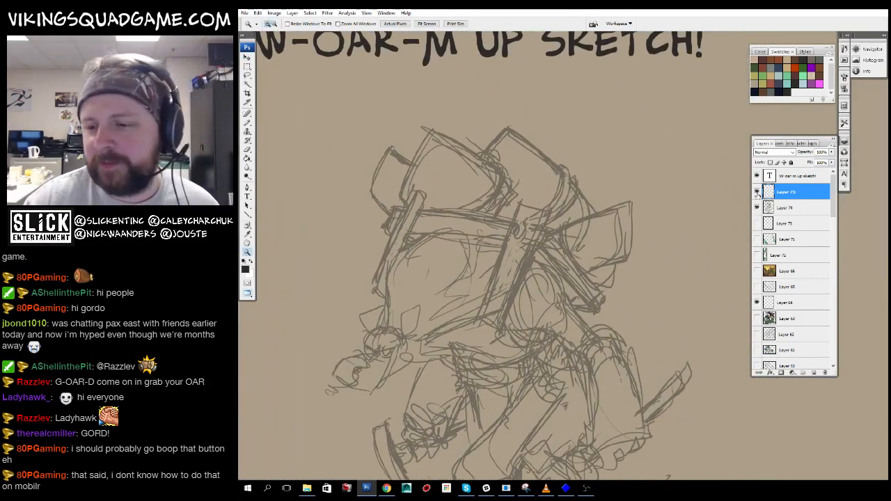
left_click_drag(680, 227, 627, 366)
left_click_drag(522, 395, 640, 217)
left_click(548, 250)
key("b")
left_click_drag(582, 270, 545, 287)
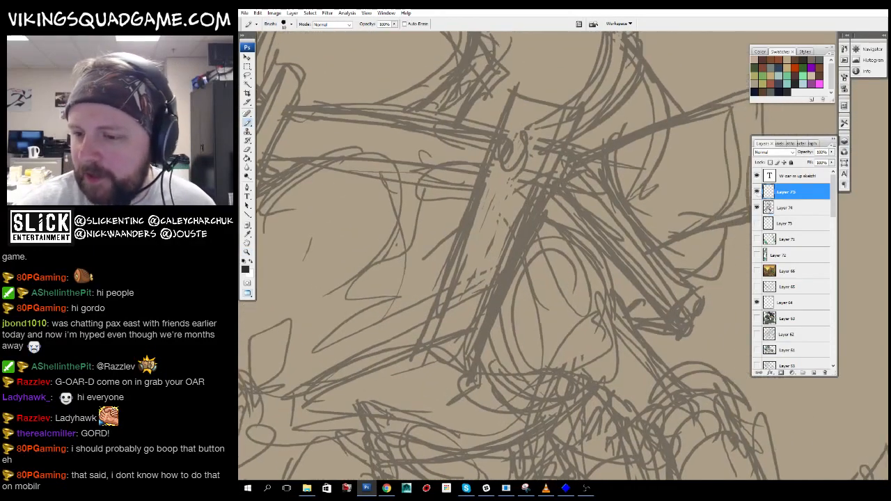
- Lower the rough character sketch layer's opacity to 32%
left_click(764, 207)
left_click_drag(809, 160, 802, 161)
mouse_move(592, 149)
left_mouse_down()
mouse_move(452, 447)
mouse_move(501, 265)
mouse_move(583, 144)
left_mouse_up()
left_click_drag(481, 456, 579, 250)
- Choose the tooner brush preset and make the new empty line-art layer active
right_click(548, 273)
left_click_drag(638, 353, 634, 424)
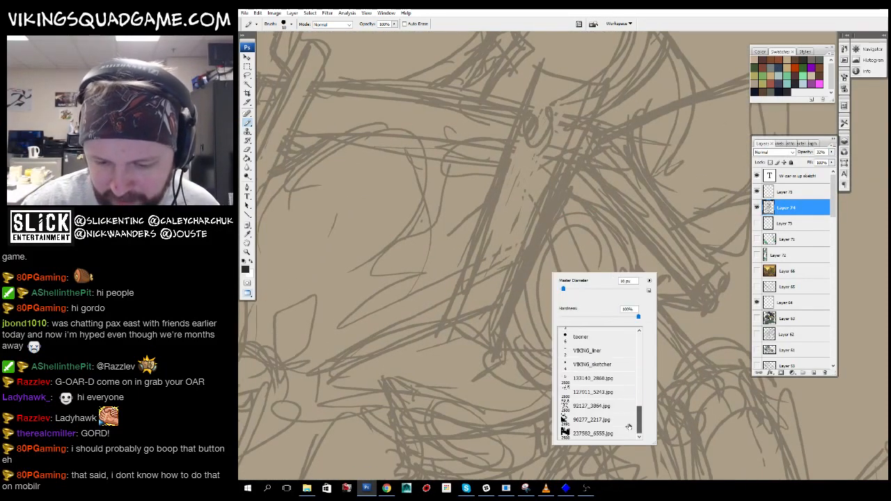
left_click(586, 337)
left_click_drag(696, 278, 664, 274)
left_click_drag(564, 275, 561, 300)
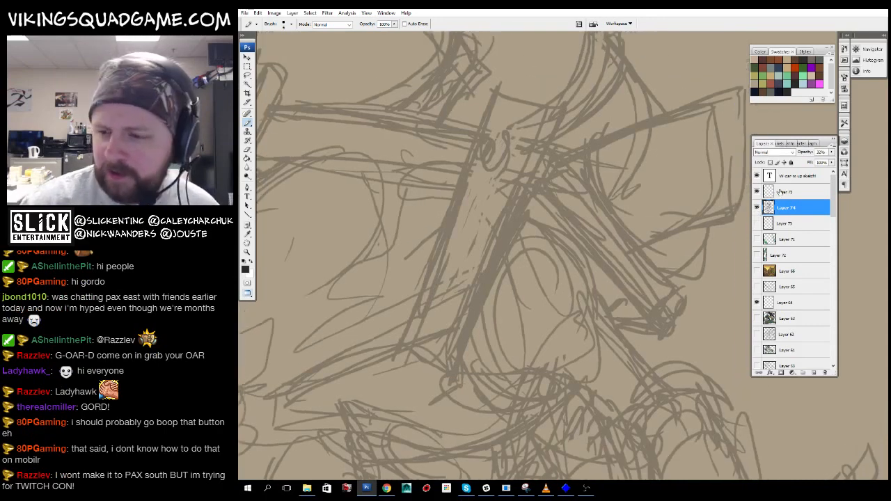
left_click(779, 193)
- Ink the long right edge of the wide plank on the hat as one tapered dark stroke
mouse_move(583, 256)
left_mouse_down()
mouse_move(576, 283)
mouse_move(552, 289)
mouse_move(550, 308)
mouse_move(557, 293)
left_mouse_up()
left_click_drag(479, 365, 577, 132)
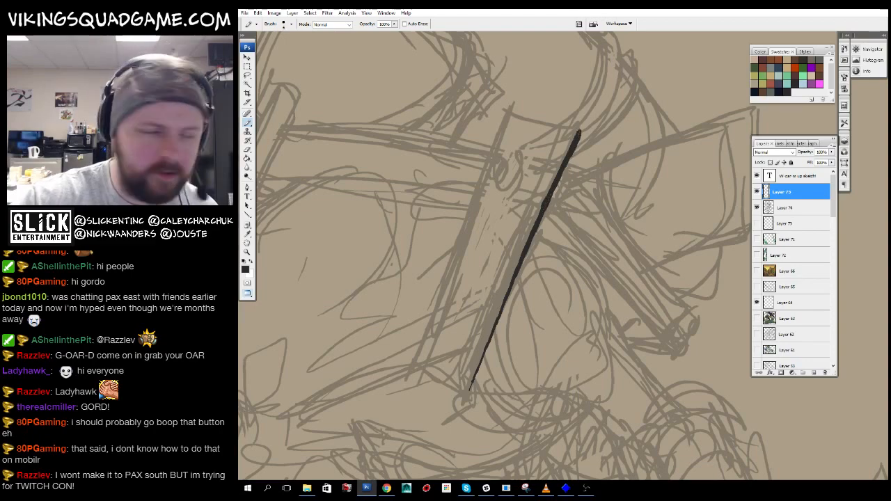
key("z")
left_click(588, 287, "alt")
left_click(588, 286, "alt")
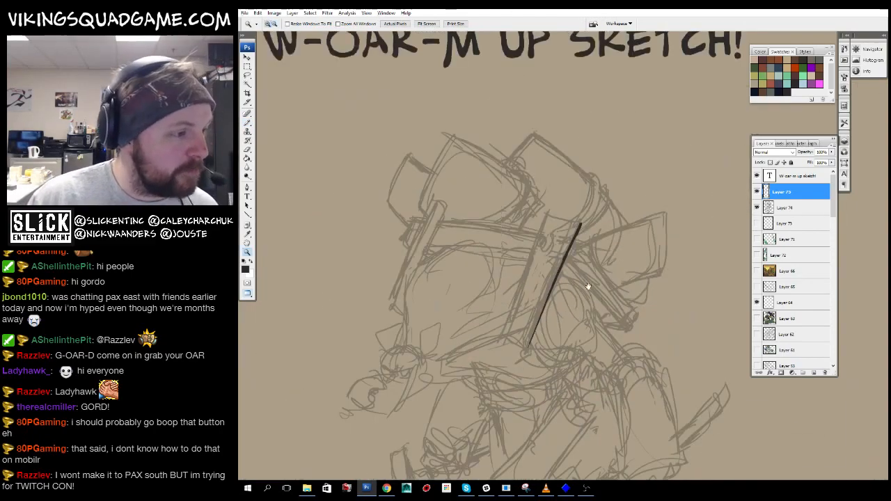
left_click_drag(589, 286, 550, 354)
- Thicken the wide plank's right edge and ink a thin parallel line inside it, joining both at the lower corner
left_click(543, 226, "alt")
left_click(543, 306)
left_click(543, 261)
left_click(543, 261)
left_click(543, 261)
left_click(543, 264)
key("b")
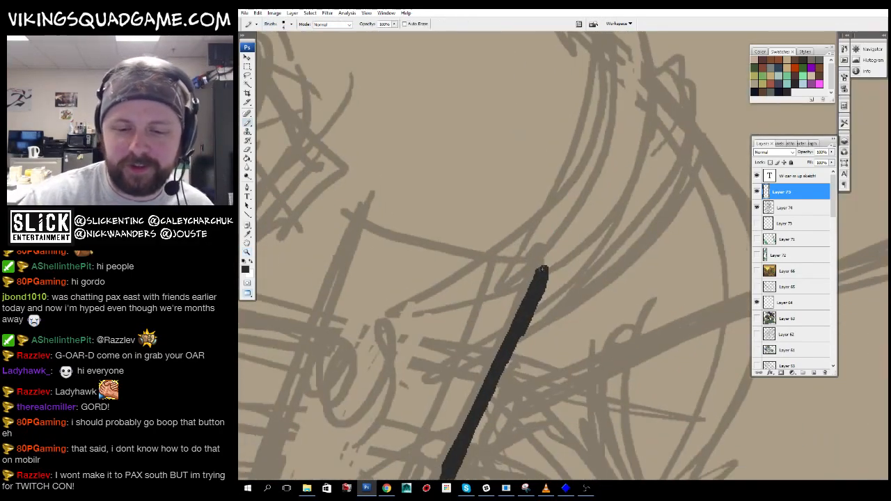
mouse_move(542, 268)
left_mouse_down()
mouse_move(534, 234)
mouse_move(566, 126)
left_mouse_up()
left_click_drag(480, 376, 559, 191)
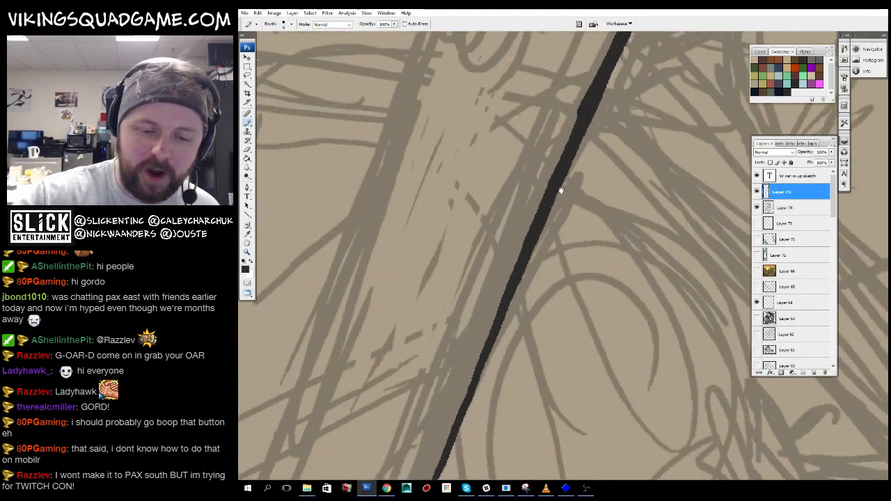
left_click_drag(463, 431, 541, 244)
left_click(485, 300, "shift")
key("e")
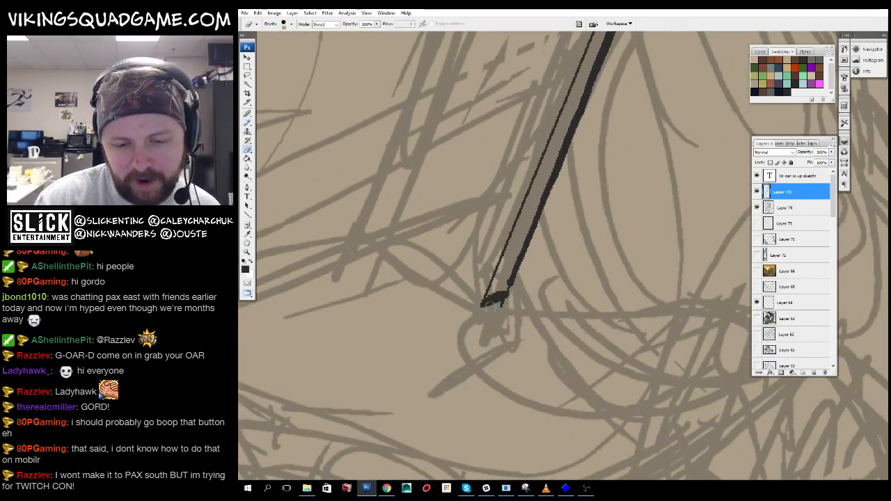
- Ink the wide plank's bottom edge and add thin wood-grain lines rising from it
key("b")
left_click_drag(502, 296, 534, 338)
mouse_move(381, 280)
left_mouse_down()
mouse_move(516, 341)
mouse_move(414, 299)
left_mouse_up()
left_click_drag(509, 304, 515, 353)
left_click_drag(471, 367, 549, 144)
left_click_drag(501, 278, 494, 323)
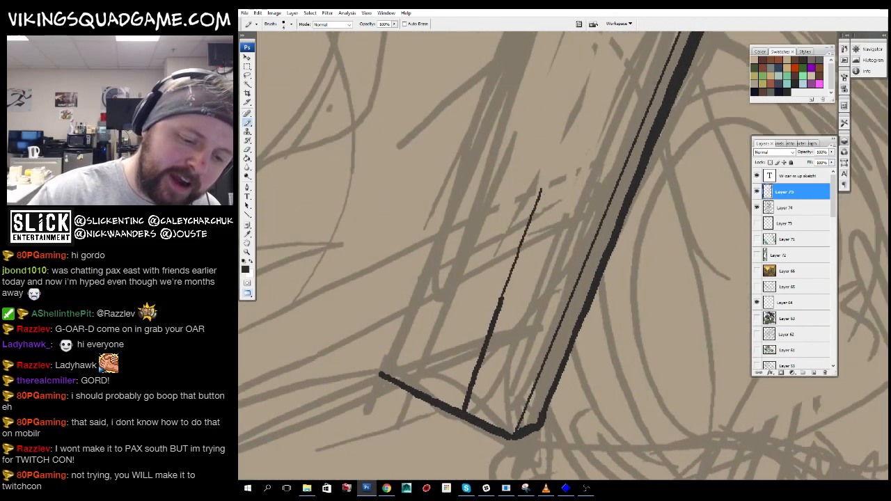
left_click_drag(418, 390, 431, 356)
left_click_drag(453, 334, 446, 376)
- Ink the wide plank's left and top edges and draw an oval rivet near its upper end
left_click_drag(375, 415, 508, 78)
mouse_move(508, 80)
left_mouse_down()
mouse_move(442, 343)
mouse_move(501, 171)
left_mouse_up()
mouse_move(502, 171)
left_mouse_down()
mouse_move(478, 238)
mouse_move(481, 352)
mouse_move(496, 171)
mouse_move(660, 218)
mouse_move(659, 151)
left_mouse_up()
mouse_move(561, 220)
left_mouse_down()
mouse_move(550, 230)
mouse_move(566, 232)
mouse_move(546, 322)
left_mouse_up()
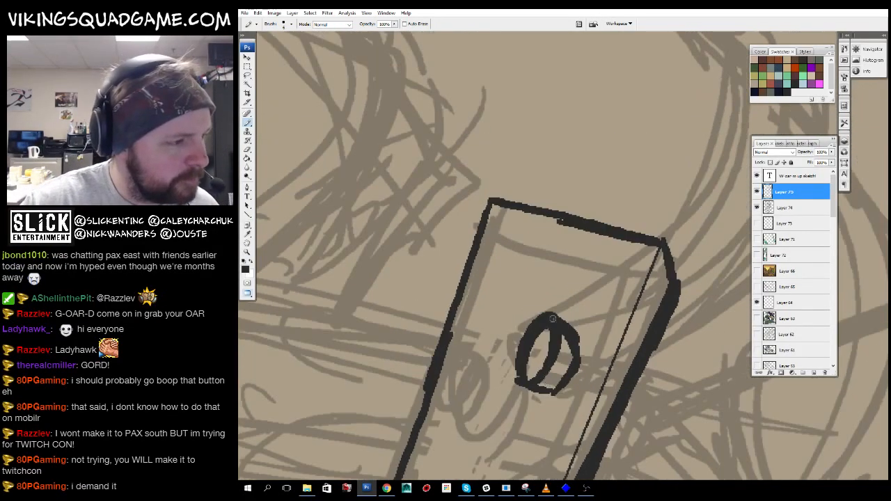
left_click(587, 299, "alt")
left_click(587, 299, "alt")
left_click(583, 304, "alt")
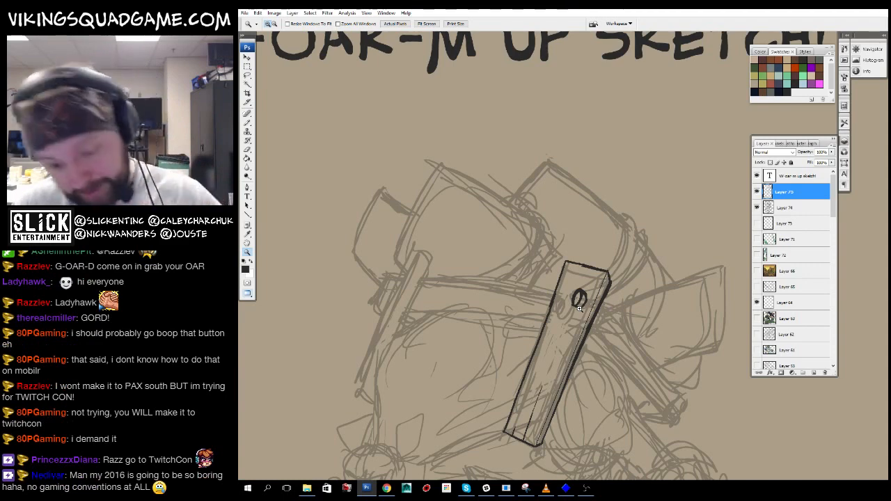
- Draw a second rivet on the wide plank's left edge and add short grain lines above and below the rivets
left_click(579, 308)
left_click(581, 300)
key("b")
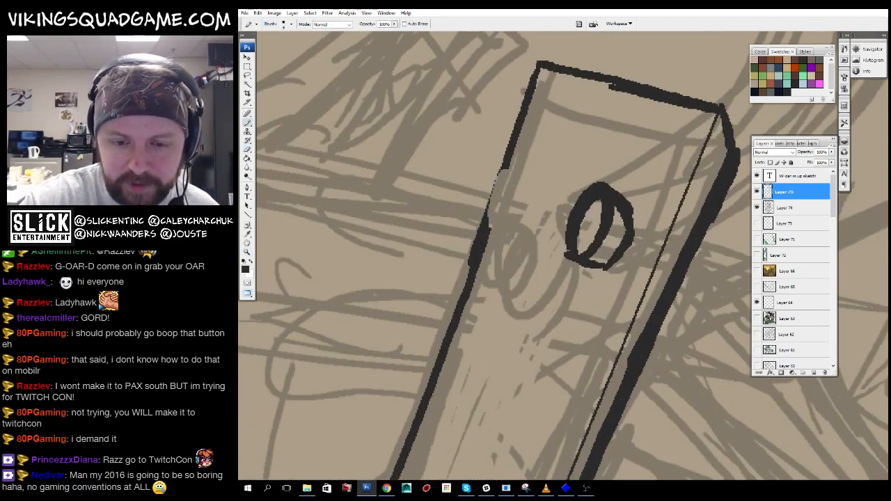
key("b")
mouse_move(499, 165)
left_mouse_down()
mouse_move(519, 209)
mouse_move(533, 181)
left_mouse_up()
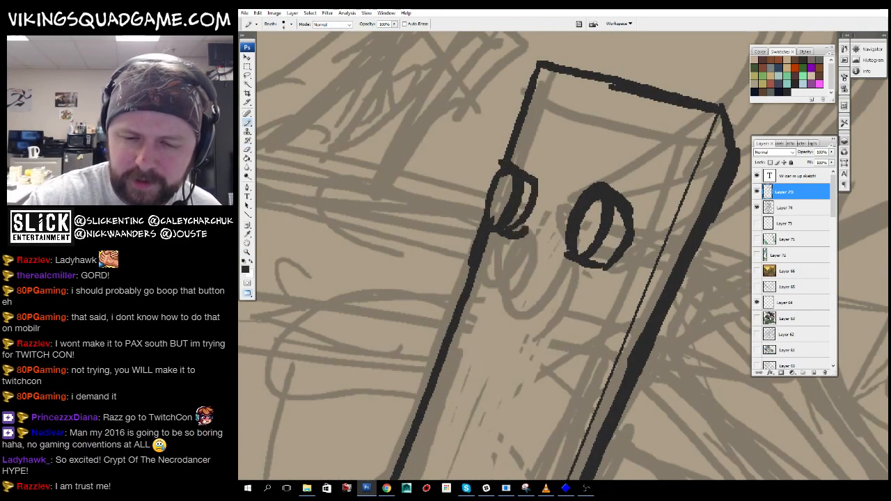
left_click_drag(613, 185, 628, 151)
left_click_drag(597, 293, 616, 149)
left_click_drag(601, 124, 540, 265)
mouse_move(507, 169)
left_mouse_down()
mouse_move(653, 278)
mouse_move(690, 467)
left_mouse_up()
- Ink the upper and lower edges of the hat's horizontal band running from the wide plank to the narrow one
key("z")
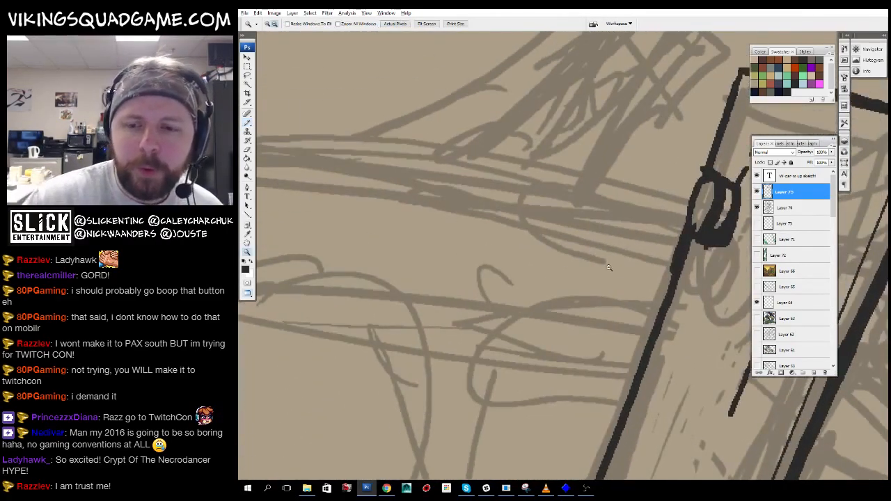
left_click(621, 277, "alt")
left_click(619, 277, "alt")
left_click(619, 277, "alt")
left_click_drag(547, 317, 457, 278)
left_click(457, 278)
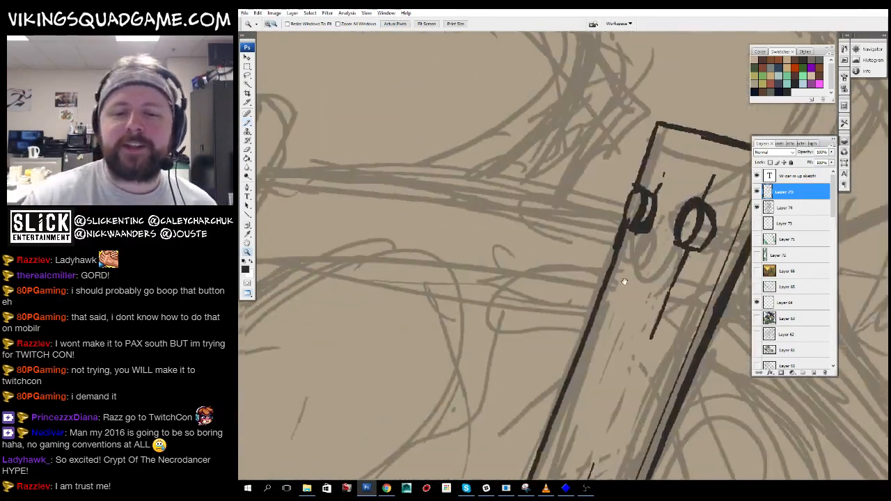
left_click(622, 279)
key("b")
mouse_move(665, 219)
left_mouse_down()
mouse_move(440, 168)
mouse_move(312, 160)
left_mouse_up()
mouse_move(665, 280)
left_mouse_down()
mouse_move(700, 233)
mouse_move(340, 211)
mouse_move(553, 241)
left_mouse_up()
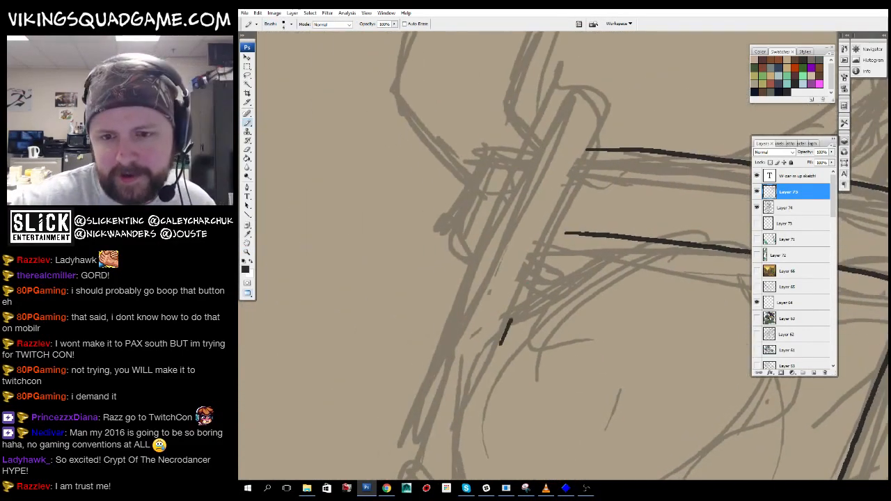
- Ink the narrow left plank's right edge, upper corner, inner side line and long outer edge
left_click_drag(512, 319, 616, 101)
left_click_drag(616, 101, 588, 177)
left_click_drag(478, 351, 559, 174)
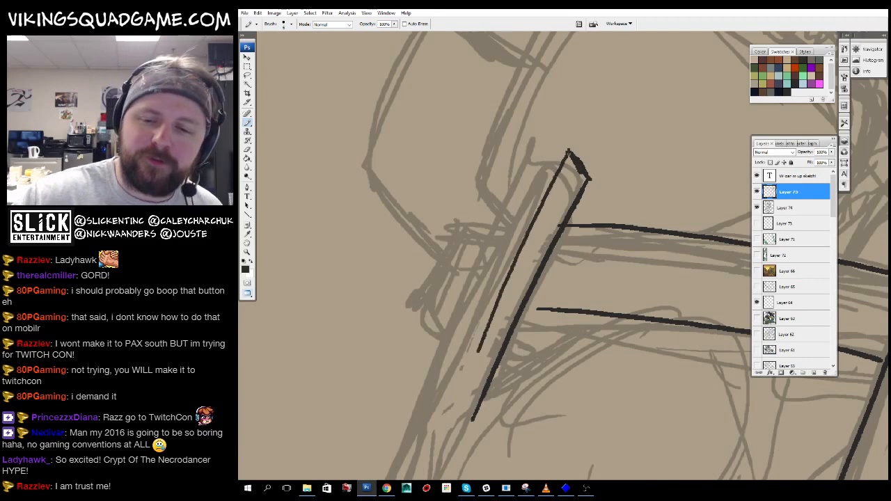
mouse_move(511, 159)
left_mouse_down()
mouse_move(527, 115)
mouse_move(589, 105)
left_mouse_up()
mouse_move(533, 108)
left_mouse_down()
mouse_move(476, 228)
mouse_move(518, 145)
left_mouse_up()
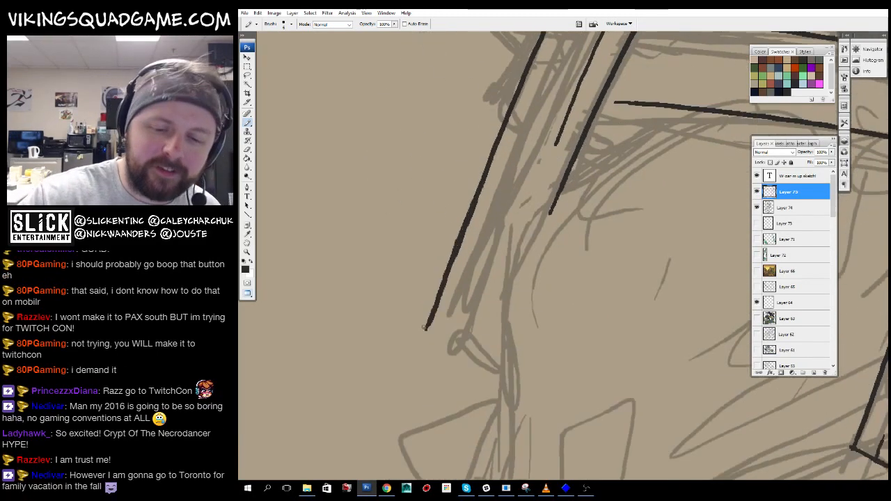
- Extend the narrow plank's inner line, close its top and bottom ends, and ink the band's stub behind it
left_click_drag(547, 206, 534, 280)
mouse_move(561, 164)
left_mouse_down()
mouse_move(451, 406)
mouse_move(486, 411)
left_mouse_up()
left_click_drag(571, 174, 585, 145)
left_click_drag(584, 145, 599, 142)
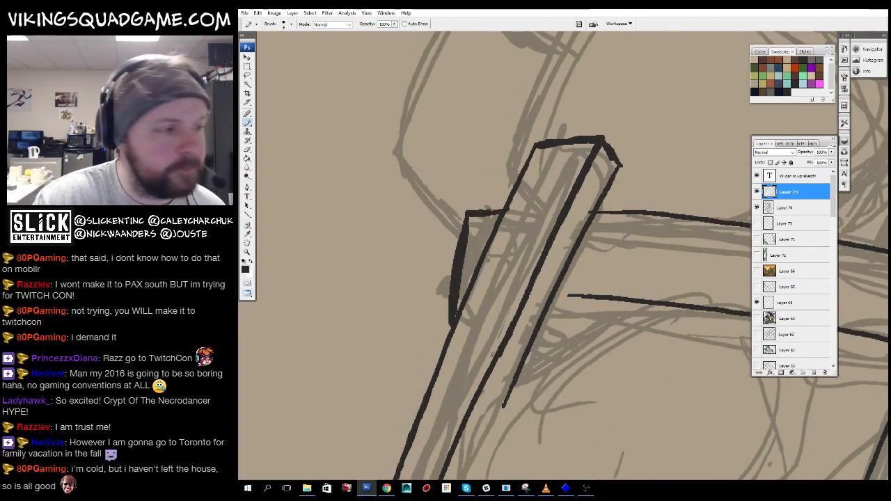
key("z")
left_click(600, 278, "alt")
left_click(591, 294, "alt")
left_click(590, 299, "alt")
left_click(652, 258)
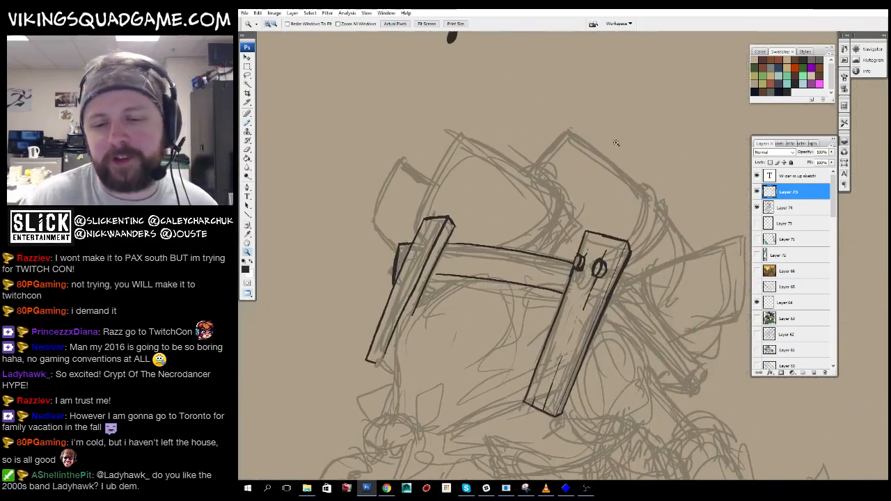
- Erase a short section from the middle of the hat band's lower edge
left_click(535, 209)
left_click(505, 289)
left_click_drag(564, 291, 573, 292)
key("b")
mouse_move(481, 334)
left_mouse_down()
mouse_move(580, 177)
mouse_move(564, 142)
mouse_move(515, 97)
left_mouse_up()
key("e")
left_click(585, 106)
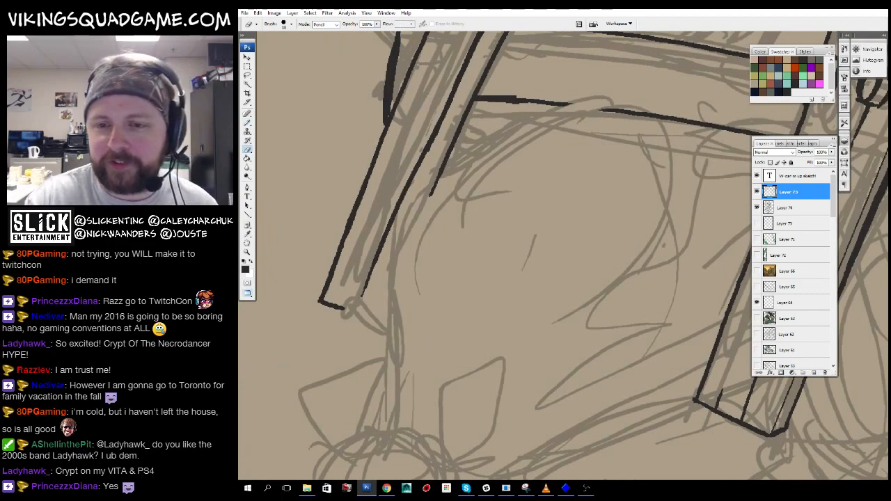
mouse_move(616, 111)
left_mouse_down()
mouse_move(607, 193)
mouse_move(576, 207)
left_mouse_up()
- Ink the curved face outline from the gap in the band's lower edge down past the narrow plank
key("b")
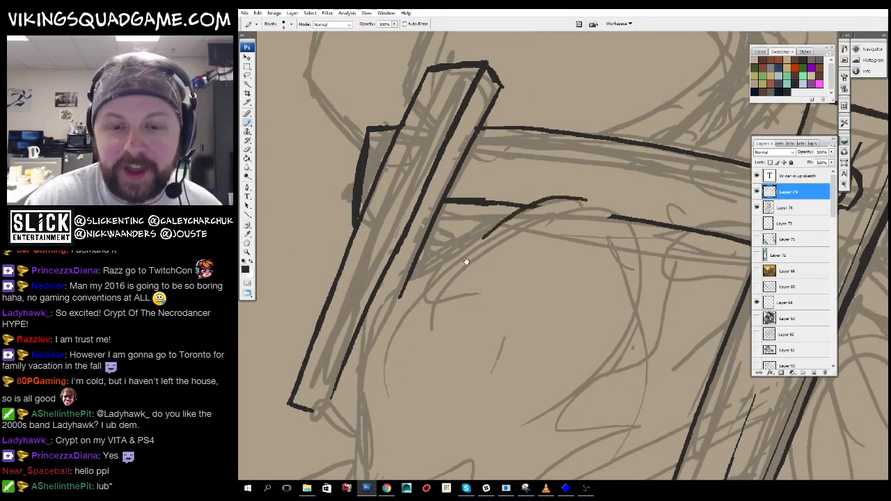
left_click_drag(466, 261, 558, 163)
left_click_drag(449, 238, 519, 136)
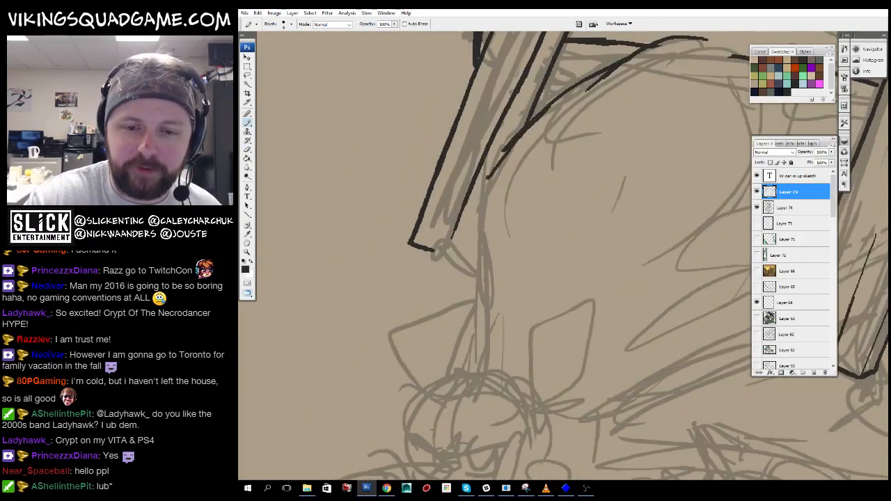
left_click_drag(490, 182, 485, 286)
left_click_drag(519, 366, 504, 332)
left_click_drag(468, 185, 473, 310)
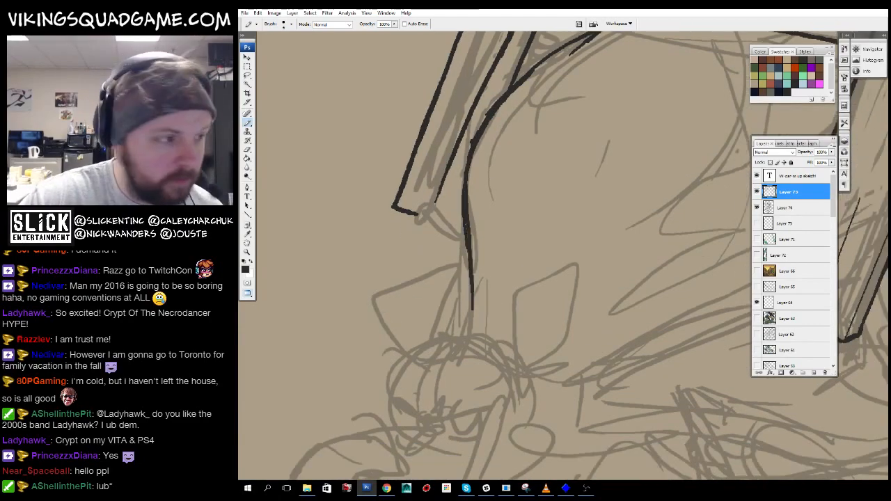
left_click(595, 306, "alt")
left_click(592, 273, "alt")
left_click(592, 273, "alt")
left_click(592, 273, "ctrl")
left_click_drag(647, 230, 559, 344)
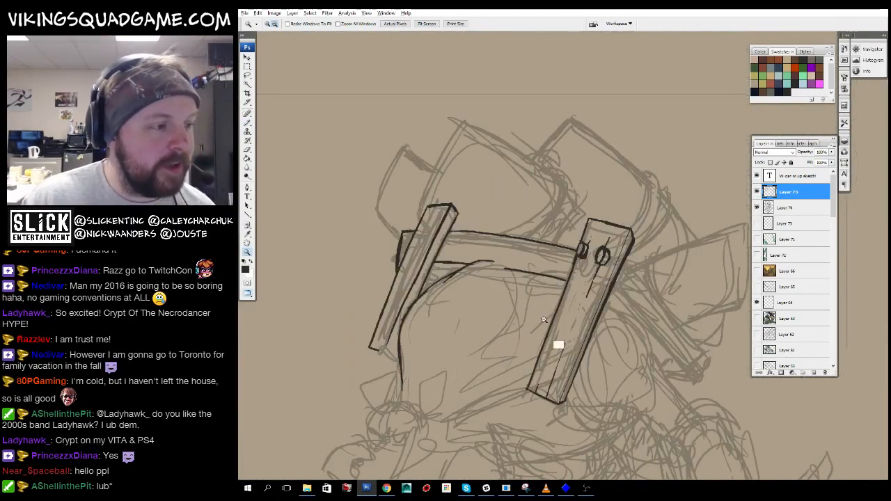
- Draw a jagged notch joining the face curve to the band's lower edge at the gap
left_click(578, 296, "alt")
left_click(540, 265, "ctrl")
left_click_drag(508, 179, 539, 193)
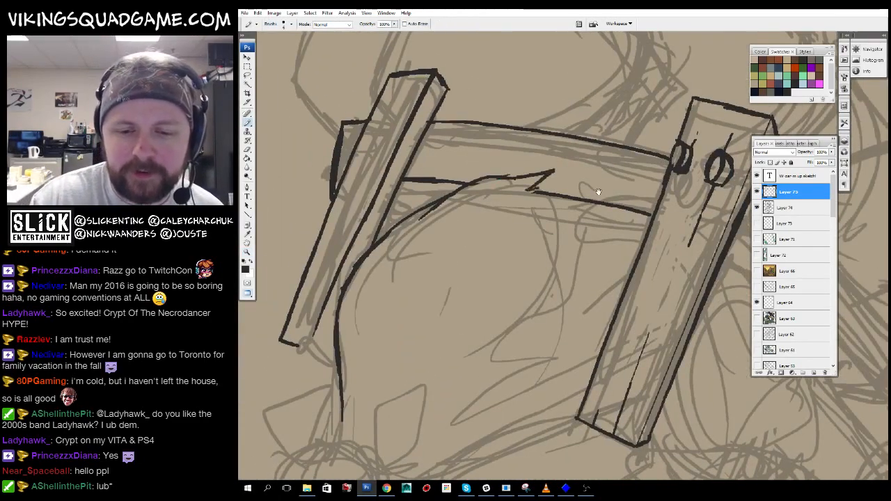
- Ink the diagonal plank behind the wide one with two long edges, a heavier upper side and a closed lower end
mouse_move(589, 381)
left_mouse_down()
mouse_move(601, 341)
mouse_move(422, 167)
left_mouse_up()
left_click(603, 340, "alt")
left_click(621, 329, "alt")
left_click(621, 328, "alt")
left_click(576, 316, "ctrl")
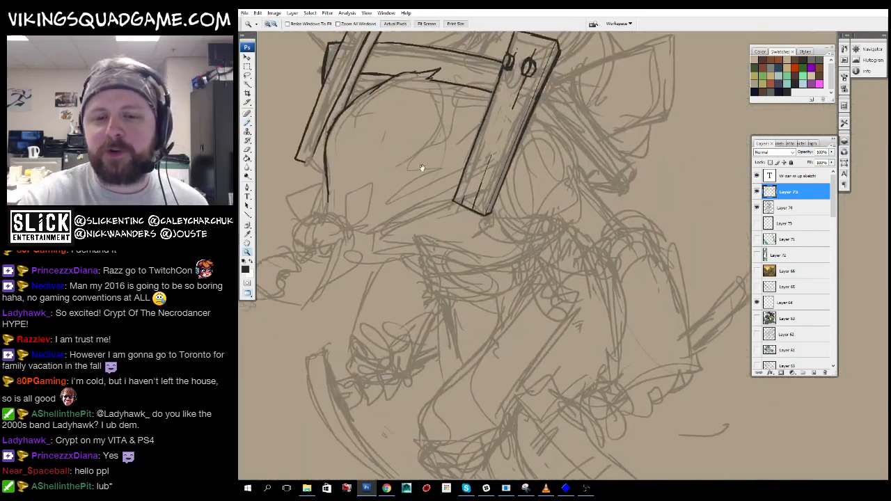
left_click(584, 100, "ctrl")
mouse_move(584, 100)
left_mouse_down()
mouse_move(597, 213)
mouse_move(554, 230)
mouse_move(546, 194)
left_mouse_up()
left_click_drag(502, 140, 663, 355)
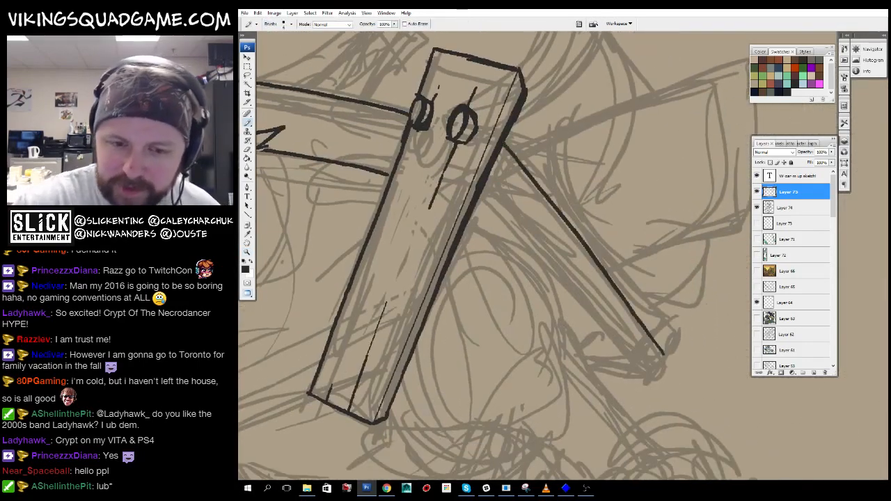
mouse_move(485, 182)
left_mouse_down()
mouse_move(620, 342)
mouse_move(631, 317)
left_mouse_up()
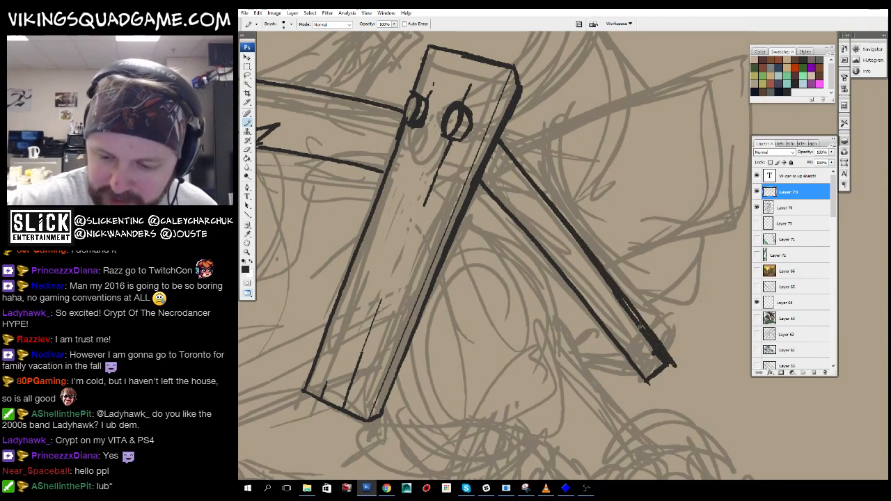
- Ink a short pointed spur at the diagonal plank's lower end and erase the stray overshoot at its tip
left_click_drag(667, 361, 669, 344)
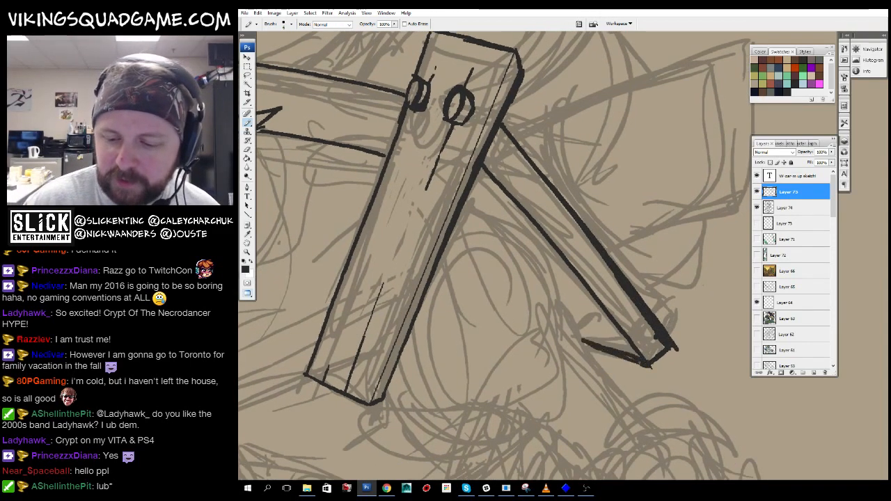
key("e")
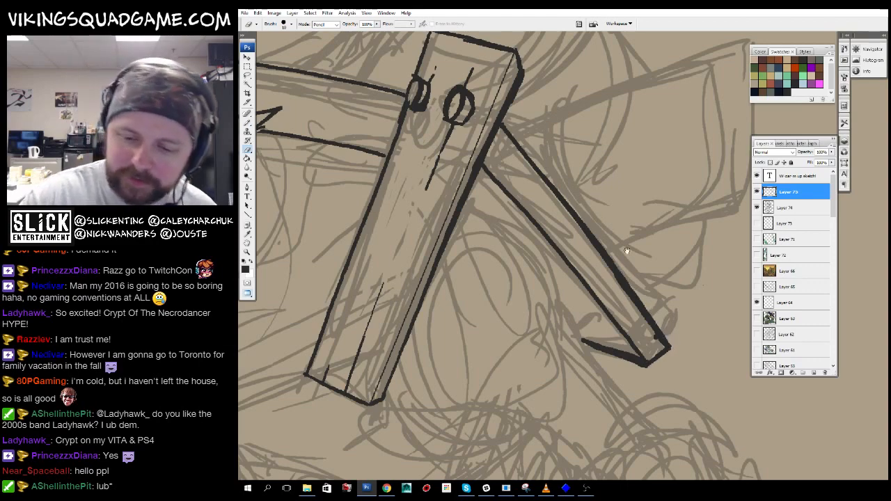
left_click_drag(675, 133, 628, 240)
left_click_drag(530, 230, 441, 247)
- Ink the large flared panel behind the wide plank and a smaller panel edge beneath it meeting the diagonal plank
key("b")
mouse_move(366, 252)
left_mouse_down()
mouse_move(658, 127)
mouse_move(647, 343)
mouse_move(455, 394)
left_mouse_up()
mouse_move(559, 367)
left_mouse_down()
mouse_move(577, 346)
mouse_move(526, 420)
left_mouse_up()
left_click_drag(595, 366, 609, 347)
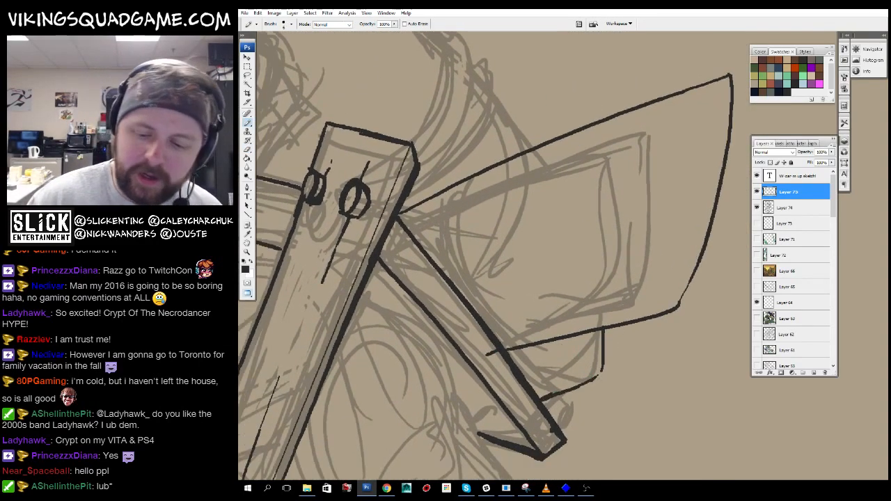
- Ink the tall panel behind the wide plank's top with a long sloping upper edge and a short straight side edge
key("e")
left_click_drag(521, 249, 671, 416)
key("b")
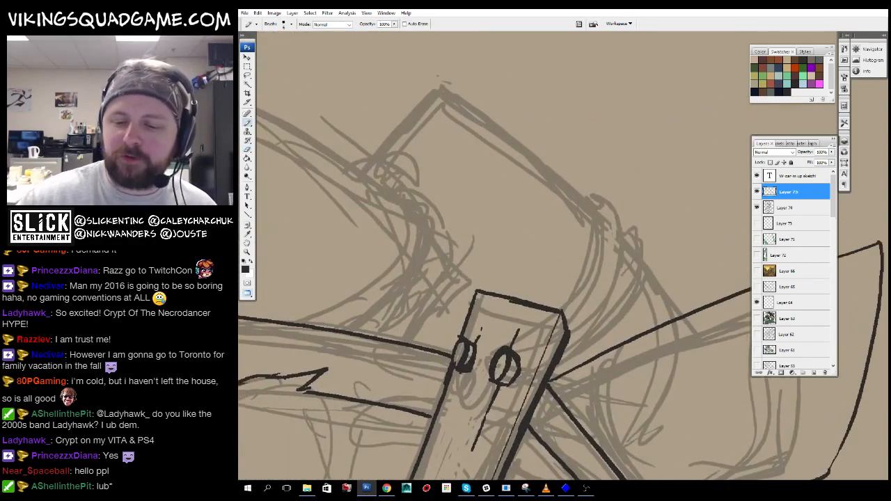
left_click_drag(636, 267, 392, 71)
left_click_drag(435, 78, 533, 157)
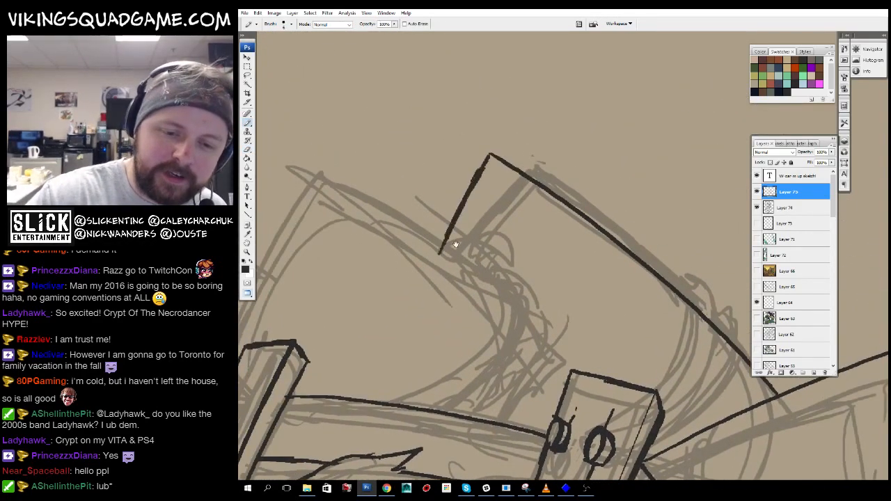
- Ink the large curved panel between the two planks, with an arched top edge, an angled near side and a bowed far side
left_click_drag(455, 244, 541, 129)
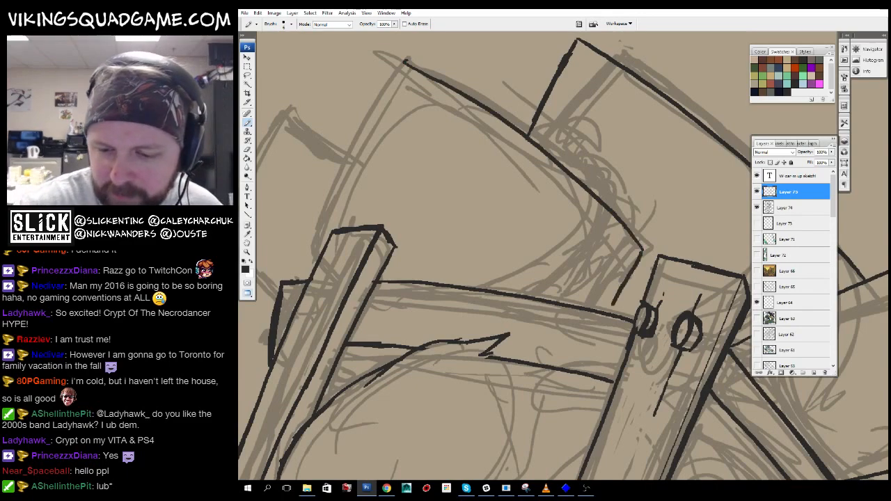
left_click_drag(378, 98, 303, 230)
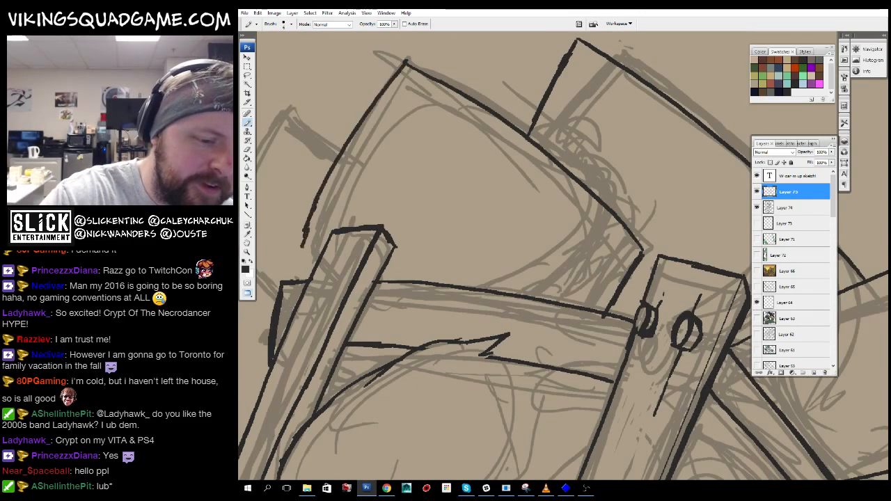
left_click_drag(484, 198, 617, 261)
left_click_drag(481, 250, 483, 243)
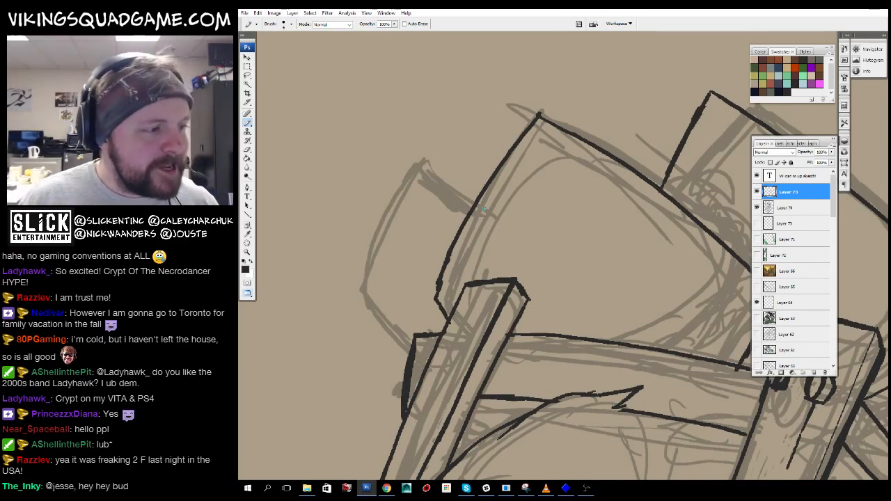
- Ink the small outermost panel beside the curved one with a sloping top, outer edge and angled underside, reinforcing the neighbouring panel's lower corner
scroll(484, 209, "up", 2)
scroll(520, 217, "down", 2)
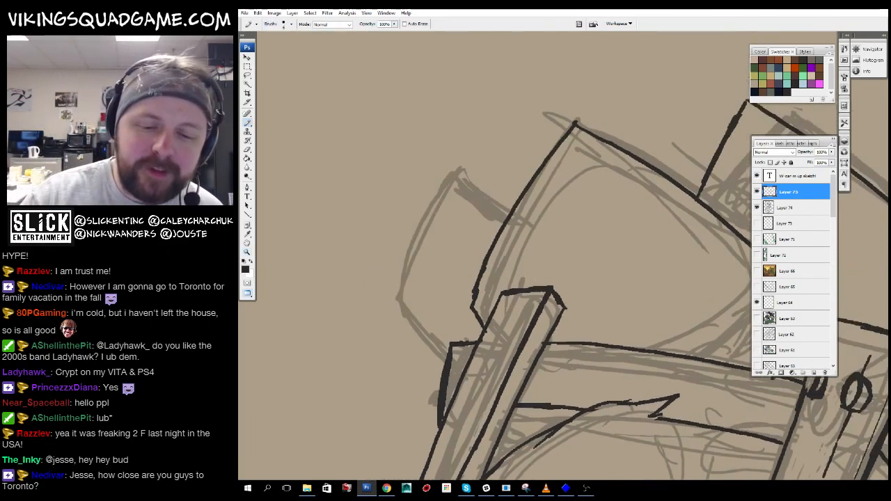
left_click_drag(550, 218, 559, 198)
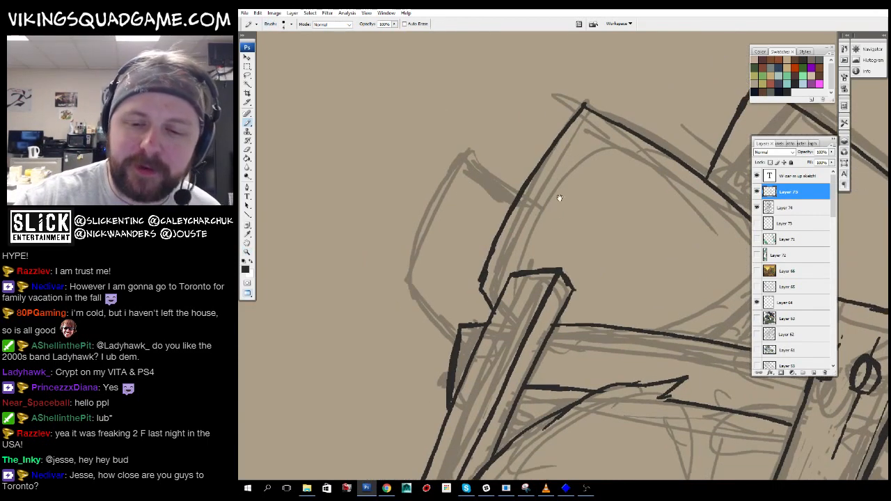
left_click_drag(482, 277, 455, 307)
key("e")
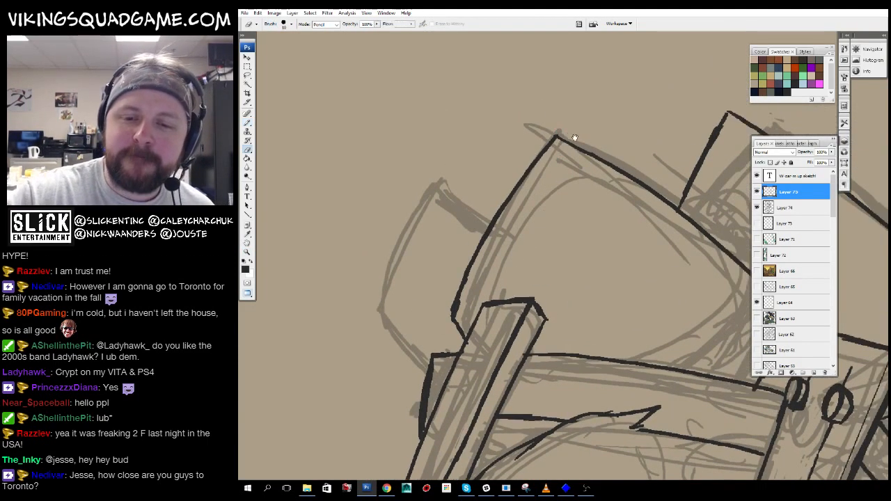
left_click_drag(555, 132, 581, 121)
key("b")
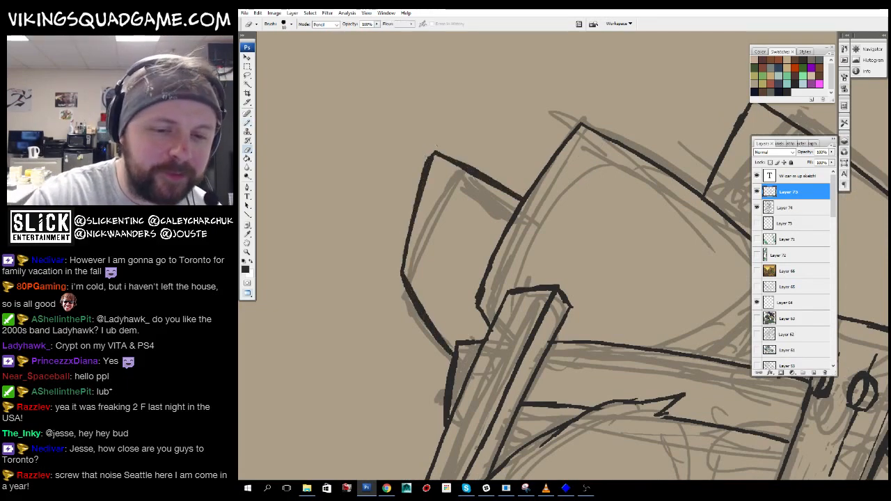
- Ink the peaked piece behind the wide plank's top and the small panel filling the gap beside the flared one
key("z")
mouse_move(627, 282)
left_mouse_down()
mouse_move(474, 249)
mouse_move(519, 247)
left_mouse_up()
key("b")
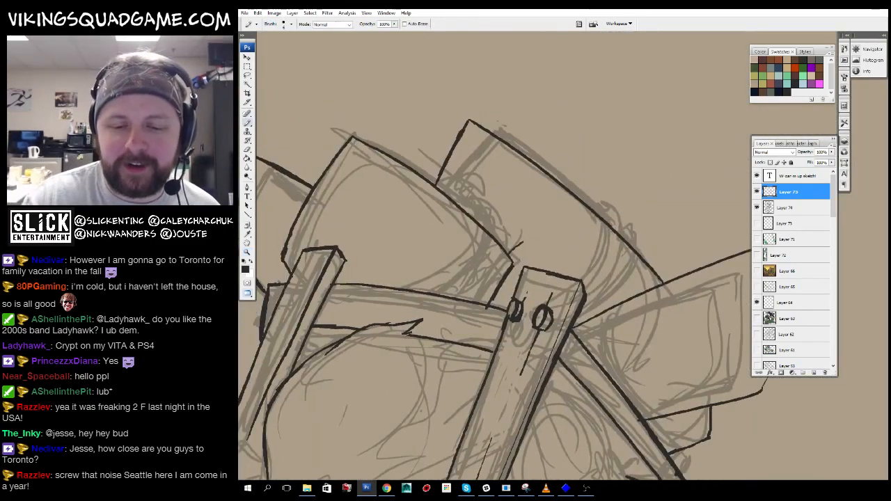
key("z")
left_click_drag(613, 285, 522, 282)
key("b")
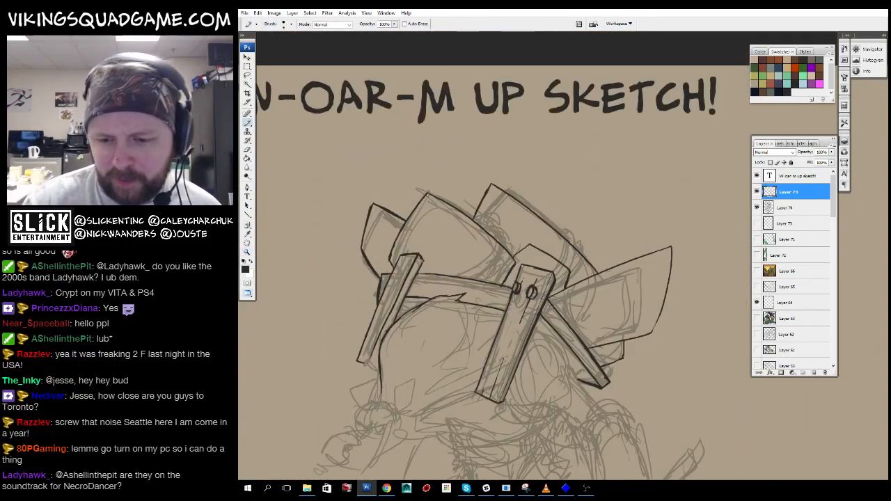
left_click_drag(575, 219, 559, 231)
- Ink the outlines of the two pointed ears on the creature's head below the hat, leaving their bases open
key("z")
left_click(589, 300, "alt")
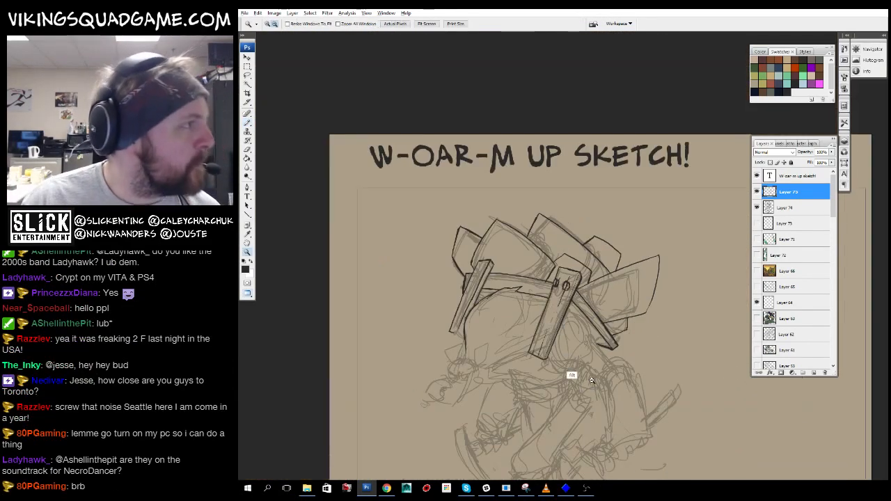
left_click(571, 373, "alt")
left_click(585, 324, "alt")
left_click_drag(512, 191, 543, 213)
left_click(529, 240)
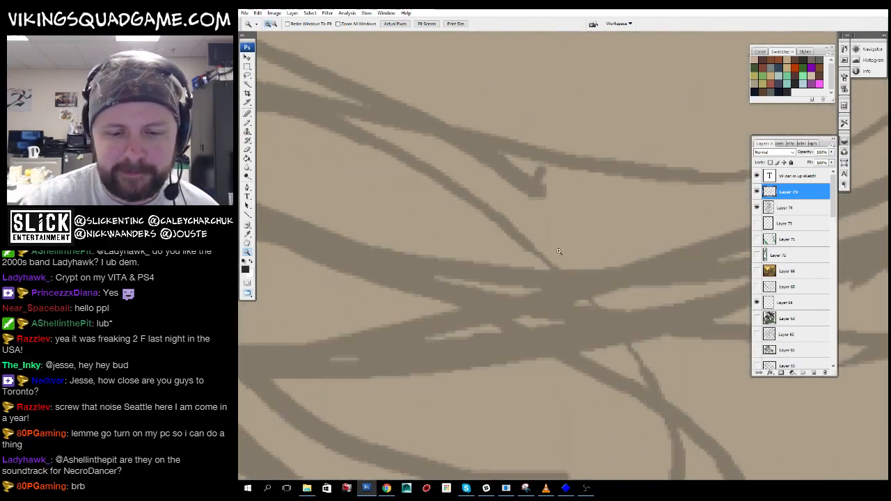
right_click(598, 229)
left_click(609, 234)
left_click_drag(597, 89, 615, 171)
left_click(516, 244)
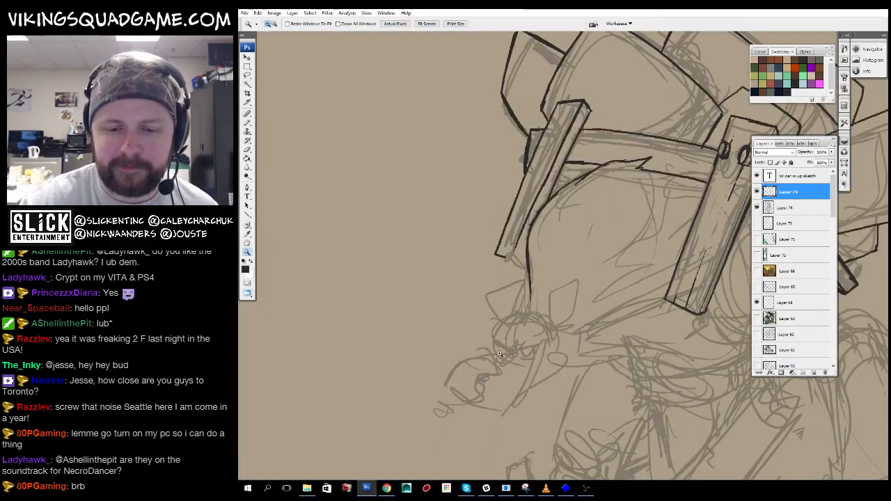
left_click(580, 193)
key("b")
left_click_drag(485, 416, 519, 339)
left_click_drag(630, 173, 549, 365)
mouse_move(540, 232)
left_mouse_down()
mouse_move(522, 244)
mouse_move(519, 317)
left_mouse_up()
mouse_move(519, 318)
left_mouse_down()
mouse_move(623, 316)
mouse_move(478, 201)
mouse_move(484, 328)
left_mouse_up()
left_click_drag(544, 345, 571, 254)
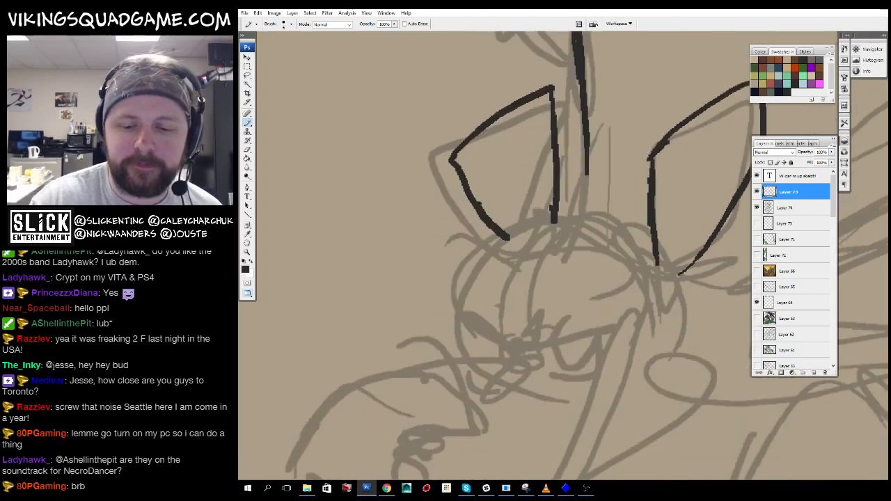
- Ink the heavy angular brow from the ear base down to the snout, with both narrowed eyes and the crease lines around them
mouse_move(448, 306)
left_mouse_down()
mouse_move(529, 348)
mouse_move(518, 338)
left_mouse_up()
left_click_drag(518, 338, 543, 259)
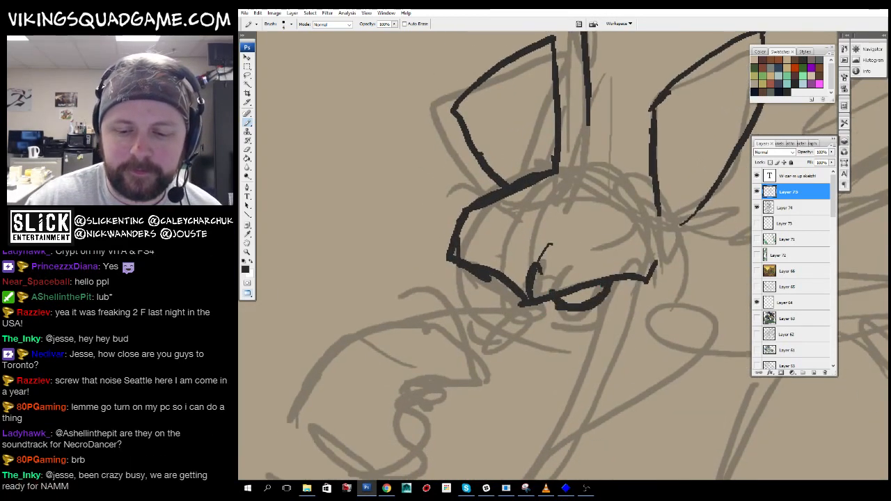
left_click_drag(540, 307, 575, 327)
left_click_drag(661, 308, 678, 302)
left_click_drag(508, 292, 539, 295)
left_click_drag(587, 284, 666, 218)
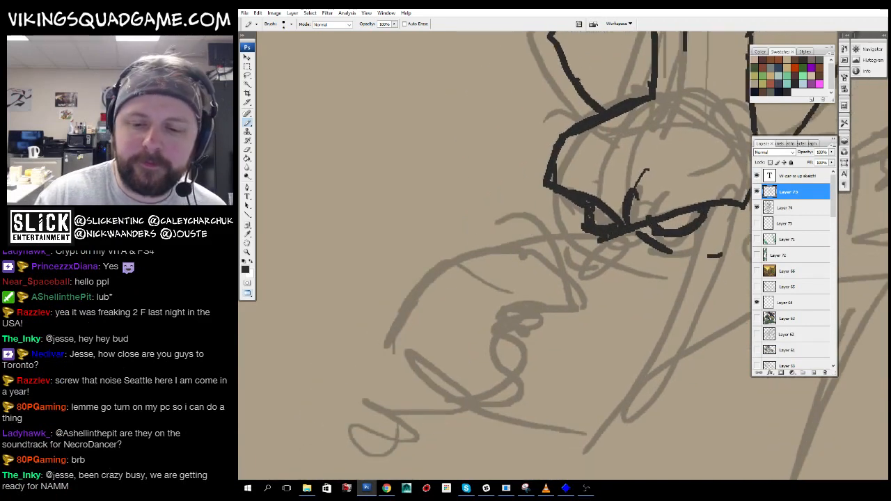
- Ink the snout's arched top line from the eyes and the thick curve running under its tip
left_click_drag(598, 240, 453, 262)
left_click_drag(507, 238, 534, 218)
mouse_move(469, 250)
left_mouse_down()
mouse_move(411, 321)
mouse_move(480, 396)
left_mouse_up()
- Close the gap at the snout's tip with a heavy tapered stroke joining the top line to the lower curve
left_click(586, 216, "alt")
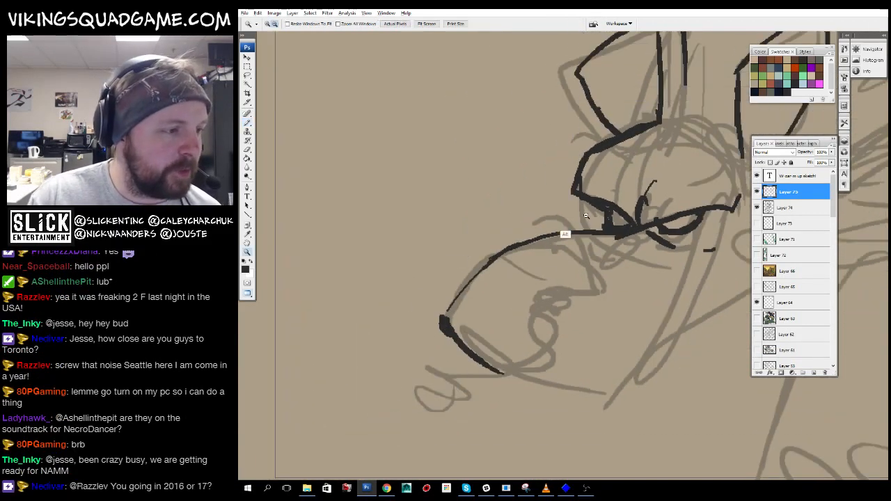
left_click(586, 223, "alt")
left_click(598, 279, "alt")
left_click(592, 306, "alt")
left_click(594, 308, "alt")
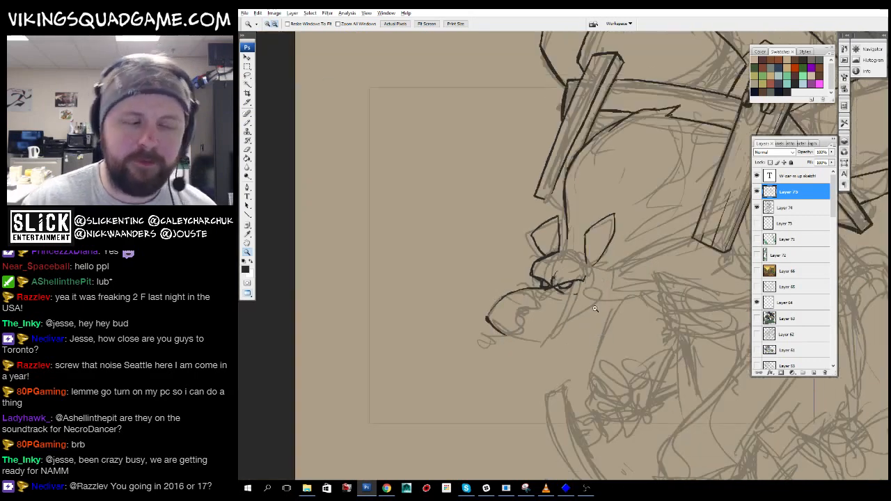
left_click(529, 314)
left_click(526, 314)
left_click(525, 314)
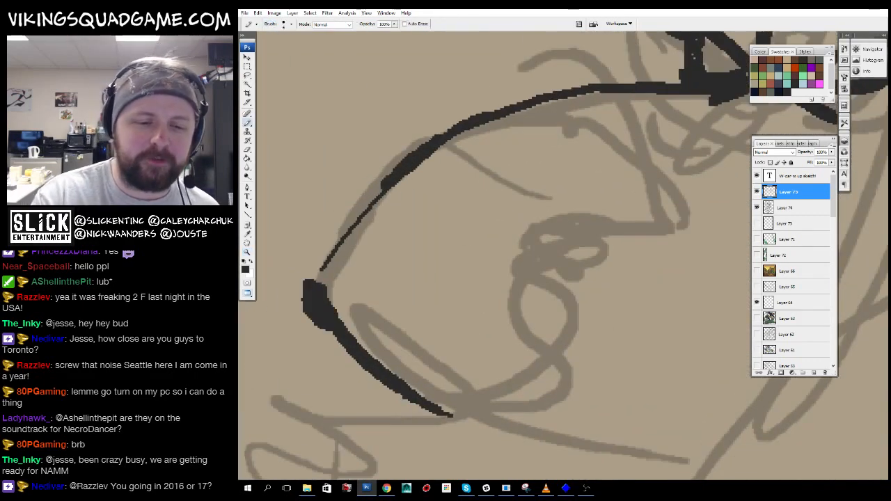
left_click_drag(308, 292, 391, 186)
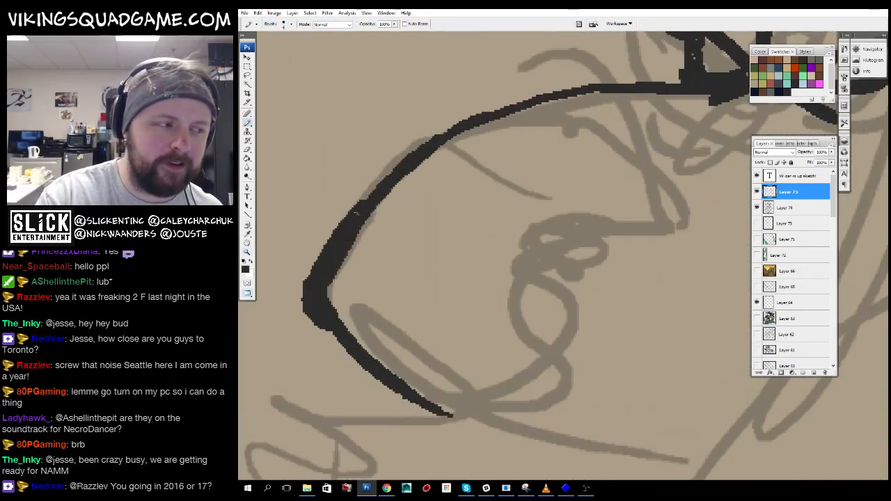
- Ink the inner folds of the larger ear with a long central line, a short branch and a narrow curved loop
key("ctrl+minus")
key("z")
left_click(584, 312, "alt")
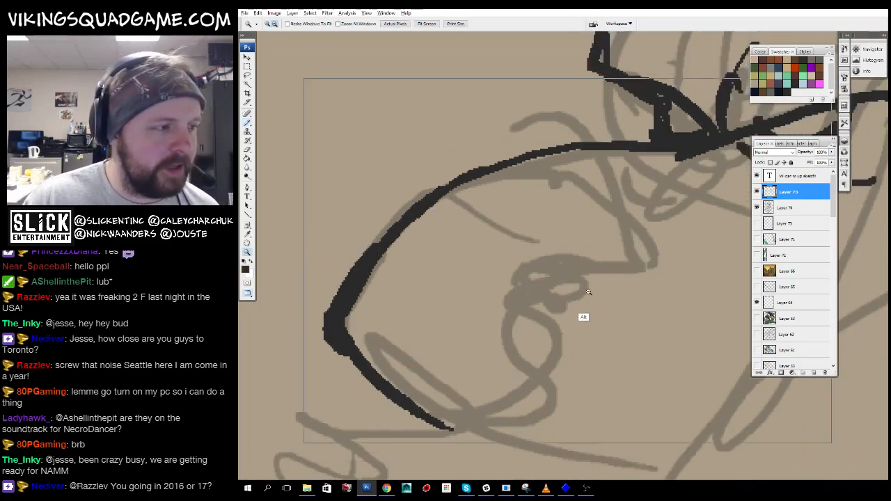
left_click(588, 292, "alt")
left_click(588, 289, "alt")
left_click(592, 275, "alt")
left_click_drag(707, 151, 619, 194)
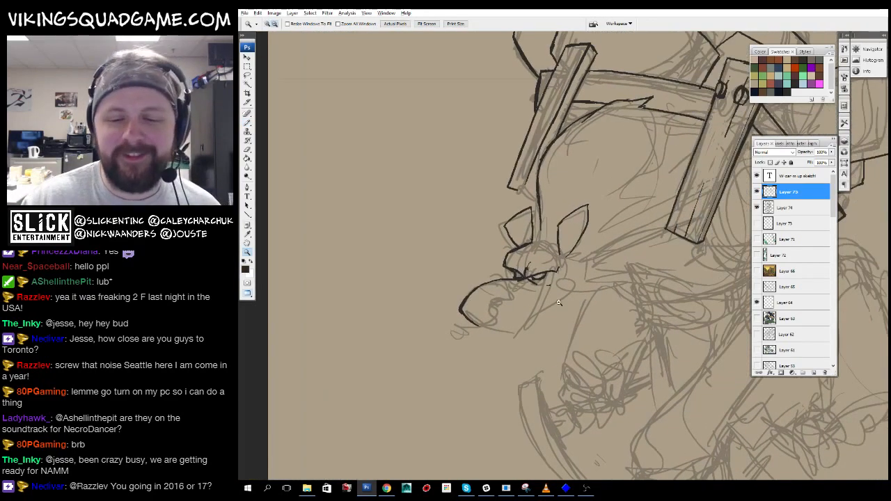
left_click(602, 194, "alt")
left_click(567, 241)
left_click(575, 236)
key("b")
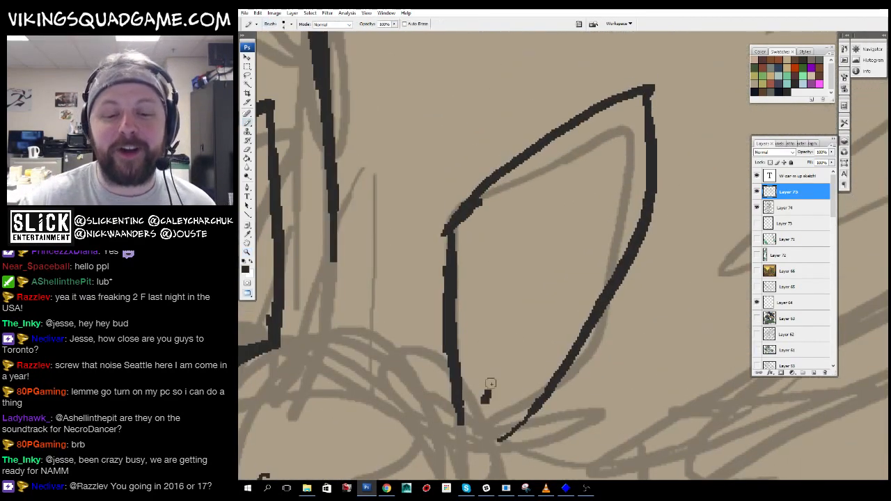
left_click_drag(484, 400, 533, 175)
left_click_drag(544, 242, 605, 187)
mouse_move(578, 226)
left_mouse_down()
mouse_move(598, 167)
mouse_move(525, 293)
left_mouse_up()
- Ink the crown of the head as a thick curve from the smaller ear's base toward the larger ear
key("z")
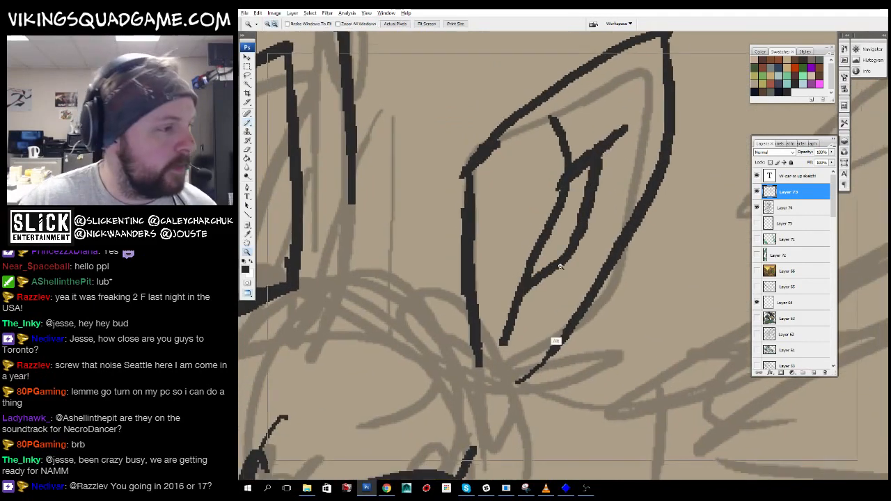
left_click(555, 340, "alt")
left_click_drag(502, 261, 561, 287)
key("b")
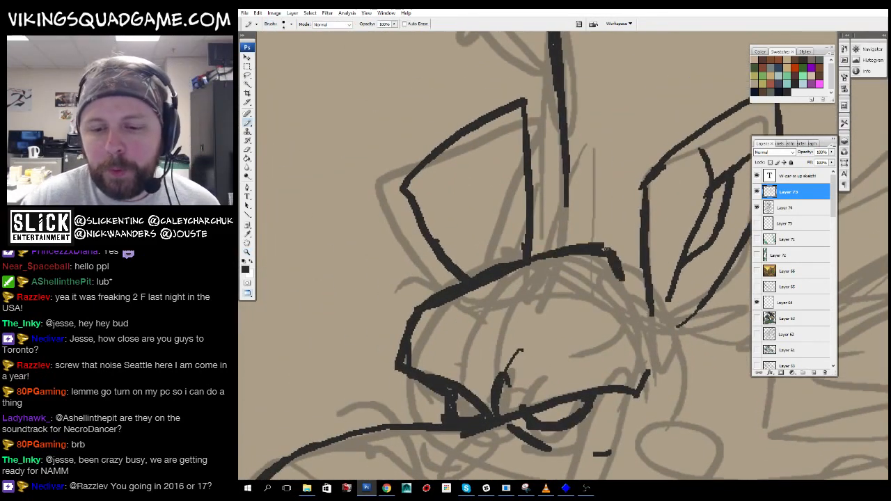
- Join the long face curve to the smaller ear's base with a thick tapered stroke and add short inner marks to that ear
key("z")
left_click(598, 312, "alt")
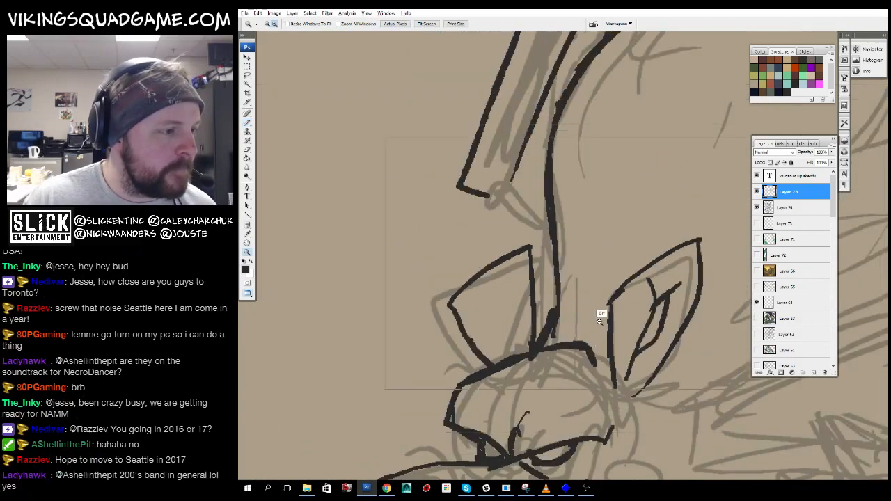
left_click(584, 316, "alt")
left_click_drag(583, 317, 457, 120)
left_click(573, 285, "alt")
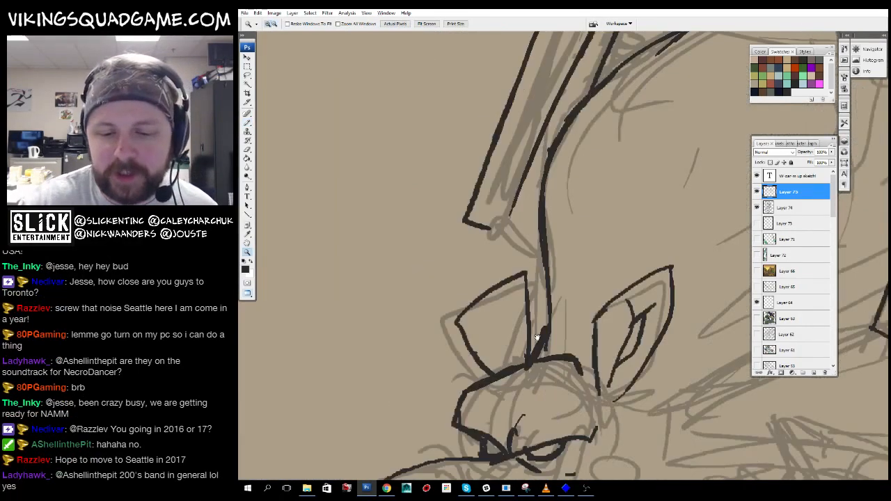
key("b")
left_click_drag(563, 331, 599, 275)
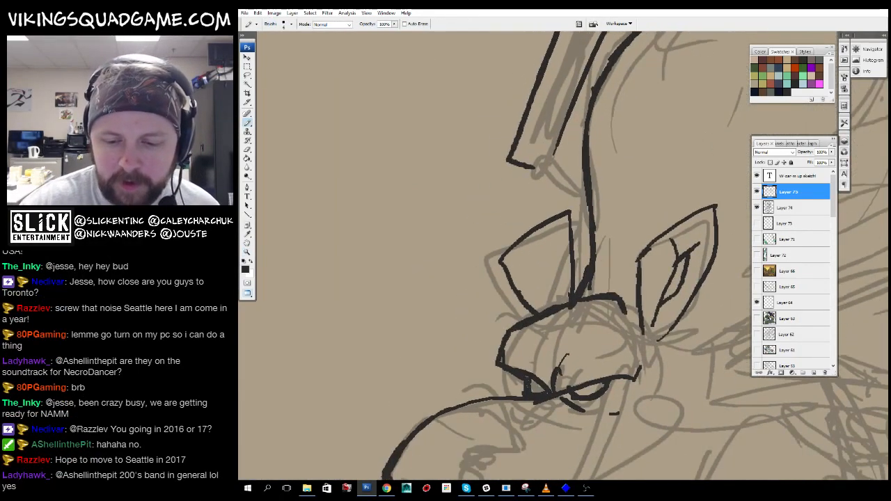
left_click_drag(545, 254, 591, 66)
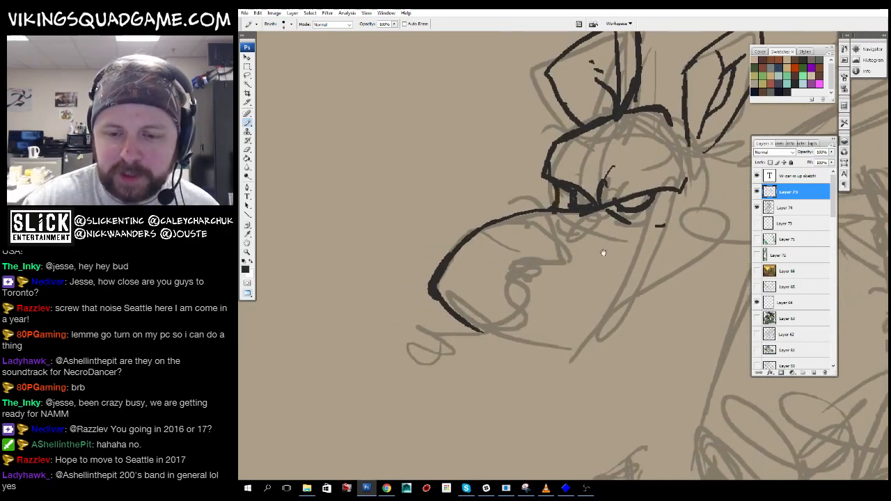
- Ink the snout's end plate with a thick curved rear edge and a hooked nostril notch, and thicken its lower rim
left_click_drag(604, 252, 569, 238)
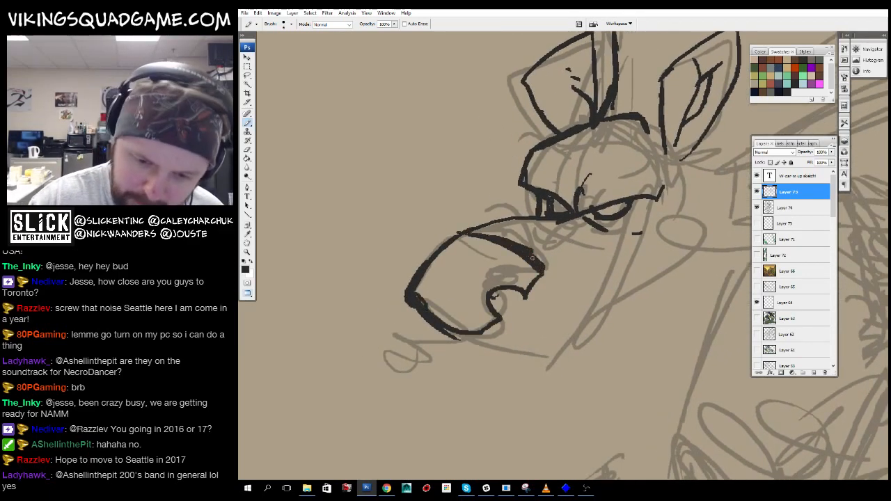
left_click_drag(547, 296, 546, 278)
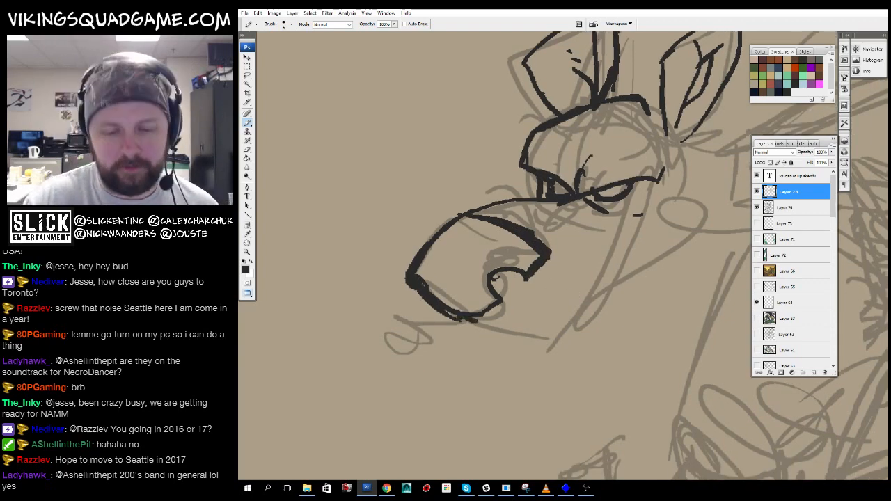
- Ink the mouth line, angular chin and heavy jawline, continuing into the neck line with jagged fur tufts toward the wide plank
left_click_drag(560, 337, 513, 380)
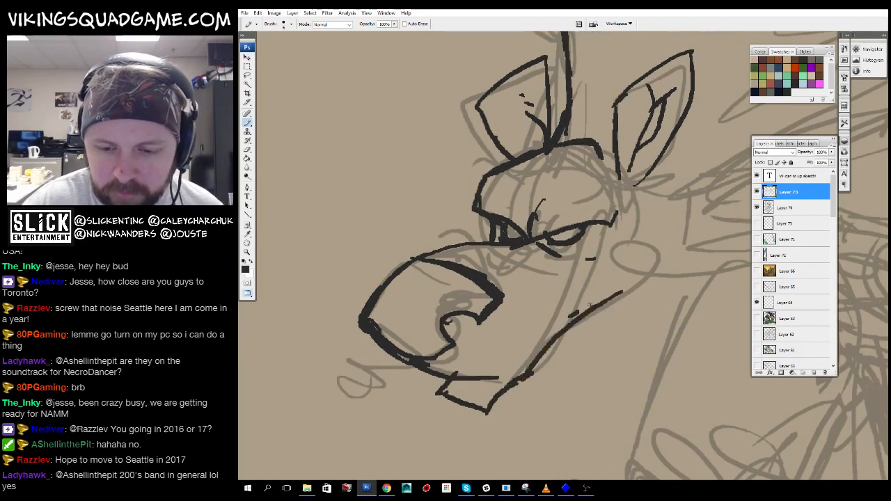
left_click_drag(642, 277, 492, 309)
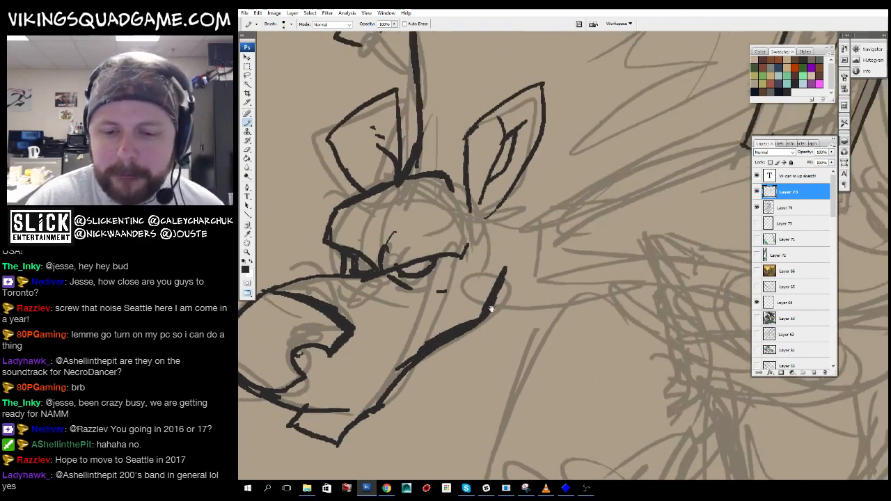
left_click_drag(656, 249, 592, 288)
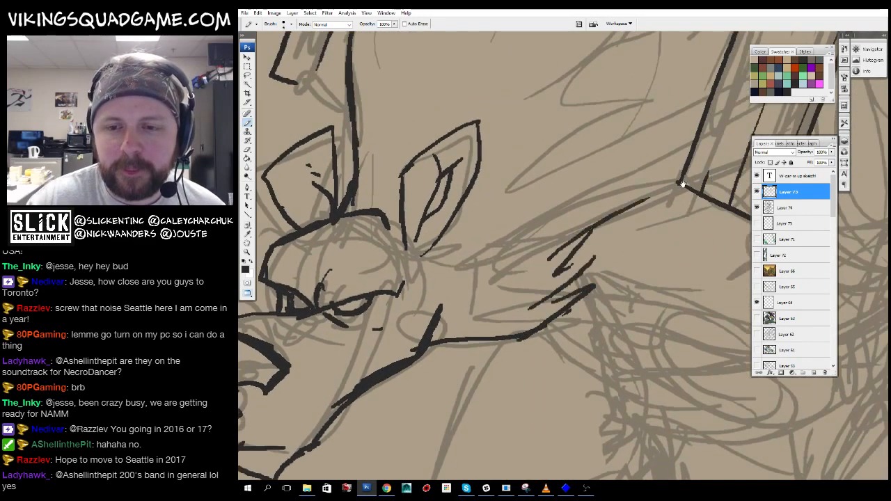
- Ink short curved contour lines inside the large rear blade near its base, next to the diagonal plank
left_click_drag(682, 184, 634, 263)
left_click_drag(548, 307, 631, 271)
left_click(657, 228, "alt")
left_click(655, 194, "alt")
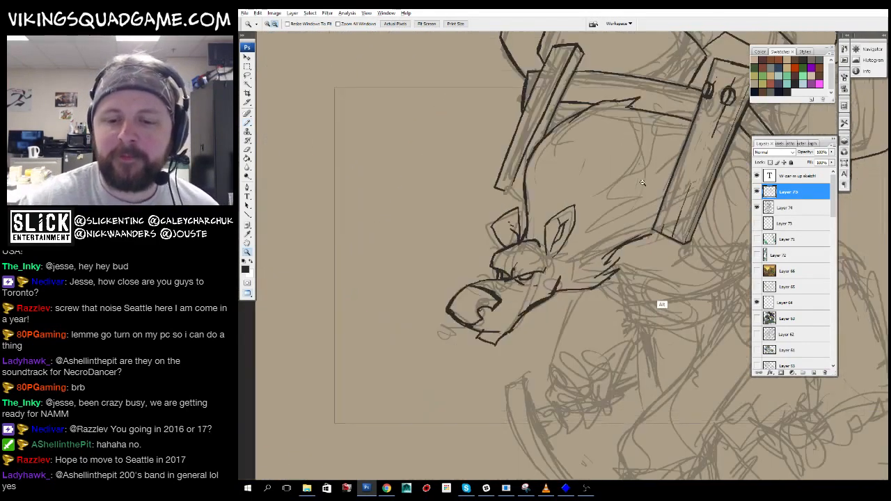
left_click(643, 184, "alt")
left_click(643, 183, "alt")
left_click(642, 195, "alt")
left_click_drag(557, 289, 441, 308)
left_click_drag(467, 107, 662, 241)
left_click_drag(653, 197, 617, 165)
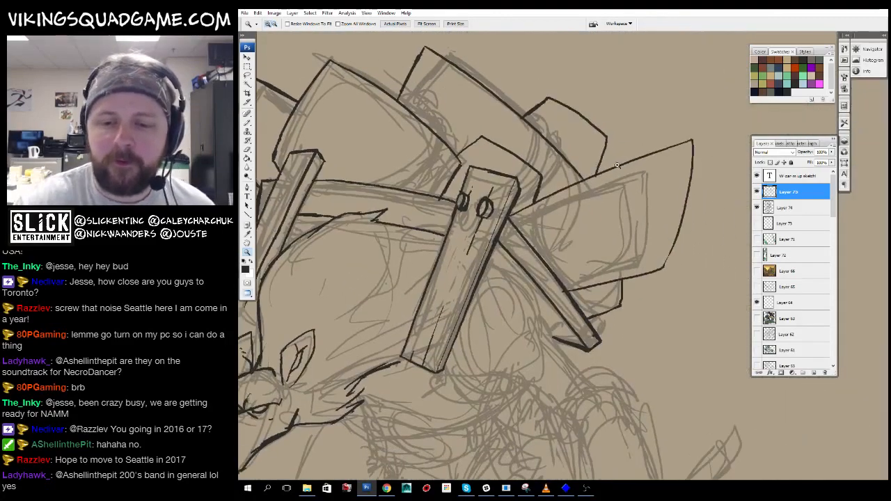
key("b")
left_click_drag(573, 187, 550, 238)
left_click_drag(600, 354, 592, 280)
key("z")
left_click(593, 281, "alt")
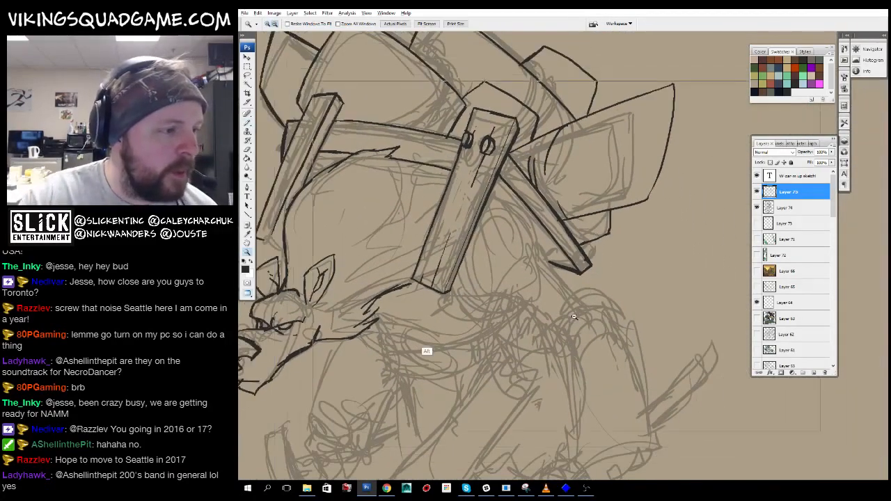
- Ink three nested curved strap lines sweeping from behind the wide plank to a hooked tip under the shoulder
left_click(426, 353, "alt")
left_click(550, 321)
left_click(595, 246, "alt")
left_click(583, 276, "alt")
mouse_move(594, 221)
left_mouse_down()
mouse_move(590, 200)
mouse_move(566, 266)
mouse_move(543, 248)
left_mouse_up()
left_click(543, 247)
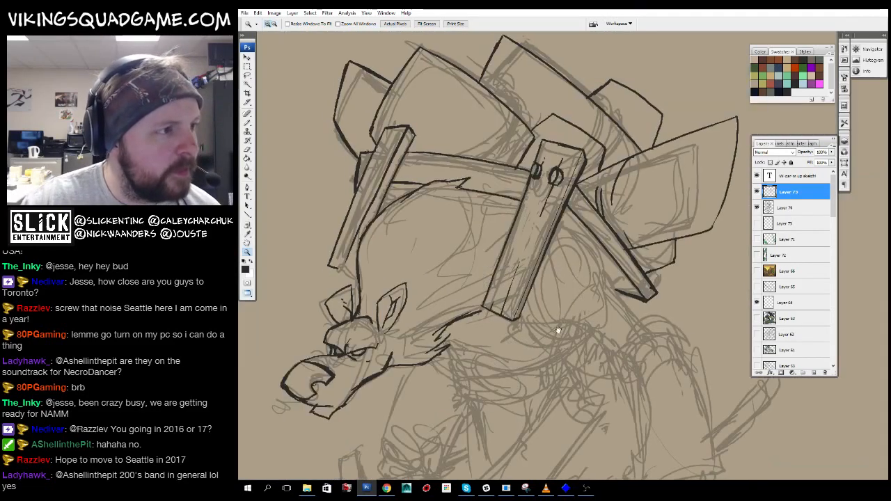
left_click_drag(581, 297, 550, 274)
left_click(576, 323, "alt")
left_click(579, 289, "alt")
left_click(550, 256)
left_click(550, 252)
left_click(584, 234)
key("b")
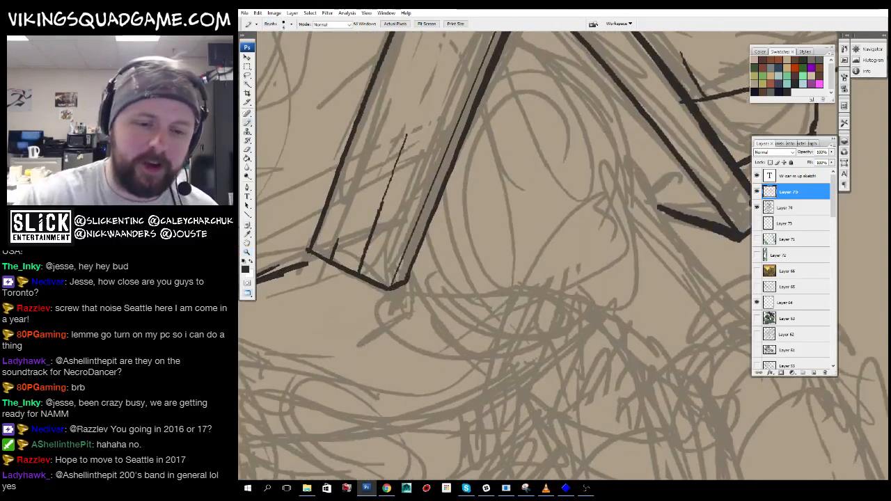
left_click_drag(448, 202, 551, 304)
left_click_drag(451, 283, 585, 300)
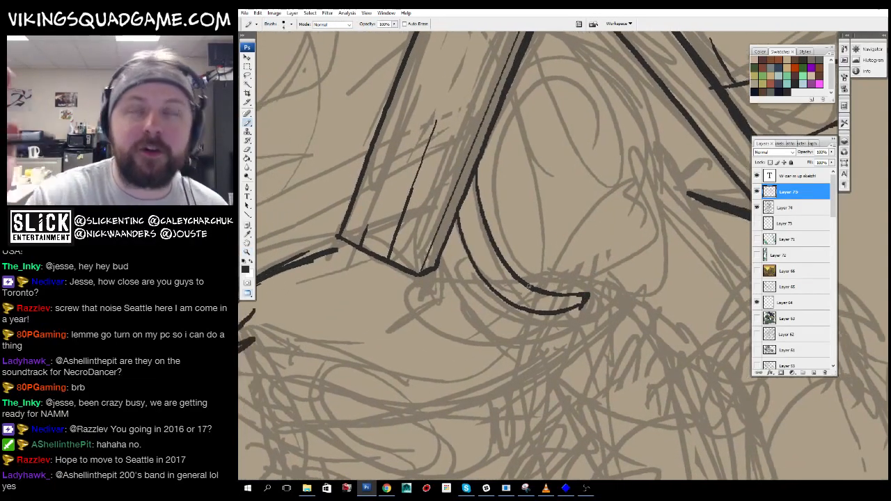
left_click_drag(528, 287, 542, 222)
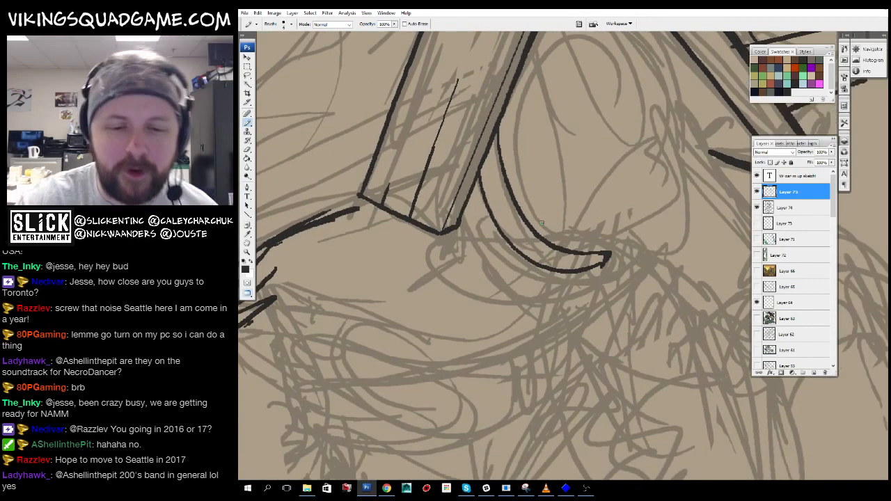
left_click_drag(598, 281, 607, 266)
left_click_drag(598, 281, 479, 291)
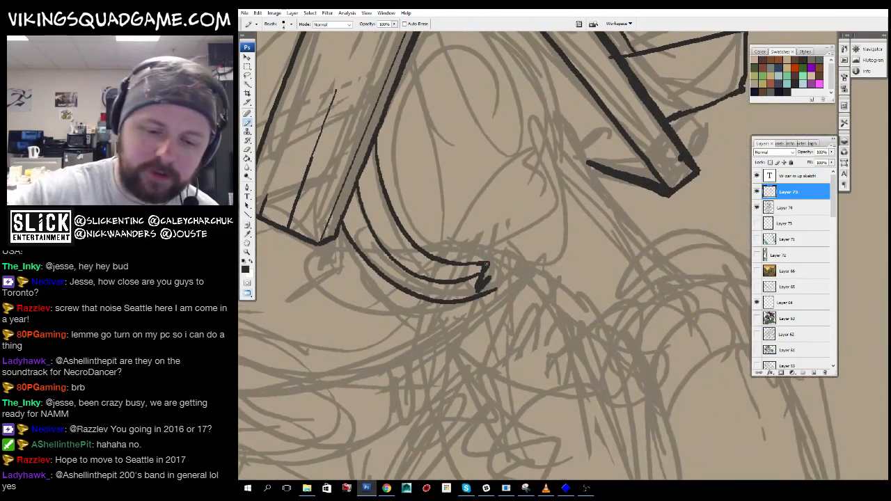
- Ink the arm's lower contour from the strap tip and a tufted shoulder line running beside the diagonal plank
left_click_drag(582, 355, 591, 356)
left_click_drag(591, 357, 592, 364)
left_click_drag(551, 90, 538, 188)
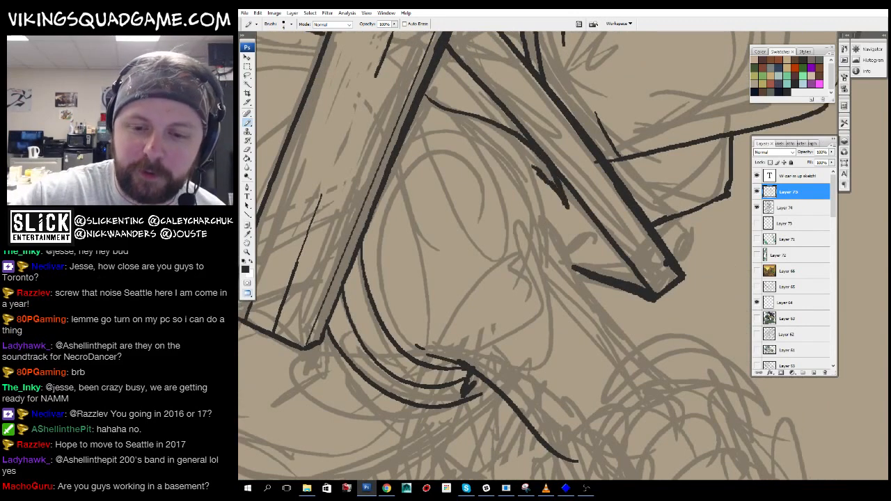
left_click_drag(559, 215, 558, 240)
mouse_move(566, 221)
left_mouse_down()
mouse_move(566, 203)
mouse_move(555, 230)
left_mouse_up()
key("z")
- Ink two long tapering lines for the back of the upper arm, running down from the shoulder tufts
left_click(583, 271, "alt")
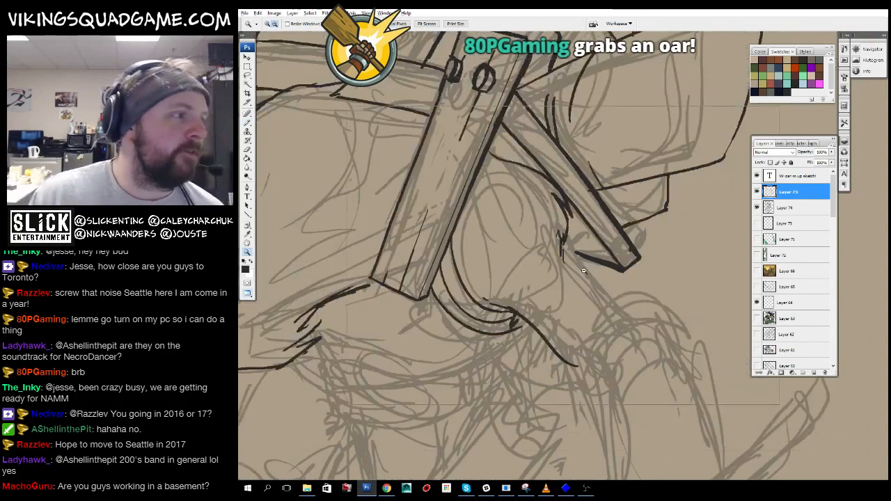
left_click(583, 271, "alt")
left_click(582, 292, "alt")
left_click_drag(581, 314, 550, 271)
left_click(550, 271, "alt")
left_click_drag(449, 126, 675, 282)
mouse_move(554, 240)
left_mouse_down()
mouse_move(537, 214)
mouse_move(643, 314)
left_mouse_up()
left_click(536, 214)
key("b")
mouse_move(642, 313)
left_mouse_down()
mouse_move(600, 266)
mouse_move(617, 283)
left_mouse_up()
left_click_drag(617, 283, 599, 219)
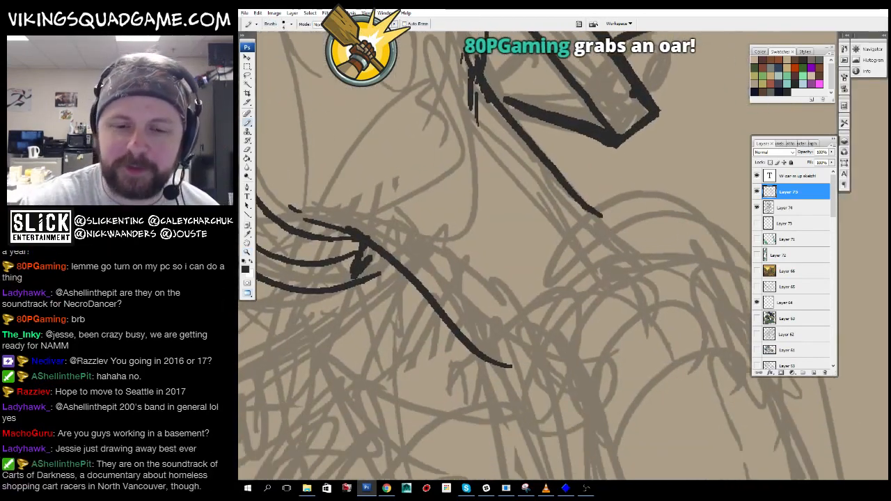
left_click_drag(488, 129, 568, 279)
left_click_drag(585, 240, 713, 316)
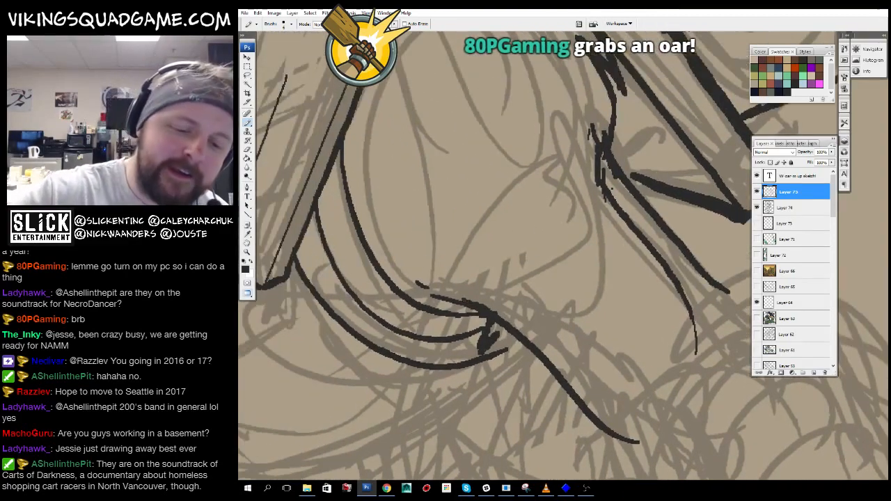
- Add short fur ticks along the rear of the shoulder and just above the curved strap's tip
left_click_drag(481, 111, 534, 215)
left_click_drag(471, 359, 541, 417)
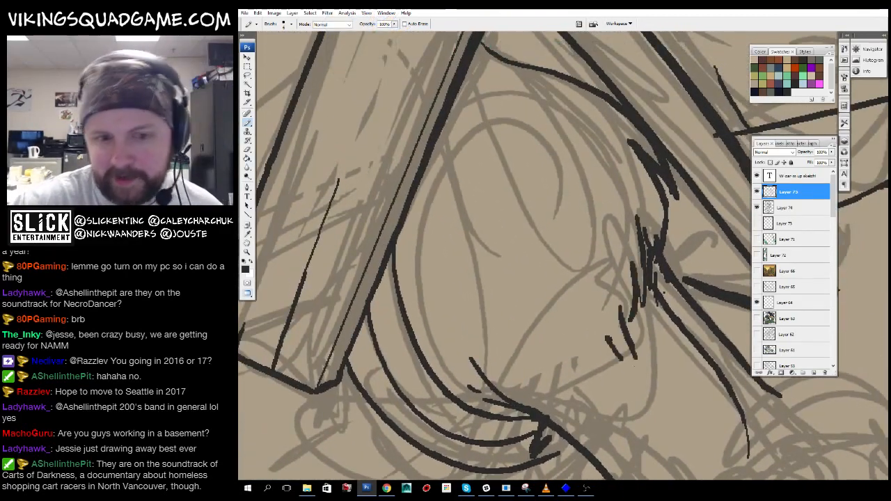
left_click_drag(471, 347, 496, 364)
- Finish the outer upper-arm line with an angular corner and a short downward stroke
left_click(669, 331, "alt")
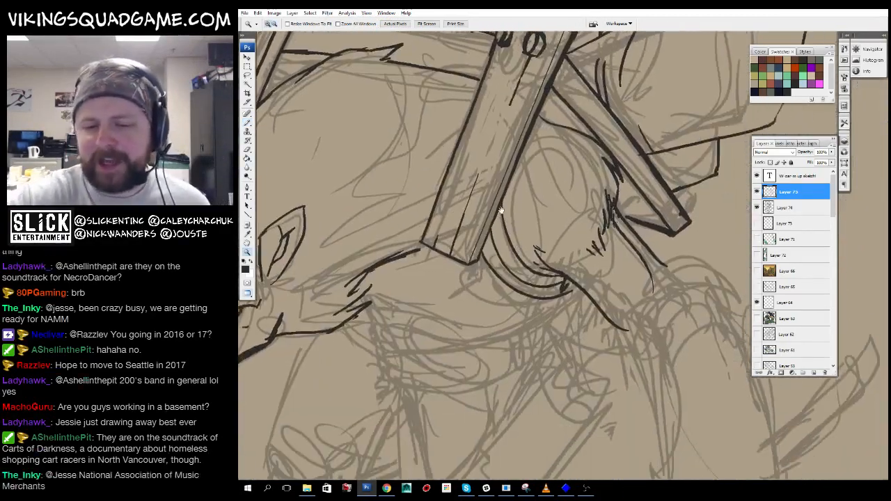
left_click(612, 275)
left_click_drag(692, 365, 498, 246)
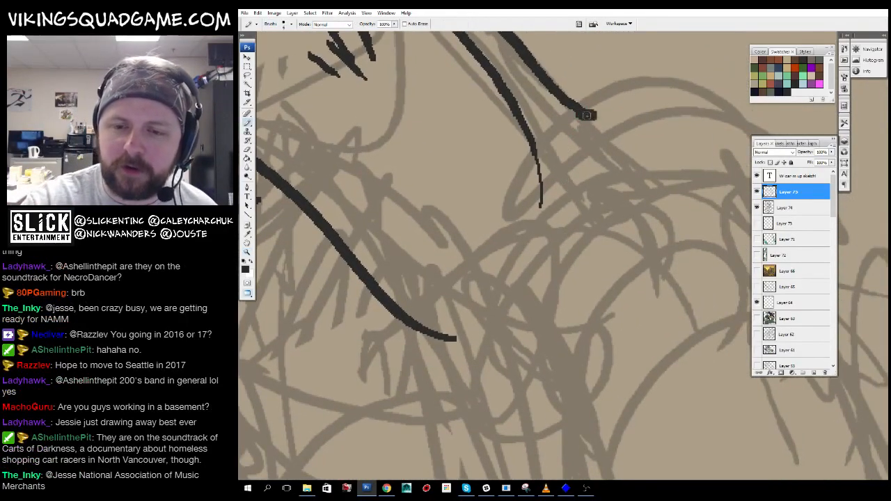
left_click_drag(619, 116, 640, 182)
left_click(606, 295, "alt")
left_click(550, 265, "alt")
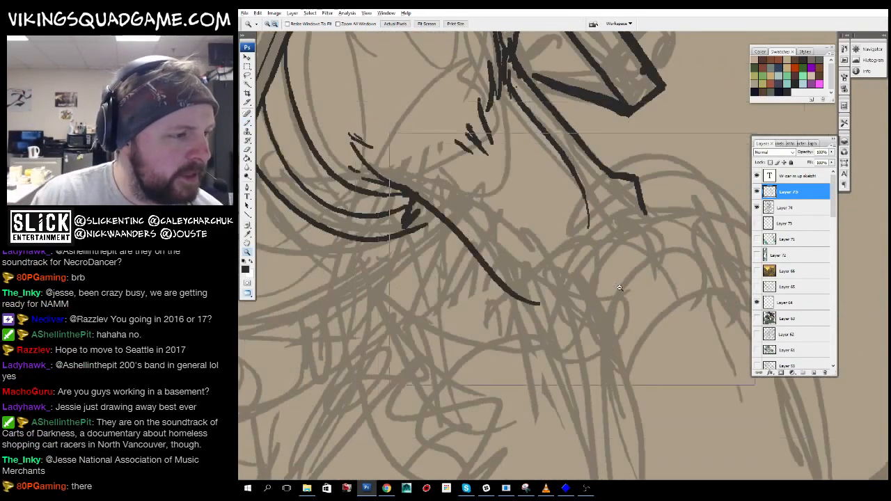
- Add short fur strokes on the head beneath the pointed tuft that overlaps the hat's band
left_click(492, 236, "alt")
left_click(537, 245, "alt")
left_click(589, 247, "alt")
left_click(591, 247, "alt")
left_click_drag(591, 247, 537, 232)
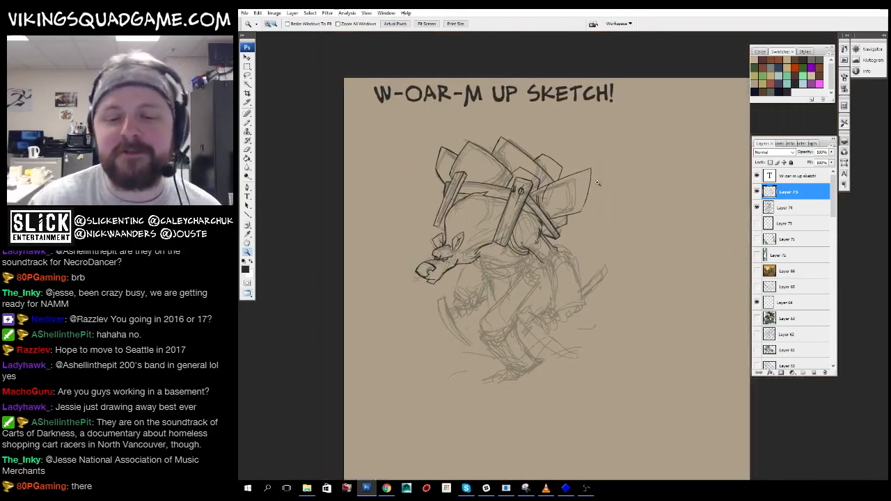
left_click_drag(543, 264, 510, 169)
left_click(511, 167)
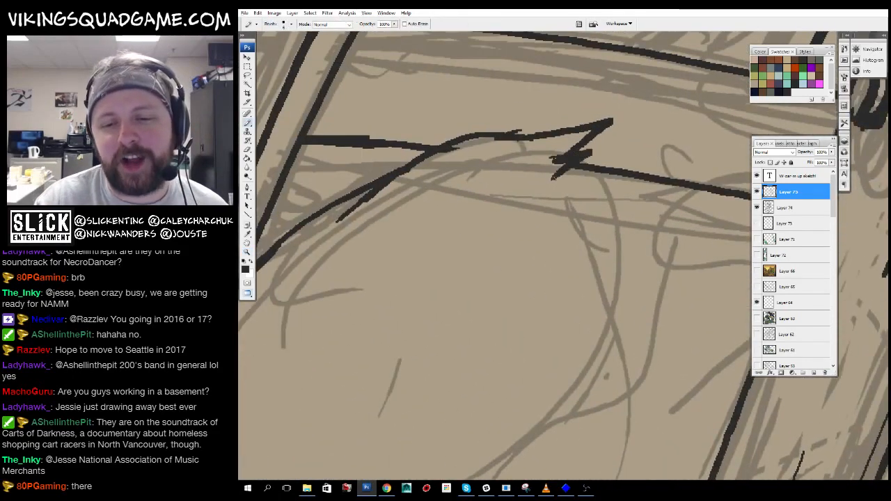
left_click_drag(661, 299, 639, 220)
left_click(614, 231, "alt")
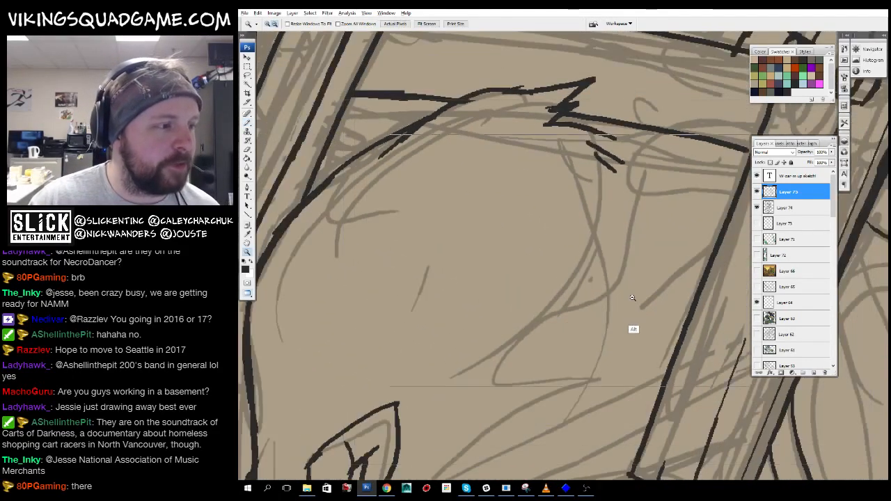
- Examine the inked hat, head and shoulder against the rough sketch of the whole figure
left_click(634, 300, "alt")
left_click(632, 302, "alt")
left_click(628, 312, "alt")
left_click(628, 312, "alt")
left_click(630, 315)
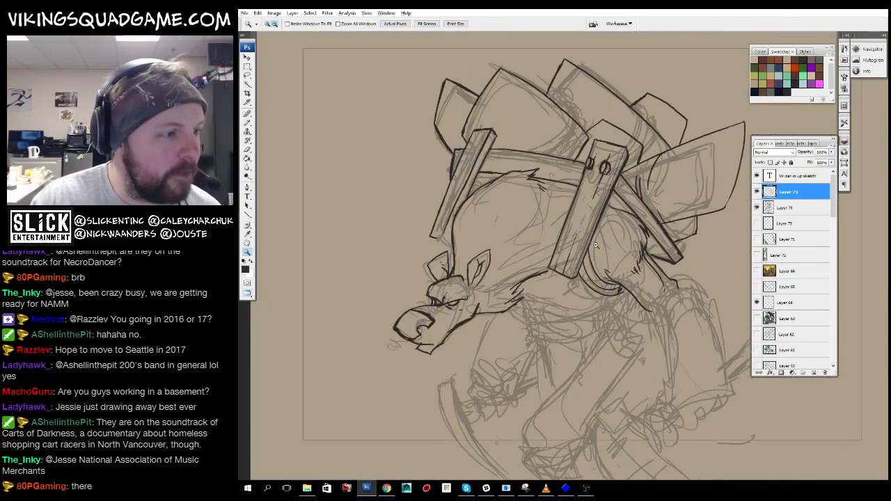
left_click(628, 313, "alt")
left_click(613, 284, "alt")
left_click_drag(611, 280, 569, 283)
left_click(547, 263, "alt")
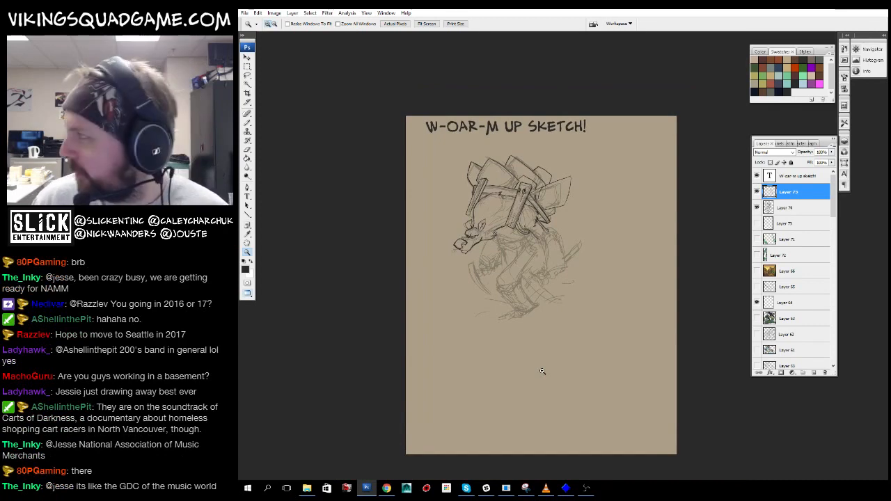
mouse_move(567, 280)
left_mouse_down()
mouse_move(555, 274)
mouse_move(586, 255)
left_mouse_up()
left_click(533, 193, "ctrl")
left_click(577, 209, "ctrl")
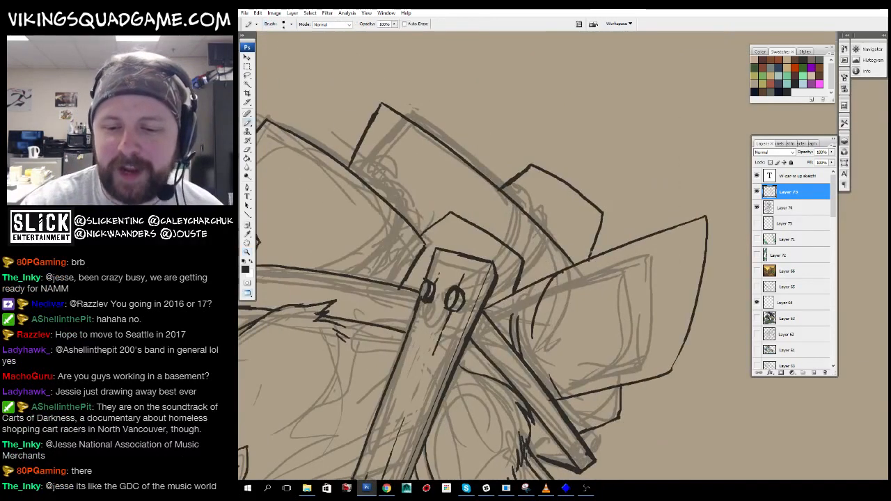
left_click(584, 292, "alt")
left_click(563, 318, "alt")
left_click(608, 306, "alt")
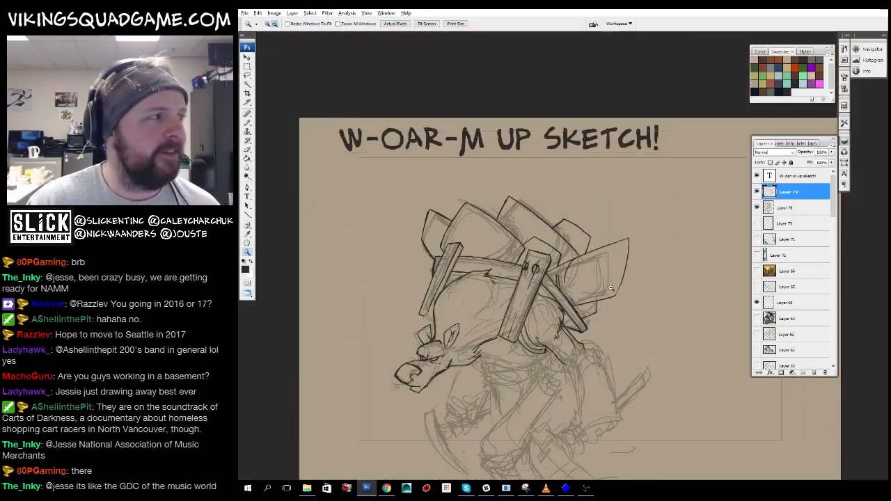
left_click(612, 288, "alt")
left_click_drag(582, 216, 606, 153)
left_click(592, 300, "alt")
- Ink the curved chest line behind the neck fur and a thick belt edge beneath it, angled at the front
left_click(525, 217, "ctrl")
left_click(521, 259, "ctrl")
mouse_move(536, 215)
left_mouse_down()
mouse_move(543, 269)
mouse_move(654, 236)
left_mouse_up()
mouse_move(553, 266)
left_mouse_down()
mouse_move(595, 266)
mouse_move(569, 265)
left_mouse_up()
left_click_drag(470, 255, 548, 306)
mouse_move(613, 263)
left_mouse_down()
mouse_move(556, 259)
mouse_move(549, 249)
left_mouse_up()
mouse_move(634, 214)
left_mouse_down()
mouse_move(618, 231)
mouse_move(616, 256)
left_mouse_up()
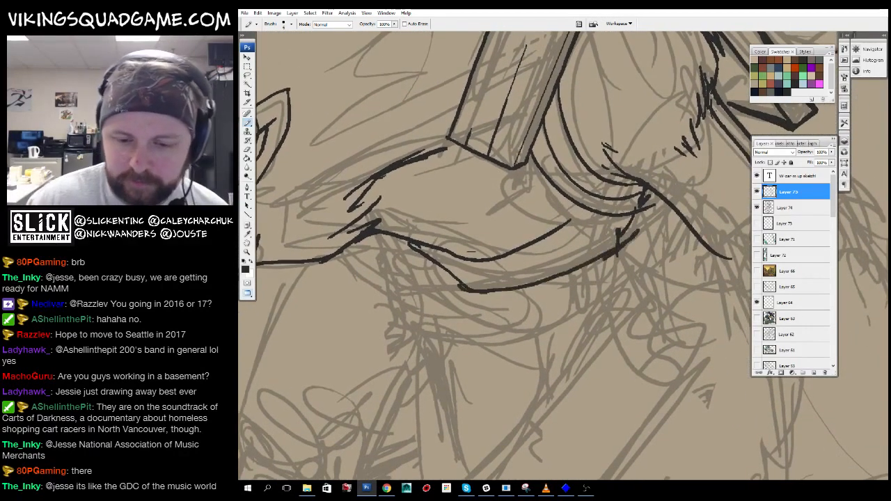
left_click_drag(553, 275, 463, 286)
left_click_drag(557, 324, 571, 276)
left_click(576, 277, "alt")
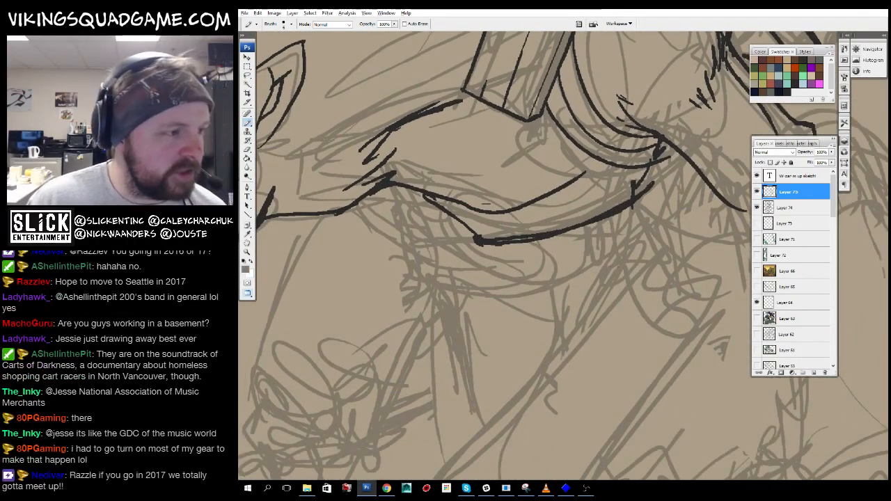
- Extend the belt's upper edge to the strap and ink its rear edge and long curved lower edge
left_click(568, 258, "alt")
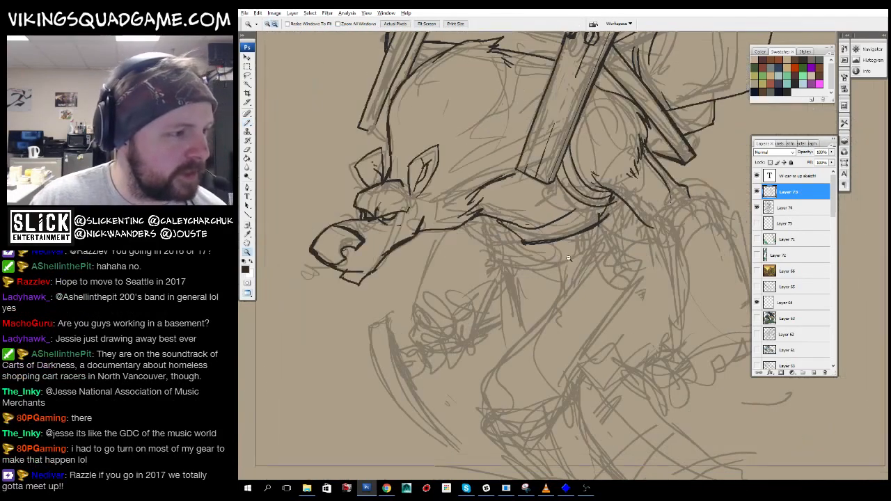
left_click(570, 260, "alt")
left_click(599, 318, "alt")
left_click(565, 259)
left_click(565, 259)
left_click(565, 259)
left_click(509, 297)
left_click(515, 299)
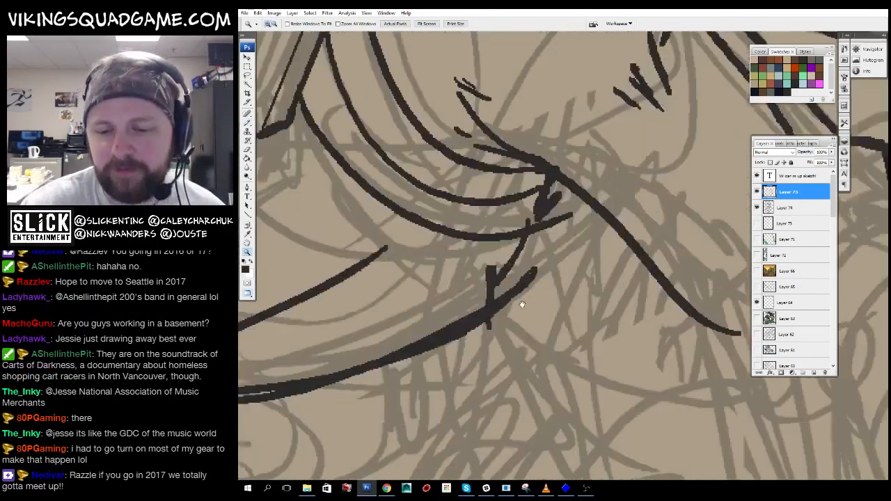
left_click_drag(522, 305, 543, 319)
key("b")
left_click_drag(549, 255, 553, 271)
left_click_drag(390, 348, 672, 184)
left_click_drag(535, 304, 421, 324)
mouse_move(347, 306)
left_mouse_down()
mouse_move(350, 317)
mouse_move(678, 259)
mouse_move(507, 340)
left_mouse_up()
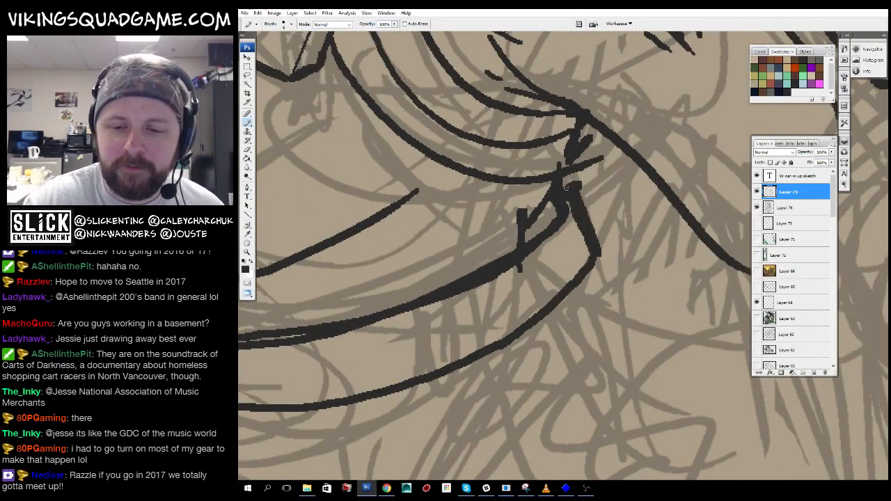
- Clean up the belt's rear section with the eraser, ink a rectangular buckle and close the belt's front end
mouse_move(573, 203)
left_mouse_down()
mouse_move(744, 84)
mouse_move(631, 163)
left_mouse_up()
key("e")
left_click_drag(545, 224, 552, 245)
mouse_move(577, 278)
left_mouse_down()
mouse_move(581, 292)
mouse_move(556, 196)
mouse_move(509, 229)
left_mouse_up()
key("b")
left_click_drag(456, 326, 686, 231)
left_click_drag(546, 258, 609, 357)
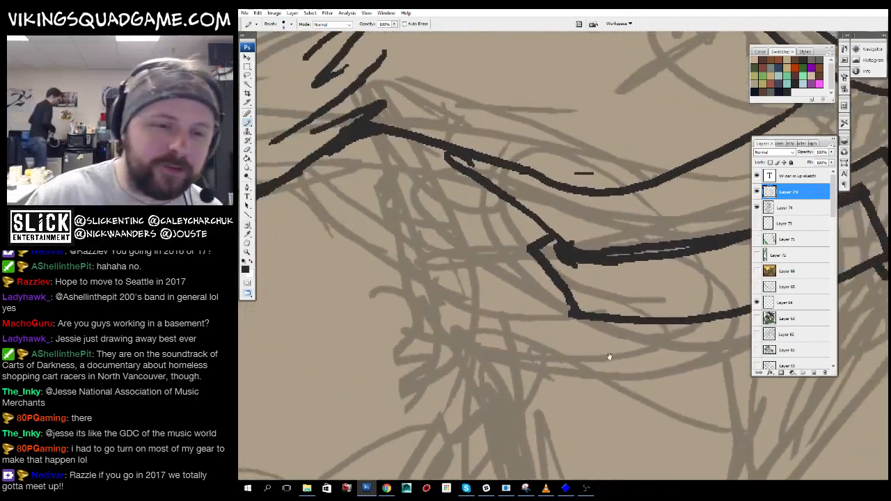
mouse_move(429, 301)
left_mouse_down()
mouse_move(614, 300)
mouse_move(741, 275)
left_mouse_up()
- Ink the short folds behind the buckle, the hip line and the first parallel thigh strokes below the belt
key("z")
left_click(656, 235, "alt")
left_click(645, 237, "alt")
left_click_drag(647, 329, 376, 340)
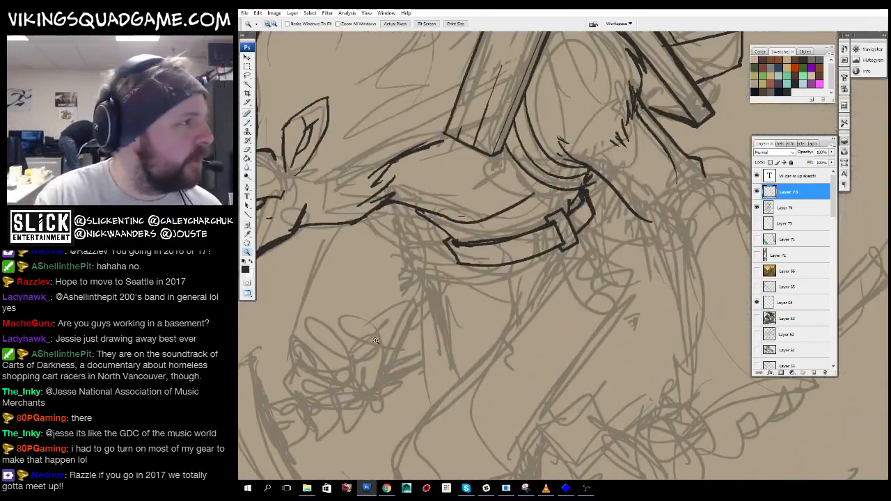
left_click(592, 255, "alt")
mouse_move(503, 209)
left_mouse_down()
mouse_move(512, 155)
mouse_move(661, 268)
left_mouse_up()
key("b")
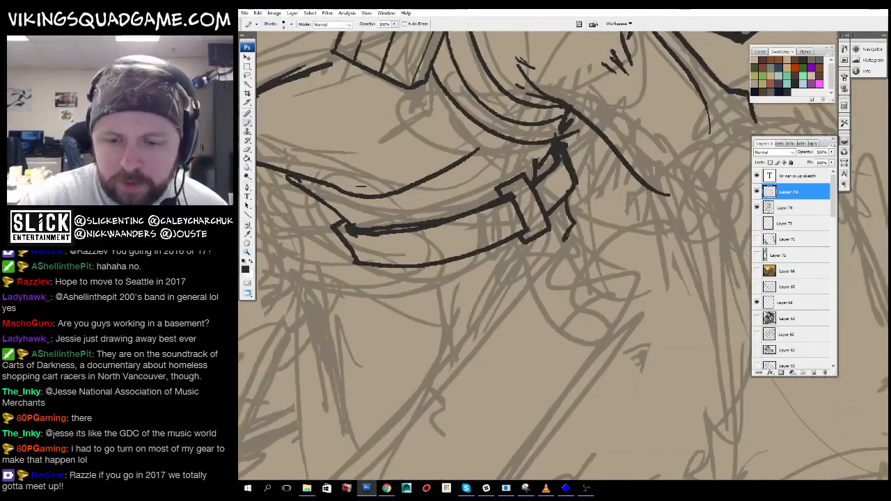
left_click_drag(571, 229, 587, 245)
mouse_move(609, 238)
left_mouse_down()
mouse_move(597, 117)
mouse_move(606, 94)
left_mouse_up()
mouse_move(579, 103)
left_mouse_down()
mouse_move(607, 163)
mouse_move(666, 143)
left_mouse_up()
left_click_drag(605, 155, 605, 162)
left_click_drag(632, 95, 661, 181)
left_click_drag(647, 143, 563, 221)
left_click_drag(607, 198, 601, 167)
mouse_move(622, 105)
left_mouse_down()
mouse_move(534, 195)
mouse_move(602, 151)
left_mouse_up()
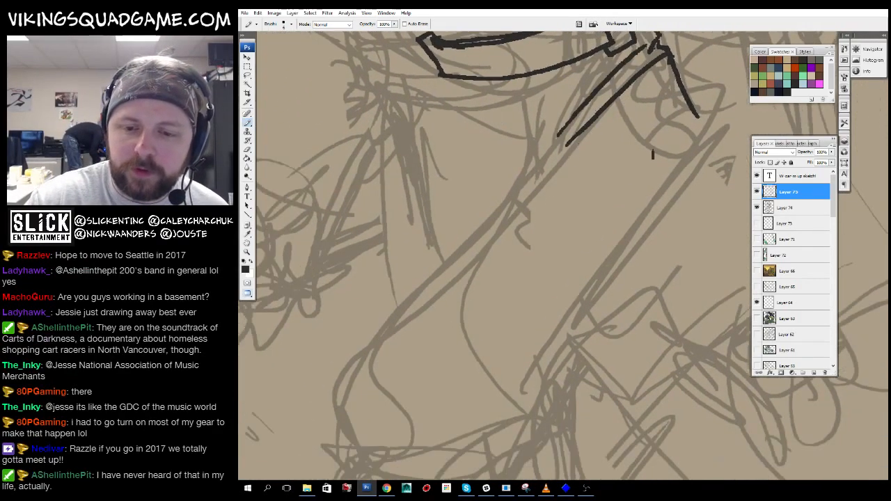
- Extend the front and rear thigh contours in long diagonal strokes down toward the knee
left_click_drag(596, 111, 386, 369)
left_click_drag(490, 353, 485, 349)
left_click_drag(689, 171, 534, 388)
- Examine the inked belt and thigh against the rough leg and arm sketch
left_click(587, 294, "alt")
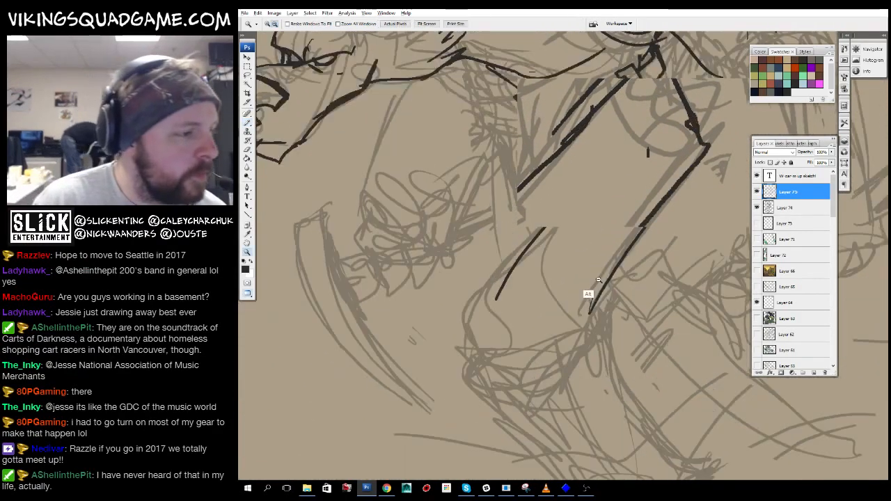
left_click(529, 314, "alt")
left_click(572, 306, "alt")
left_click(607, 297, "alt")
left_click(593, 271, "alt")
left_click_drag(593, 270, 550, 301)
left_click_drag(599, 191, 477, 299)
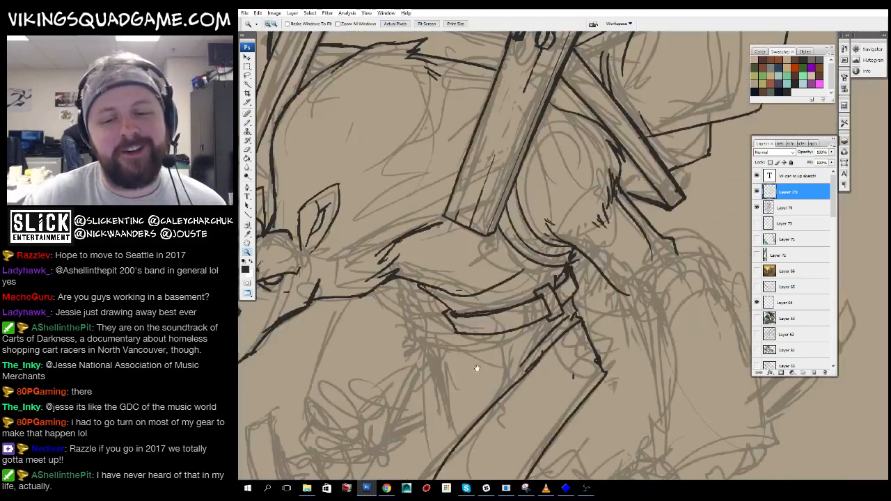
left_click_drag(477, 369, 517, 299)
left_click(539, 288, "alt")
left_click_drag(597, 291, 580, 266)
left_click(564, 278, "alt")
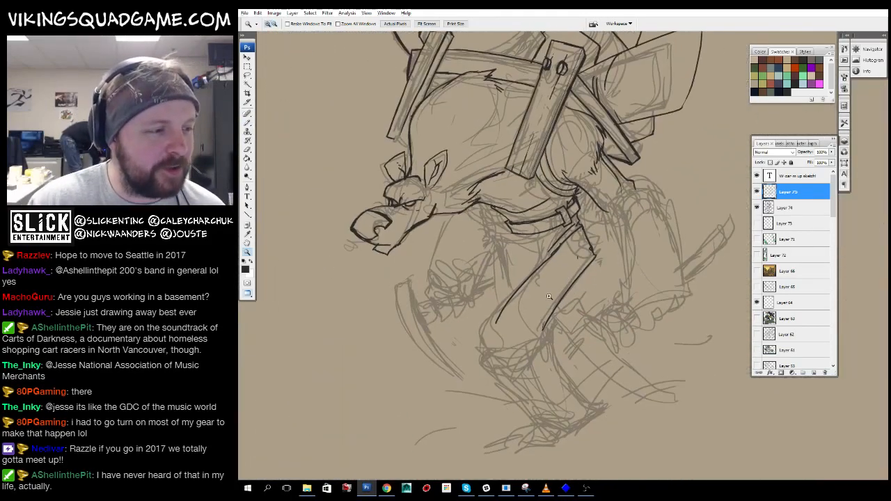
- Ink the loincloth's front edge hanging from the belt to the thigh and a short curved fold behind it
left_click_drag(583, 301, 577, 296)
mouse_move(616, 184)
left_mouse_down()
mouse_move(513, 306)
mouse_move(557, 296)
left_mouse_up()
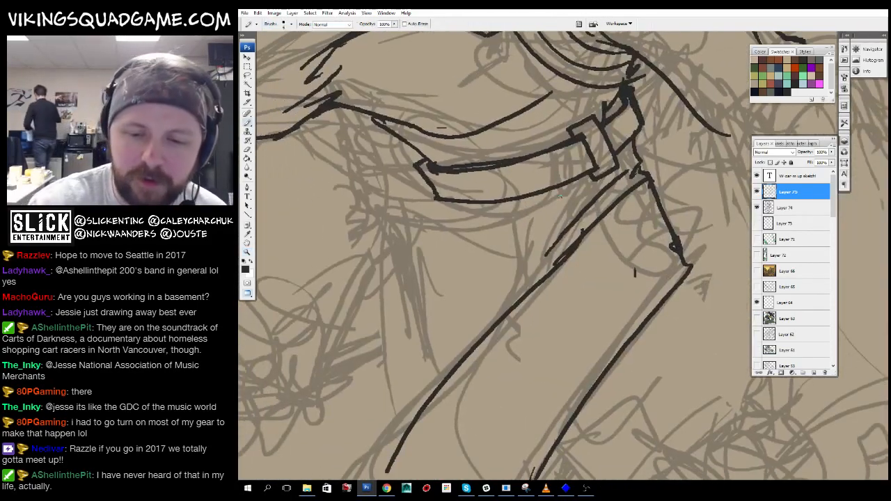
left_click_drag(577, 184, 504, 291)
left_click_drag(529, 264, 569, 253)
left_click_drag(479, 214, 523, 325)
mouse_move(518, 228)
left_mouse_down()
mouse_move(536, 256)
mouse_move(571, 236)
left_mouse_up()
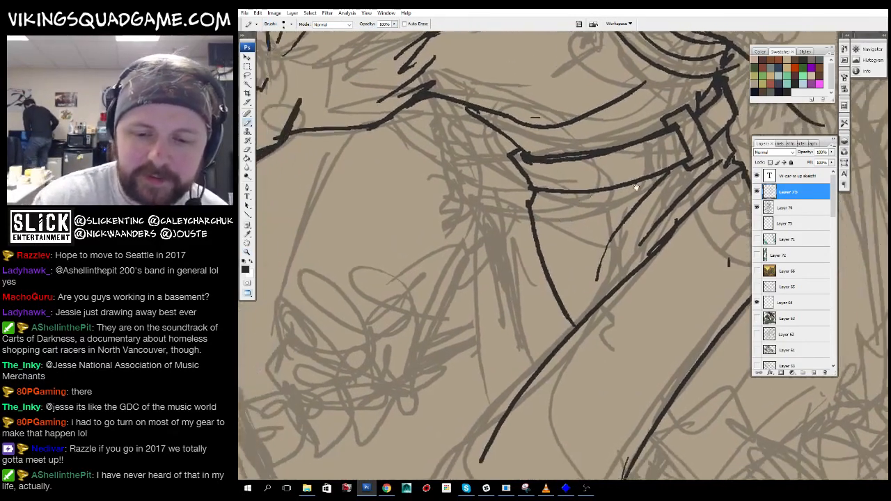
- Ink curved bands wrapping around the upper thigh and the pointed cloth flap behind the hip
mouse_move(696, 232)
left_mouse_down()
mouse_move(591, 197)
mouse_move(616, 162)
left_mouse_up()
mouse_move(563, 186)
left_mouse_down()
mouse_move(648, 236)
mouse_move(637, 255)
left_mouse_up()
mouse_move(663, 207)
left_mouse_down()
mouse_move(660, 237)
mouse_move(543, 378)
left_mouse_up()
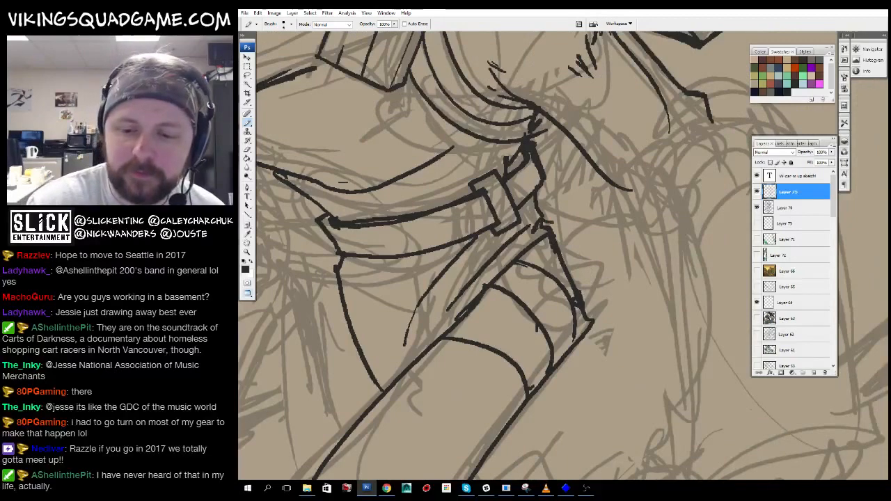
left_click_drag(556, 241, 580, 231)
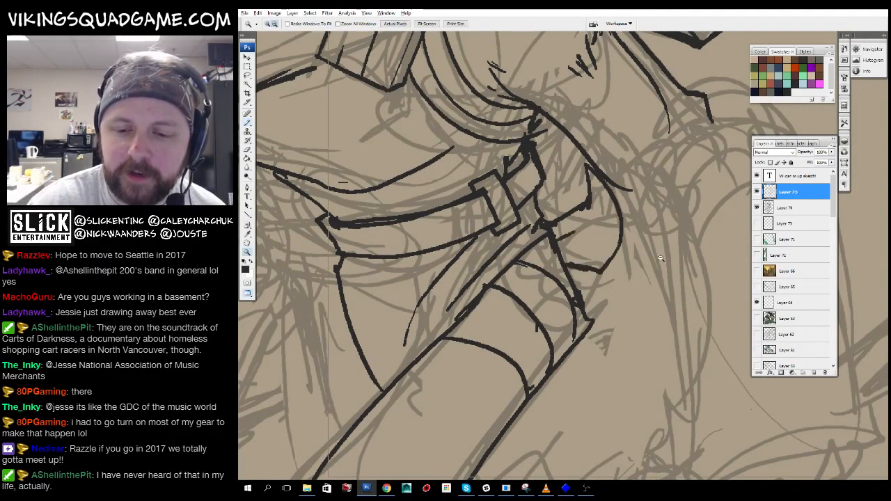
- Ink the arched cuff rim around the forearm just below the elbow
left_click(559, 268, "alt")
left_click_drag(559, 268, 493, 277)
left_click_drag(604, 167, 617, 169)
left_click_drag(632, 237, 599, 219)
left_click_drag(487, 101, 672, 303)
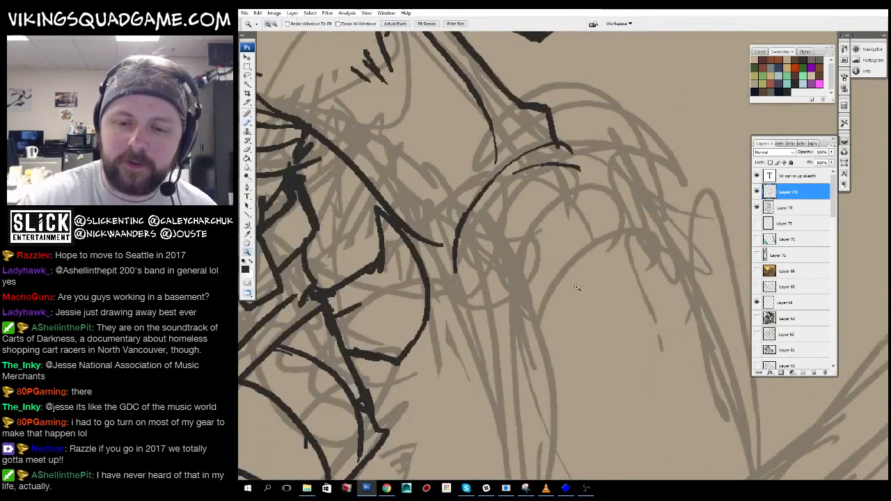
left_click_drag(585, 279, 627, 218)
left_click_drag(505, 208, 480, 151)
- Extend the forearm's front contour in one long curve and ink the gauntlet plate's rounded upper edge
mouse_move(461, 116)
left_mouse_down()
mouse_move(456, 146)
mouse_move(500, 406)
left_mouse_up()
mouse_move(601, 250)
left_mouse_down()
mouse_move(548, 284)
mouse_move(527, 330)
left_mouse_up()
mouse_move(502, 93)
left_mouse_down()
mouse_move(493, 94)
mouse_move(579, 148)
left_mouse_up()
left_click_drag(626, 198, 625, 194)
left_click_drag(493, 191, 493, 206)
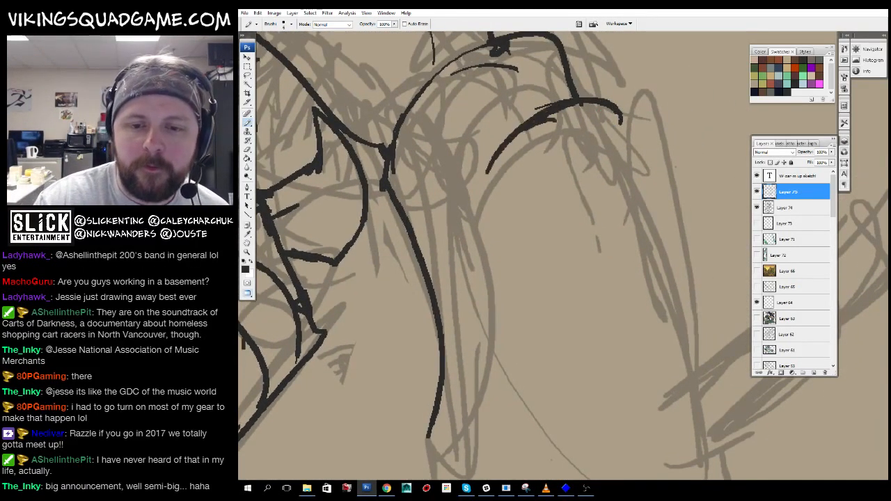
- Ink the gauntlet plate's wavy front edge down to its pointed lower corner
left_click_drag(487, 321, 487, 209)
left_click_drag(523, 66, 499, 245)
mouse_move(487, 258)
left_mouse_down()
mouse_move(501, 208)
mouse_move(447, 383)
left_mouse_up()
left_click_drag(488, 313, 411, 306)
left_click_drag(398, 359, 415, 381)
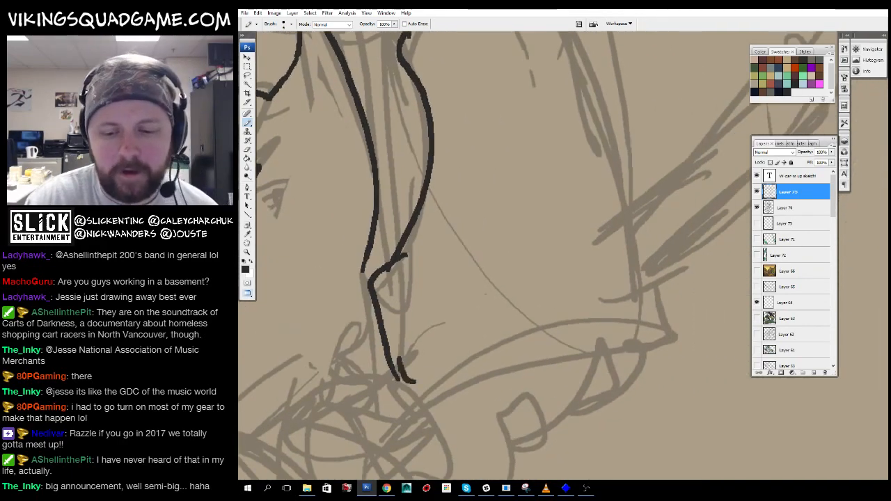
- Ink the gauntlet plate's rear and lower edges and add two round rivets near the wrist
left_click_drag(630, 335, 597, 414)
mouse_move(618, 405)
left_mouse_down()
mouse_move(609, 334)
mouse_move(590, 195)
left_mouse_up()
left_click_drag(590, 195, 591, 307)
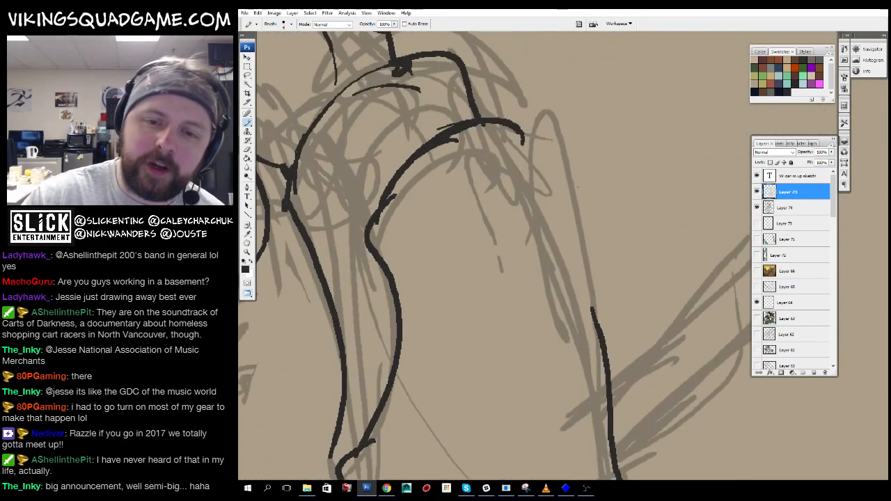
left_click_drag(619, 379, 625, 261)
left_click_drag(360, 369, 624, 337)
mouse_move(612, 340)
left_mouse_down()
mouse_move(650, 330)
mouse_move(745, 174)
left_mouse_up()
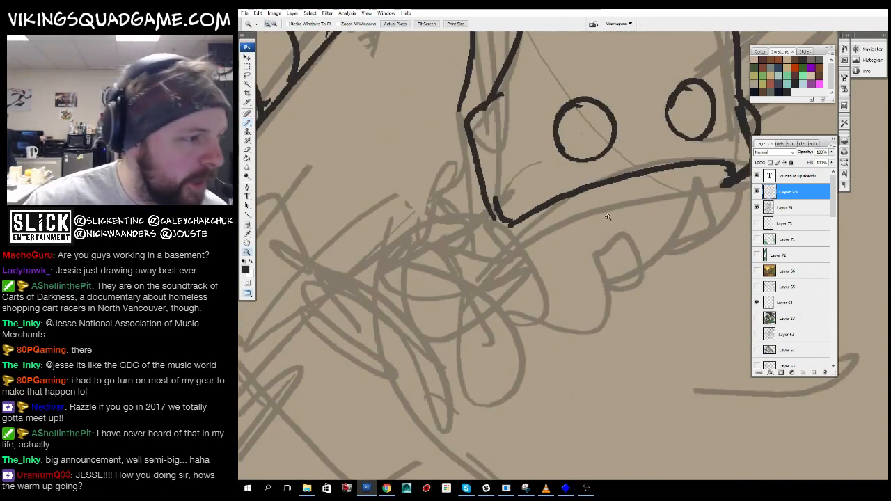
- Examine the inked gauntlet against the whole figure and its lower front corner up close
key("z")
left_click(527, 348, "alt")
left_click(566, 291, "alt")
left_click(566, 291, "alt")
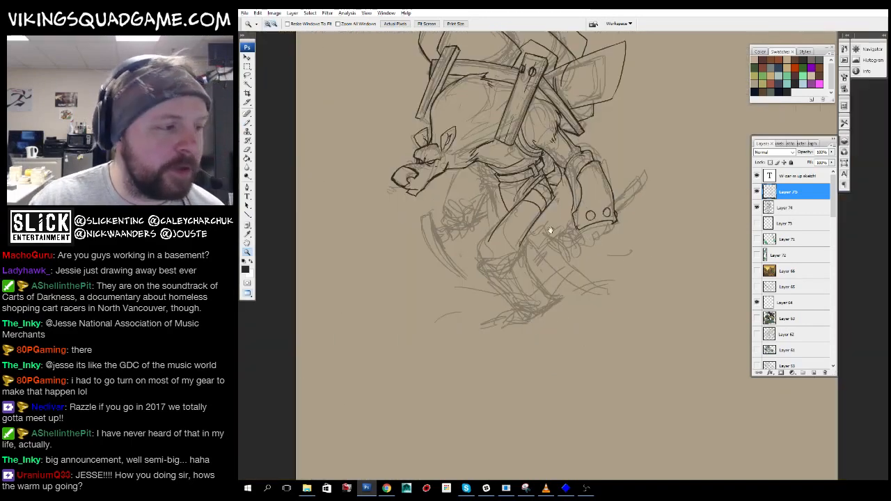
left_click(566, 291, "alt")
left_click(566, 291, "alt")
left_click(569, 334)
left_click(569, 334)
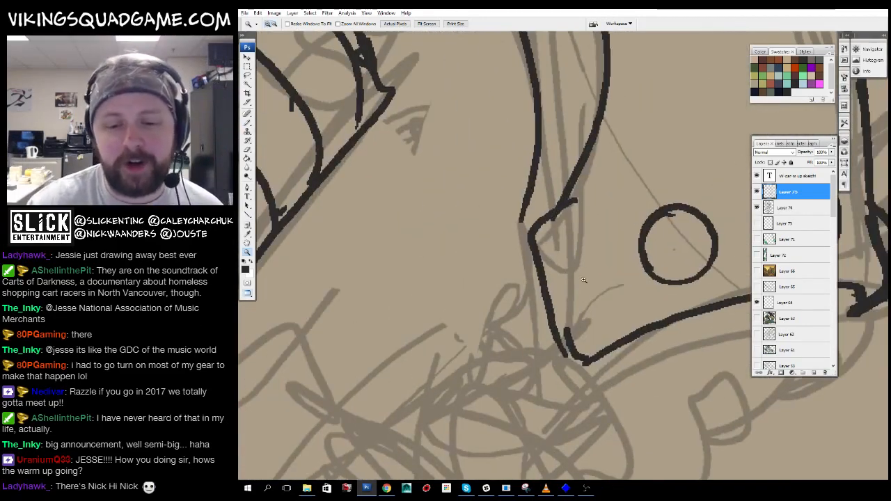
- Thicken the forearm cuff's rim, add inner cuff arcs and ink a strap line across the forearm
key("b")
mouse_move(544, 194)
left_mouse_down()
mouse_move(577, 221)
mouse_move(605, 265)
mouse_move(521, 241)
mouse_move(496, 269)
left_mouse_up()
key("z")
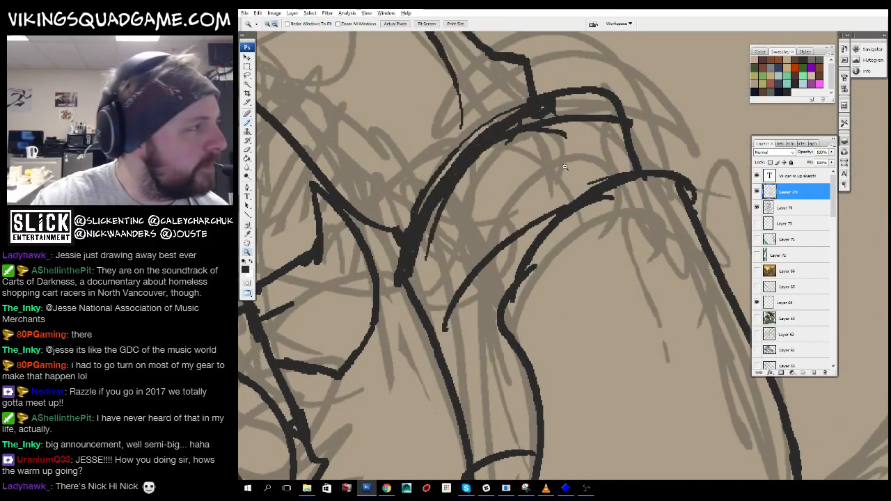
- Ink the bumpy front outline of the hand beside the gauntlet's lower front corner
left_click(519, 292, "alt")
left_click(533, 308, "alt")
left_click(503, 301, "alt")
mouse_move(502, 301)
left_mouse_down()
mouse_move(448, 404)
mouse_move(575, 290)
mouse_move(589, 257)
mouse_move(595, 279)
left_mouse_up()
left_click(591, 250)
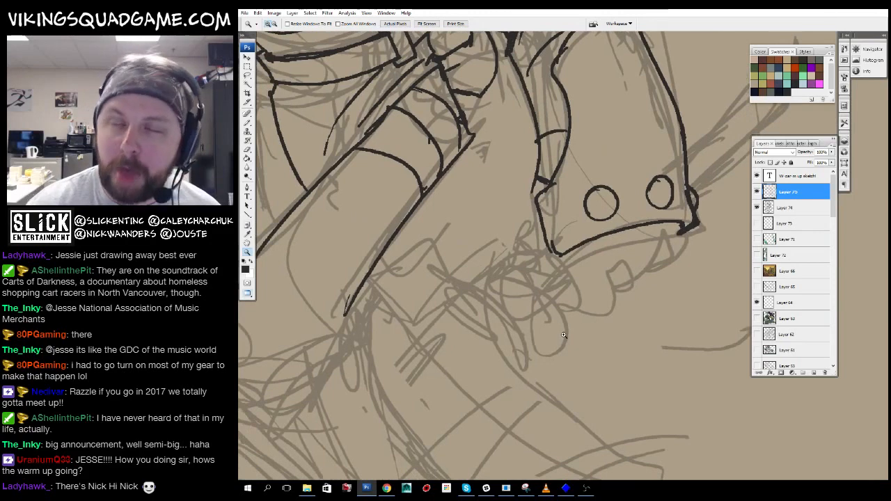
left_click_drag(572, 334, 566, 336)
left_click(561, 241)
left_click_drag(555, 181, 565, 190)
key("b")
mouse_move(507, 159)
left_mouse_down()
mouse_move(477, 168)
mouse_move(469, 261)
left_mouse_up()
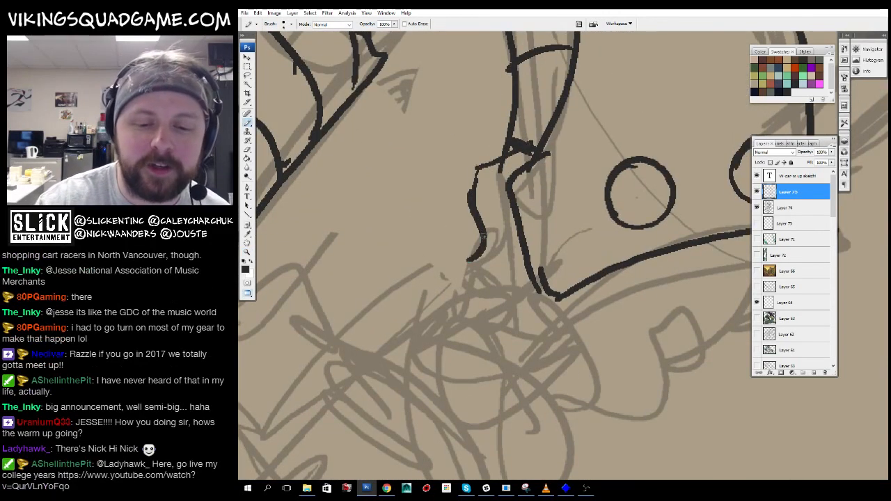
left_click_drag(503, 287, 493, 256)
left_click_drag(470, 261, 490, 256)
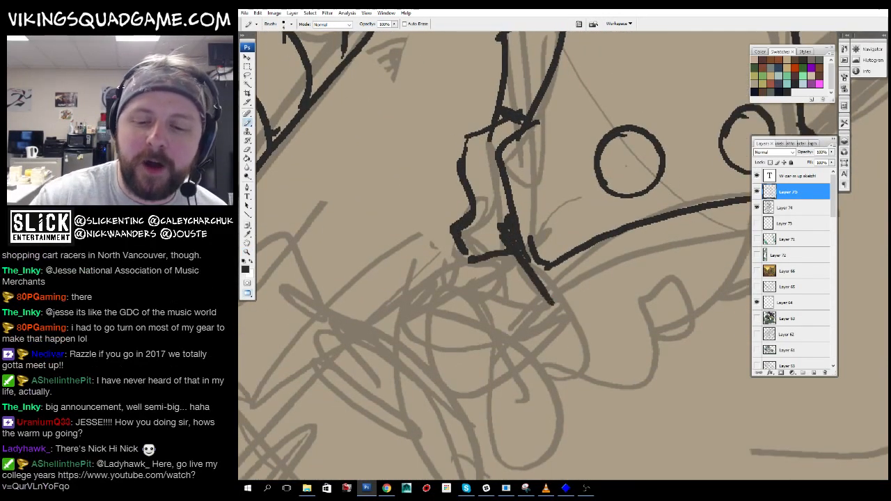
- Add a second contour beneath the gauntlet's lower edge to give the plate a thick rim
left_click_drag(679, 243, 557, 269)
left_click_drag(480, 297, 591, 255)
left_click_drag(546, 291, 598, 264)
- Ink the first curled finger below the gauntlet's rim and begin the finger behind it
left_click_drag(500, 276, 519, 345)
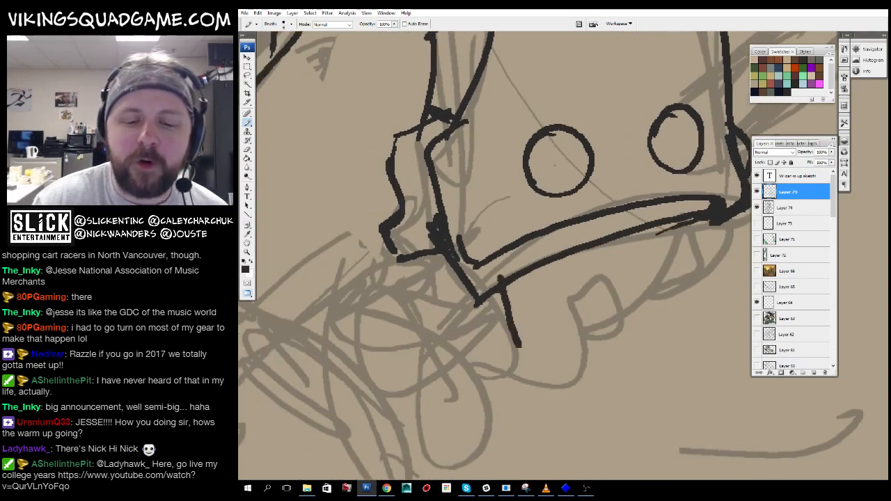
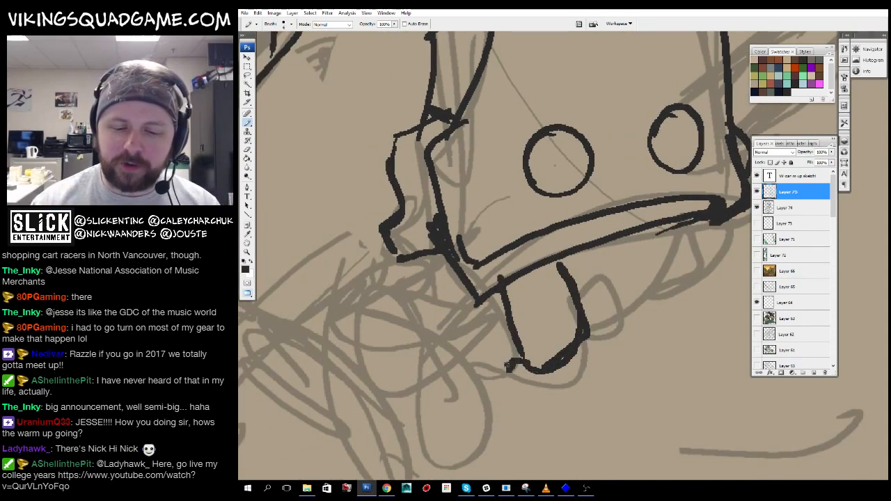
left_click_drag(493, 310, 517, 352)
left_click_drag(609, 292, 584, 312)
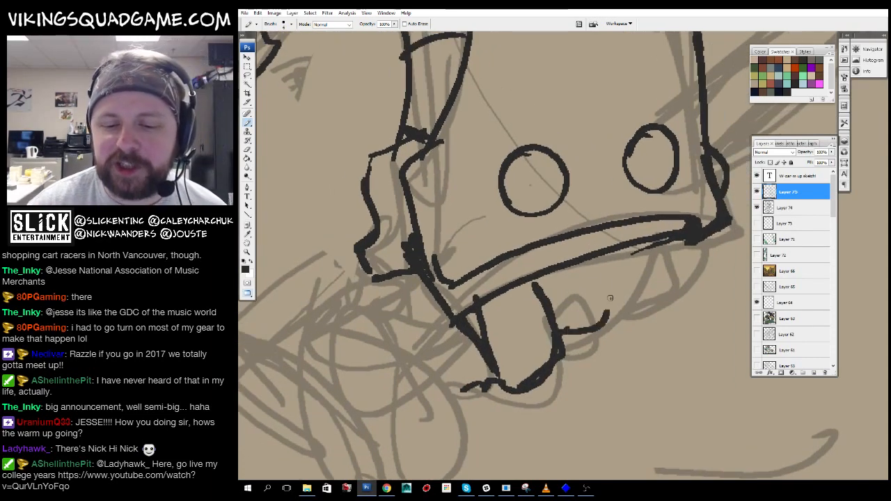
left_click_drag(563, 265, 538, 272)
- Ink the remaining curled fingers, thicken the rim above them and start the blade's lines beside the fist
left_click_drag(458, 313, 627, 249)
left_click_drag(627, 252, 616, 291)
mouse_move(533, 321)
left_mouse_down()
mouse_move(638, 232)
mouse_move(669, 223)
left_mouse_up()
left_click_drag(558, 232, 563, 250)
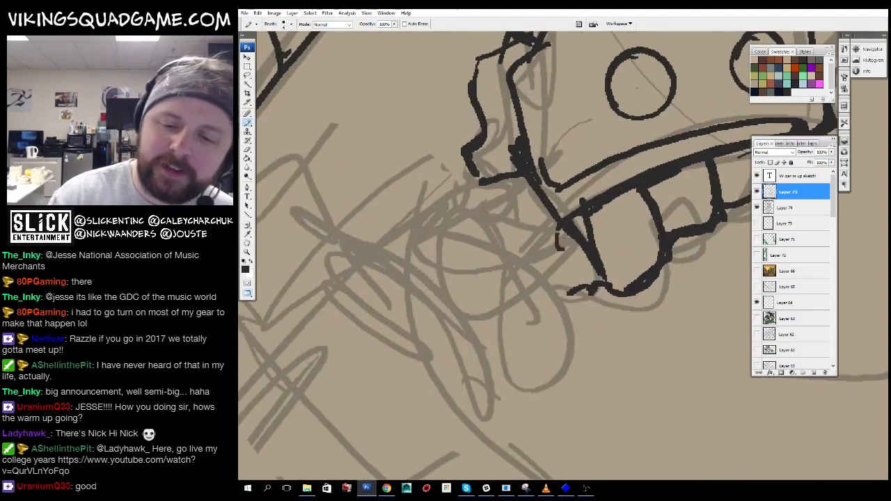
- Examine the gauntlet and fist in the context of the whole figure, from backpack to legs
key("z")
left_click(531, 279, "alt")
left_click(529, 289, "alt")
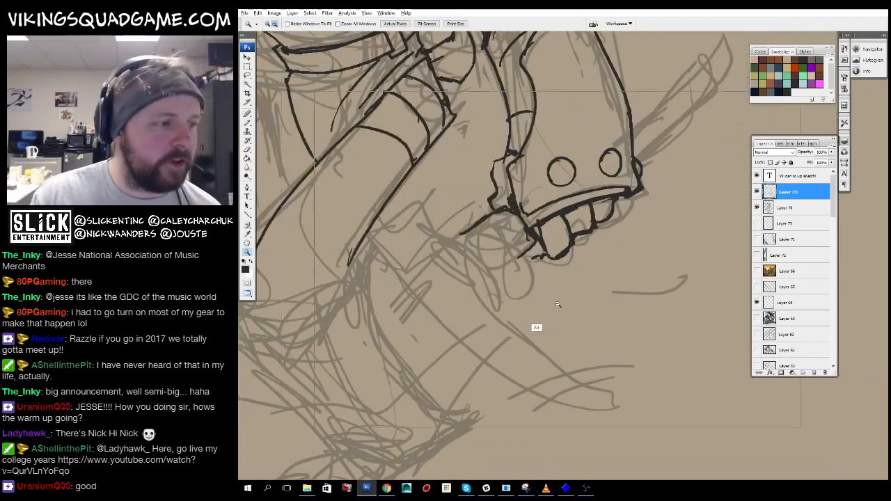
left_click(528, 299, "alt")
left_click_drag(528, 299, 517, 411)
left_click(537, 291, "alt")
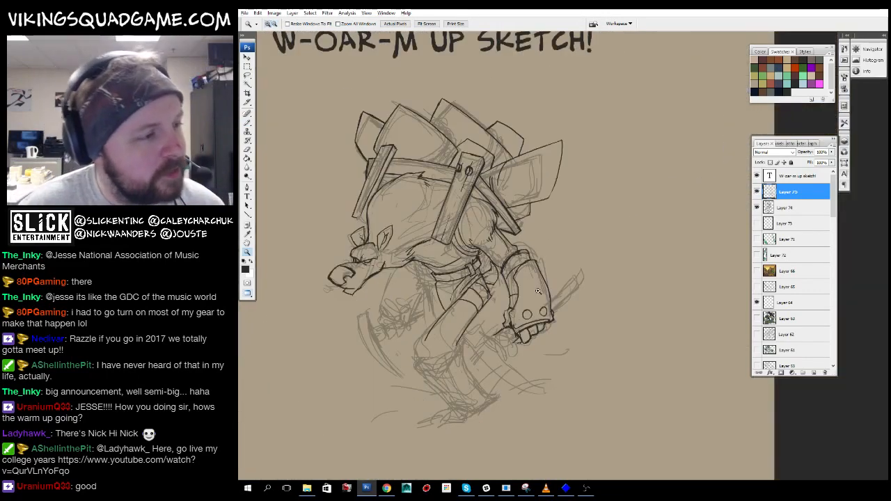
left_click_drag(538, 291, 550, 252)
left_click(565, 245, "alt")
left_click_drag(565, 290, 559, 272)
left_click_drag(644, 137, 446, 303)
left_click_drag(560, 315, 581, 355)
left_click(558, 272, "alt")
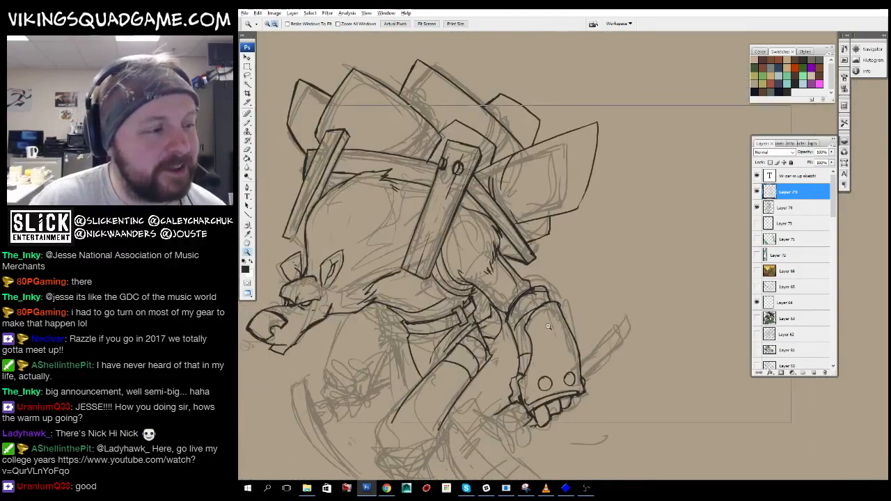
left_click(549, 326, "alt")
left_click_drag(548, 317, 590, 325)
left_click(550, 278, "alt")
left_click_drag(554, 286, 514, 297)
left_click_drag(510, 306, 624, 183)
left_click_drag(576, 300, 585, 226)
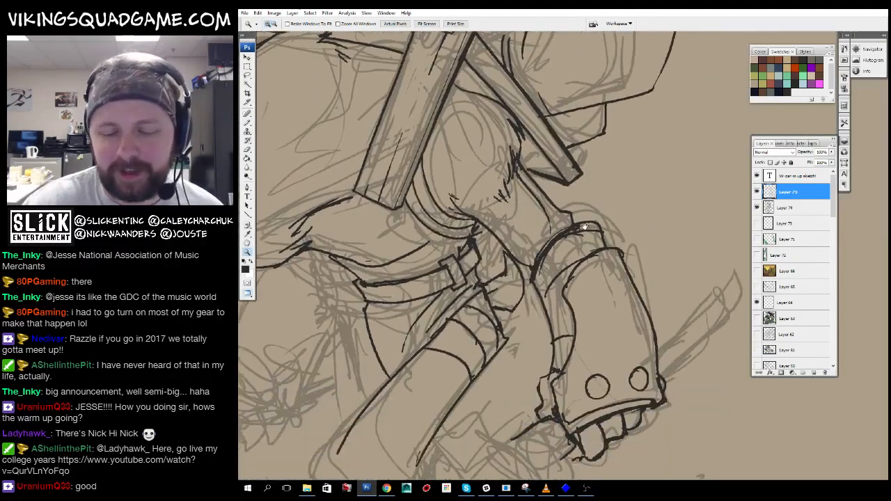
- Thicken the gauntlet plate's front and rear contours and darken the underside of the rim and fingers
left_click(585, 227)
left_click(604, 145)
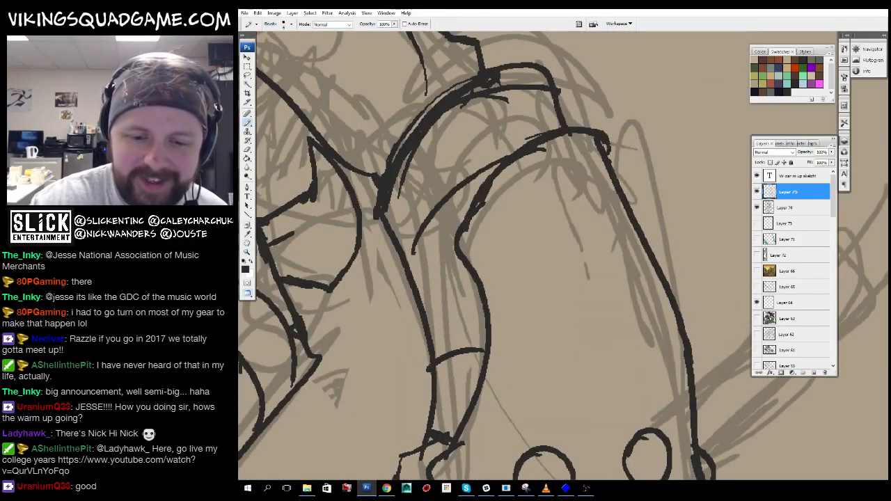
left_click_drag(472, 269, 437, 218)
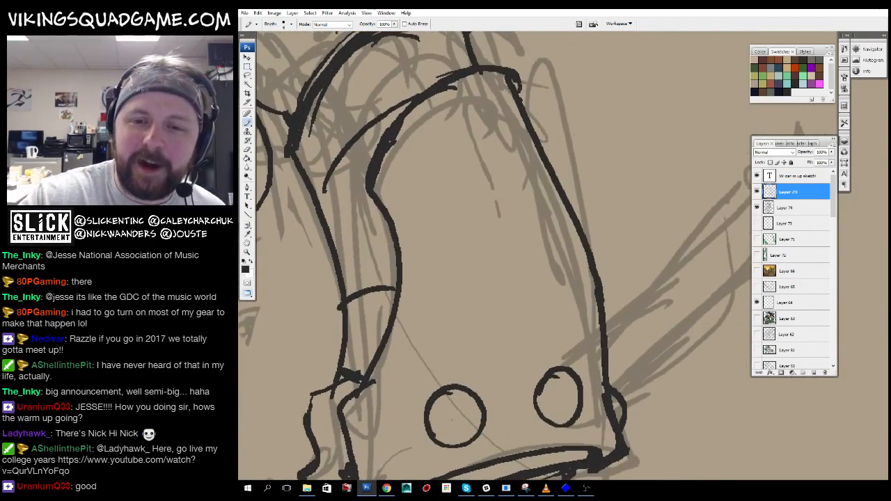
left_click_drag(586, 252, 570, 177)
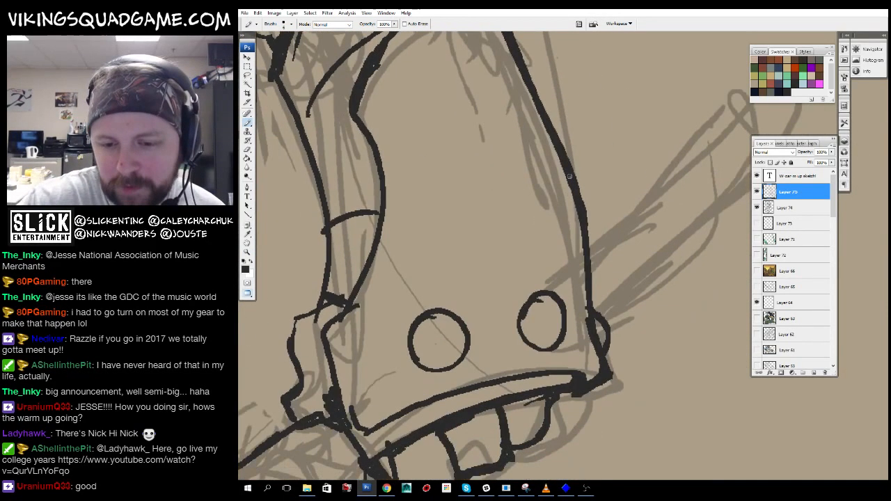
left_click_drag(592, 342, 595, 301)
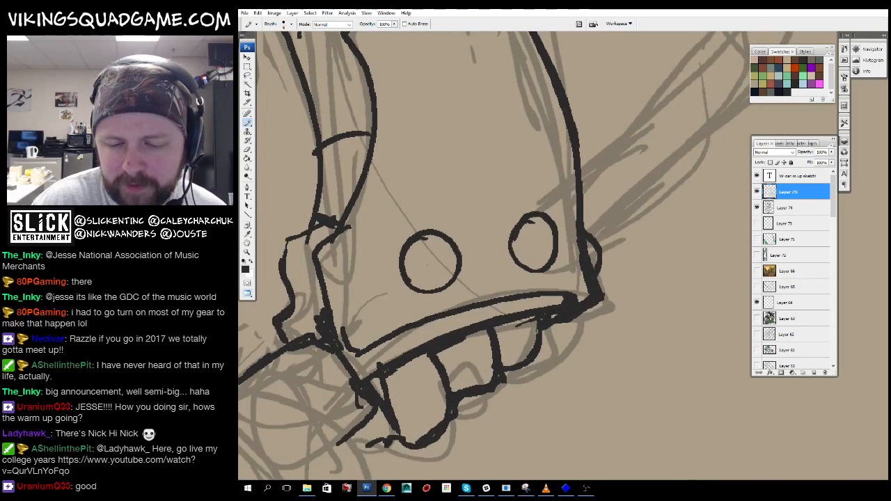
left_click_drag(537, 335, 483, 410)
left_click_drag(578, 320, 650, 267)
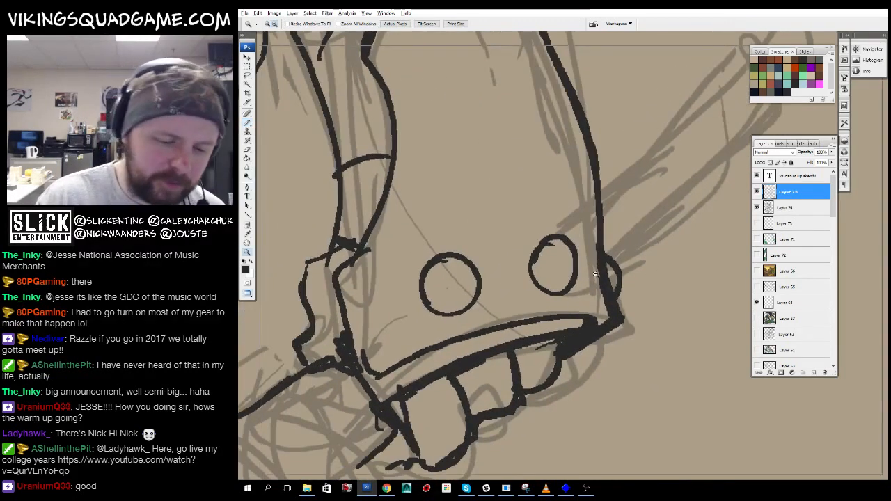
- Reinforce the hand's bumpy front outline and ink the blade's squared end in front of the fist
left_click_drag(406, 320, 561, 236)
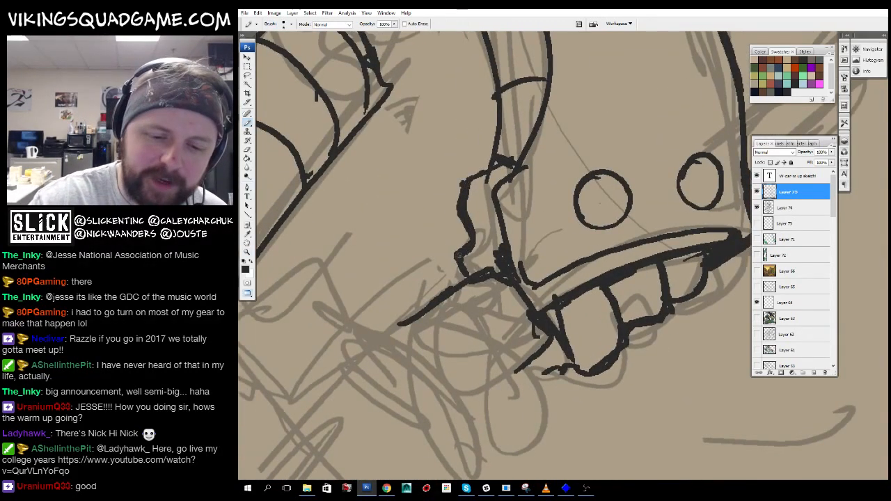
mouse_move(458, 256)
left_mouse_down()
mouse_move(568, 205)
mouse_move(597, 258)
mouse_move(636, 196)
left_mouse_up()
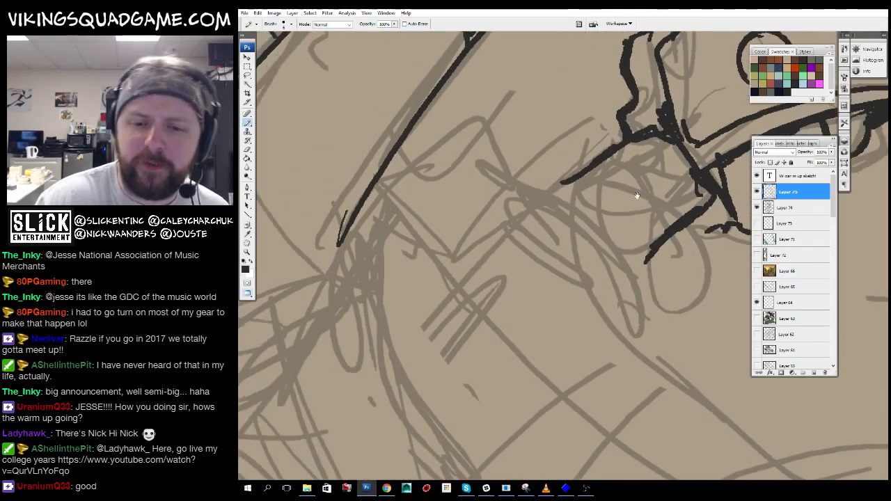
left_click_drag(401, 199, 486, 125)
mouse_move(450, 217)
left_mouse_down()
mouse_move(385, 177)
mouse_move(431, 237)
left_mouse_up()
- Ink the blade's long upper and lower contours tapering to a tip behind the fist, with an inner bevel line
left_click(620, 330, "alt")
left_click(617, 341, "alt")
left_click(609, 369, "alt")
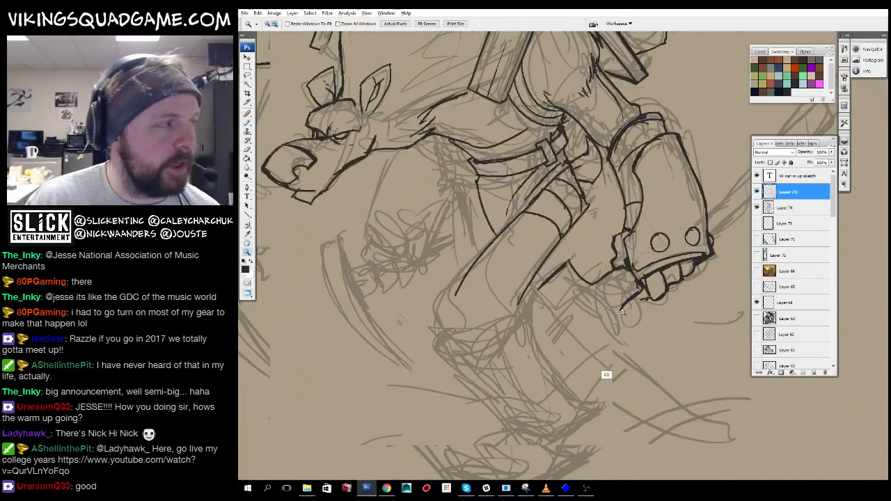
left_click(604, 362, "alt")
left_click_drag(592, 324, 632, 215)
left_click_drag(522, 260, 530, 209)
mouse_move(306, 166)
left_mouse_down()
mouse_move(321, 183)
mouse_move(727, 425)
mouse_move(493, 250)
mouse_move(525, 272)
left_mouse_up()
left_click_drag(409, 138, 402, 185)
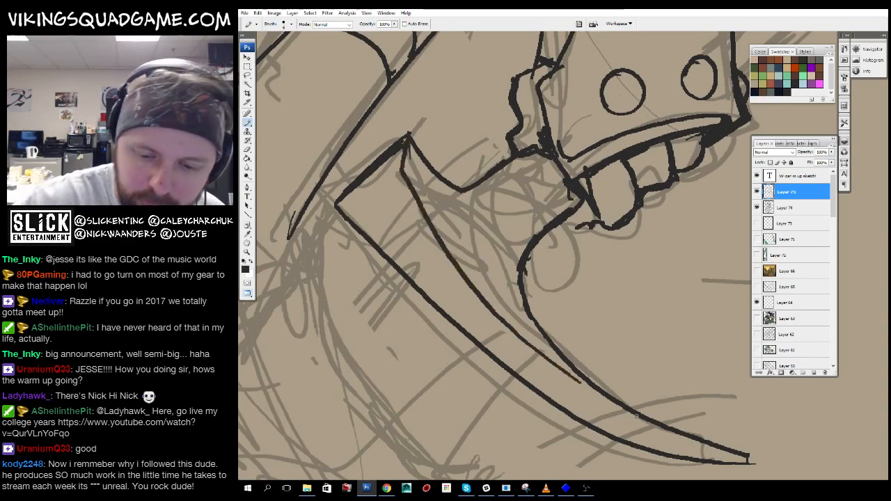
- Darken the shadow at the fist's front edge and ink a second hanging line in front of the loincloth
left_click_drag(605, 182, 471, 253)
left_click_drag(479, 284, 491, 293)
left_click(501, 265, "alt")
mouse_move(550, 139)
left_mouse_down()
mouse_move(460, 397)
mouse_move(491, 288)
left_mouse_up()
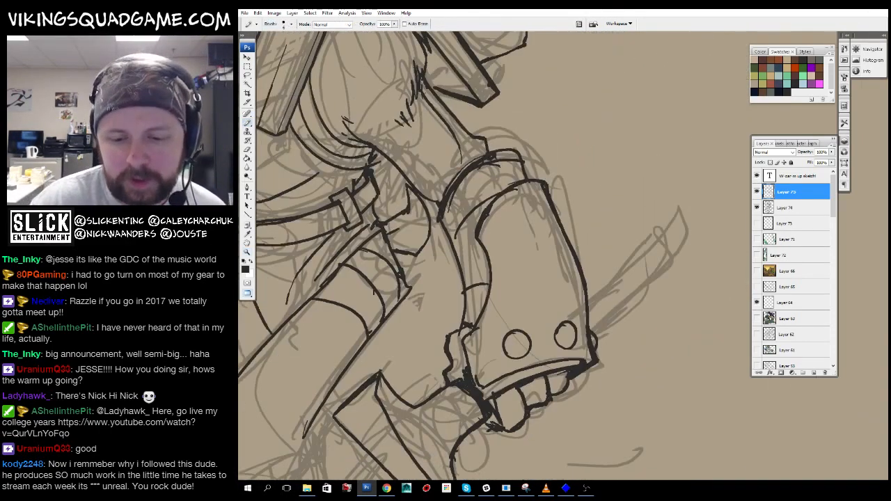
left_click_drag(547, 274, 742, 239)
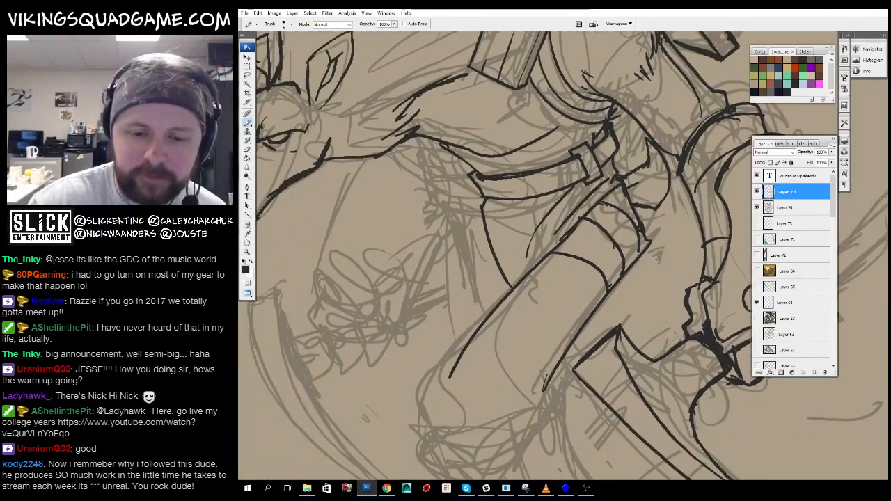
left_click_drag(515, 216, 531, 183)
key("z")
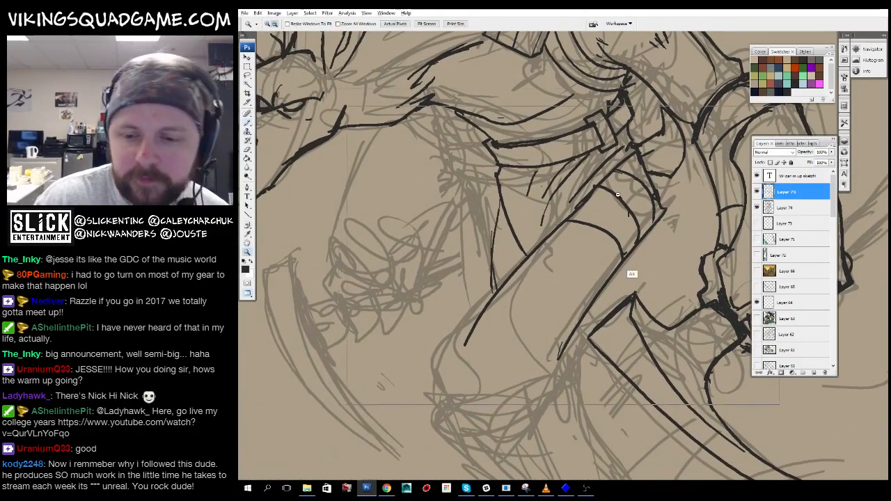
- Ink the front contour of the far upper arm descending from beneath the neck toward the elbow
left_click(630, 272, "alt")
left_click(497, 202)
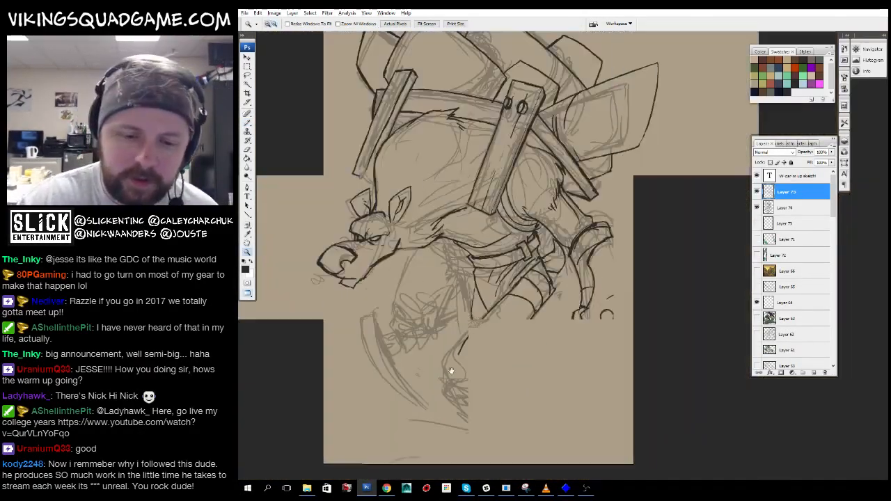
key("b")
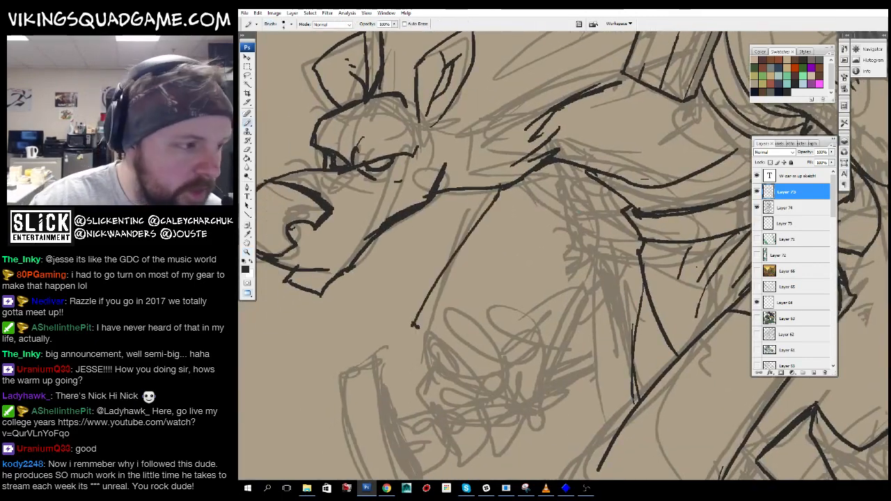
- Review the full figure on the page beneath the title to judge the overall line work
key("z")
left_click(421, 333, "alt")
left_click(571, 309, "alt")
left_click(588, 292, "alt")
left_click(601, 280, "alt")
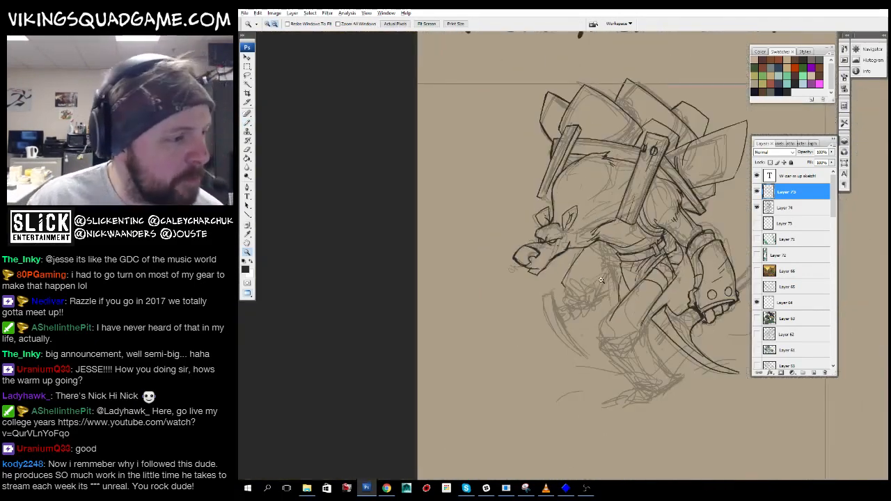
left_click(601, 280, "alt")
left_click(637, 252, "alt")
left_click(571, 250)
left_click(534, 239)
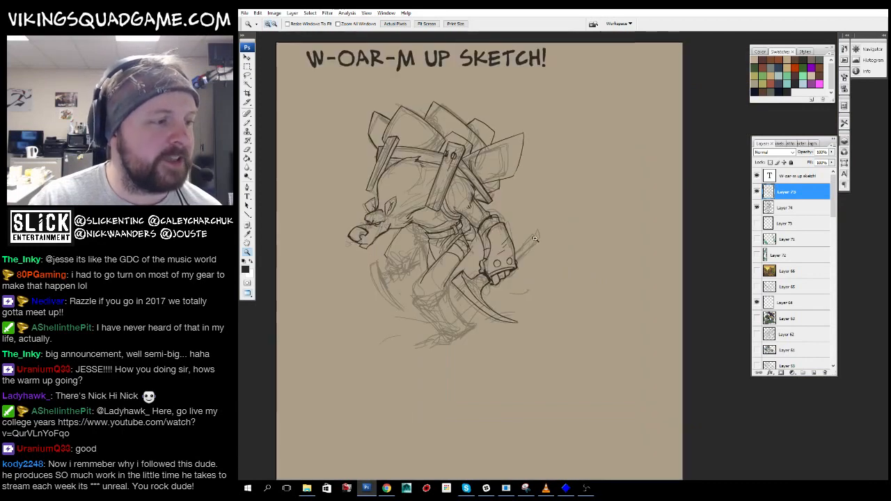
left_click_drag(534, 239, 534, 293)
left_click(537, 237)
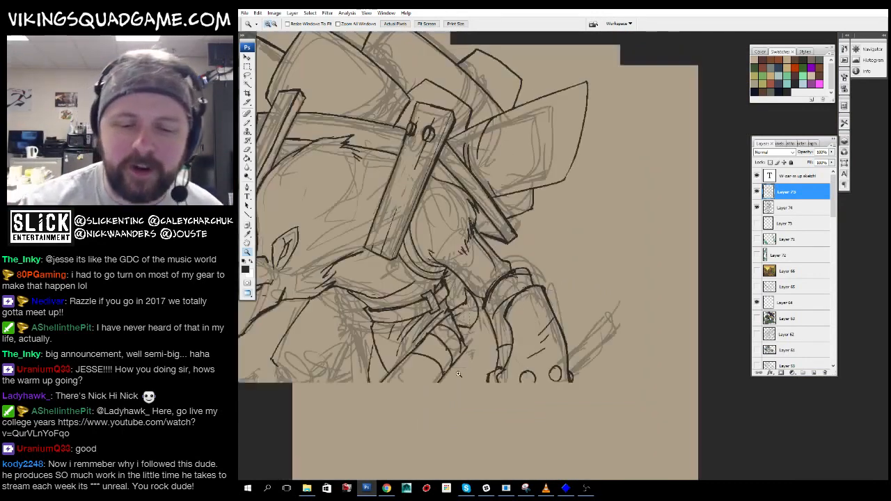
- Ink two short curved marks inside the upper edge of the rear back slab
left_click_drag(520, 35, 567, 155)
left_click(613, 252, "alt")
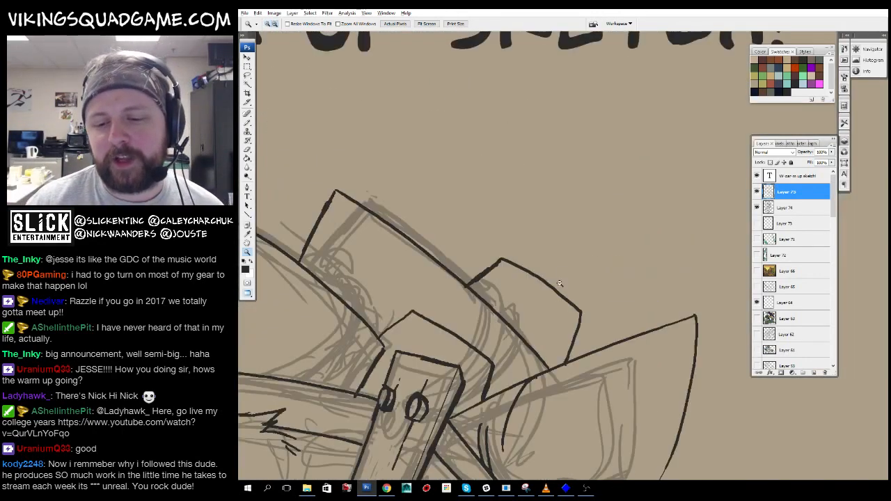
left_click(613, 253, "alt")
left_click(613, 253)
key("b")
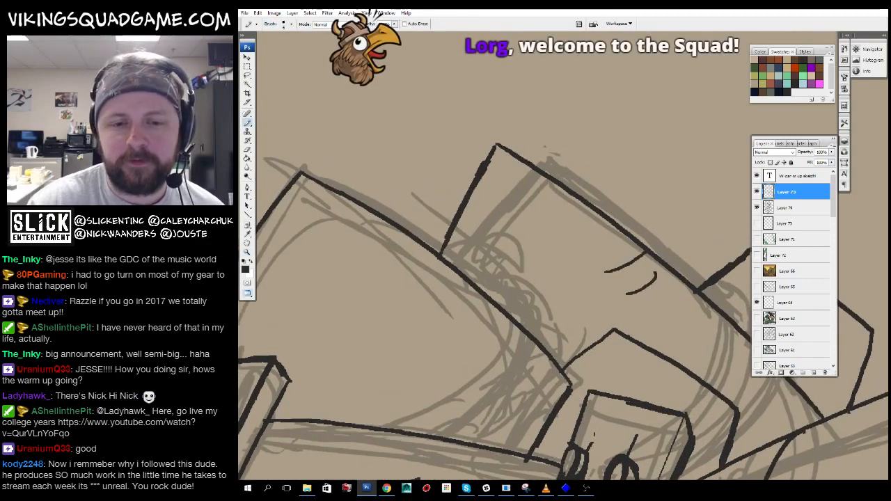
- Chip the top corner of the rear back slab by erasing its point and inking a short beveled edge
key("z")
left_click(607, 319, "alt")
left_click(606, 322, "alt")
left_click(606, 322)
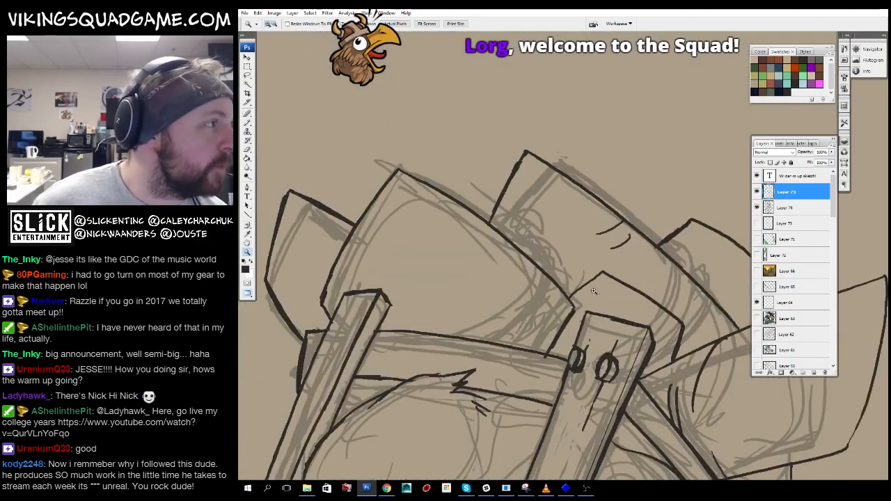
left_click(593, 291)
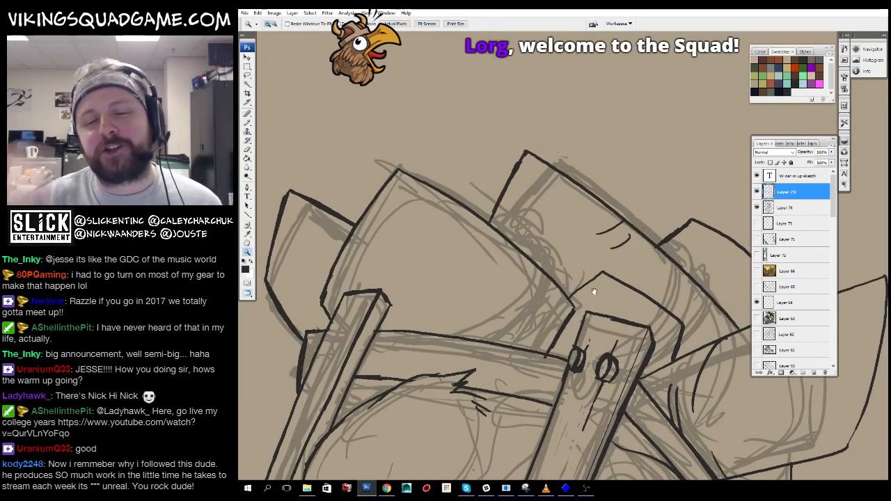
left_click(554, 223)
key("b")
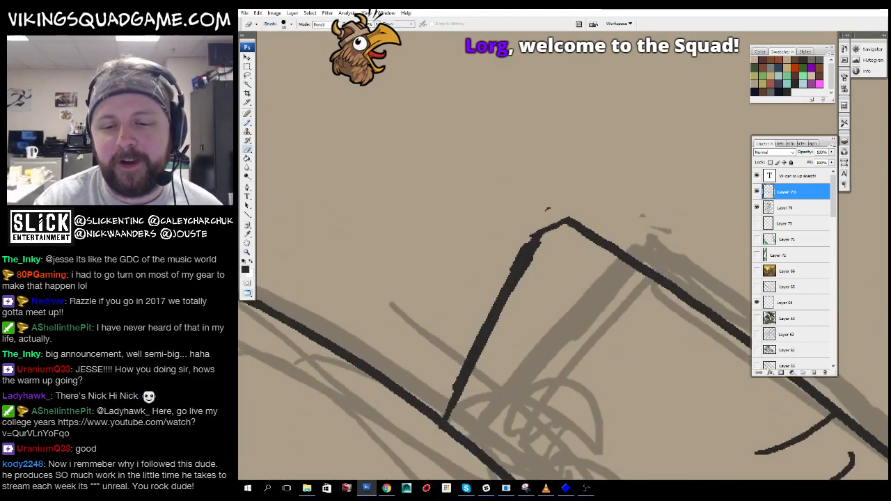
- Inspect the inked back slabs, wooden planks and head from different distances
key("z")
left_click(610, 300, "alt")
left_click(573, 313, "alt")
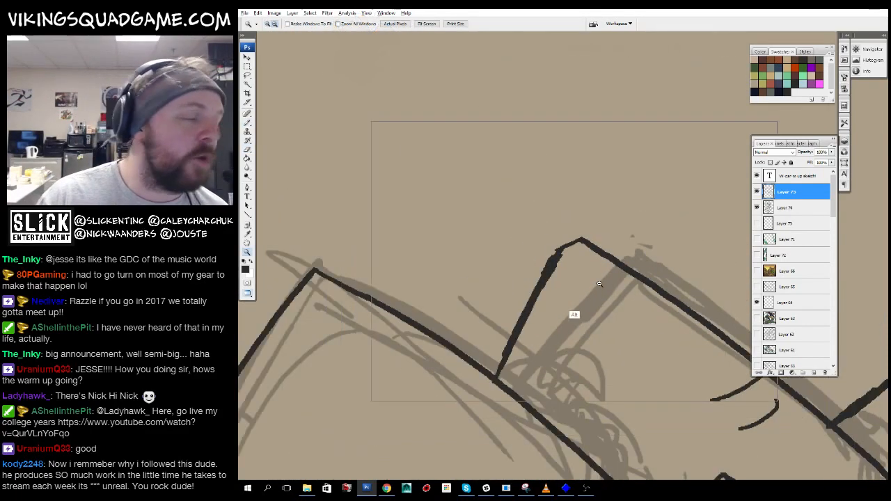
left_click(590, 343, "alt")
left_click(590, 342)
left_click(590, 342)
left_click(590, 342)
key("b")
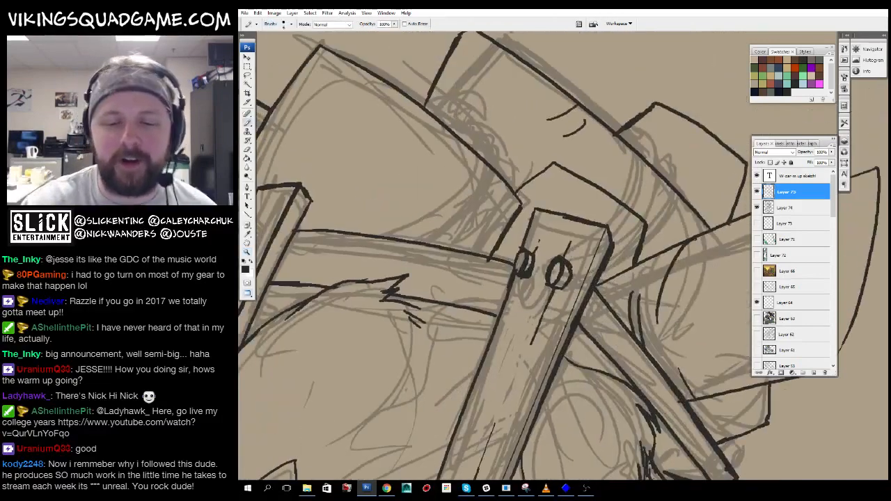
key("z")
left_click(549, 311, "alt")
left_click(631, 297, "alt")
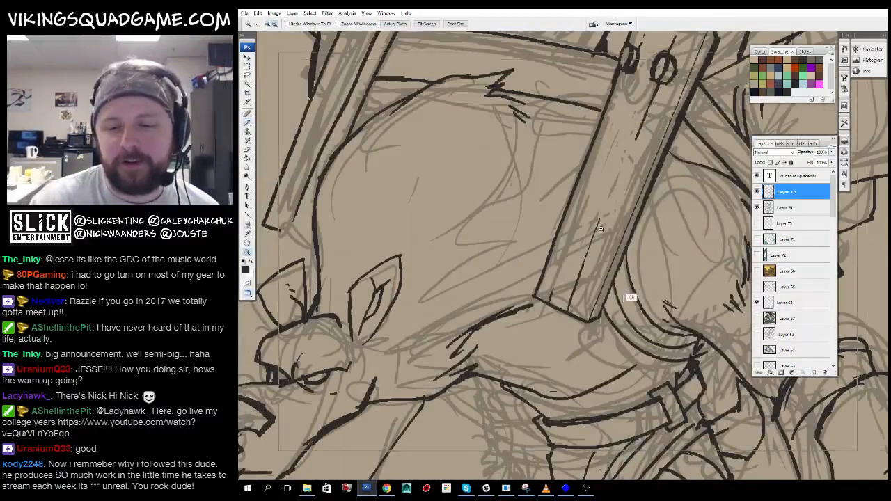
left_click(550, 239, "alt")
left_click(677, 389, "alt")
left_click(677, 388)
- Leave the sketch's full-screen view and bring up the ice formation document in full-screen view
key("f")
key("f")
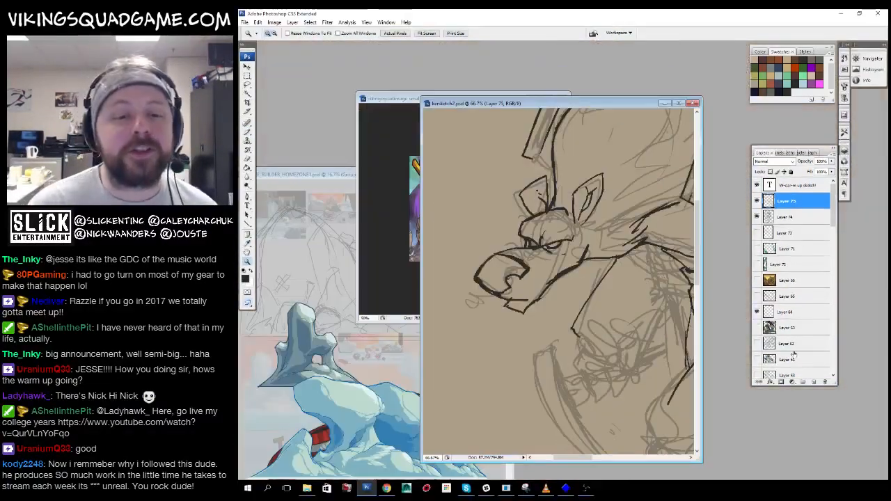
left_click(334, 175)
key("f")
key("f")
key("f")
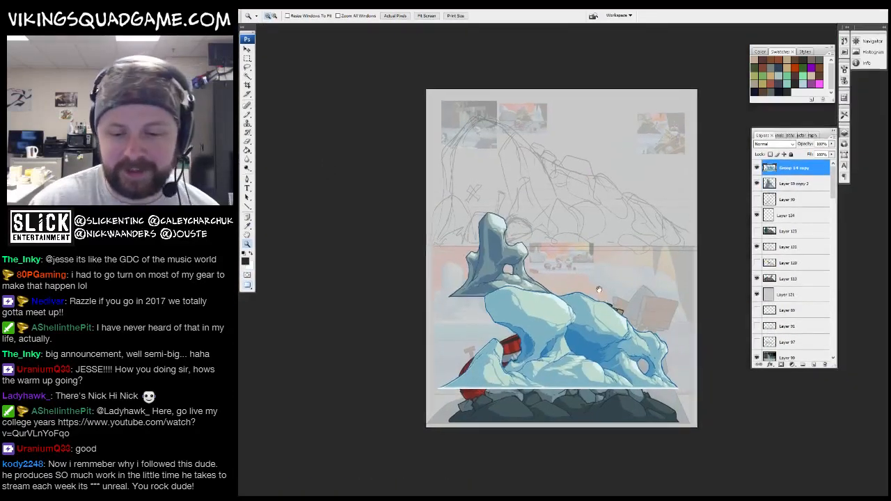
- Hide the two topmost layers holding the ice formations to expose the rock pile with barrels and skull sign
left_click(596, 290)
left_click_drag(557, 268, 577, 281)
key("v")
key("z")
right_click(611, 258)
left_click(627, 264)
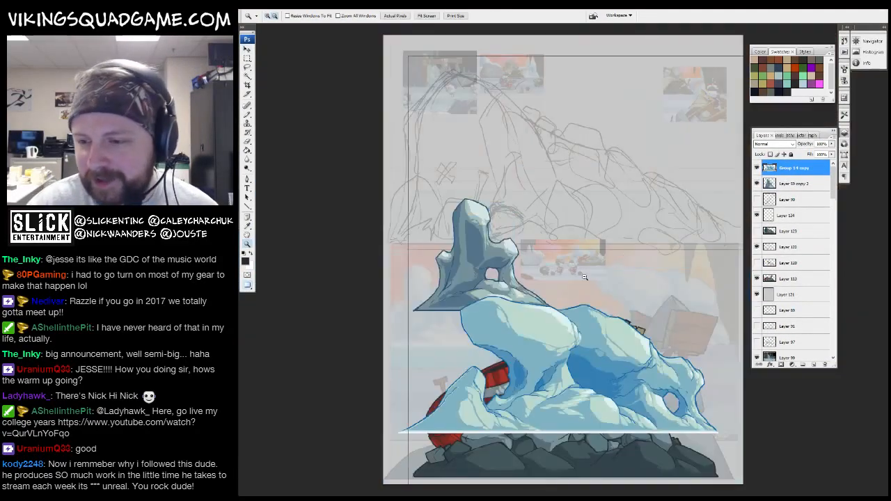
left_click(597, 256, "alt")
left_click(757, 168)
left_click(756, 183)
scroll(580, 319, "down", 1)
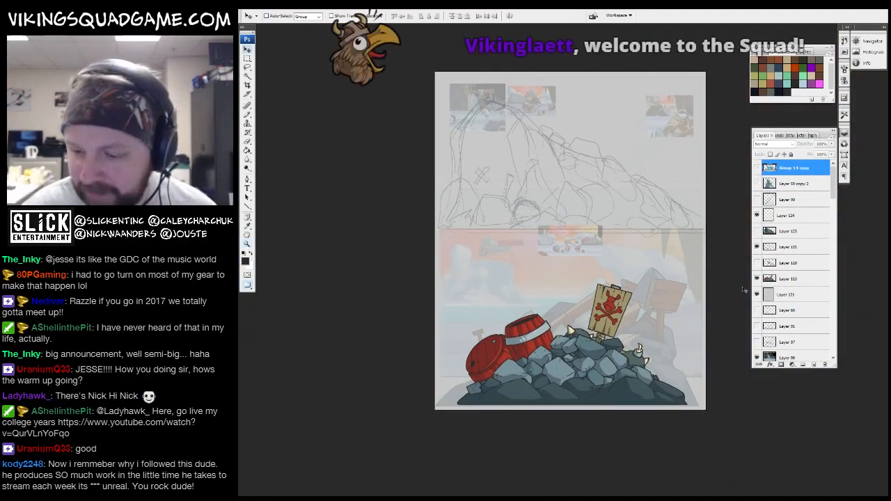
scroll(580, 318, "up", 1)
scroll(580, 319, "up", 1)
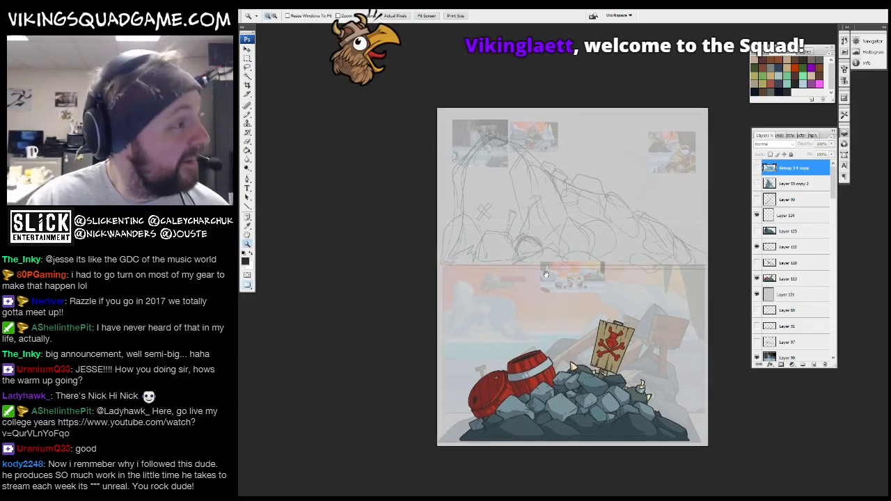
- Return to the warm-up sketch and ink short seam lines and a small wedge on the crossbeam beside the front plank
key("ctrl+Tab")
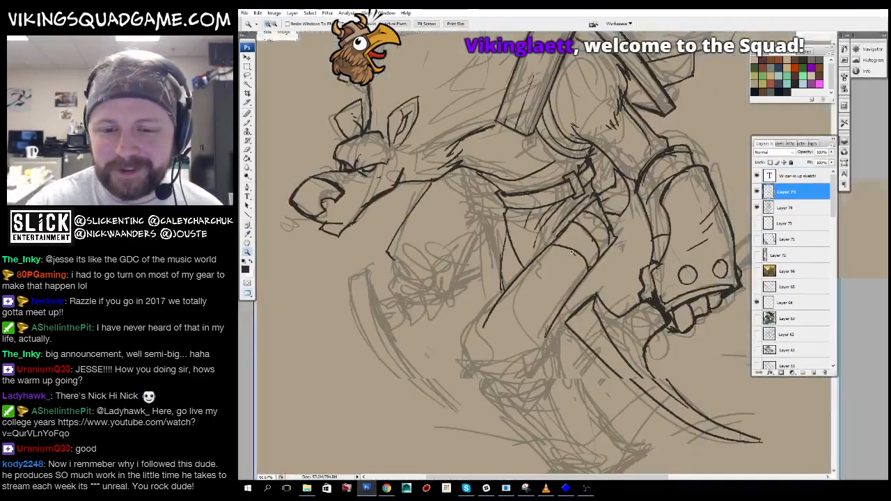
left_click(572, 252)
key("b")
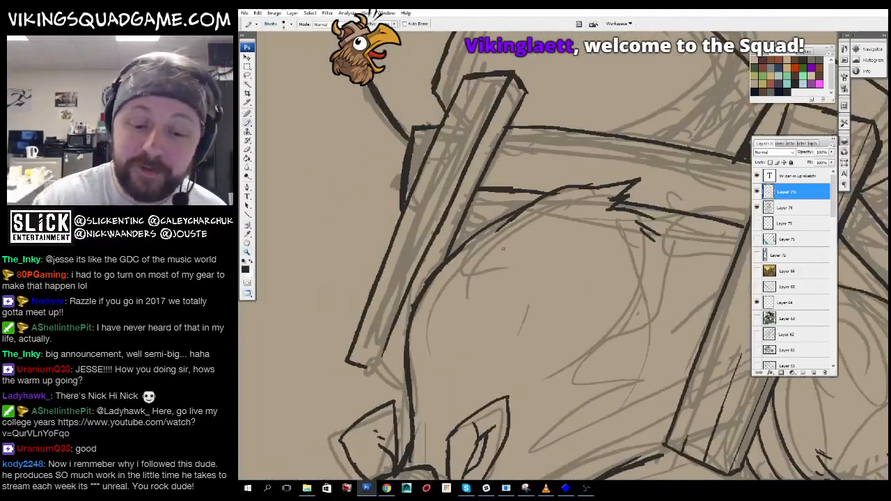
left_click_drag(483, 248, 485, 259)
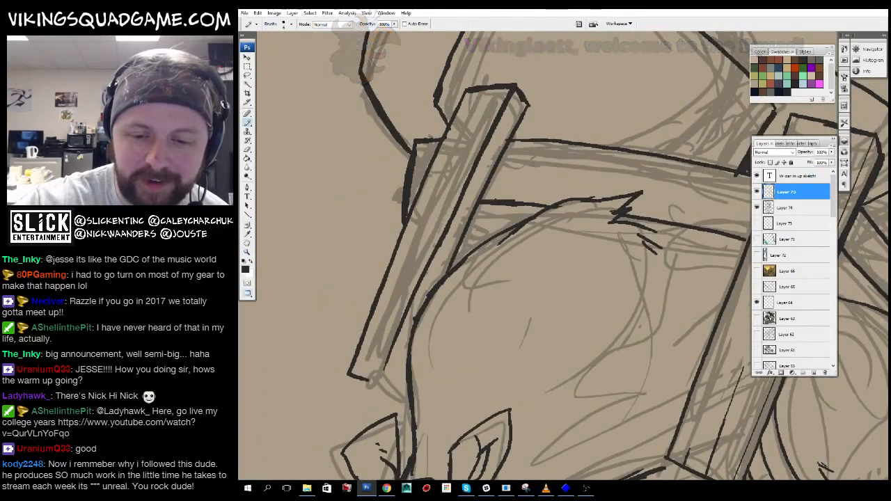
left_click_drag(574, 141, 549, 186)
left_click_drag(585, 171, 565, 227)
key("e")
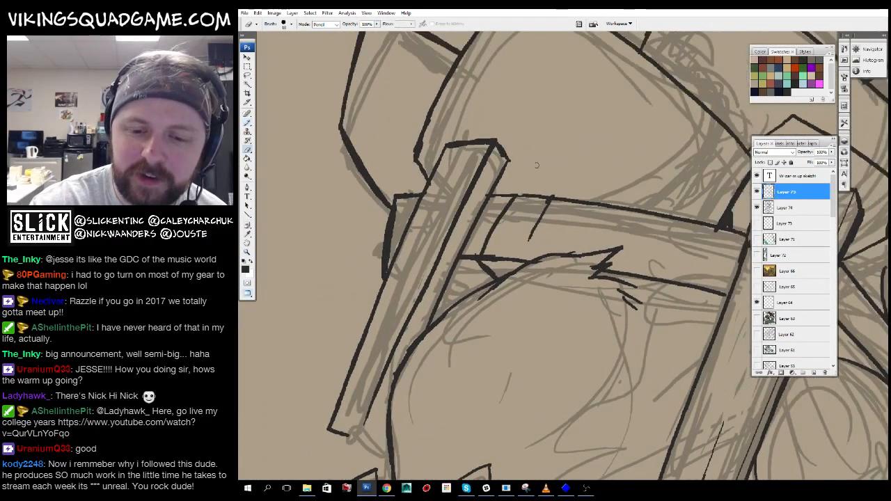
left_click_drag(601, 185, 545, 314)
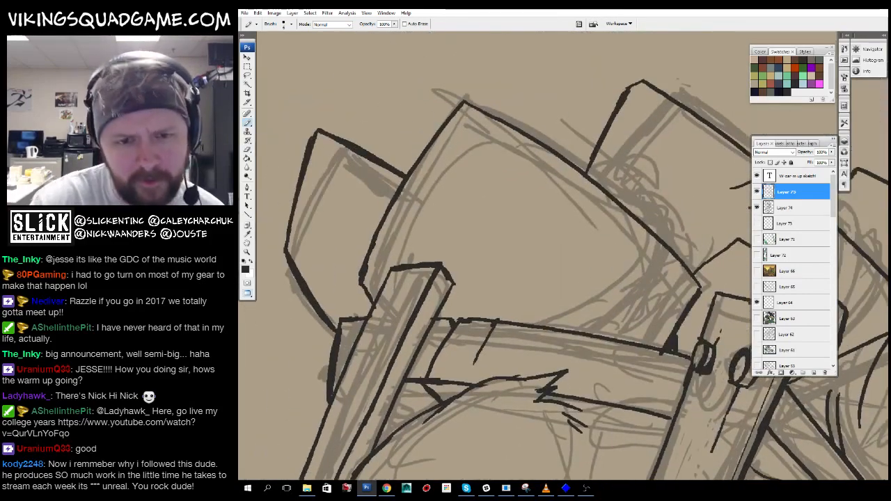
- Ink short inner edge lines at the top corners of the back slabs and a diagonal crease across the front slab
left_click_drag(653, 321, 510, 312)
key("z")
left_click(615, 310, "alt")
left_click(613, 312, "alt")
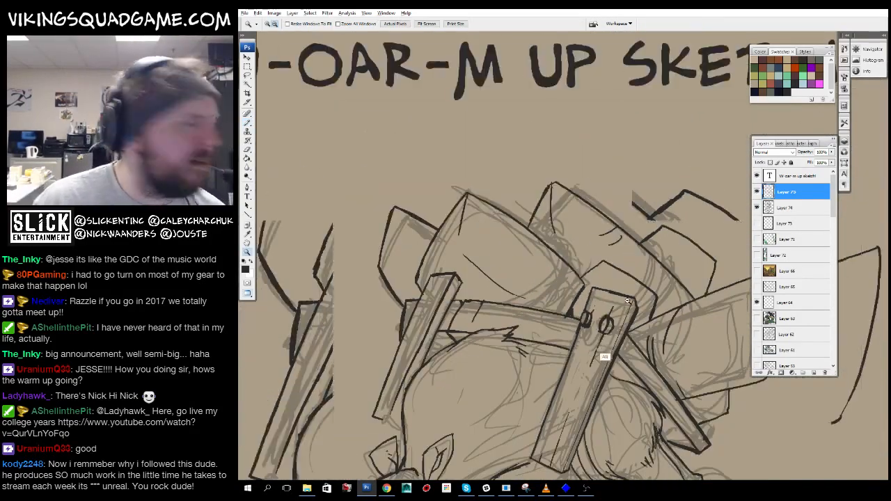
left_click(606, 316, "alt")
left_click(604, 326, "alt")
- Ink the weapon's straight handle extending behind the gauntlet, finishing it with a squared end
mouse_move(600, 356)
left_mouse_down()
mouse_move(544, 301)
mouse_move(545, 288)
left_mouse_up()
left_click(552, 263)
left_click(552, 264)
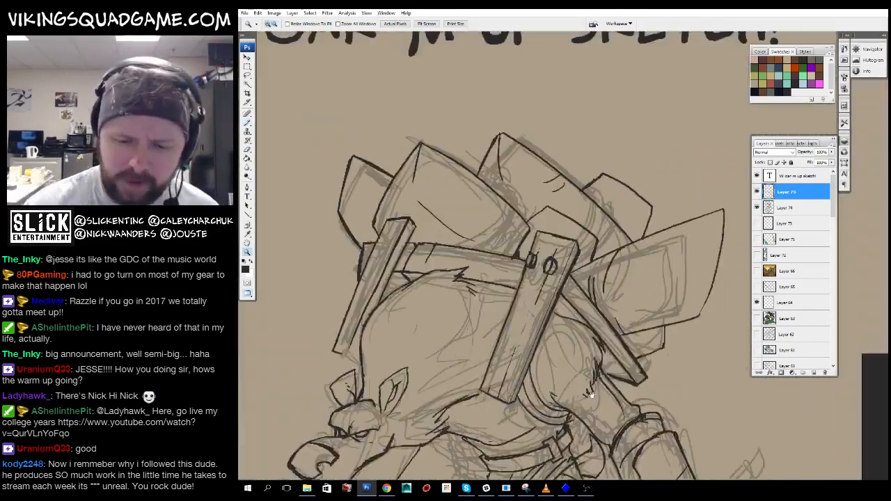
left_click_drag(590, 393, 554, 220)
left_click(555, 220)
left_click(551, 298)
left_click(551, 298)
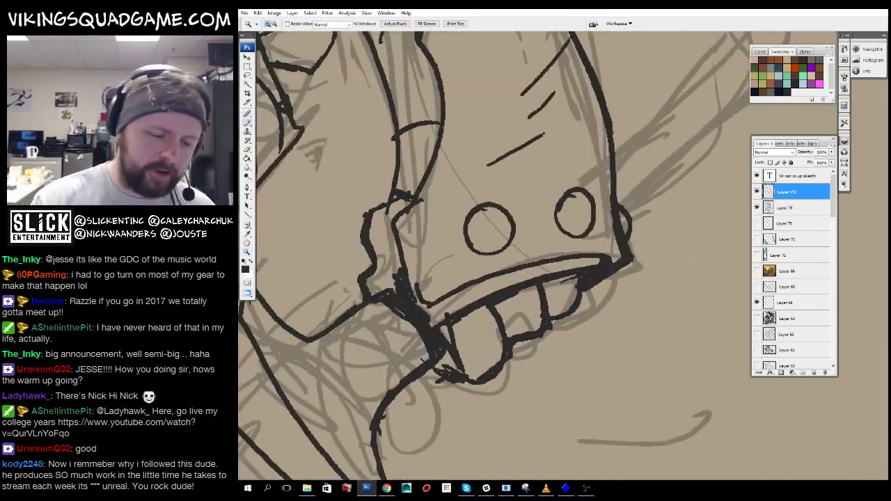
left_click_drag(612, 165, 523, 238)
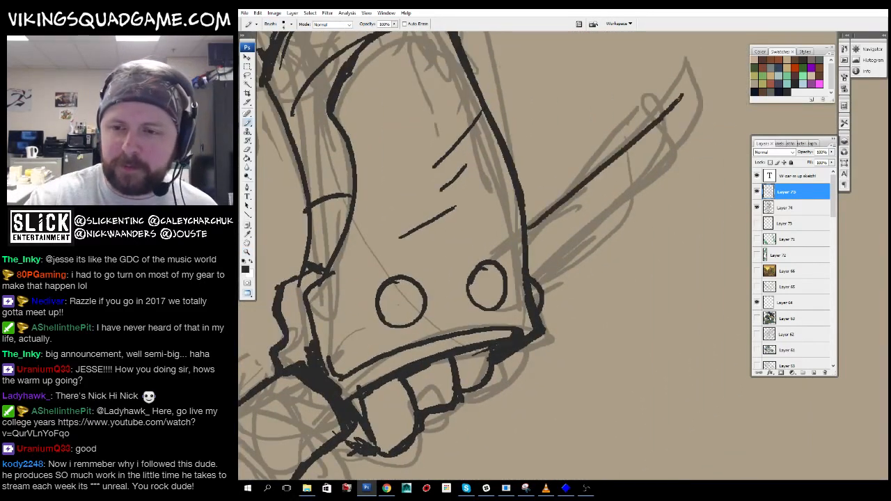
left_click_drag(460, 239, 708, 213)
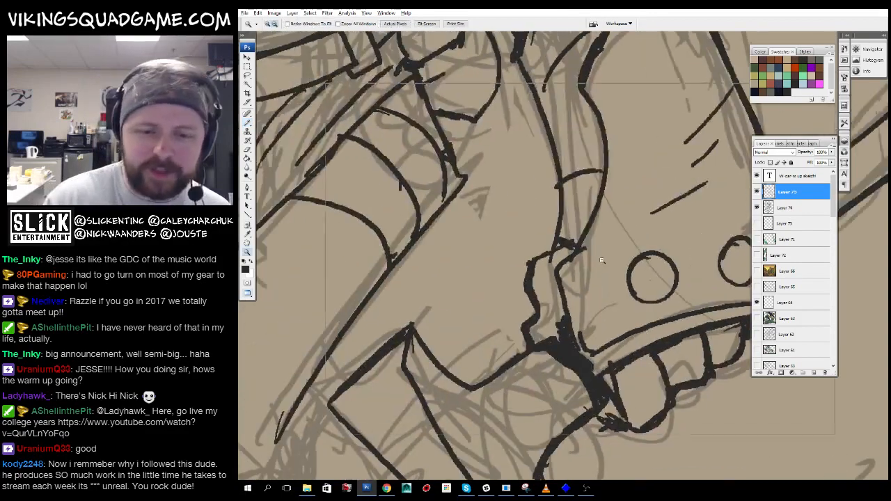
- Extend the thigh's front contour down to the knee and ink the short turn at the kneecap
left_click(421, 306, "alt")
left_click_drag(421, 306, 515, 189)
left_click(542, 222)
left_click_drag(541, 229, 538, 273)
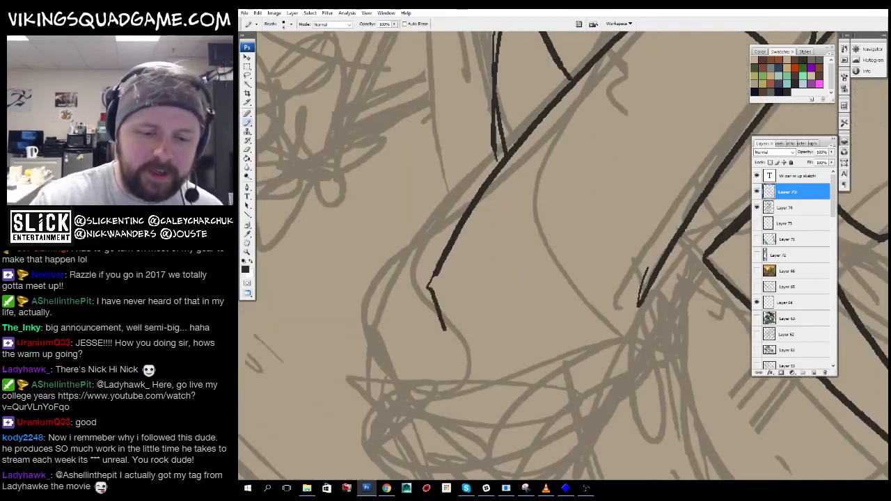
left_click_drag(431, 324, 456, 359)
- Thicken the knee's front contour with rough strokes and ink a short curve inside the kneecap
left_click(594, 328, "alt")
left_click(594, 328, "alt")
mouse_move(609, 355)
left_mouse_down()
mouse_move(548, 334)
mouse_move(474, 257)
left_mouse_up()
left_click(575, 292, "alt")
left_click_drag(581, 293, 568, 394)
left_click(567, 311, "alt")
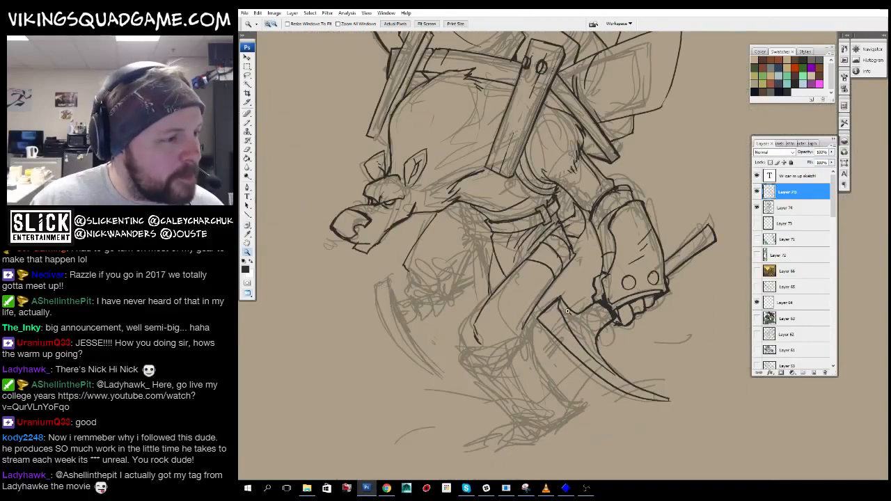
left_click_drag(567, 311, 570, 288)
left_click(535, 273)
left_click(535, 286)
left_click(531, 369)
mouse_move(447, 468)
left_mouse_down()
mouse_move(430, 369)
mouse_move(456, 345)
left_mouse_up()
left_click_drag(407, 237, 419, 305)
left_click_drag(481, 307, 467, 298)
left_click_drag(431, 274, 469, 313)
left_click_drag(562, 290, 617, 234)
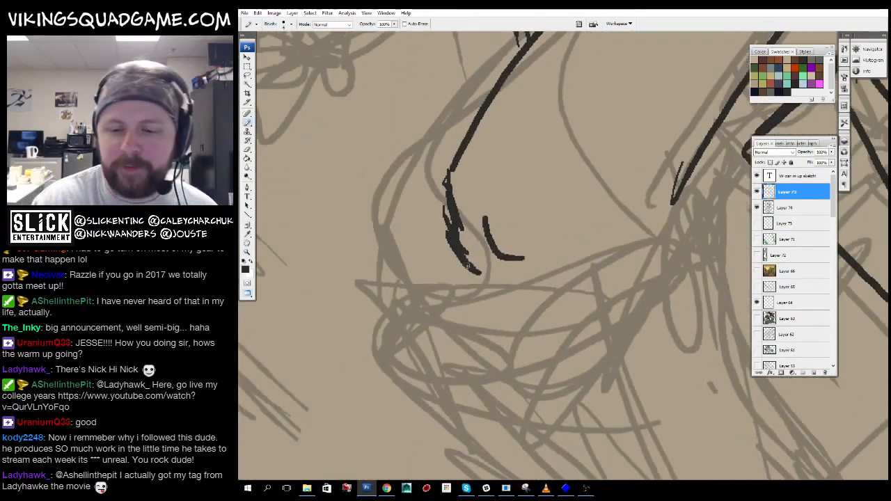
- Ink the knee's curved lower edge and the band beneath it, darkening the crease behind the knee
left_click_drag(466, 266, 675, 194)
mouse_move(466, 286)
left_mouse_down()
mouse_move(522, 299)
mouse_move(418, 312)
left_mouse_up()
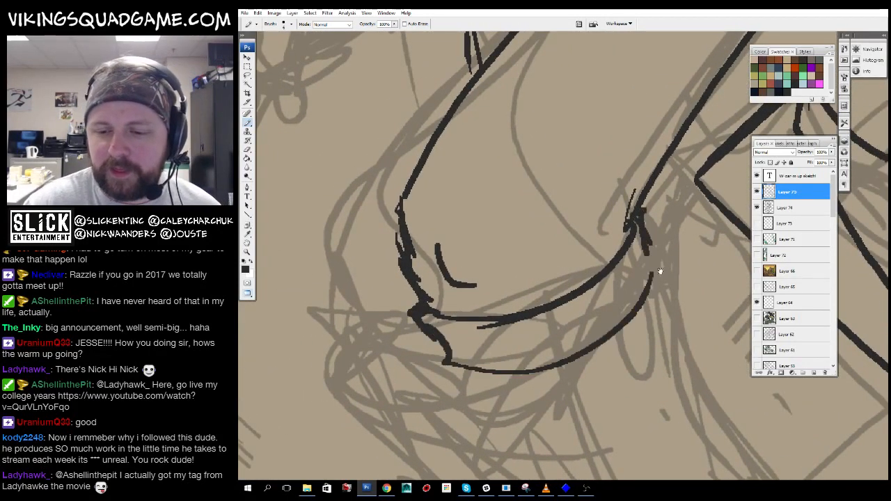
left_click_drag(660, 271, 653, 290)
mouse_move(601, 247)
left_mouse_down()
mouse_move(573, 302)
mouse_move(574, 418)
left_mouse_up()
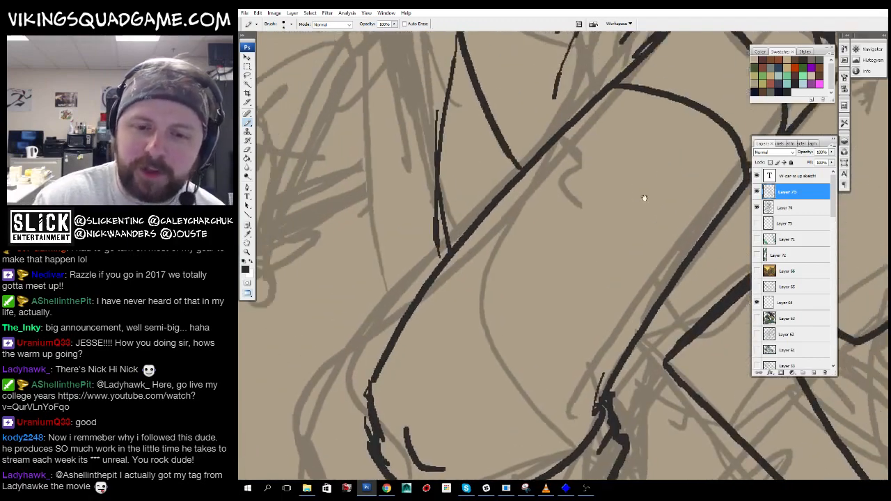
- Ink the far arm's elbow turn and rear contour, and add curved folds under the chest beside the belt
left_click_drag(643, 197, 657, 202)
mouse_move(376, 233)
left_mouse_down()
mouse_move(537, 371)
mouse_move(649, 436)
left_mouse_up()
left_click_drag(461, 447, 551, 229)
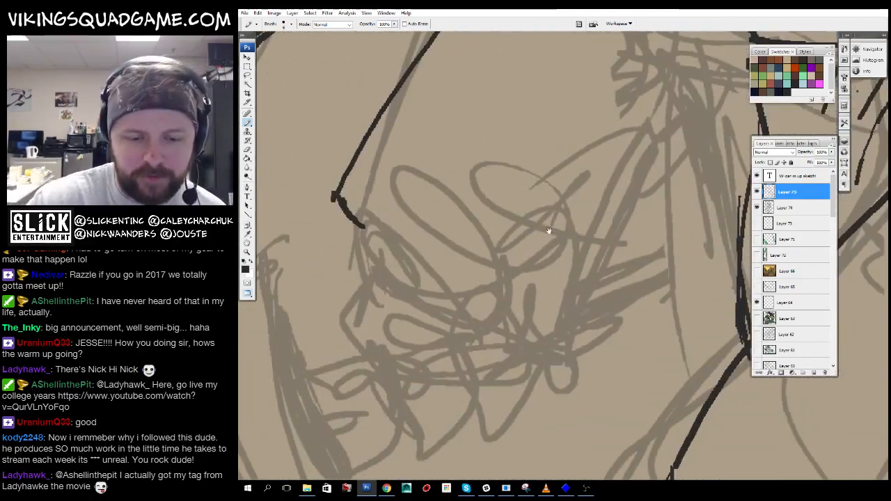
mouse_move(351, 209)
left_mouse_down()
mouse_move(402, 275)
mouse_move(548, 284)
left_mouse_up()
left_click_drag(549, 279, 506, 388)
left_click_drag(677, 211, 629, 258)
mouse_move(633, 225)
left_mouse_down()
mouse_move(584, 308)
mouse_move(564, 376)
left_mouse_up()
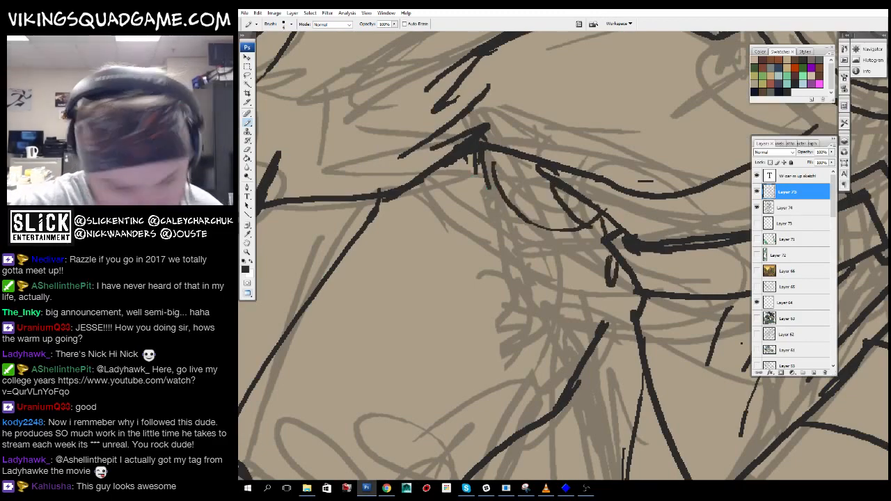
- Ink short fur strokes down the back hump behind the head, below the ragged tuft under the crossbar
key("z")
left_click(605, 318, "alt")
left_click(605, 318, "alt")
left_click(605, 318, "alt")
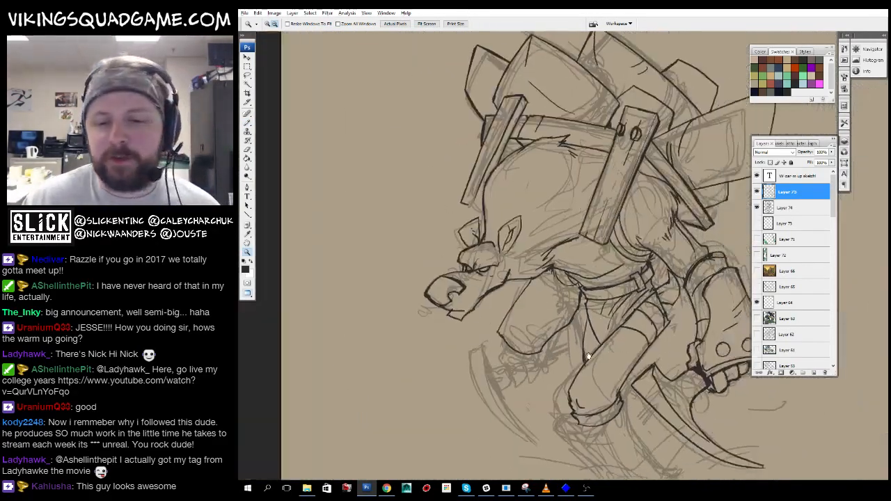
left_click_drag(605, 318, 585, 336)
left_click_drag(398, 160, 620, 313)
key("b")
mouse_move(537, 301)
left_mouse_down()
mouse_move(554, 293)
mouse_move(527, 318)
left_mouse_up()
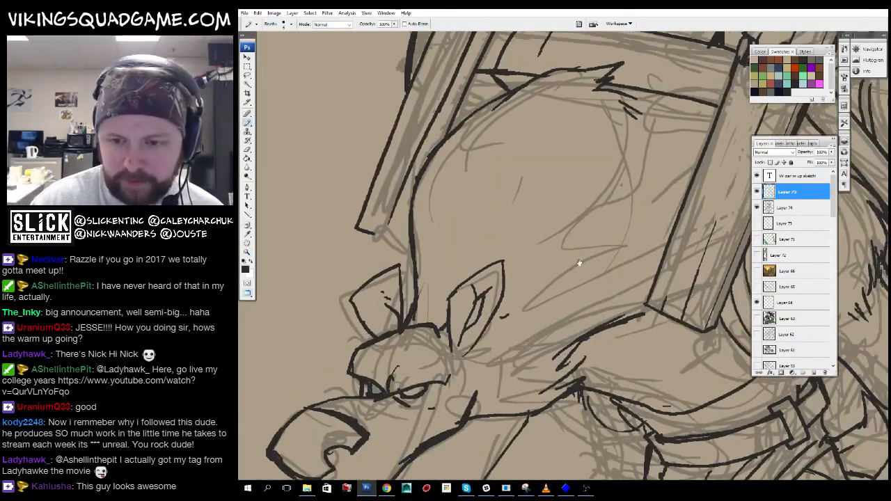
- Extend the chest contour beneath the lower end of the shoulder plank and add short hatch marks beside it
key("z")
left_click(630, 332, "alt")
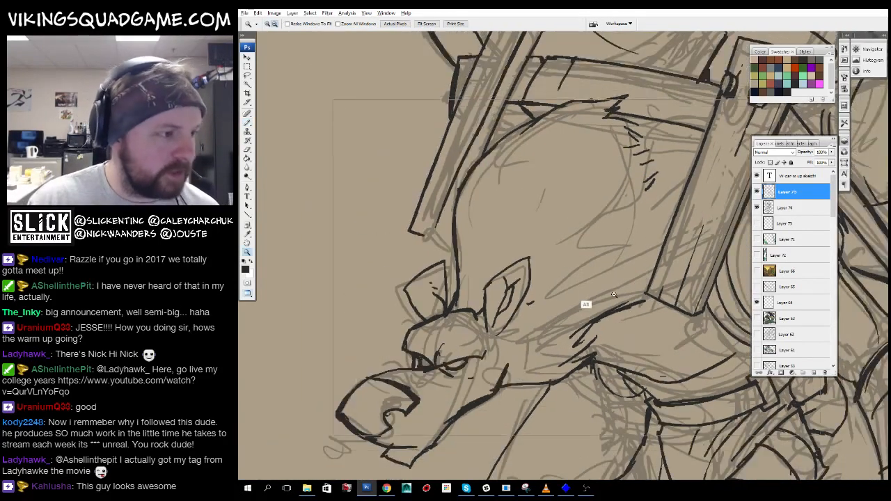
left_click(582, 298, "alt")
left_click(582, 298, "alt")
left_click_drag(655, 330, 575, 278)
left_click(575, 278)
left_click(576, 278)
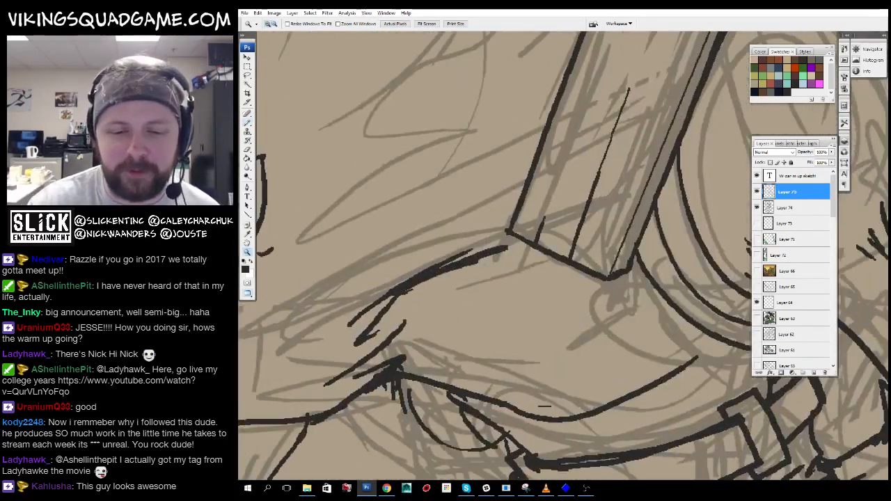
mouse_move(451, 274)
left_mouse_down()
mouse_move(571, 251)
mouse_move(559, 280)
left_mouse_up()
mouse_move(542, 264)
left_mouse_down()
mouse_move(602, 278)
mouse_move(653, 271)
left_mouse_up()
- Ink cross segments along the curved band around the near shoulder and close off its lower end
left_click_drag(633, 285, 655, 283)
left_click_drag(648, 291, 667, 290)
mouse_move(676, 334)
left_mouse_down()
mouse_move(413, 410)
mouse_move(427, 422)
mouse_move(429, 401)
left_mouse_up()
left_click_drag(652, 278, 664, 272)
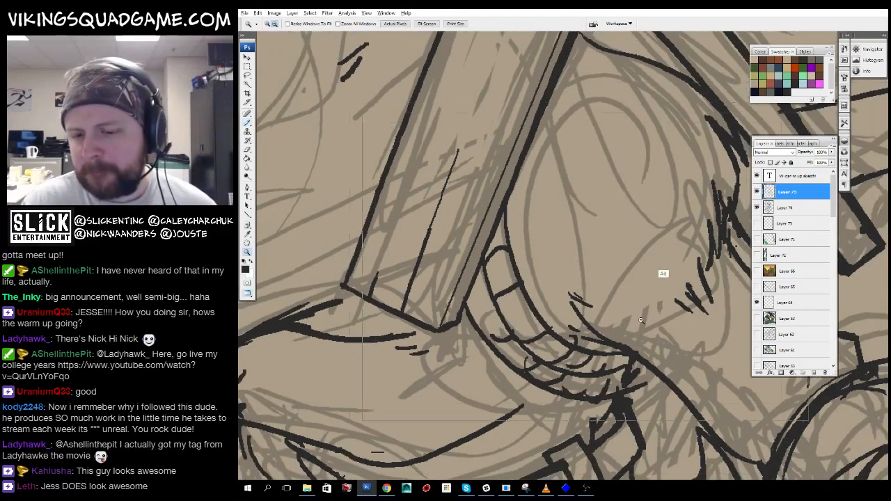
left_click(664, 272, "alt")
left_click(602, 222, "alt")
left_click(602, 222)
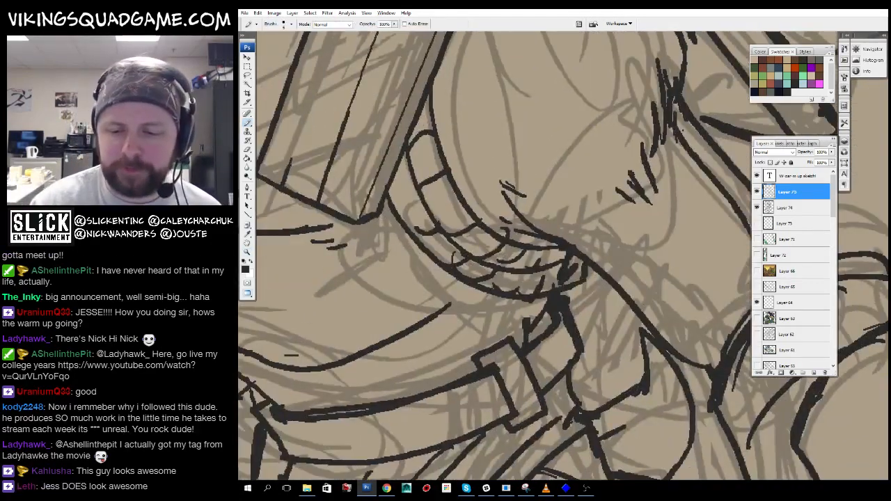
- Ink the first short stroke of the far hand, angling down from the front corner of the forearm's lower edge
left_click(599, 321, "alt")
left_click(603, 330, "alt")
left_click(603, 330, "alt")
left_click(605, 339)
mouse_move(610, 348)
left_mouse_down()
mouse_move(556, 183)
mouse_move(578, 185)
left_mouse_up()
left_click(506, 240)
mouse_move(514, 199)
left_mouse_down()
mouse_move(660, 304)
mouse_move(782, 147)
left_mouse_up()
left_click_drag(440, 258, 433, 268)
left_click_drag(443, 228, 421, 291)
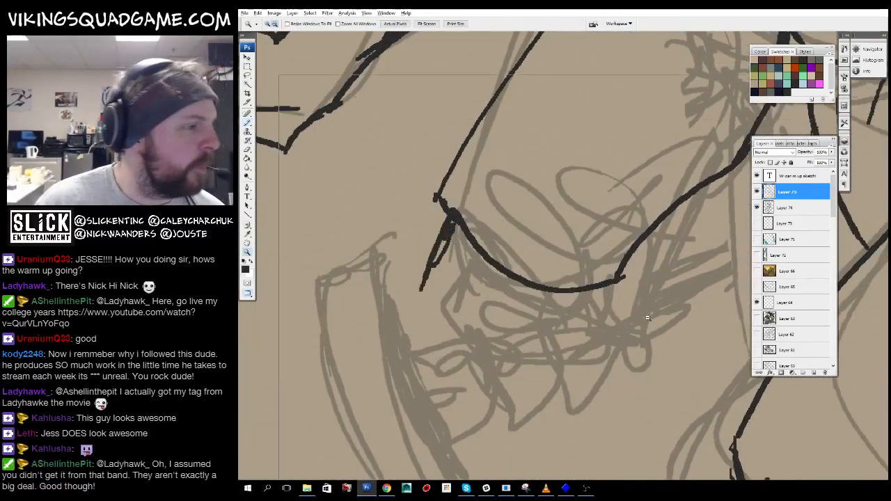
- Examine the far arm and its hand stroke against the whole figure
left_click(617, 287, "alt")
left_click(617, 287, "alt")
left_click(617, 287, "alt")
left_click(617, 286, "alt")
mouse_move(617, 287)
left_mouse_down()
mouse_move(522, 292)
mouse_move(526, 312)
left_mouse_up()
left_click(591, 279, "alt")
mouse_move(575, 291)
left_mouse_down()
mouse_move(529, 303)
mouse_move(508, 288)
left_mouse_up()
left_click(524, 268)
left_click(524, 268)
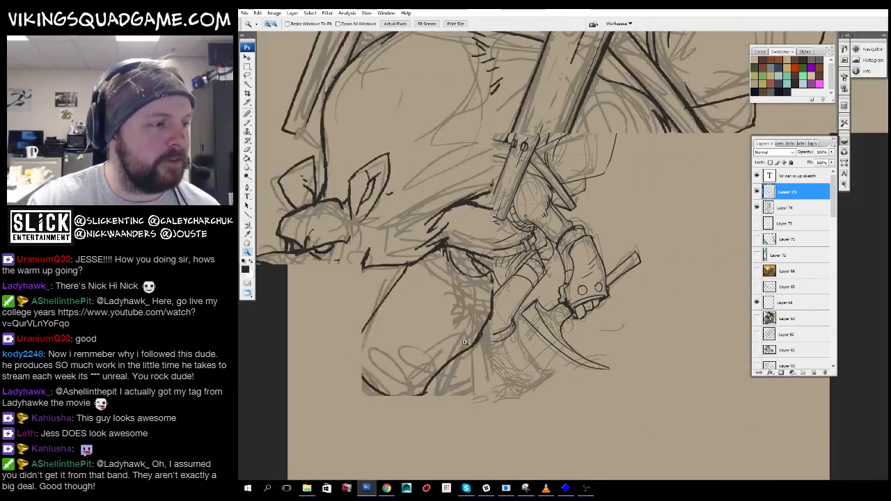
left_click(523, 268)
left_click(589, 278, "alt")
left_click_drag(590, 298, 585, 204)
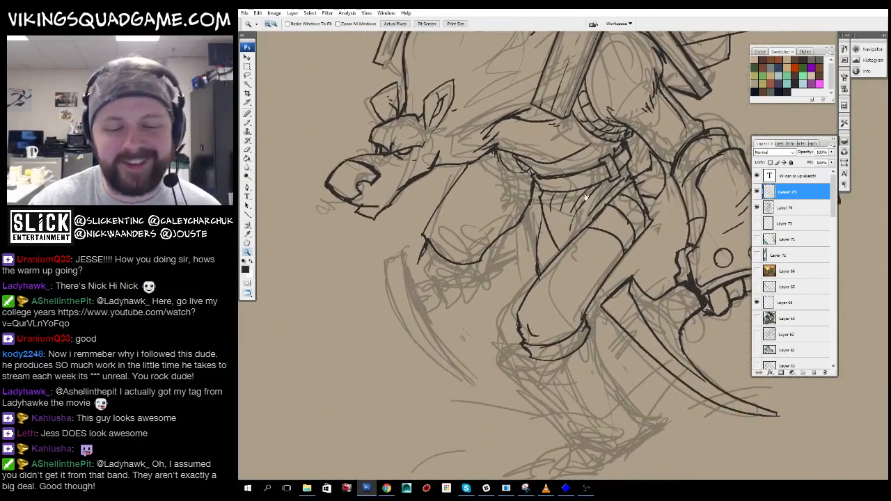
- Thicken the far hand's front edge and ink the back of the hand down to the first knuckle
left_click(511, 258)
left_click(510, 258)
left_click(505, 275)
left_click_drag(475, 228, 433, 307)
left_click_drag(462, 262, 456, 205)
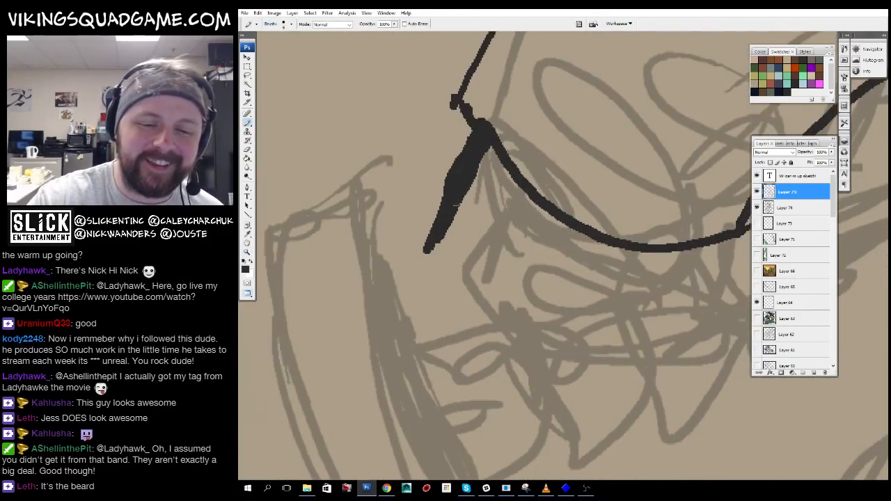
left_click_drag(432, 273, 529, 355)
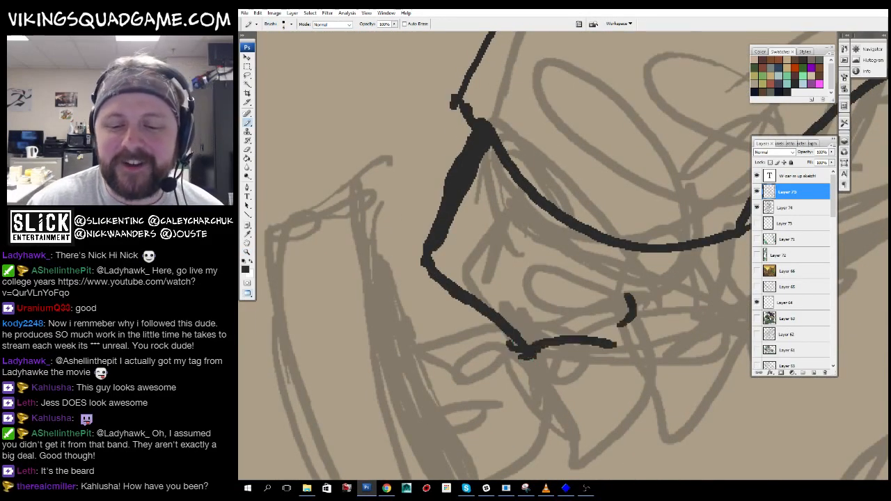
- Ink the far hand's blocky curled fingers, the thumb crease and the dark gaps between the knuckles
left_click_drag(583, 277, 649, 232)
left_click_drag(632, 299, 596, 304)
left_click_drag(648, 316, 658, 313)
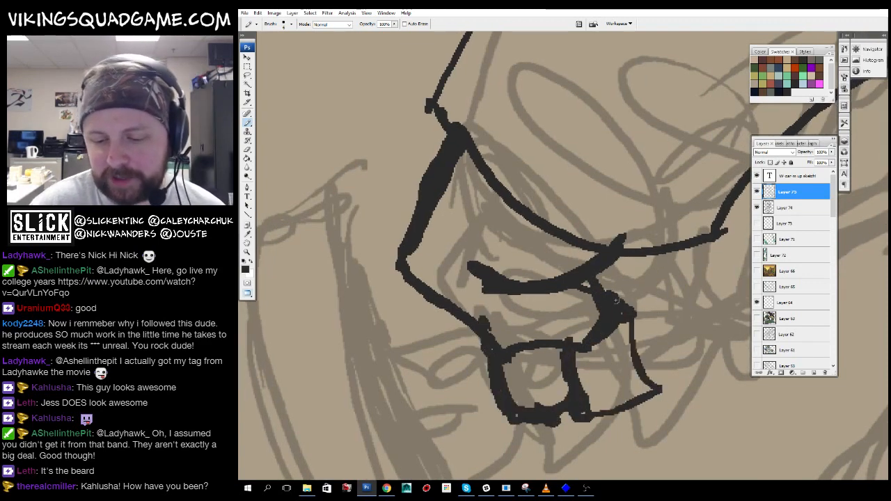
left_click_drag(654, 394, 593, 412)
left_click_drag(623, 346, 533, 350)
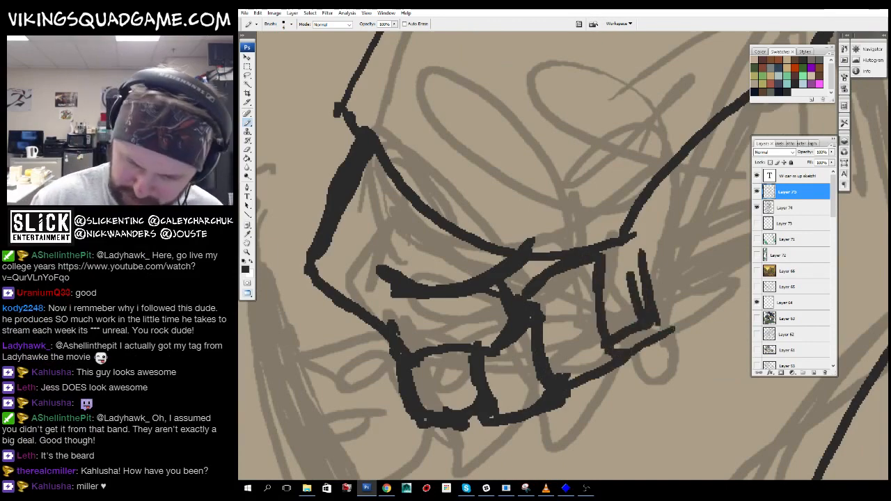
- Ink a raised tab on the far forearm's front edge and a round stud beside it
key("z")
left_click(607, 314, "alt")
left_click(578, 324, "alt")
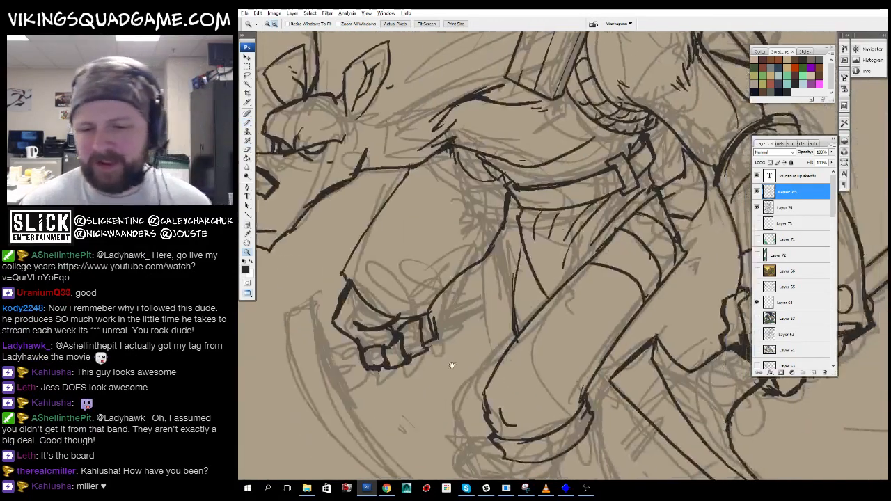
left_click(452, 366, "alt")
left_click(456, 375, "alt")
left_click(474, 430)
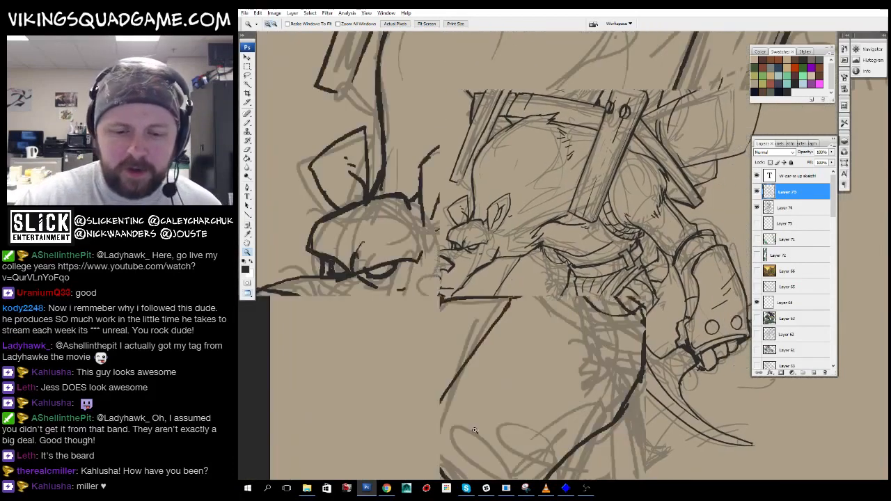
left_click(474, 430)
left_click(536, 294)
key("b")
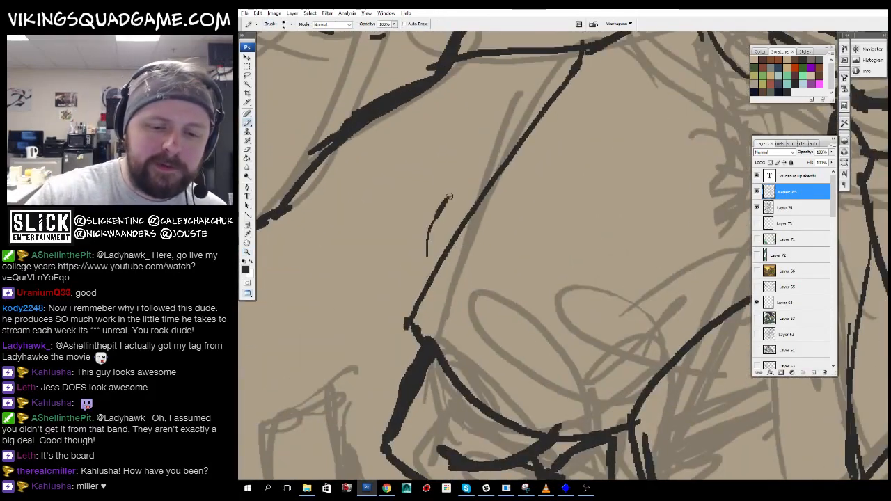
mouse_move(482, 292)
left_mouse_down()
mouse_move(508, 278)
mouse_move(480, 327)
mouse_move(508, 279)
left_mouse_up()
left_click_drag(643, 203, 581, 237)
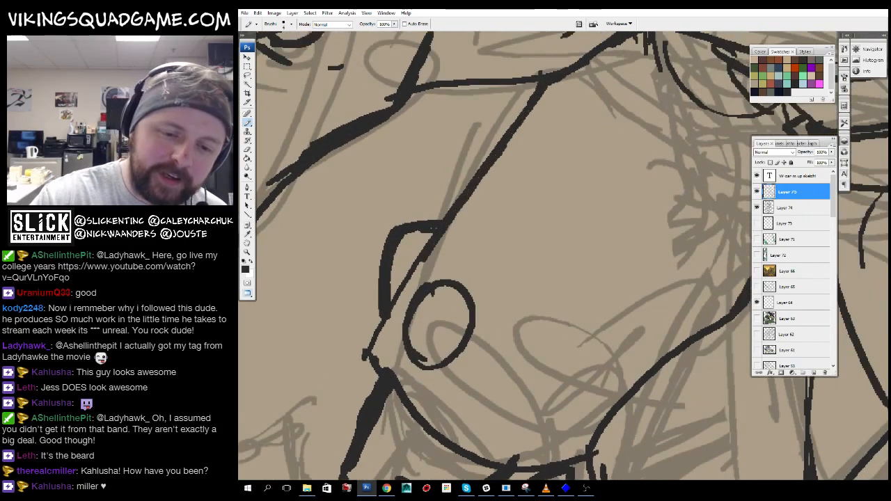
- Darken the front corner of the far forearm's lower edge and thicken the arm's rear contour
left_click_drag(392, 359, 422, 202)
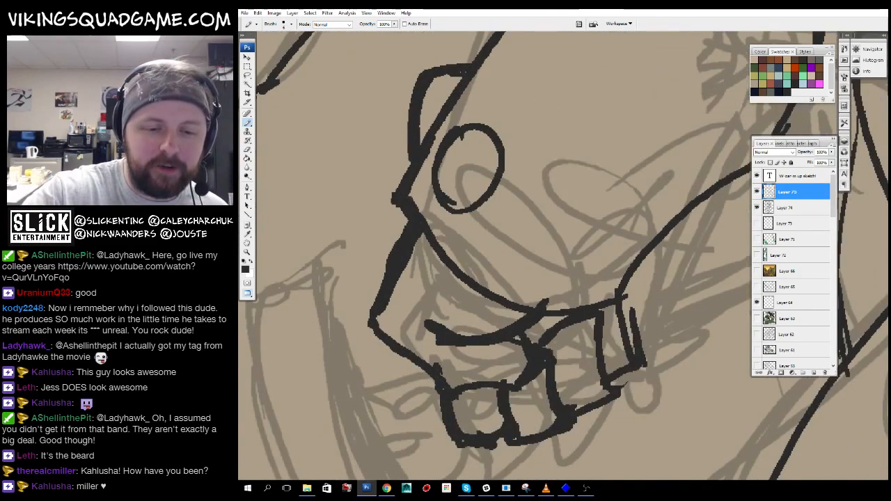
left_click_drag(525, 267, 535, 316)
left_click_drag(598, 222, 460, 270)
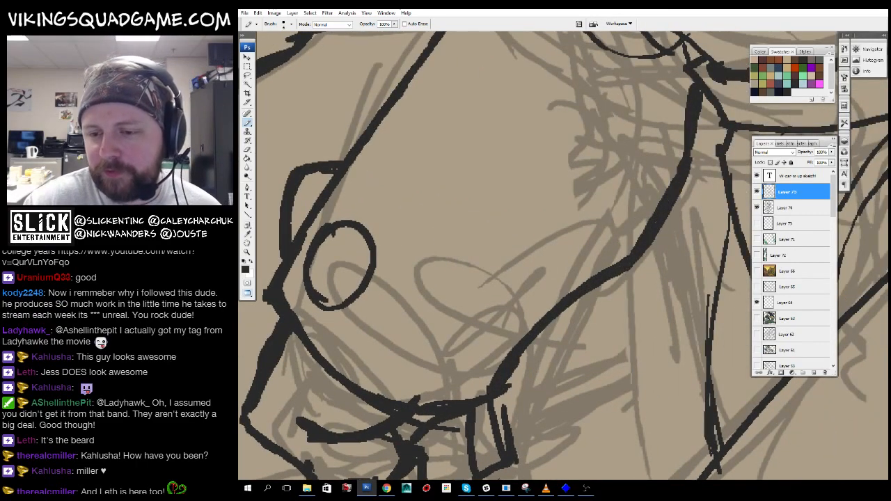
- Fit the page on screen and examine the whole figure, the far arm and the legs up close
key("z")
left_click_drag(623, 283, 634, 292)
right_click(631, 199)
left_click(658, 205)
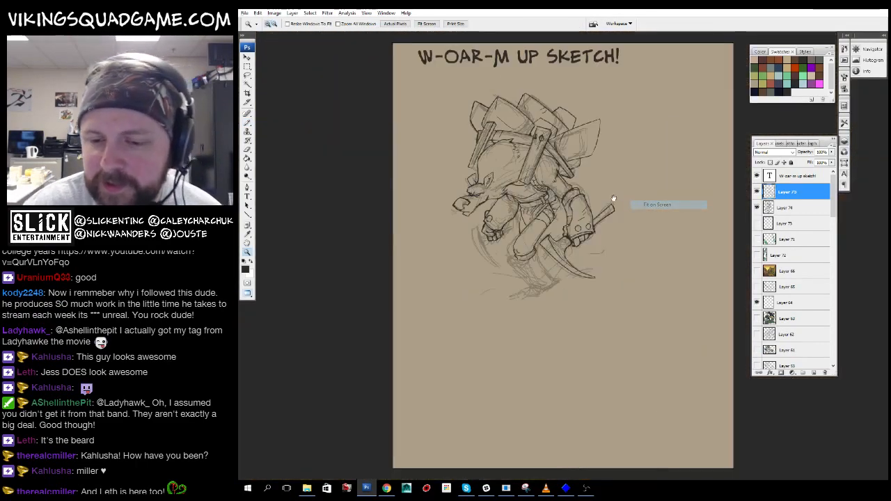
left_click_drag(595, 241, 612, 260)
left_click_drag(480, 202, 599, 278)
left_click_drag(498, 379, 599, 248)
scroll(599, 248, "down", 5)
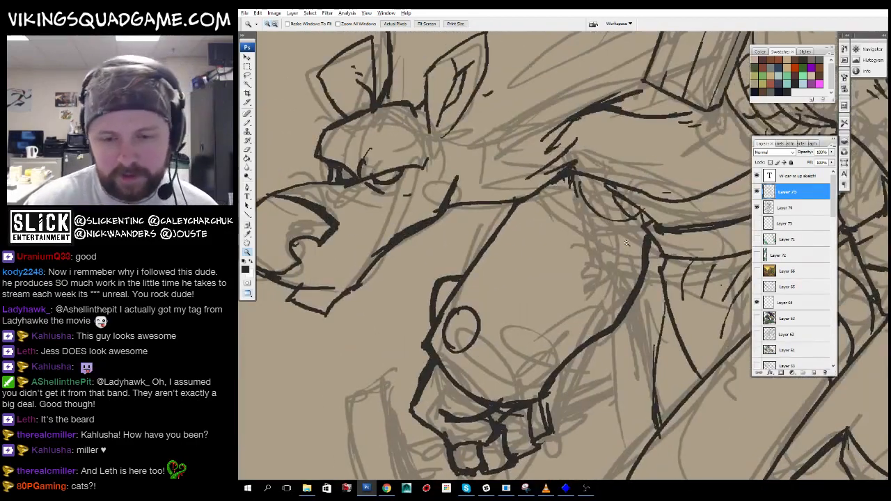
left_click_drag(669, 376, 600, 362)
left_click_drag(488, 202, 643, 348)
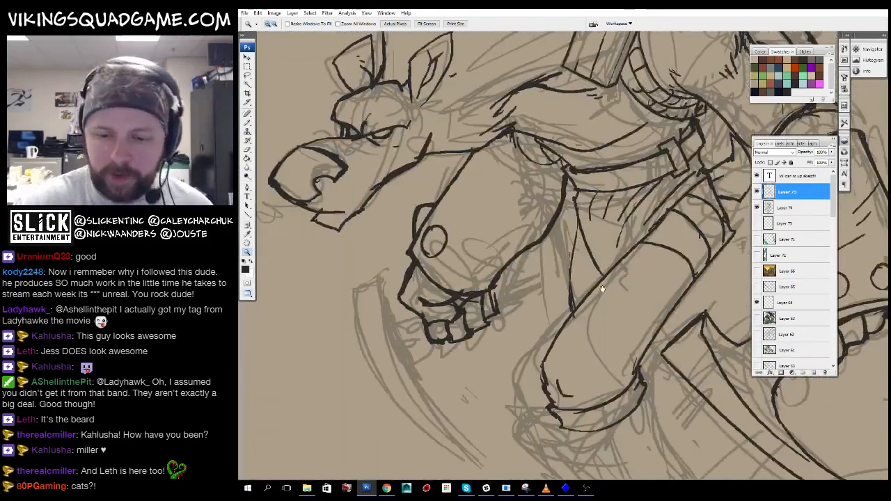
left_click_drag(599, 306, 601, 272)
key("b")
left_click_drag(580, 201, 556, 286)
key("z")
left_click(596, 284, "alt")
left_click(596, 284, "alt")
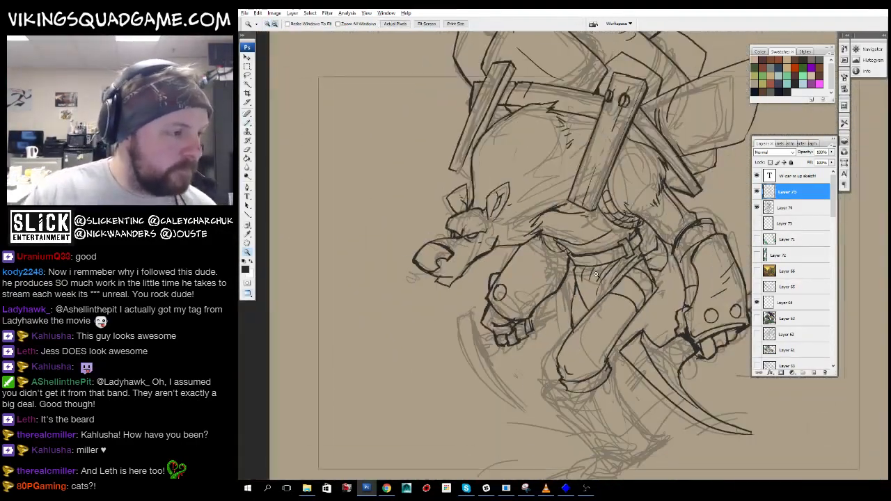
left_click(595, 284, "alt")
left_click(599, 289, "alt")
left_click_drag(612, 324, 534, 304)
- Ink the shin's front and rear contours from the knee band down to the ankle and close the lower edge
left_click(557, 251, "alt")
left_click(536, 289)
left_click(541, 278)
left_click(554, 275)
left_click(580, 272)
left_click(589, 251)
key("b")
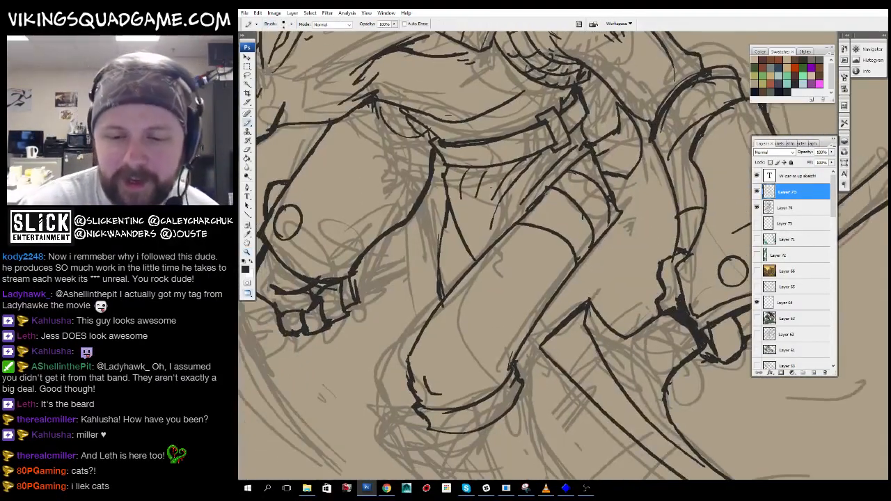
left_click_drag(589, 242, 648, 214)
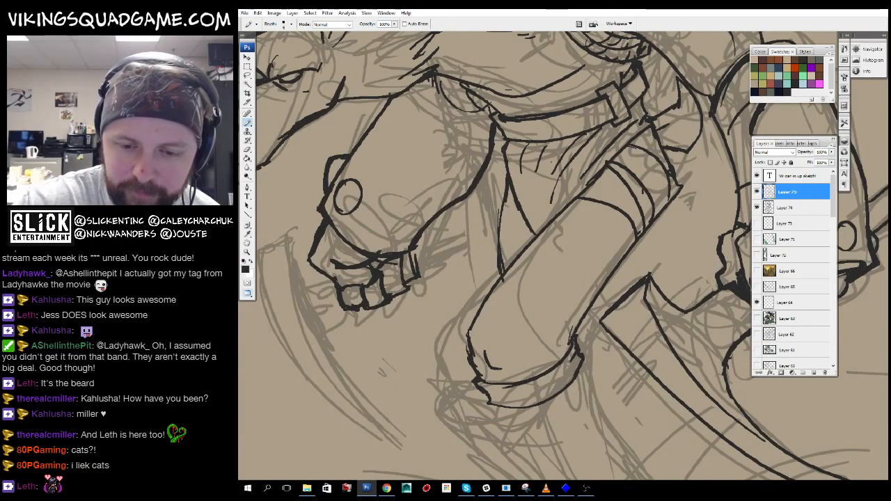
mouse_move(587, 314)
left_mouse_down()
mouse_move(553, 207)
mouse_move(578, 149)
left_mouse_up()
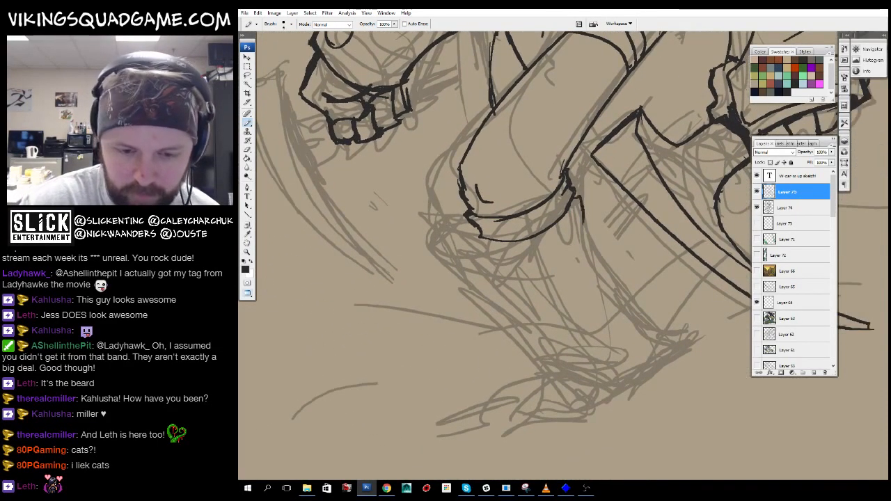
left_click_drag(624, 359, 631, 348)
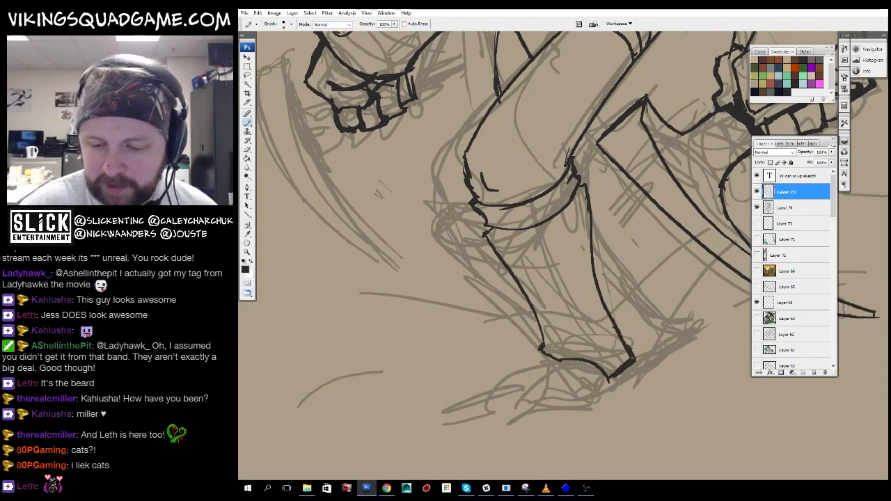
- Ink a second line along the ankle cuff and double the lower edge of the band beneath the knee
left_click_drag(626, 320, 631, 327)
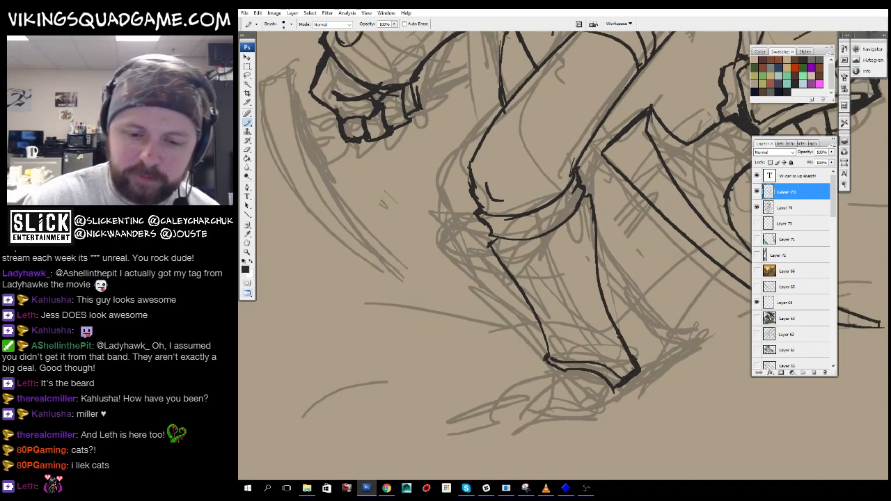
left_click_drag(578, 189, 579, 258)
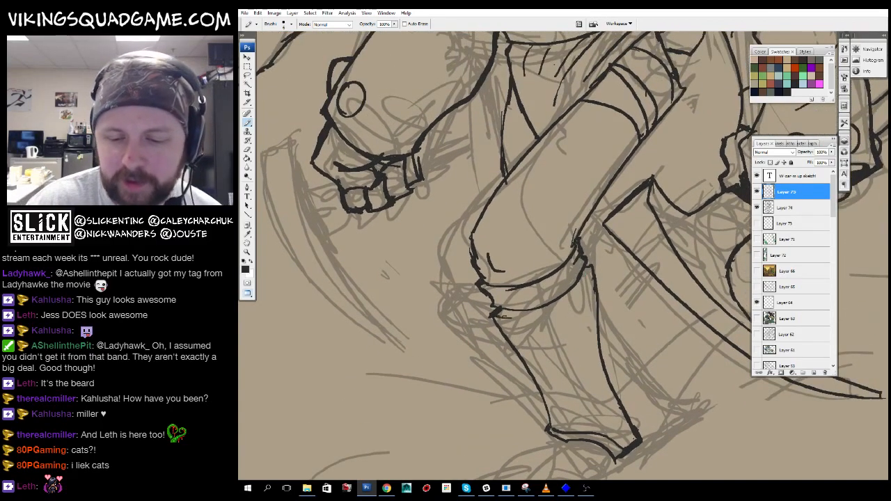
left_click_drag(596, 295, 582, 224)
- Ink the clawed foot below the ankle cuff, add a round stud above it and thicken the shin's rear contour
left_click_drag(616, 357, 649, 282)
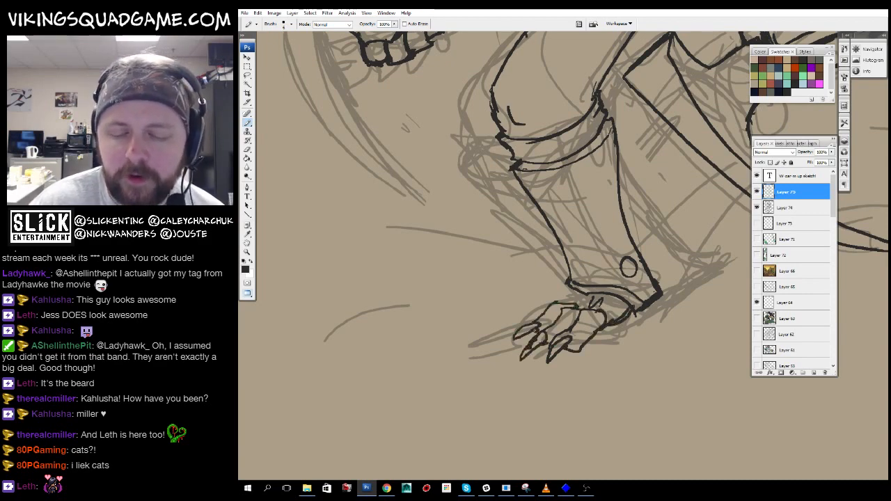
mouse_move(572, 299)
left_mouse_down()
mouse_move(630, 334)
mouse_move(615, 305)
left_mouse_up()
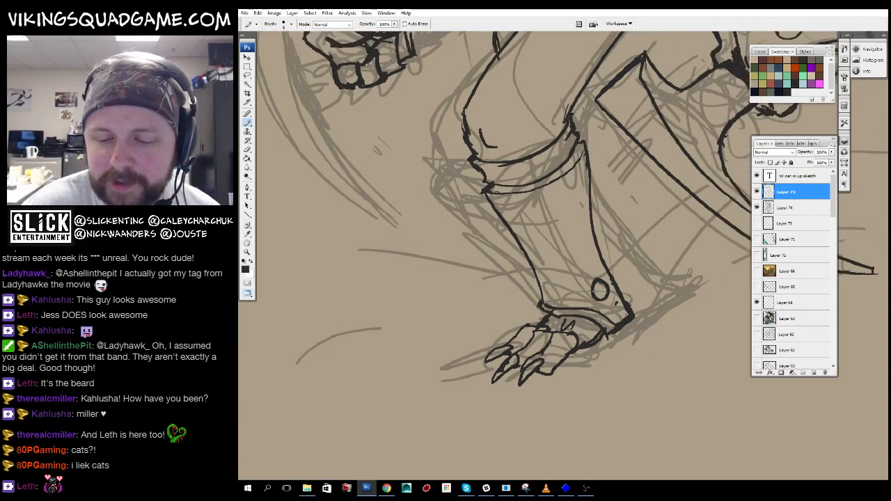
mouse_move(597, 231)
left_mouse_down()
mouse_move(599, 313)
mouse_move(582, 355)
left_mouse_up()
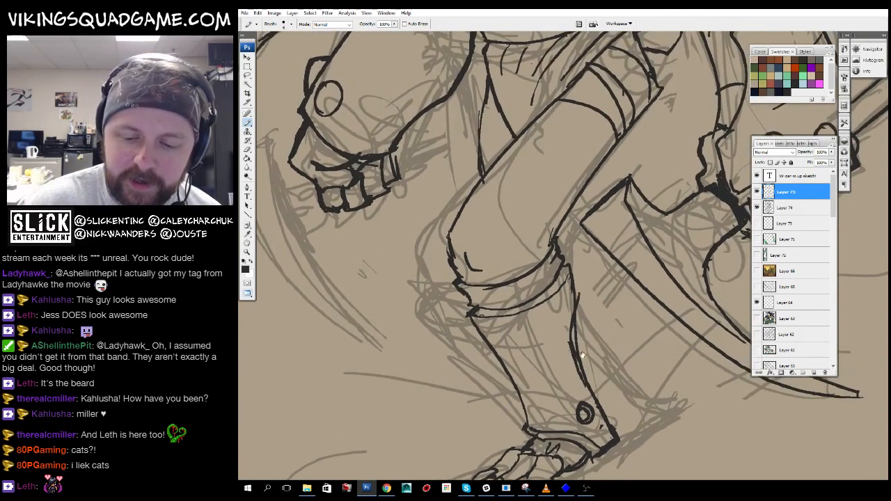
- Lasso the far hand's inked fingers and palm, delete them and clear the selection
key("z")
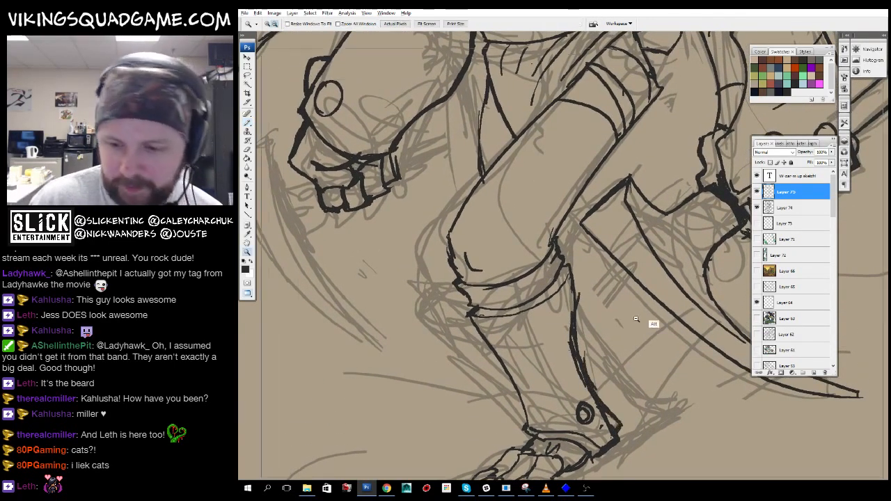
left_click(676, 241, "alt")
left_click(675, 241, "alt")
left_click(676, 237, "alt")
left_click_drag(675, 236, 614, 332)
left_click_drag(459, 265, 595, 396)
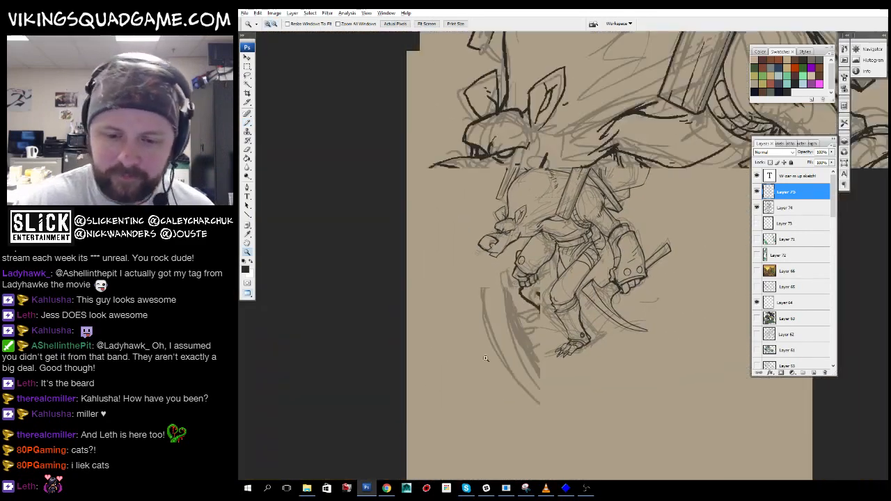
key("l")
left_click_drag(602, 293, 572, 337)
key("Delete")
key("ctrl+d")
- Examine the far arm against the pose of the whole figure before redrawing it
mouse_move(592, 279)
left_mouse_down()
mouse_move(571, 314)
mouse_move(530, 298)
left_mouse_up()
left_click(544, 241, "alt")
key("b")
key("x")
key("ctrl+z")
key("z")
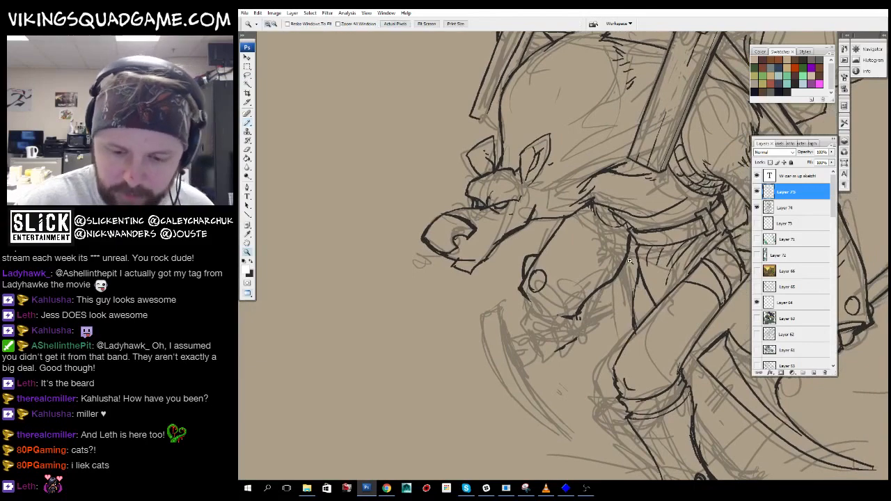
left_click_drag(621, 327, 604, 314)
left_click(616, 325, "alt")
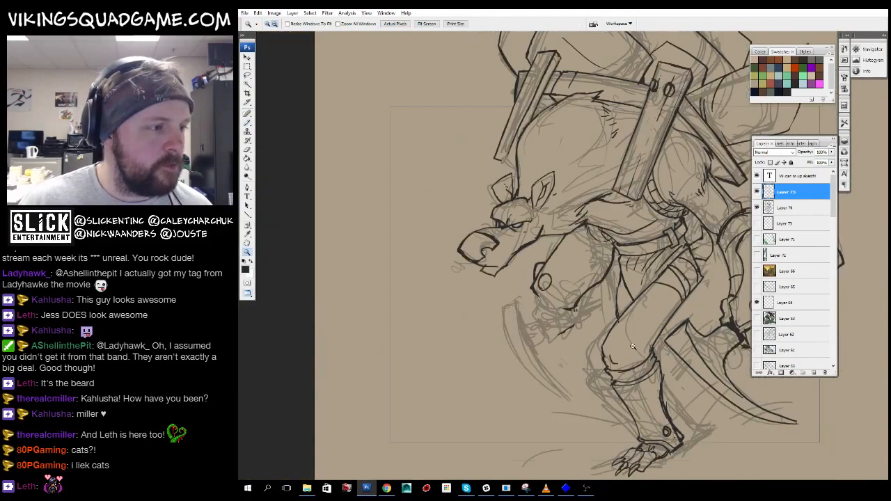
left_click(606, 299, "alt")
left_click(572, 231, "alt")
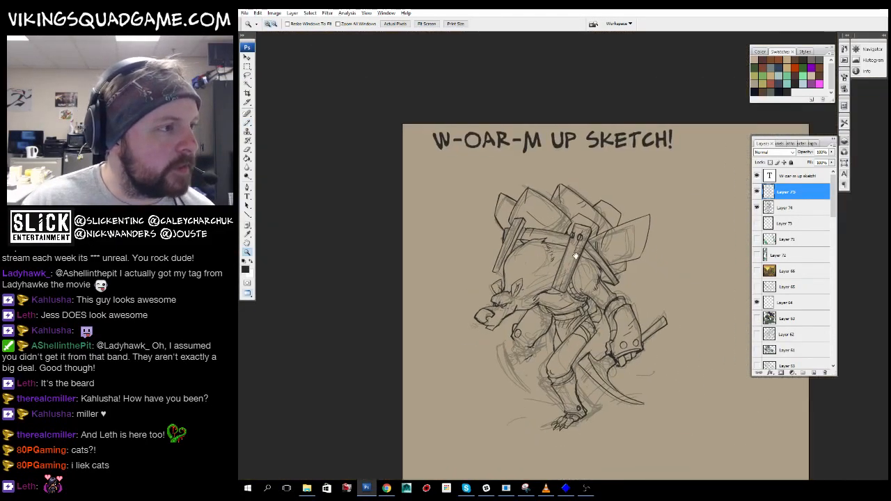
left_click(536, 329, "alt")
left_click_drag(509, 319, 559, 159)
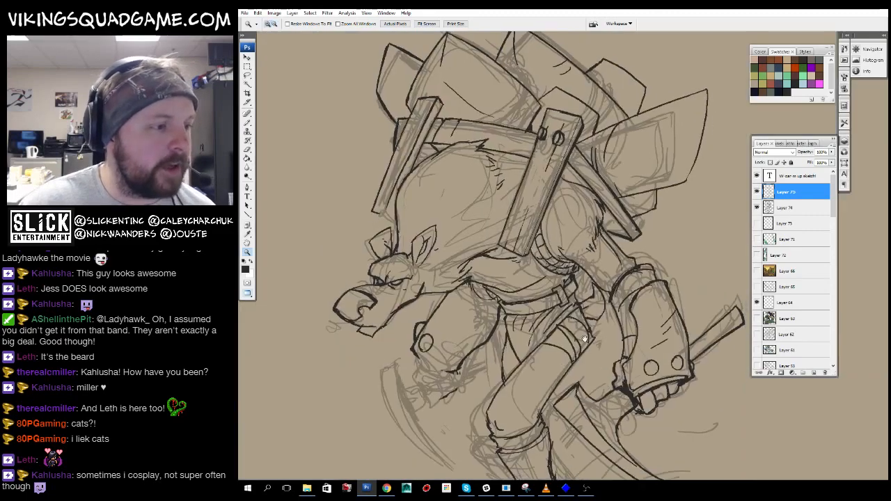
mouse_move(502, 380)
left_mouse_down()
mouse_move(519, 335)
mouse_move(531, 339)
mouse_move(537, 299)
left_mouse_up()
- Ink a heavy lower edge on the far forearm's cuff, joining its front corner to the rear contour
left_click(557, 239)
left_click(426, 387)
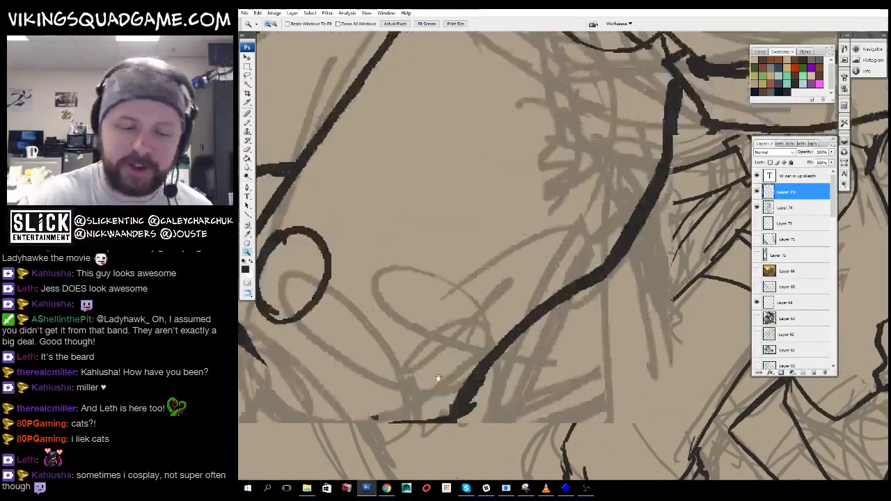
key("b")
mouse_move(382, 207)
left_mouse_down()
mouse_move(406, 226)
mouse_move(578, 287)
left_mouse_up()
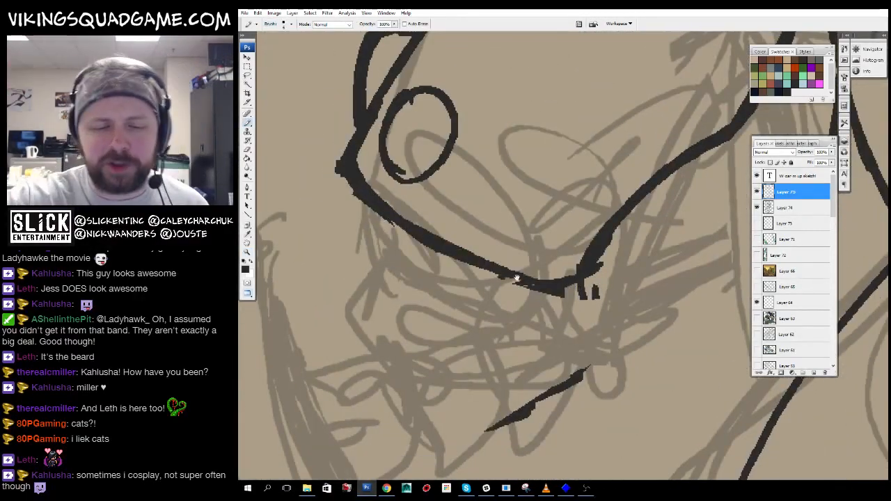
left_click_drag(517, 278, 534, 292)
left_click_drag(409, 238, 599, 316)
left_click_drag(620, 323, 617, 292)
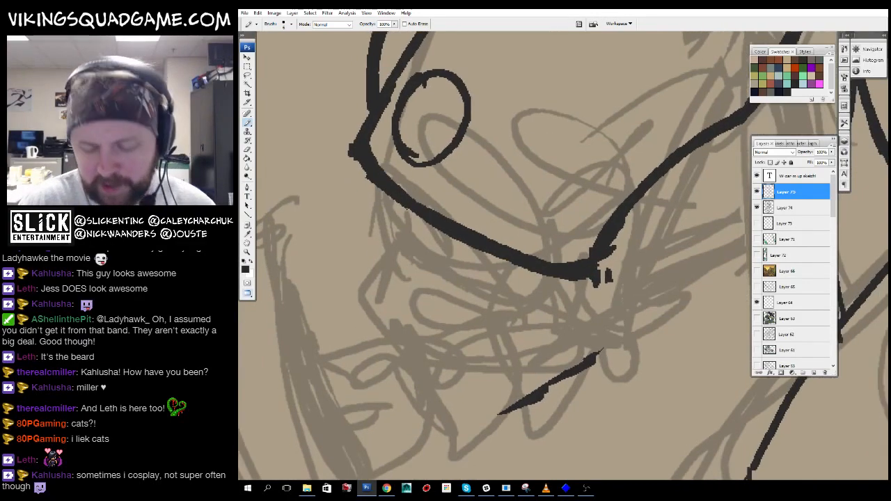
key("ctrl+z")
- Ink muscle and crease lines inside the far forearm and a bold curve where the arm meets the chest
mouse_move(543, 234)
left_mouse_down()
mouse_move(553, 247)
mouse_move(629, 275)
mouse_move(489, 418)
mouse_move(511, 408)
left_mouse_up()
left_click(628, 275, "alt")
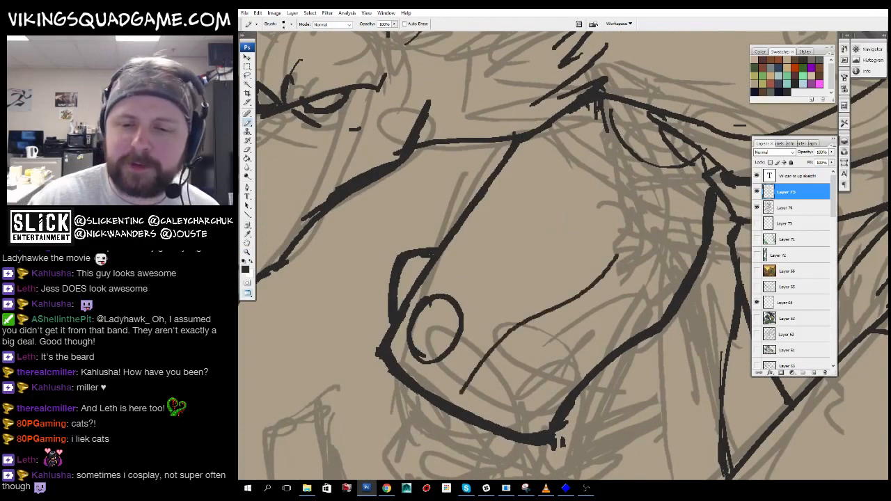
left_click_drag(630, 217, 593, 230)
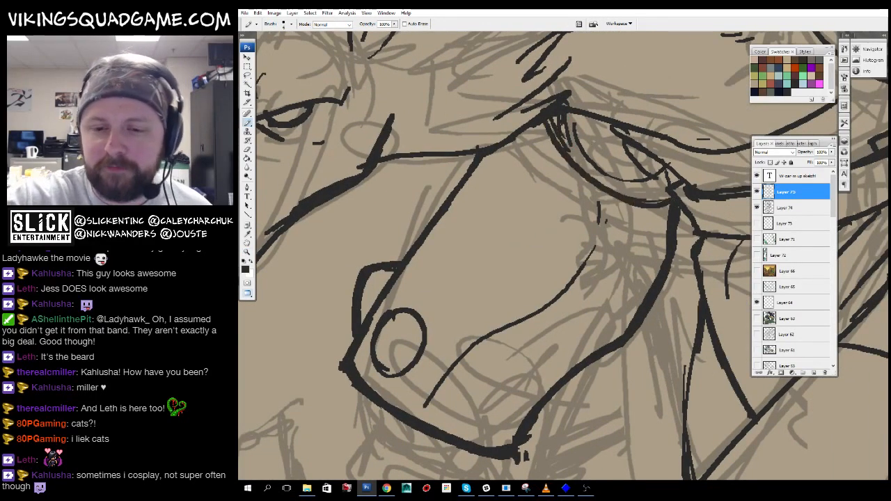
left_click_drag(665, 243, 641, 183)
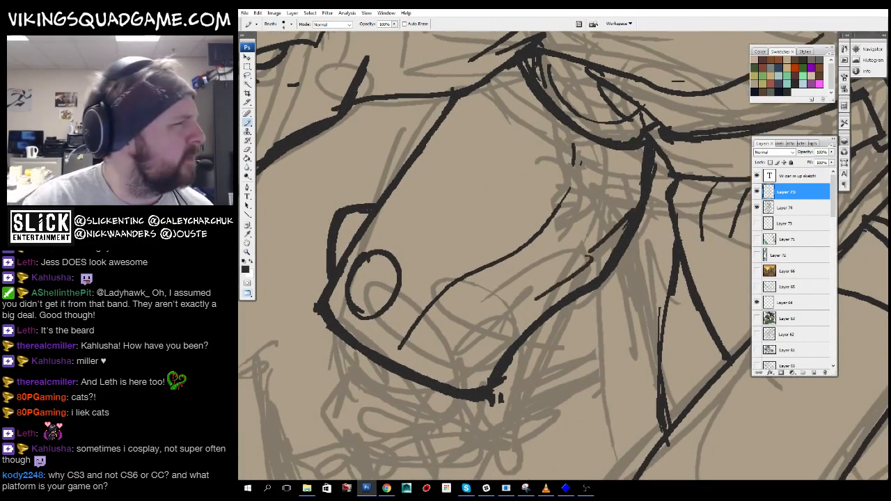
- Examine the whole figure and the crates on its back for areas that still need ink
left_click(588, 258, "alt")
left_click(588, 259, "alt")
left_click(589, 260, "alt")
left_click(590, 261, "alt")
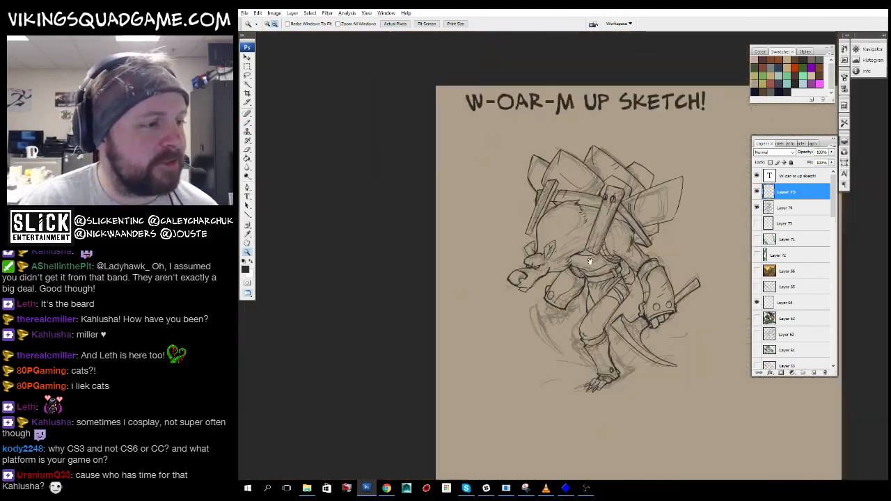
left_click_drag(589, 261, 532, 338)
left_click(543, 305, "alt")
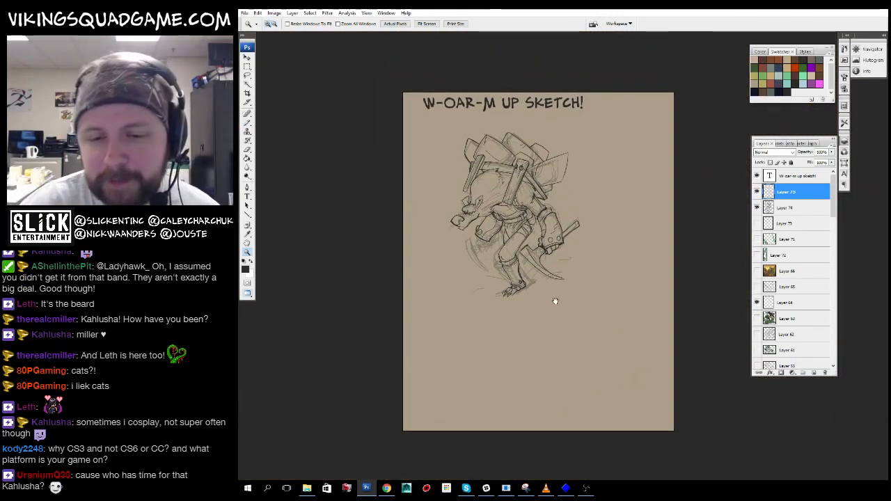
left_click_drag(609, 144, 490, 306)
mouse_move(449, 331)
left_mouse_down()
mouse_move(524, 433)
mouse_move(527, 499)
left_mouse_up()
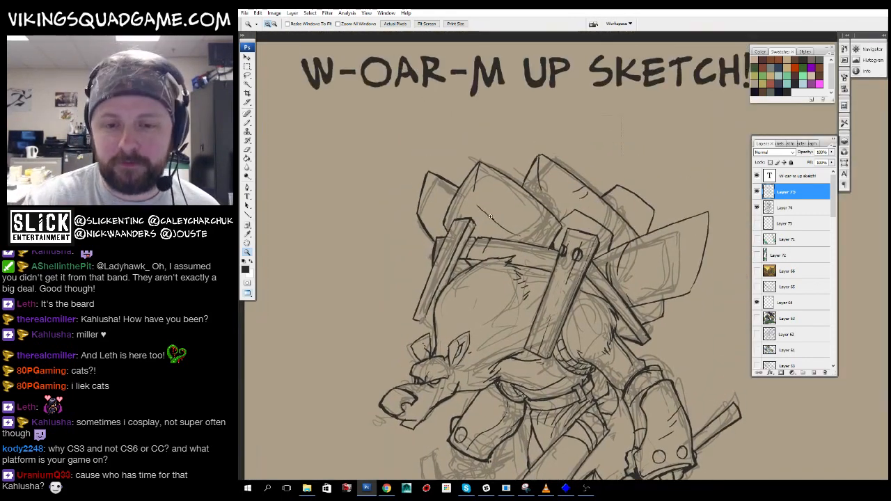
left_click_drag(599, 109, 486, 230)
key("e")
key("z")
left_click(622, 265, "alt")
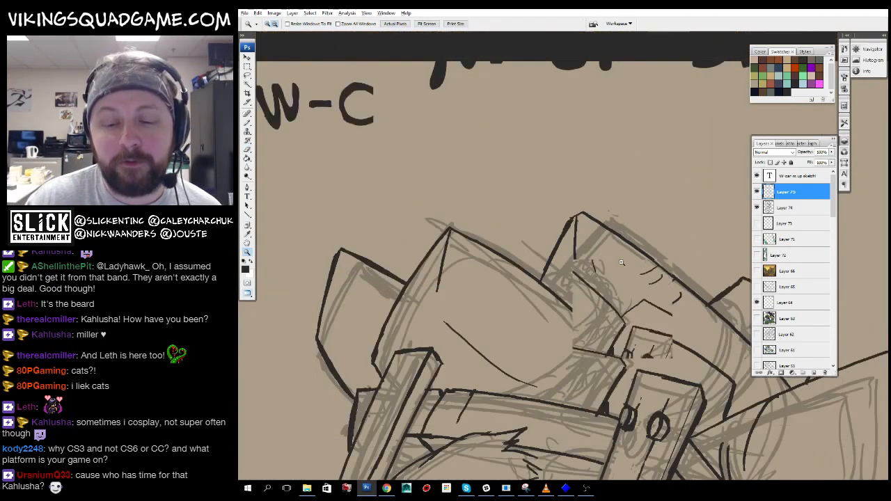
left_click(622, 264, "alt")
left_click(621, 262, "alt")
left_click(621, 263, "alt")
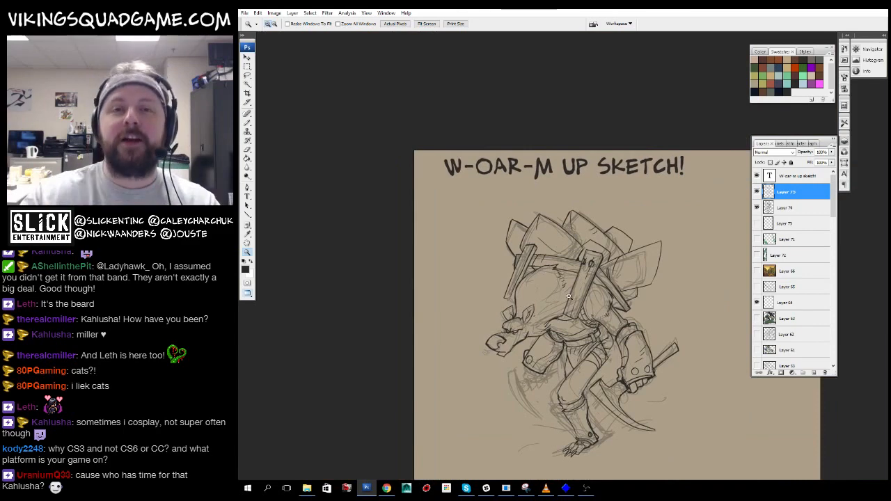
- Inspect the far plank, the head and the far forearm up close for unfinished line work
left_click_drag(571, 329, 559, 308)
left_click(556, 285)
left_click(556, 279)
key("b")
mouse_move(497, 310)
left_mouse_down()
mouse_move(557, 304)
mouse_move(589, 367)
left_mouse_up()
left_click_drag(497, 216, 548, 237)
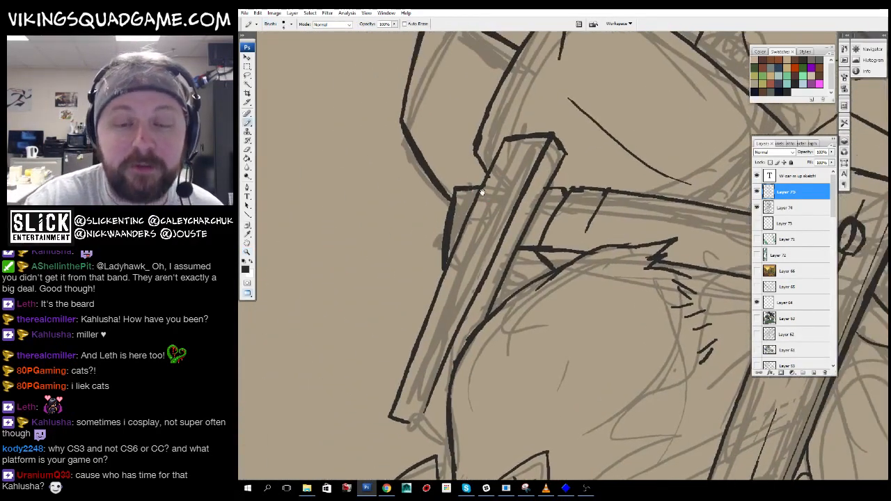
key("z")
left_click(616, 274, "alt")
left_click(612, 304, "alt")
left_click(613, 304, "alt")
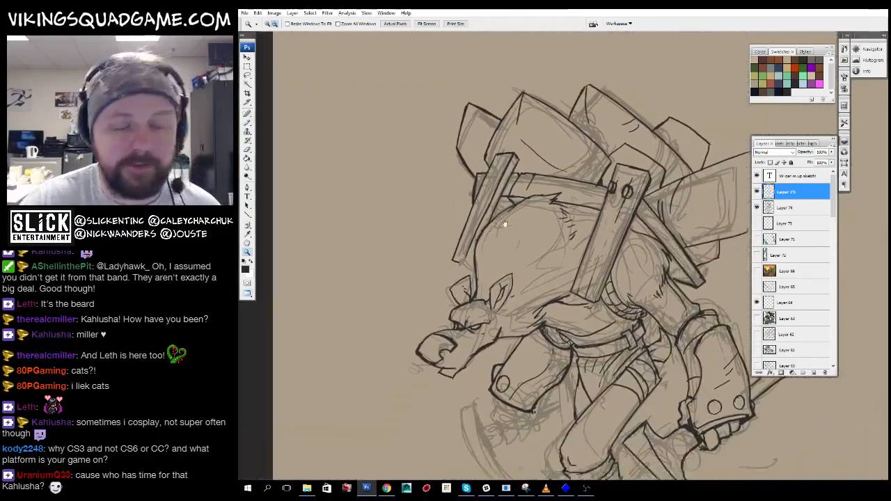
left_click(505, 224, "alt")
left_click(513, 332)
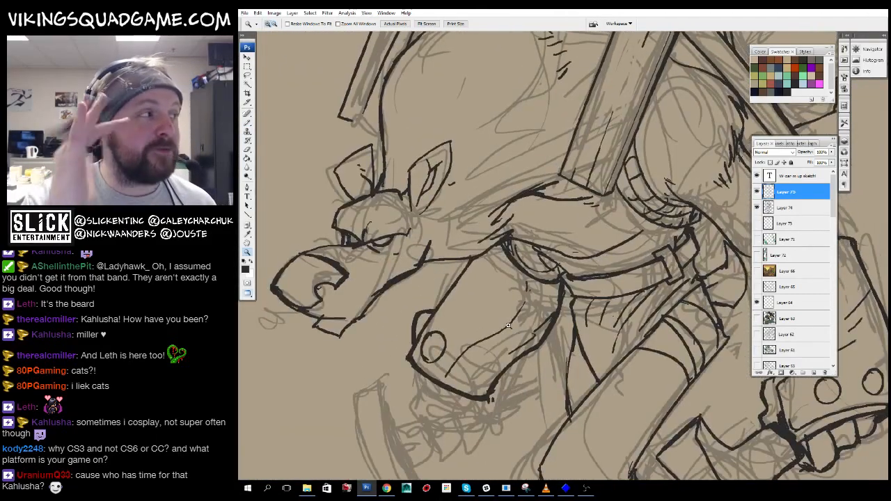
left_click(508, 326, "alt")
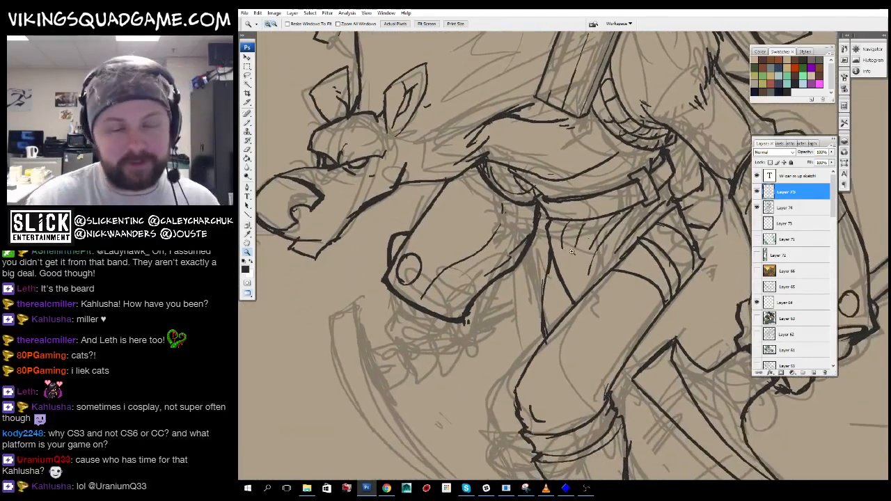
left_click(572, 252)
left_click(496, 329, "alt")
left_click_drag(473, 205, 557, 275)
- Bring up the Viking Squad artwork document in full-screen view and look over its characters
key("f")
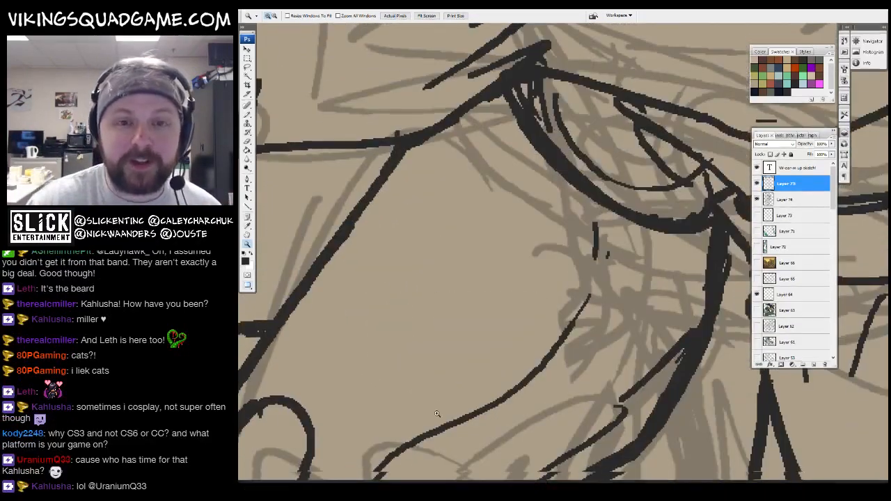
key("f")
left_click(404, 99)
key("f")
key("f")
left_click(509, 203)
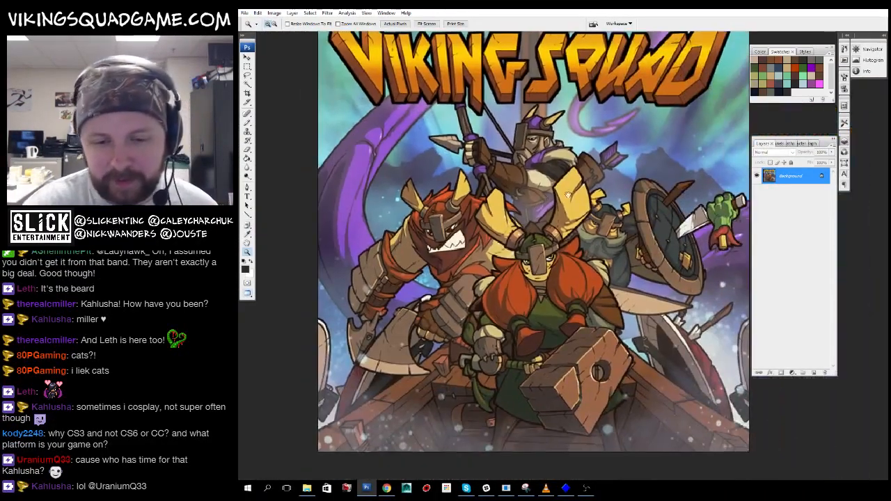
left_click_drag(603, 184, 594, 175)
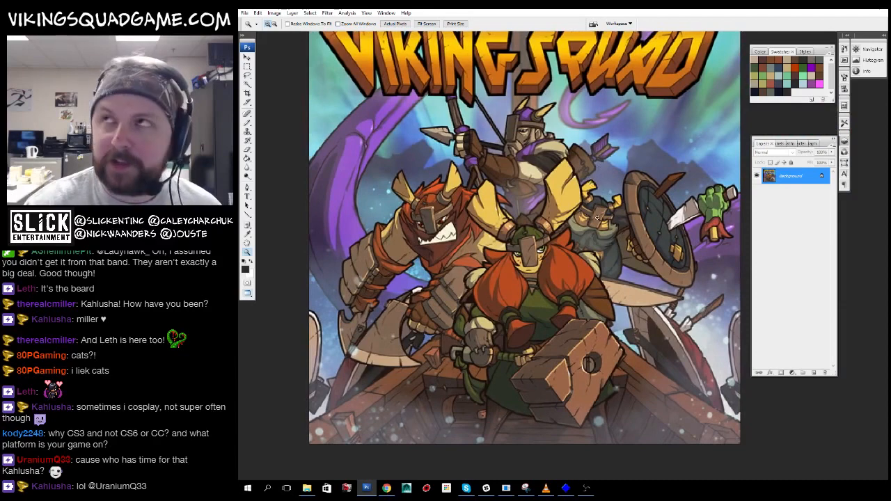
- Switch back to the warm-up sketch document and restore its full-screen view
key("f")
key("f")
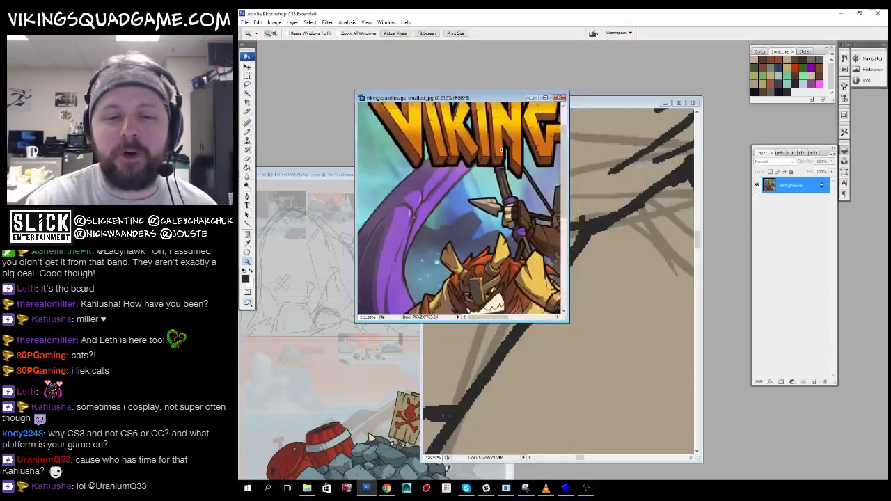
left_click(600, 182)
key("f")
key("f")
- Ink the lower end of the far plank above the ears to close its outline
left_click_drag(599, 185, 528, 299)
left_click(527, 299, "alt")
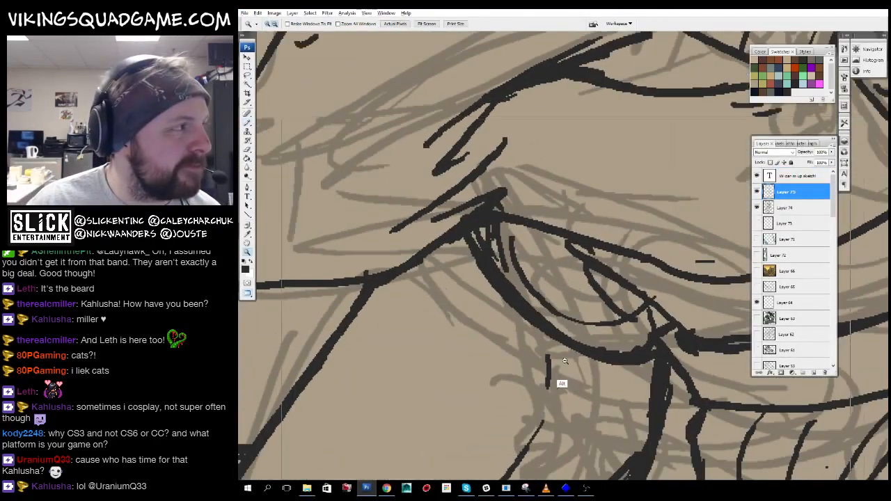
left_click(540, 320, "alt")
left_click(546, 335, "alt")
left_click(550, 340, "alt")
left_click(487, 251)
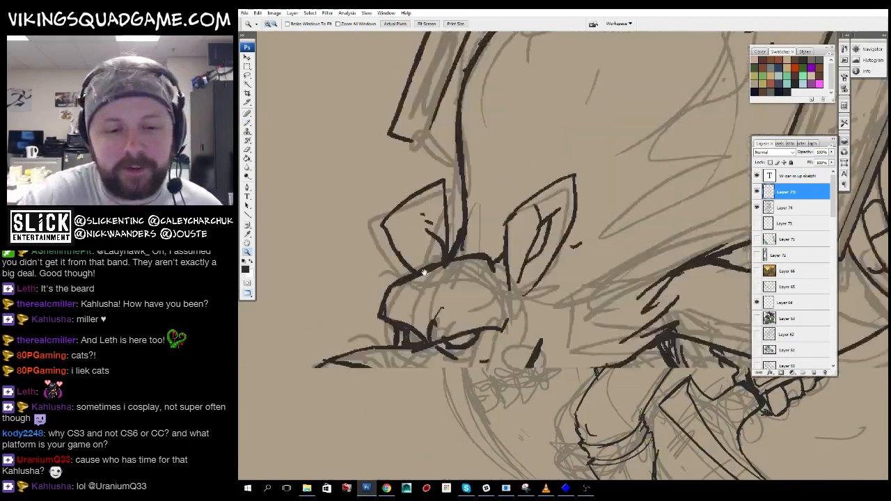
left_click(459, 240)
key("b")
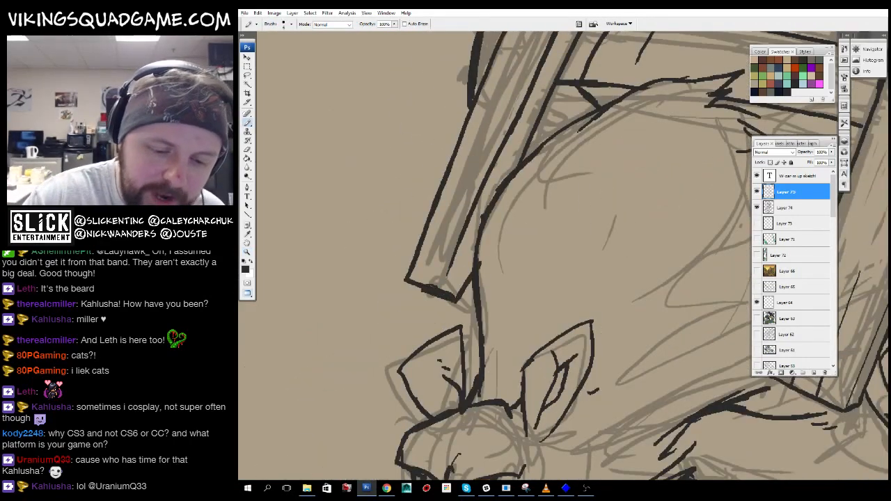
- Check the inked figure as a whole on the full page
key("z")
left_click(599, 243, "alt")
left_click(617, 266, "alt")
left_click(612, 272, "alt")
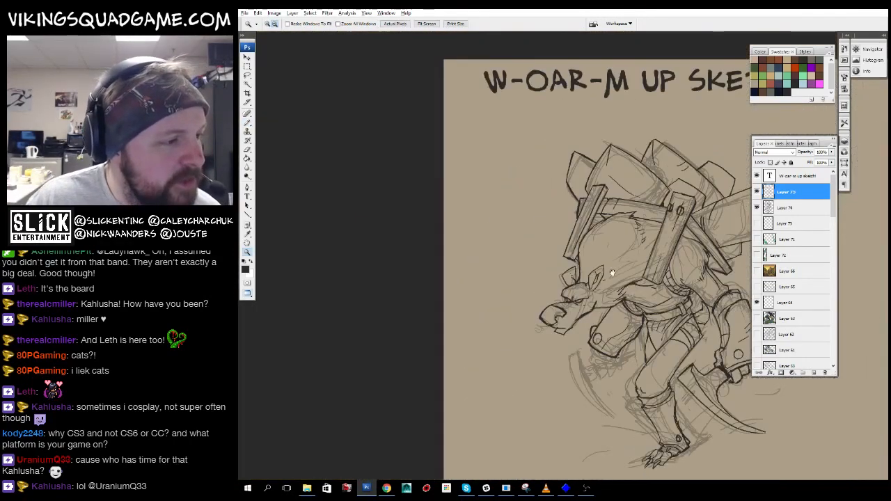
left_click(612, 273, "alt")
left_click(577, 285, "alt")
left_click(538, 302, "alt")
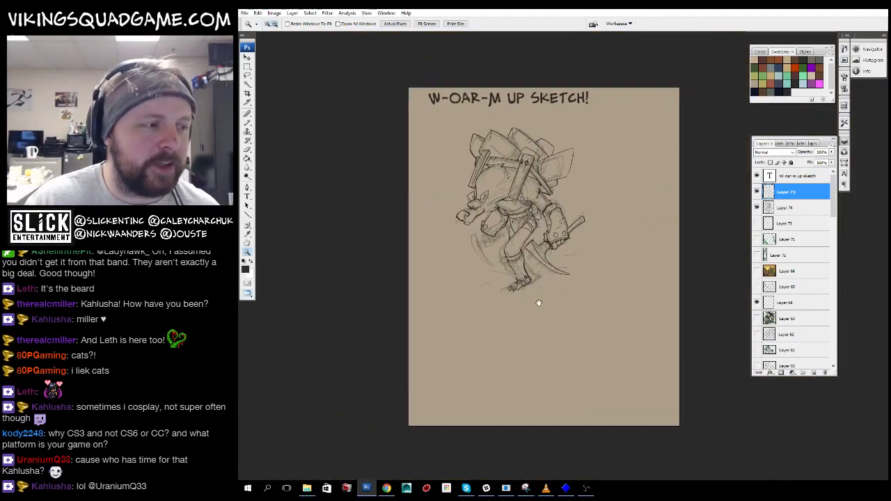
- Ink the far hand below the forearm cuff, with its thumb, curled fingers and palm contour
left_click(532, 282)
left_click(571, 287)
left_click(611, 293)
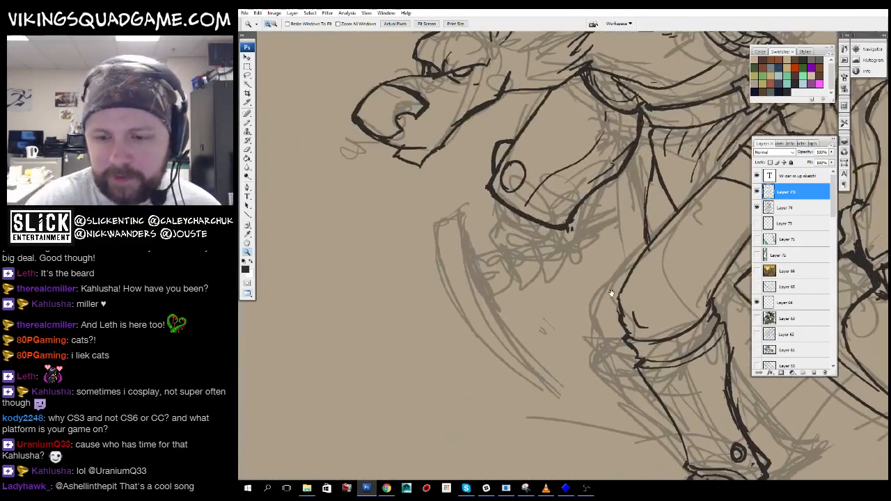
left_click_drag(612, 293, 618, 299)
left_click(547, 245)
left_click_drag(508, 279, 531, 334)
key("b")
left_click_drag(565, 229, 586, 238)
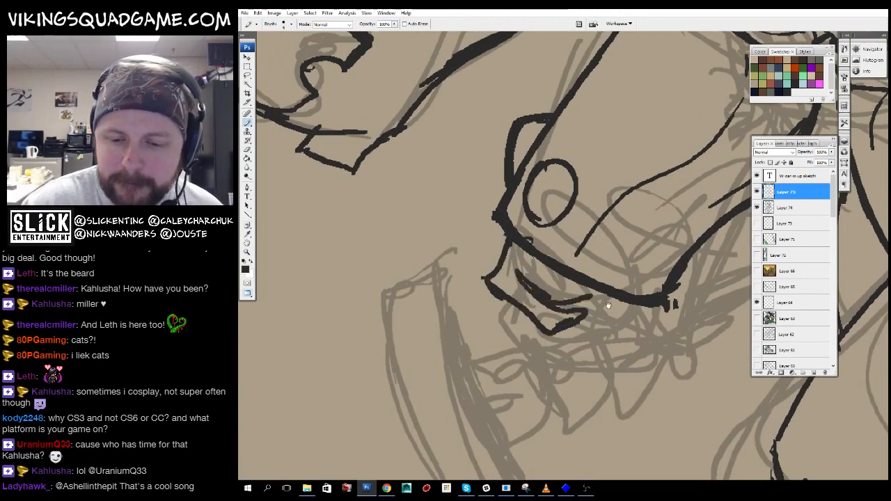
left_click_drag(592, 308, 612, 321)
left_click_drag(606, 320, 639, 290)
left_click_drag(537, 270, 575, 320)
- Review the redrawn far hand in proportion to the whole figure
key("z")
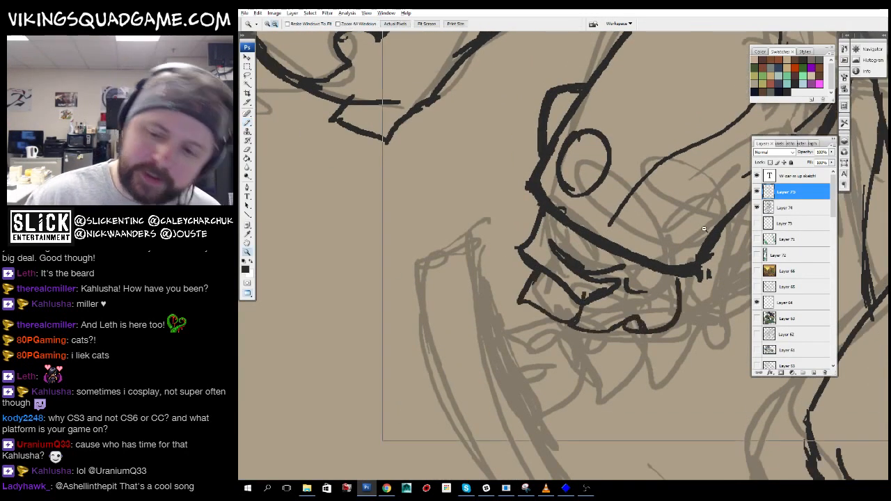
left_click(704, 314, "alt")
left_click(690, 330, "alt")
left_click(704, 298, "alt")
left_click(704, 299, "alt")
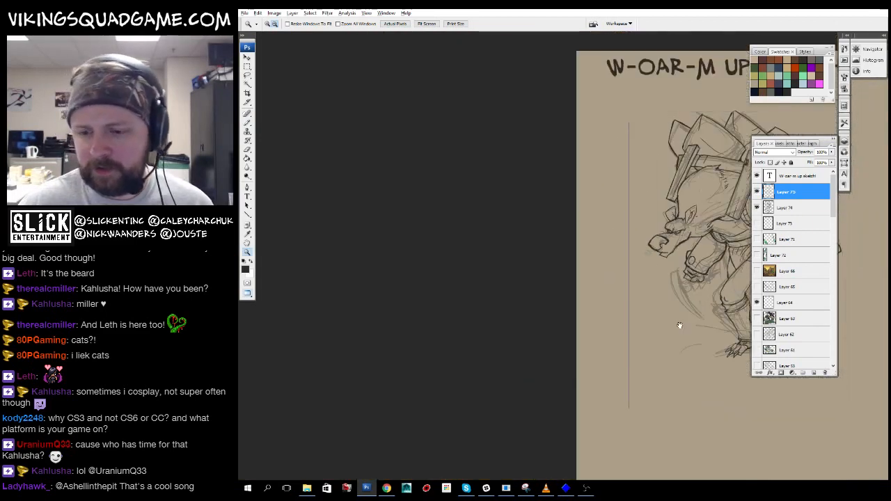
left_click(678, 325, "alt")
left_click_drag(678, 325, 538, 344)
left_click_drag(597, 345, 489, 149)
left_click_drag(595, 305, 596, 311)
left_click(595, 311)
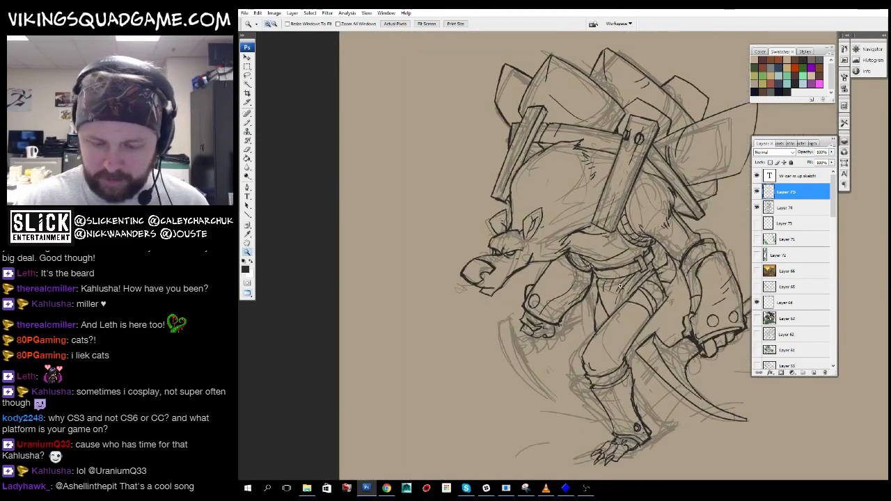
- Lasso the inked far arm together with its hand, delete them and clear the selection
key("l")
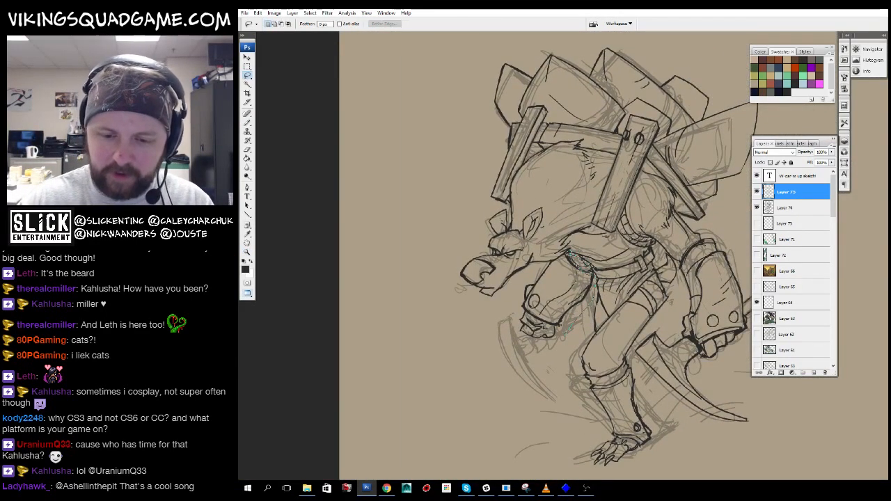
key("Delete")
mouse_move(591, 302)
left_mouse_down()
mouse_move(559, 312)
mouse_move(525, 265)
left_mouse_up()
key("ctrl+d")
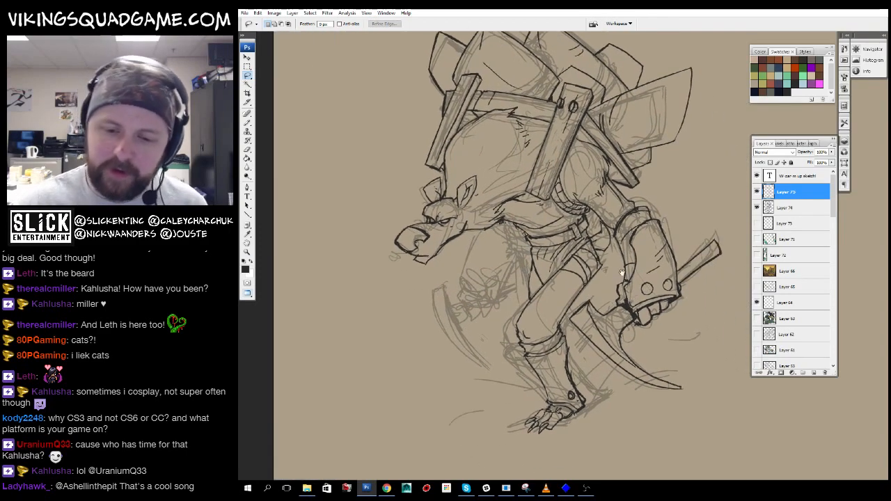
- Ink the far arm hanging from below the chest to the wrist, with a band line across its upper part
key("z")
left_click_drag(453, 182, 606, 351)
key("b")
left_click_drag(634, 216, 636, 225)
left_click_drag(497, 133, 485, 262)
left_click_drag(501, 241, 506, 263)
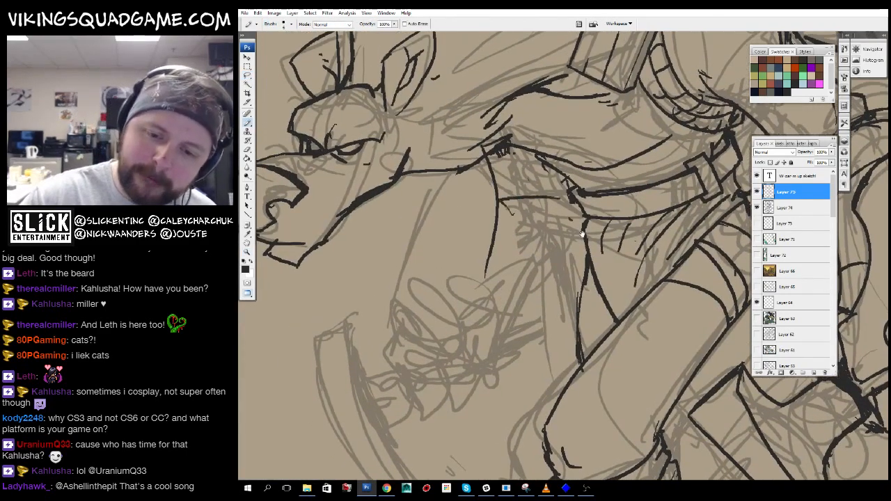
left_click_drag(583, 233, 602, 200)
left_click_drag(518, 169, 489, 368)
left_click_drag(497, 367, 530, 362)
- Ink the far hand below the wrist, with its pointed thumb and clawed fingers beside the near knee
left_click_drag(540, 360, 549, 302)
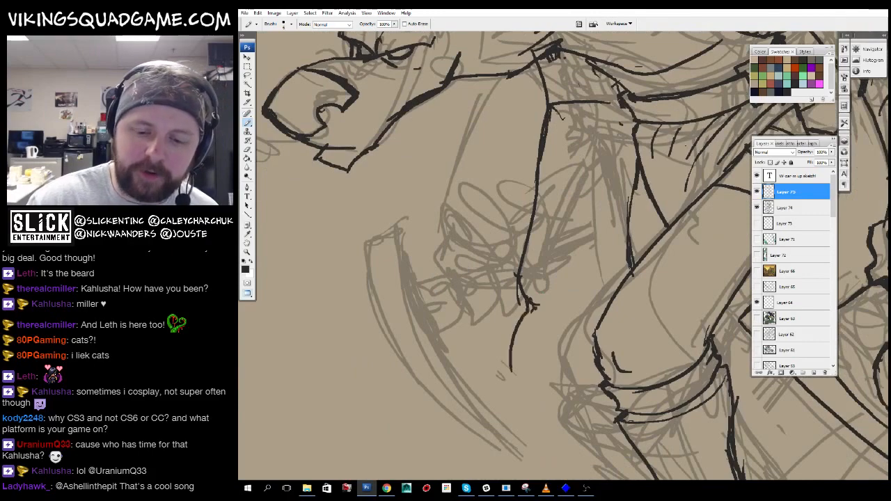
scroll(572, 255, "down", 1)
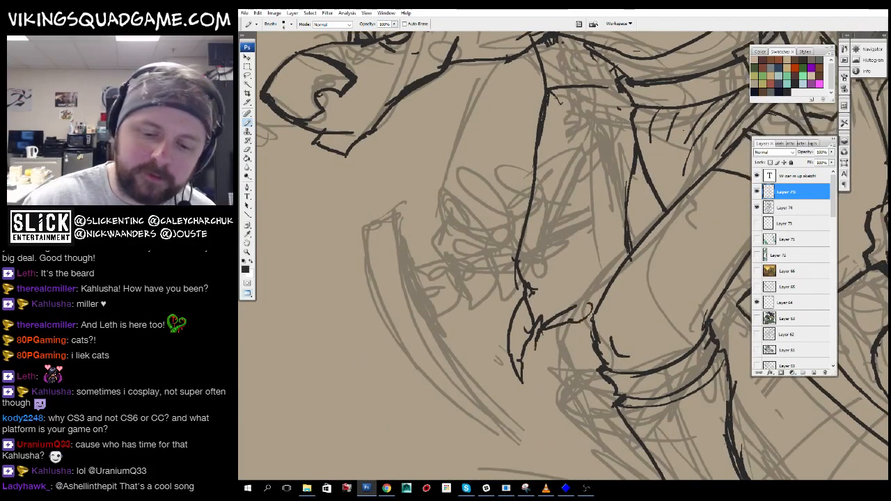
key("z")
left_click(696, 302)
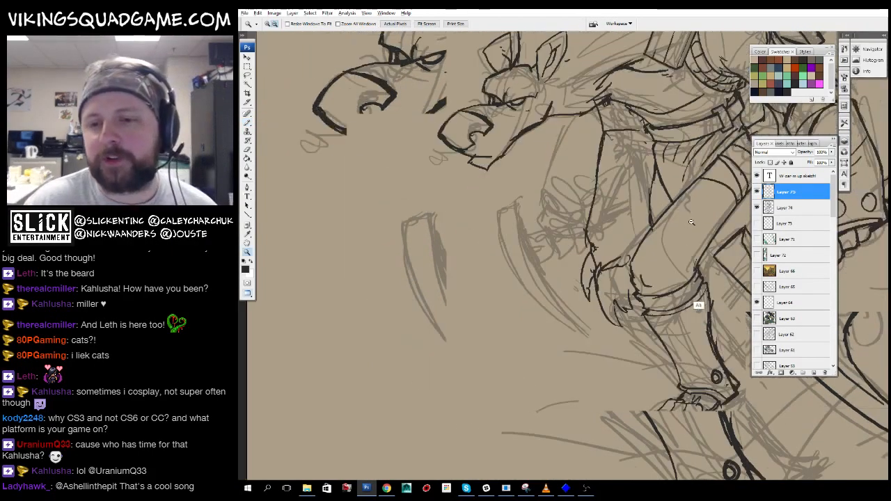
left_click(694, 301)
left_click(692, 300)
mouse_move(627, 320)
left_mouse_down()
mouse_move(408, 363)
mouse_move(426, 404)
left_mouse_up()
left_click(529, 293)
left_click(520, 301)
left_click(539, 302)
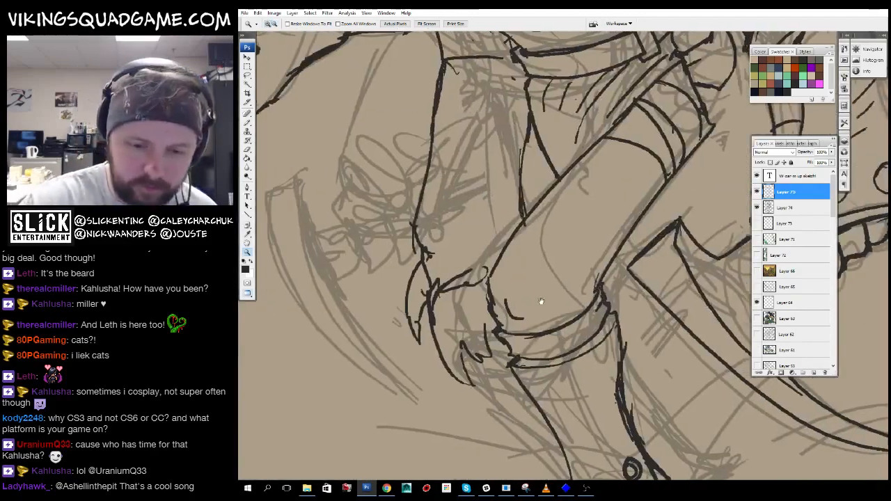
left_click_drag(541, 302, 533, 290)
key("b")
left_click_drag(491, 325, 493, 337)
left_click_drag(437, 285, 455, 299)
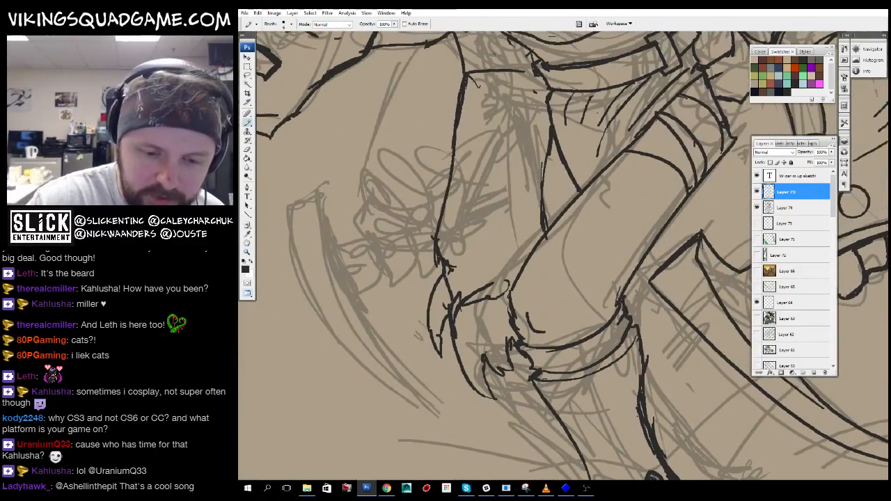
- Thicken the ink line that hangs from the belt behind the near thigh
left_click_drag(555, 221, 556, 253)
left_click_drag(613, 260, 507, 243)
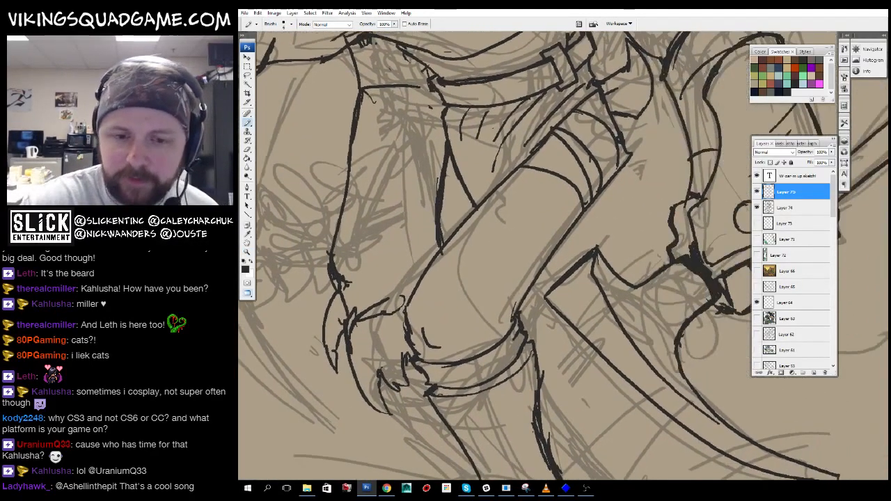
mouse_move(454, 171)
left_mouse_down()
mouse_move(493, 172)
mouse_move(479, 242)
mouse_move(496, 271)
left_mouse_up()
left_click_drag(502, 176, 492, 295)
left_click_drag(493, 278, 506, 287)
- Examine the redrawn far arm against the head, backpack and legs, both close up and on the whole figure
left_click(571, 262, "alt")
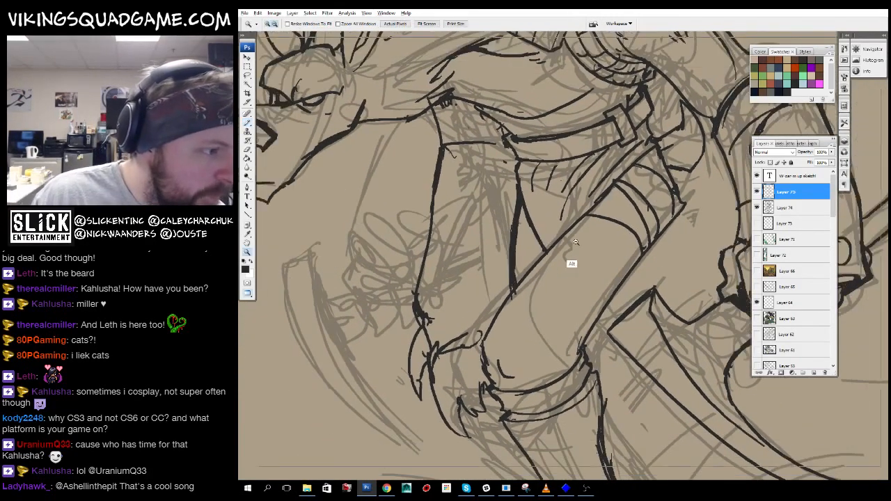
left_click(552, 274, "alt")
left_click(559, 268, "alt")
left_click(576, 242, "alt")
left_click_drag(577, 242, 512, 376)
left_click(552, 275)
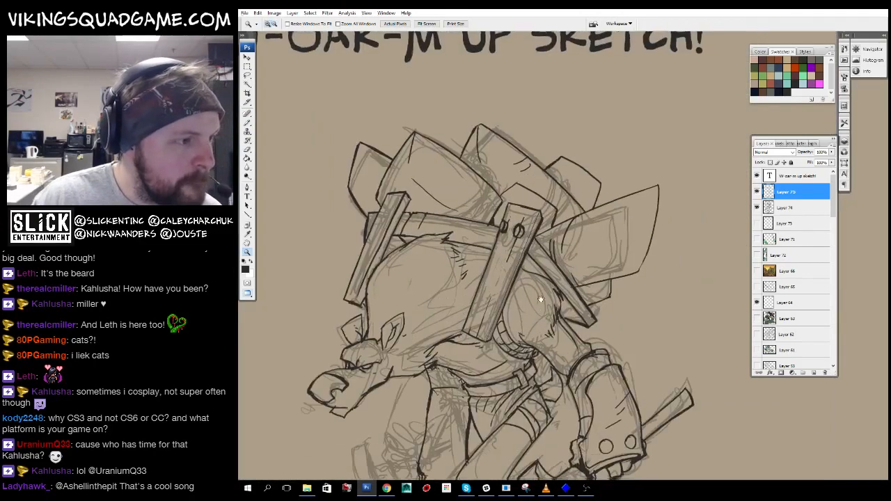
left_click_drag(541, 299, 597, 233)
left_click(536, 245, "alt")
left_click_drag(543, 226, 496, 308)
left_click(540, 285)
left_click(540, 286)
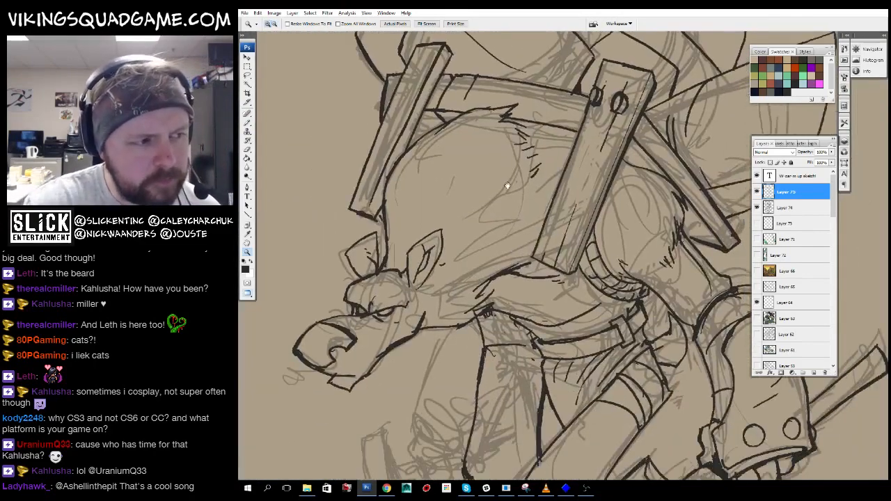
left_click_drag(564, 270, 536, 174)
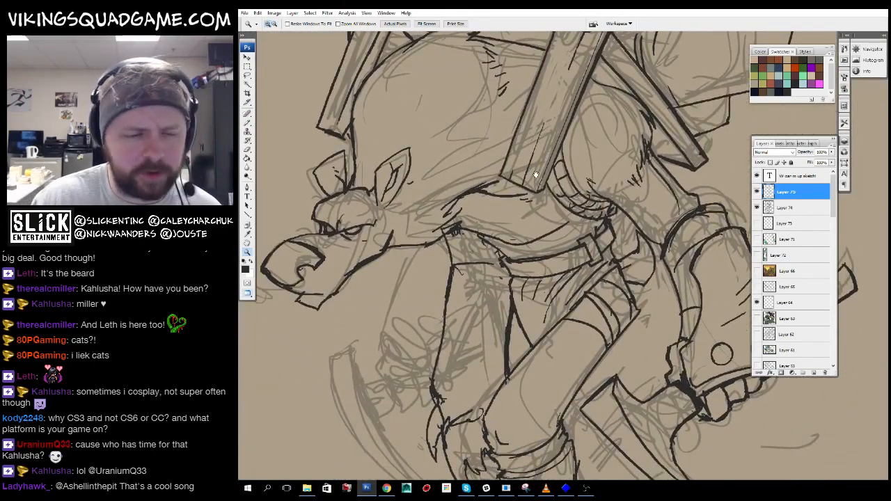
left_click(536, 174, "alt")
left_click_drag(550, 241, 536, 199)
left_click(518, 257)
left_click(519, 257)
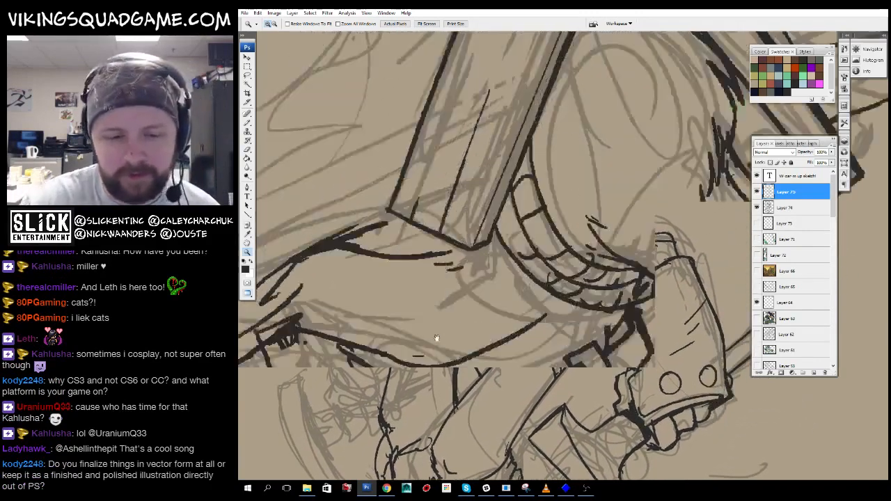
mouse_move(437, 339)
left_mouse_down()
mouse_move(541, 303)
mouse_move(596, 320)
mouse_move(591, 372)
left_mouse_up()
left_click(575, 328, "alt")
left_click(594, 317, "alt")
left_click(586, 314, "alt")
left_click(584, 299, "alt")
mouse_move(572, 257)
left_mouse_down()
mouse_move(597, 320)
mouse_move(546, 265)
mouse_move(551, 245)
left_mouse_up()
left_click(552, 245)
left_click(551, 245)
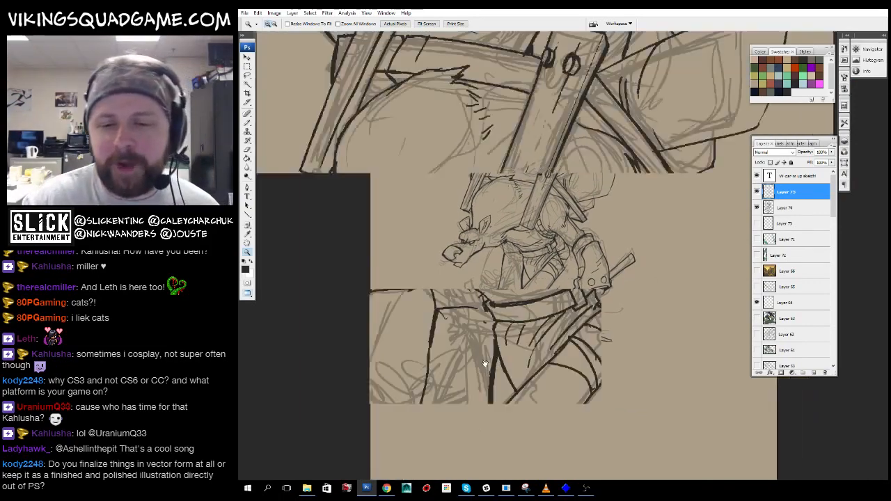
- Ink the contour of the far lower leg behind the near shin, passing behind the curved blade
left_click_drag(485, 363, 537, 255)
left_click(537, 255, "alt")
left_click(581, 307, "alt")
mouse_move(584, 313)
left_mouse_down()
mouse_move(593, 253)
mouse_move(535, 228)
left_mouse_up()
key("ctrl+plus")
key("ctrl+plus")
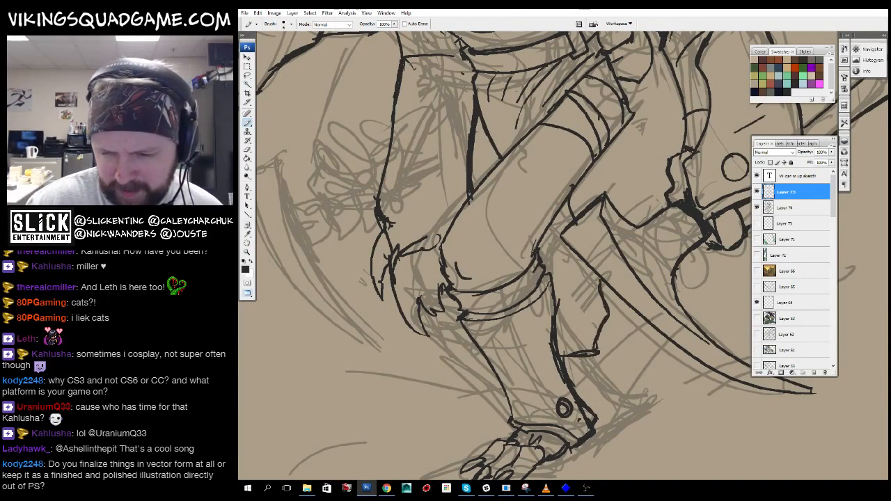
key("z")
key("ctrl+minus")
key("ctrl+minus")
key("ctrl+minus")
key("ctrl+minus")
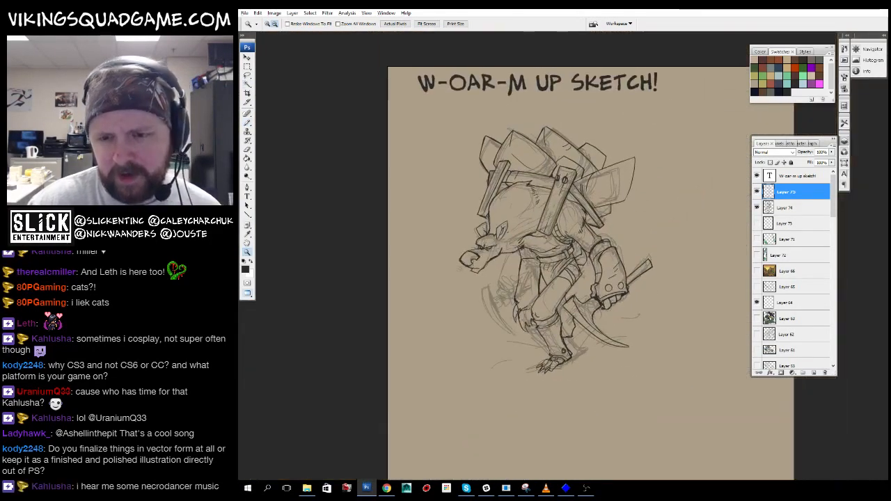
- Select the area outside the figure with the Magic Wand, invert it, and fill the silhouette light teal on a new layer beneath the line art
key("w")
left_click(600, 337)
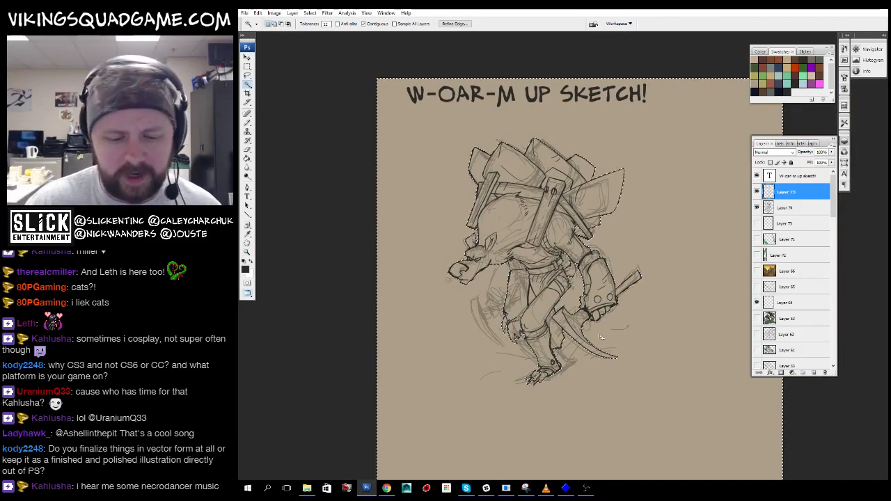
key("ctrl+shift+i")
key("g")
left_click_drag(639, 224, 616, 231)
left_click(786, 208)
left_click(814, 373)
left_click(529, 300)
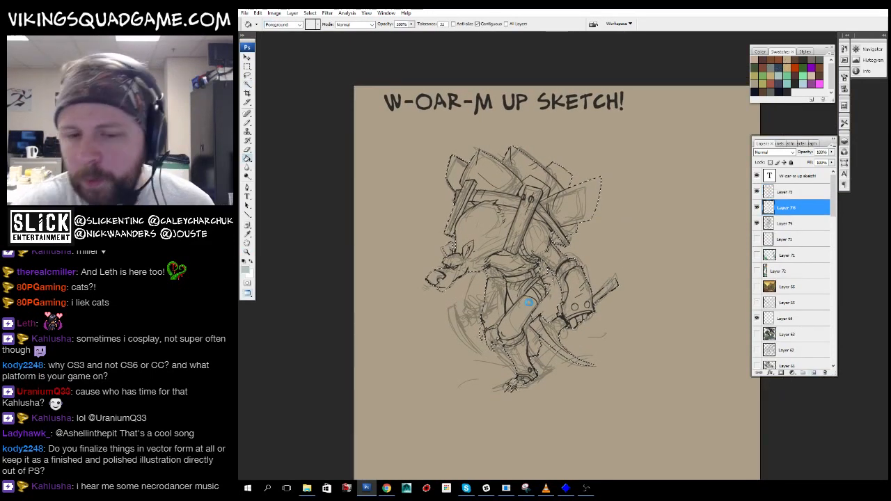
key("z")
left_click_drag(423, 139, 709, 419)
left_click_drag(603, 165, 423, 296)
key("ctrl+d")
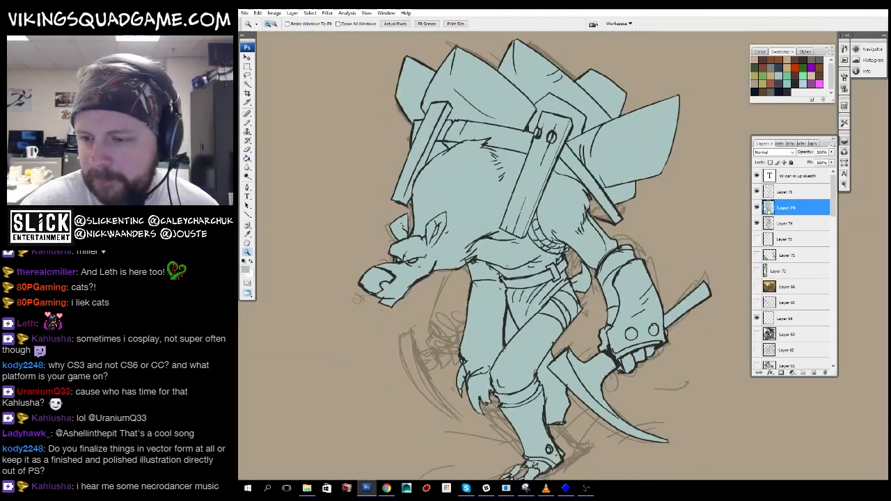
- Lasso the gap between the backpack plank and the upper arm, fill it light teal and deselect
left_click_drag(625, 238, 616, 294)
left_click(616, 295)
left_click(616, 295)
key("l")
mouse_move(629, 335)
left_mouse_down()
mouse_move(635, 361)
mouse_move(613, 394)
left_mouse_up()
key("g")
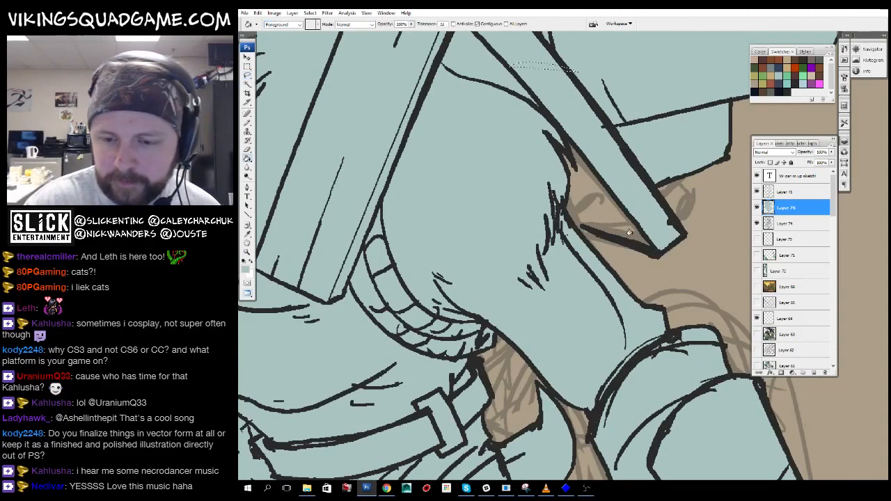
left_click(607, 214)
key("ctrl+d")
- Check the filled silhouette on the page and hide the light-teal fill layer
key("z")
left_click(675, 256, "alt")
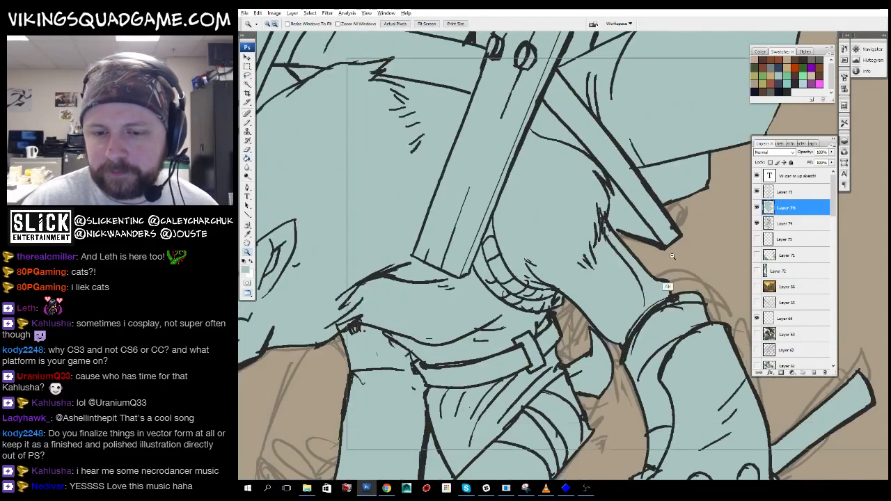
left_click(672, 259, "alt")
left_click(667, 262, "alt")
left_click_drag(663, 260, 600, 312)
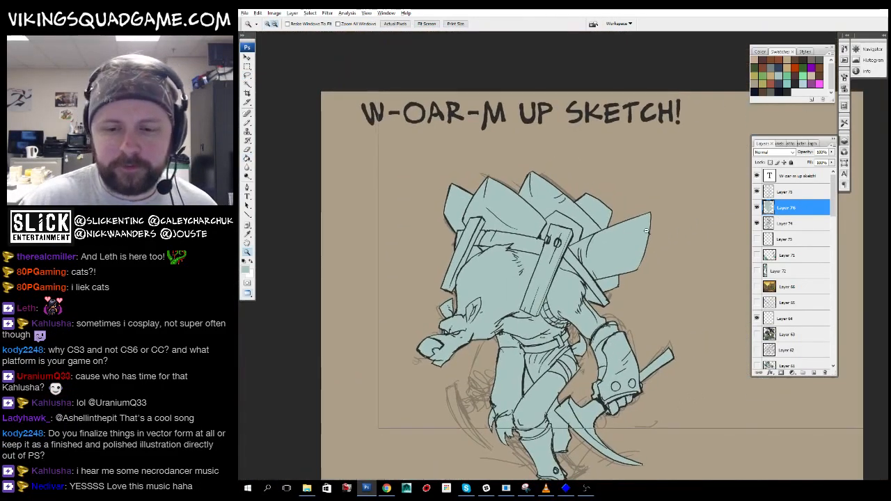
left_click(638, 240, "alt")
left_click_drag(716, 191, 670, 197)
key("ctrl+comma")
- Try resizing the line-art layer and the rough sketch layer together with Free Transform
left_click(778, 182)
left_click(781, 193)
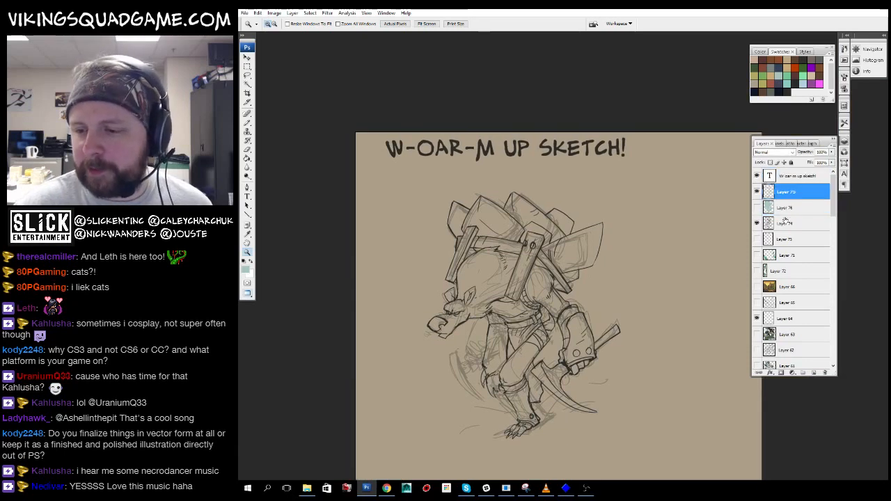
left_click(783, 221, "ctrl")
left_click_drag(628, 302, 642, 286)
key("z")
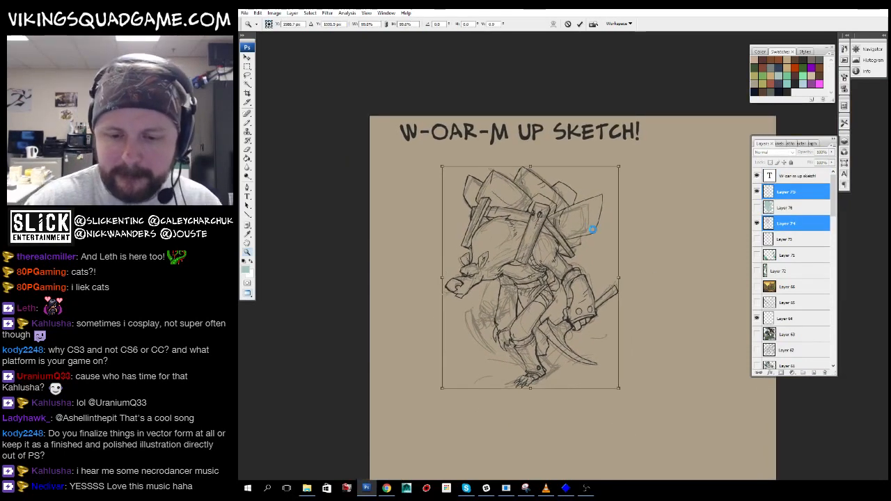
key("Return")
left_click(550, 259)
left_click(766, 223)
- Undo the resizing of the line-art and rough sketch layers
key("ctrl+alt+z")
key("ctrl+alt+z")
key("ctrl+alt+z")
key("ctrl+alt+z")
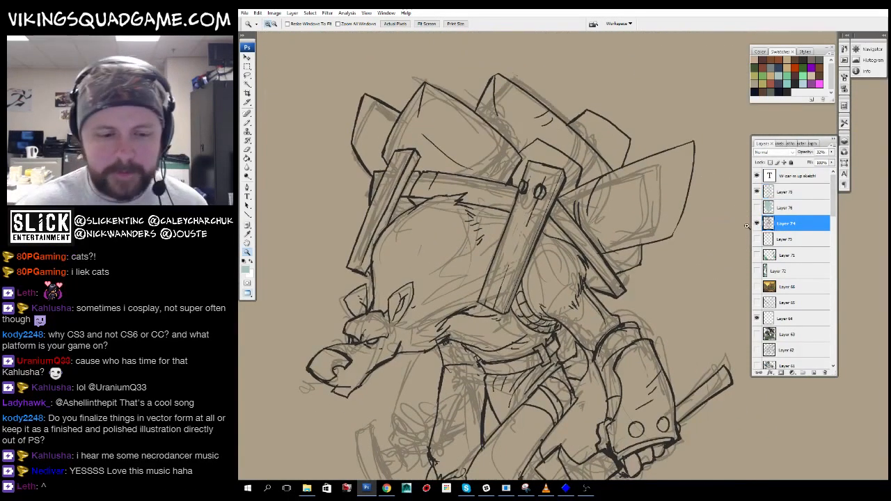
key("ctrl+alt+z")
key("ctrl+alt+z")
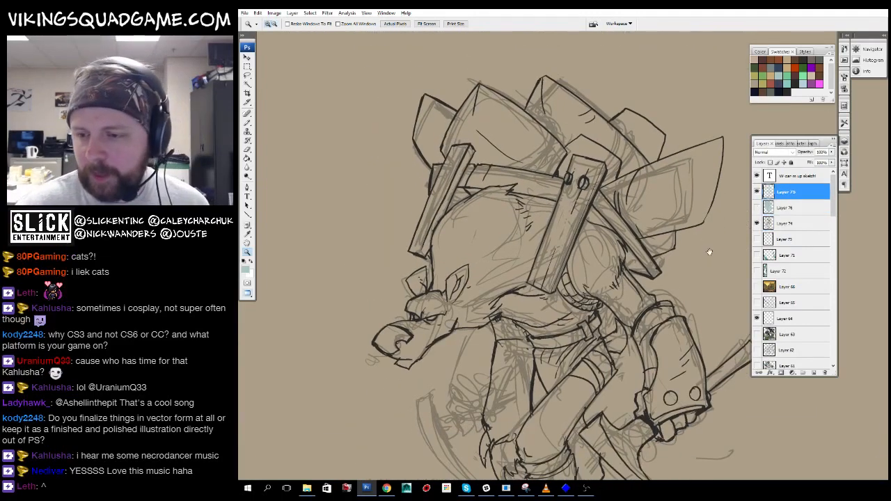
- Hide the rough sketch layer, and lasso and delete the far arm with its hand from the line art
key("ctrl+alt+z")
key("ctrl+alt+z")
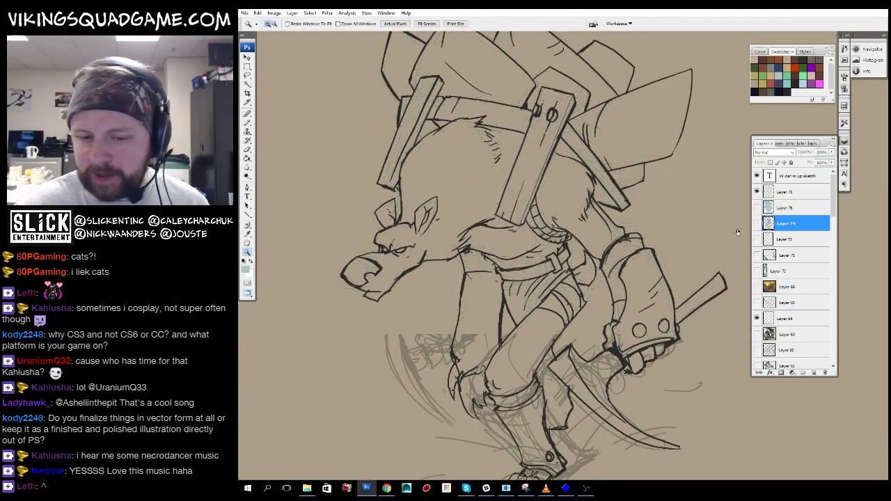
left_click(614, 318, "alt")
left_click(614, 318)
key("l")
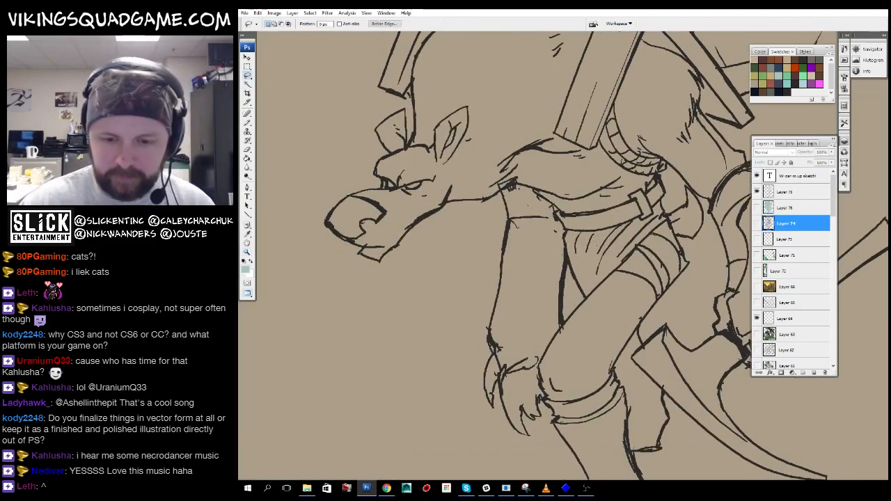
mouse_move(534, 285)
left_mouse_down()
mouse_move(564, 293)
mouse_move(557, 233)
left_mouse_up()
key("Delete")
left_click(775, 191)
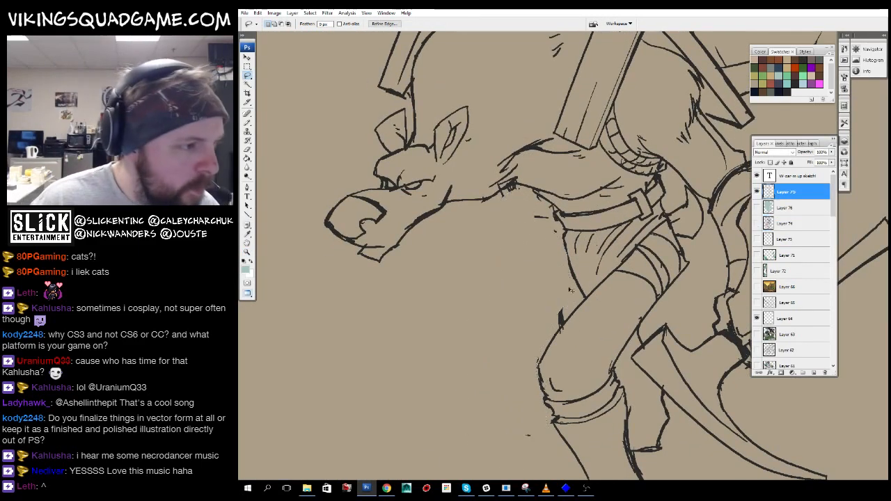
- Review the line art without the far arm on the full page
key("z")
left_click(596, 304, "alt")
left_click(592, 278, "alt")
left_click(591, 244, "alt")
left_click(589, 213, "alt")
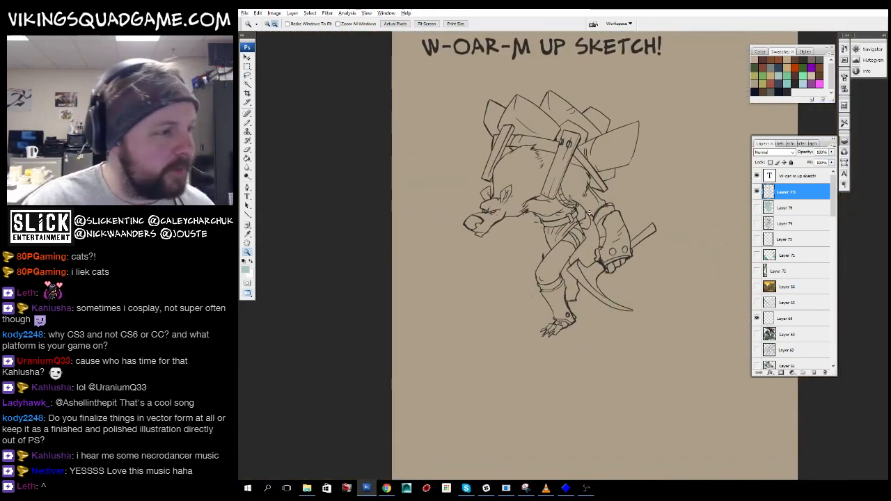
left_click(591, 215, "alt")
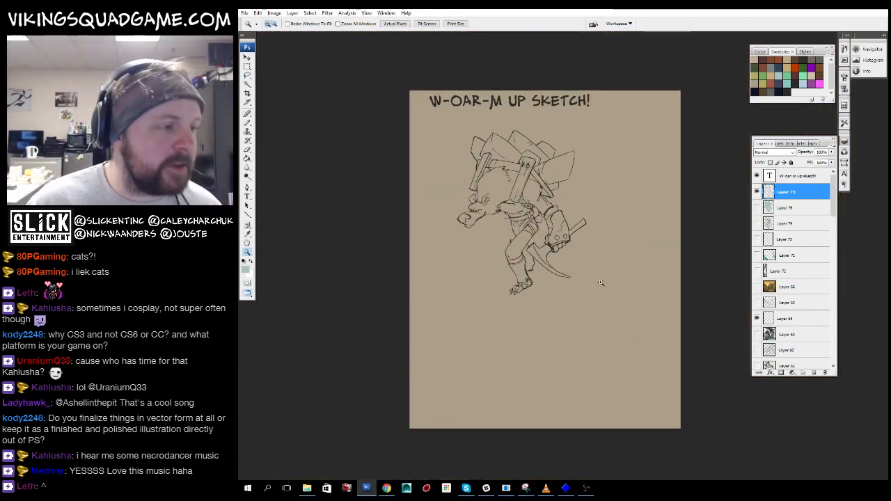
left_click_drag(481, 127, 600, 248)
left_click_drag(524, 440, 596, 233)
- Ink the far thigh's outer contour in black, from the belt down to the near knee
left_click(585, 249)
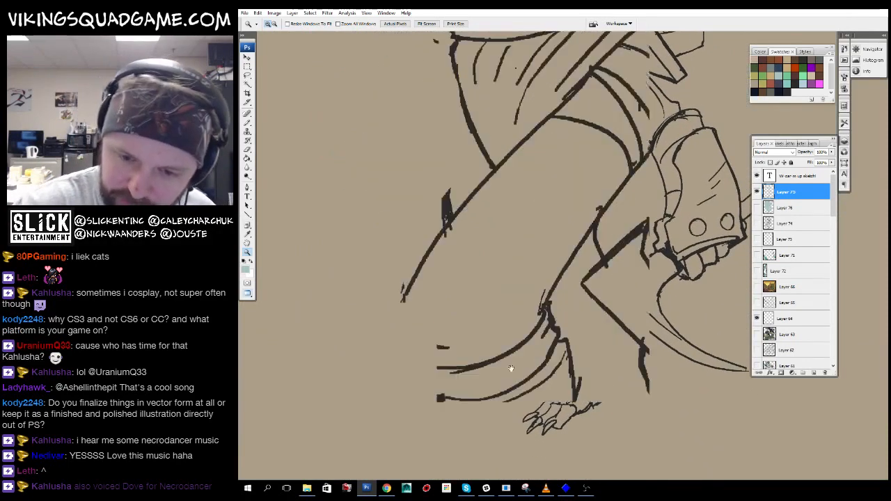
key("b")
left_click_drag(533, 133, 574, 234)
left_click_drag(520, 147, 481, 364)
key("ctrl+z")
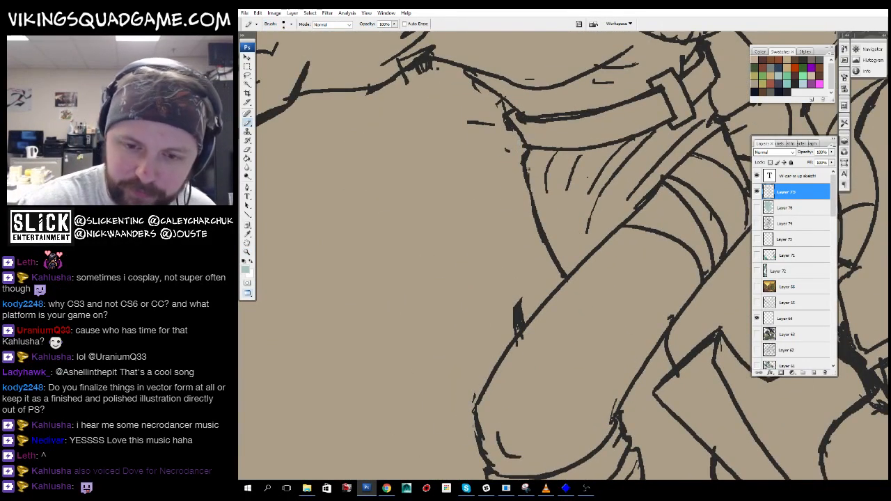
left_click_drag(529, 299, 532, 272)
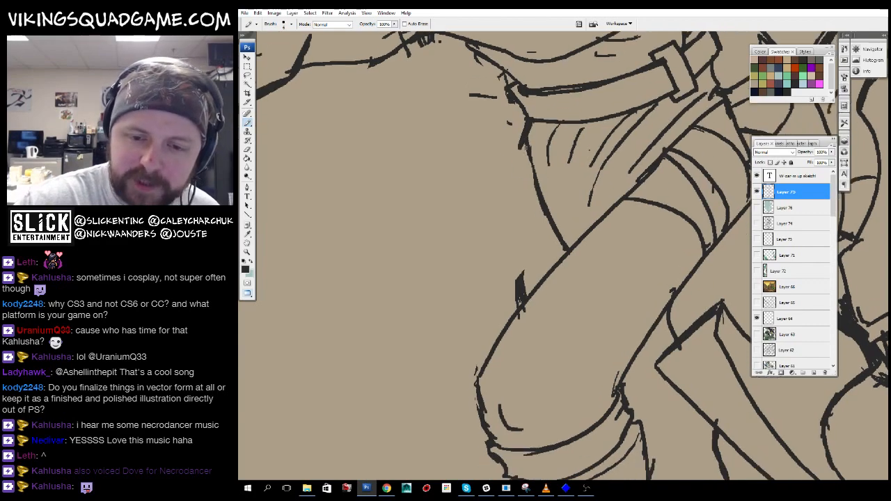
left_click_drag(512, 319, 529, 353)
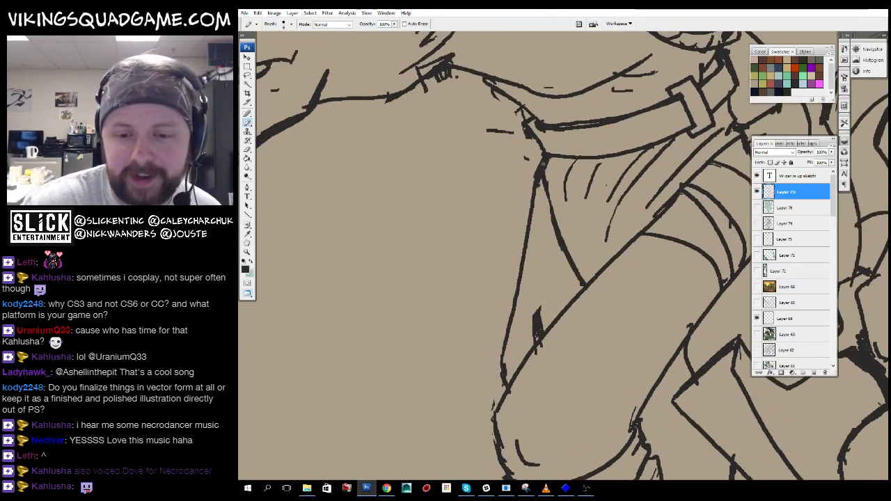
- Ink the contour of the hunched back below the backpack's crossbar, running to the large front plank
left_click_drag(553, 126, 613, 320)
left_click_drag(648, 230, 603, 377)
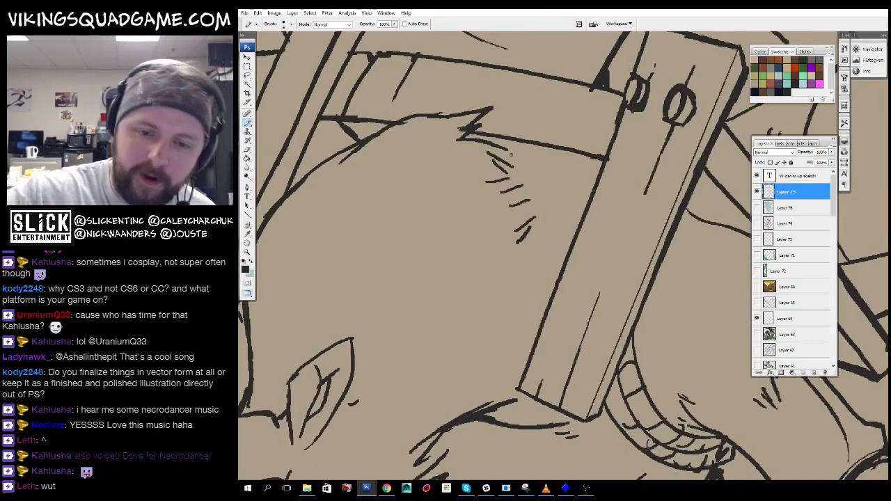
left_click_drag(601, 215, 440, 175)
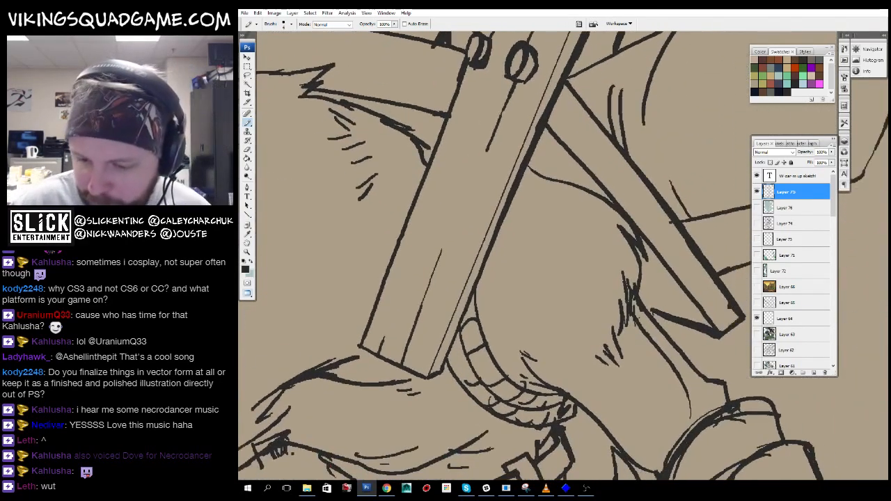
- Examine the whole inked figure on the page for remaining gaps and stray marks
key("z")
left_click(537, 226, "alt")
left_click(551, 263, "alt")
left_click(557, 254, "alt")
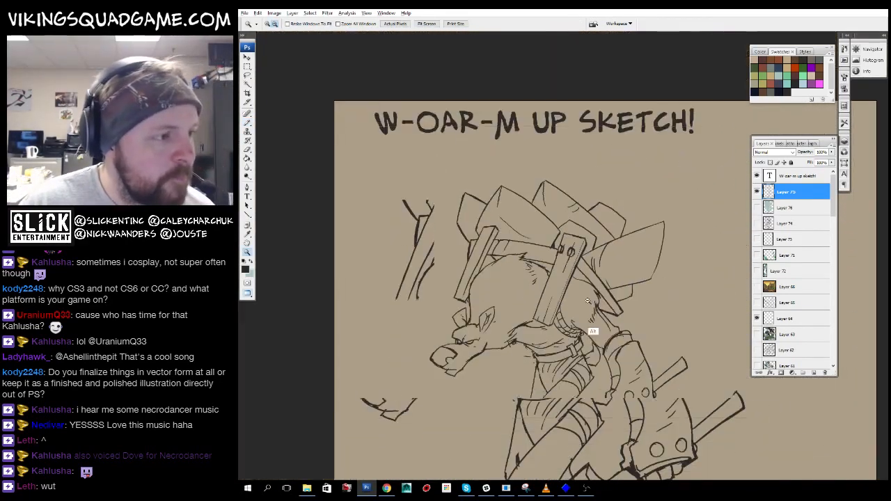
left_click(560, 248, "alt")
left_click(562, 285, "alt")
left_click_drag(583, 273, 556, 362)
left_click_drag(616, 216, 439, 362)
- Ready the Eraser at the waist and far thigh for cleaning up the leftover ink marks
left_click_drag(509, 391, 572, 350)
left_click(556, 255)
left_click(555, 255)
key("e")
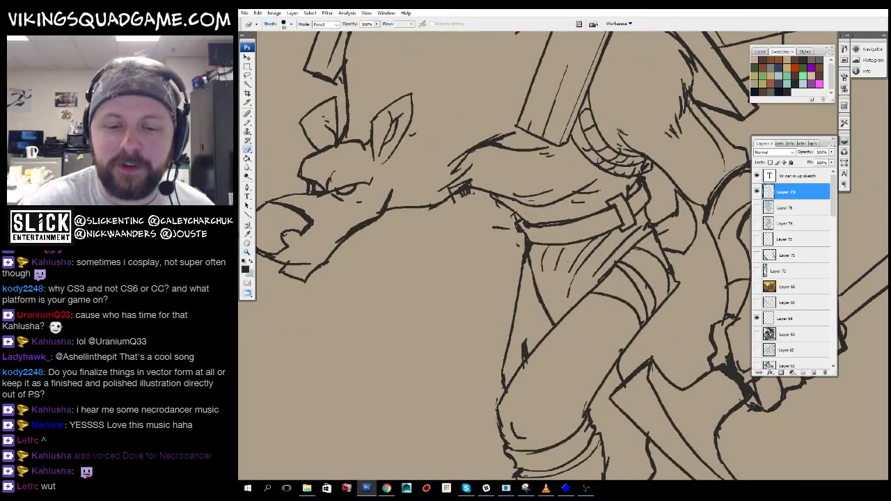
- Erase the stray dashes beside the front end of the boar's belt
left_click_drag(518, 248, 514, 241)
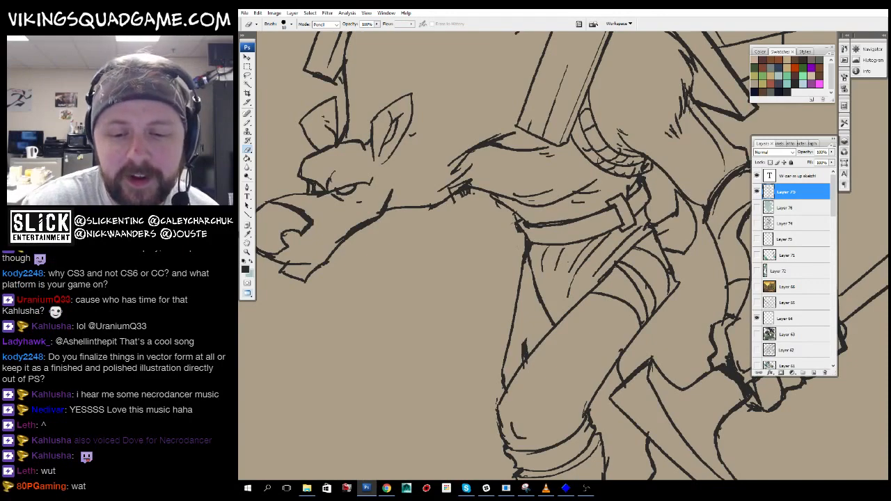
key("b")
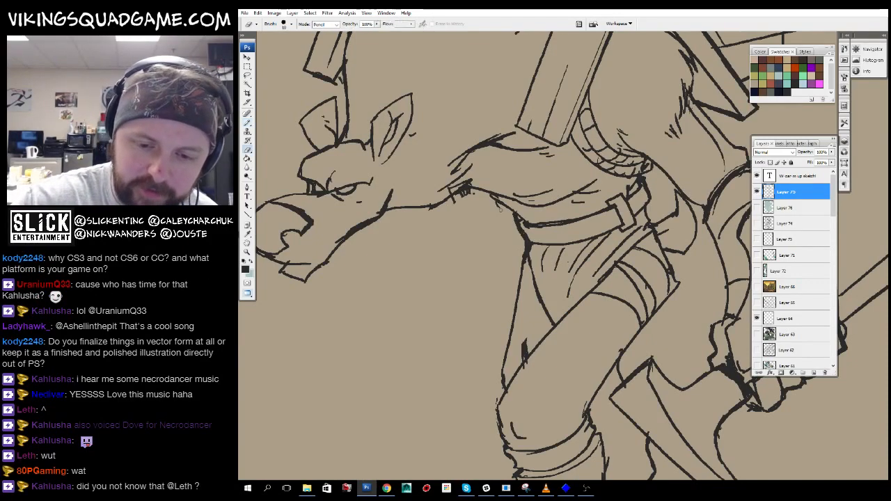
left_click_drag(696, 278, 610, 315)
left_click(632, 316, "alt")
left_click(632, 316, "alt")
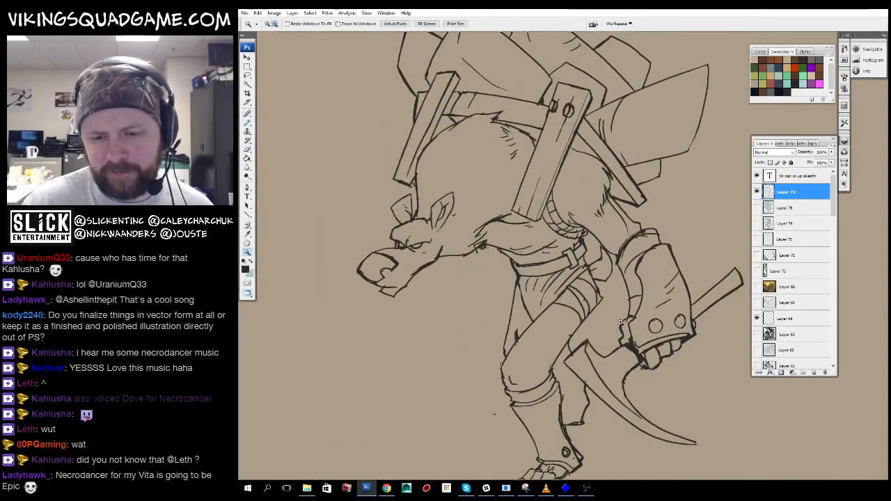
- Erase the overlapping line segments beside the belt buckle and behind the boar's upper thigh
left_click(608, 298)
left_click(536, 209)
left_click(535, 207)
key("e")
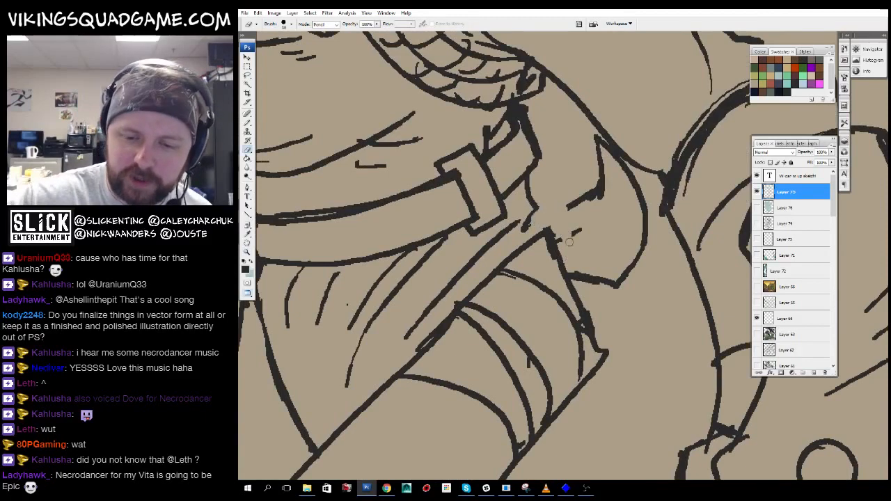
left_click(560, 226)
left_click(581, 278)
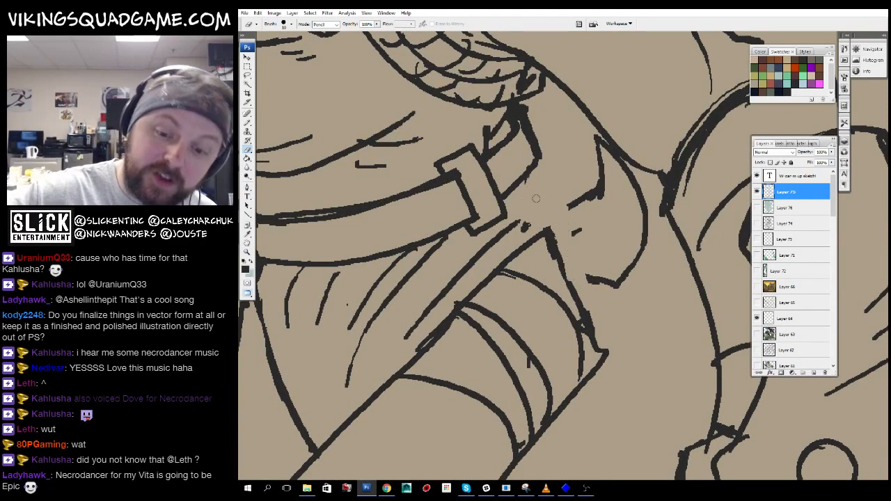
left_click(526, 227)
- Draw the cloth flap hanging from the belt behind the thigh, ending in a point below the leg wraps
key("b")
left_click_drag(592, 250, 585, 211)
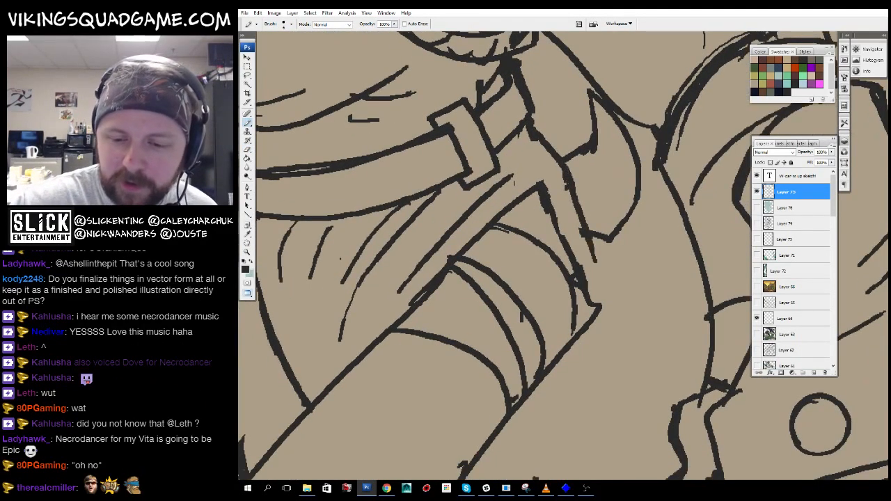
mouse_move(590, 243)
left_mouse_down()
mouse_move(581, 85)
mouse_move(615, 341)
left_mouse_up()
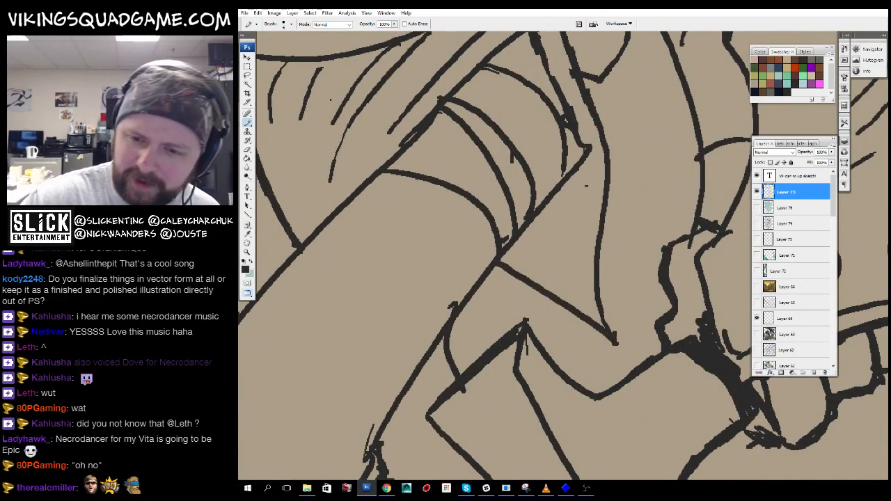
left_click_drag(584, 209, 576, 310)
- Fill the gap between the thigh and the hanging cloth flap with the dark line colour
key("g")
left_click(558, 248)
key("z")
left_click(621, 222, "alt")
left_click(619, 222, "alt")
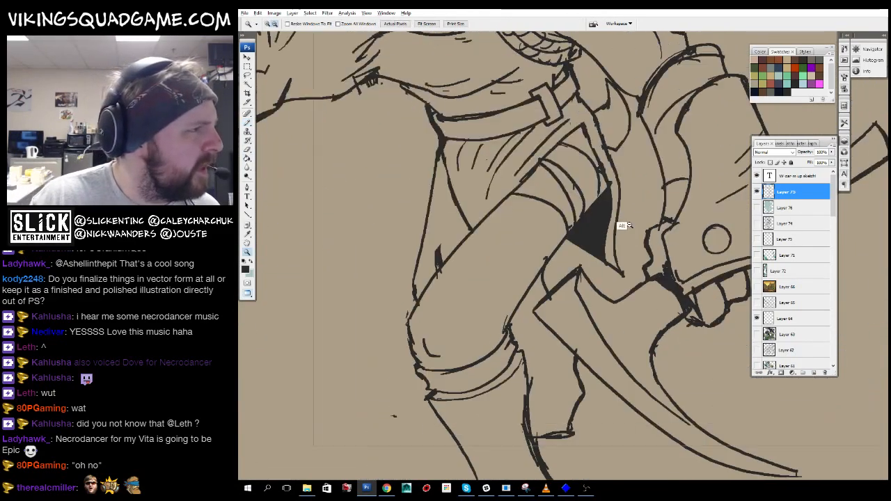
left_click(606, 224, "alt")
left_click(604, 223, "alt")
left_click(605, 224, "alt")
left_click(514, 336, "alt")
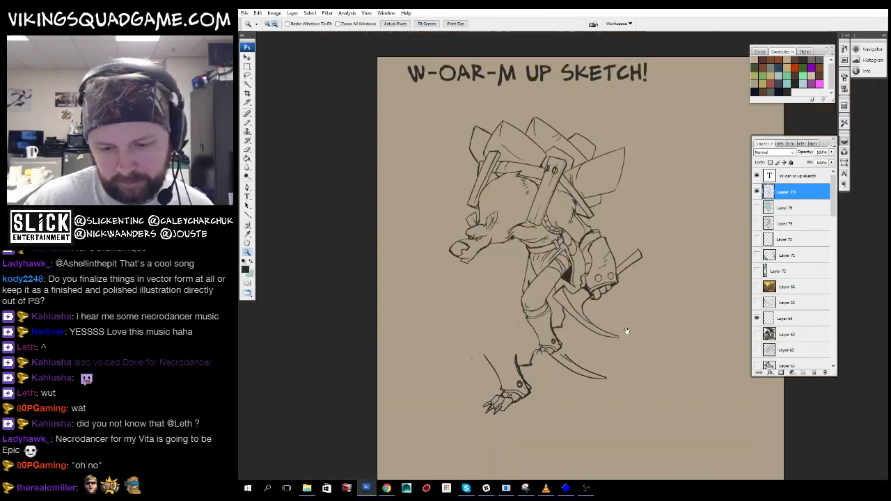
- Lasso the gauntleted arm with its axe and duplicate the selection onto a new layer
left_click(554, 237)
key("l")
mouse_move(644, 211)
left_mouse_down()
mouse_move(577, 183)
mouse_move(550, 186)
left_mouse_up()
mouse_move(536, 268)
left_mouse_down()
mouse_move(530, 312)
mouse_move(489, 311)
mouse_move(481, 346)
mouse_move(637, 428)
mouse_move(583, 364)
mouse_move(443, 379)
left_mouse_up()
key("ctrl+j")
- Rotate the copied arm and axe and place it under the boar's chest, overlapping the front thigh
key("v")
key("ctrl+t")
left_click_drag(517, 348, 511, 397)
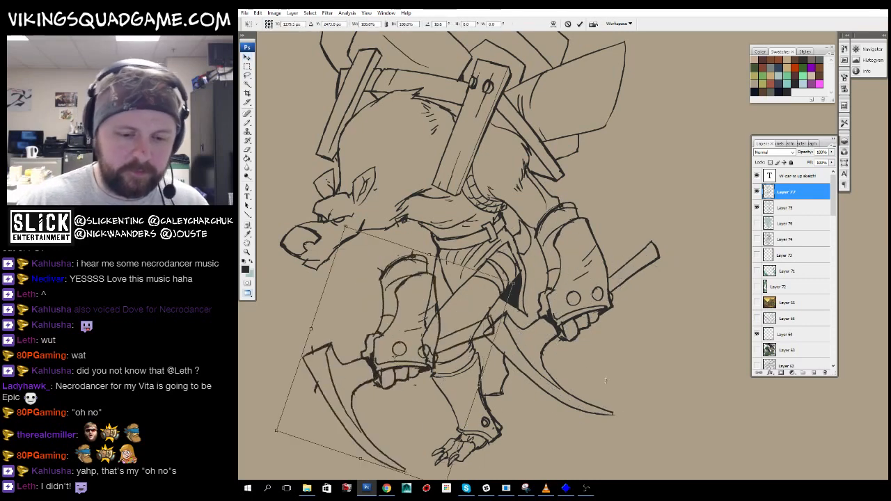
left_click_drag(425, 348, 565, 313)
key("Return")
- Lower the opacity of the copied arm layer and add a new layer above it
key("3")
key("4")
left_click_drag(650, 328, 640, 329)
key("2")
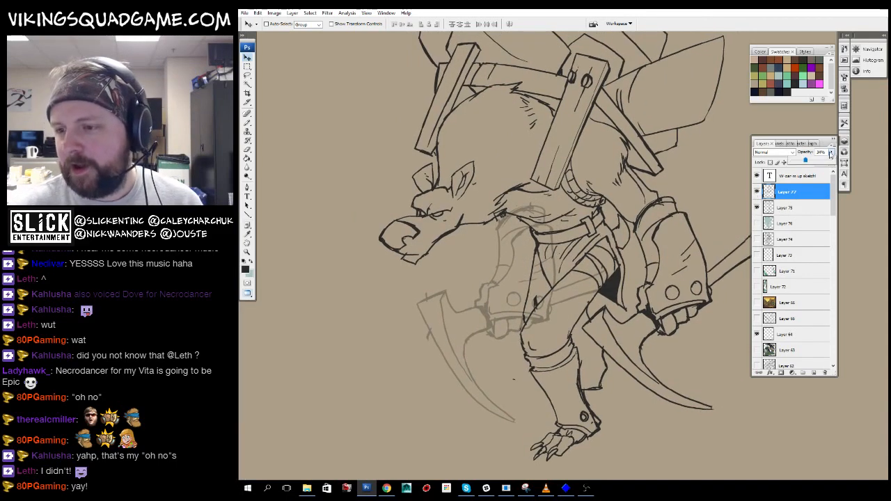
left_click(814, 372)
- Draw the second arm's front contour over the faded guide, from the chest down to the start of the fist
key("z")
left_click(592, 325)
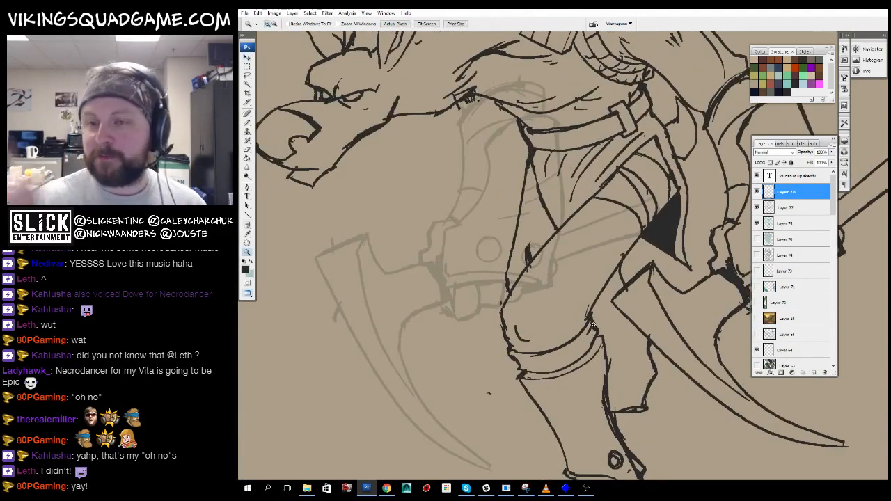
left_click_drag(666, 211, 661, 237)
left_click_drag(512, 139, 524, 167)
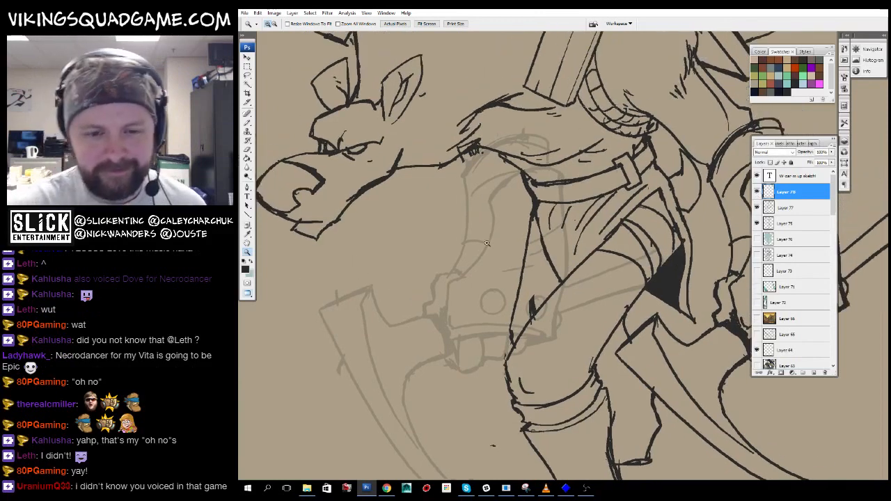
left_click(528, 168)
key("b")
left_click_drag(427, 158, 473, 188)
left_click_drag(460, 209, 484, 156)
mouse_move(451, 104)
left_mouse_down()
mouse_move(428, 139)
mouse_move(427, 324)
left_mouse_up()
left_click_drag(433, 327, 472, 225)
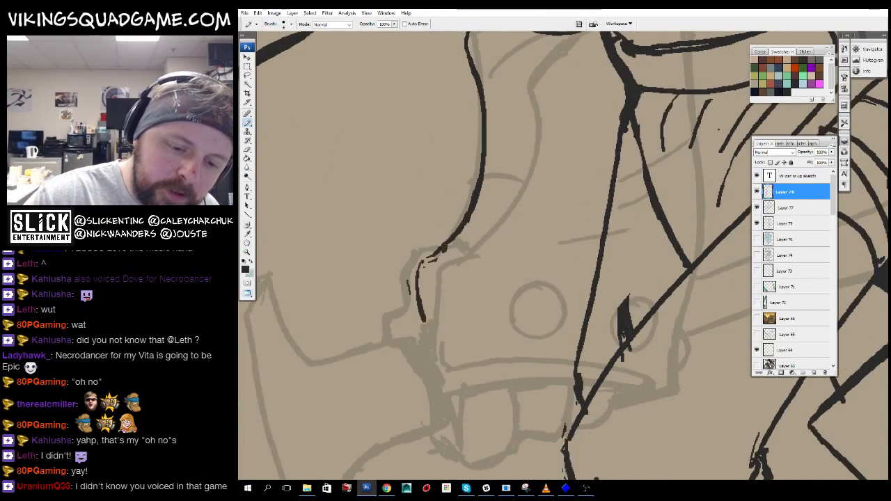
- Draw the back of the clenched fist with its knuckle folds and wrist curve, cleaning up the wrist joint with the eraser
left_click_drag(537, 346, 551, 317)
mouse_move(538, 344)
left_mouse_down()
mouse_move(524, 310)
mouse_move(574, 235)
left_mouse_up()
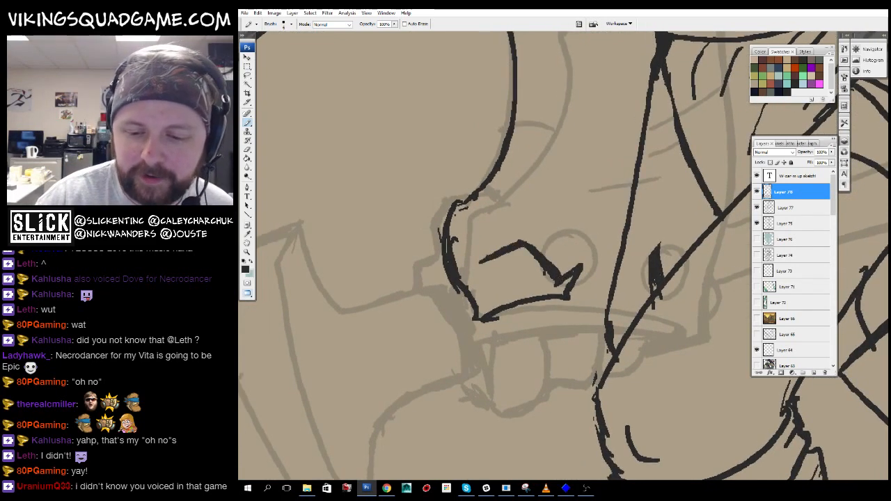
left_click_drag(564, 298, 479, 318)
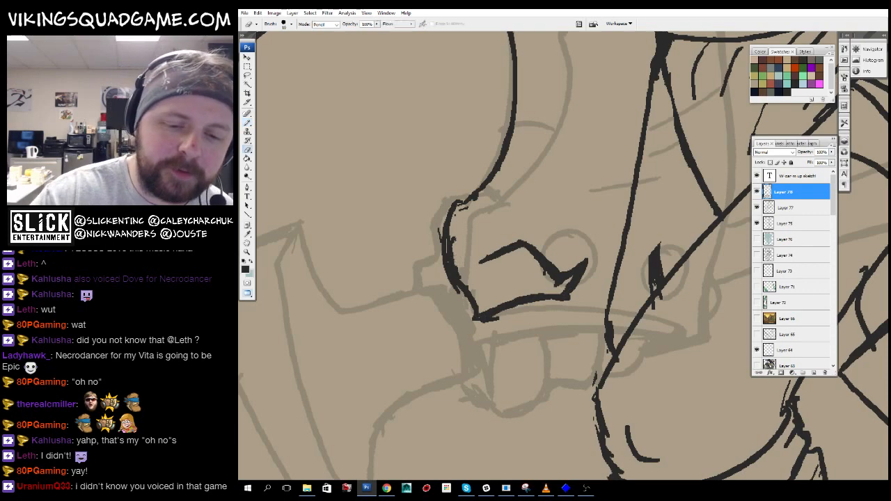
key("b")
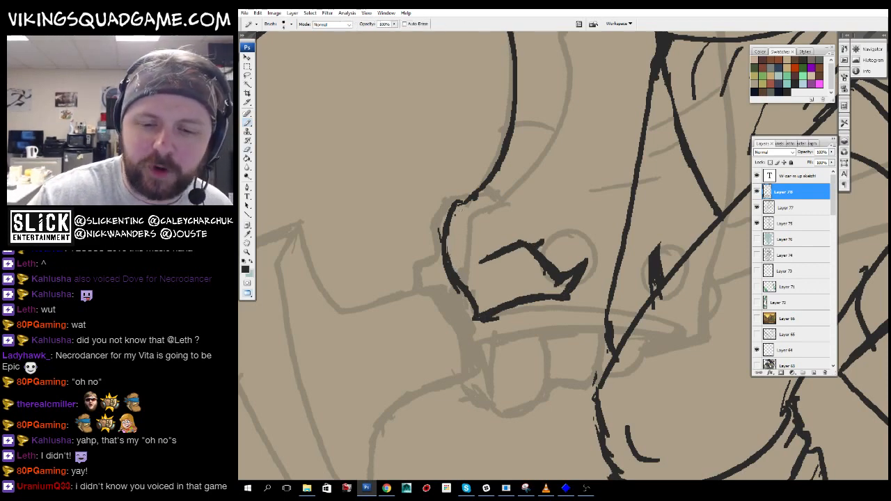
left_click_drag(496, 192, 580, 214)
left_click_drag(529, 201, 519, 206)
key("e")
left_click_drag(483, 178, 475, 185)
key("b")
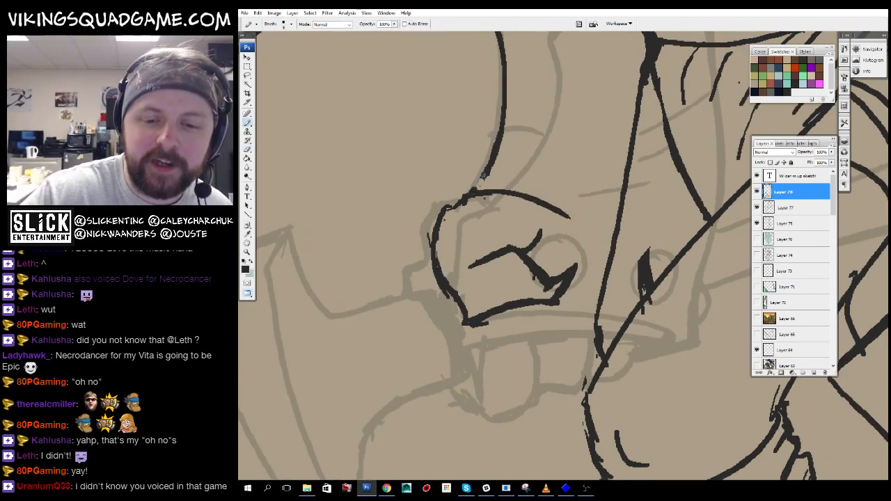
- Draw the curled fingers below the knuckles and add the thumb lines and dark fold beside them
left_click_drag(465, 230, 471, 162)
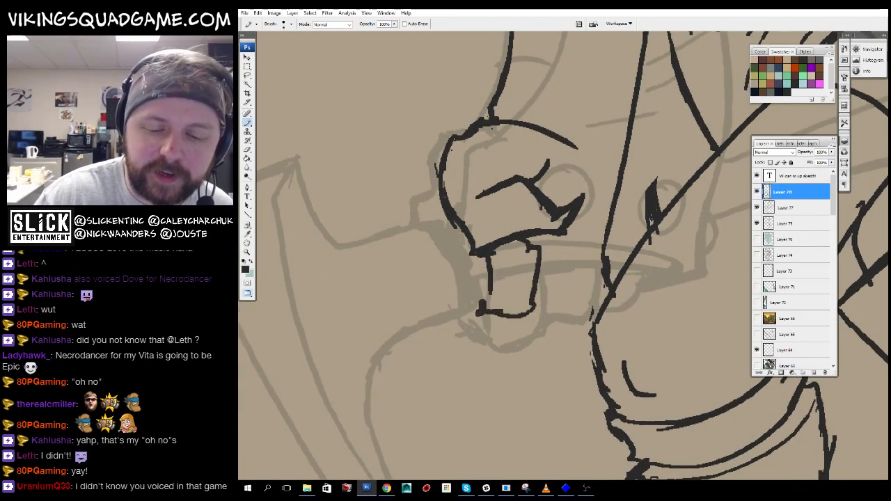
mouse_move(571, 296)
left_mouse_down()
mouse_move(573, 246)
mouse_move(549, 244)
left_mouse_up()
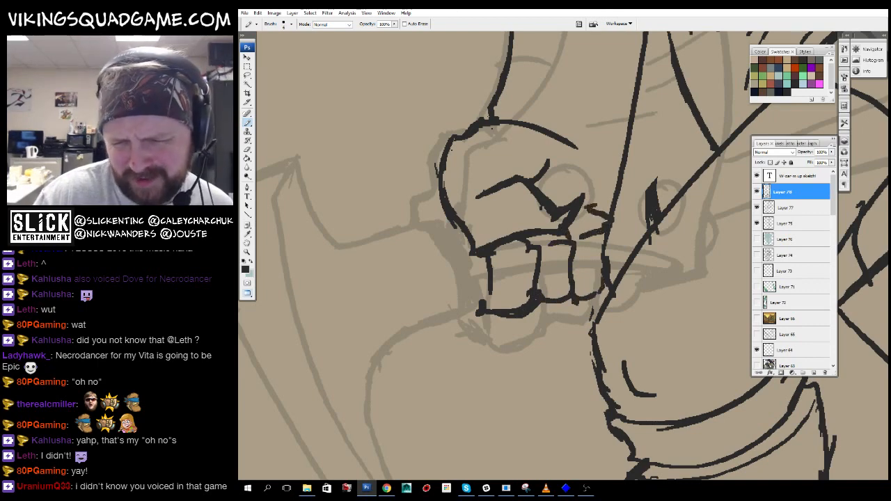
left_click_drag(560, 207, 557, 234)
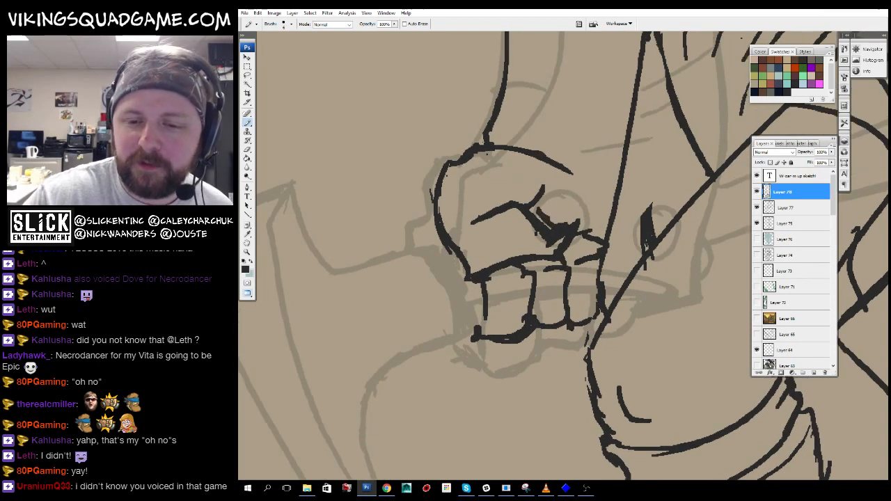
- Extend the wrist curve to the cloth edge and add a parallel line above it to form a cuff band
left_click_drag(546, 155, 608, 206)
left_click_drag(609, 206, 608, 276)
left_click_drag(483, 210, 617, 266)
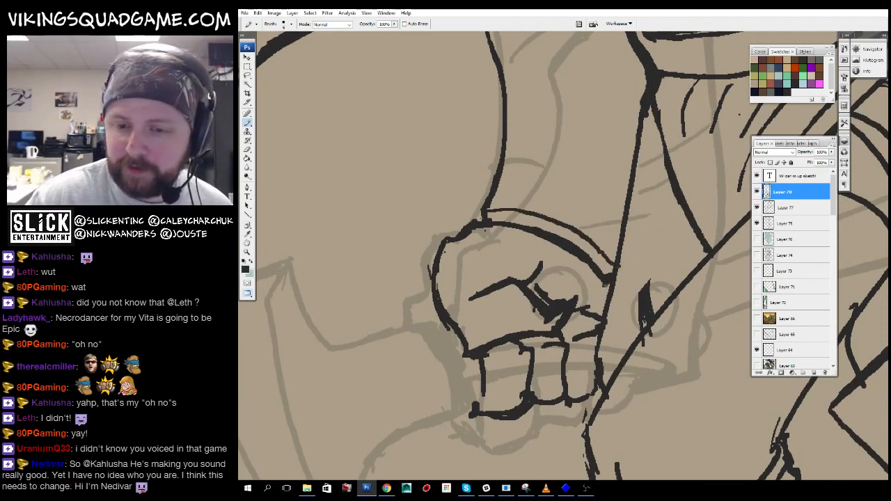
- Trace the upper curve of the second axe head running out from the fist
mouse_move(536, 296)
left_mouse_down()
mouse_move(637, 161)
mouse_move(656, 193)
mouse_move(539, 189)
mouse_move(513, 135)
left_mouse_up()
left_click_drag(506, 212, 487, 341)
left_click(603, 296, "alt")
left_click(604, 282, "alt")
left_click(603, 283, "alt")
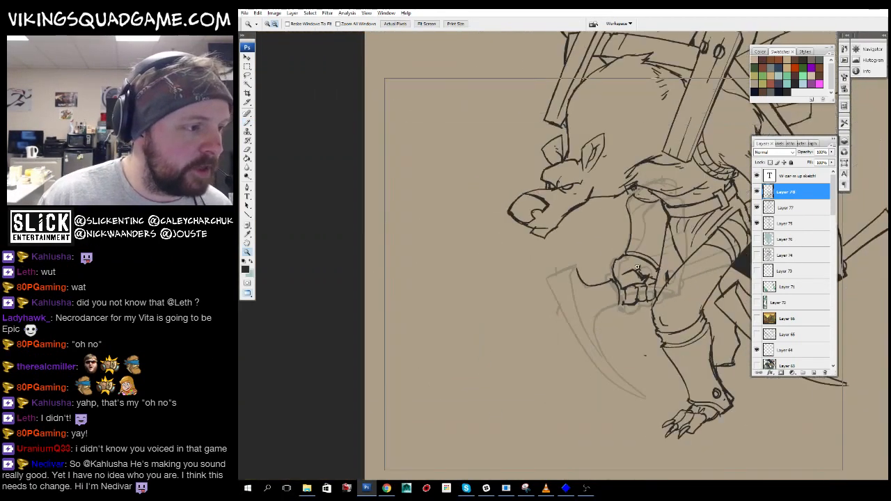
left_click(604, 283, "ctrl")
left_click_drag(604, 283, 477, 309)
left_click(591, 240, "alt")
mouse_move(604, 242)
left_mouse_down()
mouse_move(562, 281)
mouse_move(559, 260)
mouse_move(531, 302)
mouse_move(531, 265)
left_mouse_up()
left_click(561, 281, "alt")
left_click(527, 317, "alt")
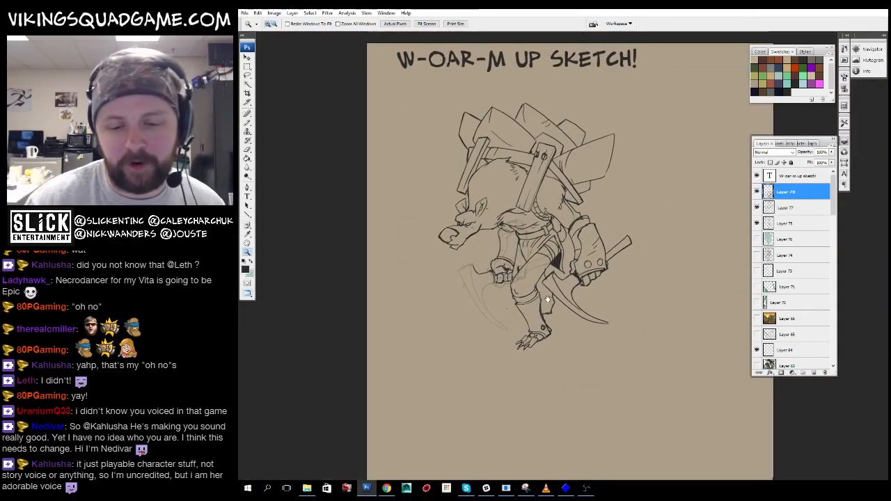
- Outline the axe head's neck beside the fist and its long outer blade edge down to the tip
left_click(532, 266)
left_click(531, 266)
left_click(531, 266)
key("b")
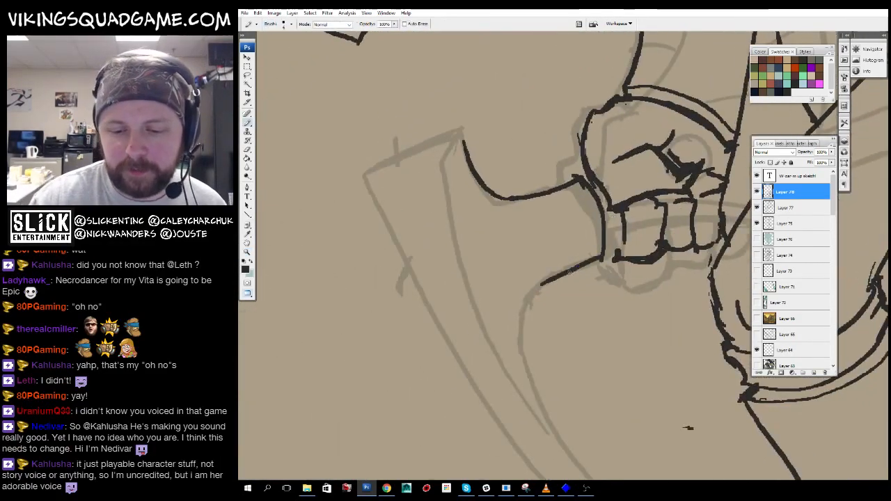
left_click_drag(689, 427, 678, 335)
mouse_move(353, 80)
left_mouse_down()
mouse_move(456, 300)
mouse_move(424, 243)
mouse_move(675, 434)
left_mouse_up()
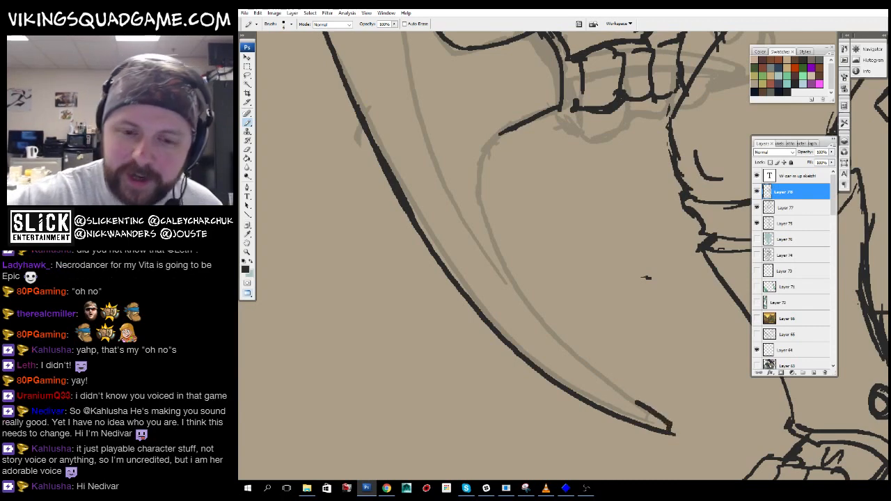
- Draw the blade's inner edge and bevel line, and darken the gap between the axe neck and the fingers
mouse_move(637, 402)
left_mouse_down()
mouse_move(517, 149)
mouse_move(503, 185)
mouse_move(520, 211)
left_mouse_up()
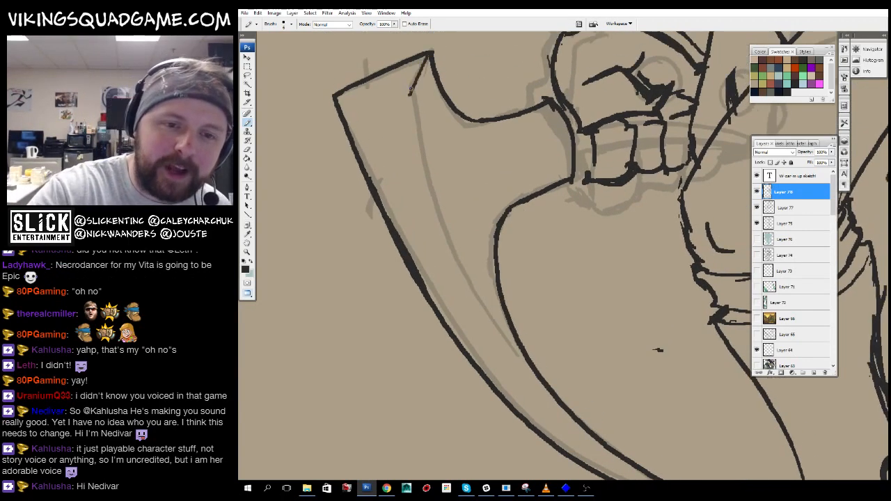
mouse_move(411, 89)
left_mouse_down()
mouse_move(480, 309)
mouse_move(564, 418)
left_mouse_up()
left_click_drag(582, 93, 548, 162)
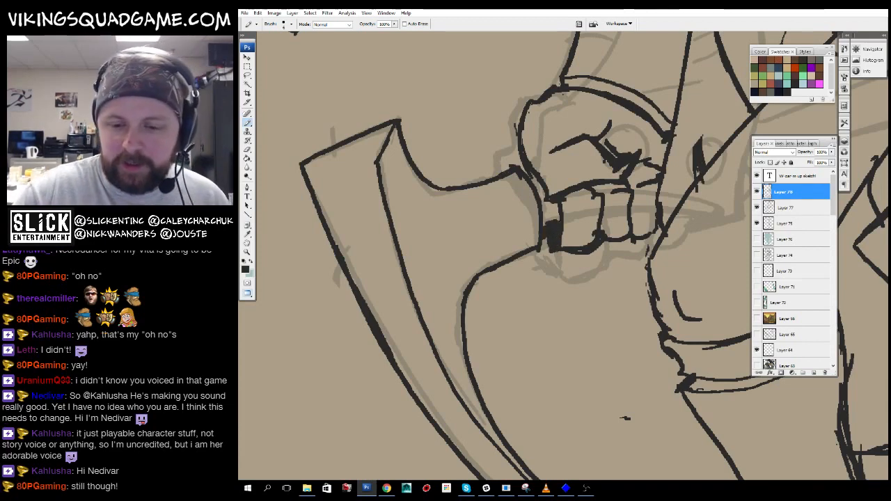
key("z")
scroll(642, 172, "down", 8)
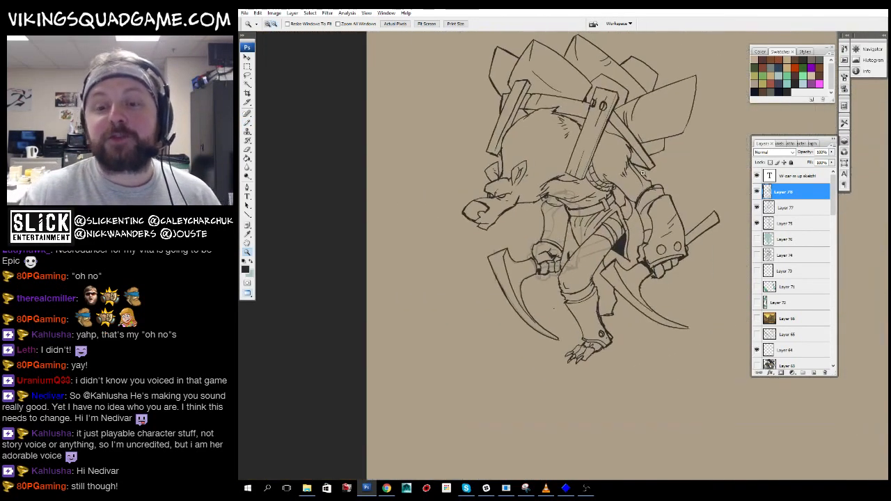
- Draw the curve where the second arm meets the chest, shade its top corner, and add details to the thumb and cuff
scroll(550, 268, "up", 6)
key("b")
scroll(528, 242, "up", 3)
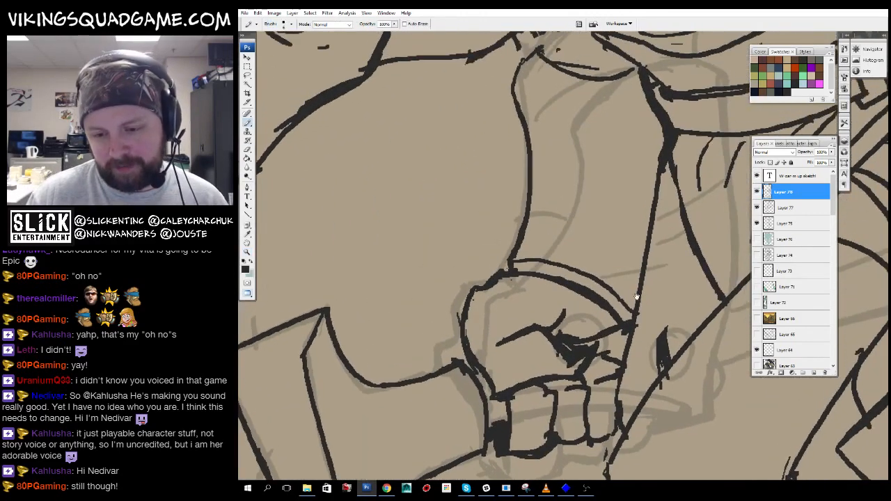
scroll(553, 133, "up", 1)
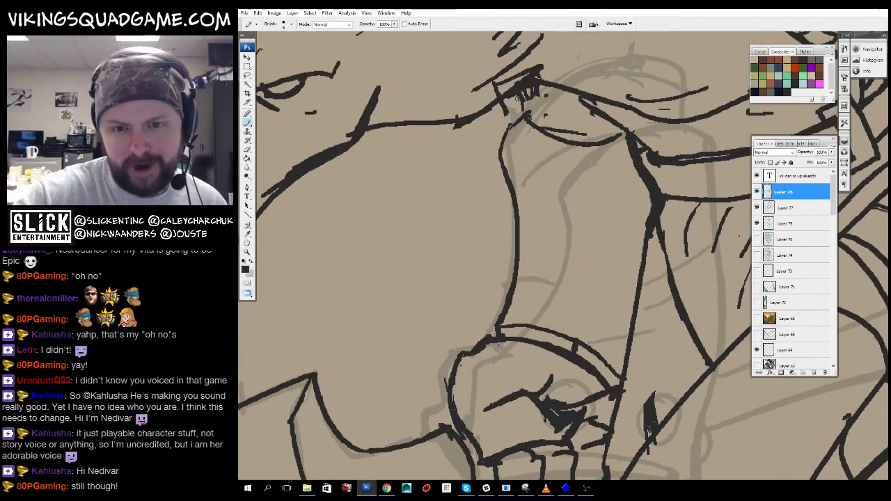
scroll(527, 118, "up", 1)
key("z")
left_click(622, 287, "alt")
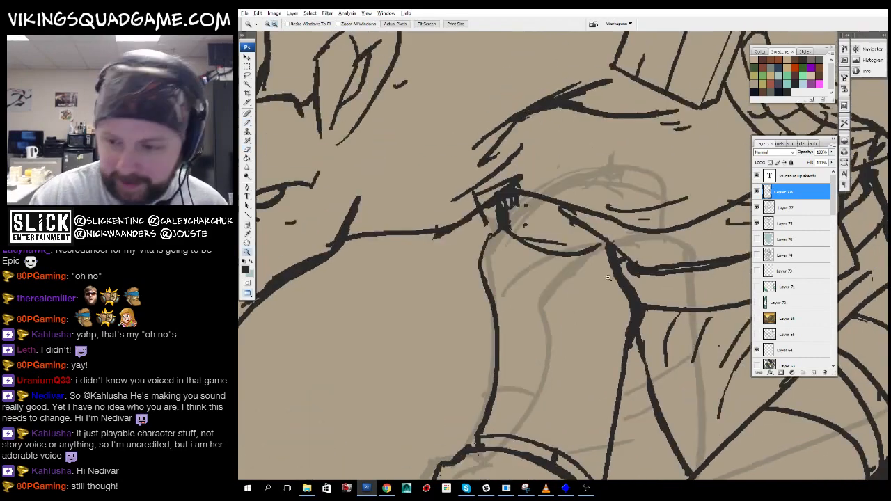
left_click(622, 287, "alt")
left_click(623, 287, "alt")
left_click(623, 287, "alt")
left_click(632, 290)
- Hide the faded arm guide on Layer 77 and view the whole sketch
left_click(757, 207)
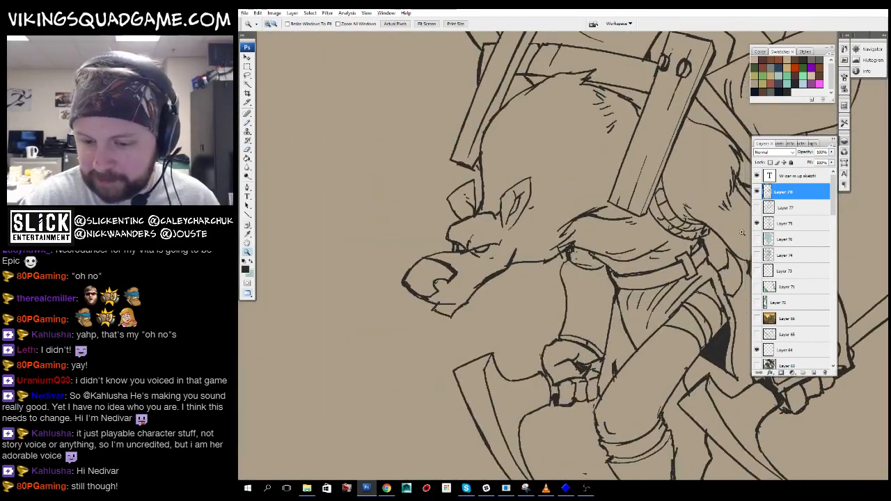
left_click(672, 333, "alt")
left_click(671, 337, "alt")
left_click(672, 336, "alt")
- Select the empty area around the new arm and axe with the Magic Wand, and merge their layer into the boar line-art layer
key("w")
left_click(582, 221)
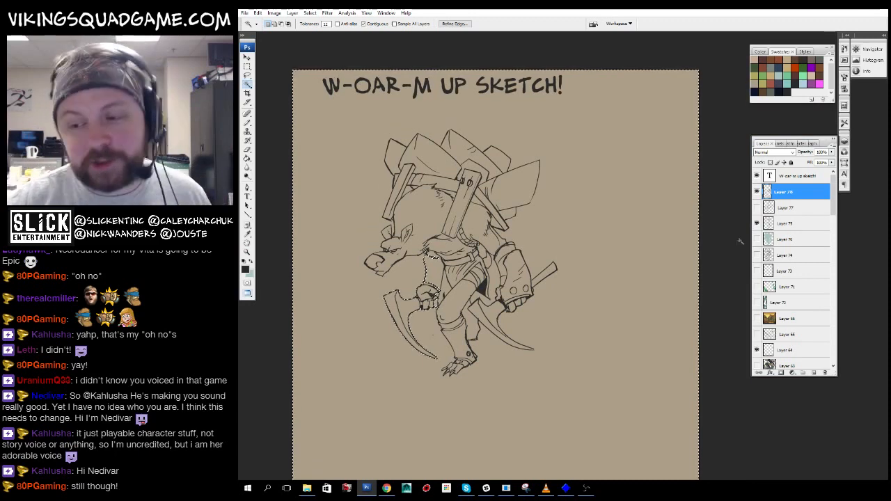
left_click_drag(789, 194, 773, 216)
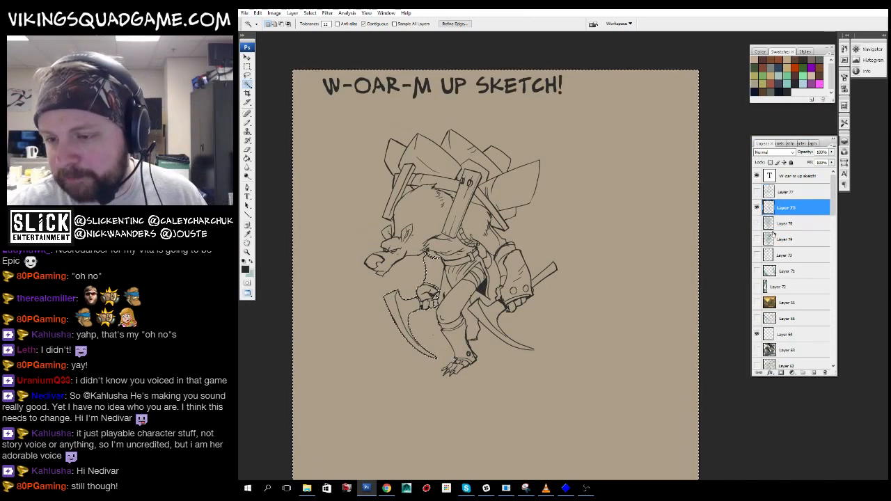
- Merge the second arm's layer into the boar line art and outline the whole figure with a selection
key("ctrl+e")
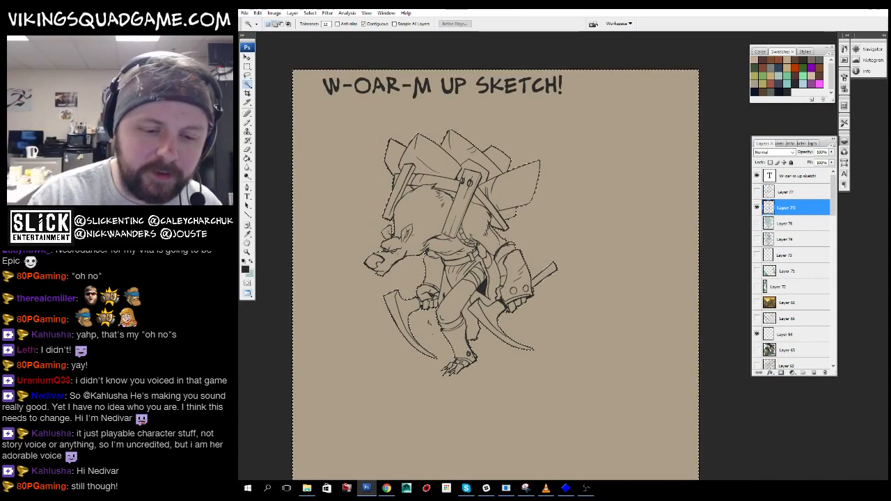
left_click_drag(559, 222, 565, 237)
key("z")
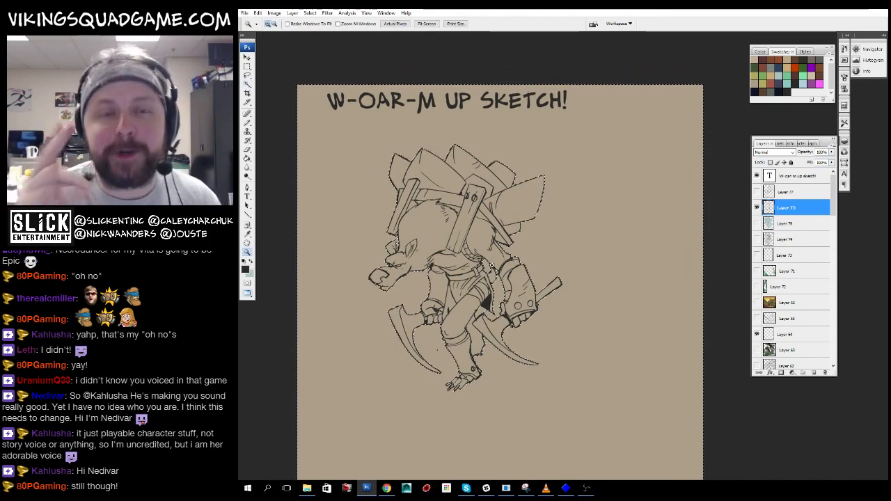
key("f")
- Delete the old fill layer, Layer 76, from beneath the line art
key("g")
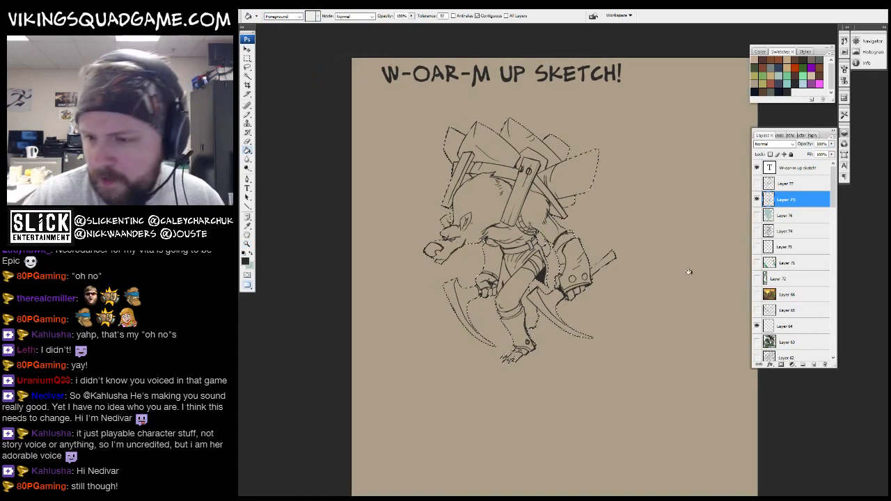
left_click_drag(689, 272, 724, 255)
left_click(515, 195)
left_click_drag(793, 309, 825, 364)
left_click_drag(683, 161, 662, 189)
- Create a new layer above Layer 74 and fill the boar's silhouette on it with the light teal colour
key("x")
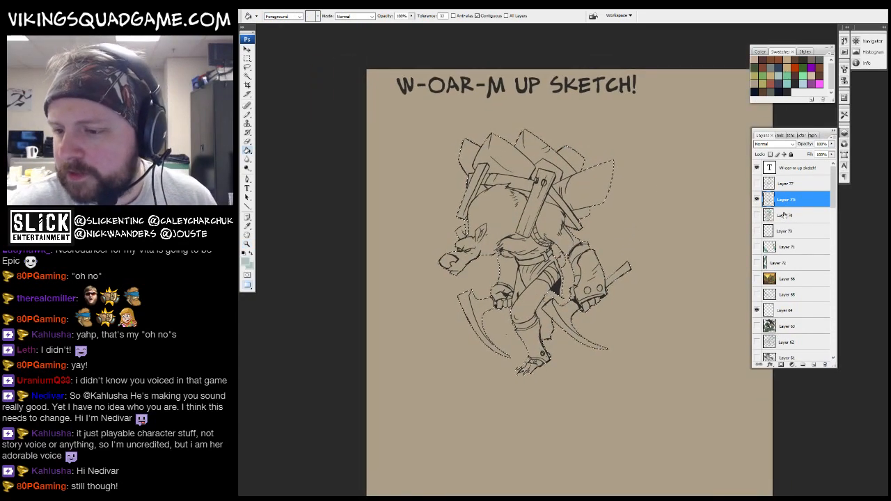
left_click(785, 215)
left_click(814, 364)
left_click(618, 279)
left_click_drag(619, 278, 619, 307)
- Add another layer beneath the teal fill, fill it with the dark colour, and deselect
key("x")
left_click(787, 230)
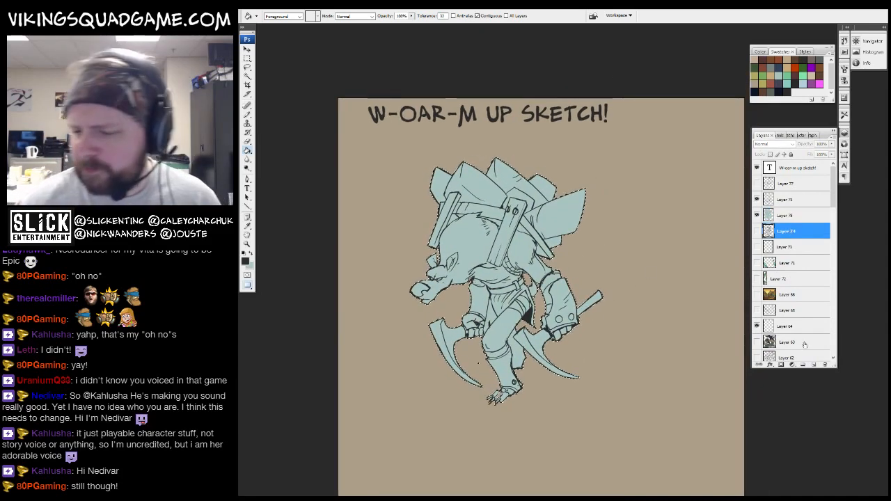
left_click(814, 364)
left_click(610, 265)
key("ctrl+d")
- Choose a thicker brush preset for the drawing tool and make the boar line-art layer active
left_click_drag(610, 263, 617, 285)
key("z")
left_click_drag(664, 160, 436, 425)
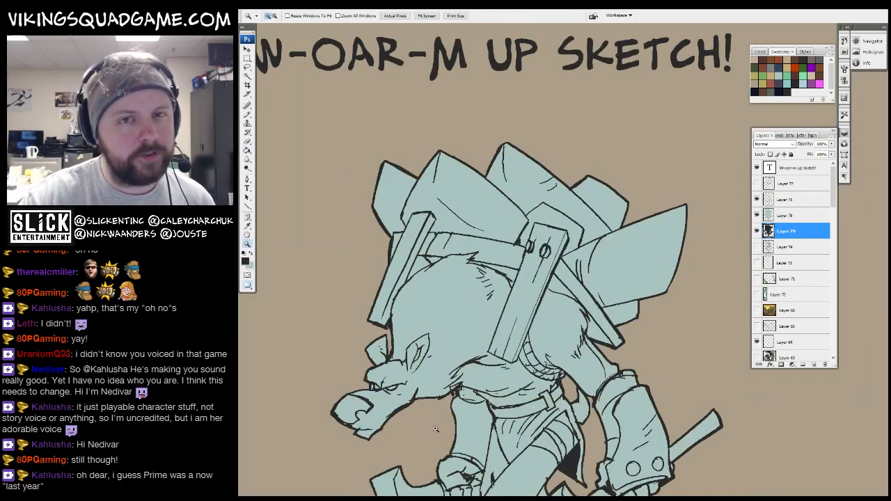
left_click(603, 198)
key("b")
right_click(606, 204)
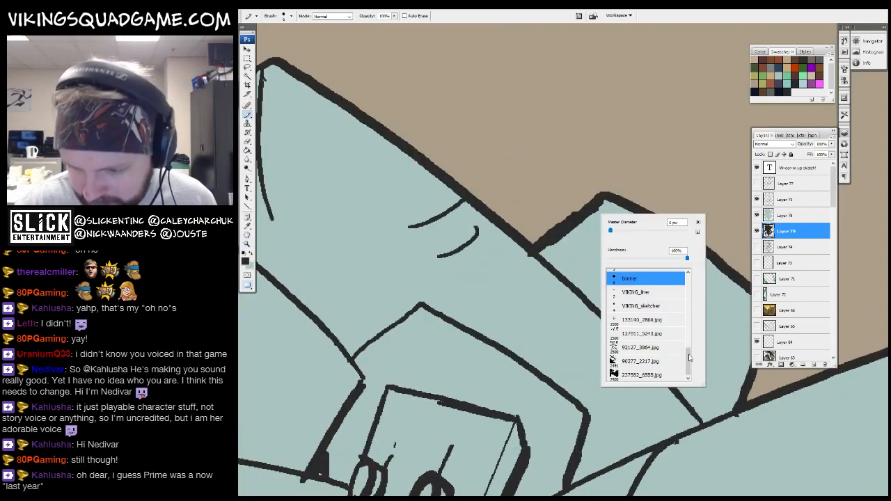
left_click_drag(689, 357, 689, 284)
left_click(635, 317)
left_click_drag(583, 271, 548, 139)
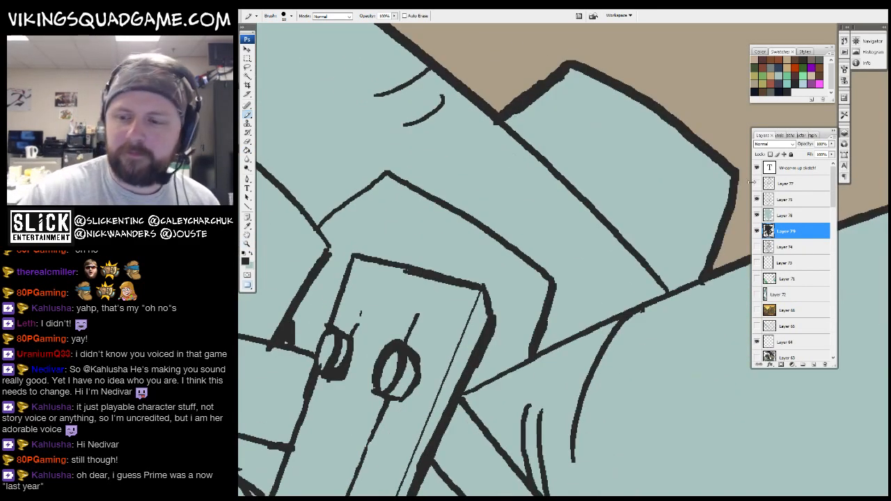
left_click(785, 199)
- Thicken the overlapping outlines of the pointed shapes on the boar's back behind the front plank
left_click_drag(505, 121, 519, 132)
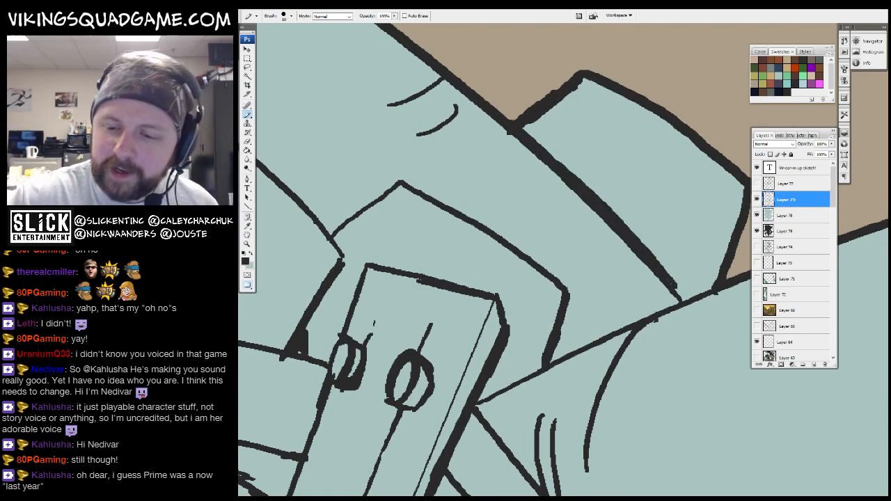
left_click_drag(683, 298, 651, 181)
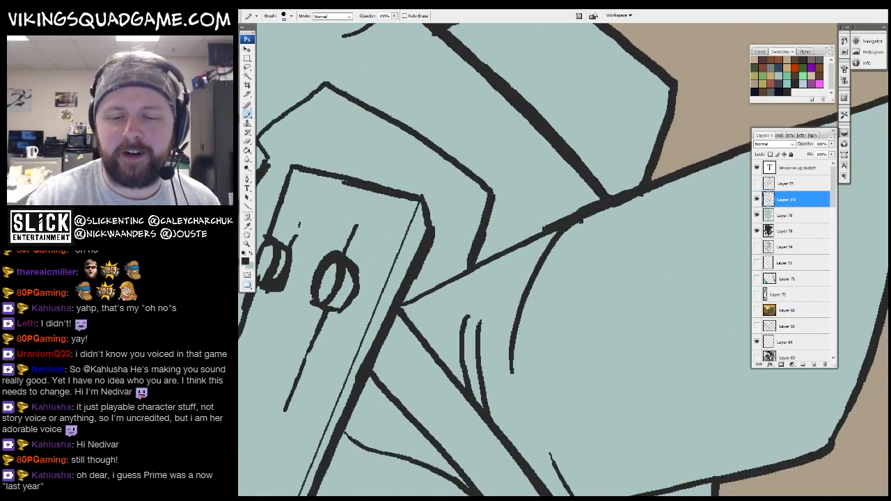
left_click_drag(591, 209, 693, 213)
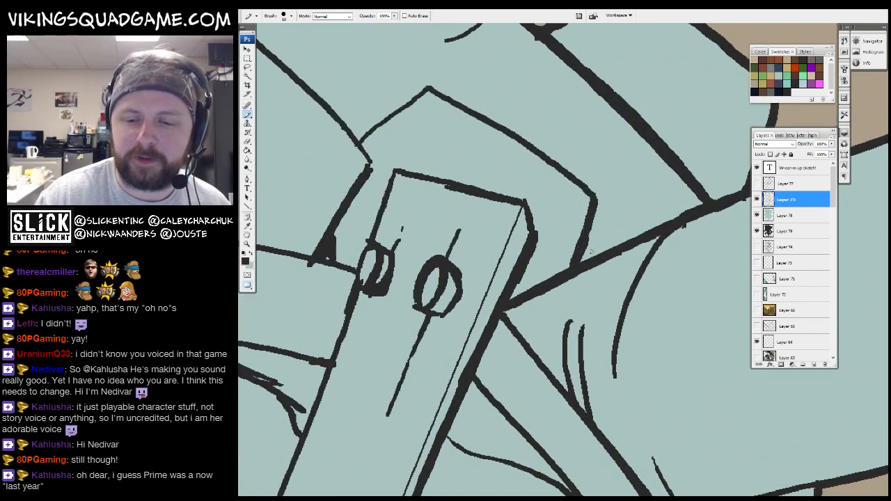
mouse_move(581, 263)
left_mouse_down()
mouse_move(596, 216)
mouse_move(489, 124)
mouse_move(380, 121)
mouse_move(620, 206)
left_mouse_up()
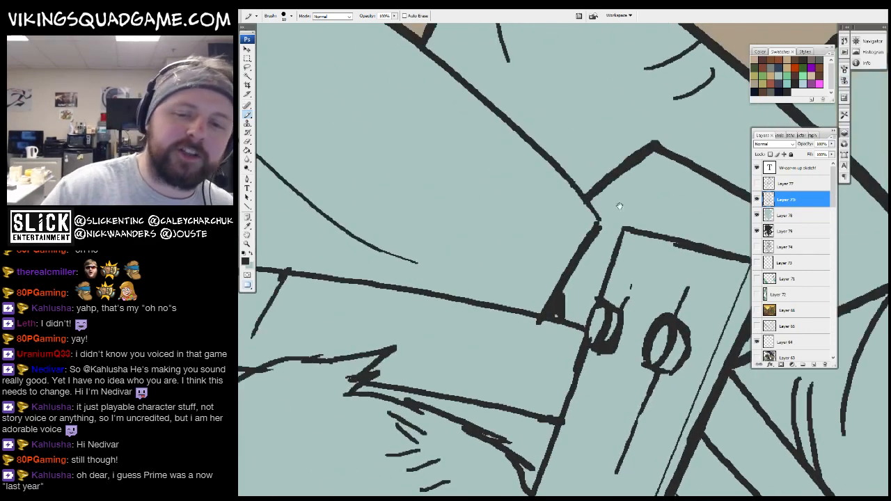
left_click_drag(439, 56, 600, 219)
left_click_drag(427, 46, 570, 194)
left_click_drag(540, 271, 542, 346)
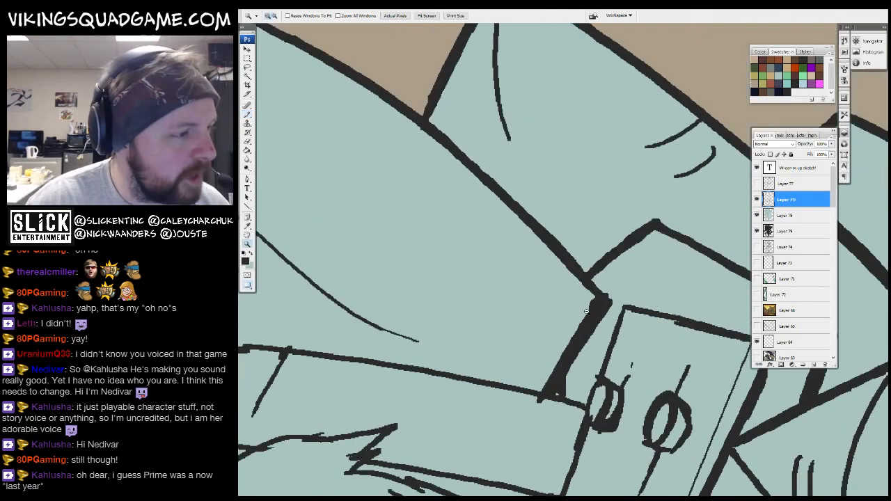
- Thicken the outlines of the pack's far-side pointed shapes and of the rear plank above the boar's head
left_click(535, 316, "alt")
left_click(535, 316, "alt")
left_click(535, 315, "alt")
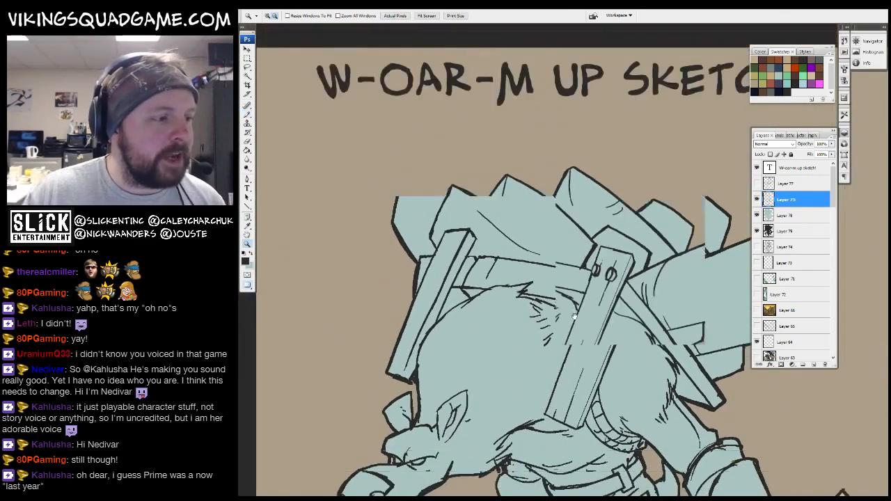
left_click_drag(665, 172, 445, 292)
mouse_move(488, 294)
left_mouse_down()
mouse_move(625, 341)
mouse_move(672, 348)
left_mouse_up()
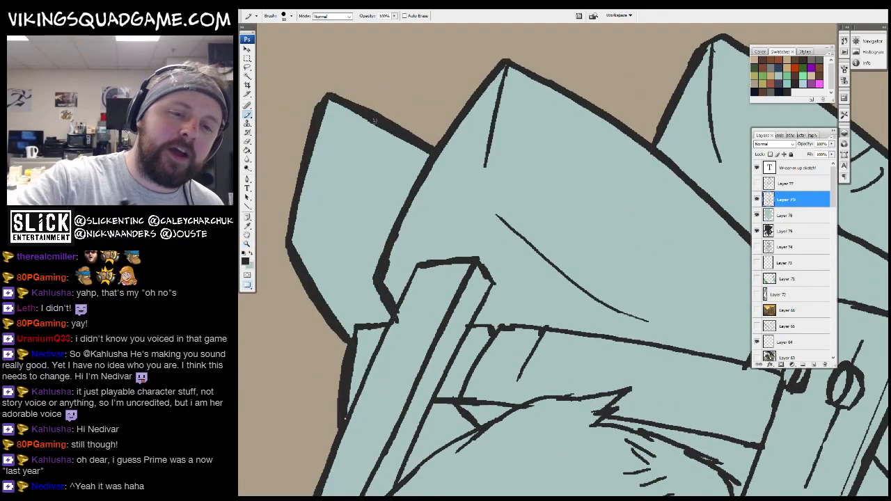
left_click_drag(433, 151, 447, 119)
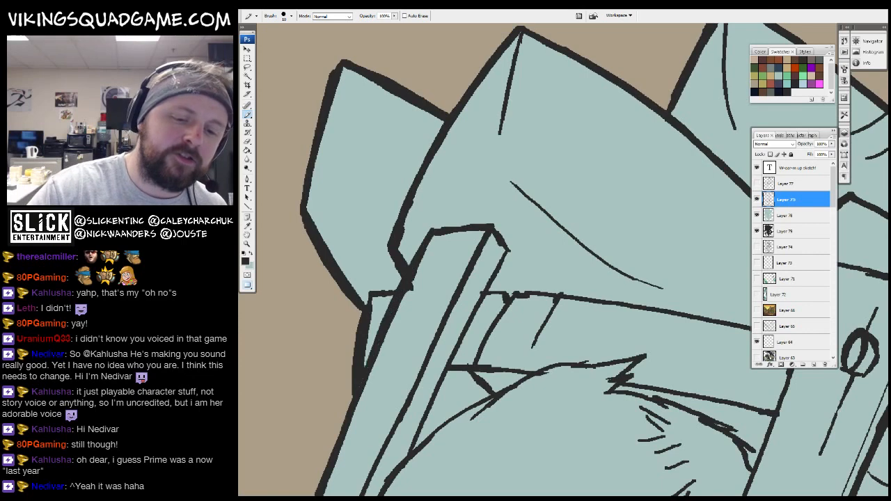
left_click_drag(515, 242, 473, 190)
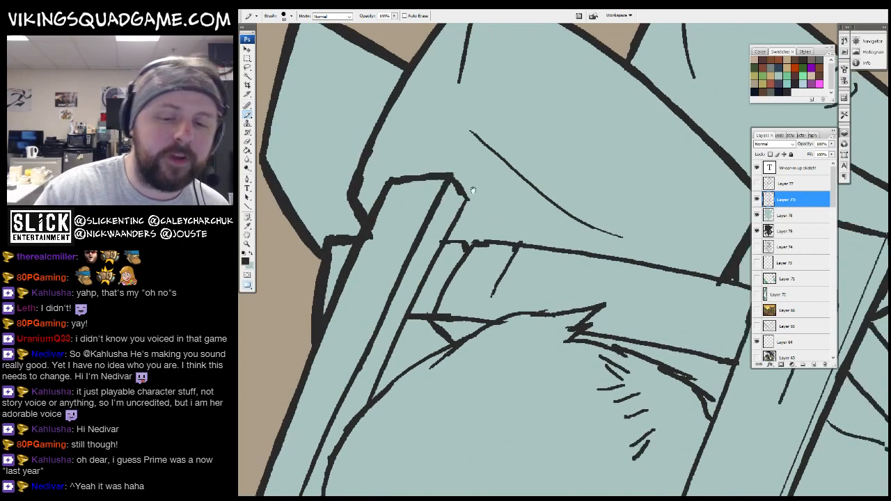
left_click_drag(416, 315, 454, 235)
- Examine the thickened outlines on the whole figure
key("alt+space")
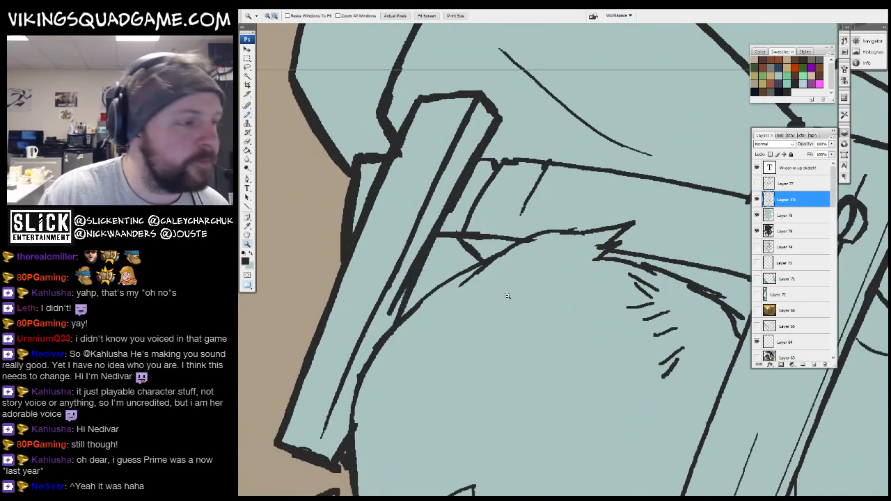
left_click(547, 249, "alt")
left_click(548, 247, "alt")
left_click(557, 213, "alt")
left_click(558, 210, "alt")
left_click_drag(559, 211, 455, 137)
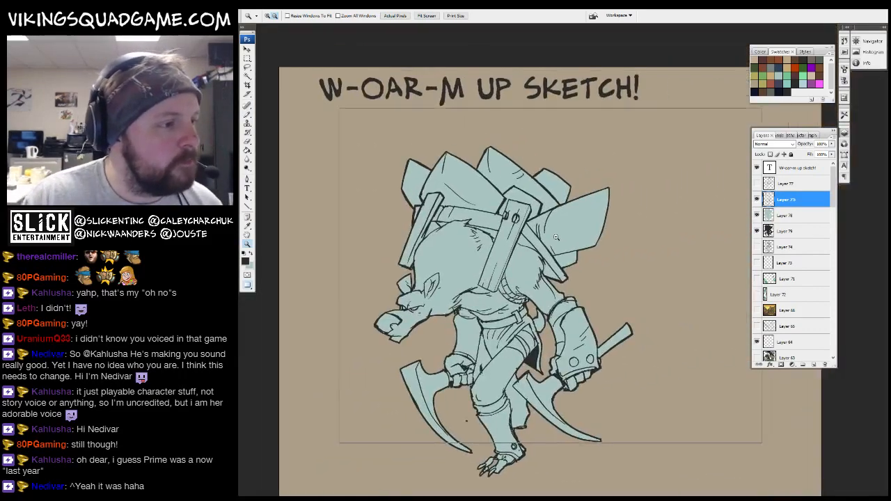
left_click(572, 276, "alt")
mouse_move(564, 286)
left_mouse_down()
mouse_move(607, 257)
mouse_move(576, 276)
mouse_move(512, 354)
mouse_move(532, 341)
mouse_move(568, 269)
left_mouse_up()
- Thicken the outline of the front plank from its upper corners down to its lower end
left_click(527, 234)
left_click(583, 252)
mouse_move(591, 165)
left_mouse_down()
mouse_move(598, 193)
mouse_move(589, 165)
left_mouse_up()
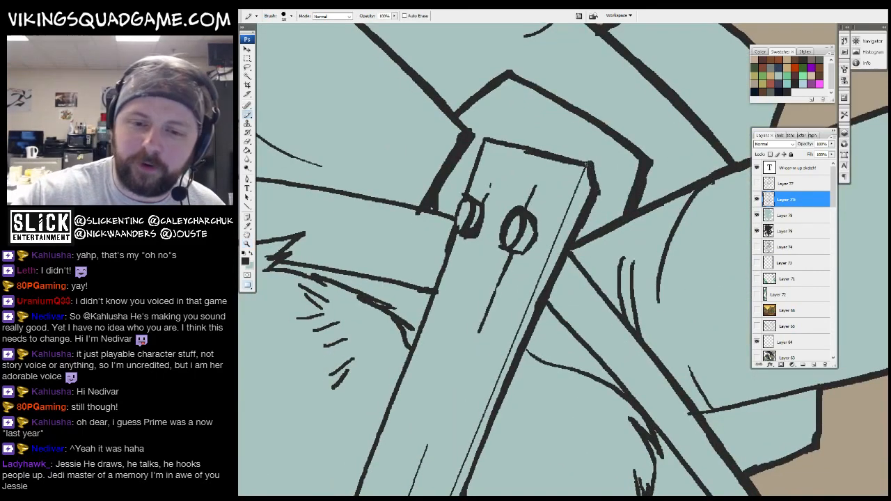
left_click_drag(487, 135, 496, 114)
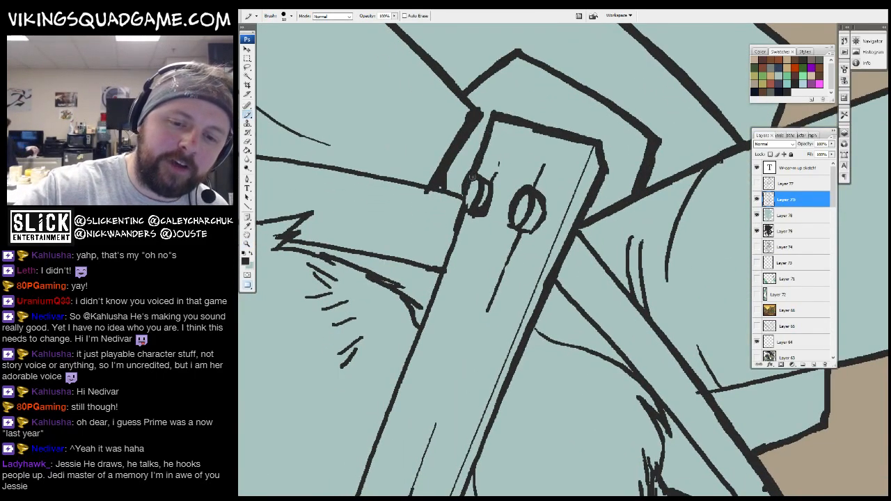
left_click_drag(472, 177, 504, 68)
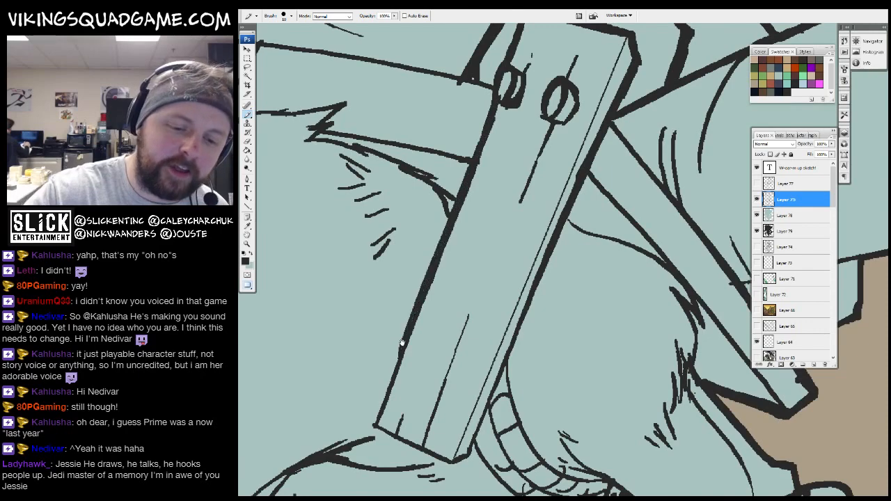
left_click_drag(402, 343, 446, 220)
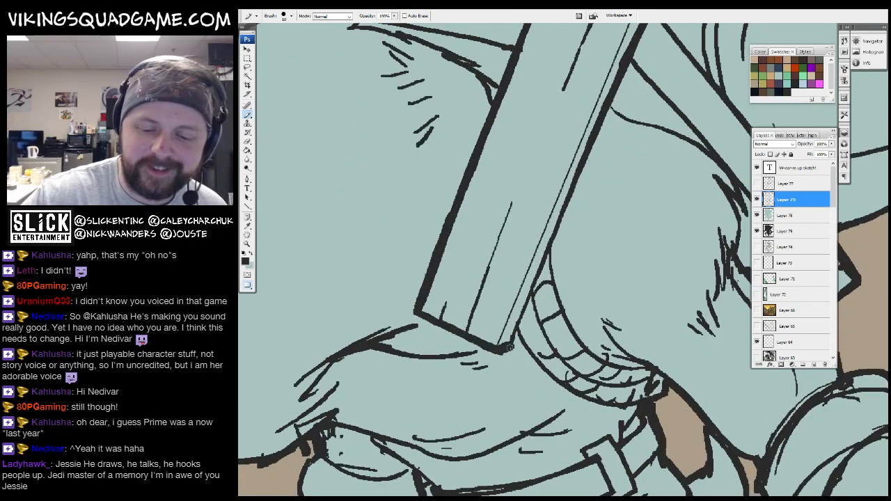
key("ctrl+plus")
left_click_drag(549, 210, 563, 175)
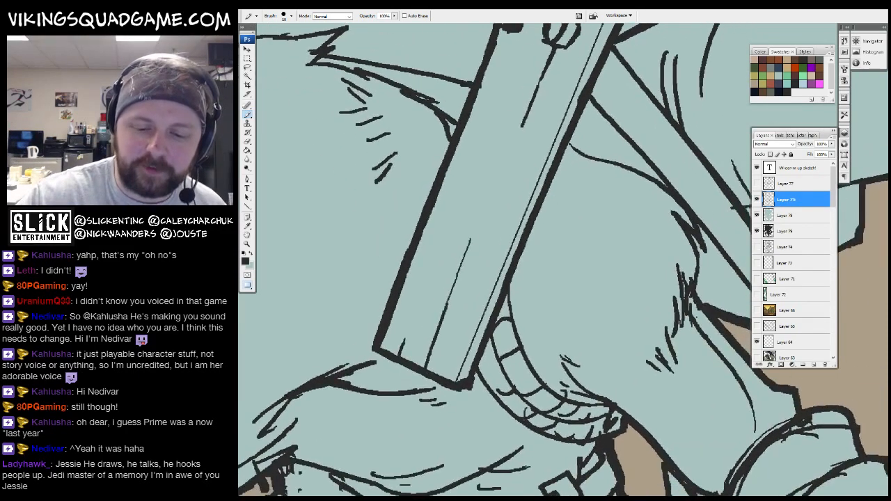
- Thicken the outlines of the rope band, the diagonal plank behind the shoulder, and the upper arm
left_click_drag(550, 385, 540, 263)
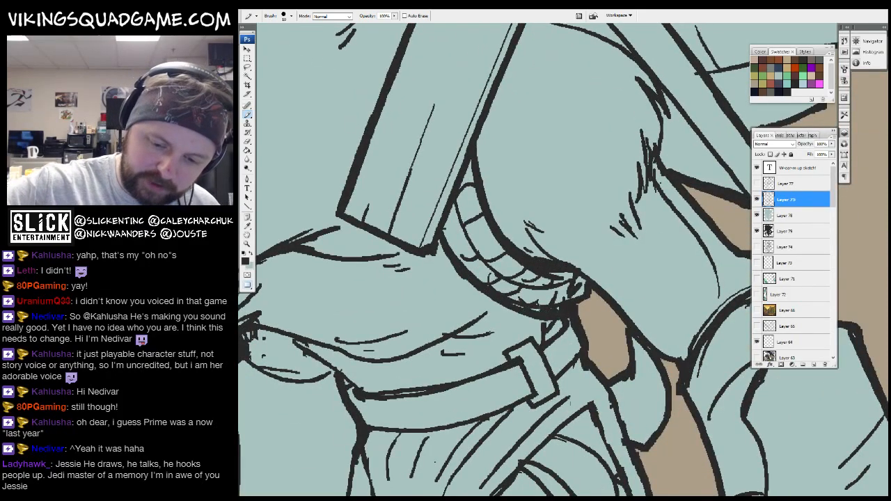
key("ctrl+plus")
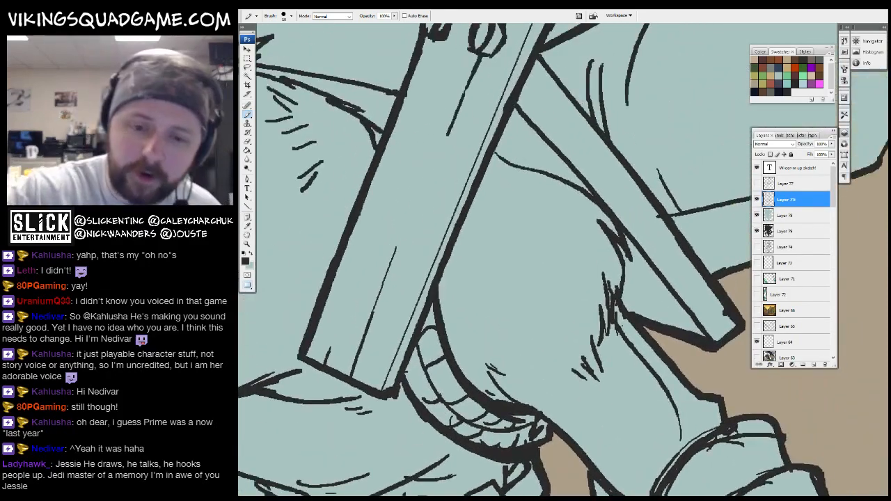
mouse_move(627, 244)
left_mouse_down()
mouse_move(557, 195)
mouse_move(498, 87)
left_mouse_up()
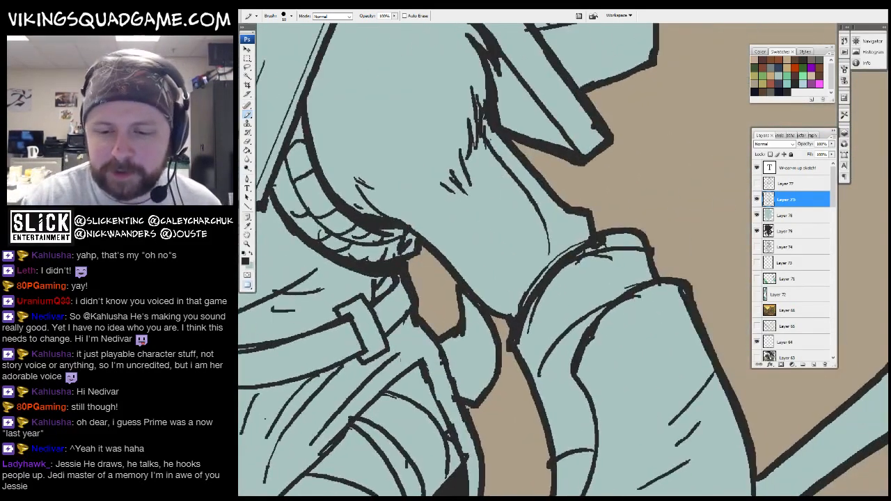
left_click_drag(557, 258, 576, 247)
left_click_drag(495, 311, 536, 209)
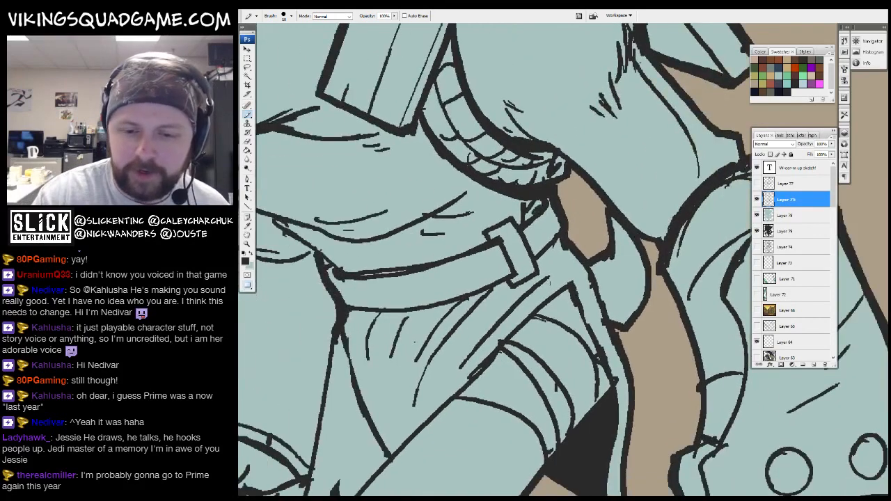
- Thicken the outlines of the belt and its buckle, darkening the gaps around the buckle
left_click_drag(540, 251, 559, 247)
left_click_drag(504, 227, 534, 213)
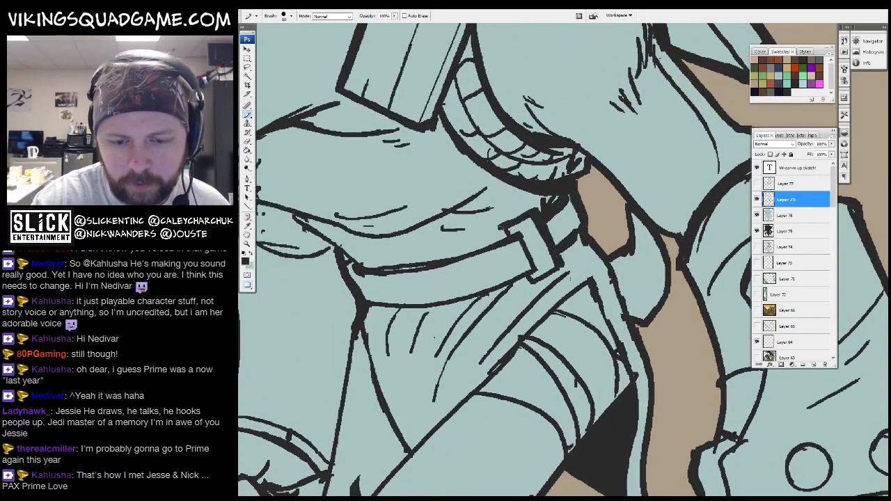
left_click_drag(501, 245, 565, 248)
mouse_move(417, 238)
left_mouse_down()
mouse_move(449, 234)
mouse_move(503, 187)
left_mouse_up()
left_click_drag(475, 190, 424, 165)
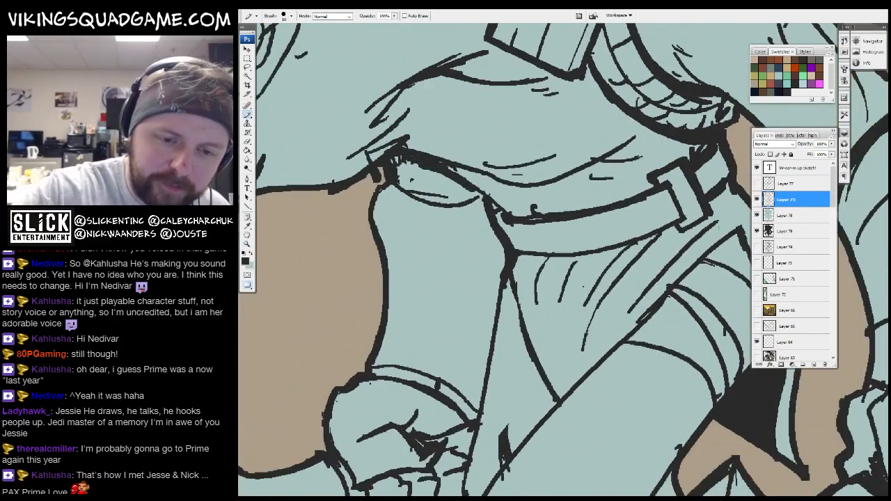
- Thicken the lines of the loincloth and thigh, including the edge beside the second arm
left_click_drag(505, 281, 491, 331)
mouse_move(491, 332)
left_mouse_down()
mouse_move(502, 230)
mouse_move(489, 277)
left_mouse_up()
left_click_drag(469, 405, 466, 431)
mouse_move(562, 230)
left_mouse_down()
mouse_move(547, 163)
mouse_move(487, 230)
left_mouse_up()
mouse_move(446, 188)
left_mouse_down()
mouse_move(455, 233)
mouse_move(487, 293)
left_mouse_up()
left_click_drag(487, 292, 500, 273)
left_click_drag(575, 220, 459, 328)
left_click_drag(546, 246, 424, 392)
left_click_drag(641, 145, 550, 232)
left_click_drag(557, 230, 540, 216)
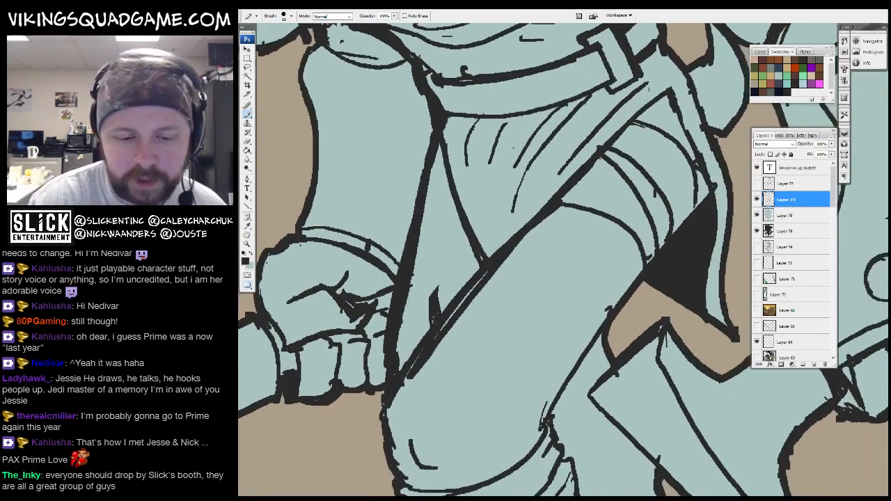
- Black in the far leg behind the front knee and shin
key("b")
mouse_move(423, 328)
left_mouse_down()
mouse_move(387, 309)
mouse_move(402, 210)
left_mouse_up()
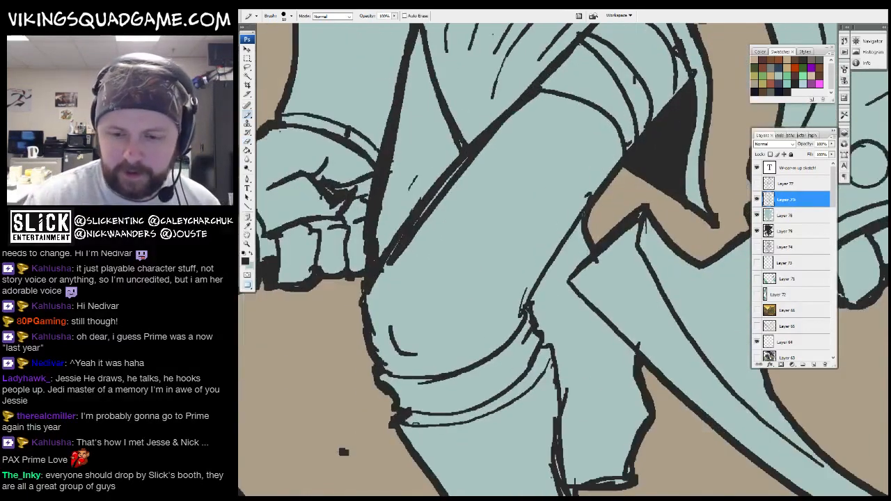
left_click_drag(570, 293, 612, 481)
left_click_drag(343, 452, 327, 280)
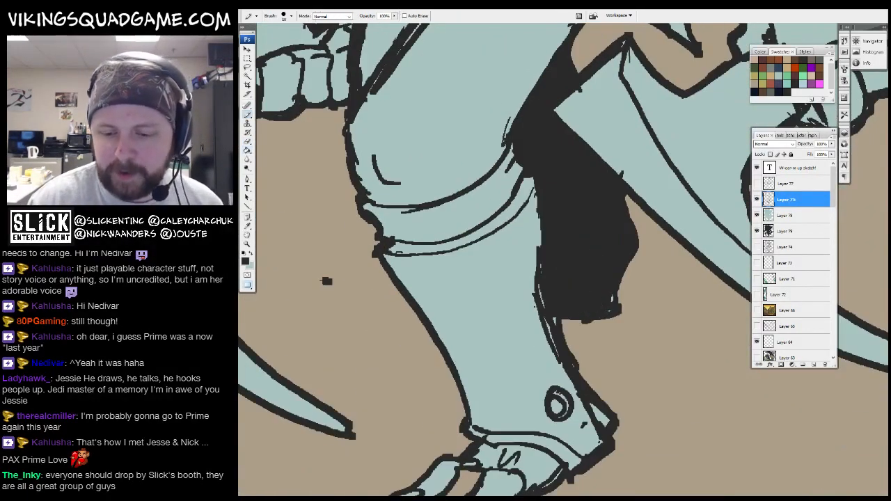
left_click_drag(581, 287, 586, 306)
- Fill the small oval area where the second arm meets the chest with the dark colour
left_click_drag(572, 167, 742, 413)
left_click_drag(605, 41, 597, 180)
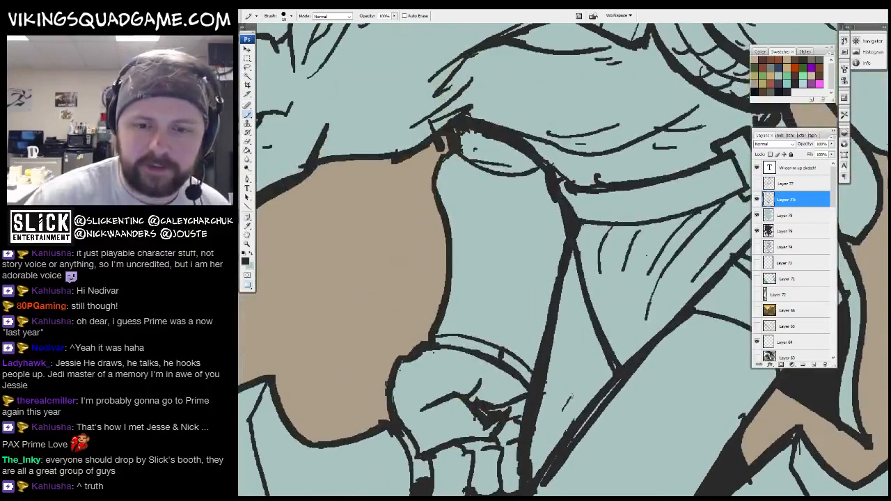
key("g")
left_click(496, 154)
key("z")
left_click(557, 285, "alt")
left_click(654, 327, "alt")
left_click_drag(627, 125, 613, 334)
left_click_drag(584, 49, 571, 370)
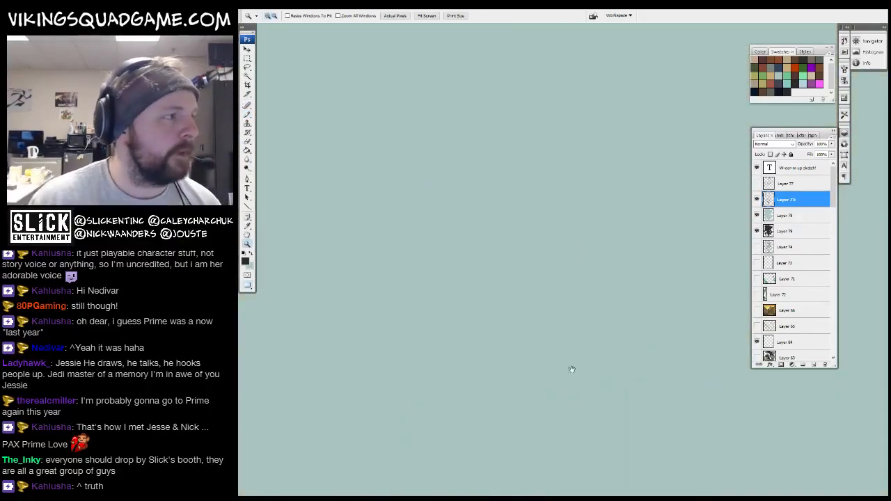
- Fill the unpainted gaps between the front foot's toes with the pale blue-green on the flat colour layer, and return to the line art layer
key("ctrl+0")
left_click_drag(591, 230, 583, 258)
left_click(541, 262)
left_click_drag(552, 397, 550, 323)
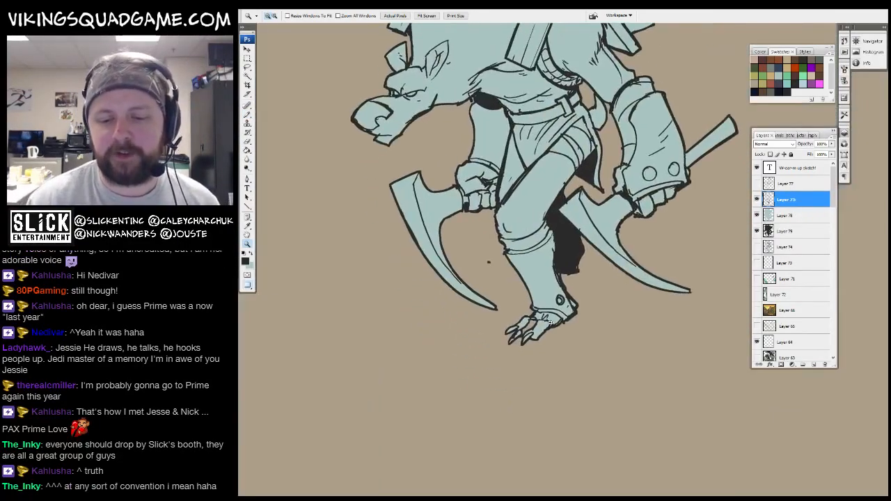
left_click(549, 322)
left_click(550, 322)
key("l")
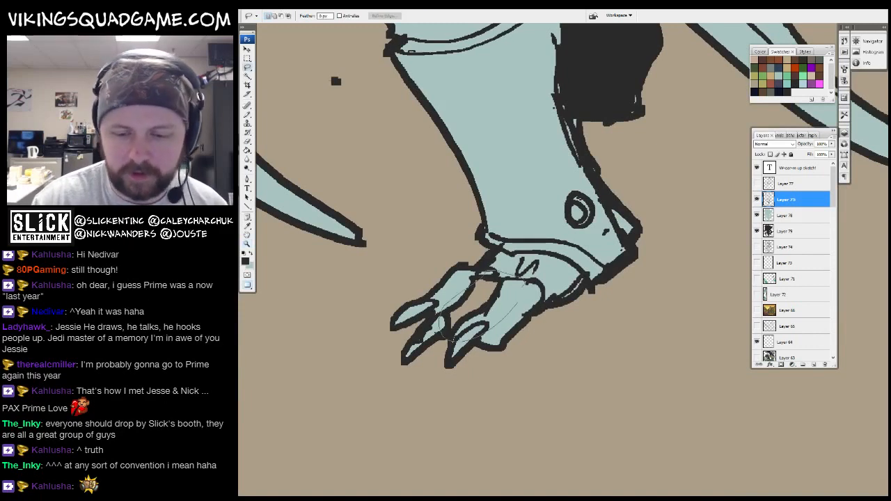
key("g")
left_click(520, 294, "alt")
left_click(780, 215)
left_click(468, 302)
key("ctrl+d")
key("b")
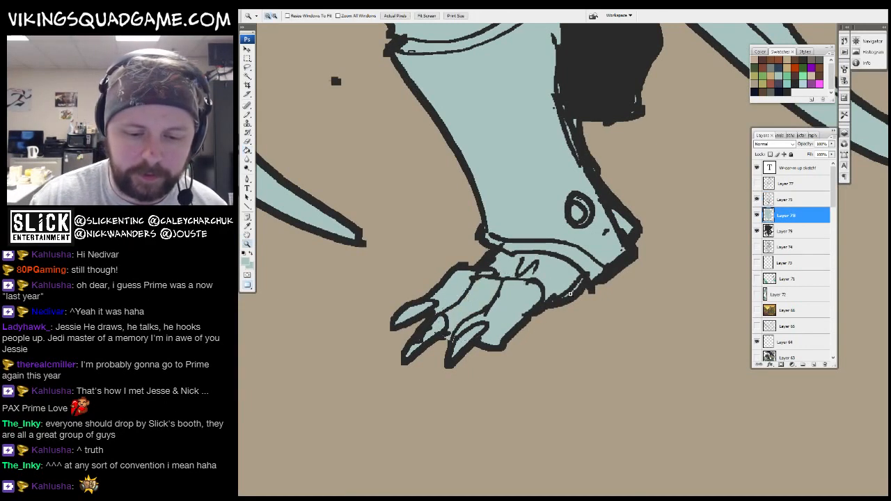
left_click_drag(471, 300, 522, 288)
left_click(797, 202)
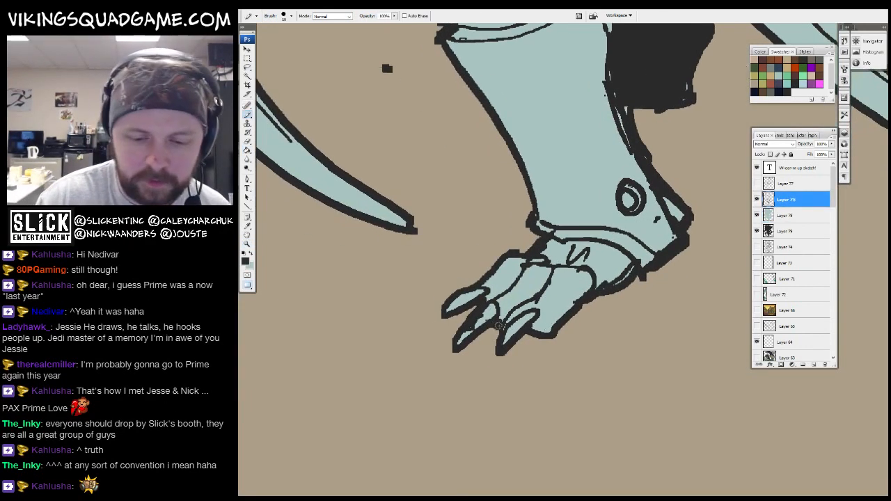
- Add short crease lines and thicken the edges on the large crystal jutting out behind the near plank
key("z")
left_click(497, 325, "alt")
left_click(507, 348, "alt")
left_click(517, 377, "alt")
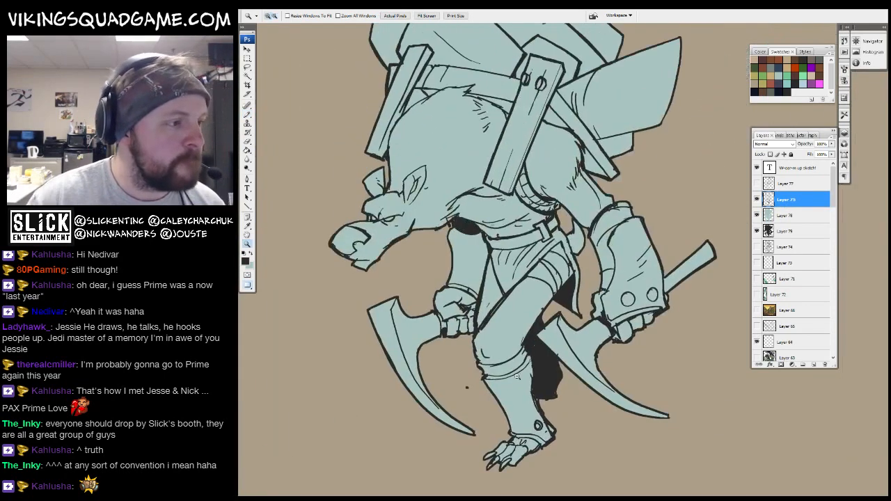
left_click_drag(608, 250, 579, 315)
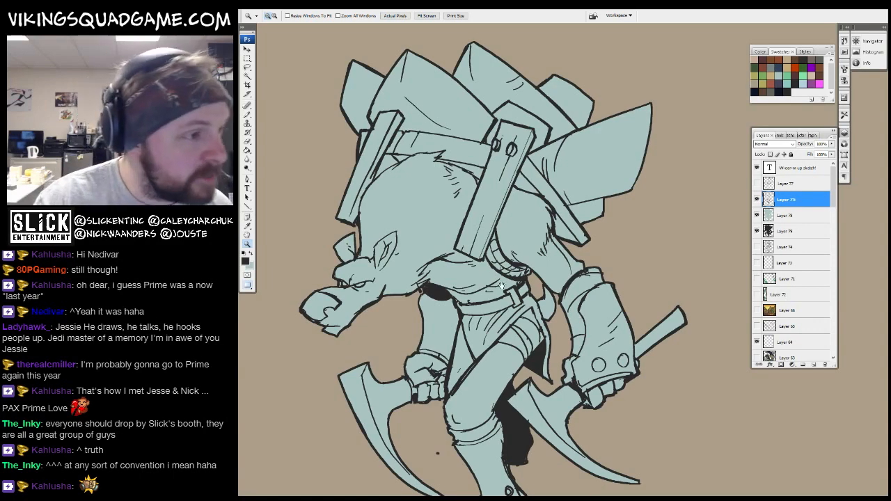
left_click_drag(502, 287, 506, 295)
left_click_drag(284, 84, 749, 458)
left_click(585, 327, "alt")
left_click_drag(425, 82, 725, 307)
left_click_drag(549, 157, 734, 296)
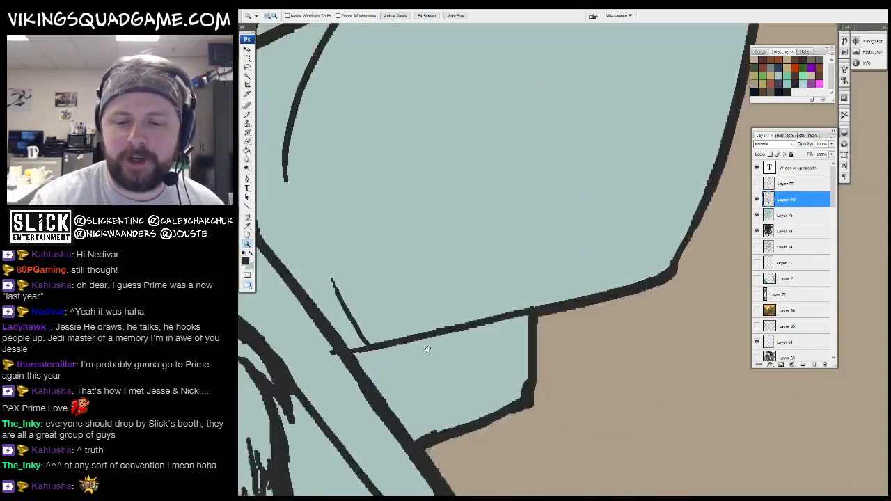
left_click_drag(427, 350, 639, 266)
key("b")
mouse_move(664, 255)
left_mouse_down()
mouse_move(548, 346)
mouse_move(541, 395)
left_mouse_up()
left_click_drag(655, 354, 564, 361)
left_click_drag(416, 217, 462, 320)
left_click_drag(537, 135, 478, 199)
left_click_drag(451, 238, 515, 401)
- Draw short crease strokes on the upper and far-side crystals carried on the boar's back
left_click_drag(500, 136, 509, 160)
left_click_drag(445, 202, 561, 250)
left_click_drag(454, 134, 465, 165)
mouse_move(447, 249)
left_mouse_down()
mouse_move(578, 284)
mouse_move(531, 283)
left_mouse_up()
mouse_move(470, 301)
left_mouse_down()
mouse_move(625, 325)
mouse_move(632, 350)
left_mouse_up()
left_click_drag(429, 299, 662, 221)
left_click_drag(376, 203, 597, 134)
left_click_drag(436, 128, 453, 184)
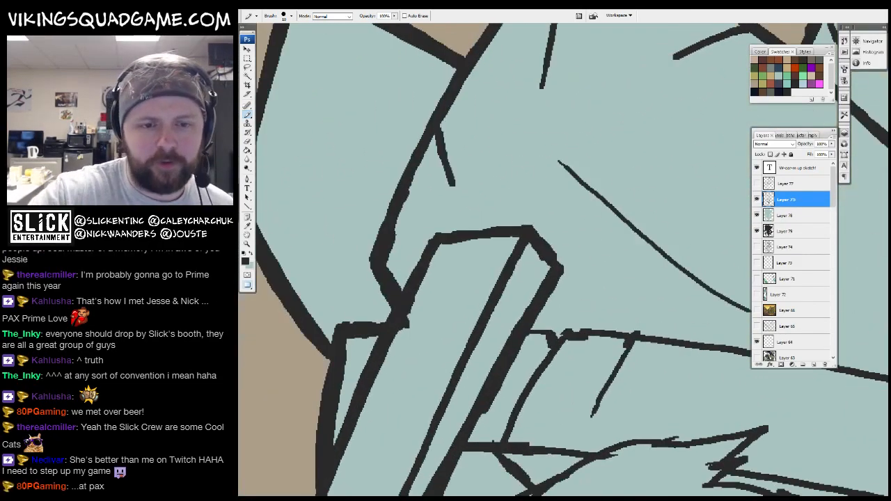
left_click_drag(405, 171, 508, 211)
left_click_drag(358, 255, 447, 212)
left_click_drag(539, 133, 523, 160)
left_click_drag(527, 149, 509, 178)
- Draw an oval peg near the upper end of the far plank and add wood-grain lines along its length
left_click(599, 180, "alt")
left_click(615, 293, "alt")
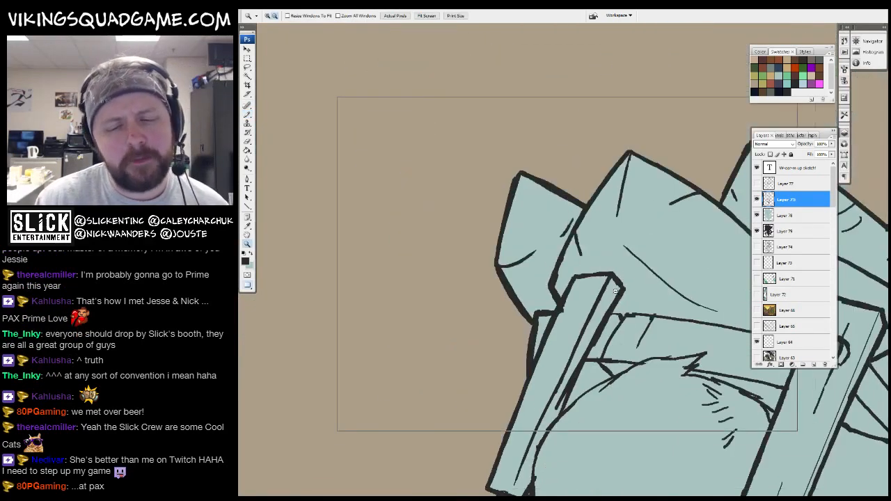
left_click(616, 293)
left_click(534, 245)
left_click_drag(527, 216, 583, 207)
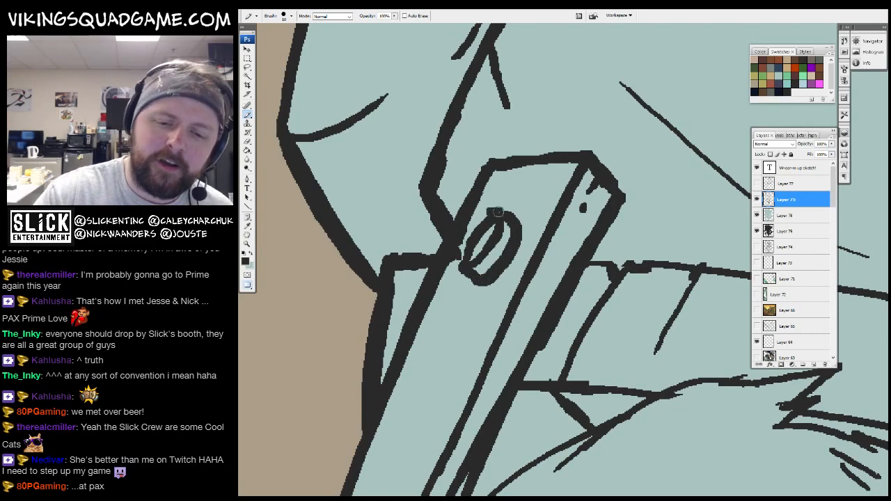
left_click_drag(506, 277, 536, 163)
left_click_drag(516, 192, 495, 231)
left_click_drag(466, 270, 454, 294)
left_click_drag(435, 376, 573, 93)
mouse_move(468, 362)
left_mouse_down()
mouse_move(509, 279)
mouse_move(552, 144)
left_mouse_up()
- Thicken the lines of the ears, brow and eye, adding short fur strokes below the near ear
left_click_drag(483, 269, 395, 230)
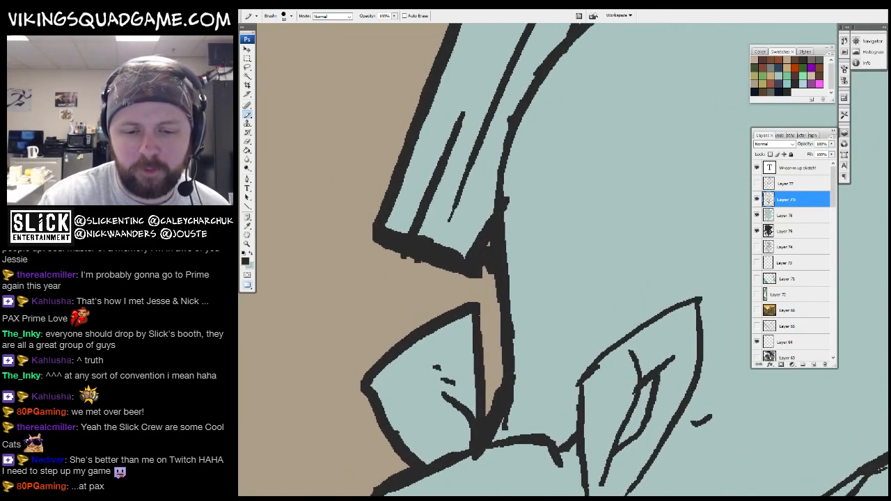
left_click_drag(519, 310, 440, 306)
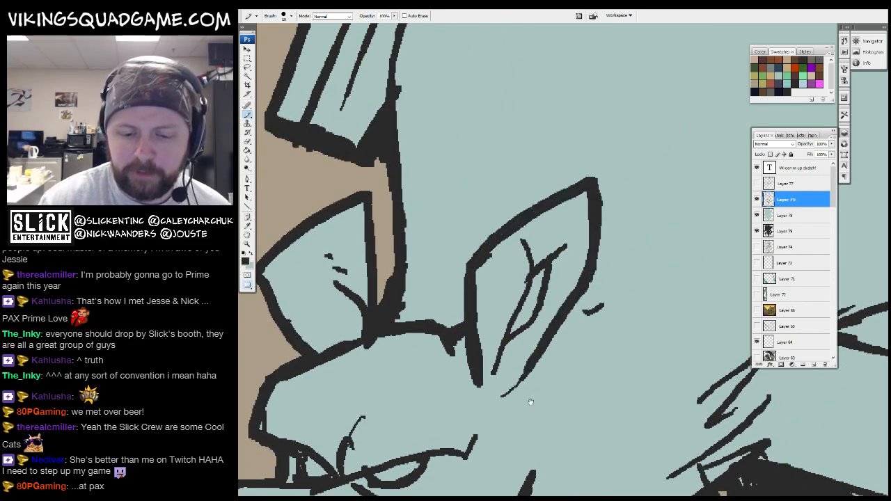
left_click_drag(530, 402, 559, 298)
left_click_drag(572, 249, 558, 307)
mouse_move(552, 366)
left_mouse_down()
mouse_move(639, 162)
mouse_move(734, 214)
left_mouse_up()
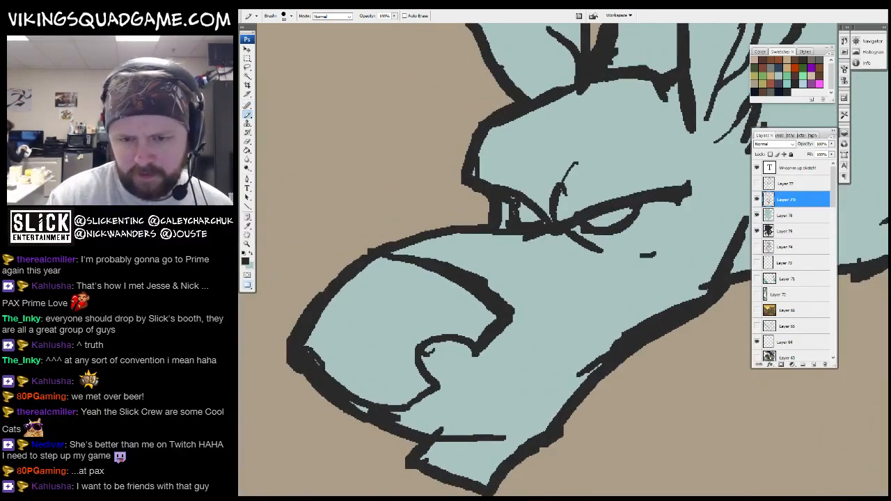
left_click_drag(658, 287, 614, 323)
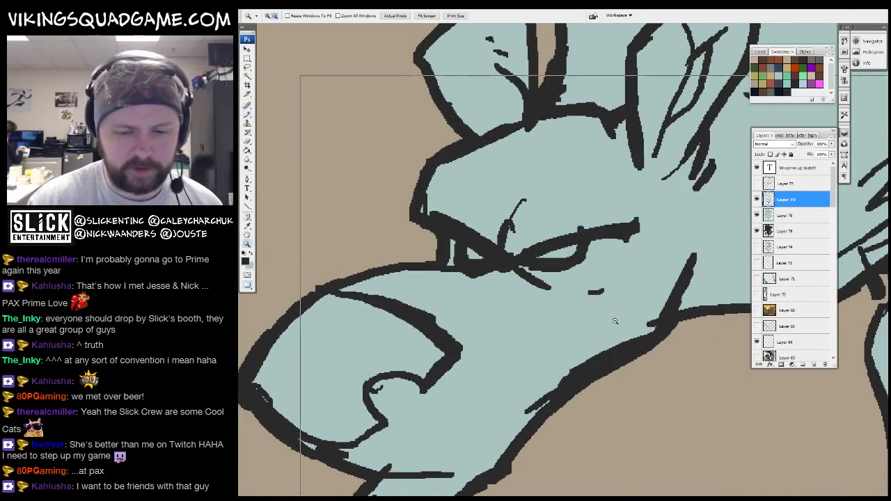
left_click(617, 322, "alt")
left_click_drag(482, 312, 628, 233)
key("z")
left_click(659, 275, "alt")
left_click(626, 306, "alt")
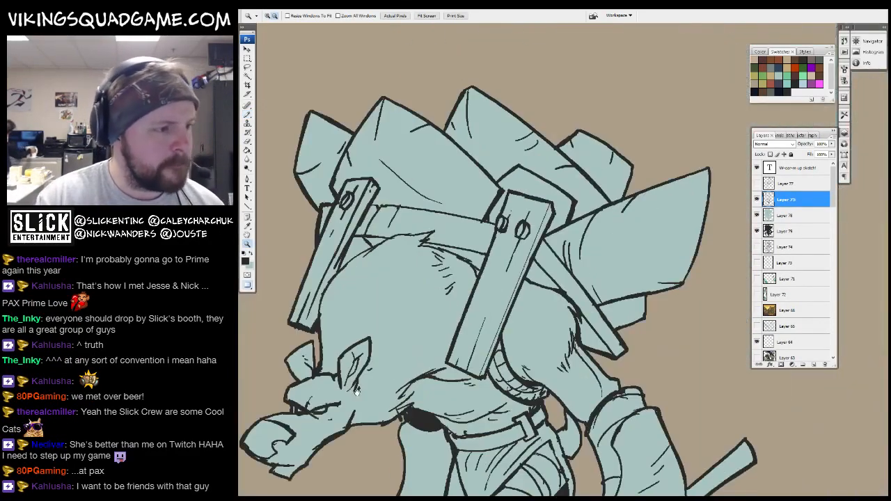
- Darken the underside of the belt buckle and thicken the fold lines of the loincloth
left_click(606, 337, "alt")
left_click(606, 337, "alt")
left_click_drag(607, 337, 536, 276)
left_click_drag(445, 192, 619, 321)
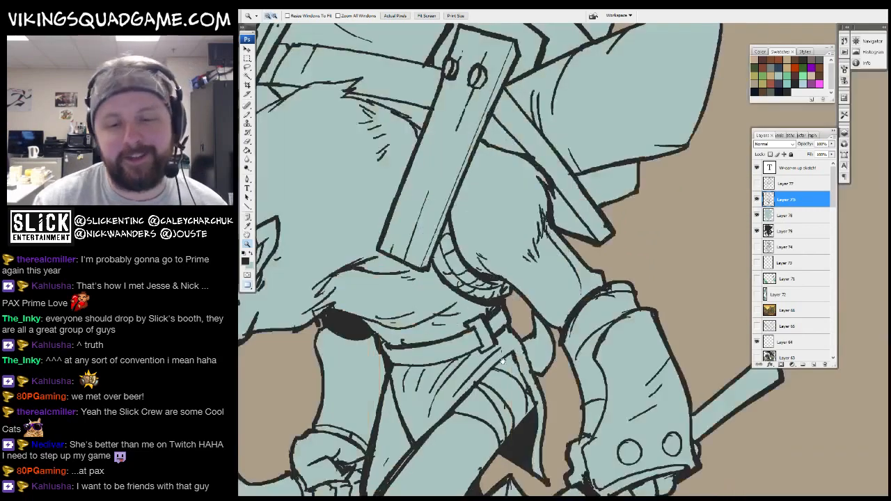
left_click_drag(543, 306, 585, 337)
left_click_drag(425, 286, 627, 431)
left_click_drag(500, 384, 557, 330)
key("b")
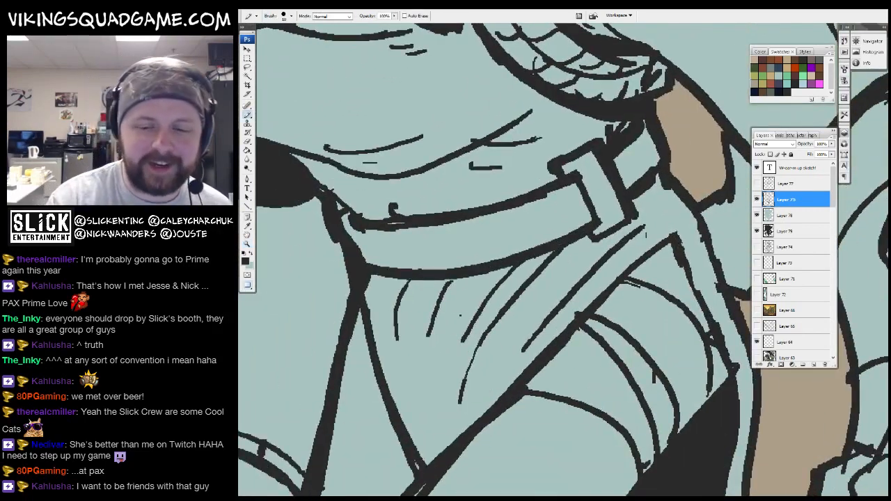
mouse_move(596, 229)
left_mouse_down()
mouse_move(575, 246)
mouse_move(597, 243)
left_mouse_up()
mouse_move(608, 272)
left_mouse_down()
mouse_move(604, 241)
mouse_move(627, 203)
left_mouse_up()
left_click_drag(632, 183, 566, 241)
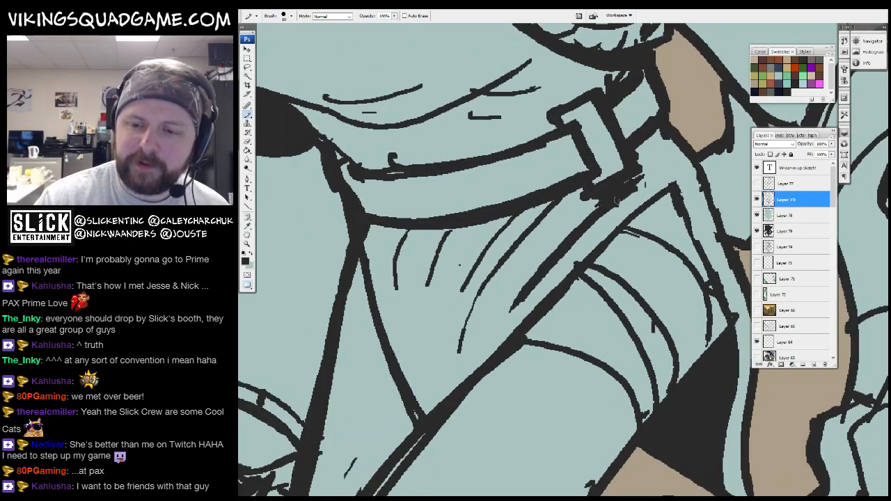
left_click_drag(639, 162, 617, 203)
left_click_drag(532, 268, 569, 226)
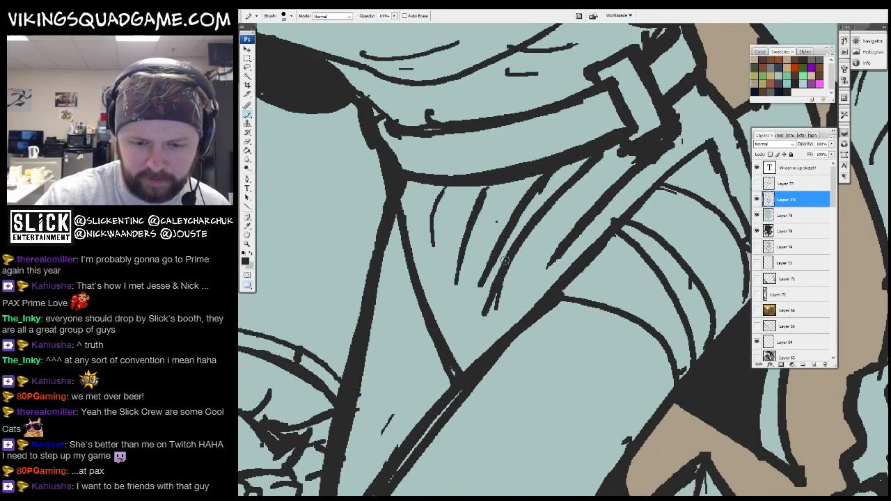
left_click_drag(504, 260, 480, 352)
- Check the line art across the whole figure and up close around the fist gripping the far sickle
left_click(597, 257, "alt")
left_click(694, 312, "alt")
left_click(650, 324, "alt")
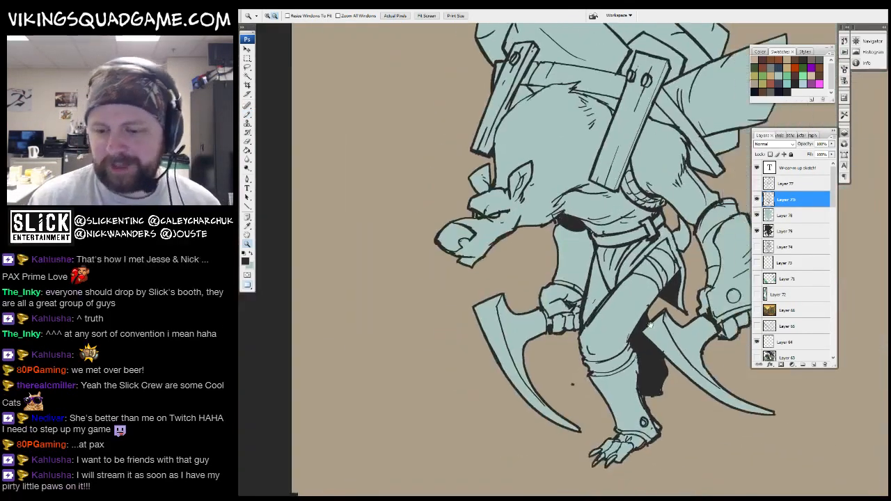
left_click_drag(650, 325, 604, 323)
left_click(550, 285, "alt")
left_click_drag(551, 280, 534, 273)
left_click(534, 270, "ctrl")
left_click(540, 266, "ctrl")
left_click(543, 262, "ctrl")
left_click(540, 262, "ctrl")
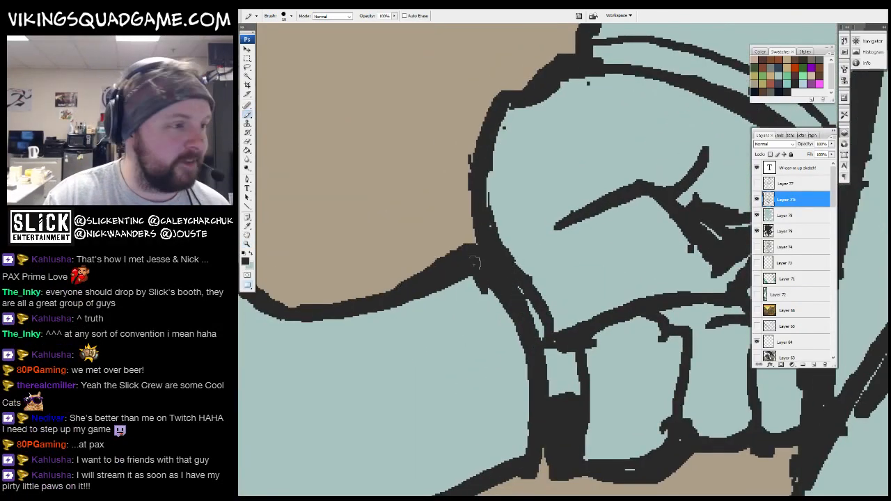
left_click(617, 270, "alt")
left_click(608, 267, "alt")
left_click_drag(606, 267, 616, 307)
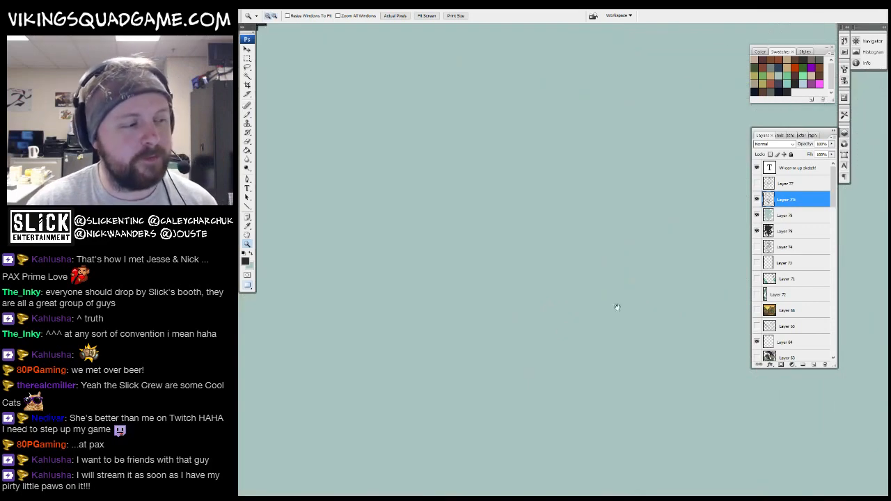
left_click(594, 269, "alt")
left_click(594, 269, "alt")
left_click(595, 270, "alt")
- Select the carrying frame's planks and crossbars with the Magic Wand and add a new layer clipped to the flat colour layer
left_click_drag(669, 132, 554, 265)
left_click_drag(555, 148, 641, 268)
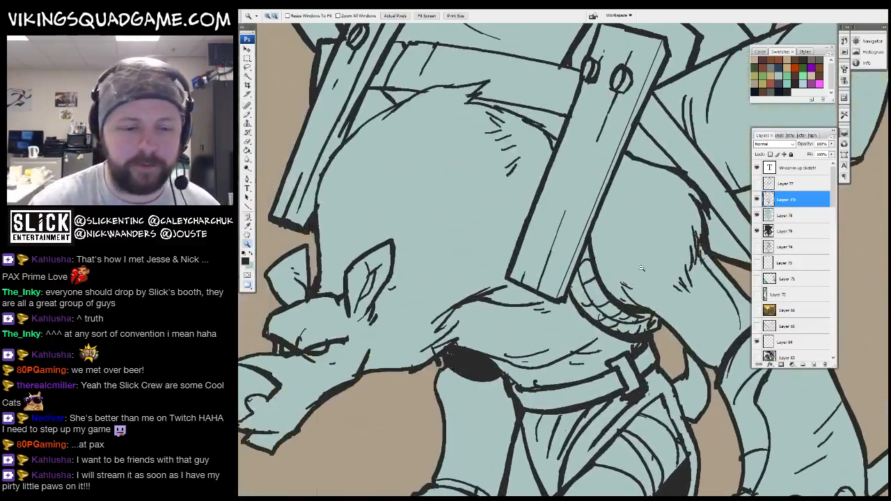
left_click(642, 268, "alt")
left_click_drag(616, 194, 559, 288)
key("w")
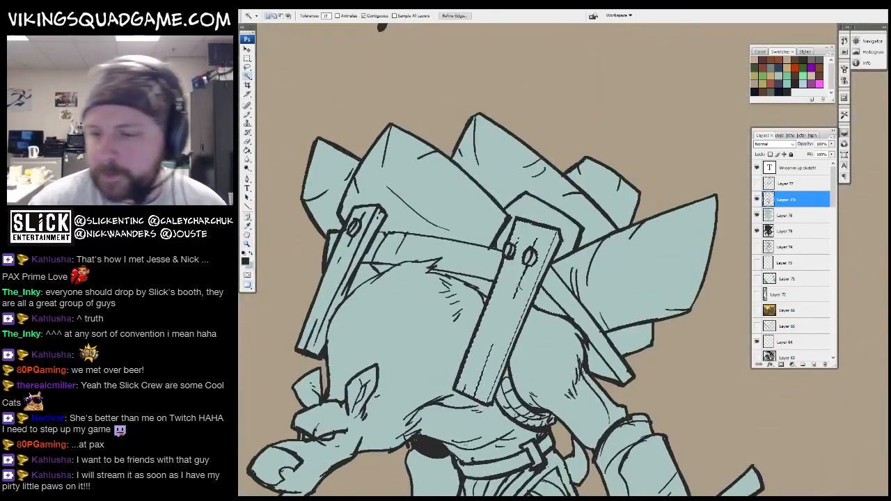
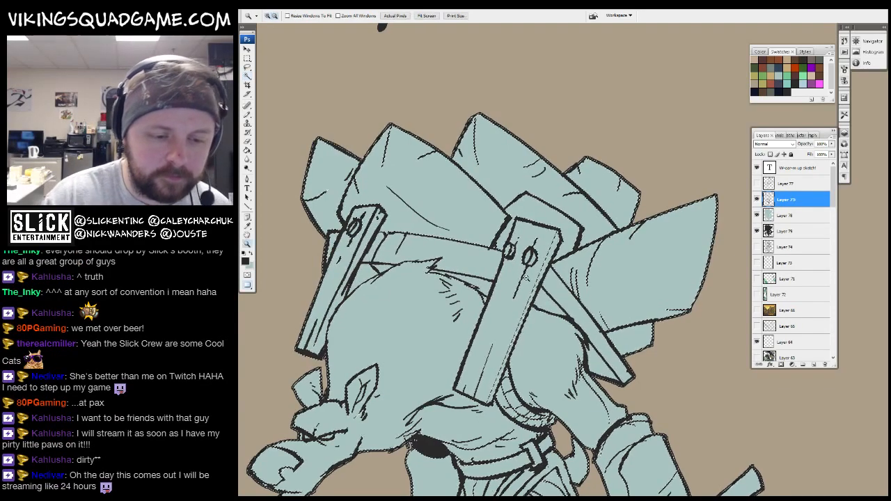
key("z")
left_click(529, 306, "alt")
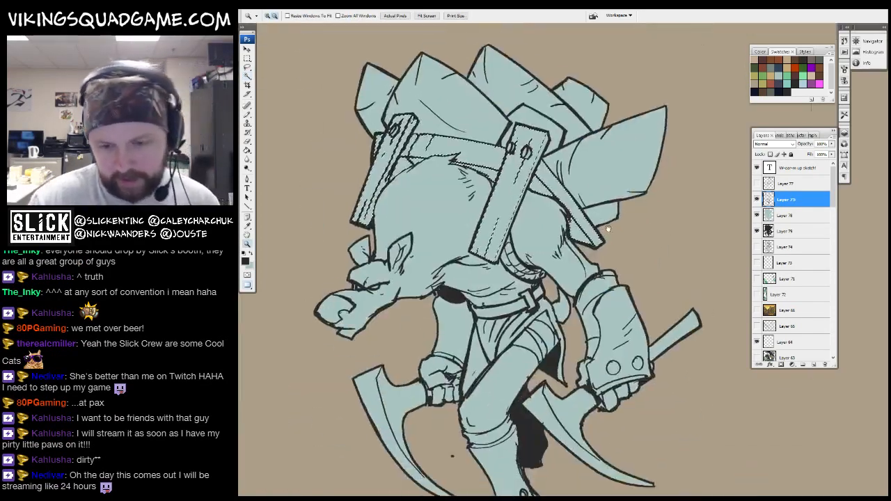
mouse_move(622, 251)
left_mouse_down()
mouse_move(610, 284)
mouse_move(615, 242)
left_mouse_up()
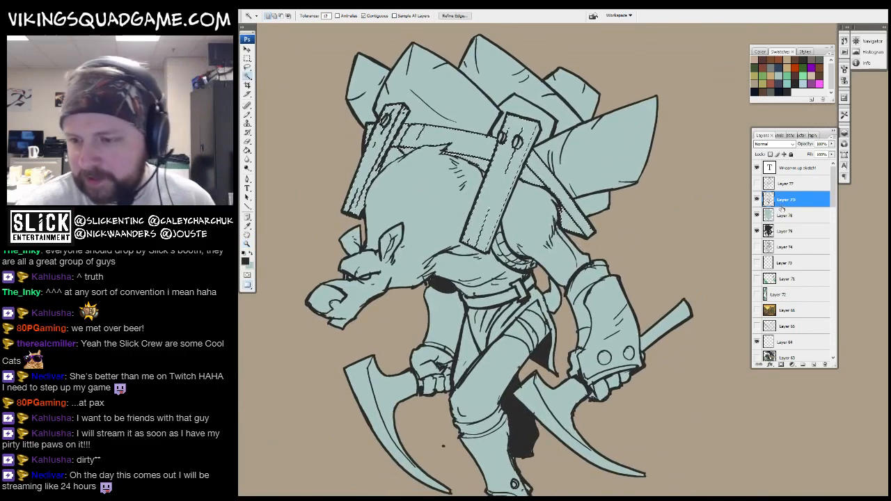
key("ctrl+j")
left_click_drag(799, 201, 801, 220)
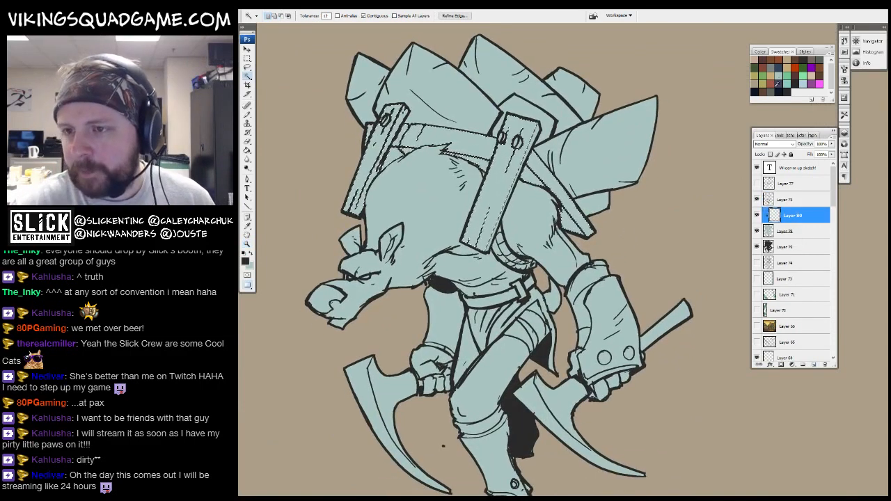
- Fill the carrying frame's planks and crossbars with brown, including the thin side face of the near plank
key("alt+BackSpace")
key("ctrl+d")
key("z")
left_click(640, 266, "alt")
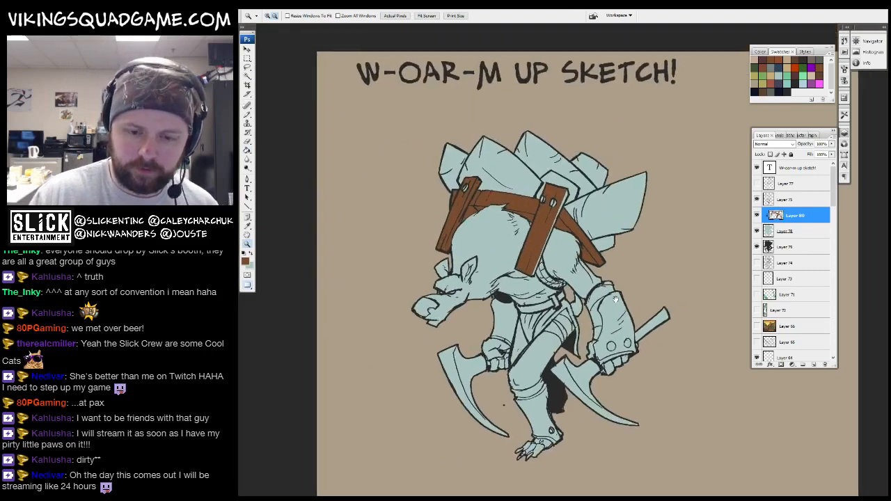
left_click_drag(640, 266, 626, 284)
left_click_drag(612, 167, 460, 307)
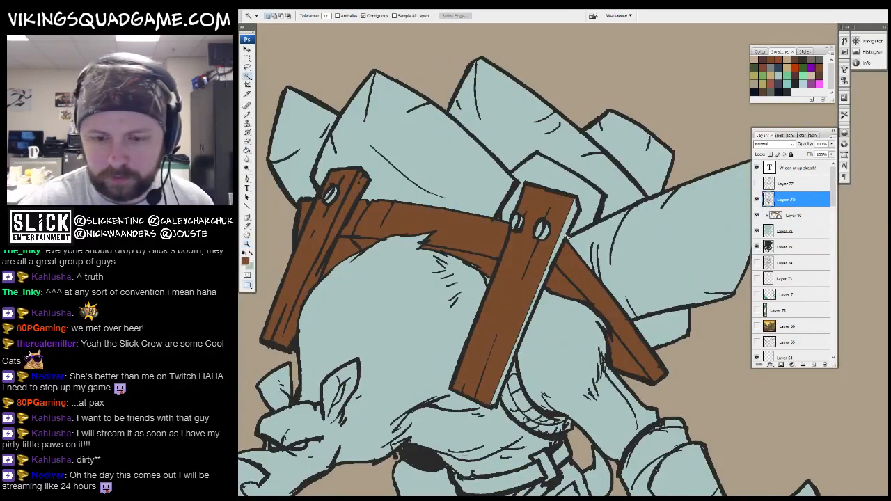
mouse_move(616, 250)
left_mouse_down()
mouse_move(557, 265)
mouse_move(546, 309)
left_mouse_up()
key("g")
- Select all the crystals except the large one behind the far plank from the line art and fill them with green on the clipped layer
left_click(794, 200)
key("w")
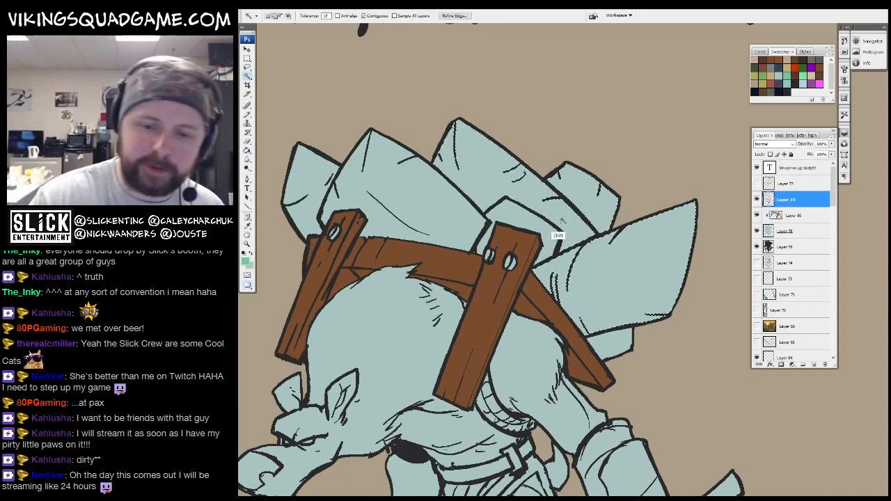
left_click(323, 182, "shift")
left_click(612, 348, "shift")
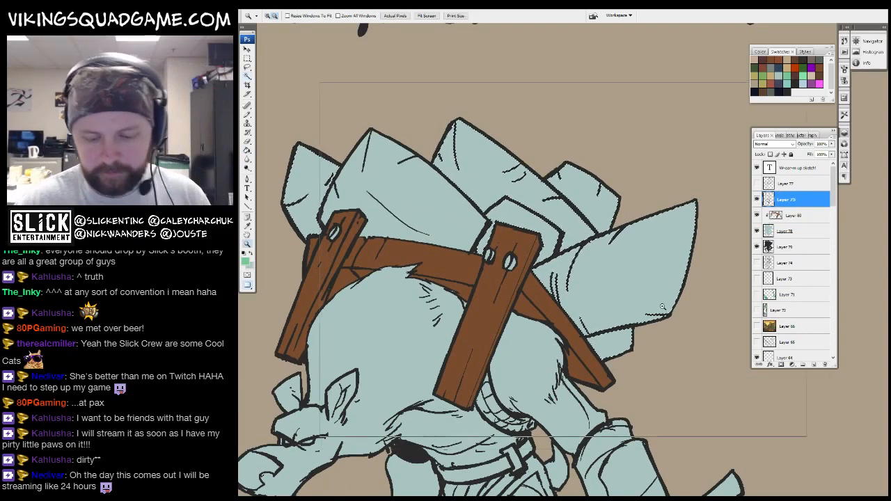
left_click(530, 247, "alt")
left_click(794, 215)
key("g")
left_click(688, 247)
scroll(678, 334, "down", 2)
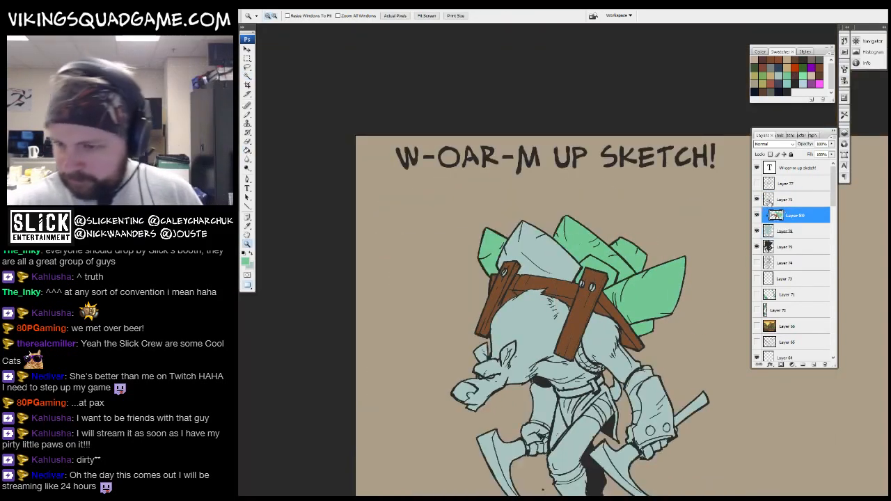
- Select the remaining crystal behind the far plank and fill it with the same green on the clipped layer
left_click(794, 200)
key("w")
left_click_drag(520, 252, 511, 252)
left_click(794, 215)
key("g")
left_click(529, 249)
key("d")
key("z")
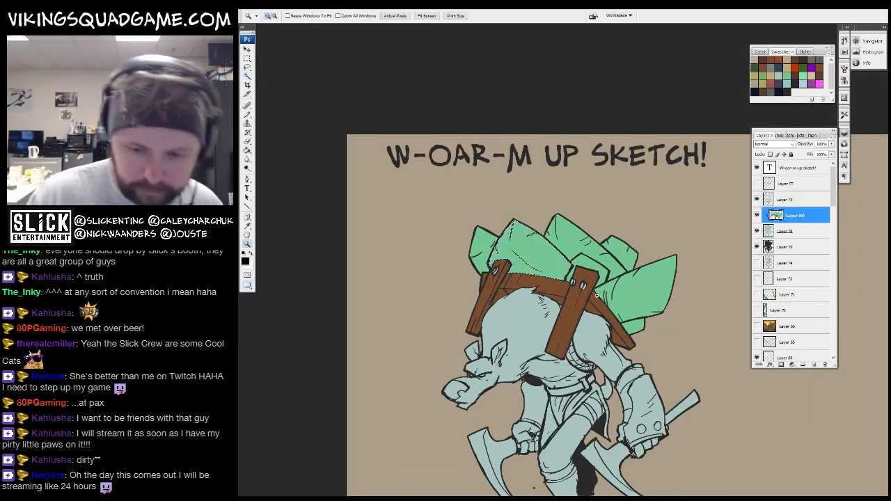
left_click_drag(631, 340, 599, 269)
left_click(599, 270)
left_click_drag(392, 221, 538, 326)
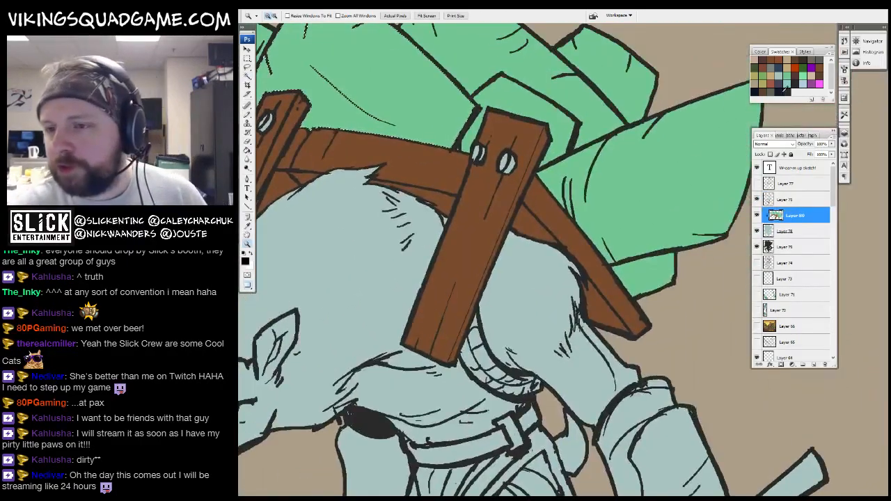
- Try filling the creature's nose with near-black on the clipped colour layer, with the crystal selection cleared first
left_click(784, 91)
key("ctrl+d")
left_click_drag(418, 394, 560, 309)
left_click(794, 200)
left_click_drag(529, 348, 578, 324)
left_click(580, 323, "alt")
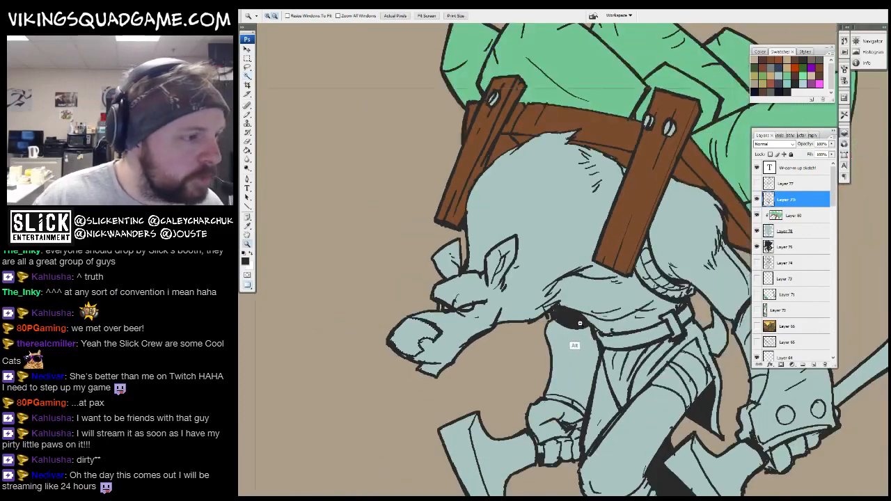
left_click(572, 335, "alt")
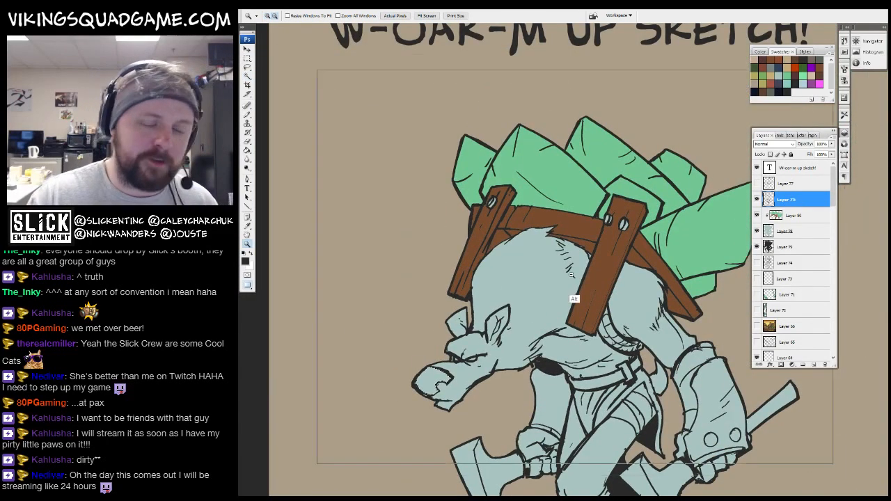
left_click(575, 299, "alt")
left_click(575, 296, "alt")
left_click_drag(462, 371, 567, 204)
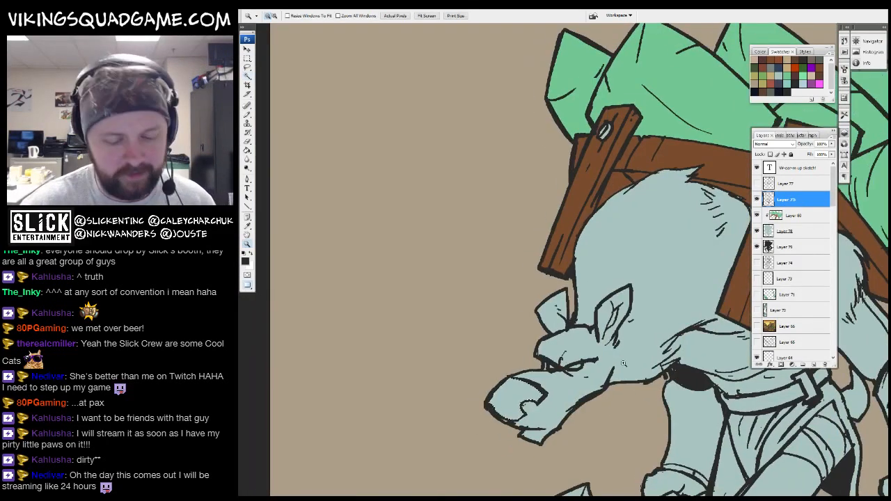
left_click_drag(305, 470, 647, 49)
left_click(795, 216)
key("g")
left_click(544, 387)
left_click_drag(681, 360, 543, 247)
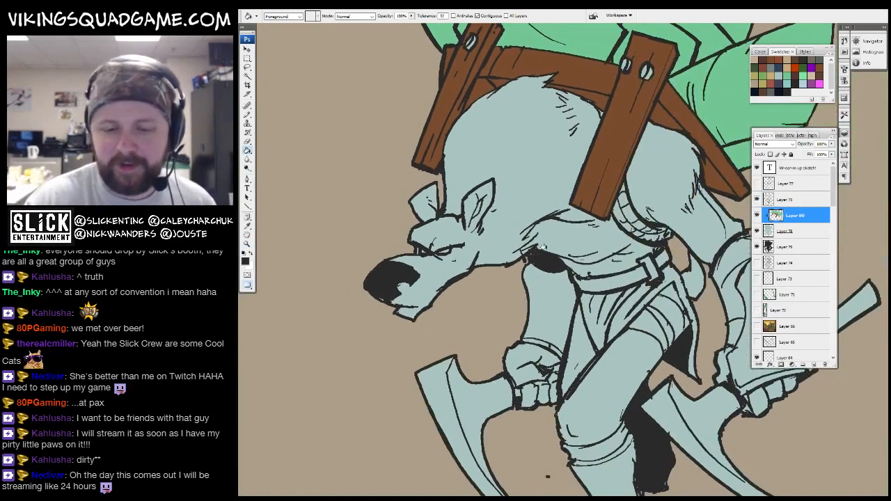
key("ctrl+z")
- Choose a lighter, dark grey-brown colour and fill the creature's nose with it on the clipped layer
key("alt+bracketright")
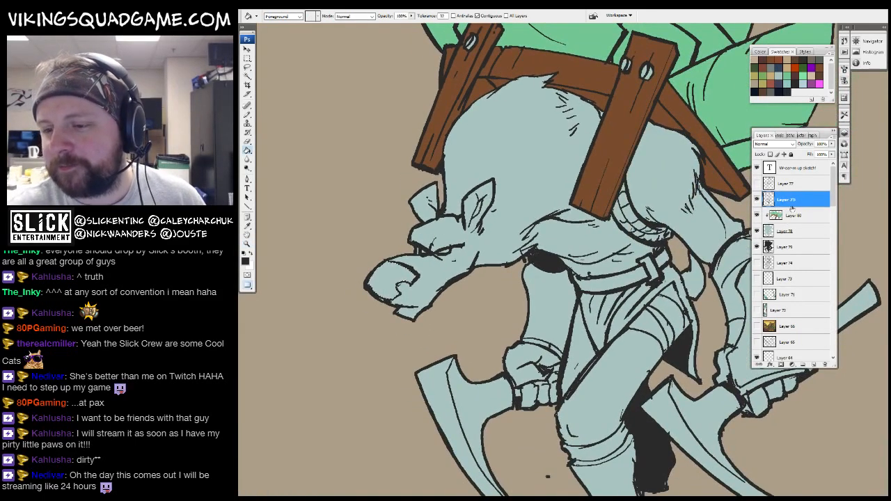
left_click(793, 215)
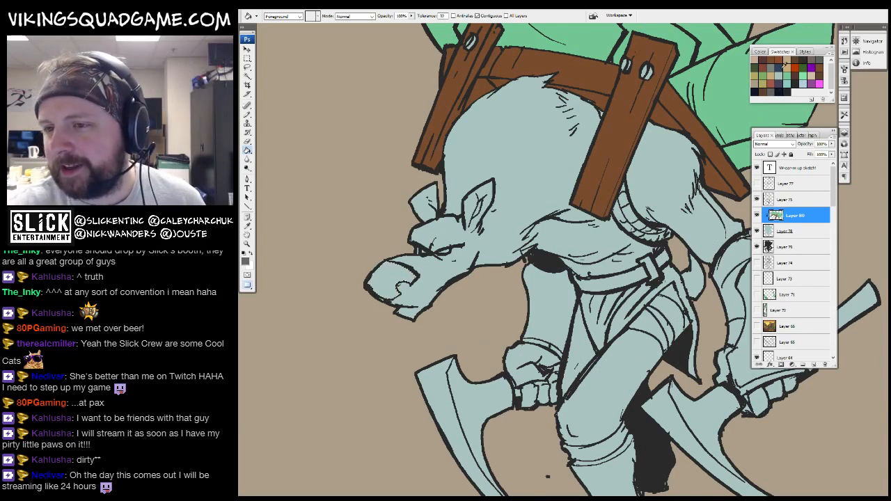
key("i")
left_click(246, 261)
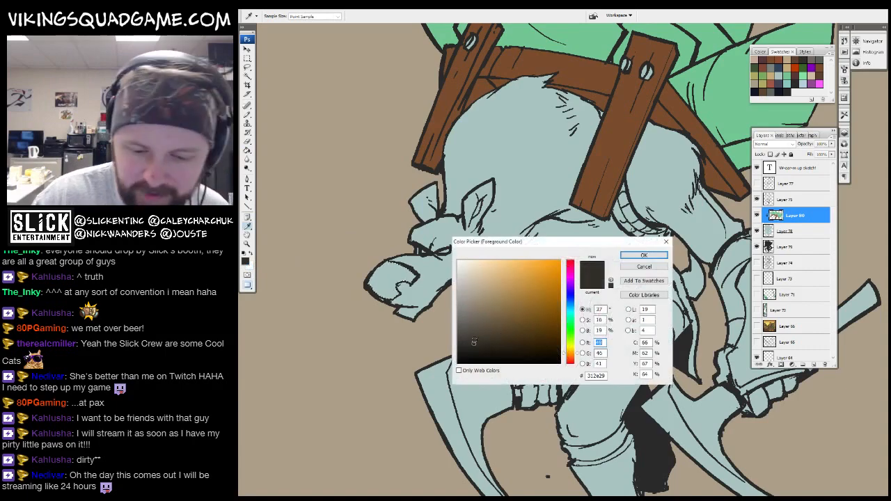
left_click(661, 255)
key("g")
left_click(393, 277)
key("z")
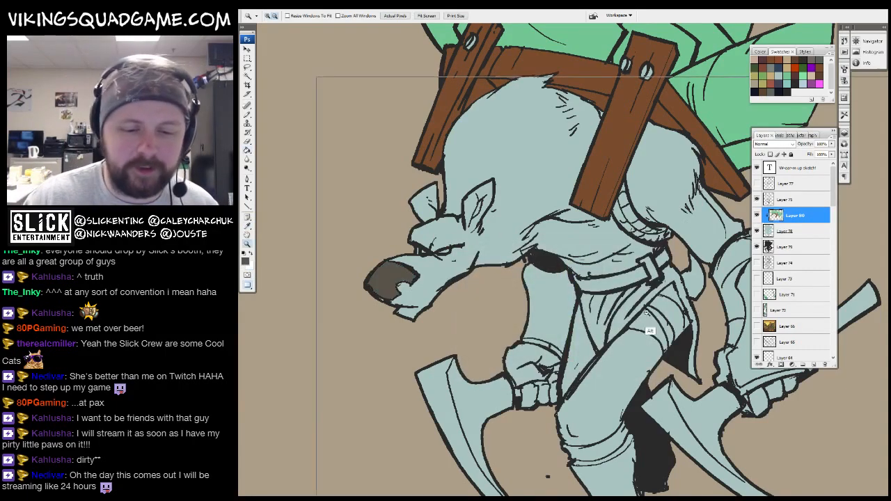
left_click(422, 285, "alt")
- Outline the braided band under the near arm with the Lasso and fill it with the nose's grey-brown on the clipped layer
left_click(793, 197)
left_click_drag(627, 273, 591, 362)
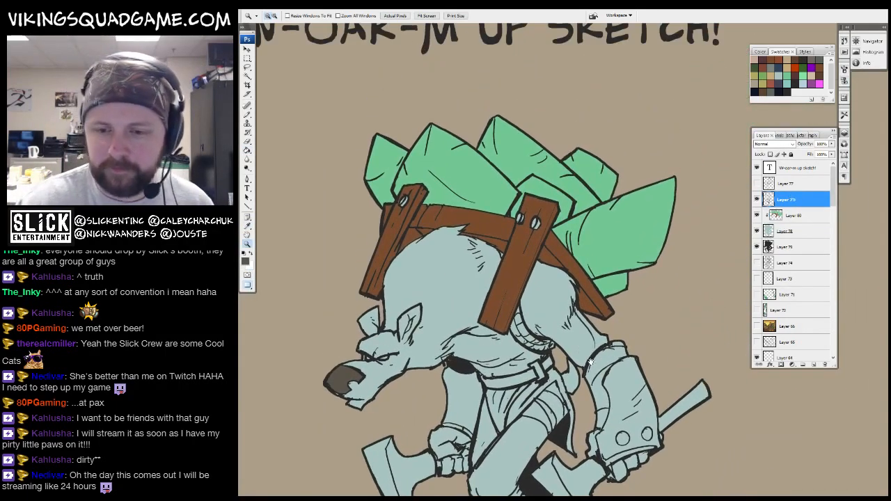
left_click_drag(651, 208, 641, 215)
left_click_drag(647, 167, 433, 412)
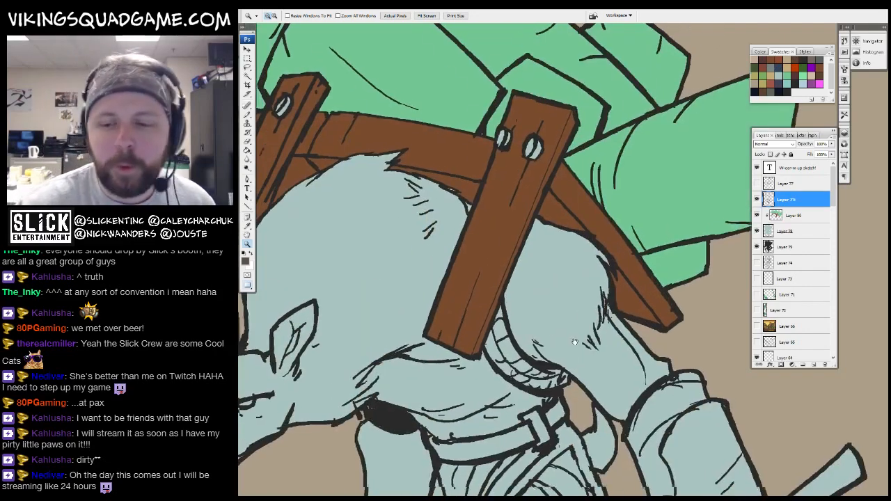
left_click(788, 184)
left_click_drag(629, 197, 644, 127)
left_click_drag(644, 128, 511, 310)
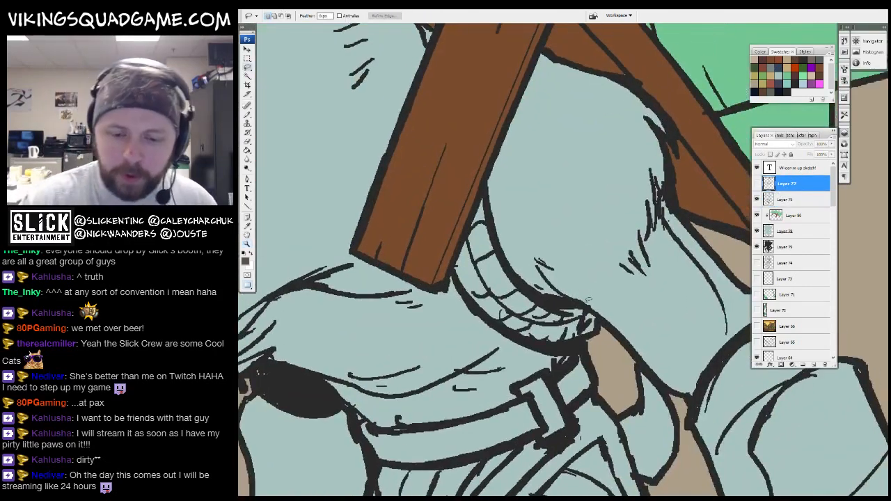
left_click_drag(580, 344, 597, 323)
key("g")
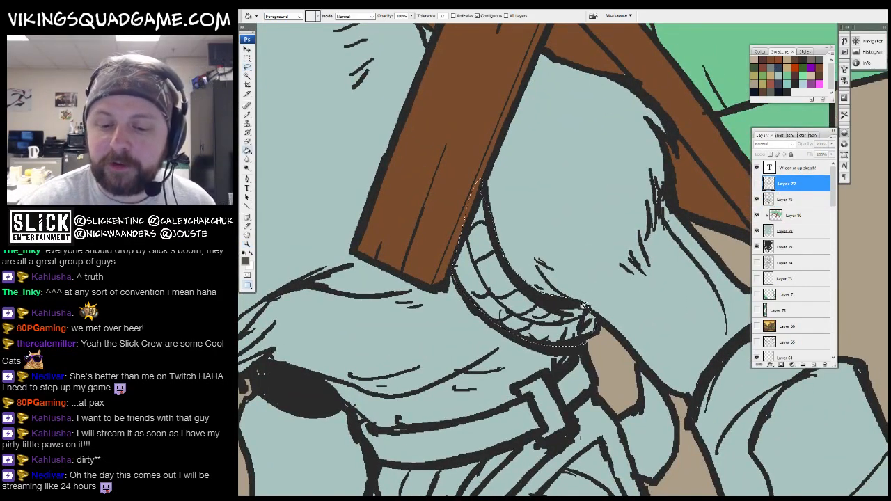
left_click(516, 296)
key("Return")
left_click(778, 206)
left_click(776, 215)
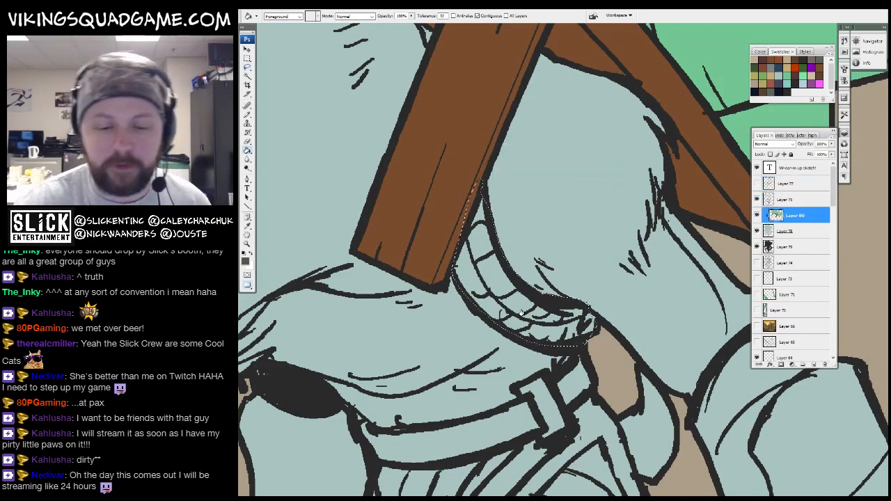
left_click(501, 278)
key("z")
left_click(679, 277, "alt")
left_click_drag(678, 279, 578, 188)
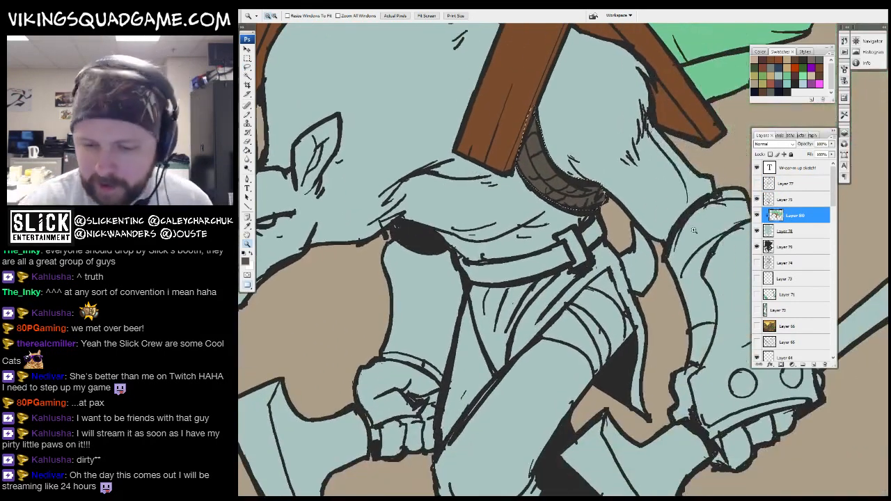
- Select the loincloth's sections from the line art with the Magic Wand and fill them with dark blue on the clipped layer
left_click(785, 199)
left_click_drag(745, 69, 676, 130)
left_click_drag(456, 170, 560, 89)
key("w")
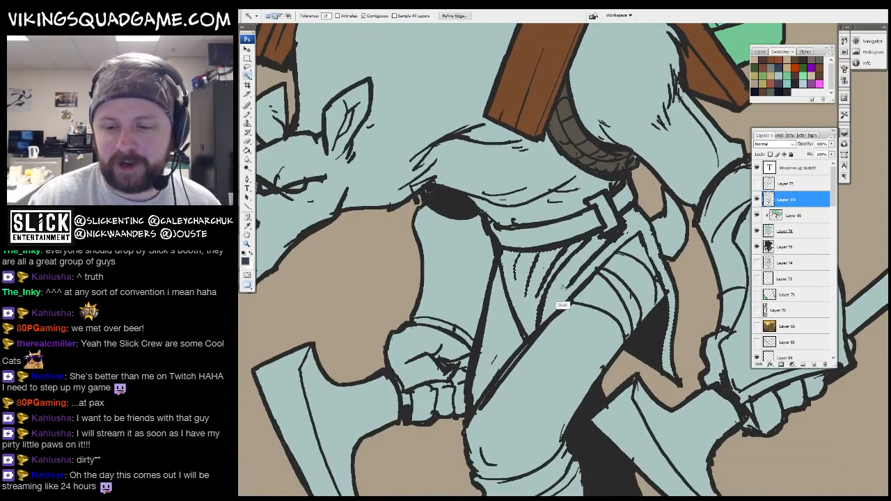
left_click_drag(562, 287, 519, 303)
left_click(798, 214)
key("g")
left_click(497, 289)
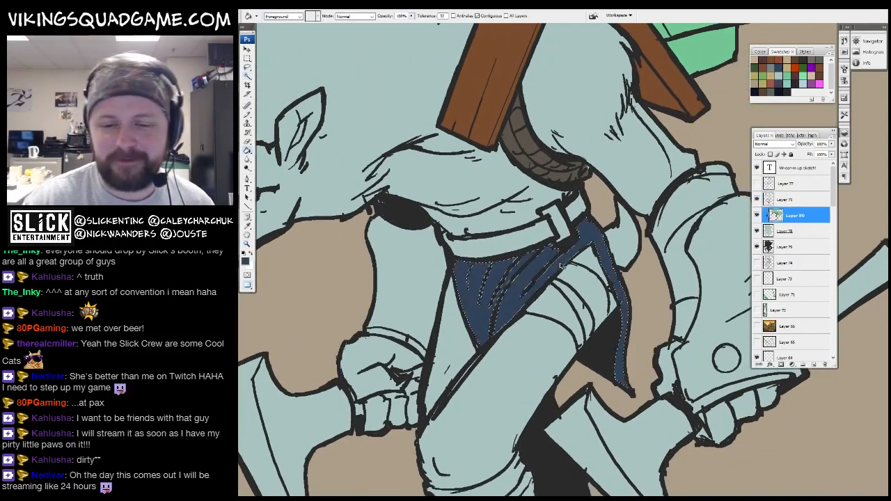
key("z")
left_click_drag(348, 103, 622, 304)
right_click(613, 247)
left_click(630, 260)
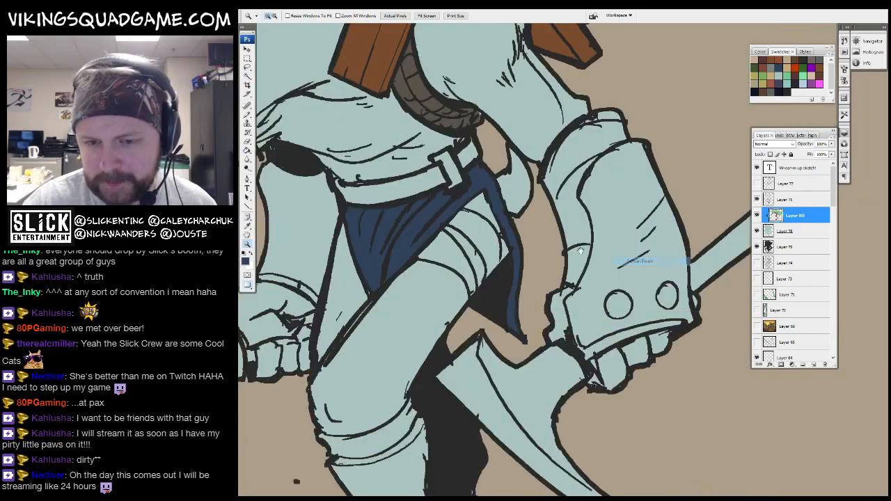
mouse_move(446, 119)
left_mouse_down()
mouse_move(572, 279)
mouse_move(495, 310)
mouse_move(485, 294)
left_mouse_up()
- Check the flat colours across the whole figure and sample the underarm band's grey-brown
key("g")
left_click(499, 195, "alt")
left_click(577, 260, "alt")
key("z")
left_click(580, 236, "alt")
left_click(581, 237, "alt")
left_click(523, 298, "alt")
left_click(522, 298, "alt")
left_click(522, 297, "alt")
left_click(550, 318)
left_click(549, 319, "alt")
left_click_drag(556, 345, 565, 341)
left_click_drag(376, 167, 620, 351)
left_click_drag(529, 292, 562, 296)
key("b")
left_click(561, 297, "alt")
key("z")
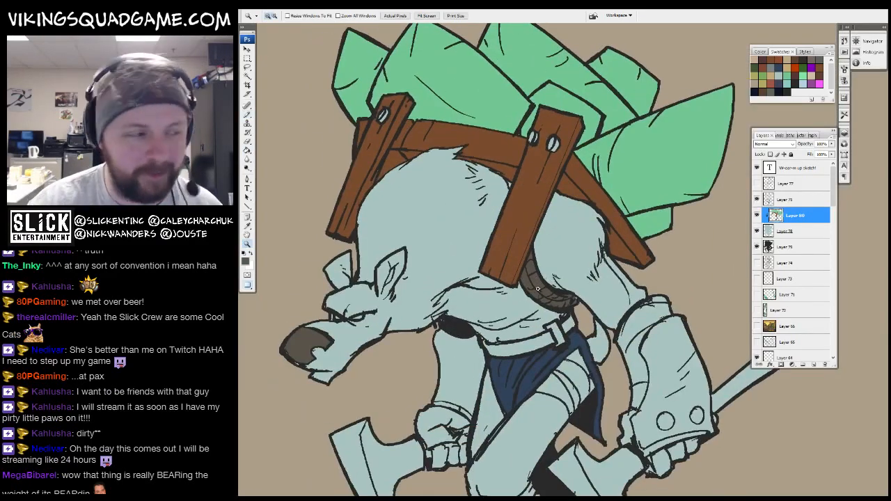
- Select both belt sections from the line art and fill them with the plank's brown on the clipped layer
left_click(573, 276, "alt")
left_click_drag(633, 374, 641, 316)
left_click(783, 203)
mouse_move(599, 200)
left_mouse_down()
mouse_move(585, 188)
mouse_move(403, 356)
left_mouse_up()
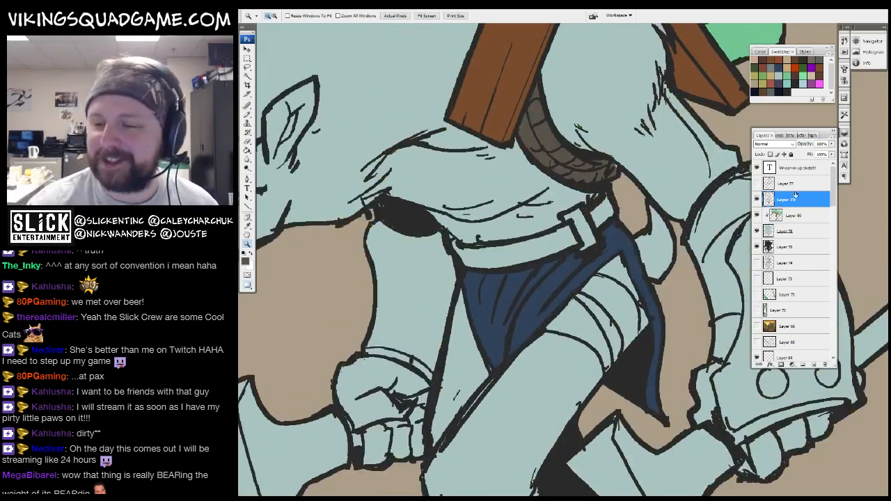
left_click(600, 208, "shift")
key("z")
left_click(597, 235, "alt")
left_click_drag(597, 234, 592, 298)
key("g")
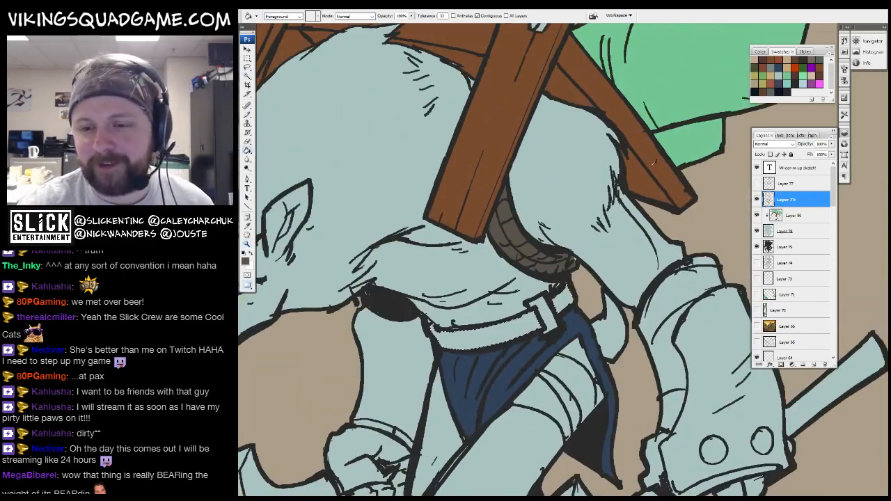
left_click(675, 186, "alt")
left_click(783, 229)
left_click(786, 216)
left_click(556, 313)
key("ctrl+d")
key("z")
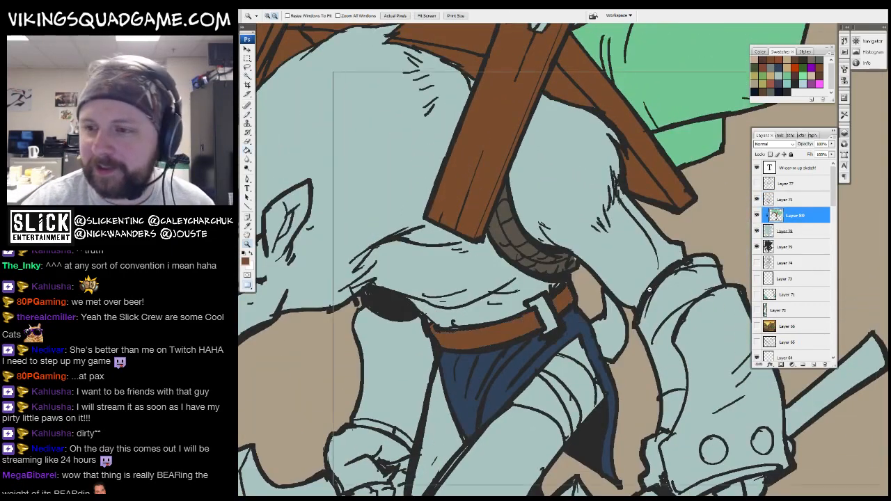
left_click(519, 240, "alt")
- Select the belt buckle from the line art and fill it with grey on the clipped layer
left_click(786, 200)
key("w")
left_click(585, 306)
key("z")
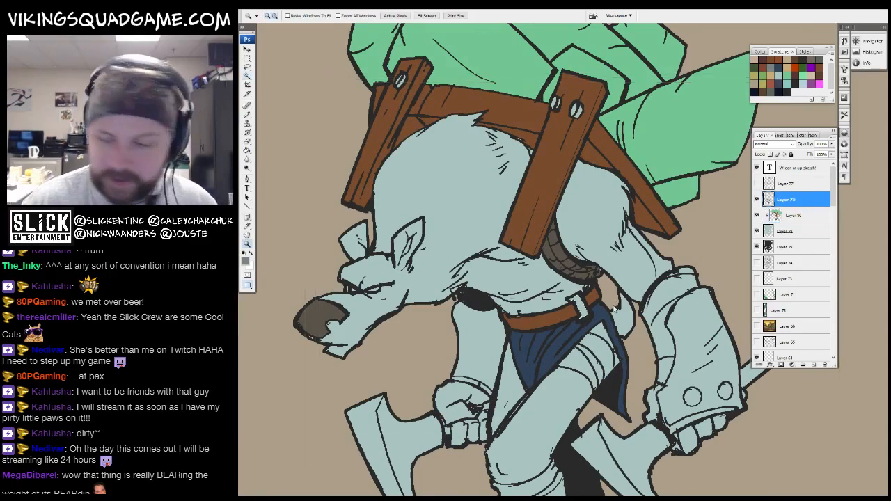
left_click(585, 306, "alt")
key("g")
left_click(785, 215)
key("z")
left_click(588, 310)
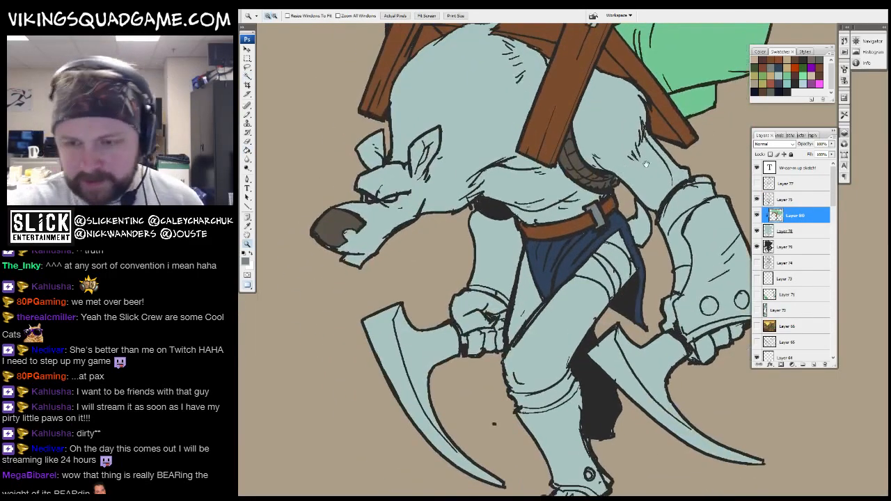
- Select the wrappings around the near thigh and fill them with light beige on the clipped layer
left_click(783, 200)
key("w")
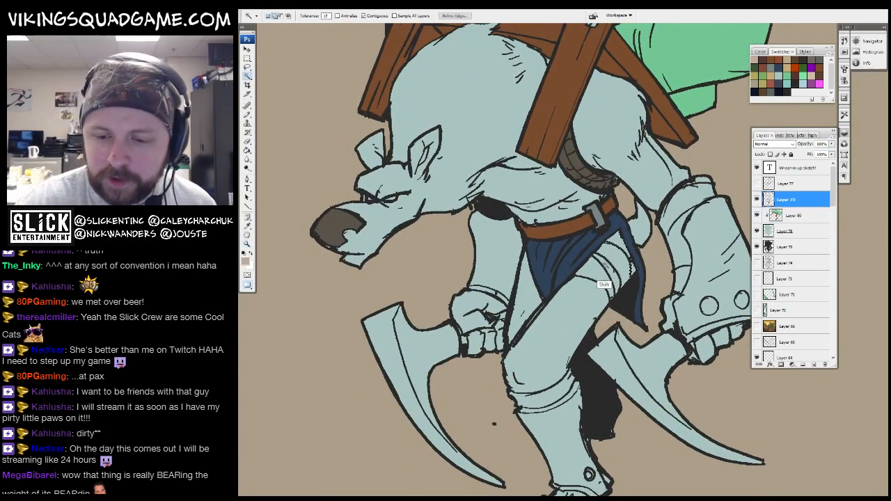
key("z")
left_click(543, 262, "alt")
left_click(787, 216)
key("g")
left_click(618, 270)
left_click(688, 309, "alt")
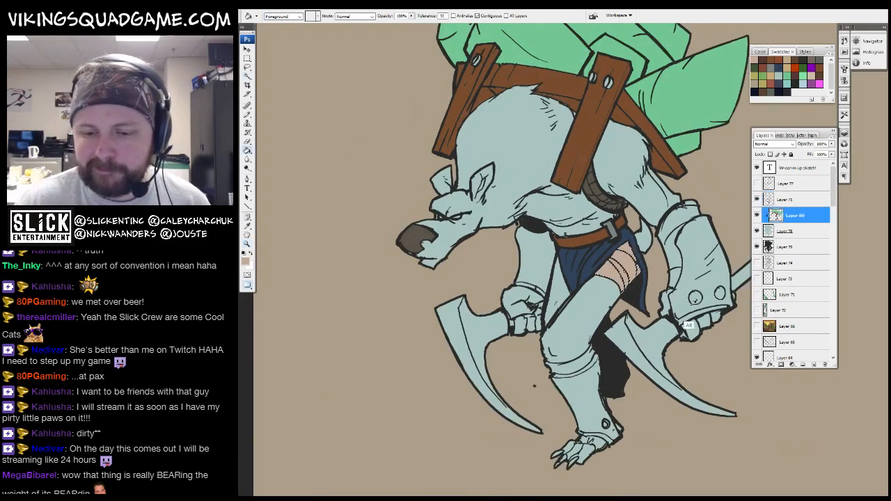
- Select the near arm's gauntlet and the shin guard from the line art and fill them with the loincloth's dark blue
left_click_drag(629, 319, 578, 347)
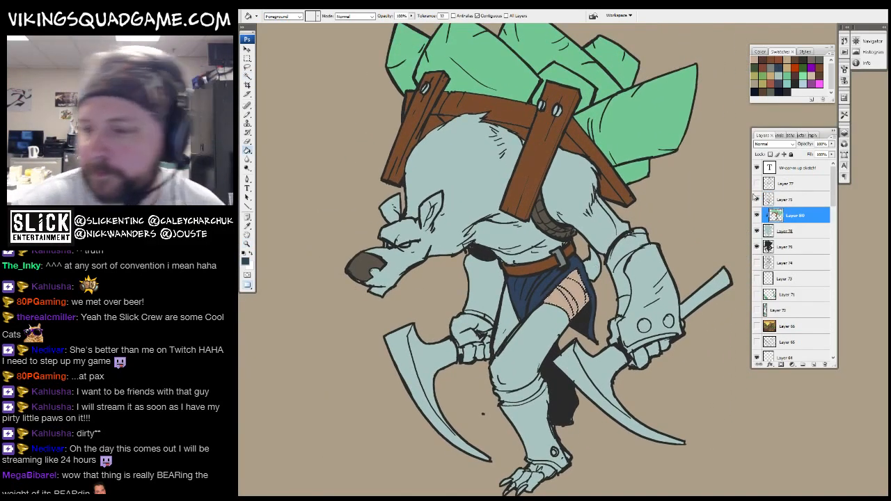
left_click(785, 231)
left_click(786, 215)
left_click_drag(717, 112, 706, 145)
left_click(785, 183)
left_click(784, 199)
key("w")
left_click_drag(686, 202, 703, 199)
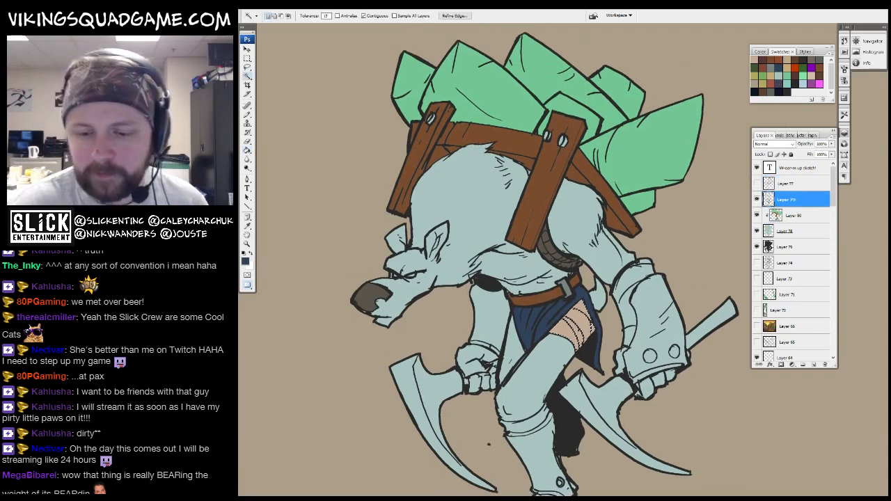
left_click_drag(617, 376, 651, 259)
left_click(571, 341, "shift")
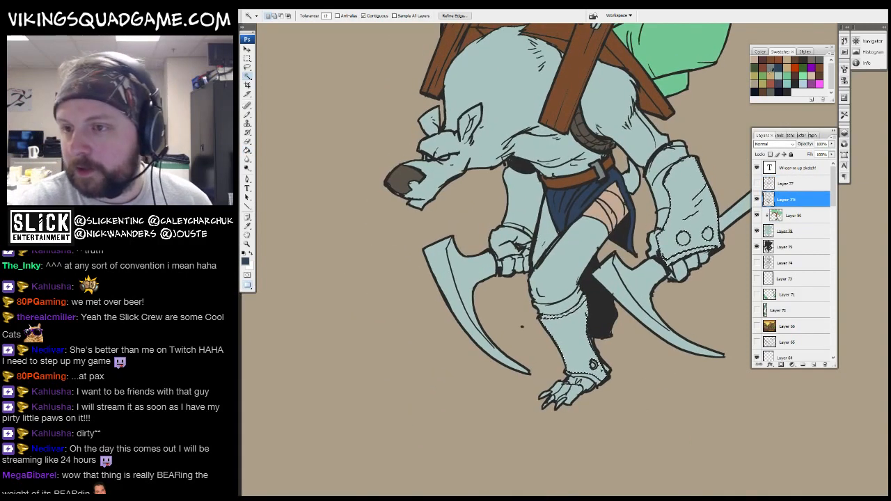
left_click(794, 216)
key("g")
left_click(686, 209)
key("ctrl+d")
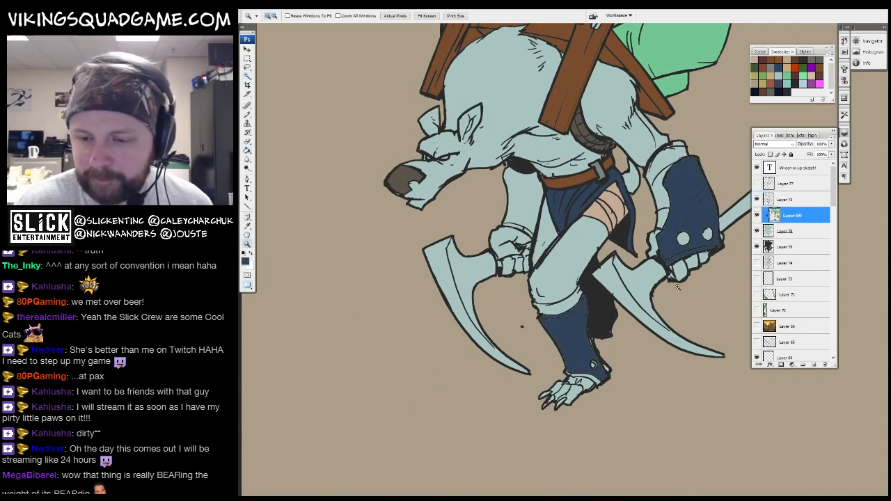
left_click(610, 300, "alt")
left_click_drag(641, 252, 614, 299)
key("z")
- Select the gauntlet's two round rivets from the line art and fill them with the buckle's grey on the clipped layer
left_click(646, 304)
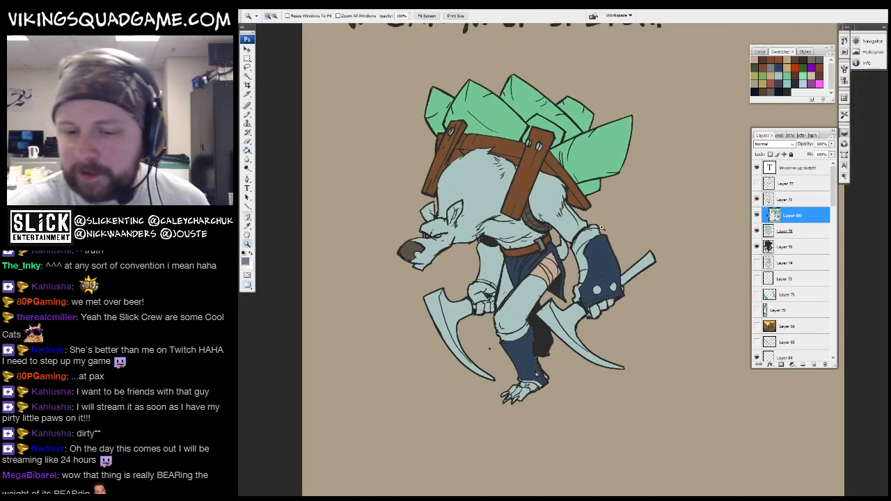
left_click(790, 200)
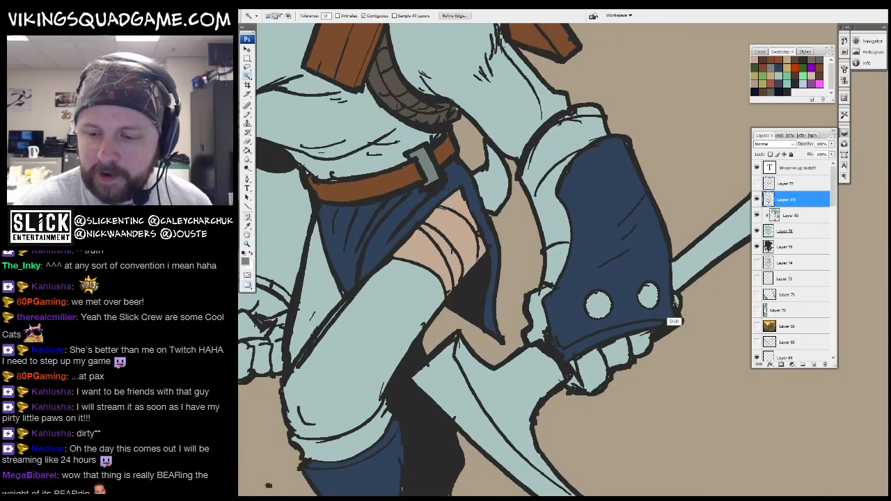
scroll(401, 360, "left", 5)
scroll(741, 278, "right", 2)
key("alt+[")
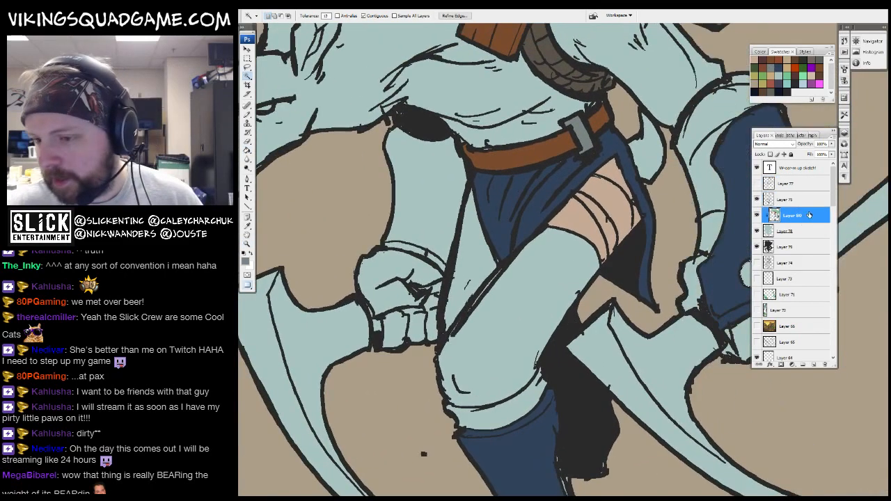
key("g")
scroll(739, 285, "up", 3)
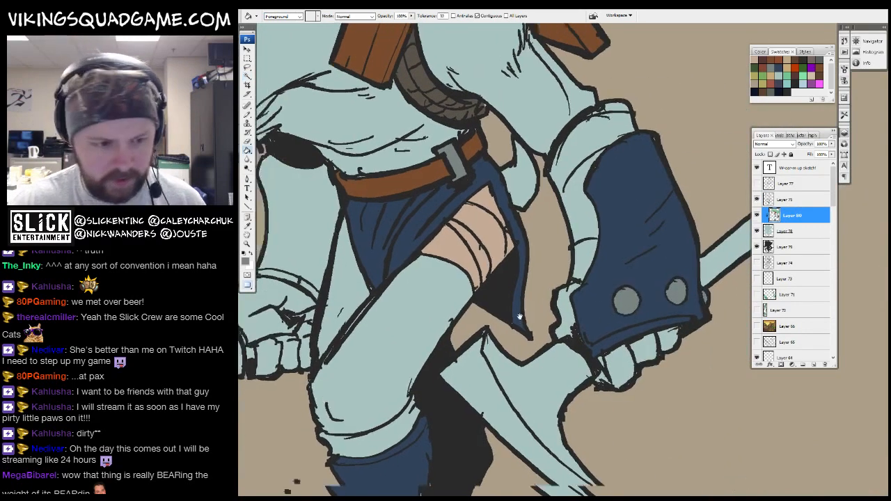
scroll(640, 283, "right", 3)
scroll(640, 283, "left", 3)
- Select the far arm's guard from the line art and fill it with dark blue on the clipped layer
key("alt+]")
key("w")
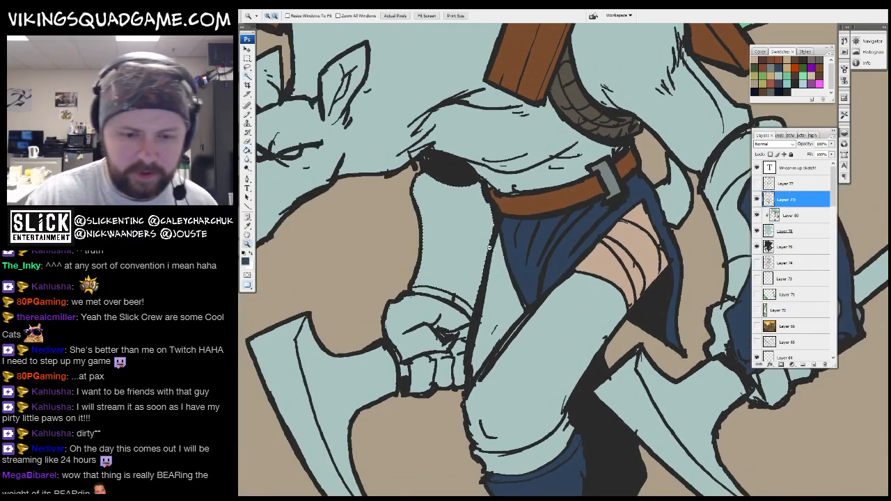
left_click(624, 288)
key("z")
left_click(563, 304, "alt")
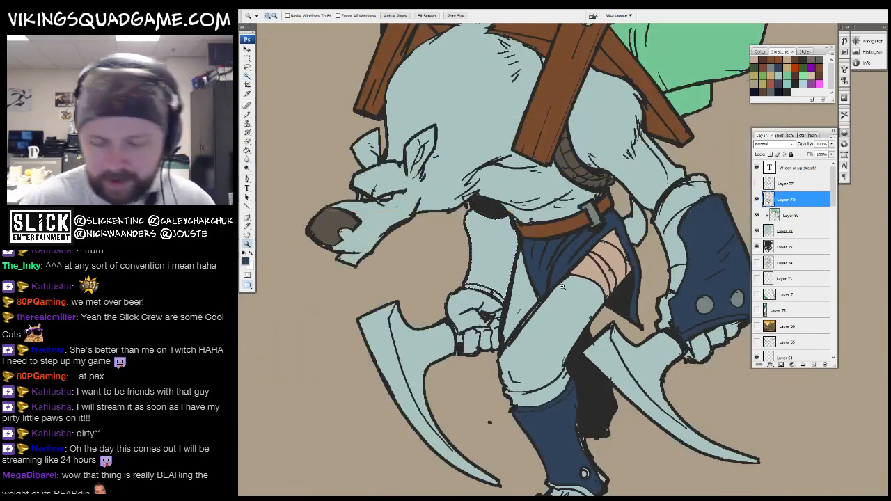
key("alt+[")
key("g")
left_click(491, 278)
key("ctrl+d")
key("z")
left_click(533, 209, "alt")
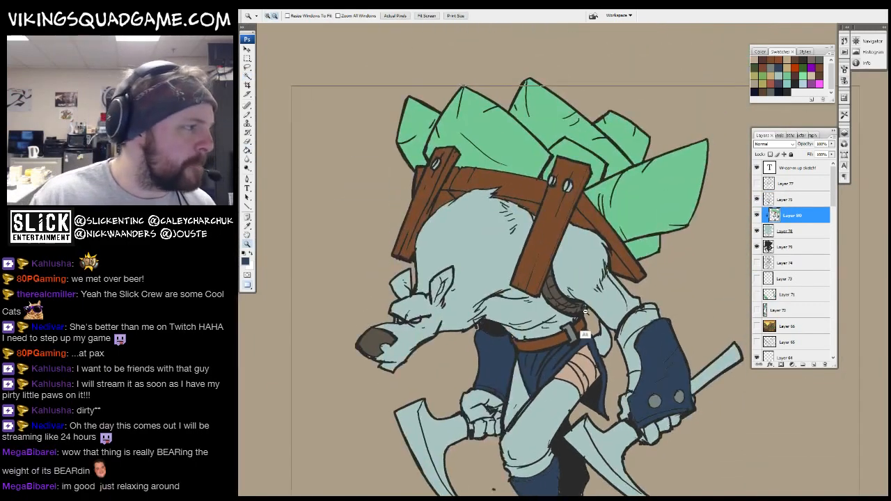
- Thicken and touch up the black outlines around the crystals and the wooden carrying frame on the line-art layer
left_click(522, 217, "alt")
left_click(609, 224)
left_click(609, 223)
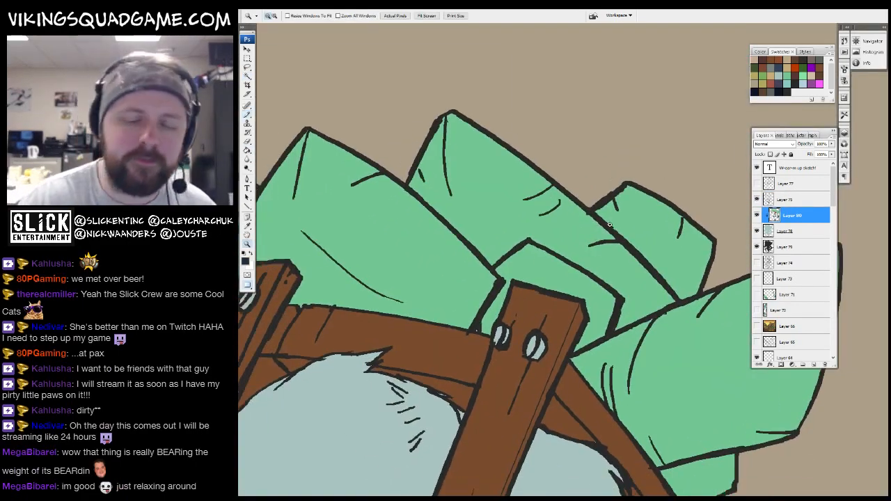
key("b")
key("alt+]")
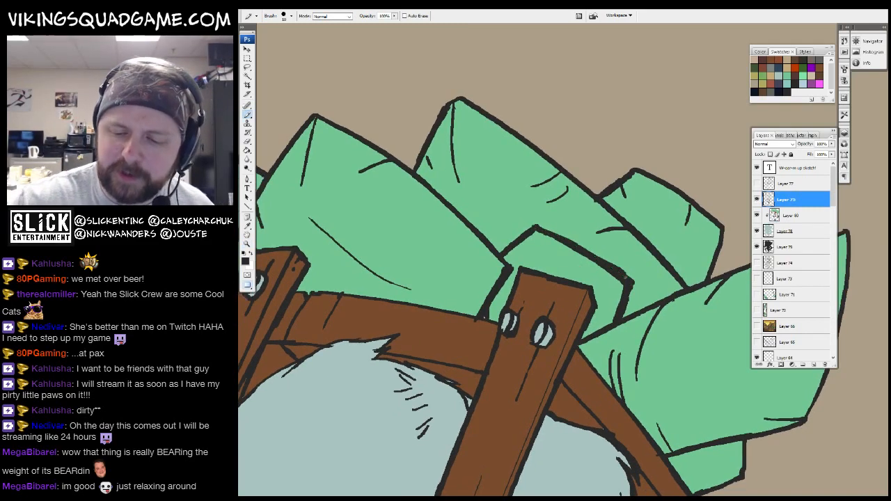
left_click_drag(627, 316, 669, 217)
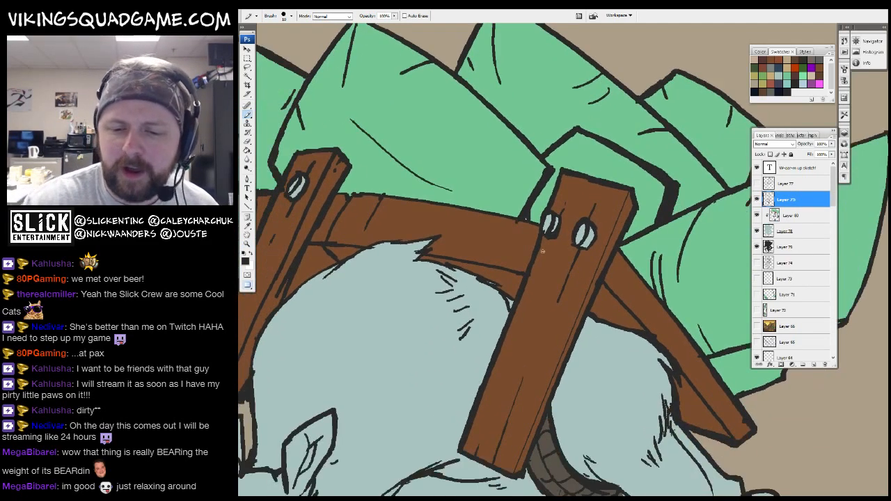
left_click_drag(537, 278, 569, 274)
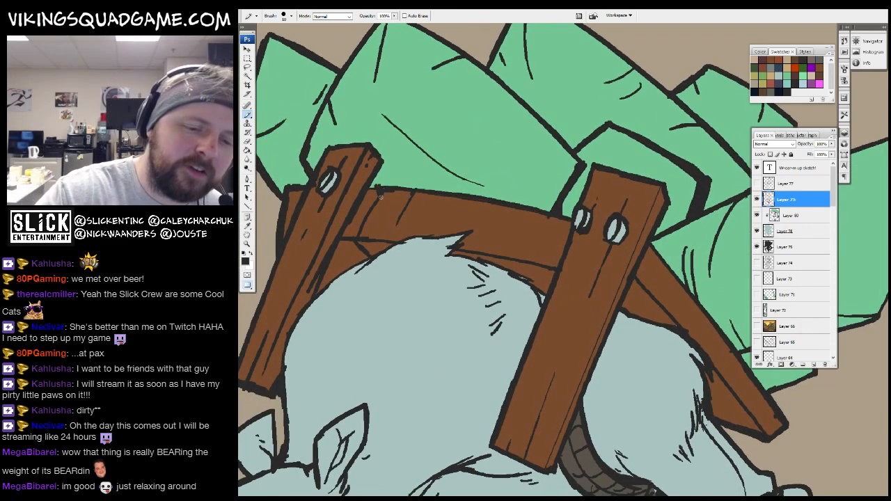
left_click_drag(385, 196, 428, 177)
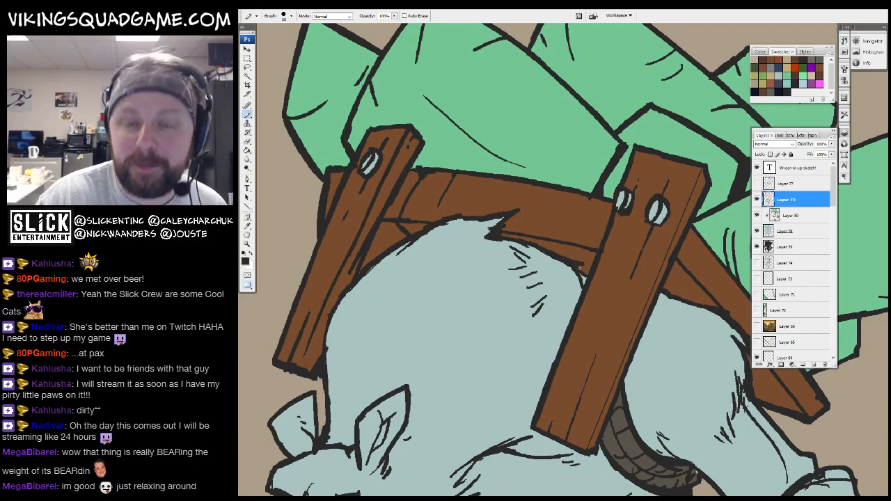
left_click_drag(579, 268, 586, 278)
left_click_drag(591, 297, 671, 213)
left_click_drag(567, 279, 690, 211)
- Select both axe blades from the line art and fill them with the rivets' grey on the clipped layer
mouse_move(699, 391)
left_mouse_down()
mouse_move(526, 61)
mouse_move(422, 225)
left_mouse_up()
key("g")
left_click(584, 213, "alt")
left_click_drag(460, 361, 592, 264)
key("w")
left_click_drag(688, 349, 349, 397)
left_click(473, 424)
mouse_move(474, 423)
left_mouse_down()
mouse_move(499, 288)
mouse_move(518, 372)
left_mouse_up()
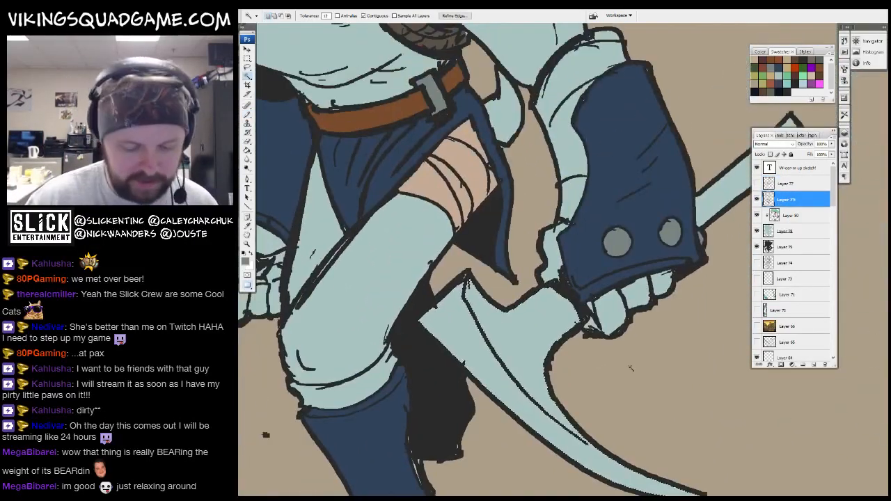
left_click(792, 215)
key("g")
left_click(538, 366)
left_click_drag(457, 392, 524, 458)
- Select the near axe's handle from the line art and fill it with the belt's brown on the clipped layer
left_click_drag(480, 180, 421, 230)
left_click(421, 230, "alt")
left_click_drag(606, 313, 561, 256)
key("z")
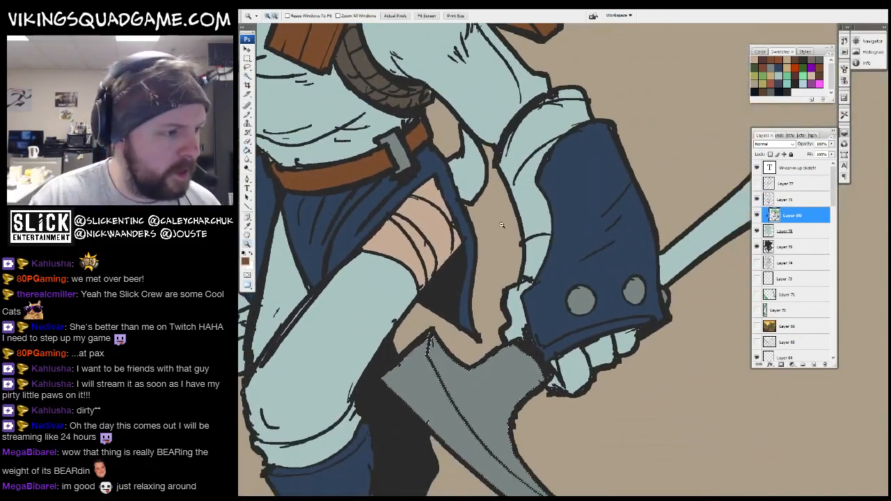
left_click(574, 264)
left_click_drag(631, 270, 350, 415)
left_click_drag(551, 360, 674, 279)
left_click(799, 201)
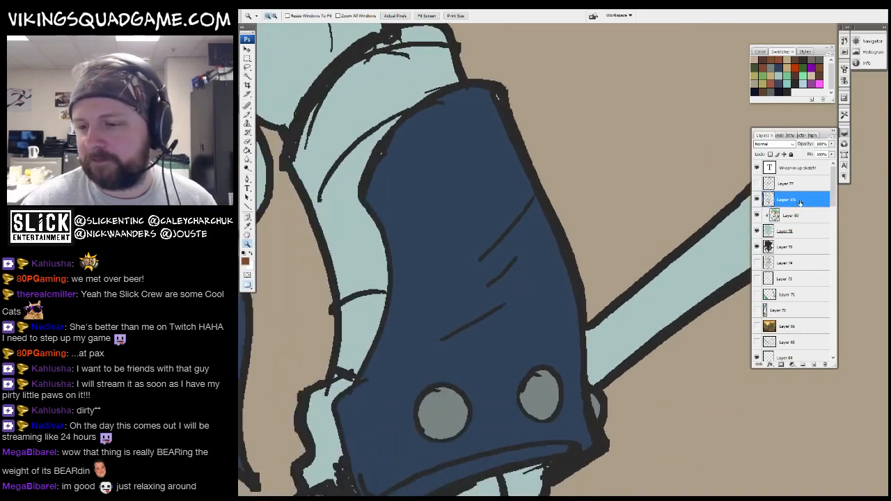
left_click_drag(615, 337, 664, 277)
left_click_drag(529, 355, 487, 378)
key("w")
left_click(642, 291)
left_click_drag(362, 369, 660, 278)
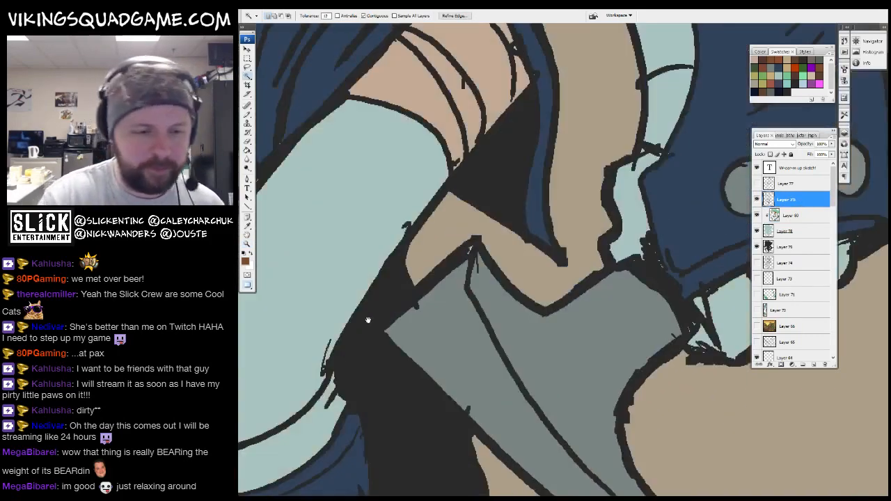
left_click_drag(369, 318, 745, 325)
left_click(557, 272, "alt")
left_click(577, 276, "alt")
left_click(588, 293, "alt")
left_click(590, 295, "alt")
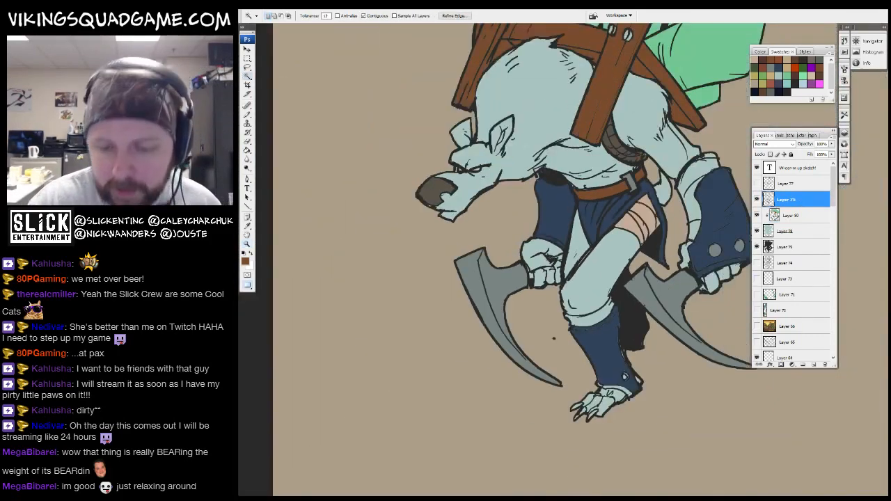
left_click_drag(566, 257, 493, 326)
key("alt+[")
key("g")
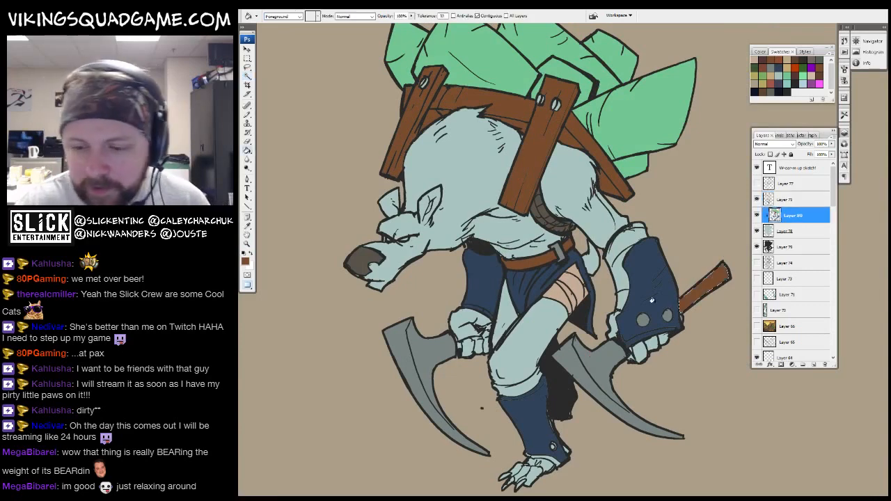
key("ctrl+d")
left_click(686, 336, "alt")
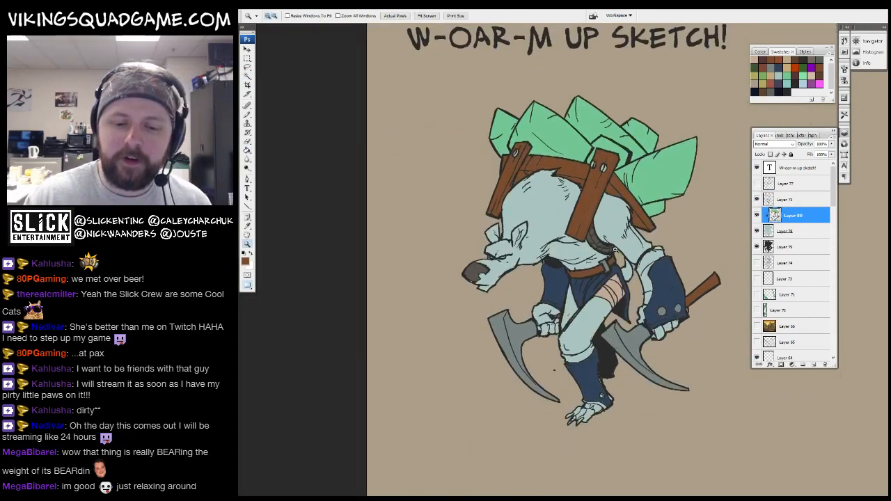
- Paint the small visible parts of the other axe's handle around the far fist brown
left_click_drag(487, 252, 603, 349)
key("b")
key("z")
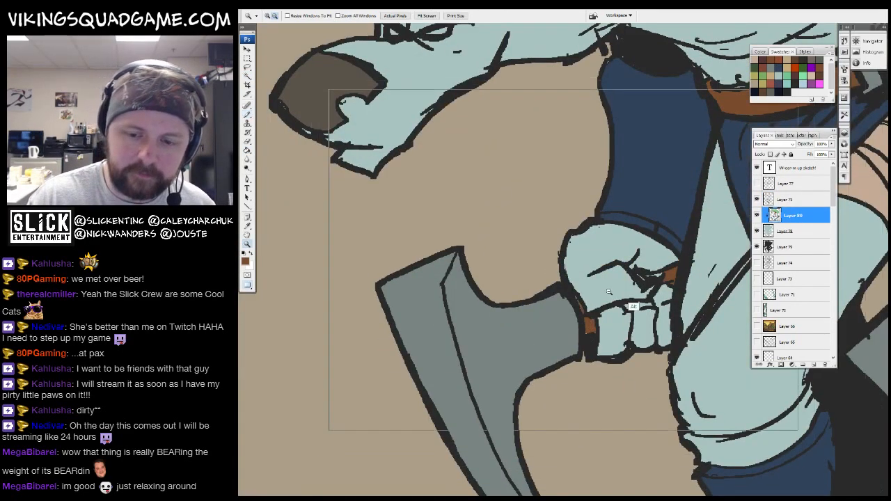
left_click(649, 311, "alt")
left_click(650, 311, "alt")
left_click_drag(650, 311, 489, 402)
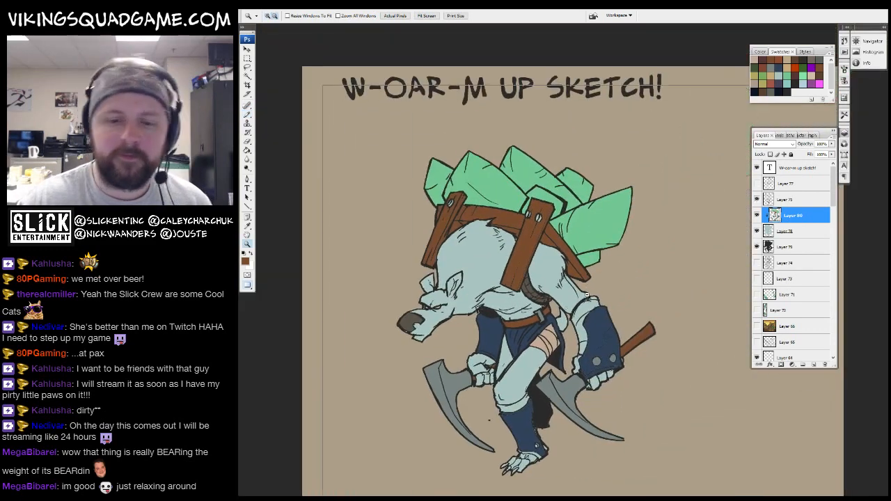
- Boost the saturation of the flat clothing, wood and crystal colours on the clipped layer
left_click(573, 275, "alt")
left_click_drag(642, 239, 633, 175)
left_click_drag(618, 269, 609, 353)
left_click(609, 353)
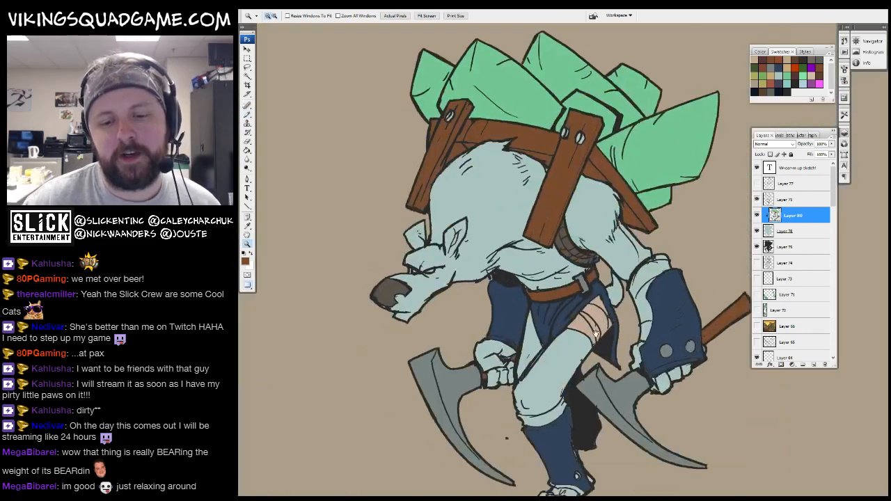
left_click_drag(538, 403, 464, 326)
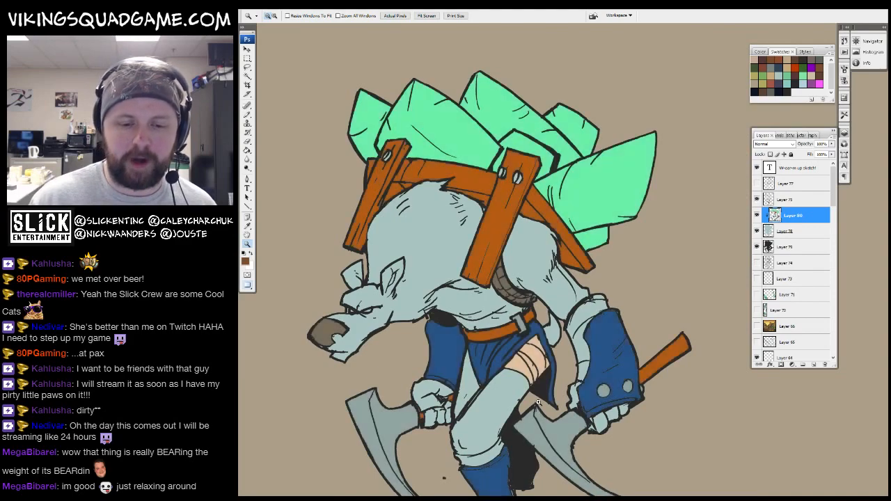
left_click(536, 217, "alt")
left_click(535, 216, "alt")
left_click(536, 216)
left_click(535, 217)
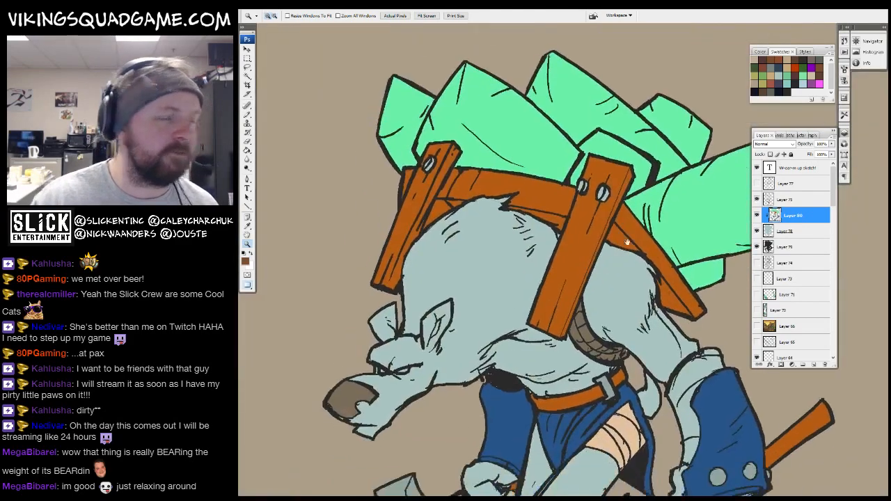
left_click(535, 216)
- Paint both of the character's eyes white on the clipped layer
left_click_drag(362, 327, 513, 273)
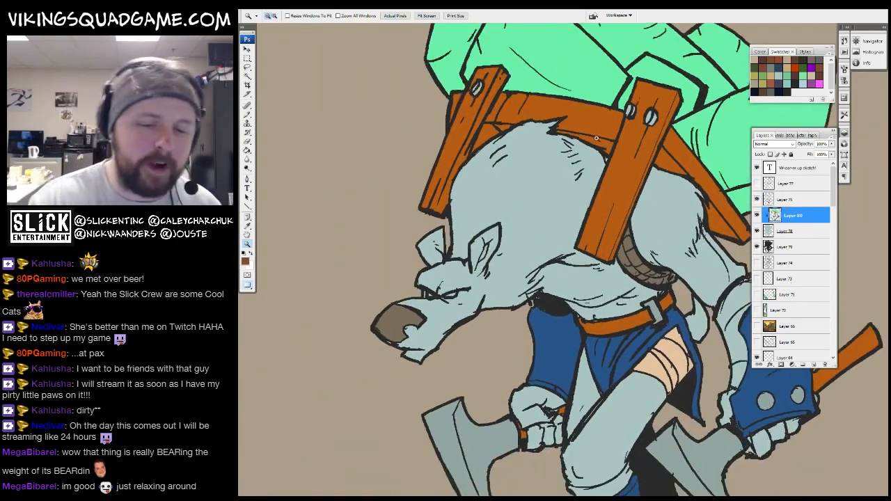
left_click(531, 264)
key("b")
left_click_drag(501, 306, 515, 285)
key("x")
left_click_drag(442, 362, 511, 342)
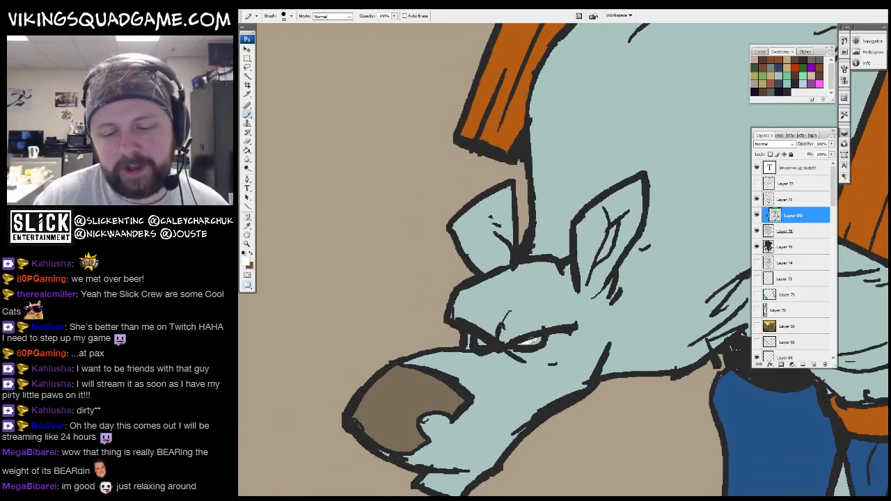
left_click_drag(623, 277, 562, 328)
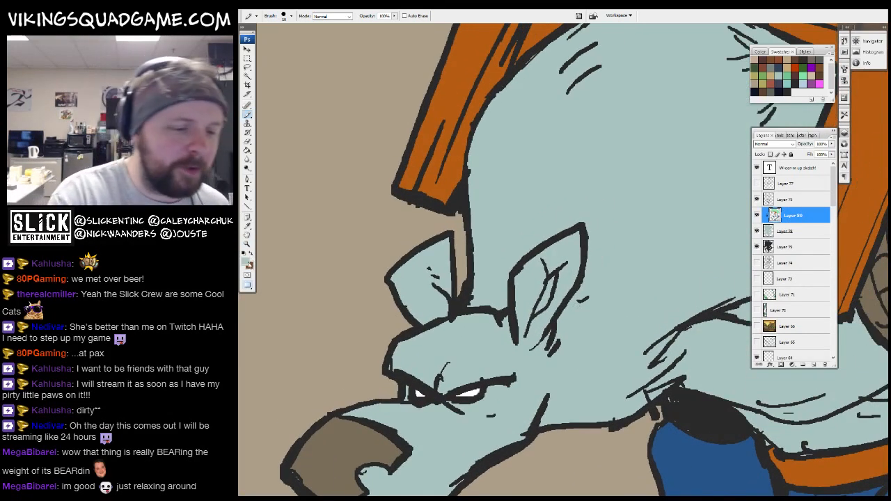
- Pick a blue-grey tone and brush it into the inside of the near ear
left_click(248, 264)
left_click(644, 255)
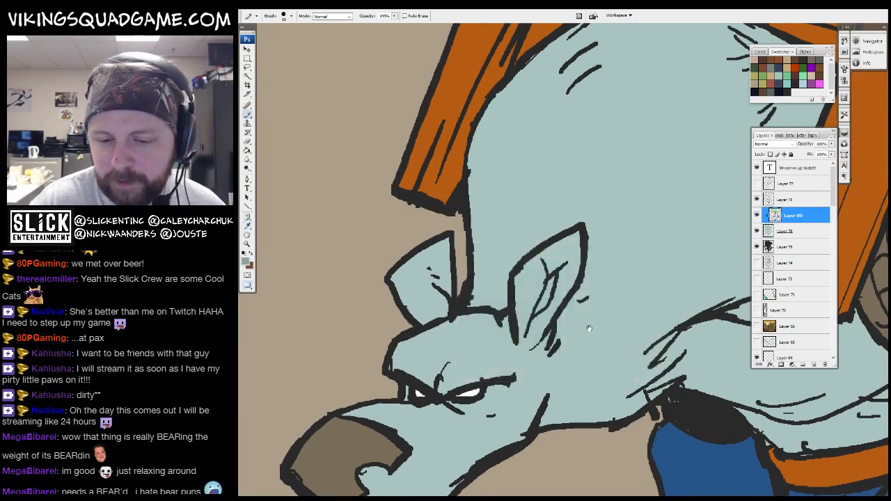
left_click_drag(556, 279, 547, 306)
left_click(612, 262, "alt")
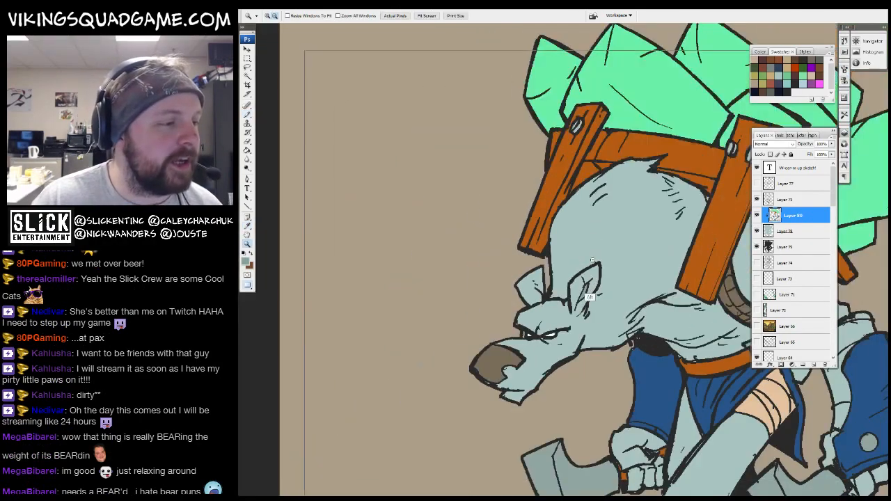
left_click(589, 295, "alt")
left_click_drag(611, 257, 568, 313)
left_click(568, 313, "alt")
left_click(568, 313, "alt")
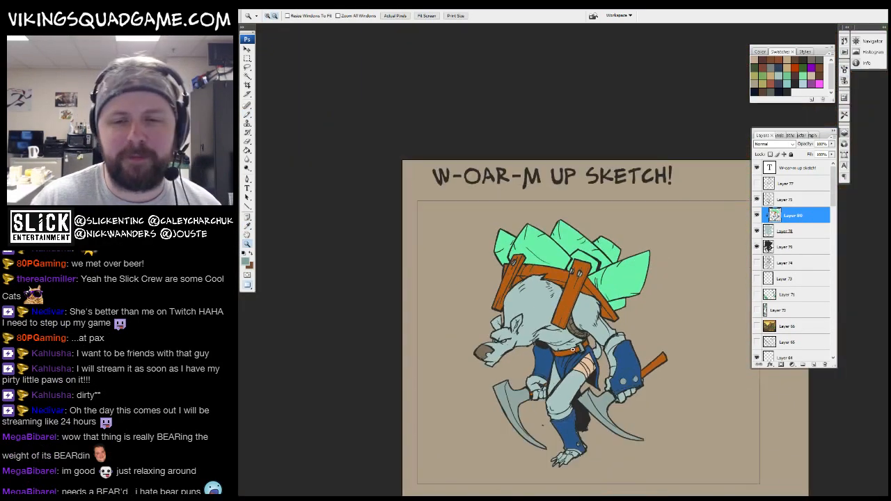
- Add a new layer clipped above the flat colours and fill it with very dark navy for shading
left_click(557, 320)
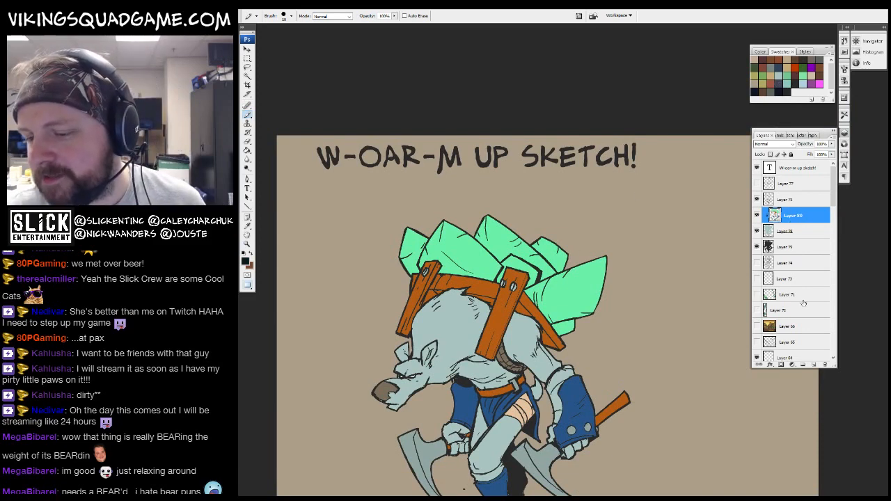
left_click(814, 364)
left_click(802, 223, "alt")
left_click_drag(669, 280, 687, 247)
key("g")
left_click(625, 369)
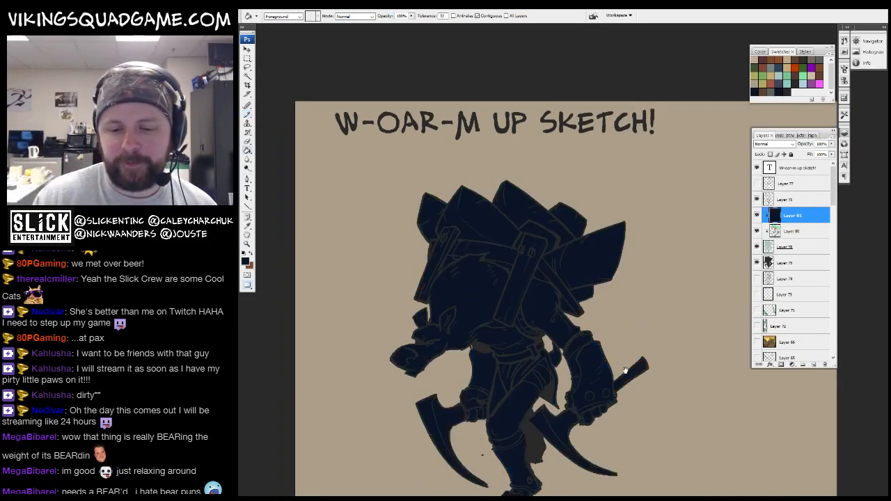
- Try the dark shading layer at 40% opacity, and settle on 30%
left_click_drag(664, 321, 668, 259)
type("40")
key("Return")
scroll(550, 310, "down", 1)
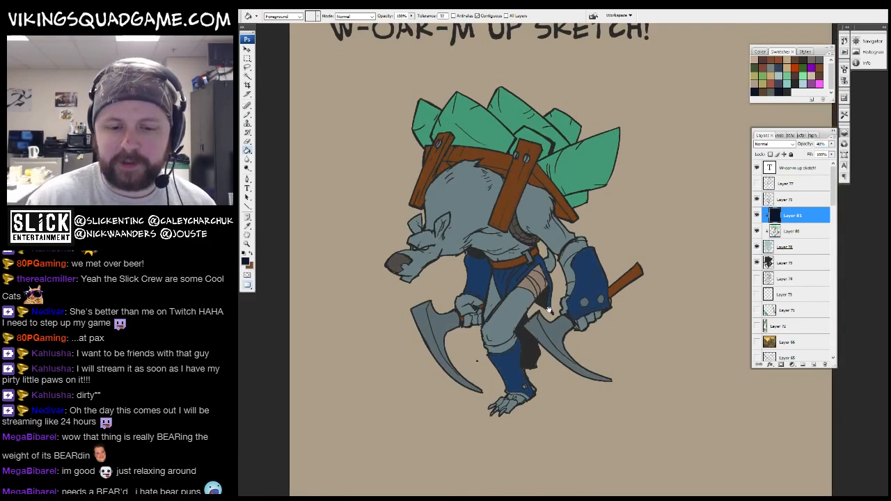
type("30")
key("Return")
left_click_drag(685, 236, 670, 270)
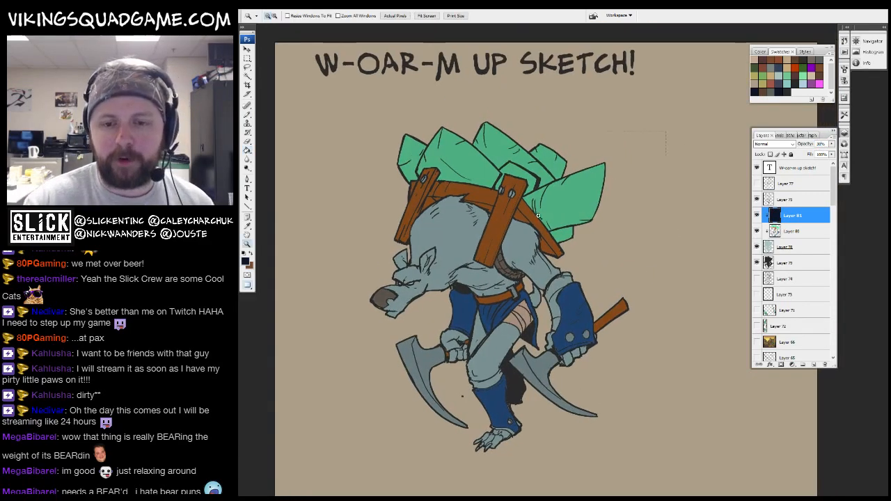
- Lasso the lit areas of the crystals on the back as one combined freehand selection on the shading layer
left_click(577, 240, "ctrl")
left_click(578, 240, "ctrl")
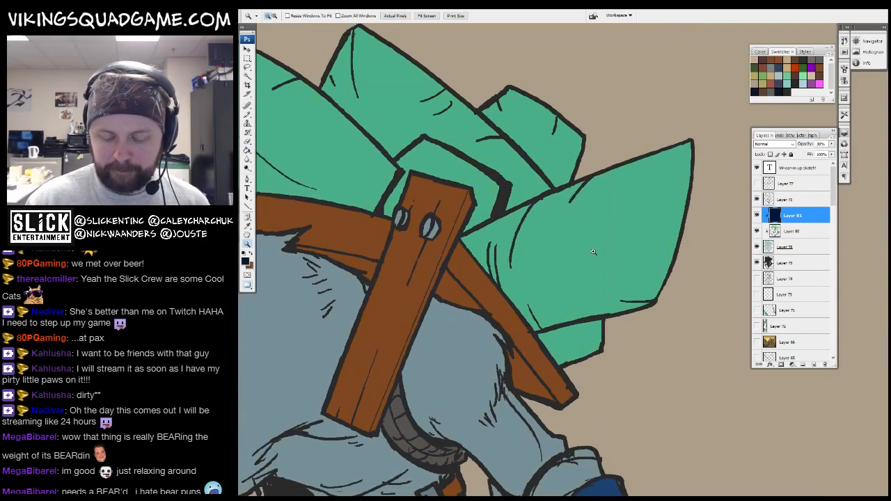
key("l")
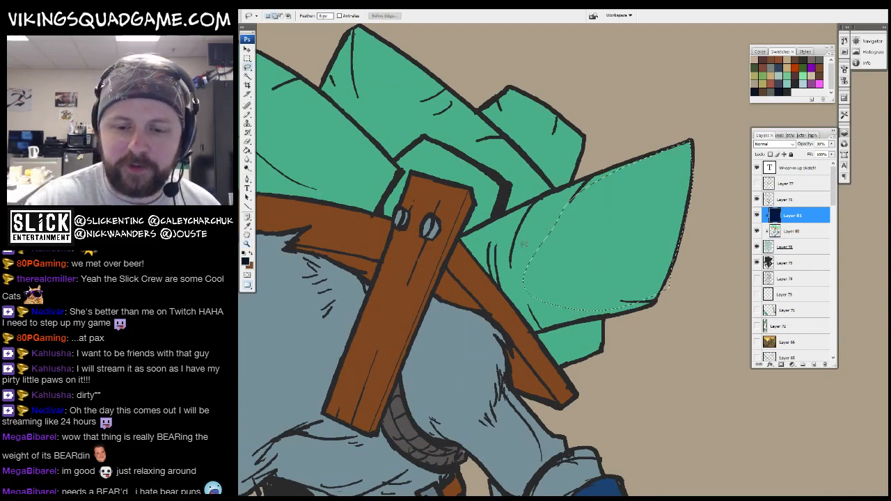
left_click_drag(524, 243, 548, 289)
left_click_drag(566, 201, 622, 111)
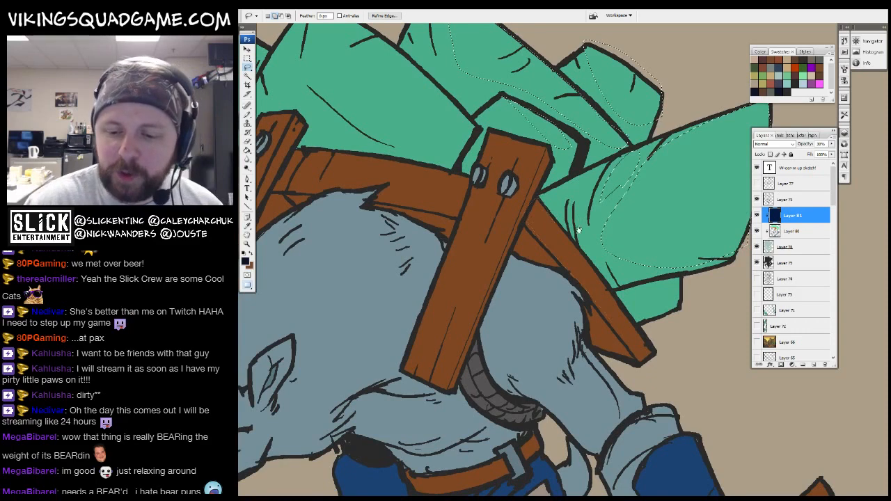
- Add the lit areas of the lower diagonal beam, shoulder fur and upper arm to the lasso selection and clear them from the shading layer
left_click_drag(580, 230, 582, 192)
left_click_drag(540, 163, 530, 184)
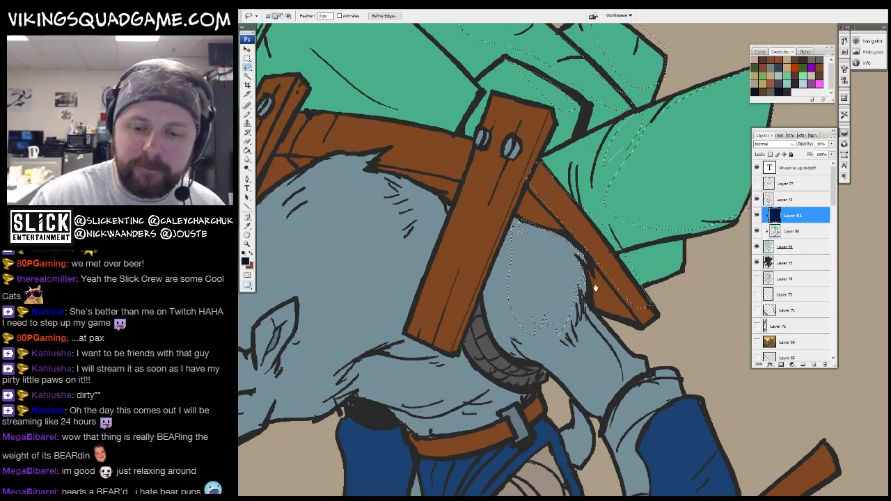
left_click_drag(572, 345, 575, 288)
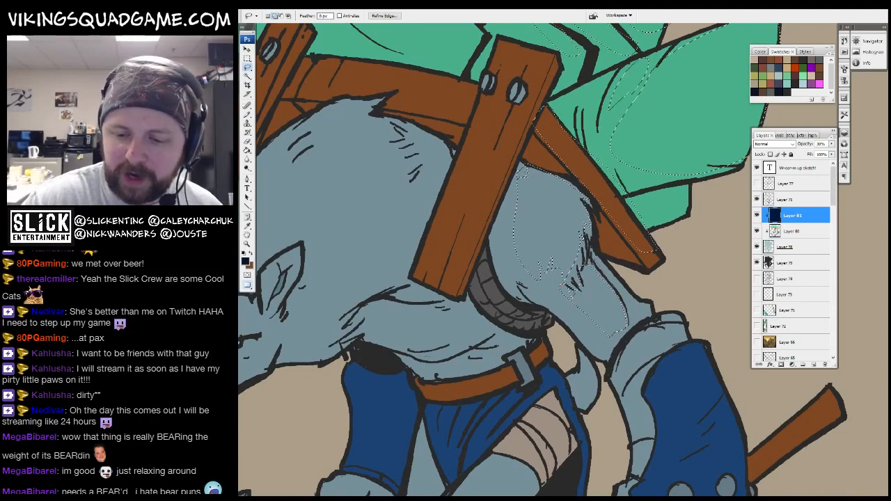
left_click_drag(630, 291, 543, 277)
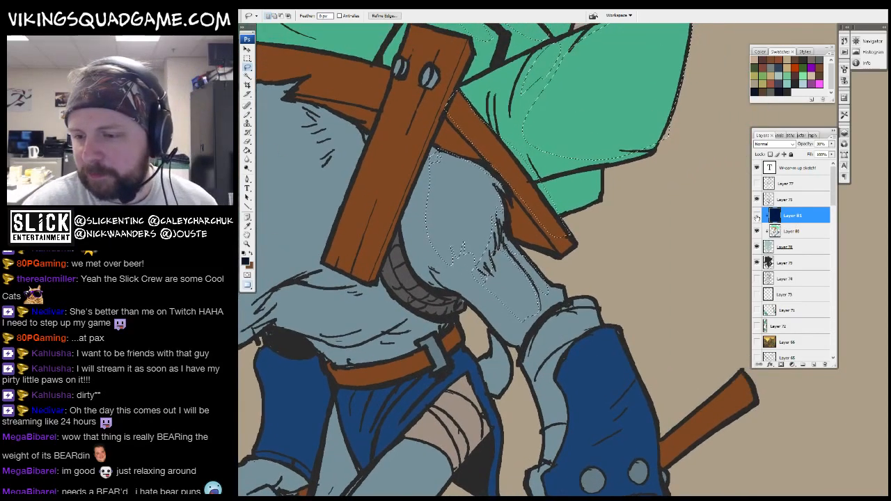
left_click(757, 216)
key("w")
key("shift+w")
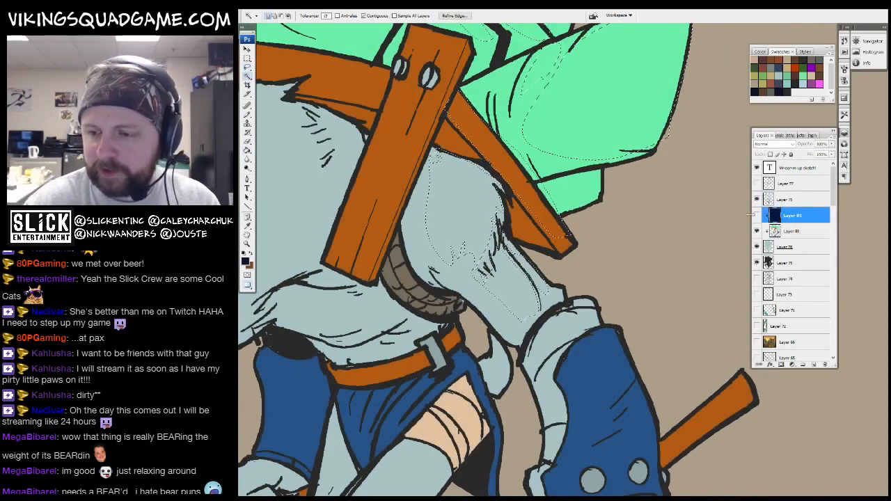
left_click(756, 216)
key("Delete")
key("ctrl+d")
- Check the first shading cut-outs on the crystals, beam and arm against the whole figure
left_click(795, 200)
left_click(795, 231)
left_click_drag(603, 257, 601, 276)
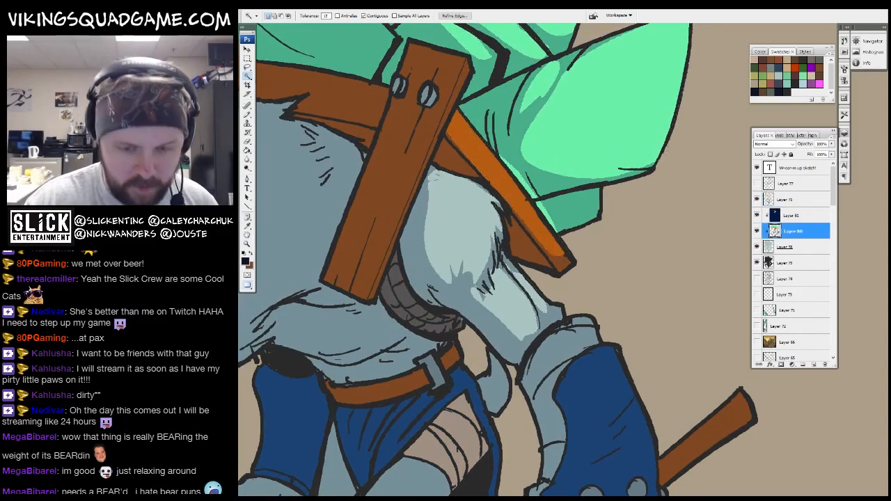
left_click_drag(535, 209, 537, 226)
key("b")
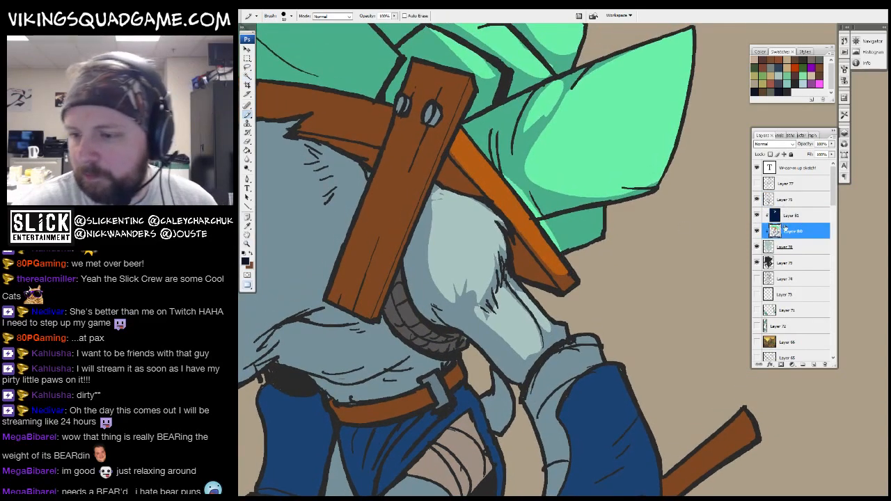
left_click(789, 217)
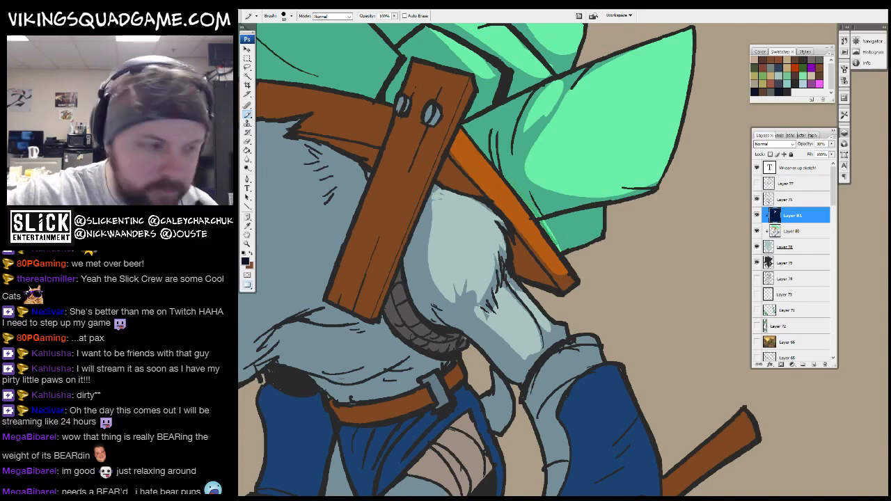
key("z")
left_click(589, 260, "alt")
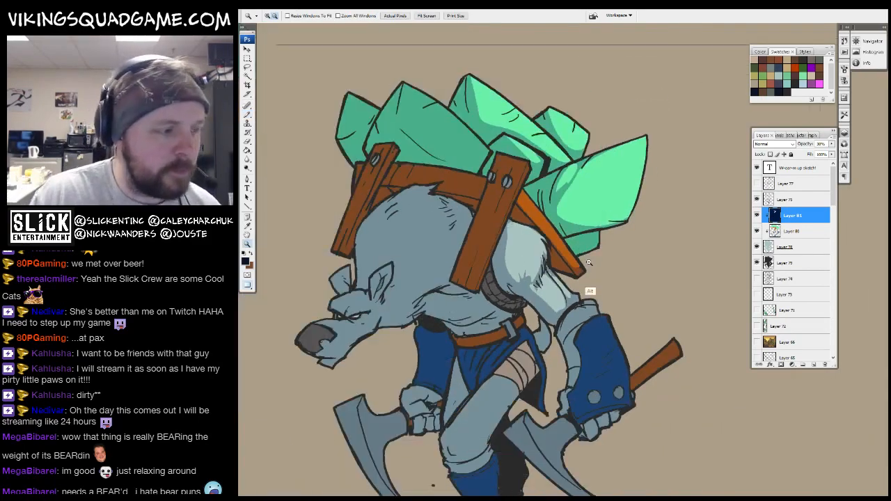
key("ctrl+alt+0")
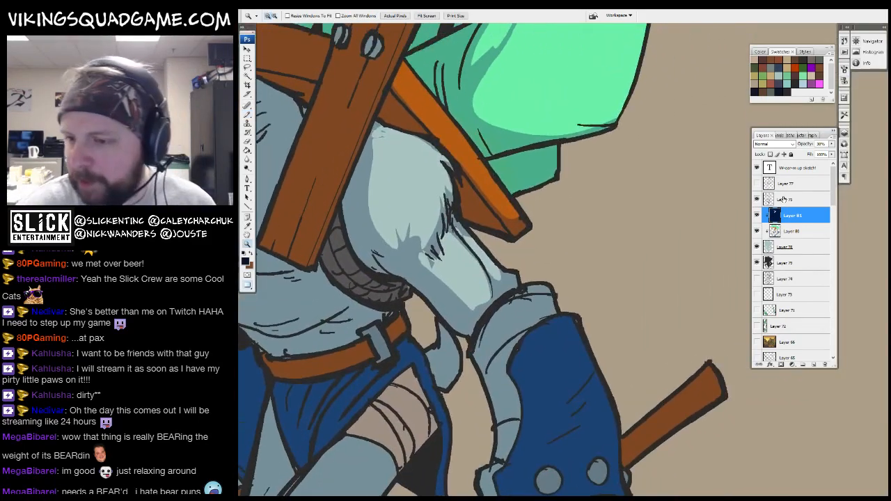
- Magic-wand the wrap areas around the near forearm using the line art, and fill them on the flat colour layer with the thigh bandage's beige
left_click_drag(528, 245, 640, 186)
key("w")
left_click(644, 246, "shift")
left_click_drag(633, 358, 632, 331)
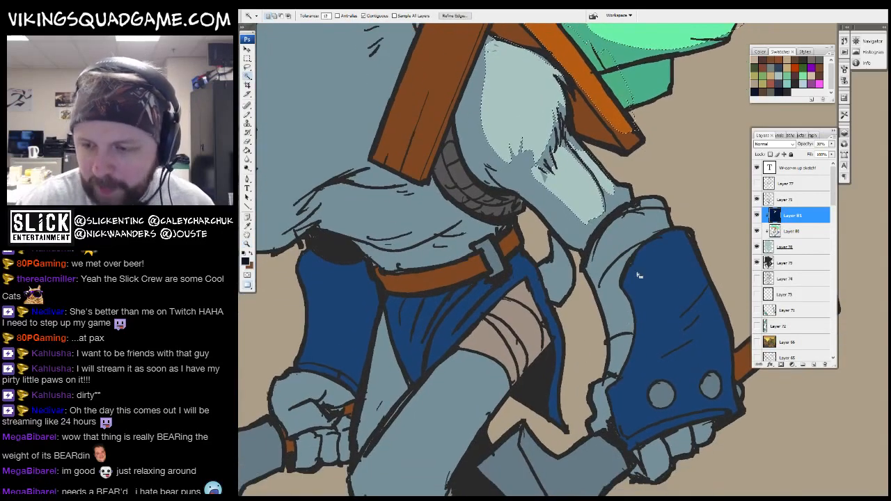
key("alt+bracketright")
left_click_drag(631, 292, 631, 308)
left_click(618, 307, "shift")
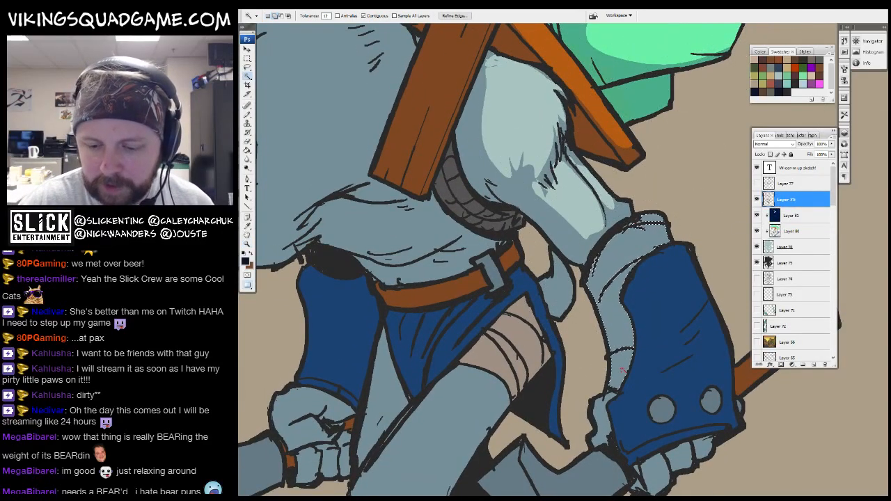
left_click_drag(572, 314, 617, 295)
key("g")
left_click(562, 296)
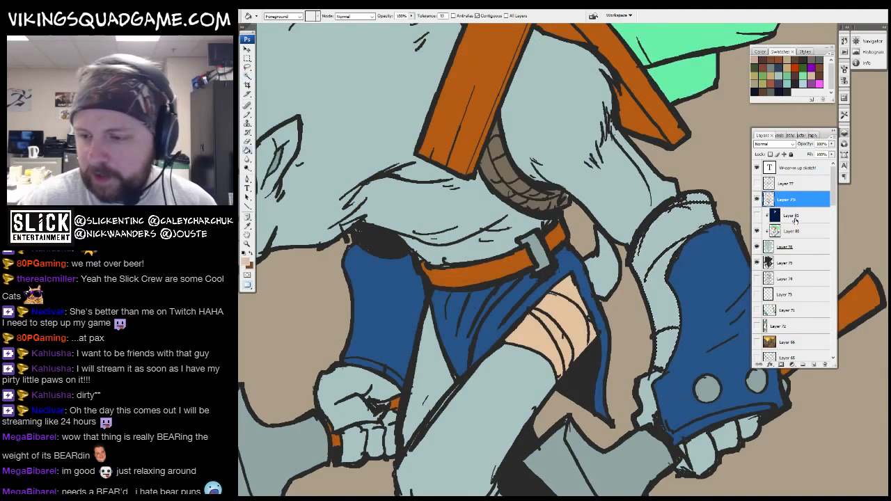
left_click(793, 230)
left_click(665, 327)
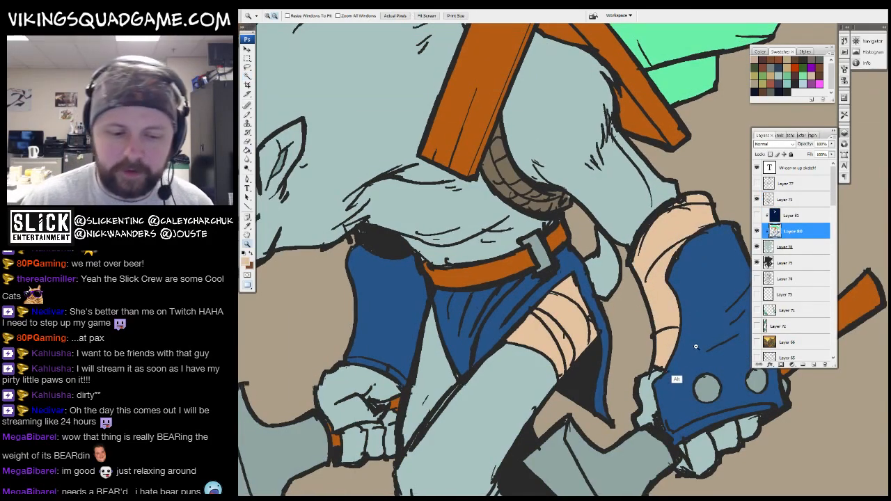
- Show the dark shading layer again and make it active for work on the crystals and frame
left_click(695, 346, "alt")
left_click(695, 346, "alt")
left_click(696, 346, "alt")
left_click(569, 353)
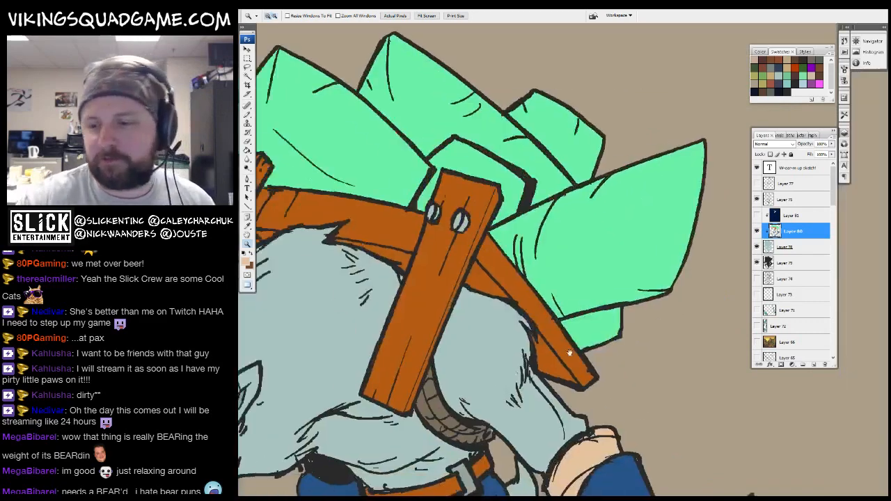
left_click_drag(569, 353, 602, 352)
left_click(757, 215)
left_click(792, 215)
mouse_move(492, 307)
left_mouse_down()
mouse_move(648, 367)
mouse_move(661, 393)
left_mouse_up()
- Lasso the lit areas of the large middle crystal and the wooden frame, and clear them from the shading layer
key("l")
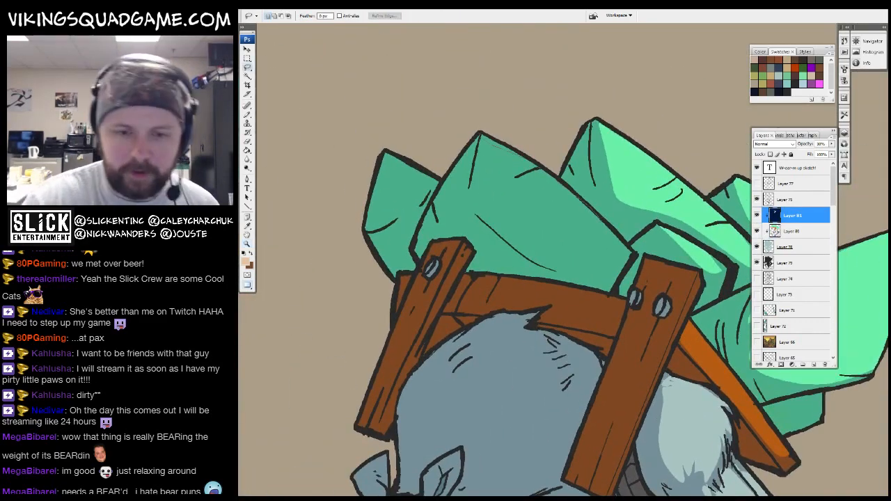
left_click_drag(557, 293, 589, 268)
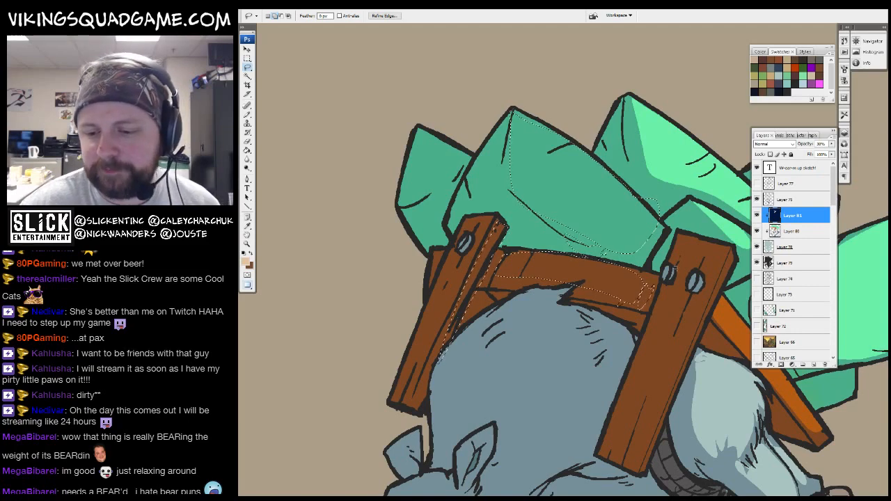
left_click_drag(674, 267, 618, 259)
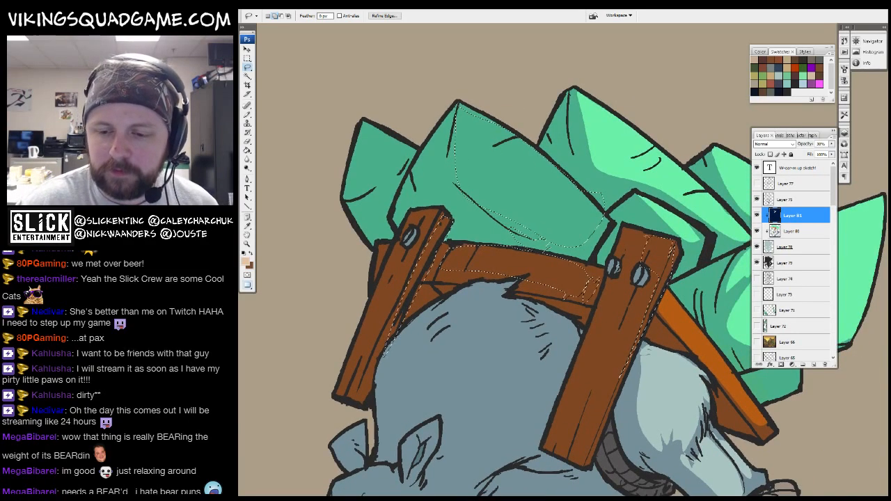
left_click_drag(629, 216, 644, 223)
mouse_move(533, 388)
left_mouse_down()
mouse_move(598, 362)
mouse_move(497, 247)
mouse_move(462, 399)
mouse_move(493, 236)
left_mouse_up()
key("Delete")
key("ctrl+d")
- Lasso the lit areas of the furry back, far ear and brow with jagged fur edges, and clear them from the shading
key("b")
left_click_drag(546, 213, 628, 229)
key("l")
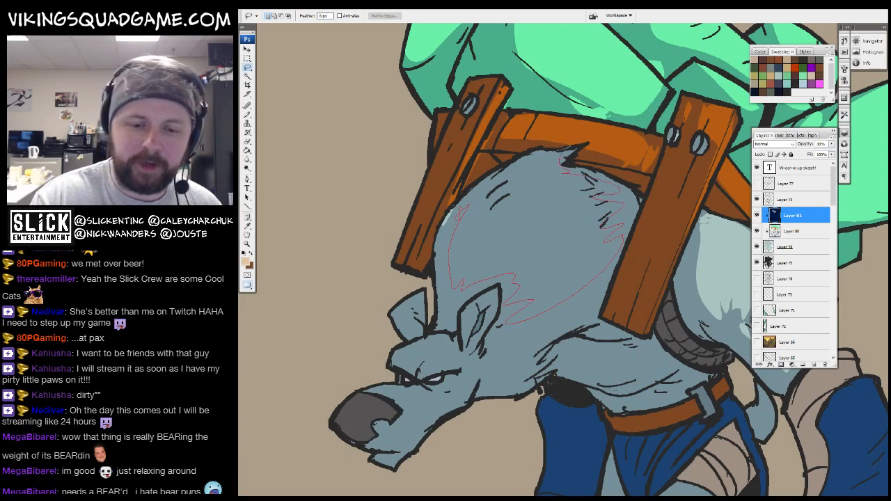
left_click_drag(440, 252, 461, 220)
left_click_drag(461, 219, 484, 218)
mouse_move(511, 279)
left_mouse_down()
mouse_move(533, 238)
mouse_move(563, 222)
left_mouse_up()
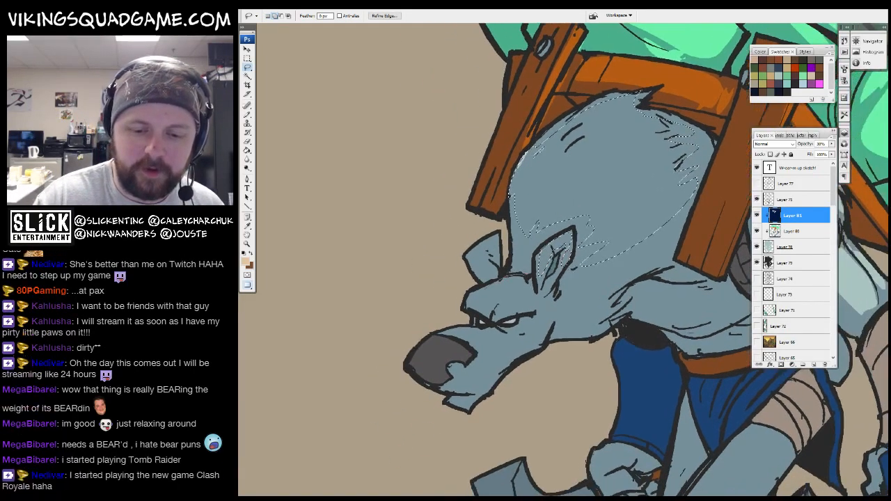
left_click_drag(488, 274, 502, 279)
mouse_move(575, 279)
left_mouse_down()
mouse_move(495, 263)
mouse_move(517, 283)
left_mouse_up()
key("z")
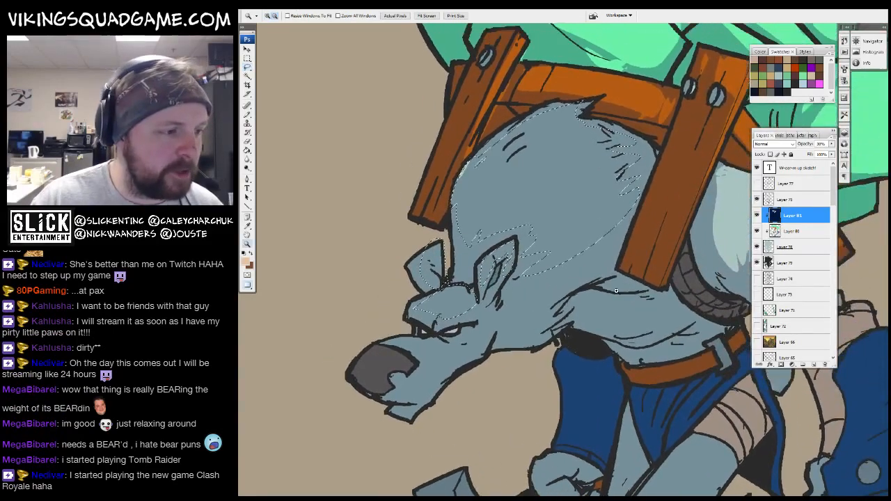
left_click_drag(610, 293, 561, 237)
left_click(559, 241, "alt")
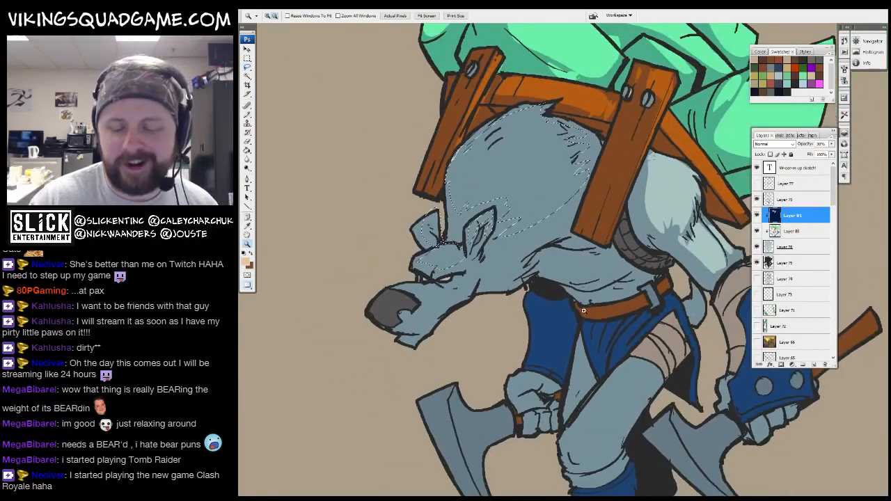
key("Delete")
key("ctrl+d")
- Lasso the lit areas of the face and the fur tufts along the neck as one combined selection
mouse_move(634, 323)
left_mouse_down()
mouse_move(461, 402)
mouse_move(650, 281)
mouse_move(654, 248)
left_mouse_up()
key("l")
mouse_move(668, 245)
left_mouse_down()
mouse_move(586, 262)
mouse_move(649, 227)
left_mouse_up()
mouse_move(697, 327)
left_mouse_down()
mouse_move(608, 332)
mouse_move(569, 356)
left_mouse_up()
left_click_drag(445, 253, 573, 191)
left_click_drag(597, 201, 590, 269)
left_click_drag(515, 304, 563, 260)
left_click_drag(657, 255, 453, 258)
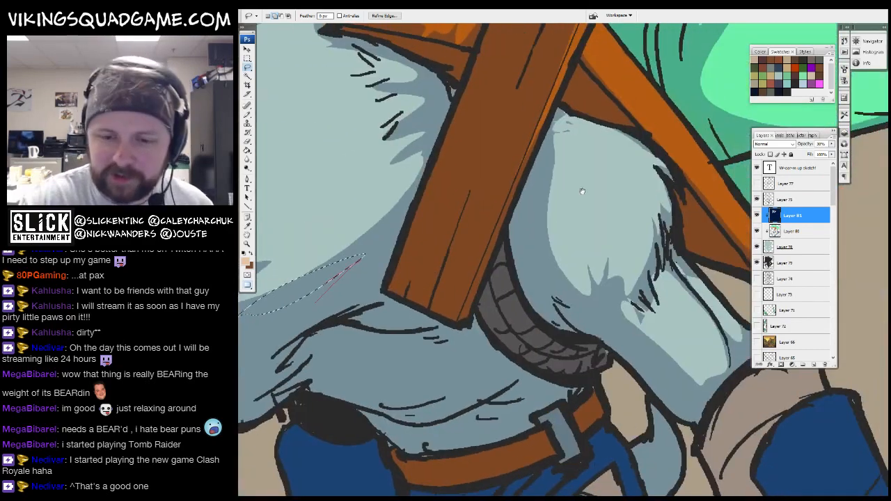
- Add the front board's edge, a strip of the upper arm and the coiled strap to the selection, and clear it from the shading
left_click_drag(530, 259, 558, 148)
left_click_drag(553, 157, 575, 237)
mouse_move(564, 203)
left_mouse_down()
mouse_move(482, 405)
mouse_move(570, 202)
left_mouse_up()
scroll(564, 257, "down", 5)
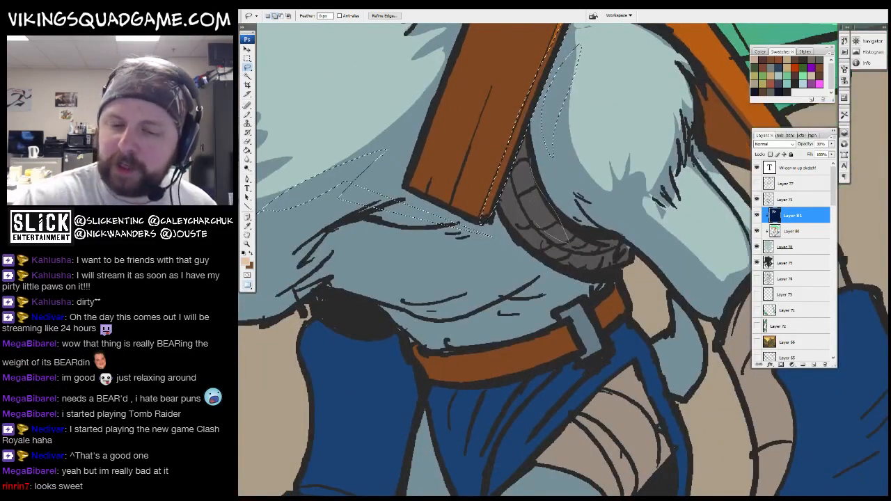
left_click_drag(510, 227, 546, 219)
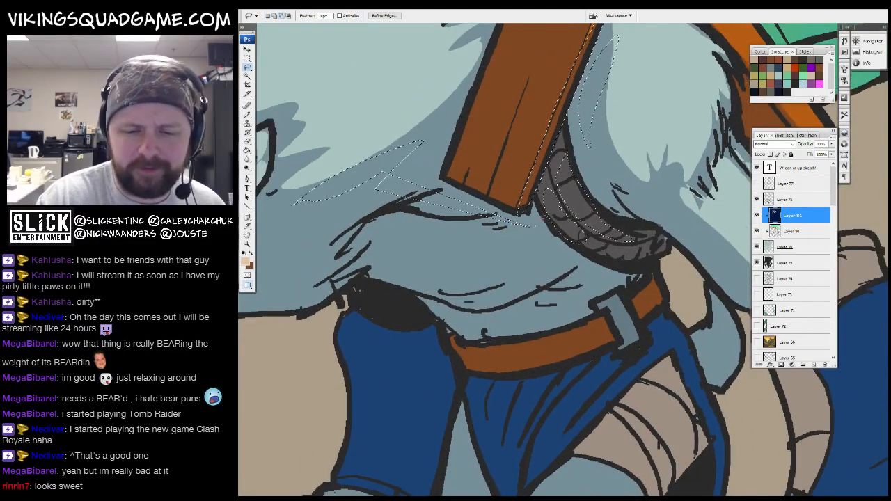
scroll(561, 248, "left", 2)
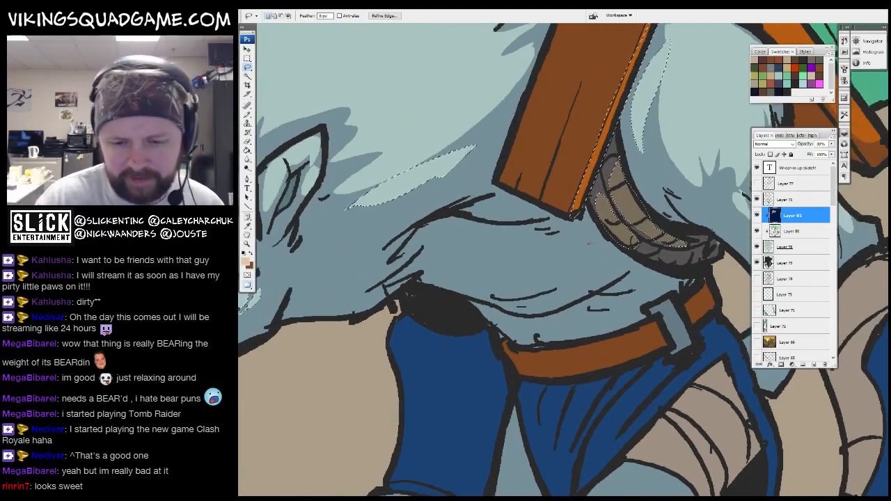
- Lasso the lit areas of the belly, belt, loincloth, far sleeve, fist and axe, and clear them from the shading layer
left_click_drag(644, 293, 624, 285)
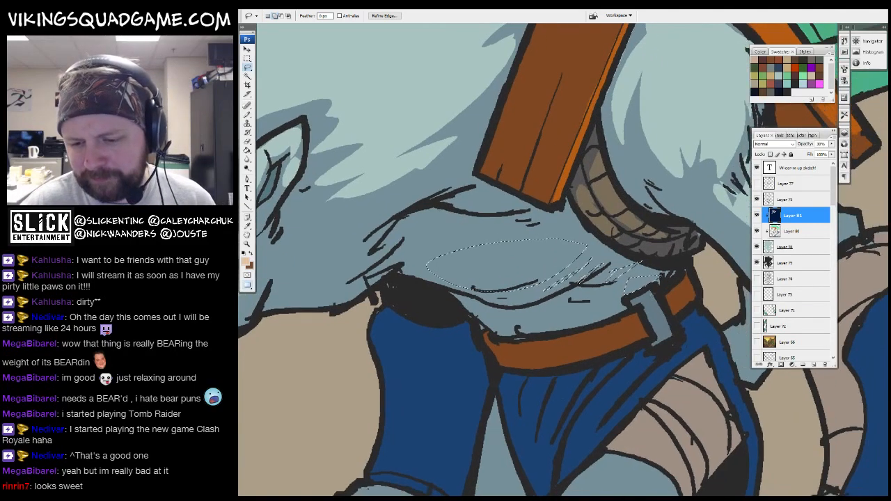
left_click_drag(651, 319, 617, 240)
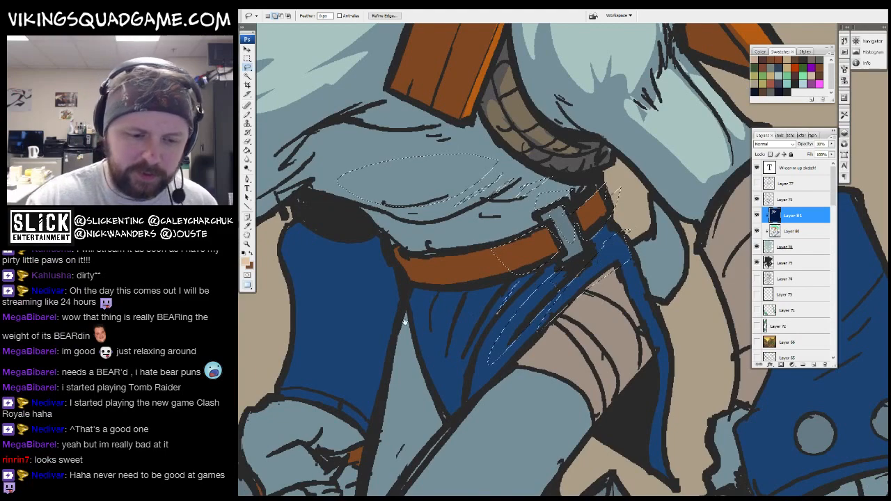
left_click_drag(405, 323, 535, 249)
mouse_move(449, 174)
left_mouse_down()
mouse_move(493, 162)
mouse_move(446, 329)
left_mouse_up()
left_click_drag(485, 314, 520, 258)
left_click_drag(530, 305, 435, 319)
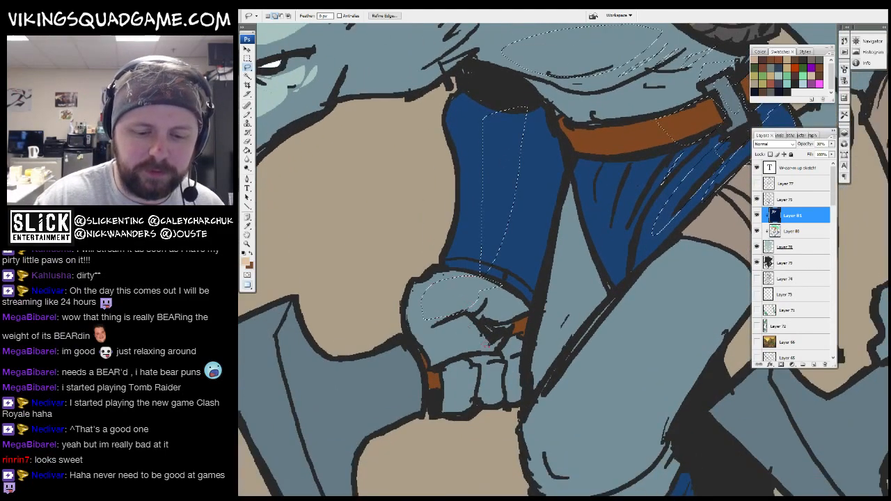
mouse_move(504, 495)
left_mouse_down()
mouse_move(580, 472)
mouse_move(685, 381)
mouse_move(478, 470)
left_mouse_up()
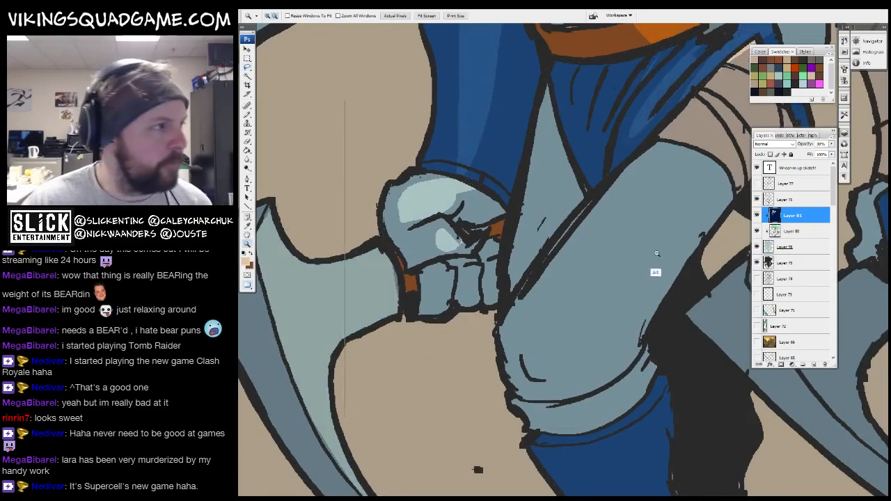
- Lasso the lit areas of the near blue gauntlet, its studs and the fingers below, and clear them from the shading layer
key("ctrl+minus")
key("ctrl+minus")
left_click_drag(578, 266, 546, 493)
key("ctrl+minus")
left_click_drag(630, 341, 523, 189)
left_click(523, 277)
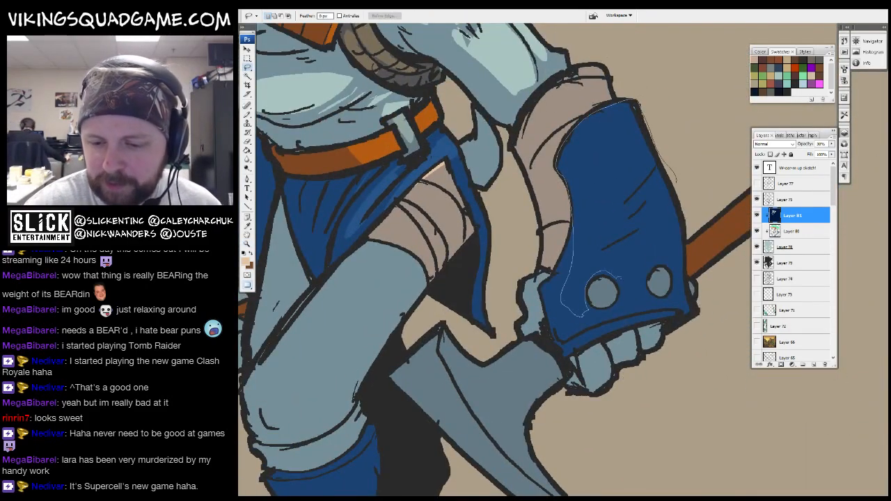
left_click_drag(651, 318, 653, 314)
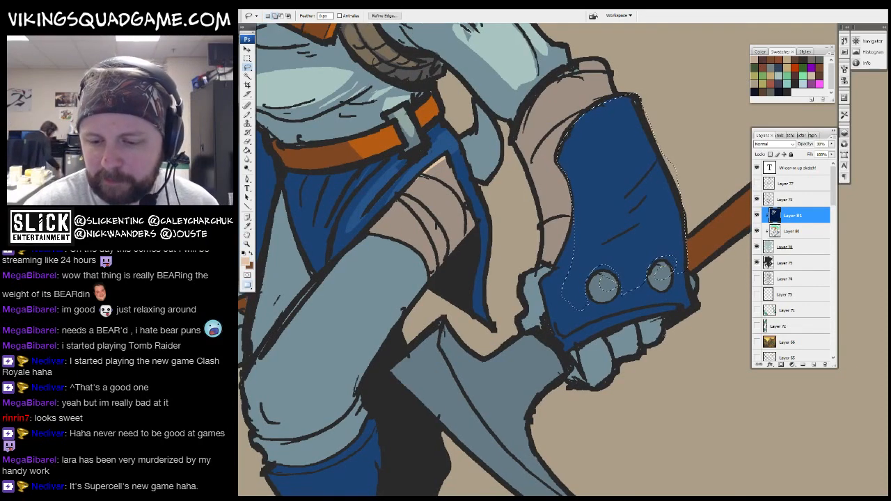
left_click_drag(624, 358, 607, 388)
key("Delete")
key("ctrl+d")
- Cut the lit areas of the near forearm's beige wrap out of the shading layer
mouse_move(614, 171)
left_mouse_down()
mouse_move(548, 308)
mouse_move(641, 269)
left_mouse_up()
key("Delete")
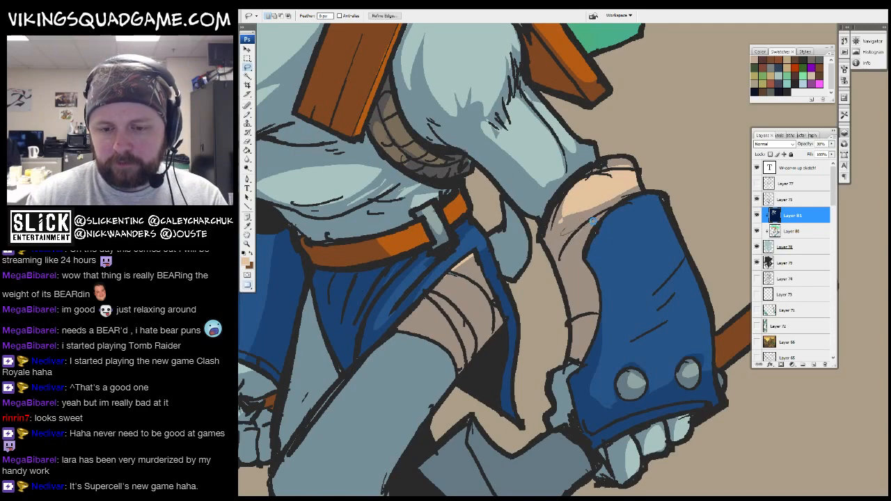
key("ctrl+d")
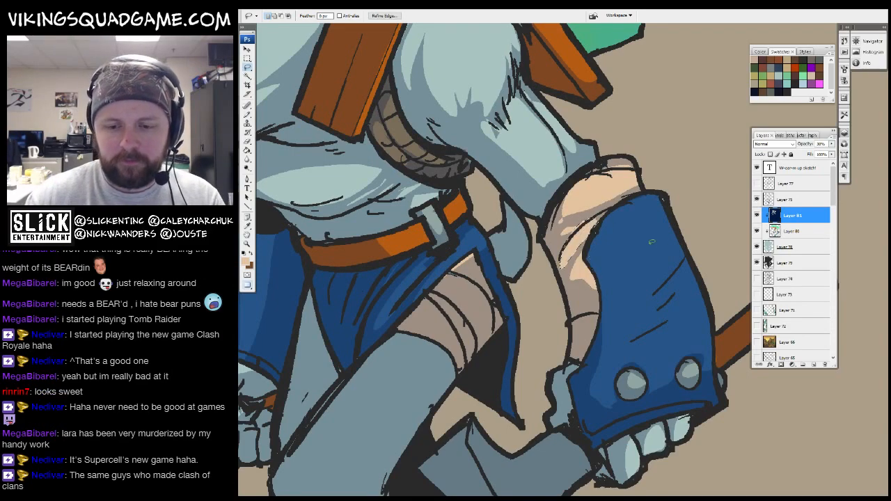
- Examine the light and shadow pattern across the whole figure at a smaller zoom
left_click_drag(652, 241, 604, 308)
left_click(606, 308, "alt")
left_click(606, 307, "alt")
left_click(604, 304, "alt")
left_click(579, 298, "ctrl")
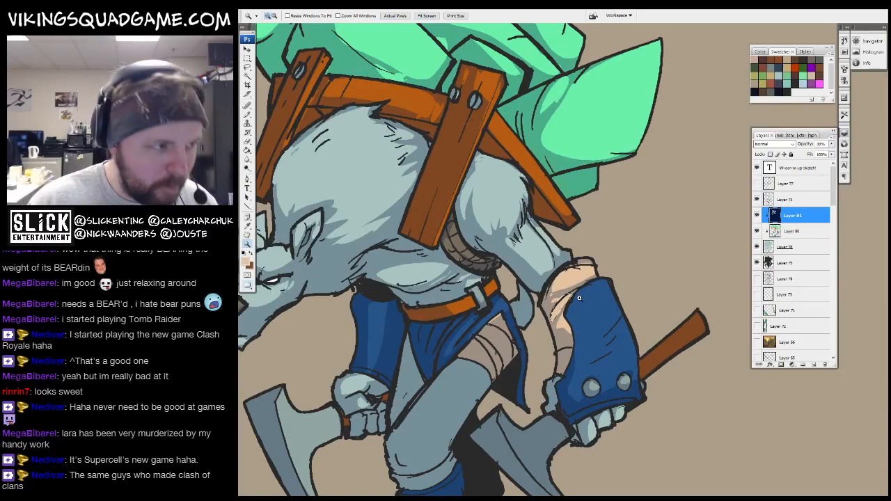
left_click(524, 297, "ctrl")
left_click(637, 243, "alt")
left_click(637, 243, "alt")
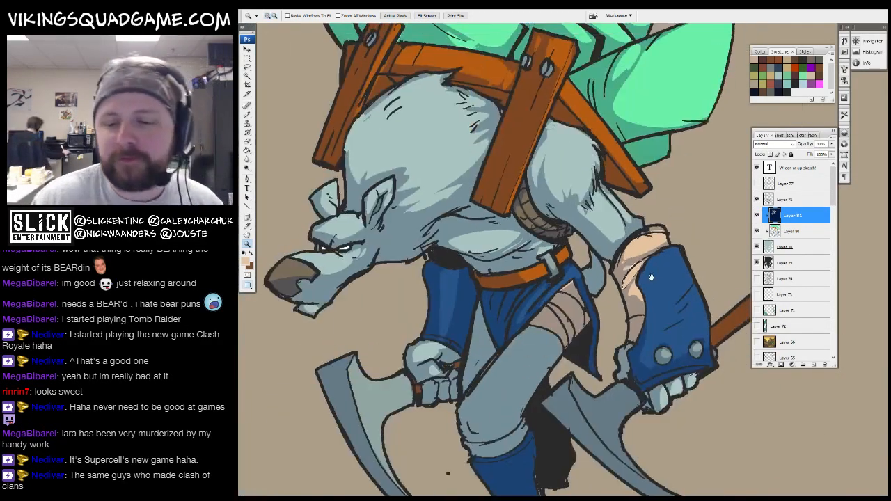
- Lasso the lit areas of the near axe blade, the beige thigh wrap and the front thigh
left_click_drag(637, 240, 533, 233)
left_click(557, 280, "ctrl")
left_click(557, 280, "ctrl")
key("l")
mouse_move(683, 274)
left_mouse_down()
mouse_move(487, 370)
mouse_move(509, 418)
left_mouse_up()
left_click_drag(525, 309, 523, 292)
mouse_move(354, 403)
left_mouse_down()
mouse_move(557, 230)
mouse_move(626, 188)
left_mouse_up()
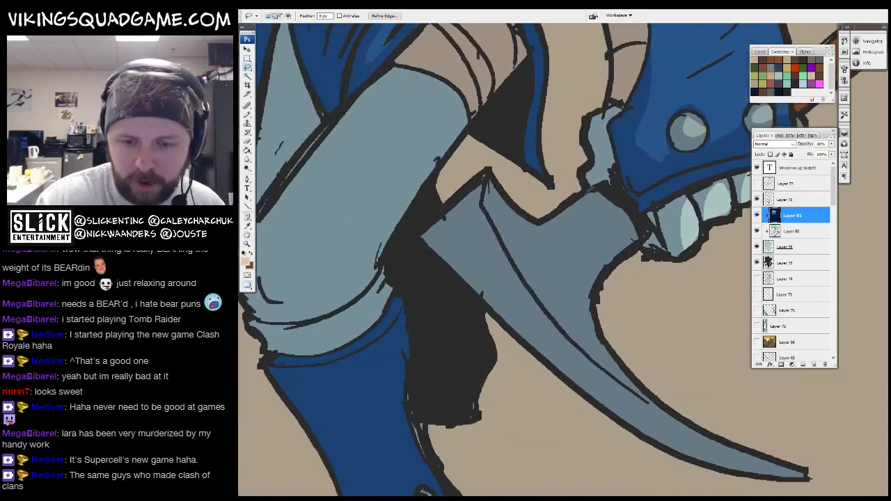
scroll(544, 236, "up", 5)
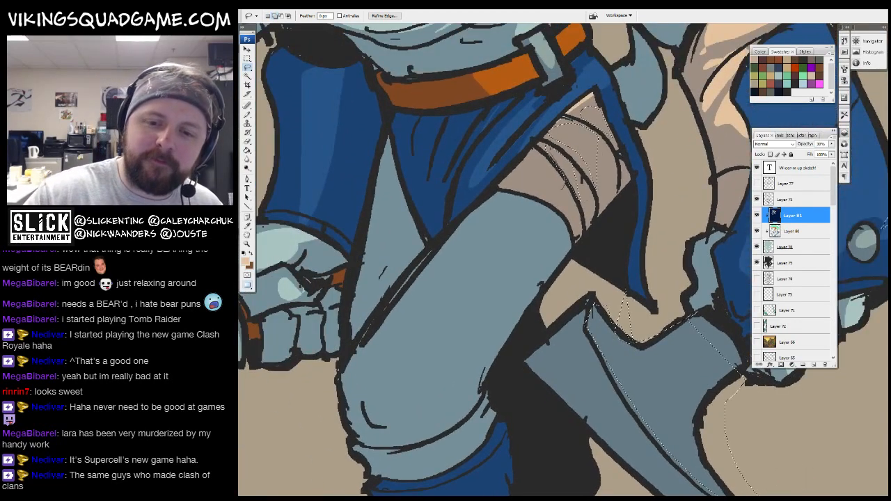
left_click_drag(559, 173, 623, 100)
mouse_move(600, 130)
left_mouse_down()
mouse_move(420, 278)
mouse_move(479, 351)
mouse_move(569, 126)
left_mouse_up()
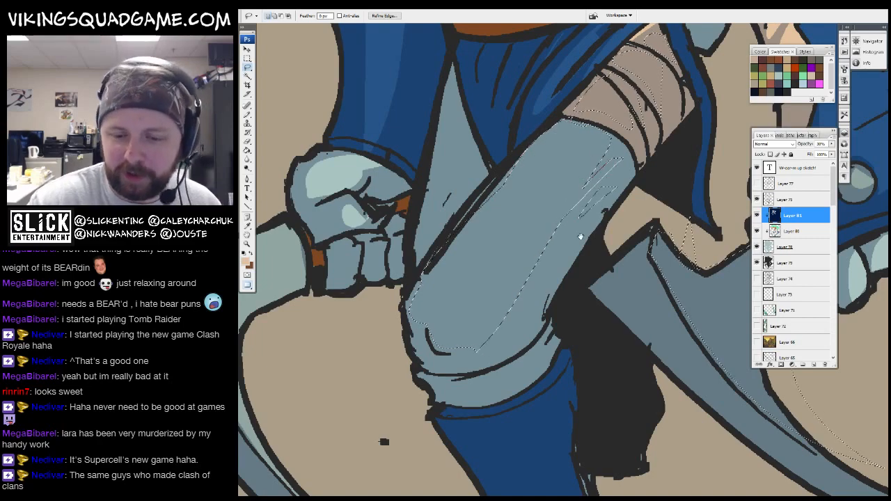
- Add the lit areas of the knee band, blue shin guard and foot to the selection, and clear everything selected from the shading layer
mouse_move(384, 441)
left_mouse_down()
mouse_move(407, 384)
mouse_move(422, 222)
left_mouse_up()
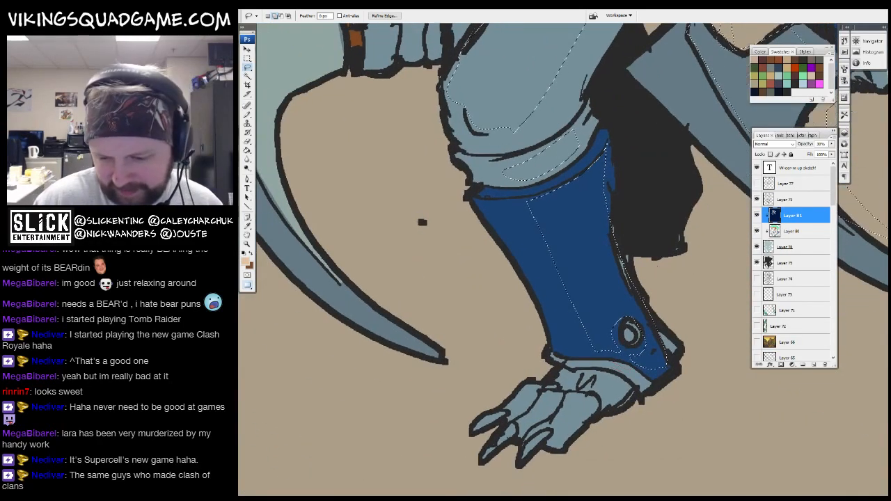
left_click_drag(334, 119, 876, 496)
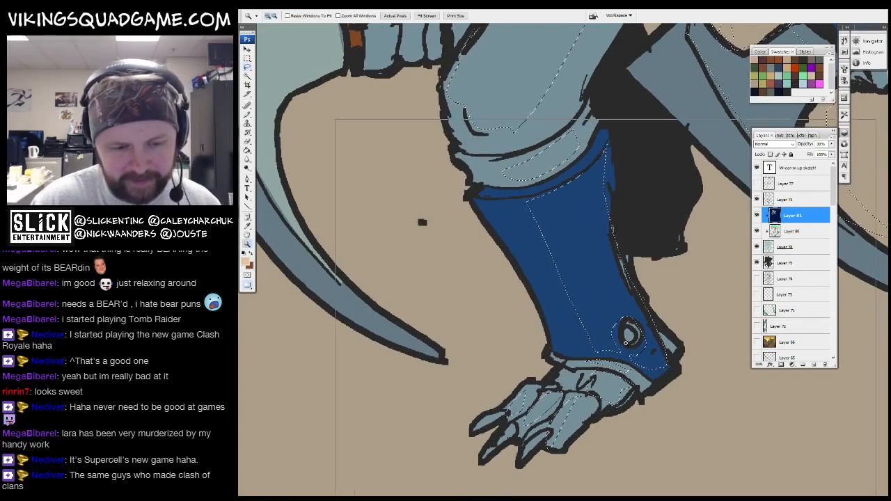
left_click_drag(550, 264, 559, 441)
left_click(656, 325, "alt")
left_click(656, 325, "alt")
key("Delete")
key("ctrl+d")
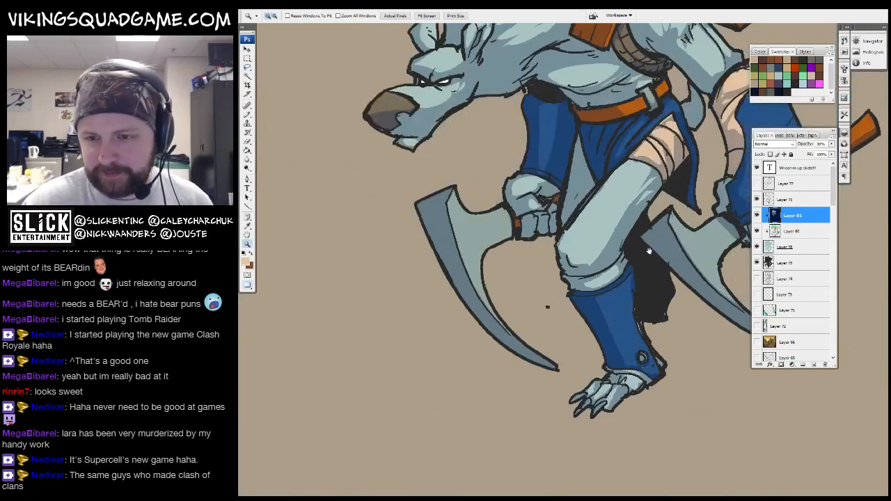
- Fill the band just below the knee with the beige wrap colour on the flat colour layer
left_click_drag(647, 248, 609, 318)
left_click(786, 200)
key("w")
left_click(569, 343)
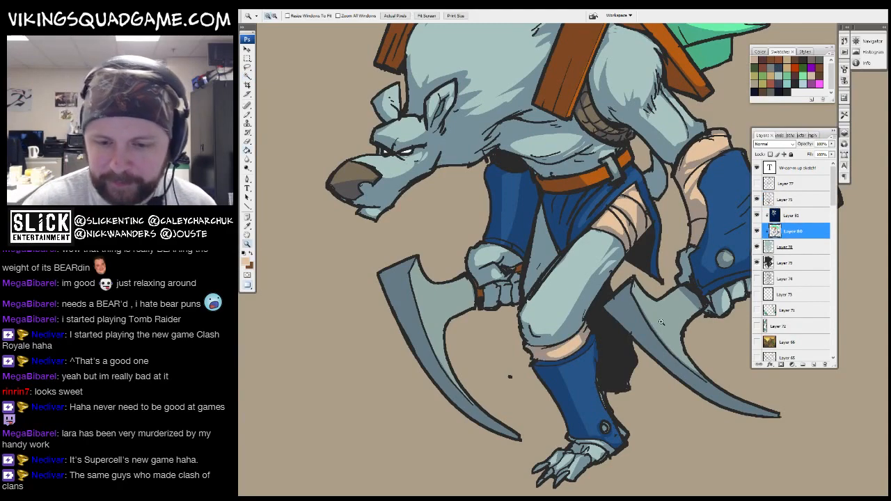
- Adjust the opacity of the shading layer, judging its strength on the whole figure
key("ctrl+minus")
left_click_drag(661, 323, 694, 338)
key("ctrl+minus")
left_click_drag(711, 186, 610, 354)
key("ctrl+minus")
left_click_drag(578, 326, 724, 128)
key("ctrl+plus")
key("ctrl+plus")
key("ctrl+plus")
left_click(792, 215)
key("2")
key("3")
left_click_drag(624, 302, 745, 266)
key("ctrl+minus")
key("ctrl+minus")
key("ctrl+minus")
- Merge the figure's line art, shading, flat colour and base layers into a single layer
left_click_drag(768, 185, 719, 222)
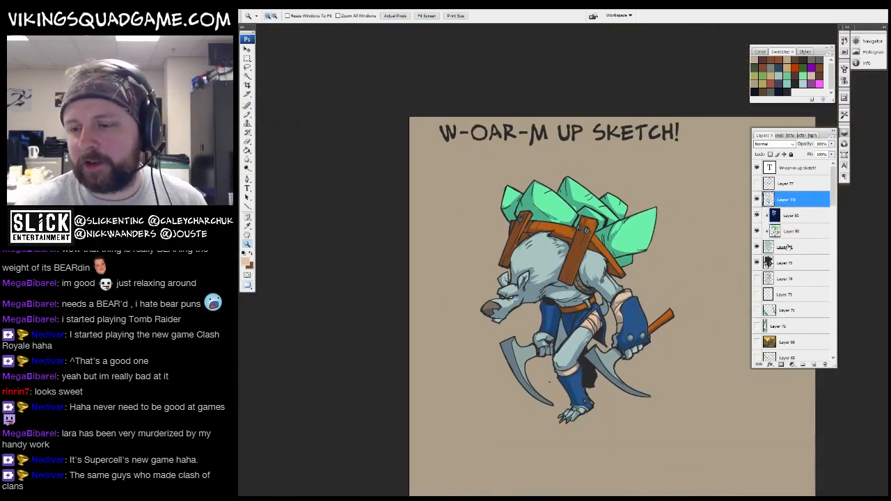
left_click(785, 247, "shift")
left_click(785, 262, "shift")
key("ctrl+e")
- Lasso a pointed ground shadow around the feet and fill it with a dark colour on a new layer beneath the figure at 40% opacity
left_click_drag(684, 330, 714, 267)
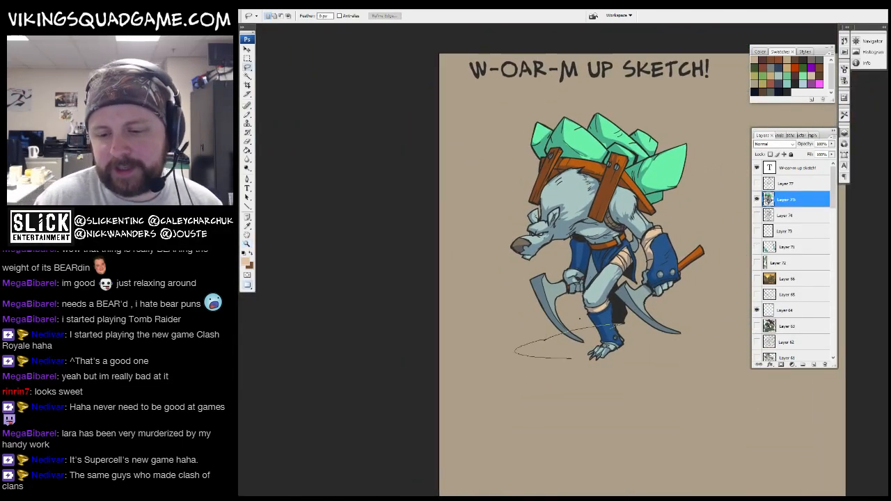
left_click_drag(669, 320, 632, 330)
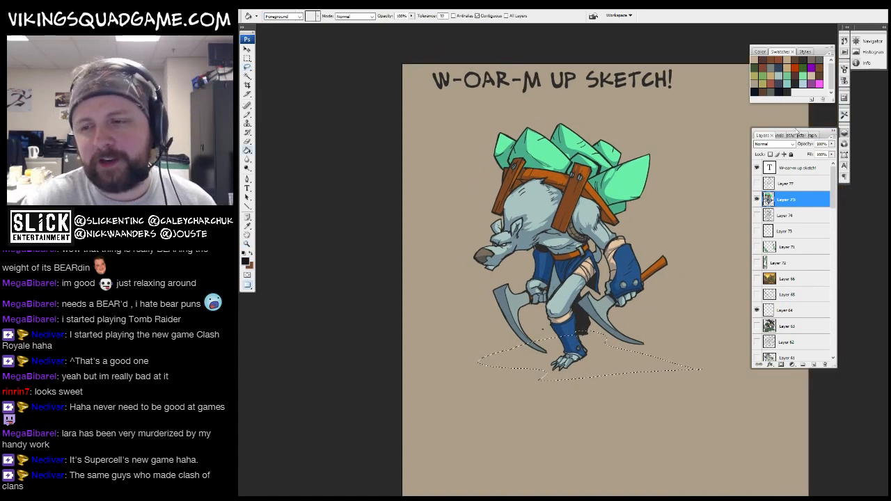
left_click(797, 215)
key("alt+BackSpace")
key("ctrl+d")
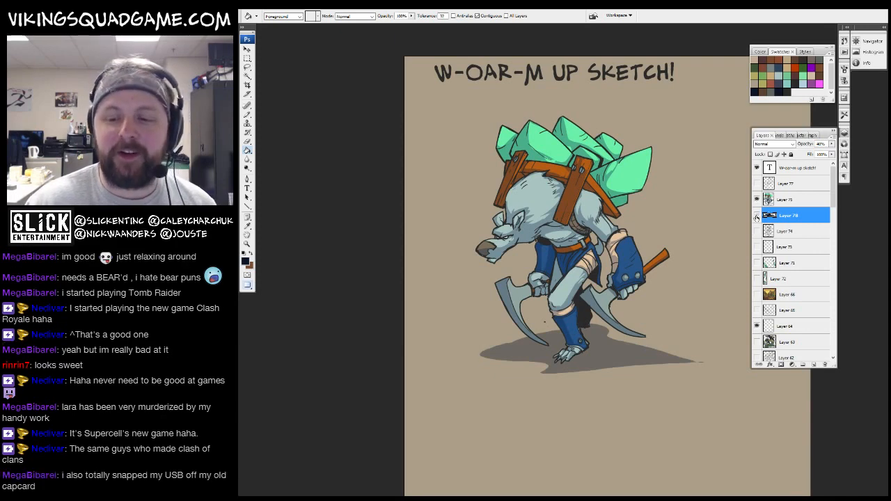
left_click(758, 215)
left_click(757, 215)
- Trim the stray sliver off the ground shadow's far tip and merge the shadow with the figure layer
left_click_drag(593, 277, 557, 244)
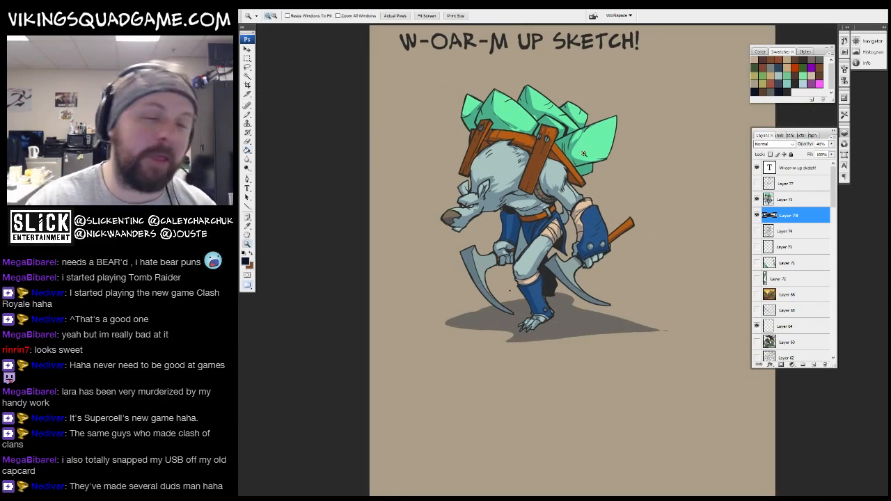
left_click(550, 244, "ctrl")
left_click_drag(638, 260, 644, 331)
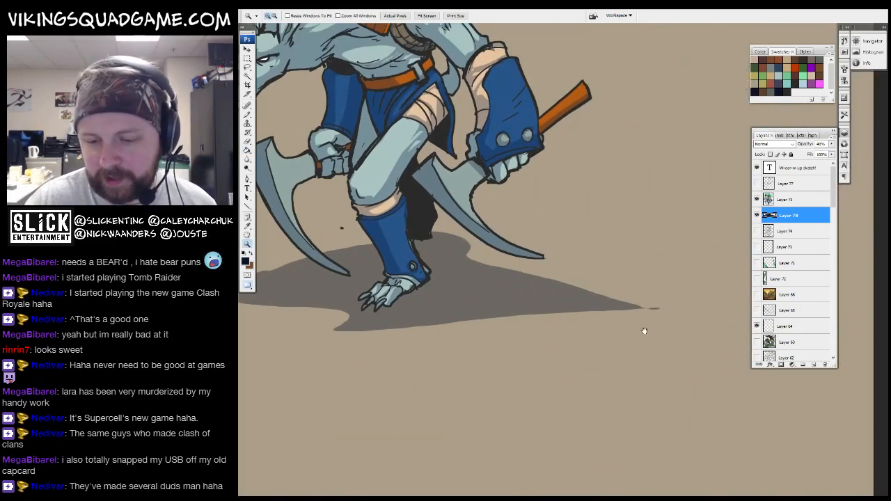
left_click_drag(551, 157, 630, 328)
left_click(592, 272, "alt")
key("ctrl+e")
key("ctrl+d")
key("ctrl+t")
left_click_drag(662, 99, 618, 155)
left_click_drag(617, 419, 544, 377)
key("Return")
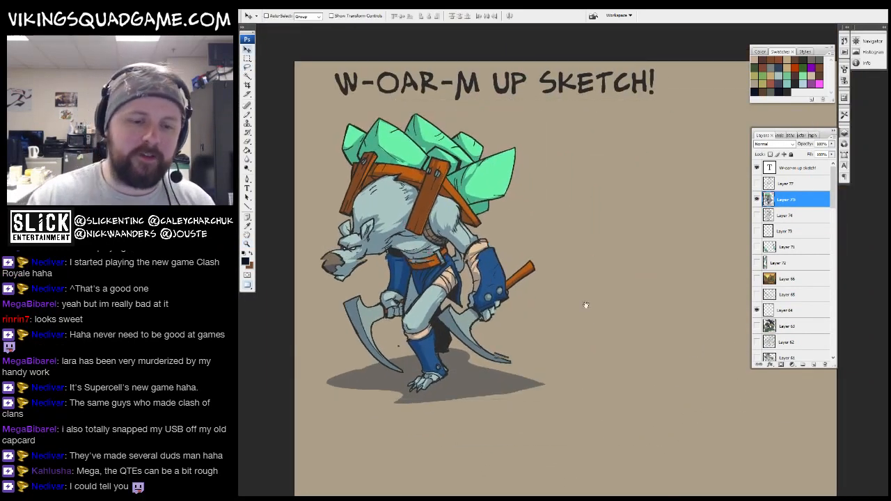
left_click_drag(537, 309, 561, 317)
key("ctrl+z")
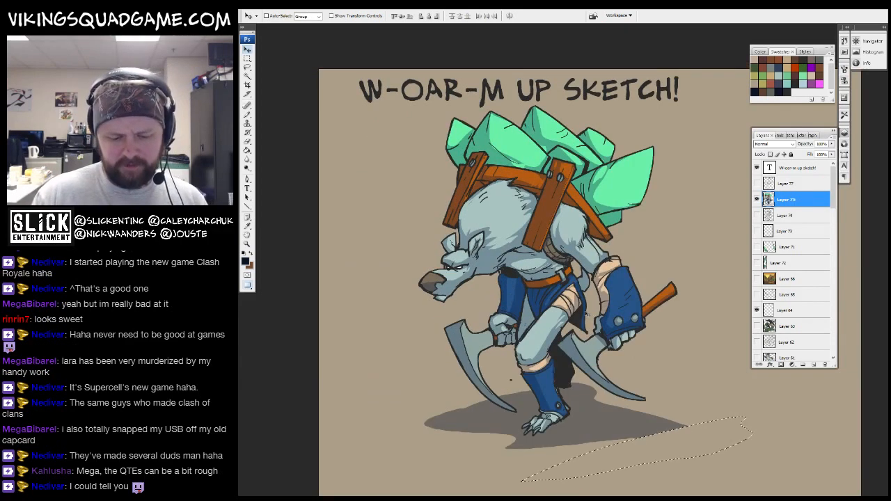
key("ctrl+t")
key("Return")
key("ctrl+t")
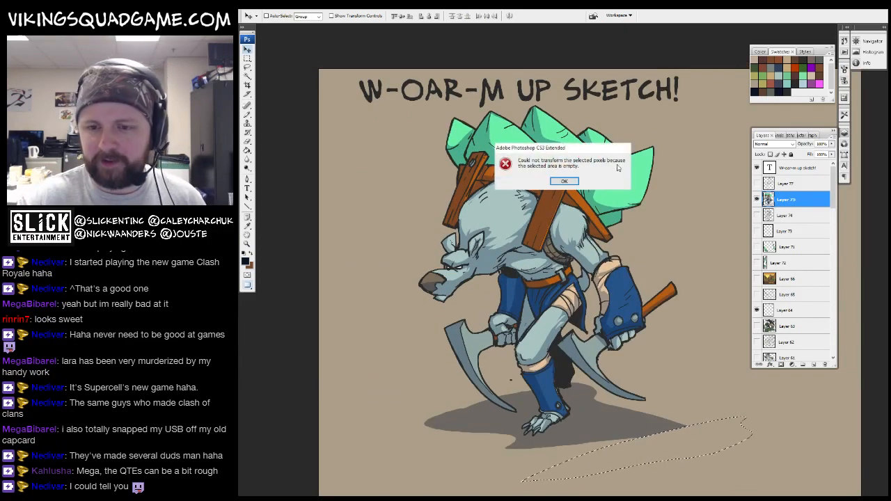
key("Return")
- Scale the figure and its shadow down proportionally and position them beneath the sketch title
key("ctrl+t")
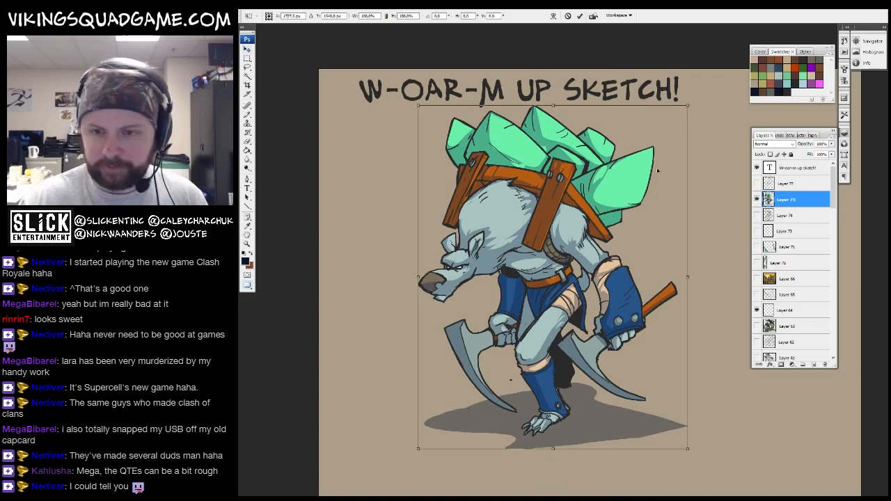
left_click_drag(688, 105, 652, 151)
left_click_drag(653, 152, 561, 134)
key("Return")
left_click_drag(531, 253, 571, 260)
- Switch to the BUILDER_HOMEZONE1 document with the rough mountain sketch and show it in full-screen mode
key("f")
key("f")
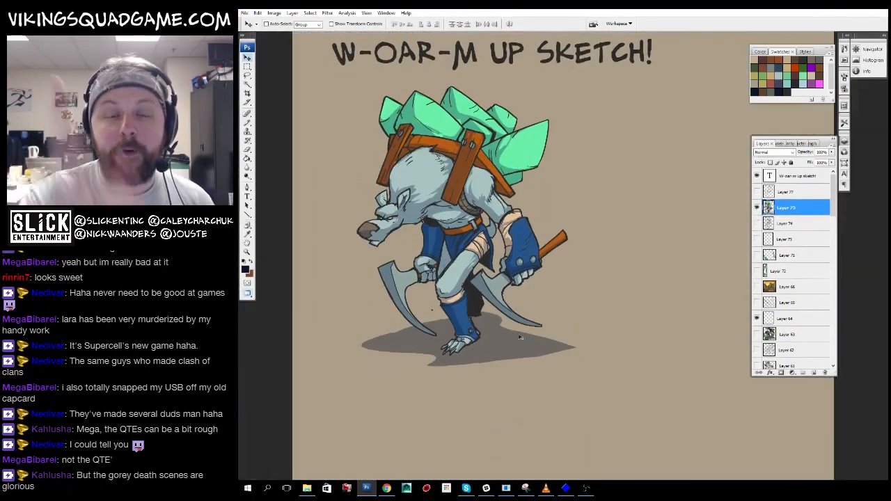
key("f")
left_click_drag(409, 96, 556, 63)
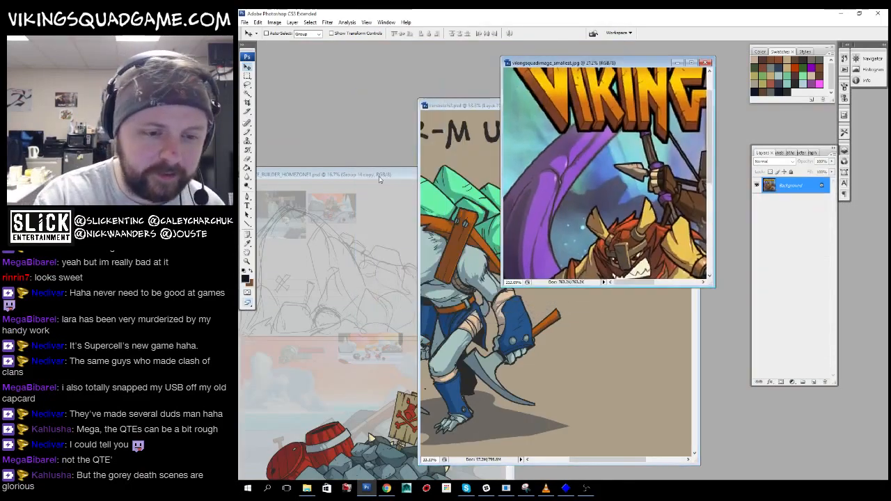
left_click(382, 176)
key("f")
key("f")
left_click_drag(459, 112, 616, 216)
left_click(619, 236, "ctrl")
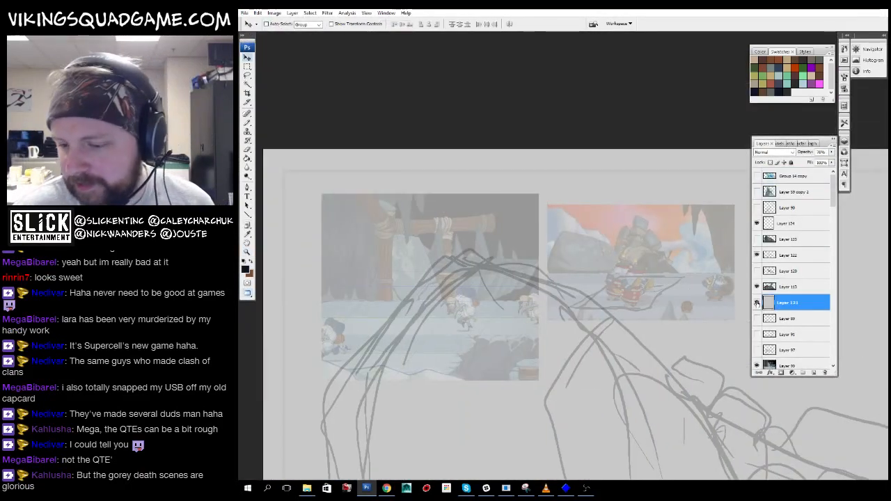
- Hide the translucent grey overlay layer and enlarge the pasted game screenshots near the top of the page
left_click(756, 303)
left_click_drag(549, 184, 686, 346)
left_click_drag(648, 386, 579, 354)
left_click(628, 362, "ctrl")
left_click(758, 365)
mouse_move(477, 366)
left_mouse_down()
mouse_move(580, 307)
mouse_move(696, 272)
left_mouse_up()
left_click_drag(286, 409, 561, 331)
scroll(561, 330, "down", 4)
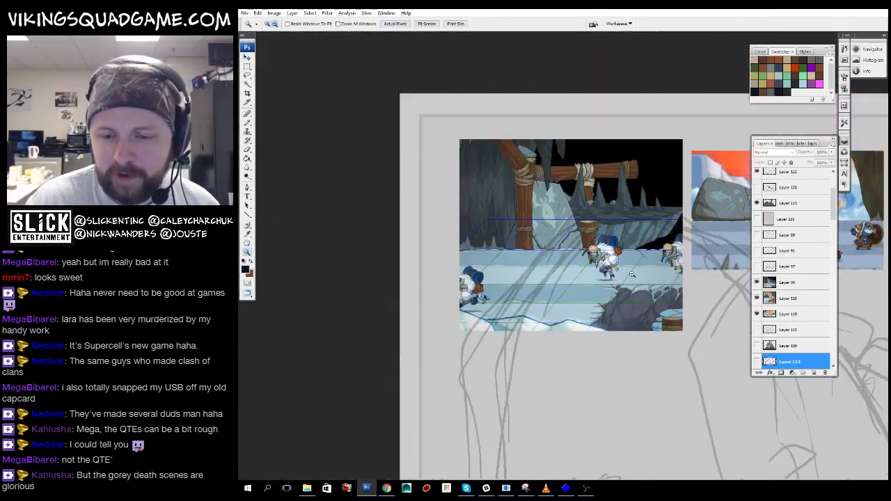
- Examine the reference screenshots of the carved boulder scene and the spiky ice cave up close
scroll(579, 330, "up", 1)
scroll(579, 330, "up", 4)
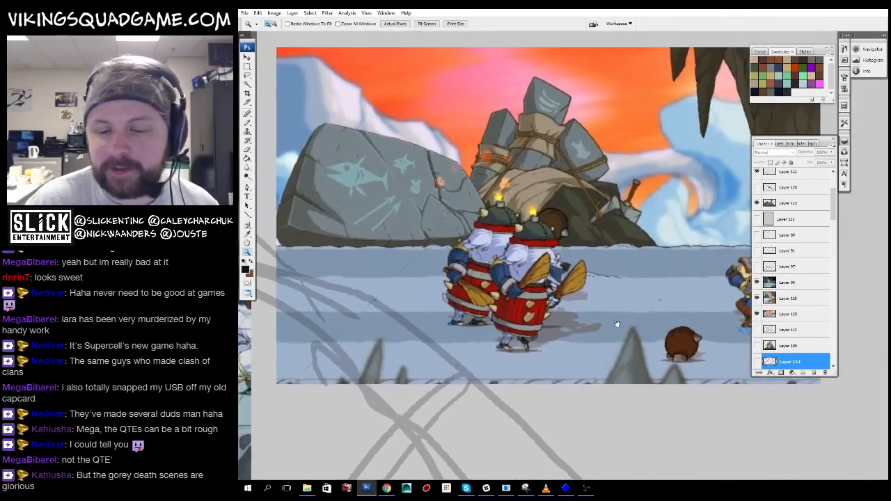
left_click_drag(617, 324, 618, 321)
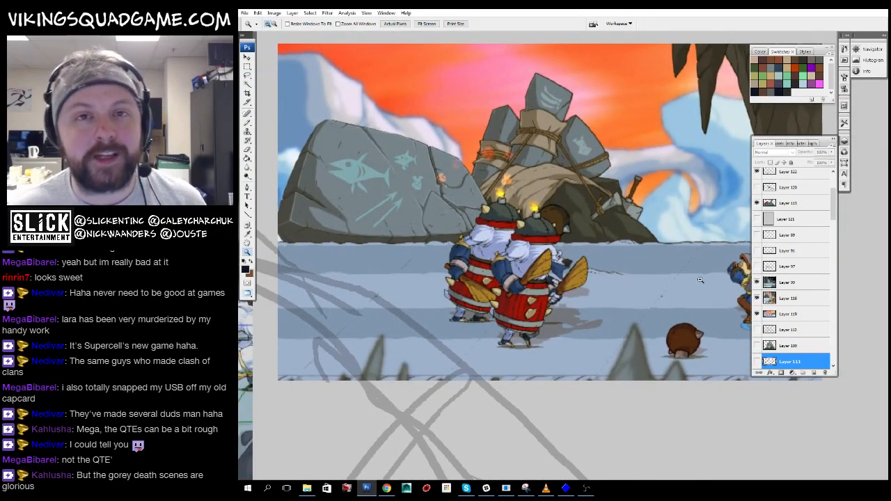
left_click_drag(469, 223, 624, 261)
left_click_drag(305, 252, 587, 307)
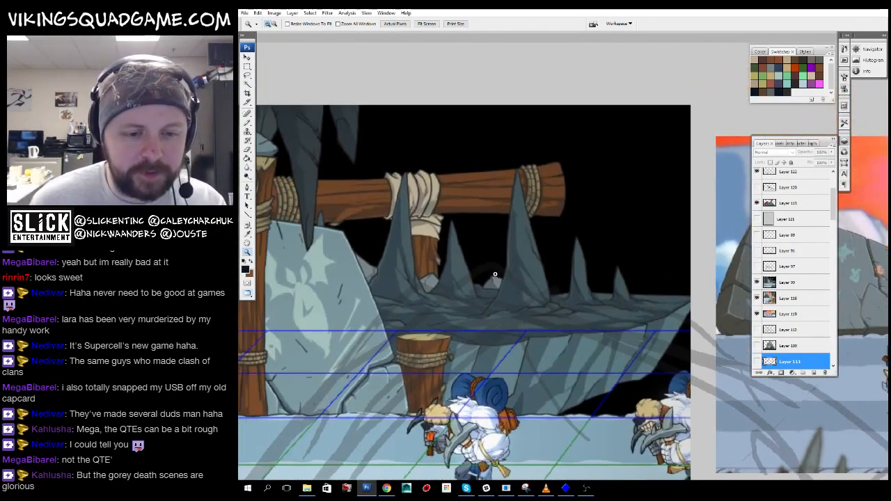
scroll(630, 262, "down", 4)
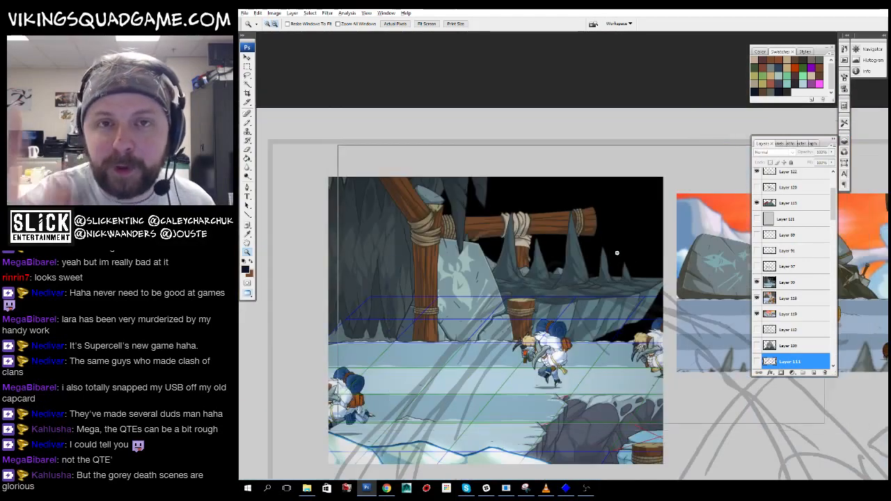
- Show the grey overlay again and toggle the rock pile artwork off and on to compare it with the sketch
left_click(757, 218)
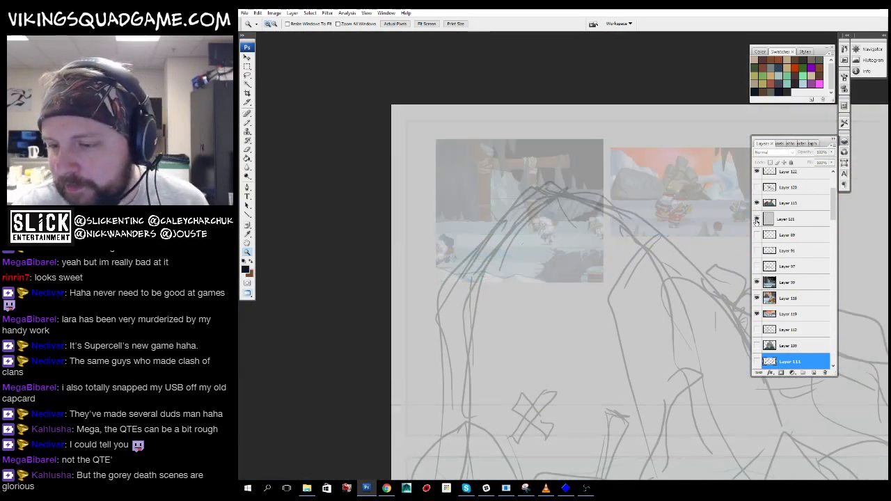
left_click(756, 218)
left_click(756, 218)
left_click(788, 203)
left_click(757, 202)
left_click_drag(651, 346, 591, 238)
scroll(591, 238, "down", 2)
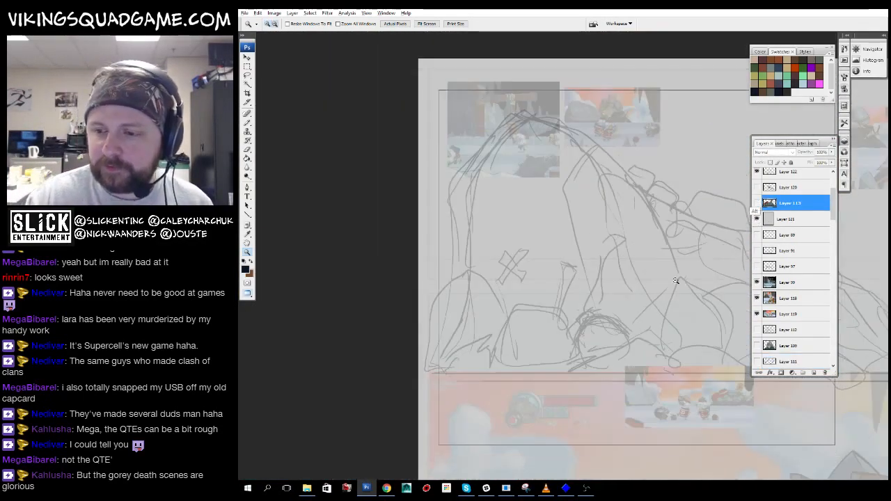
left_click(756, 202)
- Examine the rock pile, red barrels and skull signpost up close, and compare them with the mountain sketch on the whole page
left_click_drag(746, 361, 661, 143)
scroll(630, 341, "up", 2)
left_click_drag(630, 341, 673, 318)
left_click_drag(587, 361, 406, 380)
left_click_drag(699, 345, 697, 370)
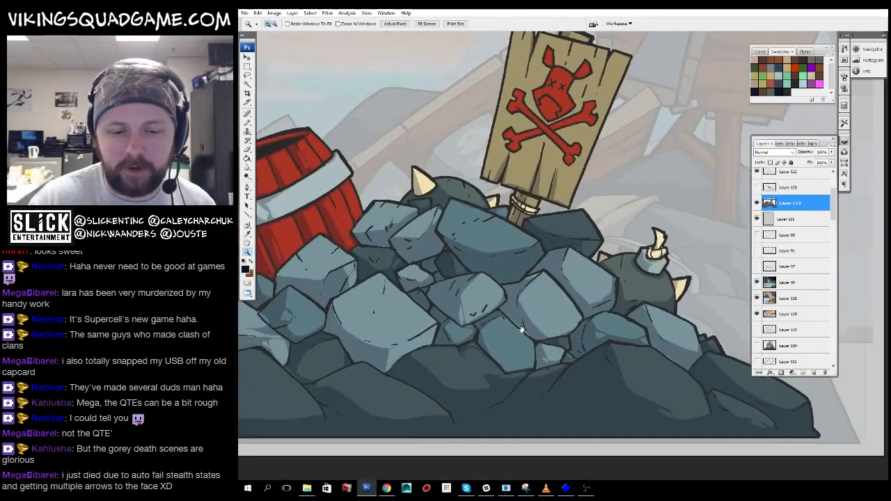
left_click_drag(522, 329, 582, 426)
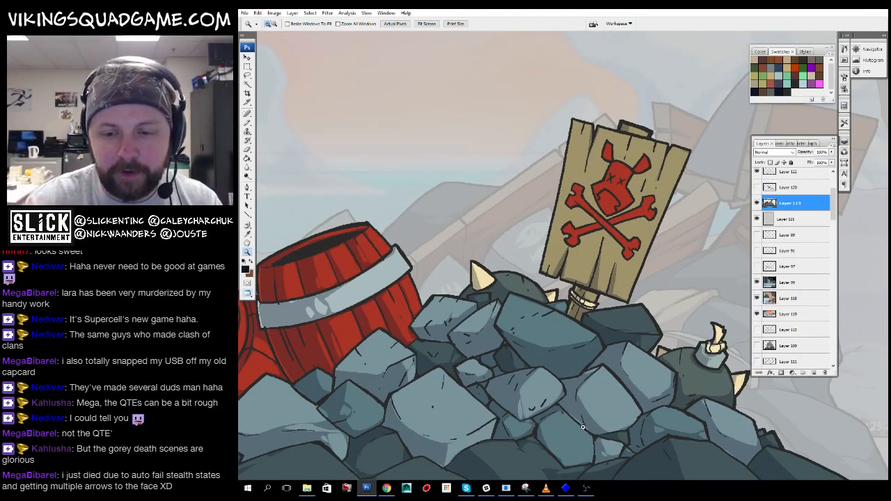
scroll(541, 324, "down", 3)
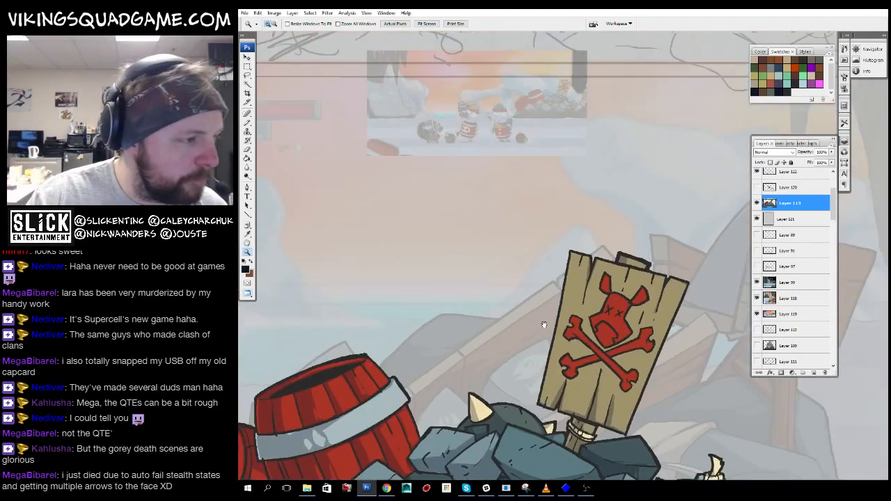
scroll(548, 282, "down", 1)
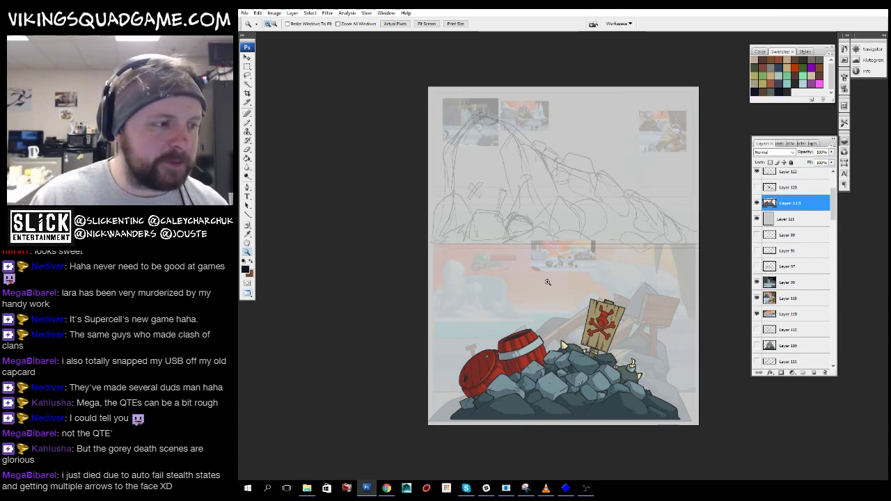
scroll(548, 282, "down", 2)
scroll(557, 268, "up", 2)
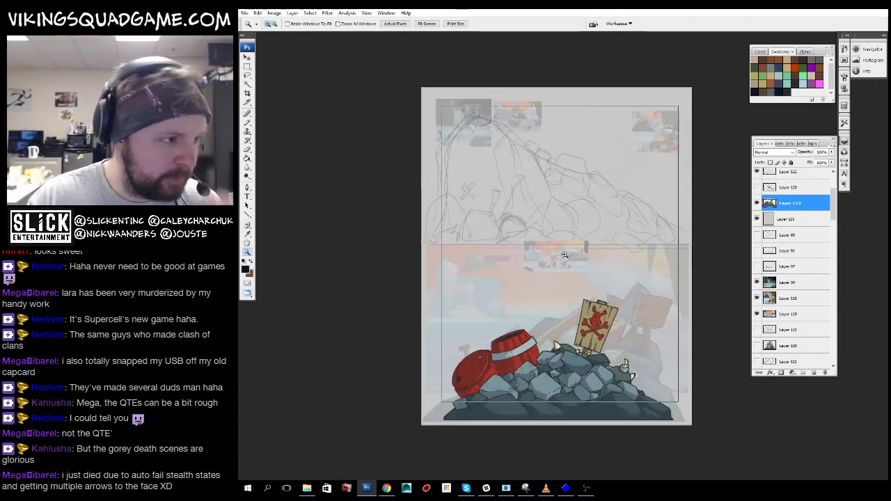
scroll(564, 255, "up", 1)
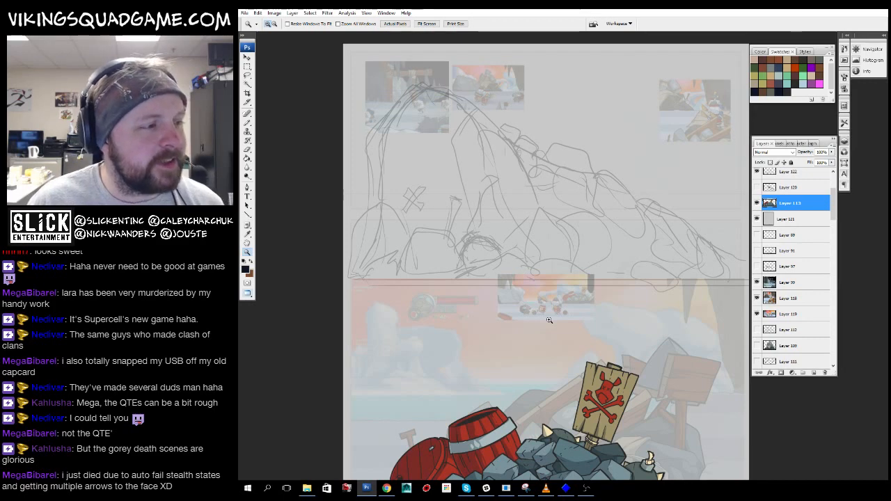
- Show the roped rune stones on Layer 109, move that layer above the grey overlay, and set its opacity to 100%
scroll(549, 320, "down", 2)
key("b")
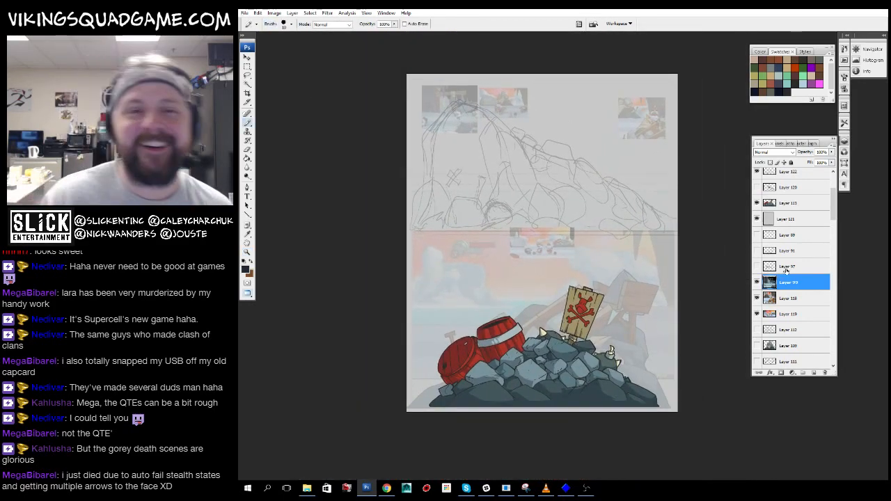
scroll(789, 258, "down", 3)
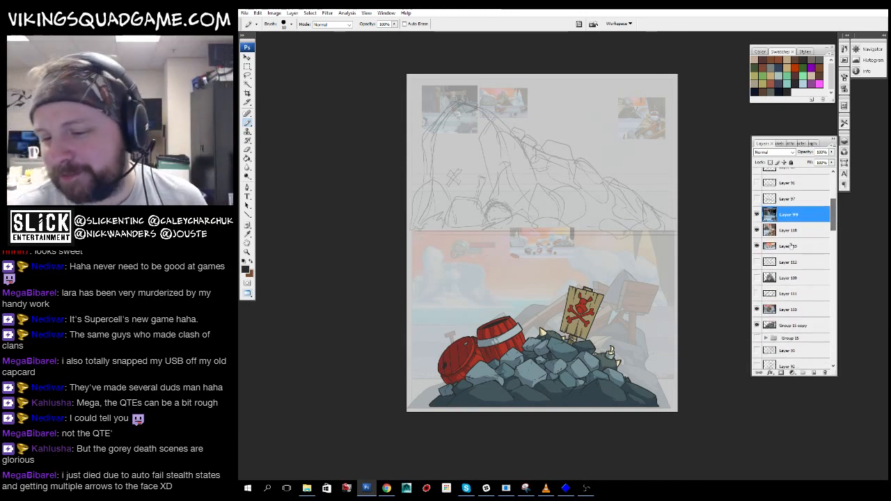
left_click(758, 278)
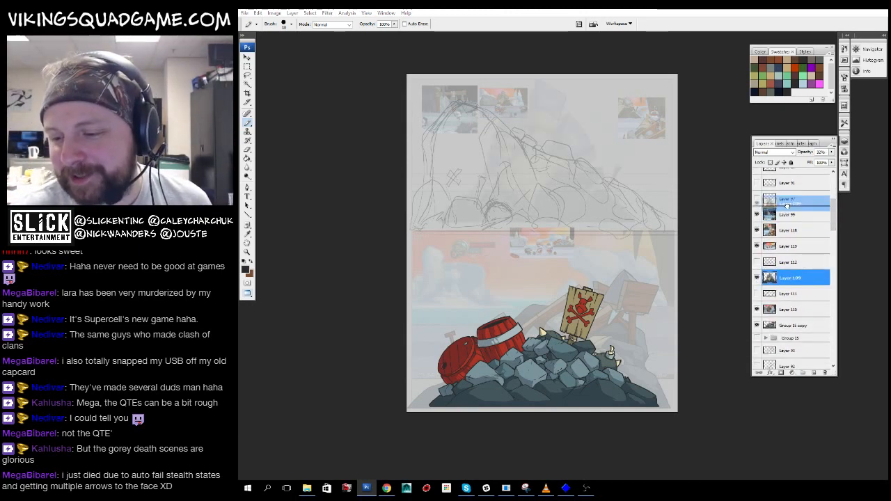
left_click_drag(787, 205, 786, 224)
left_click(757, 239)
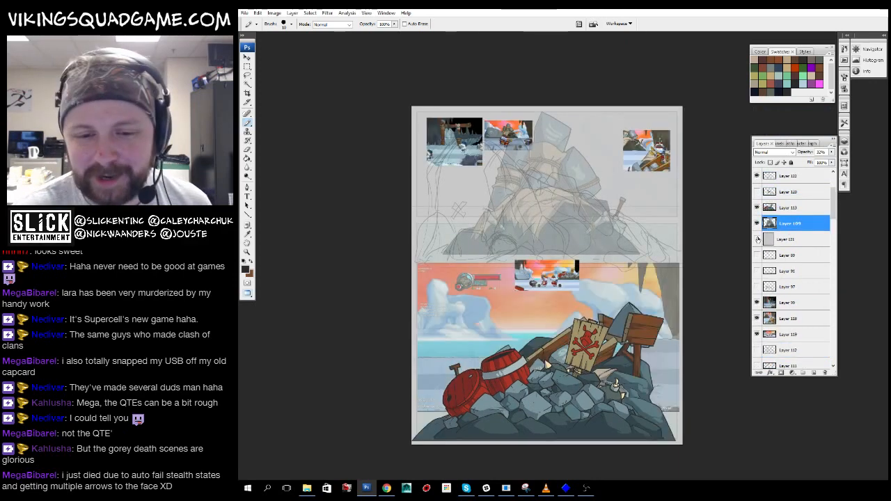
left_click(758, 239)
left_click_drag(851, 164, 850, 164)
- Examine the roped rune stones and the draped fur up close, and compare them with the whole page
key("z")
left_click_drag(670, 122, 681, 90)
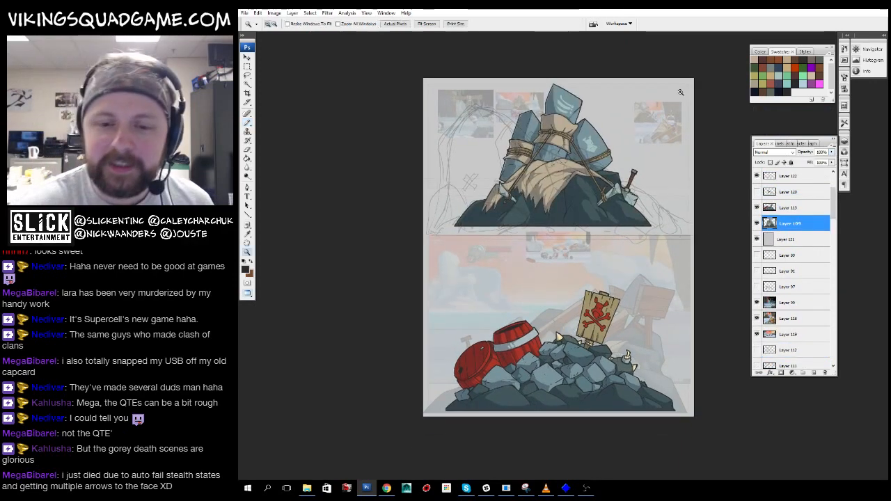
left_click(585, 149)
left_click(612, 236)
left_click_drag(501, 376, 652, 264)
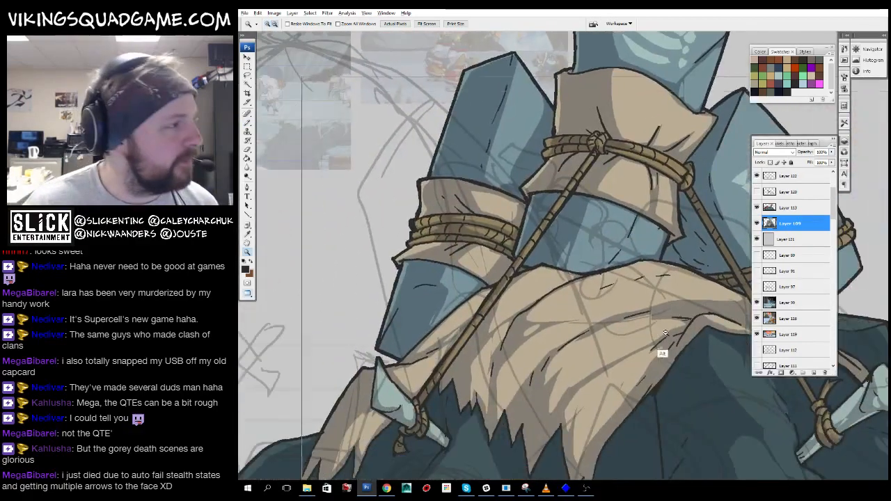
left_click_drag(662, 353, 621, 123)
left_click(627, 204, "alt")
left_click(627, 204, "alt")
left_click(639, 221, "alt")
left_click(641, 220, "alt")
- Move the roped rune stones down behind the rock pile and bring the wooden cart layer, Group 15 copy, above the mountain sketch layer
key("v")
left_click_drag(621, 118, 618, 292)
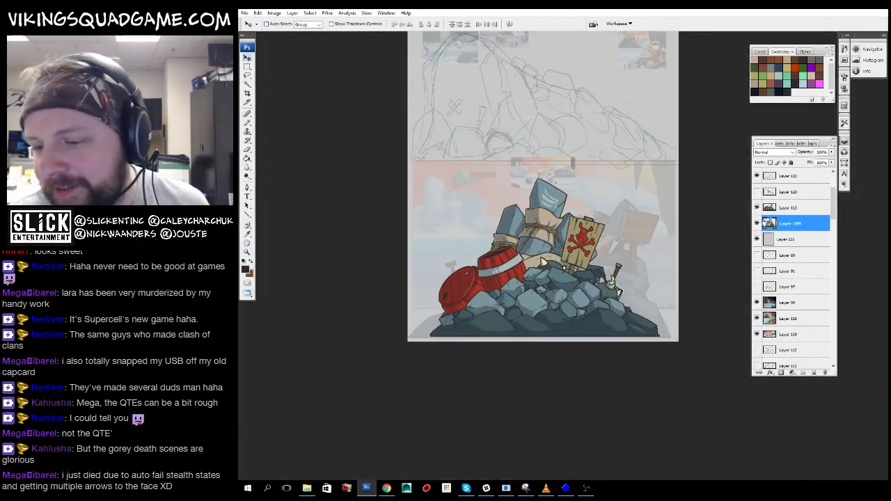
scroll(813, 232, "down", 5)
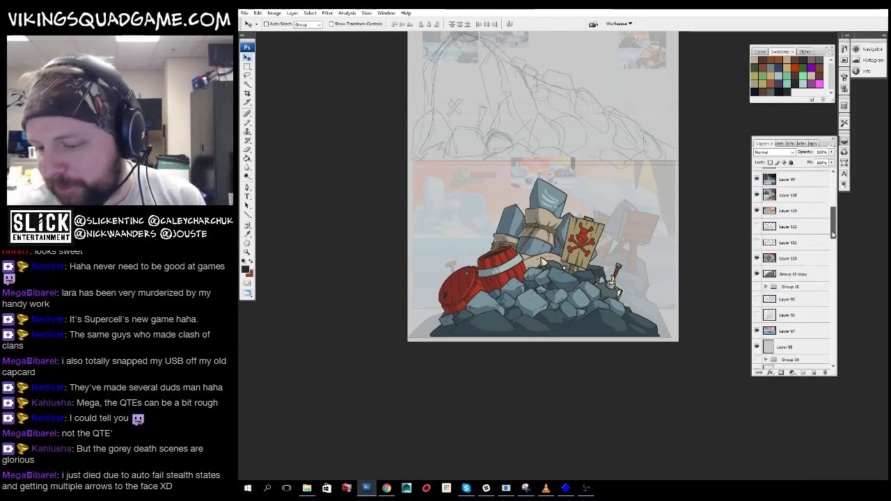
left_click_drag(793, 223, 785, 204)
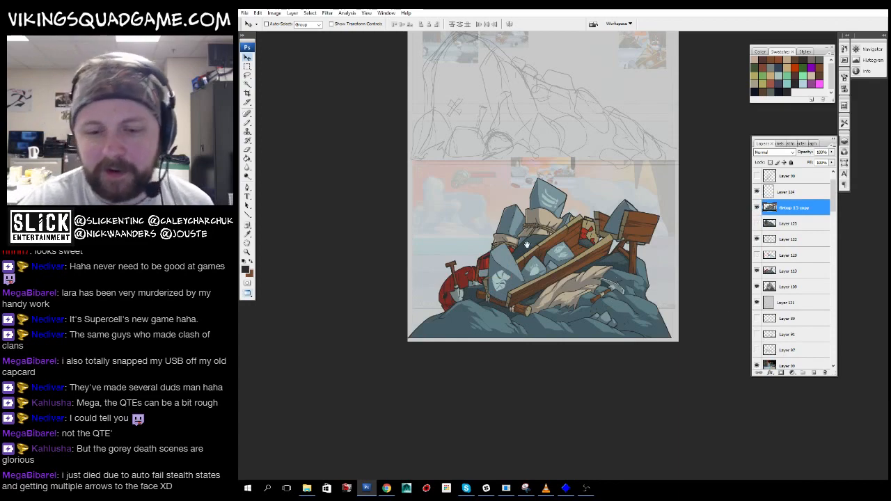
- Examine the wooden cart, fur and signpost artwork up close
left_click_drag(527, 244, 531, 85)
left_click_drag(532, 84, 507, 201)
key("z")
left_click_drag(413, 135, 656, 305)
left_click_drag(596, 368, 570, 305)
left_click(578, 328, "alt")
left_click(578, 328, "alt")
- Try moving the wooden cart artwork up the page, and undo the move
key("v")
left_click_drag(614, 277, 594, 397)
left_click_drag(595, 398, 590, 241)
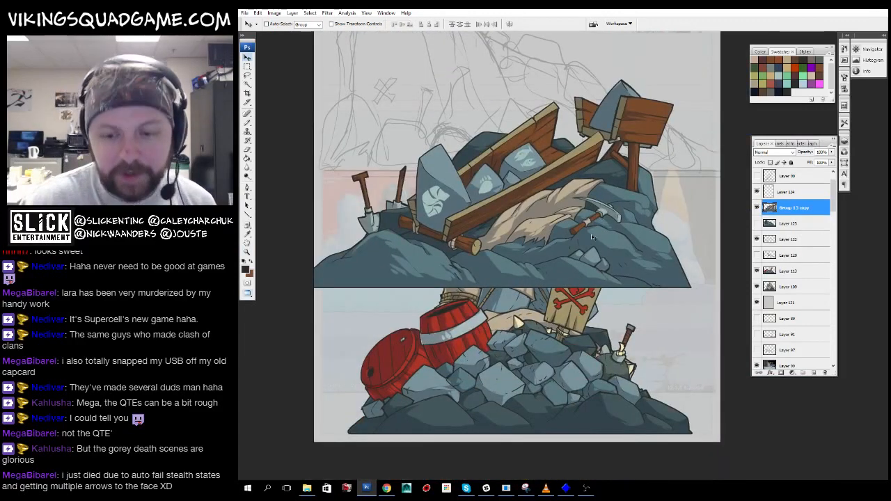
key("ctrl+z")
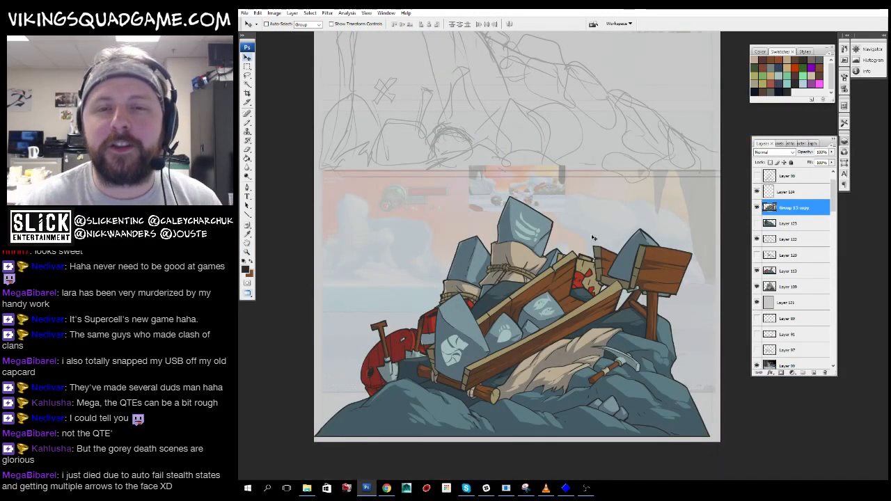
- Show and select the painted boulder mountain on Layer 123 over the mountain sketch
left_click_drag(592, 237, 550, 327)
left_click(757, 223)
left_click(764, 223)
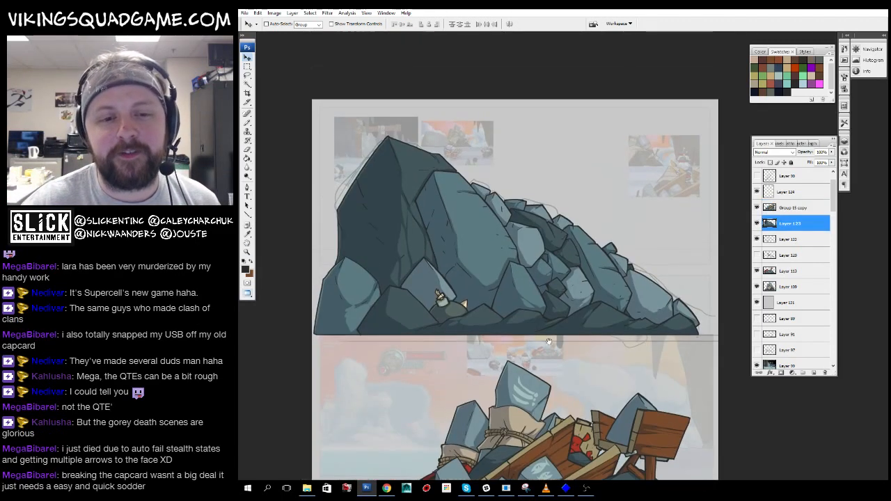
- Examine the shading and rock shapes of the painted boulder mountain up close, and compare it with the whole page
key("z")
left_click(547, 290)
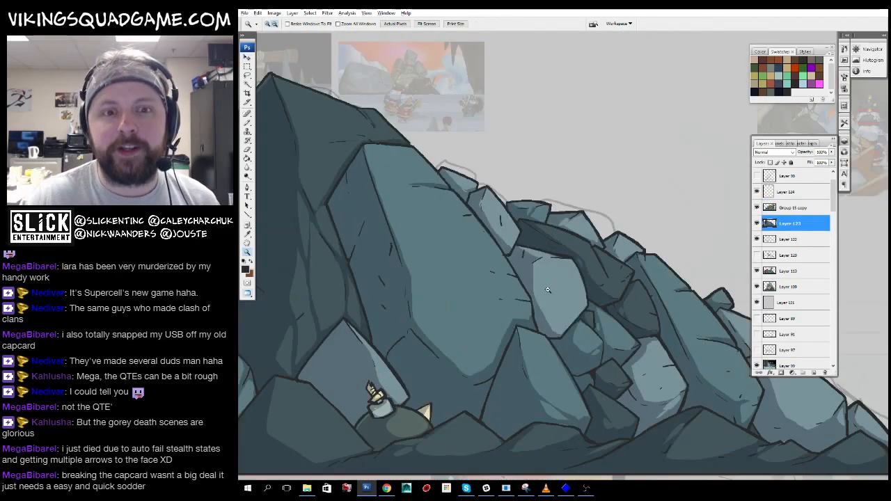
left_click(636, 272, "alt")
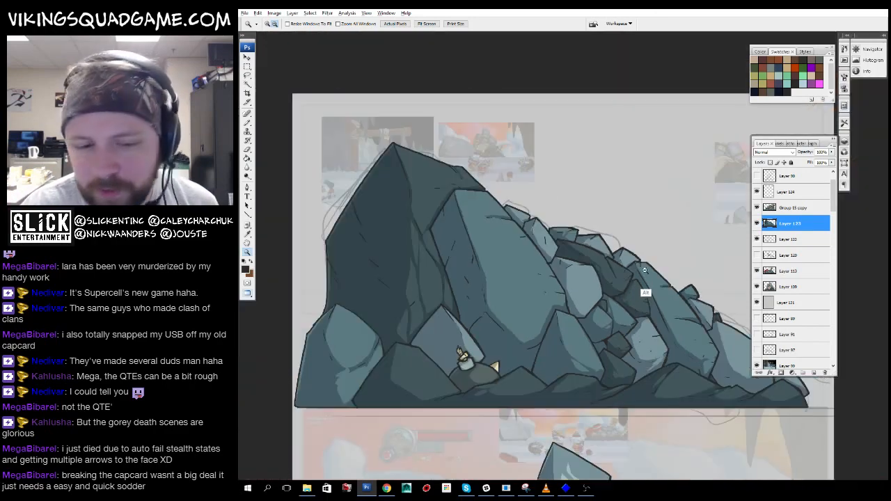
left_click_drag(637, 327, 615, 249)
left_click(617, 252, "alt")
left_click(617, 252, "alt")
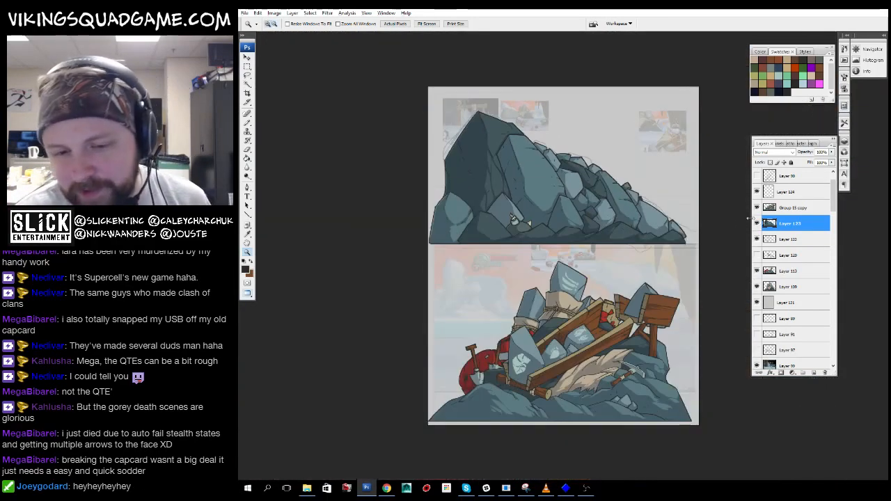
- Move the boulder mountain down behind the wooden cart and hide the mountain sketch on Layer 122
left_click_drag(593, 186, 612, 349)
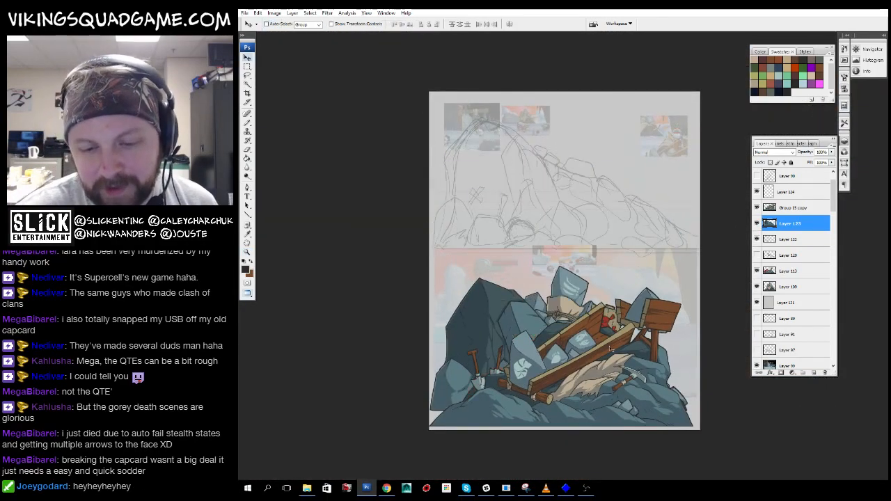
left_click(758, 239)
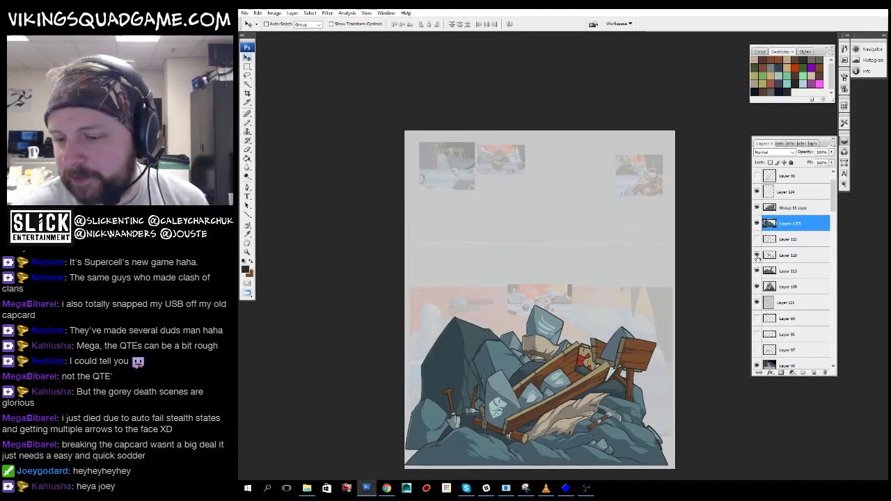
- Show the rough sketch on Layer 97 and raise its opacity
scroll(801, 256, "down", 3)
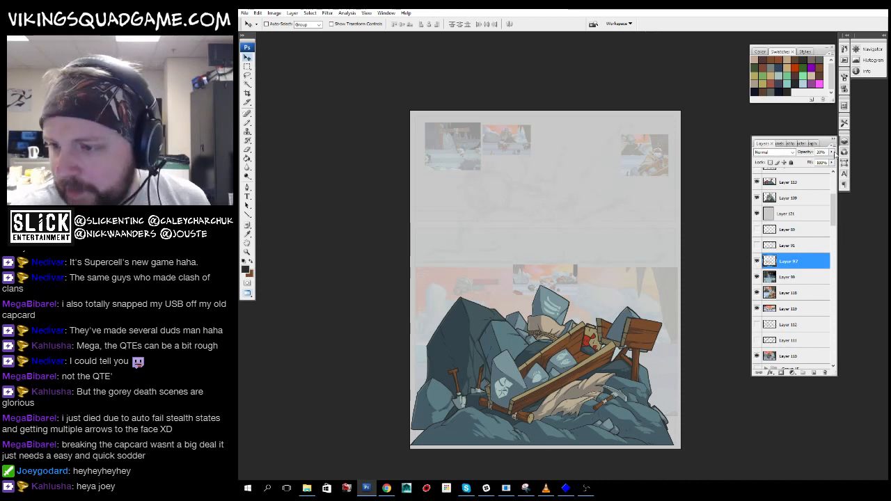
left_click_drag(833, 161, 837, 162)
left_click_drag(618, 257, 617, 244)
left_click_drag(617, 151, 616, 185)
- Examine the lines of the rough Layer 97 sketch up close
left_click_drag(454, 106, 617, 312)
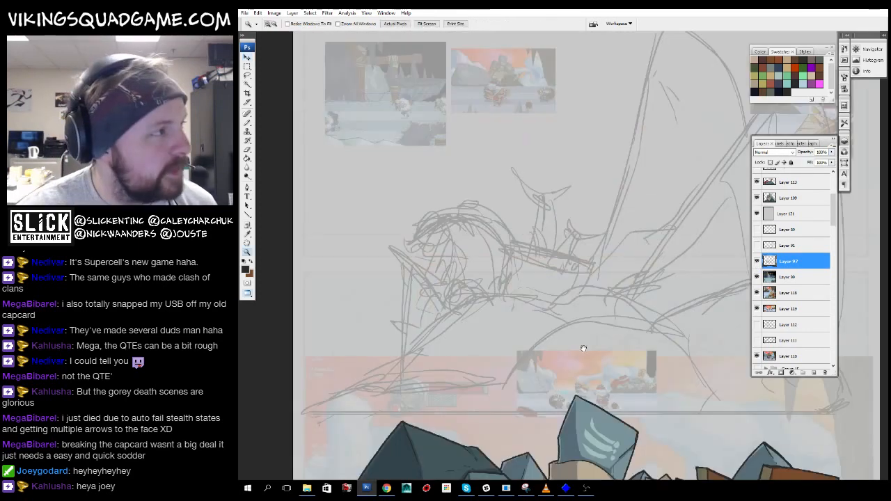
mouse_move(583, 346)
left_mouse_down()
mouse_move(511, 338)
mouse_move(481, 349)
left_mouse_up()
left_click_drag(346, 132, 774, 478)
left_click_drag(478, 303, 715, 331)
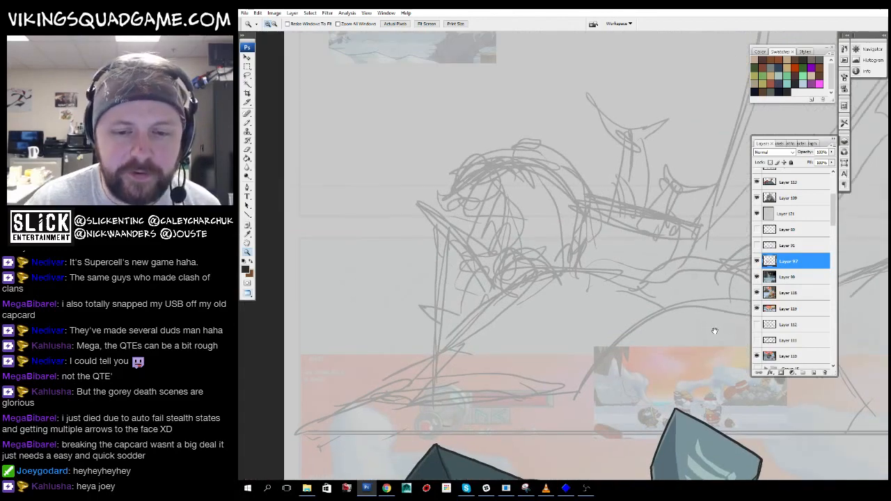
left_click_drag(742, 305, 671, 368)
- Leave the full-screen canvas view, switch to the game's level editor, and look over the ICEFLOE_1_5 level's scenery
key("f")
key("f")
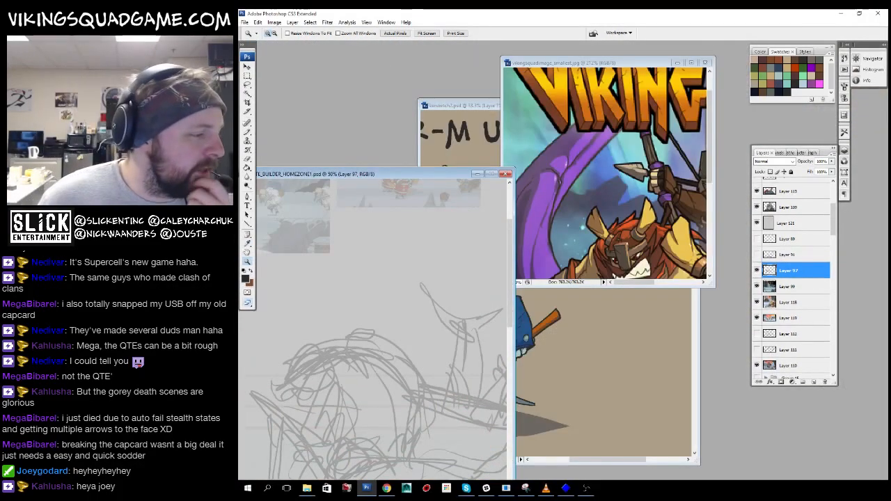
key("alt+Tab")
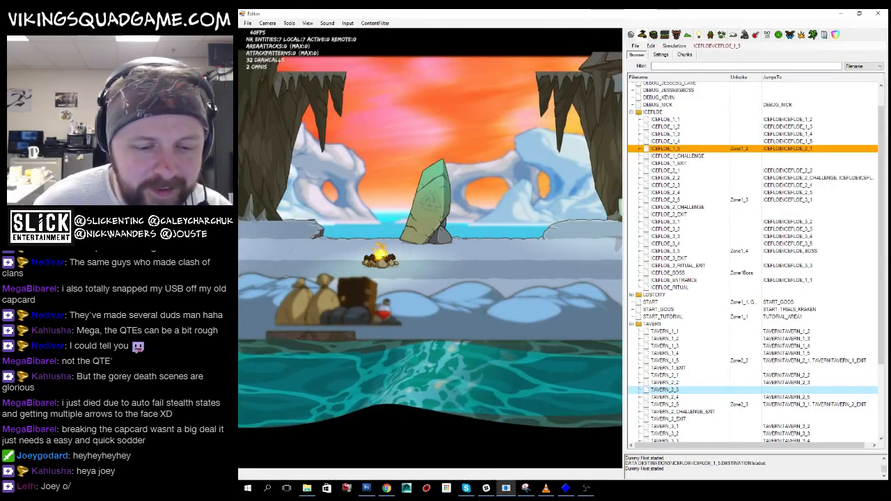
scroll(437, 272, "down", 4)
left_click_drag(480, 272, 436, 273)
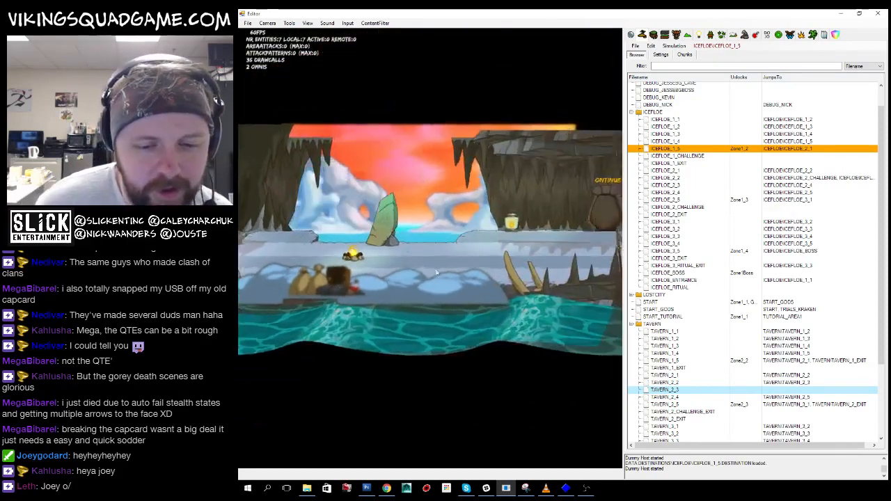
scroll(436, 272, "up", 6)
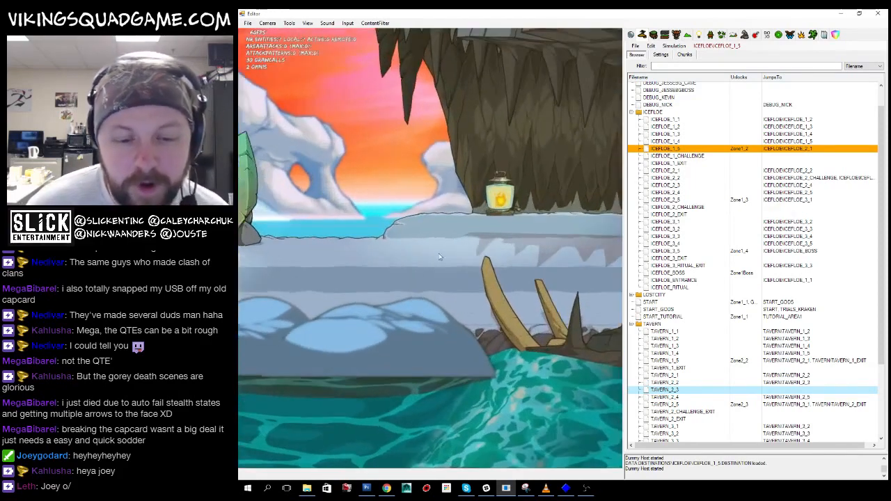
scroll(366, 228, "down", 3)
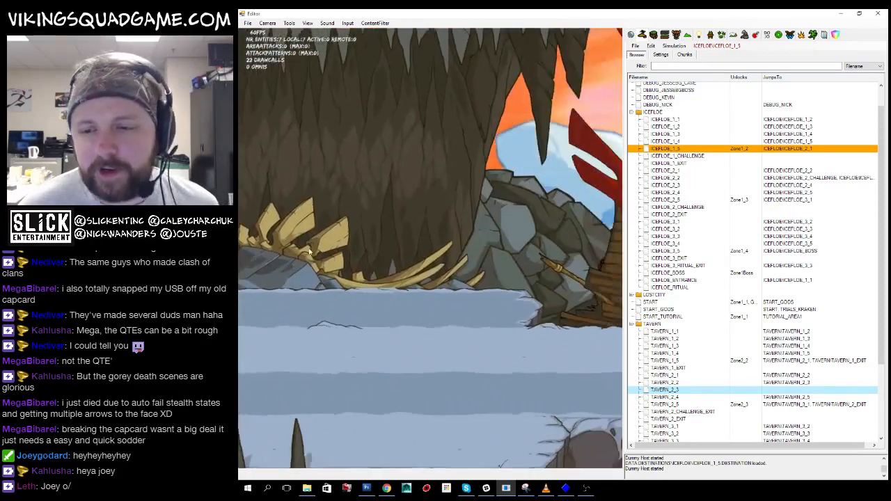
left_click(308, 23)
left_click(322, 45)
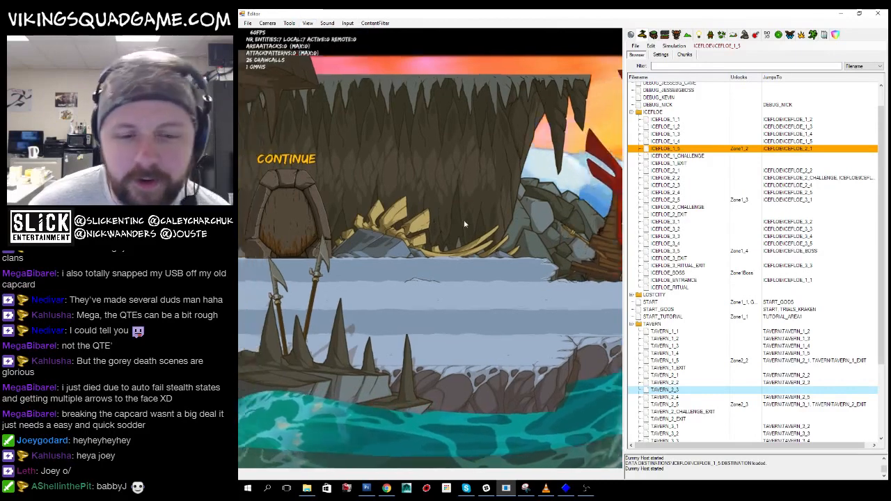
- Load the ICEFLOE_1_4 level and look across its rock piles, red barrels and roped rune stones
double_click(666, 142)
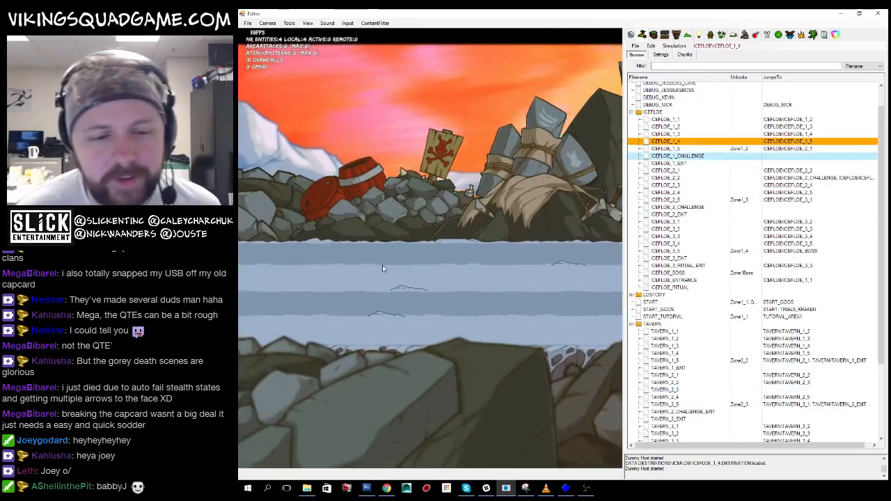
scroll(383, 265, "down", 3)
left_click_drag(398, 257, 293, 270)
left_click_drag(571, 244, 300, 265)
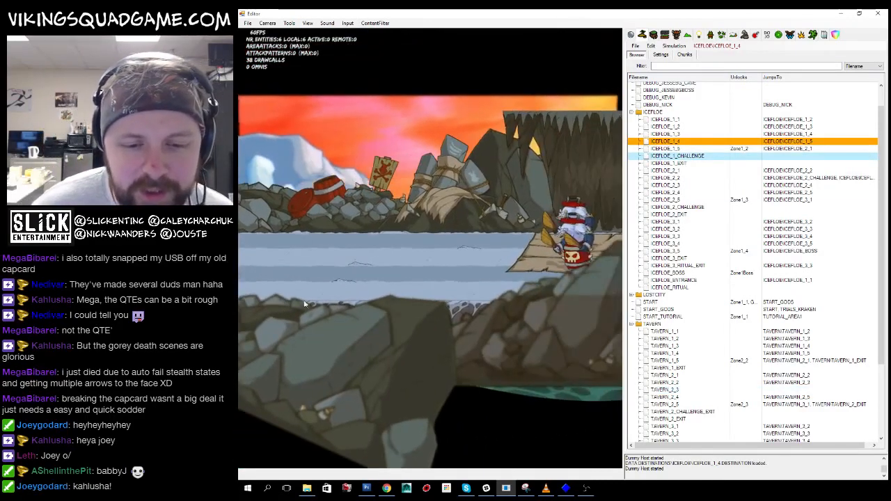
left_click_drag(584, 229, 299, 261)
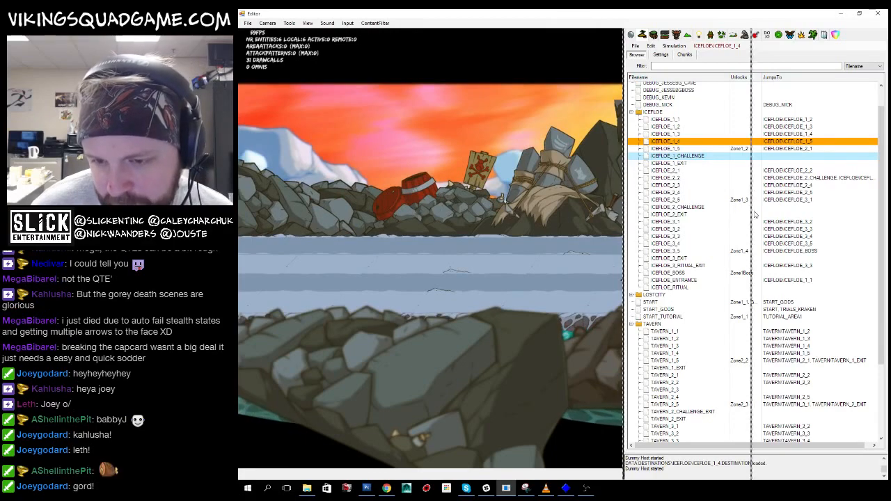
- Widen the game viewport and examine the barrel-armoured enemies and rune stones of the level up close
left_click_drag(624, 208, 771, 208)
scroll(398, 293, "up", 3)
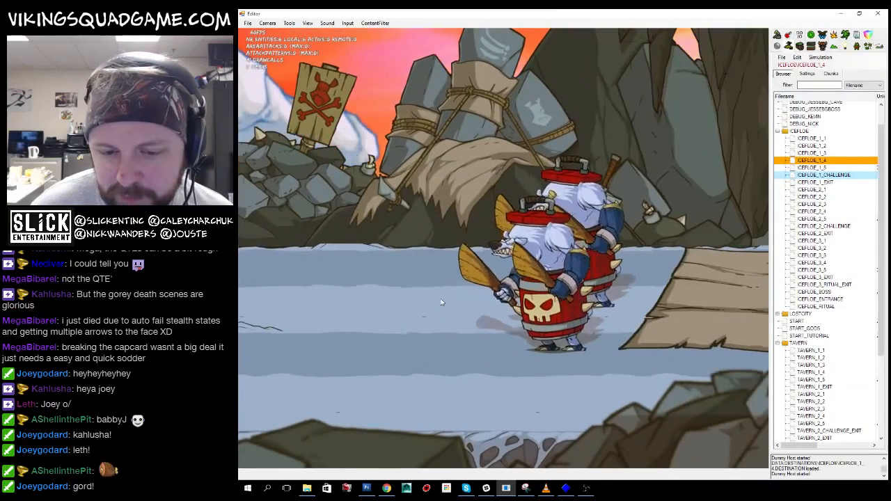
scroll(399, 293, "down", 3)
left_click_drag(398, 294, 537, 323)
left_click_drag(465, 307, 536, 318)
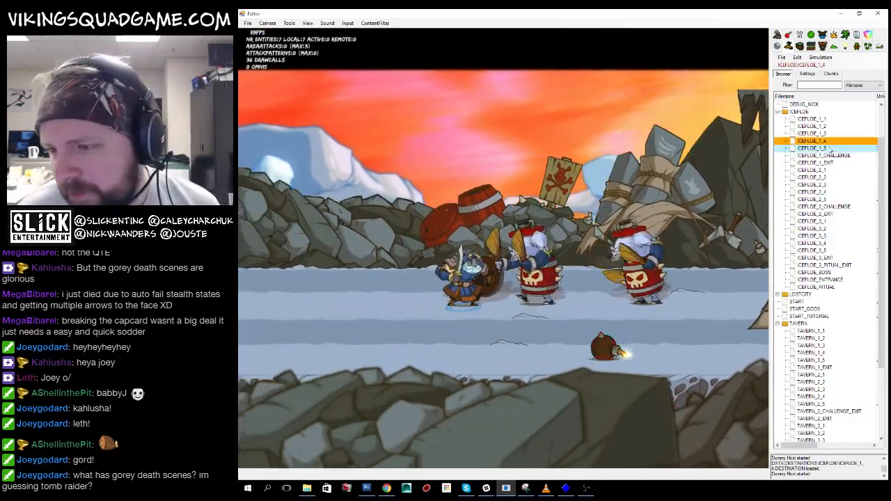
- Load the ICEFLOE_1_5 level and then ICEFLOE_1_1, and capture a snip of the ICEFLOE_1_1 tent camp scene
double_click(839, 149)
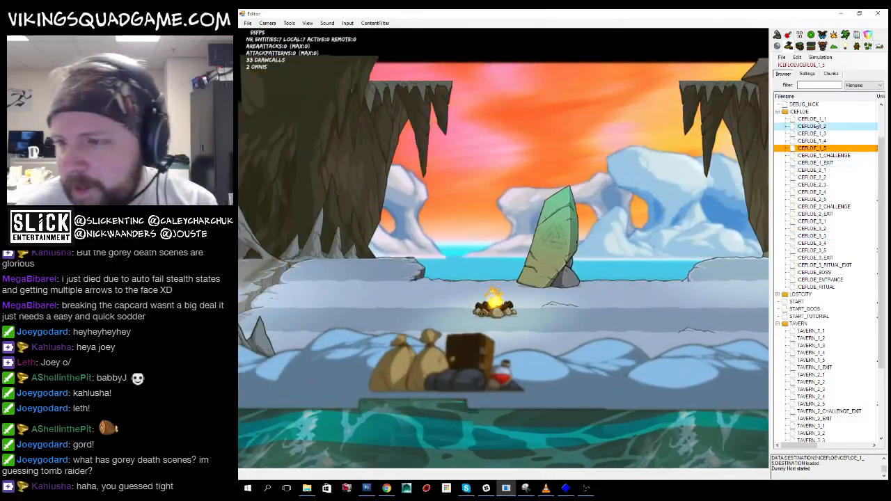
double_click(811, 119)
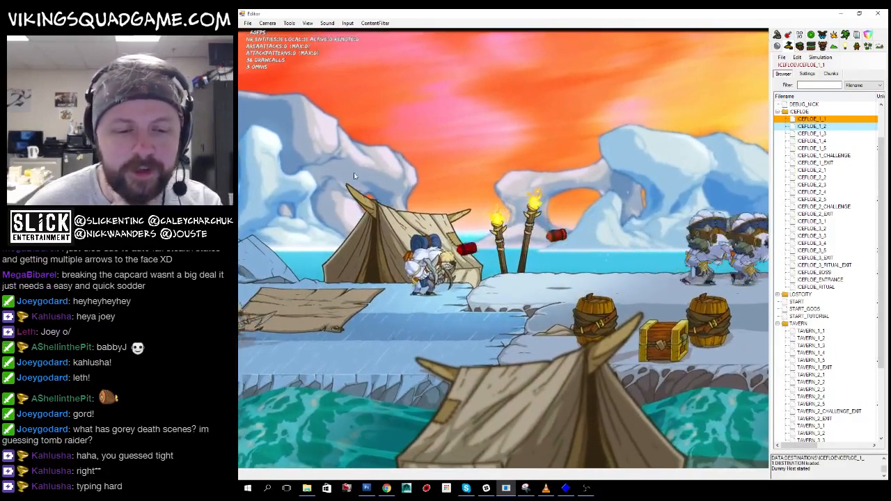
key("alt+Tab")
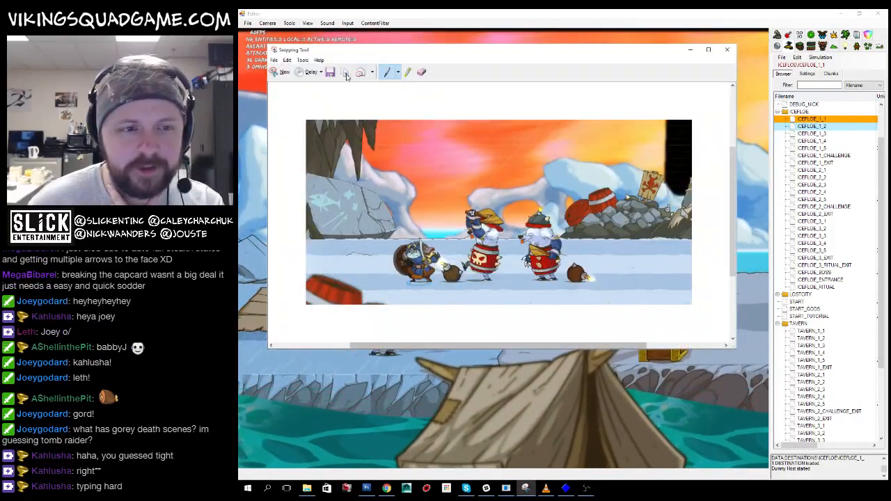
left_click(284, 72)
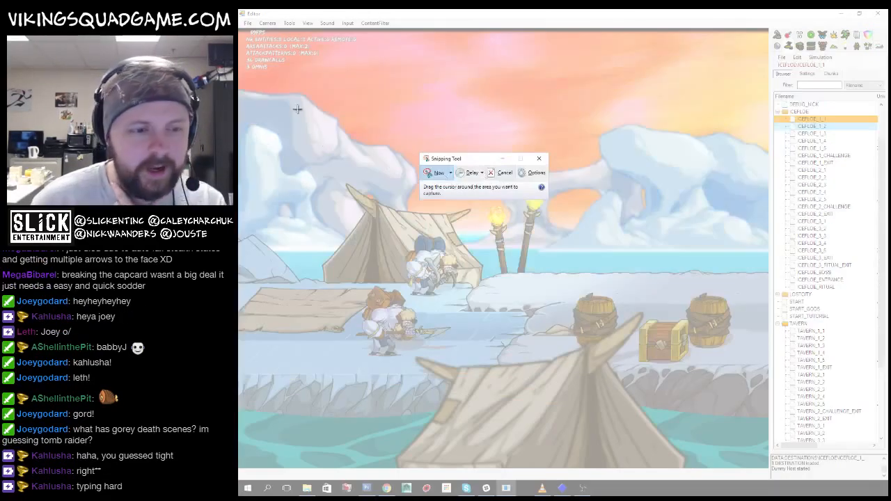
left_click_drag(260, 97, 764, 432)
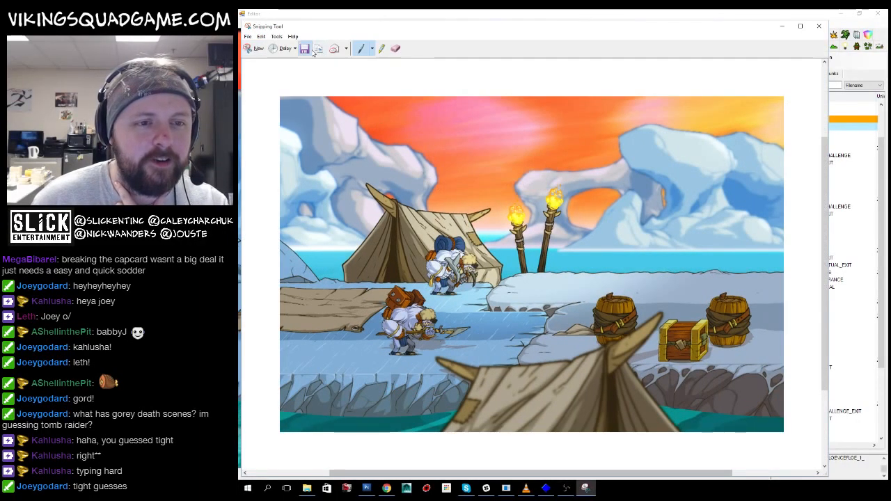
- Switch to Photoshop, show the home zone document full screen, and hide the rough Layer 97 sketch
left_click(782, 25)
left_click(844, 15)
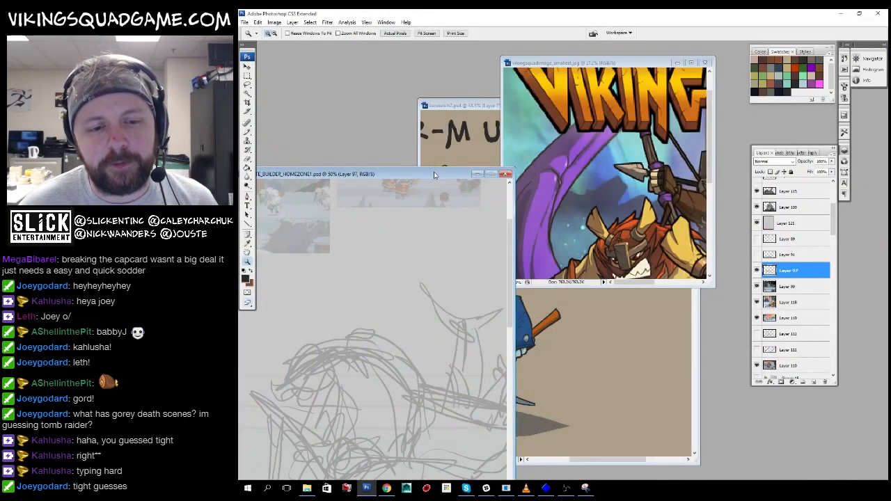
key("f")
key("f")
left_click(545, 175, "alt")
left_click(758, 262)
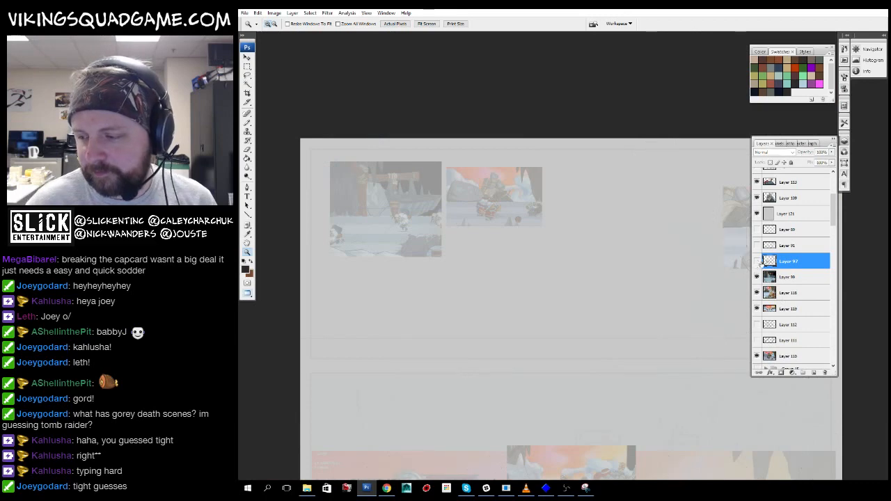
- Paste the tent camp snip into the home zone document, raise it above the grey Layer 121 overlay, and place it over the upper-left references
left_click(566, 265, "alt")
left_click(571, 286, "alt")
left_click_drag(571, 287, 572, 160)
left_click(578, 233, "alt")
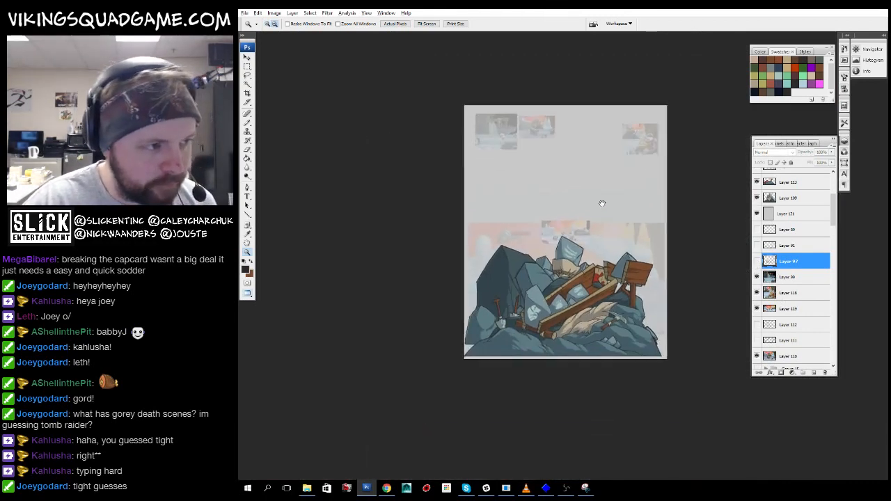
left_click_drag(602, 201, 560, 314)
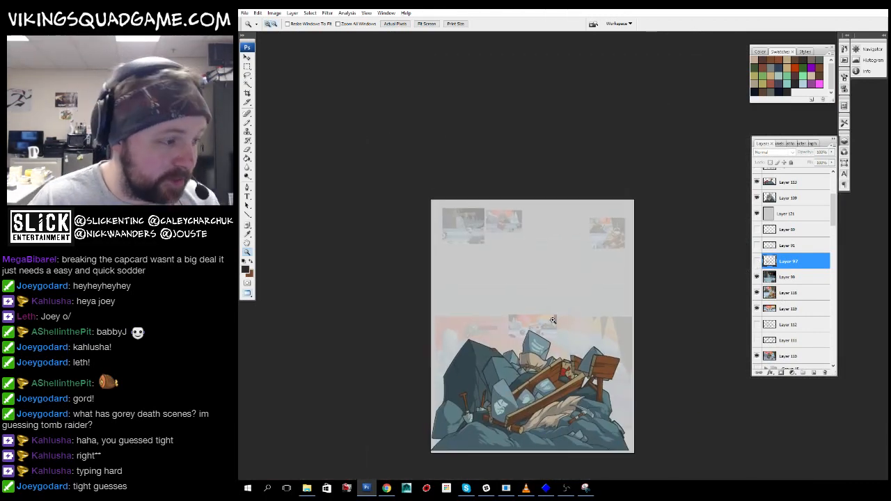
key("v")
key("ctrl+v")
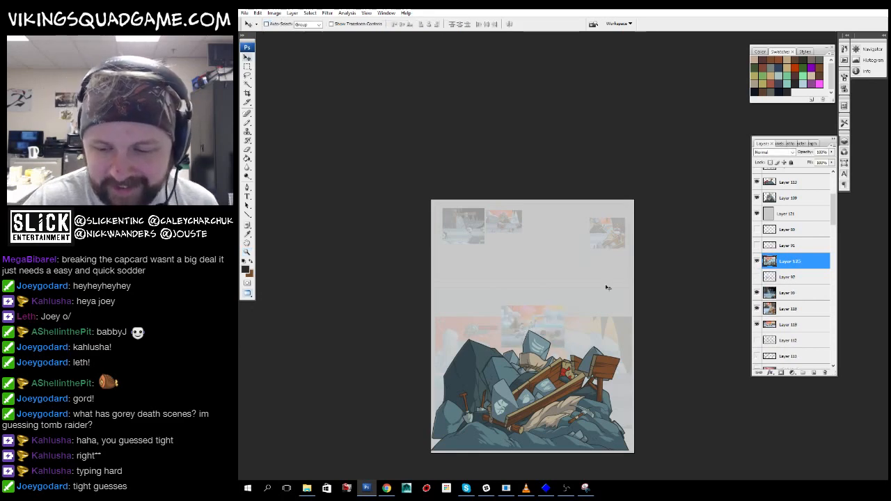
key("ctrl+bracketright")
key("ctrl+bracketright")
key("ctrl+bracketright")
left_click_drag(658, 298, 604, 203)
- Examine the pasted tent camp screenshot's tents, torches, barrels and ice formations up close
key("z")
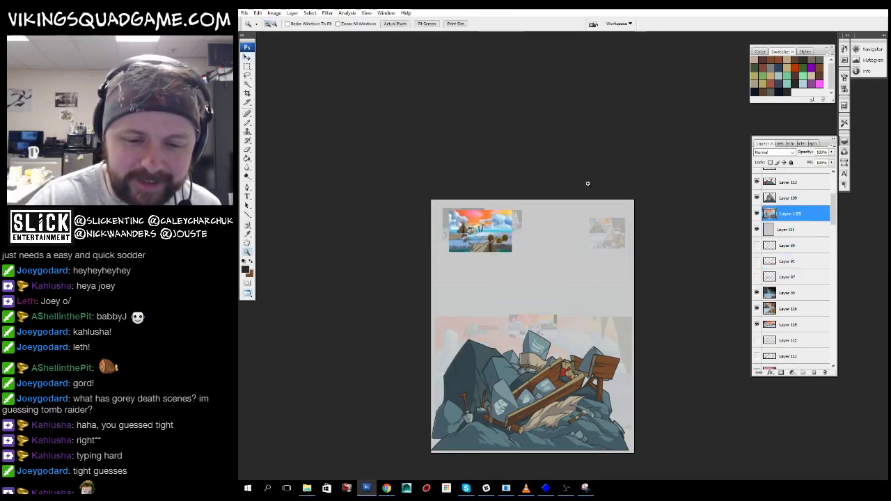
left_click_drag(446, 207, 516, 255)
key("b")
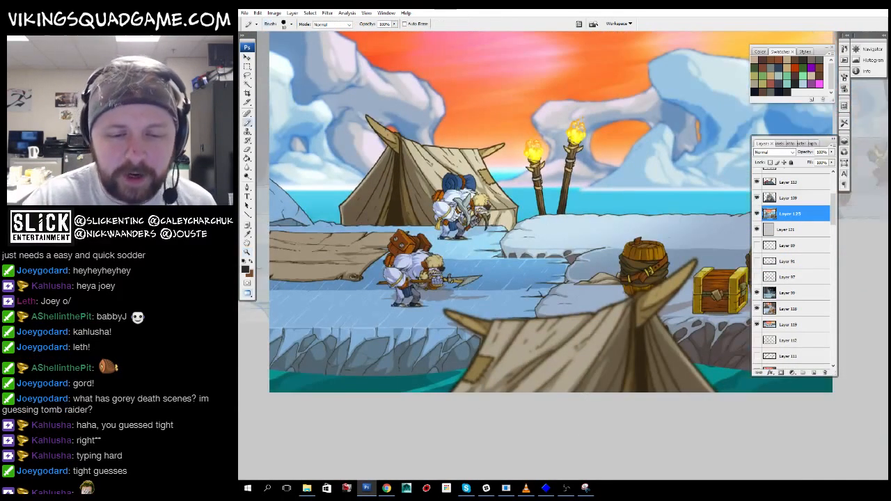
left_click_drag(587, 279, 602, 360)
left_click(587, 285, "alt")
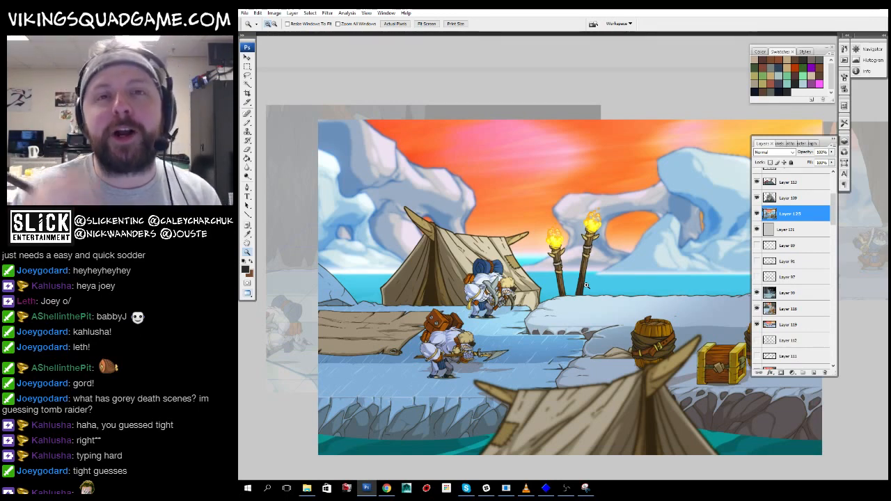
left_click_drag(587, 286, 563, 323)
key("b")
left_click_drag(531, 265, 529, 292)
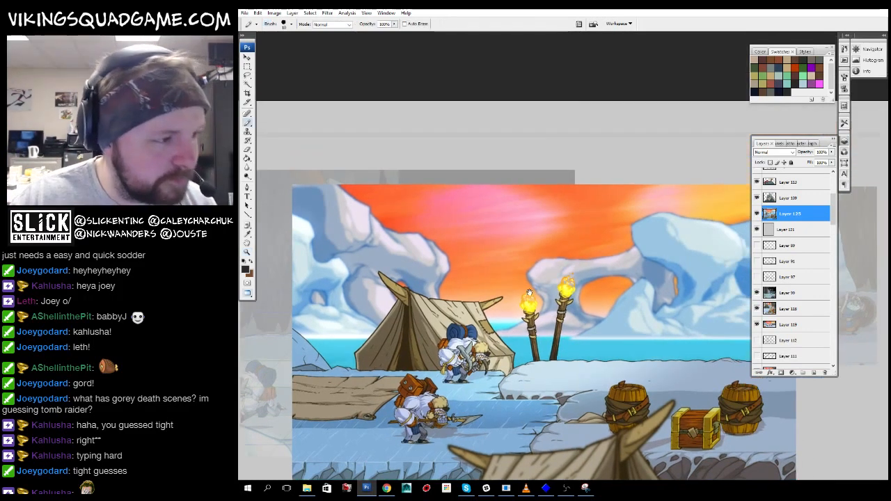
scroll(545, 291, "down", 5)
key("z")
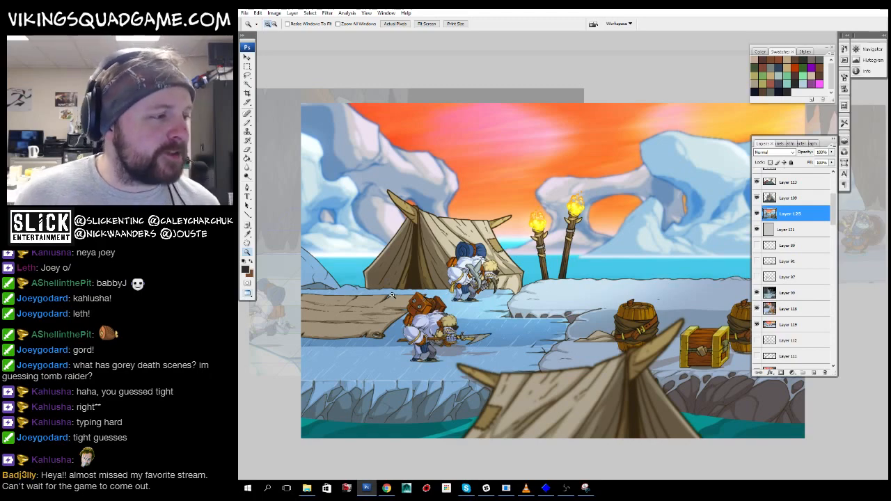
left_click_drag(587, 274, 580, 287)
- Bring up the warm-up sketch of the crystal-carrying creature full screen and close in on its far arm
key("f")
key("f")
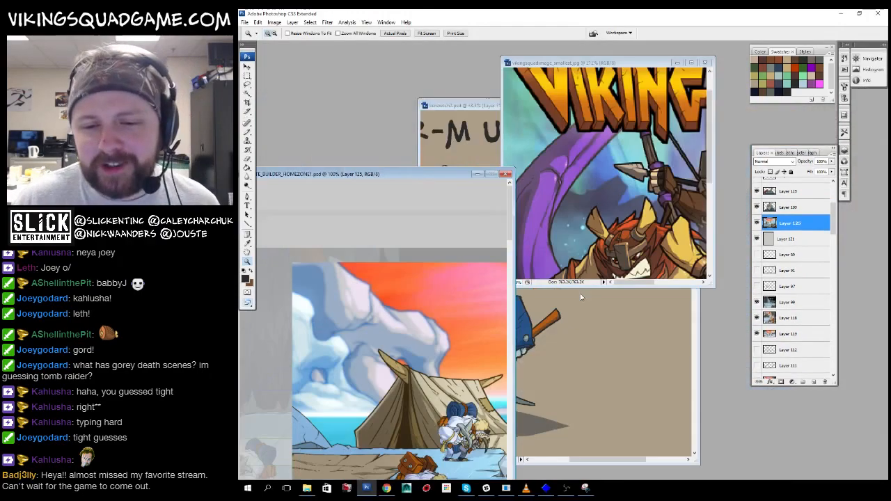
left_click(480, 108)
key("f")
left_click(665, 268)
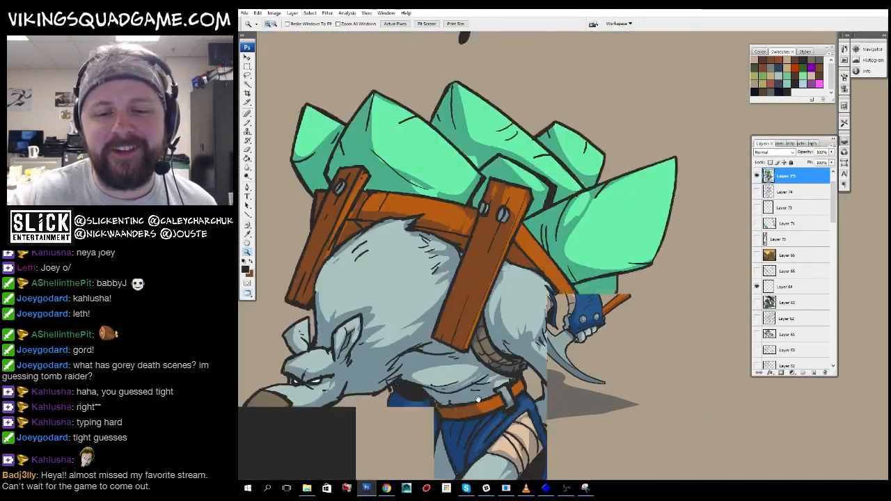
left_click(665, 268)
left_click(665, 268, "alt")
left_click(665, 268, "alt")
left_click(665, 268, "alt")
left_click_drag(669, 273, 619, 232)
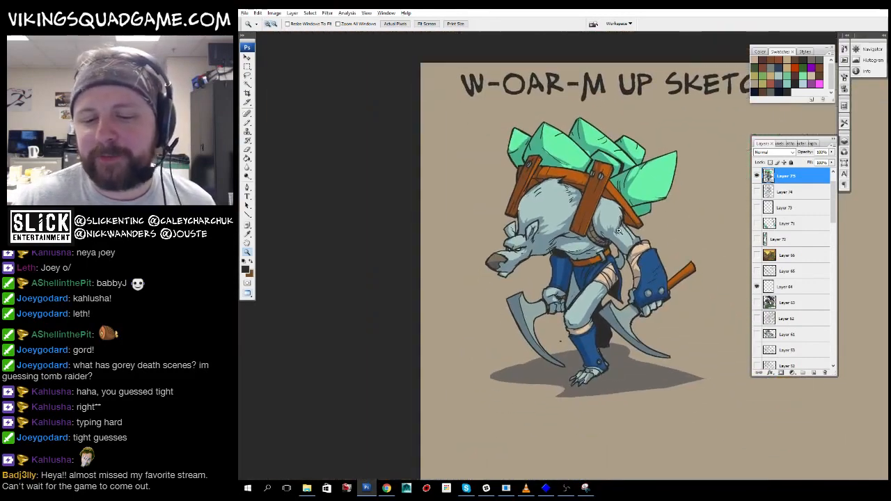
left_click_drag(513, 170, 582, 309)
- Lasso the creature's far arm and pick, and add a new layer clipped to the character artwork
key("l")
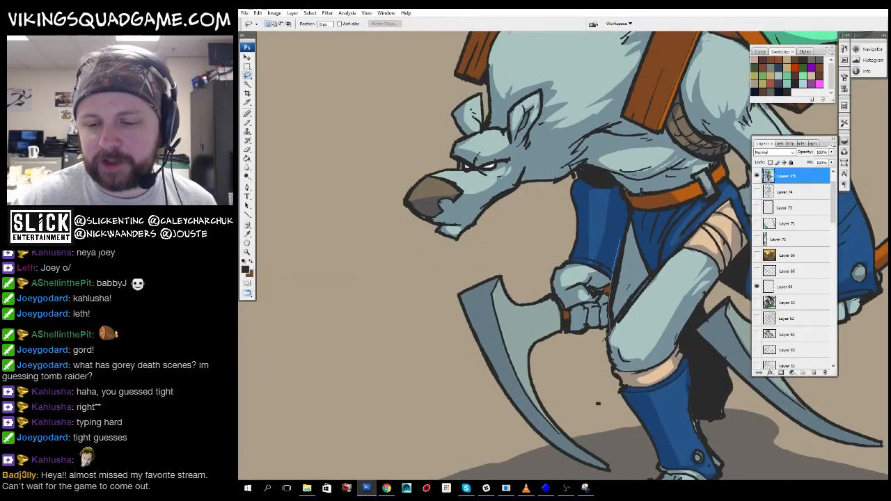
left_click_drag(573, 176, 520, 171)
left_click_drag(657, 369, 612, 279)
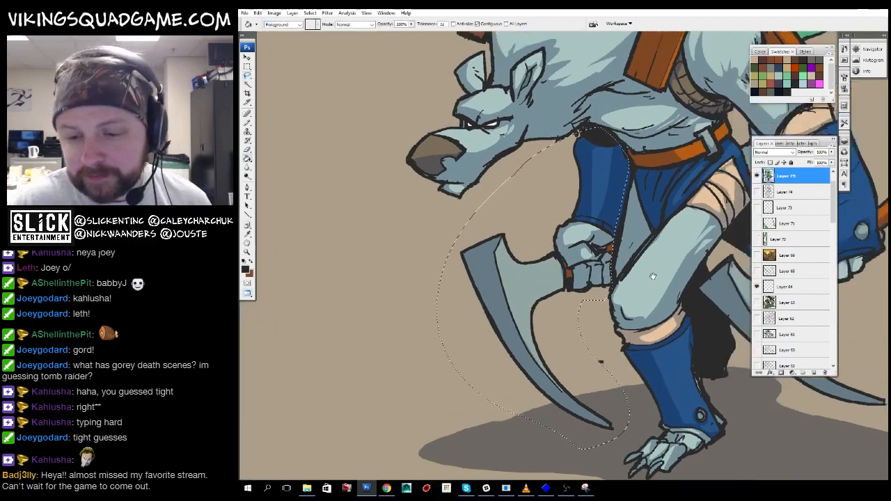
key("g")
left_click(796, 192)
left_click(798, 177)
left_click(813, 373)
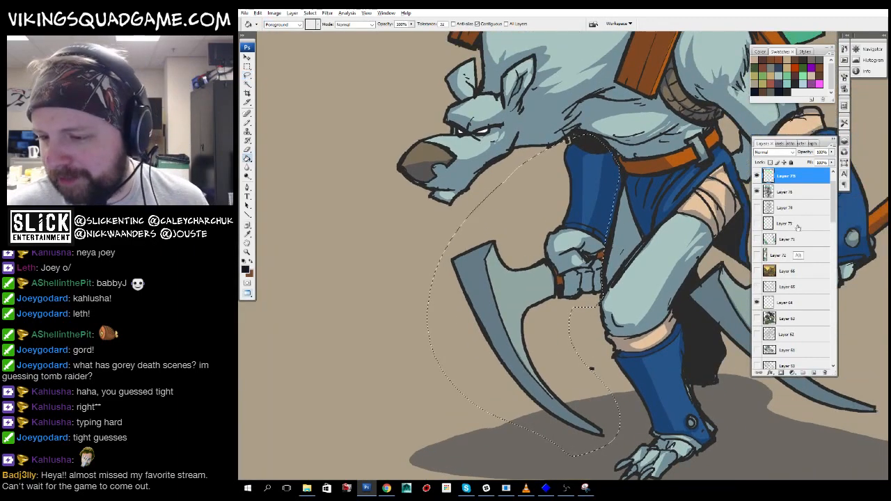
left_click(797, 184, "alt")
- Fill the selected arm and pick with dark navy shading, set the layer's opacity to 40%, and deselect
left_click(593, 216)
left_click_drag(652, 236, 610, 266)
key("4")
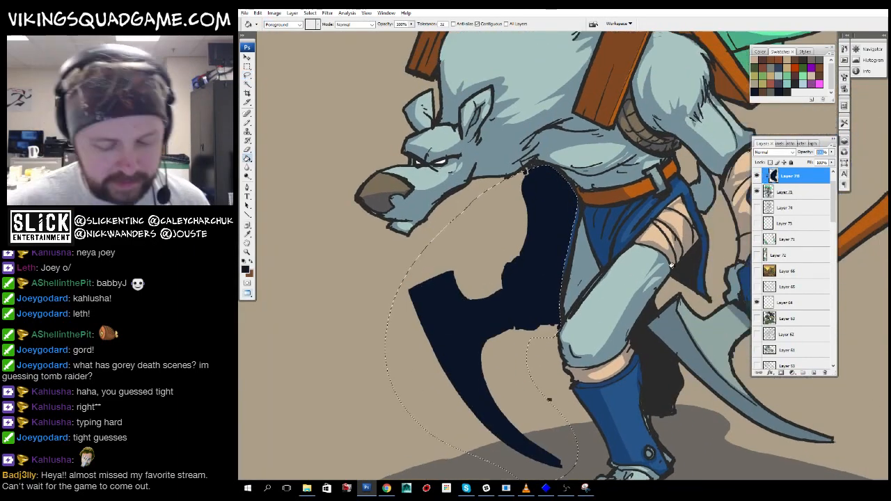
left_click_drag(631, 230, 613, 260)
key("ctrl+d")
- Leave the creature sketch's full-screen view and look at the Viking Squad title image in the different screen modes
key("z")
key("f")
key("f")
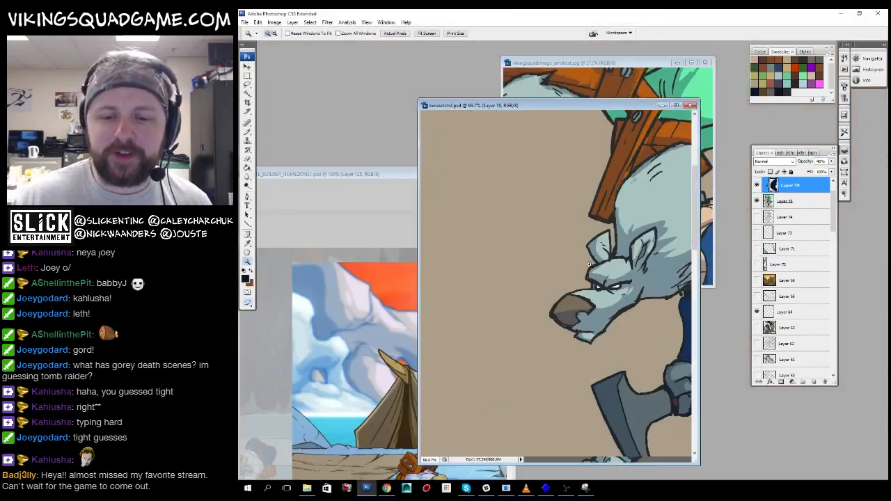
left_click(649, 63)
key("f")
key("f")
key("f")
key("f")
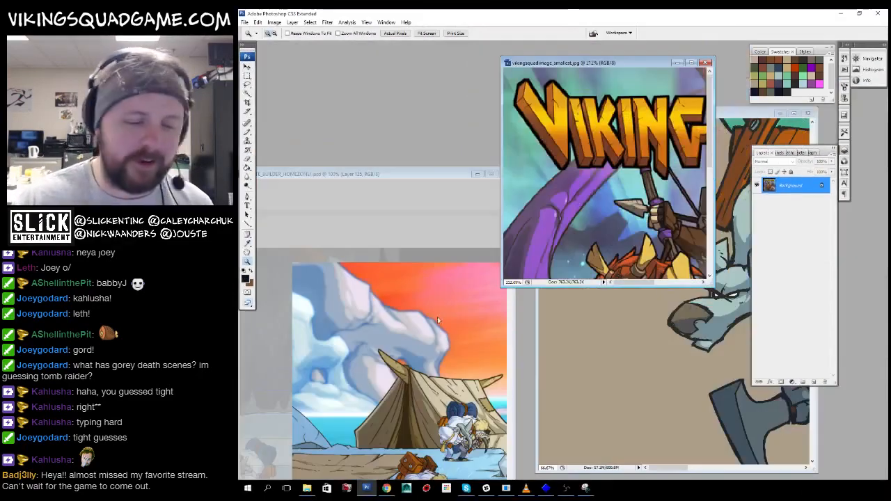
- Return to the home zone document full screen and examine the camp screenshot's tent, enemies and torches in detail
left_click(443, 178)
key("f")
left_click_drag(488, 279, 448, 259)
key("ctrl+minus")
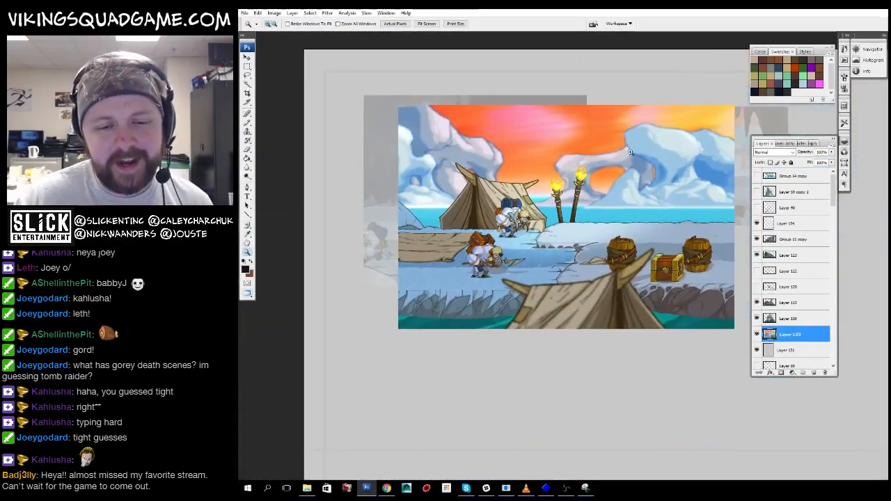
key("ctrl+plus")
key("ctrl+plus")
key("ctrl+plus")
key("ctrl+plus")
left_click_drag(389, 327, 669, 337)
left_click(669, 337)
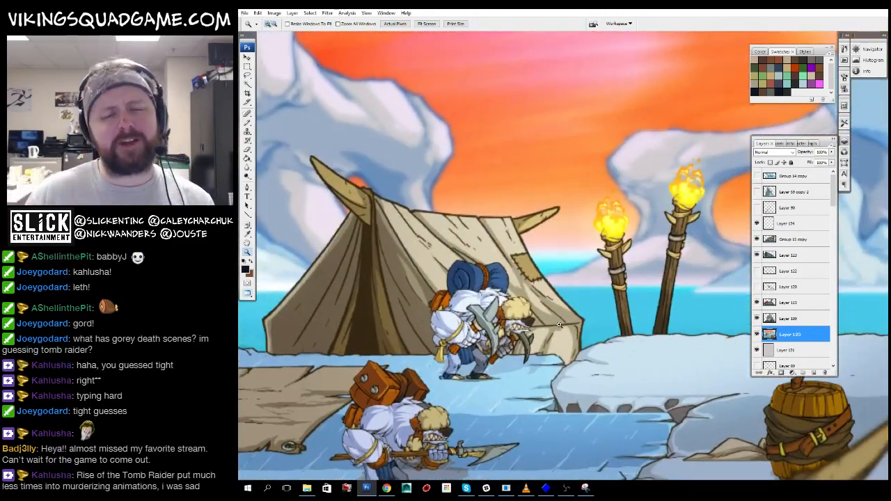
left_click_drag(560, 325, 658, 329)
left_click(703, 284, "alt")
left_click(703, 284, "alt")
- Copy the tent camp screenshot into a new document and view it up close
key("z")
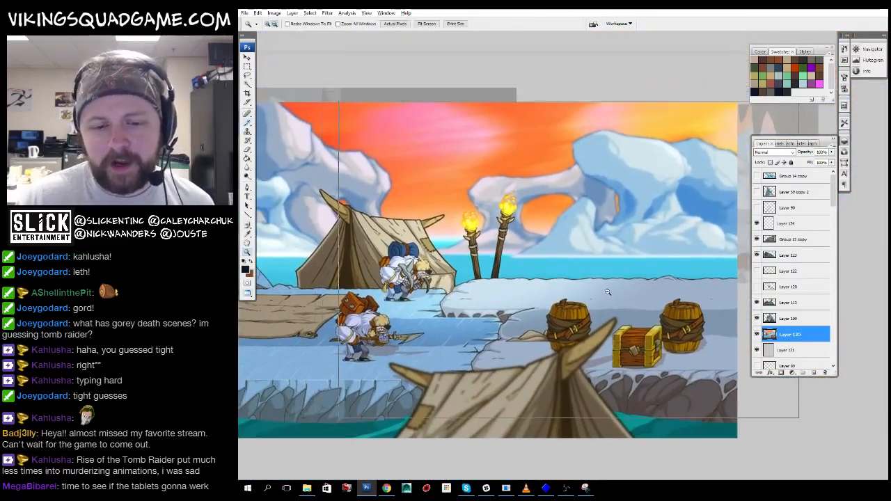
left_click(580, 298, "alt")
left_click(580, 297, "alt")
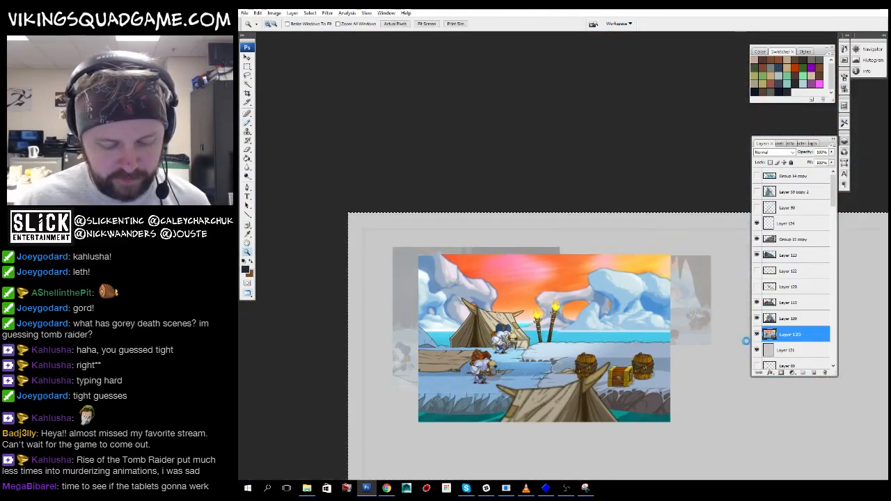
key("ctrl+Tab")
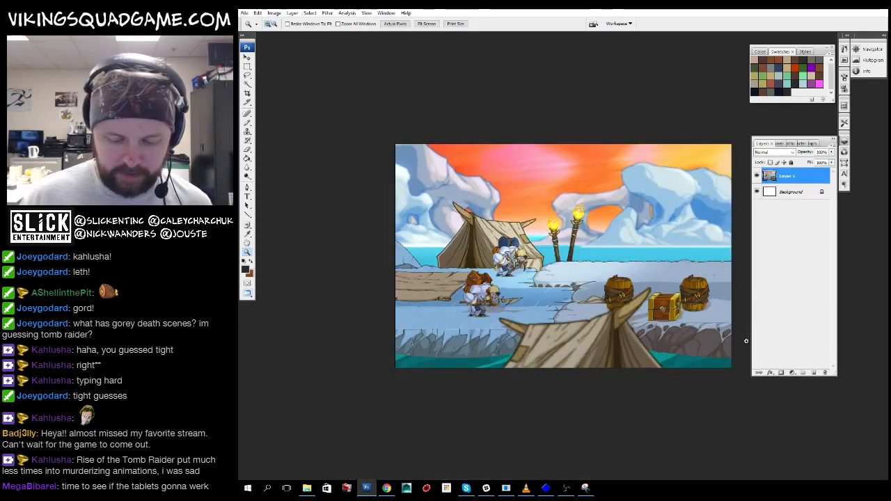
key("ctrl+plus")
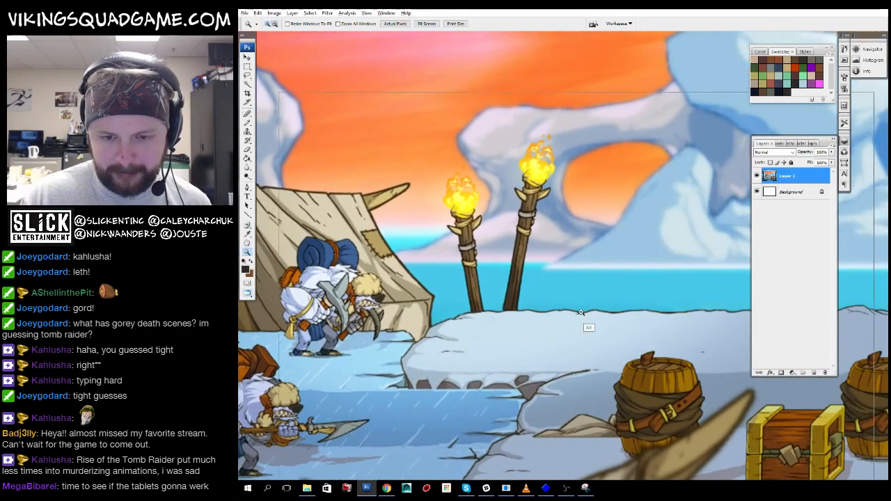
left_click(600, 311, "alt")
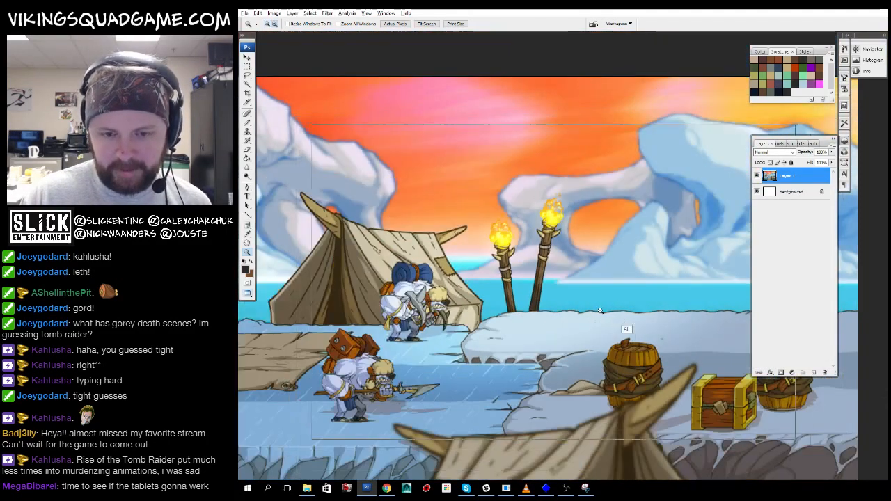
left_click(600, 311, "alt")
key("f")
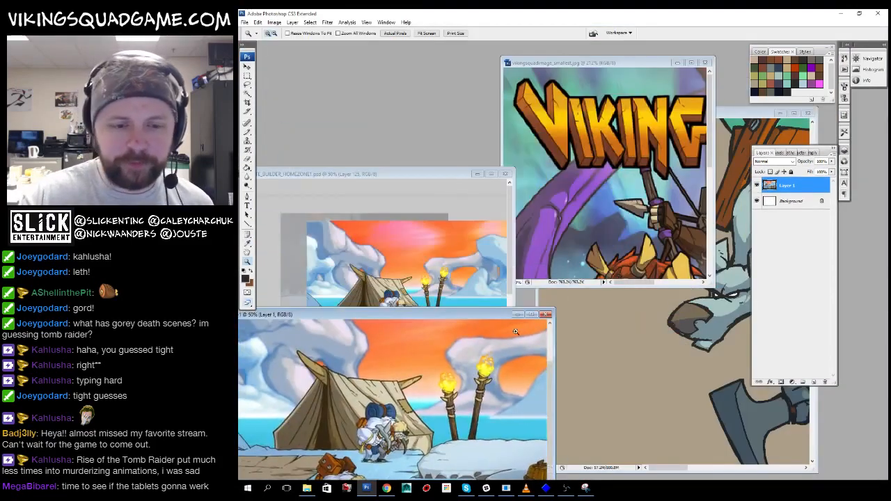
- Go back to the home zone document full screen, then show and select the Layer 120 rough sketch
left_click(503, 292)
key("f")
left_click_drag(595, 255, 590, 322)
left_click(599, 319, "alt")
left_click_drag(622, 381, 583, 245)
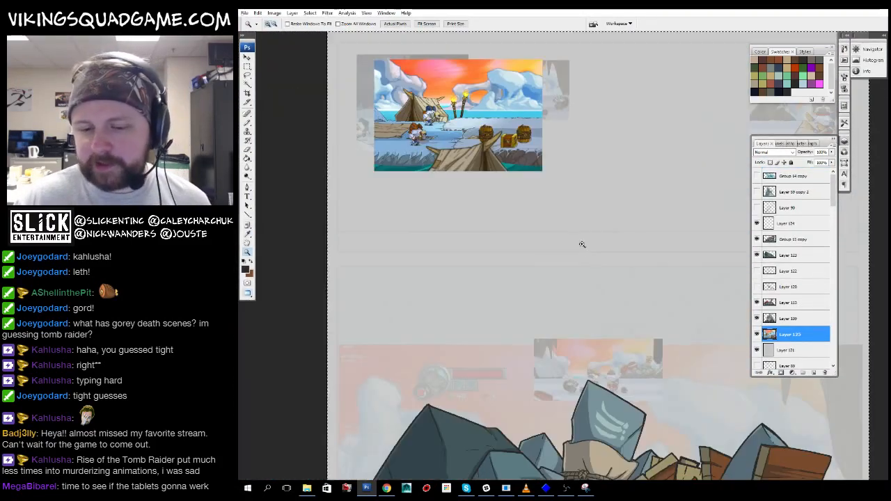
left_click(582, 244, "alt")
left_click(757, 287)
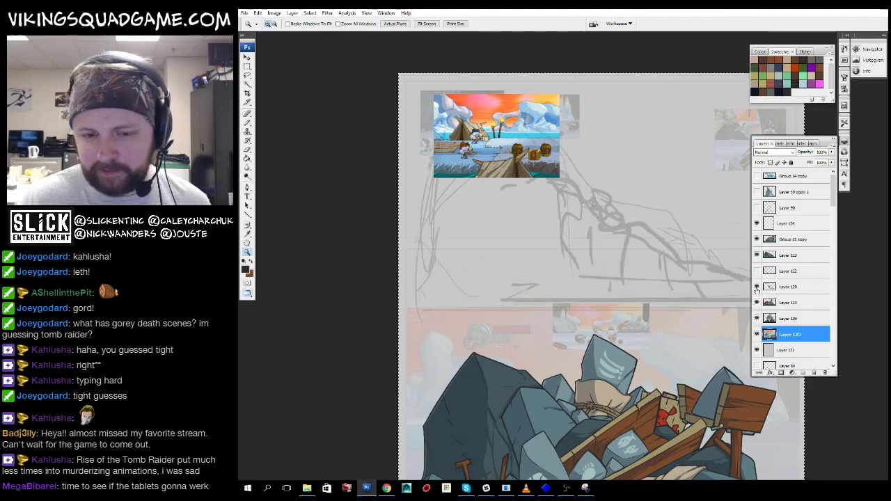
left_click(790, 287)
- Reposition the Layer 120 sketch above the finished rock pile and lower its opacity to about 29%
key("v")
mouse_move(685, 290)
left_mouse_down()
mouse_move(650, 314)
mouse_move(656, 354)
mouse_move(637, 326)
mouse_move(686, 333)
left_mouse_up()
mouse_move(645, 304)
left_mouse_down()
mouse_move(587, 307)
mouse_move(637, 279)
mouse_move(651, 293)
left_mouse_up()
left_click(588, 307, "ctrl")
left_click_drag(831, 152, 799, 163)
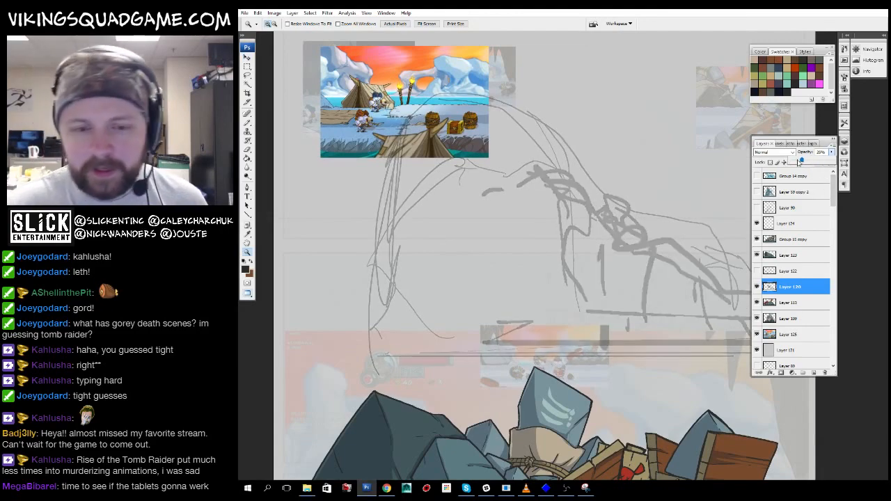
- Switch to the copied tent camp screenshot document full screen and lower Layer 1's opacity to about 47%
key("ctrl+Tab")
key("ctrl+Tab")
key("ctrl+Tab")
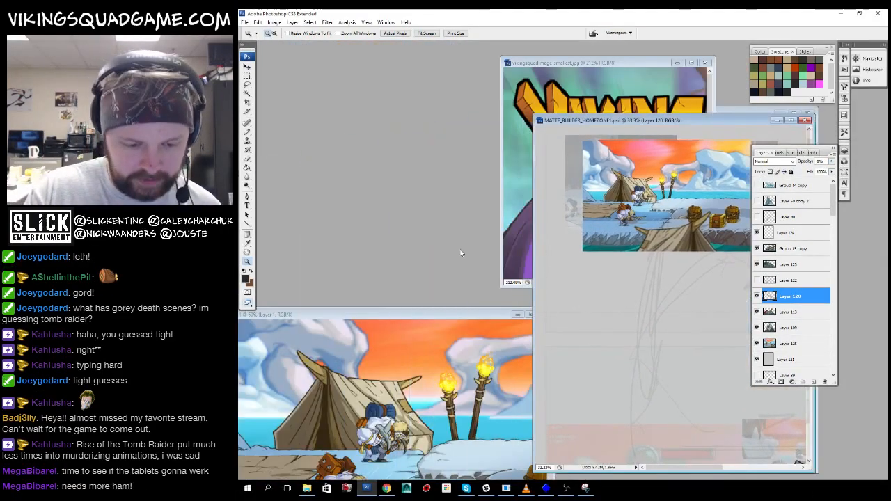
key("ctrl+Tab")
key("ctrl+Tab")
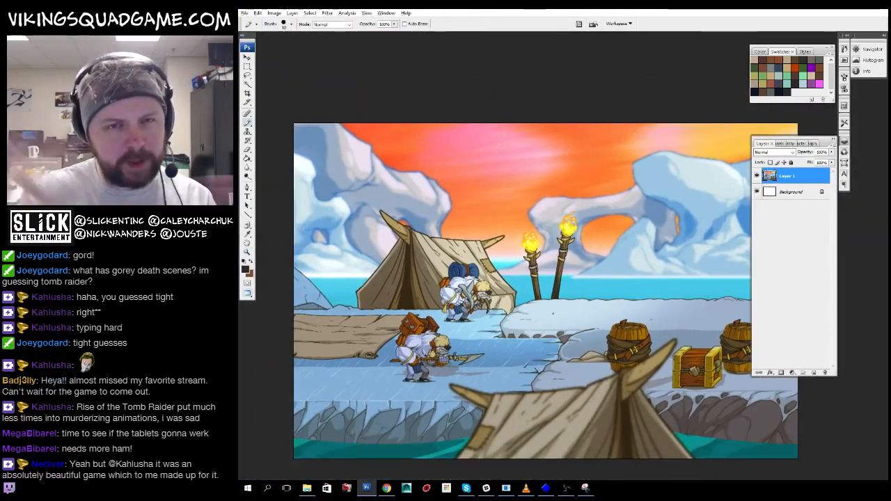
key("ctrl+Tab")
key("ctrl+Tab")
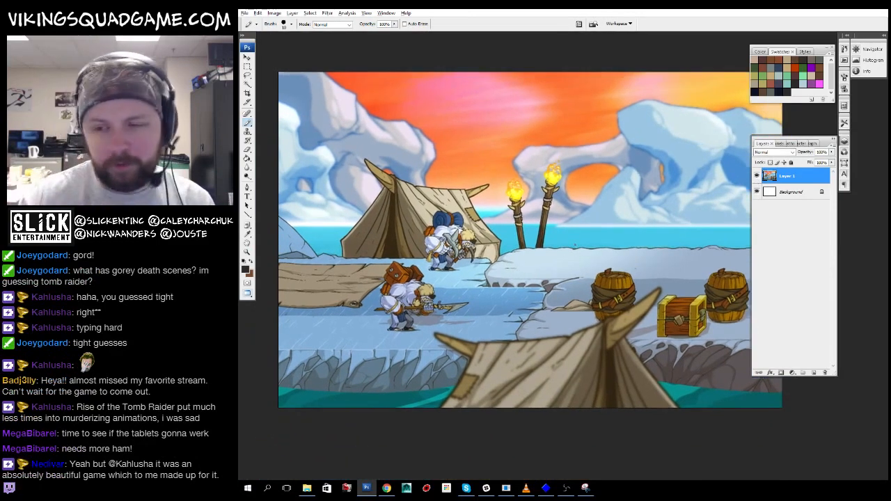
left_click_drag(832, 153, 809, 161)
left_click_drag(550, 234, 561, 331)
left_click(561, 331, "alt")
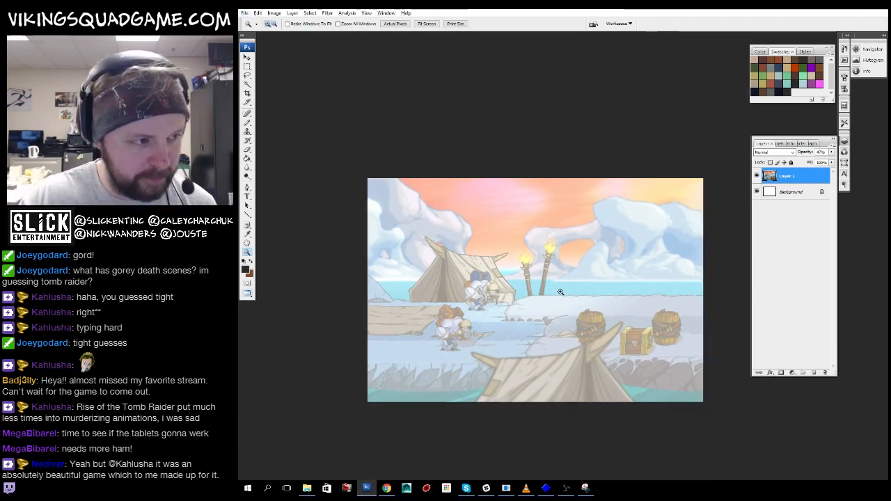
left_click(561, 278)
key("b")
mouse_move(578, 287)
left_mouse_down()
mouse_move(631, 273)
mouse_move(589, 268)
mouse_move(580, 287)
mouse_move(590, 283)
left_mouse_up()
key("z")
left_click(582, 243)
key("b")
left_click_drag(649, 181, 646, 289)
left_click_drag(591, 272, 616, 283)
left_click_drag(478, 212, 477, 226)
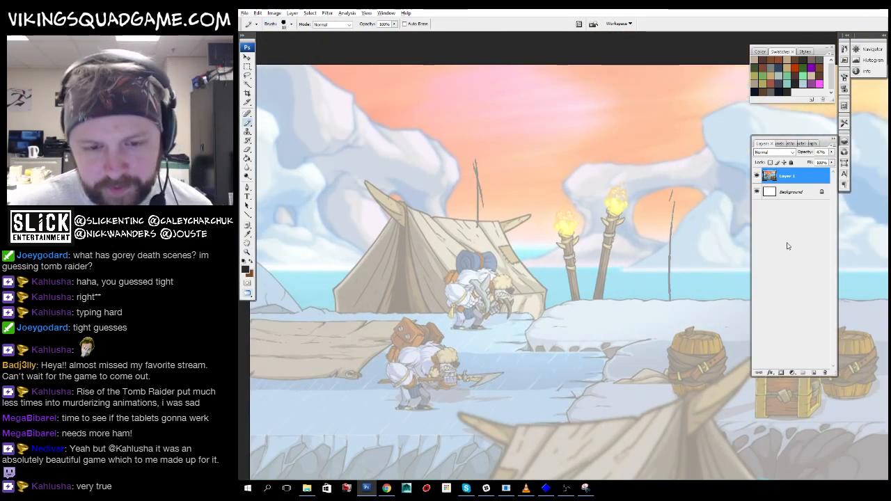
- Add a new layer named "houses" above the faded camp screenshot
left_click(812, 374)
left_click_drag(685, 285, 680, 296)
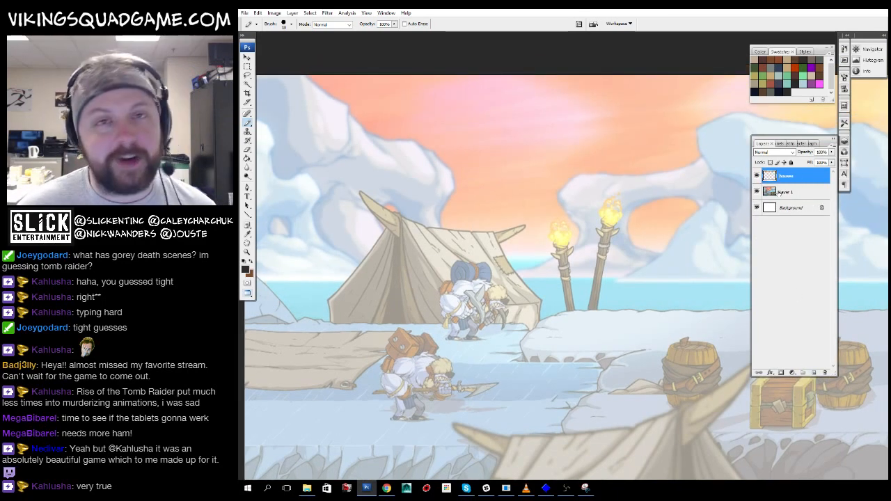
left_click_drag(486, 348, 497, 404)
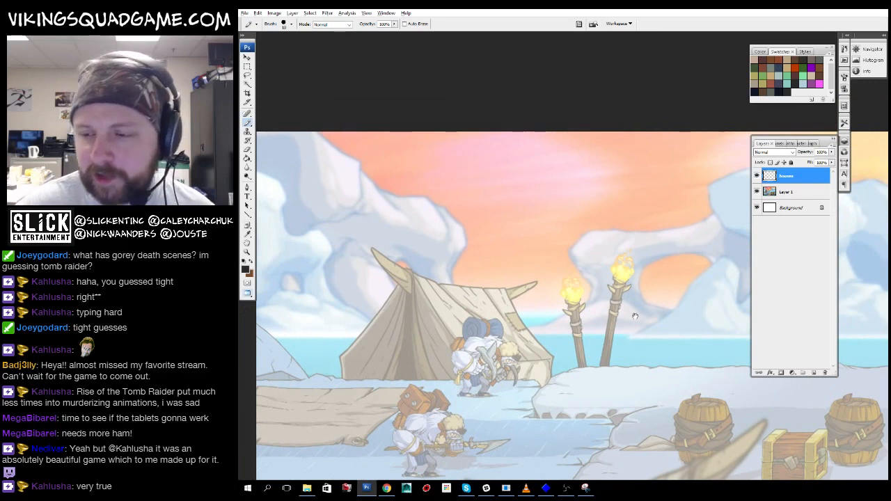
- Sketch the peaked front gable of a house with thick black double lines and a vertical post under each eave
mouse_move(635, 317)
left_mouse_down()
mouse_move(615, 329)
mouse_move(642, 306)
mouse_move(649, 249)
left_mouse_up()
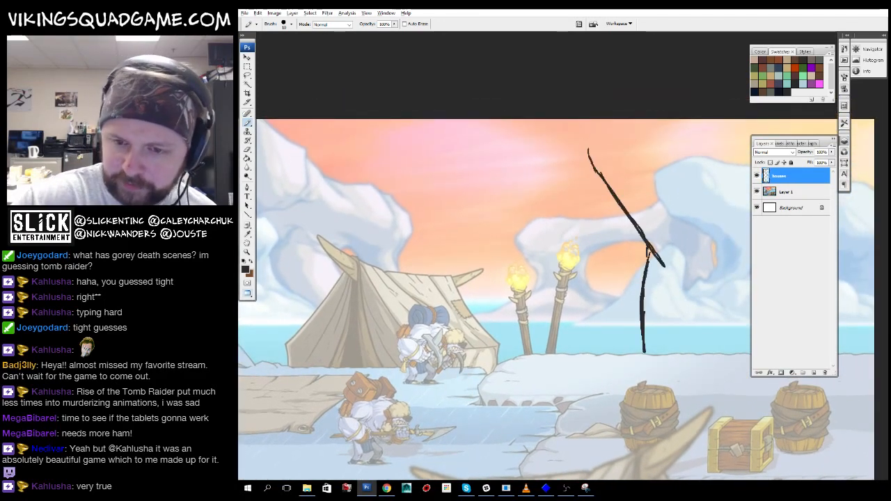
left_click_drag(577, 147, 647, 252)
left_click_drag(569, 143, 485, 262)
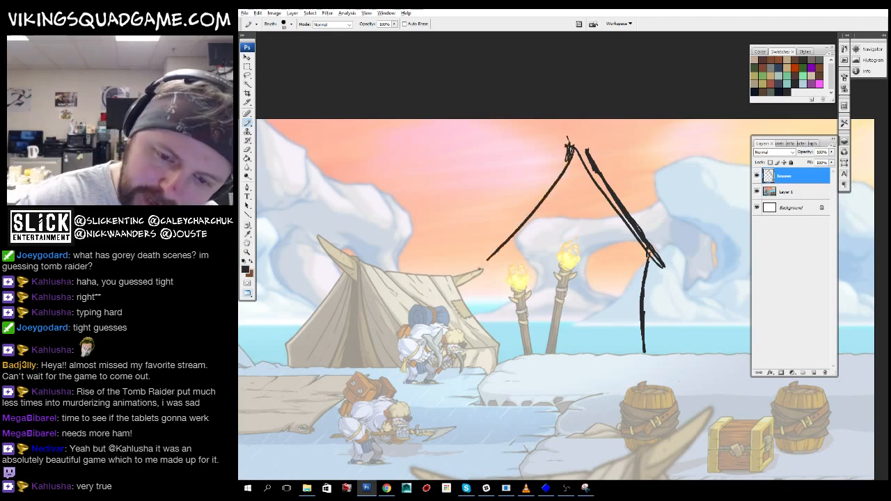
left_click_drag(554, 182, 476, 277)
left_click_drag(574, 151, 617, 209)
left_click_drag(472, 280, 474, 376)
left_click_drag(474, 377, 506, 397)
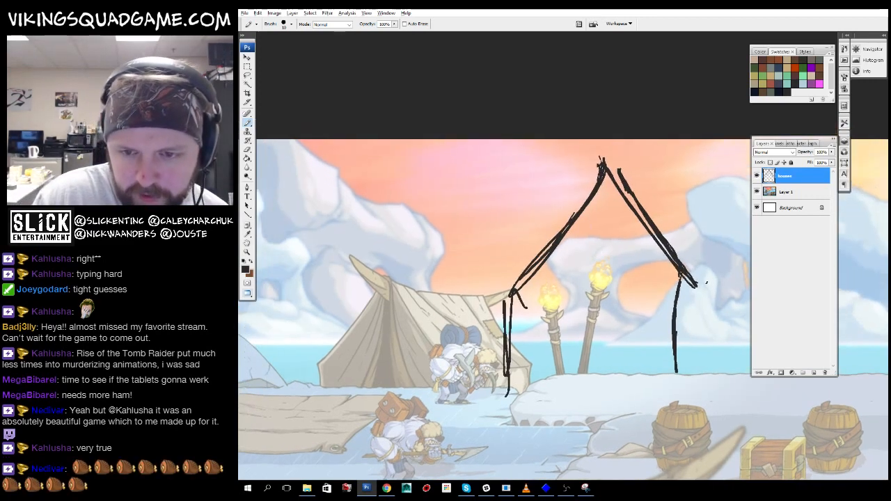
- Sketch the sagging roof ridge, rear roof slope and lower eave running back from the front gable
left_click_drag(428, 184, 618, 158)
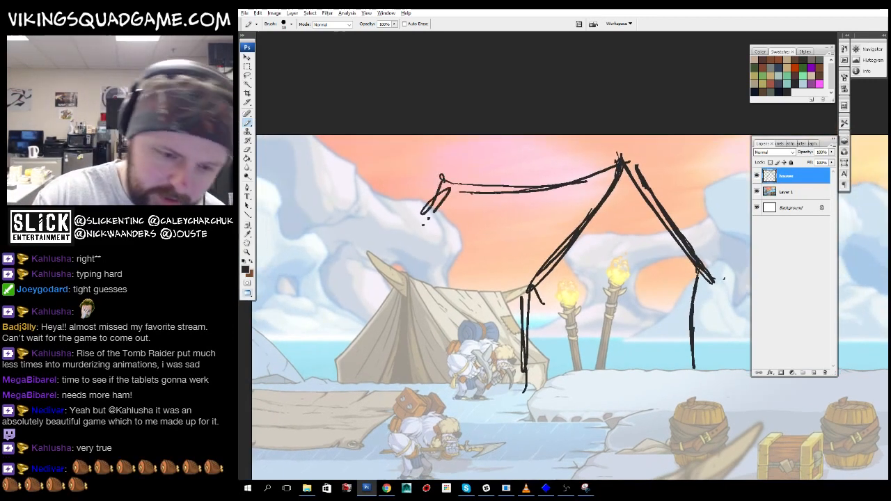
left_click_drag(387, 275, 527, 286)
left_click_drag(528, 285, 569, 245)
left_click_drag(561, 345, 585, 343)
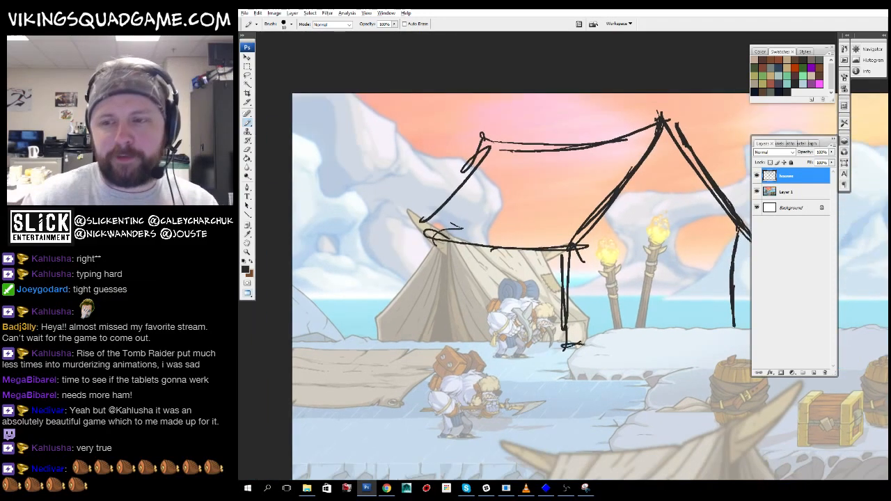
- Raise the screenshot layer's opacity to just over 60% and sketch protruding beam ends at the house's front peak and eaves on the houses layer
left_click(787, 192)
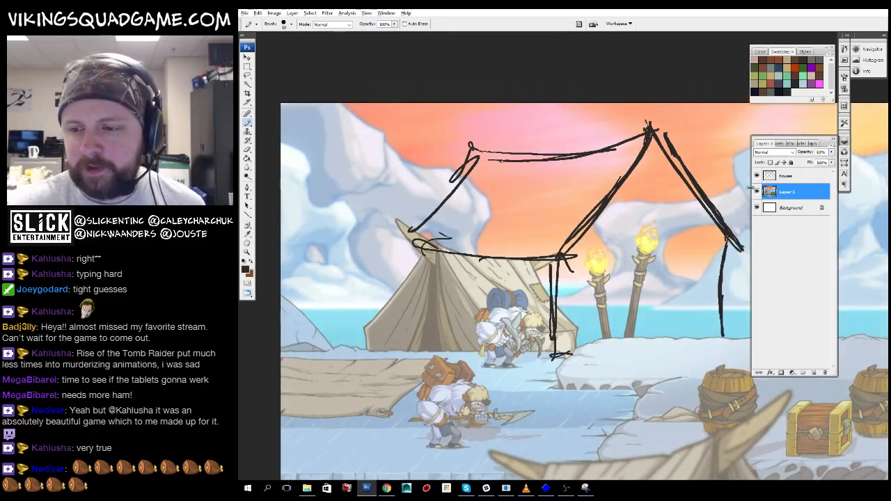
left_click(781, 178)
left_click_drag(658, 137, 667, 147)
mouse_move(639, 157)
left_mouse_down()
mouse_move(653, 155)
mouse_move(601, 170)
left_mouse_up()
left_click_drag(601, 170, 635, 158)
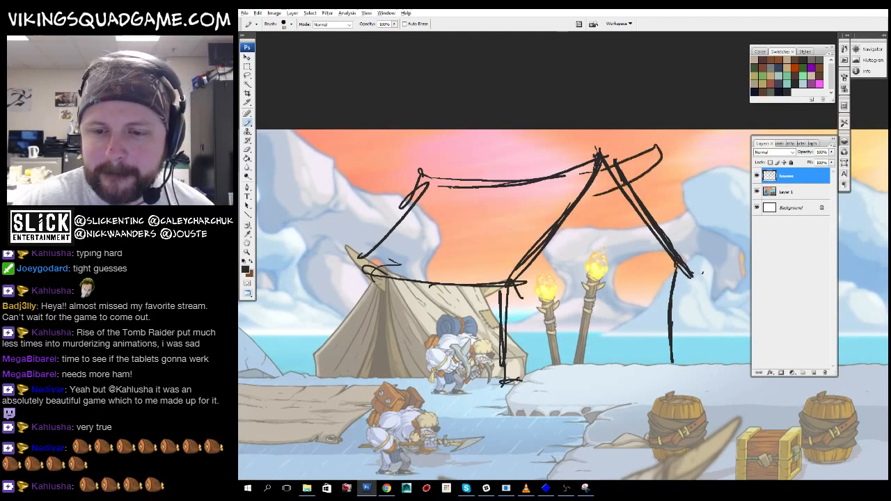
left_click_drag(591, 192, 672, 159)
left_click_drag(651, 174, 671, 163)
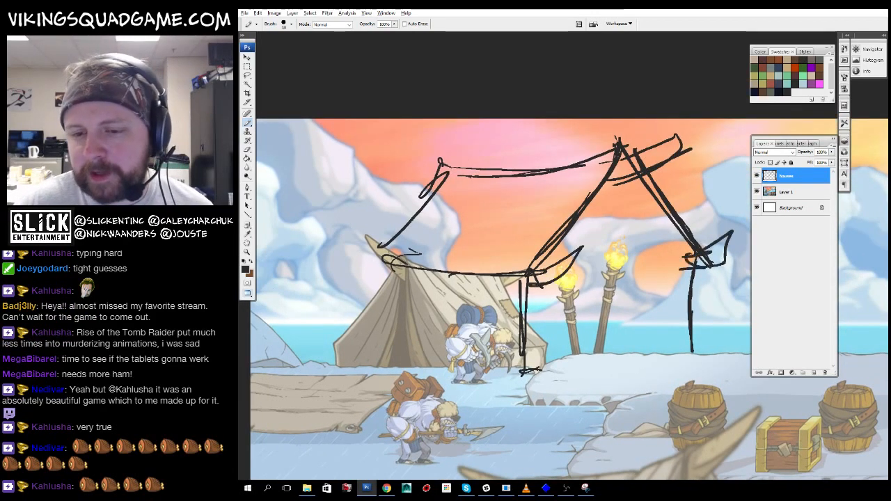
- Sketch the upturned beam at the rear of the ridge, round off the front ridge beam and add diagonal roof lines
left_click_drag(487, 265, 497, 275)
left_click_drag(544, 184, 497, 207)
mouse_move(474, 203)
left_mouse_down()
mouse_move(513, 208)
mouse_move(454, 191)
left_mouse_up()
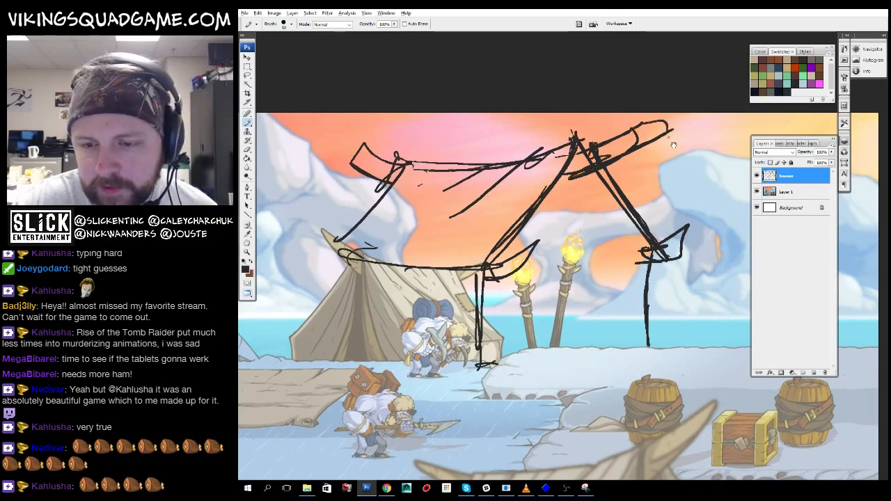
left_click_drag(673, 145, 658, 124)
- Thicken the house's front corner post and sketch the curved rear wall edge beneath the eave
left_click_drag(639, 241, 620, 325)
left_click_drag(660, 290, 689, 288)
left_click_drag(354, 252, 349, 333)
left_click_drag(376, 307, 399, 290)
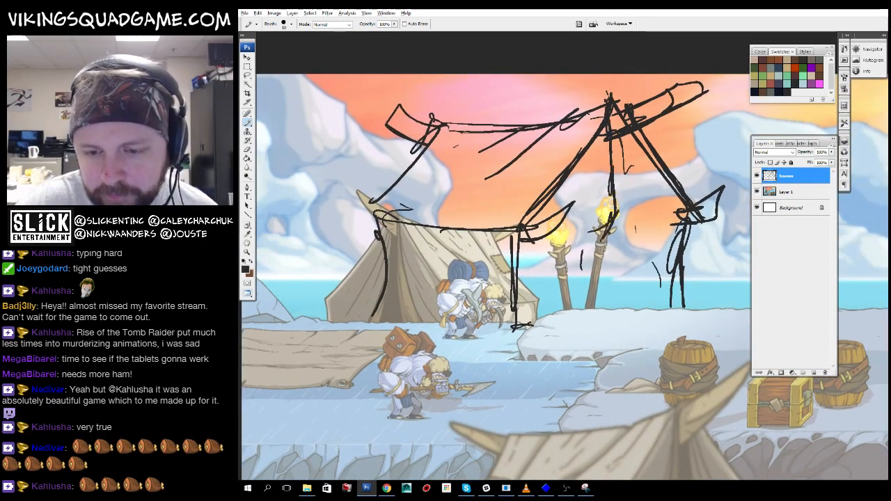
- Sketch draped door flaps hanging from the gable peak and the ground lines along the house's base
left_click_drag(610, 208, 576, 317)
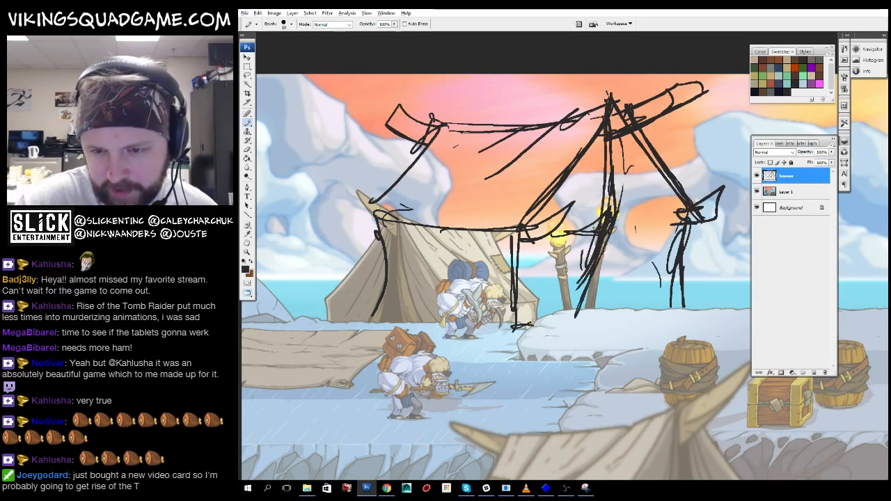
left_click_drag(606, 237, 596, 264)
left_click_drag(635, 137, 635, 320)
mouse_move(627, 278)
left_mouse_down()
mouse_move(640, 273)
mouse_move(563, 270)
mouse_move(535, 286)
mouse_move(555, 286)
mouse_move(654, 230)
mouse_move(709, 249)
mouse_move(619, 283)
mouse_move(612, 370)
left_mouse_up()
- Erase the middle part of the roof ridge line and redraw the edges of a recessed roof section there
key("e")
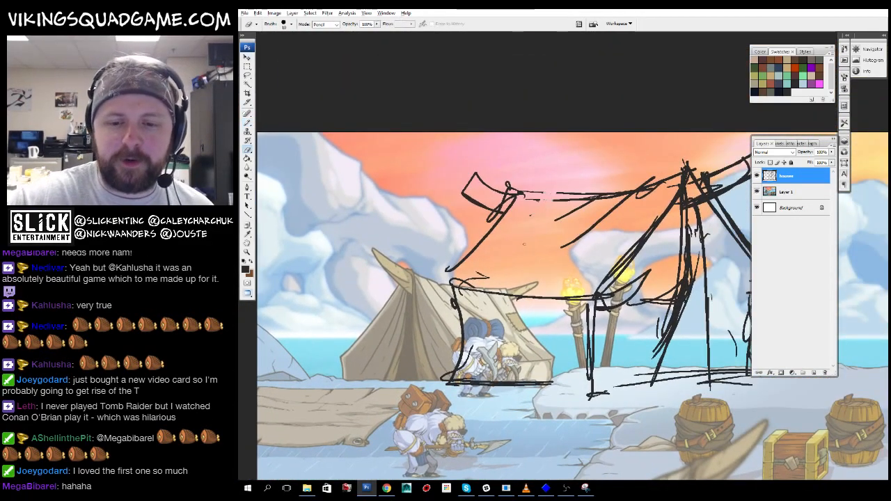
key("b")
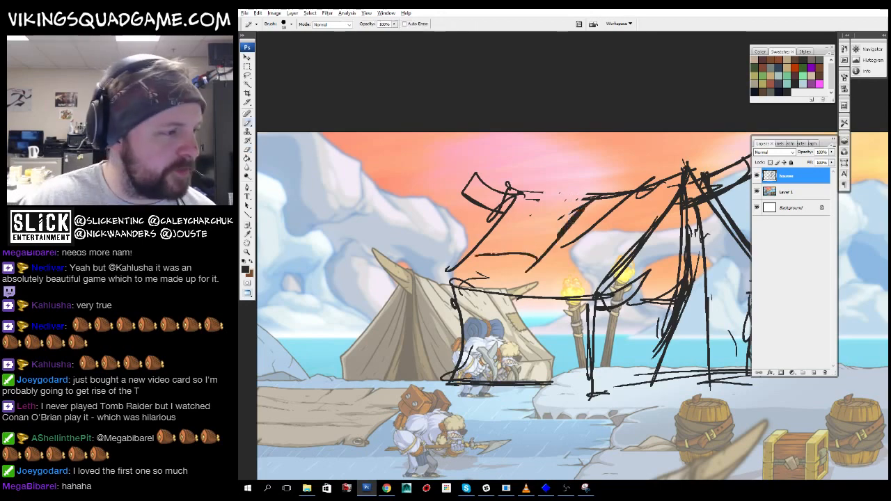
left_click_drag(576, 259, 592, 299)
left_click(588, 300, "alt")
left_click(543, 233, "alt")
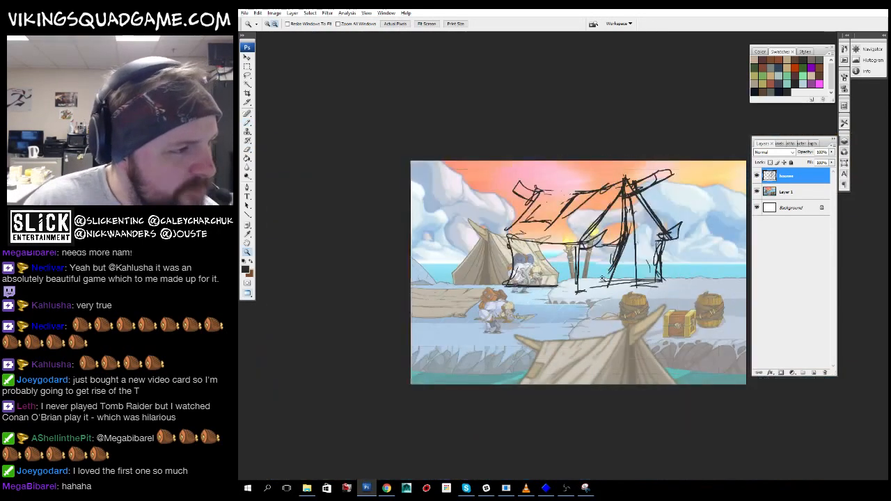
- Sketch a chimney with a pointed cap on the roof ridge and fill the shadow below it with black
left_click(590, 238, "ctrl")
left_click_drag(571, 250, 542, 289)
left_click(555, 287, "alt")
left_click_drag(418, 206, 603, 299)
left_click_drag(592, 292, 591, 317)
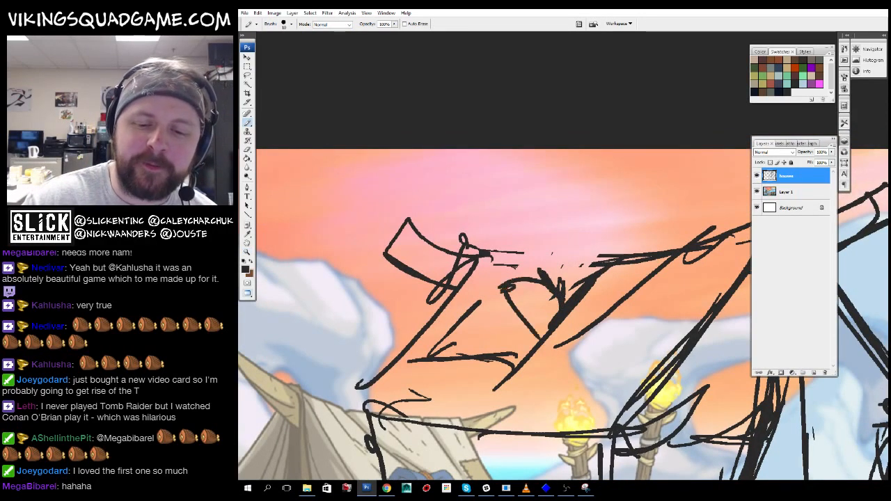
left_click_drag(518, 224, 562, 242)
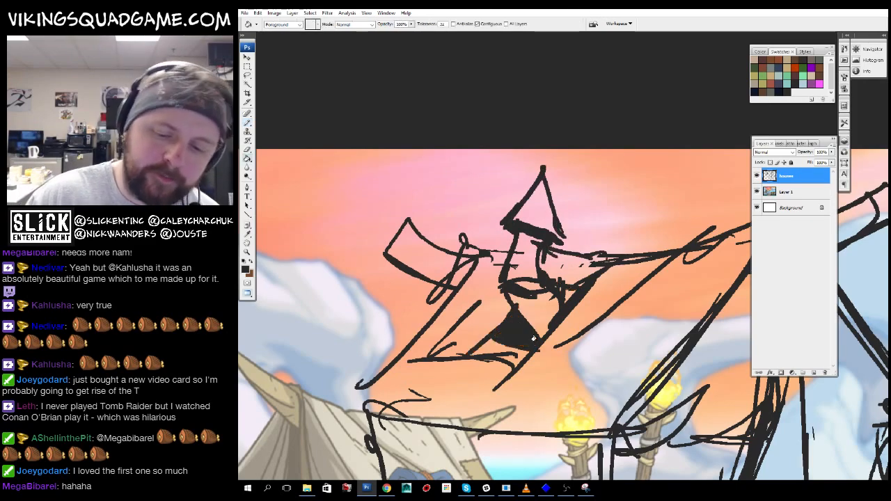
- Sketch the braces at the foot of the front corner post and strengthen the central edge of the doorway
key("z")
left_click(660, 295, "alt")
left_click(654, 263, "alt")
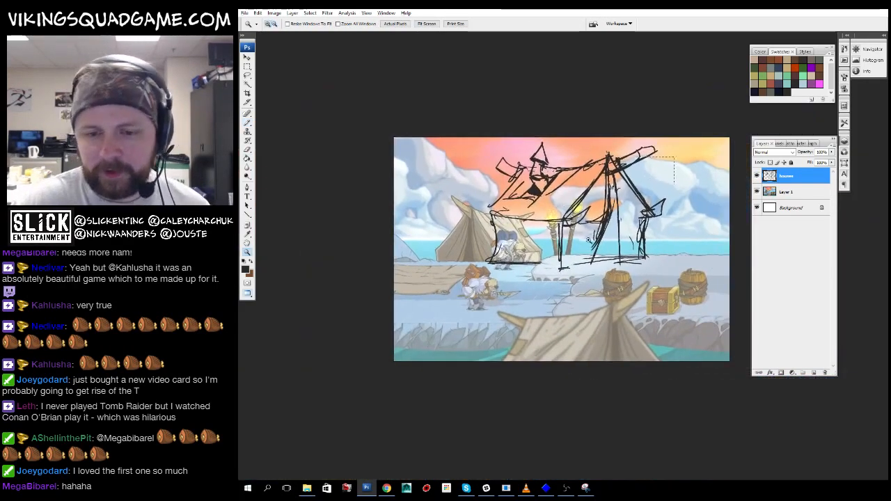
key("ctrl+alt+0")
key("b")
left_click_drag(696, 445, 627, 337)
mouse_move(613, 403)
left_mouse_down()
mouse_move(665, 358)
mouse_move(669, 332)
left_mouse_up()
left_click_drag(561, 223, 568, 372)
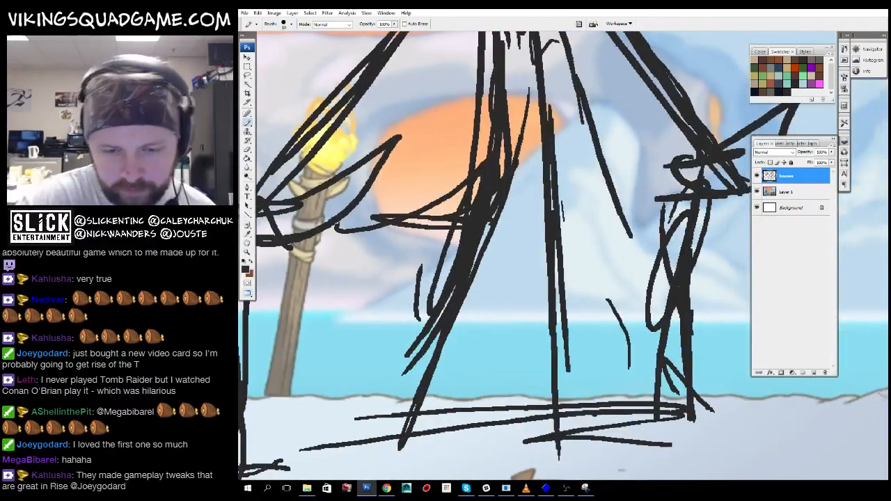
- Close the doorway outline between the door flaps and fill the opening with black
left_click(530, 314, "alt")
left_click(538, 282, "alt")
left_click(547, 285, "alt")
left_click(550, 287, "alt")
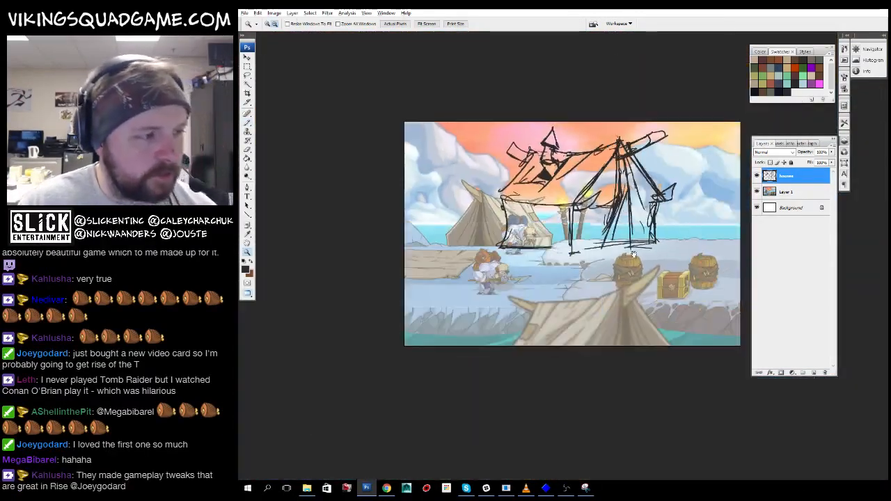
left_click_drag(653, 245, 591, 322)
left_click_drag(589, 321, 567, 314)
right_click(580, 264)
left_click(626, 277)
right_click(618, 260)
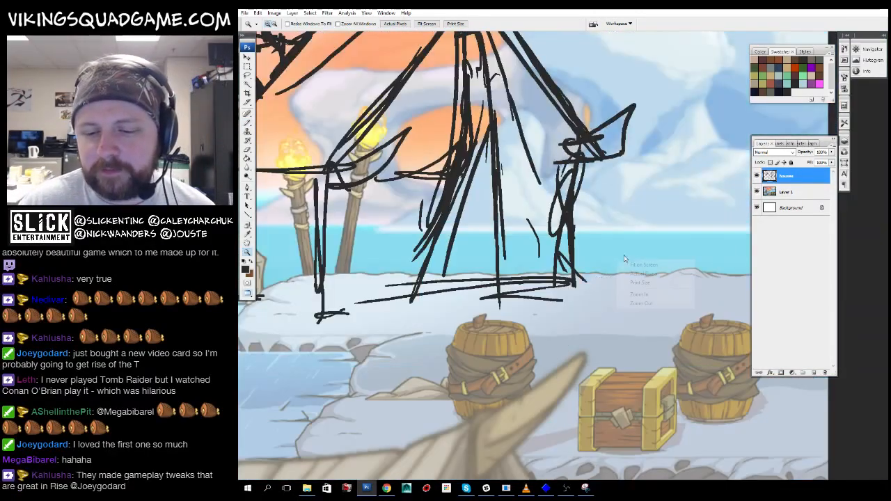
left_click_drag(559, 234, 598, 354)
key("g")
left_click(529, 370)
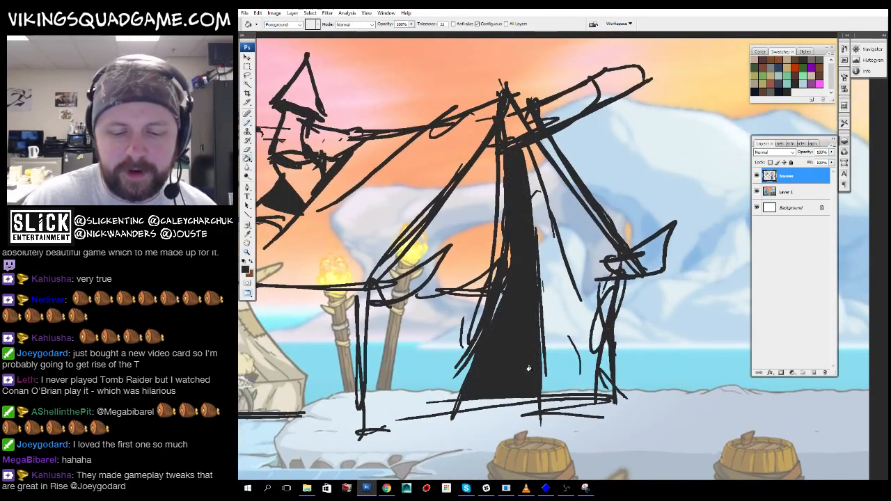
left_click_drag(507, 381, 596, 366)
- Arrange the document windows side by side and copy the houses layer into the MATTE_BUILDER_HOMEZONE1.psd document
key("z")
left_click(519, 256, "alt")
left_click(524, 256, "alt")
key("v")
mouse_move(660, 252)
left_mouse_down()
mouse_move(608, 250)
mouse_move(667, 262)
mouse_move(625, 259)
left_mouse_up()
mouse_move(629, 263)
left_mouse_down()
mouse_move(620, 284)
mouse_move(613, 278)
mouse_move(630, 282)
mouse_move(614, 281)
left_mouse_up()
key("f")
key("f")
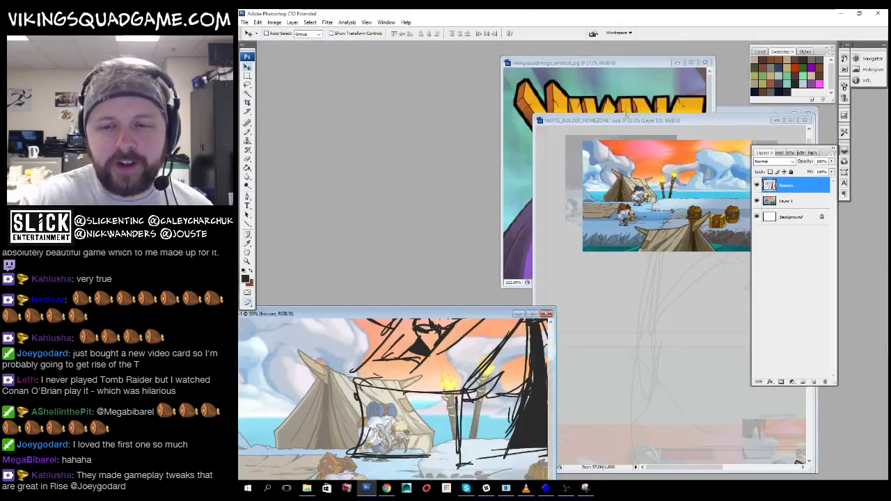
left_click_drag(626, 117, 491, 157)
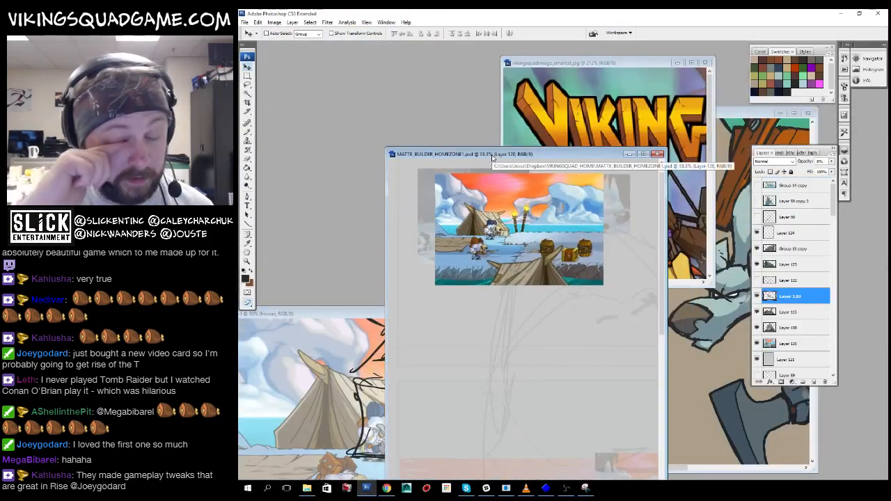
key("ctrl+Tab")
key("f")
key("f")
key("f")
key("f")
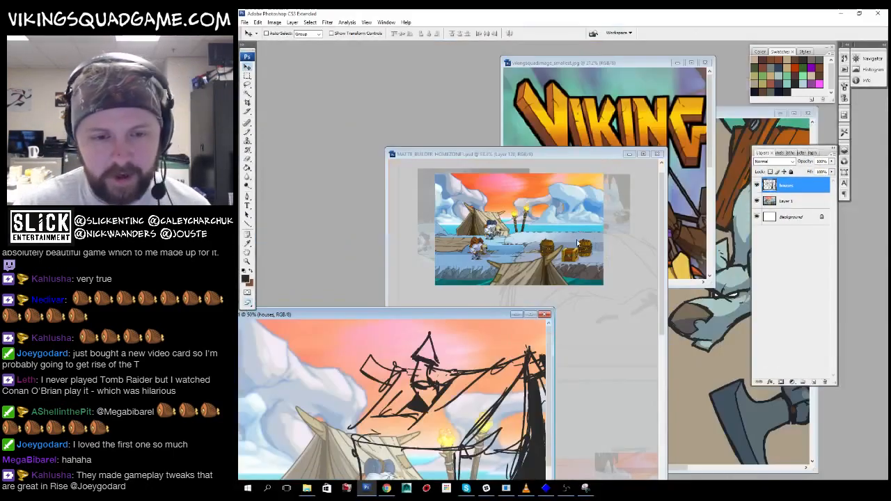
left_click_drag(431, 413, 487, 297)
key("f")
- Enlarge the house sketch with Free Transform and place it directly above the finished rock pile
left_click_drag(603, 269, 614, 323)
key("ctrl+t")
left_click(636, 275, "alt")
left_click(620, 230, "ctrl")
left_click_drag(606, 259, 611, 305)
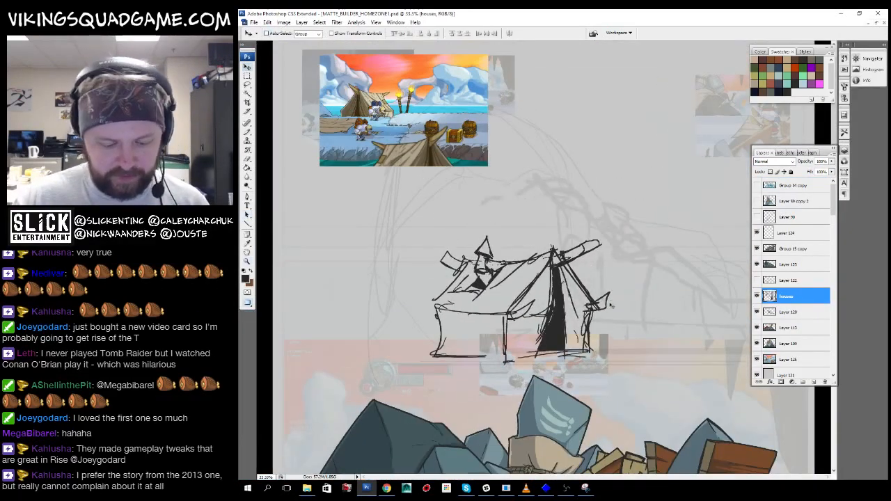
left_click_drag(610, 234, 753, 134)
mouse_move(605, 259)
left_mouse_down()
mouse_move(559, 255)
mouse_move(598, 280)
mouse_move(598, 304)
mouse_move(602, 288)
left_mouse_up()
key("Return")
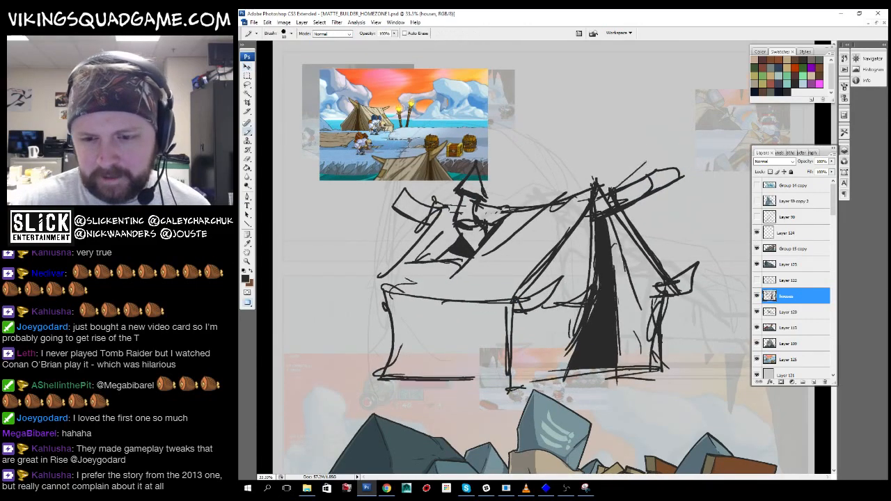
left_click(644, 227, "alt")
left_click(643, 227, "alt")
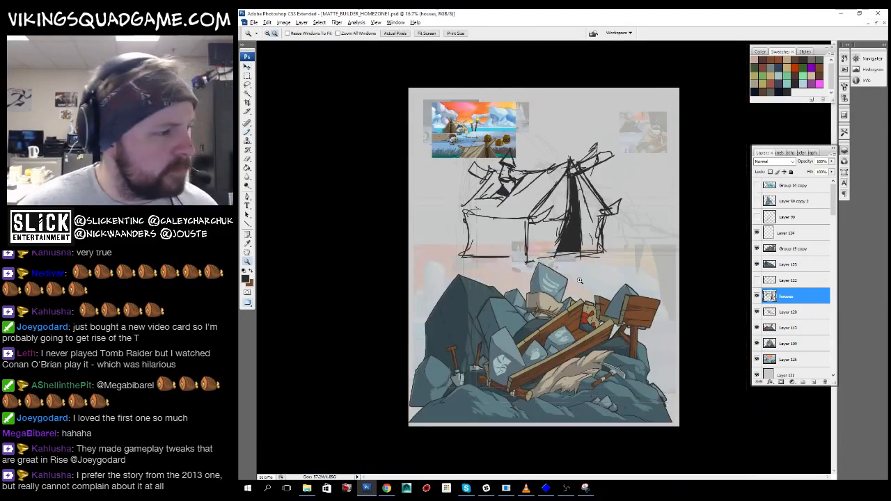
left_click(579, 281, "alt")
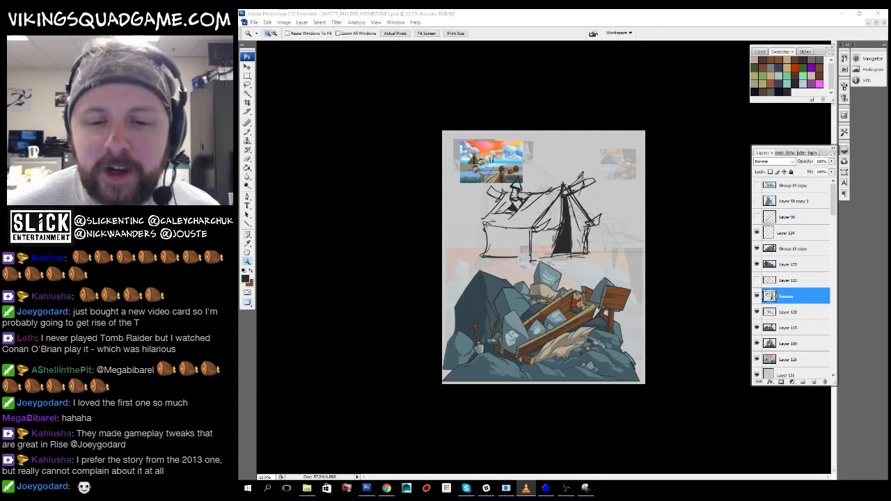
- Refine the house sketch with extra strokes on the ridge beam's curved ends, the roof edge and the long side wall
left_click_drag(619, 143, 410, 271)
left_click_drag(496, 218, 496, 93)
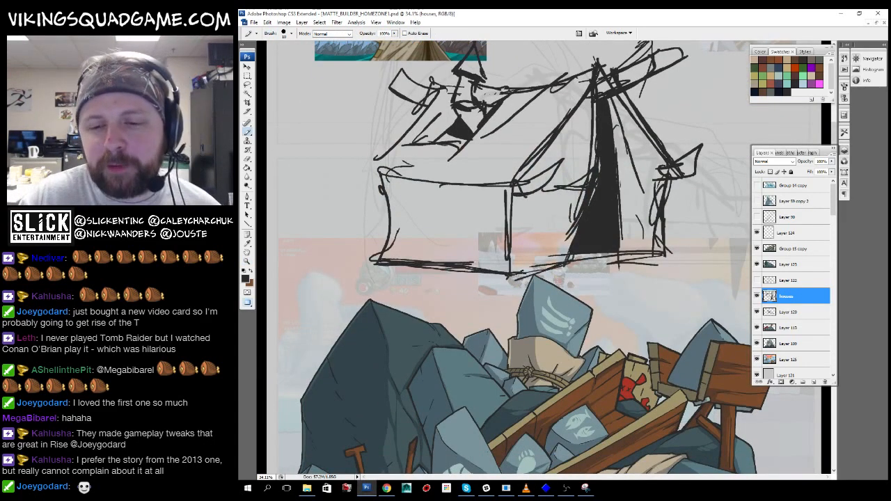
scroll(594, 238, "up", 1)
scroll(646, 298, "up", 3)
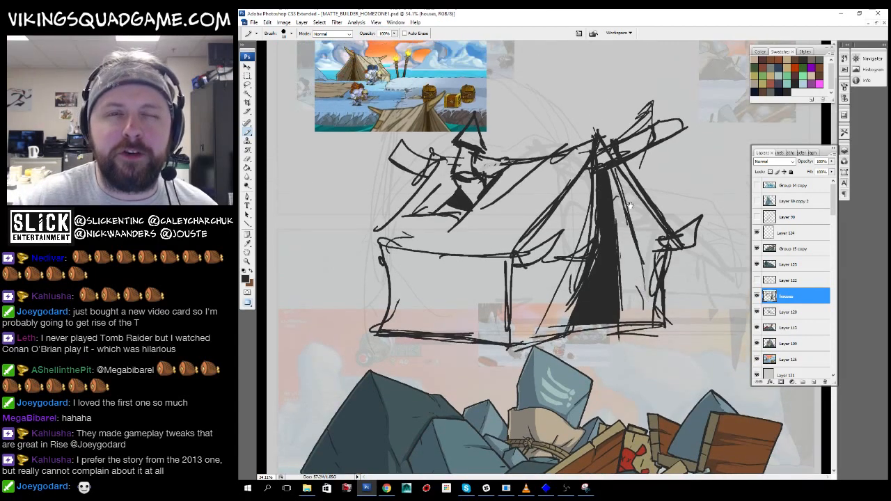
scroll(628, 205, "up", 1)
scroll(623, 207, "up", 2)
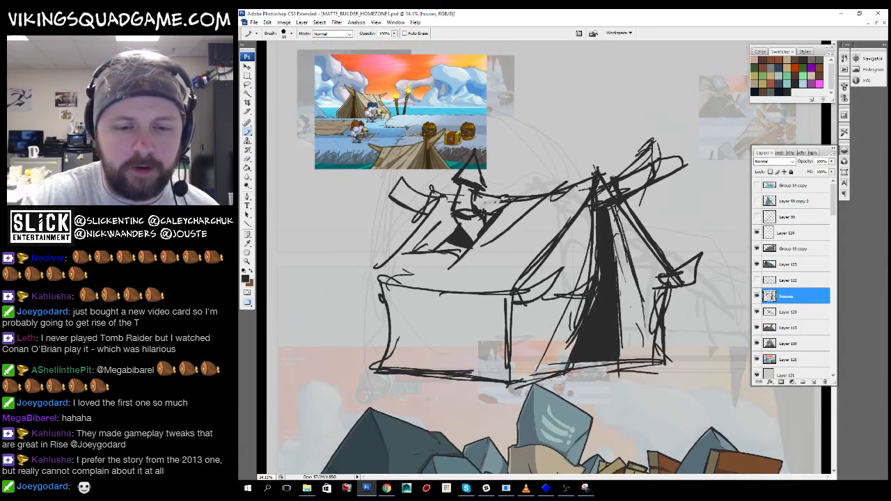
left_click_drag(537, 243, 537, 240)
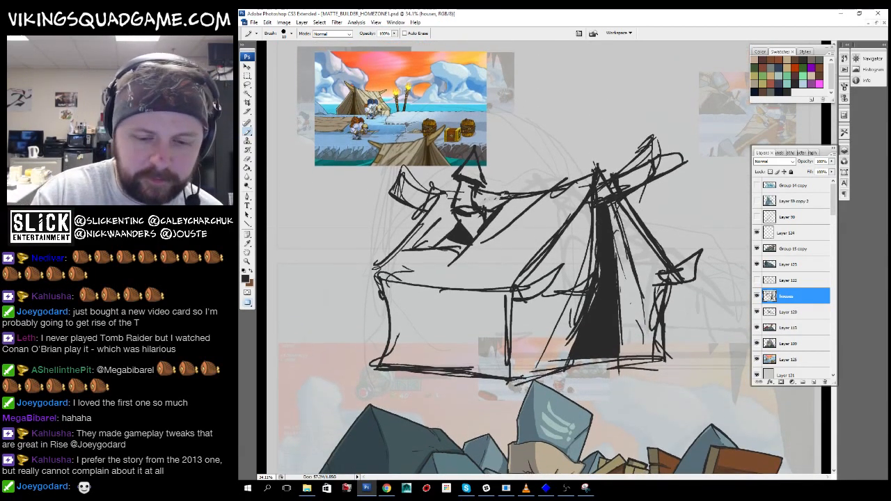
scroll(613, 227, "up", 2)
right_click(613, 228)
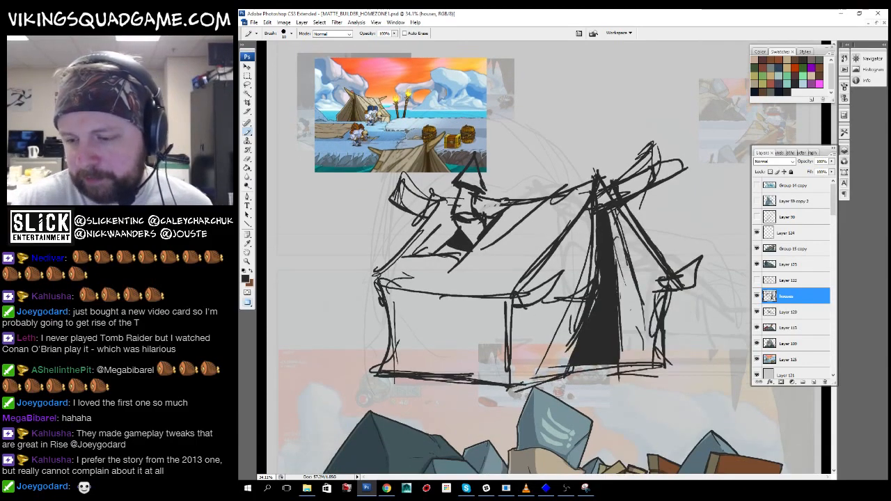
- Lower the houses layer's opacity to 29% and hide Layer 120 so the sketch serves as a faint guide above the rocks
left_click_drag(832, 161, 801, 172)
key("v")
key("ctrl+minus")
key("ctrl+minus")
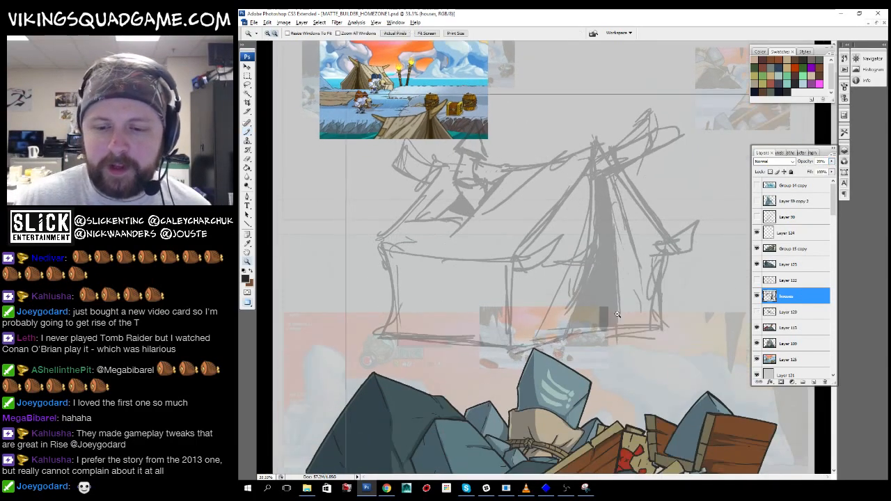
left_click_drag(648, 323, 674, 281)
left_click_drag(652, 350, 651, 367)
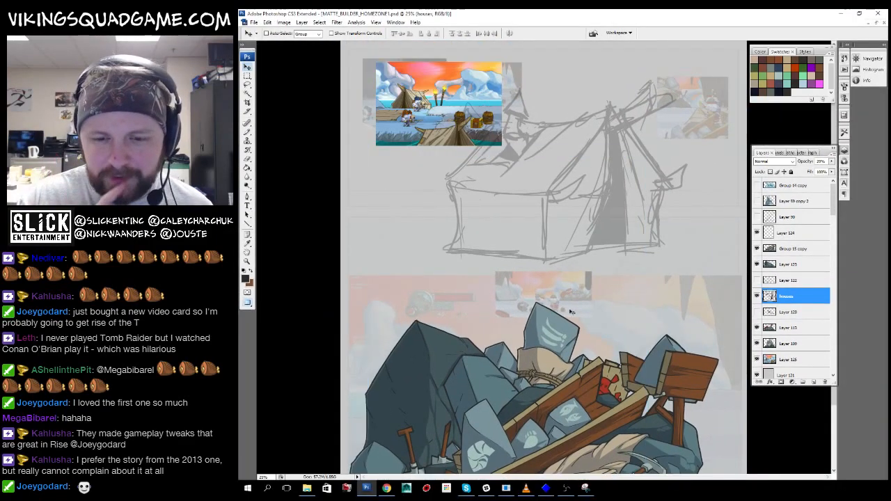
- Show the faded game screenshot document full screen and shrink its house sketch with Free Transform, raising it over the water
key("f")
key("f")
key("f")
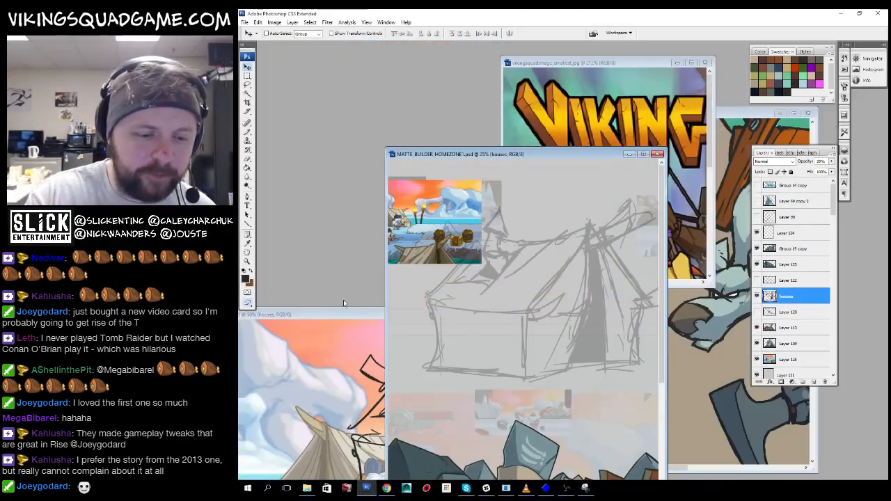
left_click(353, 315)
key("f")
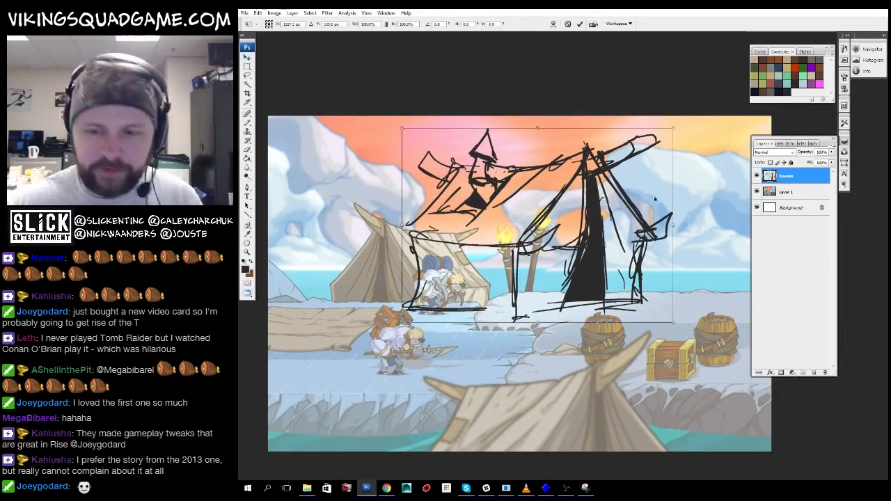
left_click_drag(654, 200, 667, 197)
key("Return")
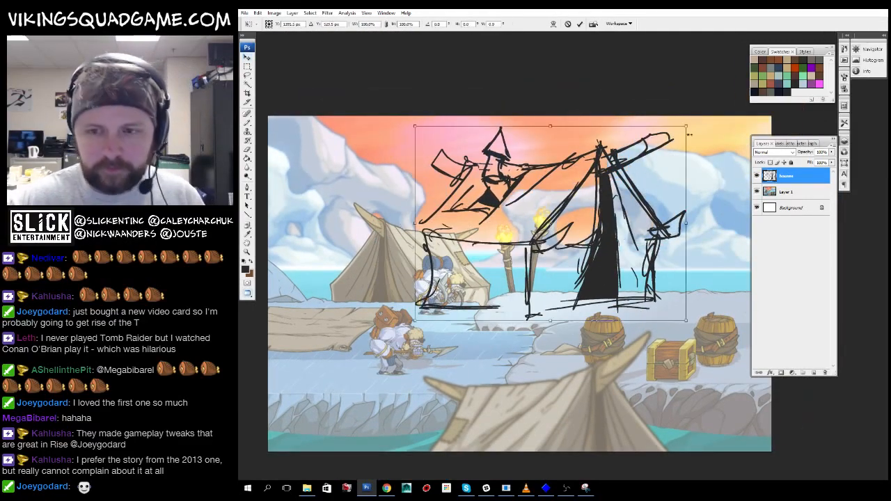
mouse_move(688, 133)
left_mouse_down()
mouse_move(658, 167)
mouse_move(644, 139)
left_mouse_up()
key("Return")
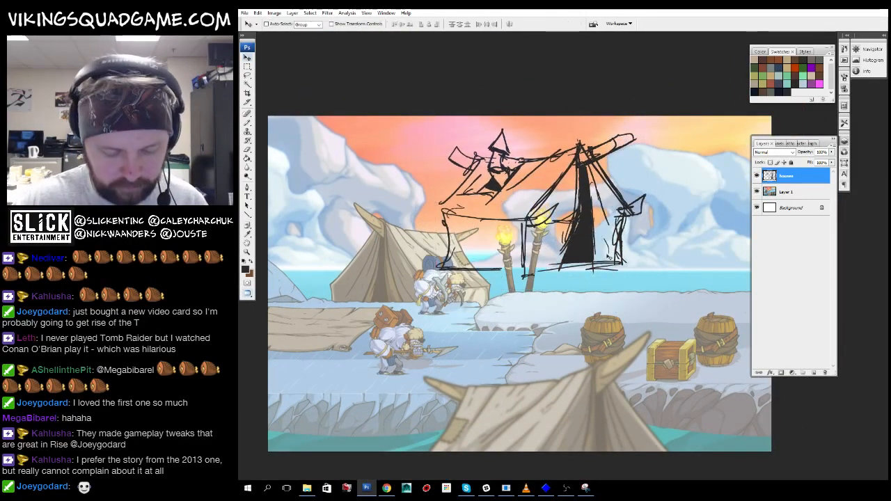
- Sketch a long wooden platform with support posts beneath the house and shift the drawing slightly upward
left_click_drag(599, 281, 602, 280)
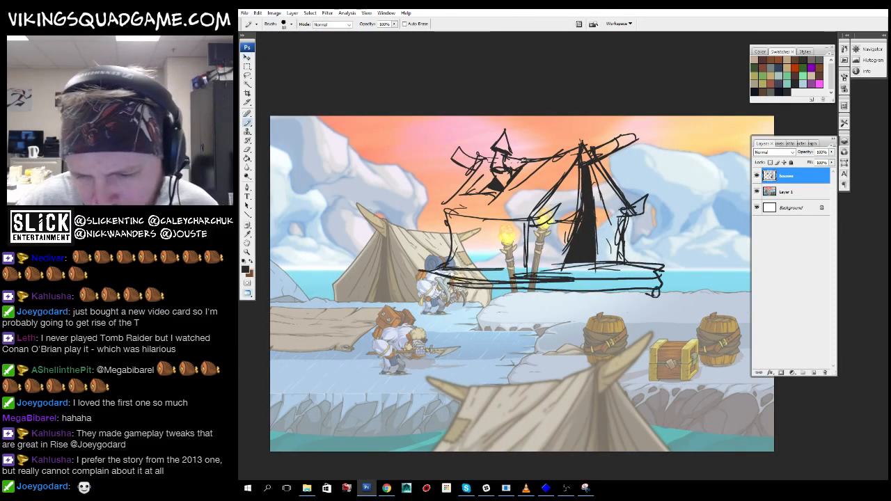
key("v")
left_click_drag(647, 297, 652, 288)
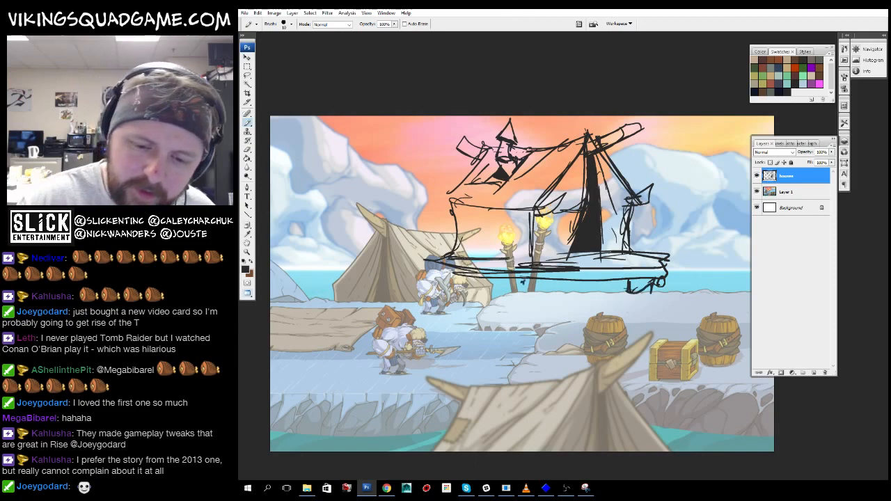
left_click_drag(653, 310, 651, 312)
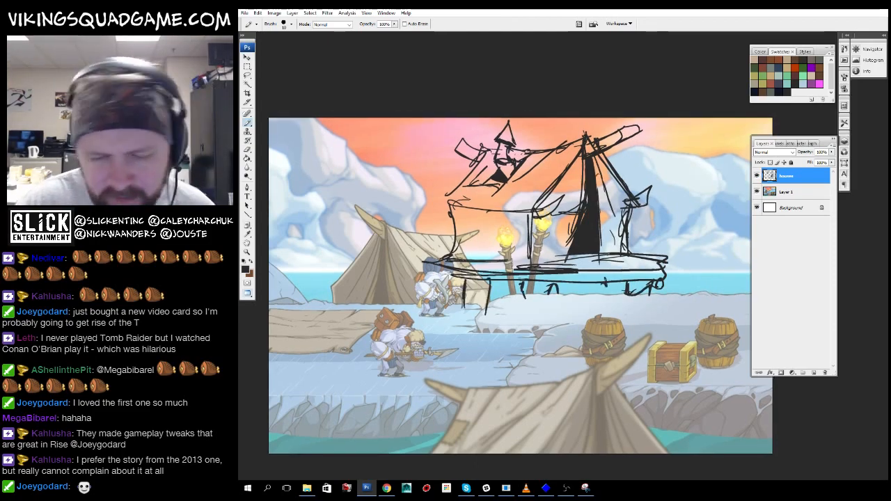
left_click(577, 271)
- Return to the MATTE_BUILDER_HOMEZONE1.psd document in full-screen view and sketch an extra upright piece on the front end of the house's ridge beam
key("f")
key("f")
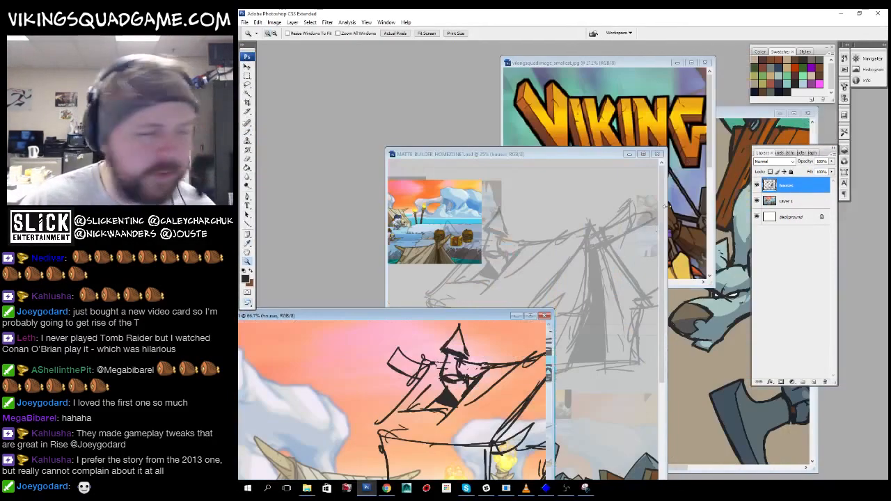
left_click_drag(599, 157, 638, 143)
key("f")
key("f")
left_click_drag(649, 273, 589, 375)
key("v")
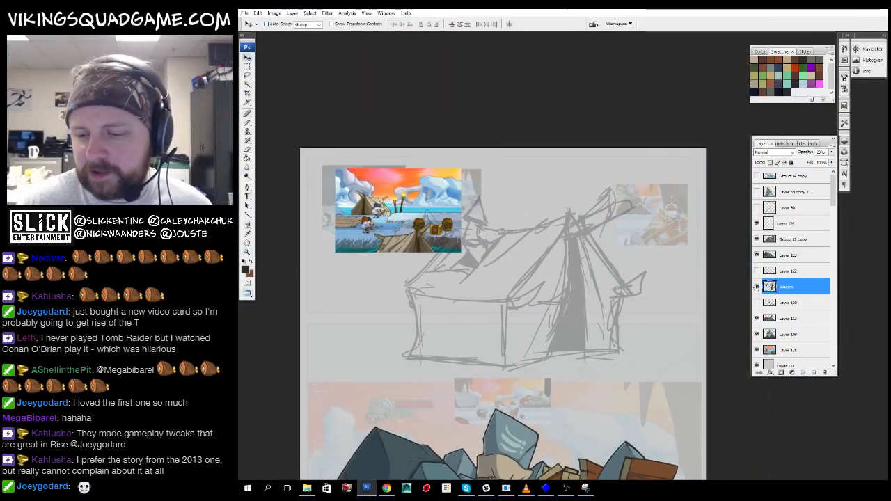
mouse_move(601, 336)
left_mouse_down()
mouse_move(617, 312)
mouse_move(603, 335)
left_mouse_up()
key("b")
left_click_drag(405, 133, 651, 344)
mouse_move(650, 225)
left_mouse_down()
mouse_move(667, 286)
mouse_move(486, 309)
left_mouse_up()
left_click_drag(602, 311, 633, 303)
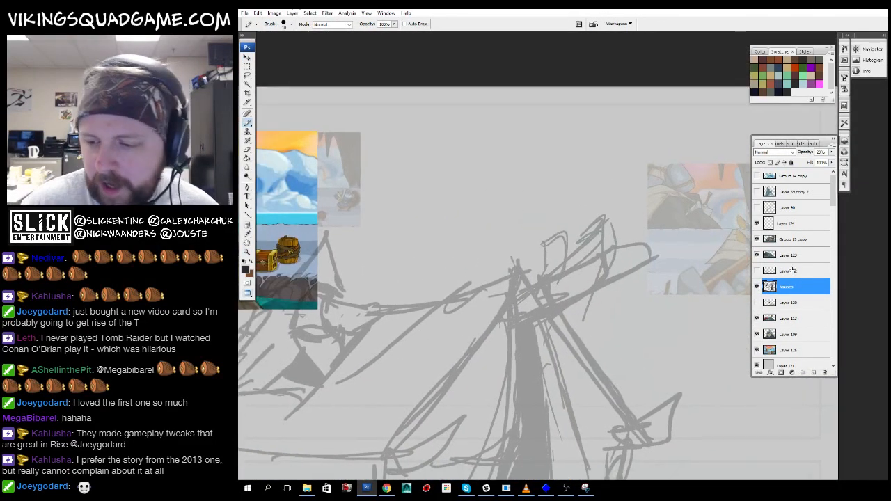
- Reduce the houses layer's opacity to 22% and review the faint house together with the whole rock pile
left_click_drag(803, 161, 800, 161)
left_click_drag(537, 369, 637, 127)
key("z")
left_click(604, 302, "alt")
left_click(606, 300, "alt")
left_click(611, 284, "alt")
left_click_drag(636, 397, 576, 366)
key("v")
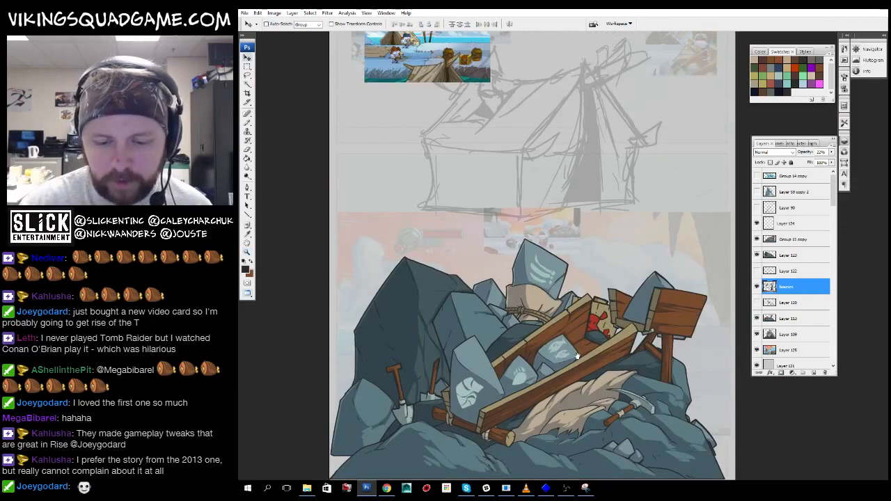
- Switch to the game's level Editor and examine the campsite fire pit in the ICEFLOE_2_OPTION01 chunk
key("f")
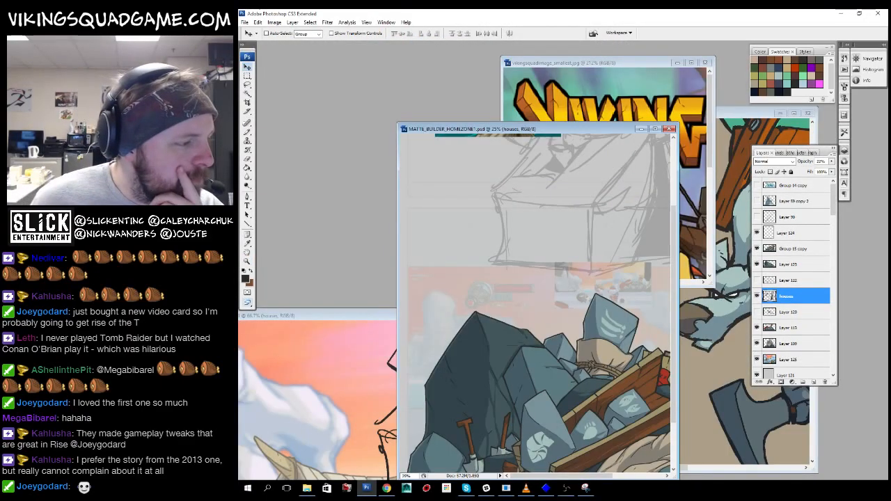
key("alt+Tab")
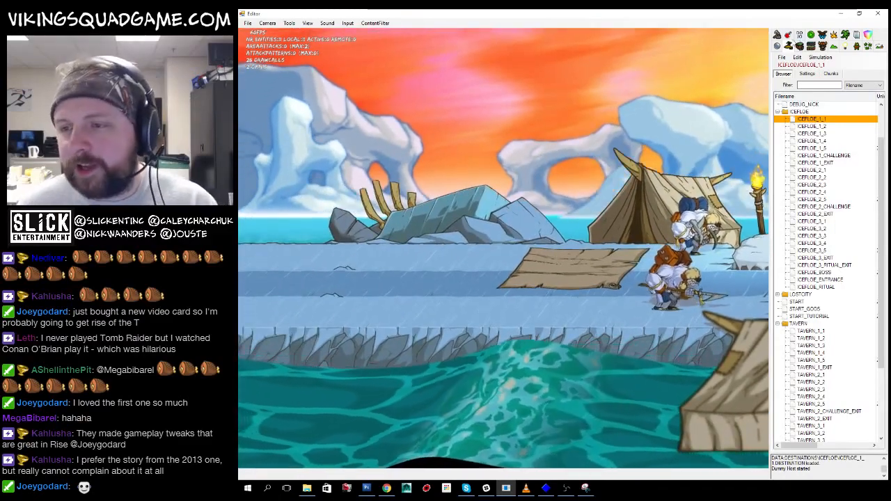
left_click(800, 47)
scroll(592, 179, "down", 3)
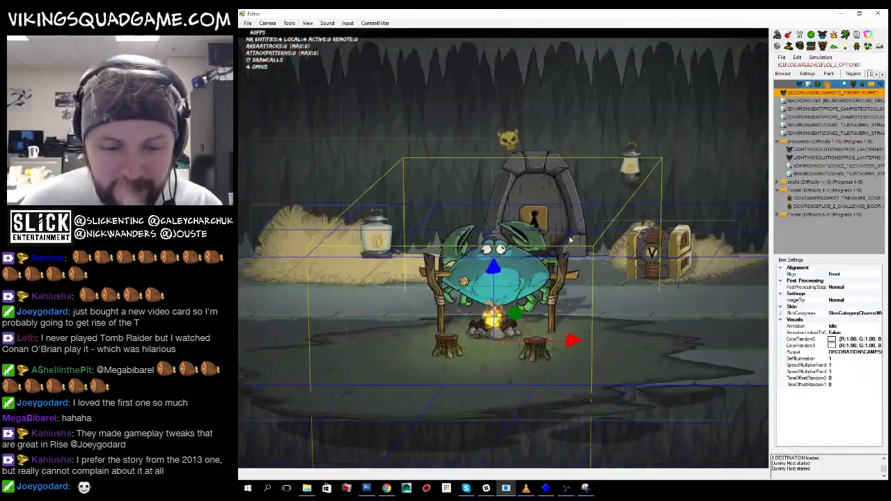
scroll(591, 179, "up", 5)
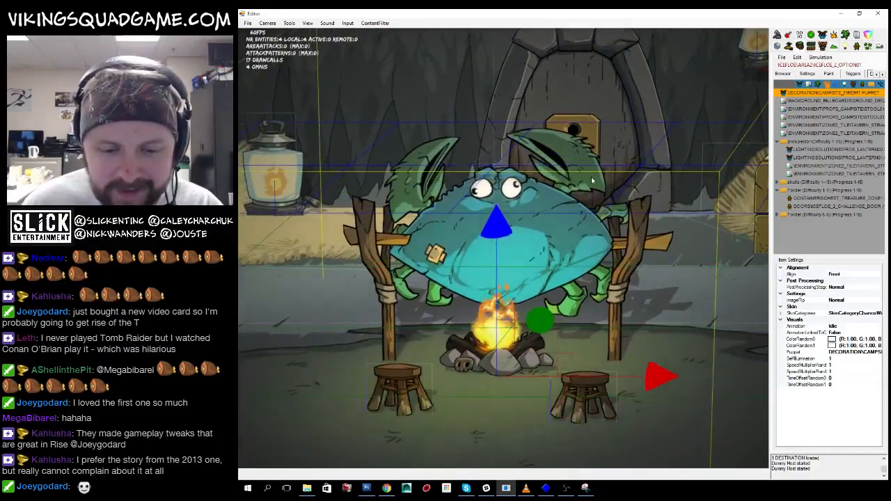
- Browse the ICEFLOE_1_1_END, ICEFLOE_1_ENCOUNTER01 and ICEFLOE_1_ENCOUNTER02 chunks to examine their scenery
left_click(783, 74)
double_click(825, 162)
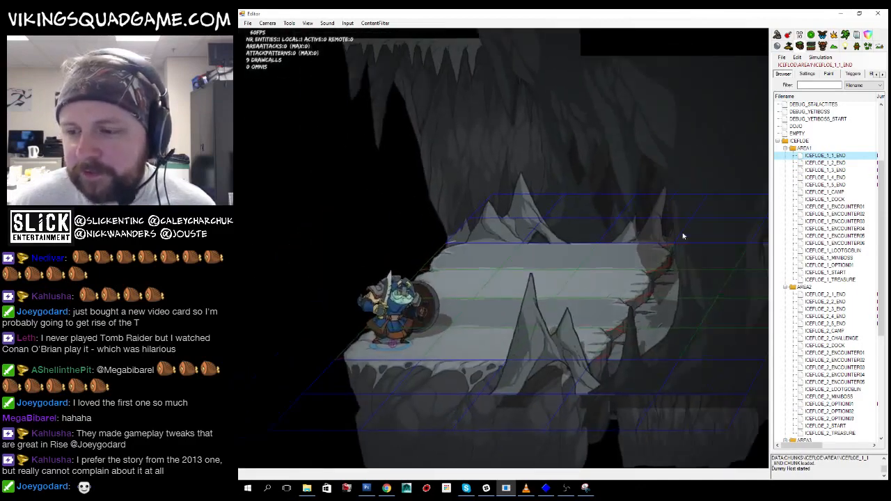
double_click(834, 207)
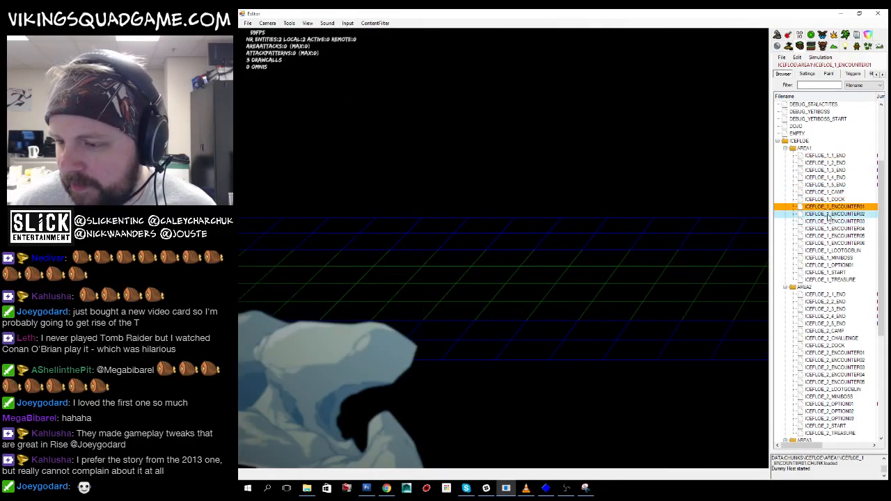
double_click(828, 214)
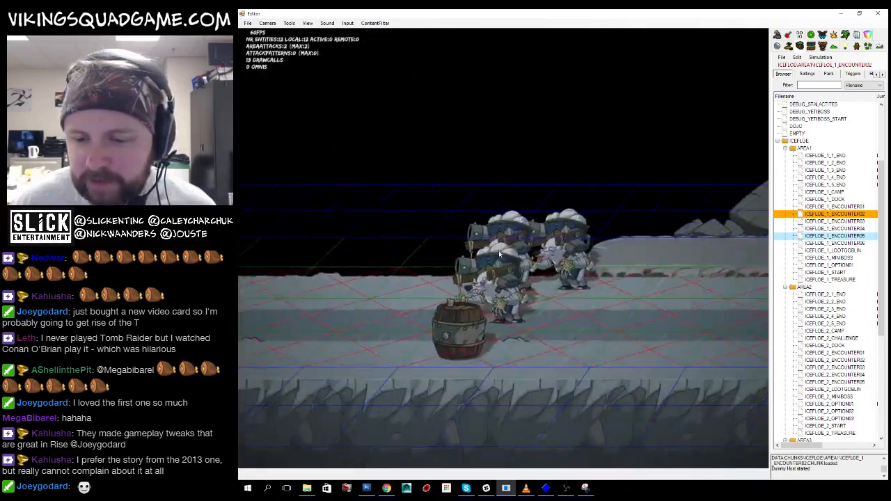
- Turn off the lighting display and view the ICEFLOE_1_ENCOUNTER03 and ICEFLOE_1_ENCOUNTER04 chunks
left_click(307, 23)
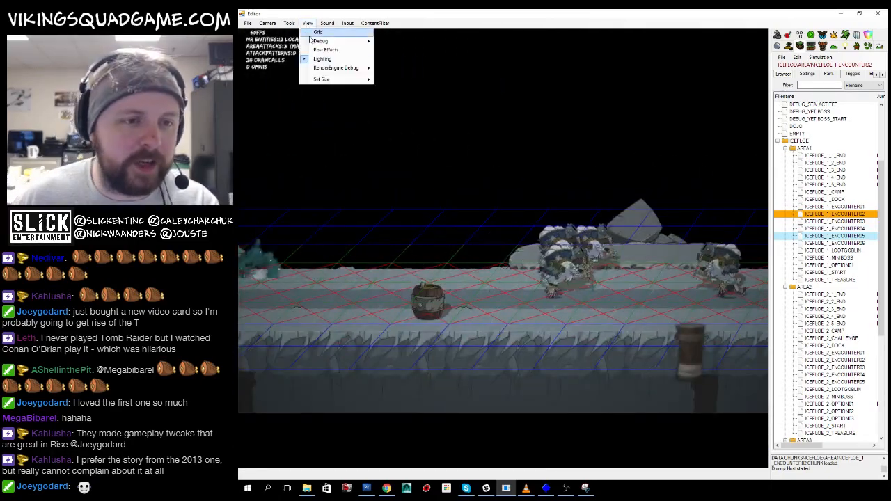
left_click(321, 59)
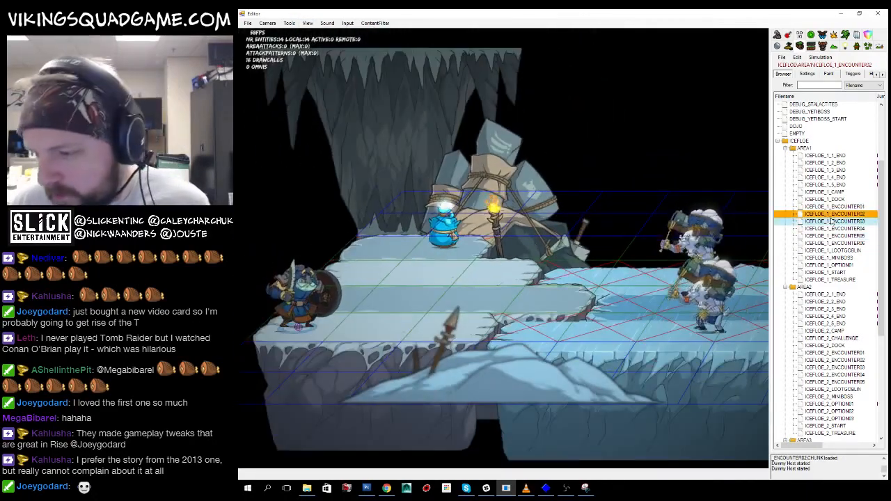
double_click(832, 220)
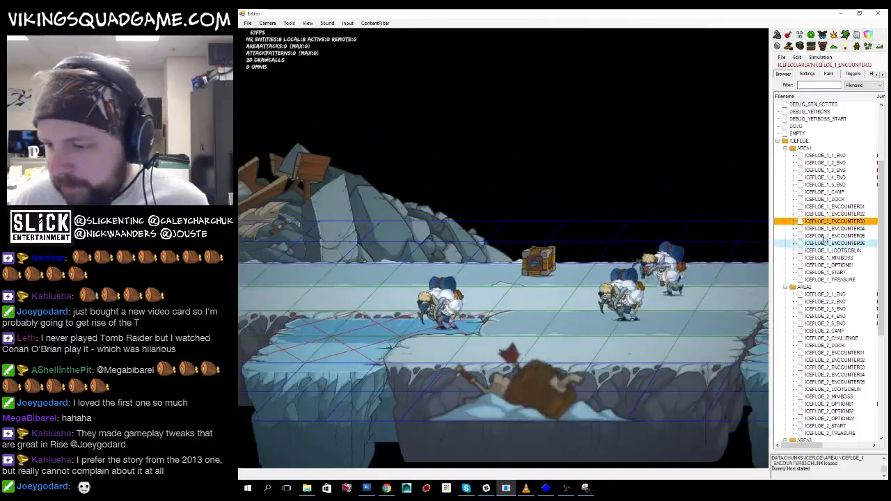
double_click(832, 229)
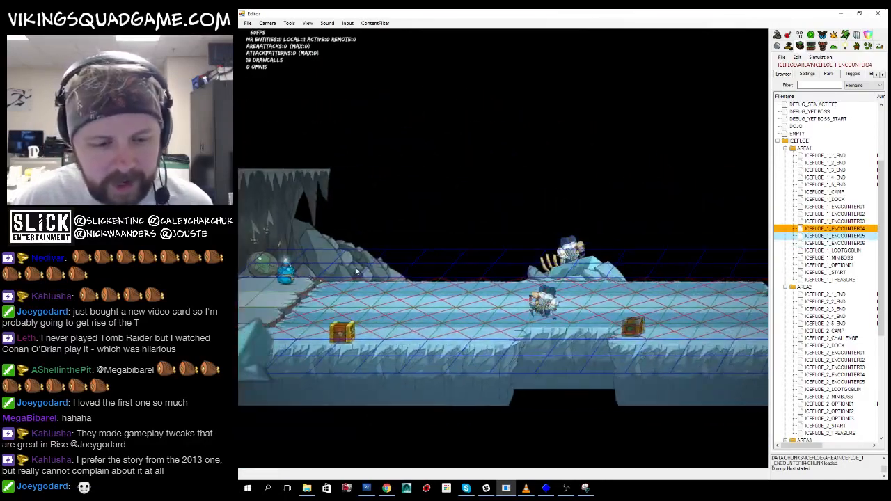
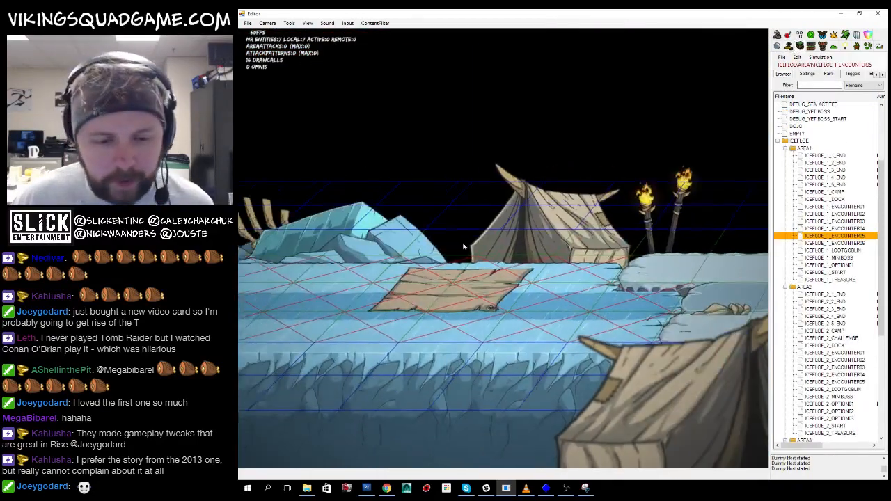
- Duplicate the hide mat on the ice in the ICEFLOE_1_ENCOUNTER05 chunk and place the copy beside the original
left_click(852, 73)
left_click(858, 73)
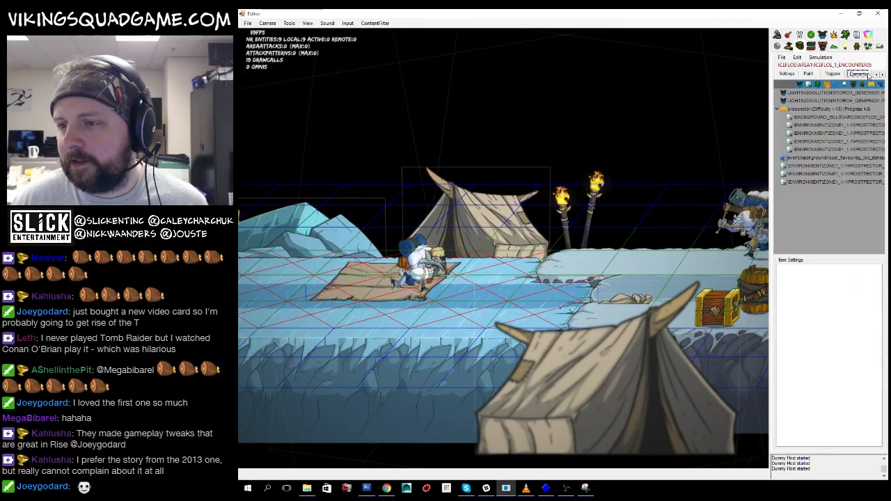
left_click(813, 181)
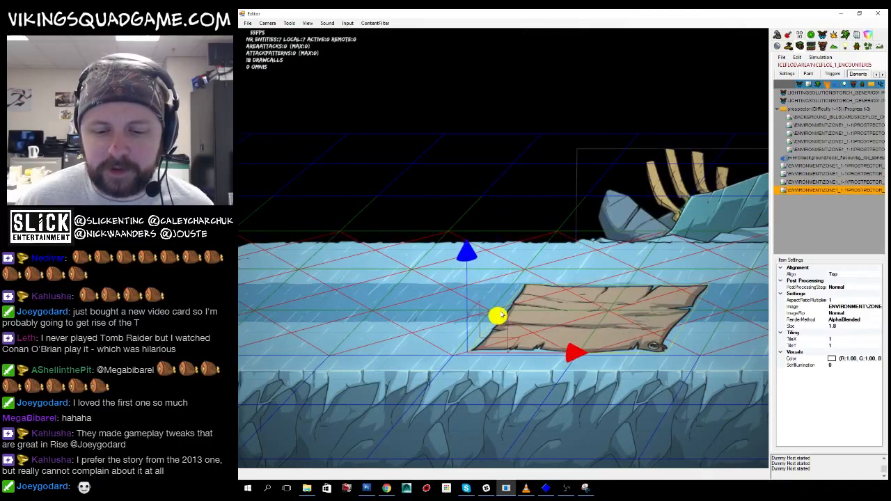
left_click_drag(501, 315, 392, 293)
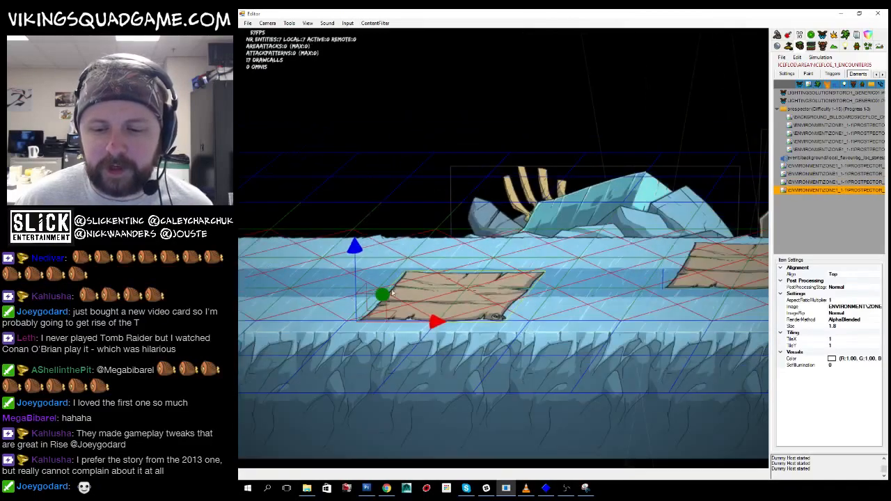
left_click_drag(459, 322, 567, 323)
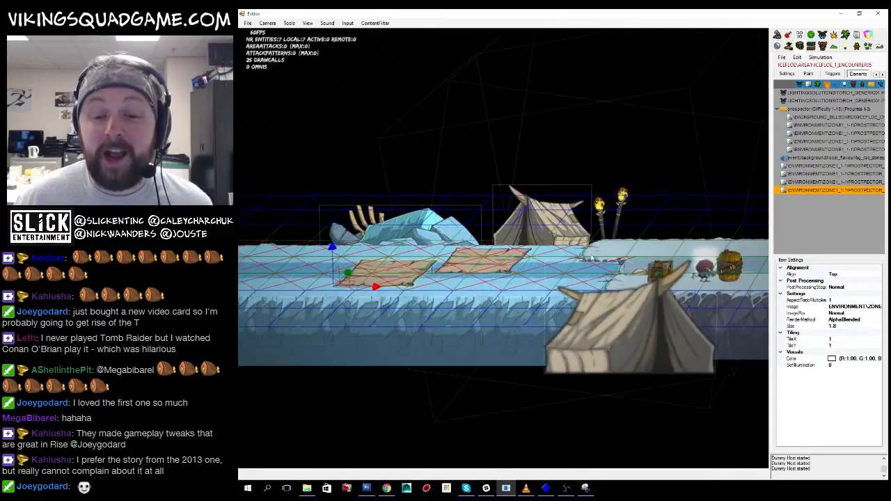
- Examine the tent and its two torches in the ICEFLOE_1_ENCOUNTER05 chunk, then open the ICEFLOE_1_1 level
left_click(582, 204)
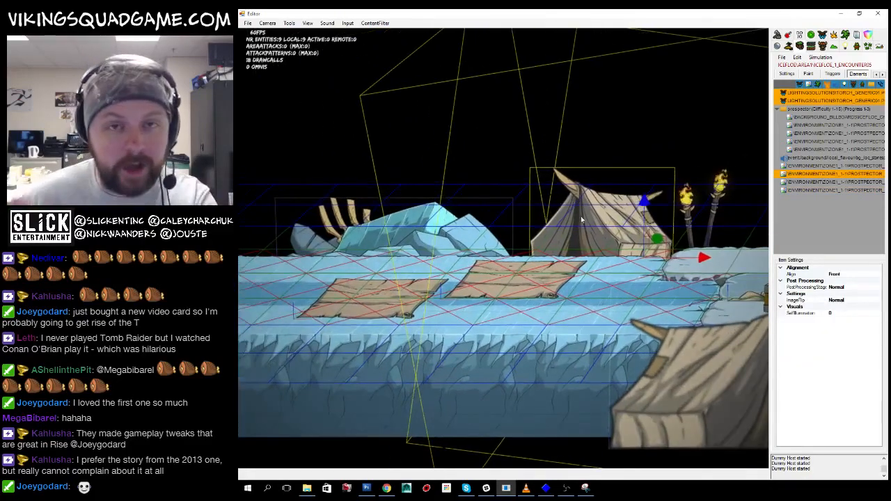
left_click(307, 23)
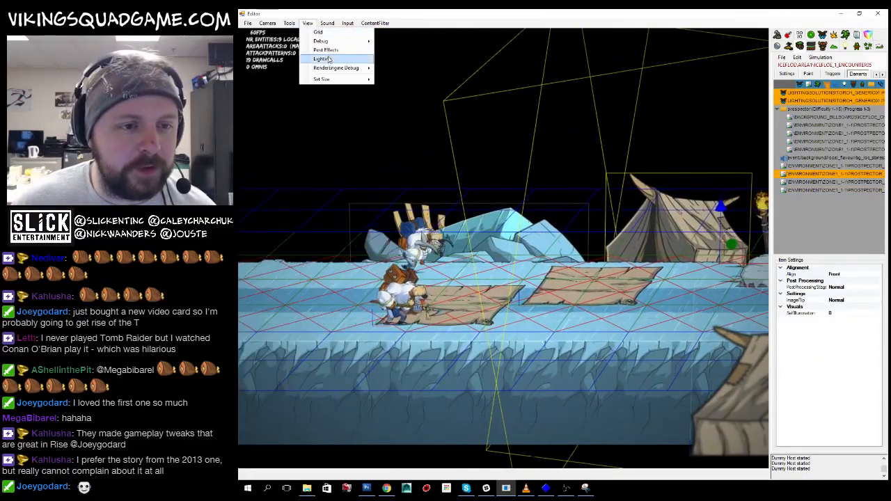
left_click(275, 30)
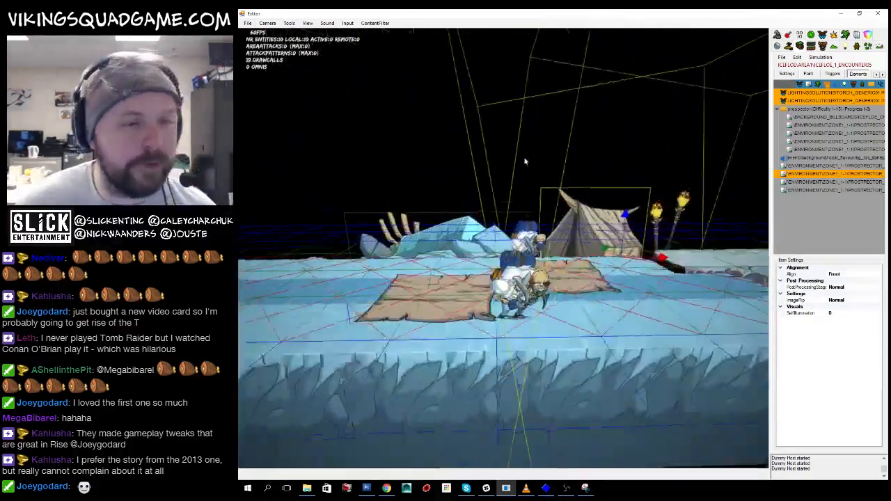
left_click(274, 24)
left_click(285, 60)
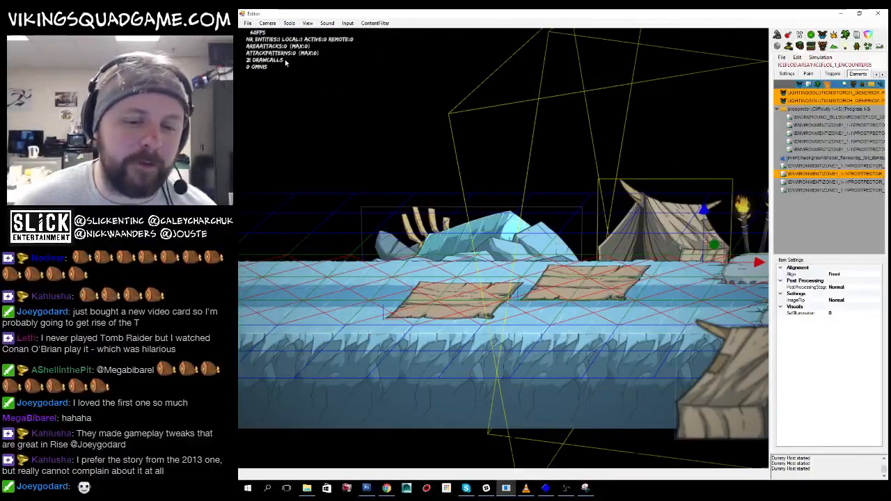
left_click(800, 47)
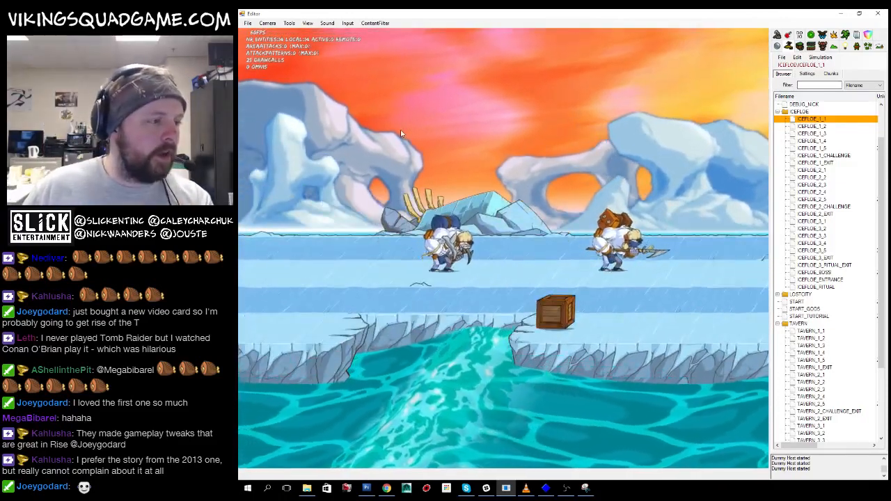
- Switch to Photoshop, show the campsite screenshot document in full-screen mode and hide its houses layer
key("alt+Tab")
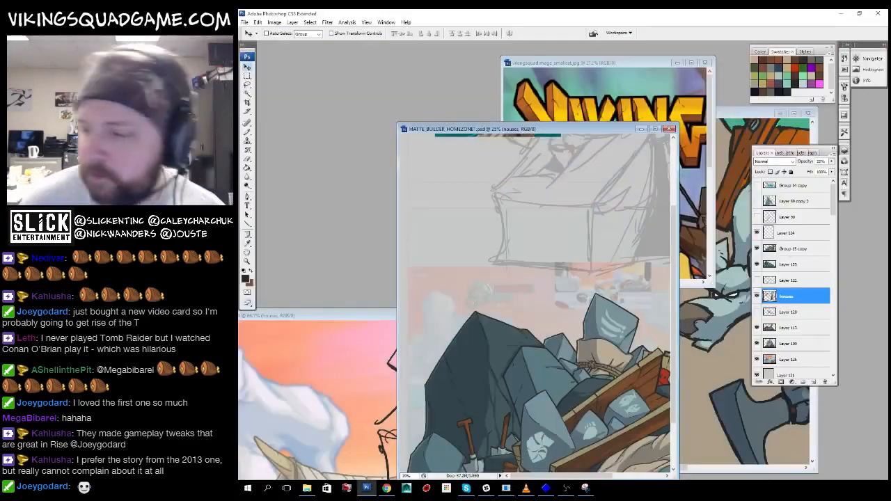
left_click(384, 314)
key("f")
key("f")
left_click_drag(511, 312, 544, 388)
left_click(757, 176)
- Brush a long horizontal black beam with rough ends on a new layer, running from the tent's edge past the torches
key("b")
mouse_move(541, 329)
left_mouse_down()
mouse_move(560, 368)
mouse_move(672, 267)
left_mouse_up()
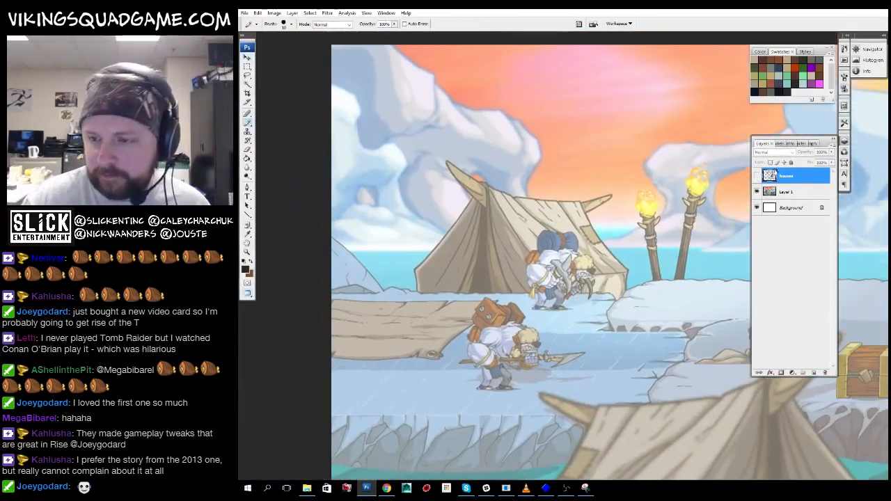
left_click_drag(707, 232, 612, 282)
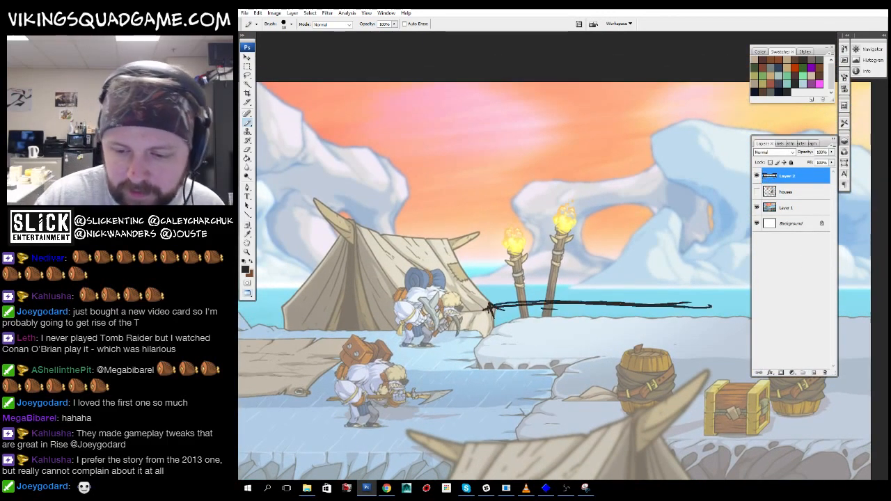
left_click_drag(625, 289, 605, 328)
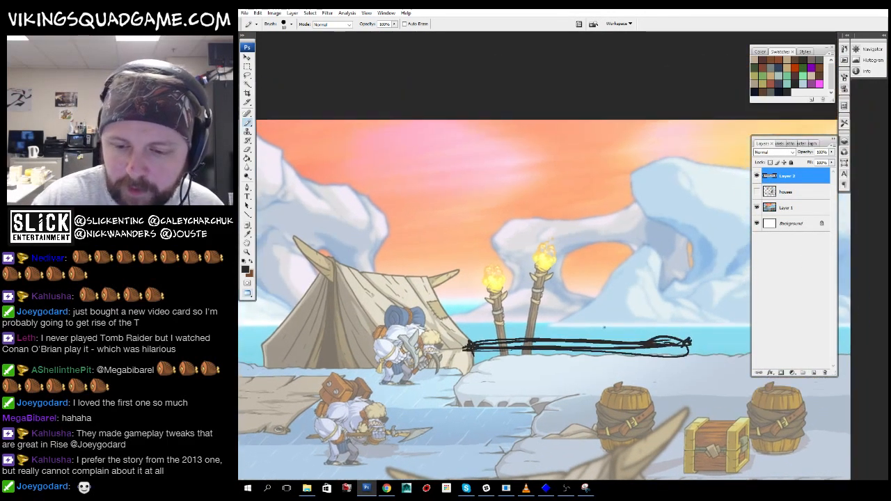
left_click_drag(494, 341, 525, 302)
- Check the tent's detail up close and sketch a black spiral curl on top of the beam, near its far end
left_click_drag(333, 192, 561, 348)
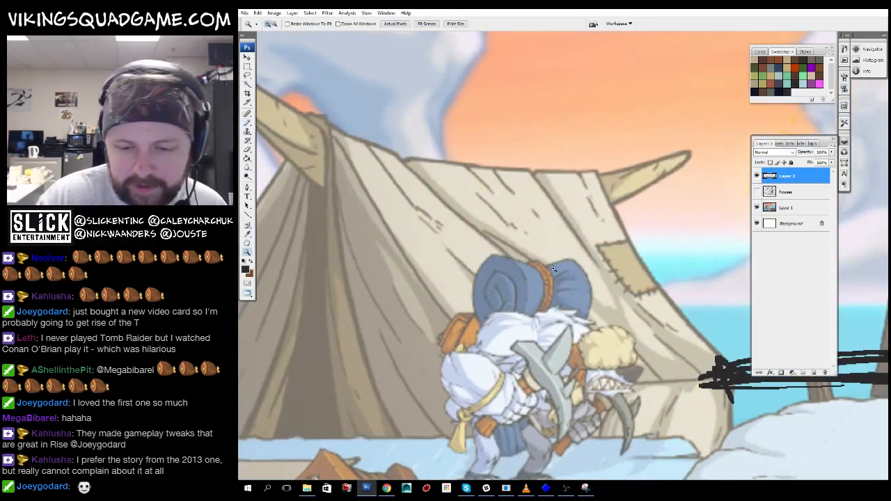
left_click_drag(603, 242, 395, 215)
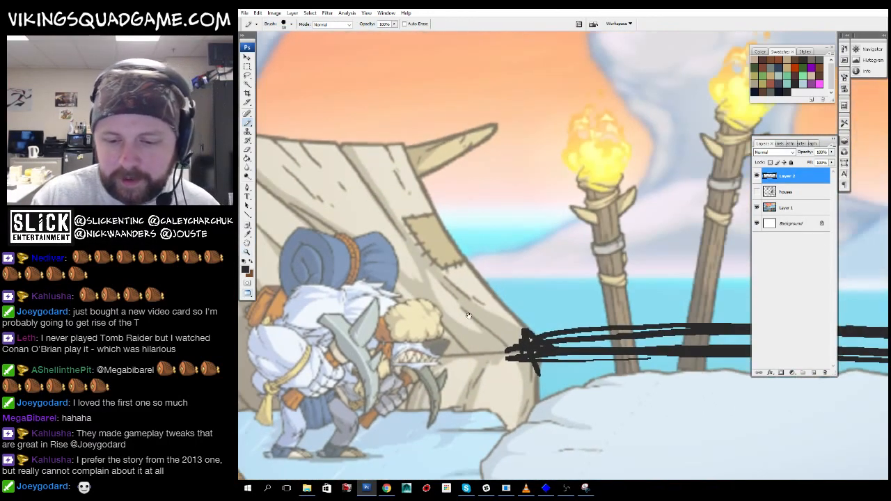
left_click(712, 340, "alt")
mouse_move(712, 340)
left_mouse_down()
mouse_move(445, 358)
mouse_move(467, 367)
left_mouse_up()
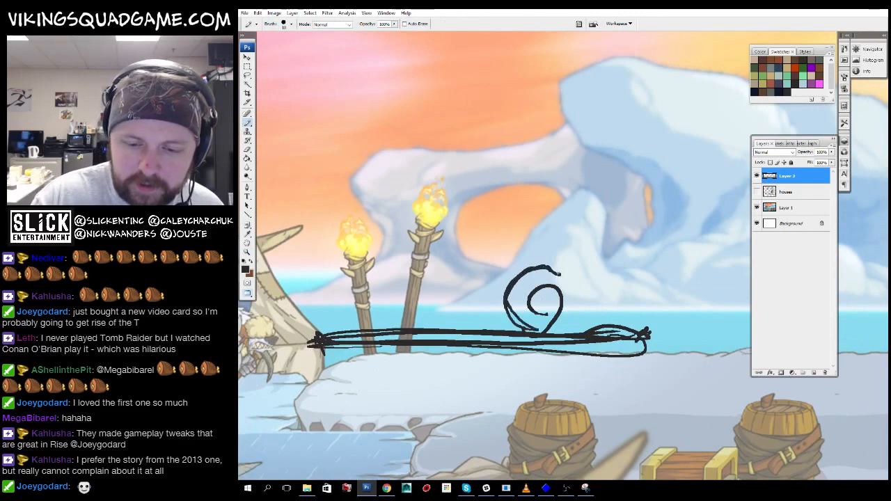
- Sketch a rounded form, two box shapes, a wheel-like circle and a tall tapered shape standing on the long flat platform
left_click_drag(636, 301, 593, 330)
left_click_drag(596, 327, 625, 342)
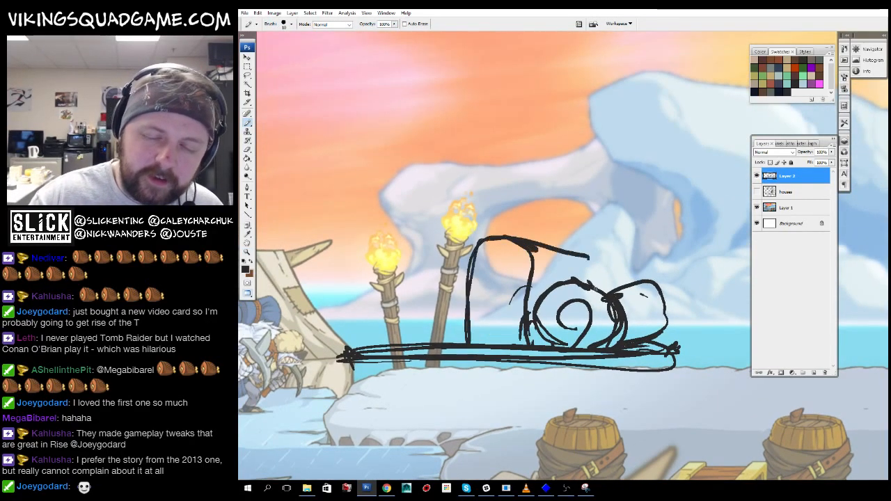
left_click_drag(576, 315, 602, 339)
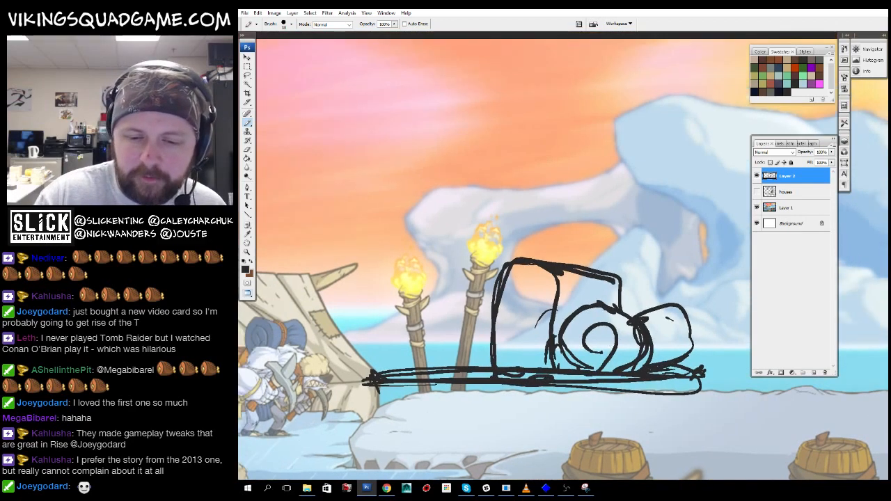
left_click_drag(487, 279, 543, 299)
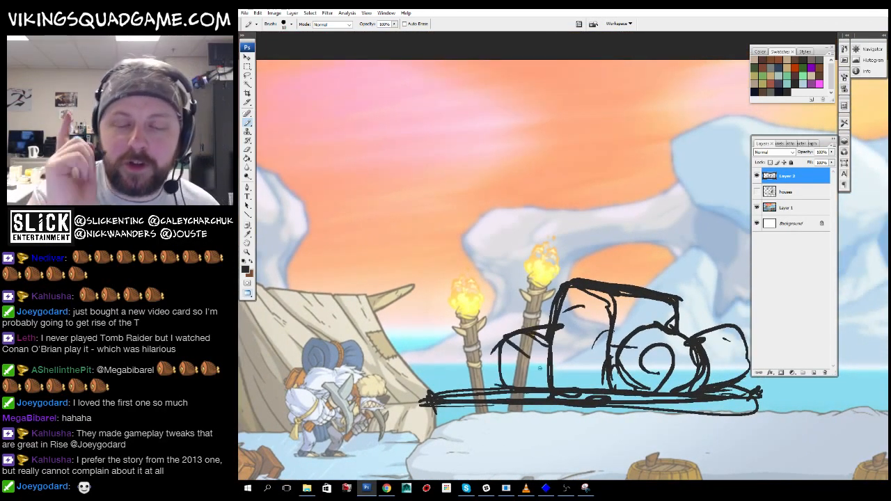
left_click_drag(540, 367, 639, 337)
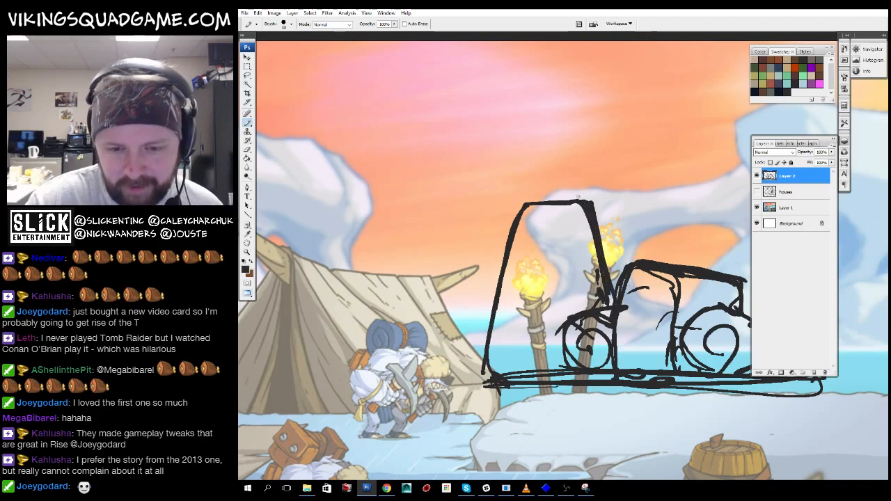
- Switch to the open document that holds the tent sketch and the rock pile with the broken mine cart
key("z")
left_click(698, 339, "alt")
left_click(698, 340, "alt")
left_click(697, 340, "alt")
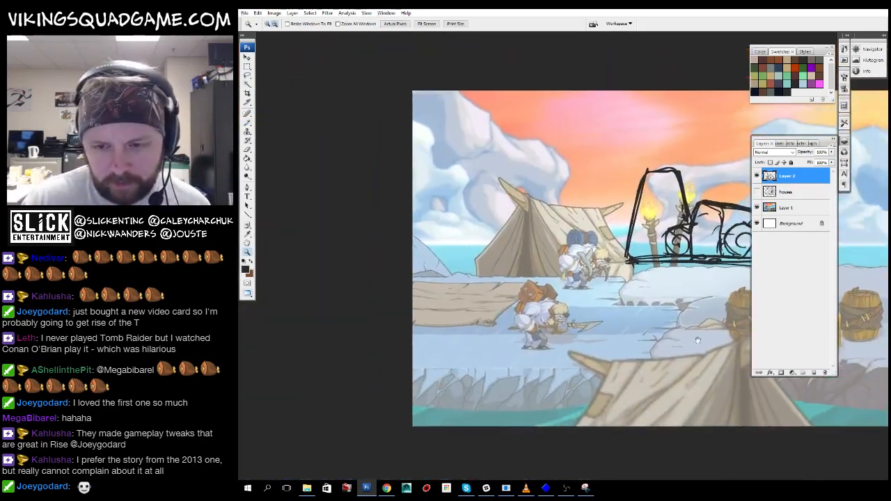
key("f")
key("ctrl+Tab")
key("b")
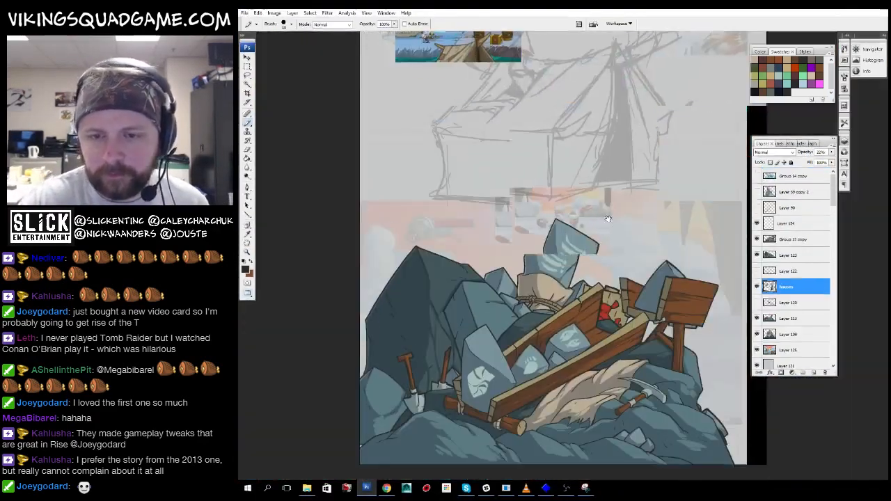
- Move the full-colour game screenshot layer into the upper-left corner of the canvas
key("ctrl+minus")
key("ctrl+minus")
key("v")
left_click(506, 255, "ctrl")
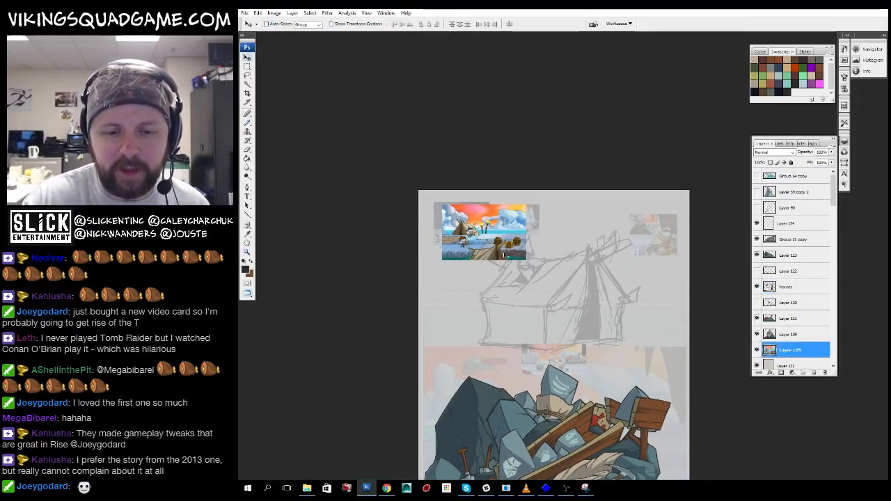
left_click_drag(506, 255, 492, 251)
key("ctrl+plus")
key("ctrl+plus")
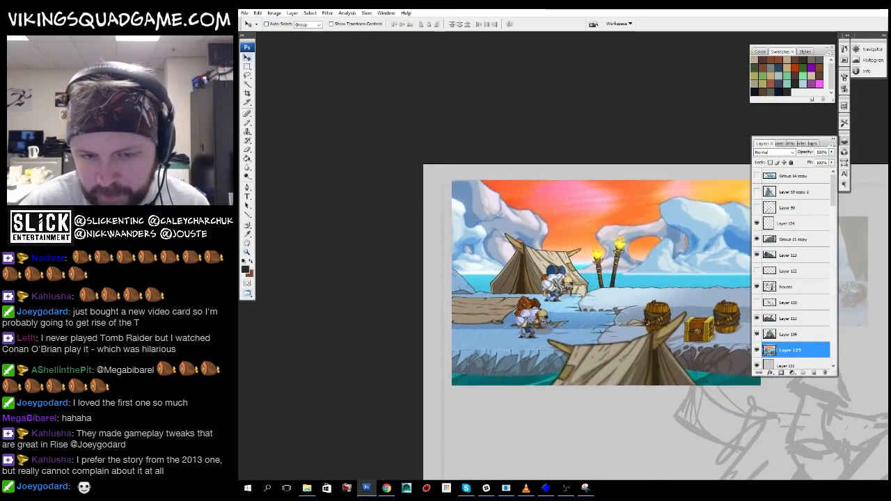
left_click_drag(592, 292, 574, 282)
left_click_drag(684, 338, 639, 308)
left_click(648, 316, "ctrl+alt")
left_click(654, 324, "ctrl+alt")
left_click(718, 381, "ctrl+alt")
left_click(718, 381, "ctrl+alt")
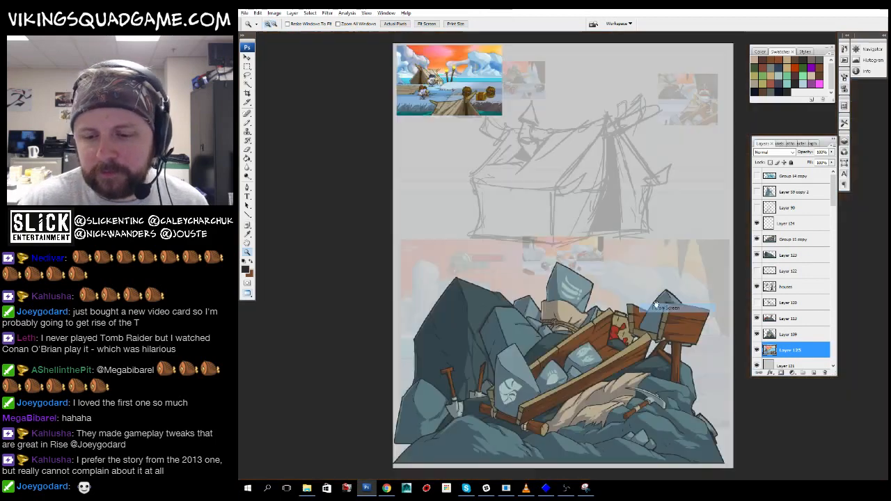
- Examine the large tent sketch up close, from its roof ornaments down to the base of its walls
left_click(628, 276)
left_click(565, 375)
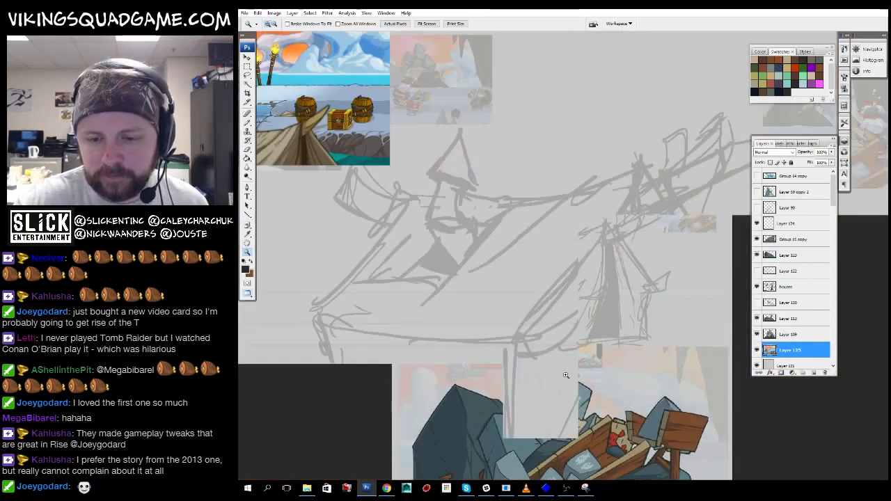
left_click_drag(566, 376, 610, 336)
mouse_move(738, 103)
left_mouse_down()
mouse_move(545, 332)
mouse_move(617, 225)
left_mouse_up()
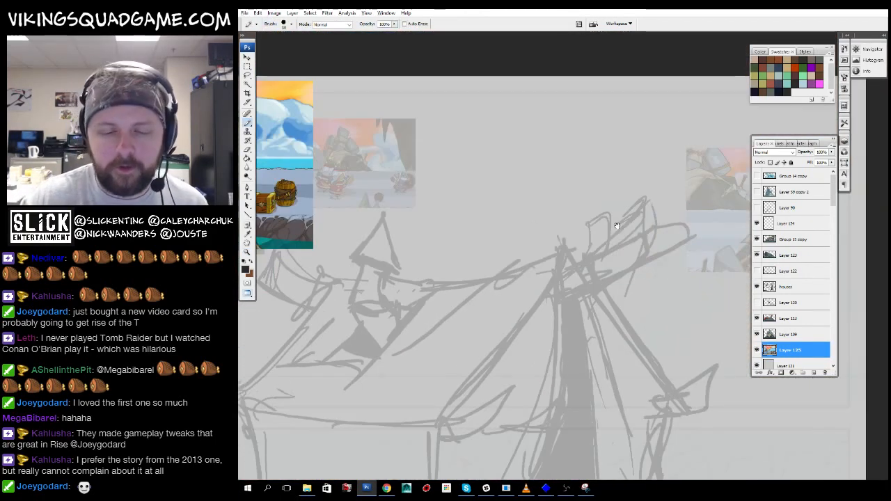
left_click_drag(594, 376, 678, 268)
mouse_move(616, 296)
left_mouse_down()
mouse_move(626, 268)
mouse_move(607, 283)
left_mouse_up()
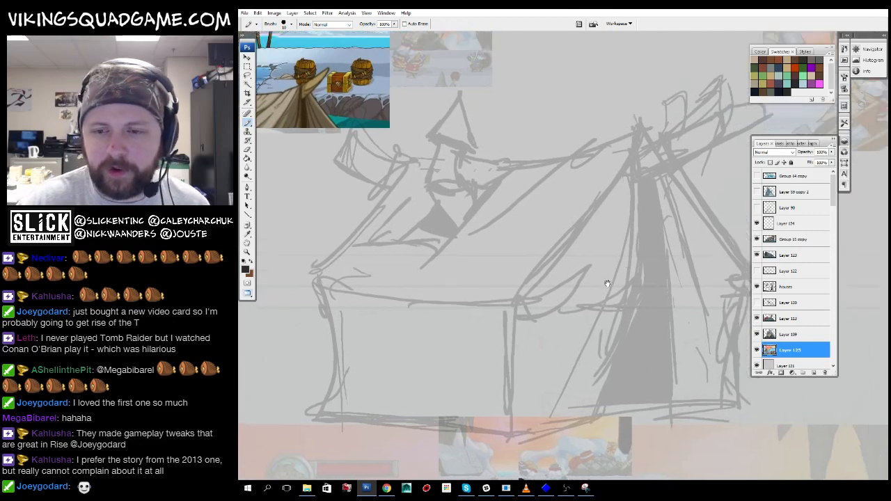
left_click(771, 223)
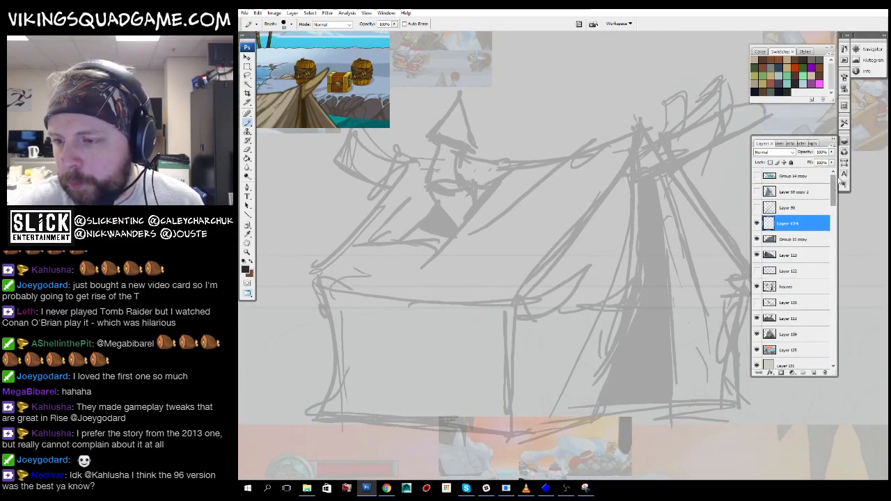
left_click(776, 208)
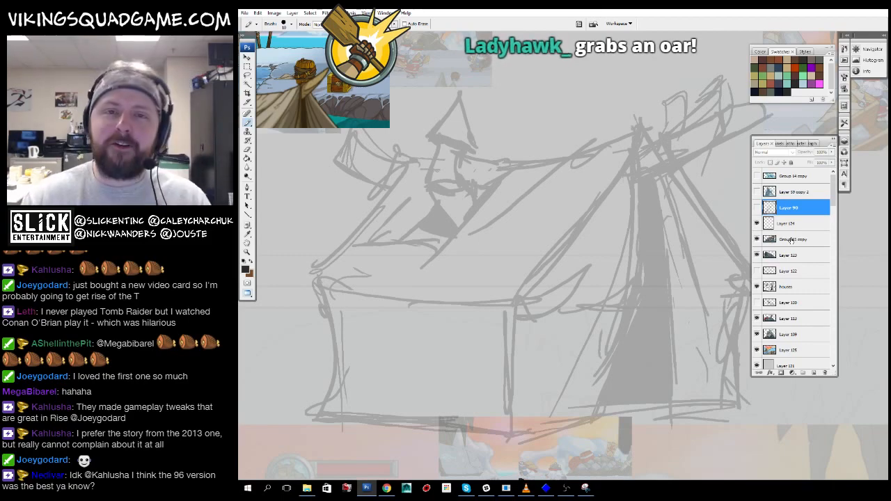
left_click_drag(551, 124, 626, 167)
left_click_drag(658, 209, 432, 422)
left_click(594, 230, "alt")
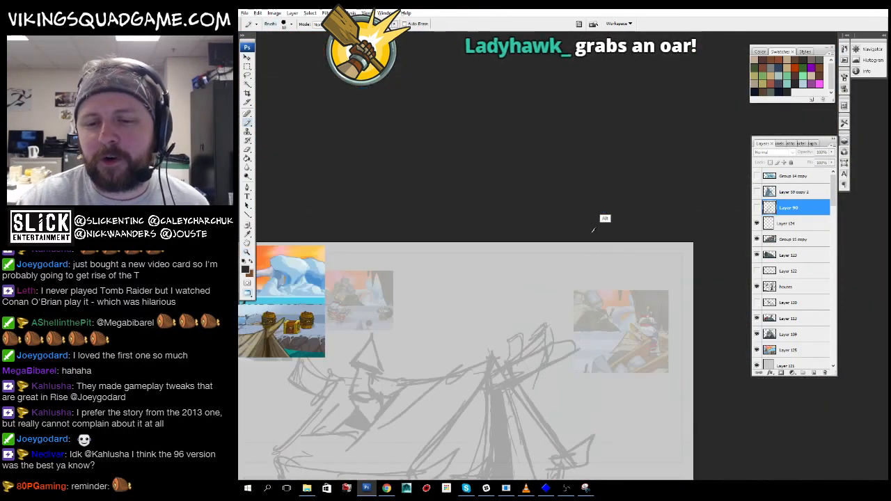
left_click_drag(593, 230, 717, 89)
left_click_drag(637, 305, 559, 313)
mouse_move(490, 294)
left_mouse_down()
mouse_move(683, 228)
mouse_move(685, 237)
left_mouse_up()
left_click_drag(500, 334, 584, 262)
left_click_drag(525, 228, 604, 322)
left_click(787, 224)
left_click_drag(673, 283, 511, 473)
key("b")
left_click_drag(515, 358, 574, 304)
left_click(631, 349, "alt")
left_click(630, 372, "alt")
left_click_drag(630, 366, 501, 344)
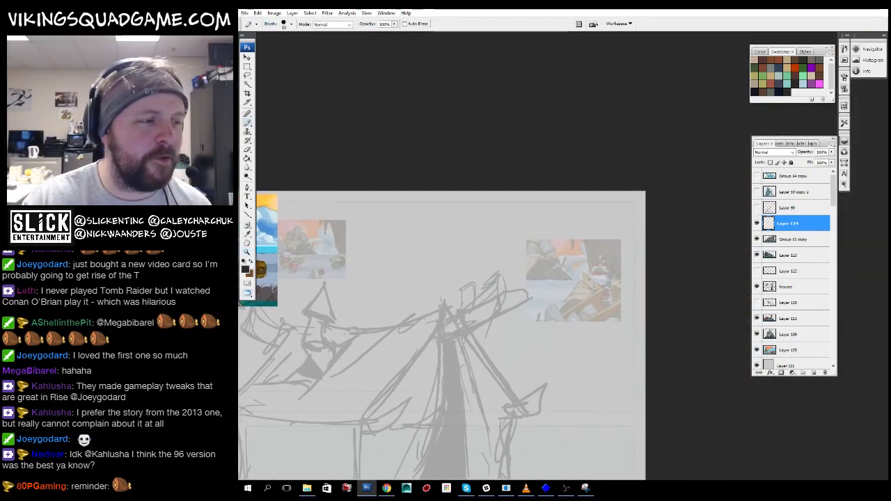
left_click_drag(516, 243, 586, 145)
left_click_drag(595, 147, 625, 273)
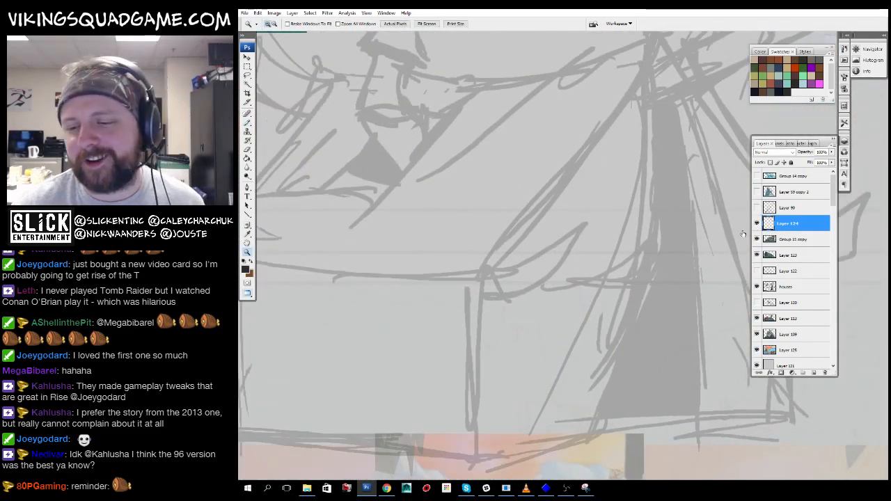
left_click_drag(644, 242, 588, 329)
left_click_drag(650, 222, 619, 270)
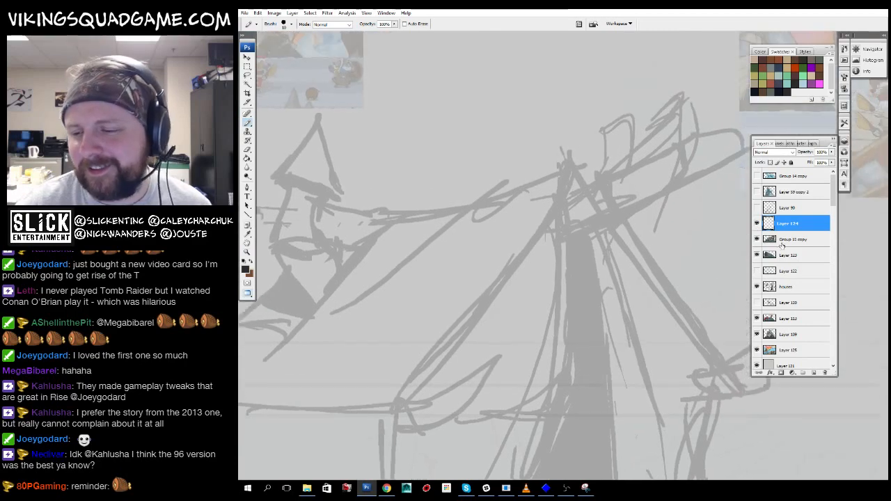
- Lower the opacity of the houses layer and add a new empty layer directly above it
left_click(780, 287)
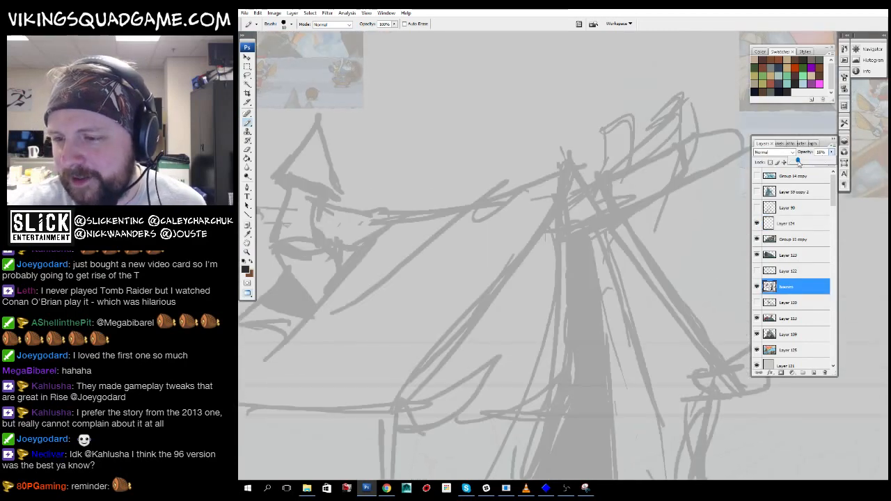
left_click_drag(798, 163, 799, 164)
left_click_drag(627, 100, 611, 252)
left_click_drag(624, 305, 594, 374)
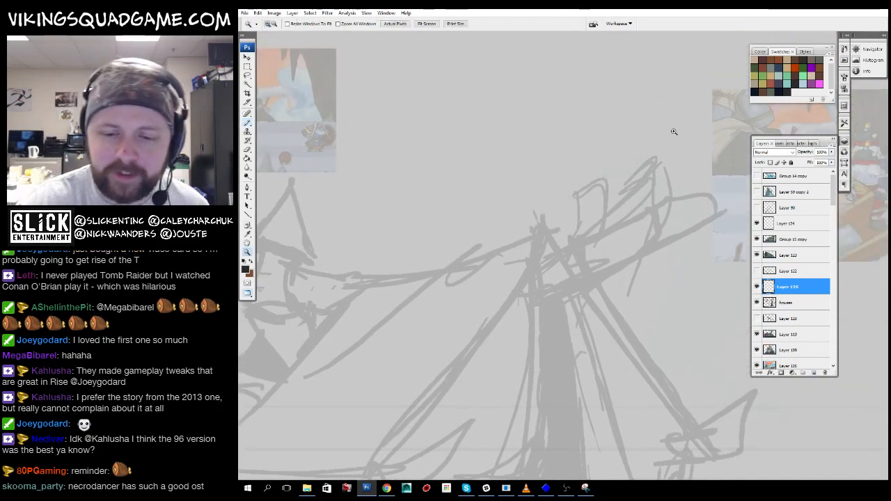
left_click_drag(674, 131, 495, 410)
- Draw the upper outline of the carved ridge beam at the tent's peak in dark lines, including its upright pointed spike
left_click_drag(510, 314, 530, 304)
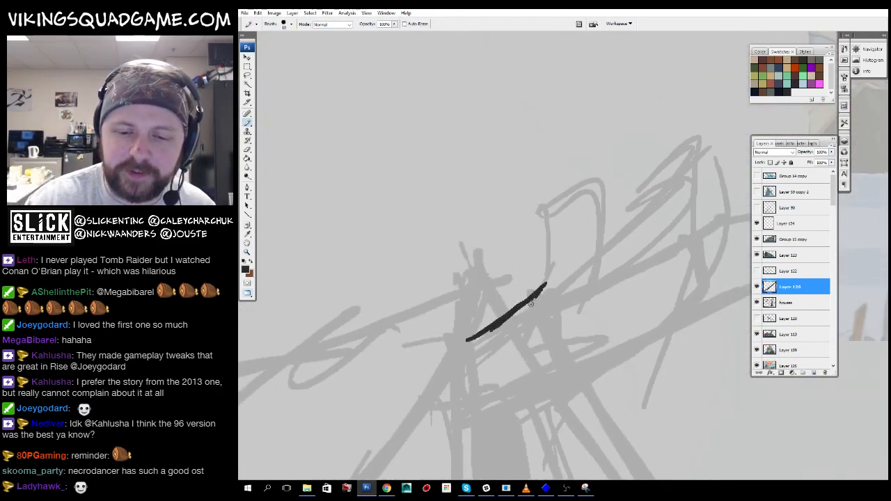
left_click_drag(554, 199, 599, 274)
mouse_move(606, 283)
left_mouse_down()
mouse_move(548, 322)
mouse_move(558, 279)
mouse_move(529, 362)
left_mouse_up()
left_click_drag(551, 307, 558, 277)
left_click_drag(532, 293, 528, 322)
mouse_move(543, 305)
left_mouse_down()
mouse_move(519, 327)
mouse_move(610, 260)
mouse_move(625, 237)
left_mouse_up()
left_click_drag(616, 250, 604, 229)
left_click(606, 231, "alt")
mouse_move(614, 290)
left_mouse_down()
mouse_move(589, 271)
mouse_move(612, 287)
left_mouse_up()
left_click(589, 271, "ctrl")
left_click(591, 269, "ctrl")
mouse_move(479, 281)
left_mouse_down()
mouse_move(652, 106)
mouse_move(577, 166)
left_mouse_up()
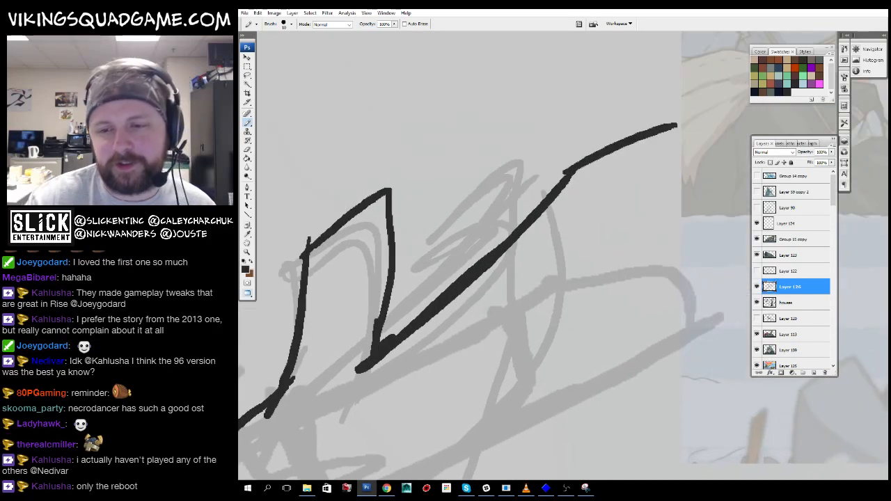
- Extend the ridge beam outward to its tip and draw its long lower edge
left_click_drag(676, 125, 715, 114)
left_click_drag(714, 116, 607, 284)
left_click_drag(559, 346, 597, 281)
mouse_move(715, 136)
left_mouse_down()
mouse_move(676, 188)
mouse_move(452, 367)
left_mouse_up()
left_click_drag(449, 371, 563, 242)
mouse_move(653, 171)
left_mouse_down()
mouse_move(373, 355)
mouse_move(466, 318)
left_mouse_up()
mouse_move(653, 202)
left_mouse_down()
mouse_move(446, 331)
mouse_move(571, 271)
left_mouse_up()
- Draw the short pole end crossing the tent's peak and the vertical edge descending below it
left_click_drag(566, 151, 550, 330)
mouse_move(551, 331)
left_mouse_down()
mouse_move(556, 295)
mouse_move(550, 418)
left_mouse_up()
mouse_move(567, 262)
left_mouse_down()
mouse_move(570, 230)
mouse_move(667, 256)
left_mouse_up()
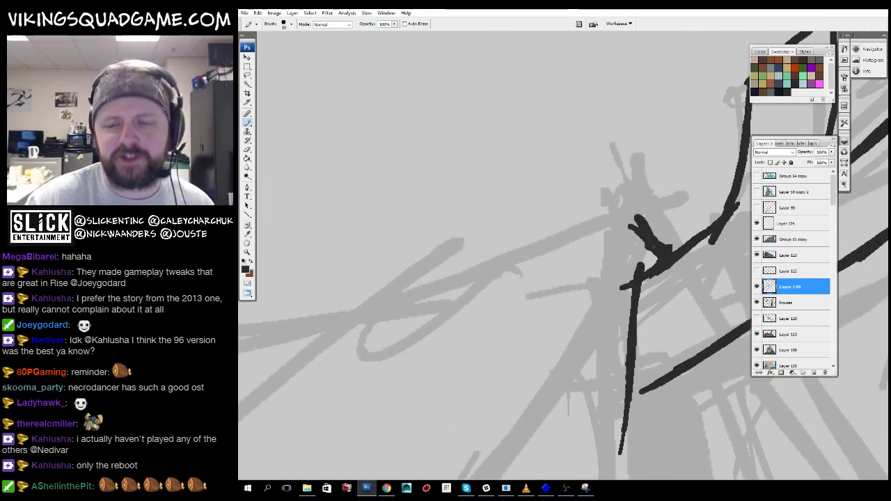
- Draw the sagging roof ridge line from the tent's peak to the far back corner
left_click_drag(628, 225, 461, 314)
left_click_drag(550, 278, 642, 229)
left_click_drag(667, 200, 454, 294)
left_click_drag(608, 230, 456, 266)
left_click_drag(644, 229, 668, 220)
left_click(689, 240, "alt")
mouse_move(528, 266)
left_mouse_down()
mouse_move(673, 262)
mouse_move(430, 263)
left_mouse_up()
left_click(672, 262, "alt")
left_click_drag(523, 265, 582, 262)
left_click_drag(454, 277, 487, 213)
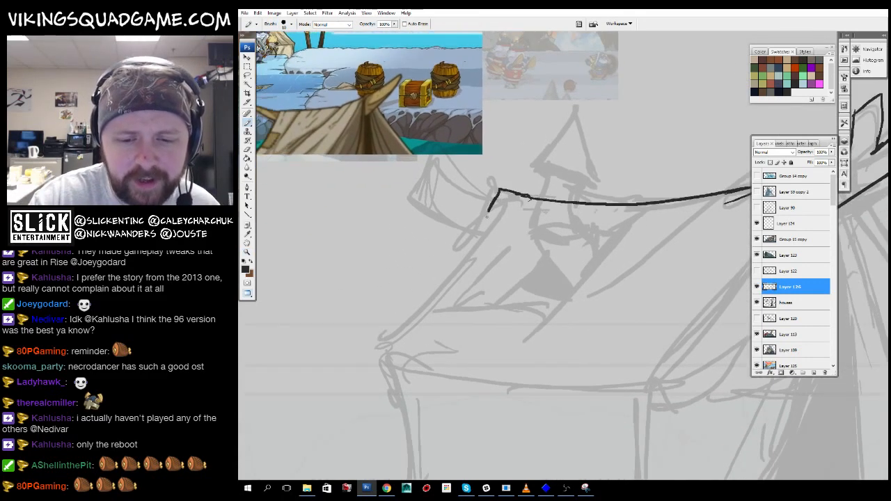
- Draw the thick sloping back edge of the roof and the scalloped eave along its lower side
left_click_drag(385, 341, 366, 221)
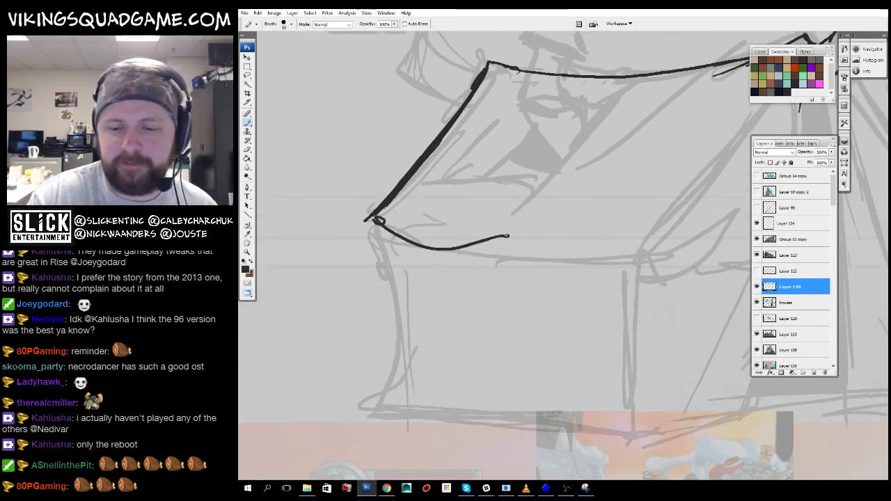
left_click_drag(508, 236, 642, 245)
left_click_drag(642, 245, 603, 339)
- Draw the slanted panel on the roof slope with its side edge, cross lines and triangular opening
left_click_drag(585, 177, 512, 278)
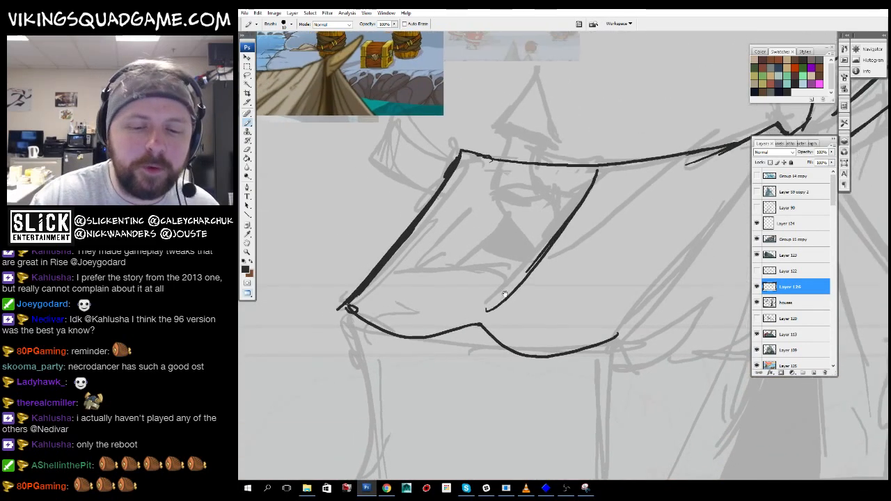
left_click(552, 212)
left_click_drag(553, 214, 613, 186)
left_click_drag(481, 352, 581, 369)
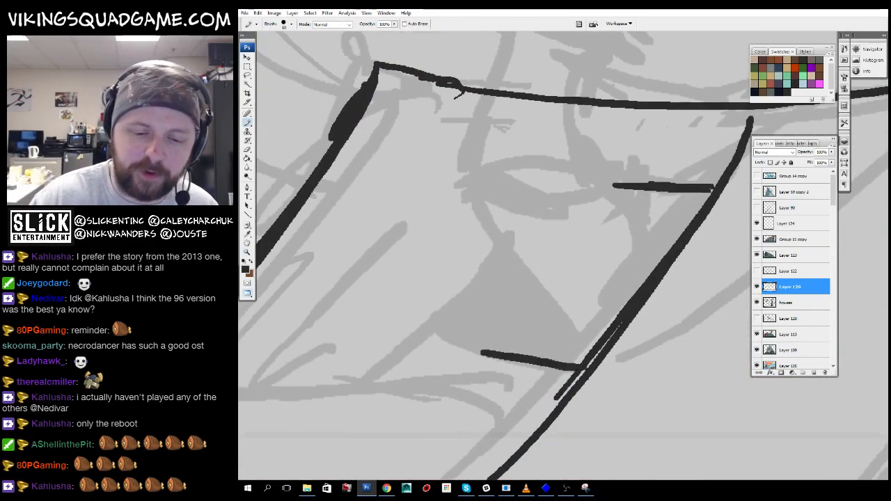
left_click_drag(507, 261, 442, 334)
left_click_drag(446, 334, 572, 197)
mouse_move(554, 202)
left_mouse_down()
mouse_move(493, 263)
mouse_move(613, 340)
mouse_move(623, 336)
left_mouse_up()
left_click_drag(612, 291, 516, 414)
left_click_drag(545, 236, 473, 321)
- Draw the upright chimney pipe rising above the ridge and the wide flared cap on top of it
left_click_drag(649, 183, 687, 340)
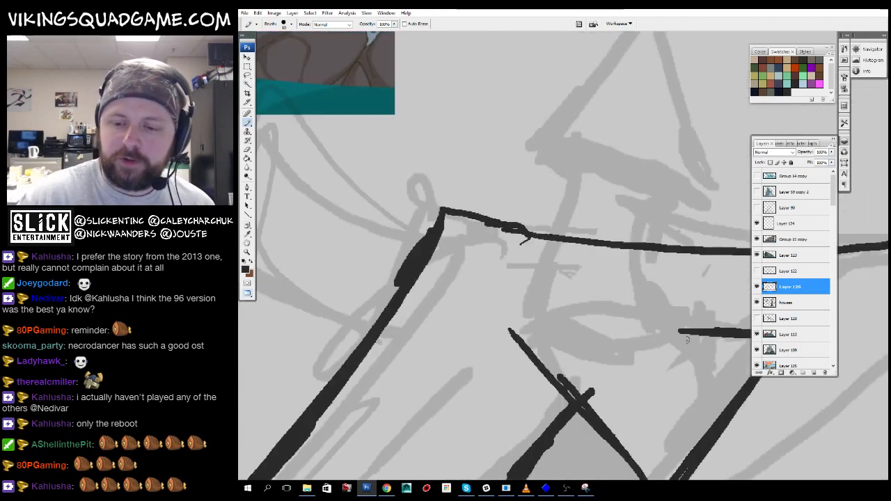
left_click_drag(661, 311, 666, 296)
left_click_drag(617, 320, 642, 306)
left_click_drag(658, 304, 660, 317)
left_click_drag(529, 264, 484, 328)
left_click_drag(490, 385, 521, 169)
left_click_drag(493, 281, 473, 384)
left_click_drag(501, 165, 619, 193)
left_click_drag(608, 252, 601, 363)
left_click_drag(605, 348, 612, 370)
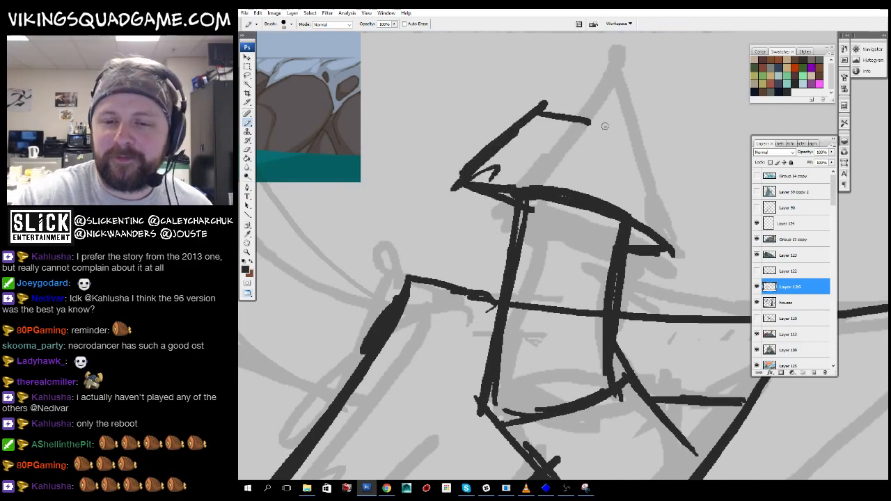
left_click_drag(679, 161, 638, 244)
- Draw the curved outer edge of the tent's side wall from the back eave corner down to the ground
left_click(688, 259, "alt")
left_click(598, 278, "alt")
left_click(599, 278, "alt")
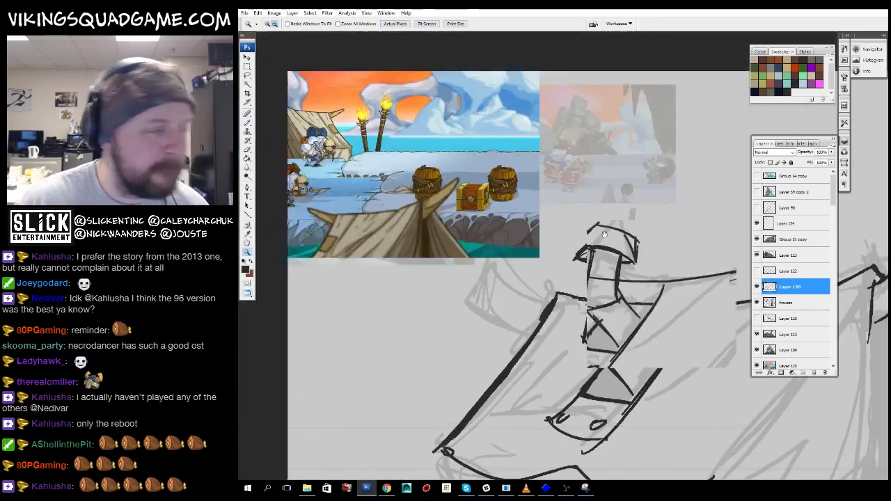
left_click_drag(624, 392, 642, 263)
left_click(546, 267)
left_click(546, 268)
left_click_drag(505, 425, 571, 260)
left_click_drag(504, 71, 509, 392)
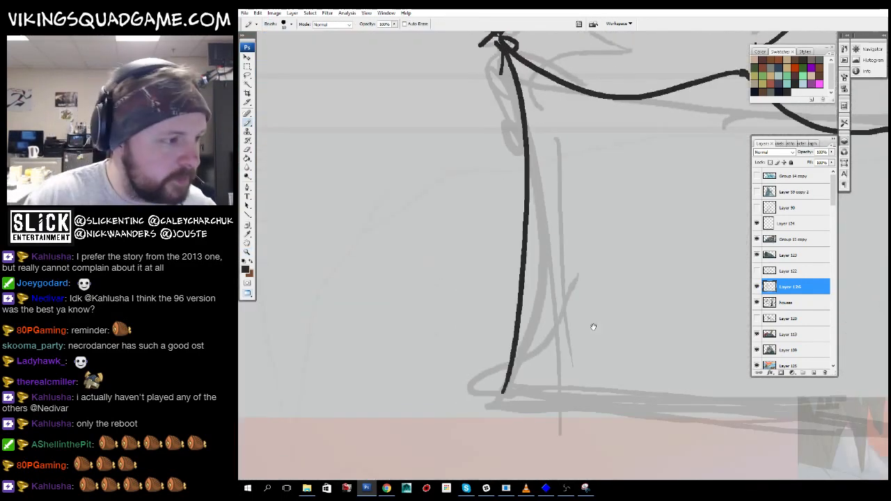
left_click_drag(592, 324, 474, 372)
left_click(634, 278, "alt")
left_click_drag(468, 157, 544, 296)
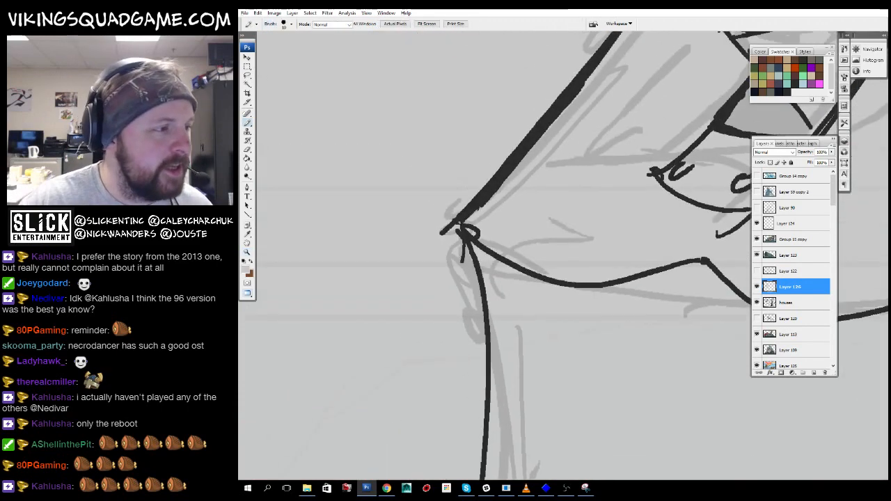
key("z")
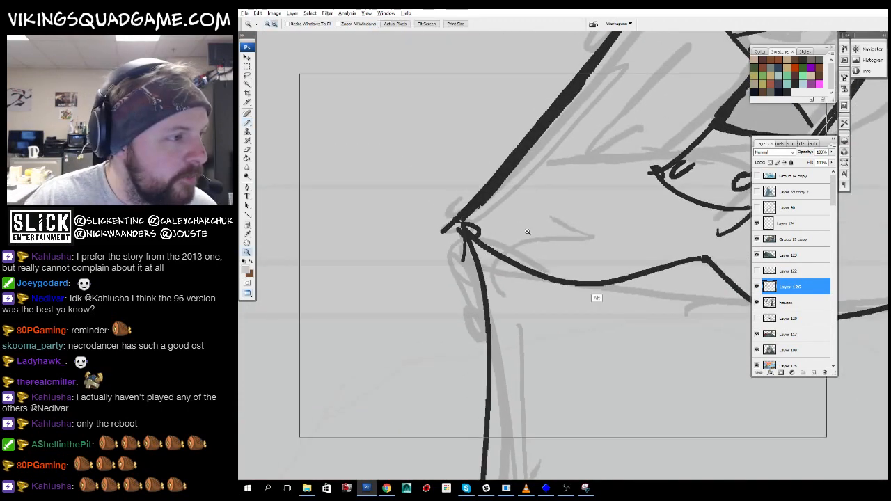
left_click(461, 293, "alt")
left_click(461, 327, "alt")
left_click(461, 352, "alt")
left_click(461, 353)
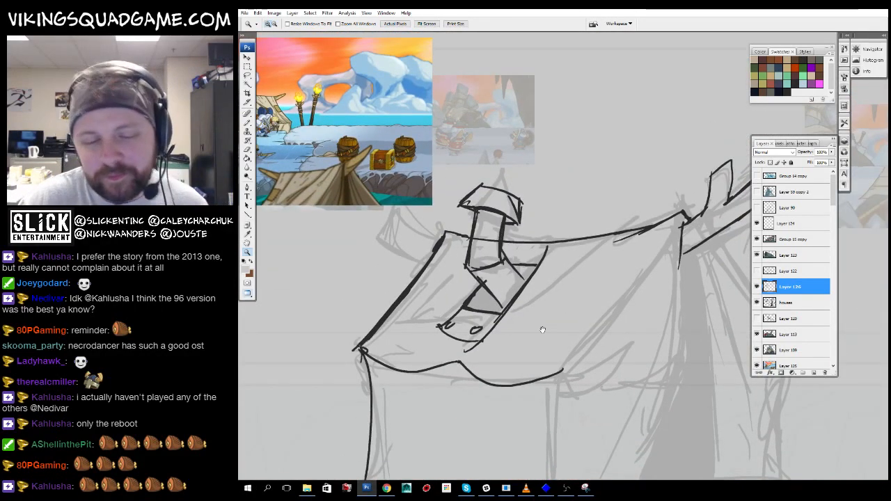
key("b")
scroll(542, 329, "down", 5)
left_click_drag(463, 343, 464, 345)
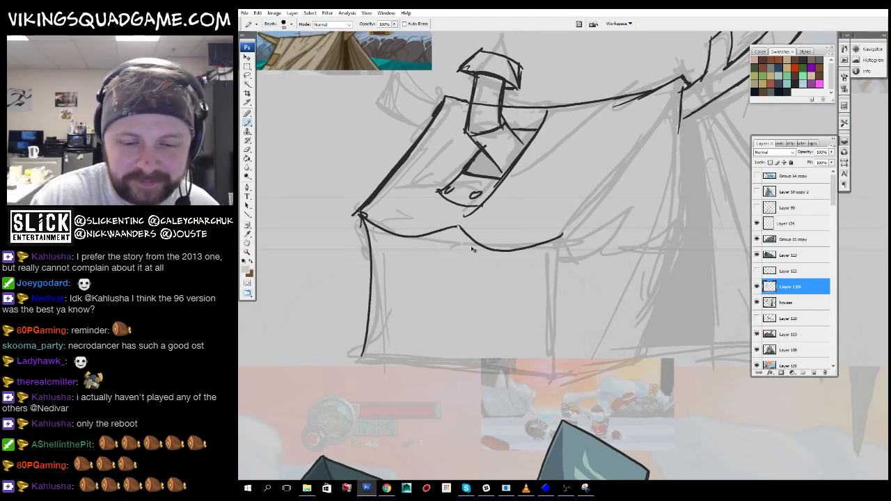
- Draw the tent's side wall panels, ground line and front corner post, plus the front roof edge and entrance edge running from the peak
left_click_drag(463, 223, 462, 226)
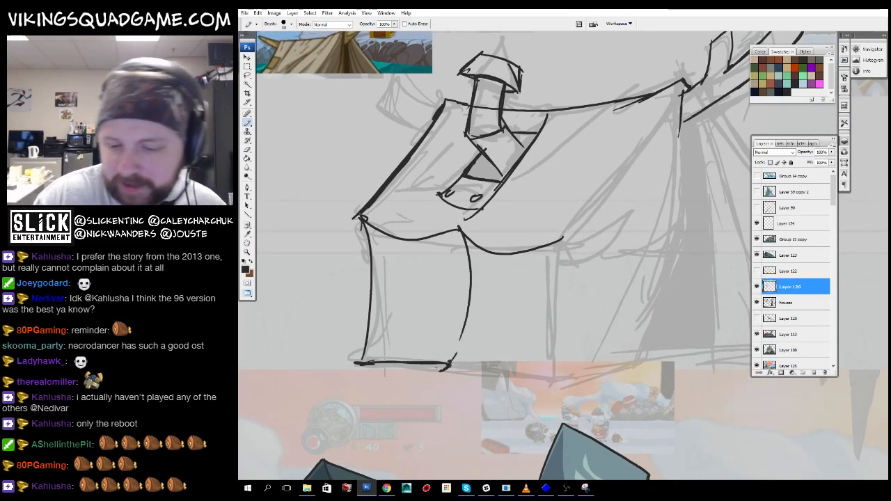
left_click_drag(453, 367, 617, 367)
left_click_drag(617, 367, 582, 389)
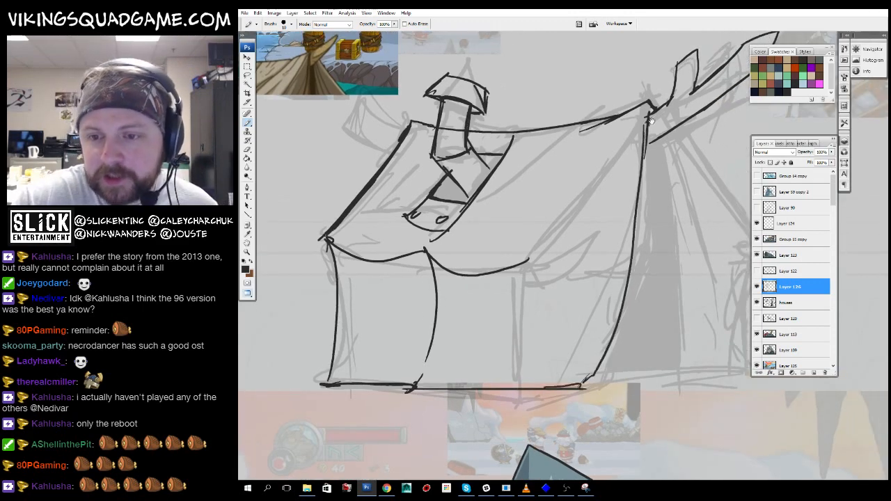
left_click_drag(650, 120, 648, 126)
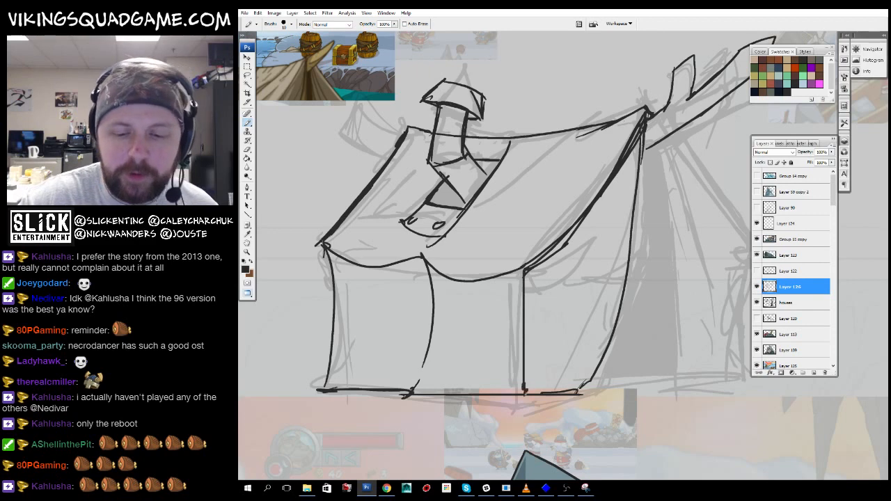
left_click_drag(580, 233, 595, 281)
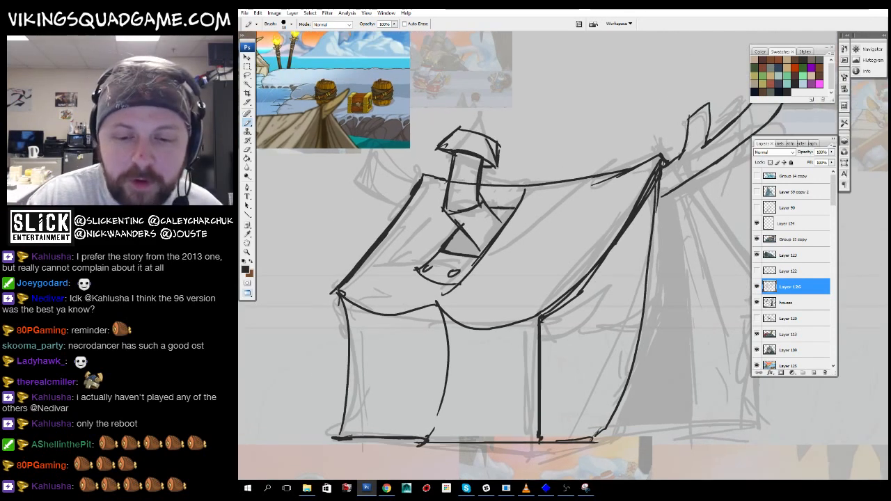
- Fill the two triangular sections of the slanted roof panel with solid dark colour
key("g")
left_click(470, 246)
key("ctrl+z")
left_click(504, 213)
key("b")
left_click_drag(476, 243, 481, 254)
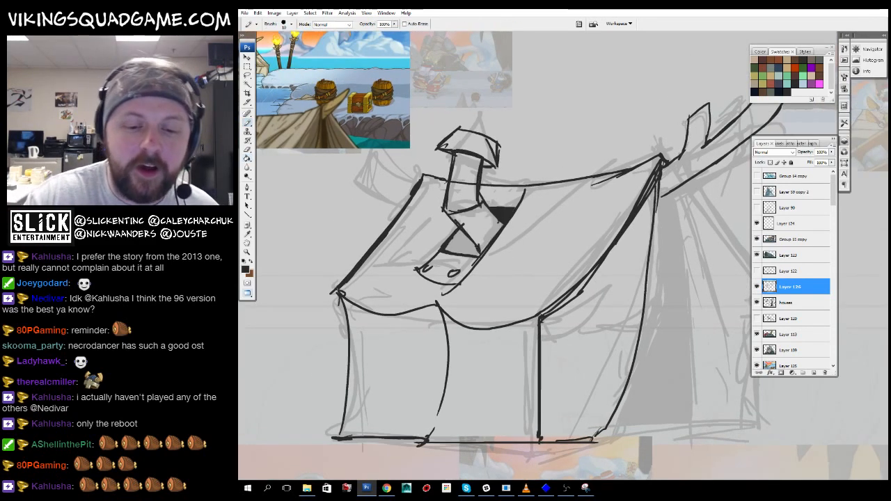
key("g")
left_click(463, 246)
- Draw the upper curve and outer edge of the pointed horn projecting from the back end of the roof ridge
left_click(540, 218, "alt")
left_click_drag(393, 139, 609, 310)
left_click_drag(557, 268, 559, 310)
key("b")
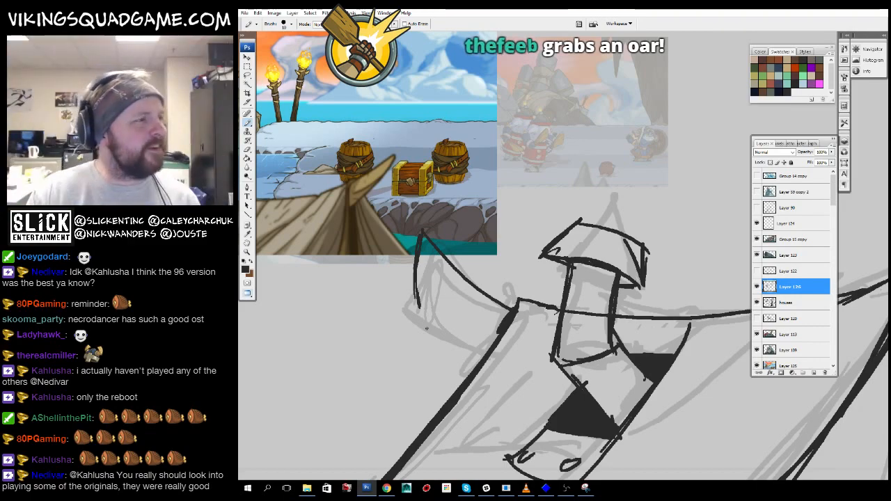
left_click_drag(427, 329, 449, 362)
- Close the back ridge horn with its lower curve running to the roof edge and an inner line near its tip
key("z")
left_click(581, 255, "alt")
mouse_move(546, 342)
left_mouse_down()
mouse_move(538, 294)
mouse_move(525, 291)
left_mouse_up()
left_click(538, 294)
key("b")
left_click_drag(470, 207, 484, 234)
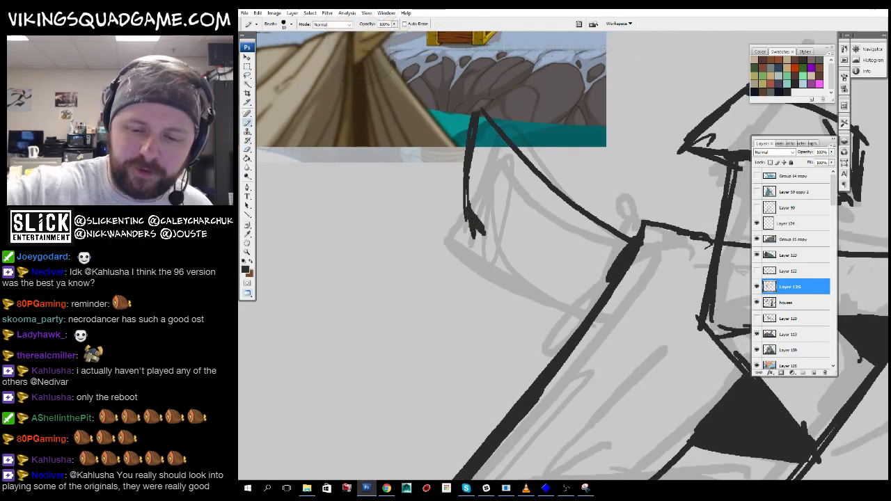
left_click_drag(594, 293, 563, 305)
left_click_drag(456, 154, 445, 123)
- Draw the far edge of the tent's front entrance and the upper part of the far roof slope below the peak
key("ctrl+minus")
key("ctrl+minus")
key("ctrl+minus")
key("ctrl+minus")
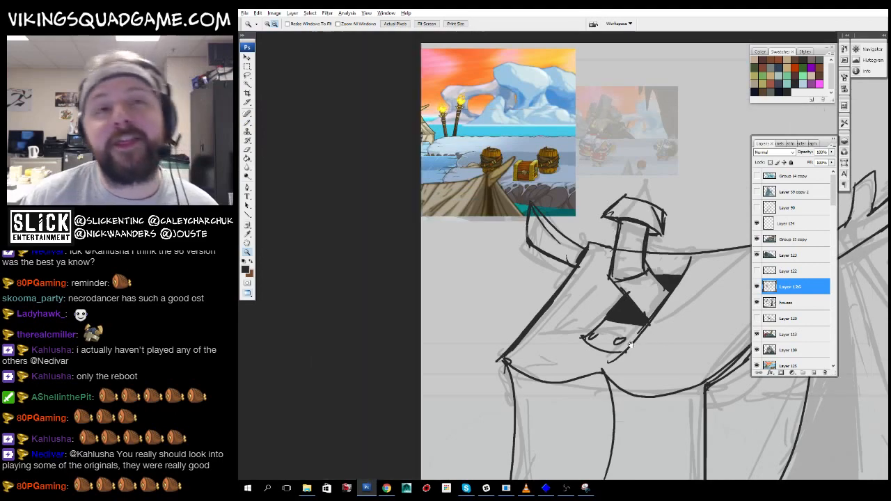
mouse_move(604, 330)
left_mouse_down()
mouse_move(467, 311)
mouse_move(426, 328)
left_mouse_up()
key("ctrl+plus")
key("ctrl+plus")
key("ctrl+plus")
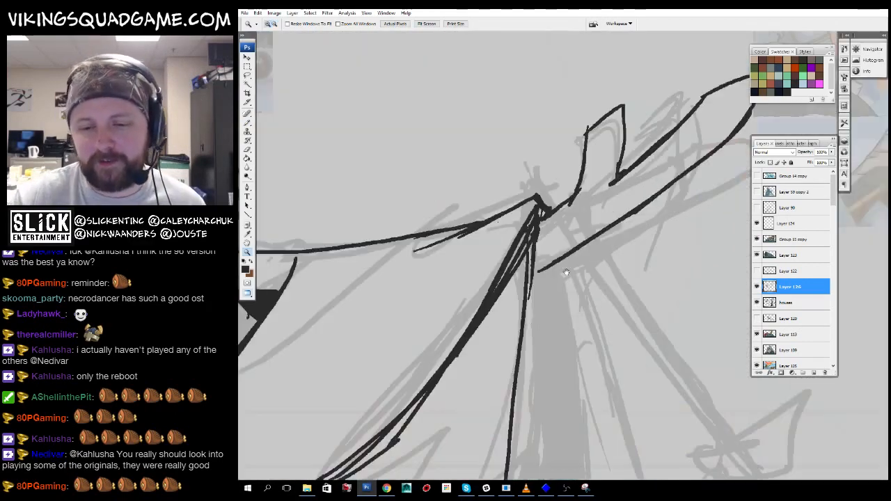
left_click_drag(566, 272, 555, 160)
left_click_drag(719, 324, 705, 122)
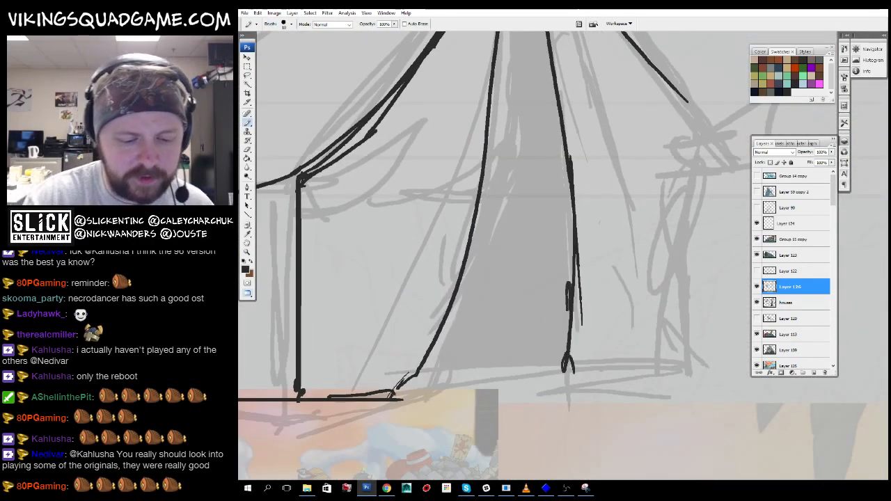
- Draw the outer edge of the far side wall and the small curved horn at the near front eave corner
left_click_drag(711, 357, 659, 394)
left_click_drag(633, 421, 659, 219)
left_click_drag(655, 223, 629, 328)
mouse_move(433, 318)
left_mouse_down()
mouse_move(615, 272)
mouse_move(736, 275)
left_mouse_up()
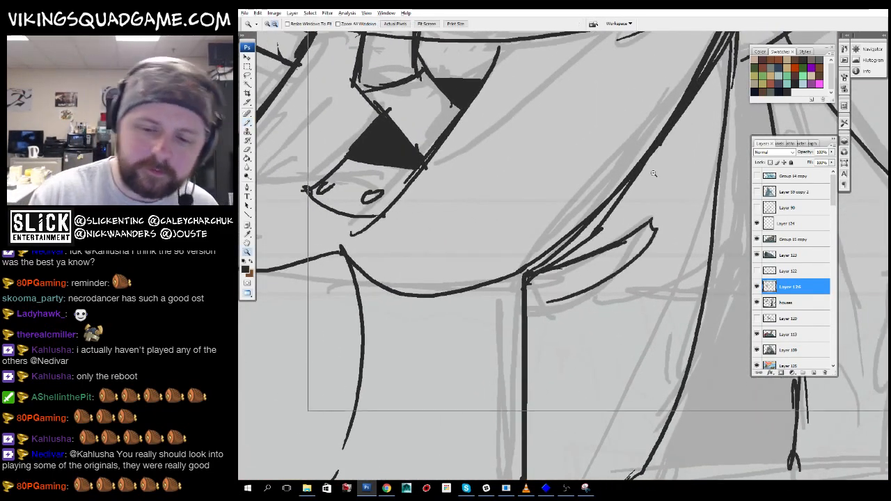
- Extend the far roof slope down to its eave tip and double its edge with a second curved line
left_click(563, 231, "alt")
left_click(563, 231, "alt")
left_click(564, 235, "alt")
left_click_drag(565, 235, 457, 318)
left_click_drag(467, 186, 668, 327)
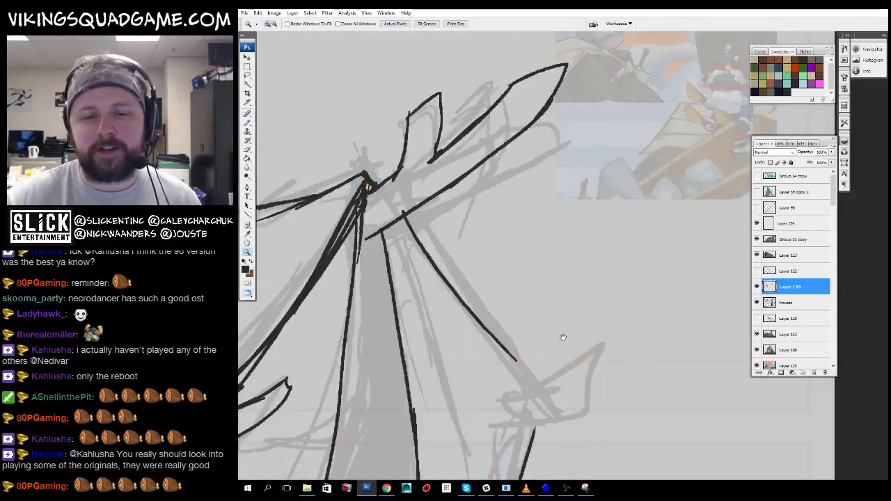
left_click_drag(563, 336, 641, 241)
left_click_drag(557, 314, 590, 237)
- Add fold lines on both sides of the entrance, horizontal bands across its base, and the ground line beneath the front
left_click_drag(558, 301, 578, 284)
left_click_drag(500, 342, 563, 346)
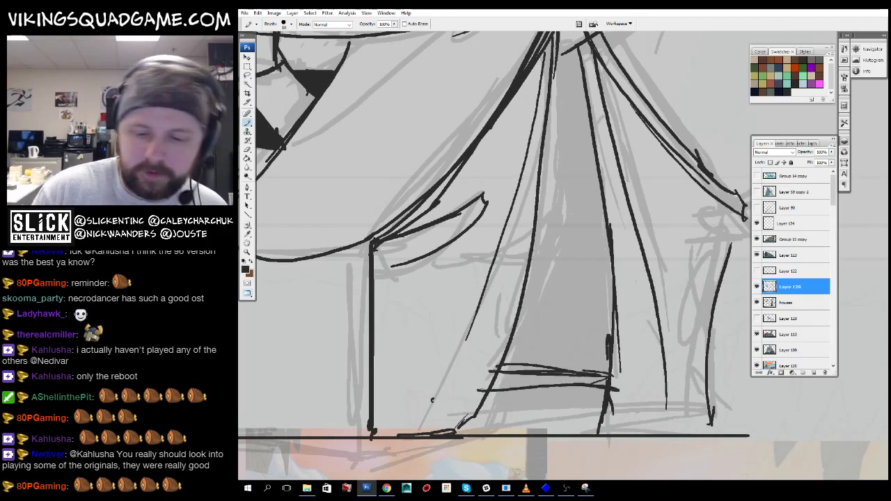
left_click_drag(629, 404, 645, 481)
- Draw a small pointed cone roof above the chimney cap, joined to it by short upright struts
left_click(599, 203, "alt")
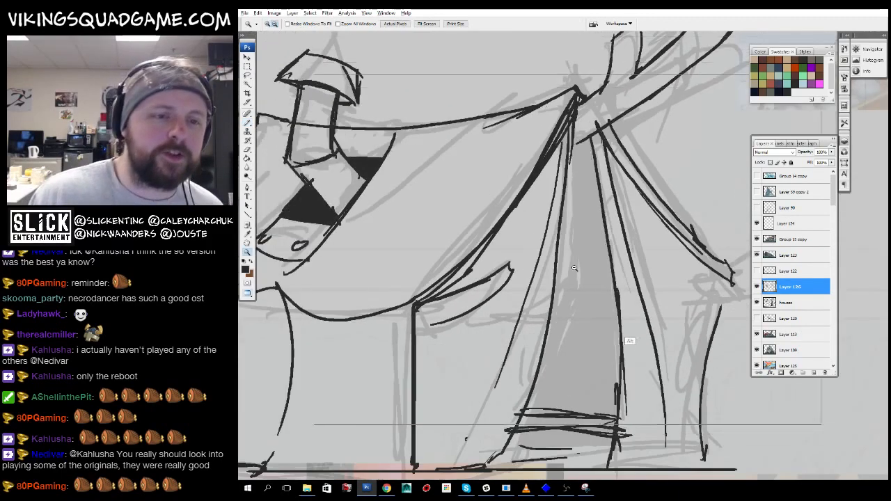
left_click(599, 203, "alt")
left_click(599, 203, "alt")
left_click_drag(412, 88, 553, 186)
mouse_move(519, 209)
left_mouse_down()
mouse_move(534, 333)
mouse_move(614, 253)
left_mouse_up()
key("b")
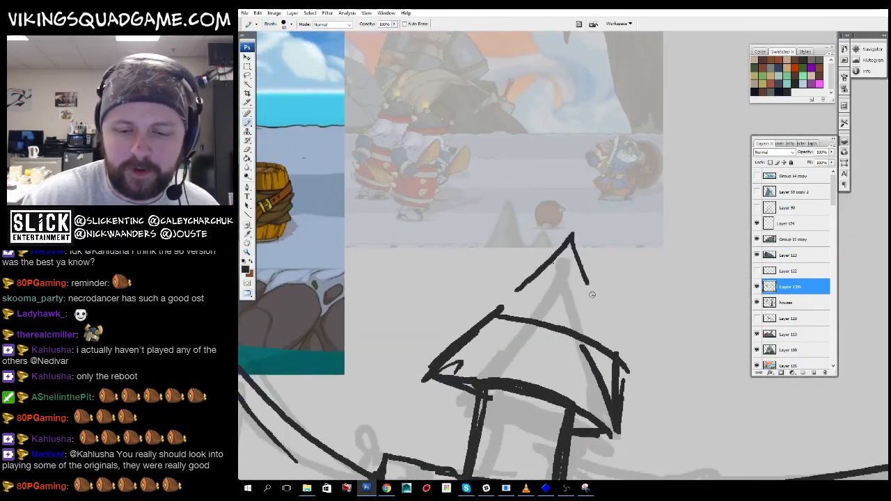
left_click_drag(555, 306, 547, 327)
left_click_drag(537, 303, 531, 320)
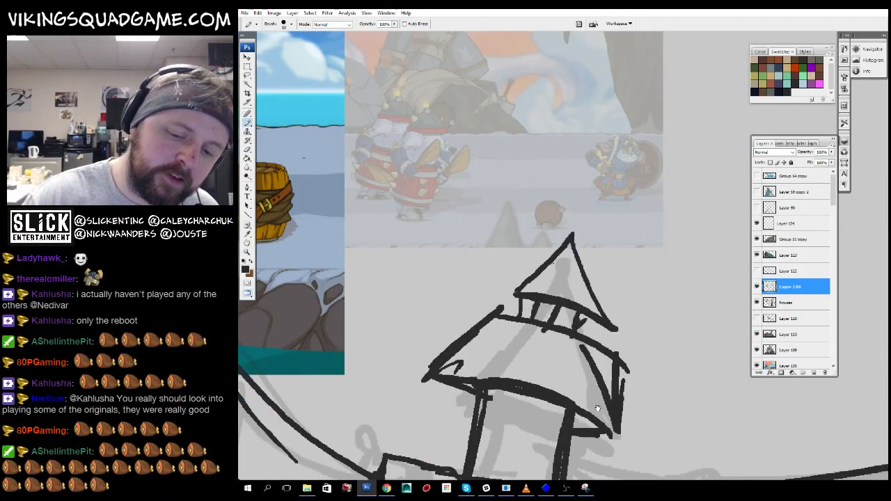
- Erase the ridge line where it crosses the chimney pipe
left_click_drag(543, 452, 574, 176)
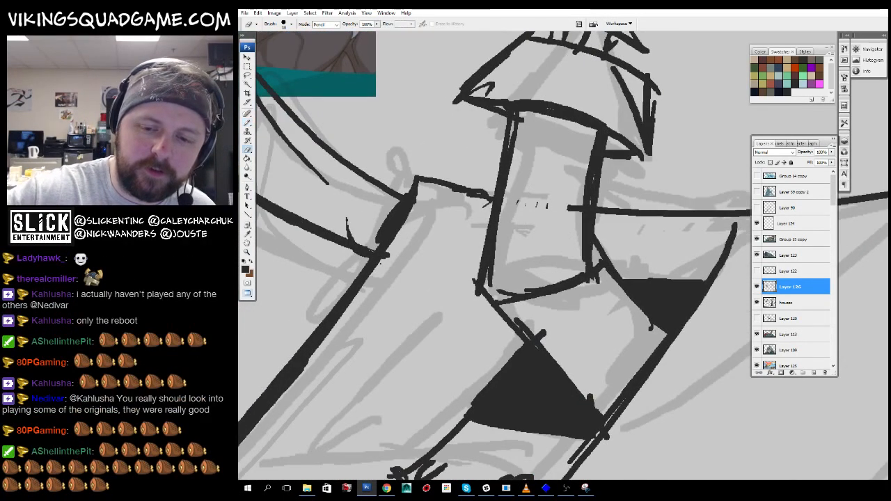
key("z")
left_click(622, 316, "alt")
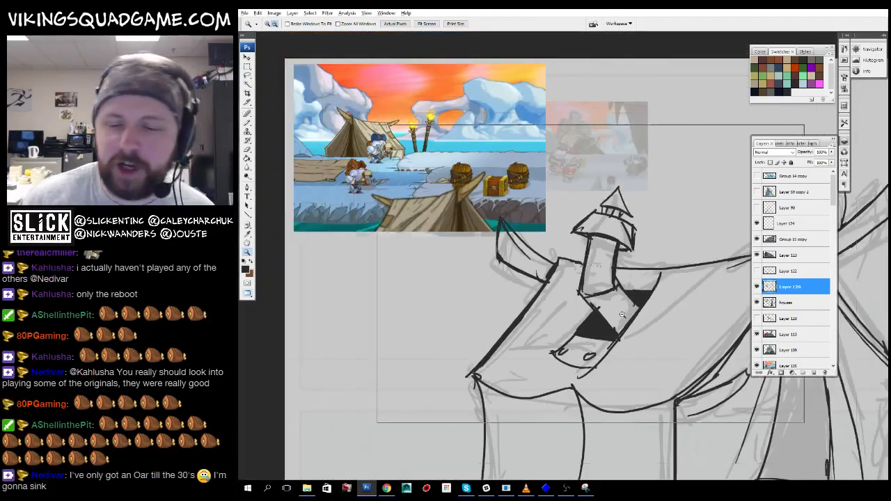
left_click(621, 314, "alt")
- Thicken the outline of the short upright prong on the forked pole at the tent's front peak
left_click_drag(556, 151, 759, 355)
left_click_drag(571, 265, 615, 291)
key("b")
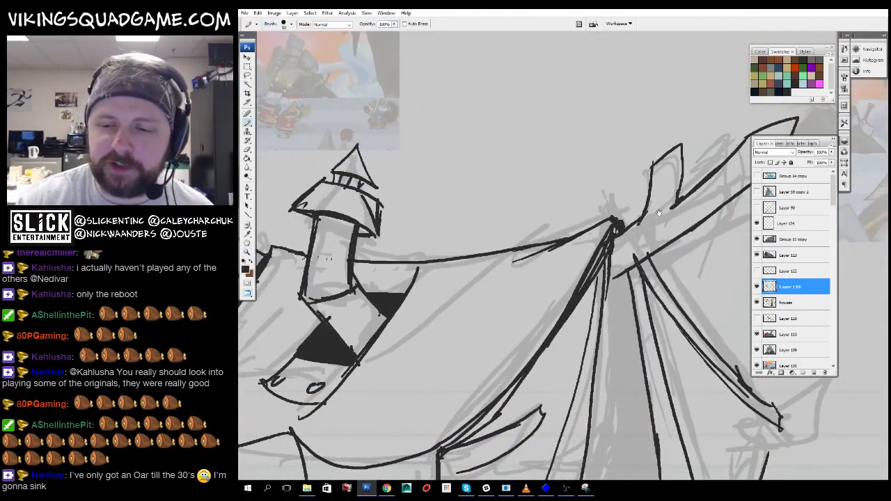
left_click_drag(658, 212, 575, 268)
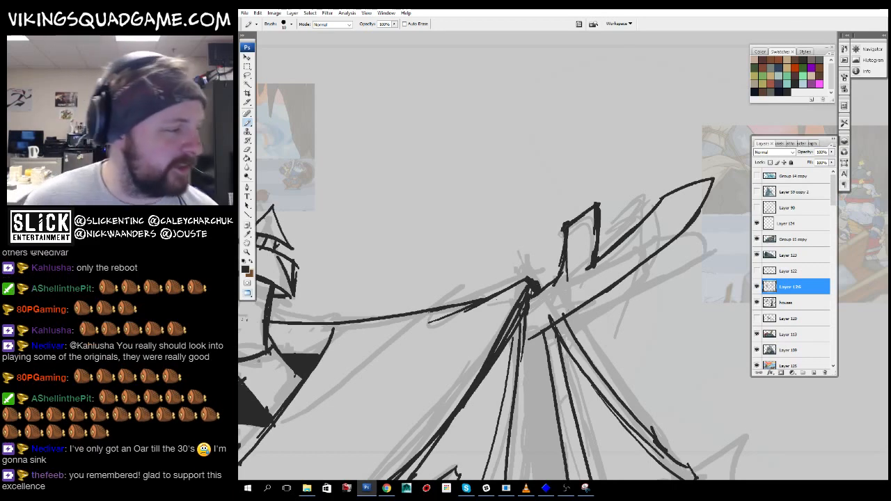
- Switch to the game level editor and load the TAVERN_1_2 level followed by ICEFLOE_2_2
key("alt+Tab")
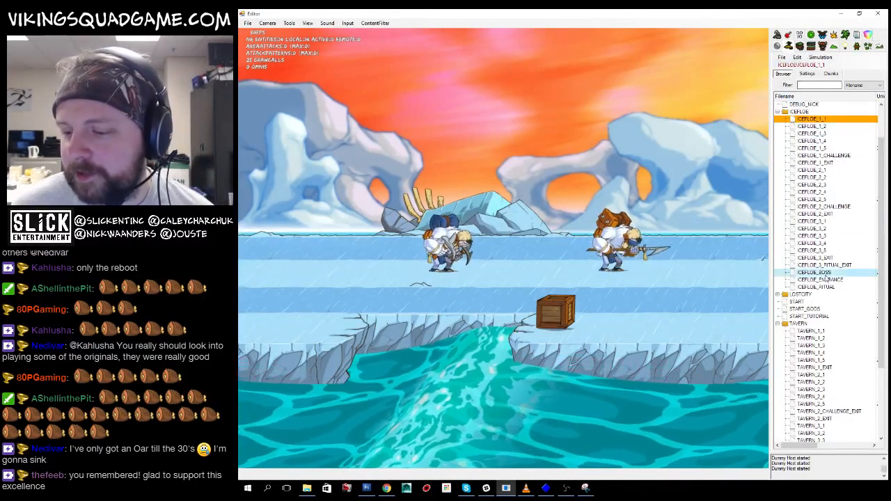
double_click(811, 338)
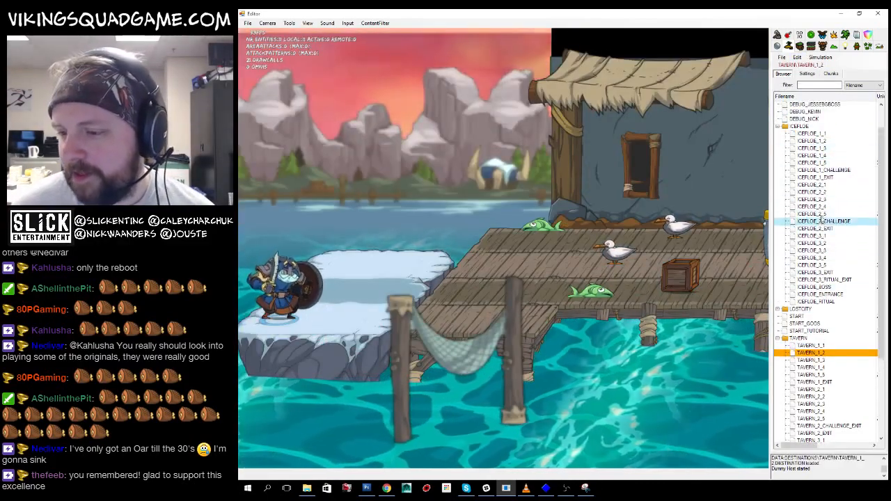
double_click(815, 192)
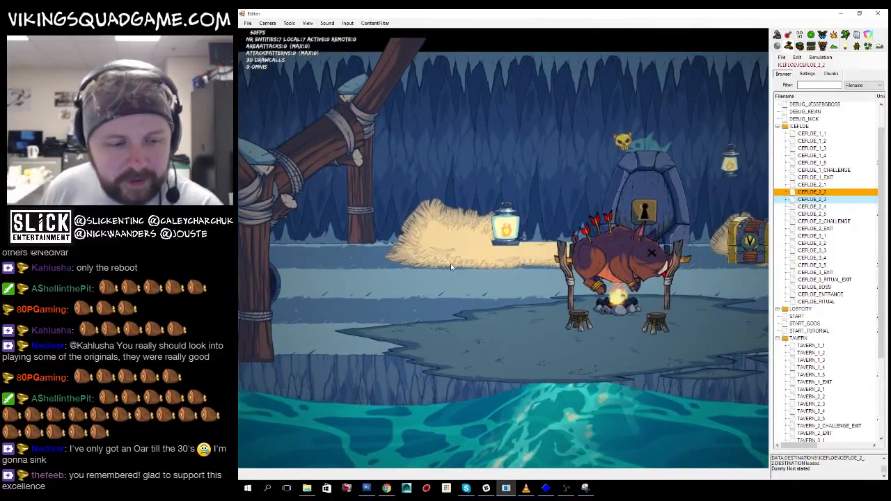
- Play-test the ICEFLOE_2_2 cave camp by attacking the roasting boar and moving the Viking around the campfire
key("Right")
key("Up")
key("space")
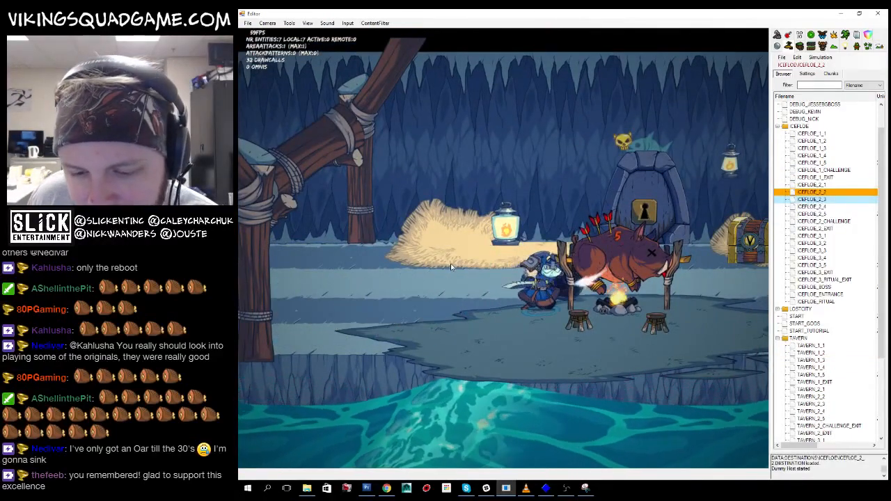
key("space")
key("space")
key("Down")
key("Up")
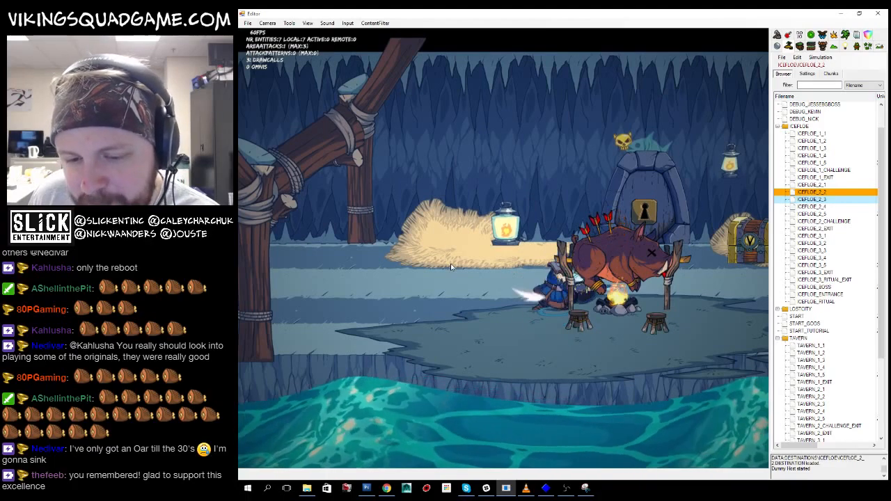
key("Left")
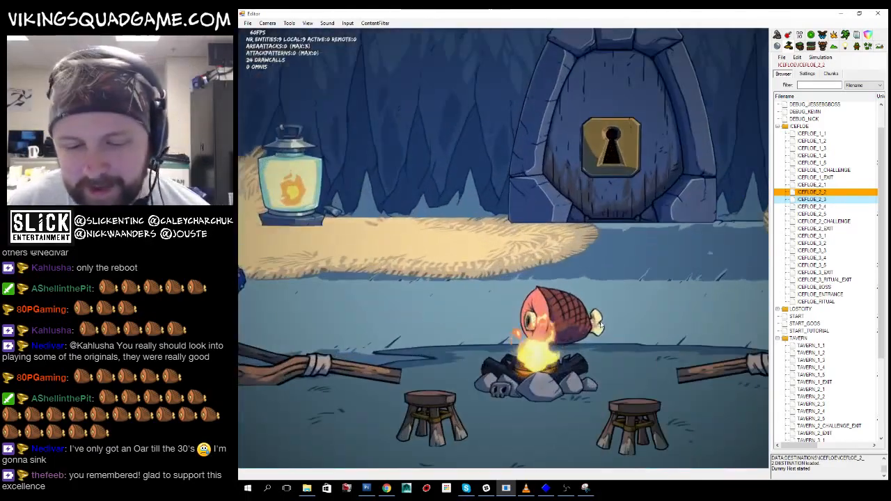
key("Right")
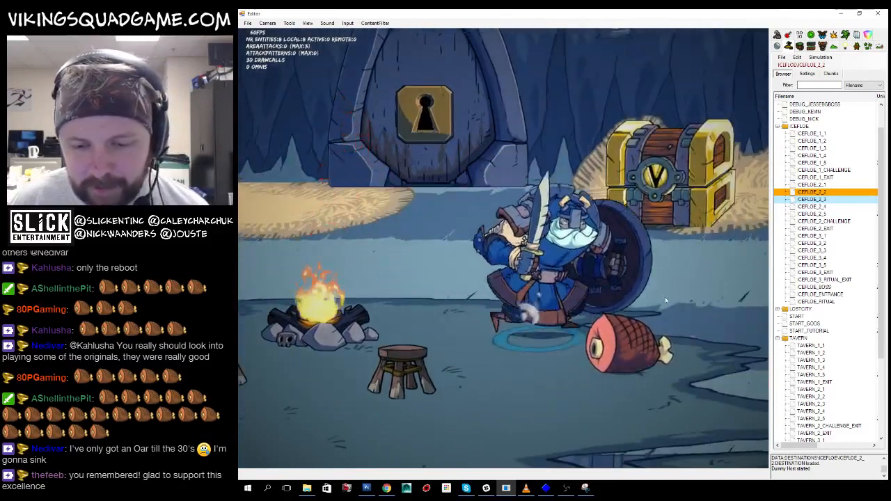
key("Left")
key("Right")
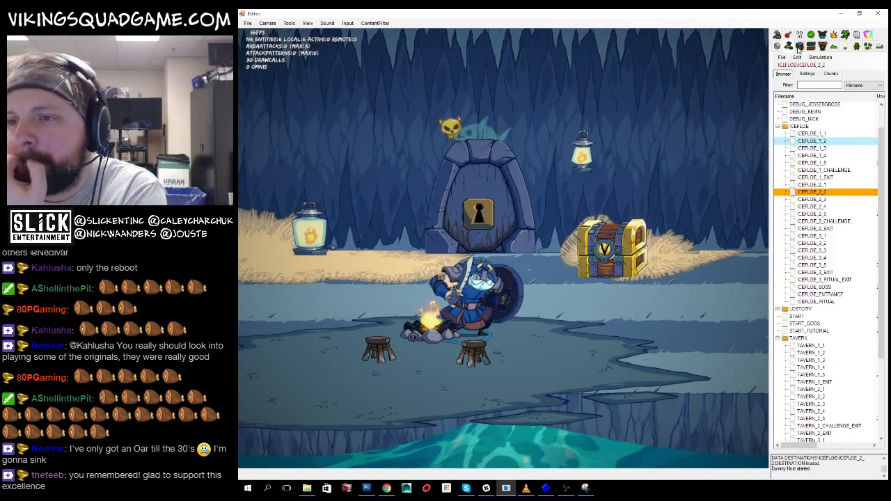
- Open the ICEFLOE_1_ENCOUNTER05 encounter for editing and set the size of the ice mound background billboard to 3
left_click(799, 46)
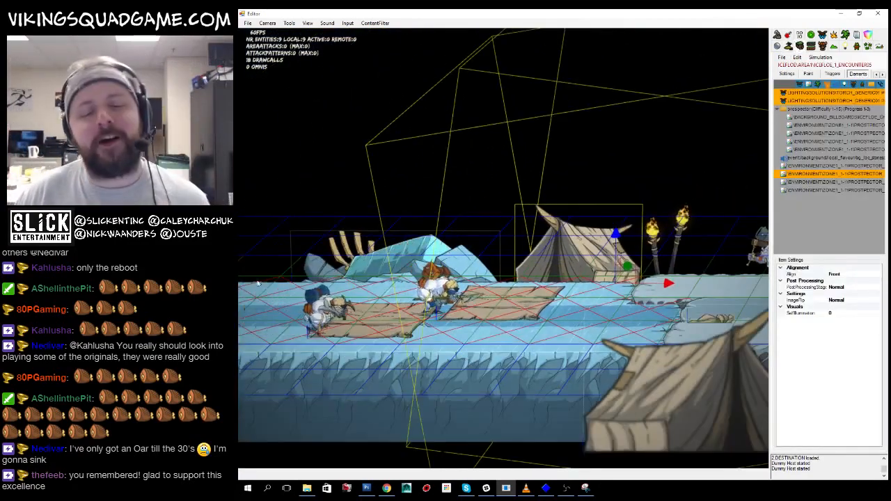
left_click(451, 210)
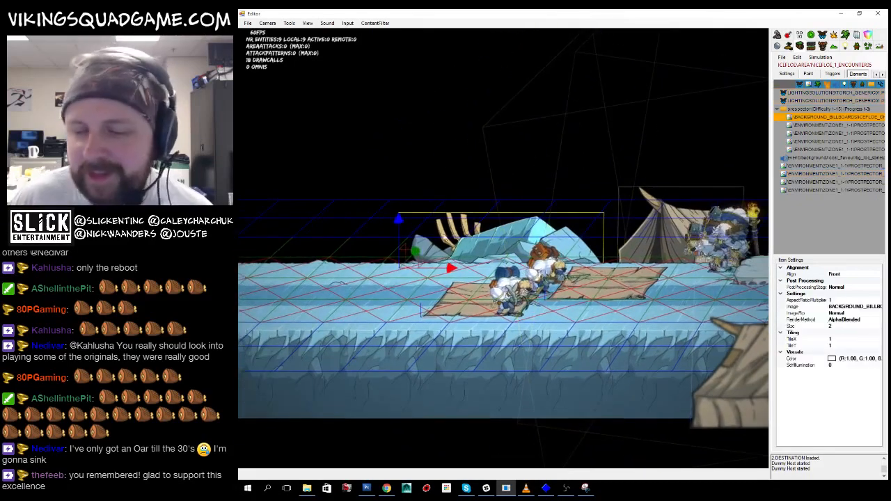
double_click(837, 326)
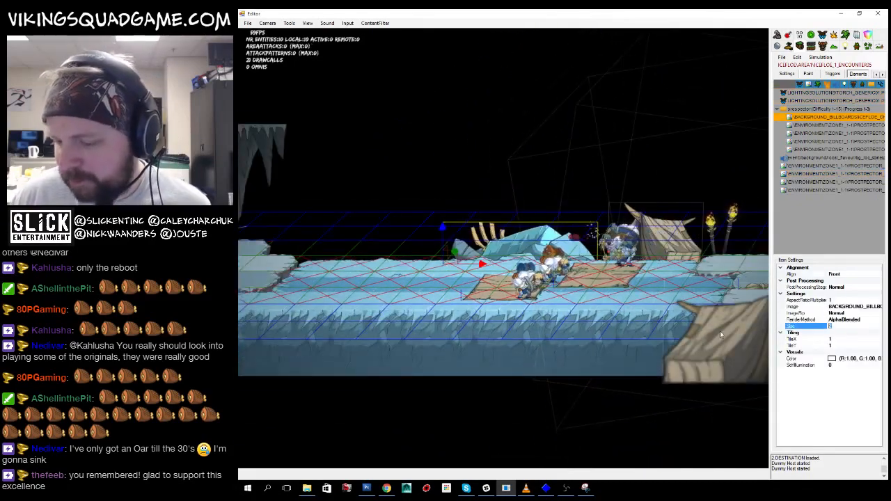
type("3")
key("Return")
- Set the ice mound billboard's size to 2.5 and shift it sideways away from the tent
double_click(813, 327)
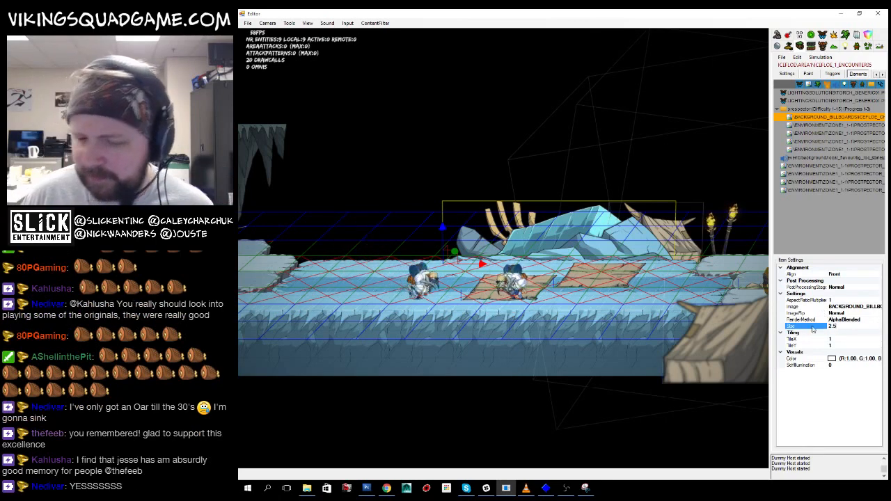
type("2.5")
key("Return")
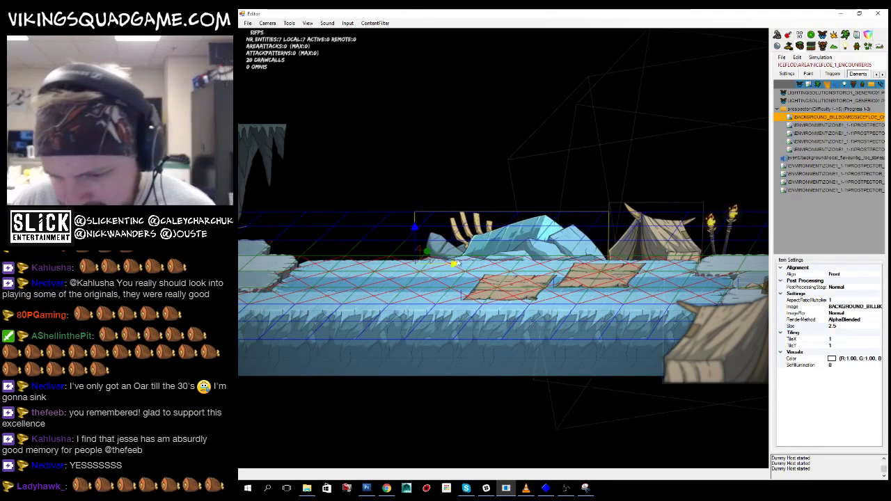
- View the whole encounter layout and switch back to the tent sketch in Photoshop
scroll(445, 306, "down", 3)
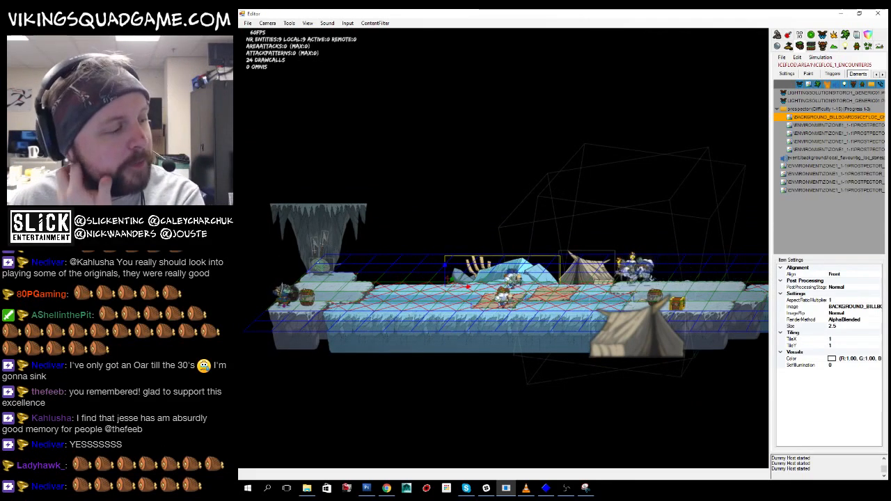
key("alt+Tab")
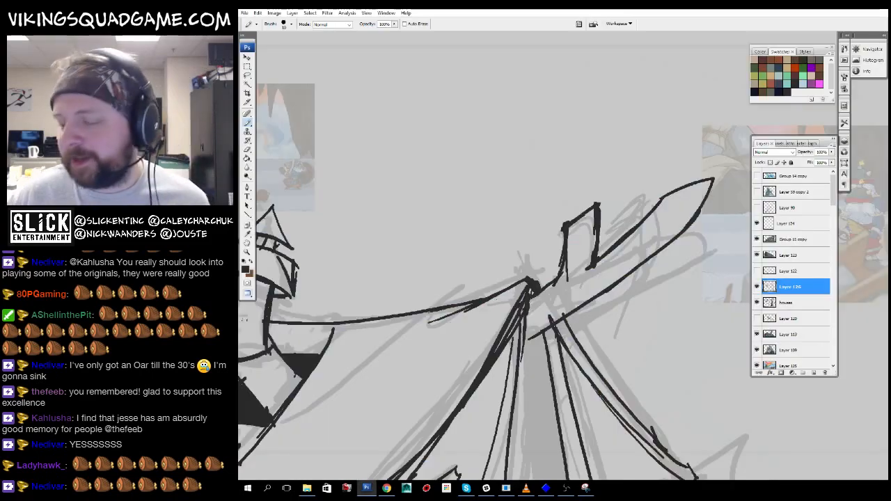
- Finish the tent's entrance outline below the roof peak and fill the opening with solid dark colour
mouse_move(556, 289)
left_mouse_down()
mouse_move(624, 220)
mouse_move(575, 244)
left_mouse_up()
mouse_move(576, 352)
left_mouse_down()
mouse_move(587, 184)
mouse_move(598, 152)
left_mouse_up()
key("g")
left_click(592, 247)
left_click_drag(592, 246, 593, 382)
- Draw the short pointed beam end sticking out at the tent's front left eave
key("z")
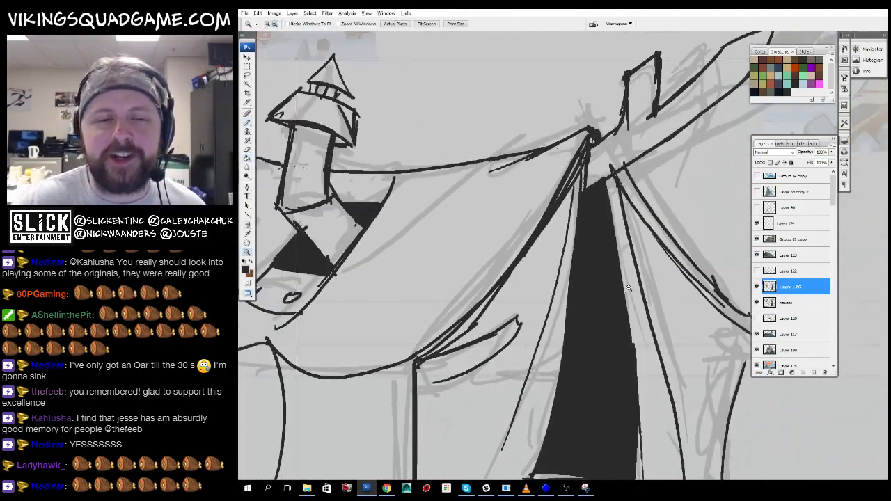
scroll(593, 286, "down", 4)
mouse_move(590, 236)
left_mouse_down()
mouse_move(604, 257)
mouse_move(570, 311)
mouse_move(663, 302)
left_mouse_up()
scroll(571, 310, "down", 2)
scroll(559, 338, "up", 5)
key("b")
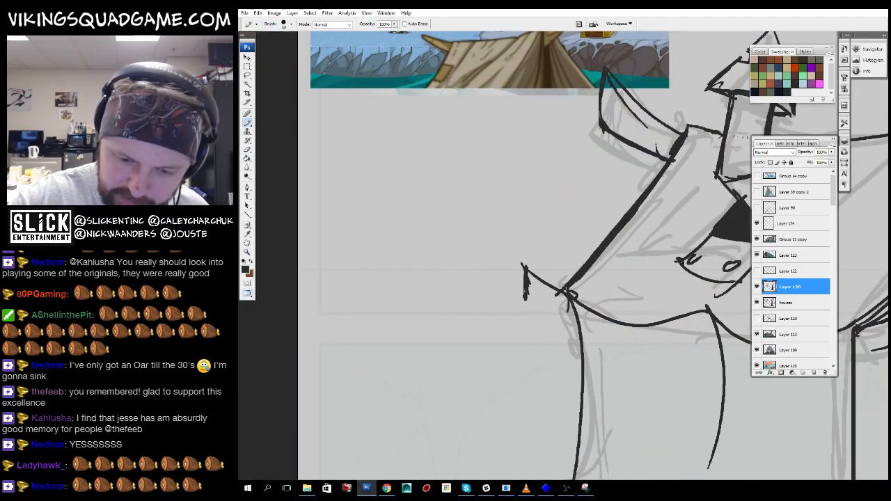
left_click_drag(557, 317, 402, 250)
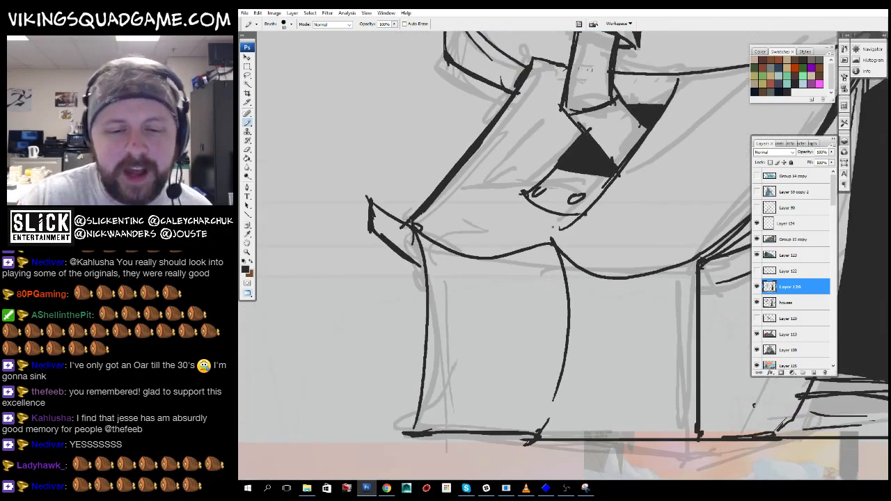
- Thicken the eave and wall fold lines and add peg holes and a stitched patch to the tent's side wall
left_click_drag(515, 238, 461, 245)
left_click_drag(529, 279, 555, 252)
mouse_move(577, 216)
left_mouse_down()
mouse_move(592, 264)
mouse_move(592, 334)
left_mouse_up()
mouse_move(714, 243)
left_mouse_down()
mouse_move(563, 232)
mouse_move(561, 244)
left_mouse_up()
left_click_drag(561, 244, 616, 263)
mouse_move(369, 240)
left_mouse_down()
mouse_move(366, 248)
mouse_move(430, 270)
left_mouse_up()
left_click_drag(477, 348, 471, 440)
left_click_drag(473, 390, 484, 388)
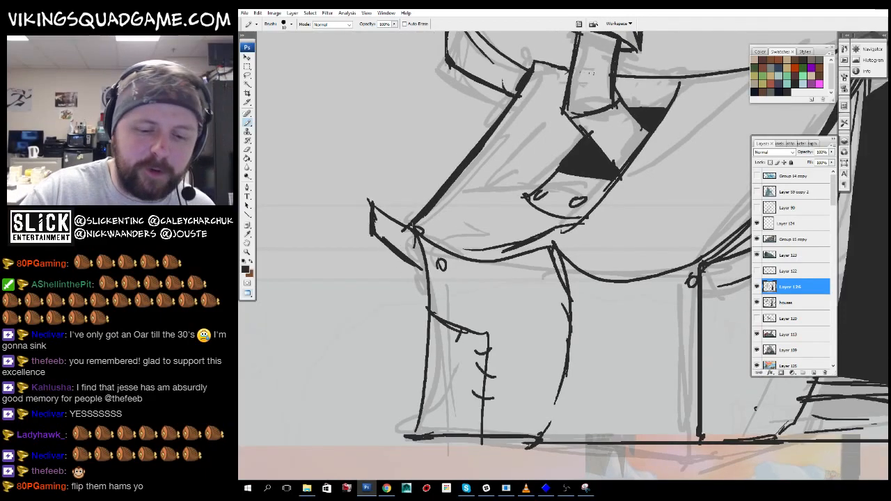
left_click_drag(444, 302, 446, 323)
- Compare the tent sketch with the painted tent in the game screenshot, toggling the line layer's visibility
left_click(613, 348, "alt")
mouse_move(613, 348)
left_mouse_down()
mouse_move(617, 109)
mouse_move(548, 335)
mouse_move(582, 456)
left_mouse_up()
left_click_drag(452, 188, 661, 396)
left_click(501, 262, "ctrl")
left_click_drag(551, 163, 610, 473)
left_click_drag(569, 133, 522, 400)
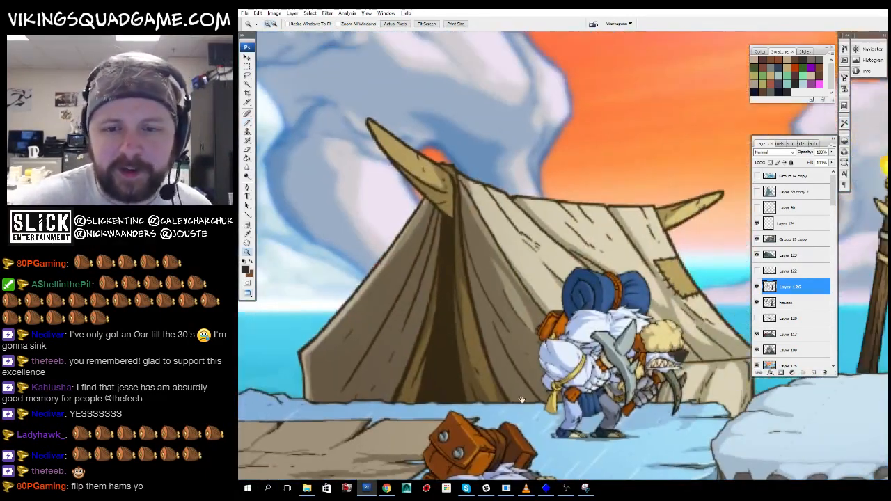
mouse_move(657, 423)
left_mouse_down()
mouse_move(552, 402)
mouse_move(564, 346)
left_mouse_up()
left_click(565, 346, "alt")
left_click(565, 346, "alt")
left_click(565, 346, "alt")
left_click(668, 431, "alt")
mouse_move(669, 431)
left_mouse_down()
mouse_move(554, 284)
mouse_move(539, 236)
left_mouse_up()
left_click(684, 332, "alt")
left_click(684, 332, "alt")
mouse_move(683, 332)
left_mouse_down()
mouse_move(456, 185)
mouse_move(551, 254)
mouse_move(531, 260)
left_mouse_up()
left_click(758, 287)
left_click(757, 287)
- Remove the trial pole and hooked lines sketched above the tent's roof
left_click_drag(604, 300, 581, 328)
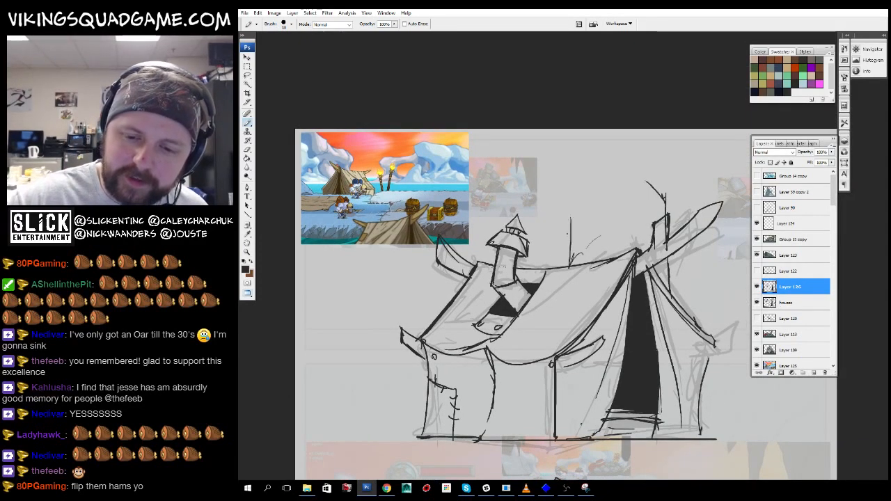
mouse_move(598, 185)
left_mouse_down()
mouse_move(630, 183)
mouse_move(626, 206)
left_mouse_up()
key("ctrl+z")
left_click_drag(669, 297, 649, 314)
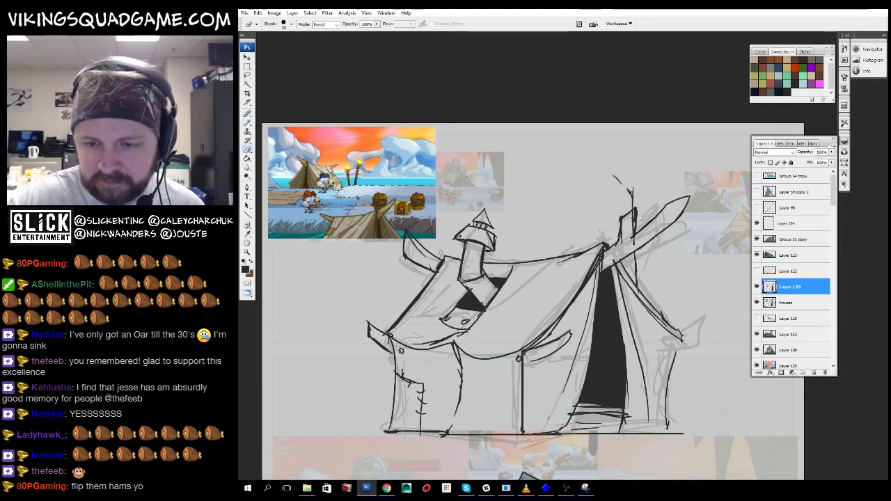
key("l")
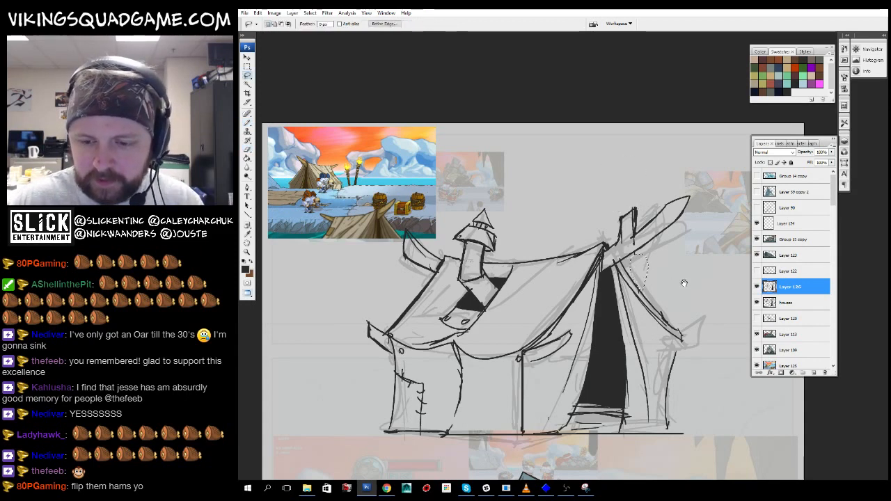
- Draw the upturned pointed beam end at the tent's right eave, over the faded rough lines
key("b")
key("ctrl+plus")
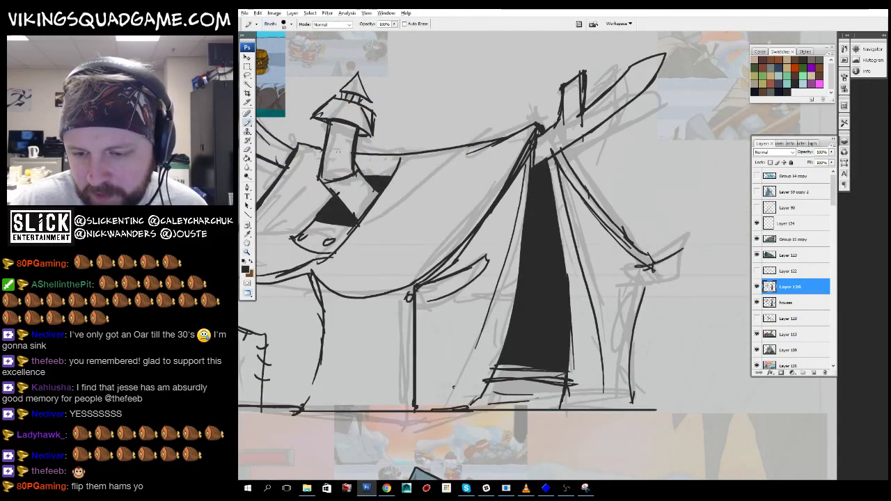
key("z")
left_click_drag(634, 261, 614, 350)
left_click(663, 276, "alt")
left_click(657, 276, "alt")
left_click(653, 276, "alt")
key("ctrl+plus")
key("ctrl+plus")
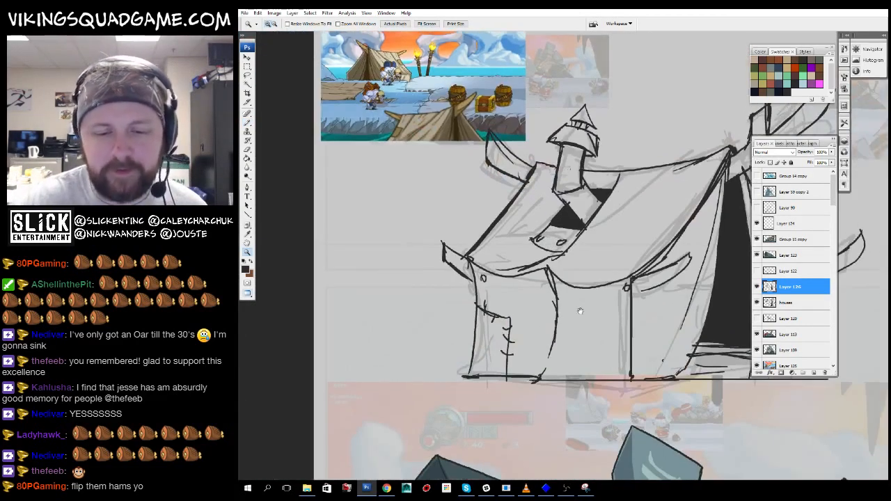
- Redraw the roof seam beside the dark hole, add smoke curls above the chimney and strengthen the roof ridge line
key("b")
left_click_drag(573, 270, 570, 283)
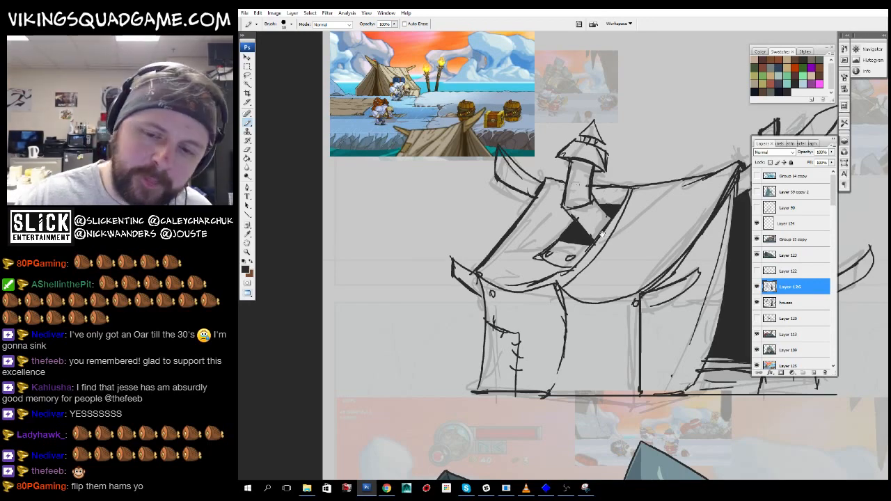
left_click_drag(561, 184, 545, 266)
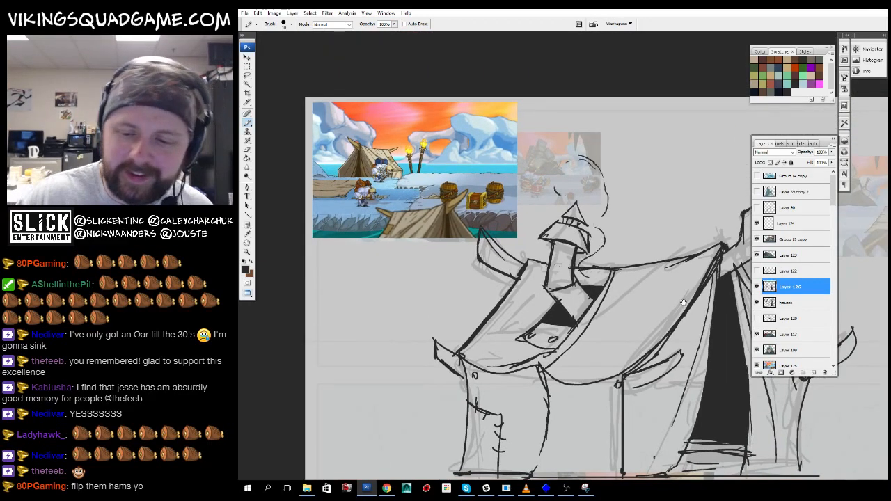
left_click_drag(683, 303, 652, 235)
left_click_drag(557, 279, 613, 269)
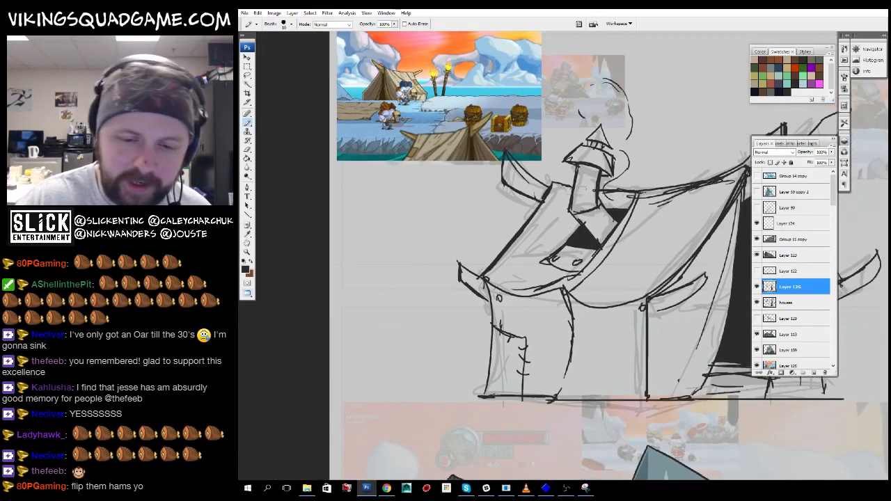
- Switch from the tent sketch to the document with the painted ice camp scene
key("z")
mouse_move(641, 224)
left_mouse_down()
mouse_move(606, 259)
mouse_move(543, 124)
mouse_move(649, 215)
left_mouse_up()
key("ctrl+minus")
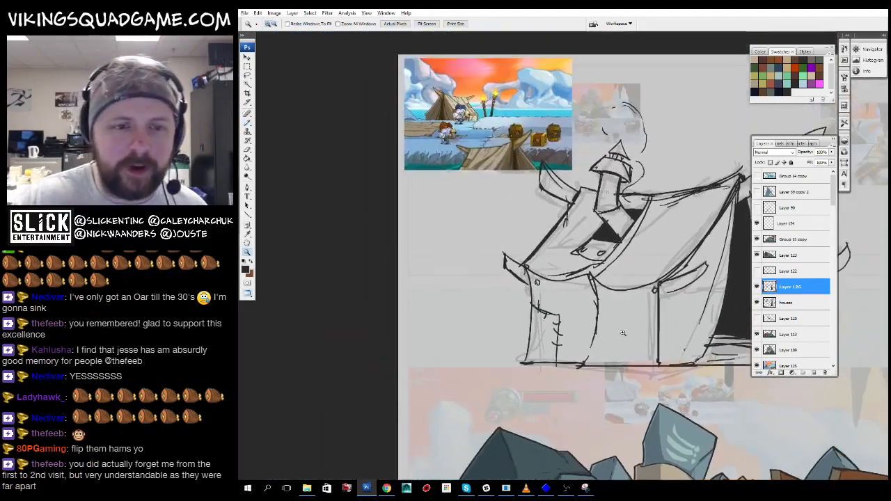
key("f")
key("f")
left_click(371, 348)
key("f")
key("f")
mouse_move(658, 249)
left_mouse_down()
mouse_move(676, 229)
mouse_move(671, 243)
left_mouse_up()
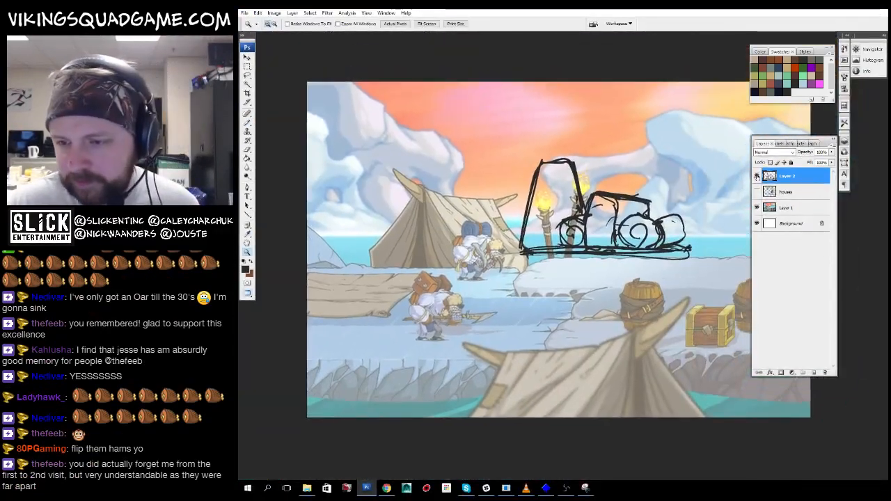
- Hide the old sketch on Layer 2 and add a new layer above it
left_click(756, 176)
key("b")
mouse_move(533, 298)
left_mouse_down()
mouse_move(565, 319)
mouse_move(479, 290)
mouse_move(466, 325)
left_mouse_up()
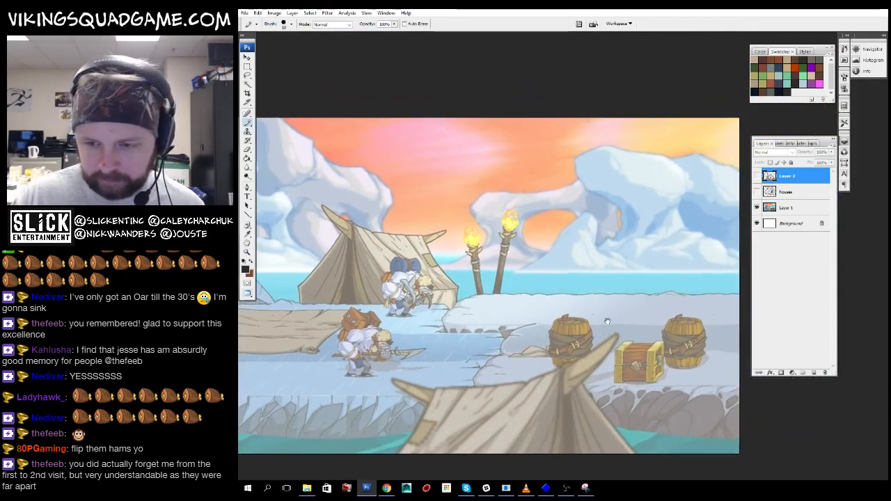
left_click(814, 372)
- Sketch a rough post-and-beam hut with a draped awning behind the ice ledge and fill its arched doorway with black
left_click_drag(490, 264, 522, 289)
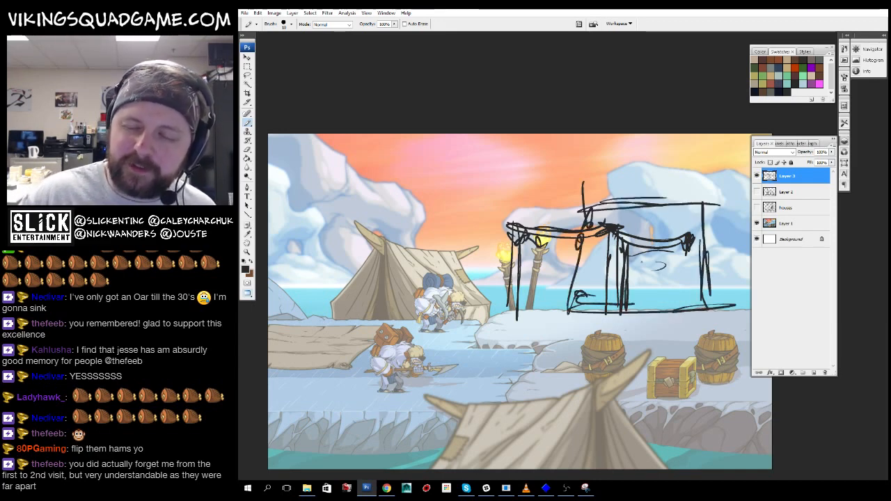
left_click_drag(667, 303, 665, 323)
key("g")
left_click(645, 287)
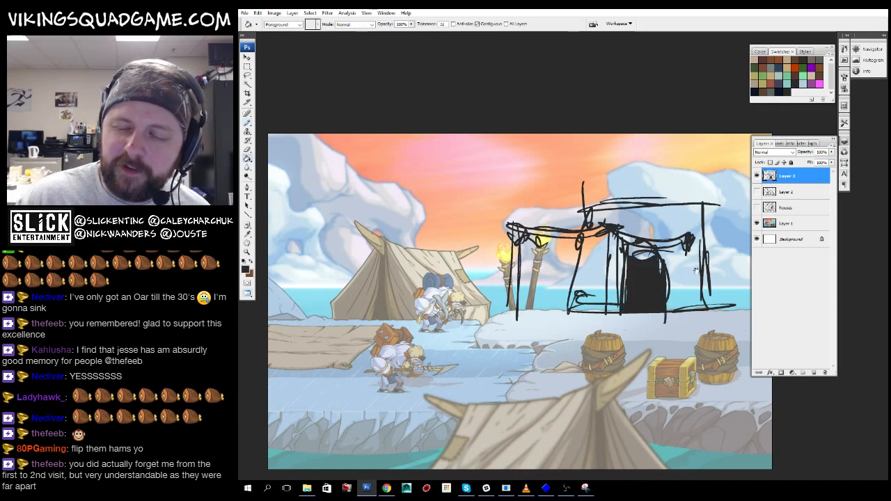
left_click_drag(644, 282, 630, 295)
left_click(629, 268)
- Fill the narrow opening beside the hut's doorway with black
key("b")
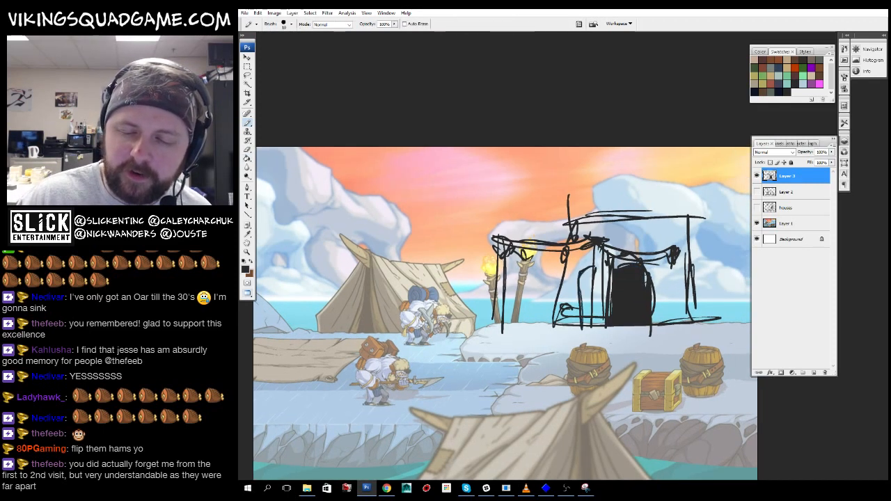
key("g")
left_click(587, 292)
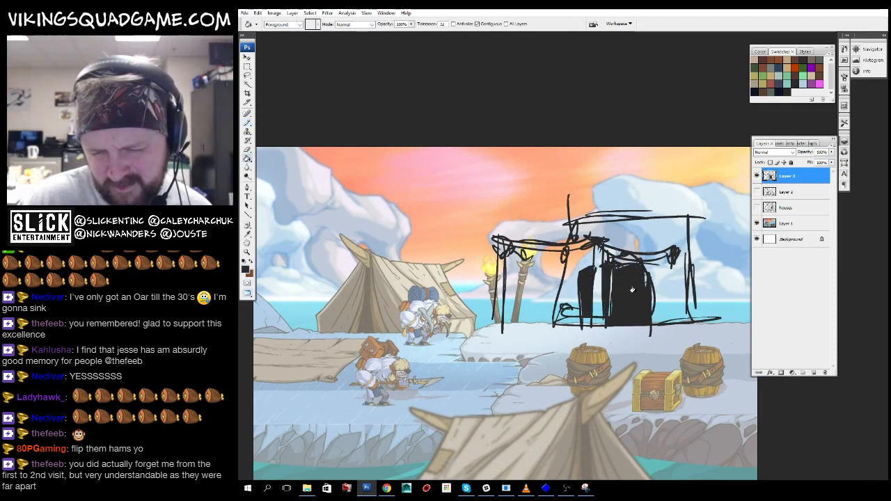
- Add inner posts, a base line and an upturned curved roof beam to the hut's left side
key("b")
left_click_drag(501, 313, 510, 317)
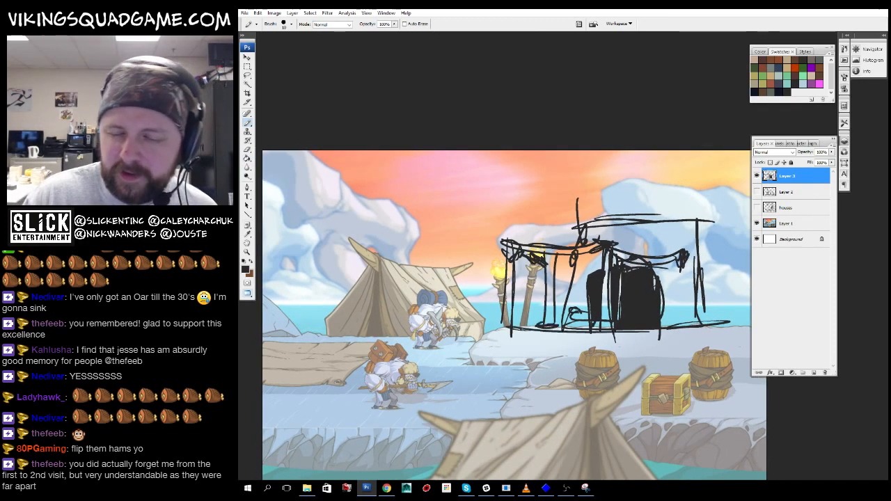
left_click_drag(508, 313, 504, 319)
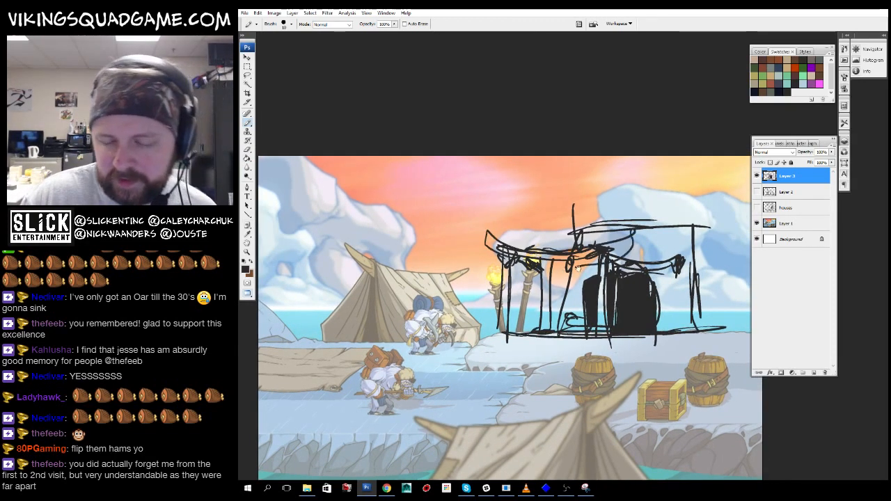
- Thicken the hut's right corner post from the roof beam down to the ground
key("z")
left_click(578, 267, "alt")
left_click(598, 275, "alt")
left_click(619, 282, "alt")
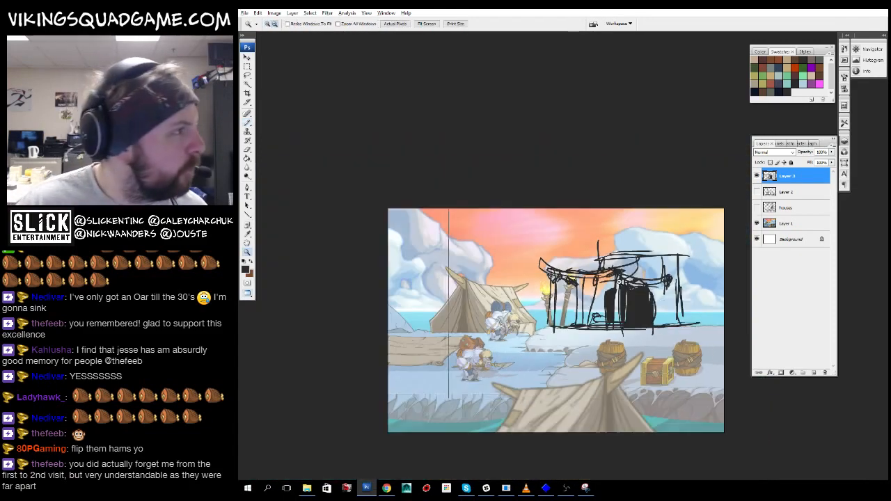
left_click(625, 281, "alt")
left_click_drag(591, 276, 553, 236)
left_click_drag(665, 224, 662, 243)
left_click_drag(474, 183, 660, 300)
key("b")
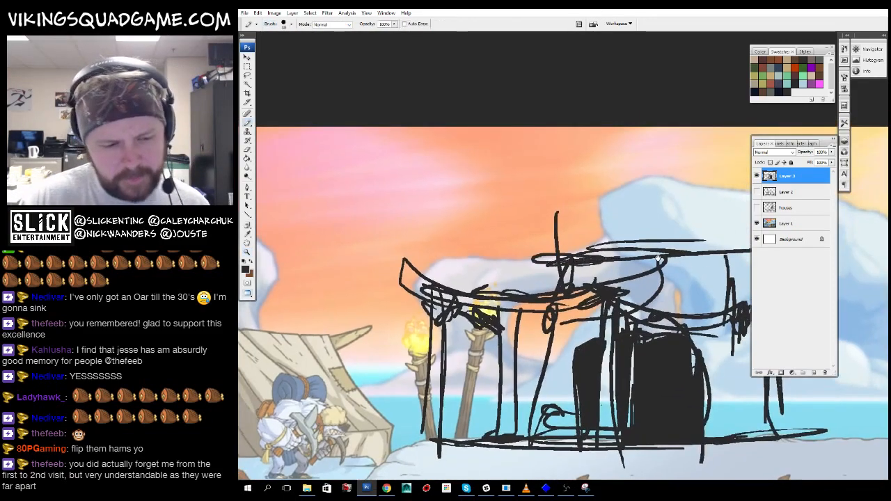
left_click_drag(658, 258, 553, 290)
- Erase most of the tall vertical pole rising above the hut's roof
key("z")
left_click(487, 282, "alt")
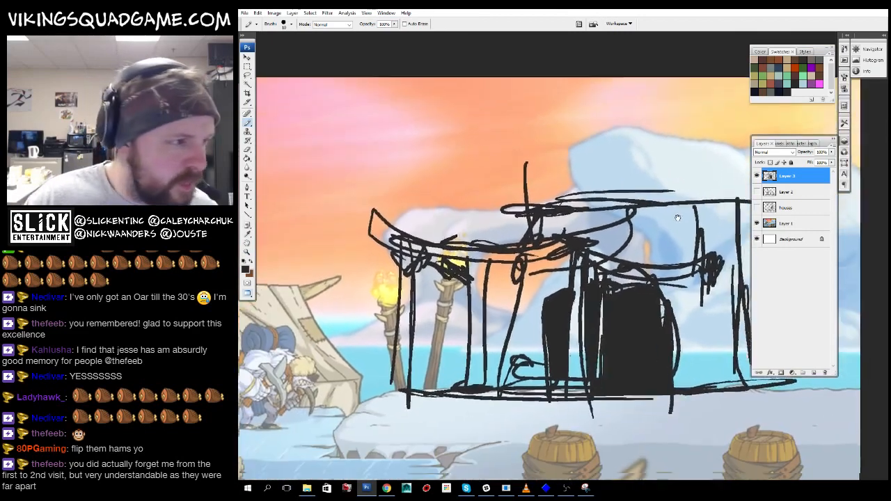
left_click(599, 243, "alt")
left_click(648, 214, "alt")
left_click_drag(647, 216, 587, 317)
left_click(614, 336)
left_click(614, 336)
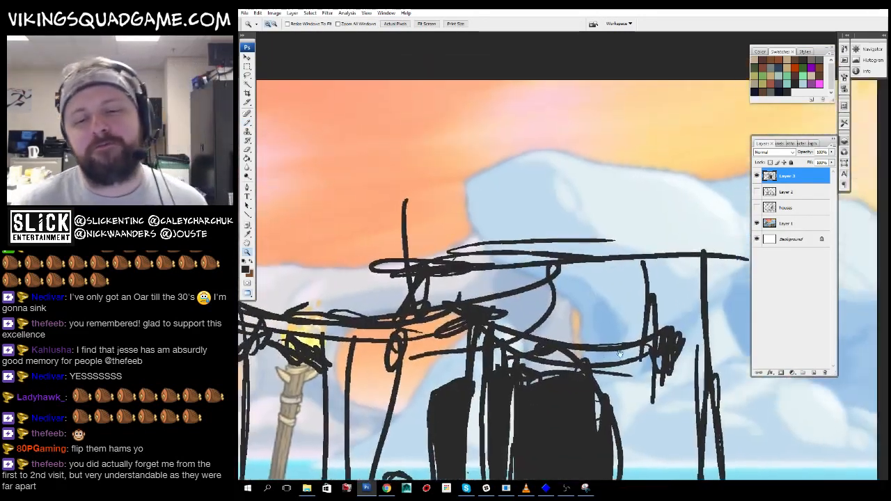
left_click(614, 336)
key("b")
key("z")
left_click(624, 206, "alt")
left_click(624, 206, "alt")
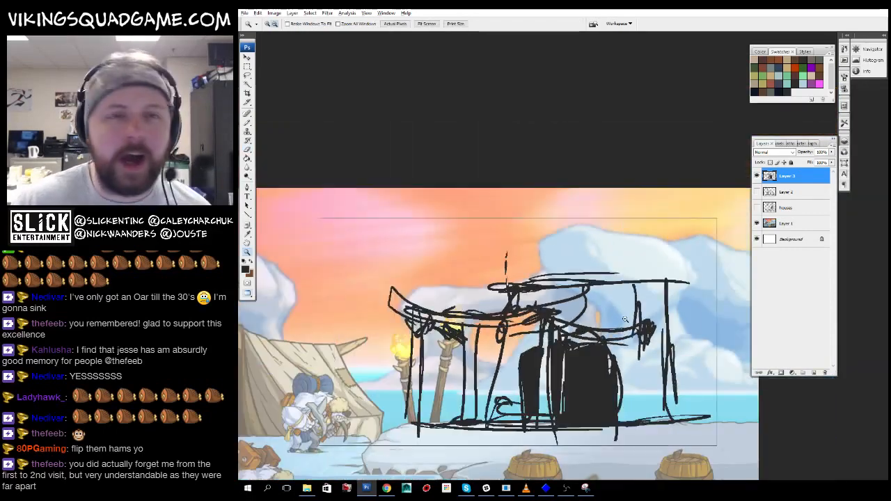
left_click(624, 206, "alt")
left_click(625, 207)
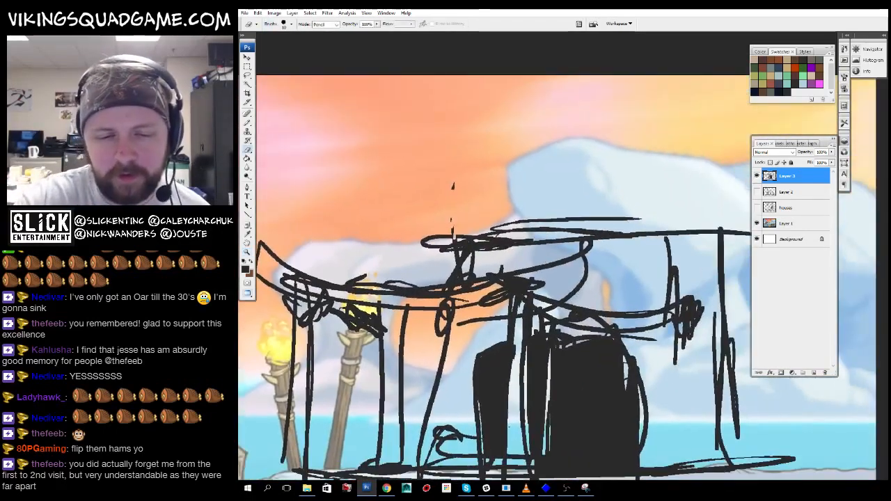
- Draw curved braces between the hut's left posts and a dark knotted lashing where the corner post meets the beam
left_click(641, 314, "alt")
left_click(465, 371)
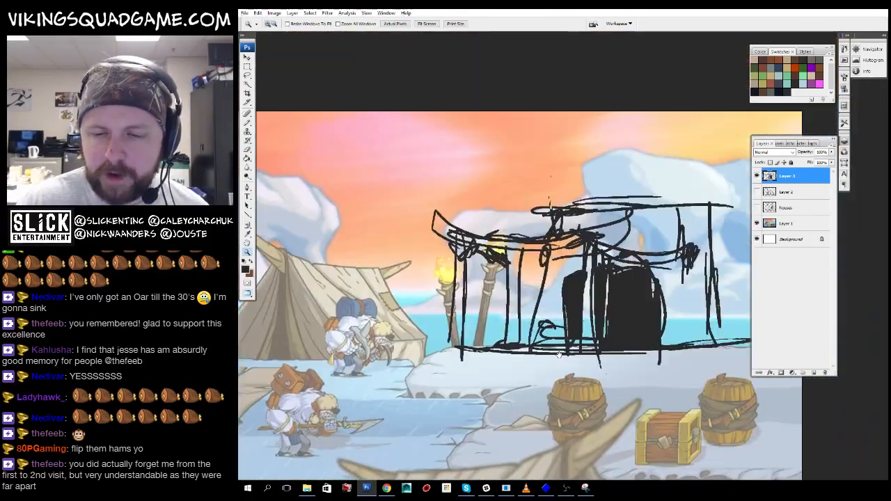
left_click(465, 371)
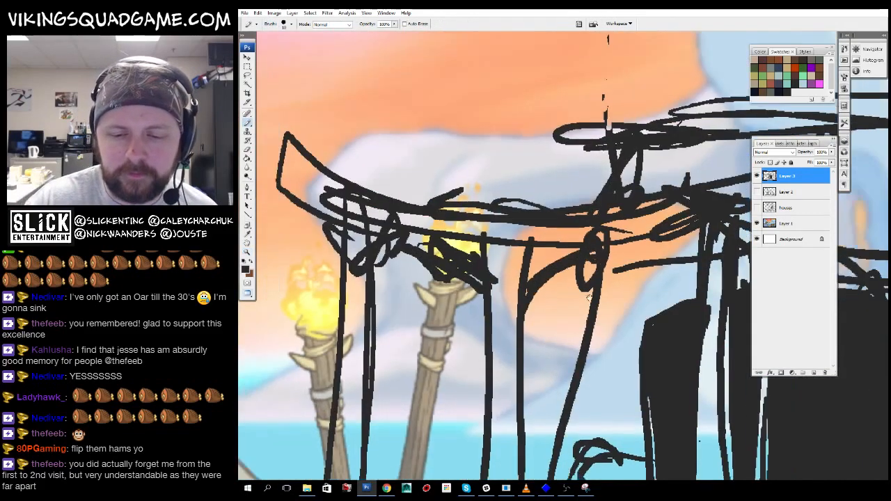
key("b")
left_click_drag(607, 246, 640, 273)
mouse_move(641, 273)
left_mouse_down()
mouse_move(629, 260)
mouse_move(636, 264)
left_mouse_up()
left_click_drag(620, 251, 638, 269)
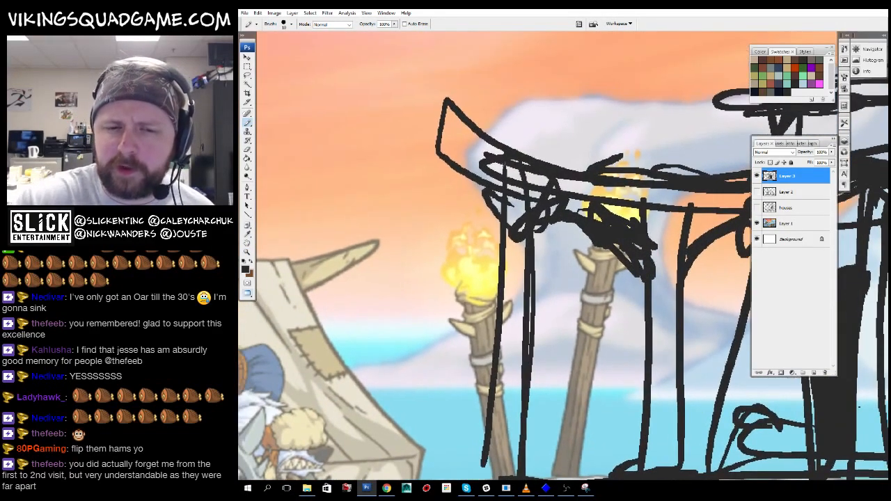
left_click_drag(514, 144, 521, 142)
- Add extra vertical posts at the hut's right end and sloping beams across its upper roof
key("z")
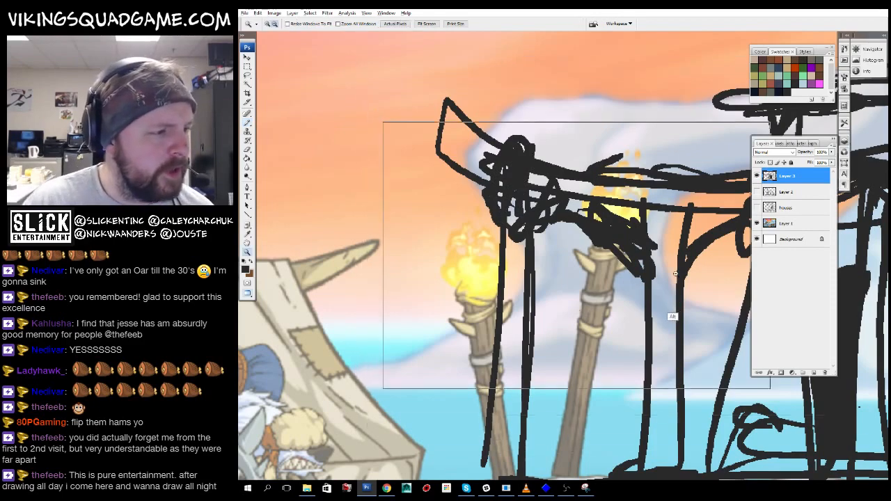
left_click(673, 314, "alt")
left_click(672, 314, "alt")
left_click(675, 317, "alt")
left_click_drag(624, 269, 579, 335)
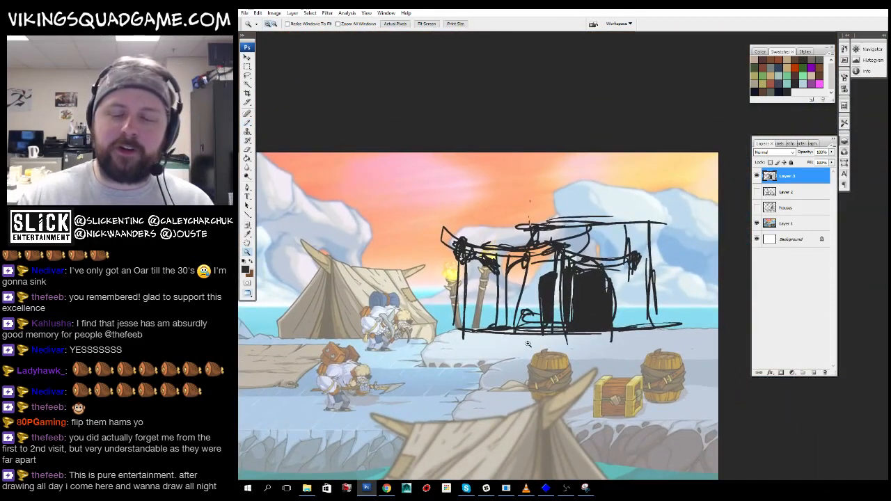
key("b")
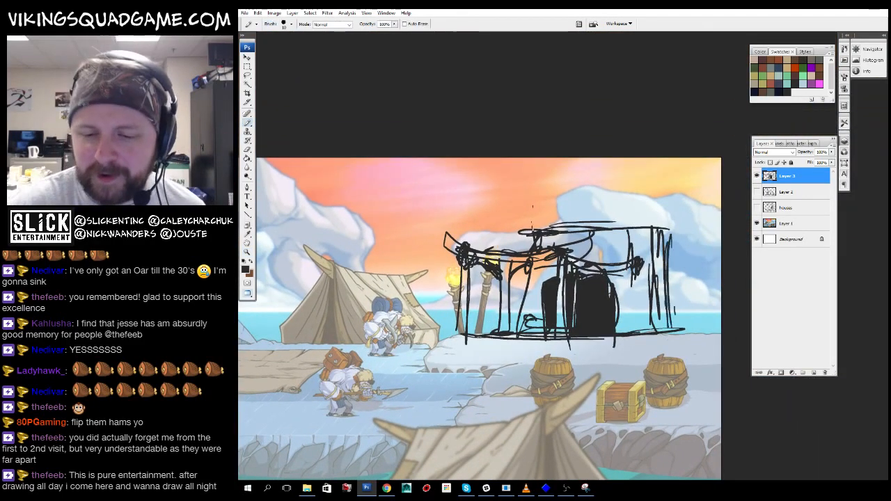
left_click_drag(676, 238, 672, 308)
left_click_drag(672, 306, 668, 305)
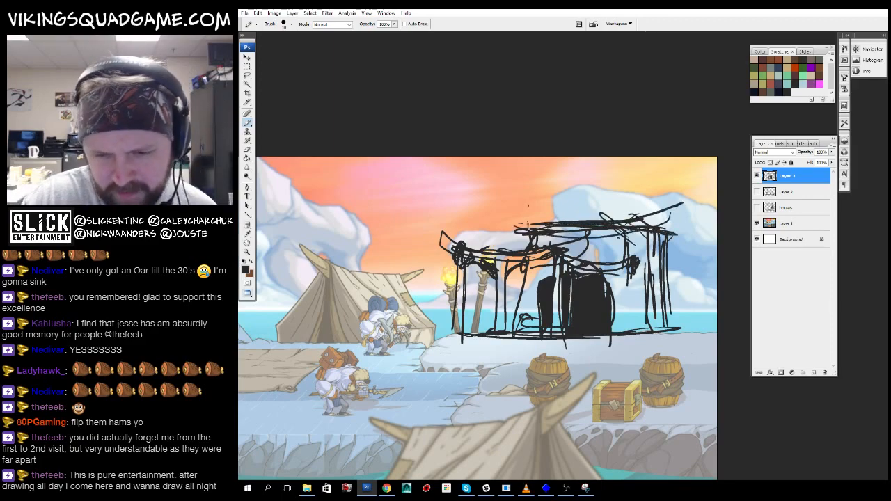
- Copy the hut sketch into the MATTE_BUILDER_HOMEZONE1.psd document and place it over the tent sketch's lower-left area
left_click_drag(529, 207, 531, 198)
key("f")
key("f")
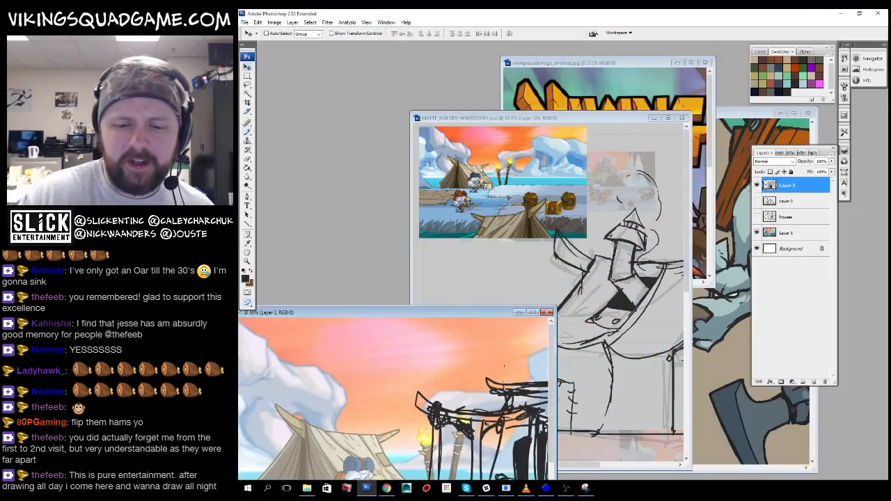
key("v")
key("f")
key("f")
mouse_move(511, 397)
left_mouse_down()
mouse_move(621, 382)
mouse_move(620, 327)
mouse_move(621, 387)
left_mouse_up()
left_click_drag(619, 243, 539, 363)
- Reorder the layers so the translucent grey Layer 121 covers the painted rock artwork, Group 15 copy and Layer 123
left_click(757, 302)
left_click(757, 302)
left_click(780, 302)
key("z")
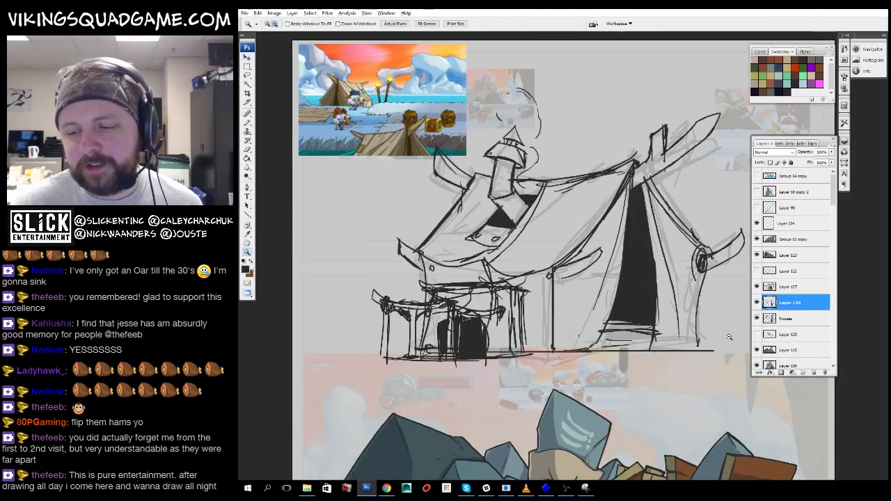
left_click(585, 328, "alt")
mouse_move(585, 329)
left_mouse_down()
mouse_move(660, 408)
mouse_move(661, 258)
mouse_move(681, 293)
left_mouse_up()
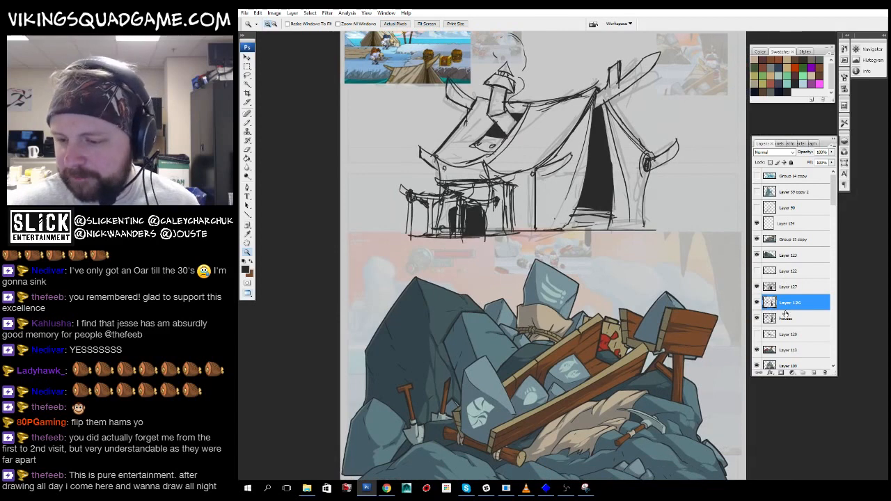
left_click_drag(833, 195, 832, 218)
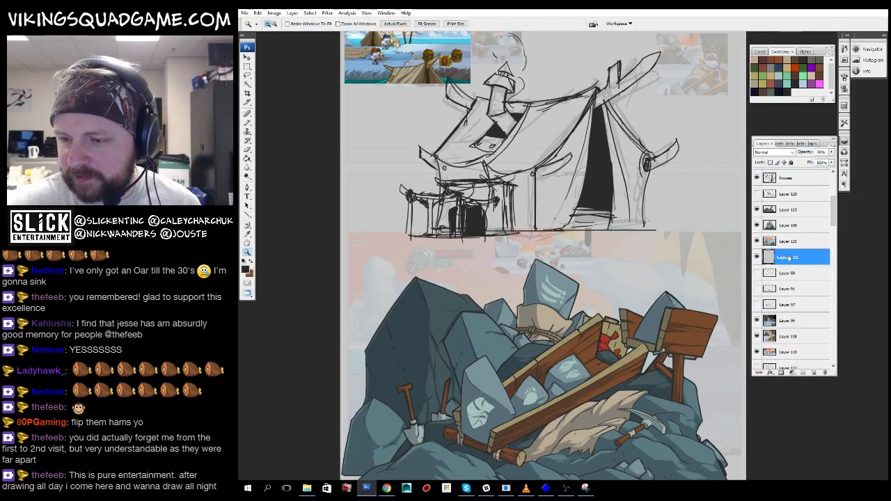
left_click_drag(788, 258, 787, 284)
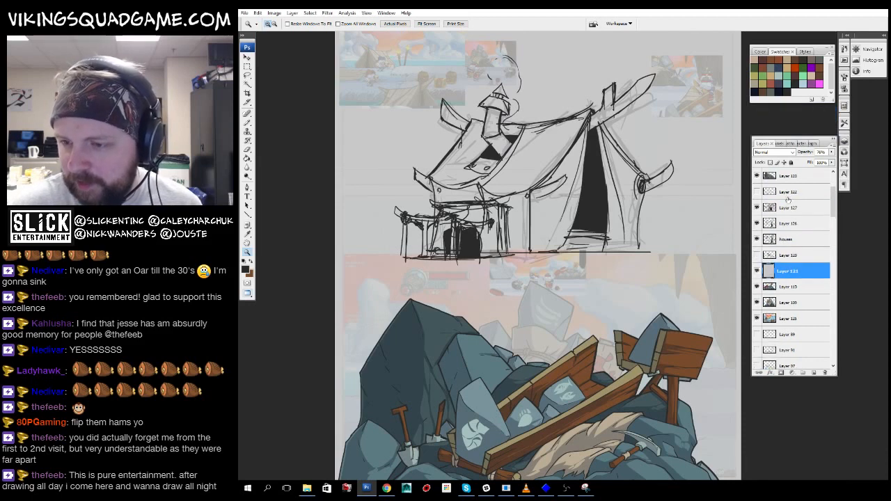
left_click_drag(787, 200, 786, 281)
left_click_drag(834, 226, 835, 200)
left_click_drag(787, 237, 784, 342)
left_click(786, 321)
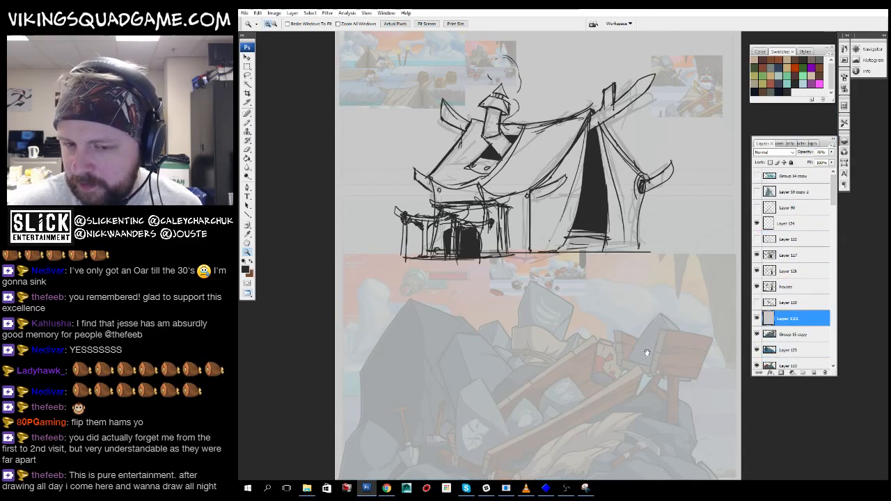
- Delete the houses layer holding the pale rough sketch beneath the tent line art
mouse_move(647, 353)
left_mouse_down()
mouse_move(643, 383)
mouse_move(652, 369)
left_mouse_up()
left_click(787, 302)
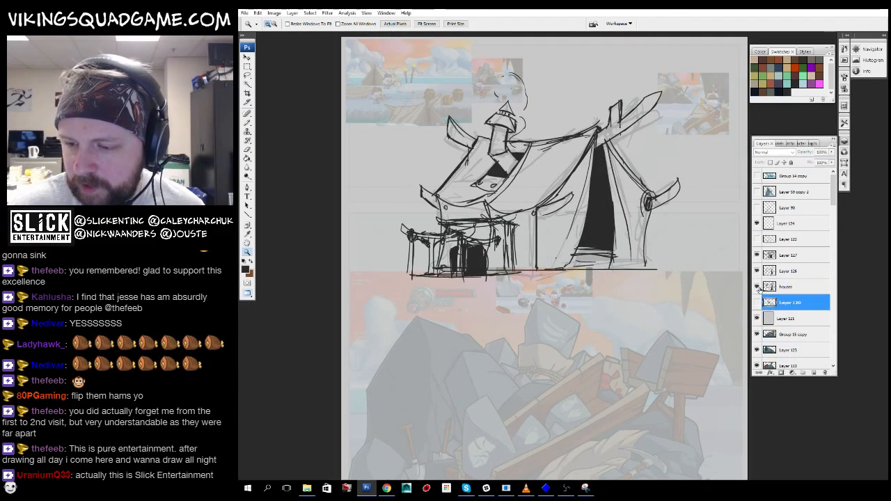
left_click_drag(780, 286, 829, 343)
left_click_drag(770, 363, 770, 363)
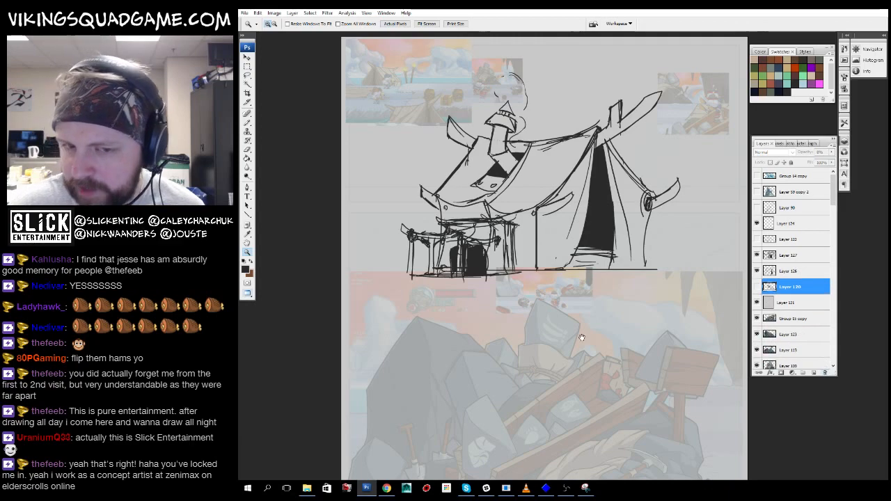
- Move the hut sketch on Layer 127 below the tent onto the faded rock painting and scale it up
left_click(790, 255)
key("v")
mouse_move(507, 285)
left_mouse_down()
mouse_move(555, 290)
mouse_move(535, 216)
left_mouse_up()
mouse_move(532, 220)
left_mouse_down()
mouse_move(576, 390)
mouse_move(570, 367)
left_mouse_up()
left_click_drag(569, 367, 613, 355)
mouse_move(638, 315)
left_mouse_down()
mouse_move(627, 417)
mouse_move(582, 366)
mouse_move(602, 272)
mouse_move(652, 453)
mouse_move(583, 280)
mouse_move(710, 165)
mouse_move(750, 156)
left_mouse_up()
key("ctrl+t")
left_click_drag(679, 231, 582, 263)
key("Return")
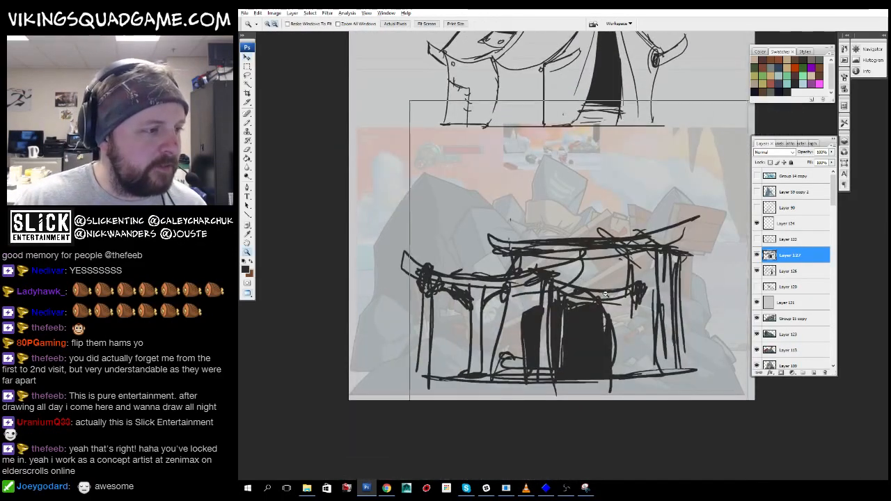
- Enlarge the hut sketch a little further and recentre it beneath the tent
left_click(606, 294, "alt")
left_click_drag(628, 229, 604, 300)
left_click(604, 299, "ctrl")
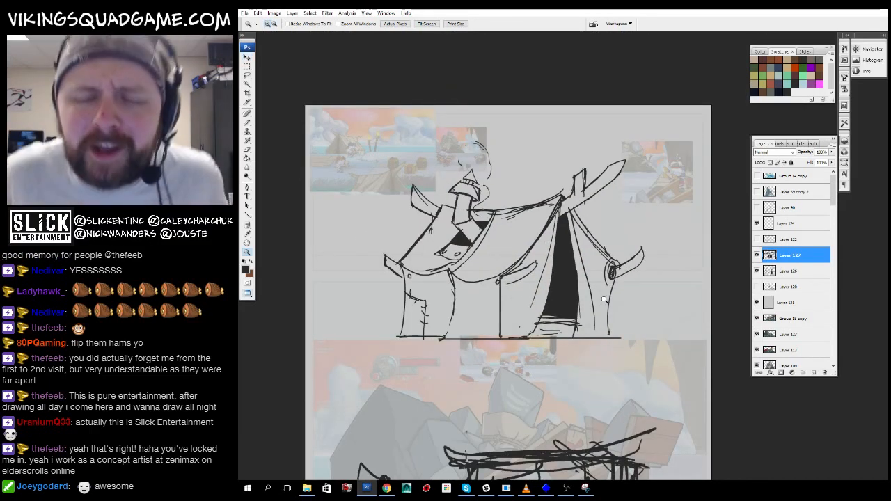
left_click_drag(518, 391, 537, 253)
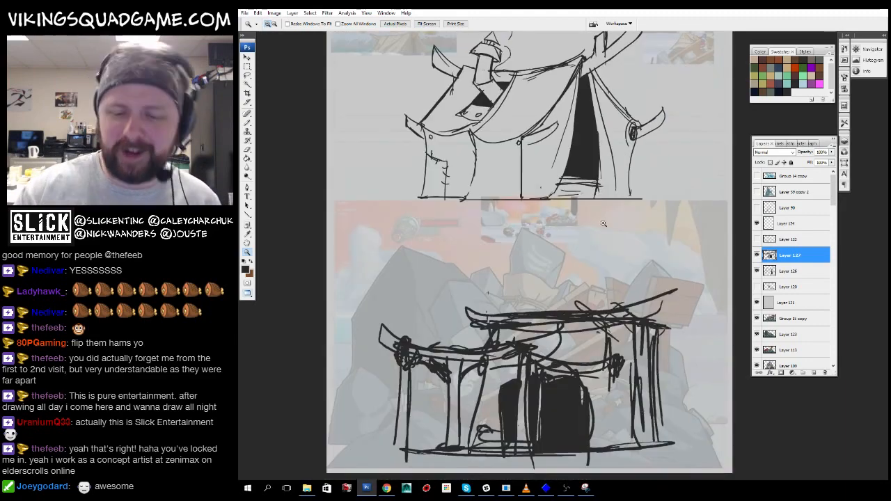
left_click(569, 299, "ctrl")
left_click(596, 273, "alt")
left_click(613, 307, "alt")
left_click_drag(621, 331, 544, 268)
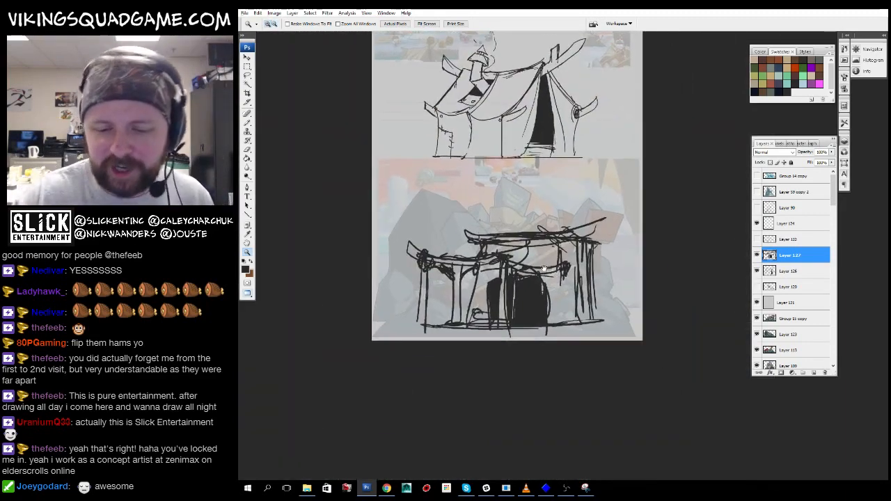
left_click(545, 270)
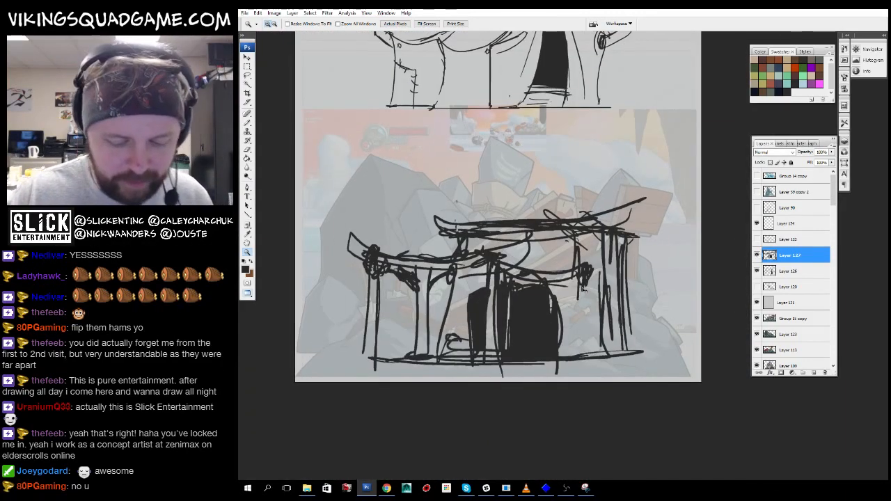
key("ctrl+t")
left_click_drag(646, 198, 697, 167)
left_click_drag(630, 285, 610, 277)
key("Return")
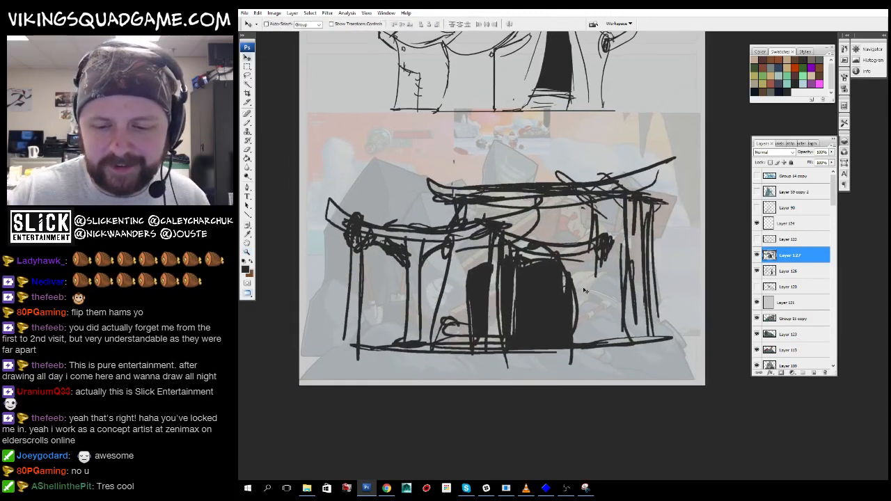
- Toggle the hut sketch's visibility to check it and lower Layer 127's opacity to roughly a third
left_click(587, 296, "alt")
left_click(586, 296, "alt")
left_click(757, 255)
left_click(757, 255)
left_click_drag(747, 255, 736, 250)
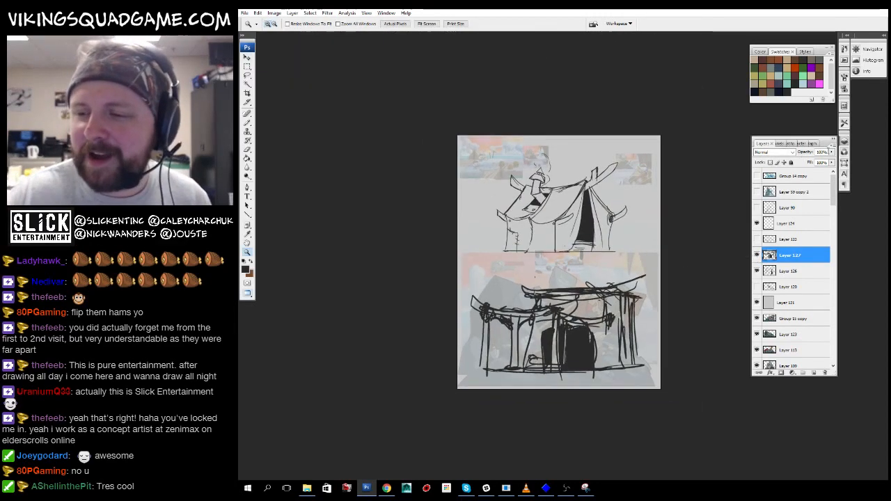
left_click_drag(813, 161, 801, 161)
left_click_drag(612, 339, 603, 293)
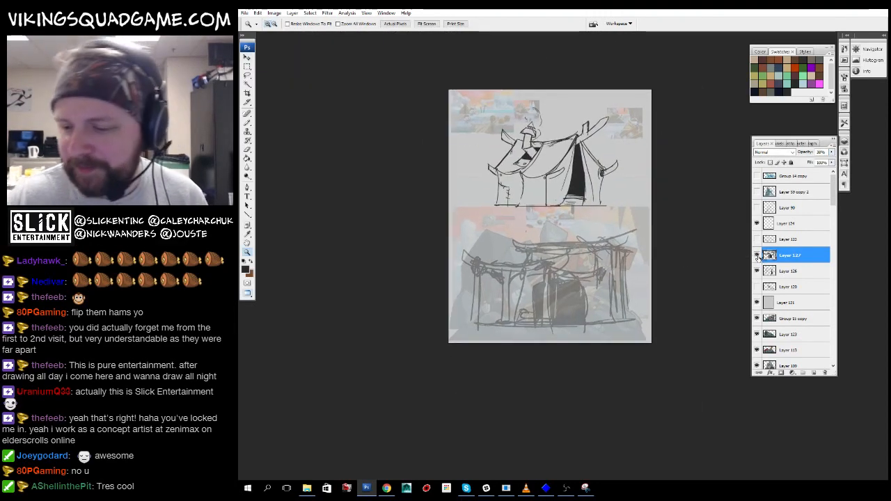
- Check the faded hut against the background and create a new empty layer above Layer 127
left_click(757, 255)
left_click(757, 255)
left_click_drag(571, 208, 564, 167)
left_click(555, 236)
left_click_drag(633, 241, 444, 398)
key("b")
left_click_drag(460, 327, 598, 129)
left_click(757, 255)
left_click(757, 256)
left_click(813, 373)
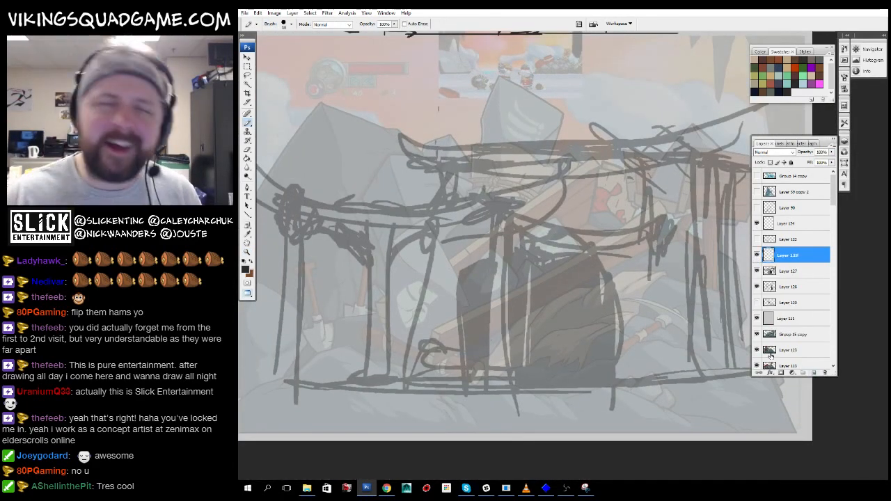
- Scale the faded hut sketch on Layer 127 down slightly to suit the tent's proportions
left_click_drag(555, 311, 587, 245)
left_click(616, 232, "alt")
left_click(616, 233, "alt")
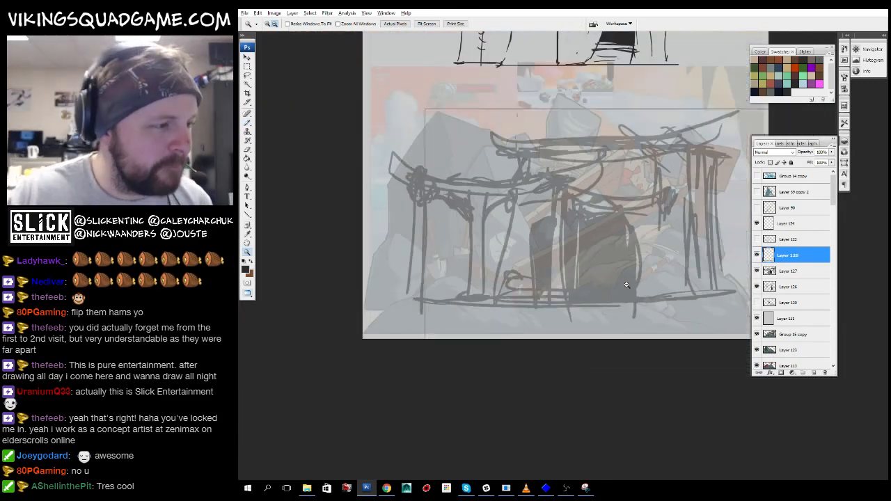
left_click(616, 232, "alt")
mouse_move(584, 147)
left_mouse_down()
mouse_move(518, 271)
mouse_move(495, 348)
mouse_move(566, 195)
left_mouse_up()
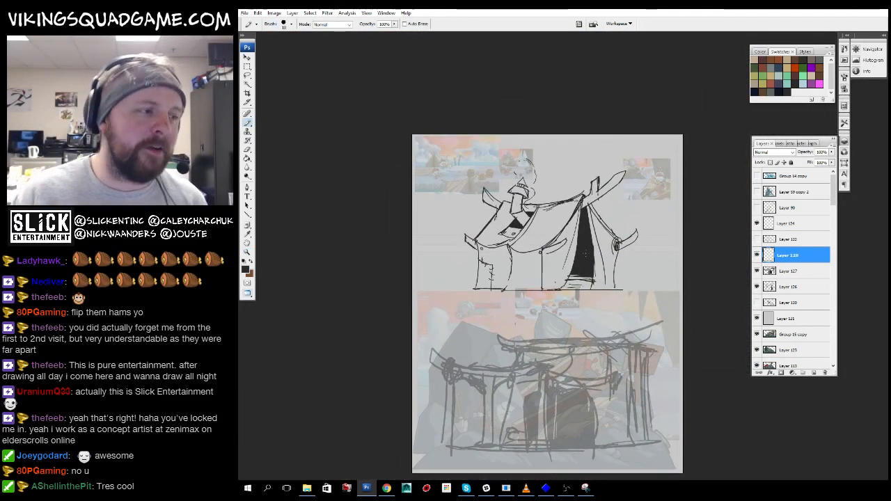
left_click_drag(588, 349, 578, 254)
key("z")
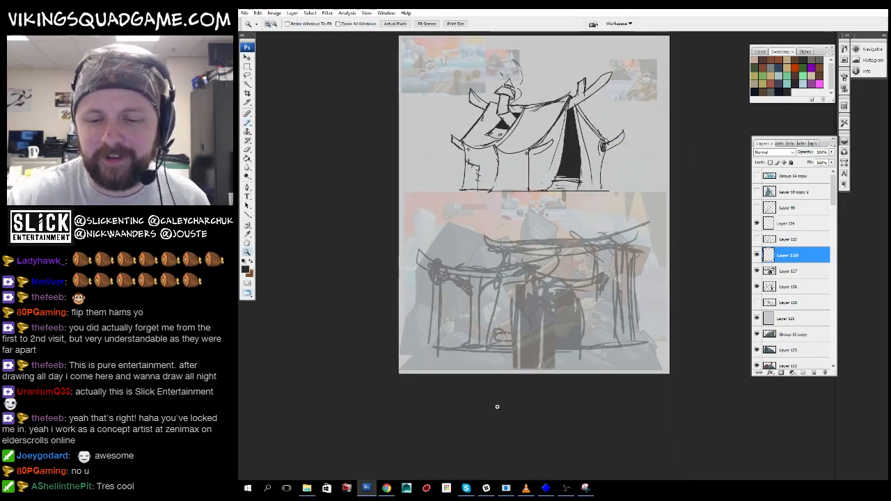
left_click_drag(497, 406, 622, 213)
left_click_drag(622, 213, 614, 391)
left_click(642, 327, "alt")
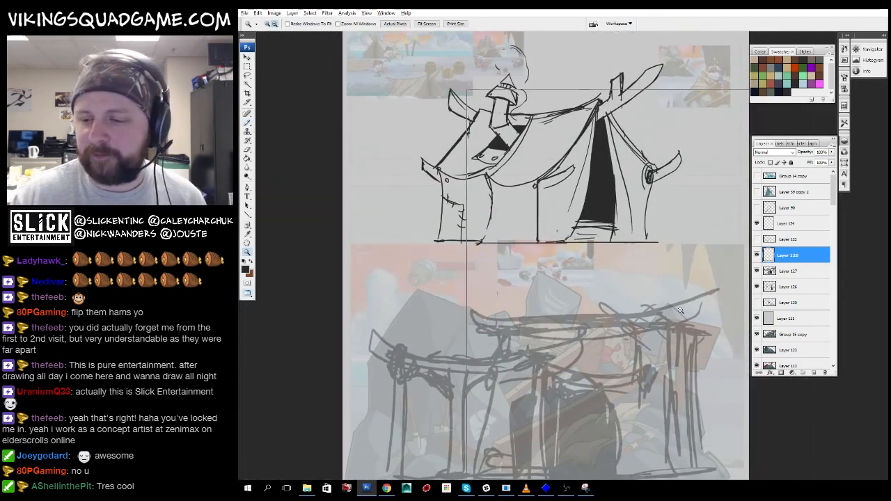
left_click(641, 327, "alt")
key("alt+bracketleft")
key("ctrl+t")
left_click_drag(679, 280, 632, 259)
key("Return")
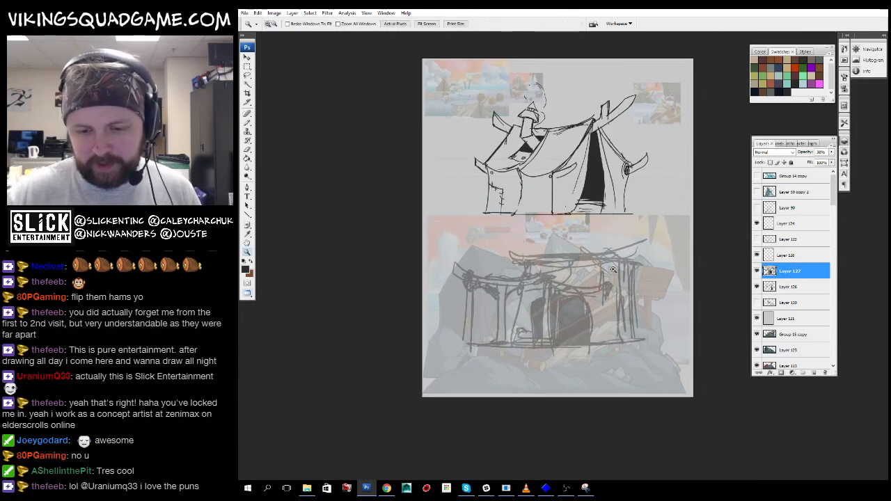
- Add another empty layer directly above the resized hut sketch and ready the drawing tool
left_click(589, 333)
key("ctrl+shift+alt+n")
scroll(529, 250, "right", 2)
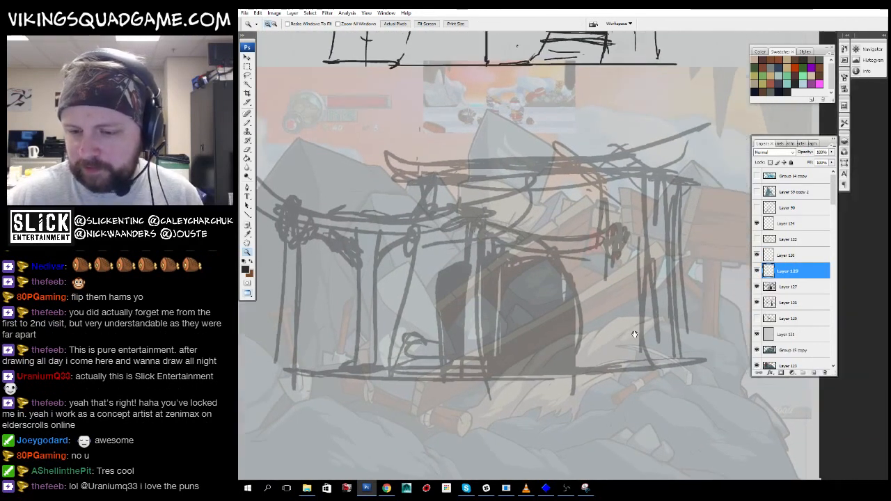
key("b")
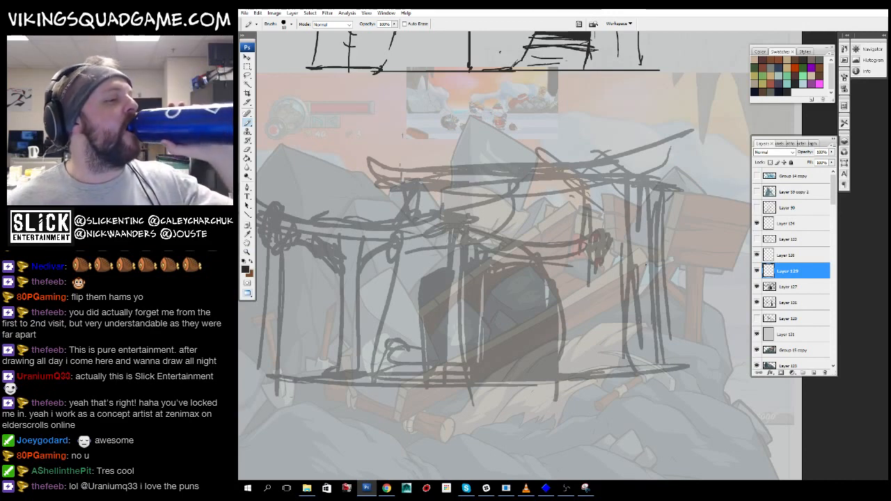
scroll(575, 272, "down", 5)
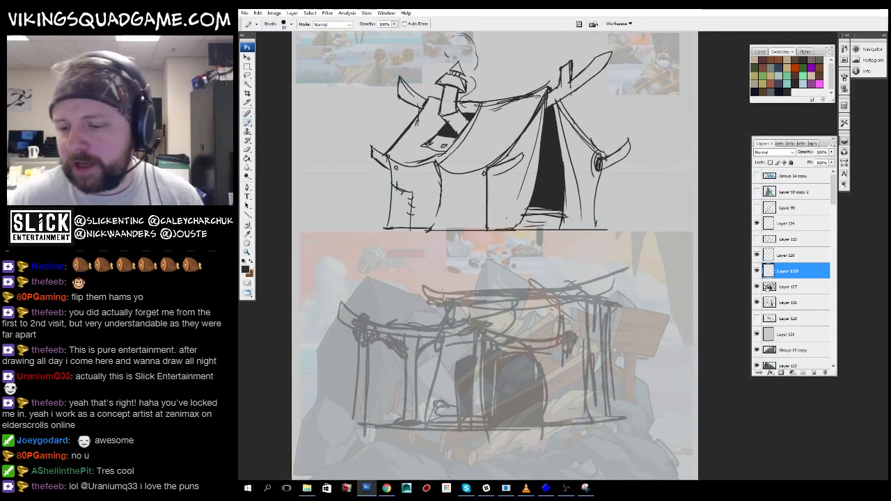
- Check the contents of Layer 126 and Layer 127 by toggling them, and create a fresh layer above Layer 127
left_click(769, 286)
left_click(774, 302)
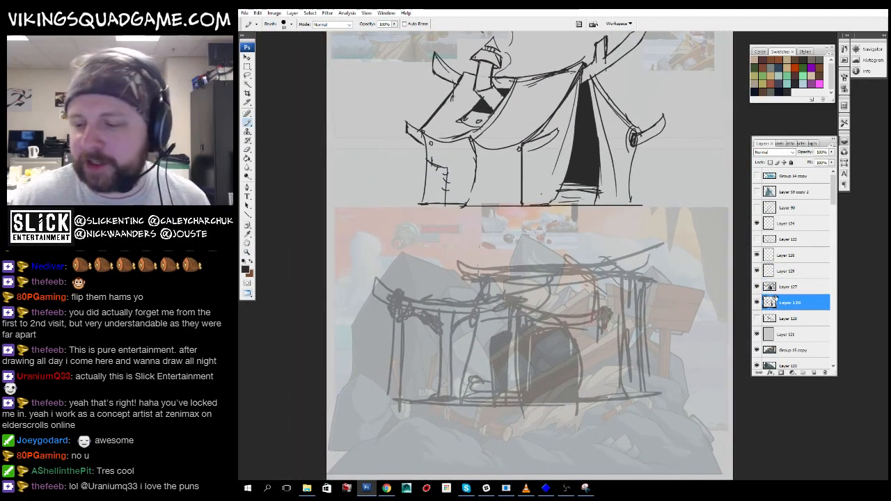
left_click(757, 302)
left_click(757, 302)
left_click(757, 286)
left_click(757, 286)
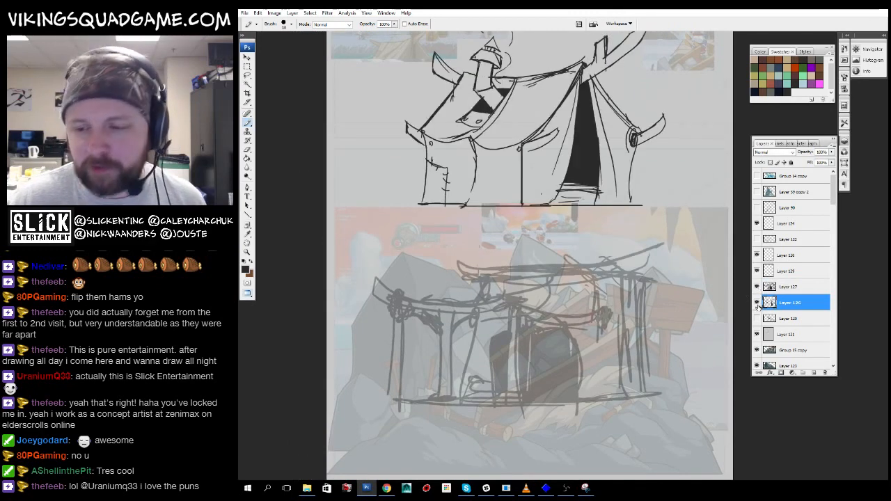
left_click(783, 287)
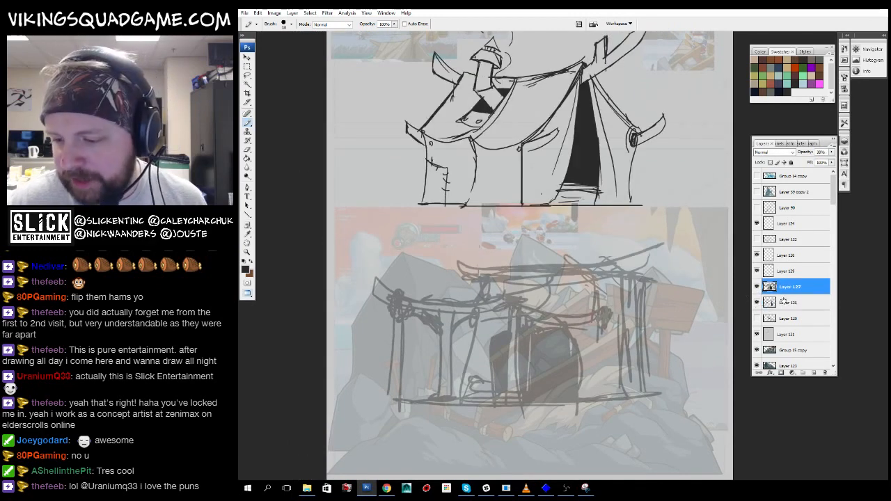
left_click(816, 374)
- Outline the hut's middle front post over the faded sketch with two vertical lines and a short base
left_click_drag(627, 348, 585, 292)
left_click(557, 292, "ctrl")
left_click(627, 275, "ctrl")
left_click_drag(642, 272, 660, 298)
left_click(591, 342, "ctrl")
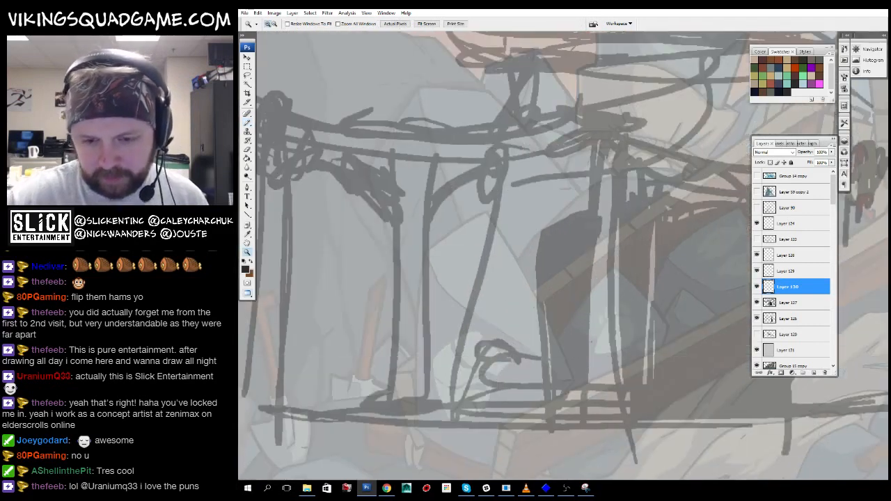
key("b")
mouse_move(589, 147)
left_mouse_down()
mouse_move(592, 433)
mouse_move(619, 422)
left_mouse_up()
left_click_drag(613, 278, 620, 294)
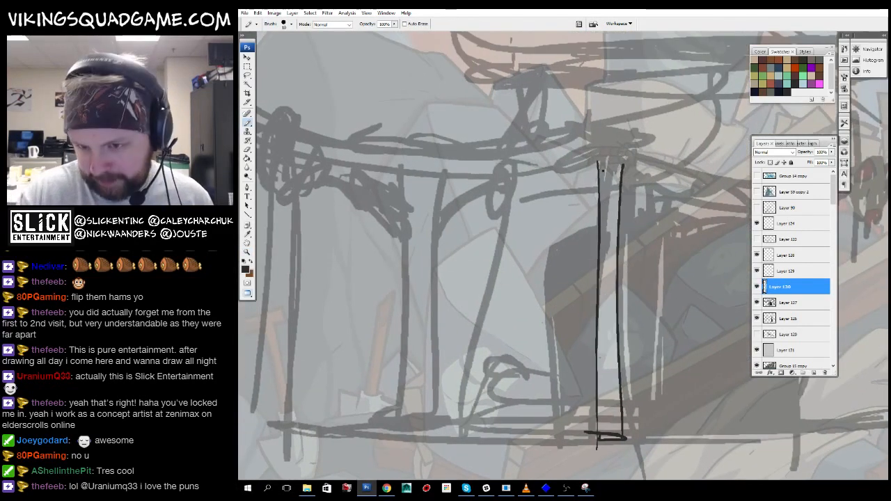
right_click(653, 187)
- Draw the curved front beam with an upturned right end and start the rope lashing where it crosses the middle post
mouse_move(588, 178)
left_mouse_down()
mouse_move(610, 194)
mouse_move(688, 213)
left_mouse_up()
left_click_drag(358, 189, 733, 193)
left_click_drag(733, 193, 639, 231)
left_click_drag(613, 213, 616, 236)
left_click_drag(638, 204, 640, 232)
left_click_drag(613, 216, 662, 212)
mouse_move(643, 210)
left_mouse_down()
mouse_move(581, 220)
mouse_move(296, 158)
left_mouse_up()
- Extend the front beam to an upturned left end and wrap rope lashing around it above the left corner post
left_click_drag(286, 129, 392, 172)
mouse_move(415, 206)
left_mouse_down()
mouse_move(365, 220)
mouse_move(361, 231)
left_mouse_up()
mouse_move(362, 231)
left_mouse_down()
mouse_move(474, 286)
mouse_move(515, 251)
left_mouse_up()
left_click_drag(484, 195, 455, 253)
left_click_drag(486, 198, 457, 240)
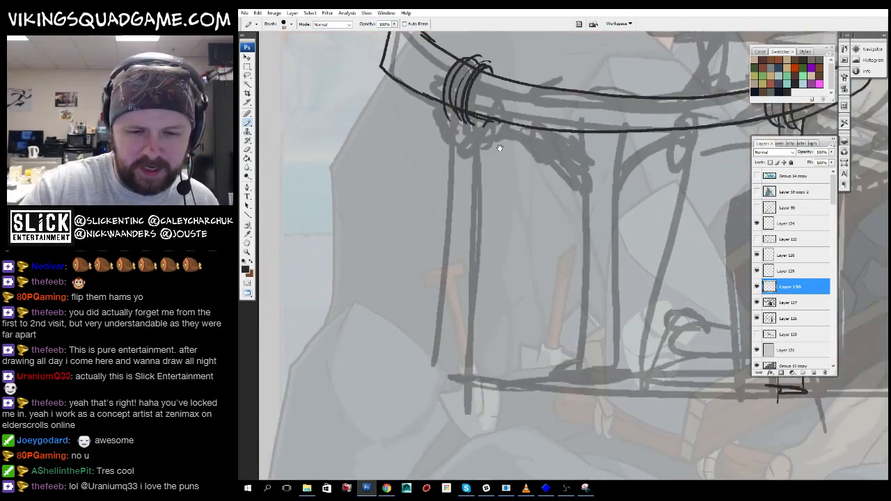
- Outline the left corner post down to the ground and draw slanted rope wraps around its upper part
mouse_move(513, 63)
left_mouse_down()
mouse_move(503, 88)
mouse_move(491, 320)
left_mouse_up()
left_click_drag(482, 89, 469, 364)
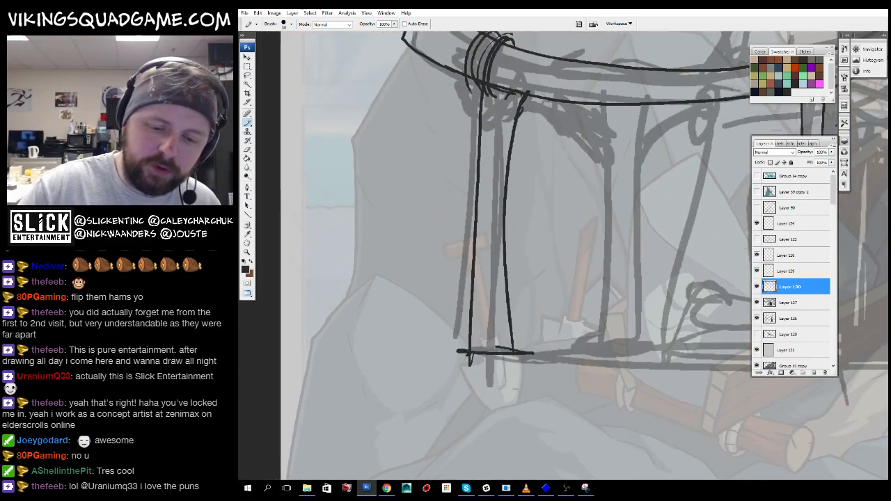
left_click_drag(485, 100, 514, 120)
left_click_drag(477, 117, 514, 142)
mouse_move(480, 142)
left_mouse_down()
mouse_move(506, 167)
mouse_move(509, 186)
left_mouse_up()
- Build up the rope wraps around the top of the middle post just under the beam
mouse_move(565, 211)
left_mouse_down()
mouse_move(394, 263)
mouse_move(396, 282)
left_mouse_up()
mouse_move(592, 286)
left_mouse_down()
mouse_move(573, 336)
mouse_move(587, 333)
left_mouse_up()
left_click_drag(621, 218, 653, 212)
left_click_drag(621, 225, 654, 220)
left_click_drag(623, 231, 664, 217)
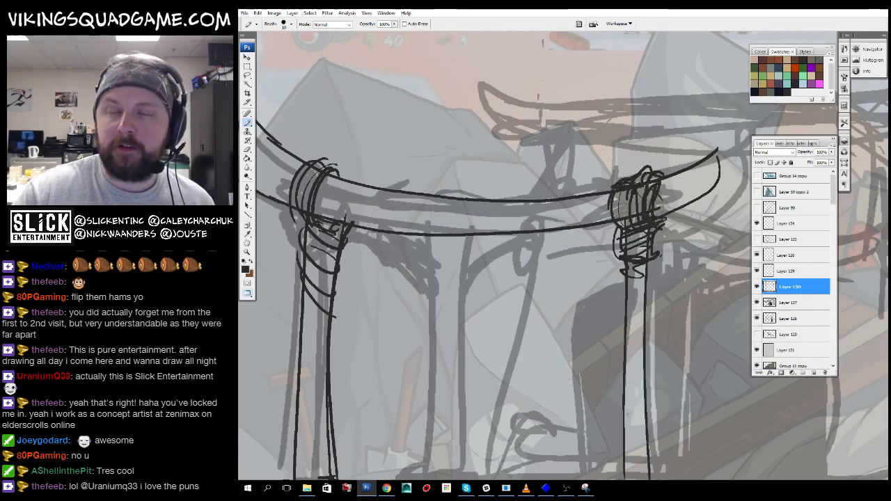
- Add more rope strokes to the lashing on the beam above the left corner post
mouse_move(487, 230)
left_mouse_down()
mouse_move(528, 252)
mouse_move(591, 224)
left_mouse_up()
left_click_drag(447, 171, 432, 194)
mouse_move(447, 168)
left_mouse_down()
mouse_move(427, 211)
mouse_move(463, 214)
left_mouse_up()
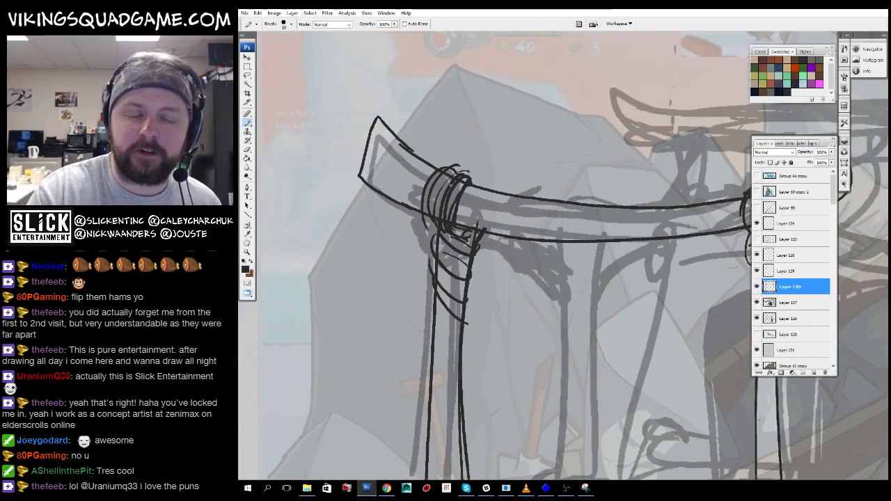
scroll(449, 209, "down", 3)
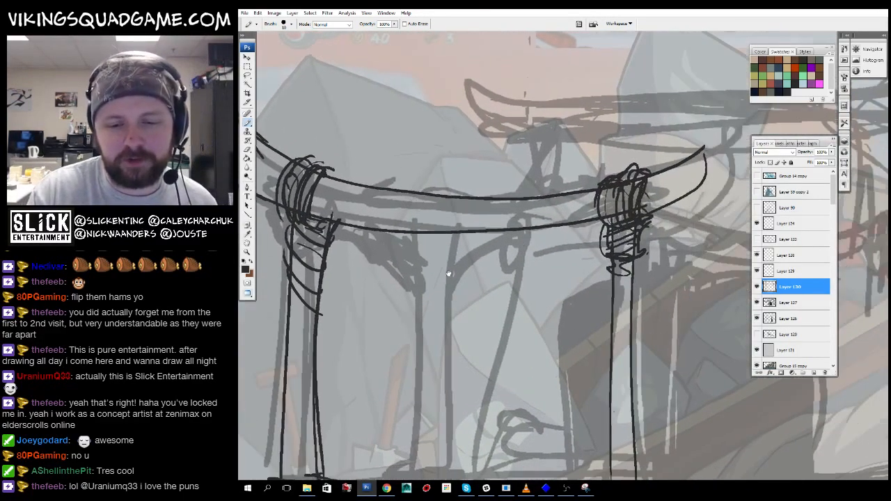
- Draw curved braces from both sides of the middle post and add rope wraps around the post's top
scroll(471, 197, "up", 3)
scroll(471, 196, "down", 3)
scroll(475, 145, "up", 3)
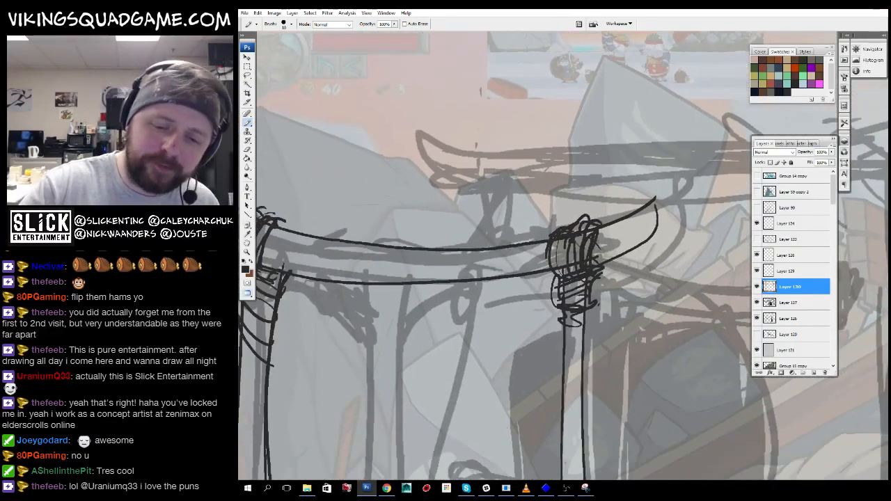
scroll(477, 276, "down", 3)
scroll(442, 124, "up", 2)
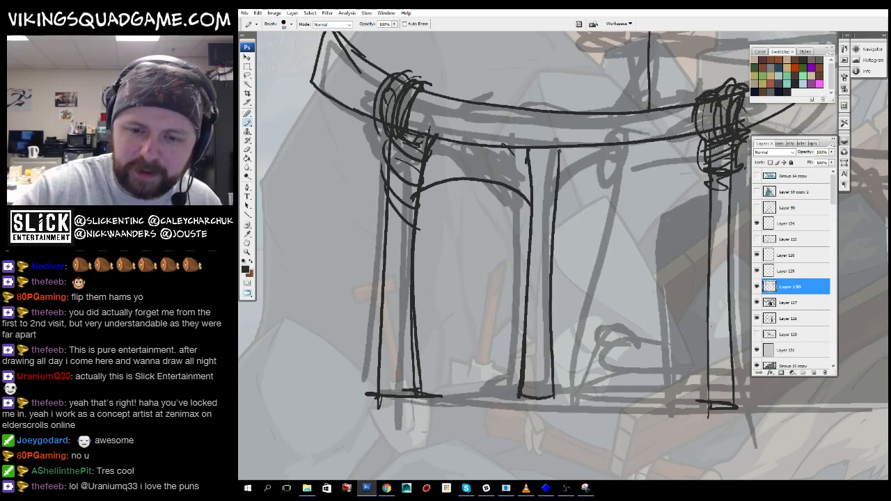
left_click_drag(557, 203, 679, 165)
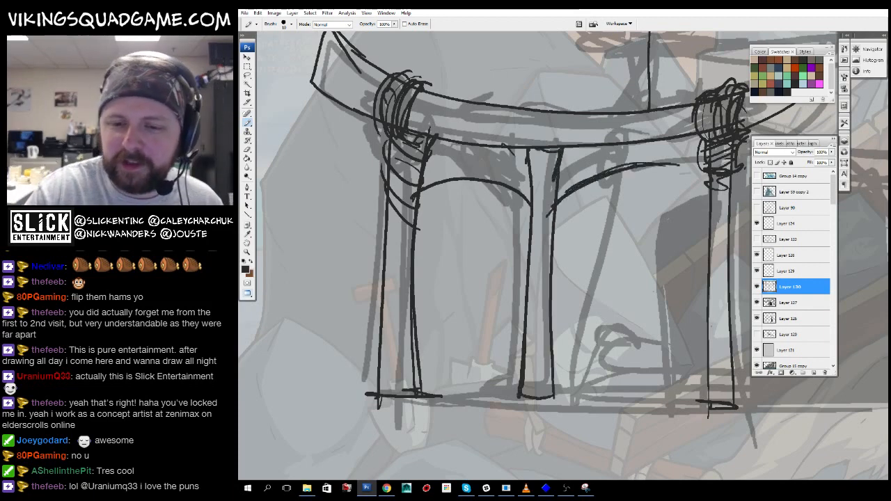
left_click_drag(532, 200, 563, 200)
left_click_drag(561, 190, 611, 220)
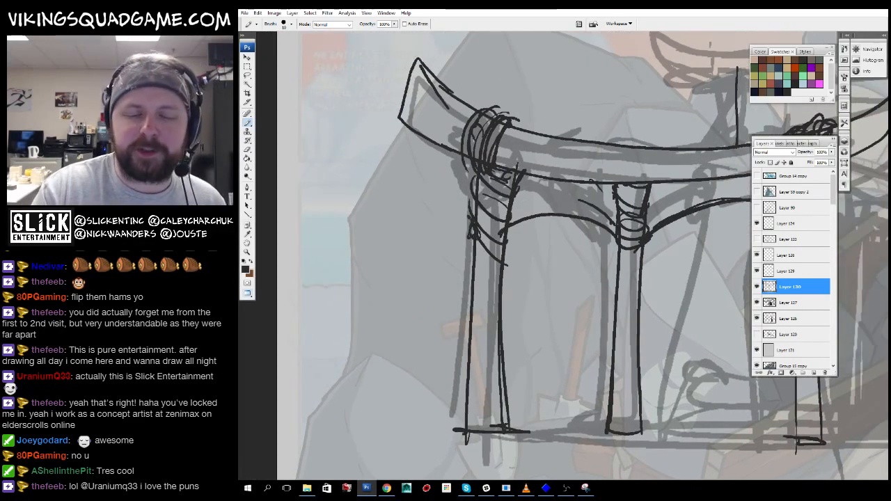
- Add a short pointed brace outside the left corner post and wrap rope lashing around the beam above the middle post
left_click_drag(471, 163, 499, 248)
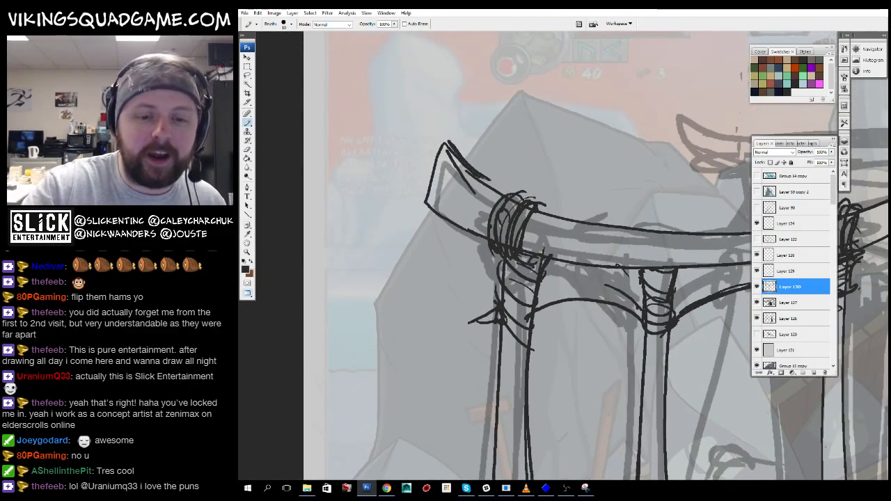
left_click_drag(516, 216, 533, 244)
key("e")
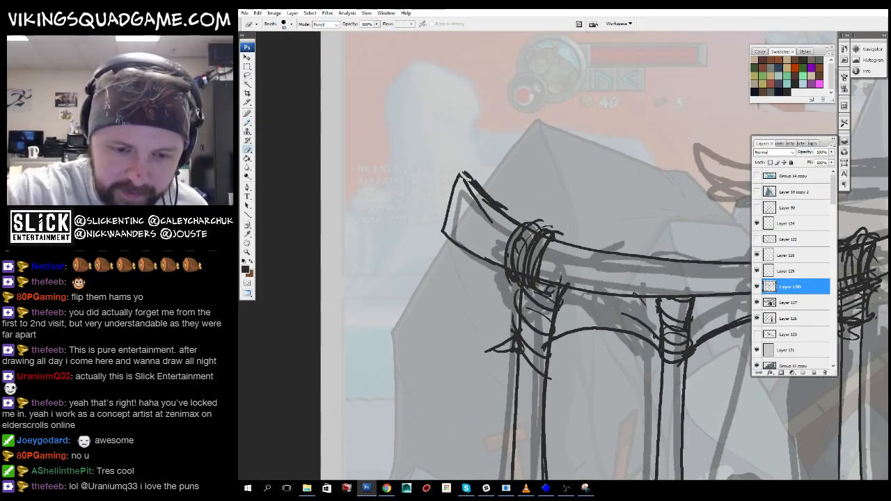
left_click_drag(473, 182, 505, 208)
key("b")
mouse_move(608, 285)
left_mouse_down()
mouse_move(412, 289)
mouse_move(437, 261)
mouse_move(490, 264)
left_mouse_up()
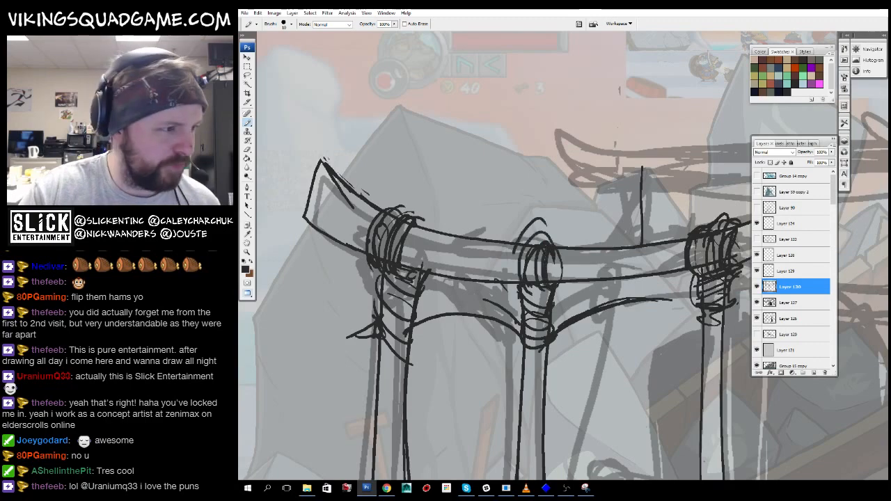
- Draw curved braces on both sides of the right front post just below its rope lashing
key("z")
left_click(578, 225, "alt")
left_click(579, 225, "alt")
left_click(579, 229, "alt")
left_click_drag(629, 233, 545, 269)
left_click(580, 252, "alt")
left_click(545, 269, "alt")
left_click(513, 368)
mouse_move(522, 333)
left_mouse_down()
mouse_move(512, 368)
mouse_move(524, 125)
mouse_move(492, 102)
left_mouse_up()
left_click_drag(609, 244, 578, 241)
left_click(578, 242)
left_click(511, 245)
left_click_drag(511, 245, 640, 221)
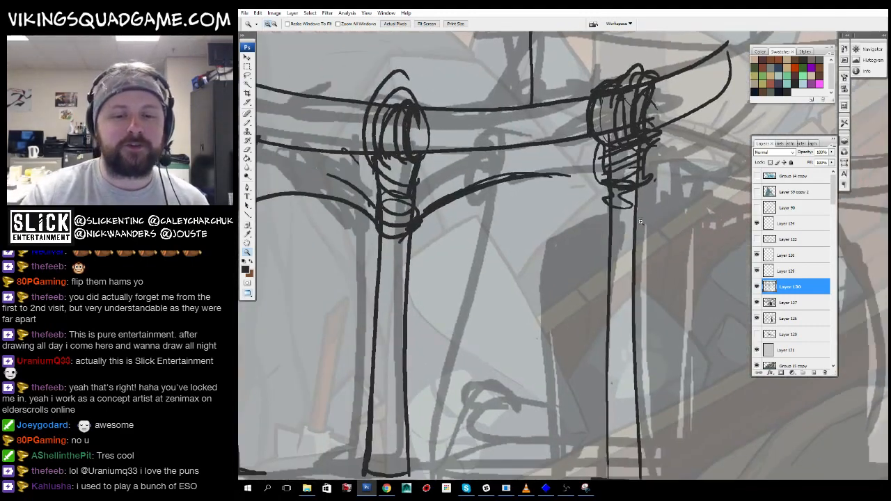
key("b")
left_click_drag(496, 177, 590, 184)
mouse_move(673, 221)
left_mouse_down()
mouse_move(518, 261)
mouse_move(592, 227)
left_mouse_up()
left_click_drag(592, 233, 523, 239)
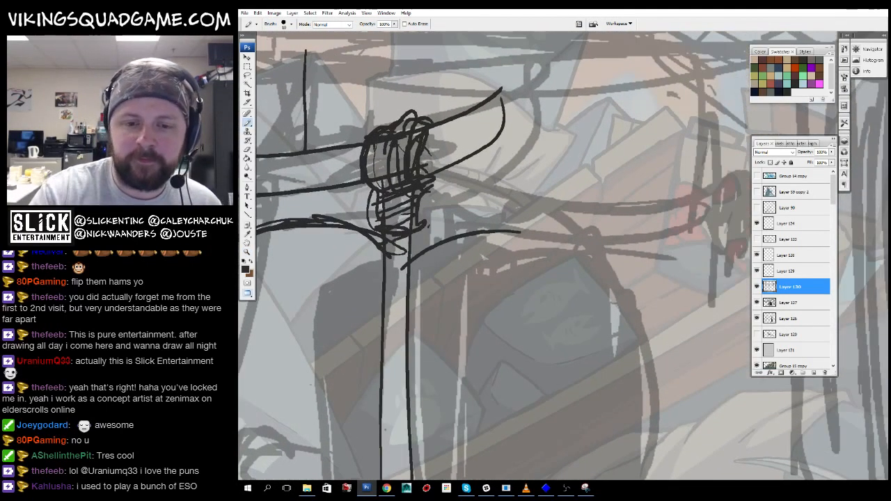
- Draw the sagging side beam from the right front post to an upturned corner, with an arched line beneath it
mouse_move(427, 162)
left_mouse_down()
mouse_move(706, 188)
mouse_move(731, 180)
left_mouse_up()
mouse_move(665, 192)
left_mouse_down()
mouse_move(520, 216)
mouse_move(610, 189)
left_mouse_up()
mouse_move(549, 243)
left_mouse_down()
mouse_move(615, 218)
mouse_move(637, 195)
left_mouse_up()
mouse_move(360, 226)
left_mouse_down()
mouse_move(406, 204)
mouse_move(676, 258)
left_mouse_up()
left_click_drag(696, 215, 691, 256)
left_click_drag(635, 221, 684, 98)
- Outline the right edge of the arched doorway down to the ground and extend the ground line to the right
left_click_drag(575, 91, 662, 348)
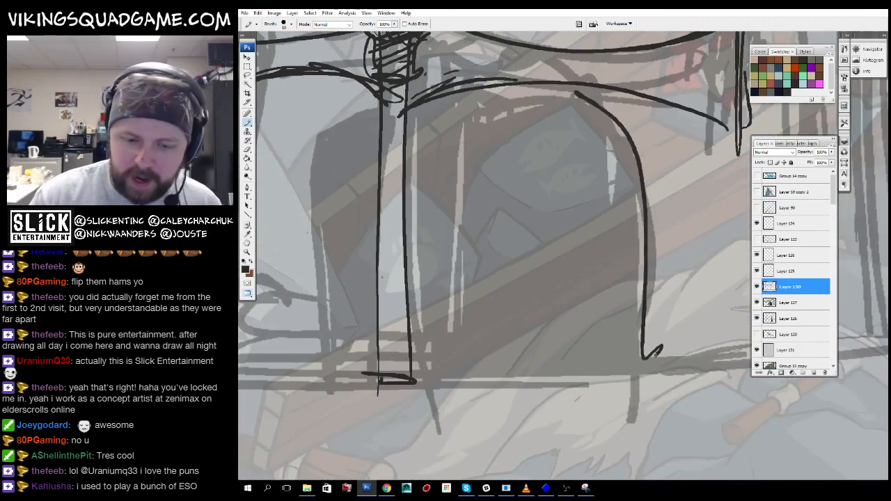
left_click_drag(413, 380, 824, 379)
left_click_drag(824, 379, 625, 323)
mouse_move(392, 320)
left_mouse_down()
mouse_move(654, 288)
mouse_move(335, 320)
left_mouse_up()
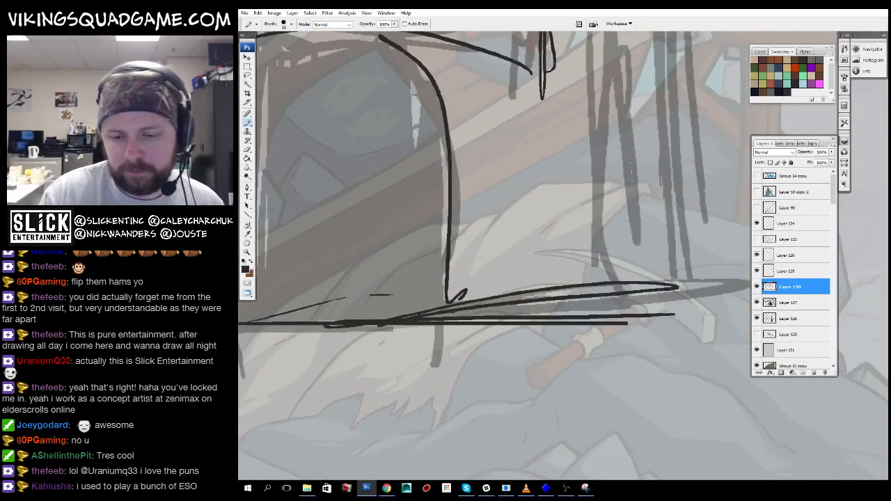
- Sketch a rounded barrel lying beside the doorway with concentric ovals on its front end
left_click_drag(481, 286, 490, 304)
left_click_drag(441, 338, 507, 300)
left_click_drag(496, 279, 569, 188)
left_click_drag(521, 214, 601, 285)
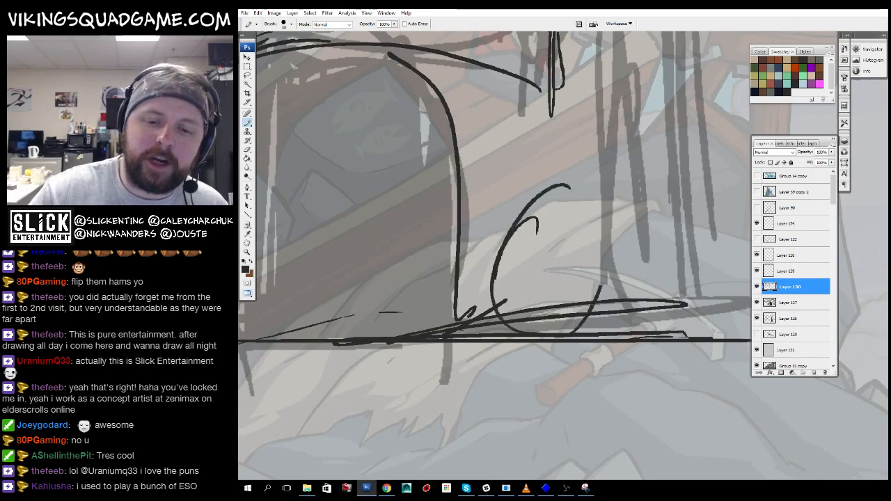
left_click_drag(516, 273, 604, 284)
left_click_drag(583, 240, 543, 286)
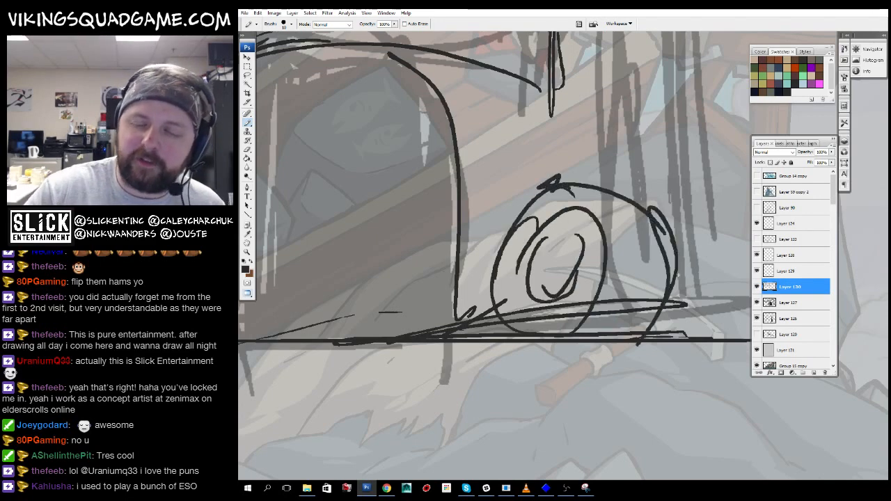
- Thicken the back rim of the barrel and sketch a second rounded shape behind it on the ground line
left_click_drag(680, 231, 668, 332)
mouse_move(710, 197)
left_mouse_down()
mouse_move(610, 253)
mouse_move(665, 394)
left_mouse_up()
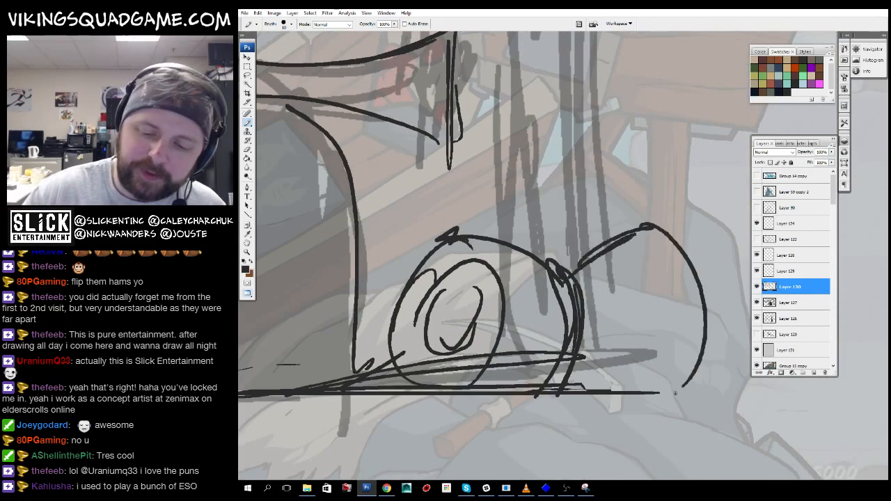
left_click_drag(663, 243, 684, 386)
left_click_drag(613, 209, 676, 243)
left_click_drag(657, 280, 683, 319)
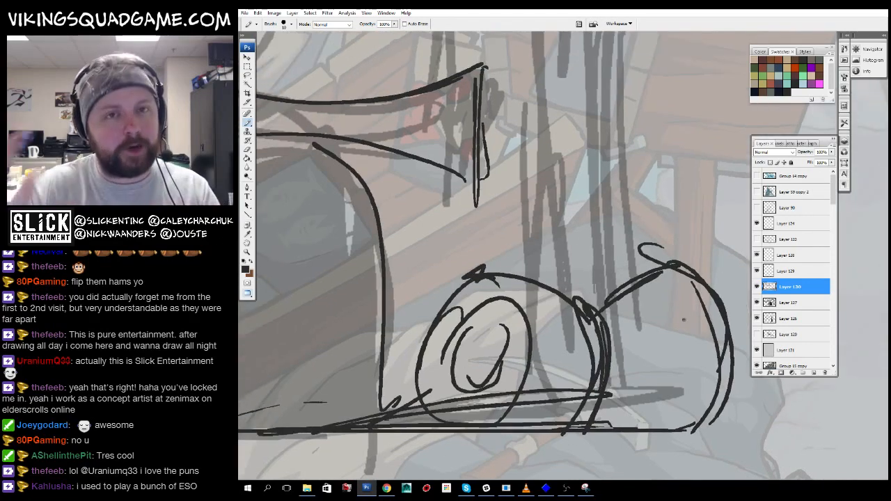
- Examine the Viking Squad character artwork in its own document, full screen, and return to the homezone matte
key("z")
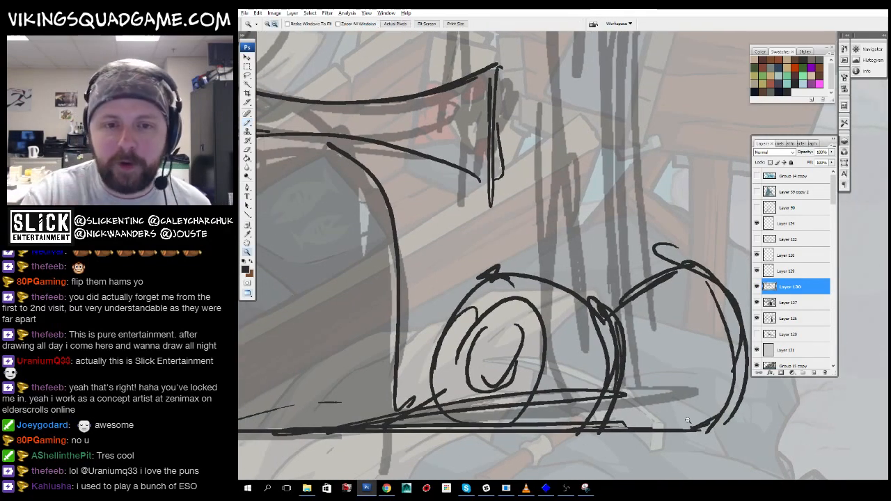
key("f")
left_click_drag(522, 119, 632, 109)
left_click(480, 315)
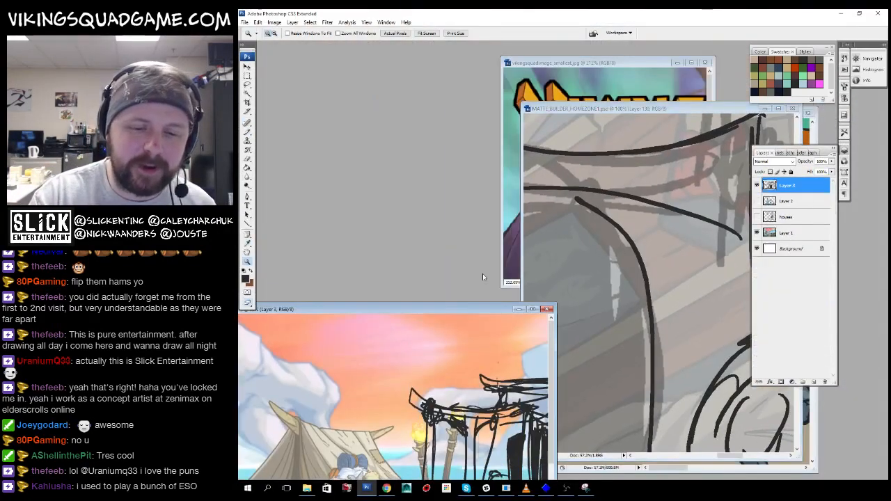
left_click(557, 82)
key("f")
key("f")
left_click_drag(640, 238, 629, 255)
left_click(628, 255)
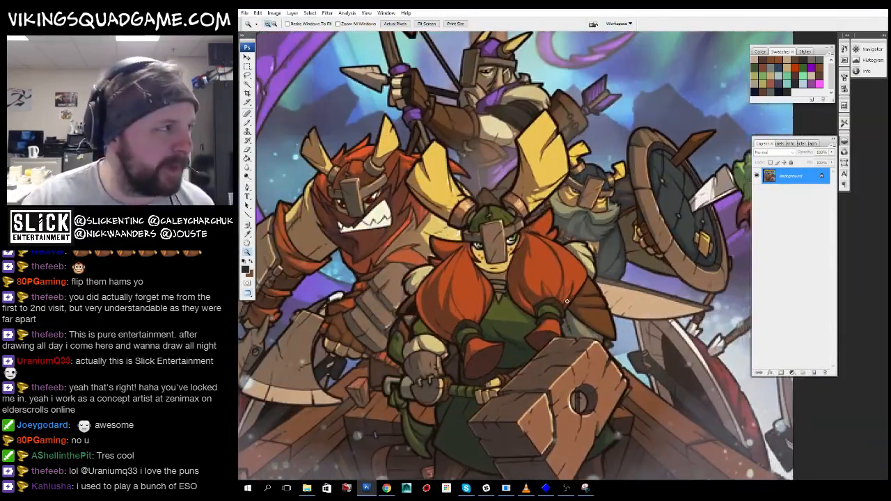
left_click(649, 259)
key("f")
left_click(681, 300)
key("f")
key("f")
key("f")
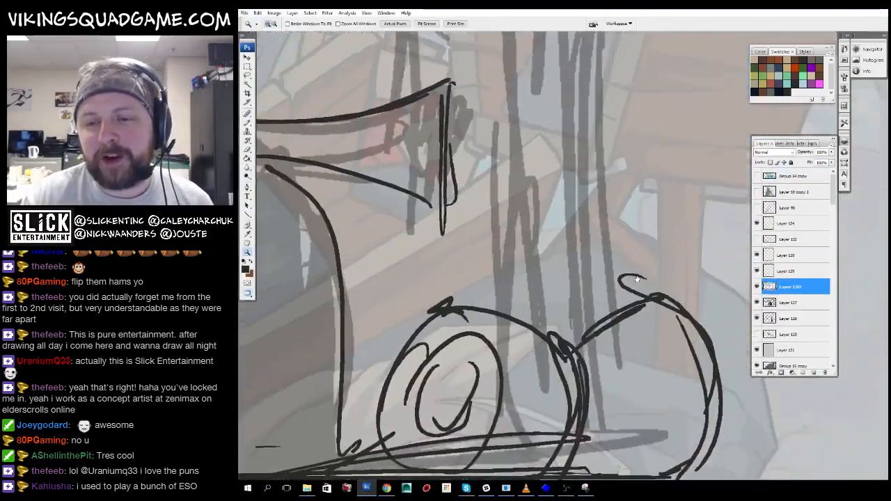
- Examine the rough hut sketch in the painted camp scene document and return to the homezone matte
left_click_drag(649, 236, 639, 267)
left_click(639, 267)
key("f")
left_click(419, 310)
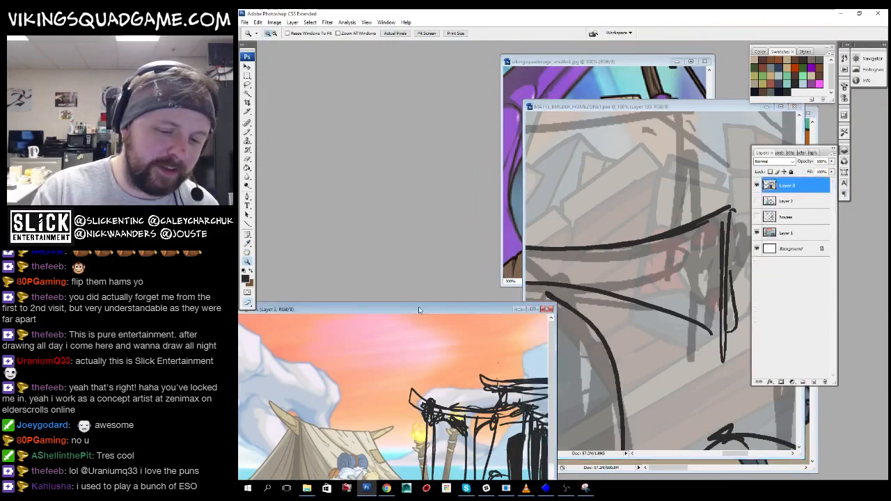
key("f")
key("f")
mouse_move(585, 334)
left_mouse_down()
mouse_move(615, 304)
mouse_move(579, 342)
left_mouse_up()
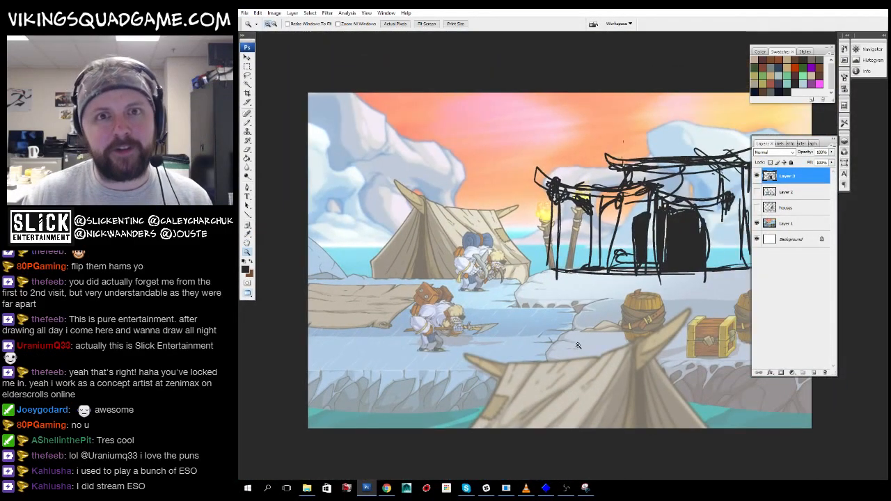
key("f")
key("f")
left_click(588, 274)
key("f")
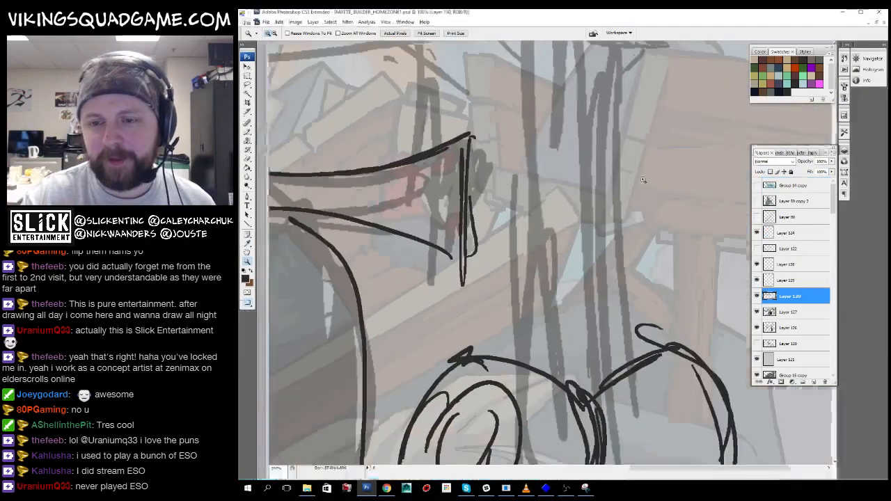
key("f")
- Draw the corner post under the end of the side beam, extending both edges down to the barrel
mouse_move(627, 270)
left_mouse_down()
mouse_move(627, 328)
mouse_move(715, 272)
left_mouse_up()
key("b")
left_click_drag(597, 215, 629, 221)
left_click_drag(593, 138, 591, 254)
left_click_drag(591, 294, 610, 195)
left_click_drag(601, 140, 611, 263)
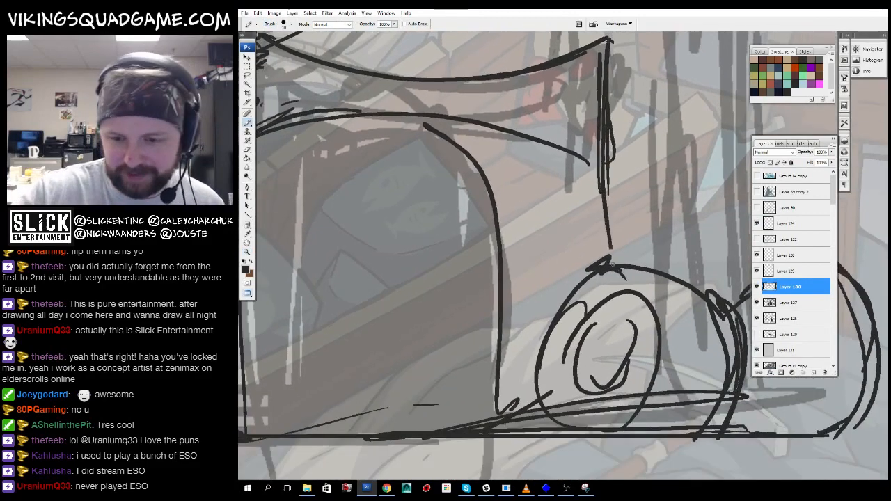
left_click_drag(609, 227, 647, 261)
left_click_drag(606, 291, 700, 328)
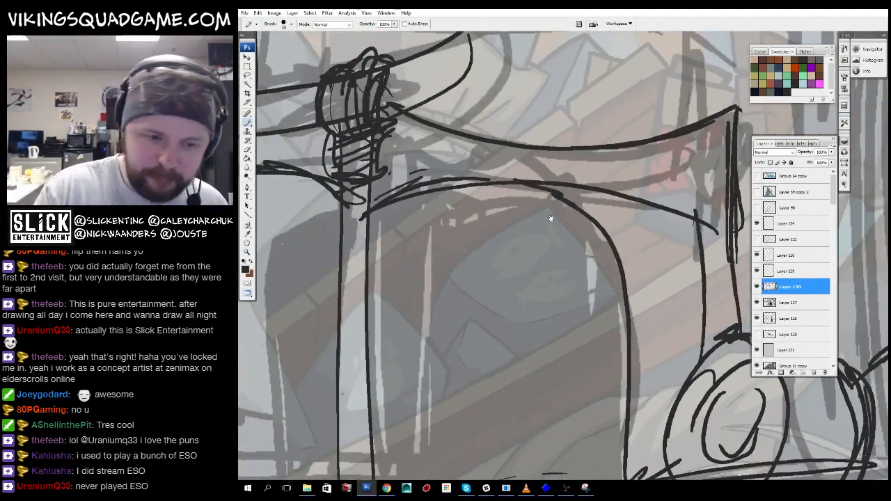
- Draw the left frame of the arched doorway and a curtain flap sweeping diagonally across the opening with fold lines
left_click_drag(550, 219, 696, 188)
left_click_drag(481, 154, 426, 440)
mouse_move(423, 208)
left_mouse_down()
mouse_move(403, 181)
mouse_move(404, 376)
mouse_move(417, 409)
left_mouse_up()
mouse_move(468, 362)
left_mouse_down()
mouse_move(671, 155)
mouse_move(515, 270)
left_mouse_up()
left_click_drag(550, 185, 638, 148)
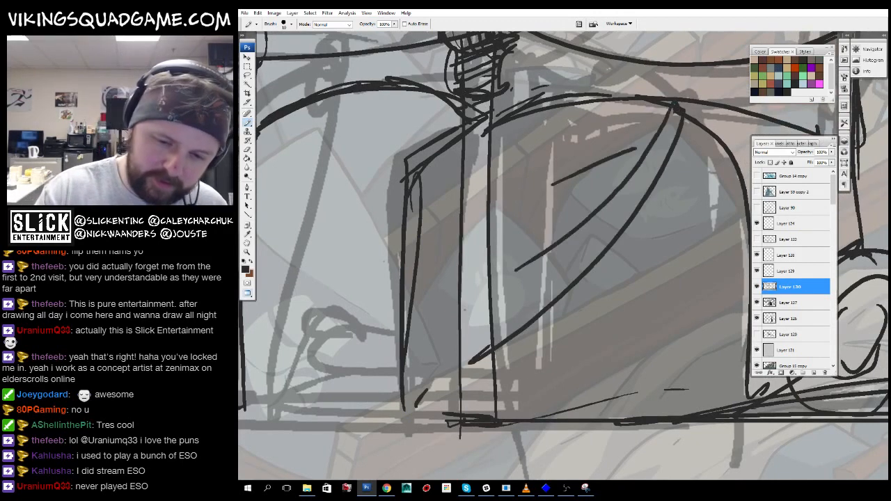
left_click_drag(440, 397, 459, 380)
left_click_drag(592, 427, 630, 423)
- Try to fill the doorway opening beside the curtain flap with the dark line colour
key("g")
left_click(662, 251)
key("z")
left_click_drag(662, 251, 644, 267)
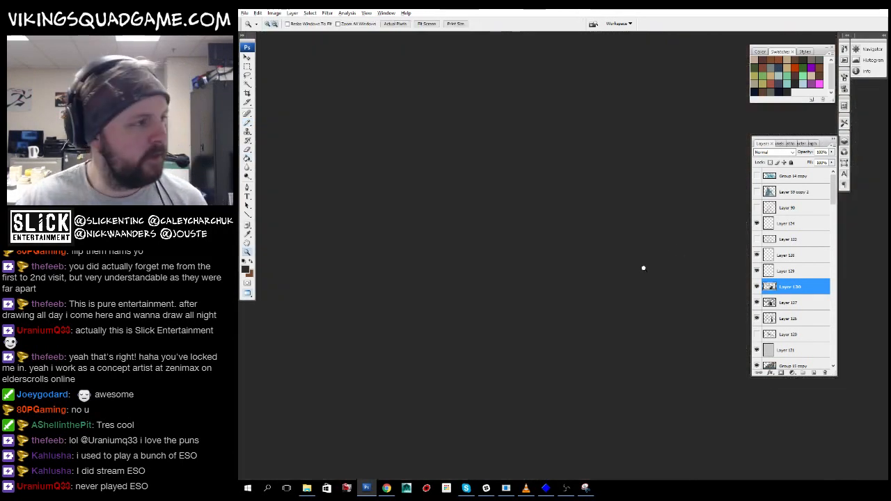
key("ctrl+alt+z")
right_click(619, 285)
left_click(633, 281)
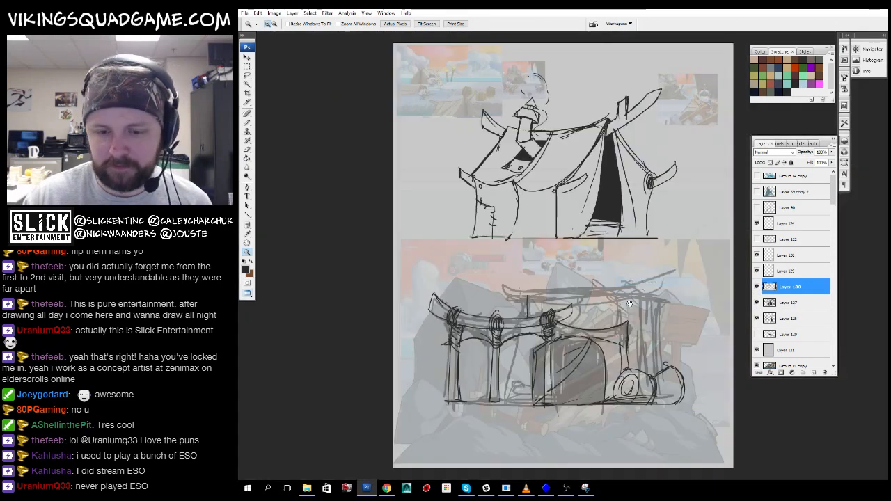
key("g")
left_click(575, 387)
scroll(575, 387, "down", 1)
key("z")
left_click(586, 379)
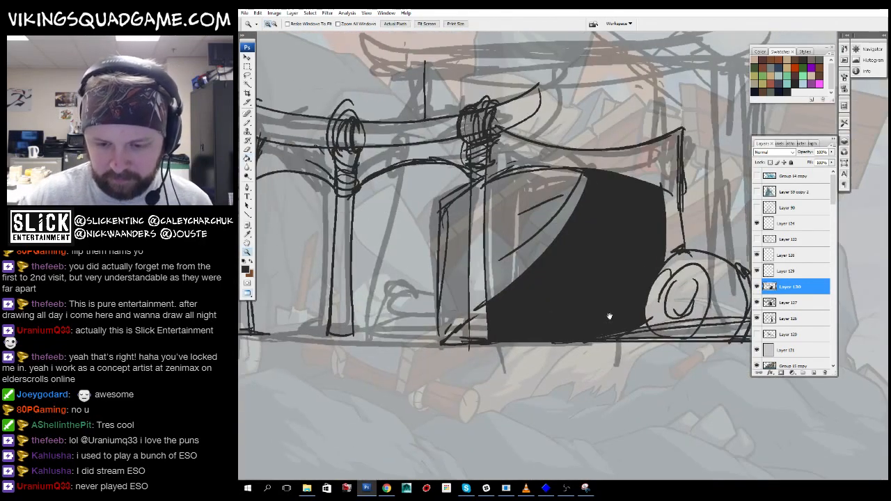
key("ctrl+alt+z")
- Fill the closed doorway opening beside the curtain flap with the dark line colour
key("g")
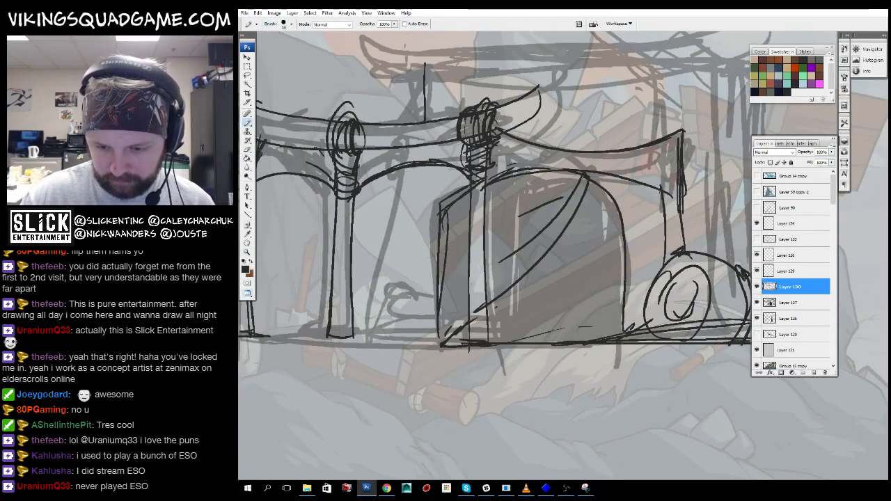
left_click(623, 307)
key("z")
scroll(615, 312, "down", 1)
scroll(614, 313, "down", 4)
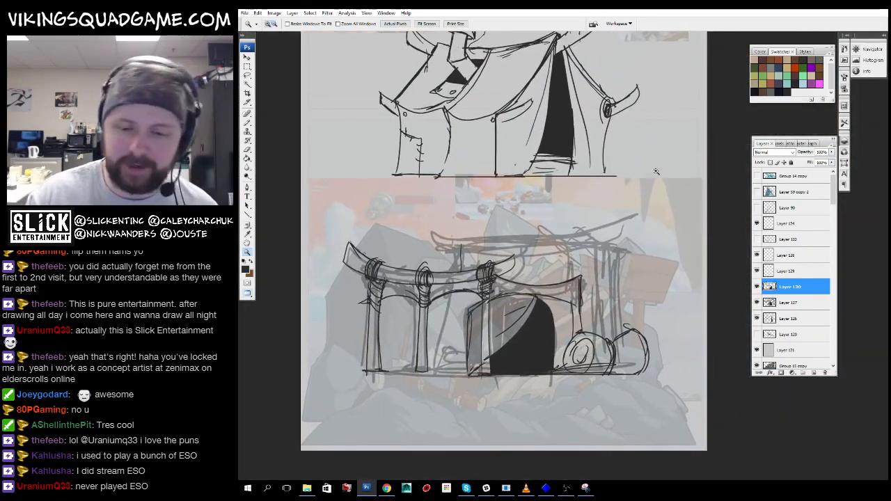
- Draw the upper roof beam with an upturned right end and wrap rope lashings around it near both ends
scroll(575, 360, "up", 3)
key("b")
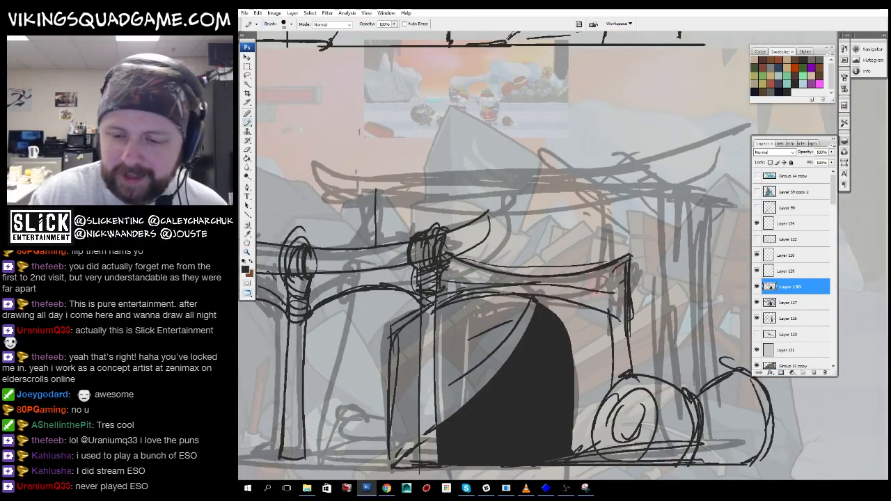
mouse_move(575, 360)
left_mouse_down()
mouse_move(491, 325)
mouse_move(612, 410)
left_mouse_up()
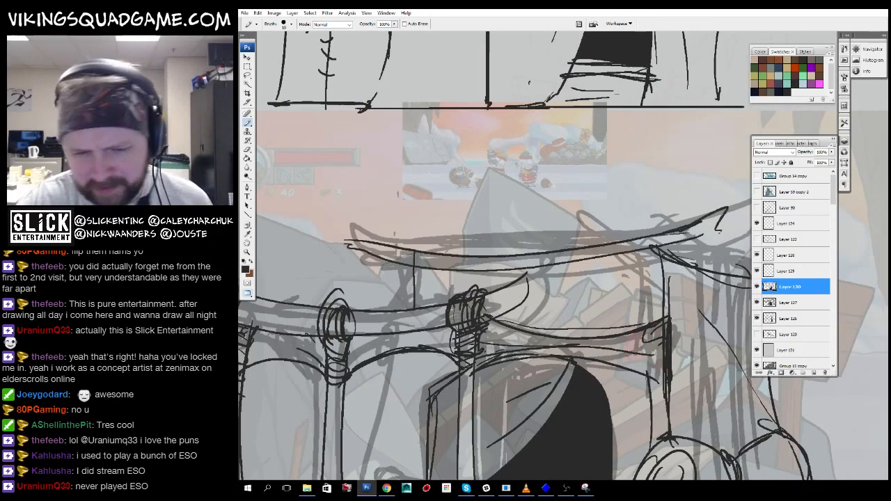
left_click_drag(655, 245, 634, 253)
left_click_drag(611, 242, 621, 271)
mouse_move(628, 240)
left_mouse_down()
mouse_move(634, 276)
mouse_move(668, 227)
left_mouse_up()
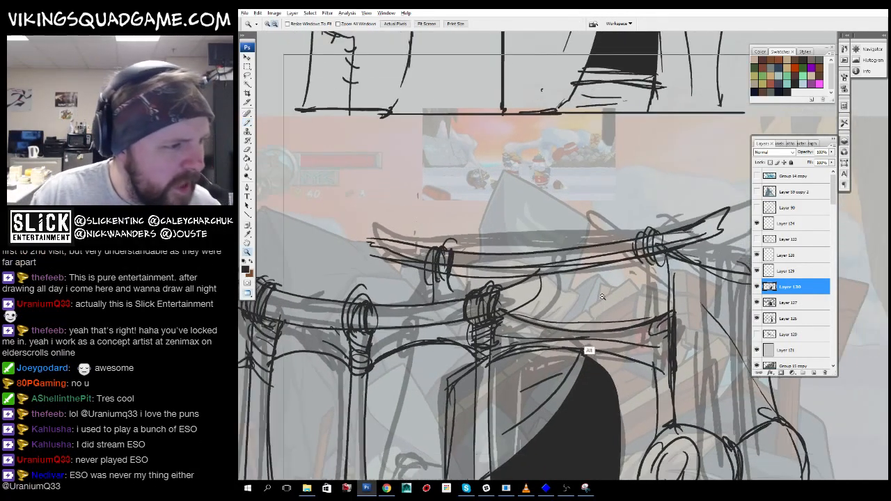
- Outline the pointed end of the short rear beam where it meets the top of the far right post
left_click(589, 350, "ctrl+alt")
left_click_drag(589, 350, 466, 292)
left_click(581, 236, "ctrl")
left_click(581, 237, "ctrl")
left_click_drag(585, 203, 583, 191)
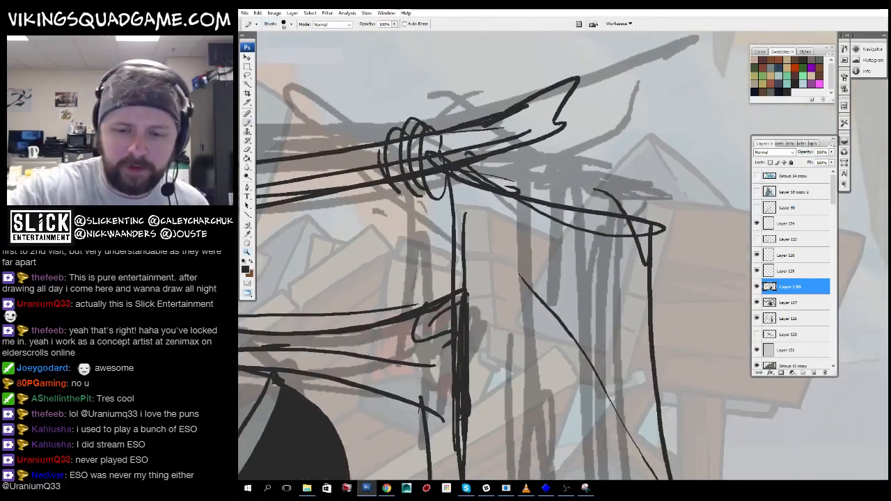
left_click_drag(686, 208, 657, 246)
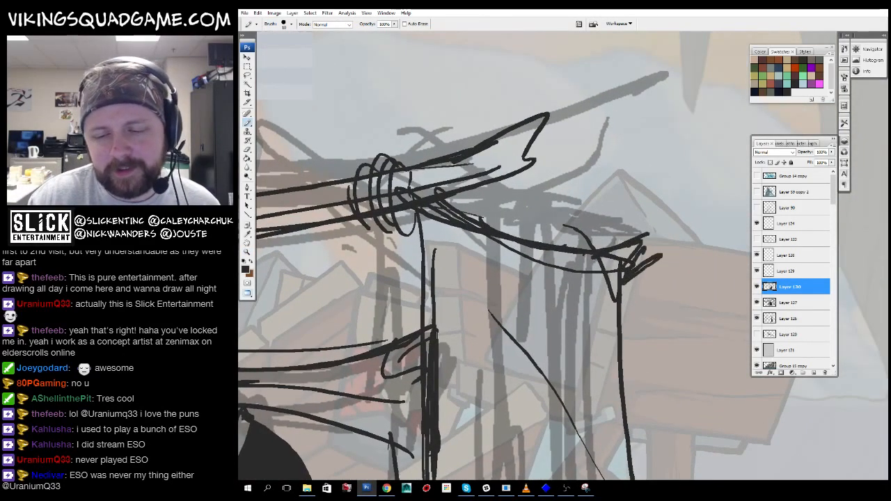
- Darken the pointed right tip of the lower front roof beam with heavier line strokes
left_click_drag(592, 249, 822, 228)
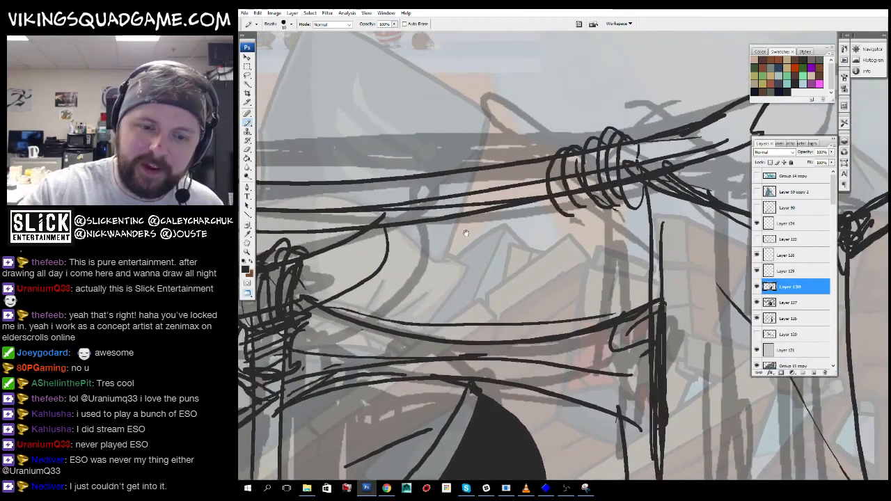
left_click_drag(466, 233, 582, 221)
mouse_move(421, 197)
left_mouse_down()
mouse_move(564, 243)
mouse_move(419, 157)
mouse_move(478, 222)
left_mouse_up()
left_click(632, 358, "alt")
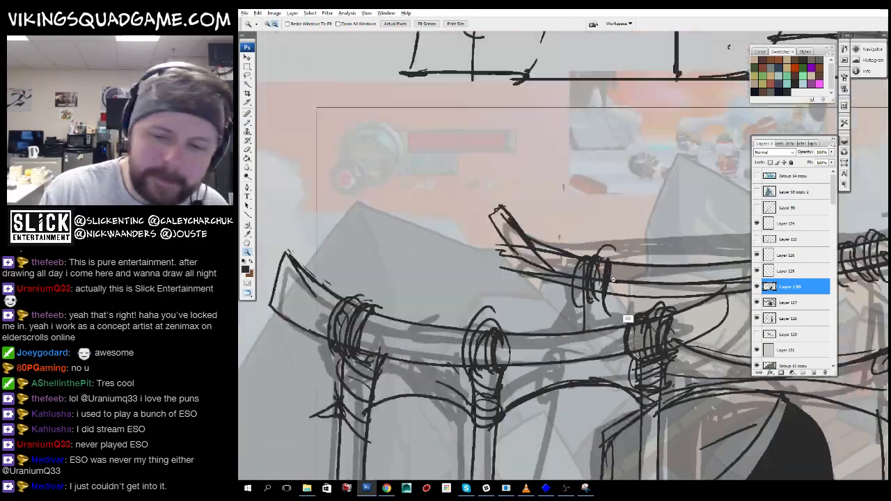
left_click(651, 318, "alt")
left_click(691, 318, "alt")
left_click(686, 314, "alt")
left_click_drag(661, 307, 575, 261)
left_click_drag(457, 191, 644, 321, "ctrl")
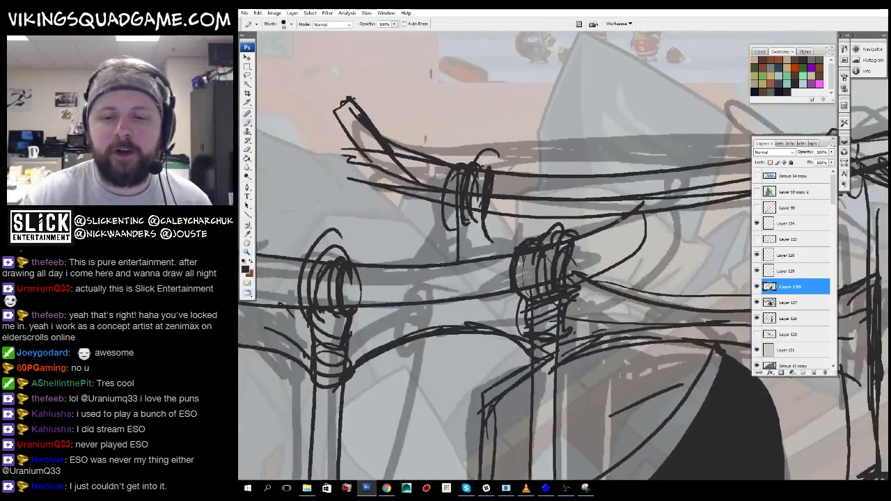
left_click_drag(634, 209, 592, 295)
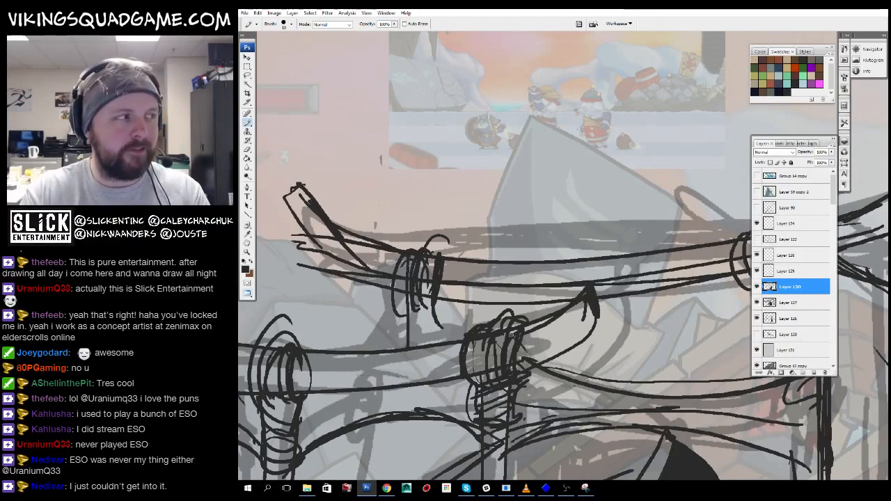
- Draw a slanted curtain edge from the arch down to the ground between the second and third front posts
left_click_drag(635, 333, 580, 246)
left_click(578, 273, "alt")
left_click(585, 267, "alt")
left_click_drag(446, 179, 642, 380, "ctrl")
left_click_drag(542, 416, 441, 373)
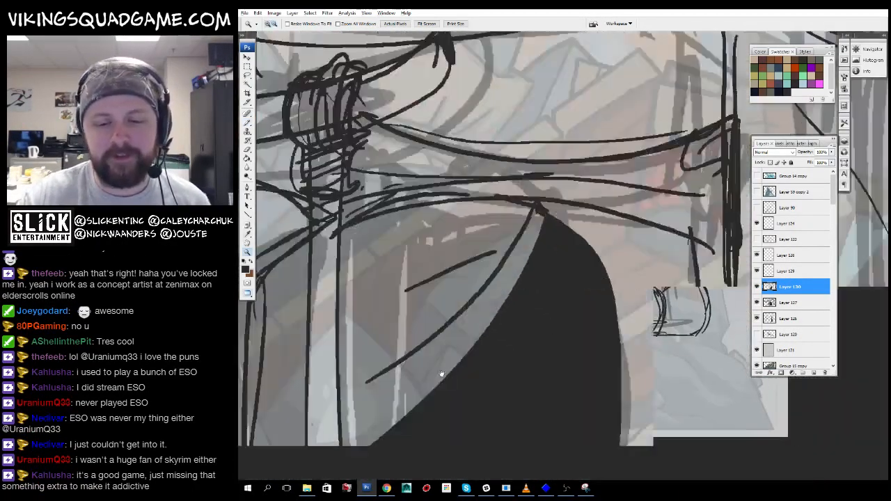
left_click_drag(499, 241, 585, 271)
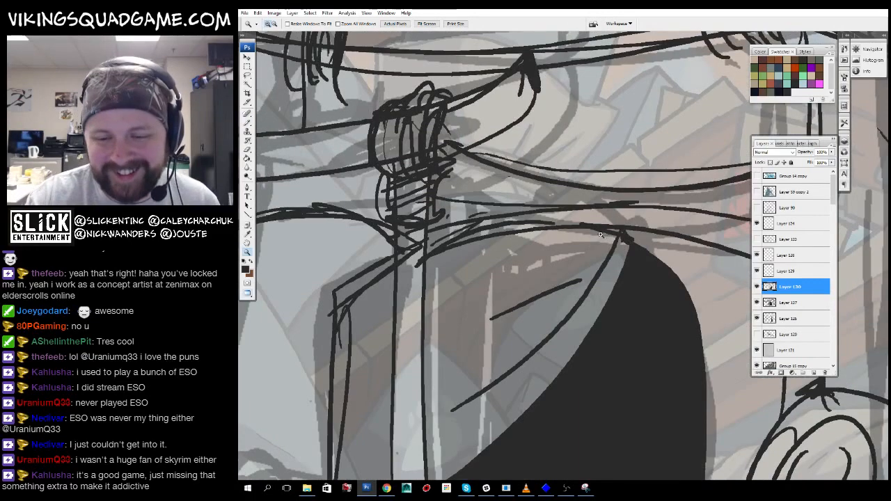
left_click_drag(601, 235, 558, 273, "ctrl")
key("ctrl+0")
left_click_drag(418, 240, 424, 252)
left_click_drag(423, 253, 678, 429, "ctrl")
left_click_drag(471, 402, 554, 295)
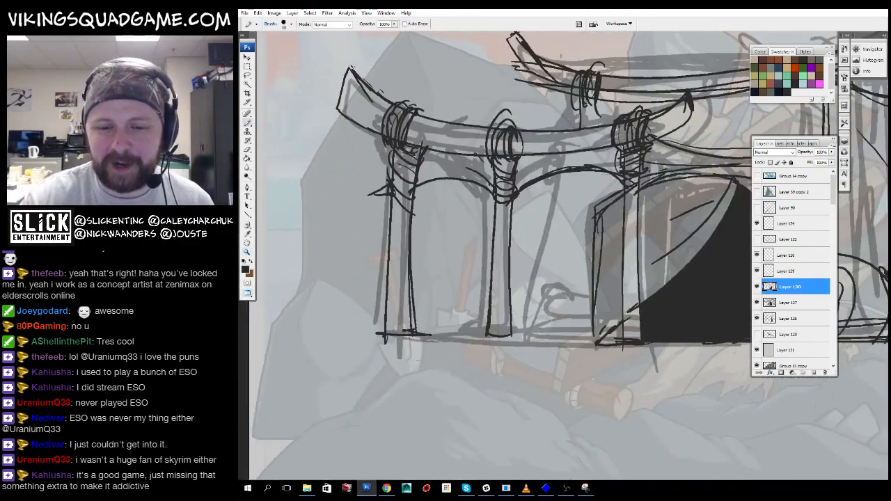
left_click_drag(560, 263, 539, 342)
mouse_move(574, 197)
left_mouse_down()
mouse_move(558, 278)
mouse_move(628, 285)
left_mouse_up()
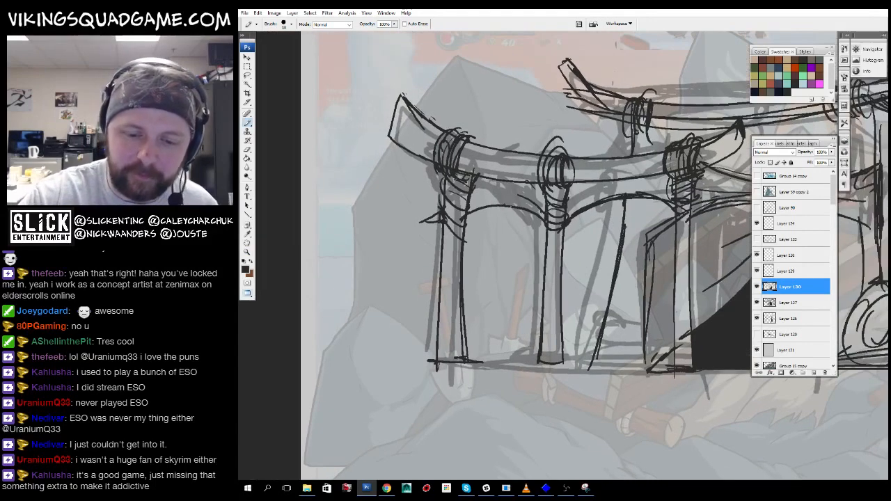
- Draw a curtain edge between the first and second posts and fill the enclosed gap with the dark line colour
left_click_drag(527, 209, 521, 360)
key("g")
left_click(518, 260)
- Close the narrow gap between the second and third posts and fill it with the dark line colour
key("b")
mouse_move(594, 208)
left_mouse_down()
mouse_move(600, 327)
mouse_move(601, 285)
left_mouse_up()
key("g")
left_click(611, 234)
- Sketch the left edge, top and right side of a crate stacked above the far right barrel
left_click(666, 334, "alt")
left_click(686, 343, "alt")
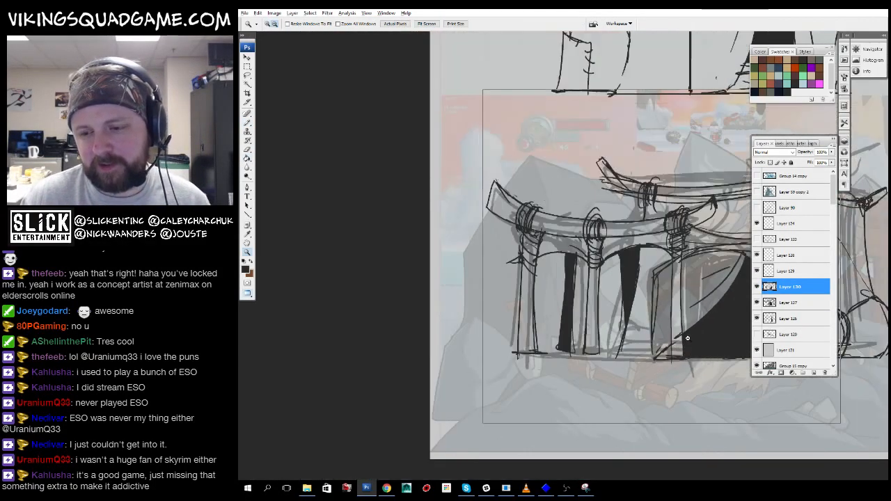
left_click(687, 339, "alt")
left_click_drag(687, 339, 565, 308)
key("b")
left_click_drag(401, 324, 548, 321)
mouse_move(689, 293)
left_mouse_down()
mouse_move(617, 292)
mouse_move(612, 316)
left_mouse_up()
left_click_drag(550, 202, 683, 359)
left_click_drag(529, 245, 531, 320)
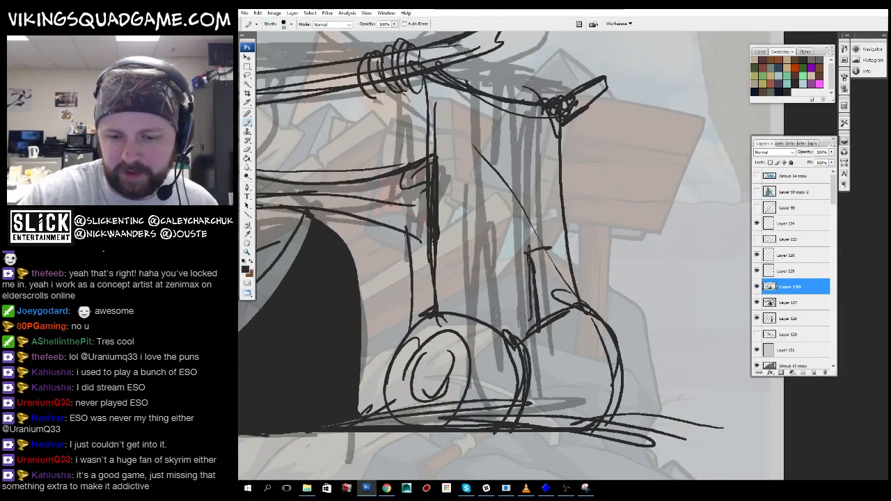
left_click_drag(568, 248, 663, 250)
left_click_drag(663, 259, 679, 281)
- Draw the upper crate's bottom edge and outline a second crate beneath it behind the far right barrel
left_click_drag(585, 328, 646, 321)
mouse_move(672, 268)
left_mouse_down()
mouse_move(616, 337)
mouse_move(677, 415)
left_mouse_up()
left_click_drag(677, 413, 618, 419)
left_click_drag(674, 336, 667, 372)
left_click_drag(626, 334, 719, 335)
left_click_drag(521, 311, 478, 375)
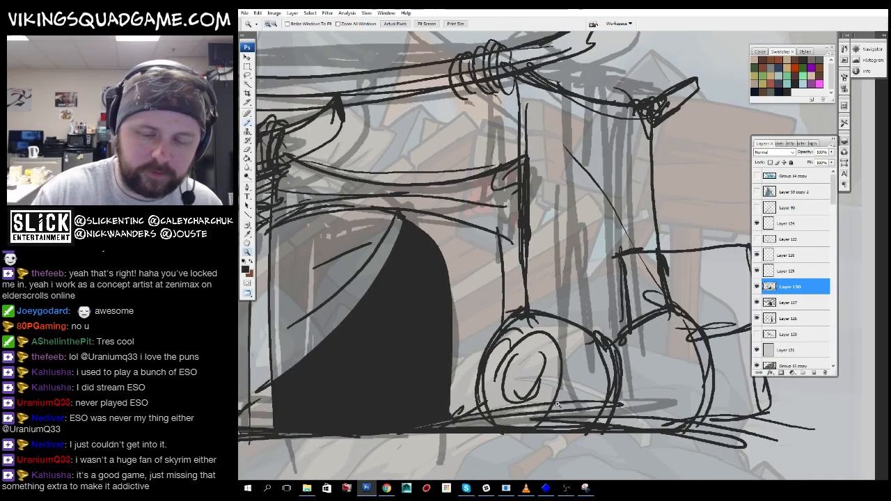
- Add a lower contour line under the short rear beam near the far right post
scroll(561, 279, "down", 1)
left_click_drag(557, 202, 557, 320)
left_click_drag(528, 218, 650, 261)
key("z")
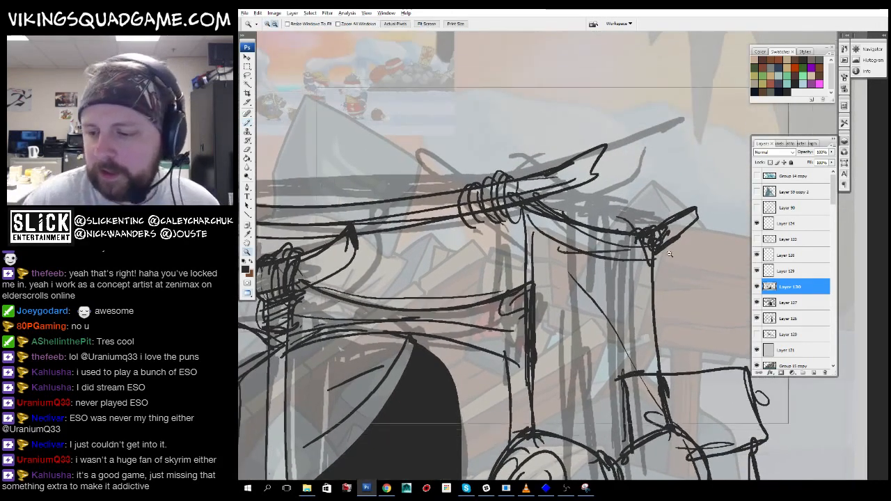
left_click(559, 249, "alt")
- Hide the rough sketch on Layer 127 and duplicate that layer
left_click(757, 303)
left_click_drag(794, 305, 789, 311)
left_click(486, 381, "alt")
left_click(485, 381, "alt")
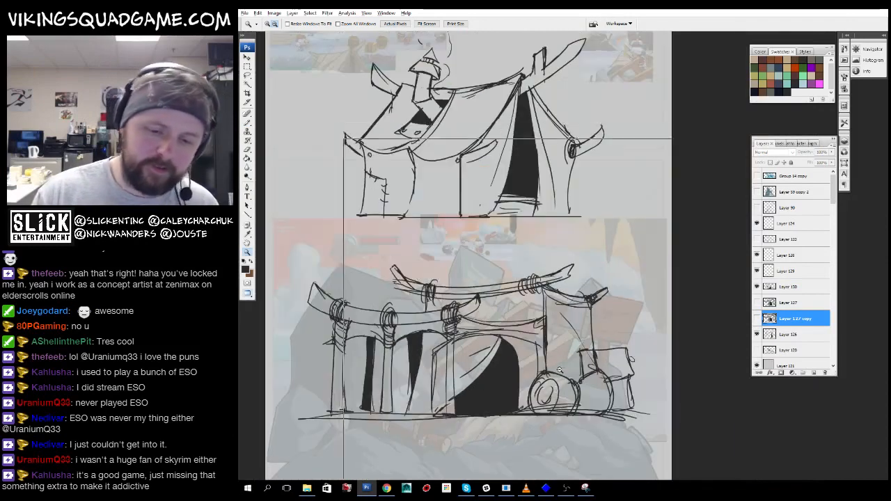
left_click(485, 381, "alt")
- Try to draw a pencil stroke above the doorway on Layer 127 copy
left_click_drag(491, 213, 639, 324)
key("b")
left_click_drag(552, 335, 527, 285)
left_click(650, 343)
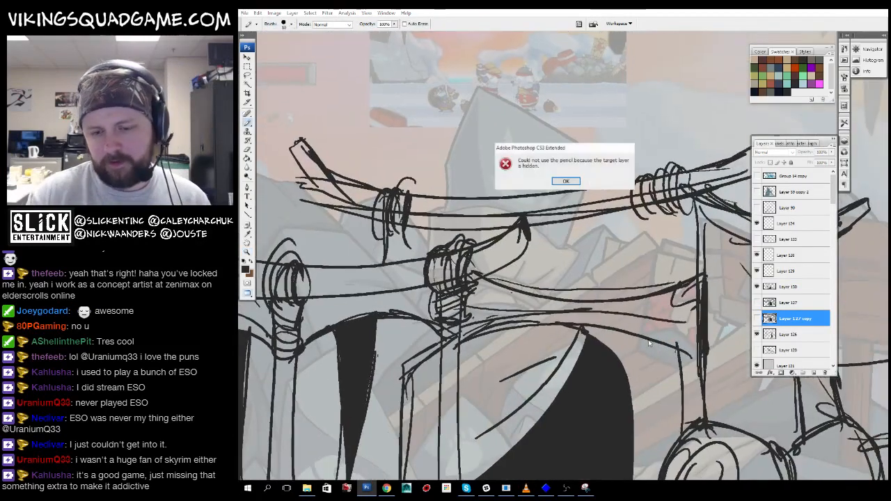
key("Return")
- Examine the upper tent and the lower hut drawing together at full-page view
key("z")
left_click(619, 402, "alt")
left_click(619, 402, "alt")
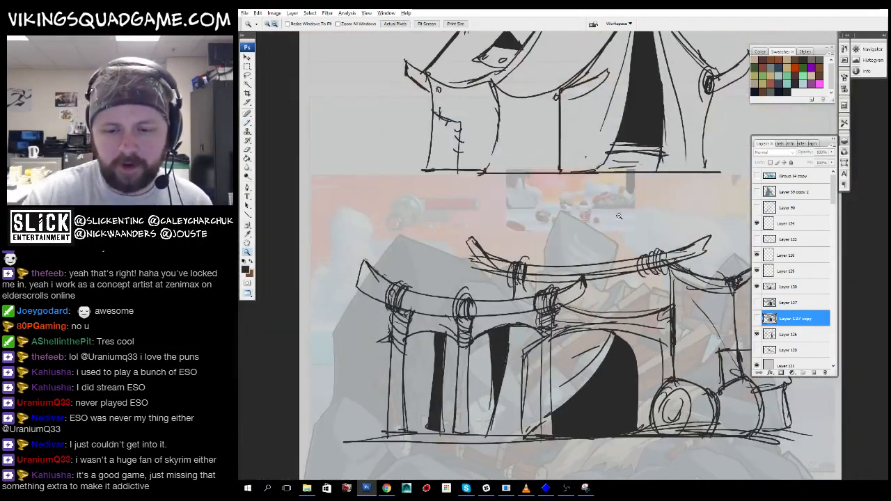
left_click(619, 402, "alt")
left_click(619, 402, "alt")
left_click_drag(619, 403, 581, 423)
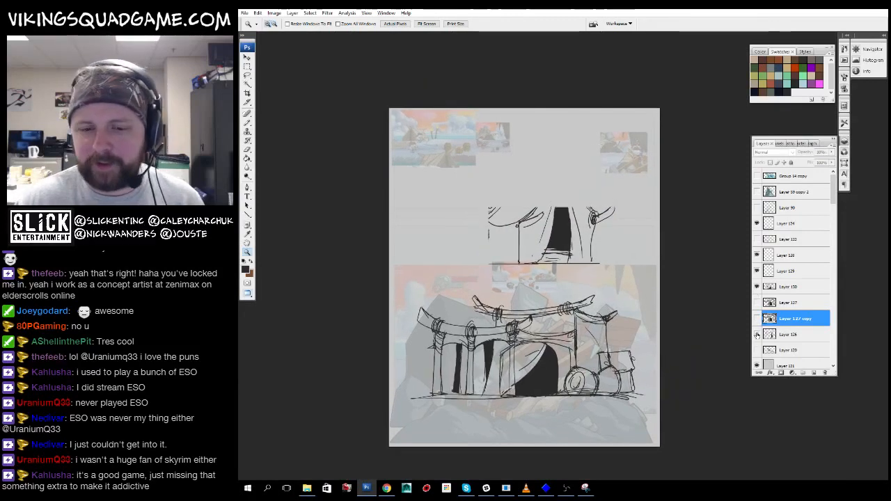
left_click_drag(550, 379, 564, 382)
left_click_drag(620, 372, 606, 365)
- Lasso the barrels and crates at the right end of the lower hut
left_click(573, 355)
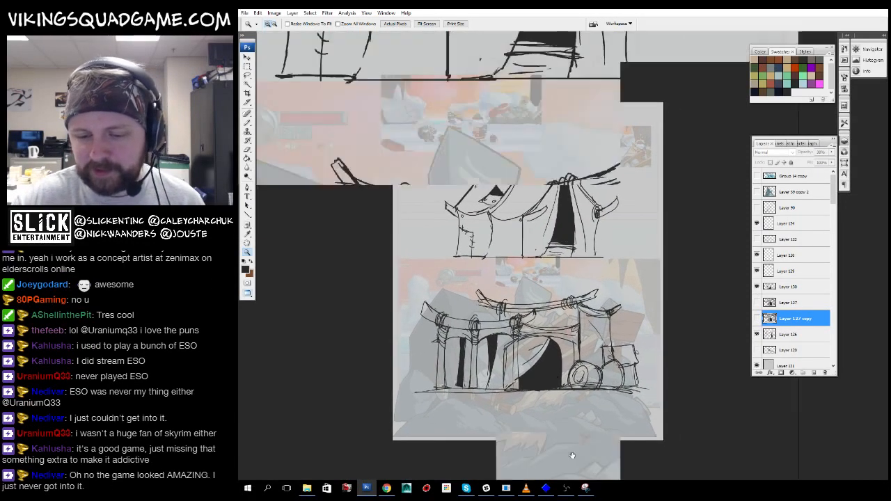
left_click_drag(685, 353, 658, 319)
key("l")
left_click_drag(618, 243, 707, 237)
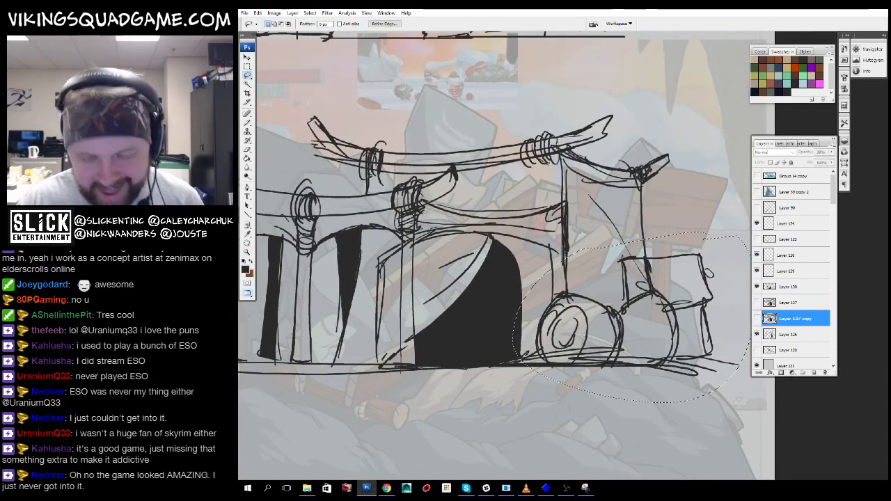
mouse_move(534, 75)
left_mouse_down()
mouse_move(596, 292)
mouse_move(655, 379)
mouse_move(662, 368)
left_mouse_up()
- Try to paste a copy of the selected barrels and crates
key("v")
key("ctrl+v")
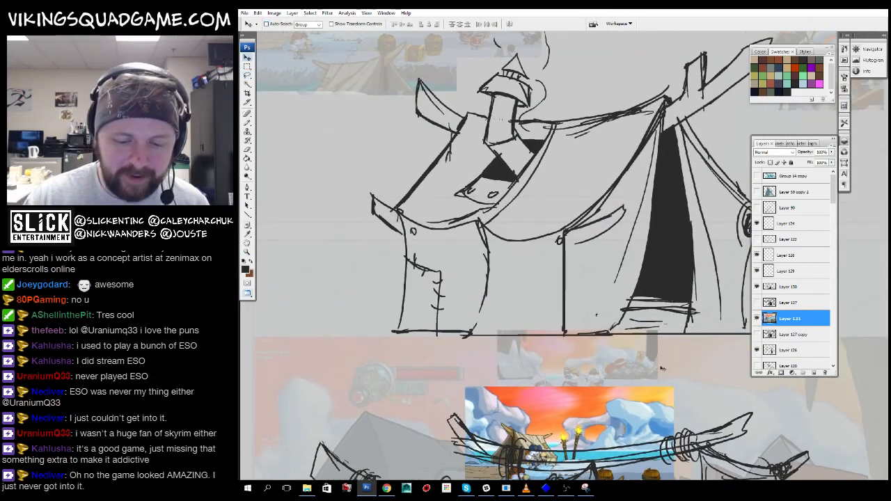
key("ctrl+z")
left_click(701, 390, "alt")
left_click_drag(731, 399, 655, 236)
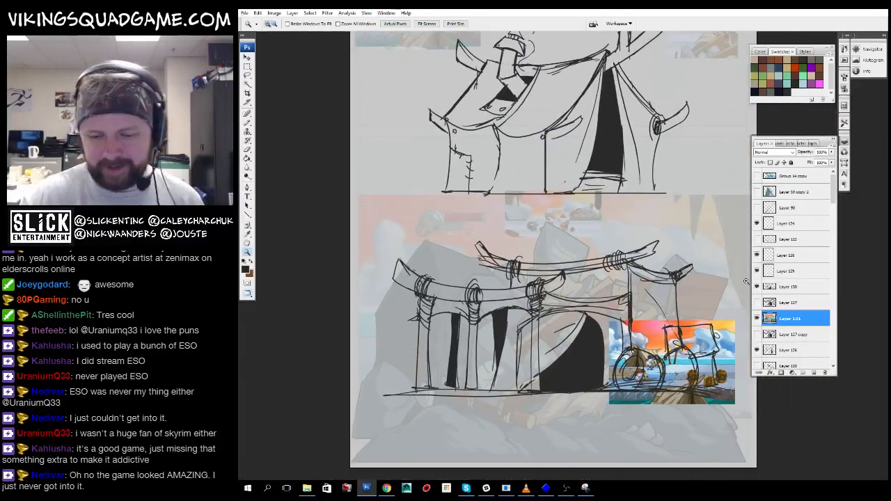
key("ctrl+z")
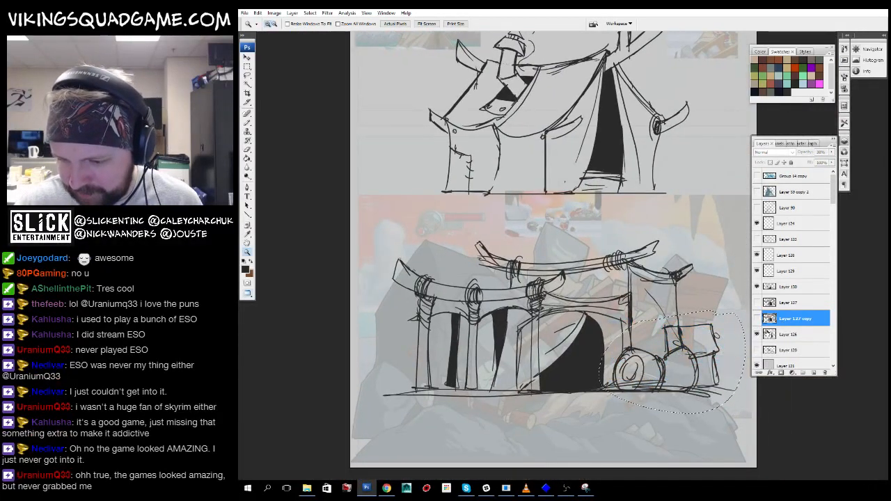
- Place a horizontally mirrored copy of the barrels and crates from Layer 130 against the upper tent's left wall
left_click(776, 292)
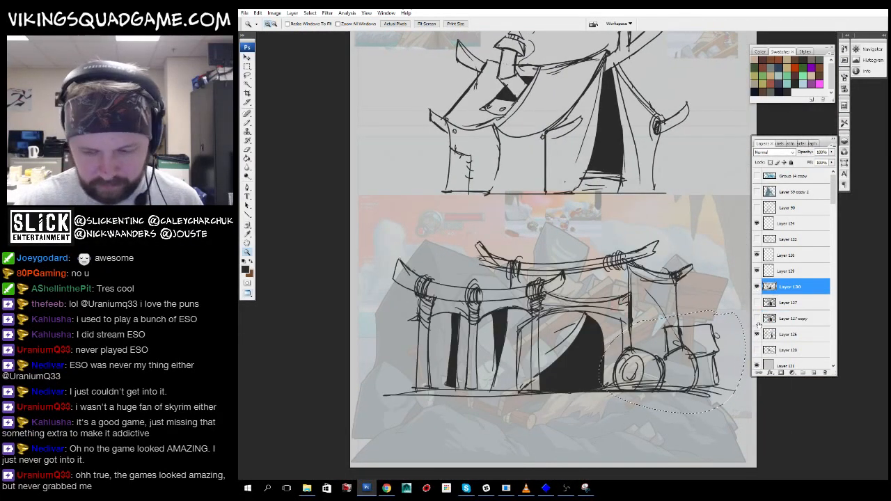
left_click_drag(745, 307, 759, 376)
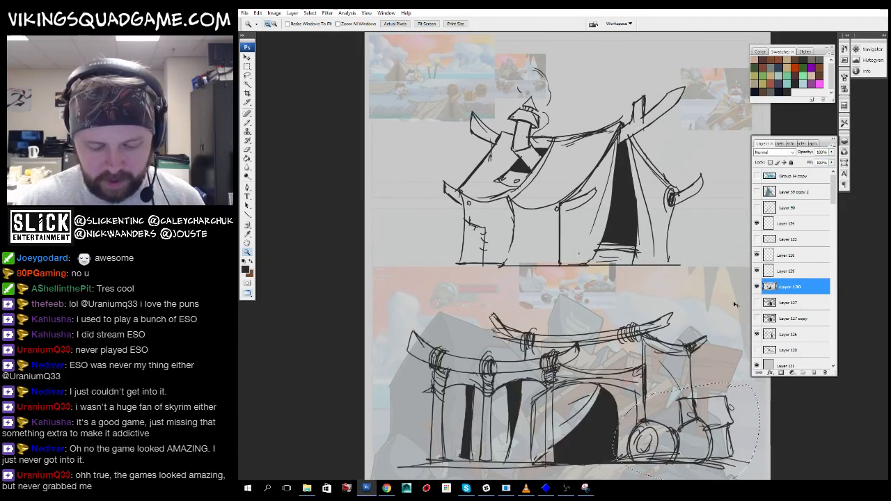
key("ctrl+j")
key("v")
left_click_drag(736, 460, 553, 274)
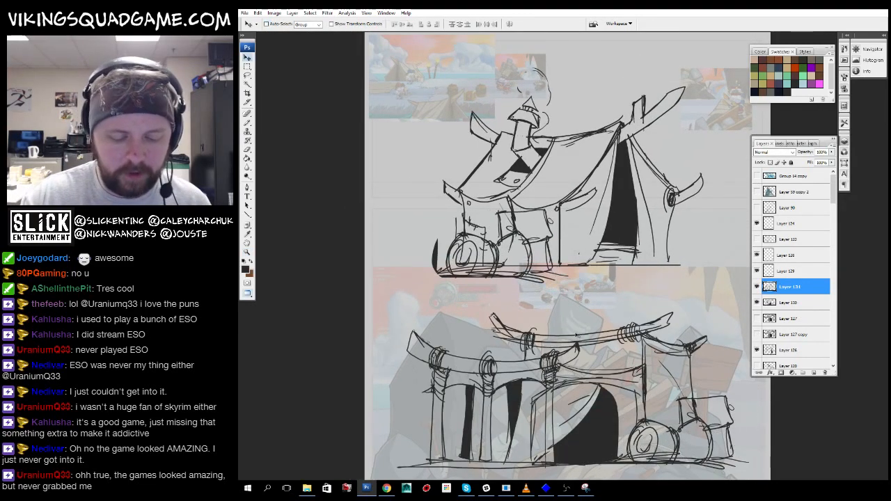
key("z")
left_click(575, 304)
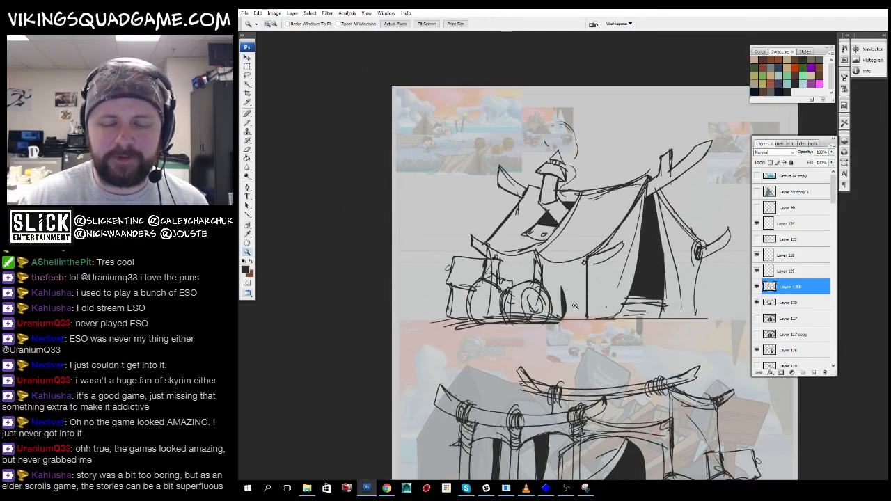
- Lasso and delete the stray dark doorway sliver beside the copied barrels
left_click_drag(597, 317, 598, 320)
key("ctrl+minus")
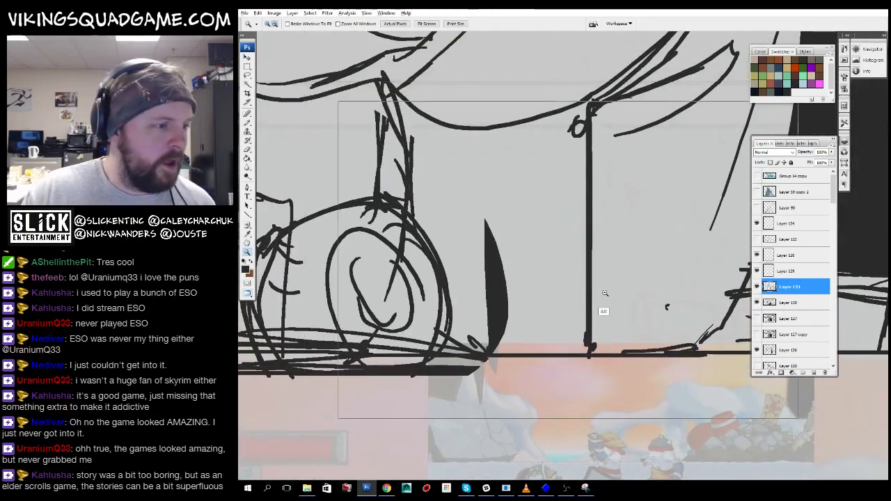
left_click(601, 289, "alt")
left_click(597, 302, "alt")
left_click(593, 314, "alt")
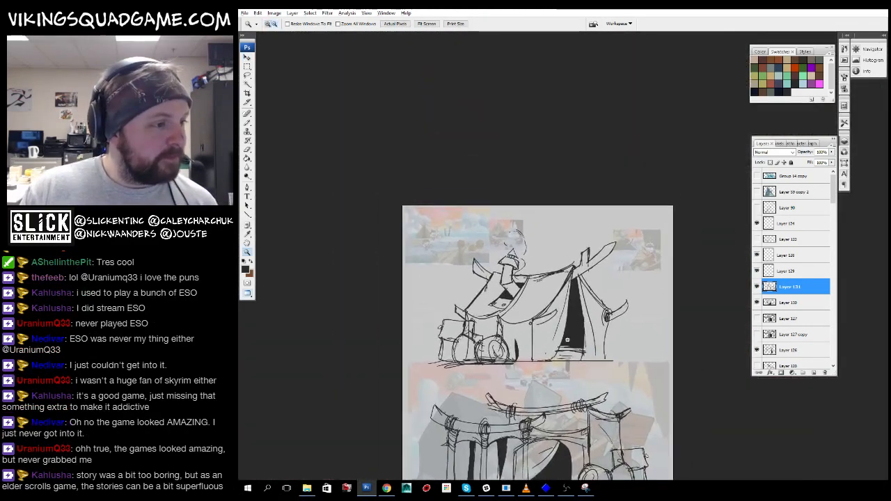
left_click(586, 339, "alt")
left_click_drag(586, 339, 544, 305)
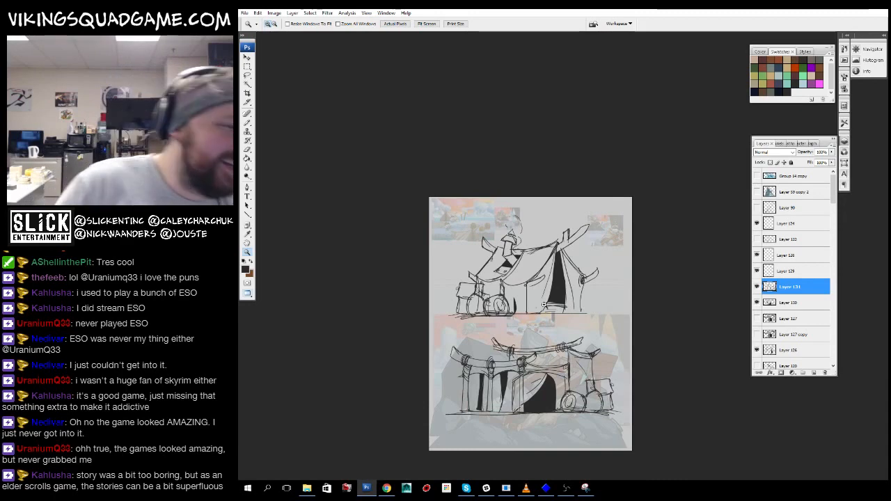
left_click(544, 305)
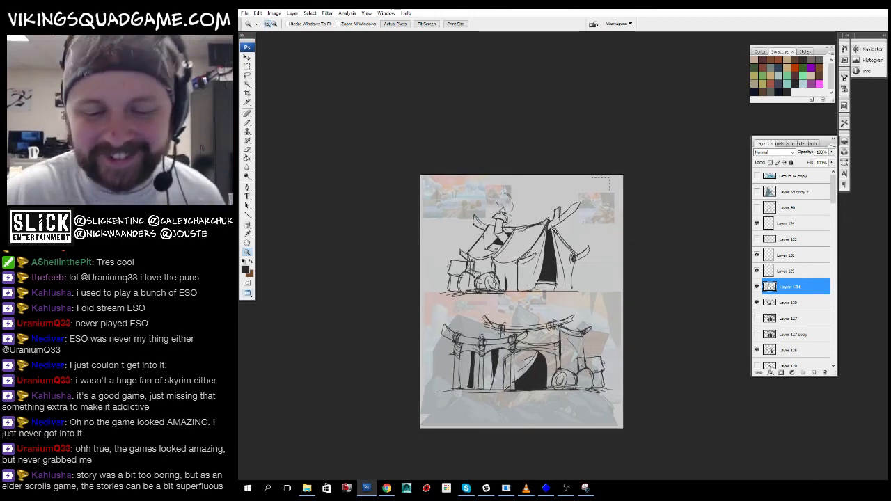
left_click(544, 305)
scroll(594, 321, "down", 2)
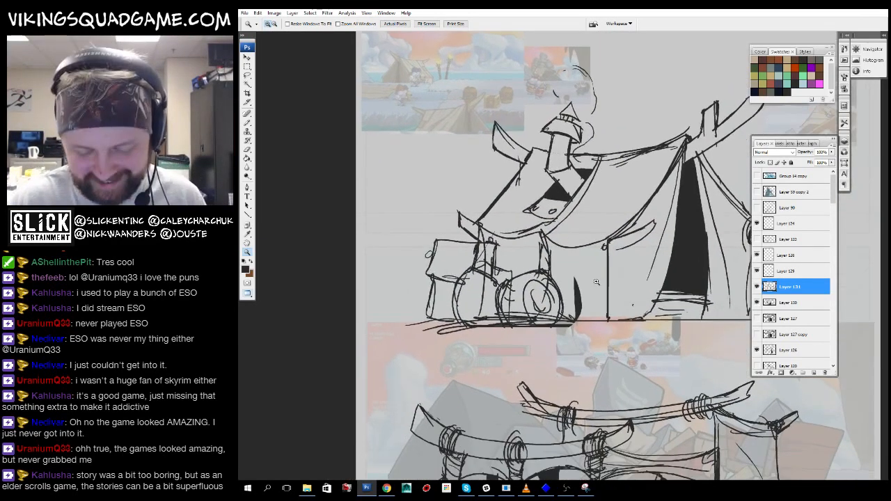
key("l")
scroll(613, 257, "up", 1)
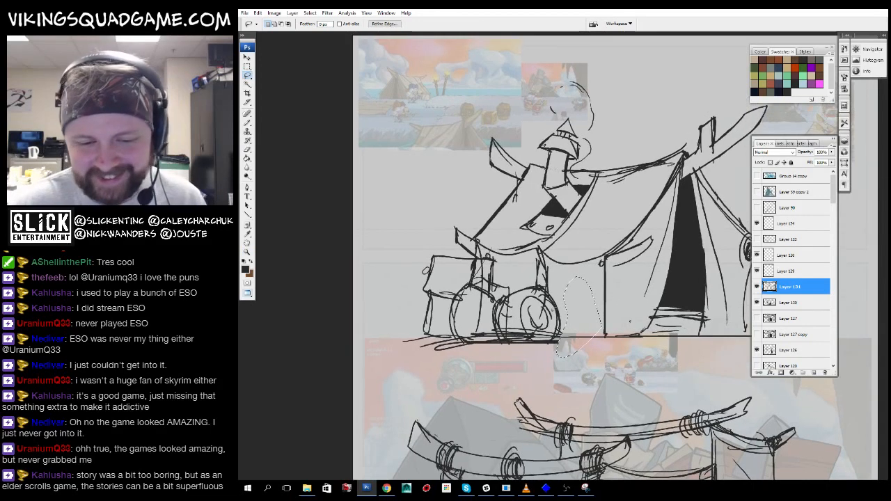
- Shift the copied barrels and crates slightly and scale them down to fit the upper tent's left wall
key("v")
left_click_drag(595, 306, 616, 302)
key("ctrl+t")
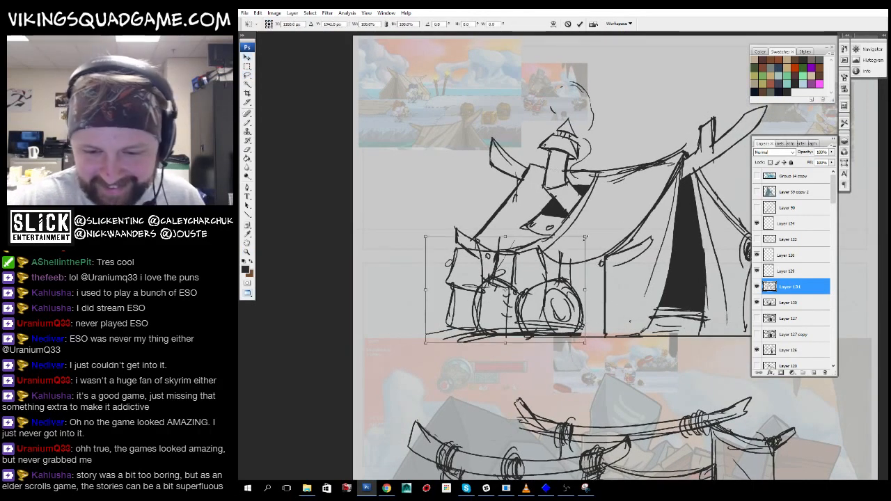
left_click_drag(586, 238, 564, 254)
left_click_drag(543, 292, 539, 292)
key("Return")
left_click_drag(602, 332, 611, 337)
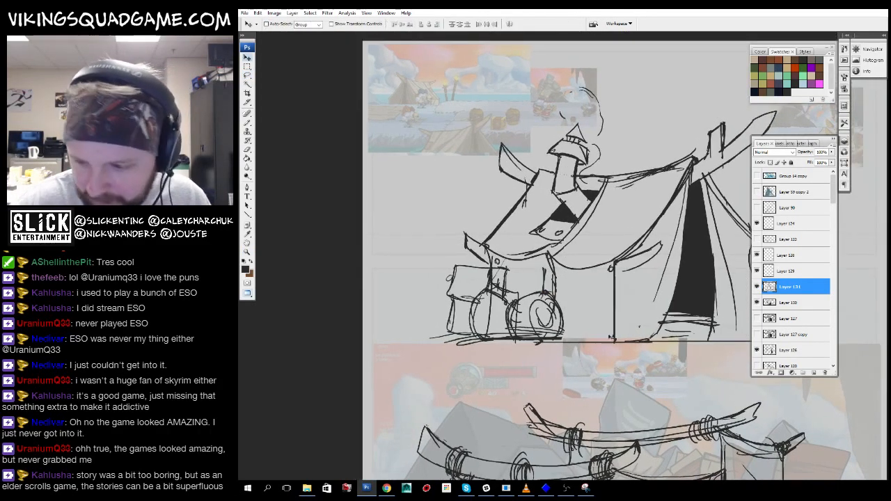
- Check which layers hold the barrels and the tent, and move Layer 126 up directly beneath Layer 131
left_click(757, 302)
left_click(766, 287)
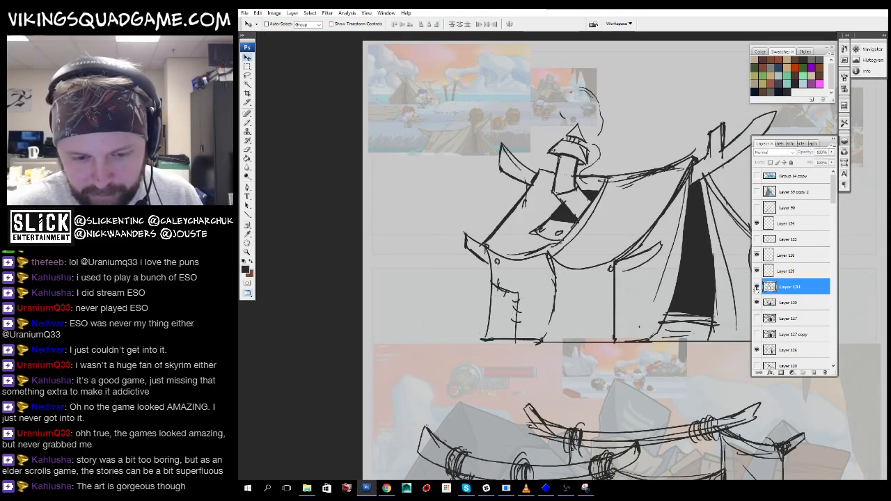
left_click(757, 351)
left_click_drag(790, 350, 795, 297)
- Lasso and delete the tent wall lines that show through the barrels and crates in front of the tent
key("l")
mouse_move(560, 323)
left_mouse_down()
mouse_move(573, 322)
mouse_move(588, 300)
left_mouse_up()
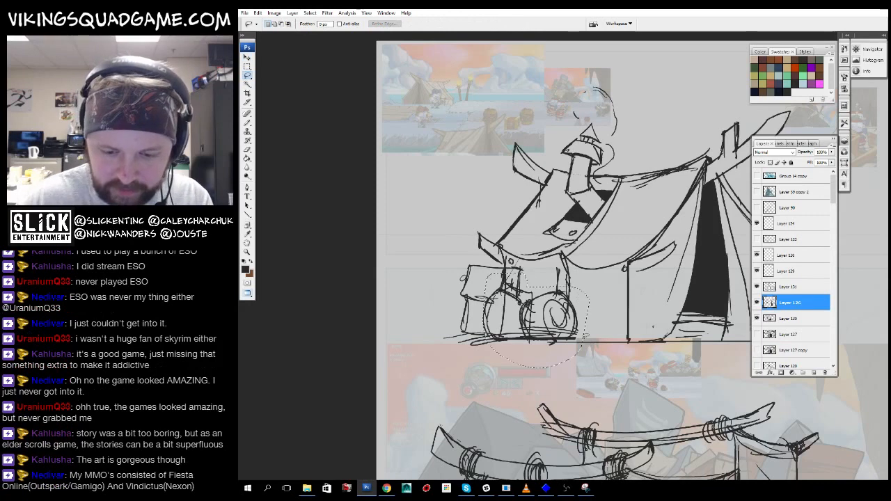
key("Delete")
key("ctrl+d")
- Draw a small rounded mound against the base of the tent's right wall on Layer 131
left_click_drag(587, 336, 602, 329)
left_click(791, 287)
key("v")
key("ctrl+minus")
left_click_drag(663, 313, 605, 309)
key("b")
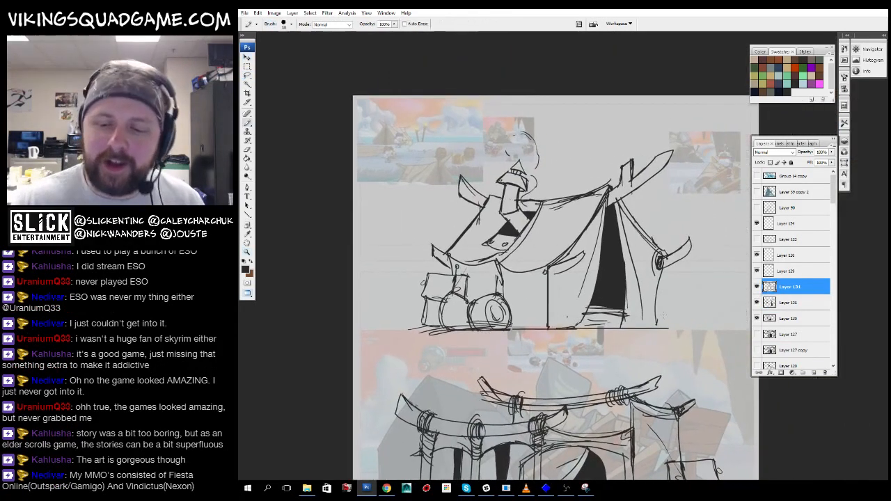
left_click_drag(663, 306, 661, 311)
scroll(659, 315, "down", 5)
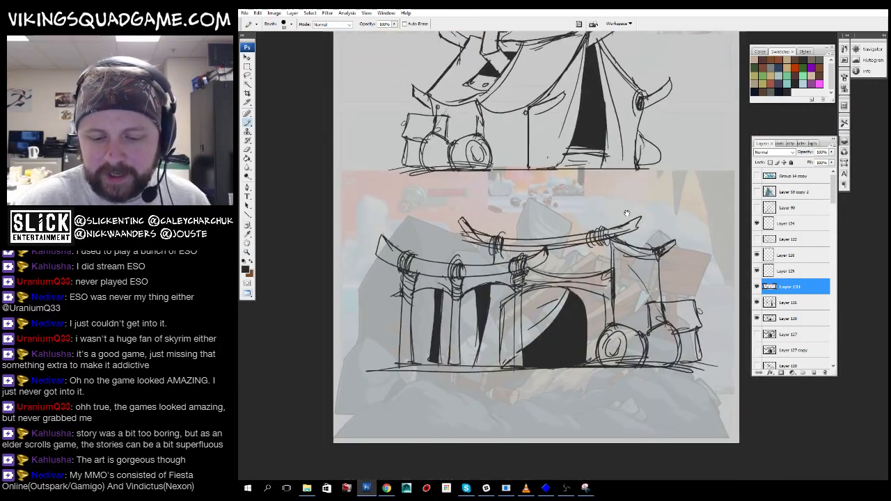
scroll(659, 314, "up", 3)
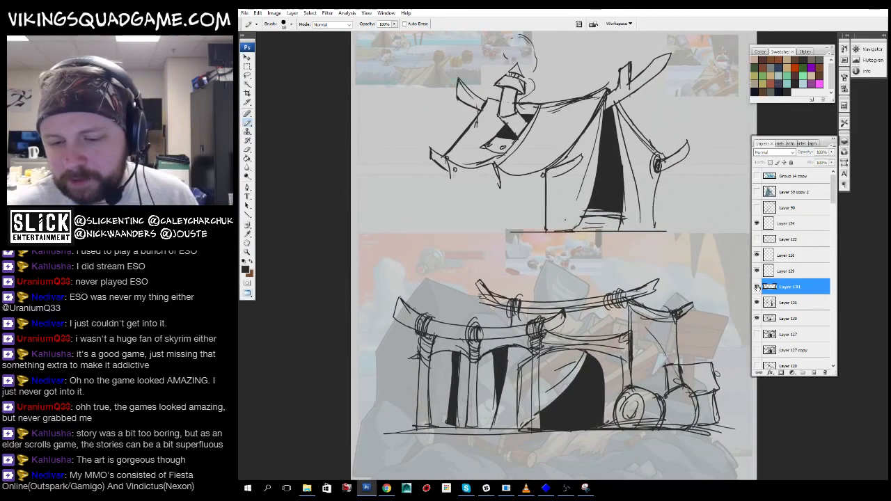
- Hide the lower hut drawing on Layer 130 and merge Layer 131 down into the tent's Layer 126
left_click(757, 318)
left_click_drag(620, 263, 621, 329)
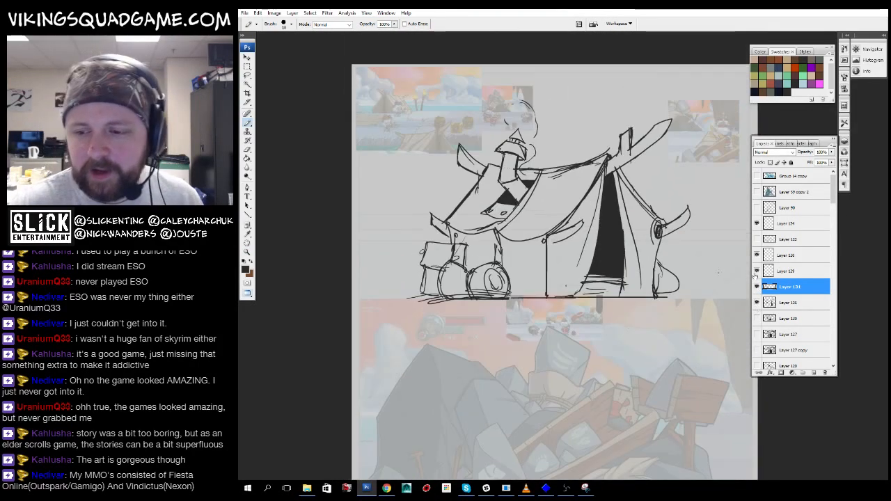
key("ctrl+e")
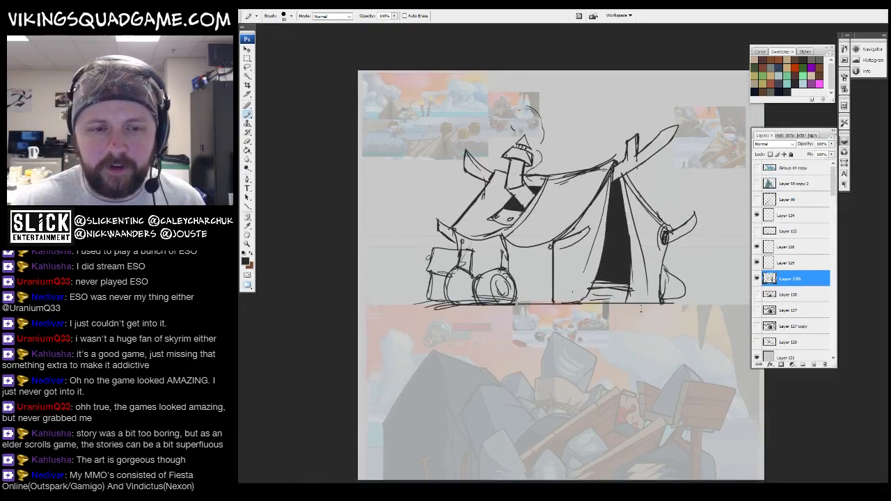
- Hide the rough hut sketch on Layer 3 of the ice camp mockup, and return to the tent drawing
key("f")
left_click(418, 320)
key("f")
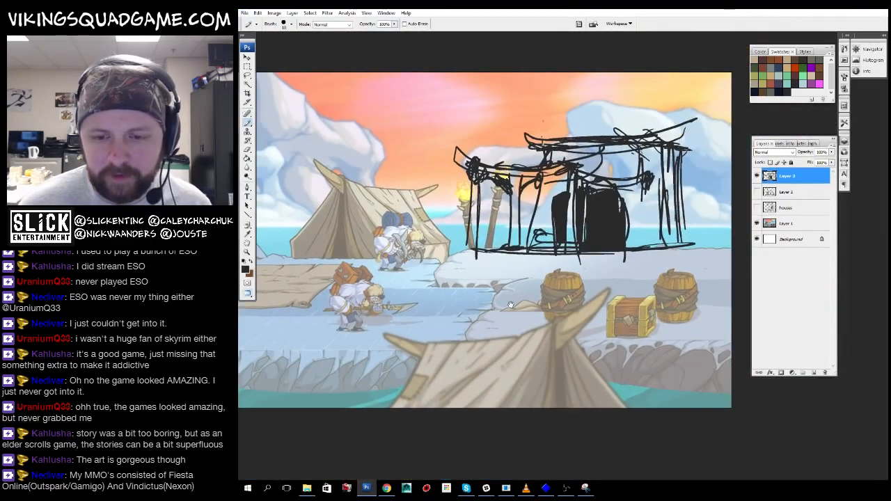
left_click(758, 177)
key("f")
key("f")
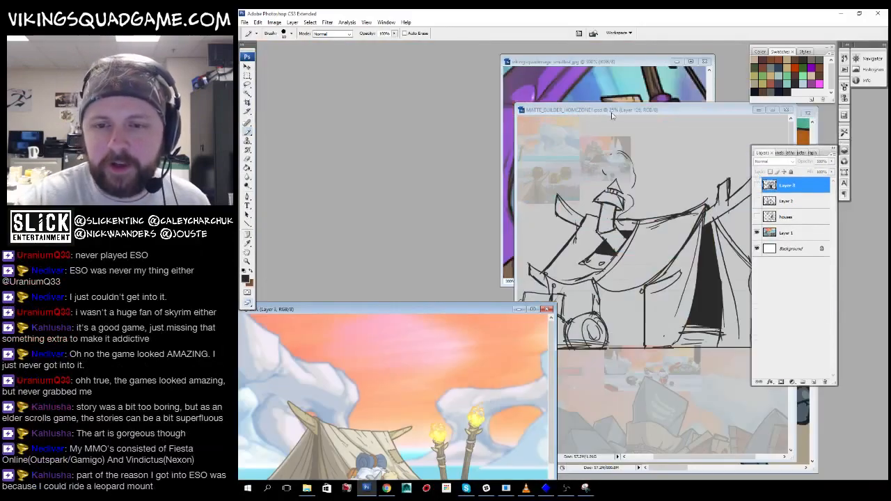
left_click(611, 114)
key("f")
key("f")
- Draw a low mound on the ground line between the barrels and the tent's doorway
left_click_drag(613, 280, 614, 319)
mouse_move(613, 320)
left_mouse_down()
mouse_move(623, 292)
mouse_move(588, 306)
mouse_move(626, 312)
mouse_move(647, 330)
left_mouse_up()
key("b")
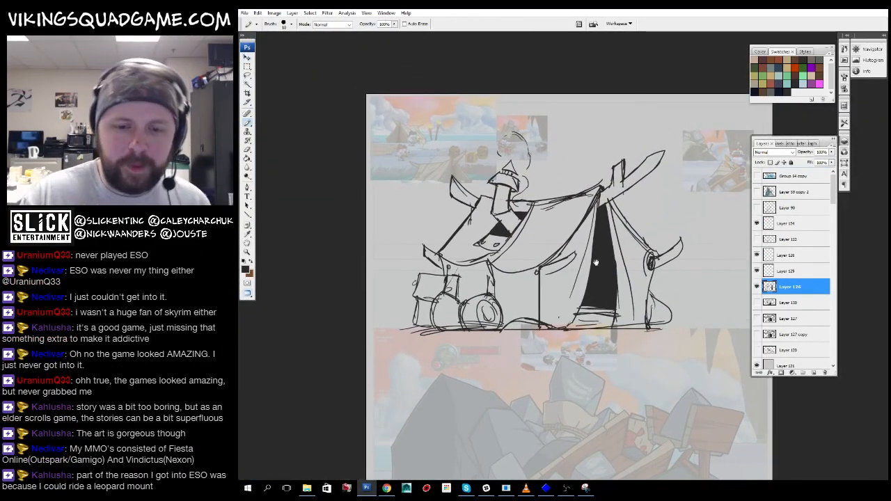
left_click_drag(595, 262, 601, 268)
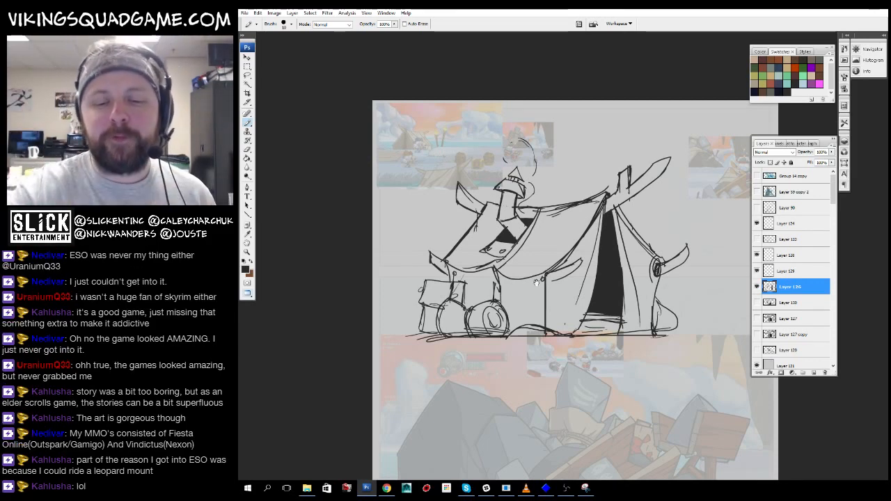
mouse_move(576, 345)
left_mouse_down()
mouse_move(573, 332)
mouse_move(570, 366)
left_mouse_up()
- Draw rope lashings around the tall ridge pole where it crosses the short upright above the tent's doorway
left_click_drag(507, 97, 616, 281, "ctrl")
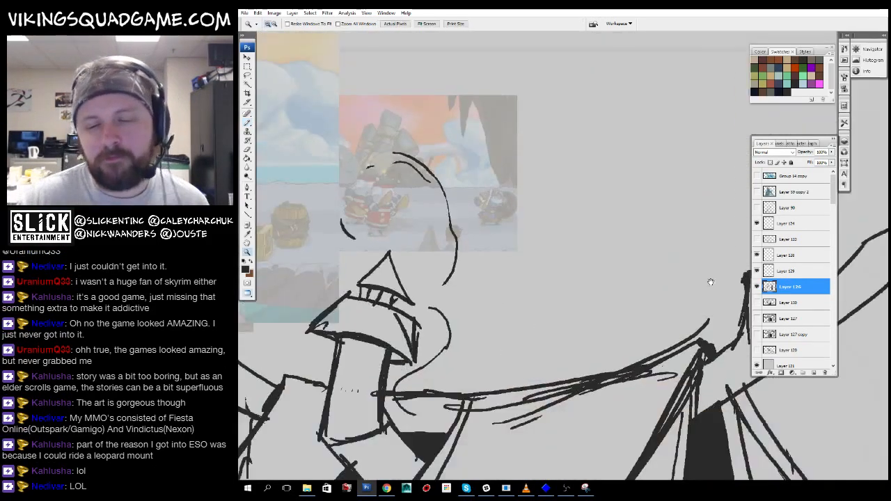
mouse_move(710, 282)
left_mouse_down()
mouse_move(502, 257)
mouse_move(488, 233)
left_mouse_up()
left_click(666, 248, "alt")
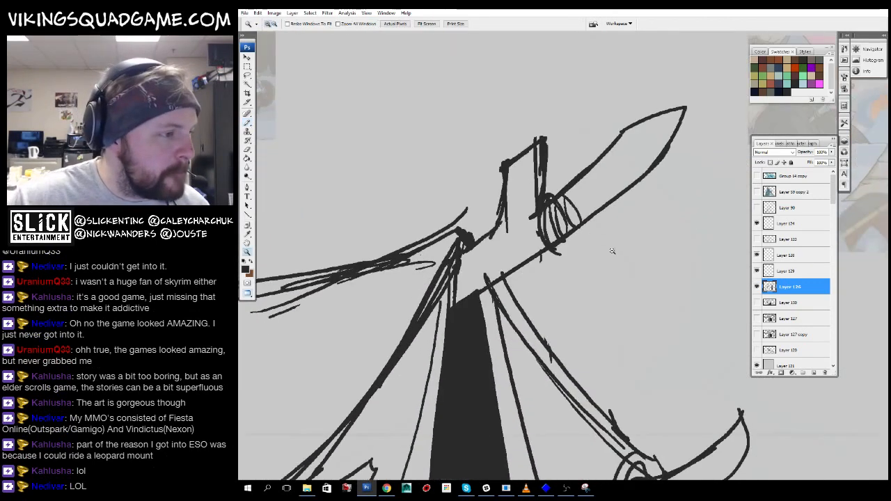
left_click(611, 283, "alt")
left_click(620, 305, "alt")
left_click(603, 279, "alt")
left_click(606, 255, "alt")
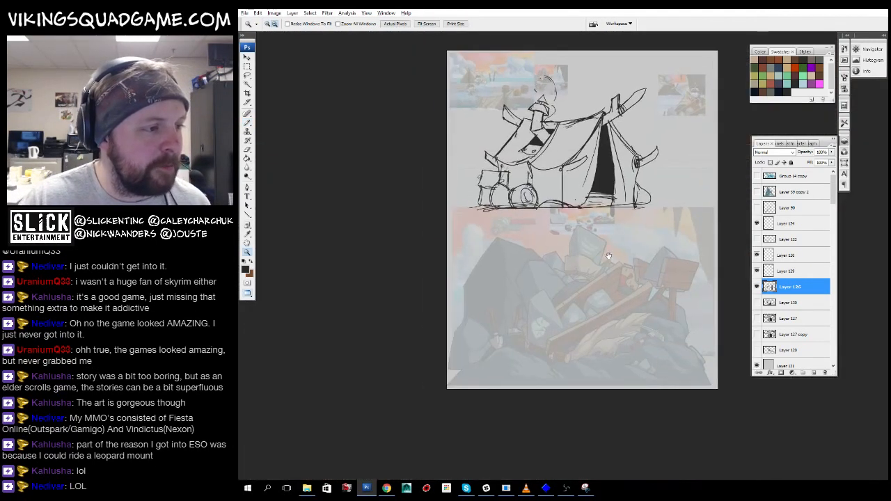
left_click(617, 255, "alt")
left_click(573, 201, "alt")
left_click(587, 220)
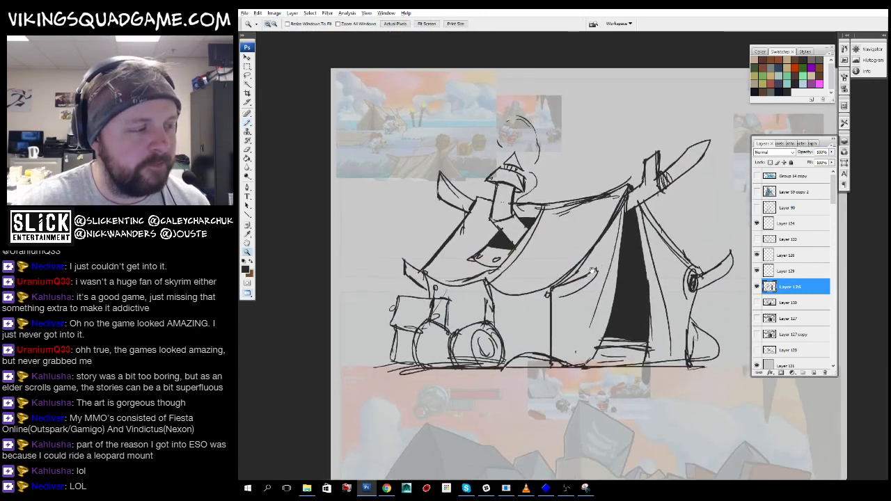
- Draw rope lashings around the two curved pole ends on the tent's left side
left_click(608, 278, "alt")
left_click(608, 278, "alt")
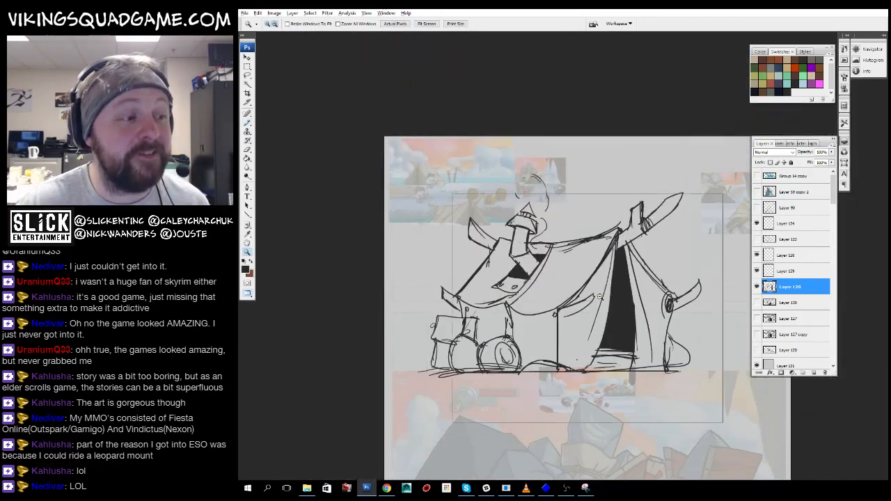
left_click(599, 313, "alt")
left_click(599, 334)
key("b")
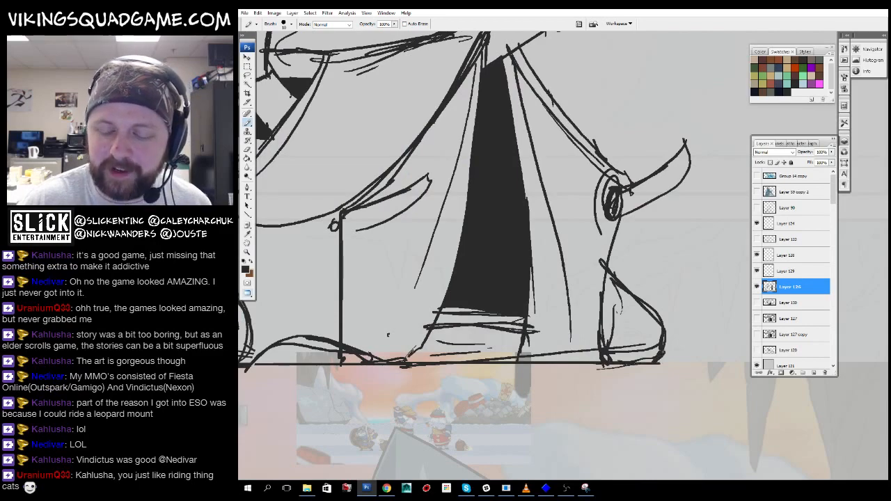
left_click_drag(389, 335, 443, 339)
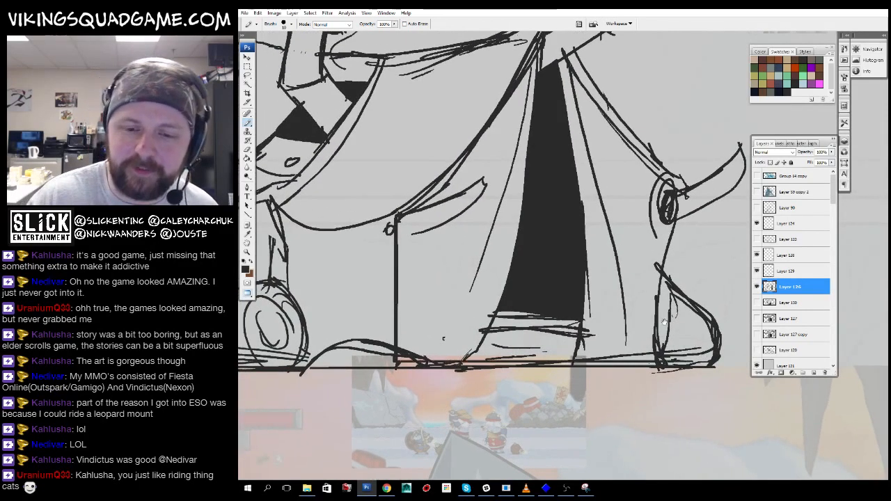
left_click_drag(664, 321, 767, 385)
left_click_drag(579, 243, 609, 237)
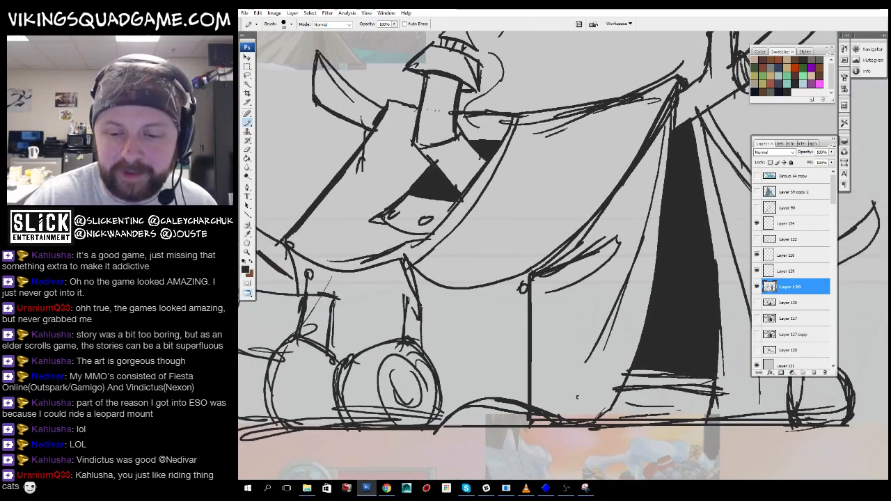
left_click_drag(576, 397, 639, 499)
left_click_drag(481, 254, 572, 185)
left_click_drag(448, 299, 438, 326)
left_click_drag(440, 343, 496, 284)
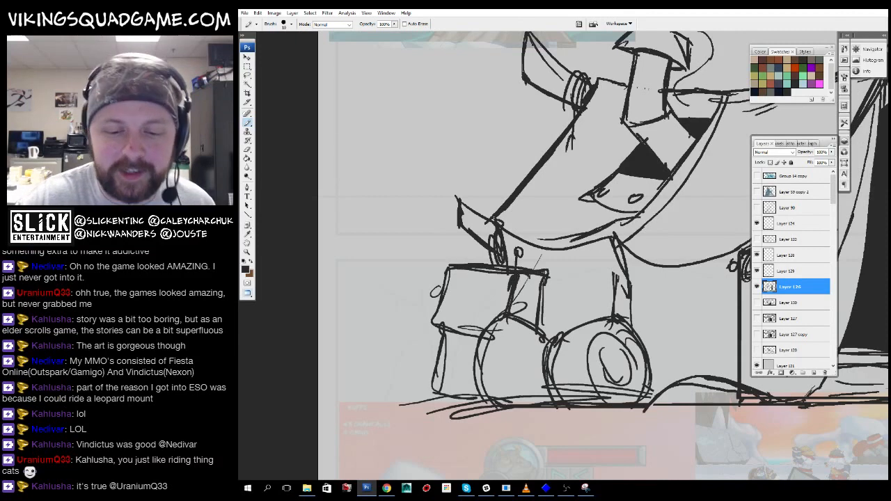
- Add two round details to the front of the upper crate and thicken the outlines between the barrels
left_click_drag(452, 303, 452, 305)
left_click_drag(504, 311, 515, 298)
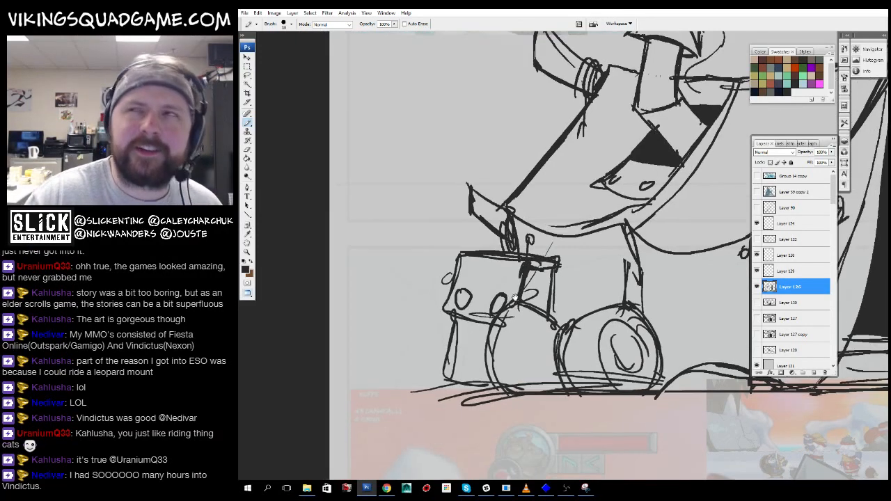
mouse_move(533, 333)
left_mouse_down()
mouse_move(553, 339)
mouse_move(623, 325)
left_mouse_up()
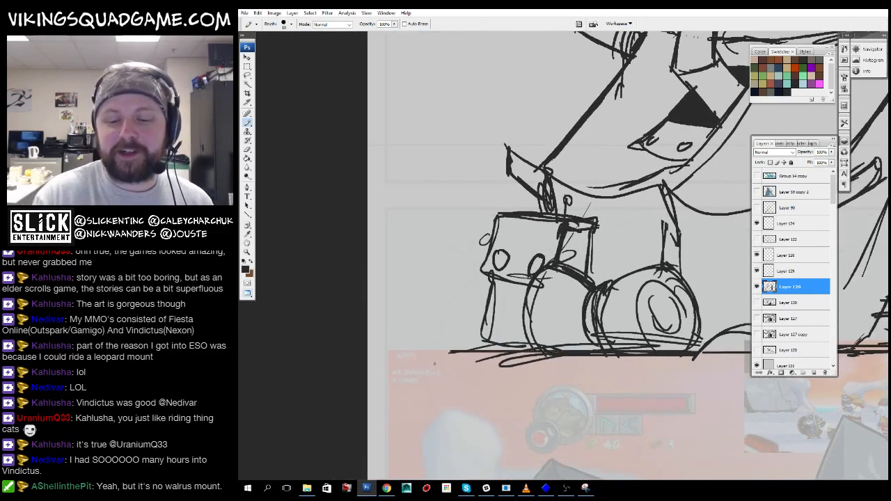
- Draw rope lashings around the curved pole end at the tent's front corner, beside the doorway
left_click_drag(648, 380, 412, 444)
key("z")
left_click(622, 328, "alt")
left_click(623, 328, "alt")
left_click(622, 328, "alt")
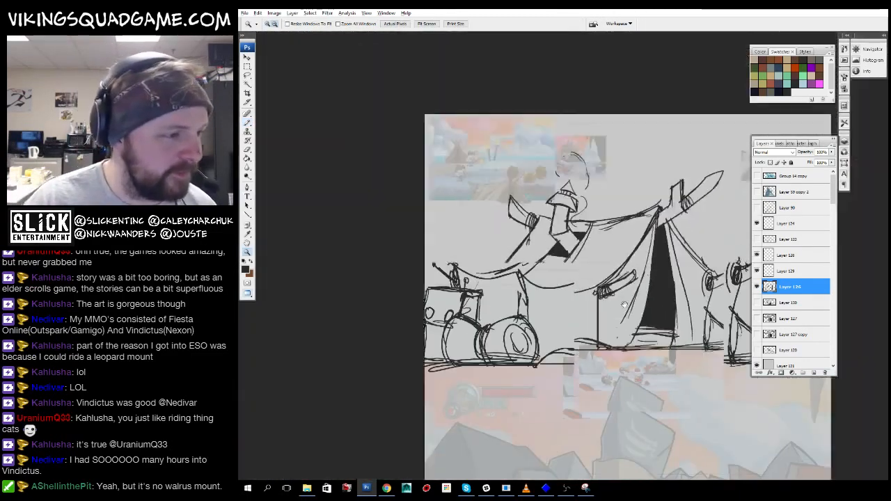
mouse_move(654, 232)
left_mouse_down()
mouse_move(560, 348)
mouse_move(553, 384)
left_mouse_up()
left_click(560, 348, "alt")
left_click_drag(426, 147, 661, 338)
key("b")
mouse_move(517, 321)
left_mouse_down()
mouse_move(515, 358)
mouse_move(488, 386)
left_mouse_up()
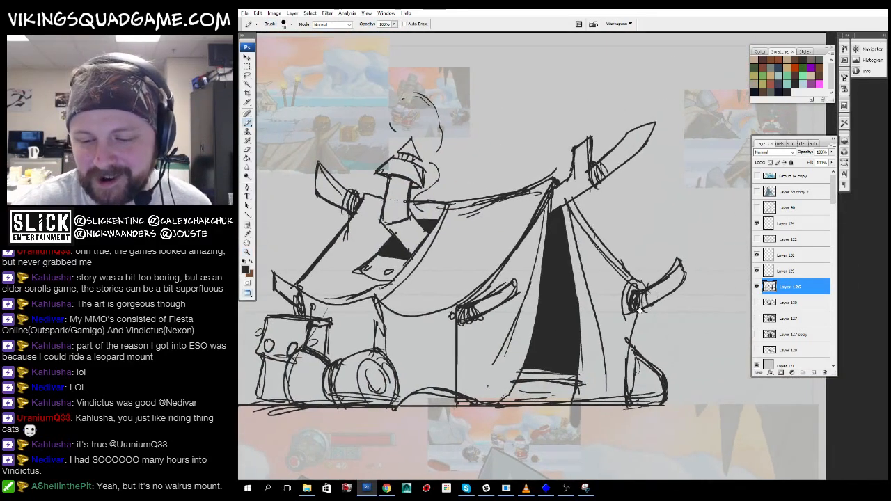
- Darken the fold along the right flap of the tent's doorway and check the whole drawing
left_click_drag(638, 311, 655, 314)
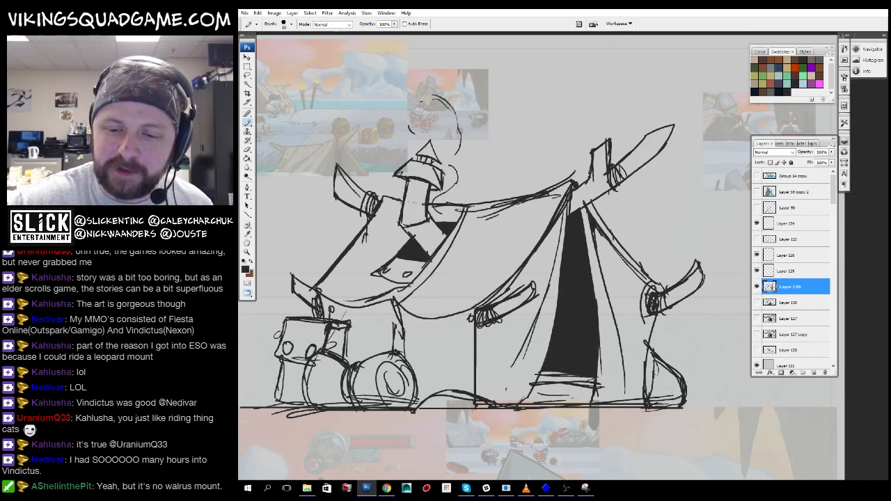
left_click_drag(601, 234, 601, 288)
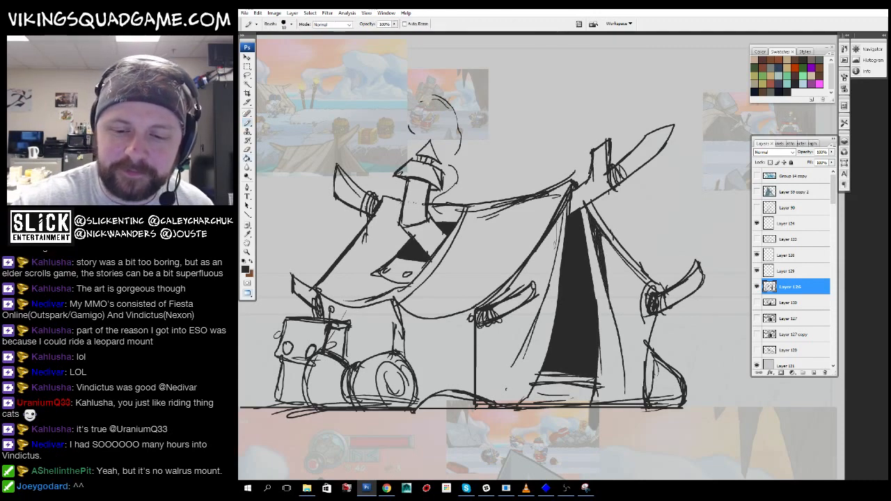
key("z")
key("ctrl+minus")
key("ctrl+minus")
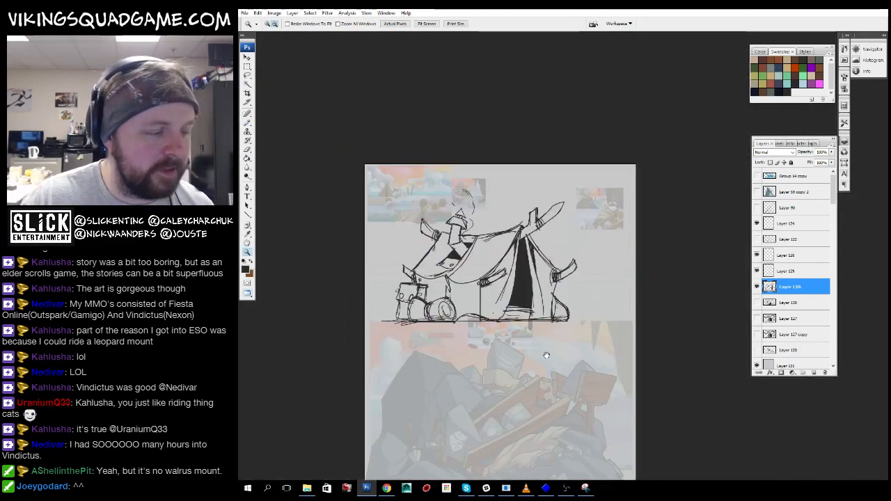
key("ctrl+plus")
key("ctrl+plus")
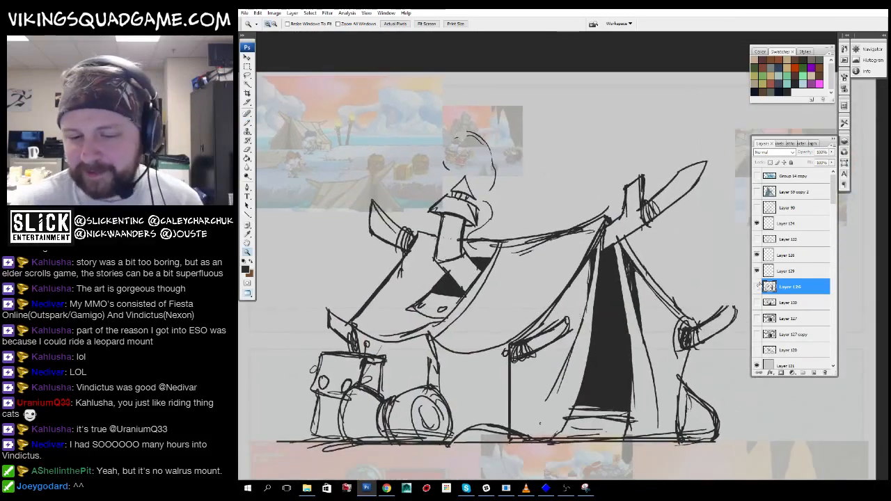
- Compare the tent drawing with the ice camp mockup and the camp level in the game's Editor, and return to the drawing
key("ctrl+Tab")
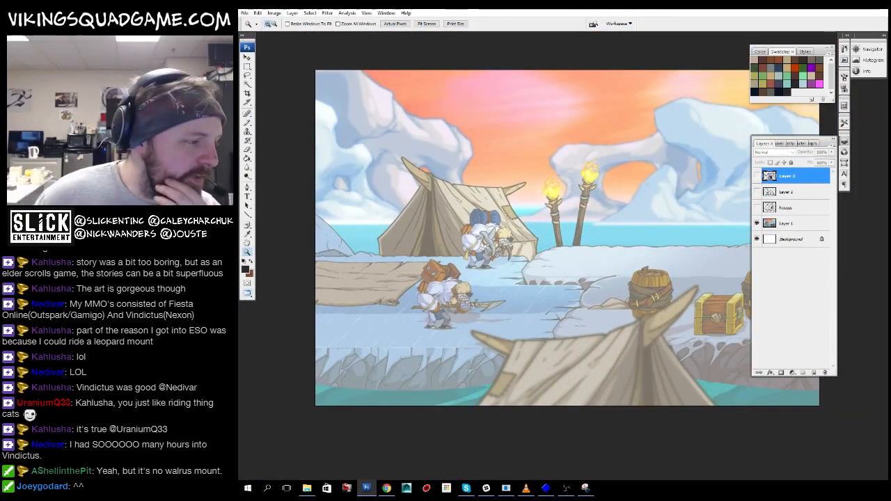
key("alt+Tab")
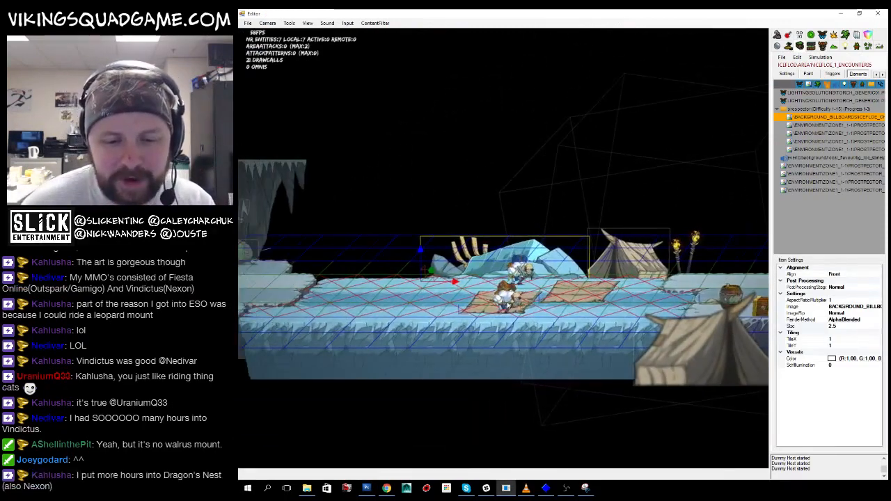
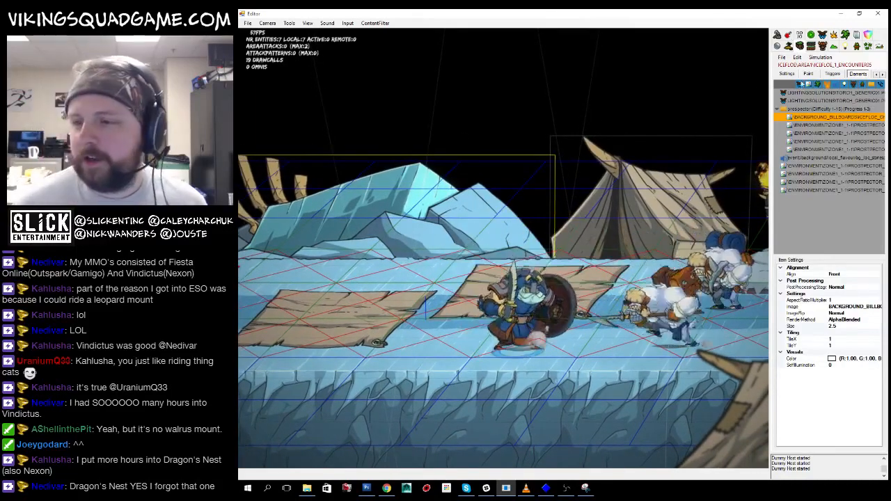
left_click(811, 45)
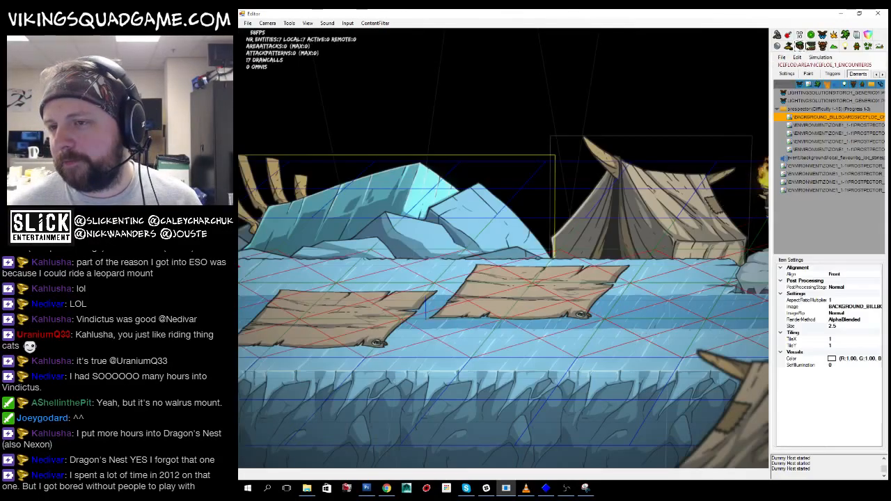
left_click(803, 39)
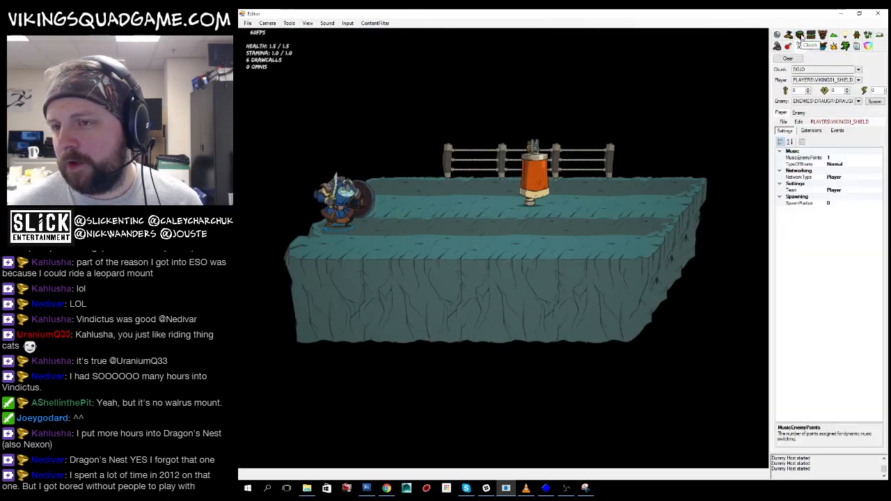
left_click(801, 47)
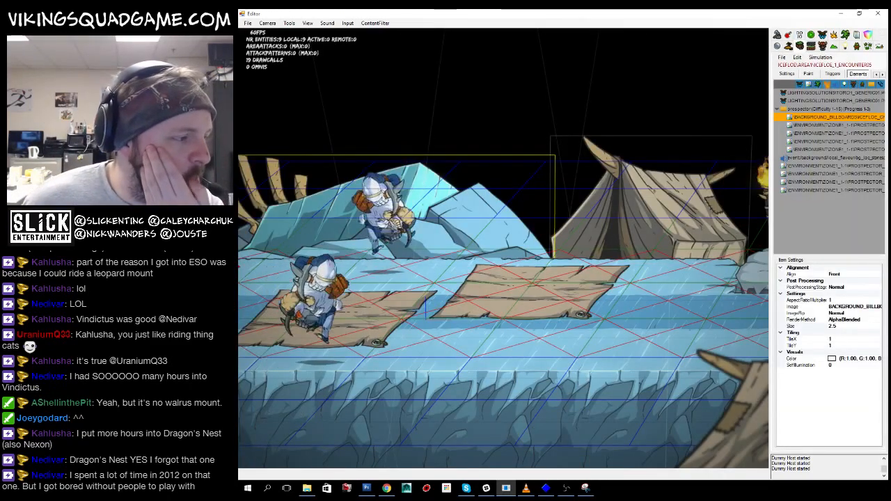
key("alt+Tab")
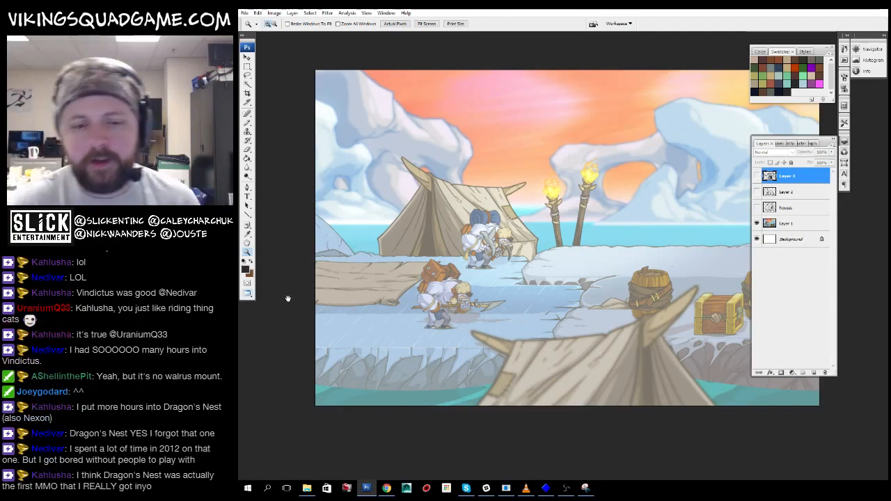
key("ctrl+Tab")
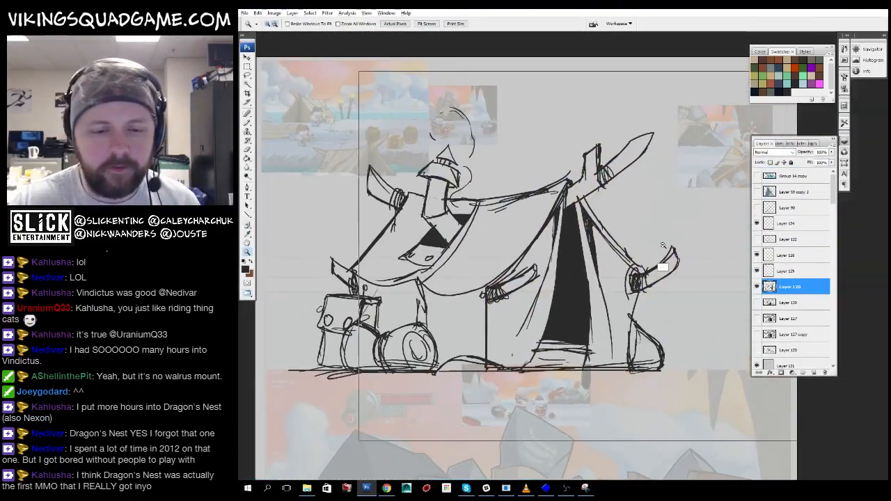
- Select and delete the curved pole ends and their rope lashings at the tent's lower corners
mouse_move(663, 245)
left_mouse_down()
mouse_move(597, 298)
mouse_move(677, 366)
left_mouse_up()
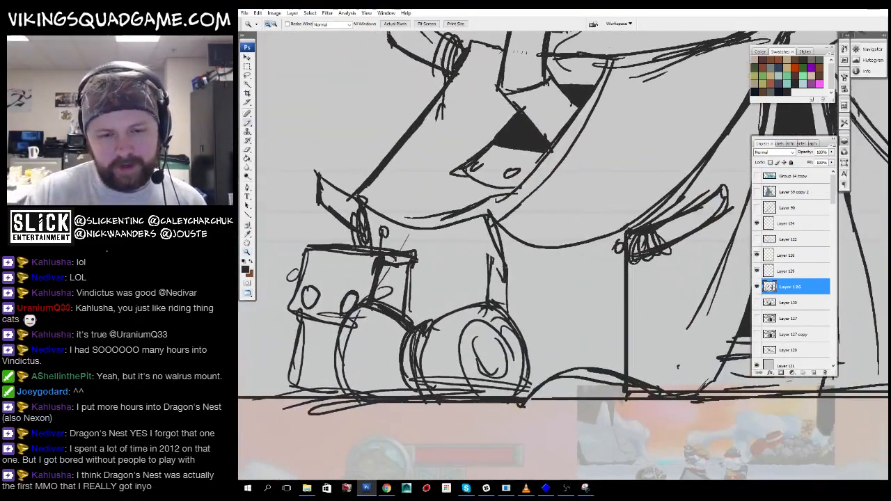
mouse_move(703, 244)
left_mouse_down()
mouse_move(633, 342)
mouse_move(711, 316)
mouse_move(683, 325)
left_mouse_up()
key("ctrl+minus")
key("ctrl+minus")
key("l")
left_click_drag(658, 273, 654, 275)
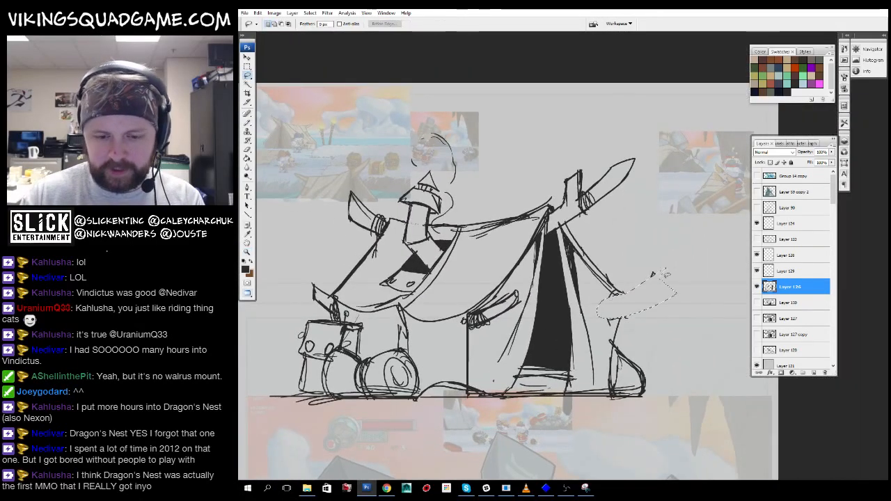
left_click_drag(446, 293, 468, 315)
key("ctrl+d")
- Redraw the tent's right corner edge and add a small toggle with a hanging cord at the front corner
key("v")
key("b")
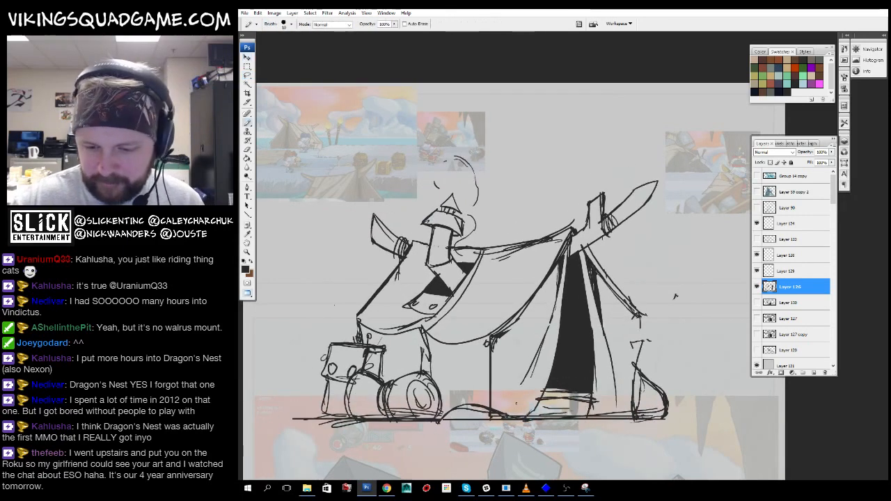
left_click_drag(641, 314, 639, 334)
mouse_move(577, 248)
left_mouse_down()
mouse_move(599, 286)
mouse_move(656, 277)
left_mouse_up()
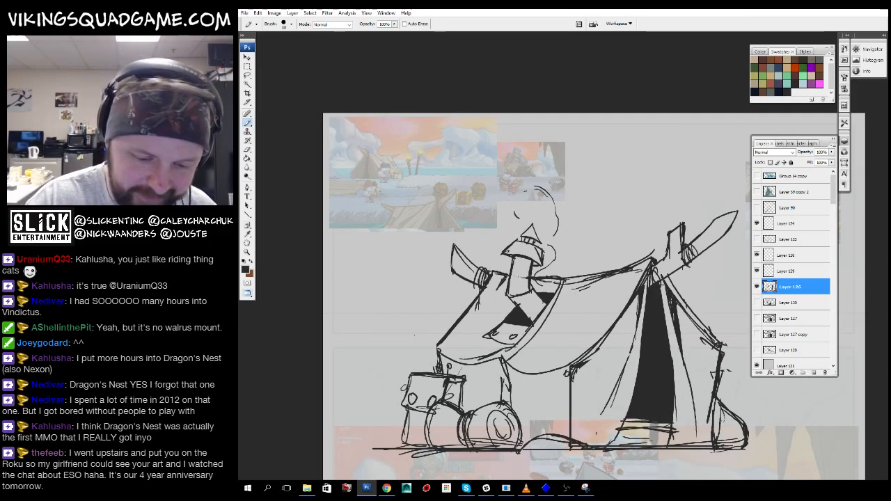
left_click_drag(702, 357, 662, 271)
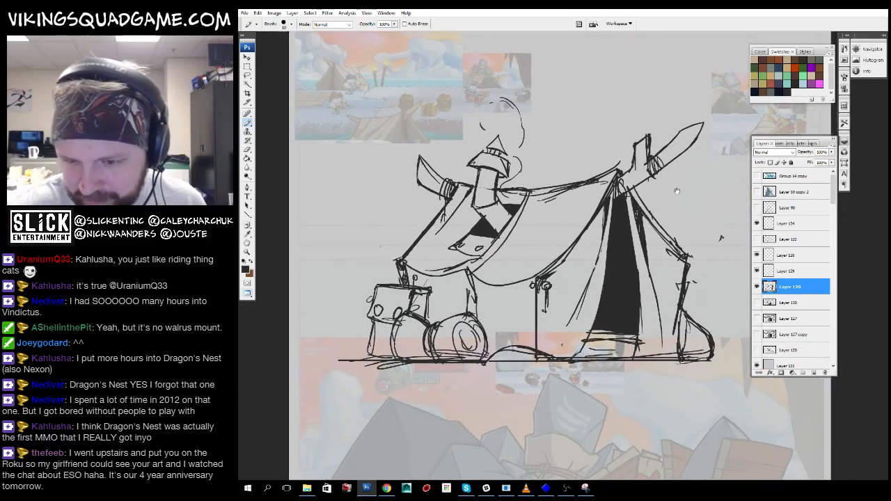
left_click_drag(589, 273, 567, 306)
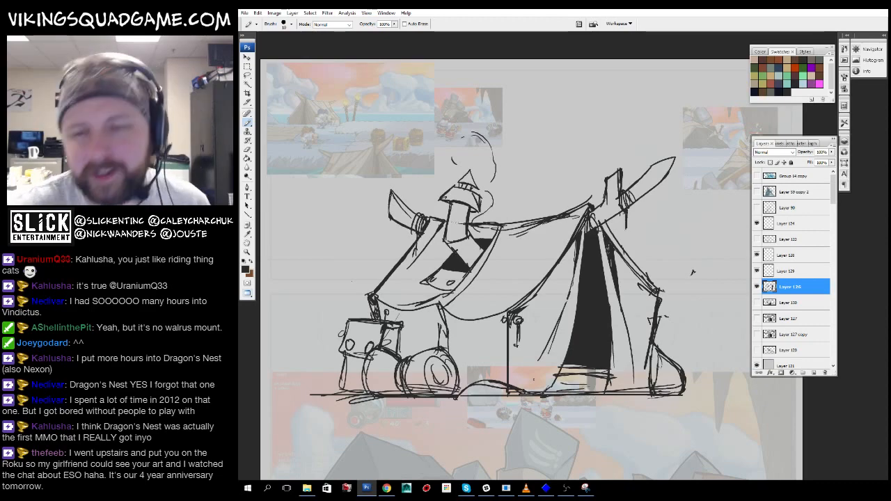
- Check the whole drawing and lower the tent sketch layer's opacity to 42%
left_click(670, 256, "alt")
left_click(661, 257, "alt")
left_click(635, 270, "alt")
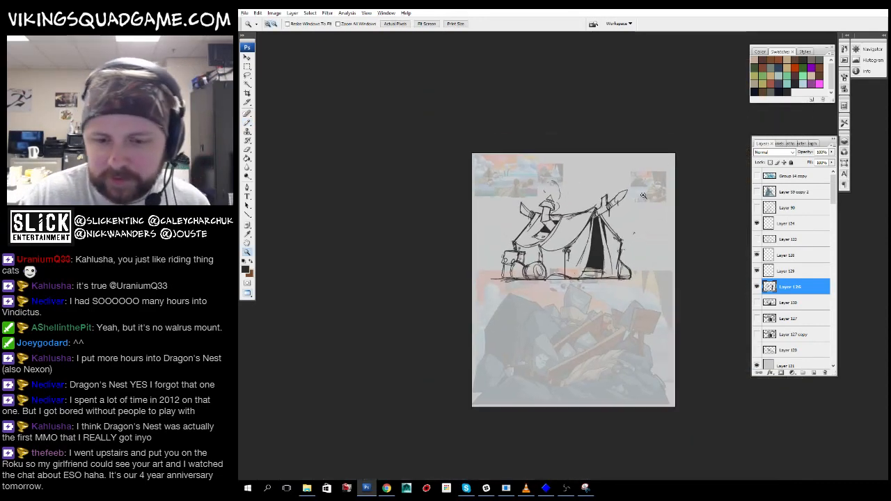
left_click_drag(479, 142, 648, 313)
mouse_move(649, 313)
left_mouse_down()
mouse_move(662, 272)
mouse_move(573, 298)
left_mouse_up()
left_click(808, 162)
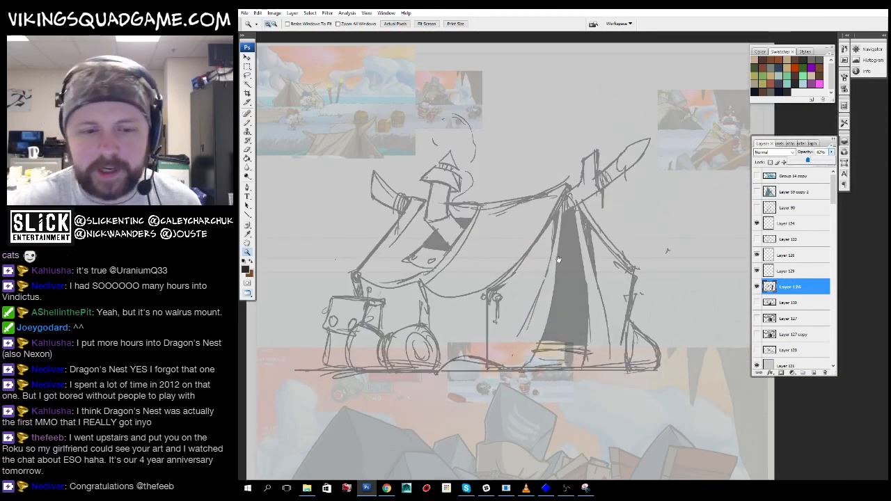
- Choose the tooner brush at 6 px and add a new layer above the faded sketch for clean lines
left_click_drag(559, 259, 501, 217)
left_click_drag(625, 129, 478, 313)
left_click_drag(554, 79, 602, 231)
right_click(602, 230)
left_click_drag(692, 308, 693, 381)
left_click(638, 300)
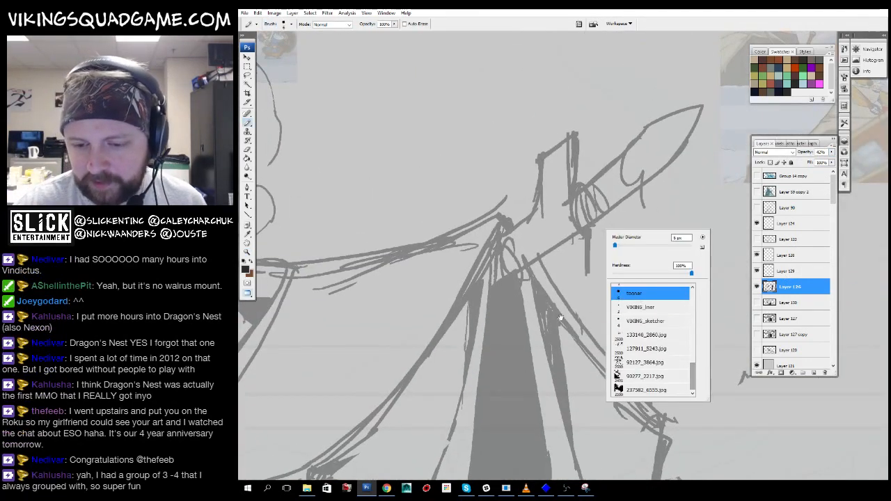
mouse_move(666, 33)
left_mouse_down()
mouse_move(626, 141)
mouse_move(426, 382)
left_mouse_up()
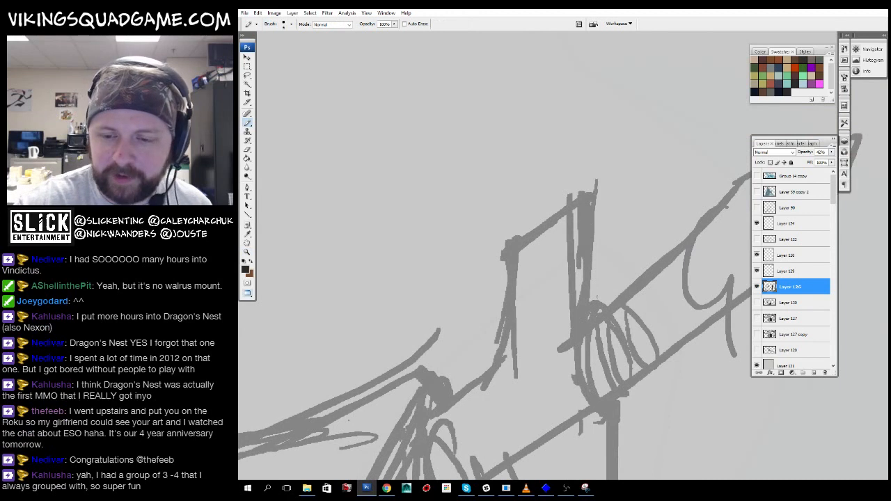
left_click(814, 373)
- Ink the upright pole end above the tent's peak and the outline of the rope lashing beside it
mouse_move(613, 292)
left_mouse_down()
mouse_move(642, 287)
mouse_move(637, 130)
left_mouse_up()
left_click_drag(628, 142, 634, 142)
mouse_move(552, 172)
left_mouse_down()
mouse_move(529, 340)
mouse_move(483, 398)
left_mouse_up()
left_click_drag(632, 324, 530, 328)
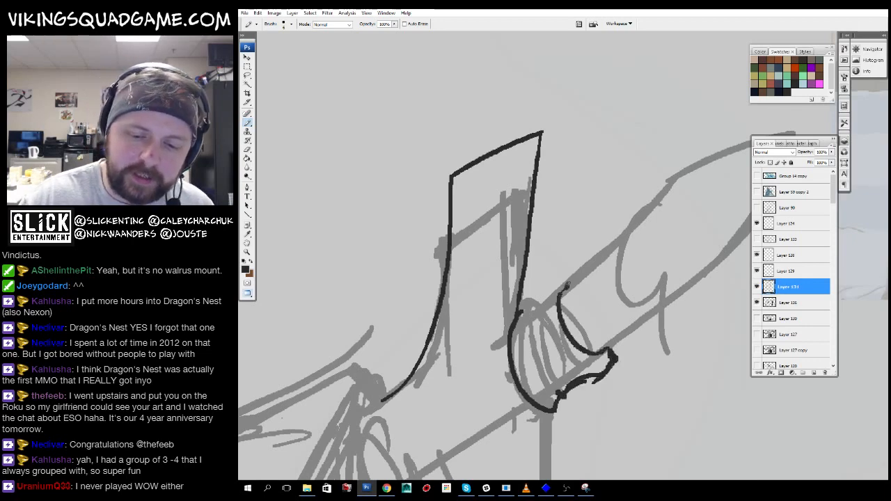
left_click_drag(555, 259, 552, 160)
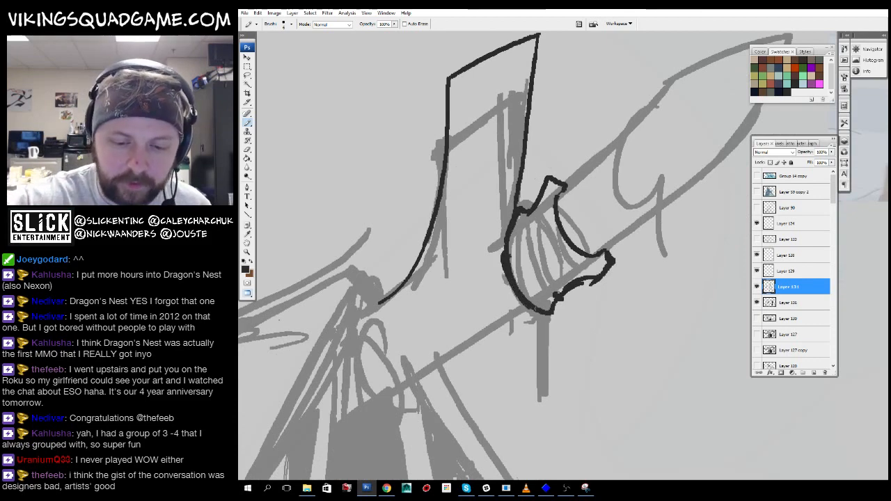
- Ink the upper and lower edges of the long slanted pole end and add a fold line inside the lashing
mouse_move(513, 252)
left_mouse_down()
mouse_move(494, 305)
mouse_move(425, 372)
left_mouse_up()
mouse_move(467, 306)
left_mouse_down()
mouse_move(600, 163)
mouse_move(566, 195)
left_mouse_up()
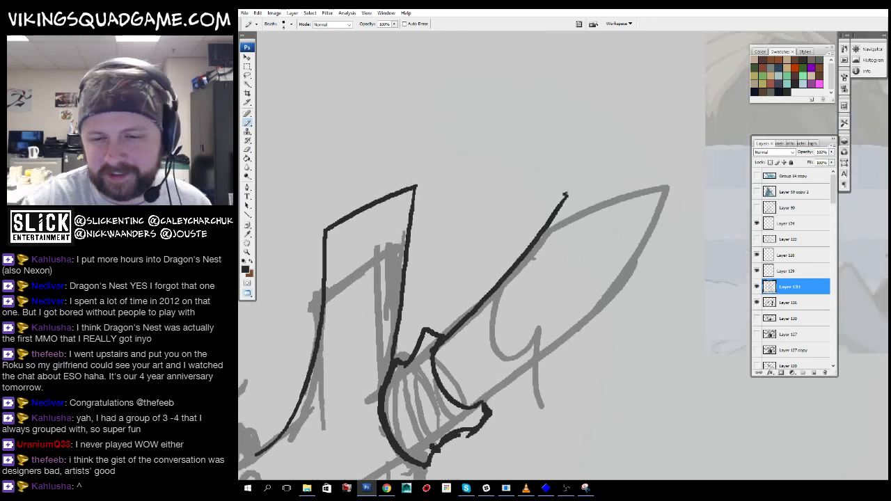
mouse_move(440, 407)
left_mouse_down()
mouse_move(593, 223)
mouse_move(626, 264)
left_mouse_up()
key("e")
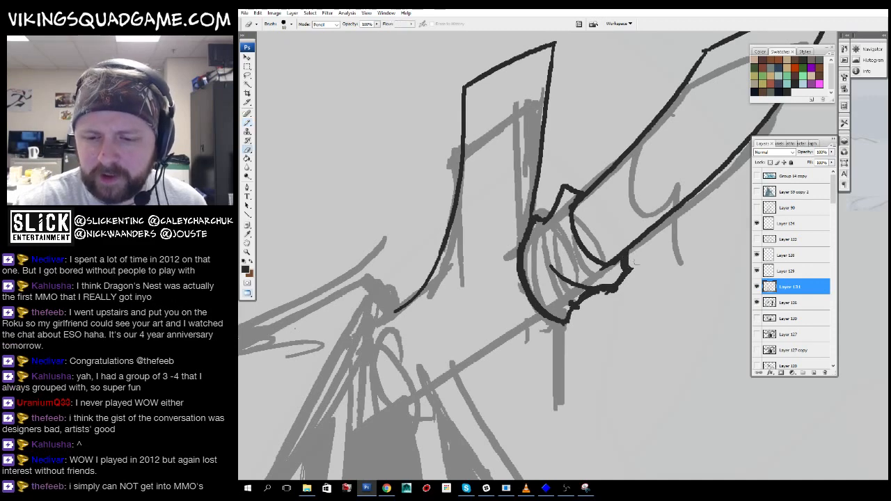
key("z")
left_click(639, 265, "alt")
left_click(602, 311)
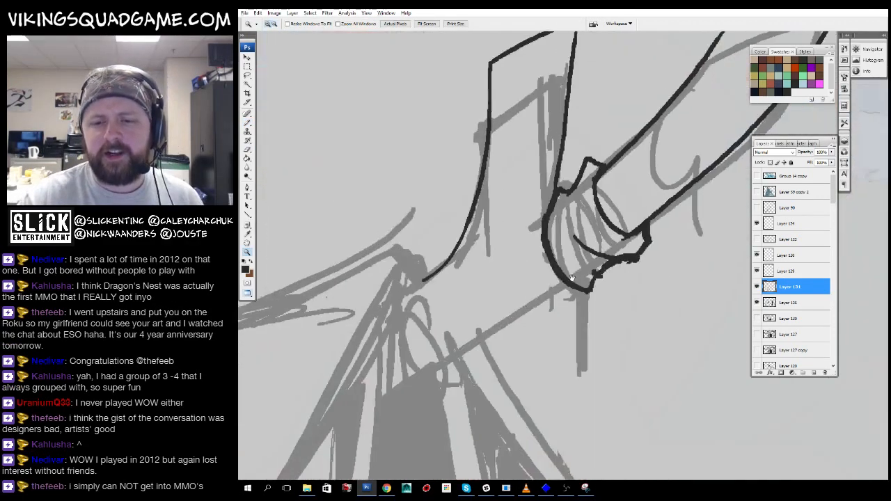
- Ink the slanted pole's lower edge down to the tent peak, with its rounded end and the wrap below it
key("b")
left_click_drag(674, 229, 515, 333)
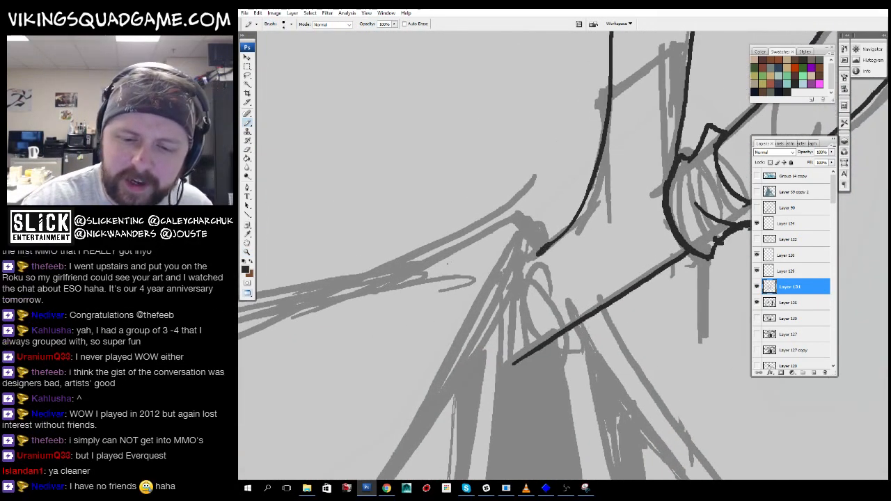
mouse_move(538, 245)
left_mouse_down()
mouse_move(522, 259)
mouse_move(521, 315)
mouse_move(543, 337)
left_mouse_up()
key("e")
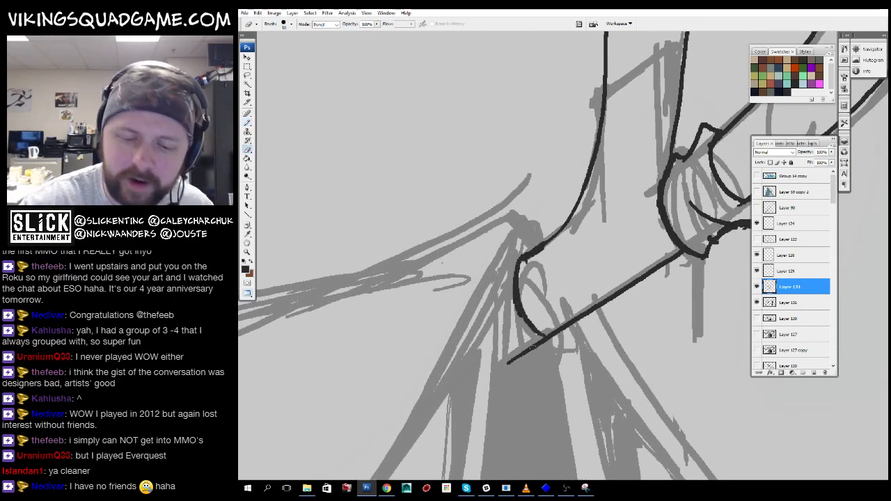
left_click(542, 343)
key("b")
left_click_drag(487, 278, 536, 230)
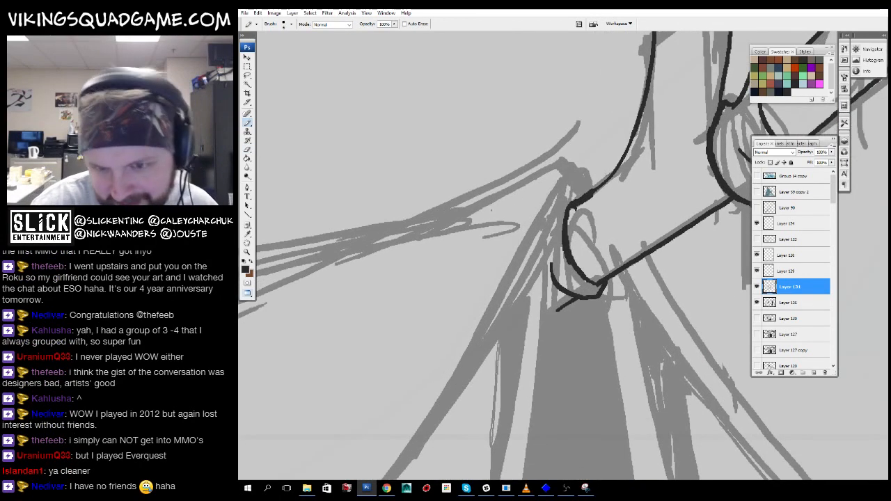
- Check the overall drawing and ink a short cloth line falling from the pole's base at the peak
key("z")
left_click(589, 320, "alt")
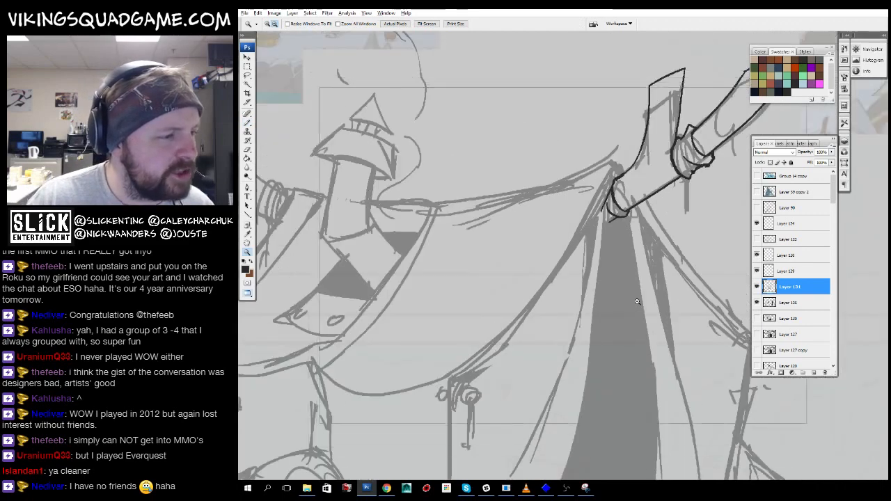
left_click(588, 320, "alt")
left_click(589, 320, "alt")
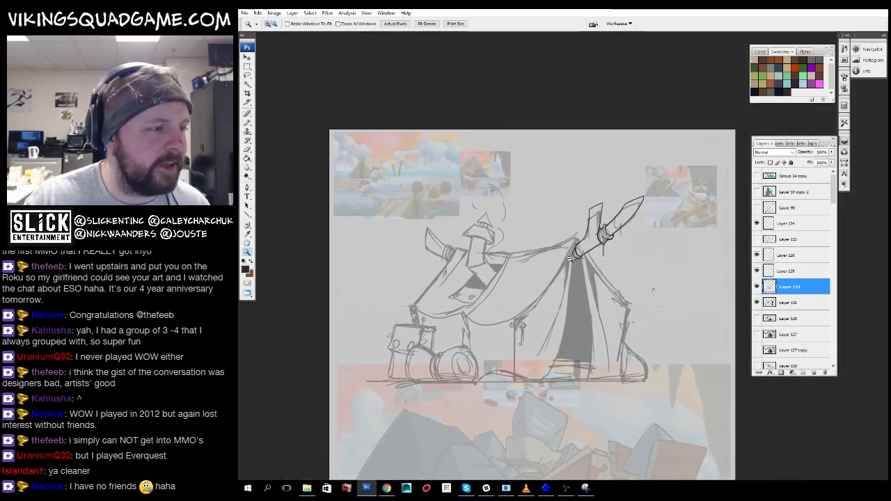
left_click_drag(582, 307, 561, 391)
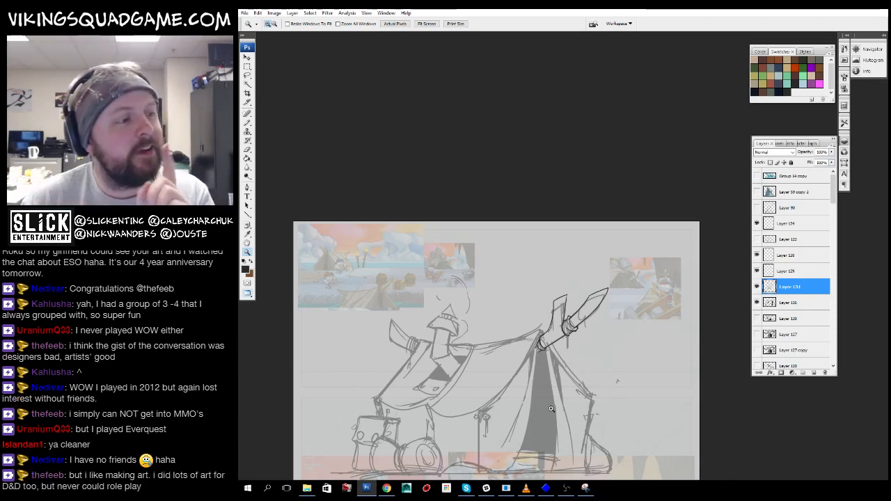
left_click_drag(566, 315, 593, 280)
key("b")
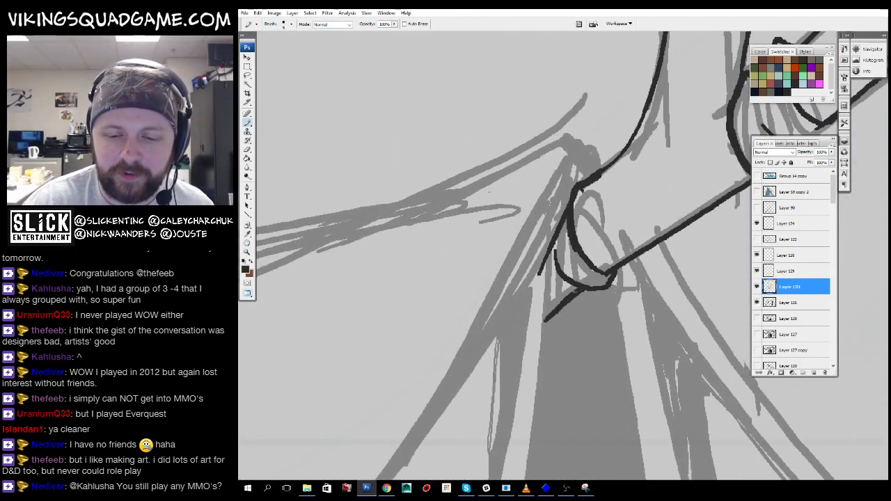
- Ink the cloth's pointed corner at the tent peak and the sagging ridge line running toward the chimney
left_click(551, 316, "alt")
left_click(591, 278, "alt")
left_click(626, 244, "alt")
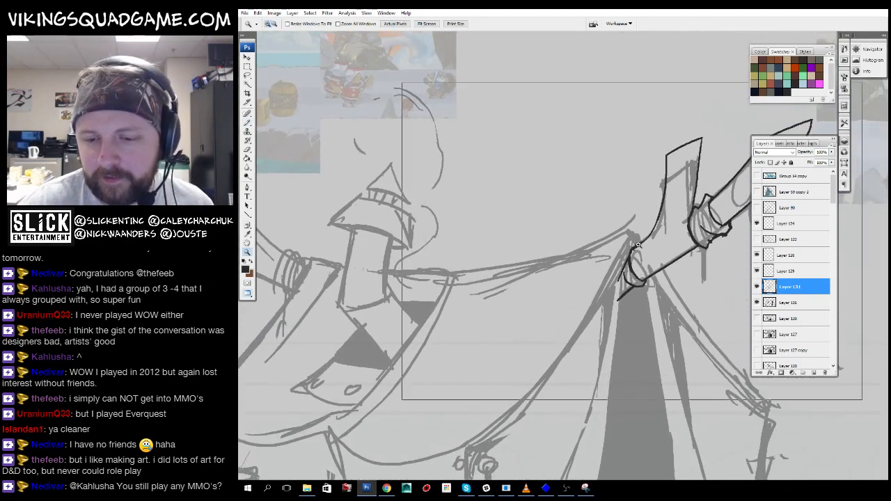
left_click(633, 242, "ctrl")
left_click_drag(638, 228, 648, 239)
left_click_drag(644, 236, 653, 231)
left_click_drag(647, 221, 661, 233)
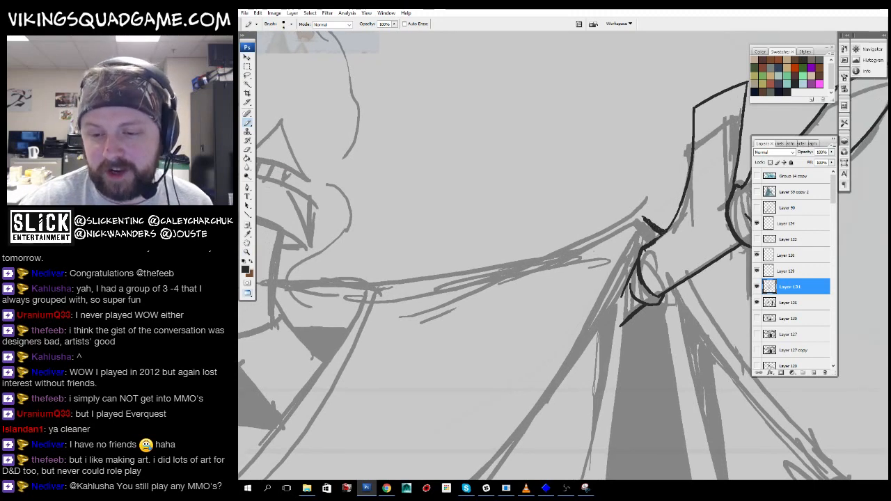
left_click_drag(628, 224, 684, 200)
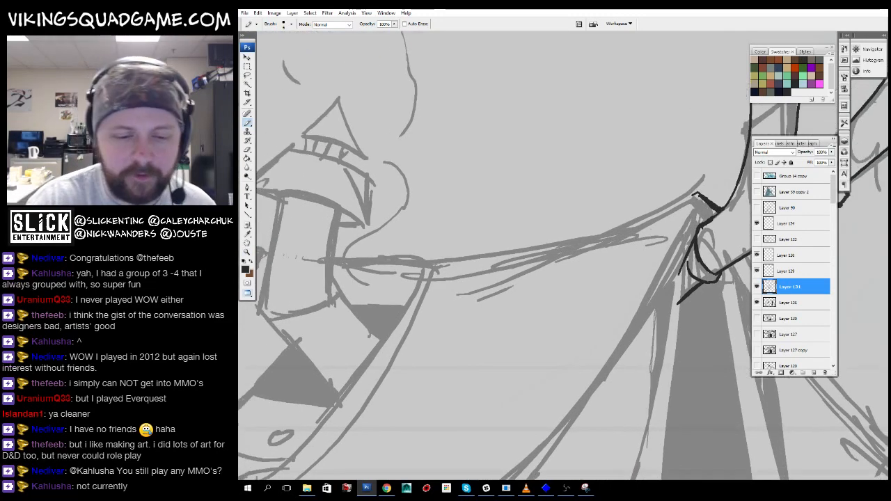
mouse_move(477, 260)
left_mouse_down()
mouse_move(655, 217)
mouse_move(696, 197)
left_mouse_up()
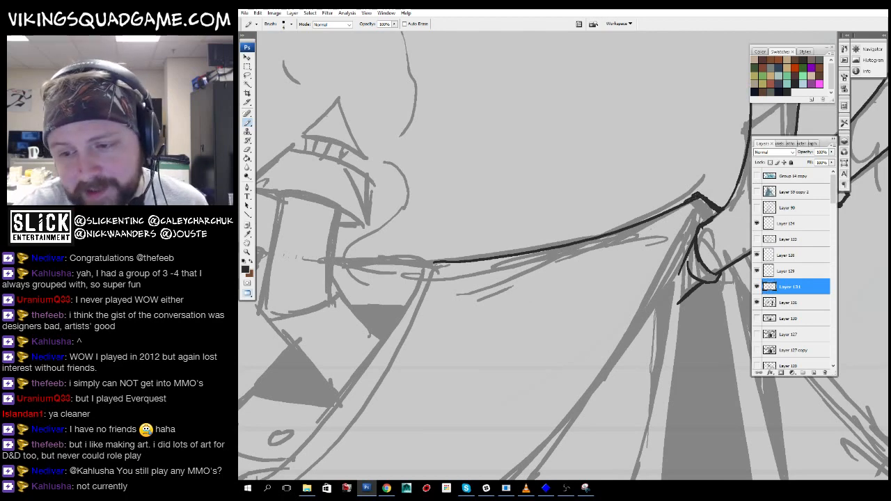
- Darken the cloth fold at the peak and ink the roof's long front edge down to the front corner
mouse_move(598, 299)
left_mouse_down()
mouse_move(528, 267)
mouse_move(561, 163)
left_mouse_up()
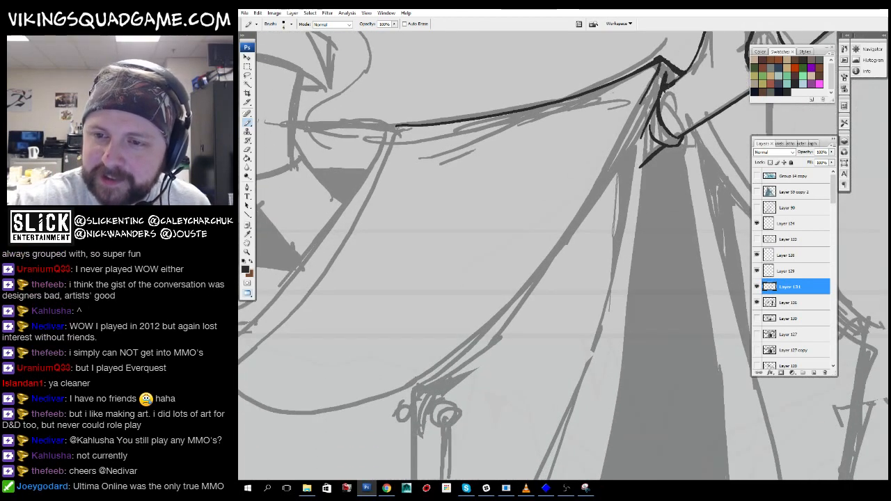
left_click_drag(672, 98, 681, 89)
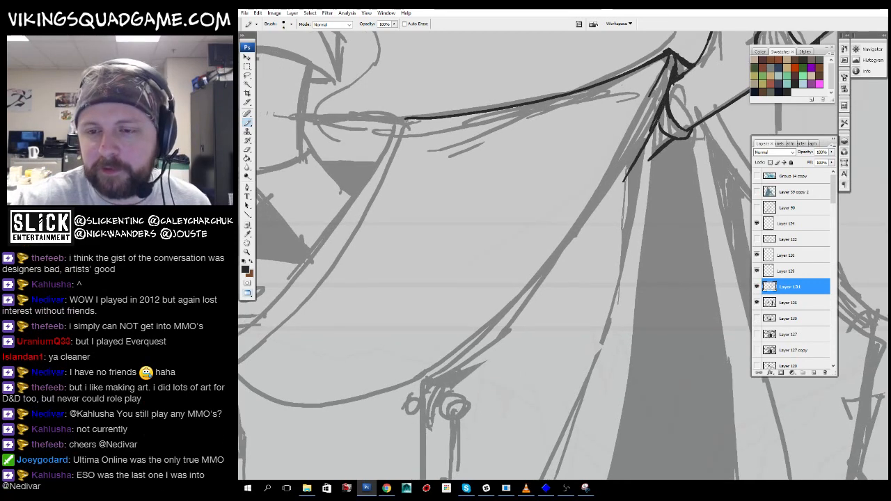
left_click_drag(646, 150, 429, 392)
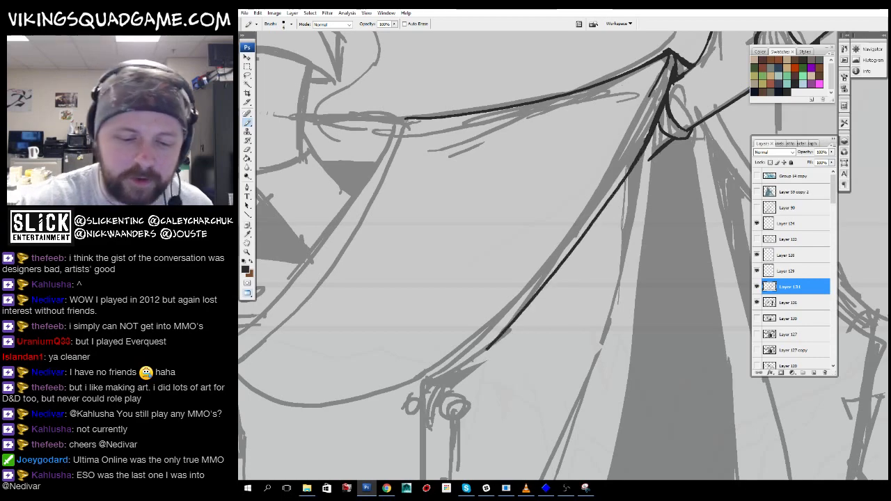
left_click_drag(487, 314, 421, 268)
- Try to ink the left edge of the tent's doorway
left_click_drag(578, 159, 543, 354)
left_click_drag(535, 387, 543, 345)
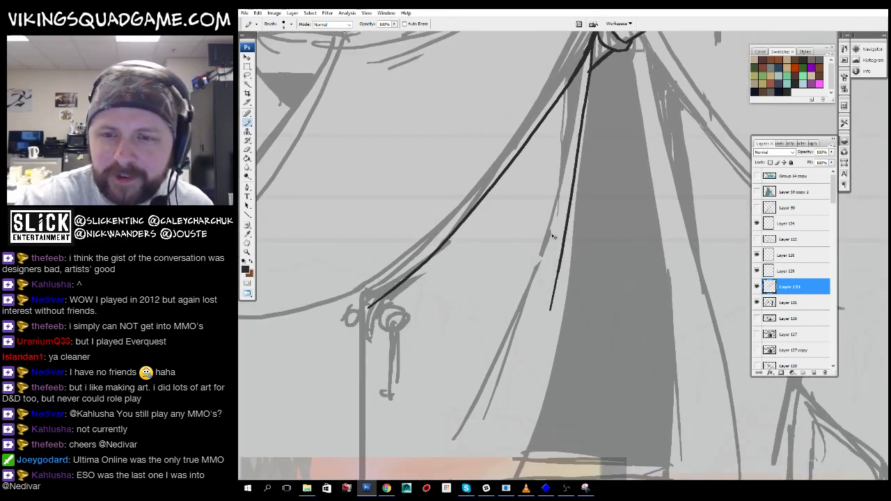
key("ctrl+z")
- Ink a curved inner bevel line down the upright pole end from its tip toward the tent peak
left_click_drag(617, 91, 606, 189)
key("ctrl+minus")
key("ctrl+minus")
left_click_drag(611, 241, 574, 339)
left_click_drag(452, 157, 689, 328)
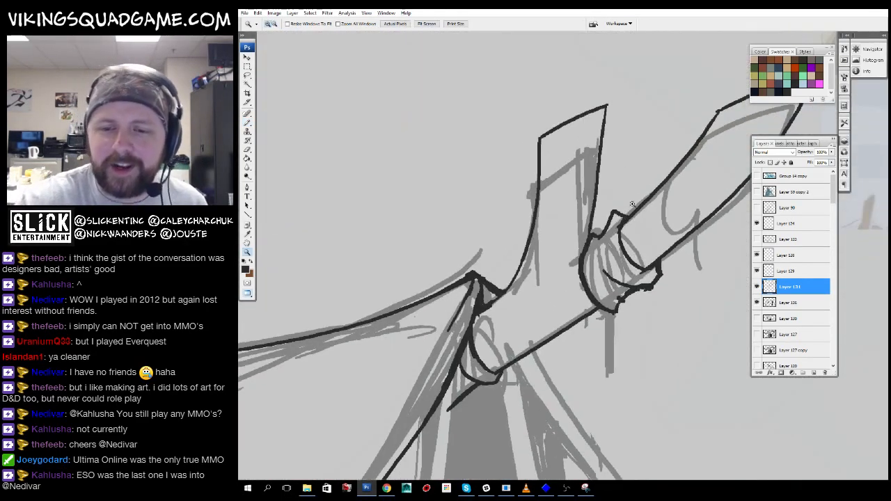
key("v")
mouse_move(618, 99)
left_mouse_down()
mouse_move(557, 277)
mouse_move(608, 268)
left_mouse_up()
key("ctrl+z")
key("b")
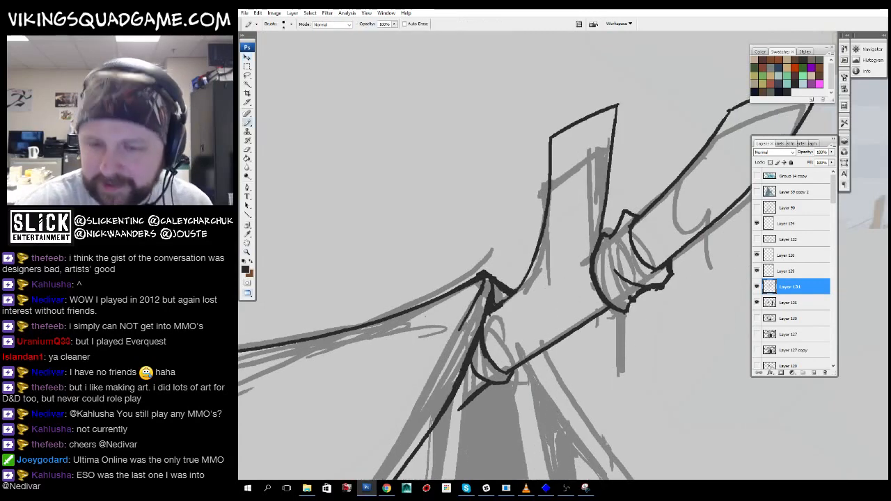
mouse_move(613, 108)
left_mouse_down()
mouse_move(579, 221)
mouse_move(537, 291)
left_mouse_up()
left_click_drag(584, 270, 622, 247)
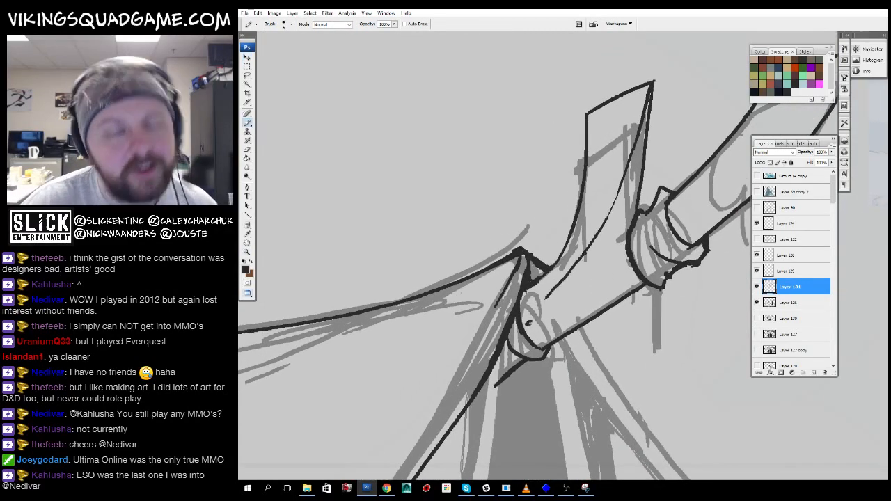
- Ink an inner bevel line down the pointed end of the pole leaning out from the tent's front peak
left_click_drag(529, 323, 491, 397)
key("ctrl+minus")
left_click_drag(547, 382, 567, 396)
left_click_drag(642, 241, 617, 226)
right_click(626, 203)
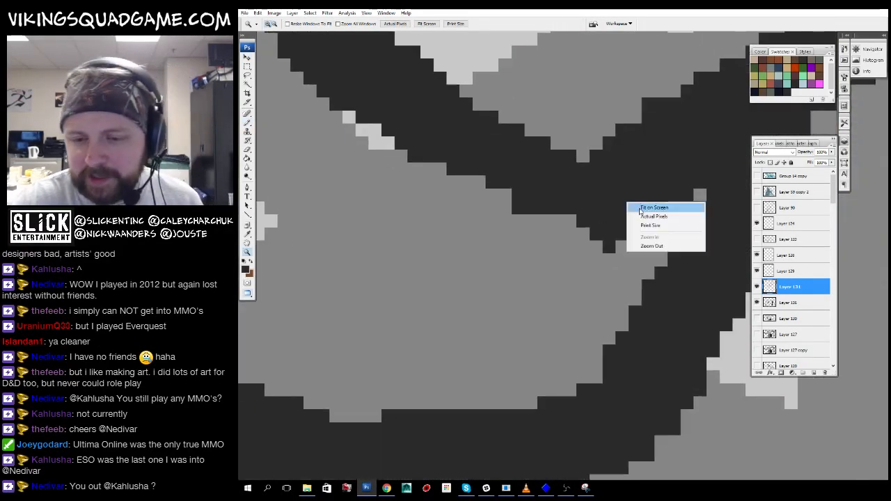
left_click(653, 207)
key("ctrl+plus")
key("ctrl+plus")
key("b")
left_click_drag(657, 202, 596, 259)
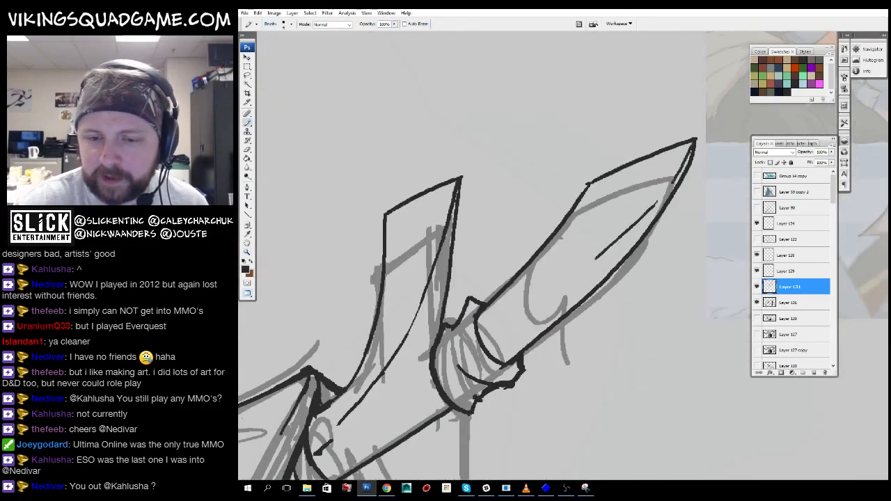
- Touch up the bevelled pole end with the eraser and ink a line along the left side of the doorway
key("e")
left_click_drag(493, 378, 646, 128)
left_click_drag(563, 233, 635, 141)
key("b")
left_click_drag(527, 216, 576, 185)
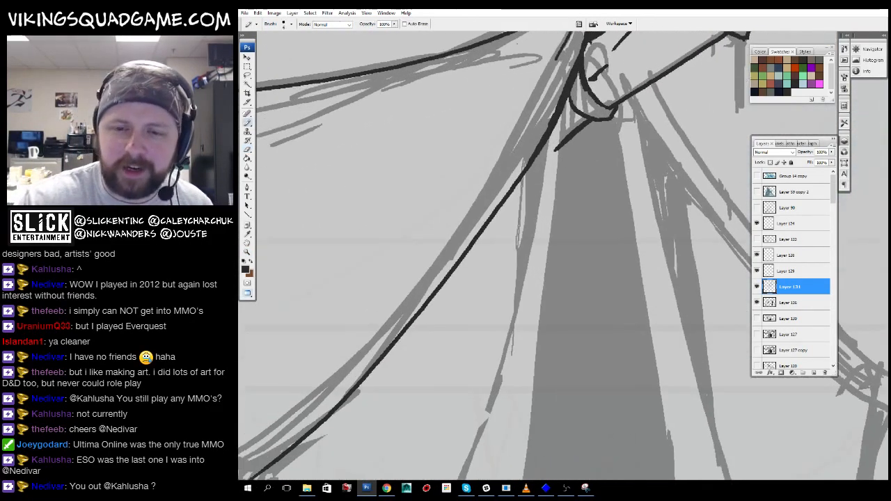
left_click_drag(562, 104, 541, 295)
mouse_move(527, 345)
left_mouse_down()
mouse_move(533, 332)
mouse_move(578, 412)
mouse_move(719, 479)
left_mouse_up()
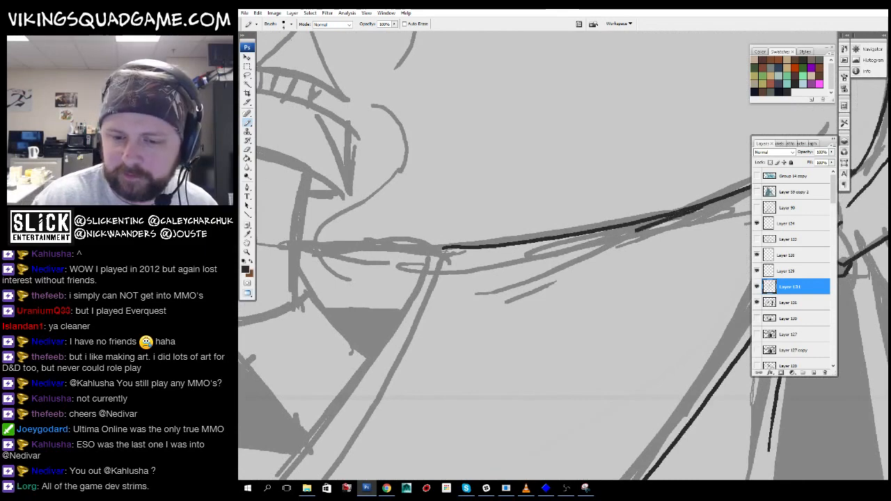
- Add short fold strokes below the ridge and continue the ridge line past the chimney to the roof's rear corner
left_click_drag(478, 259, 655, 238)
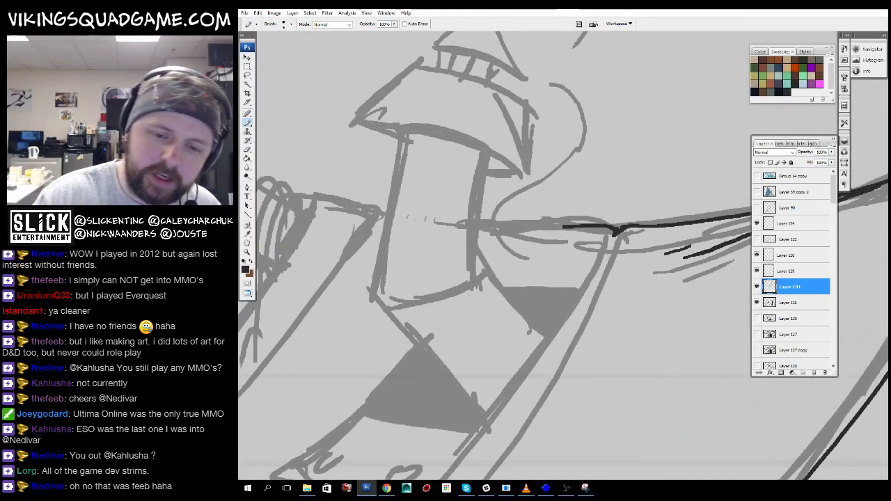
left_click_drag(507, 222, 702, 232)
left_click_drag(529, 278, 589, 206)
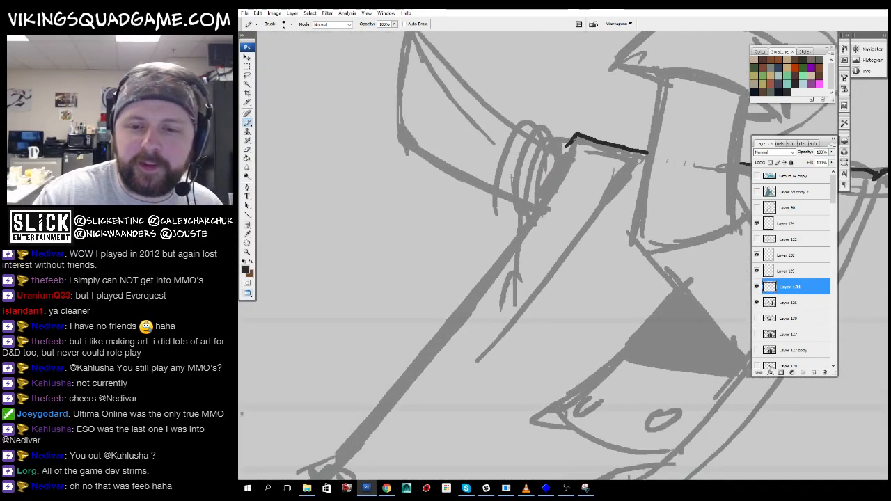
- Ink the roof's rear edge down to its lower corner and the short cloth edge dropping toward the crate
left_click_drag(548, 185, 538, 205)
mouse_move(539, 206)
left_mouse_down()
mouse_move(619, 90)
mouse_move(394, 362)
left_mouse_up()
left_click_drag(423, 339, 498, 251)
left_click_drag(477, 235, 476, 246)
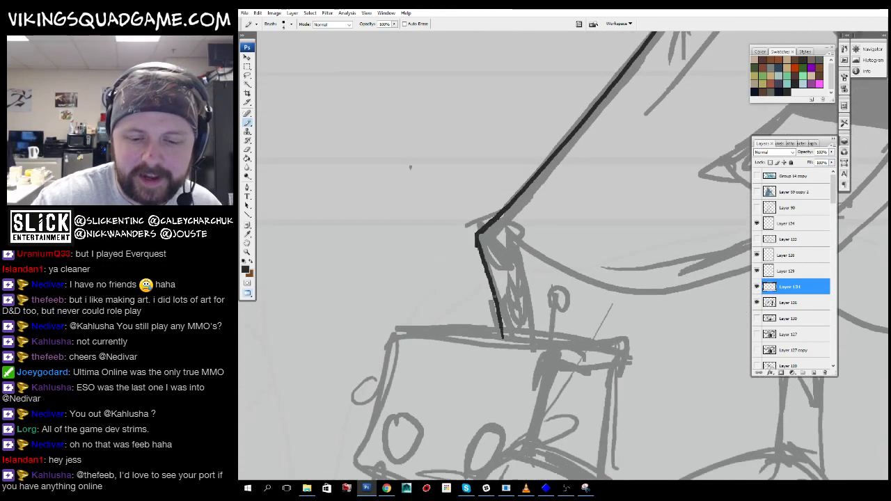
- Ink the first rope rings of the lashing around the rear pole
mouse_move(572, 170)
left_mouse_down()
mouse_move(448, 378)
mouse_move(402, 499)
left_mouse_up()
left_click_drag(562, 241, 527, 299)
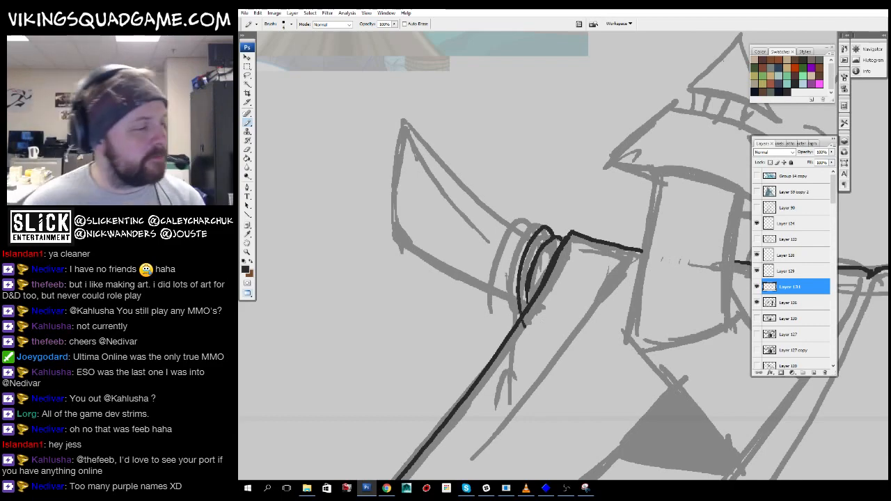
- Switch to the game editor and examine the existing tents' poles and cloth up close as reference
key("alt+Tab")
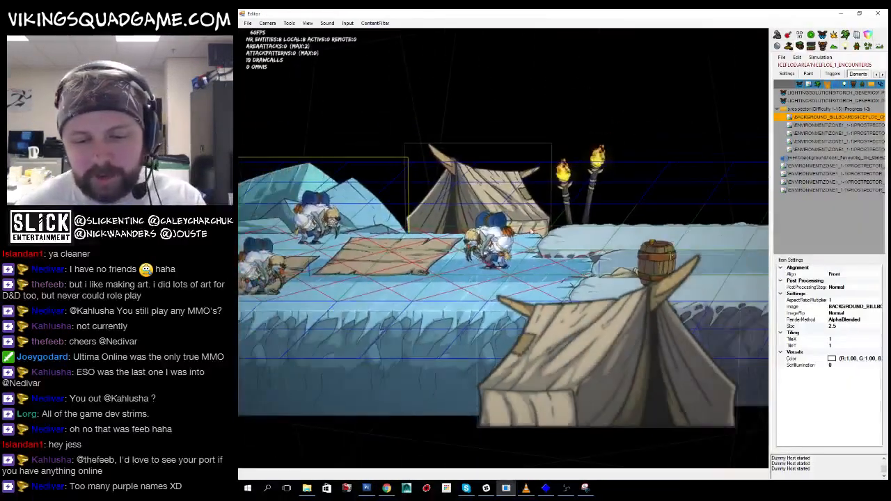
scroll(507, 269, "up", 3)
scroll(529, 258, "down", 2)
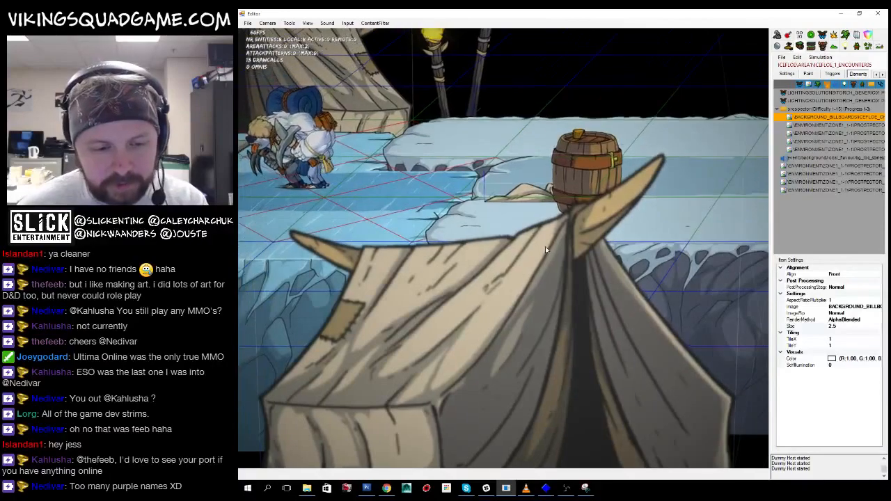
scroll(547, 247, "down", 4)
scroll(552, 246, "up", 4)
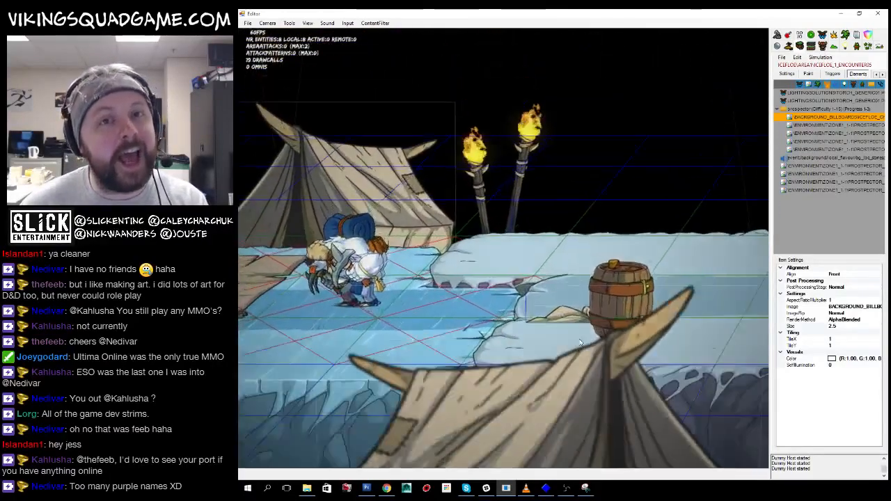
scroll(564, 318, "up", 5)
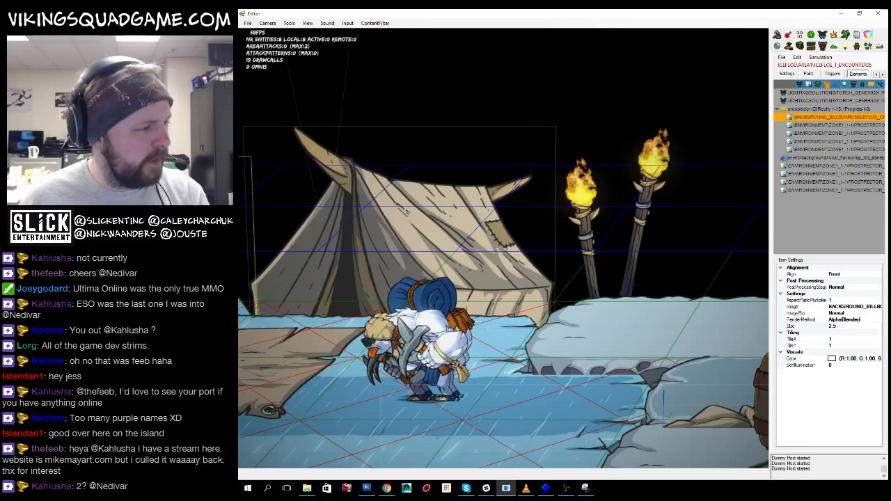
- Return to Photoshop and finish the rear pole's lashing with another rope ring and short twist marks across the rings
key("alt+Tab")
left_click(544, 271, "ctrl")
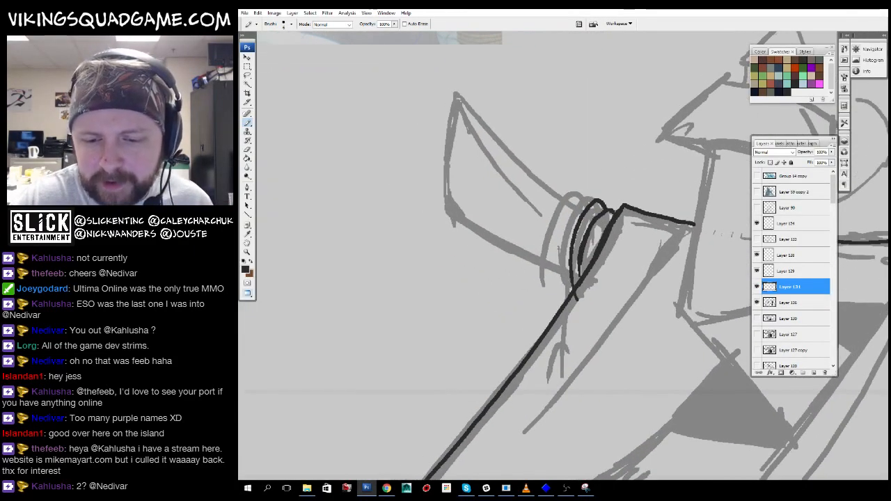
left_click(514, 380)
key("b")
mouse_move(584, 240)
left_mouse_down()
mouse_move(550, 261)
mouse_move(660, 298)
left_mouse_up()
mouse_move(682, 266)
left_mouse_down()
mouse_move(650, 268)
mouse_move(621, 426)
left_mouse_up()
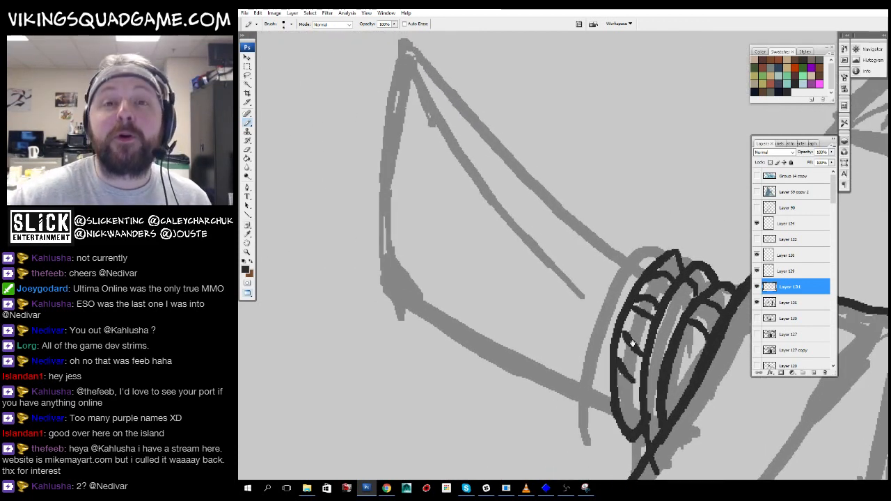
- Ink the rear pole's horn-shaped outline: its curved upper edge, pointed tip, outer side and lower edge back to the lashing
mouse_move(635, 267)
left_mouse_down()
mouse_move(659, 284)
mouse_move(426, 57)
mouse_move(447, 93)
left_mouse_up()
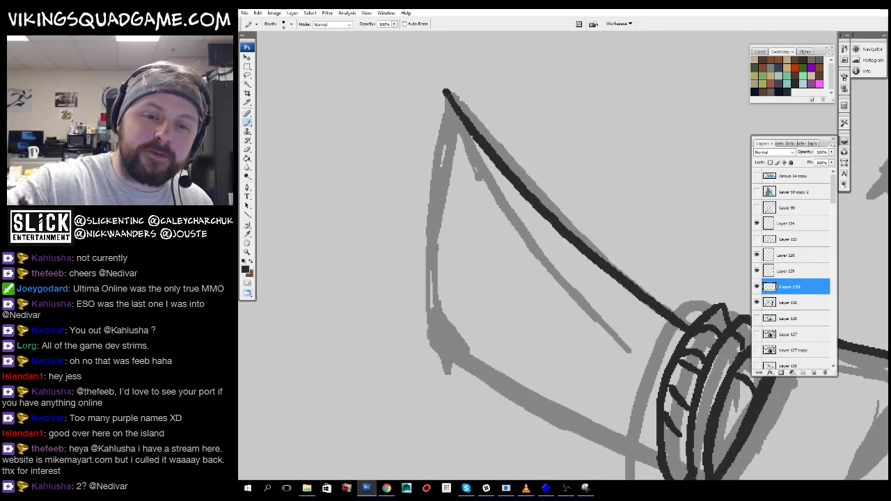
left_click_drag(420, 153, 430, 343)
mouse_move(432, 342)
left_mouse_down()
mouse_move(409, 277)
mouse_move(654, 406)
left_mouse_up()
- Ink the front edge of the roof opening below the chimney and the top edge of its small triangular gap
left_click(686, 378, "alt")
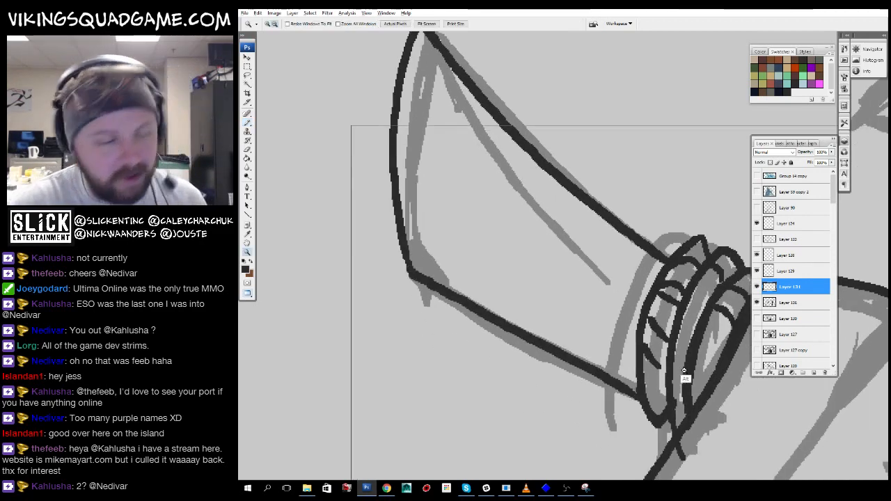
left_click(708, 342, "alt")
left_click(708, 342, "alt")
left_click(703, 334, "alt")
left_click(688, 304)
left_click_drag(679, 278, 616, 179)
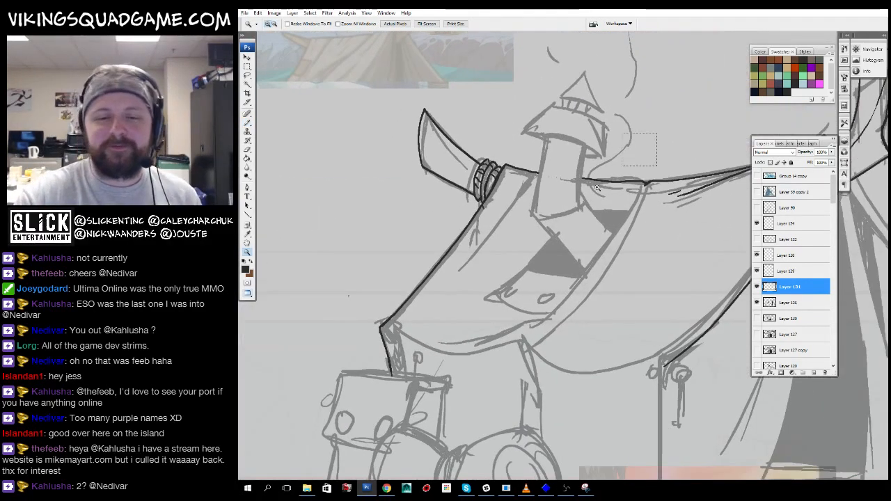
left_click(607, 268)
key("b")
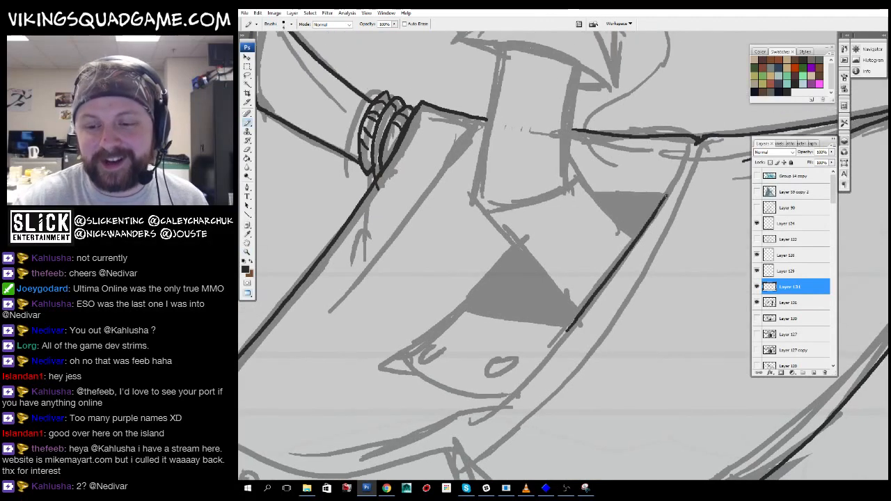
left_click_drag(519, 258, 537, 256)
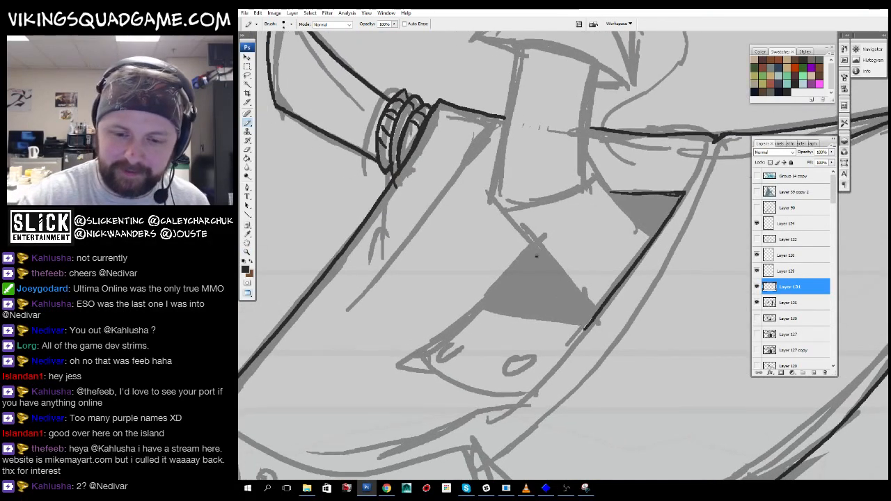
- Outline the lower dark gap, the diagonal edges crossing the roof opening, and the curved line under the chimney
left_click_drag(477, 304, 594, 327)
left_click_drag(550, 291, 609, 244)
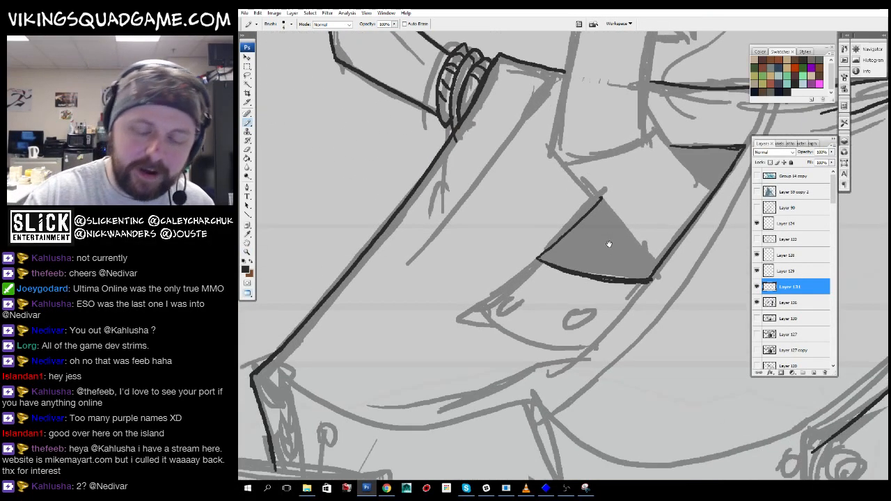
mouse_move(542, 261)
left_mouse_down()
mouse_move(472, 310)
mouse_move(461, 411)
left_mouse_up()
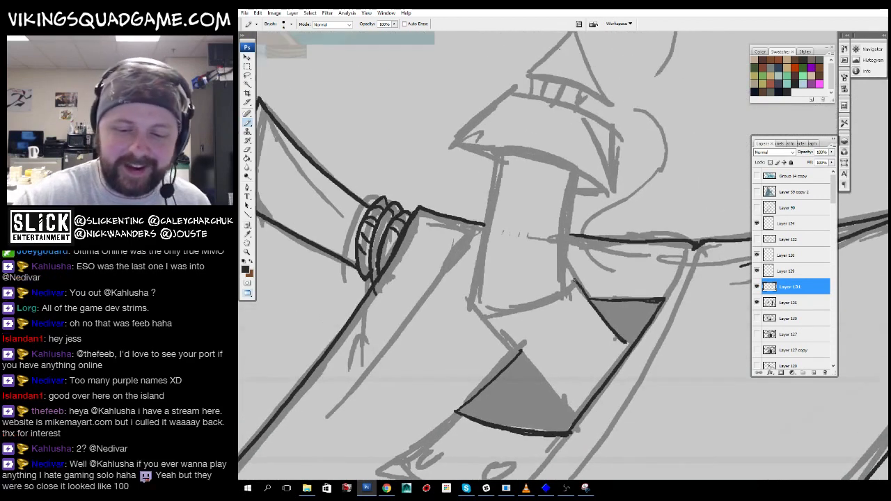
left_click_drag(483, 311, 566, 398)
- Review the inked roof opening and rear pole against the whole tent drawing
left_click(596, 340, "alt")
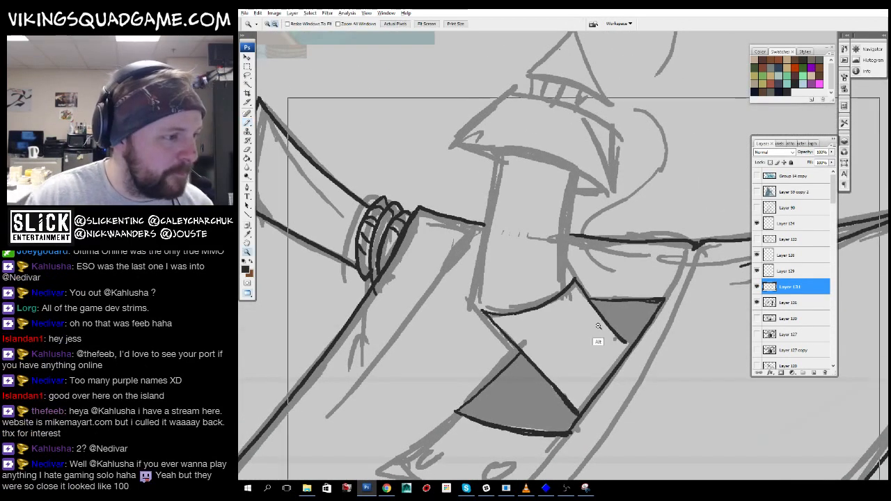
left_click(607, 325, "alt")
left_click(607, 326, "alt")
left_click_drag(609, 333, 581, 248)
left_click(580, 248, "alt")
left_click(580, 247, "alt")
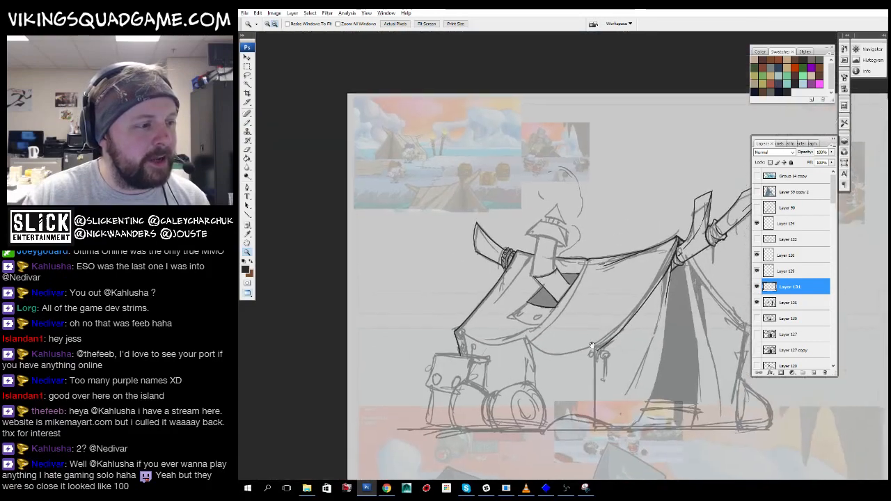
left_click(606, 279)
left_click(608, 277, "alt")
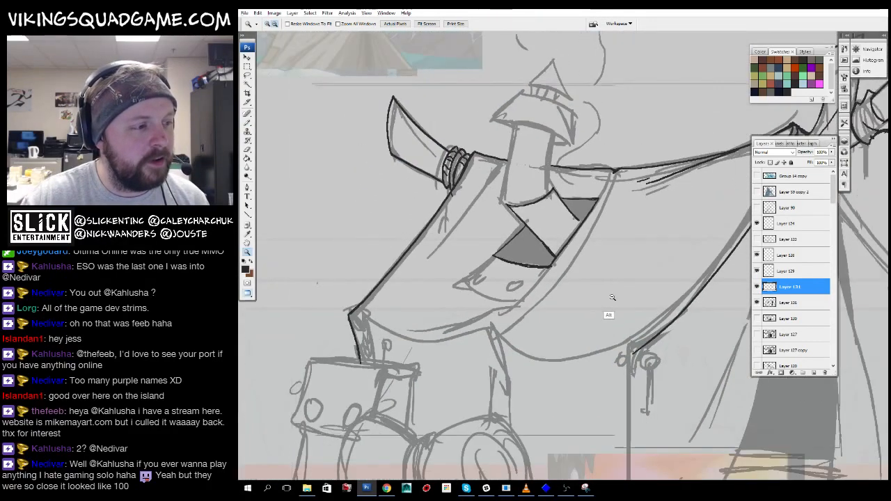
left_click(608, 277, "alt")
left_click(581, 317)
left_click(581, 316)
left_click_drag(581, 317, 627, 247)
- Fill both shadowed gaps of the roof opening with the dark ink colour, closing the smaller gap's outline before filling it
key("g")
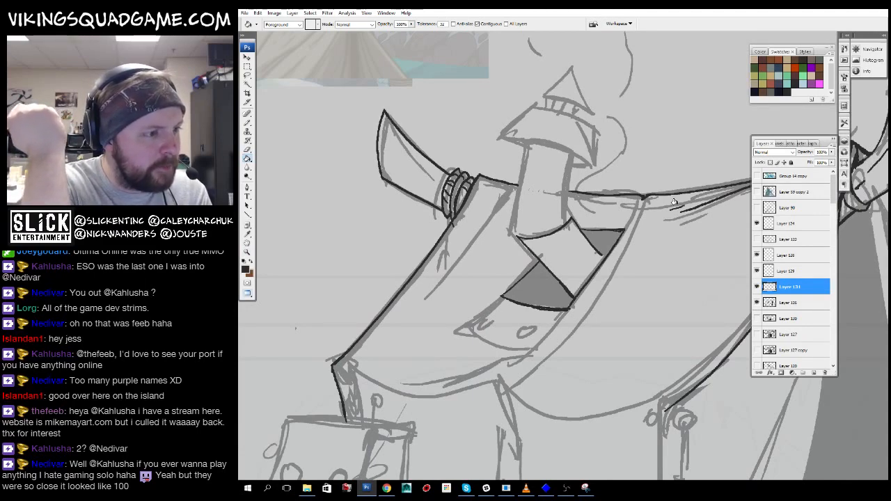
left_click(590, 296, "ctrl")
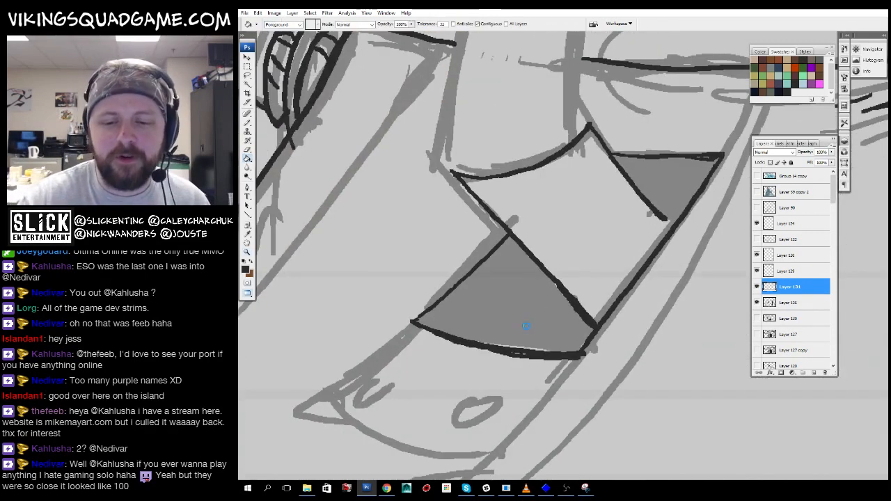
left_click(526, 326)
left_click(658, 223)
key("ctrl+z")
key("b")
key("g")
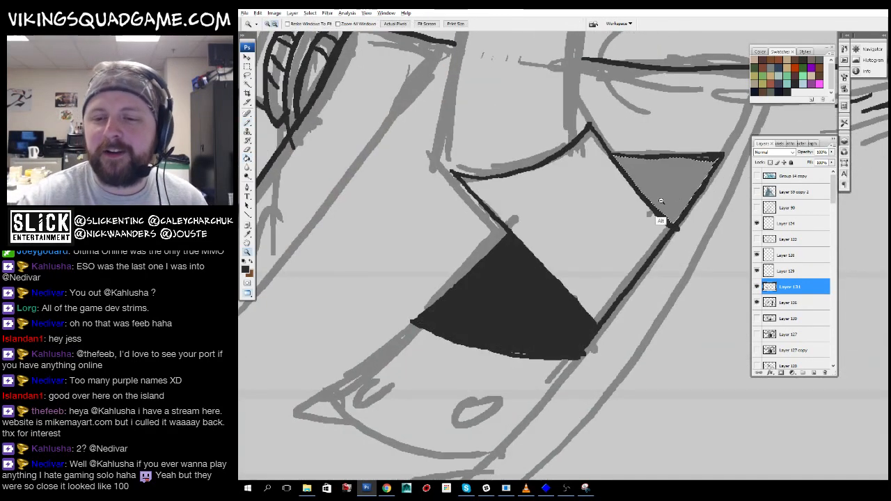
left_click(664, 183, "alt")
key("f")
left_click(665, 183)
- Ink both sides of the chimney pipe and thicken the curved line at its base
left_click_drag(637, 263, 599, 414)
key("b")
key("ctrl+plus")
key("ctrl+plus")
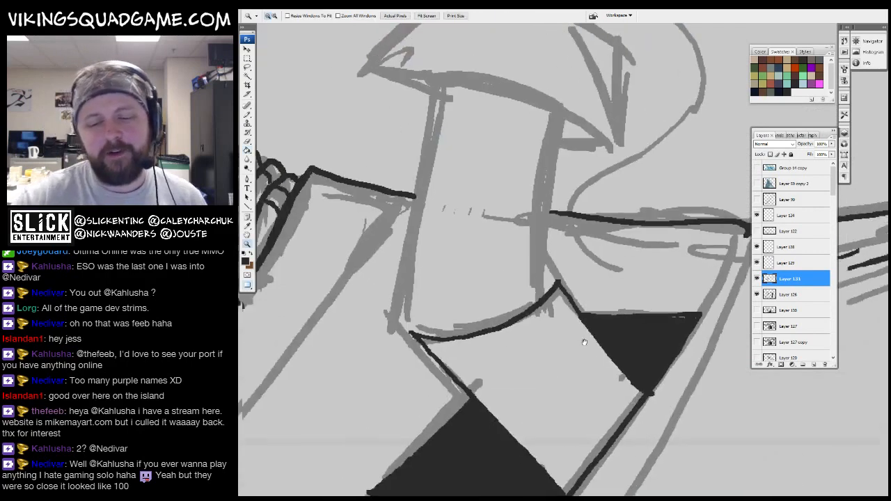
left_click_drag(598, 168, 587, 339)
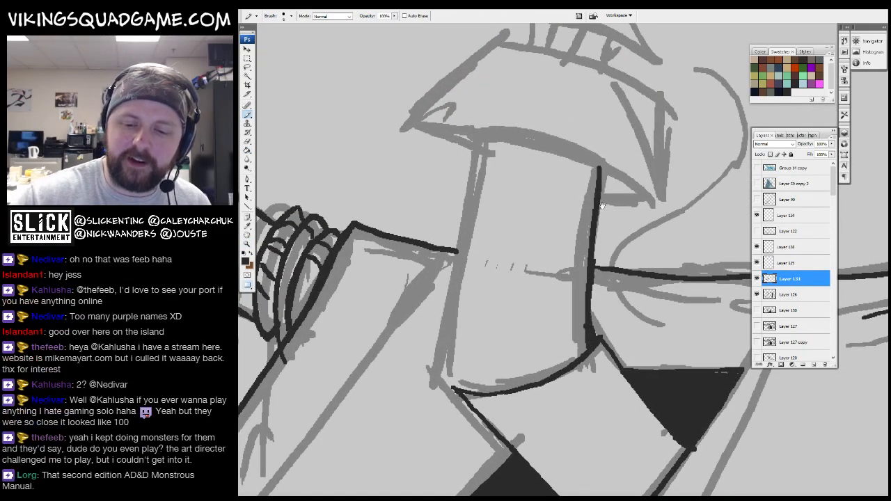
left_click_drag(588, 340, 617, 346)
left_click_drag(516, 143, 466, 383)
left_click_drag(551, 378, 561, 366)
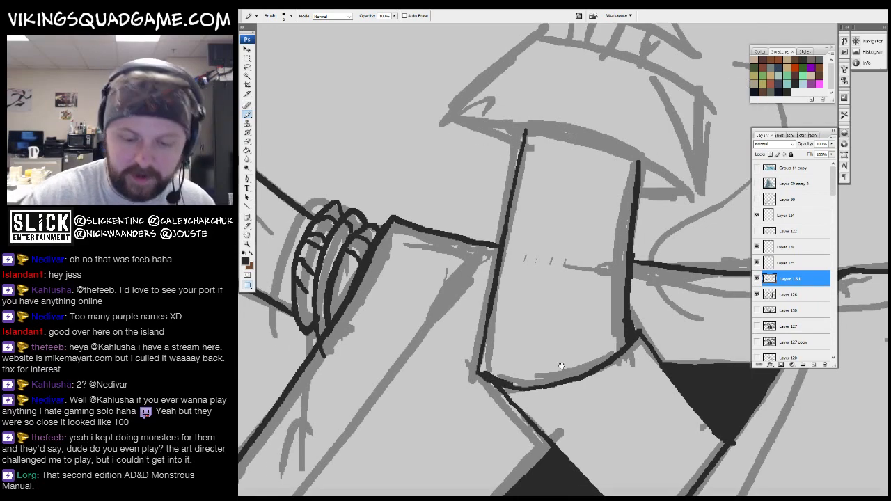
left_click_drag(625, 341, 605, 414)
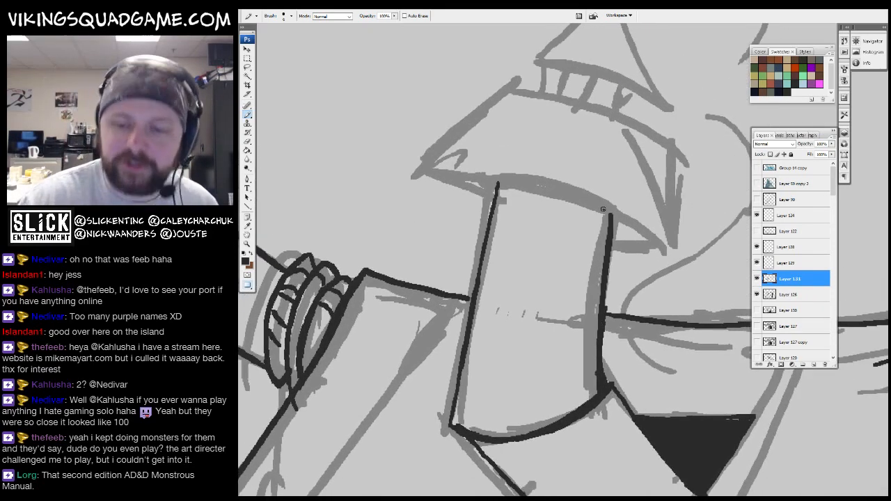
- Ink the curved lower rim of the chimney hood and fill its shadowed underside on both sides of the pipe
left_click_drag(437, 192, 683, 272)
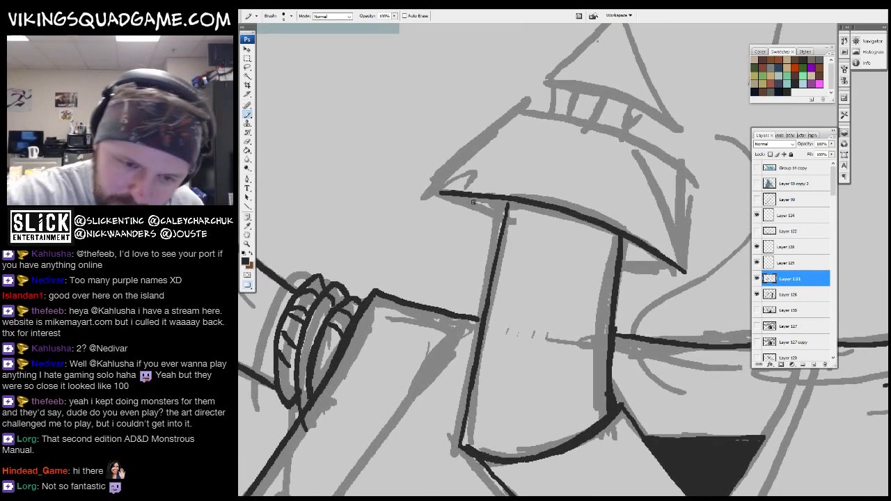
left_click_drag(439, 195, 499, 221)
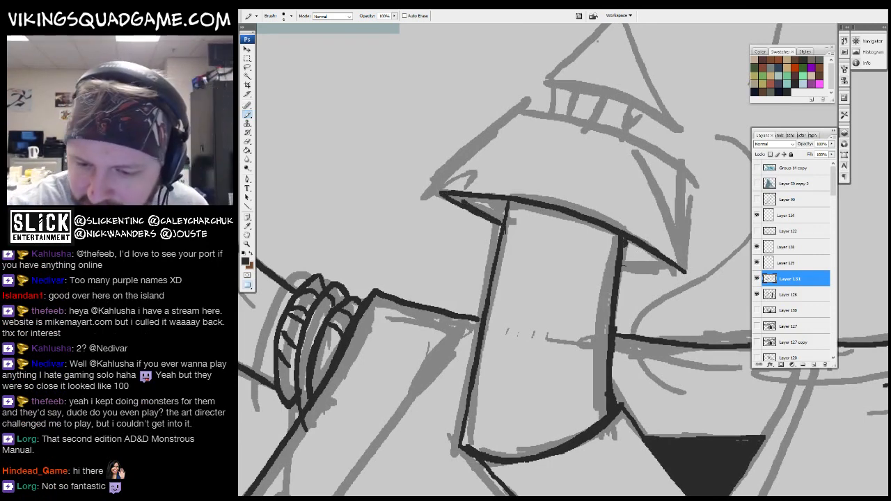
left_click_drag(446, 195, 495, 211)
left_click_drag(623, 242, 668, 263)
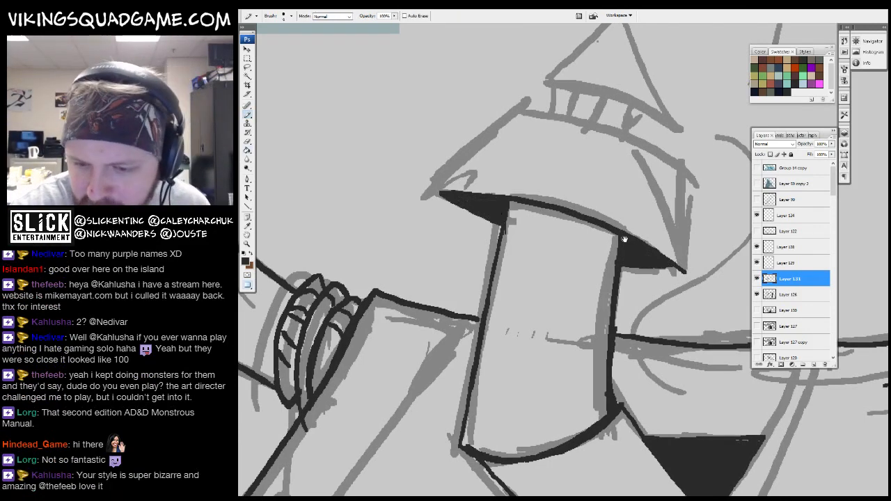
- Ink the sloping side, curved upper edge and far side of the chimney hood in dark lines
left_click_drag(568, 179, 565, 256)
left_click_drag(431, 268, 561, 195)
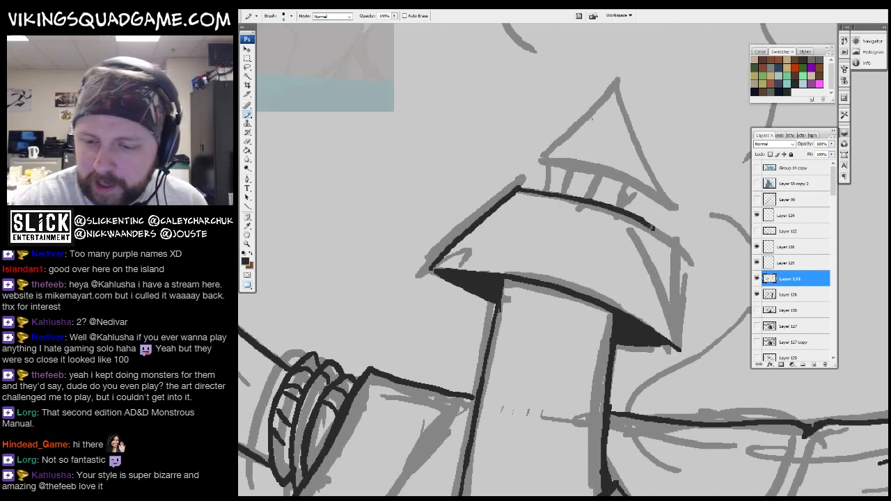
mouse_move(652, 227)
left_mouse_down()
mouse_move(677, 349)
mouse_move(615, 339)
left_mouse_up()
scroll(674, 309, "down", 3)
scroll(670, 263, "up", 1)
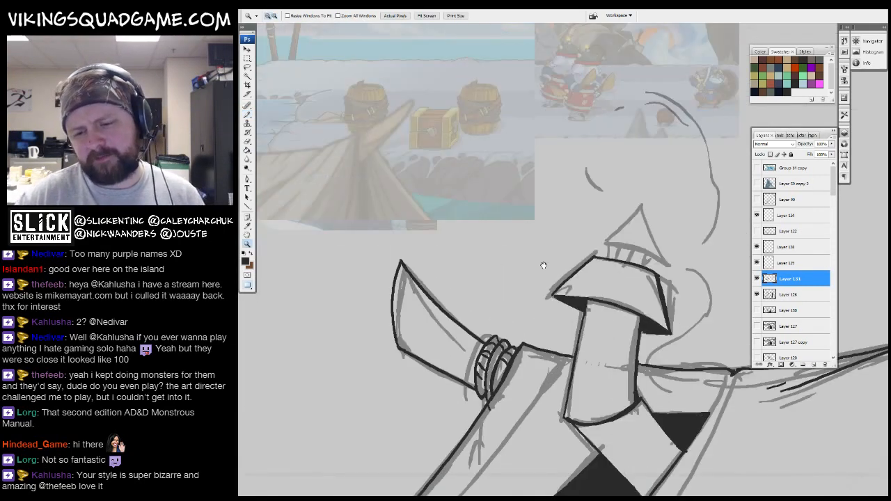
- Ink a small clasp over the chimney's base curve, erase the line inside it, and add short vertical dashes along the pipe
left_click(599, 259, "ctrl")
left_click(598, 259, "ctrl")
left_click_drag(606, 434, 559, 184)
key("e")
mouse_move(616, 322)
left_mouse_down()
mouse_move(622, 313)
mouse_move(623, 349)
left_mouse_up()
key("b")
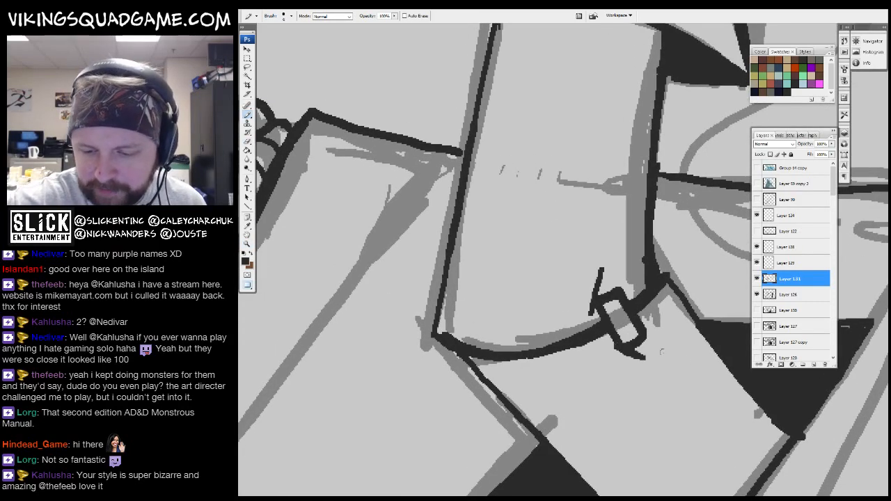
left_click_drag(627, 160, 601, 331)
left_click_drag(604, 189, 591, 238)
left_click_drag(579, 345, 572, 224)
left_click_drag(584, 168, 583, 198)
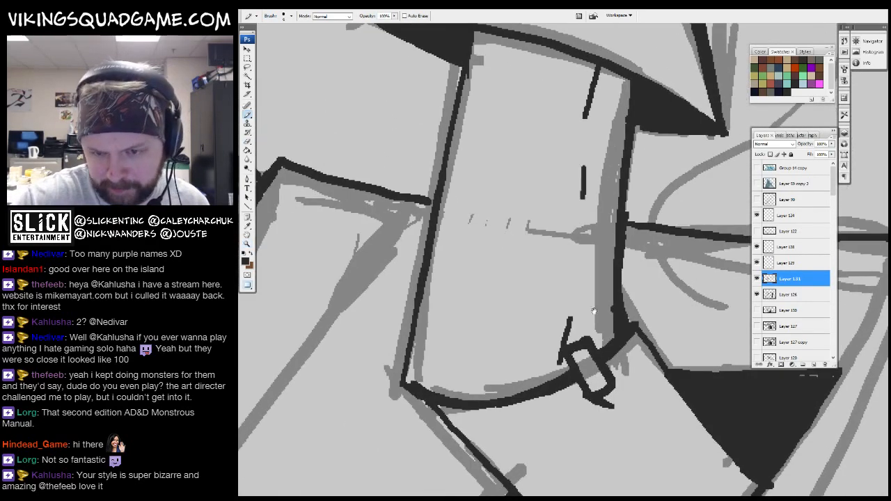
- Ink a seam line with short cross-stitches down the strip between the two dark roof gaps, starting at the clasp
left_click_drag(593, 311, 497, 168)
left_click_drag(514, 258, 633, 382)
left_click(654, 311, "alt")
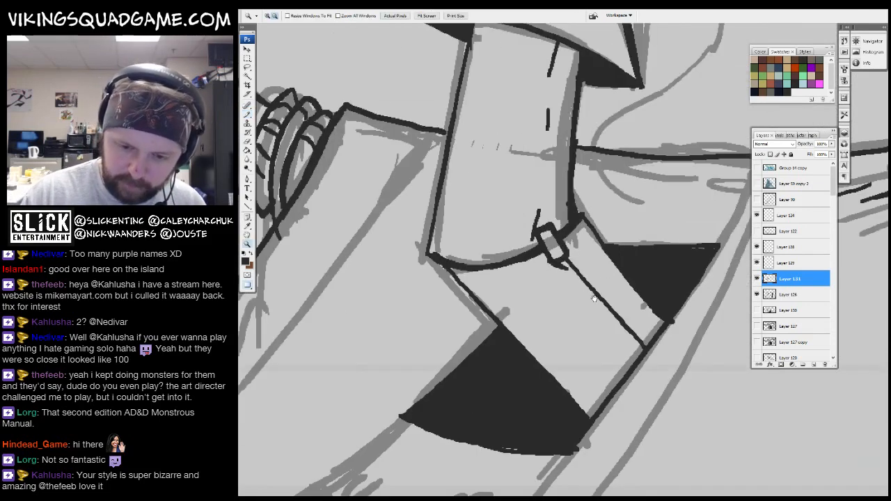
left_click_drag(603, 286, 591, 296)
mouse_move(611, 301)
left_mouse_down()
mouse_move(600, 312)
mouse_move(612, 427)
left_mouse_up()
left_click(594, 332, "alt")
left_click_drag(645, 316, 632, 213)
- Ink the upper and outer side edges of the box-shaped flap beneath the tent's low rear corner, redoing a failed stroke
left_click_drag(593, 288, 677, 146)
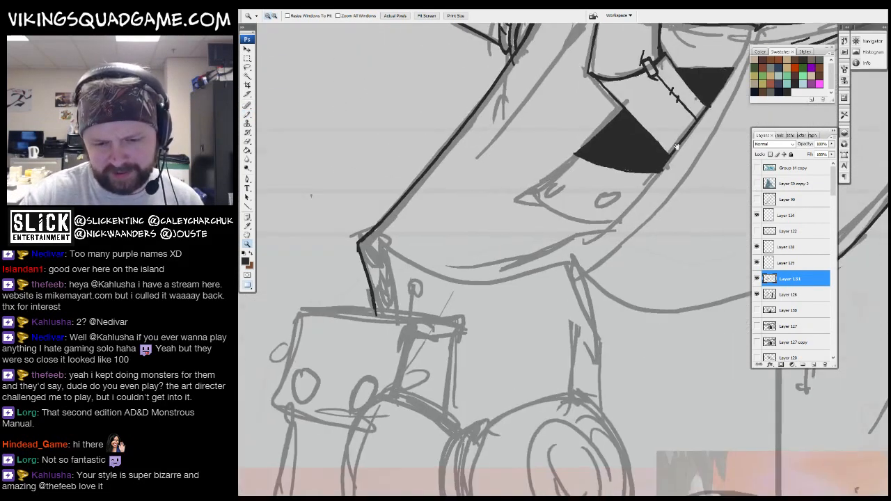
left_click_drag(561, 289, 628, 218)
left_click(550, 251, "ctrl")
left_click(495, 307, "ctrl")
left_click_drag(480, 374, 529, 362)
mouse_move(658, 180)
left_mouse_down()
mouse_move(417, 163)
mouse_move(510, 169)
left_mouse_up()
key("ctrl+z")
mouse_move(603, 194)
left_mouse_down()
mouse_move(637, 229)
mouse_move(381, 187)
mouse_move(342, 366)
left_mouse_up()
left_click_drag(456, 319, 475, 237)
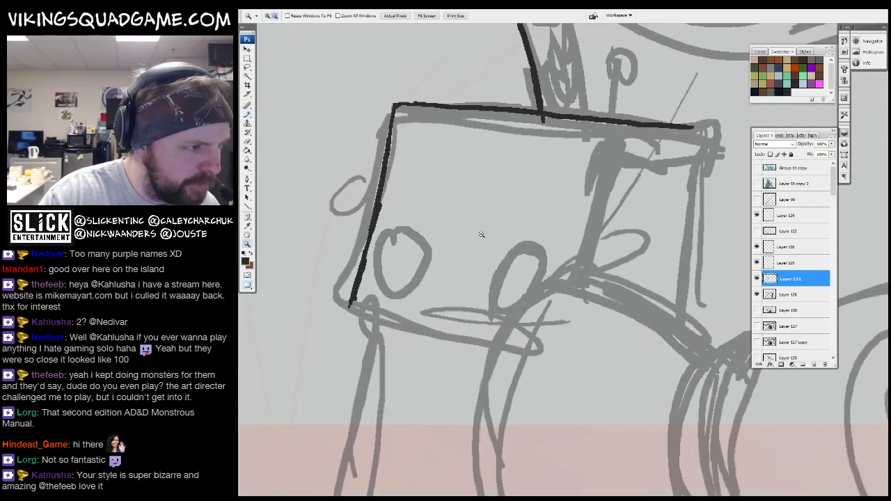
- Ink the upright bars above the chimney hood and the thick curved rim of the pointed cap resting on them
left_click(475, 237, "alt")
left_click(592, 276, "alt")
left_click_drag(689, 178, 594, 300)
left_click(598, 304, "alt")
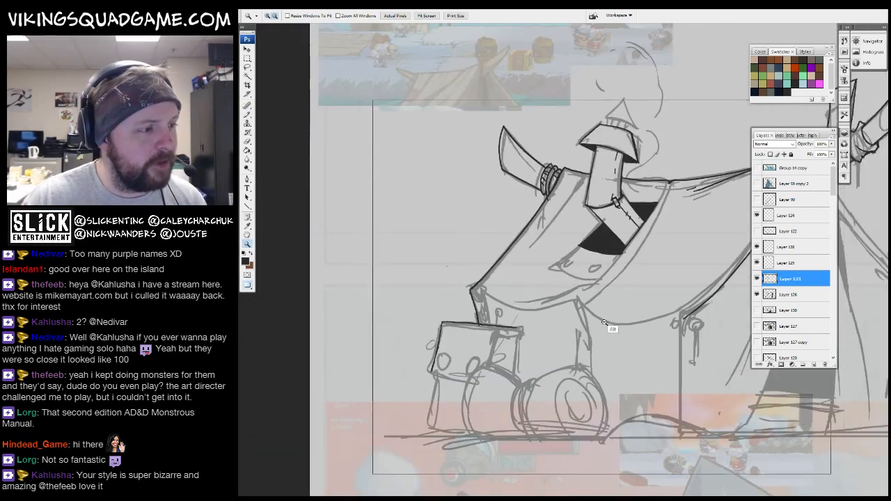
left_click(611, 328, "alt")
left_click_drag(659, 293, 611, 339)
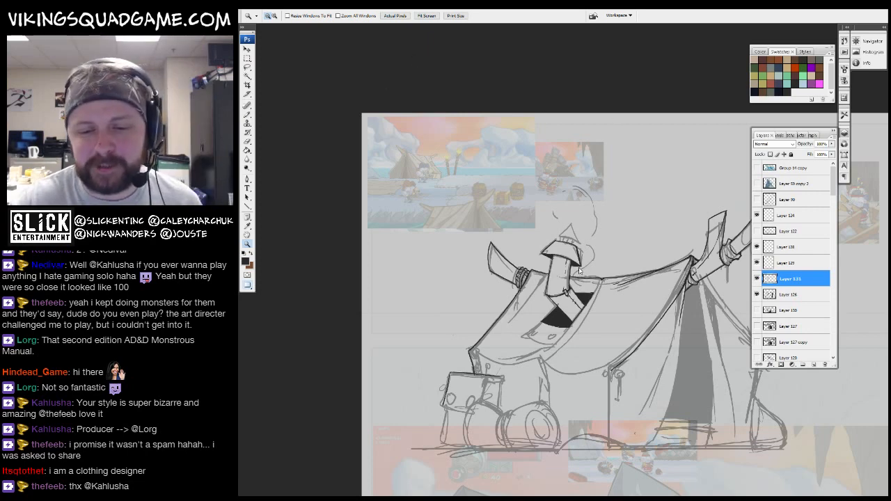
left_click_drag(579, 271, 524, 340)
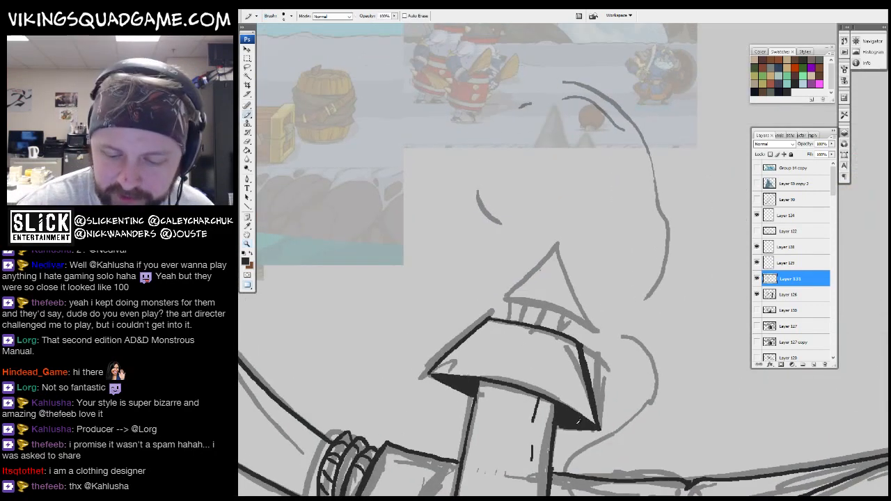
left_click_drag(578, 421, 524, 301)
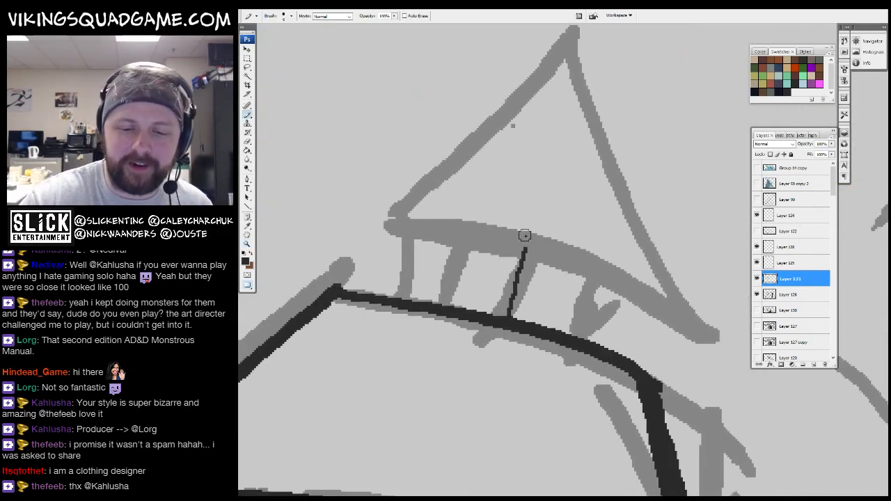
mouse_move(525, 236)
left_mouse_down()
mouse_move(510, 320)
mouse_move(577, 255)
mouse_move(548, 254)
left_mouse_up()
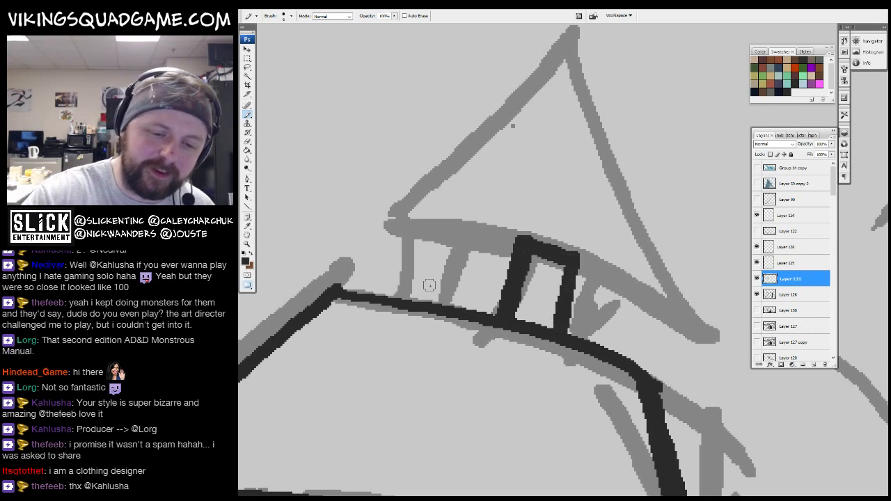
mouse_move(429, 286)
left_mouse_down()
mouse_move(479, 230)
mouse_move(465, 310)
left_mouse_up()
mouse_move(441, 223)
left_mouse_down()
mouse_move(372, 226)
mouse_move(632, 257)
left_mouse_up()
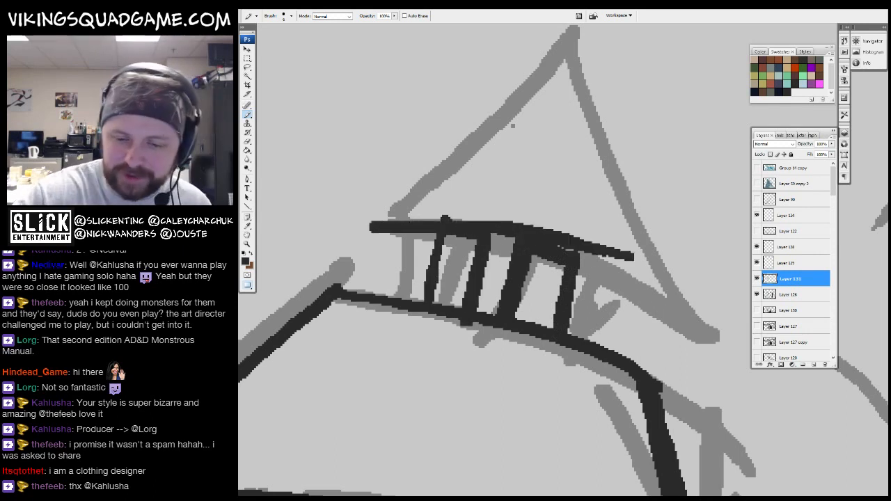
mouse_move(565, 250)
left_mouse_down()
mouse_move(676, 301)
mouse_move(569, 268)
left_mouse_up()
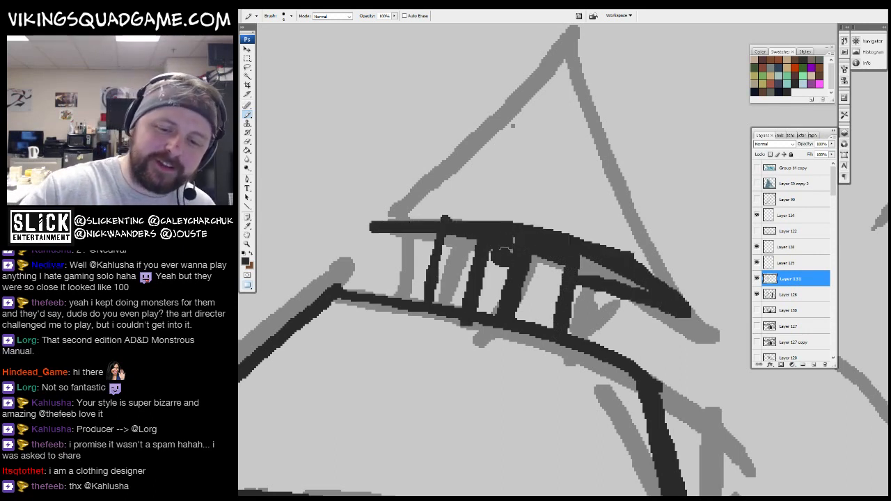
- Thicken the cap's rim and ink both sloping sides of the cap up to its point
left_click_drag(428, 251, 390, 234)
left_click_drag(457, 212, 461, 267)
left_click_drag(377, 270, 588, 60)
mouse_move(589, 53)
left_mouse_down()
mouse_move(671, 336)
mouse_move(601, 109)
left_mouse_up()
scroll(608, 90, "down", 5)
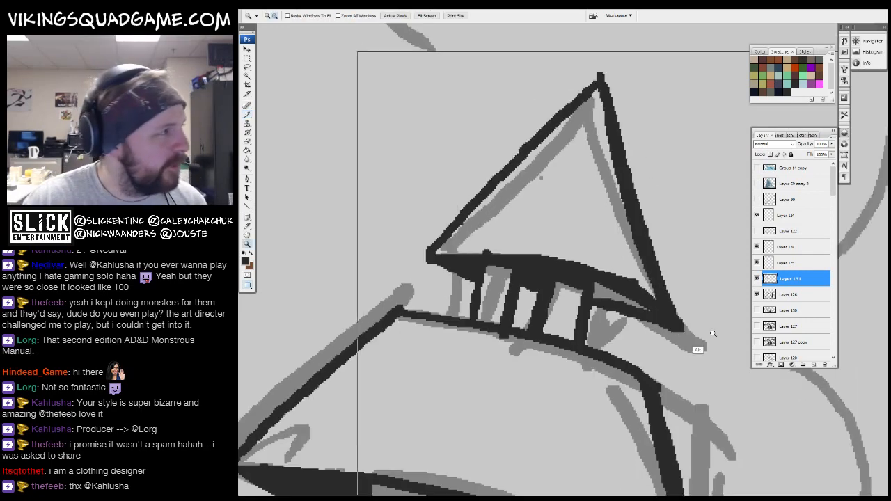
- Ink the outline of the folded cloth flap below the larger dark roof gap and its small eyelet holes
scroll(626, 390, "up", 5)
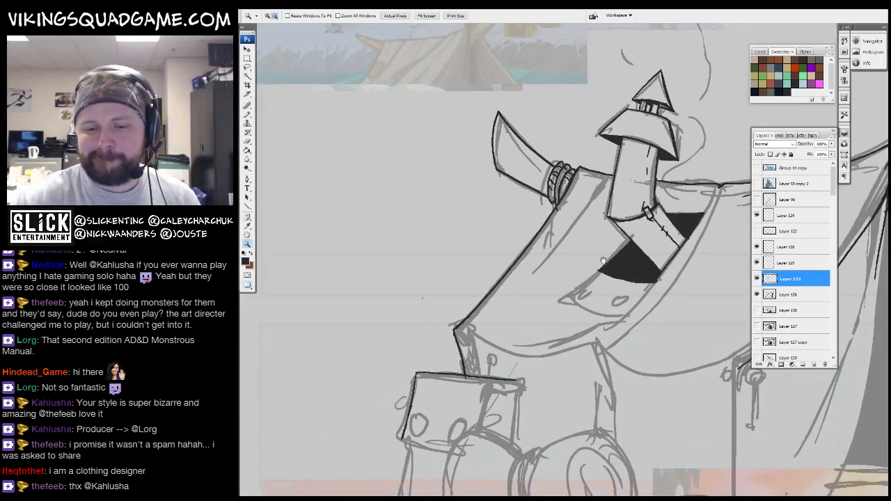
key("b")
left_click_drag(621, 246, 612, 233)
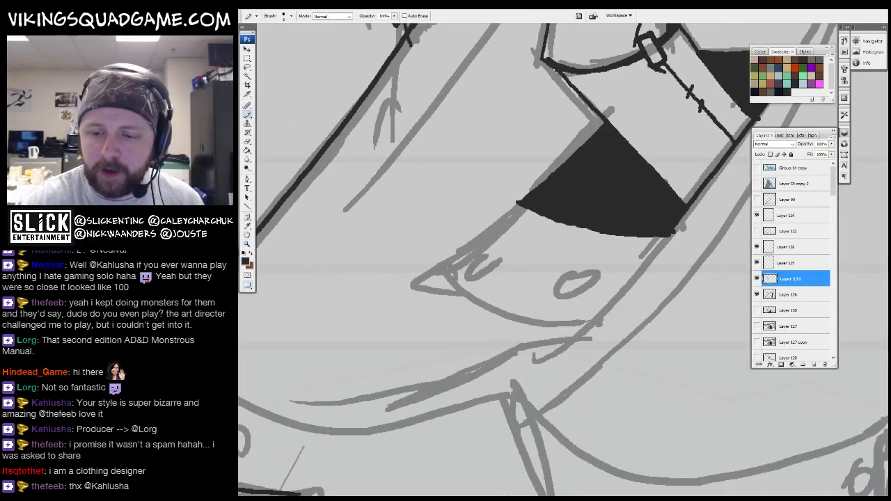
mouse_move(525, 206)
left_mouse_down()
mouse_move(409, 289)
mouse_move(582, 335)
left_mouse_up()
mouse_move(678, 232)
left_mouse_down()
mouse_move(601, 334)
mouse_move(666, 283)
left_mouse_up()
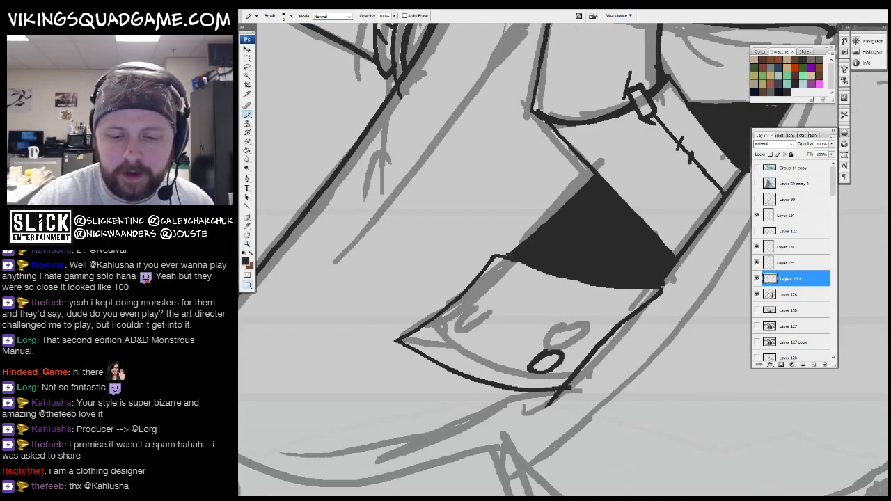
left_click_drag(456, 319, 446, 336)
- Ink the long curved edge of the entrance curtain on the chimney side, from the pole lashing down to the ground
left_click(609, 238, "alt")
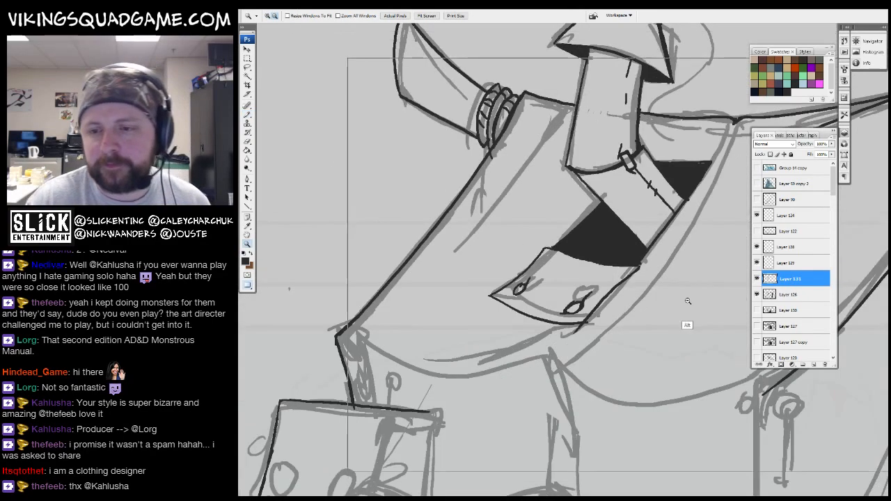
left_click(686, 324, "alt")
left_click(701, 352, "alt")
left_click(701, 352, "alt")
left_click_drag(701, 352, 457, 333)
left_click(546, 269, "ctrl")
left_click(546, 269, "ctrl")
left_click(546, 268, "ctrl")
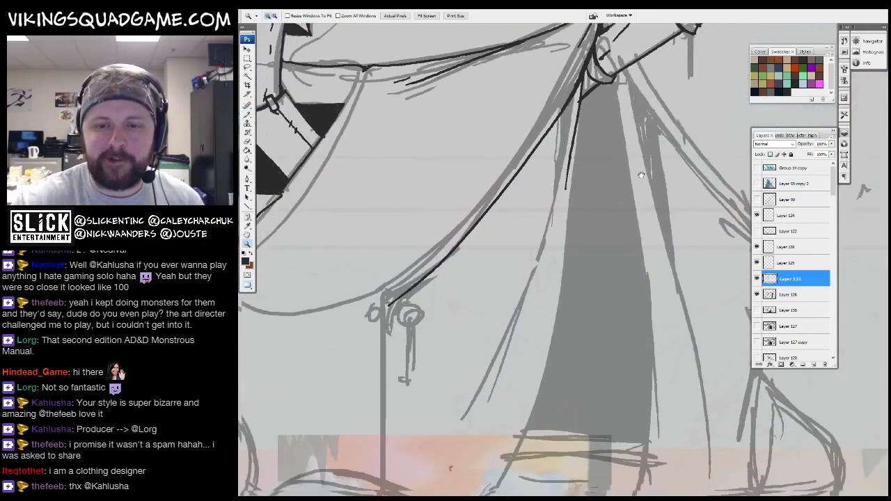
left_click_drag(546, 270, 559, 243)
mouse_move(593, 80)
left_mouse_down()
mouse_move(566, 255)
mouse_move(496, 465)
left_mouse_up()
left_click_drag(496, 465, 431, 468)
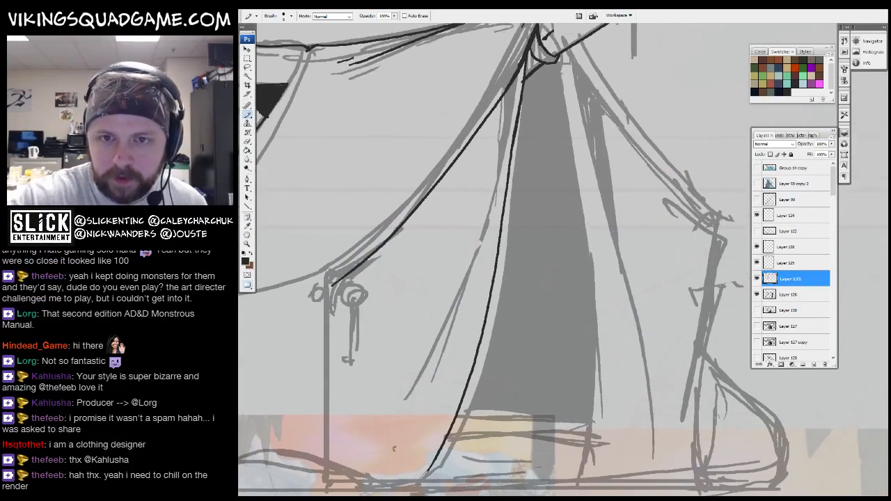
- Ink the entrance's opposite curved edge and the fold line beyond it, ending the fold in short broken dashes
left_click_drag(576, 179, 574, 471)
left_click_drag(578, 278, 553, 321)
left_click_drag(543, 94, 611, 372)
left_click_drag(612, 372, 603, 296)
left_click_drag(608, 345, 607, 376)
left_click_drag(572, 366, 652, 380)
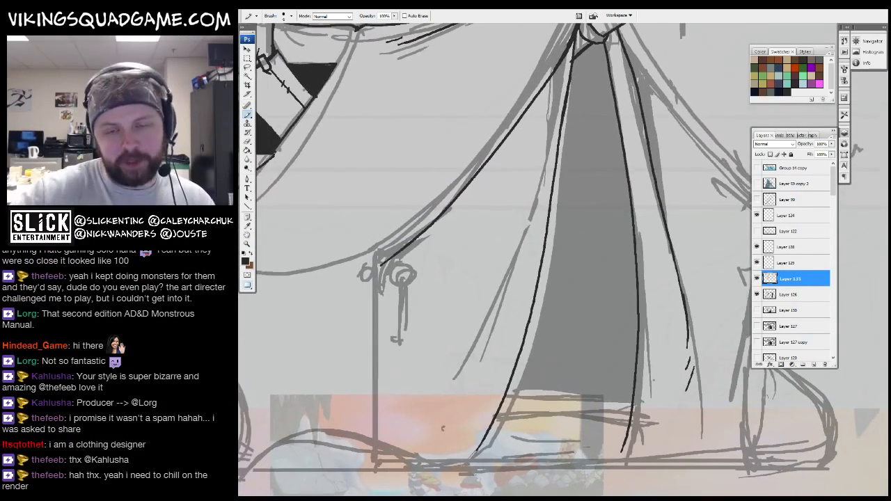
- Ink the fold line in the cloth on the chimney side of the entrance, ending in a short dash
left_click_drag(442, 428, 453, 473)
left_click_drag(560, 178, 492, 370)
mouse_move(492, 388)
left_mouse_down()
mouse_move(556, 252)
mouse_move(521, 289)
left_mouse_up()
mouse_move(535, 172)
left_mouse_down()
mouse_move(583, 211)
mouse_move(635, 229)
left_mouse_up()
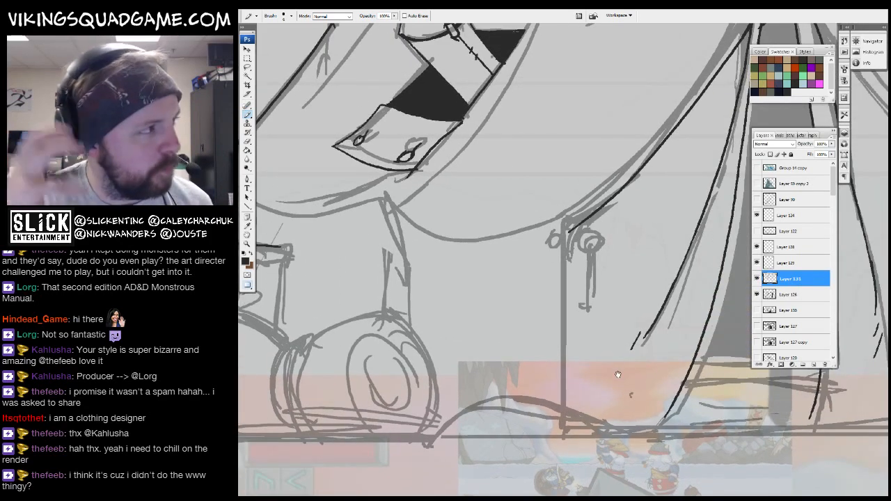
- Ink the vertical edge of the tent's front wall from the roof cloth's corner down to the ground
left_click_drag(618, 374, 618, 378)
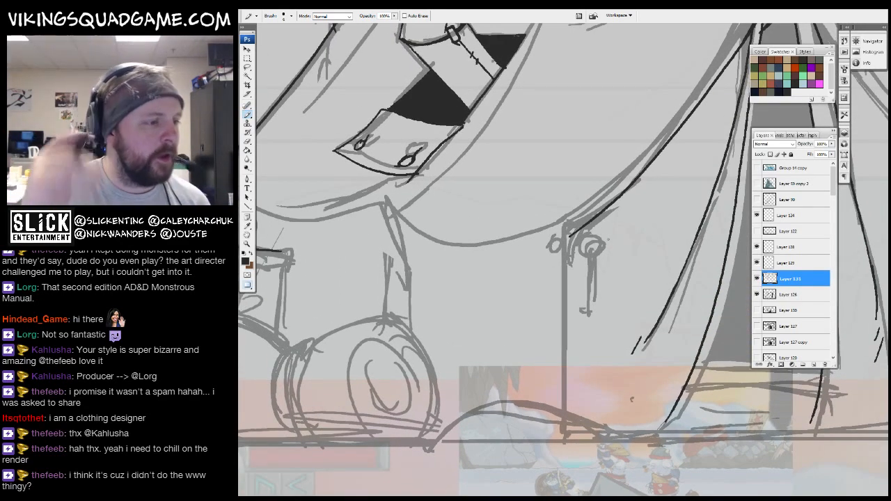
left_click(632, 327, "alt")
left_click(634, 320, "alt")
left_click(634, 318, "alt")
left_click(634, 318, "alt")
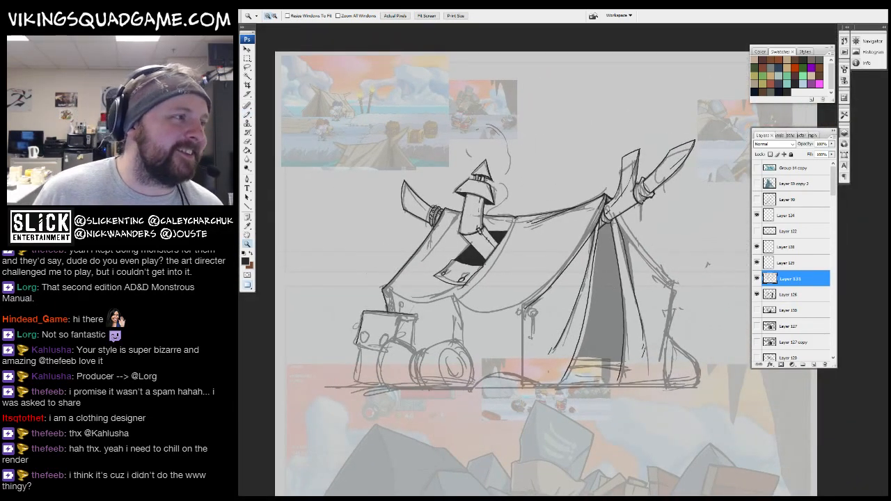
left_click(591, 357)
left_click_drag(591, 358, 598, 318)
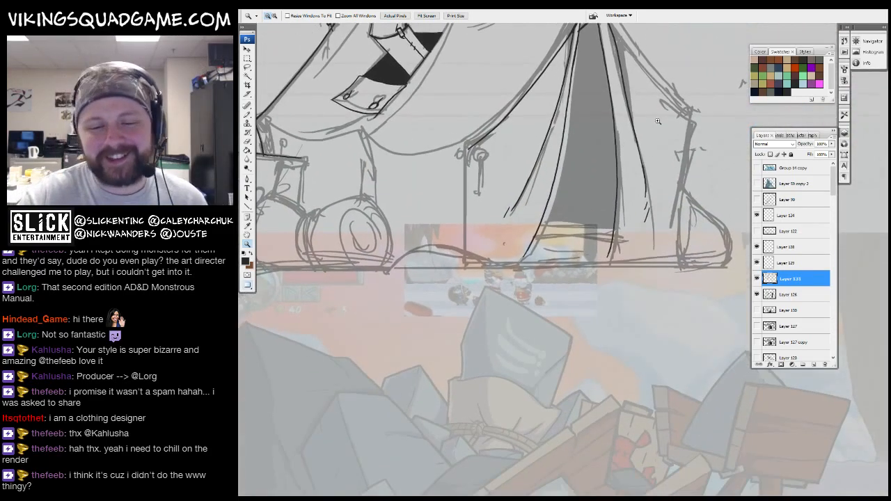
left_click(576, 258)
mouse_move(575, 258)
left_mouse_down()
mouse_move(583, 327)
mouse_move(539, 406)
mouse_move(608, 286)
left_mouse_up()
key("b")
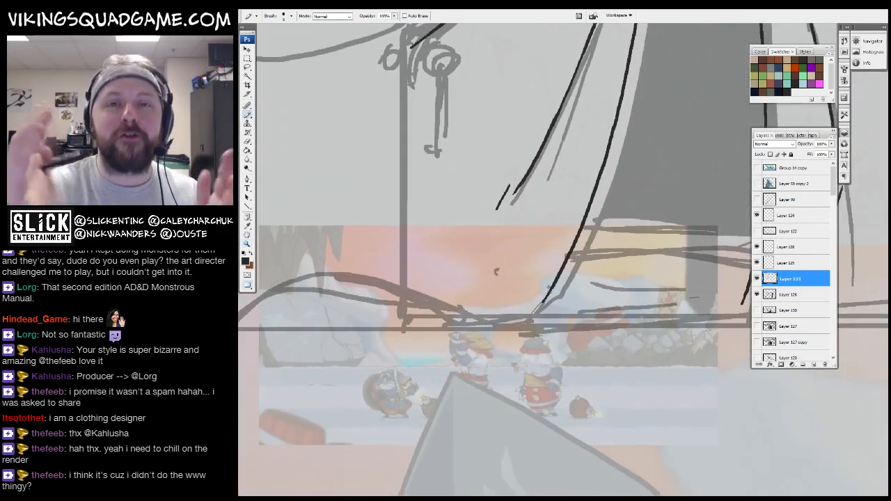
left_click_drag(486, 312, 584, 333)
left_click_drag(561, 145, 561, 393)
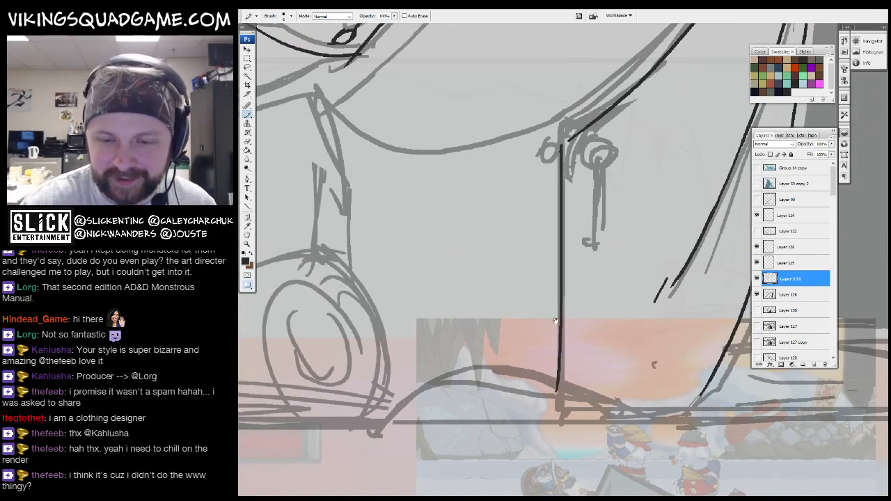
- Ink the sagging lower hems and fold of the roof cloth, plus the wall edge dropping from where the hems meet
left_click_drag(526, 260, 631, 375)
left_click_drag(429, 217, 654, 252)
left_click_drag(445, 265, 676, 259)
mouse_move(637, 207)
left_mouse_down()
mouse_move(418, 179)
mouse_move(355, 272)
left_mouse_up()
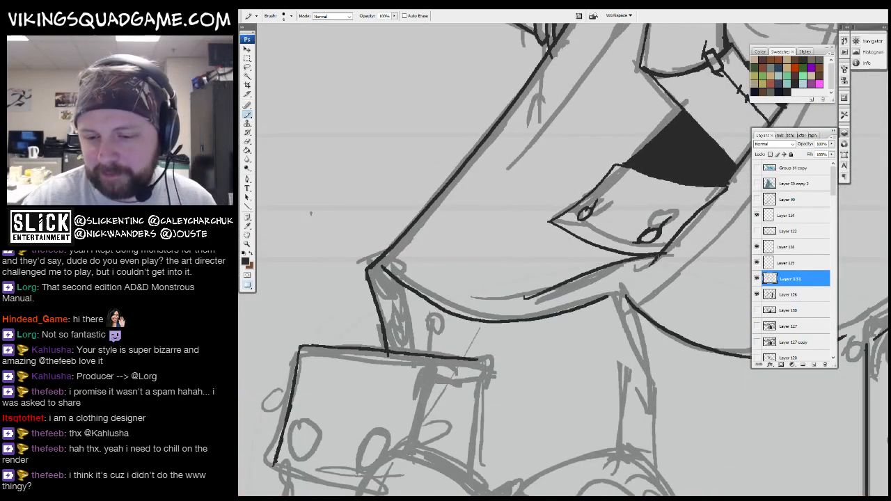
left_click_drag(605, 300, 579, 302)
mouse_move(635, 294)
left_mouse_down()
mouse_move(537, 297)
mouse_move(592, 223)
mouse_move(648, 70)
left_mouse_up()
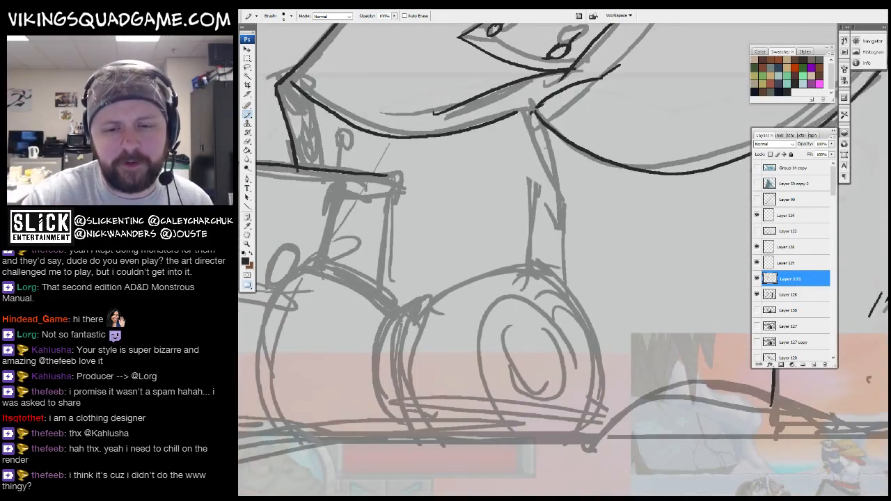
left_click_drag(549, 143, 562, 254)
mouse_move(566, 268)
left_mouse_down()
mouse_move(672, 309)
mouse_move(733, 291)
left_mouse_up()
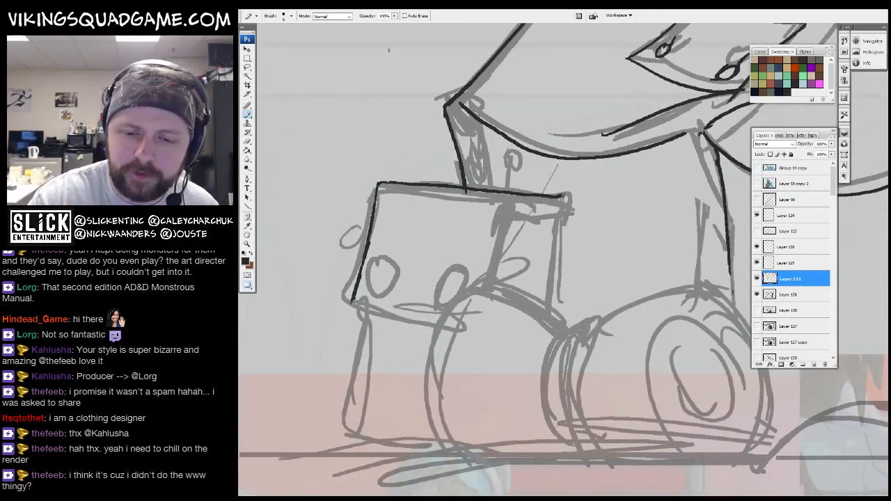
- Ink the remaining side and lower edge of the box-shaped flap and the outline running beneath it to the ground
mouse_move(568, 198)
left_mouse_down()
mouse_move(552, 302)
mouse_move(640, 298)
left_mouse_up()
left_click_drag(438, 304, 534, 327)
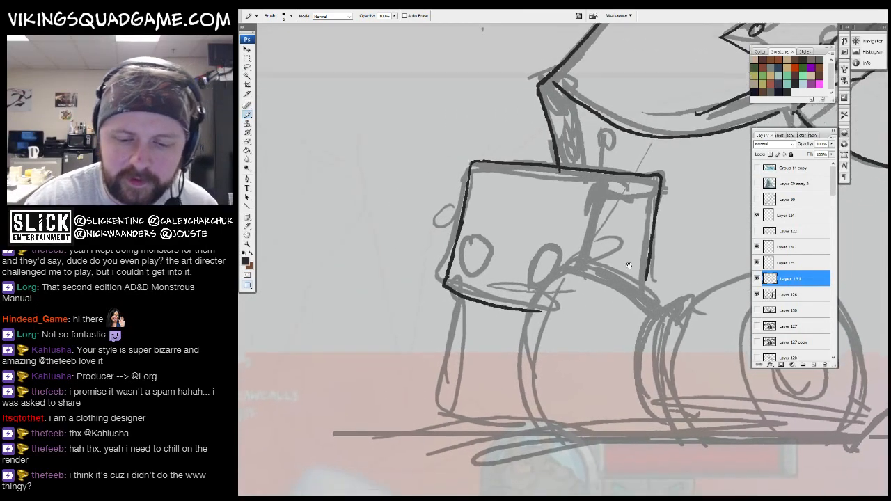
mouse_move(550, 418)
left_mouse_down()
mouse_move(592, 418)
mouse_move(614, 362)
left_mouse_up()
mouse_move(479, 164)
left_mouse_down()
mouse_move(436, 351)
mouse_move(612, 388)
left_mouse_up()
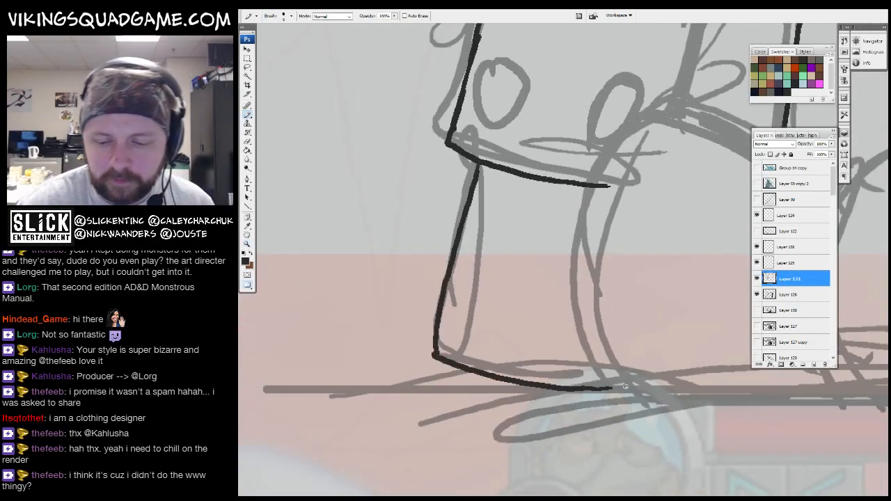
- Ink the outer oval hole on the box-shaped flap, with its thick rim and the short crease above it
mouse_move(471, 298)
left_mouse_down()
mouse_move(395, 372)
mouse_move(394, 395)
left_mouse_up()
left_click_drag(500, 289, 494, 299)
mouse_move(446, 213)
left_mouse_down()
mouse_move(451, 325)
mouse_move(463, 330)
left_mouse_up()
mouse_move(432, 267)
left_mouse_down()
mouse_move(412, 300)
mouse_move(419, 333)
left_mouse_up()
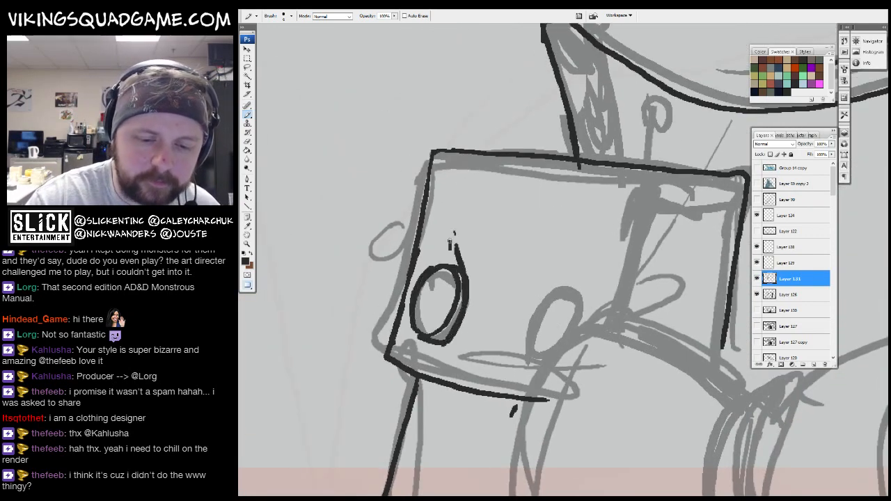
- Ink the second oval, the inset end panel and the two creases dropping from the box-shaped flap's upper edge
mouse_move(544, 270)
left_mouse_down()
mouse_move(523, 247)
mouse_move(516, 340)
left_mouse_up()
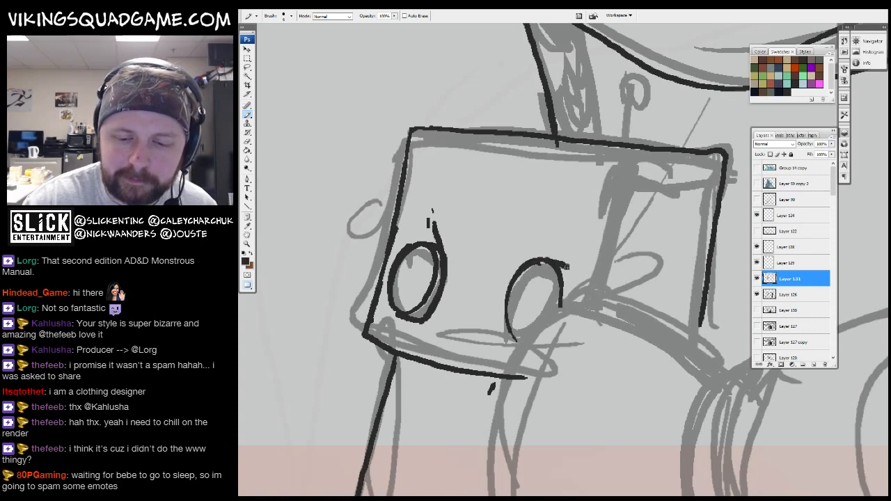
left_click_drag(553, 234, 567, 268)
left_click_drag(617, 209, 594, 218)
mouse_move(593, 272)
left_mouse_down()
mouse_move(611, 183)
mouse_move(599, 184)
left_mouse_up()
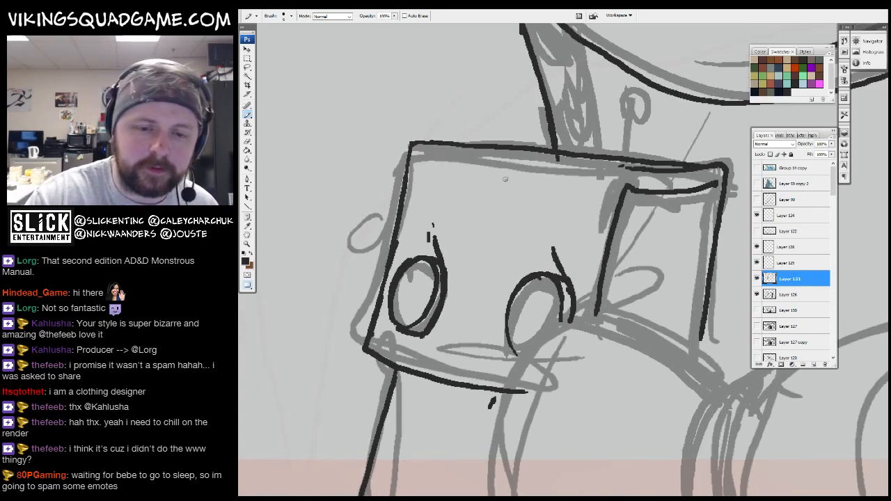
- Ink a long fold line in the roof cloth running alongside its sagging front hem
key("z")
left_click(613, 275, "alt")
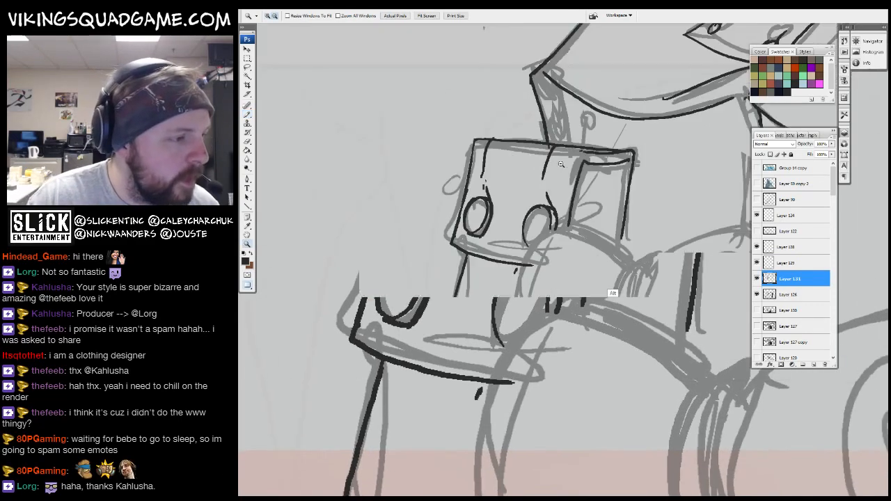
left_click(613, 276, "alt")
left_click(613, 276, "alt")
left_click(540, 348)
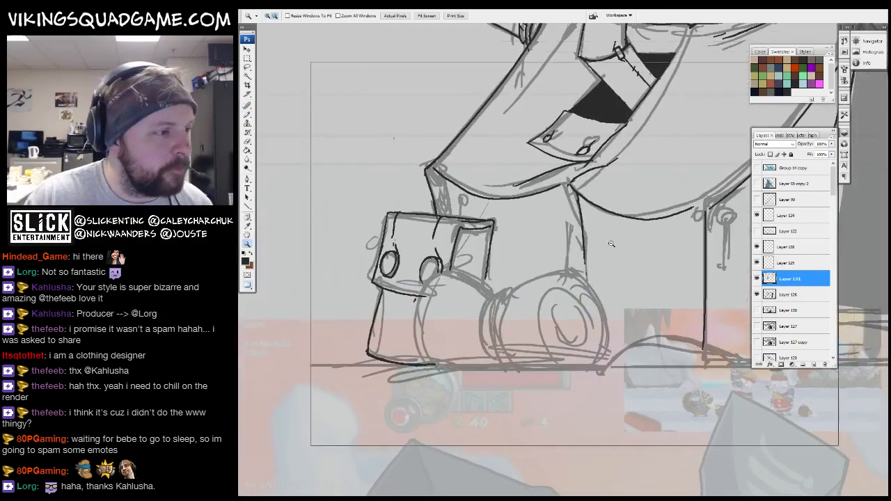
left_click(533, 353, "alt")
left_click(522, 363, "alt")
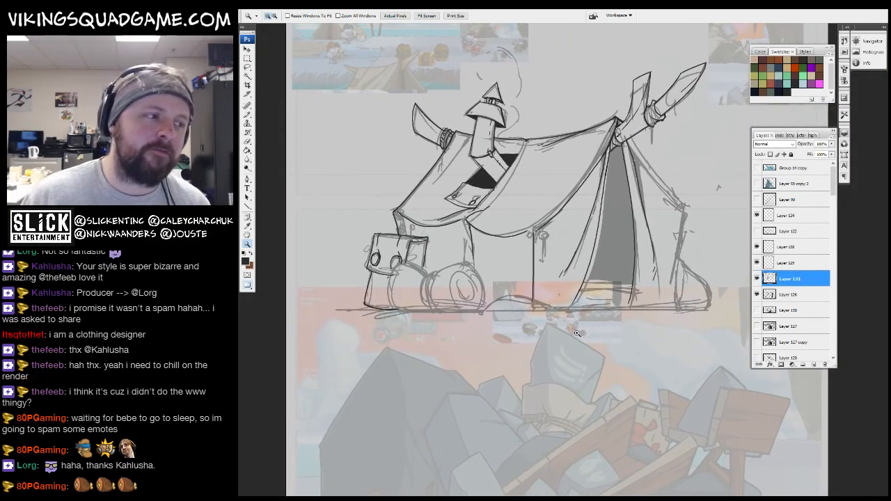
mouse_move(577, 333)
left_mouse_down()
mouse_move(595, 356)
mouse_move(620, 341)
left_mouse_up()
key("b")
mouse_move(605, 236)
left_mouse_down()
mouse_move(712, 272)
mouse_move(562, 351)
left_mouse_up()
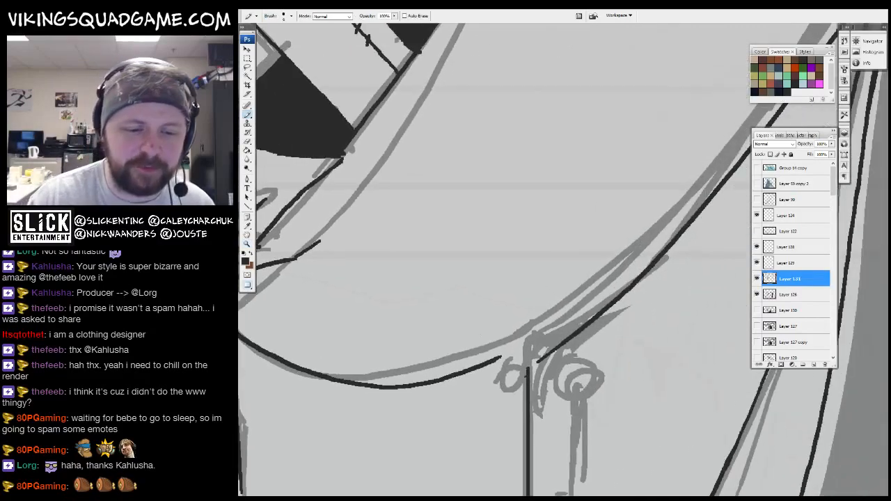
- Ink the roof opening's edge up to the ridge and the long seam descending the roof cloth beside the chimney
left_click_drag(522, 303, 603, 246)
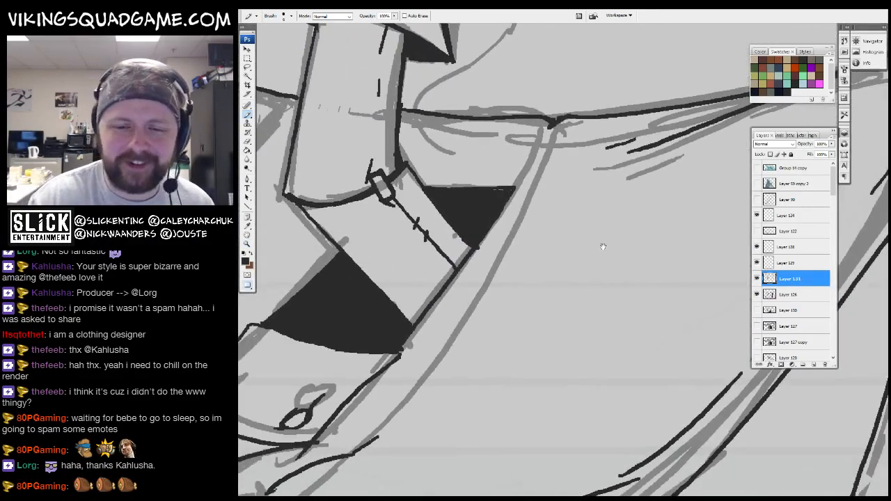
left_click_drag(508, 188, 598, 192)
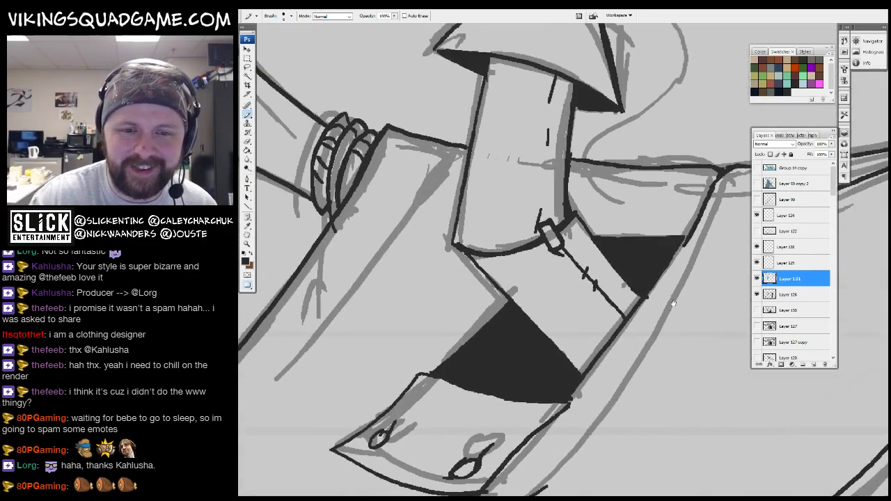
left_click_drag(376, 103, 421, 414)
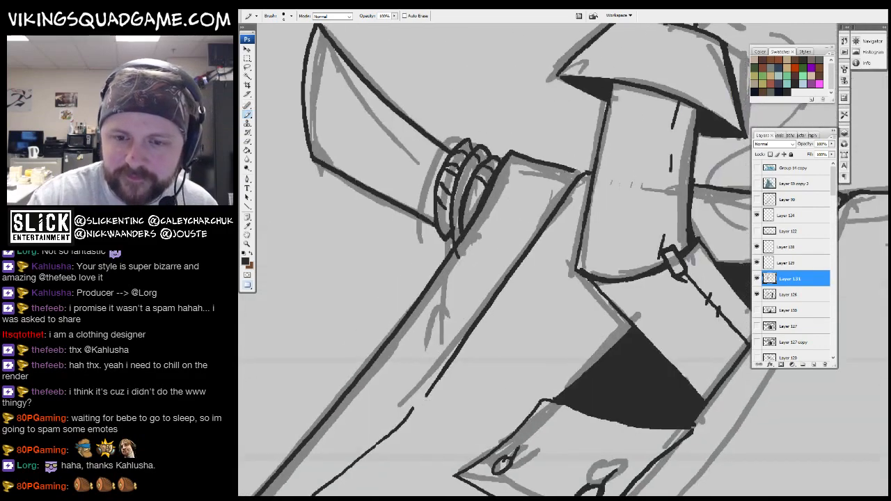
- Check the inked chimney, roof opening and horn-shaped pole both from afar and close up
key("z")
left_click(597, 303, "alt")
left_click(543, 348, "alt")
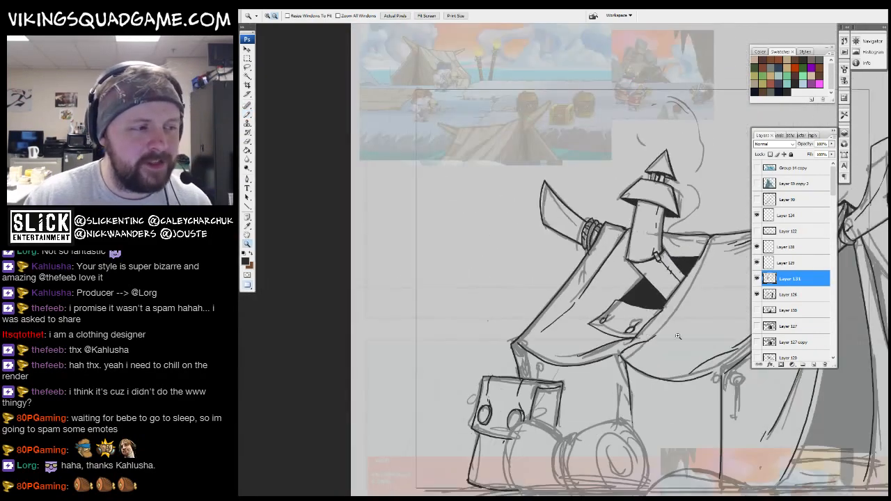
left_click(476, 412, "alt")
left_click_drag(582, 362, 605, 185)
left_click(512, 245)
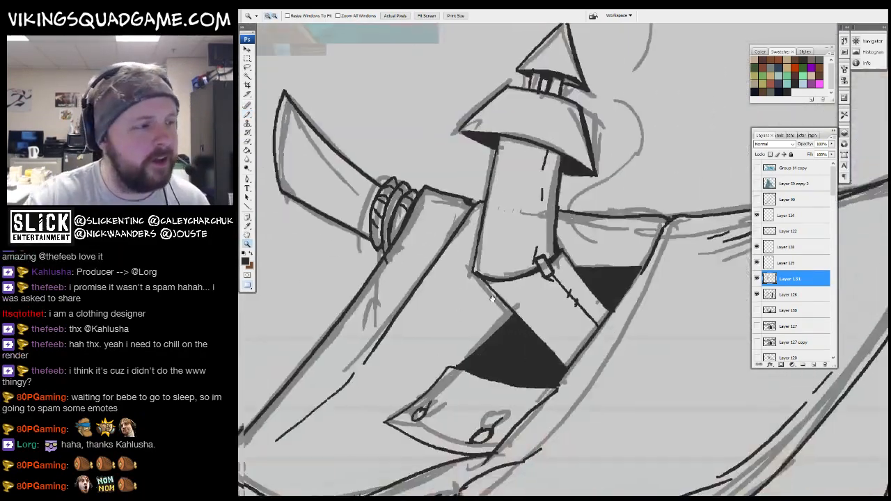
left_click_drag(548, 262, 632, 373)
left_click(632, 373)
left_click_drag(557, 341, 593, 407)
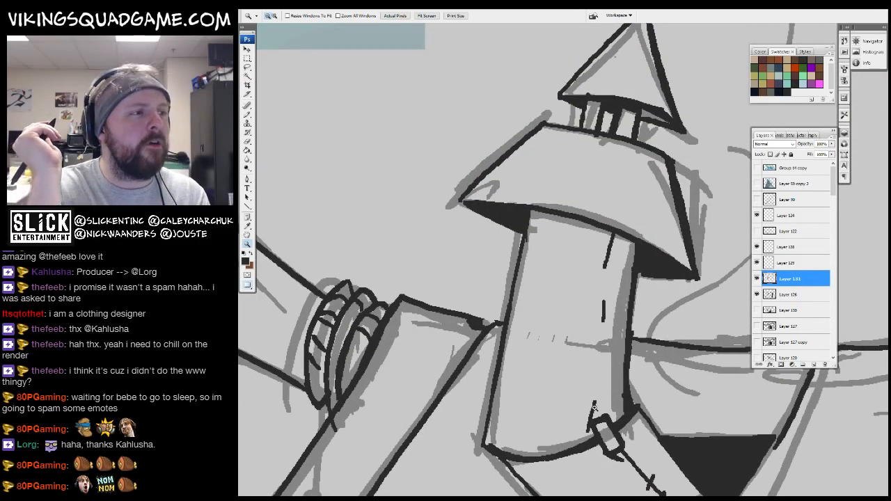
left_click_drag(575, 264, 600, 200)
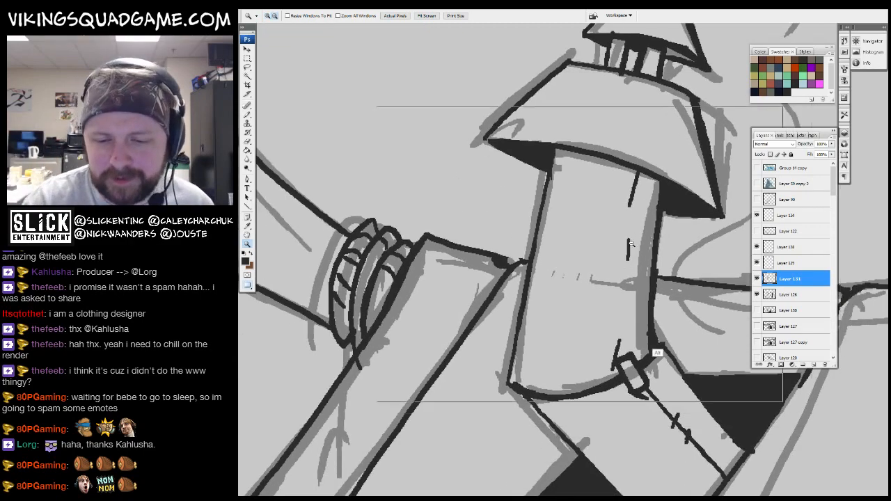
left_click(656, 355, "alt")
left_click(680, 378, "alt")
left_click(680, 379, "alt")
left_click_drag(614, 305, 631, 226)
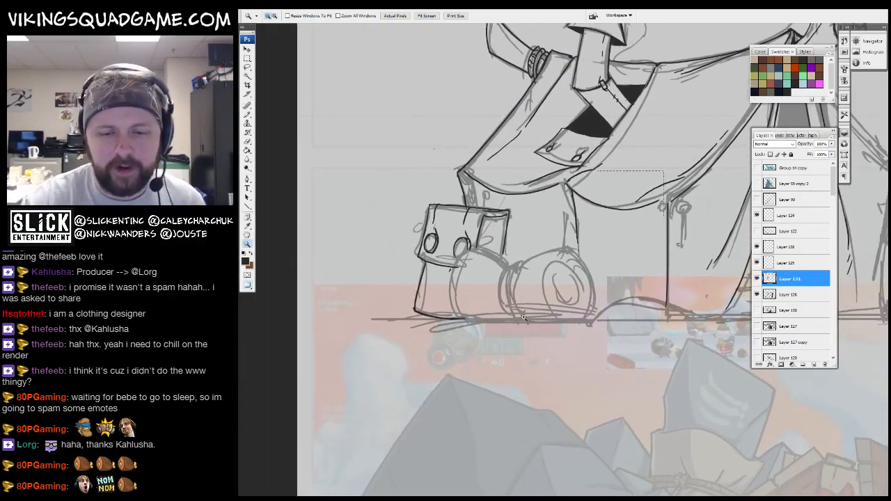
- Ink the low peaked lines where the entrance cloth and rear flap meet the ground
left_click(655, 285)
left_click(627, 314)
left_click(657, 303)
mouse_move(658, 304)
left_mouse_down()
mouse_move(541, 320)
mouse_move(723, 308)
mouse_move(369, 347)
left_mouse_up()
left_click(669, 306, "alt")
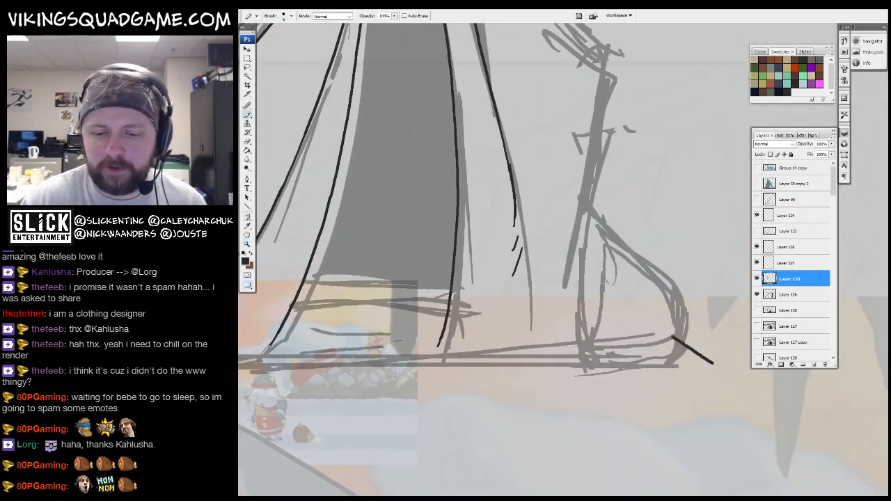
key("f")
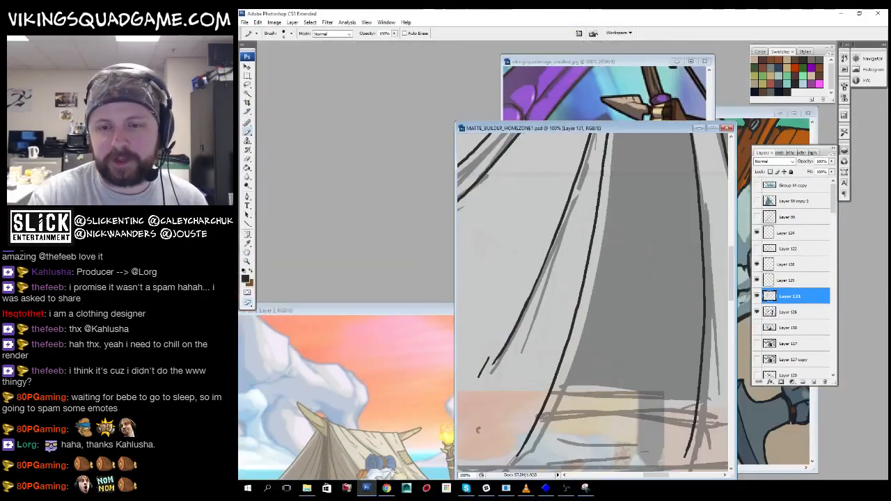
left_click_drag(626, 128, 569, 96)
key("f")
key("f")
mouse_move(724, 348)
left_mouse_down()
mouse_move(515, 282)
mouse_move(495, 266)
left_mouse_up()
left_click_drag(568, 319, 438, 327)
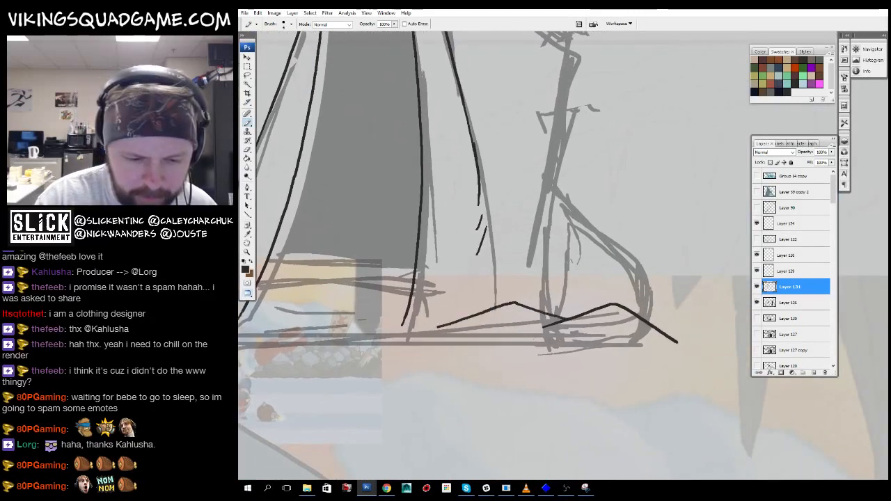
left_click_drag(524, 342, 493, 307)
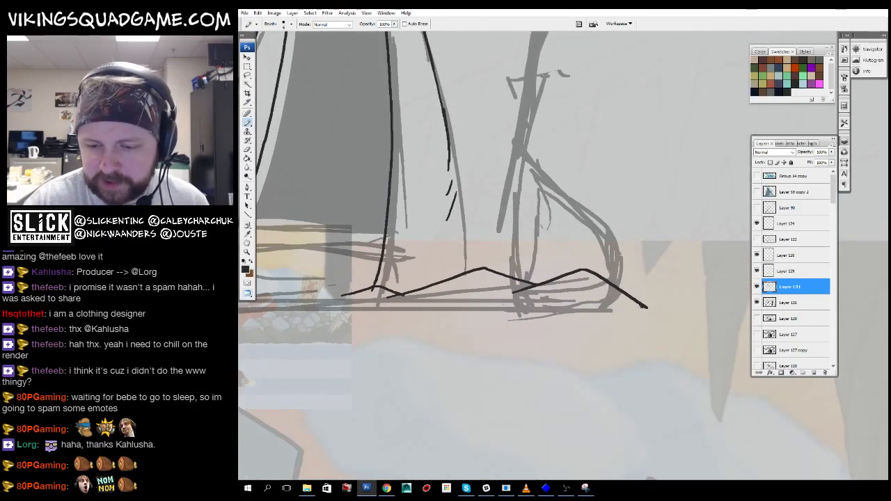
- Ink one straight horizontal ground line running the full width beneath the tent
left_click_drag(293, 315, 822, 312)
left_click(801, 312, "shift")
left_click_drag(646, 413, 348, 260)
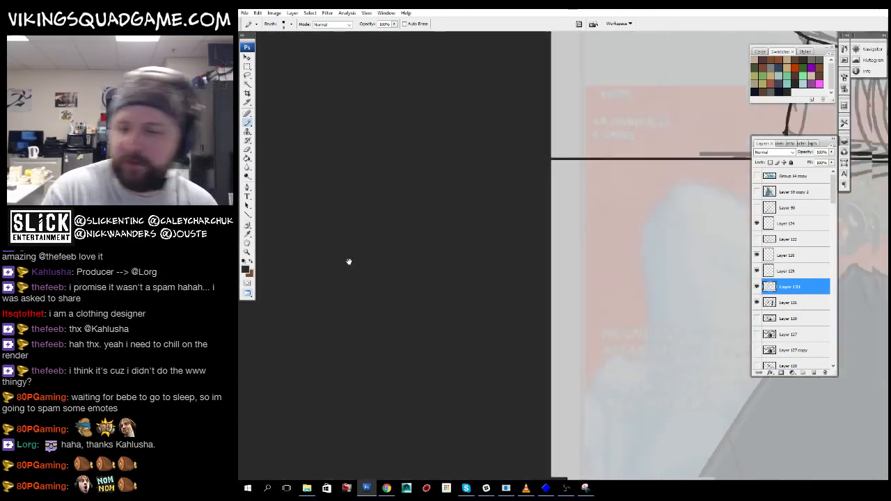
left_click_drag(615, 282, 402, 458)
- Ink the short slanted line from the base under the box-shaped flap to the ground and delete the ground line beyond it
mouse_move(735, 352)
left_mouse_down()
mouse_move(410, 354)
mouse_move(653, 331)
left_mouse_up()
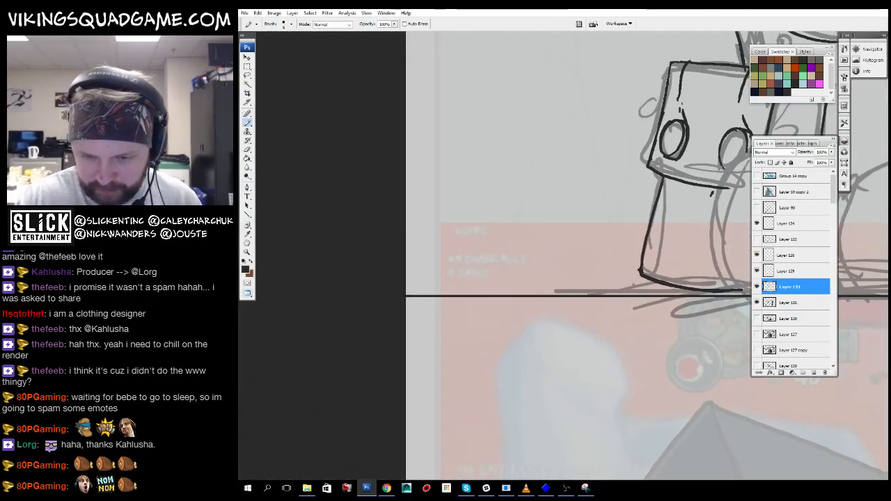
key("l")
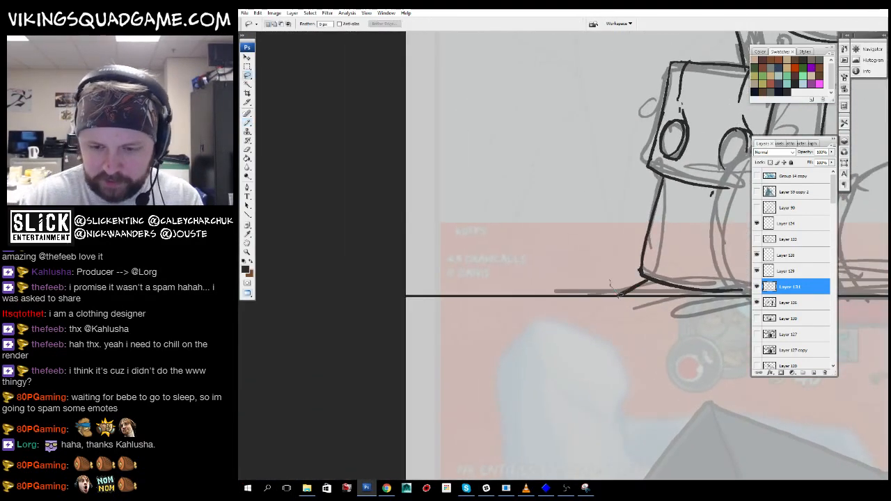
left_click_drag(617, 293, 458, 62)
key("Delete")
mouse_move(689, 339)
left_mouse_down()
mouse_move(333, 435)
mouse_move(309, 452)
left_mouse_up()
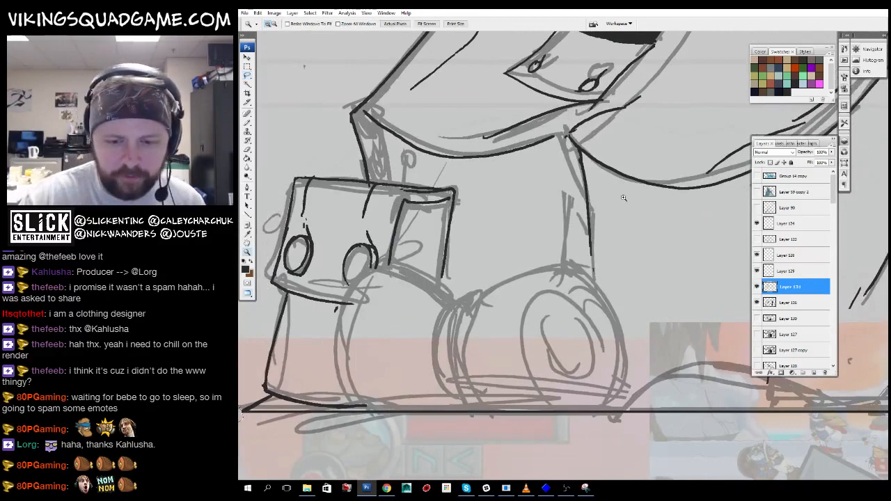
- Ink the outer outline of the rolled bundle beside the tent wall, down both sides to the ground line
left_click_drag(625, 198, 418, 417)
key("b")
left_click_drag(650, 227, 552, 280)
mouse_move(632, 138)
left_mouse_down()
mouse_move(637, 128)
mouse_move(357, 239)
mouse_move(386, 224)
mouse_move(430, 427)
left_mouse_up()
left_click_drag(582, 385, 513, 346)
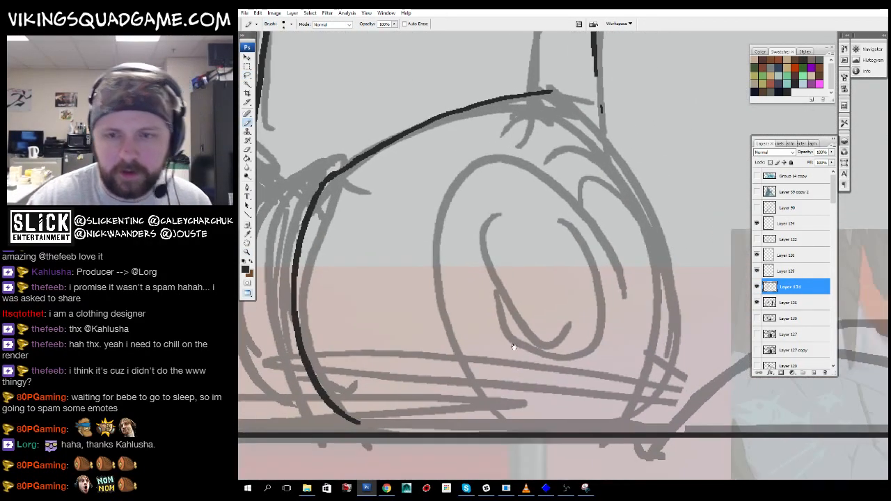
left_click_drag(565, 108, 611, 427)
left_click_drag(593, 152, 612, 162)
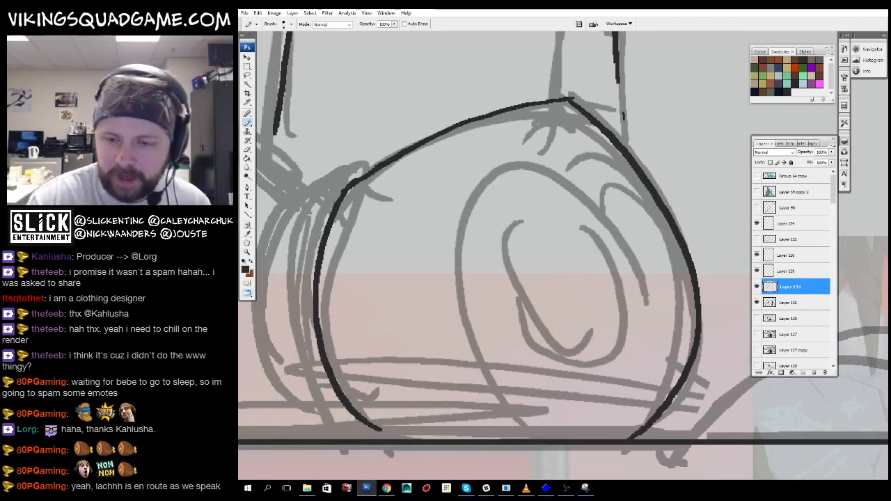
- Ink the angular oval end of the rolled bundle and the spiral curling inside it
left_click_drag(553, 168, 639, 318)
mouse_move(550, 166)
left_mouse_down()
mouse_move(449, 295)
mouse_move(583, 432)
mouse_move(637, 326)
left_mouse_up()
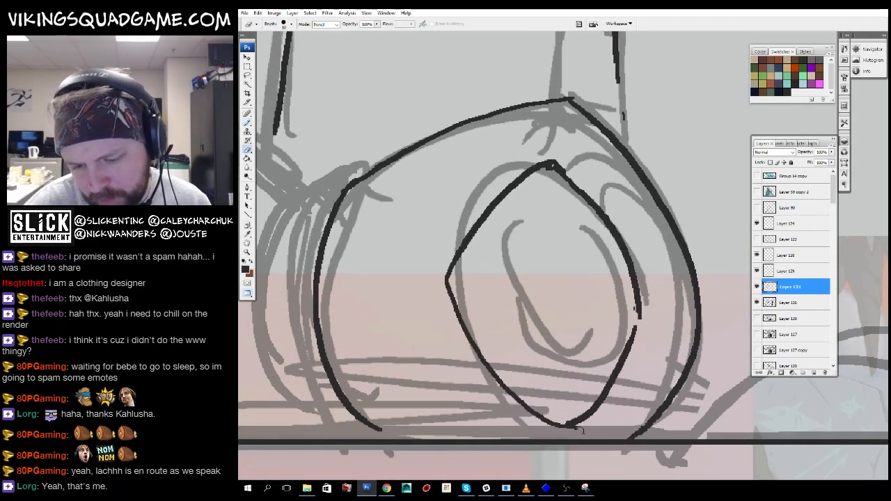
mouse_move(627, 282)
left_mouse_down()
mouse_move(639, 328)
mouse_move(496, 277)
mouse_move(591, 337)
mouse_move(584, 293)
left_mouse_up()
mouse_move(653, 314)
left_mouse_down()
mouse_move(681, 329)
mouse_move(691, 310)
left_mouse_up()
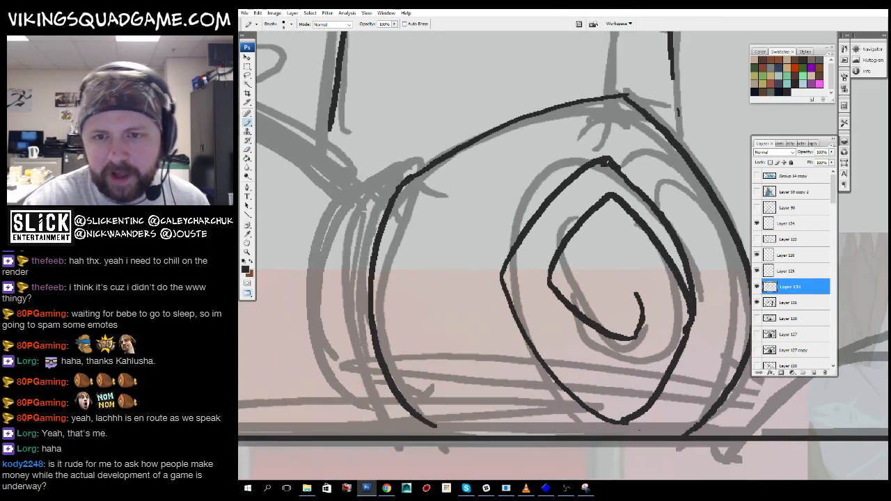
- Ink a crease running from the rolled bundle's peak along its side, ending in a short tick
mouse_move(626, 95)
left_mouse_down()
mouse_move(446, 220)
mouse_move(465, 209)
left_mouse_up()
left_click_drag(461, 241, 463, 256)
mouse_move(464, 256)
left_mouse_down()
mouse_move(568, 289)
mouse_move(592, 279)
mouse_move(589, 262)
left_mouse_up()
- Ink the curved rope straps around the rolled bundle, adding short cross marks and the outer band line
mouse_move(500, 232)
left_mouse_down()
mouse_move(536, 410)
mouse_move(588, 448)
left_mouse_up()
left_click_drag(553, 186, 486, 276)
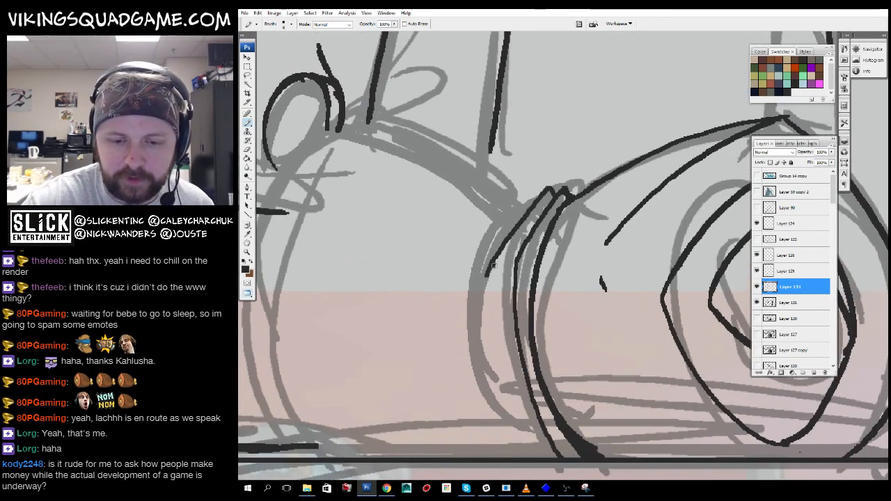
left_click_drag(546, 209, 556, 217)
mouse_move(545, 265)
left_mouse_down()
mouse_move(555, 250)
mouse_move(552, 232)
left_mouse_up()
left_click_drag(530, 290, 525, 248)
left_click_drag(532, 281, 533, 297)
left_click_drag(533, 298, 542, 294)
left_click_drag(495, 208, 540, 395)
left_click_drag(571, 347, 590, 383)
- Ink the arched upper outline of the second bundle between the rope straps and the box-shaped flap
left_click_drag(554, 192, 589, 195)
mouse_move(595, 188)
left_mouse_down()
mouse_move(577, 164)
mouse_move(320, 211)
mouse_move(346, 203)
left_mouse_up()
- Erase the box-shaped flap's lower edge where it overlaps the second bundle
key("e")
key("z")
left_click(591, 285, "alt")
left_click(582, 278, "alt")
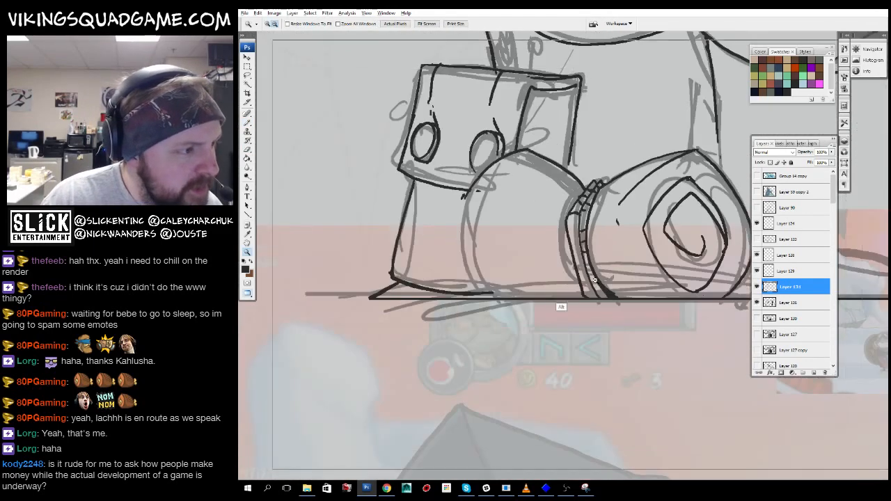
left_click(562, 264, "alt")
left_click(571, 246, "alt")
mouse_move(605, 226)
left_mouse_down()
mouse_move(514, 347)
mouse_move(535, 288)
left_mouse_up()
left_click(518, 304)
left_click(523, 310)
left_click(476, 171)
key("b")
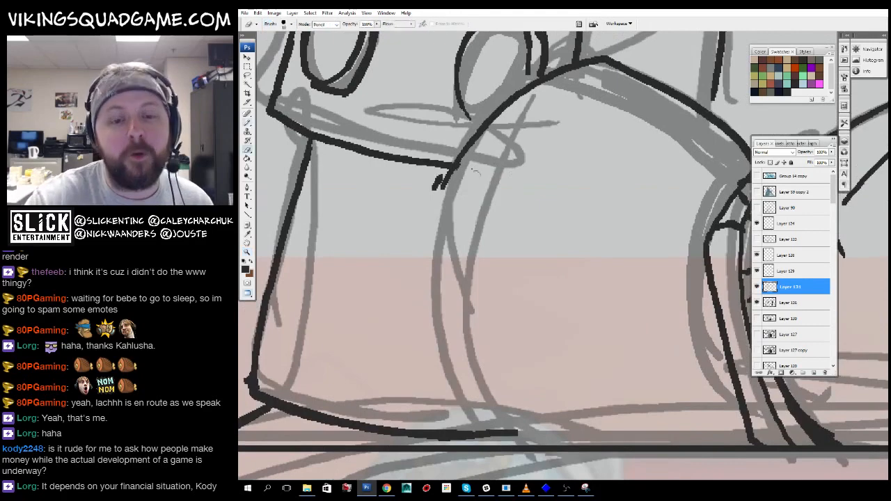
- Extend the outer side edge of the box-shaped flap's end panel down to the second bundle's outline
mouse_move(508, 175)
left_mouse_down()
mouse_move(509, 360)
mouse_move(439, 429)
left_mouse_up()
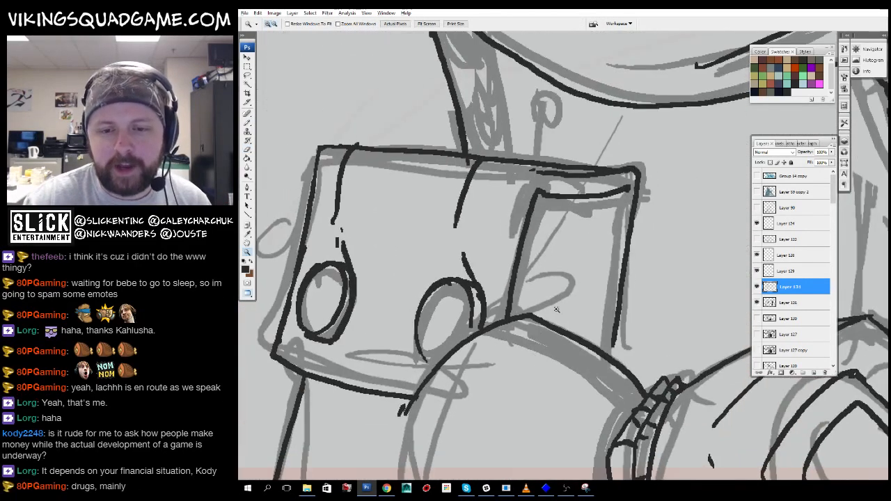
key("b")
left_click_drag(635, 276, 628, 294)
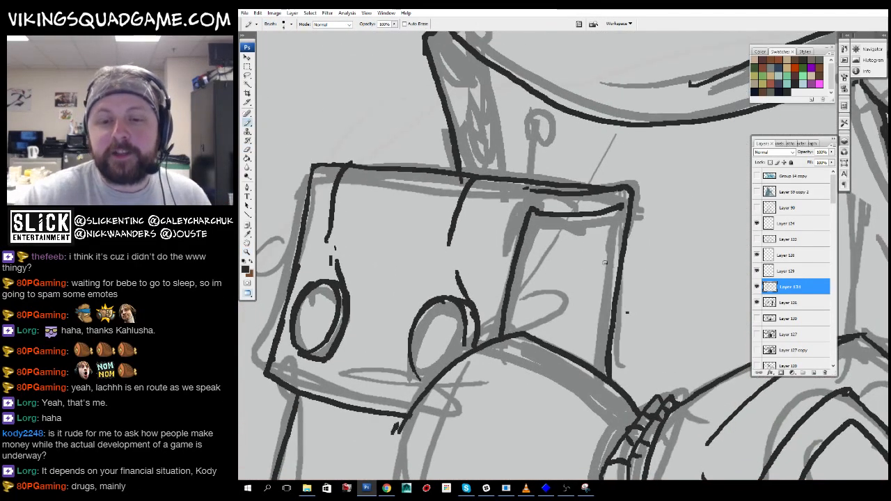
- Thicken the fold at the roof cloth's lower rear corner and extend the roof seam line toward that corner
left_click_drag(450, 43, 445, 225)
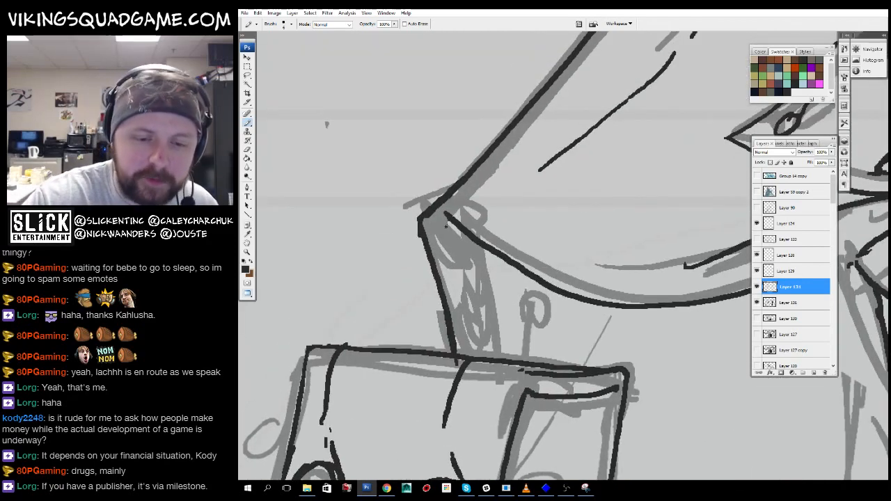
left_click_drag(539, 271, 513, 239)
left_click(584, 279, "alt")
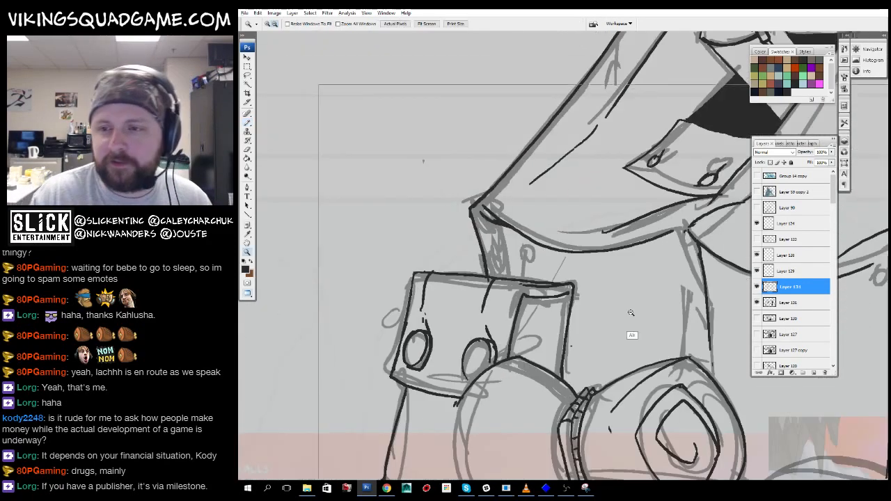
left_click(632, 313, "alt")
left_click_drag(557, 258, 547, 297)
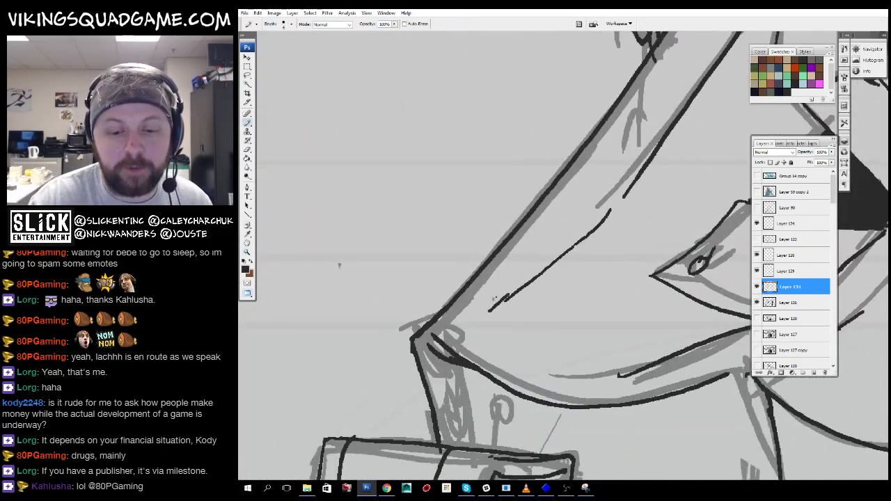
- Ink a near-vertical support line from the spiral-ended bundle up to the roof cloth's lower edge, between the box-shaped flap and the existing pole
left_click_drag(735, 326, 244, 333)
left_click(617, 250, "alt")
left_click_drag(602, 267, 621, 319)
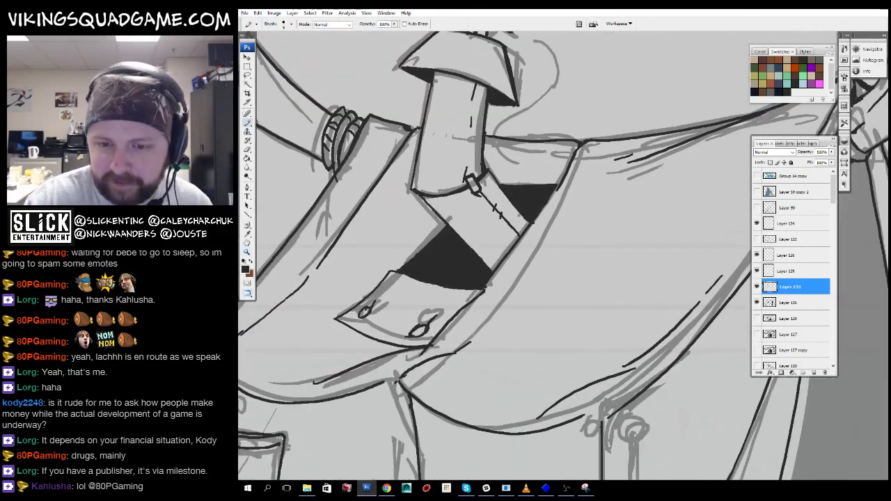
left_click_drag(560, 196, 498, 302)
mouse_move(455, 391)
left_mouse_down()
mouse_move(586, 303)
mouse_move(621, 225)
left_mouse_up()
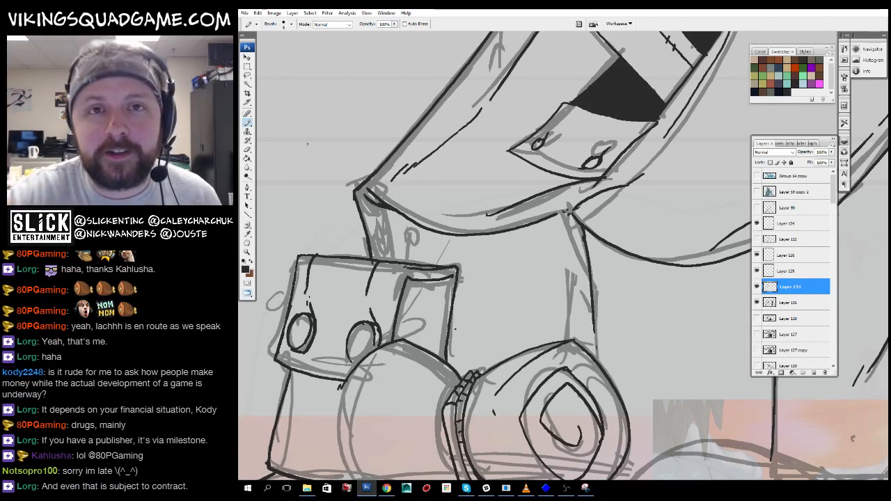
left_click_drag(569, 211, 591, 163)
key("z")
left_click_drag(412, 167, 565, 340)
left_click_drag(566, 198, 534, 240)
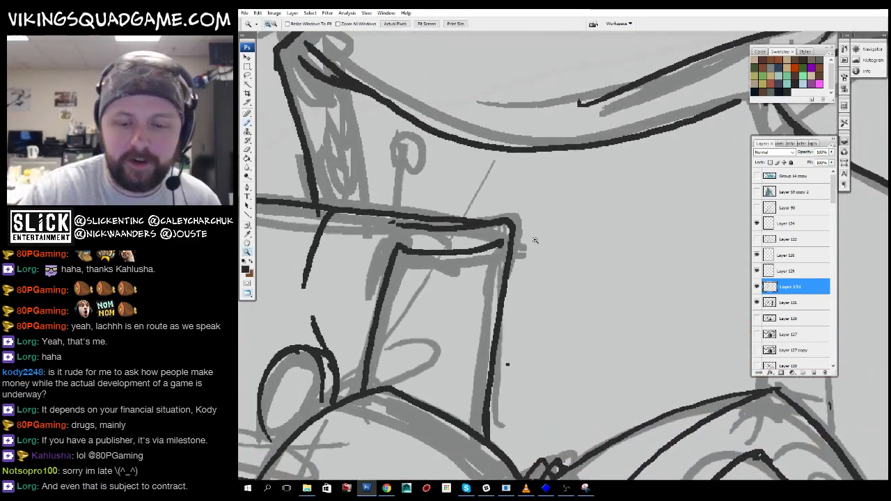
key("b")
mouse_move(600, 446)
left_mouse_down()
mouse_move(588, 235)
mouse_move(571, 183)
mouse_move(546, 181)
left_mouse_up()
mouse_move(667, 342)
left_mouse_down()
mouse_move(541, 294)
mouse_move(483, 256)
left_mouse_up()
- Ink a short curved fold line inside the second bundle's upper outline, running down toward the rope straps
key("z")
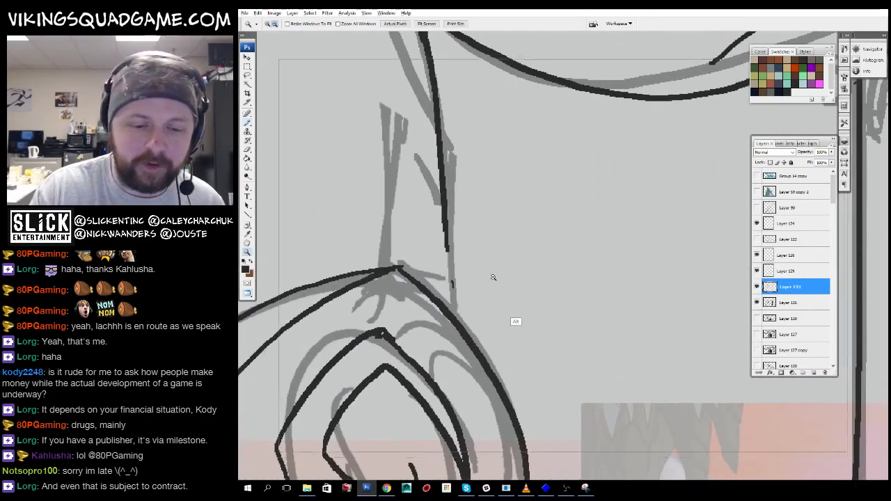
scroll(513, 318, "down", 3)
scroll(584, 311, "up", 4)
key("b")
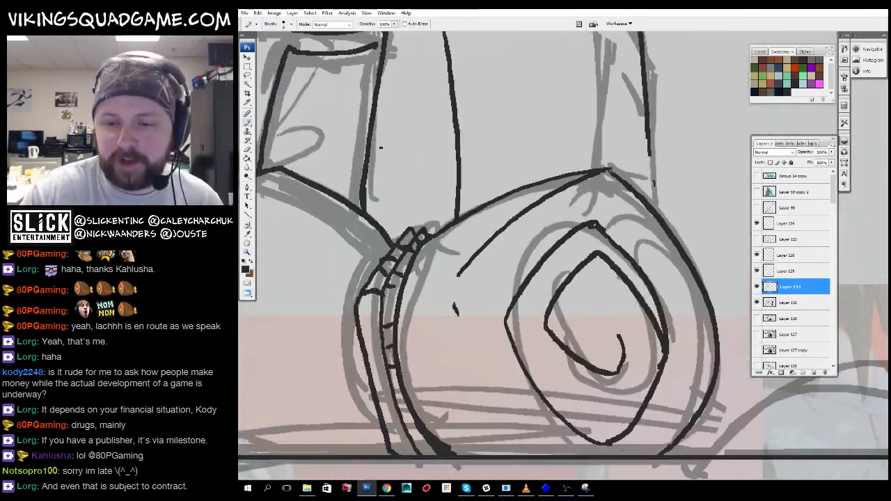
left_click_drag(684, 237, 708, 248)
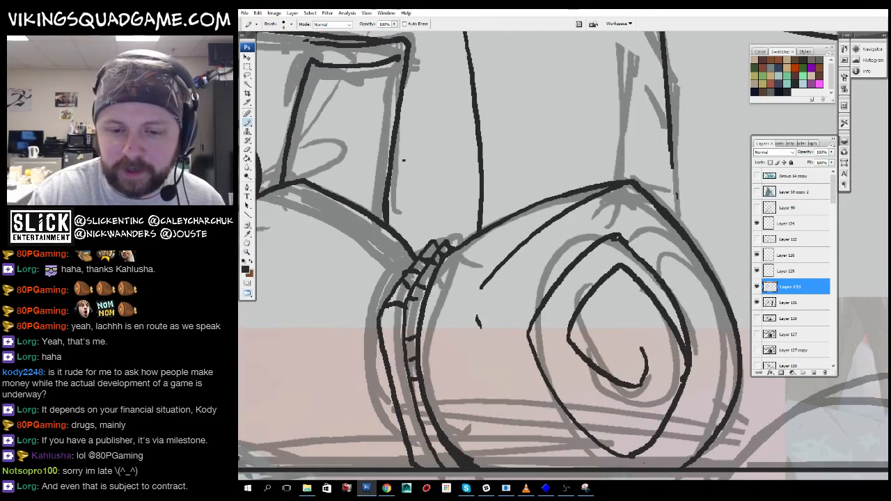
left_click_drag(455, 250, 633, 210)
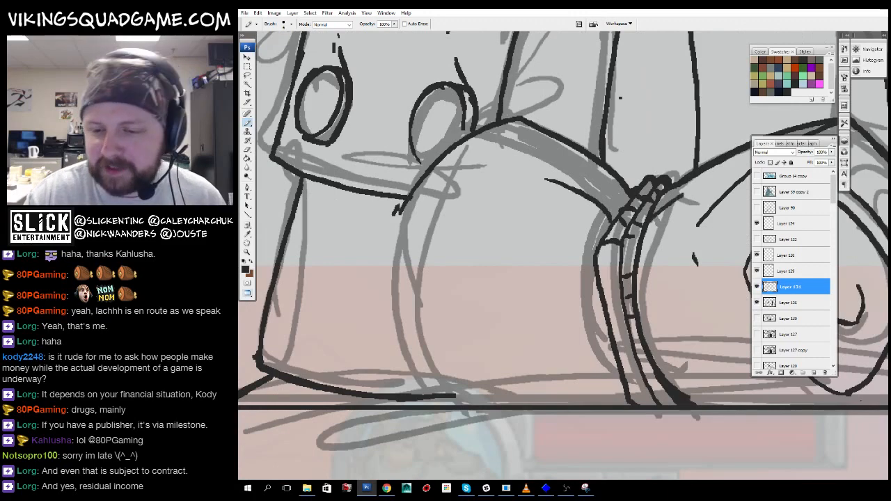
- Ink a short crease line on the left bedroll, running up to its rope binding
left_click_drag(635, 296, 695, 253)
left_click_drag(668, 297, 630, 304)
left_click_drag(579, 300, 596, 295)
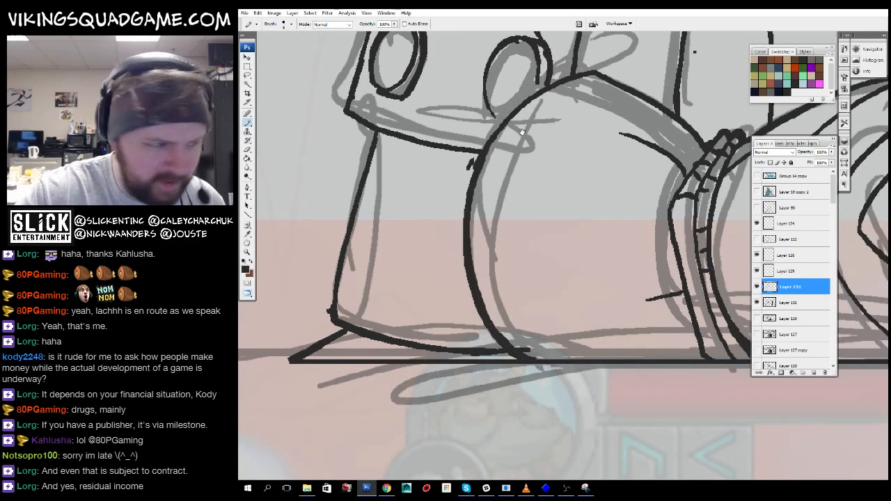
left_click_drag(522, 132, 525, 340)
left_click(608, 301, "alt")
left_click(607, 294, "alt")
left_click(607, 292, "alt")
left_click_drag(605, 286, 508, 200)
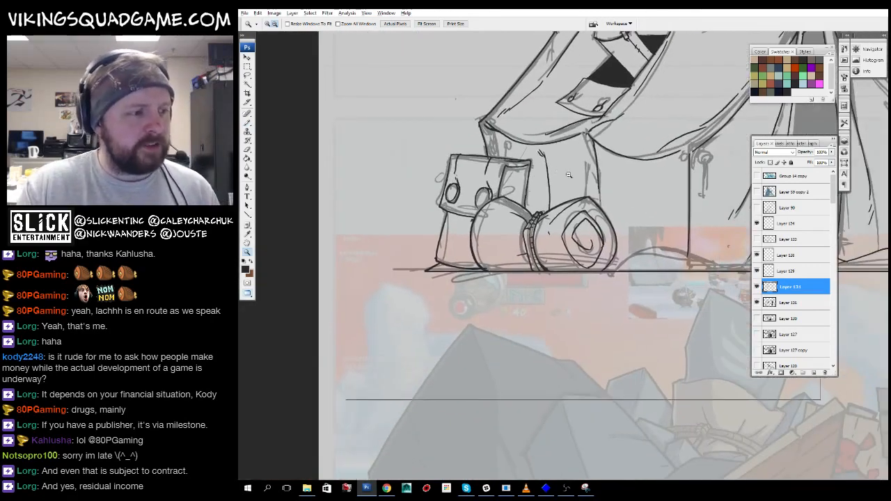
- Clean up the backpack's upper edge so the left strap wraps over it as a small raised bump
left_click(569, 174, "alt")
left_click_drag(569, 174, 522, 148)
left_click(527, 258, "ctrl")
left_click(527, 258, "ctrl")
left_click_drag(532, 293, 577, 330)
left_click(549, 274, "ctrl")
left_click(577, 330, "ctrl")
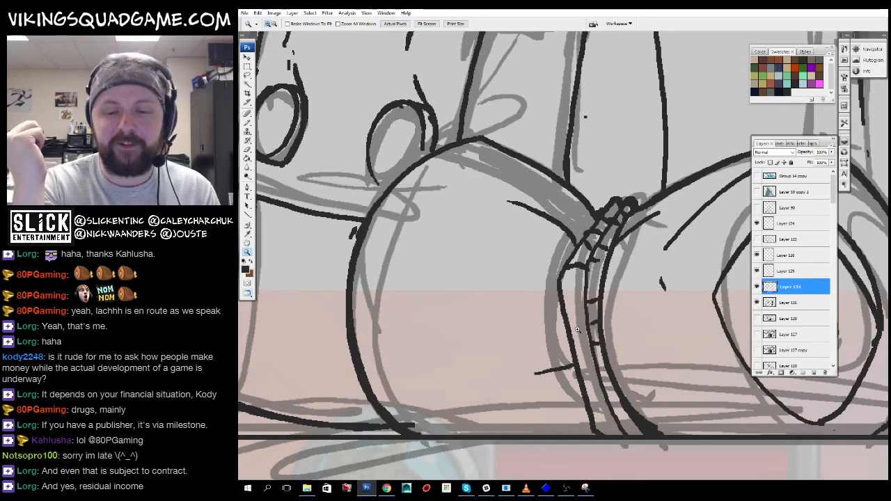
left_click_drag(436, 184, 622, 293)
left_click_drag(562, 284, 581, 292)
left_click_drag(582, 291, 637, 266)
mouse_move(554, 255)
left_mouse_down()
mouse_move(526, 321)
mouse_move(524, 370)
left_mouse_up()
key("e")
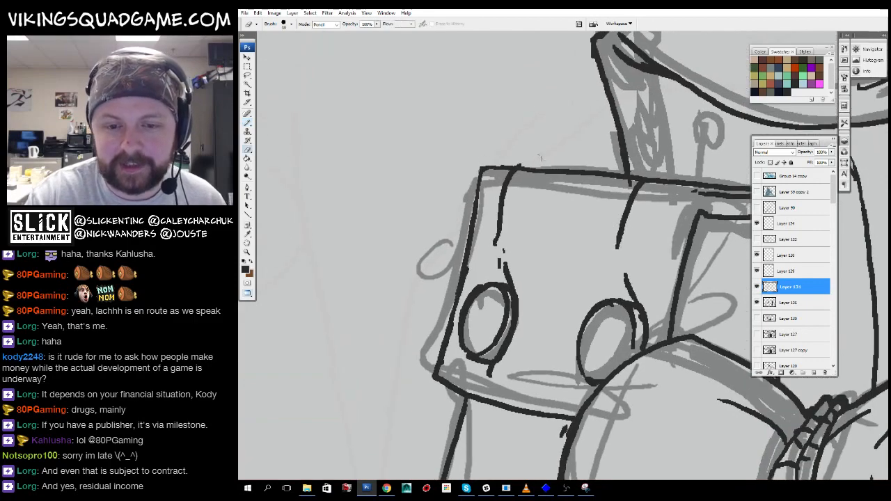
left_click_drag(545, 167, 576, 172)
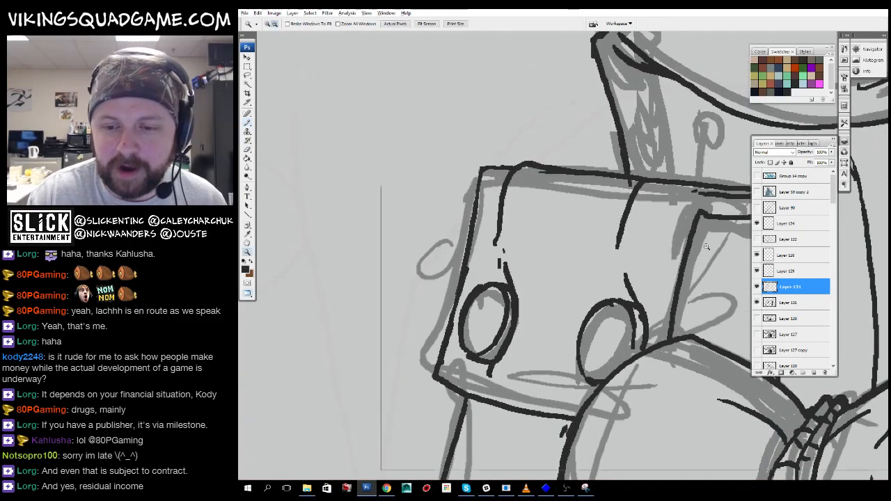
- Ink a four-sided pocket with a curved lower edge on the backpack's narrow side panel
left_click(599, 292, "alt")
left_click_drag(571, 264, 596, 301)
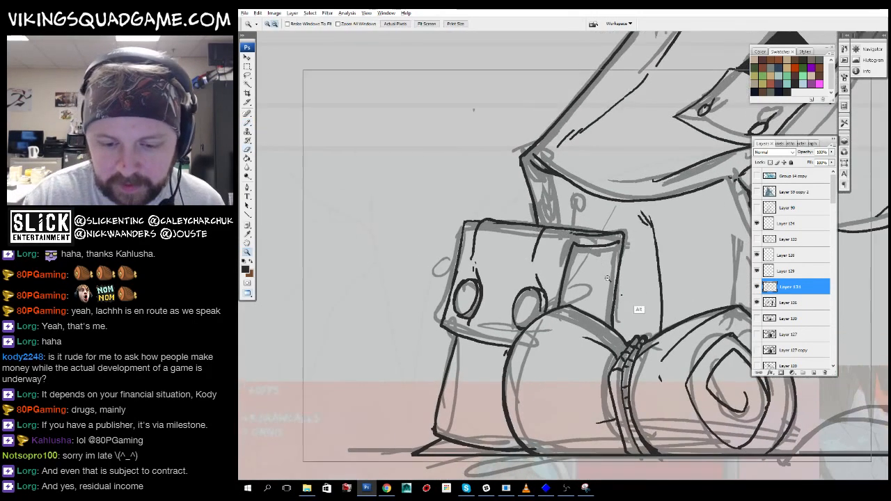
left_click(638, 308, "alt")
left_click(612, 278, "alt")
left_click_drag(501, 202, 720, 361)
left_click(607, 358)
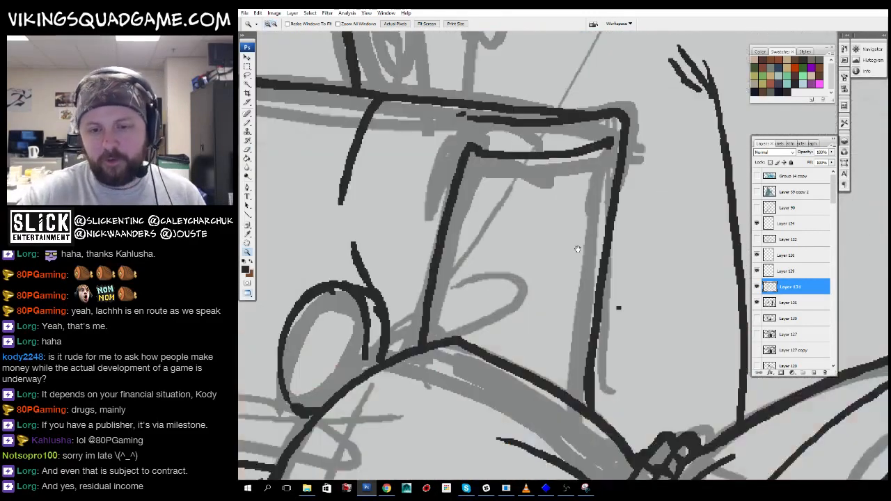
left_click(510, 217)
key("b")
mouse_move(482, 329)
left_mouse_down()
mouse_move(579, 307)
mouse_move(607, 198)
left_mouse_up()
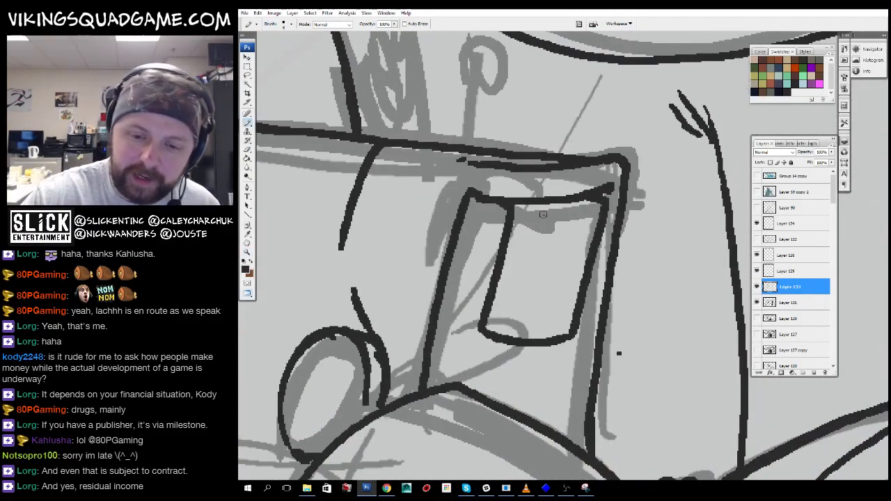
- Add an inner edge line and short fold marks to the backpack's side pocket
left_click_drag(531, 201, 510, 333)
mouse_move(577, 248)
left_mouse_down()
mouse_move(581, 241)
mouse_move(558, 295)
left_mouse_up()
left_click_drag(560, 314, 571, 250)
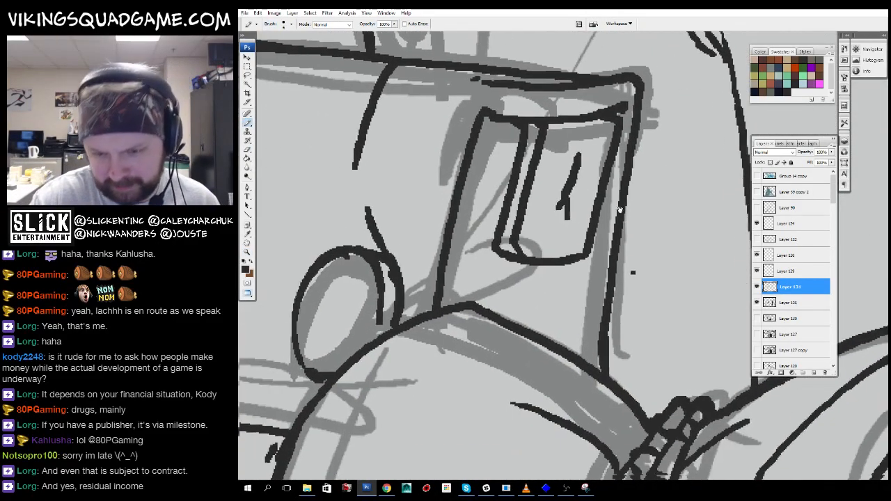
left_click_drag(634, 263, 605, 372)
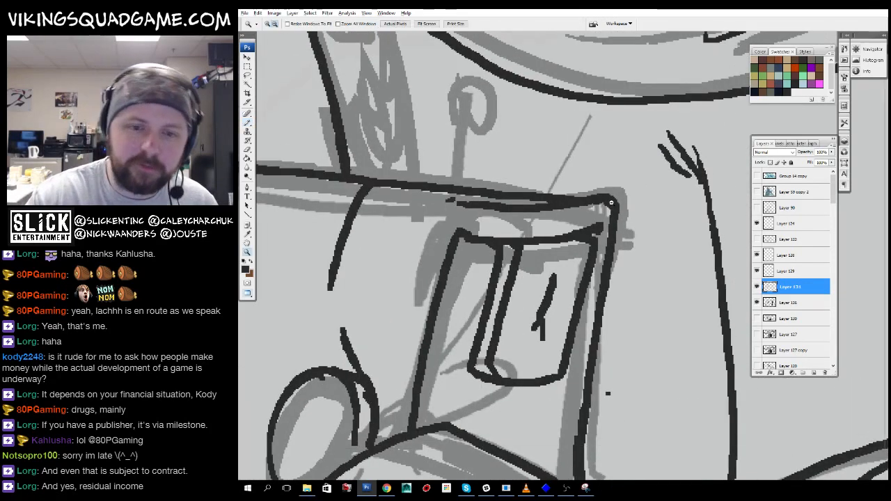
- Ink a double ring with a knotted cord below the canopy corner at the tent's front pole
left_click(608, 393, "ctrl+alt")
left_click(487, 222, "ctrl")
left_click_drag(480, 213, 493, 287)
left_click(650, 288, "ctrl+alt")
mouse_move(650, 288)
left_mouse_down()
mouse_move(527, 214)
mouse_move(536, 269)
left_mouse_up()
left_click_drag(586, 164, 595, 191)
left_click_drag(606, 232, 608, 264)
left_click_drag(612, 315, 488, 463)
left_click(653, 273, "ctrl+alt")
left_click_drag(561, 341, 372, 237)
left_click(529, 141, "ctrl")
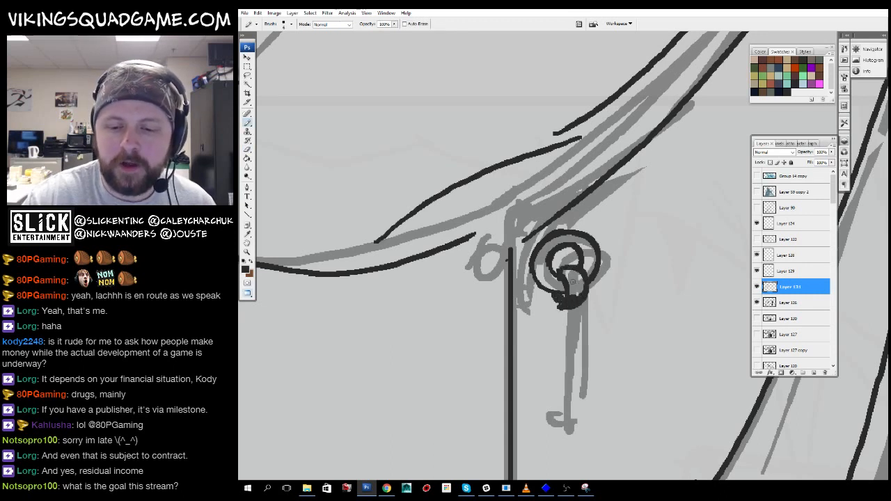
left_click_drag(572, 281, 577, 286)
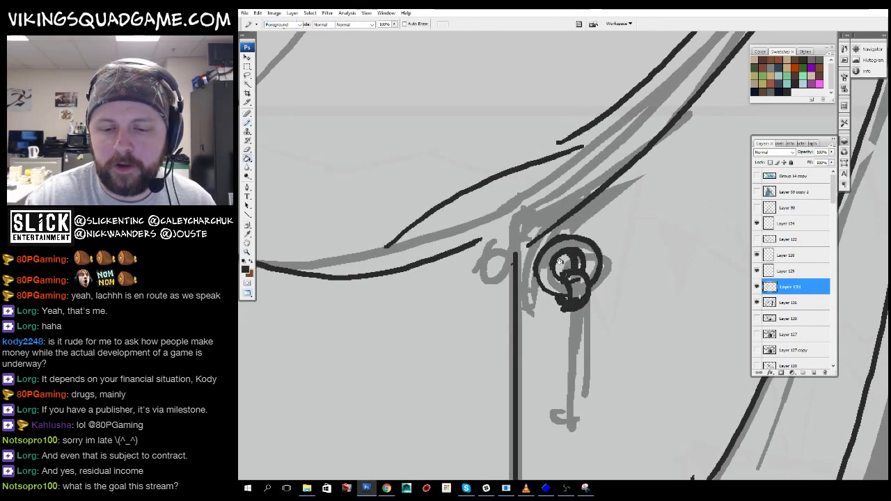
- Fill the hole inside the canopy corner's ring with the dark line colour
left_click(560, 261, "alt")
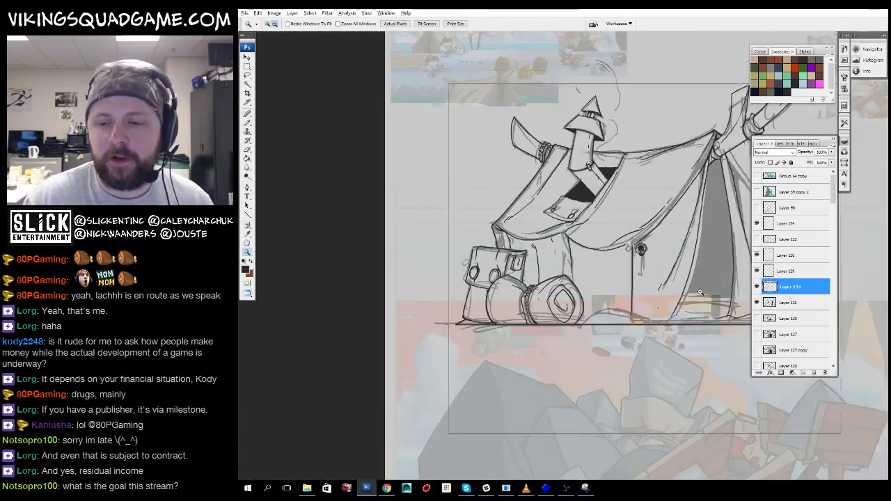
left_click(700, 292, "alt")
left_click_drag(463, 229, 602, 355)
left_click_drag(501, 148, 665, 310)
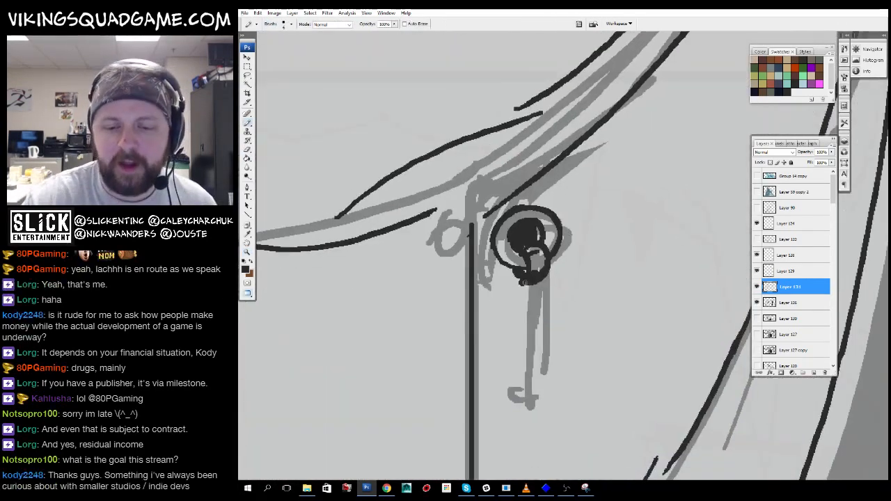
- Ink the hanging cord tails with banding and frayed ends below the ring's knot
left_click_drag(535, 300, 550, 289)
left_click_drag(547, 306, 556, 271)
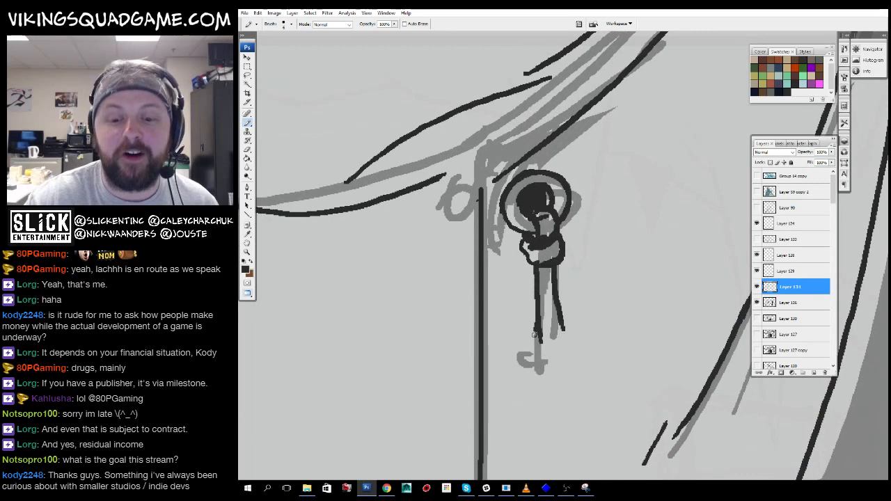
left_click(593, 342, "alt")
left_click_drag(641, 331, 599, 329)
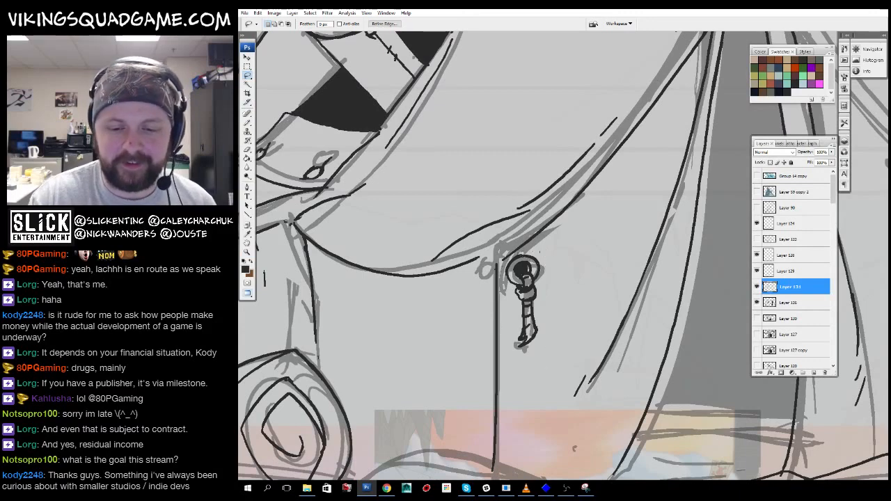
- Lasso the finished ring and cord and place a copy at the tent's far right canopy corner, then deselect
left_click_drag(576, 261, 407, 244)
left_click_drag(410, 279, 644, 299)
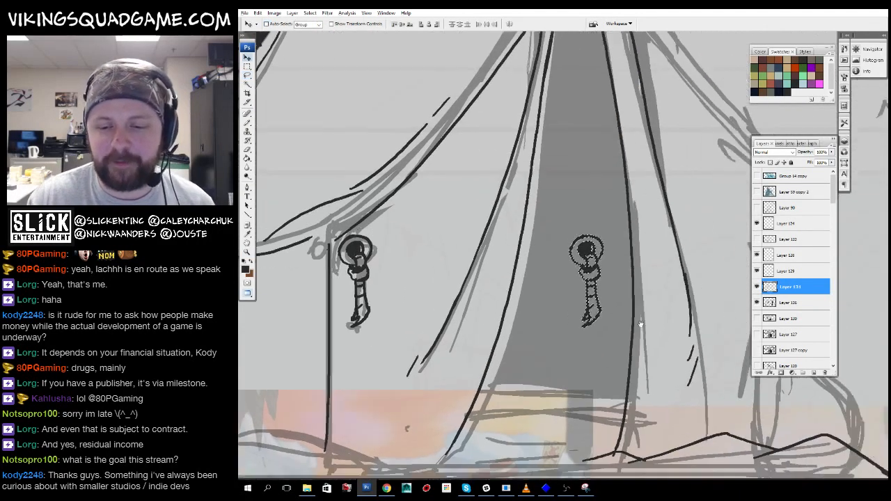
left_click_drag(647, 334, 500, 320)
mouse_move(500, 327)
left_mouse_down()
mouse_move(648, 292)
mouse_move(675, 270)
mouse_move(660, 316)
left_mouse_up()
key("ctrl+d")
key("b")
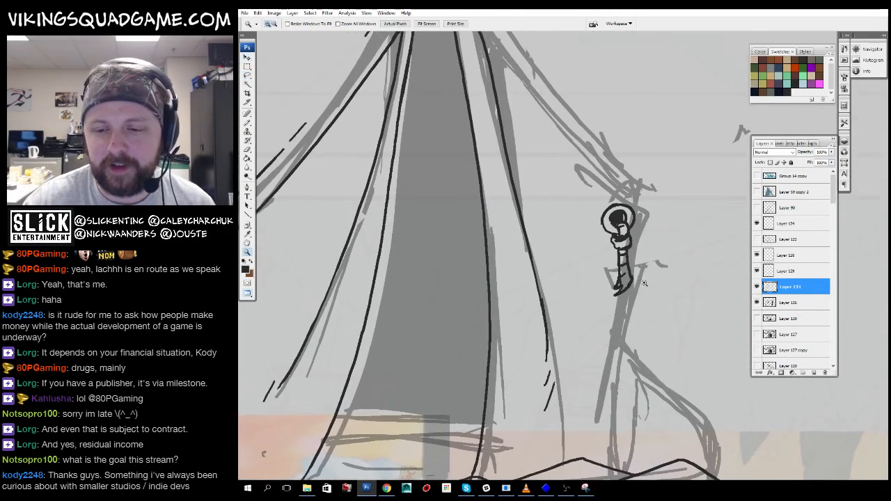
- Ink the tent's right wall edge down to the ground and the edges of the right canopy flap meeting it
left_click_drag(644, 207, 627, 417)
left_click_drag(632, 461, 606, 366)
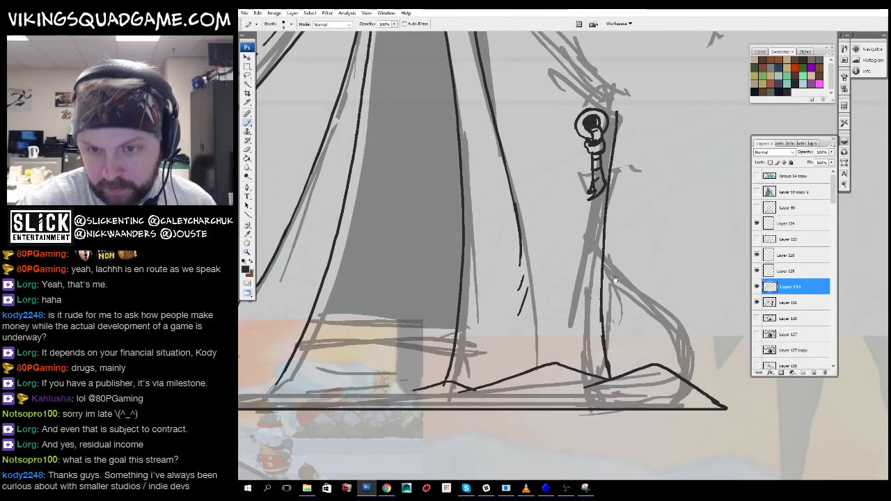
left_click_drag(615, 280, 653, 479)
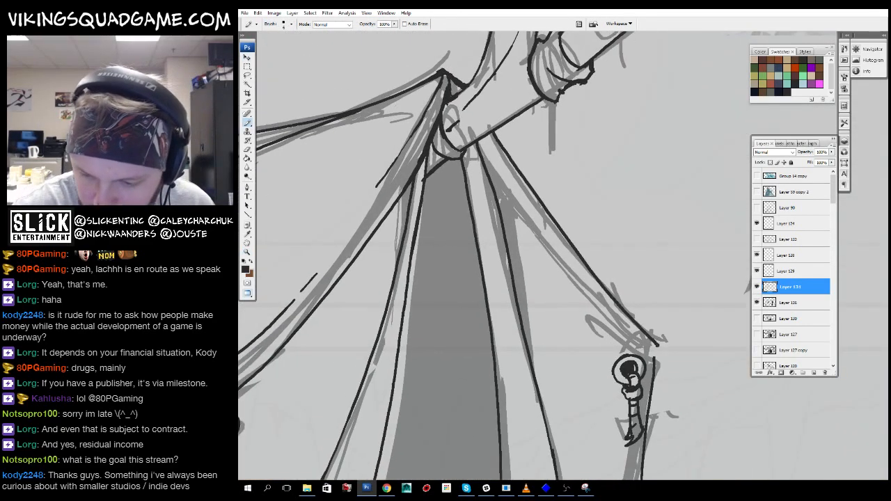
left_click_drag(633, 381, 635, 383)
key("z")
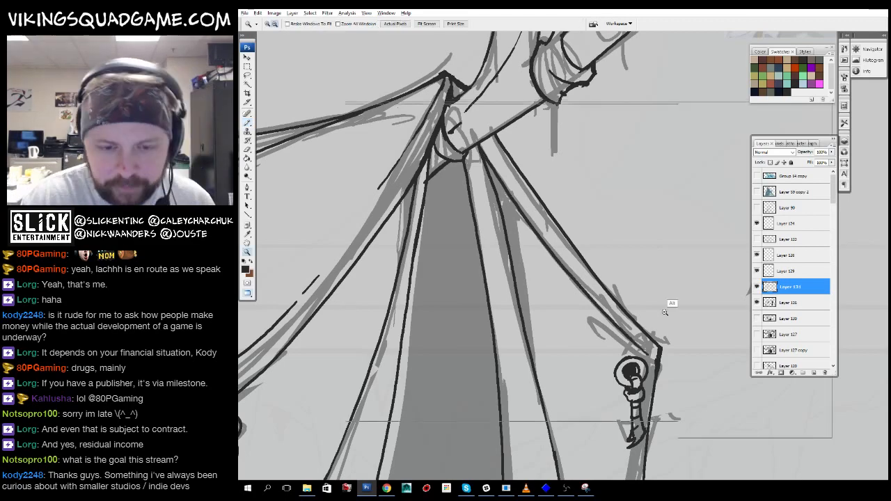
- Ink an uneven ground line across the base of the tent's doorway opening to close it off
scroll(685, 266, "down", 4)
scroll(684, 266, "down", 1)
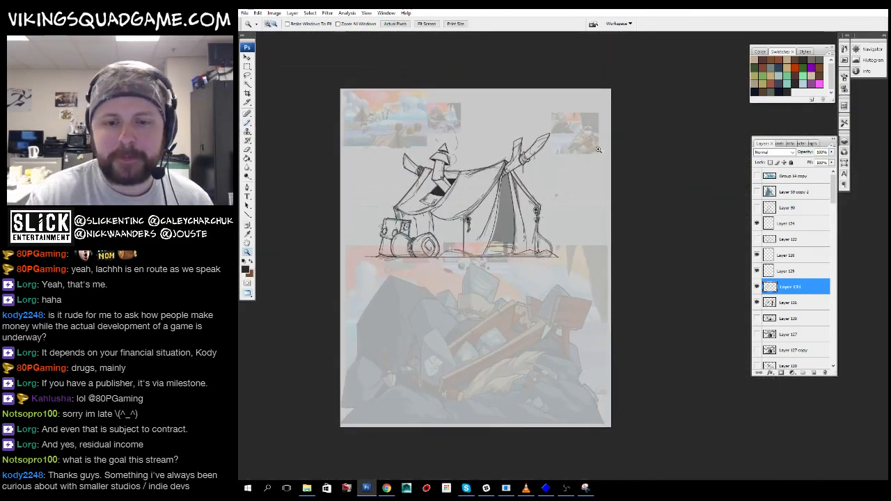
scroll(567, 362, "up", 5)
key("b")
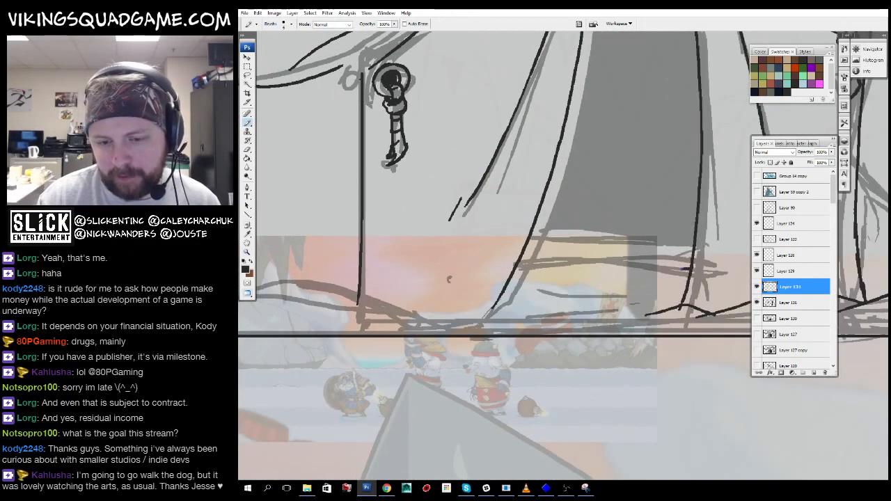
left_click_drag(476, 332, 469, 339)
left_click_drag(512, 304, 499, 362)
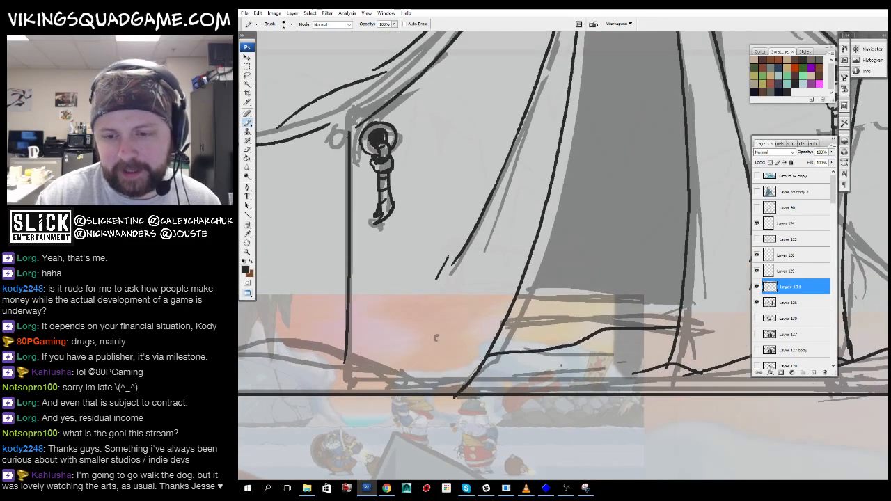
- Fill the tent's doorway opening with the dark line colour
key("g")
left_click(613, 286)
key("z")
scroll(685, 278, "down", 6)
scroll(685, 278, "down", 6)
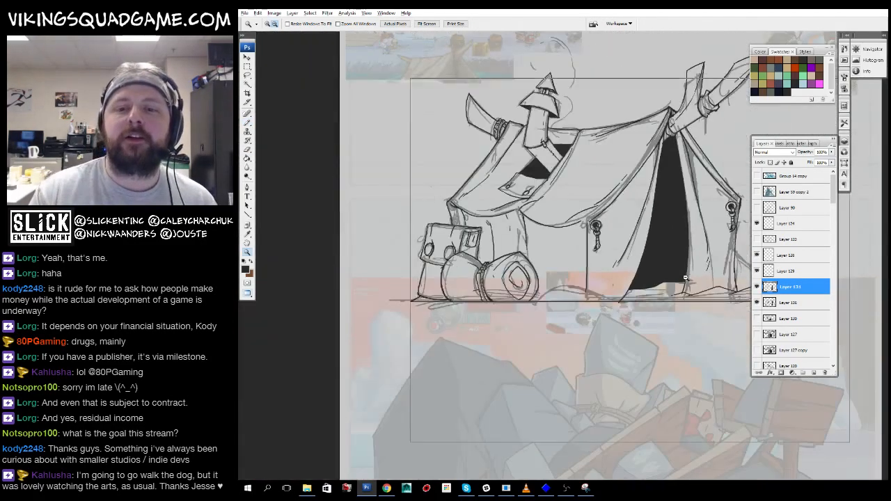
- Ink short vertical crease marks on the tent's side wall beneath the canopy's curved lower edge
scroll(712, 314, "up", 6)
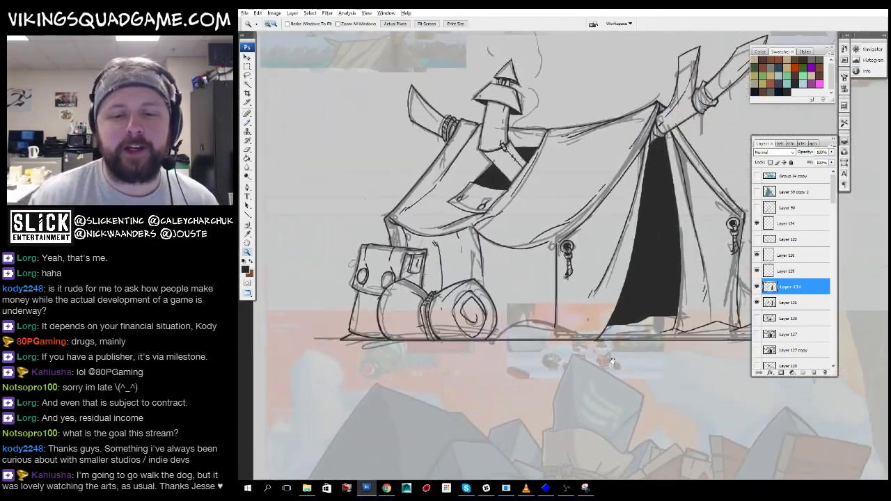
scroll(553, 236, "up", 4)
left_click_drag(553, 264, 561, 358)
left_click_drag(566, 255, 527, 401)
left_click_drag(552, 213, 524, 295)
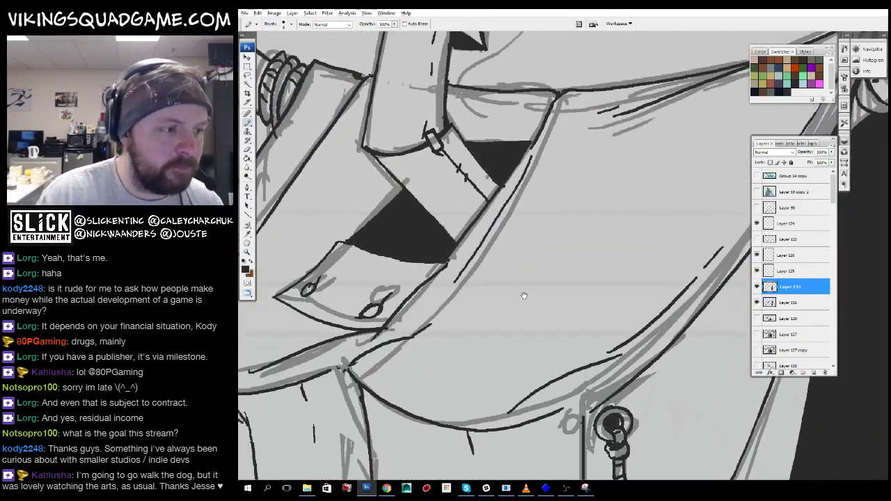
key("z")
scroll(556, 325, "down", 3)
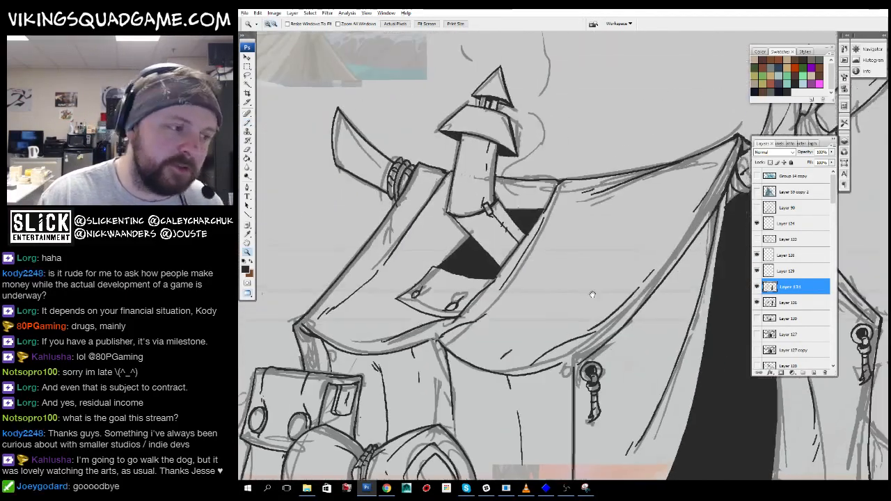
scroll(556, 325, "down", 2)
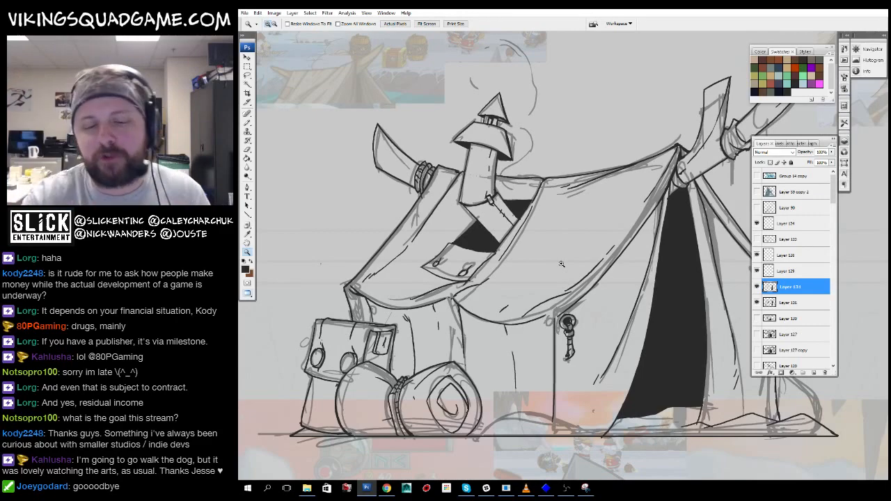
- Ink fold lines and broken crease strokes across the canopy cloth, including beneath its ridge line
scroll(503, 274, "up", 3)
key("b")
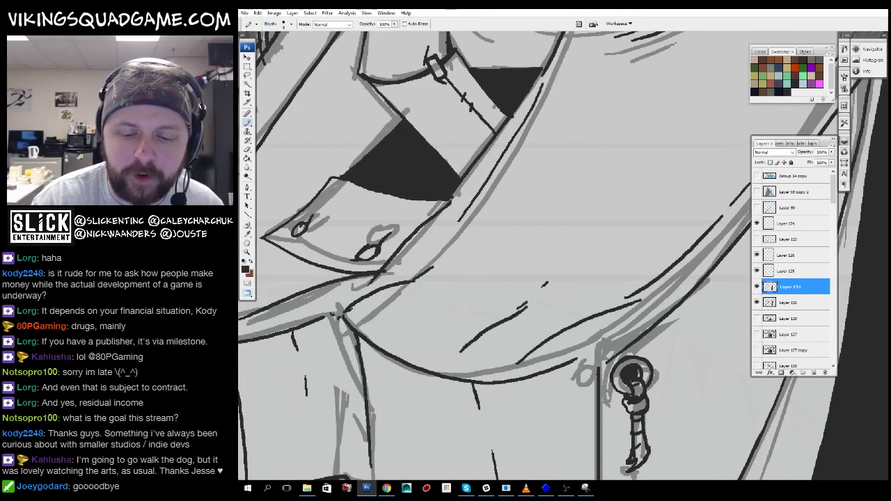
mouse_move(562, 259)
left_mouse_down()
mouse_move(499, 356)
mouse_move(505, 352)
left_mouse_up()
left_click_drag(525, 328, 540, 306)
left_click_drag(634, 169, 557, 255)
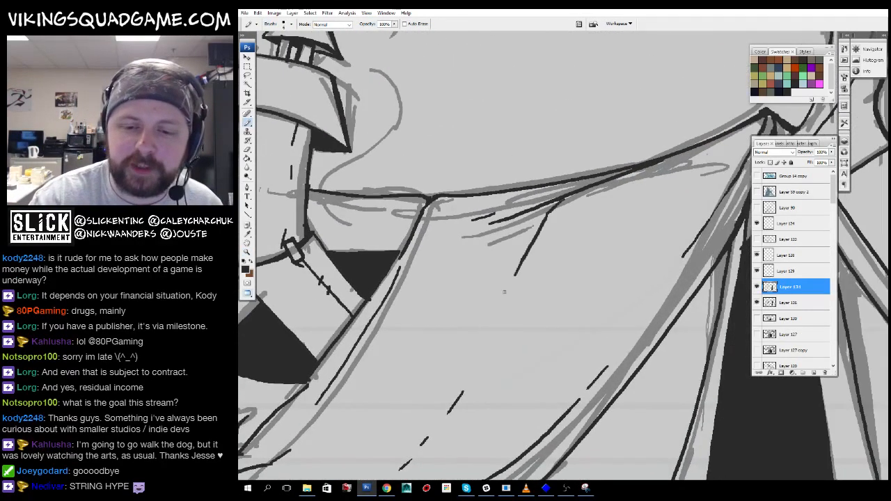
left_click_drag(567, 201, 888, 124)
left_click_drag(519, 268, 580, 225)
left_click_drag(551, 224, 531, 242)
left_click_drag(471, 311, 574, 266)
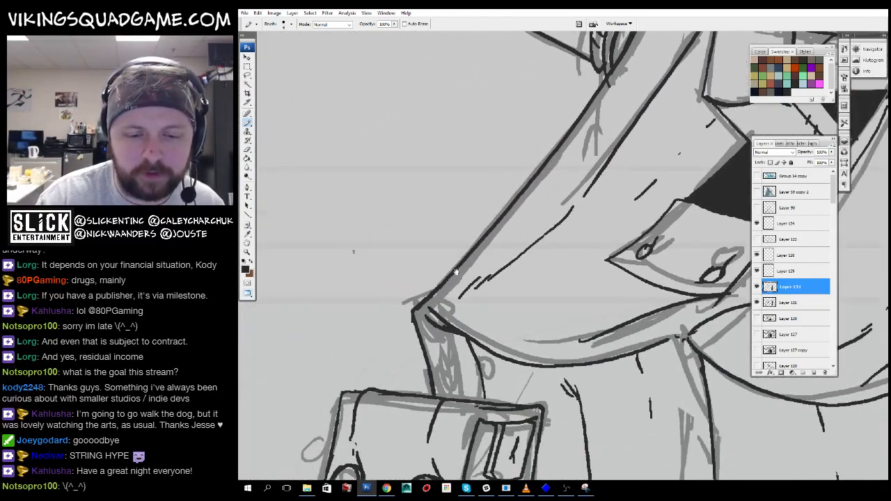
- Thicken the outer edge line of the rear canopy cloth below the rope-bound horn
left_click_drag(506, 220, 553, 168)
left_click_drag(602, 119, 515, 247)
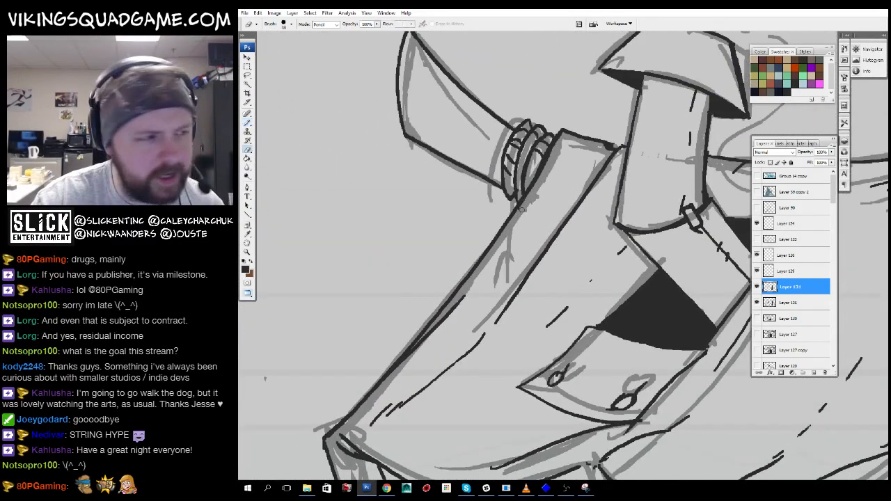
key("alt+space")
left_click(594, 304, "alt")
left_click_drag(630, 311, 643, 318)
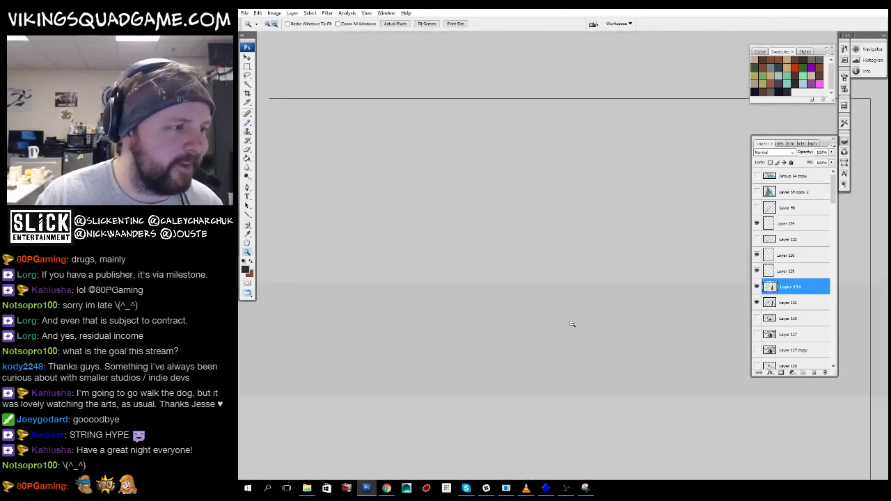
left_click(572, 323, "alt")
left_click(554, 281, "alt")
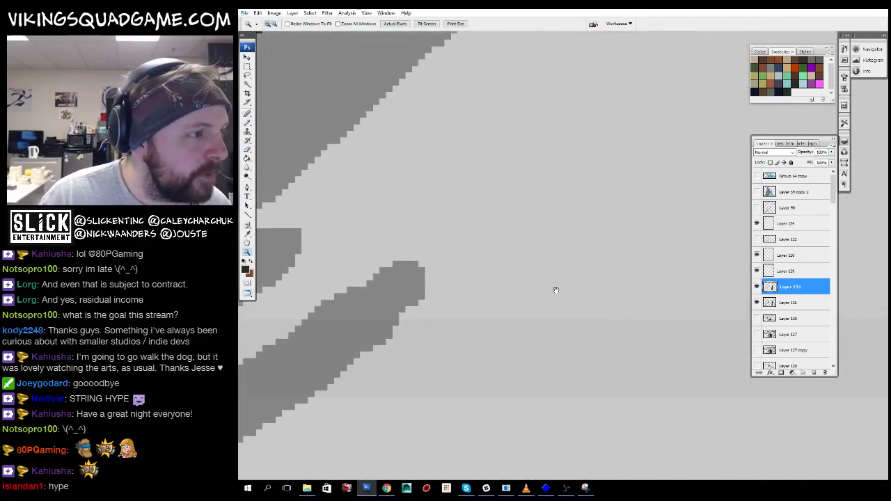
- Clean up the tip of the chimney's pointed cap and fill the shadow beneath its lower edge with the dark line colour
left_click(615, 289, "alt")
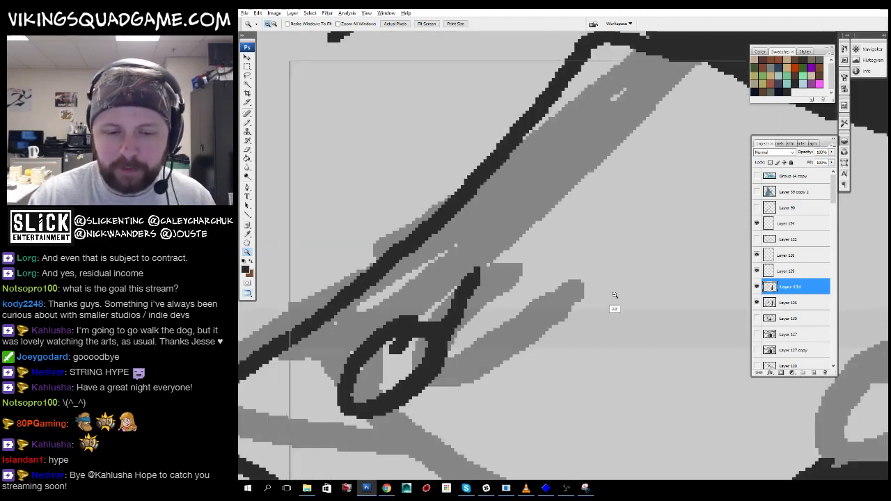
left_click(635, 292, "alt")
left_click(643, 291, "alt")
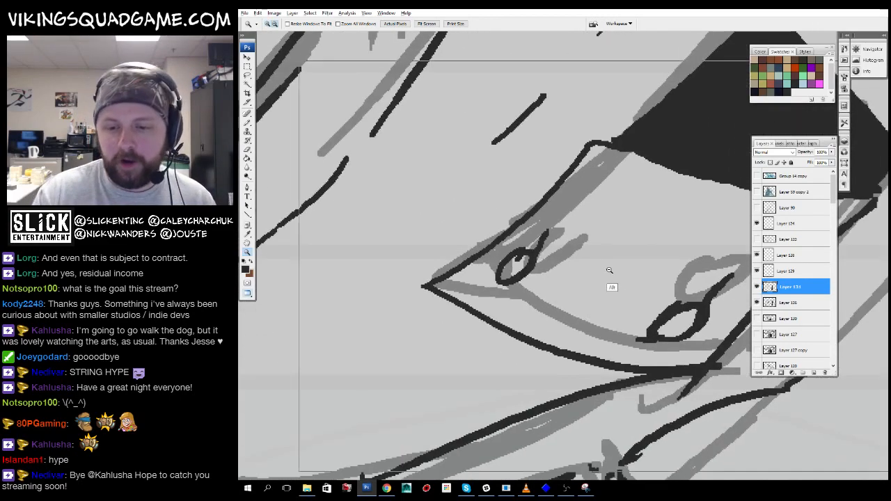
left_click(644, 291, "alt")
left_click(627, 292, "alt")
left_click(531, 301)
left_click(536, 296)
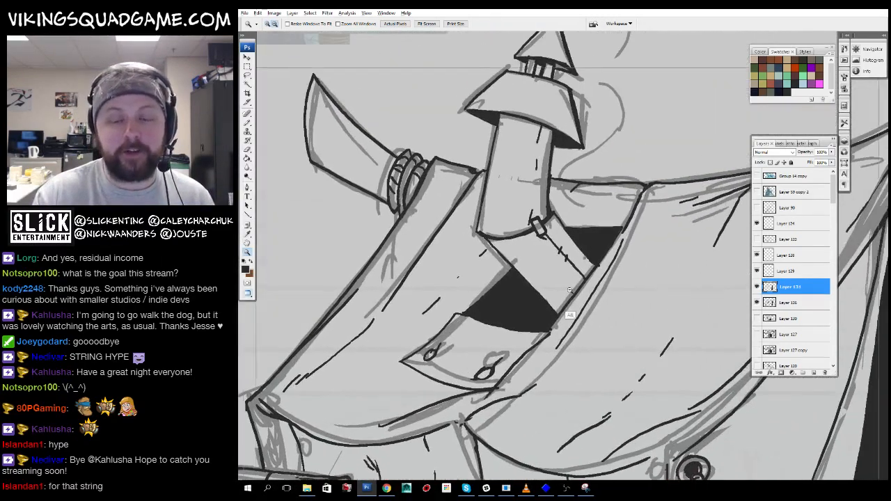
left_click(543, 291)
left_click(551, 284)
left_click(559, 278)
key("b")
left_click_drag(559, 279, 572, 359)
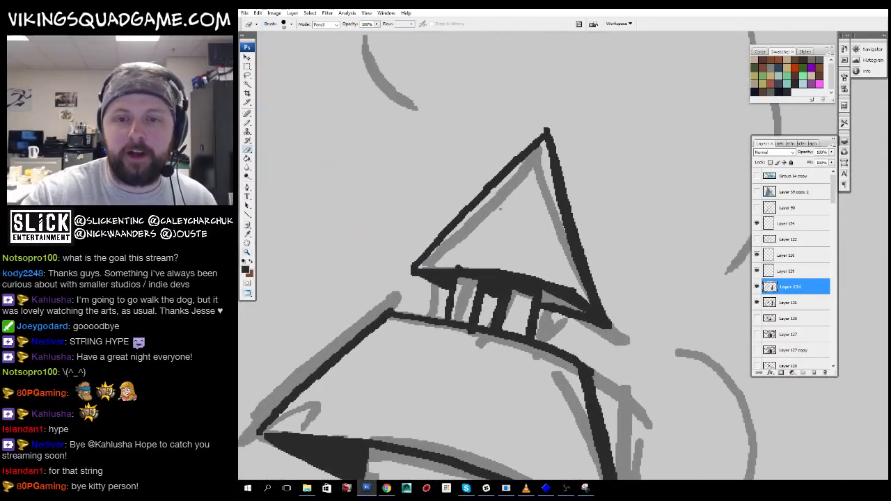
left_click_drag(596, 209, 622, 250)
left_click(558, 273, "alt")
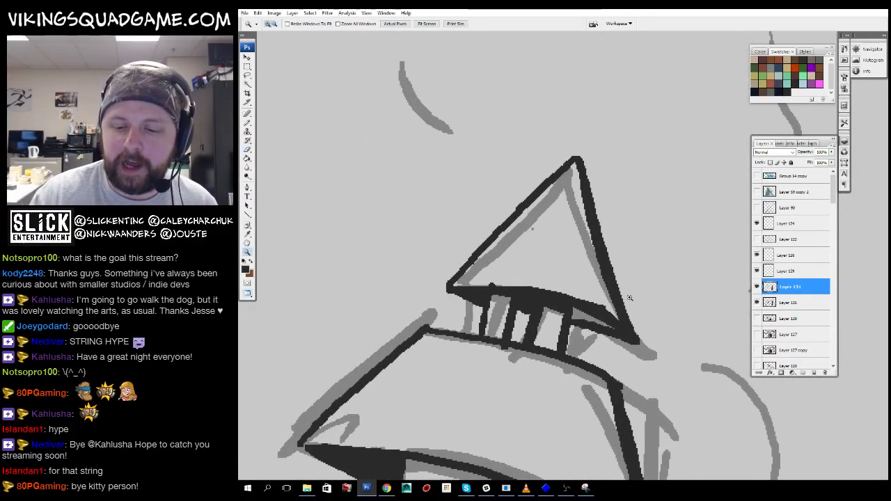
key("h")
mouse_move(580, 318)
left_mouse_down()
mouse_move(534, 337)
mouse_move(589, 341)
left_mouse_up()
key("b")
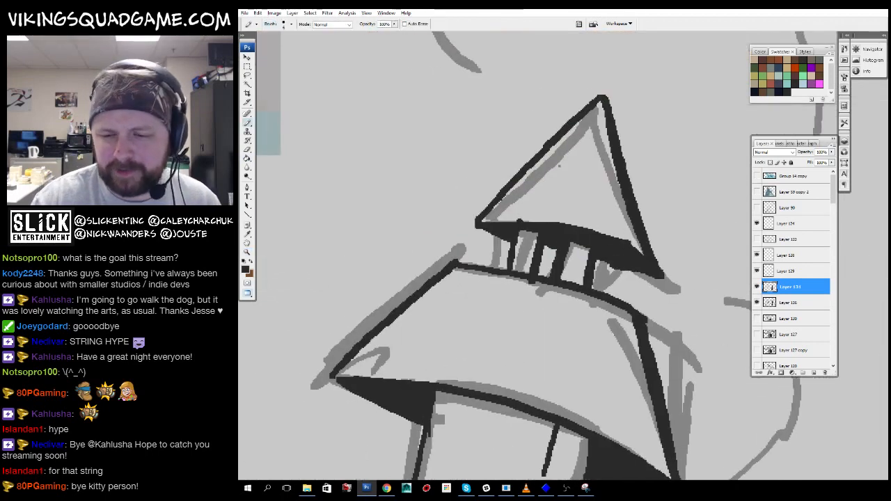
- Thicken the sloping outer edge line of the chimney's pointed cap
key("z")
left_click(557, 271, "alt")
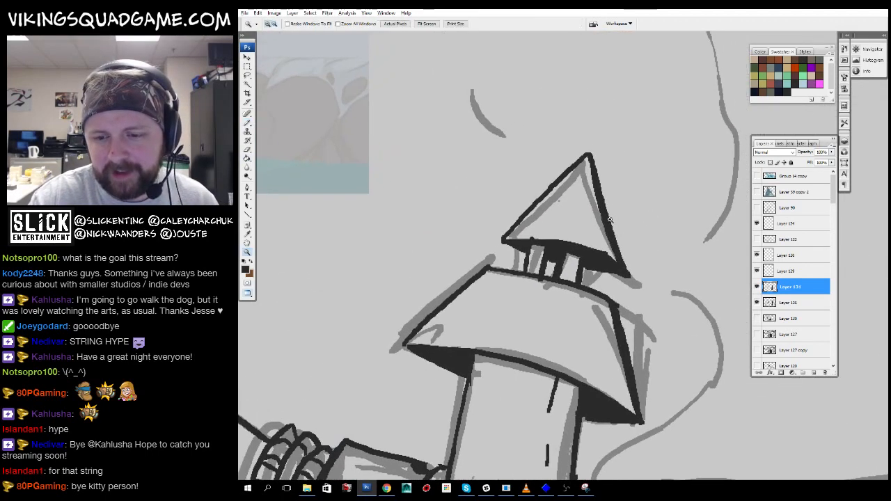
key("z")
left_click(619, 320, "alt")
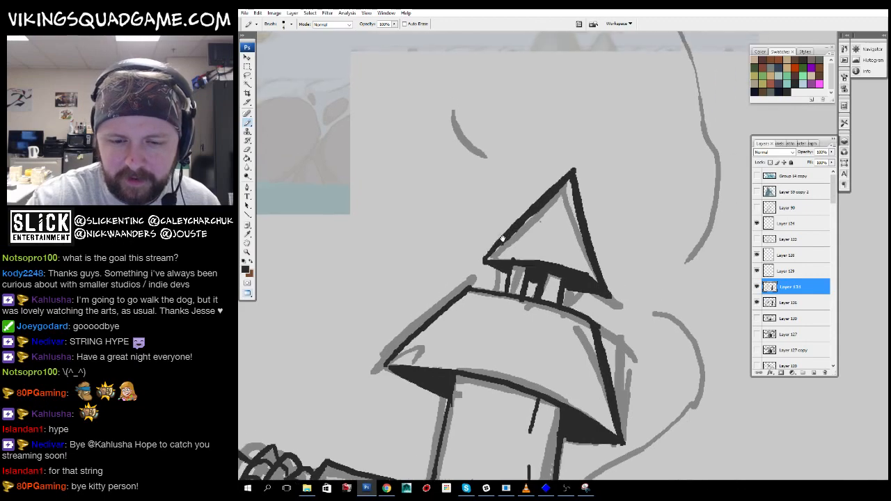
left_click(619, 321, "alt")
left_click(619, 321, "alt")
left_click(618, 321, "alt")
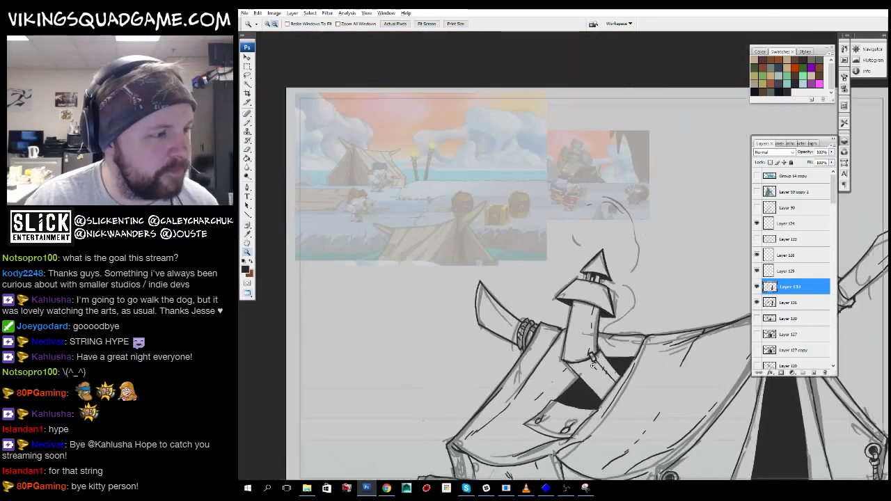
- Ink short broken crease strokes down the tent's front flap, between the dark doorway and the corded pole
left_click(609, 317)
left_click(602, 313, "alt")
left_click(598, 311, "alt")
left_click_drag(600, 312, 519, 274)
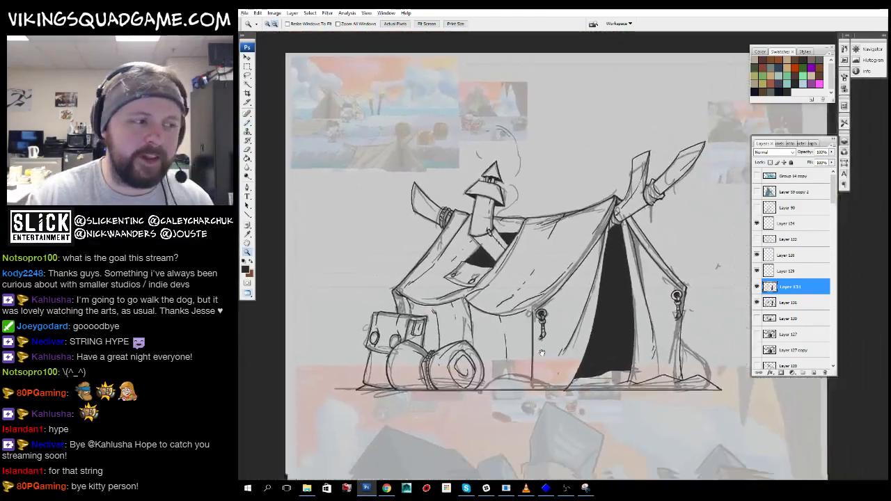
left_click_drag(622, 292, 551, 235)
left_click(569, 258)
left_click(571, 258)
left_click(572, 260)
left_click_drag(639, 310, 571, 324)
left_click(570, 264)
left_click(570, 263)
left_click(570, 264)
mouse_move(571, 264)
left_mouse_down()
mouse_move(604, 392)
mouse_move(604, 380)
left_mouse_up()
left_click(597, 307, "alt")
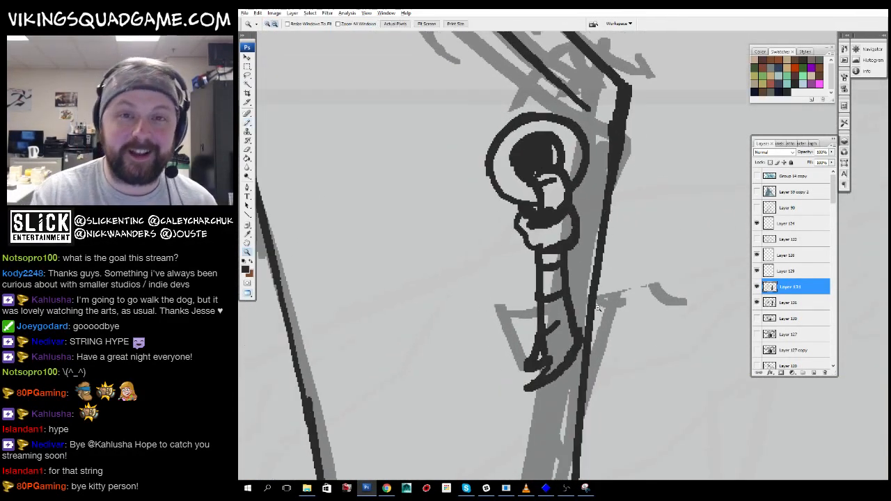
left_click(597, 307, "alt")
mouse_move(577, 404)
left_mouse_down()
mouse_move(613, 199)
mouse_move(624, 187)
left_mouse_up()
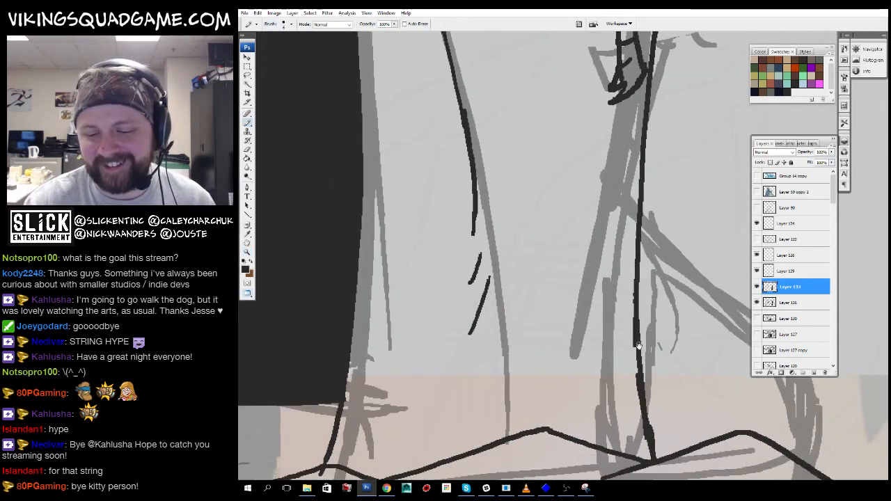
mouse_move(638, 376)
left_mouse_down()
mouse_move(622, 307)
mouse_move(680, 346)
left_mouse_up()
left_click_drag(542, 305, 521, 387)
left_click_drag(553, 247, 594, 342)
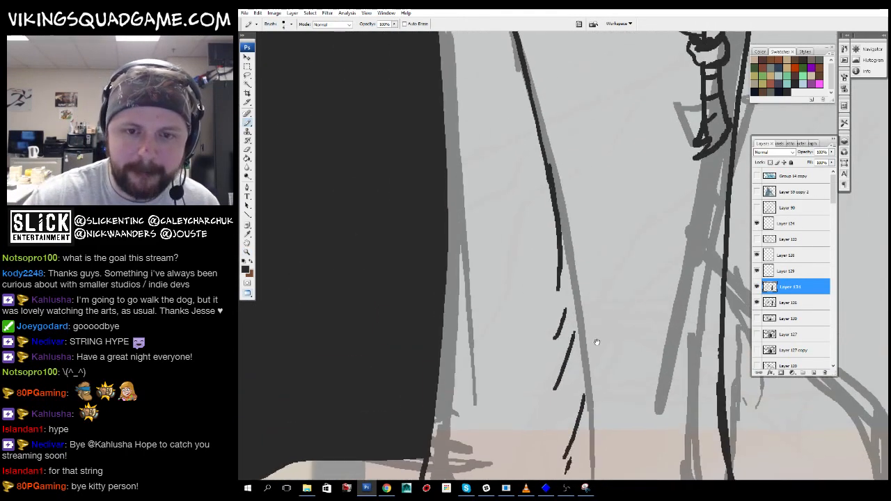
- Ink a long curved fold line down the front flap beside the crease strokes, ending near the cloth on the ground
left_click_drag(519, 72, 561, 203)
left_click_drag(537, 129, 619, 449)
left_click_drag(613, 362, 606, 272)
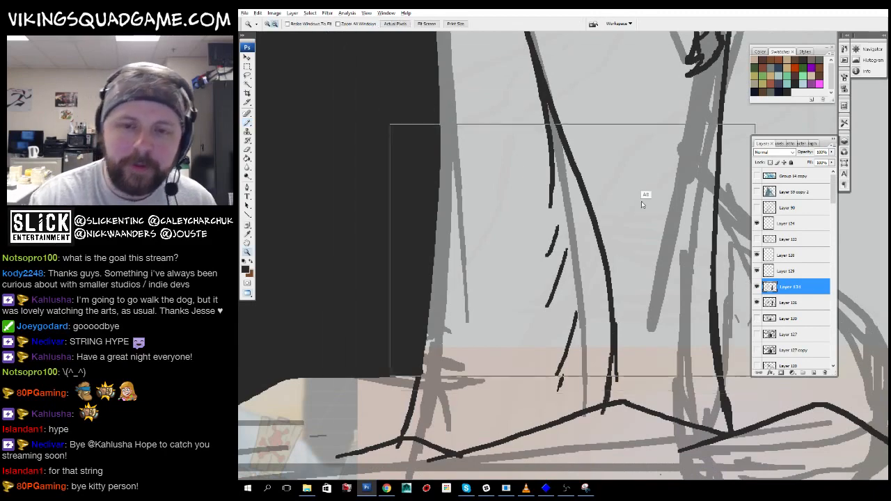
left_click(642, 204, "alt")
left_click(627, 251, "alt")
left_click(599, 327, "alt")
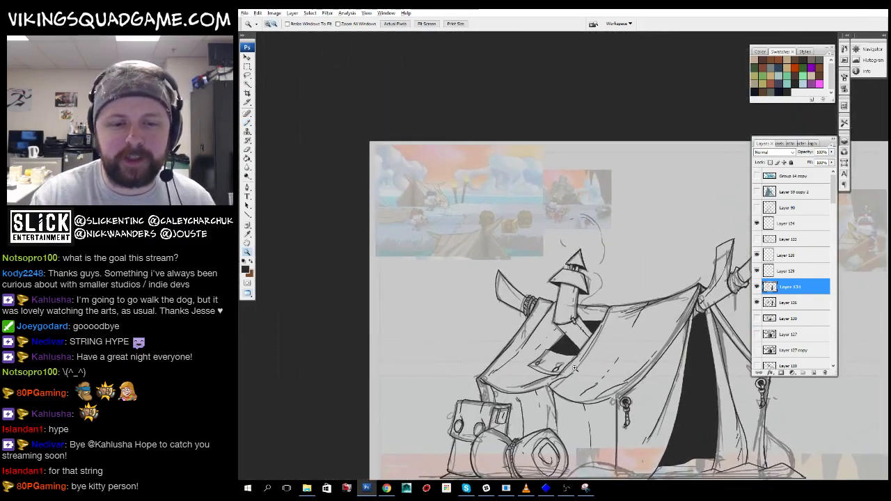
- Show Layer 1 of the painted game scene at 100% opacity, examine its tents as reference, and return to the line drawing
key("ctrl+Tab")
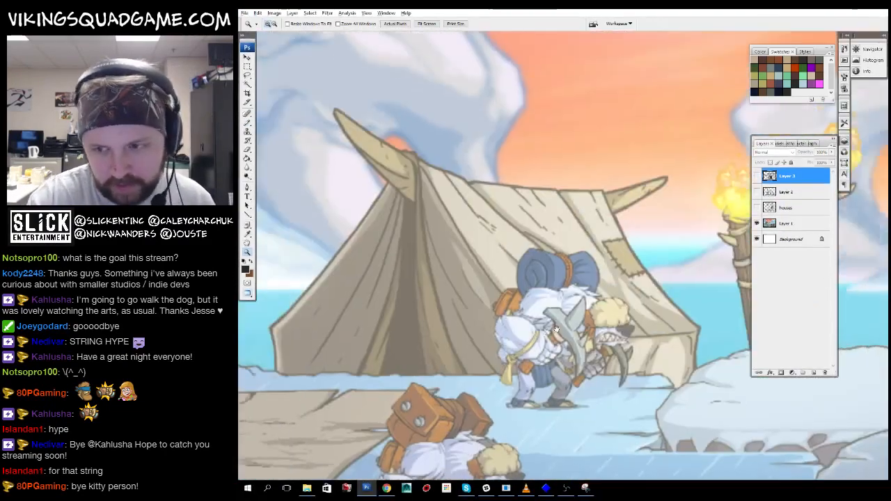
left_click_drag(556, 328, 592, 327)
left_click_drag(853, 163, 853, 163)
left_click_drag(491, 251, 558, 238)
left_click(557, 237, "alt")
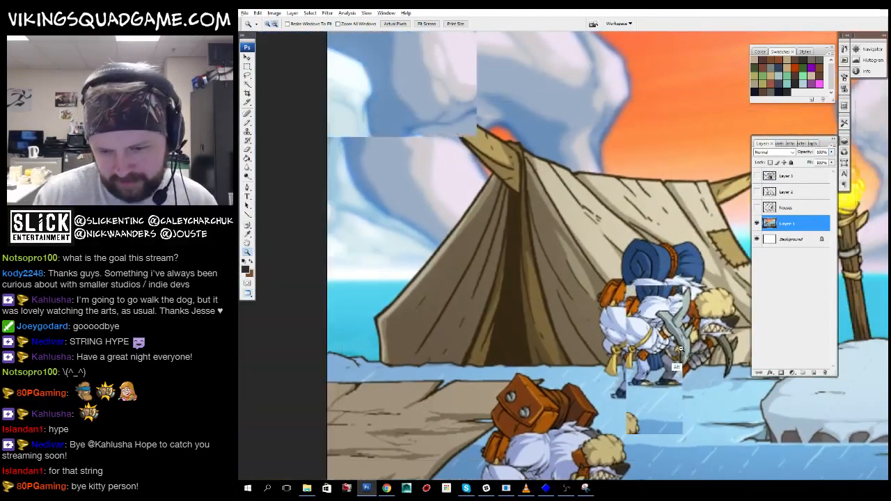
left_click(529, 233, "alt")
mouse_move(752, 400)
left_mouse_down()
mouse_move(599, 349)
mouse_move(459, 317)
mouse_move(459, 355)
left_mouse_up()
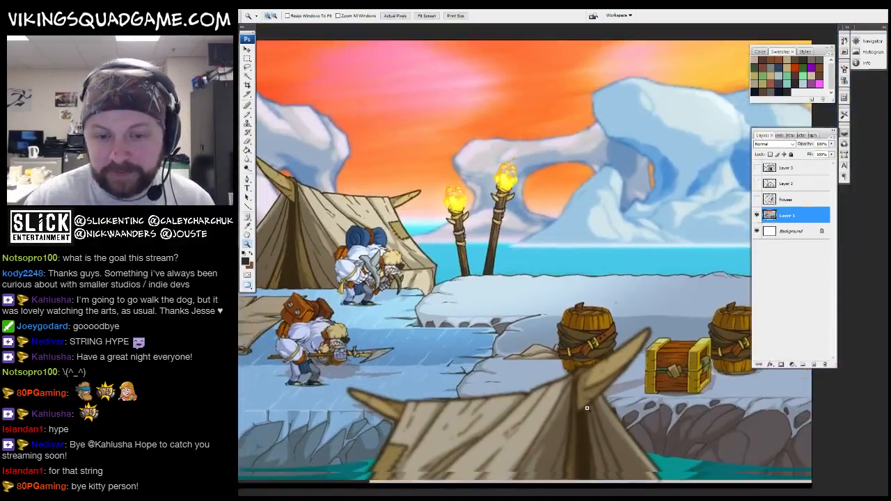
key("ctrl+Tab")
left_click(615, 310, "alt")
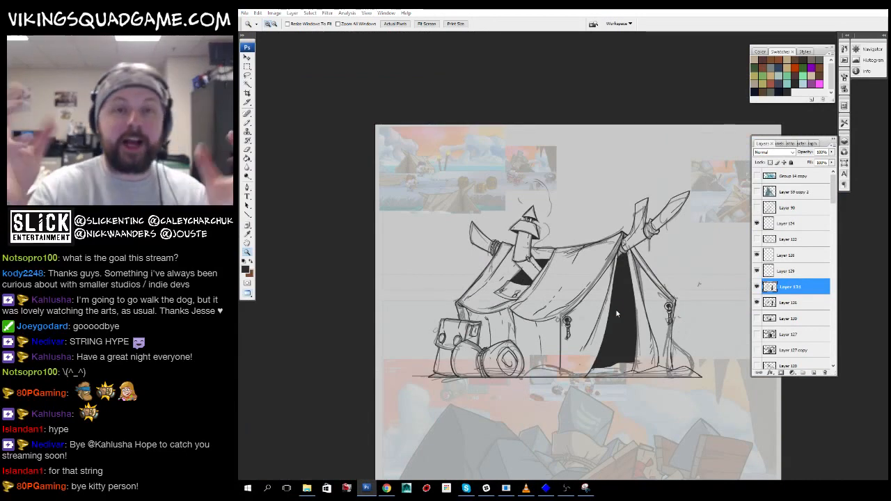
- Browse for an image to open, going to the Textures folder inside the VikingSquad project's Data folder
key("ctrl+o")
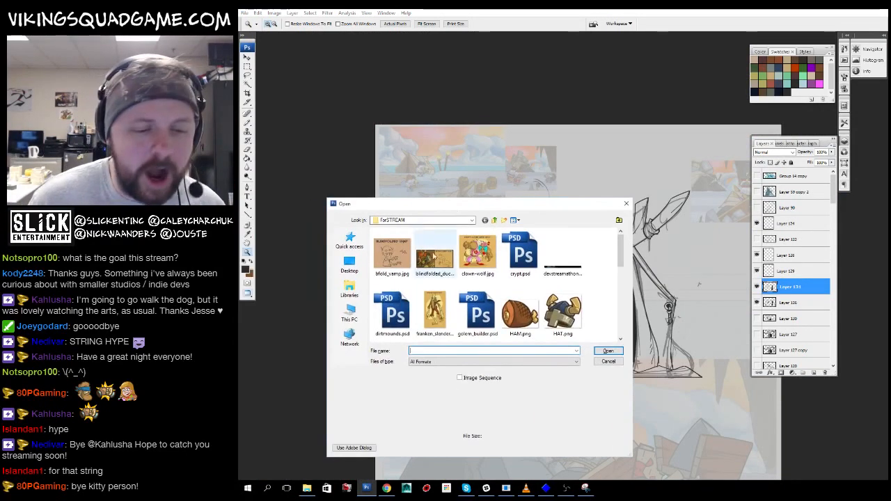
left_click(355, 311)
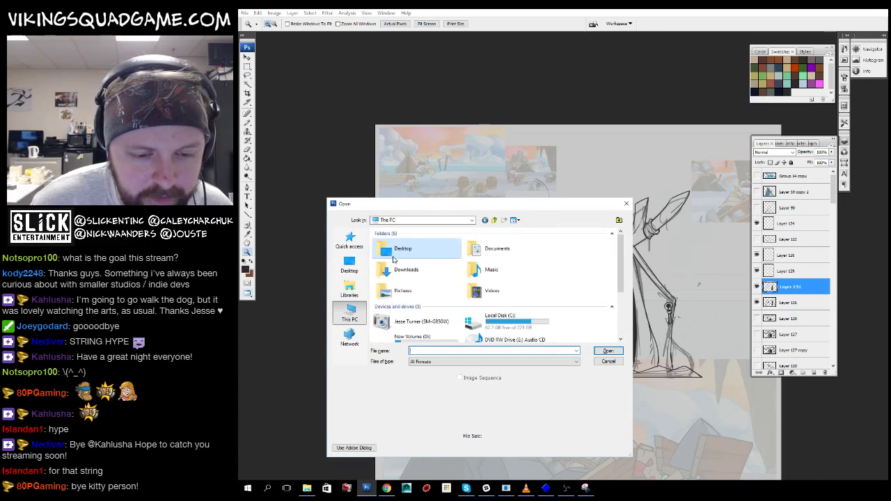
scroll(402, 313, "down", 3)
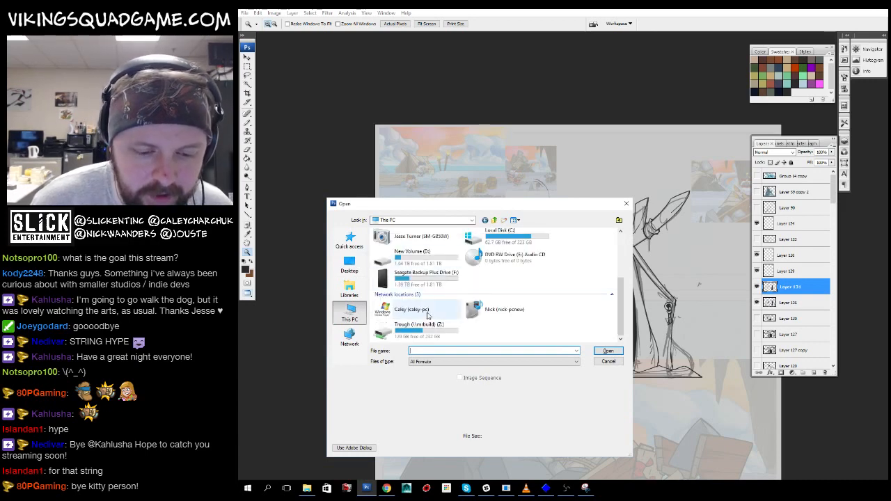
scroll(421, 261, "up", 2)
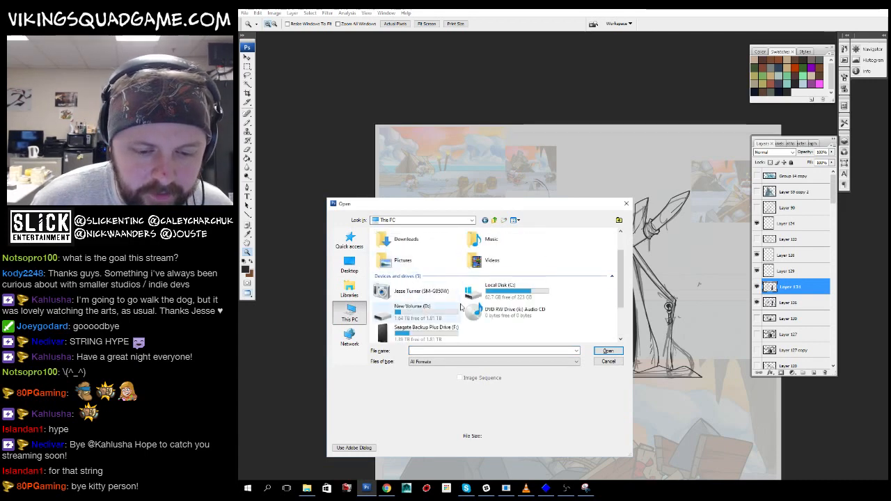
double_click(498, 295)
double_click(393, 319)
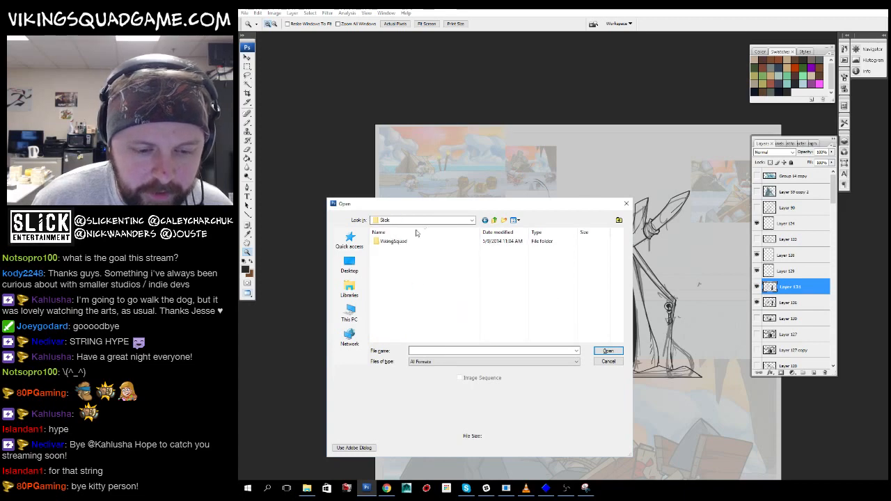
double_click(385, 256)
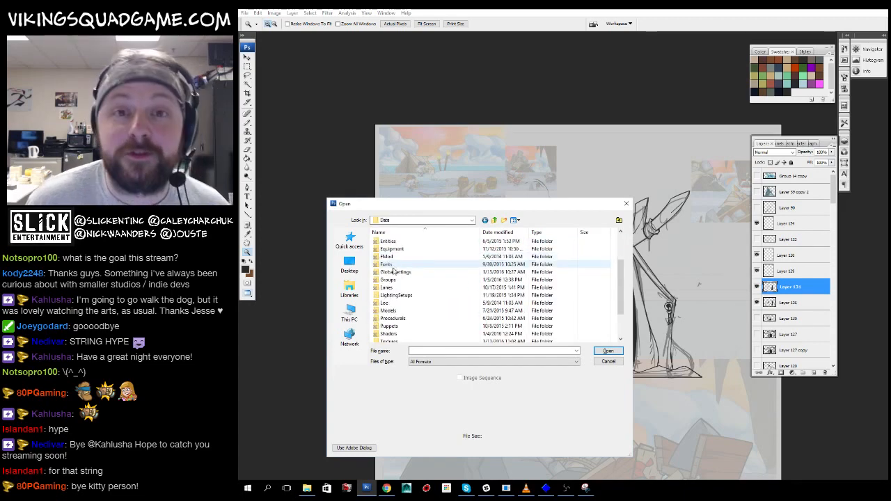
scroll(394, 272, "down", 2)
double_click(407, 318)
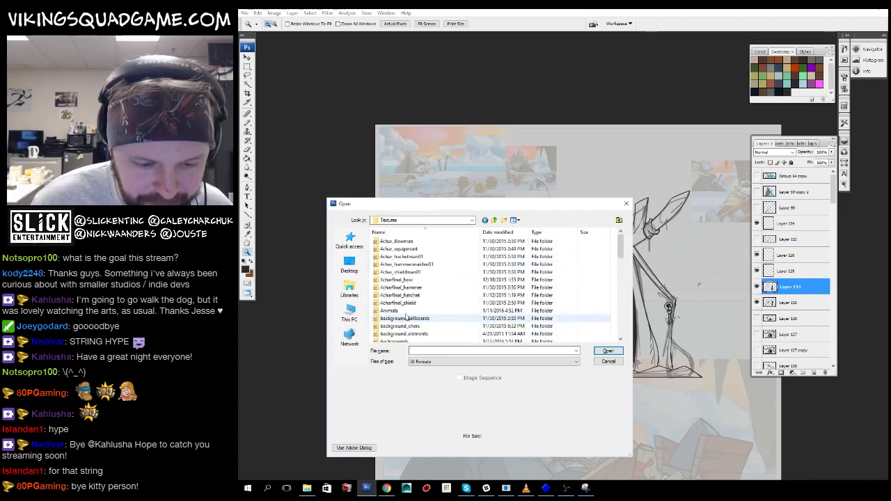
- Open prostpector_set_tarp02.png and the snowclaw camp image from the environment textures' zone1_1-1 folder
scroll(432, 299, "down", 4)
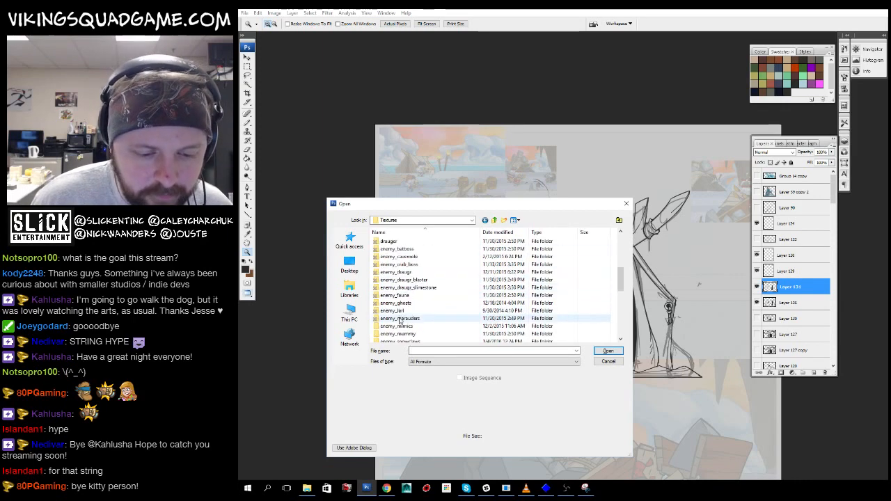
double_click(406, 304)
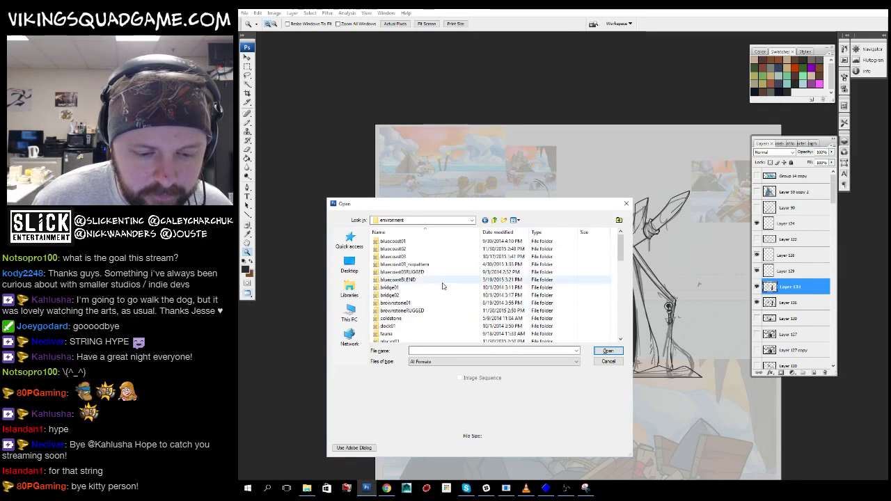
scroll(401, 299, "down", 5)
double_click(460, 272)
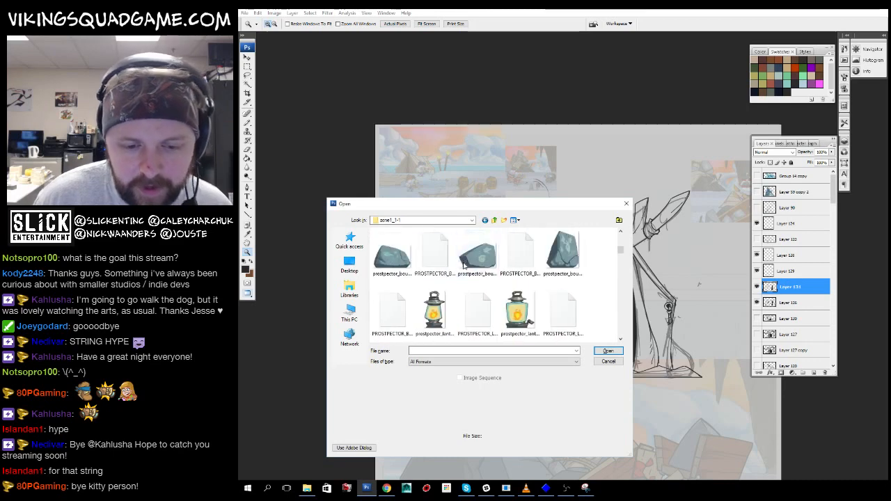
scroll(469, 276, "down", 2)
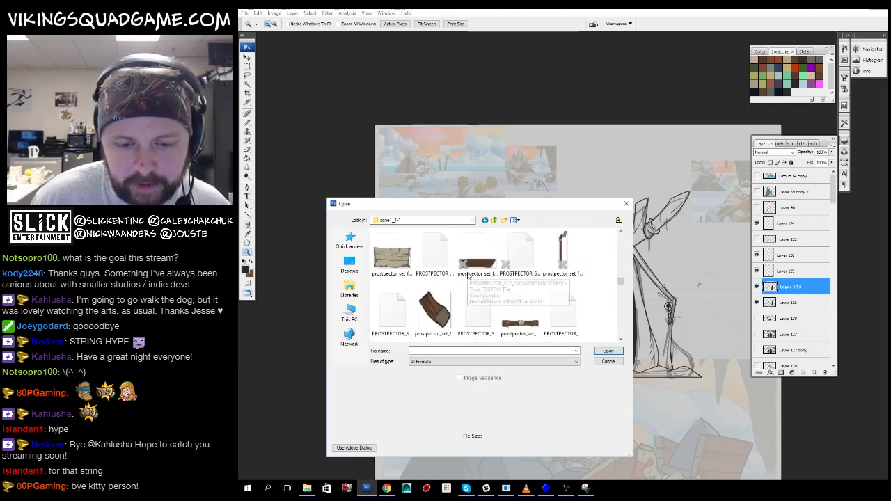
scroll(468, 276, "down", 2)
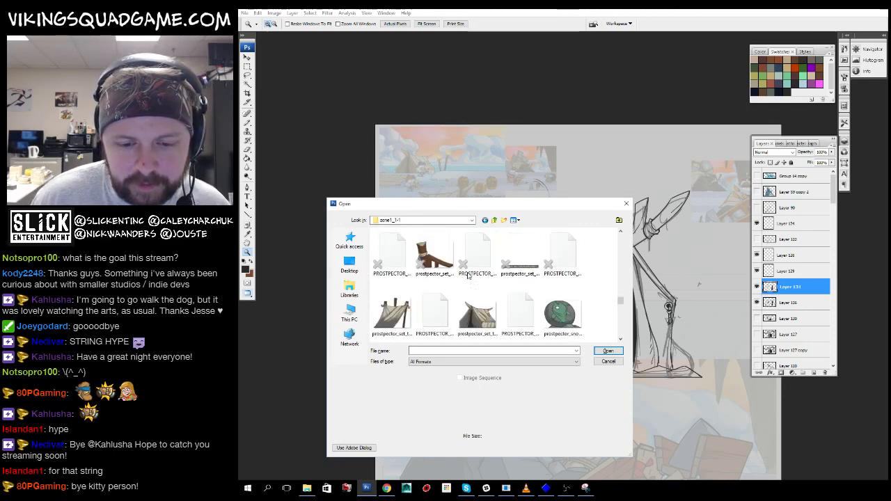
left_click(478, 256)
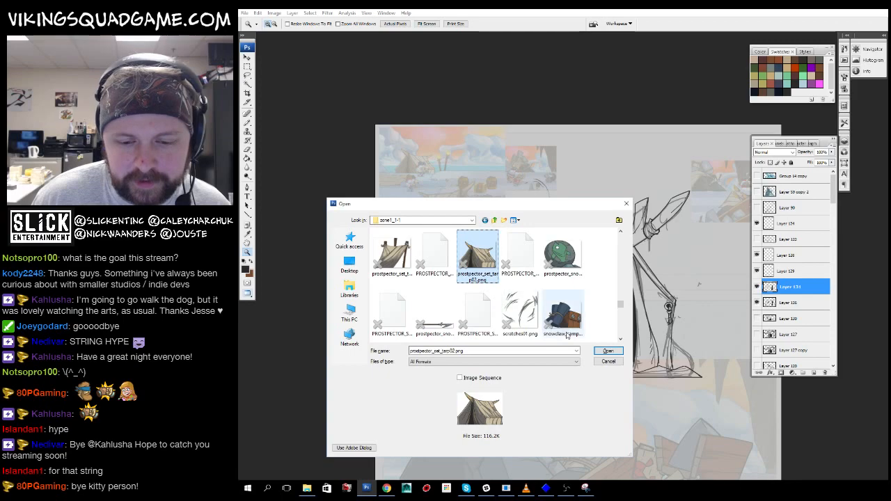
left_click(608, 352)
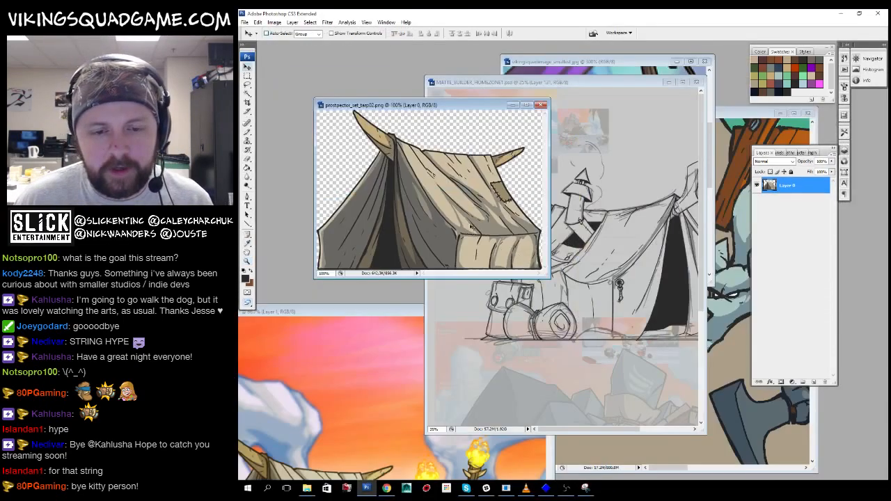
- Copy the painted tent from prostpector_set_tarp02.png into the line drawing document and place it above the sketched tent's ridge
left_click_drag(470, 227, 581, 261)
key("f")
key("f")
left_click_drag(538, 306, 631, 184)
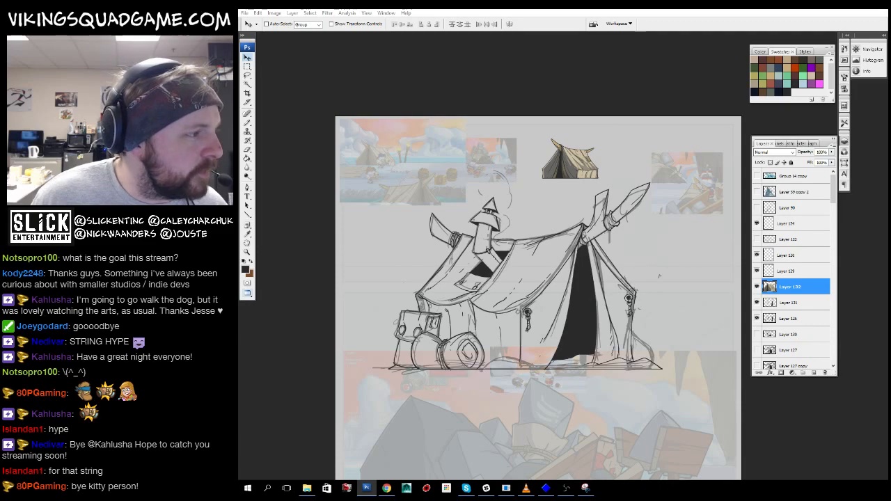
- Bring the painted blue pack with the fish tail into the line drawing and place it beside the painted tent
key("ctrl+Tab")
key("ctrl+Tab")
key("ctrl+Tab")
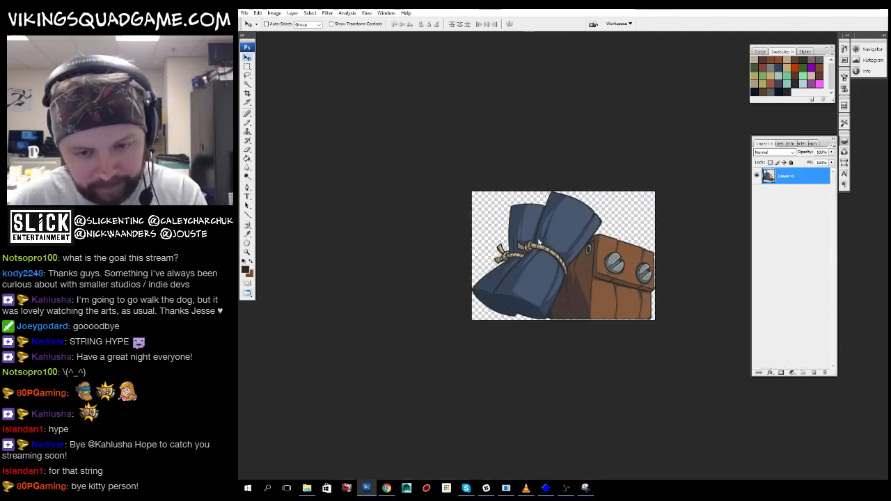
key("f")
key("f")
left_click_drag(482, 226, 591, 217)
key("f")
key("f")
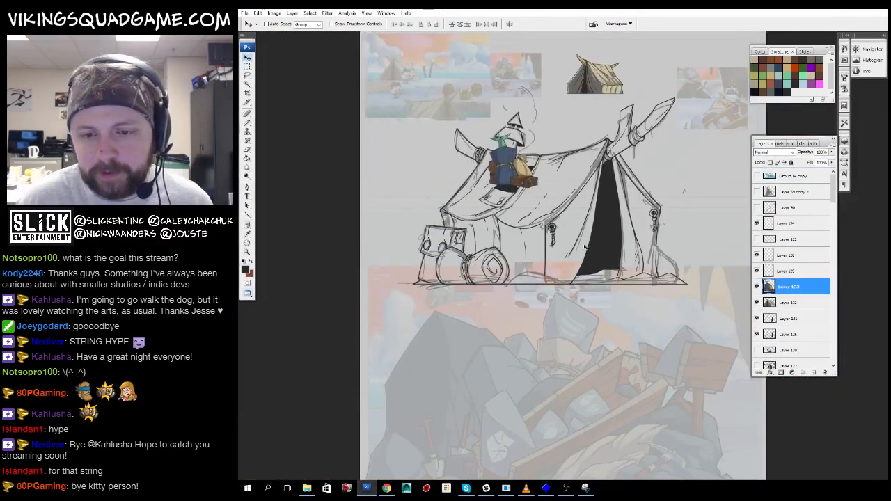
left_click_drag(530, 212, 683, 122)
- Close the fish-tail pack's source image, copy the blue bedroll and brown chest into the drawing, and place them beside the pack
key("f")
key("f")
left_click(367, 115)
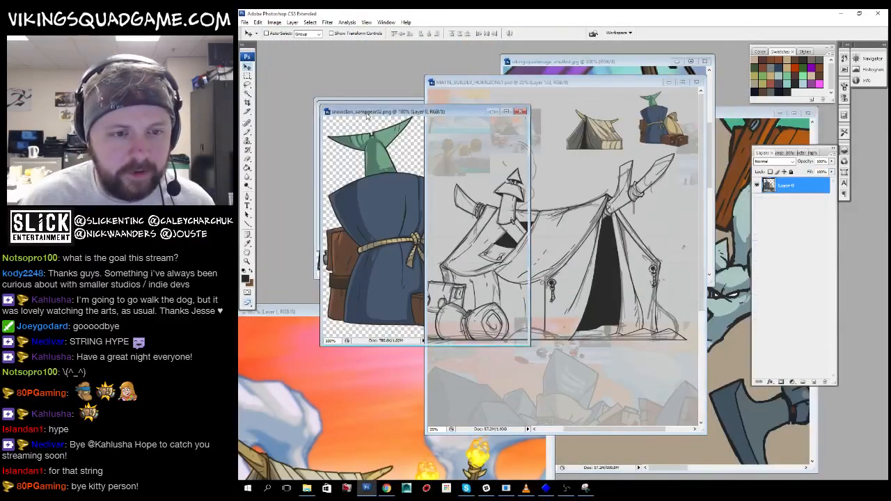
left_click(522, 115)
left_click_drag(392, 113, 381, 118)
left_click_drag(417, 177, 619, 184)
key("f")
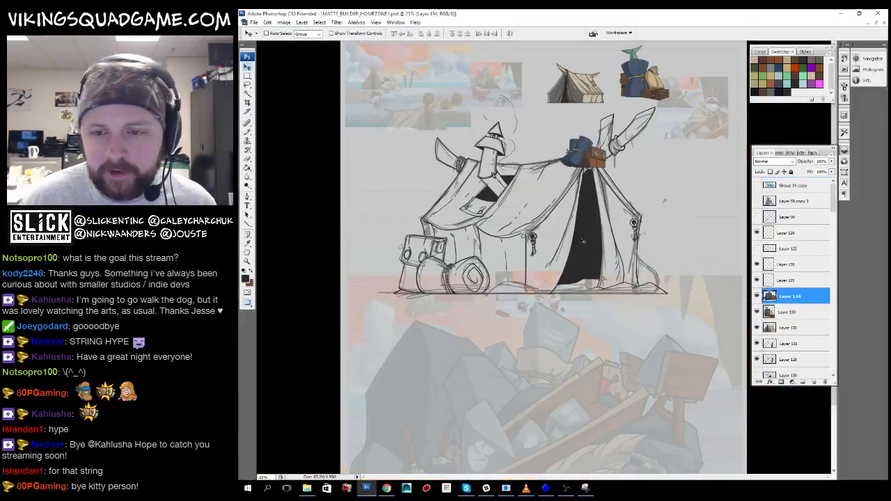
key("f")
left_click_drag(594, 228, 703, 162)
left_click_drag(682, 167, 583, 254)
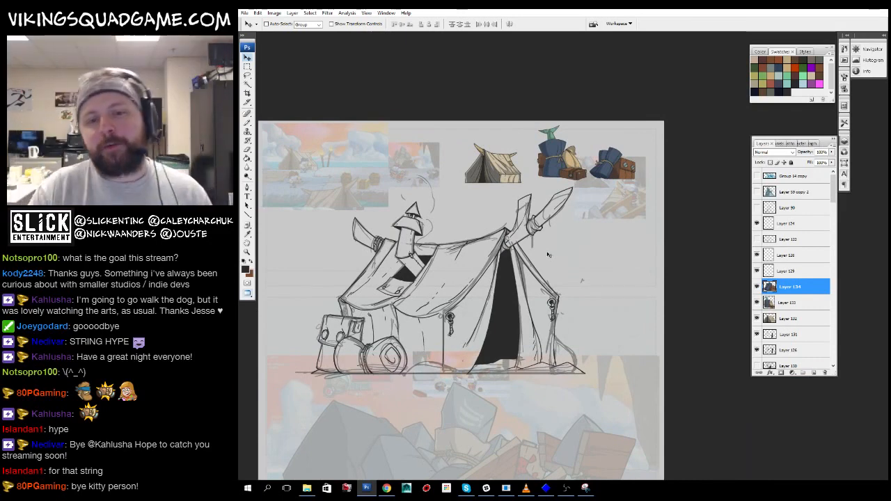
- Compare the tent line art with the painted references, toggling the visibility of Layer 134 off and on
left_click_drag(497, 274, 525, 274)
left_click_drag(517, 312, 533, 291)
left_click(757, 286)
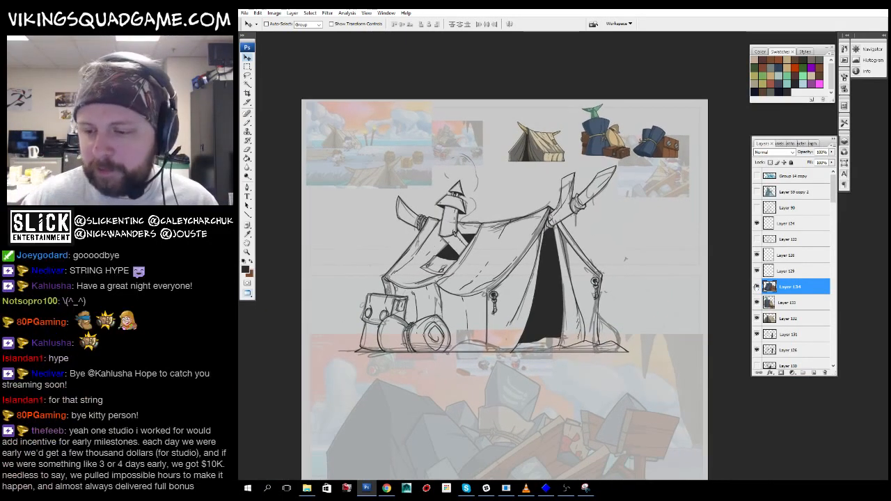
left_click(757, 286)
left_click_drag(559, 338, 570, 319)
key("z")
left_click_drag(551, 319, 576, 279)
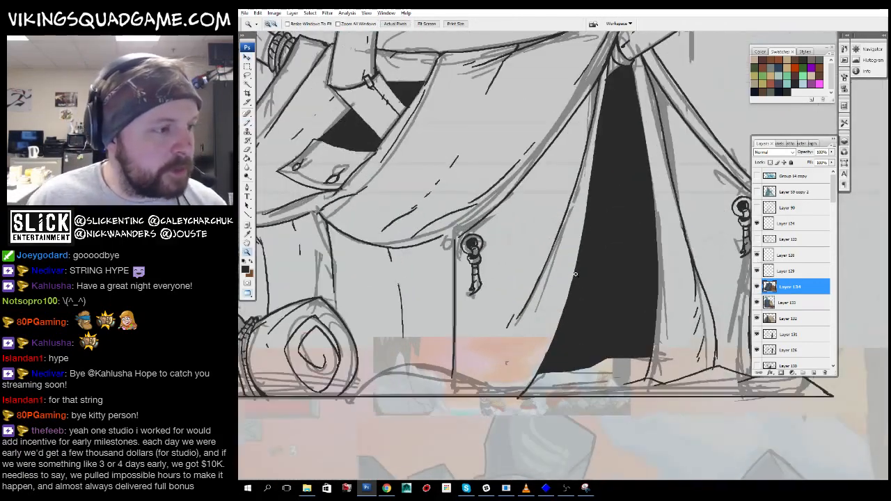
left_click(575, 275, "alt")
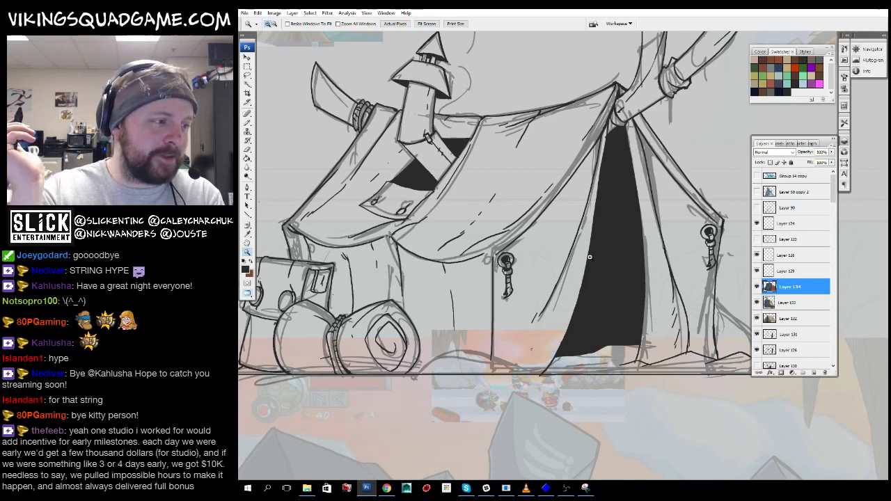
key("v")
mouse_move(605, 208)
left_mouse_down()
mouse_move(592, 242)
mouse_move(628, 232)
left_mouse_up()
key("b")
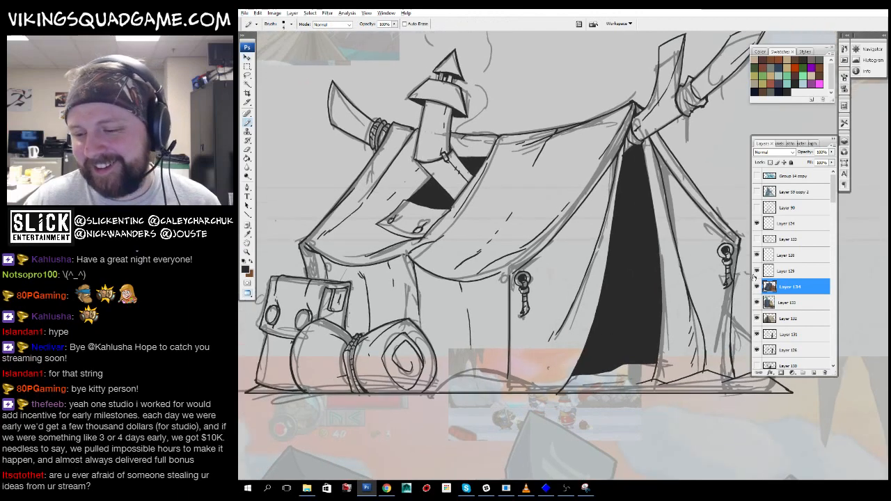
- On Layer 131, erase part of the left ridge horn's outer edge and ink a small notch there
left_click(781, 335)
left_click(557, 275, "ctrl")
left_click(543, 209, "ctrl")
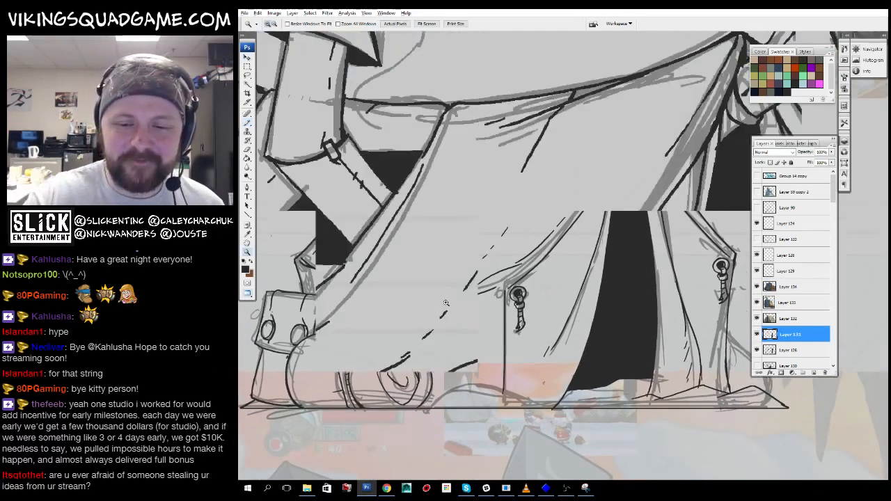
left_click_drag(448, 302, 452, 353)
left_click_drag(549, 217, 512, 282)
left_click_drag(529, 279, 608, 198)
left_click_drag(573, 202, 637, 213)
left_click_drag(428, 194, 524, 237)
left_click_drag(495, 135, 610, 232)
left_click_drag(460, 126, 498, 184)
left_click_drag(507, 197, 515, 213)
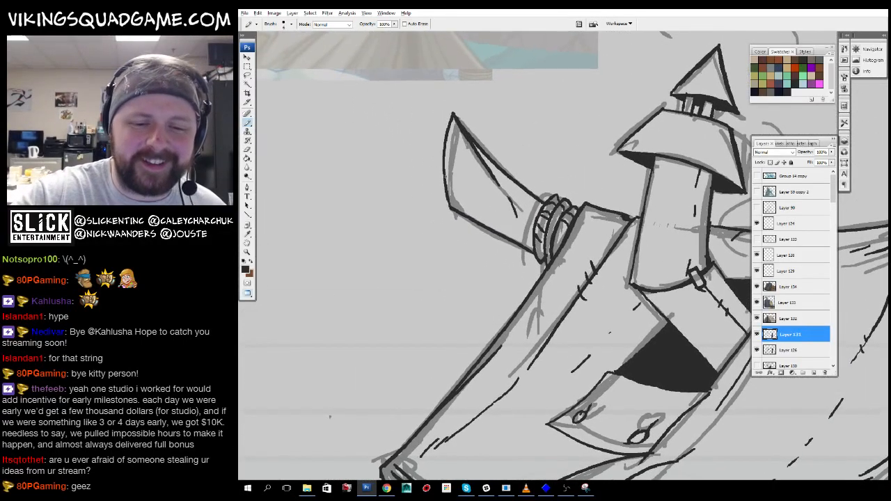
key("e")
mouse_move(444, 170)
left_mouse_down()
mouse_move(444, 181)
mouse_move(476, 205)
left_mouse_up()
key("b")
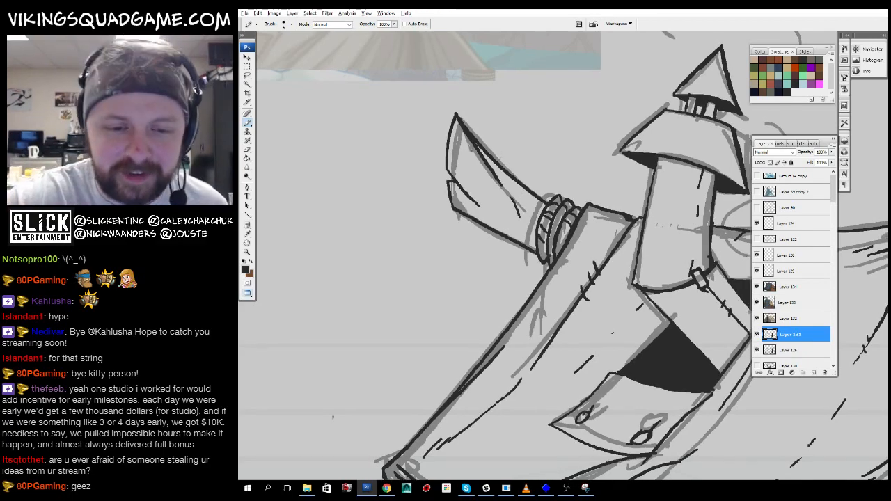
key("e")
- Examine the linework of the left canvas, its patch and the backpack both close up and from further out
key("z")
key("ctrl+minus")
key("ctrl+minus")
key("ctrl+minus")
key("ctrl+minus")
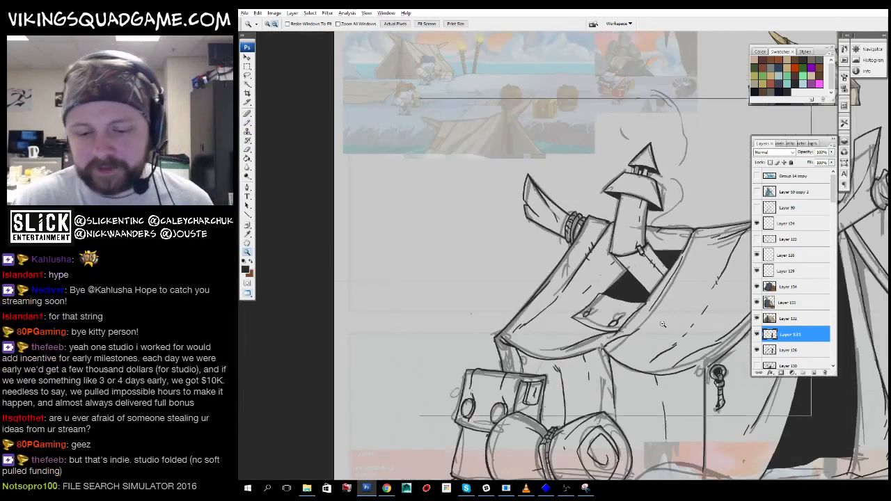
left_click_drag(670, 274, 626, 126)
key("ctrl+plus")
key("ctrl+plus")
key("ctrl+plus")
key("b")
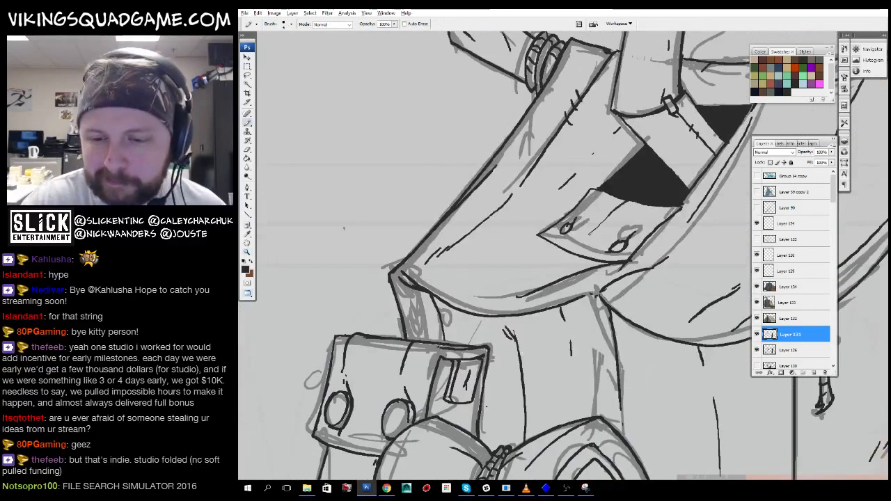
left_click_drag(626, 265, 621, 284)
key("z")
left_click(697, 260, "alt")
mouse_move(697, 260)
left_mouse_down()
mouse_move(602, 264)
mouse_move(630, 320)
left_mouse_up()
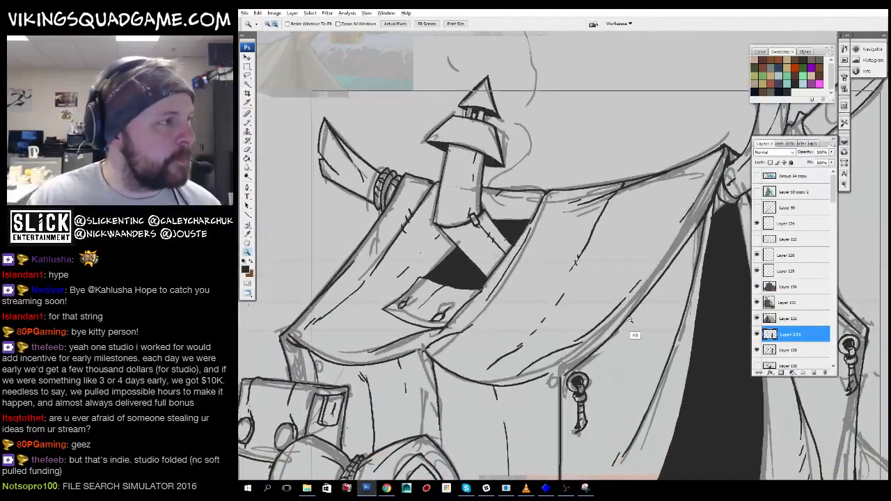
left_click(630, 320, "alt")
- Ink a double-lined band with small protruding ends around the thick pole above the tent's peak, clearing the pole lines it crosses
mouse_move(675, 369)
left_mouse_down()
mouse_move(599, 282)
mouse_move(589, 324)
left_mouse_up()
left_click(604, 293, "alt")
left_click_drag(540, 170, 658, 317)
left_click_drag(551, 258, 536, 362)
left_click_drag(491, 171, 640, 313)
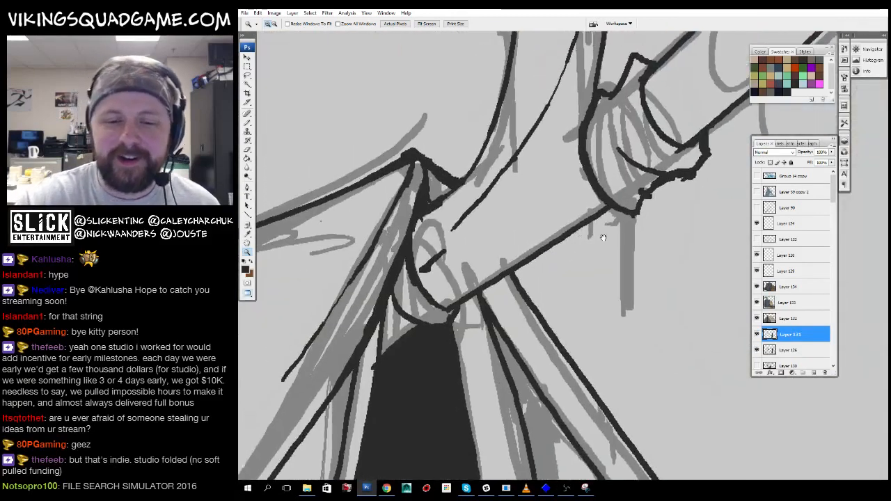
left_click_drag(603, 238, 613, 282)
key("b")
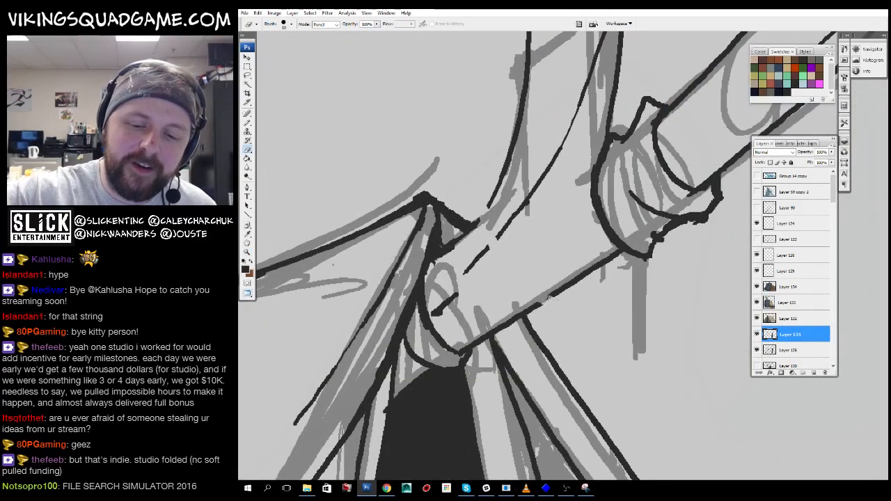
key("b")
left_click_drag(489, 204, 560, 287)
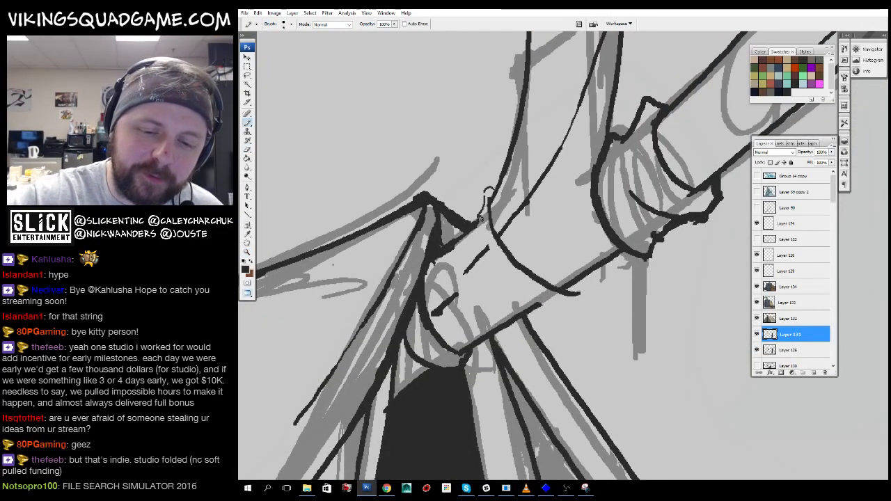
left_click_drag(486, 237, 554, 311)
left_click_drag(565, 299, 569, 305)
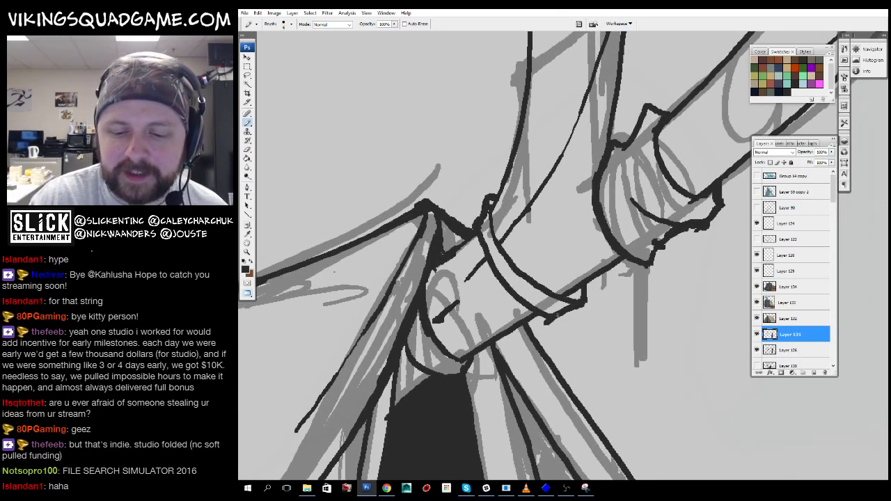
key("e")
key("z")
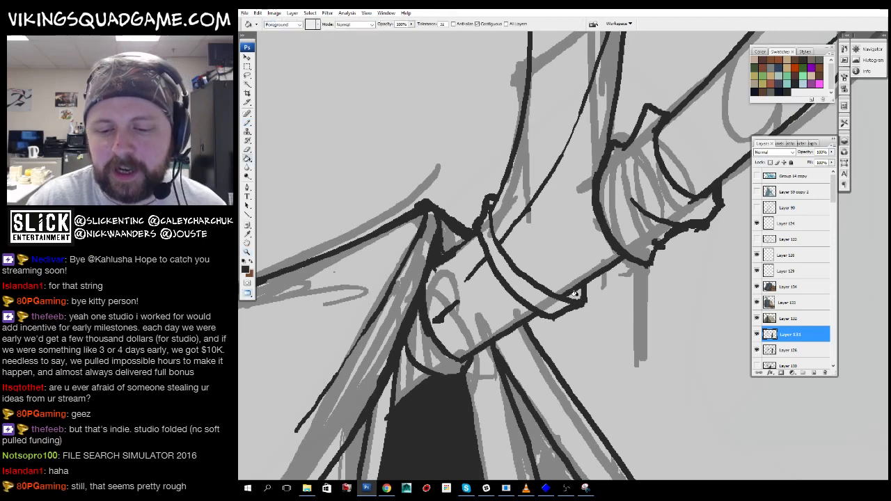
- Erase part of the long pole's upper edge near its pointed tip and ink a notch with a crack line
left_click(625, 320, "alt")
left_click(626, 319, "alt")
left_click(626, 319, "alt")
left_click(628, 247)
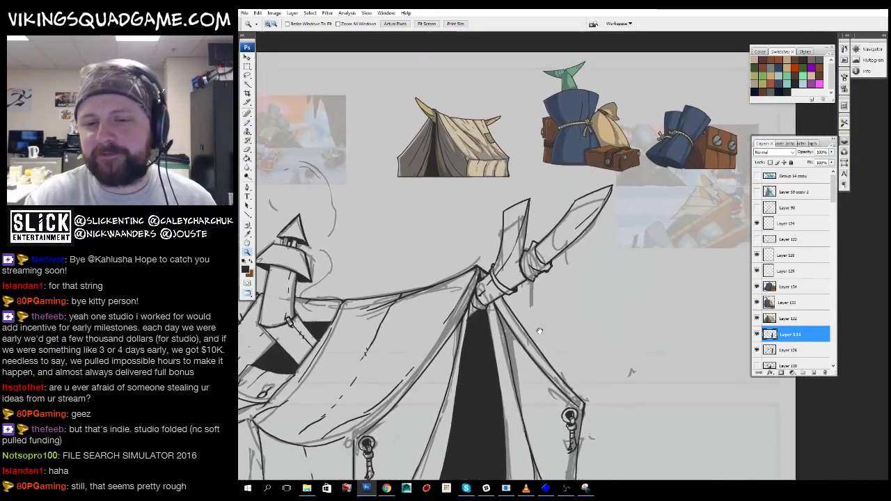
left_click_drag(484, 148, 657, 275)
key("e")
mouse_move(597, 210)
left_mouse_down()
mouse_move(573, 261)
mouse_move(594, 223)
left_mouse_up()
key("b")
key("z")
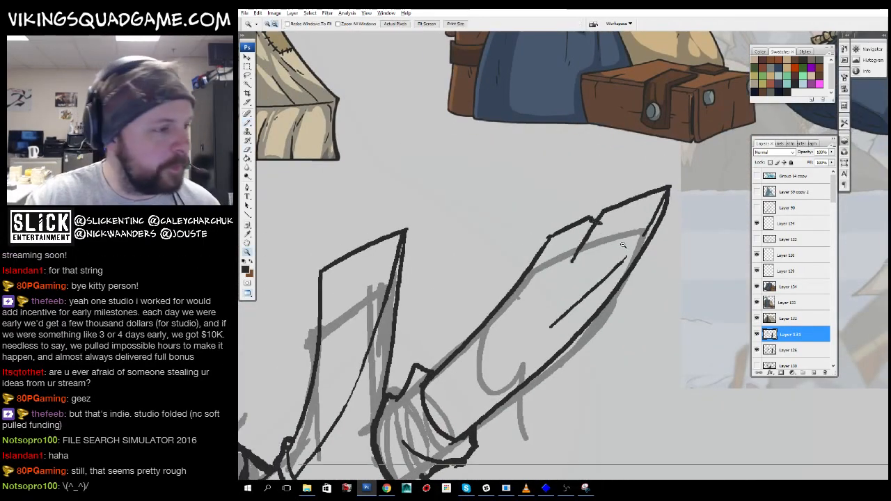
- Ink the twisted segments of the rope tied around the bedroll beside the backpack
left_click(634, 299, "alt")
left_click(637, 307, "alt")
left_click(636, 307, "alt")
left_click(627, 298, "alt")
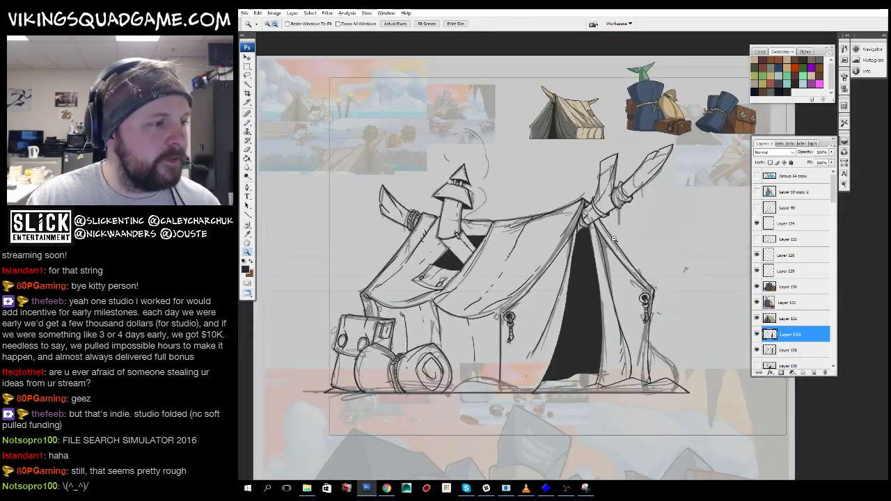
left_click(616, 288, "alt")
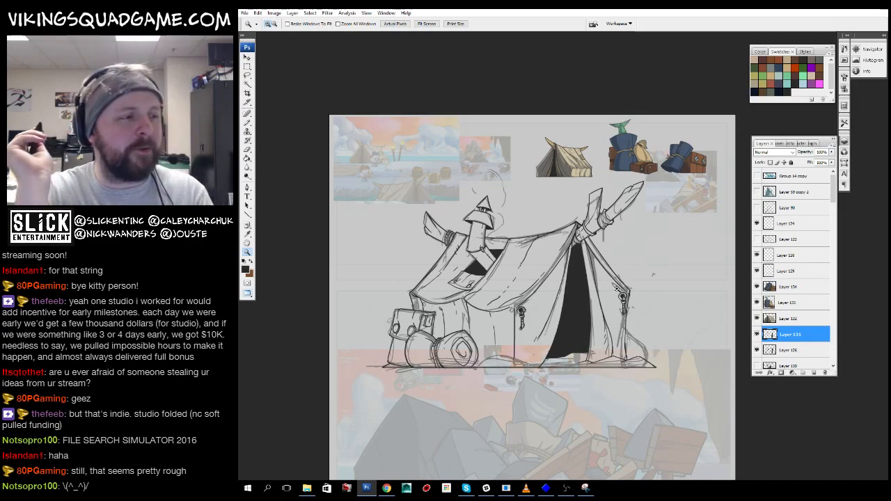
left_click_drag(593, 309, 591, 241)
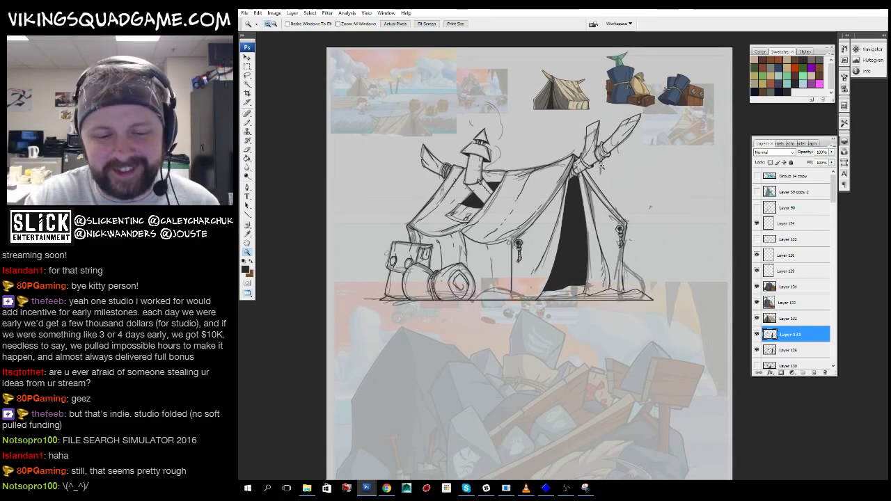
left_click(456, 292)
left_click(563, 265)
left_click(565, 192)
key("b")
mouse_move(626, 152)
left_mouse_down()
mouse_move(636, 161)
mouse_move(820, 176)
left_mouse_up()
left_click_drag(569, 263, 592, 275)
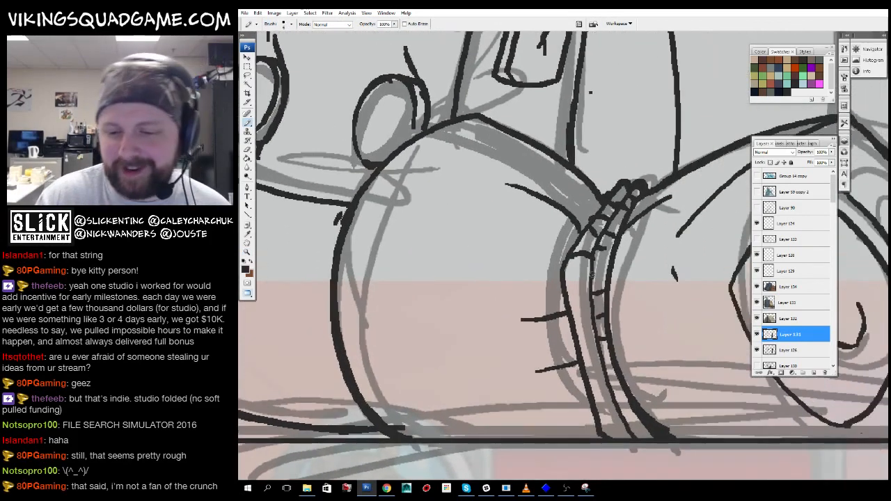
mouse_move(595, 424)
left_mouse_down()
mouse_move(601, 401)
mouse_move(717, 412)
left_mouse_up()
key("z")
- Erase stray ground lines and ink a jagged mound outline along the base of the tent
scroll(585, 174, "down", 8)
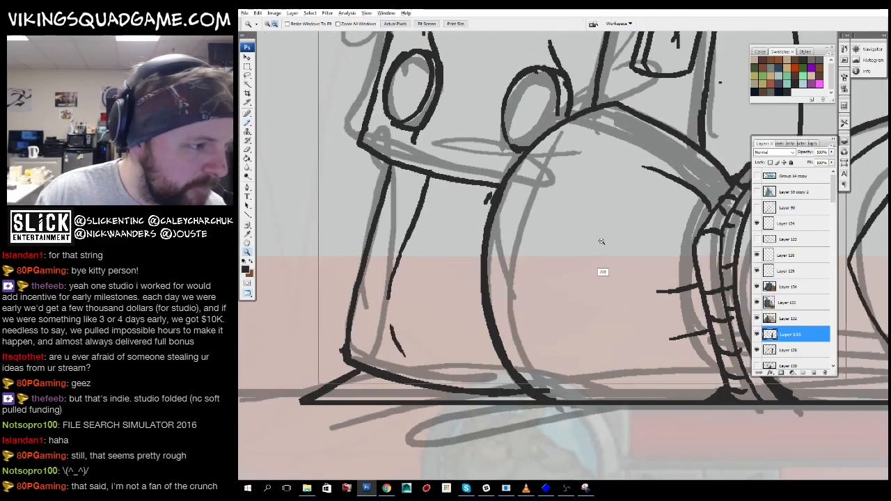
scroll(615, 253, "up", 6)
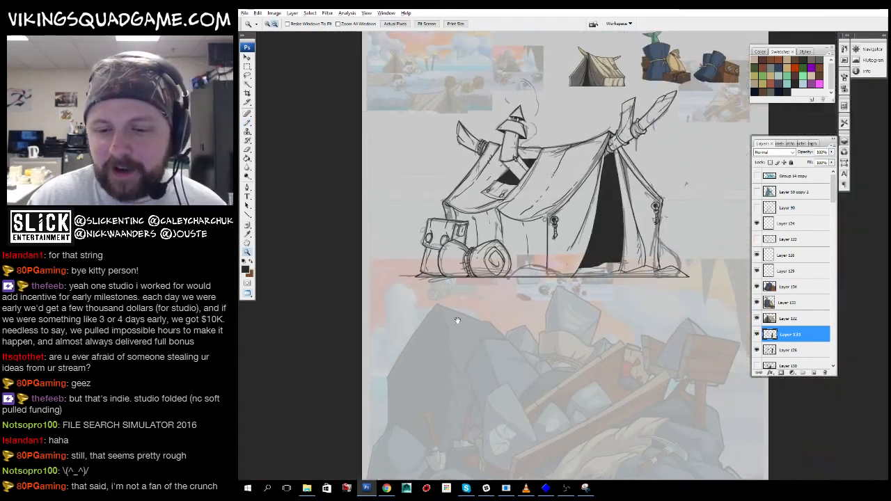
key("e")
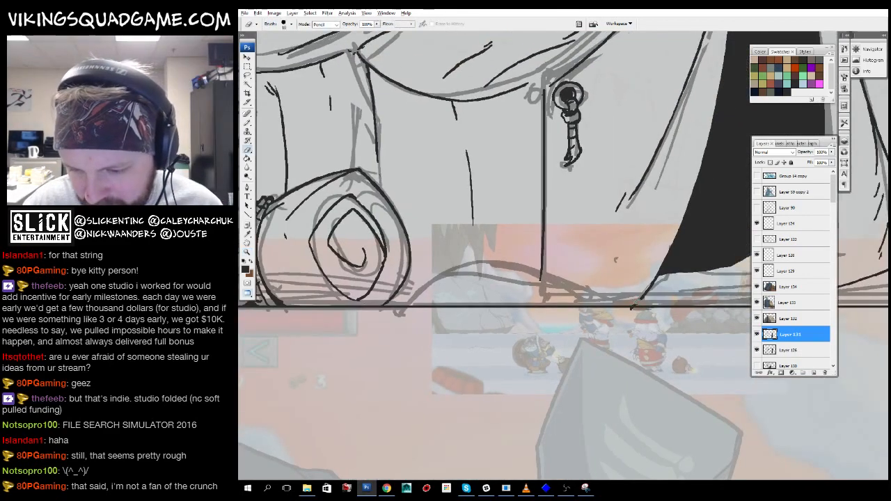
mouse_move(615, 260)
left_mouse_down()
mouse_move(447, 267)
mouse_move(651, 285)
mouse_move(575, 307)
left_mouse_up()
key("b")
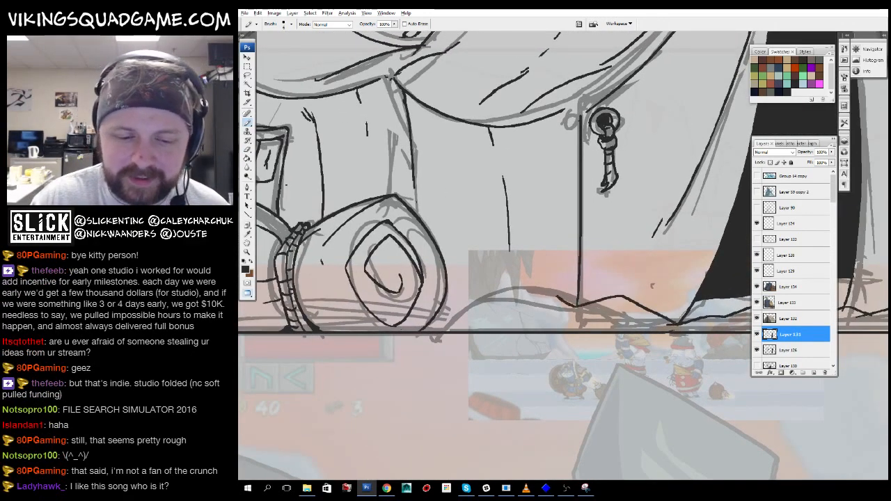
left_click_drag(652, 285, 729, 305)
left_click(726, 181, "alt")
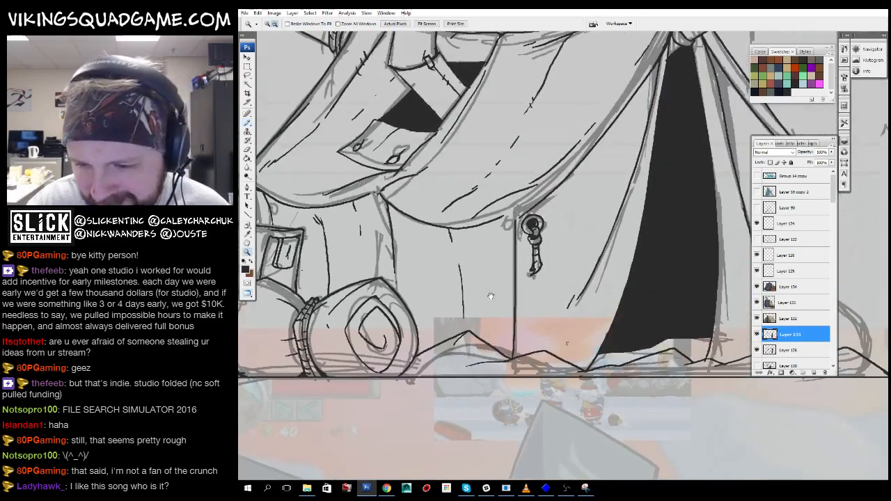
left_click_drag(567, 344, 515, 443)
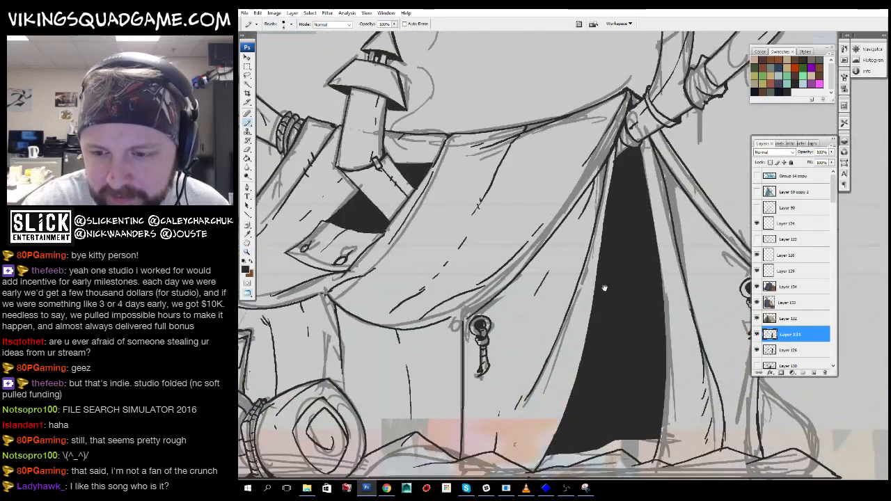
- Add short fold strokes to the front canvas and ink the rounded rock outline beside the tent's right corner pole
left_click_drag(605, 287, 538, 228)
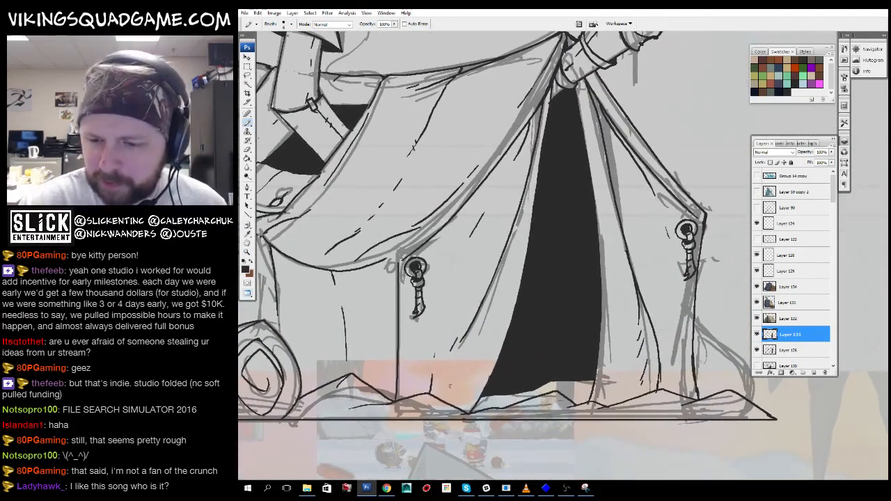
left_click_drag(686, 366, 600, 303)
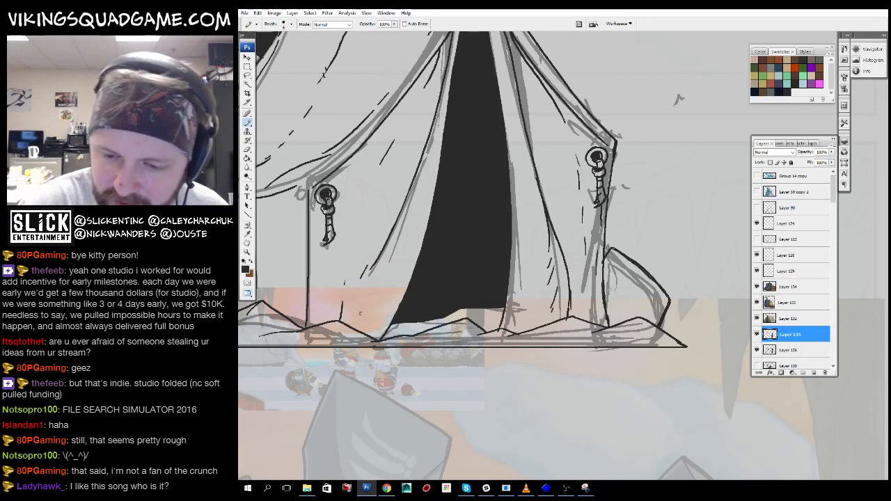
scroll(655, 274, "down", 1)
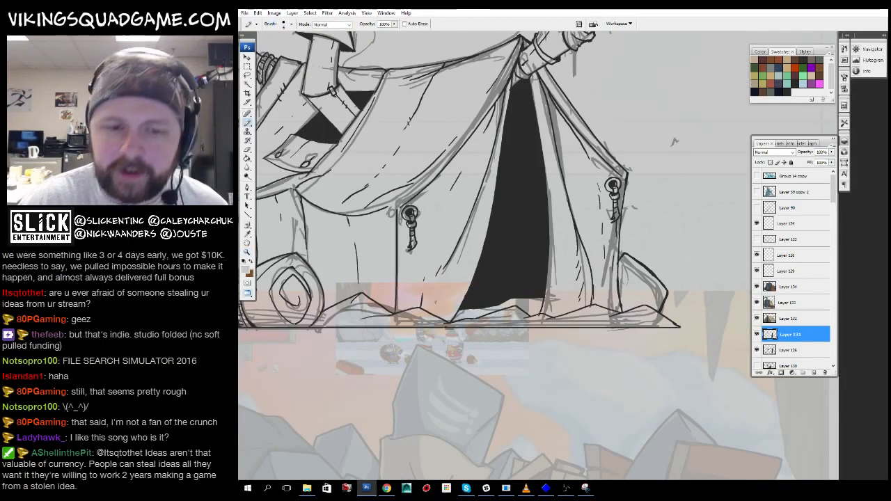
- Select the tent silhouette from the line art and fill it with tan on a new layer beneath
scroll(673, 141, "down", 1)
key("w")
scroll(651, 258, "down", 1)
left_click(651, 259)
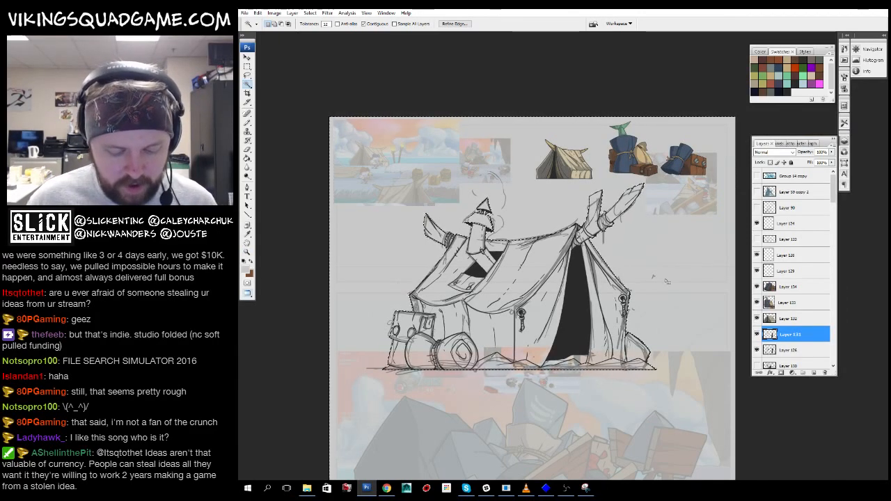
key("g")
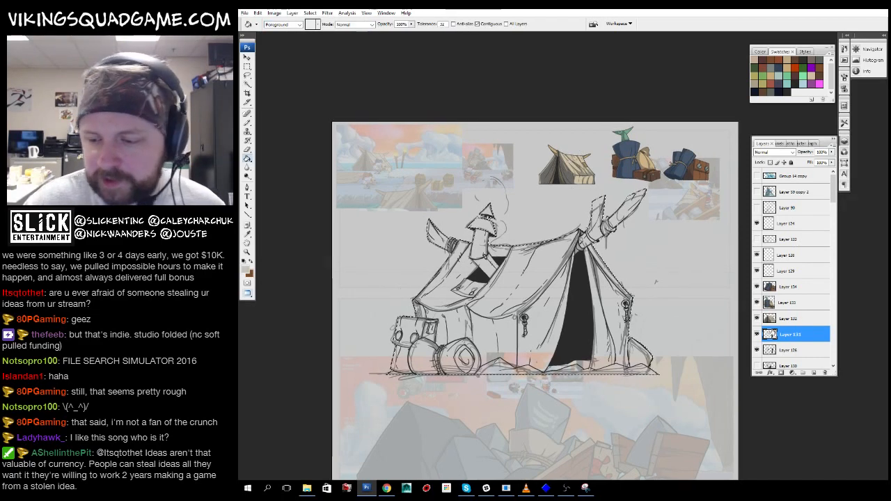
left_click(814, 372)
left_click(629, 280)
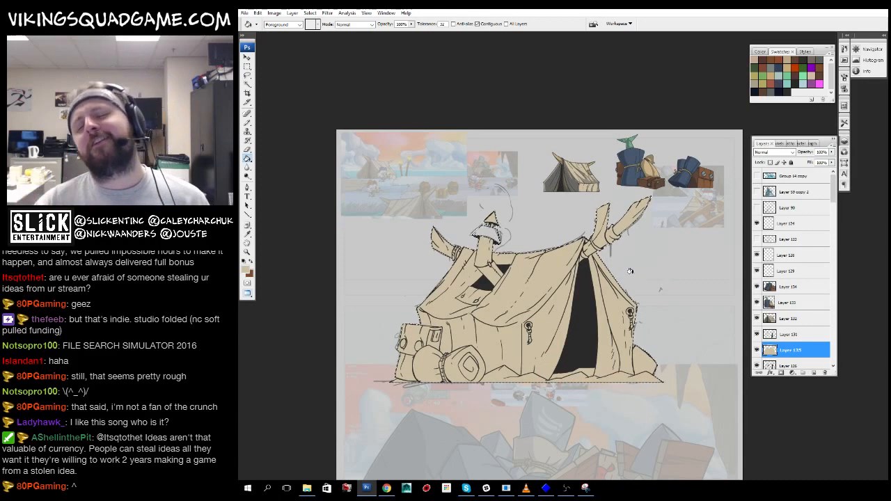
- Hide the tan fill layer and close the small line gap at the chimney cap's left corner on the line-art layer
left_click(756, 350)
left_click(787, 334)
key("b")
scroll(559, 229, "up", 3)
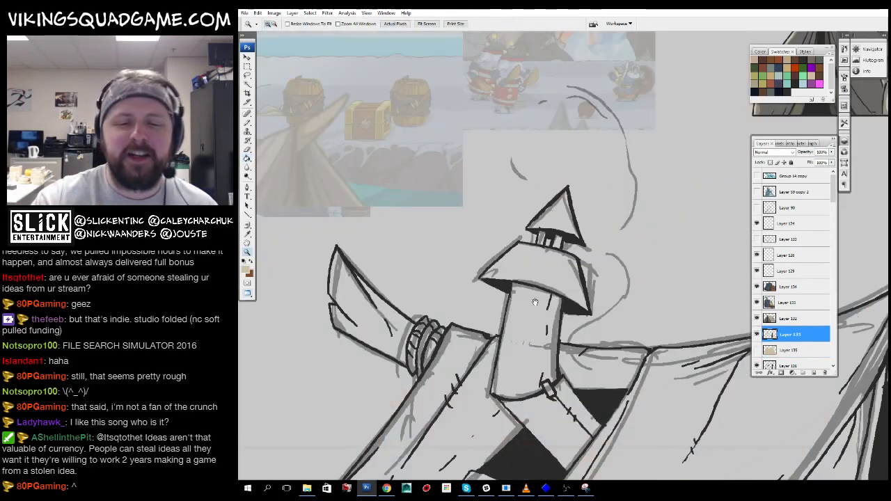
scroll(410, 227, "up", 5)
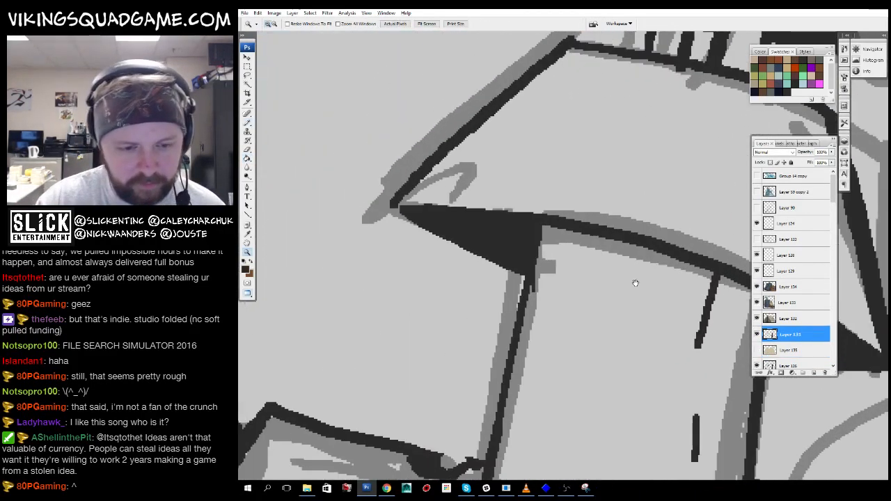
scroll(463, 244, "down", 5)
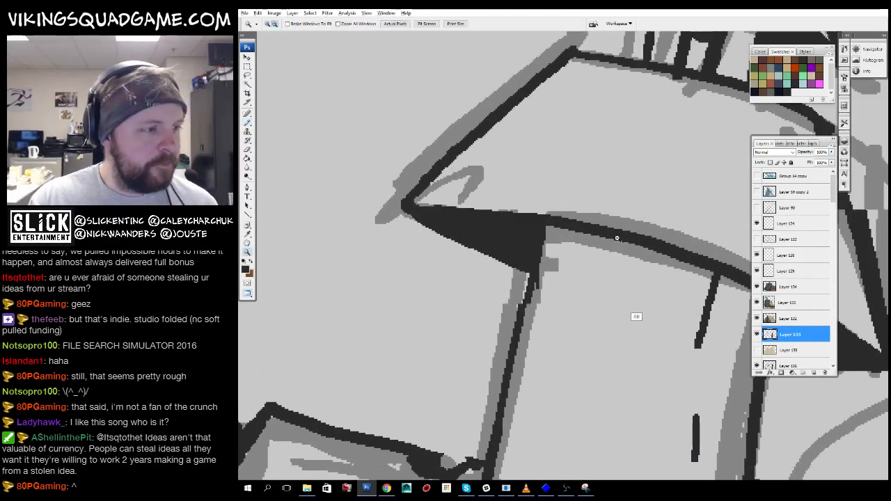
scroll(634, 309, "down", 6)
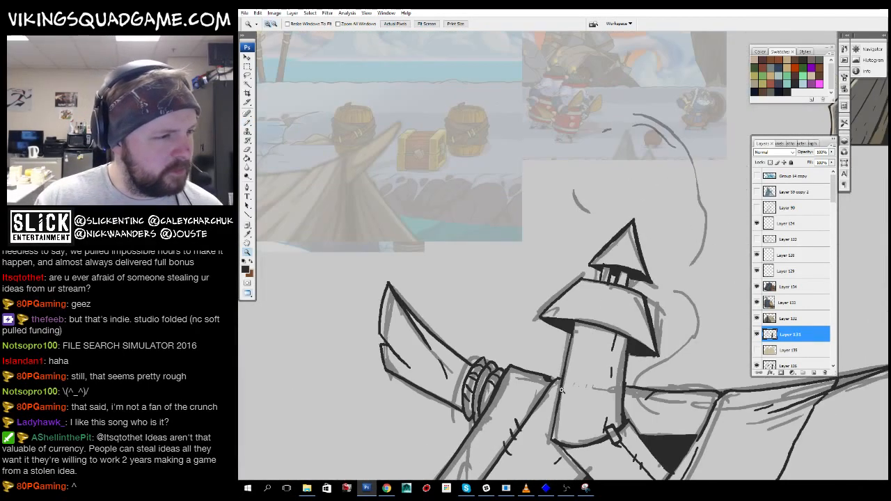
scroll(609, 314, "down", 5)
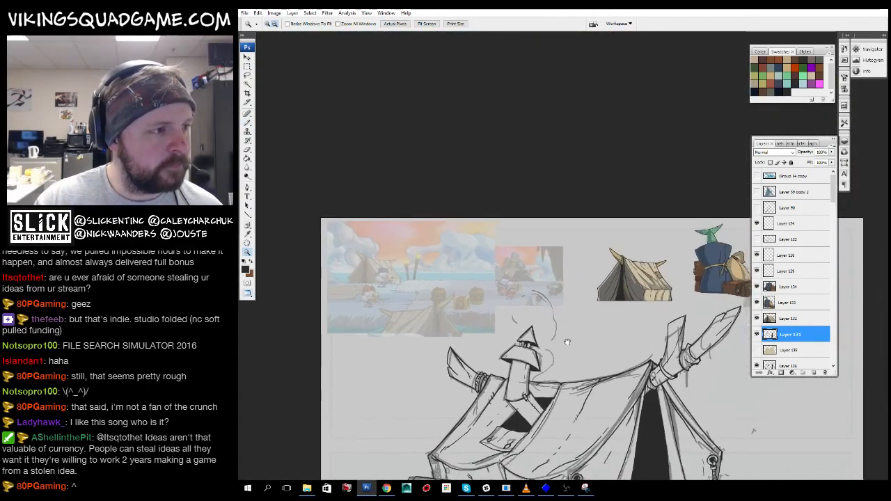
- Ink a short curved stroke beside the rope toggle on the tent's left front corner
scroll(587, 335, "down", 2)
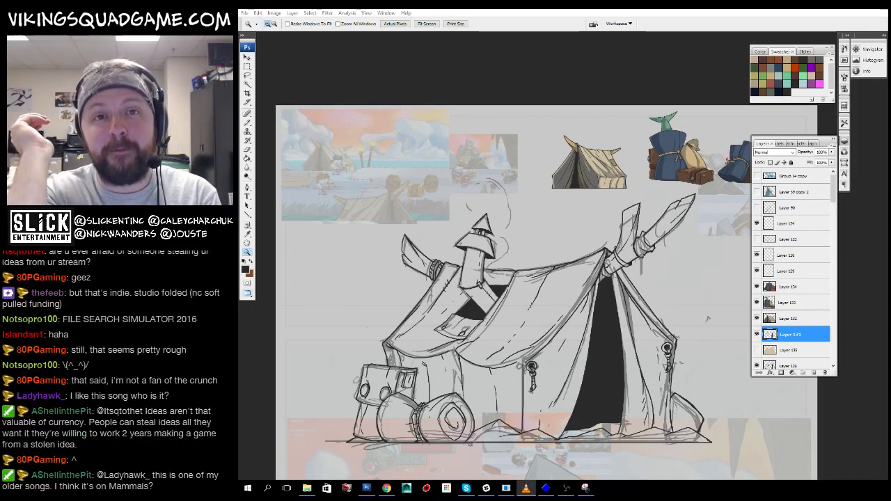
scroll(601, 298, "down", 2)
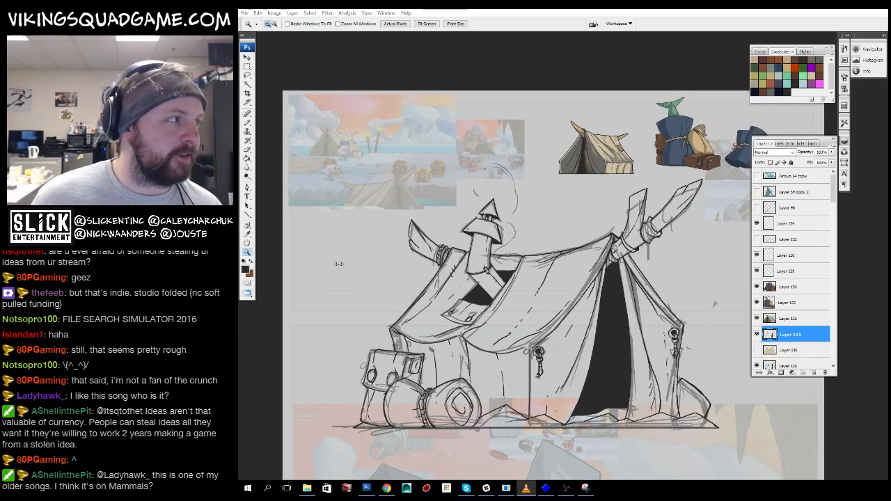
left_click(609, 201)
left_click_drag(597, 341, 565, 186)
left_click(566, 185)
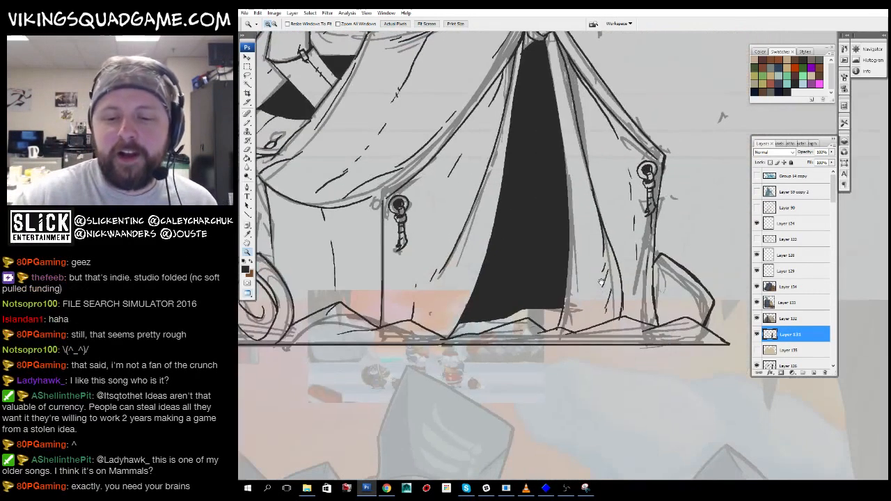
left_click_drag(581, 120, 626, 160)
left_click(625, 160)
mouse_move(568, 239)
left_mouse_down()
mouse_move(584, 249)
mouse_move(585, 340)
left_mouse_up()
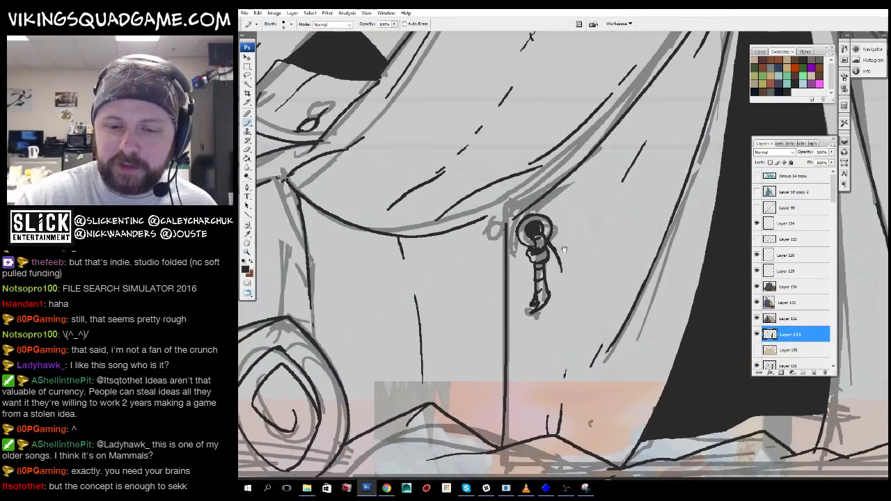
left_click_drag(565, 249, 564, 274)
- Look over the inked tent from the entrance flaps and ridge to the chimney, checking the line work
left_click_drag(615, 211, 439, 370)
left_click_drag(587, 185, 512, 142)
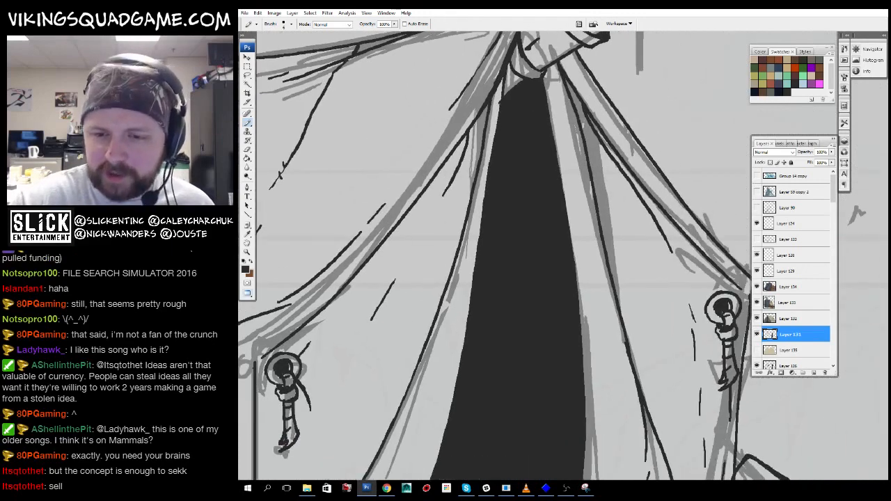
left_click_drag(504, 261, 643, 359)
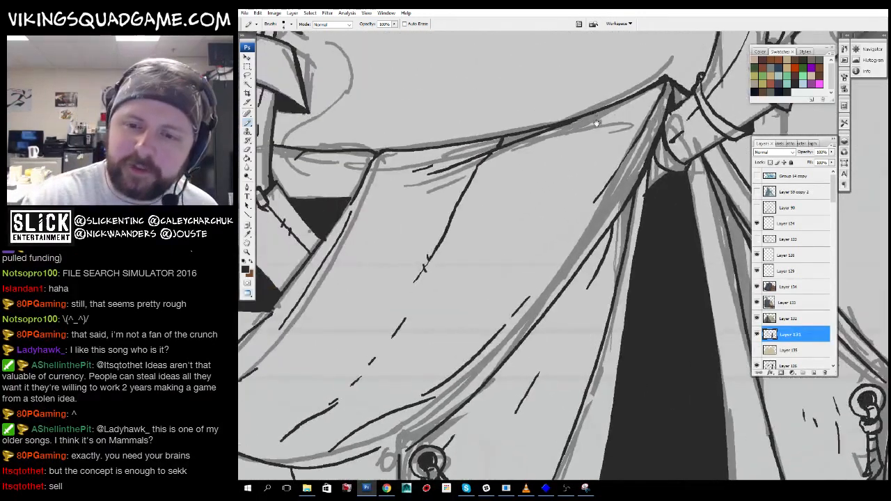
mouse_move(596, 124)
left_mouse_down()
mouse_move(780, 139)
mouse_move(858, 165)
left_mouse_up()
left_click(595, 294, "alt")
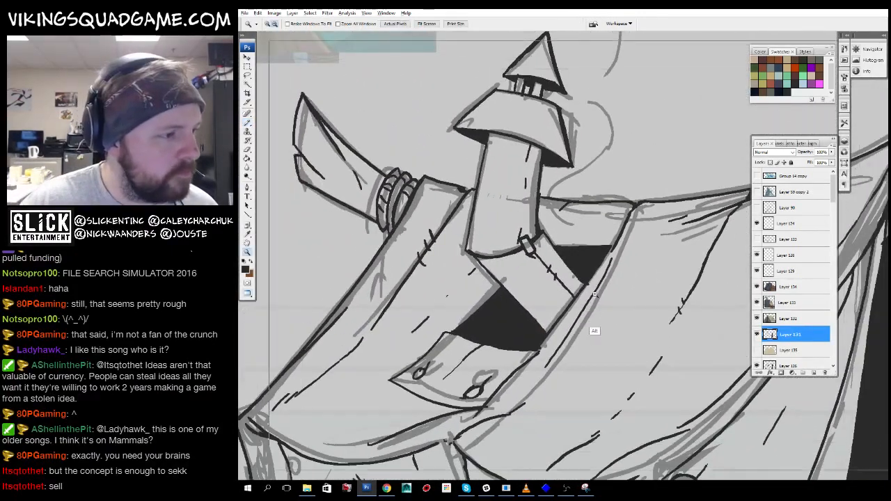
mouse_move(595, 294)
left_mouse_down()
mouse_move(616, 287)
mouse_move(598, 286)
left_mouse_up()
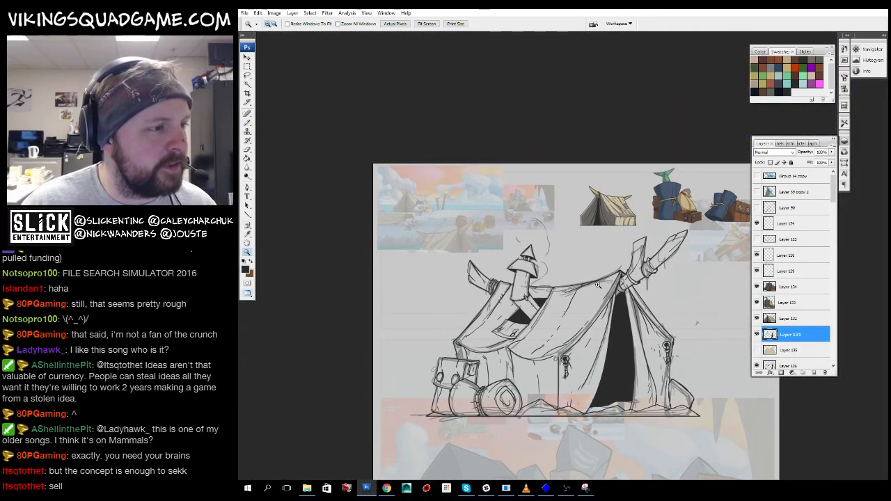
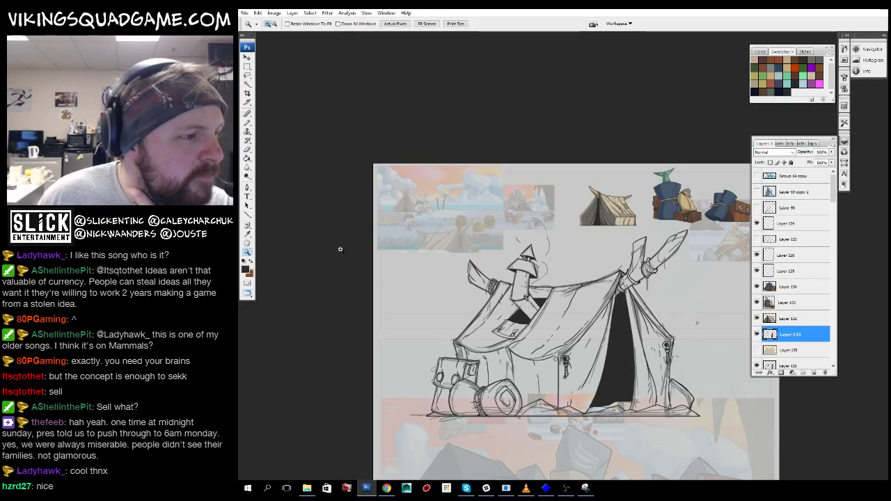
scroll(587, 132, "up", 3)
scroll(527, 201, "down", 4)
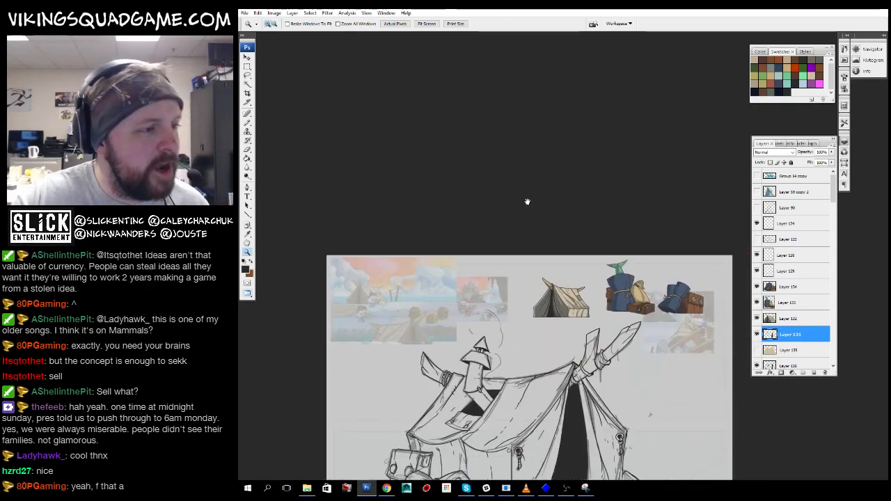
scroll(596, 269, "down", 1)
scroll(596, 270, "up", 2)
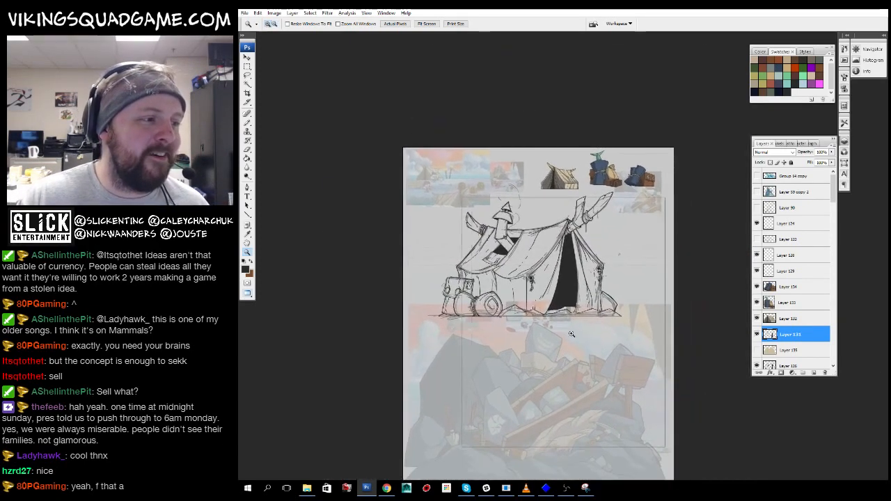
scroll(585, 299, "up", 1)
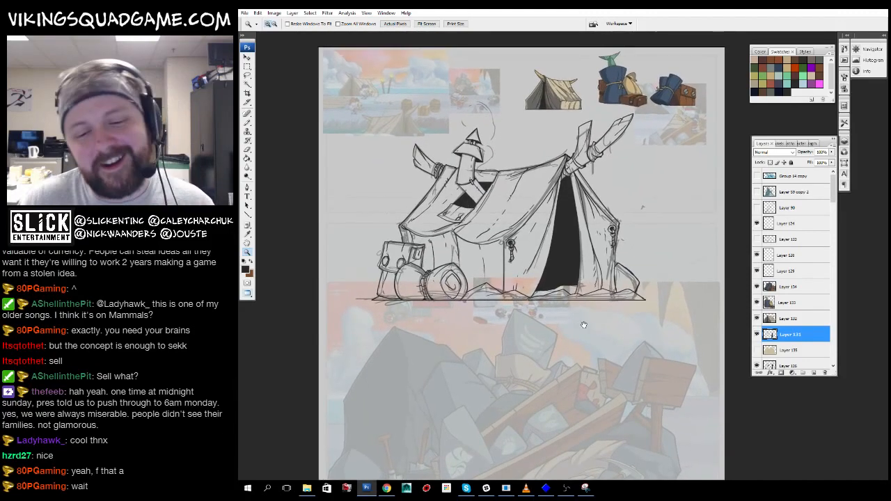
- Ink a broken fold line on the tent's side wall, just right of the rolled bedroll
scroll(583, 325, "up", 5)
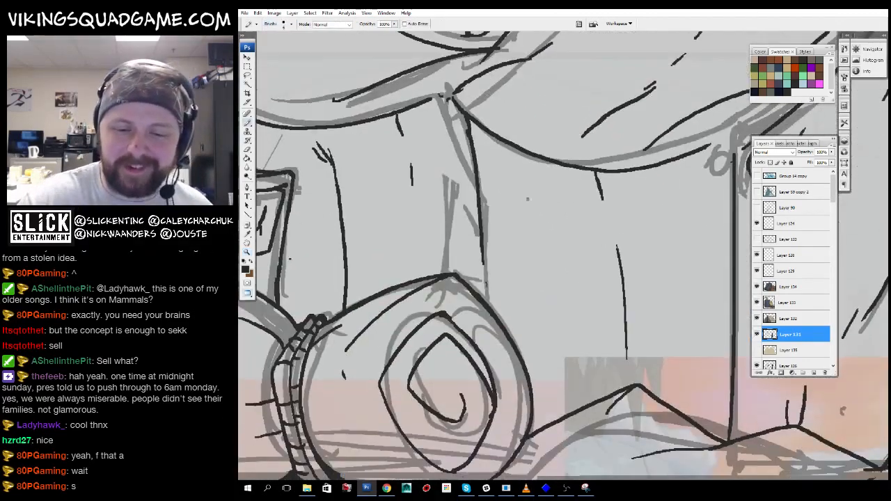
key("z")
scroll(623, 352, "down", 3)
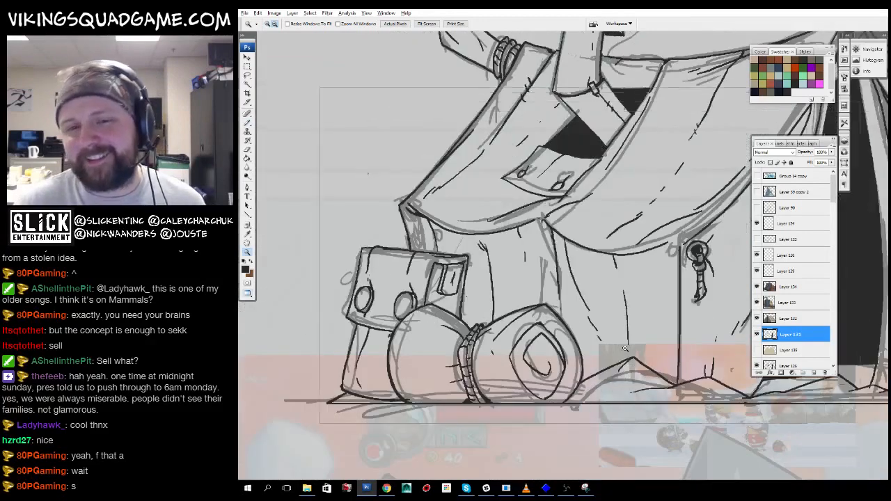
- Reselect the tent silhouette, show the tan layer and fill the chimney cap and rest of the shape with tan
left_click(625, 348, "alt")
left_click_drag(625, 348, 526, 428)
key("w")
left_click(578, 160)
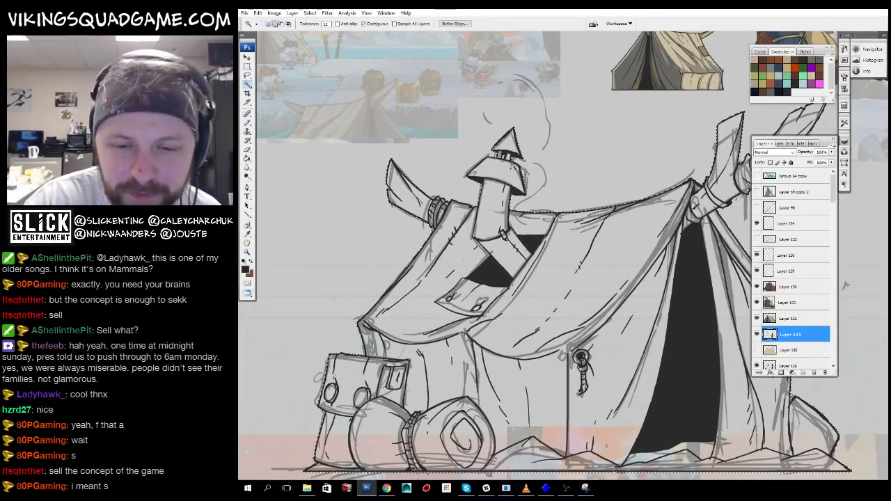
left_click_drag(608, 432, 506, 379)
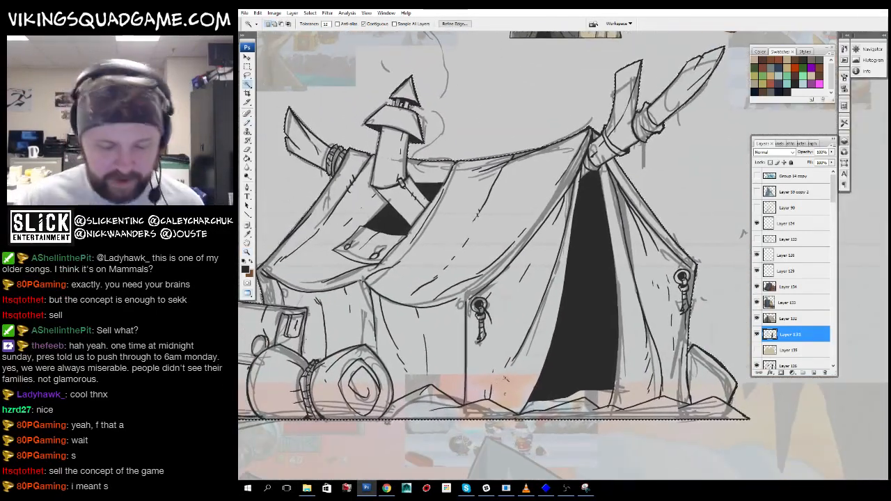
key("g")
left_click(757, 350)
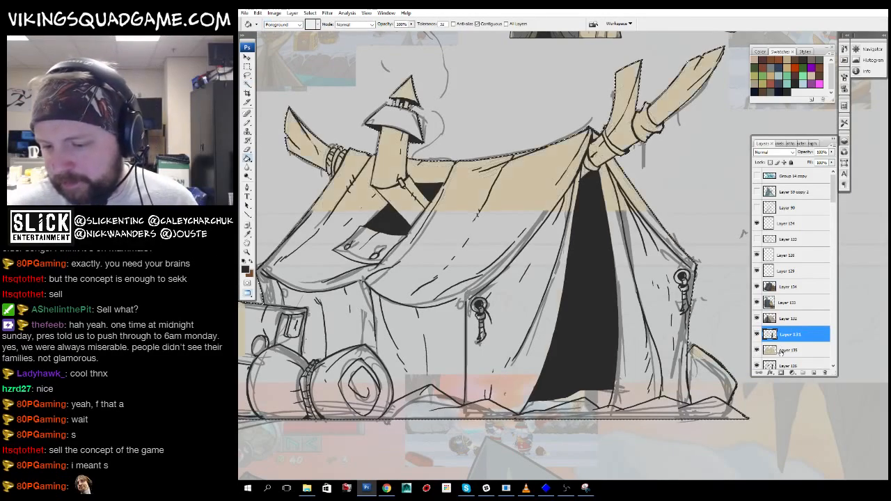
left_click(781, 353)
left_click_drag(615, 303, 651, 370)
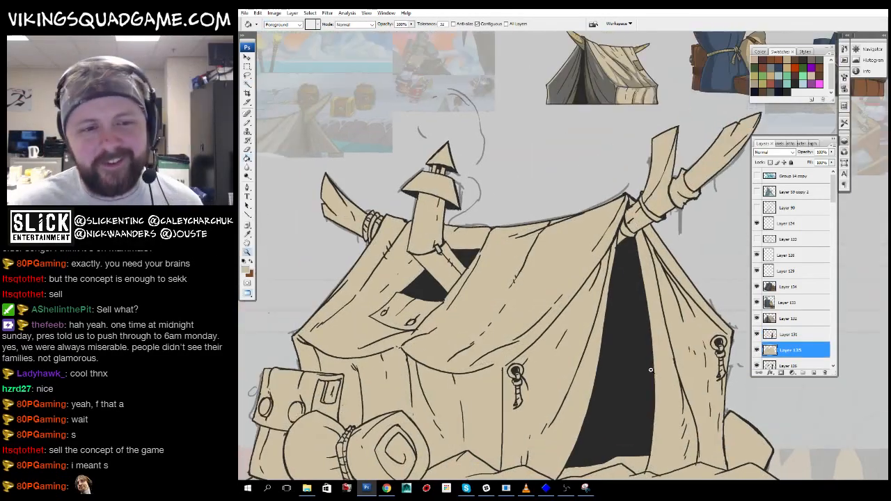
- Select the narrow gap between the chimney's vent slats on the line art and clear the tan fill inside it
key("w")
left_click_drag(377, 135, 490, 262)
left_click(785, 337)
left_click(576, 168)
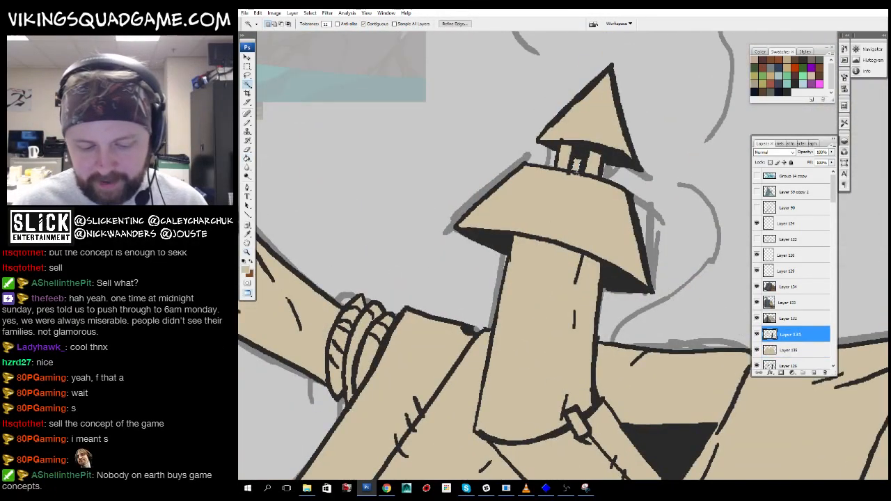
left_click(780, 351)
- Thicken the outer contour by filling an expanded tent silhouette with the dark line colour on a new layer beneath the tan
left_click(768, 224, "ctrl")
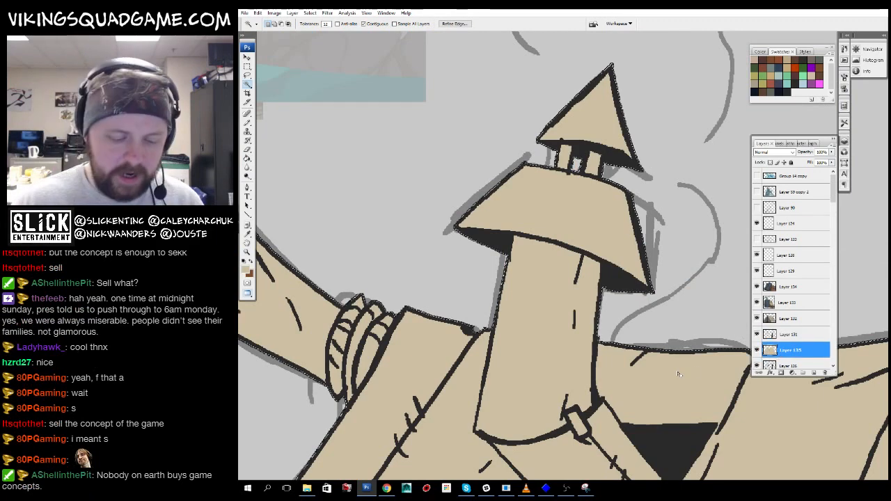
key("g")
left_click(814, 373, "ctrl")
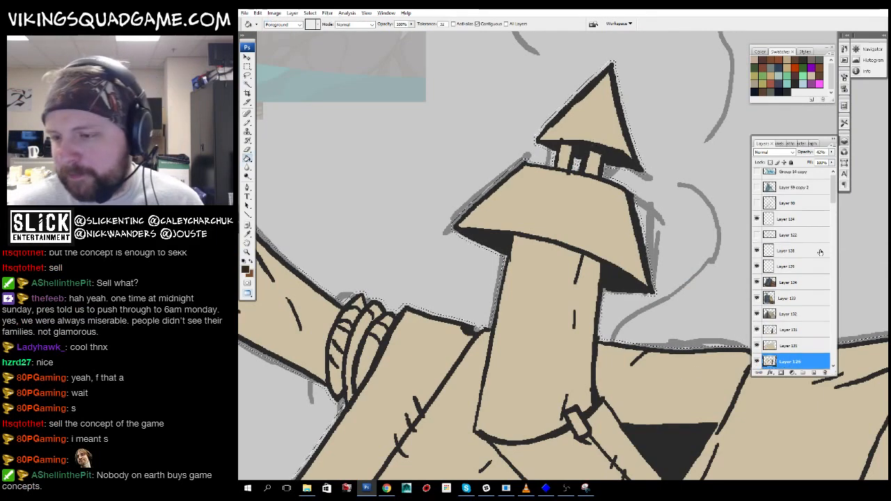
scroll(811, 245, "down", 2)
left_click(632, 276, "alt")
left_click(635, 261)
key("ctrl+d")
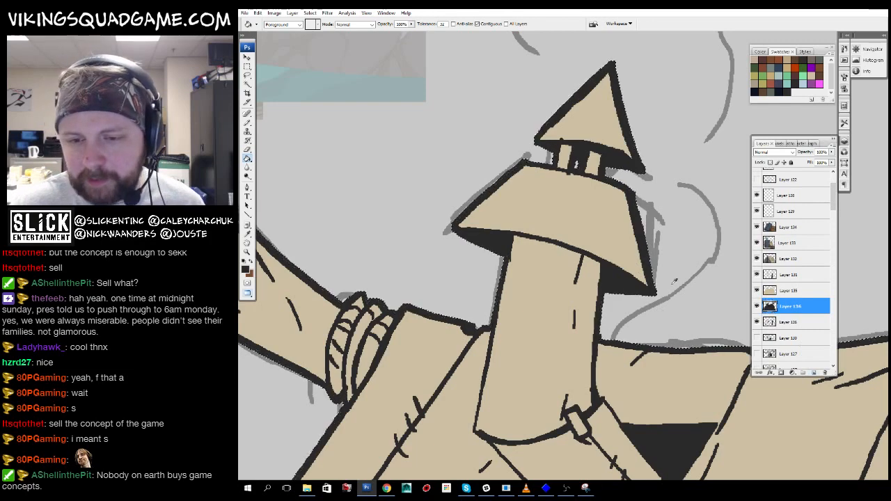
- Thicken the ink line on the line-art layer where the rear pole's rope binding meets the canvas
left_click(673, 261, "alt")
left_click_drag(499, 222, 612, 156)
left_click_drag(612, 156, 439, 391)
key("b")
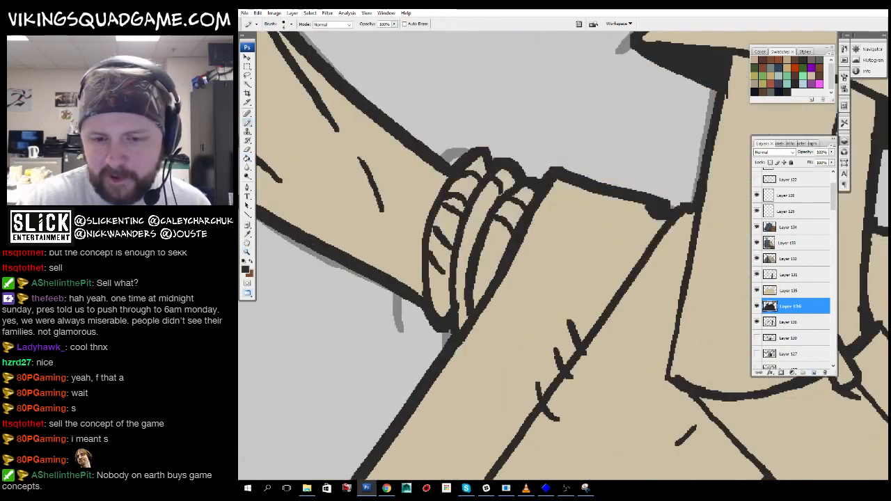
left_click(793, 275)
left_click_drag(534, 234, 560, 238)
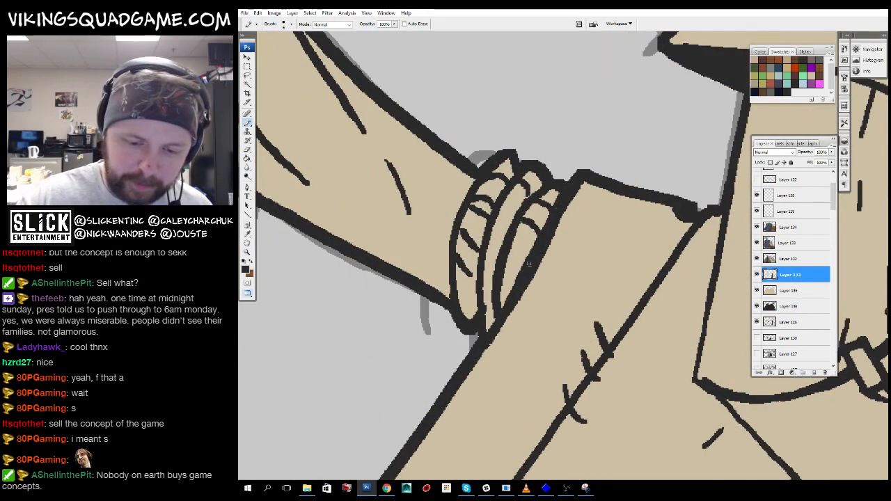
- Thicken the ink lines along the chimney's left edge and the lower edge of the slanted pipe beneath it
key("z")
left_click(569, 259, "alt")
left_click(584, 282, "alt")
left_click(592, 279, "alt")
left_click(592, 278, "alt")
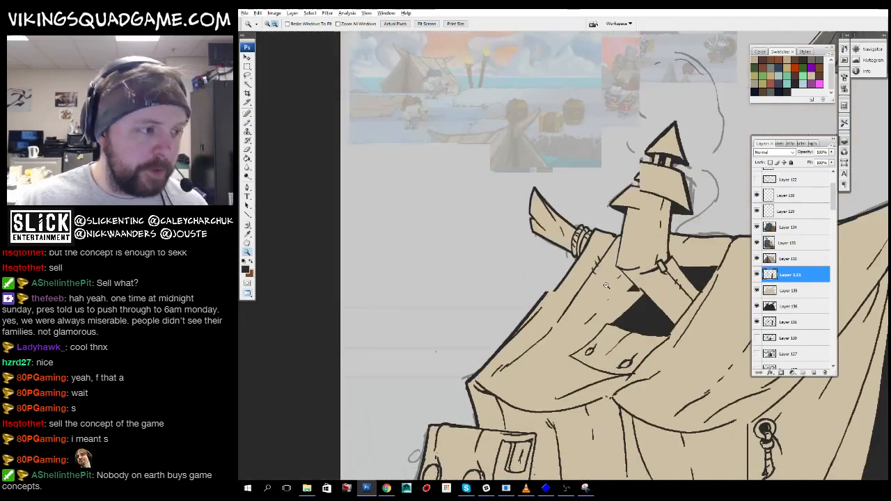
left_click(611, 282, "alt")
left_click_drag(613, 282, 577, 286)
left_click(550, 232)
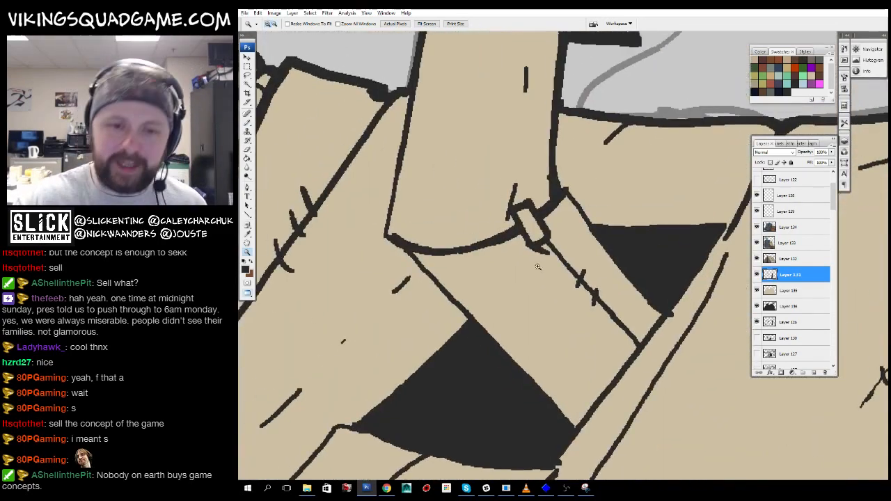
key("b")
left_click_drag(465, 280, 551, 199)
mouse_move(521, 276)
left_mouse_down()
mouse_move(521, 204)
mouse_move(540, 211)
left_mouse_up()
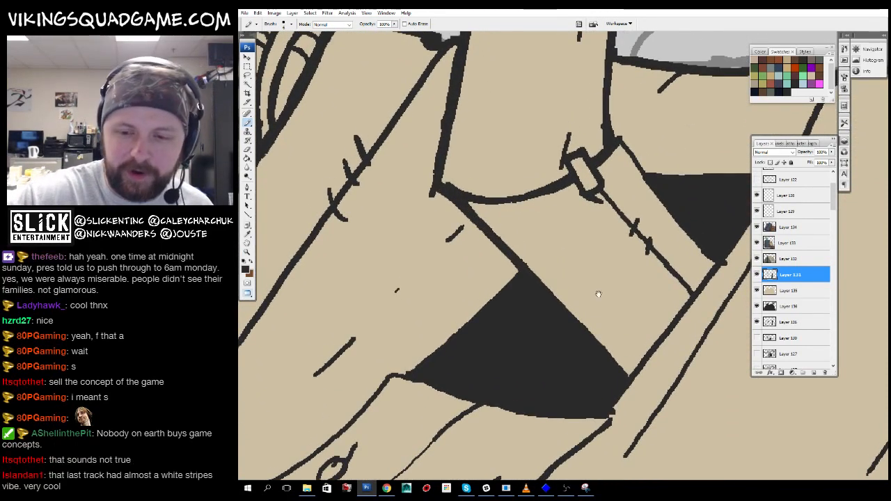
- Thicken the slanted pipe's upper edge and the chimney's right edge, and fill a heavier shadow line under the chimney hood
left_click_drag(628, 152, 594, 288)
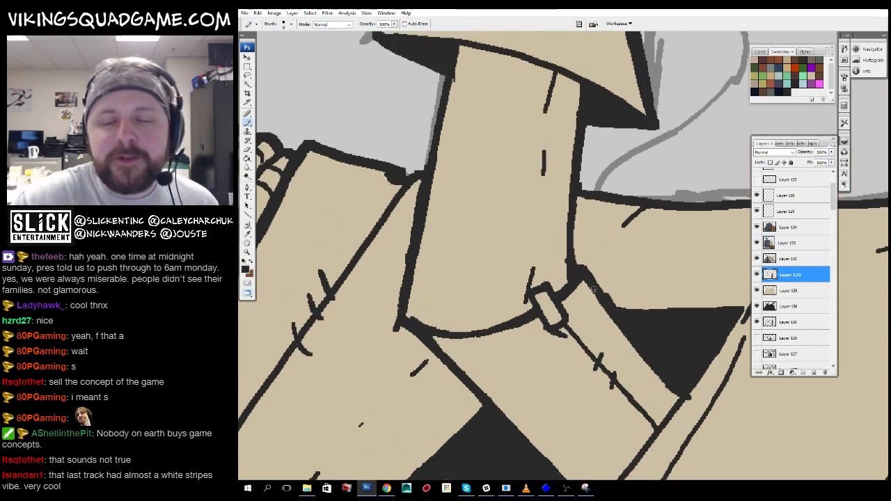
left_click_drag(581, 200, 592, 346)
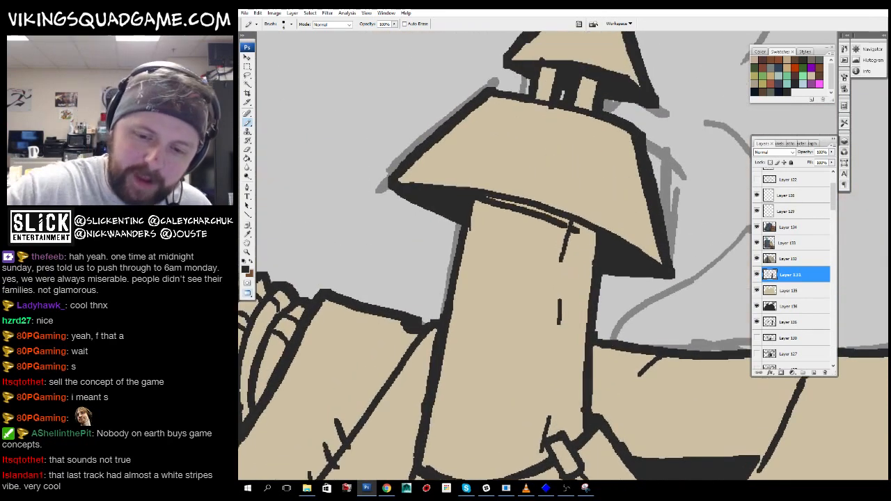
left_click_drag(612, 241, 617, 363)
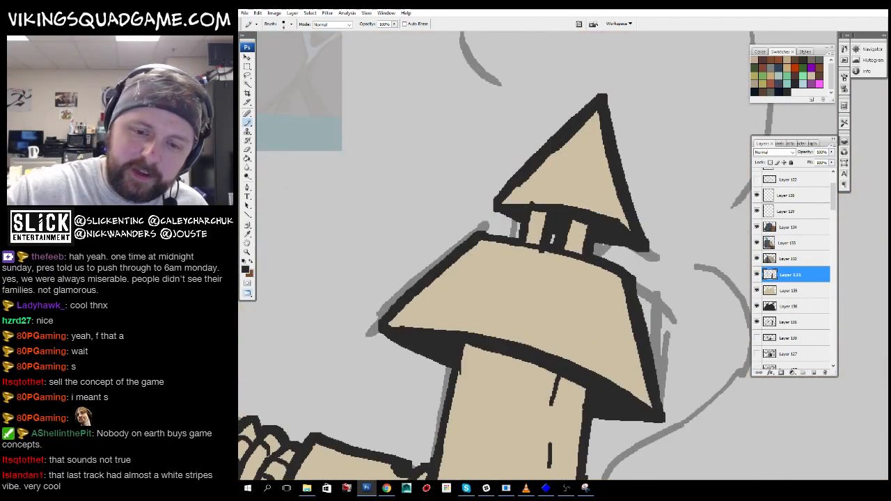
left_click_drag(573, 198, 607, 191)
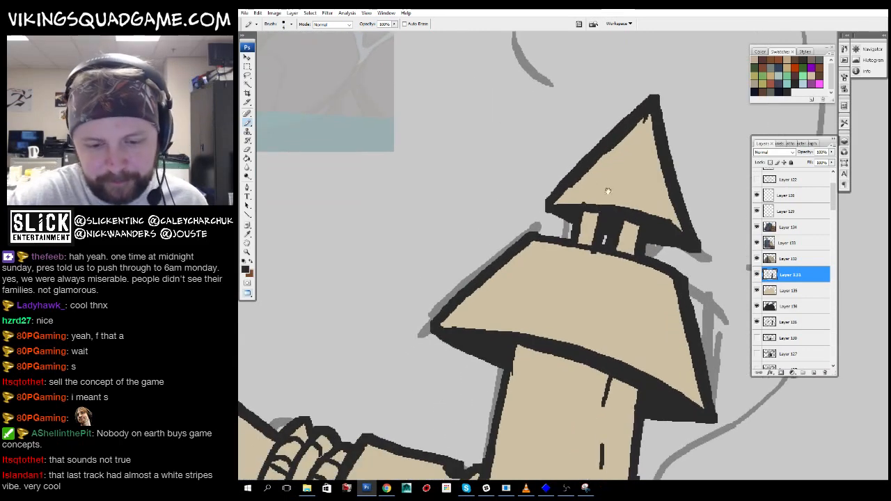
- Add short ink accents to the chimney's pointed cap and the left slope of its hood
left_click_drag(536, 289, 600, 217)
left_click_drag(472, 401, 639, 206)
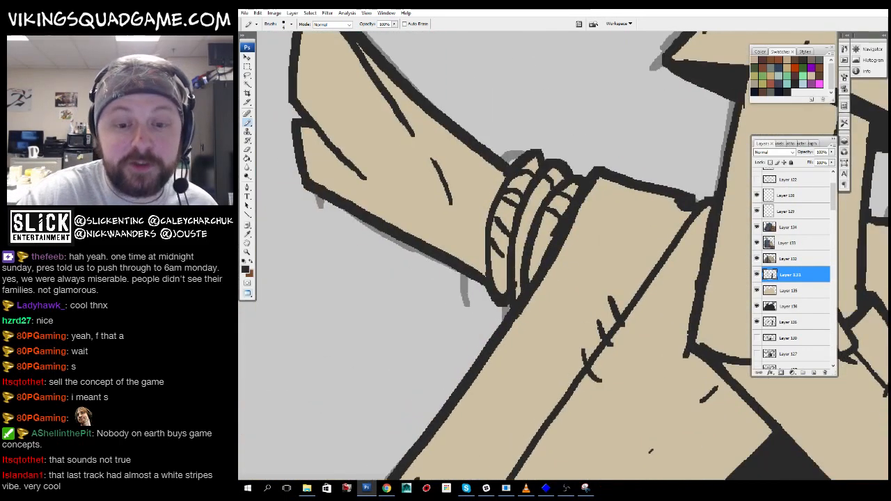
scroll(579, 271, "down", 2)
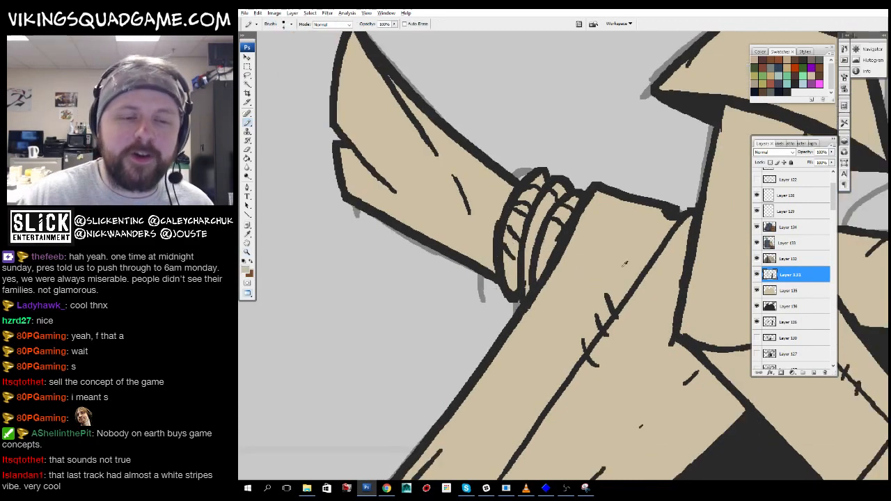
- Thicken the ink line along the right side of the dark roof opening where the slanted pipe ends
left_click(636, 165, "alt")
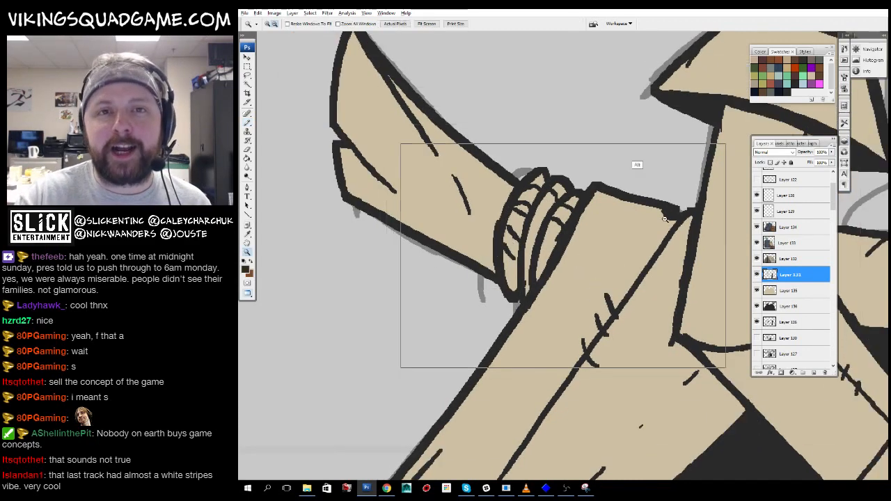
left_click(648, 188, "alt")
left_click(704, 311, "alt")
left_click_drag(621, 166, 749, 255)
left_click_drag(655, 315, 563, 296)
key("b")
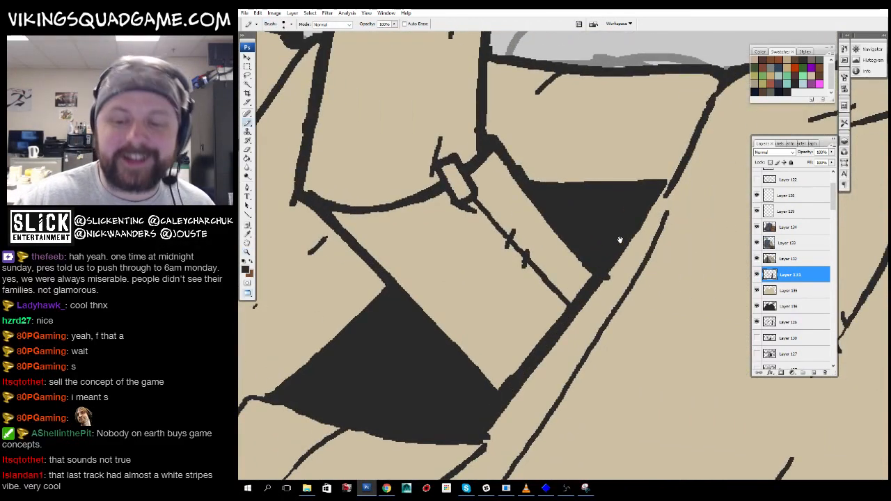
left_click_drag(619, 240, 619, 236)
key("e")
left_click(615, 282, "alt")
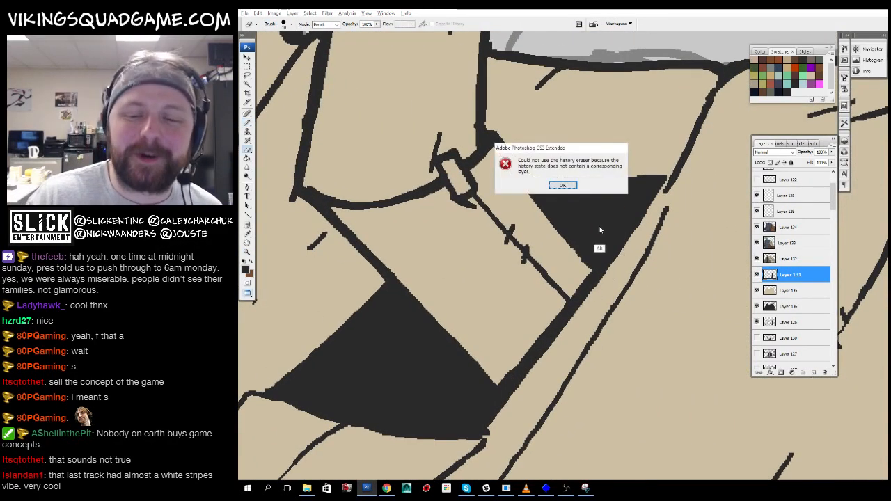
key("Return")
- Thicken the left corner and lower edge of the buttoned canvas flap below the dark roof opening
left_click(606, 224, "alt")
left_click(614, 239, "alt")
left_click(612, 244, "alt")
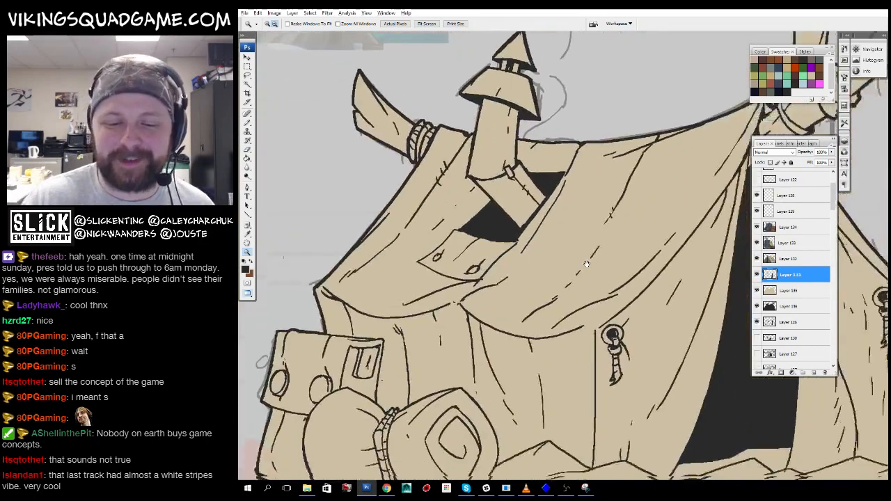
left_click(532, 245)
left_click(533, 245)
left_click_drag(424, 306, 538, 326)
key("b")
left_click_drag(532, 254, 593, 244)
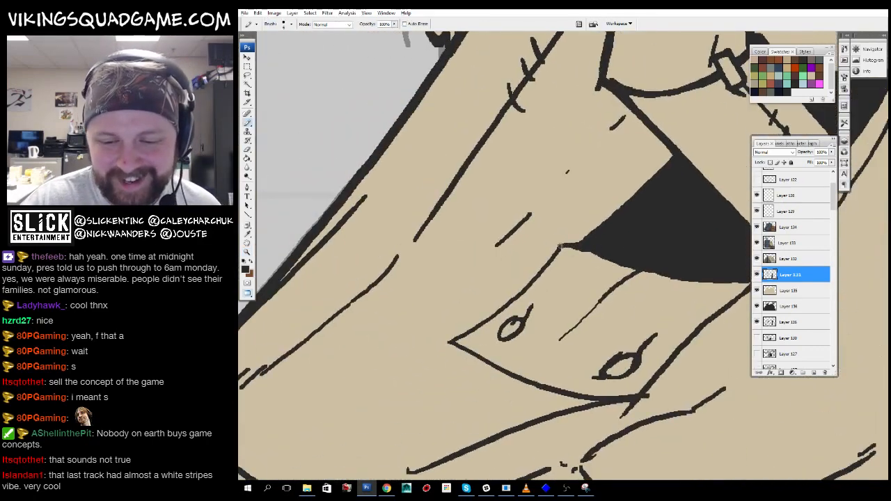
left_click_drag(514, 317, 485, 164)
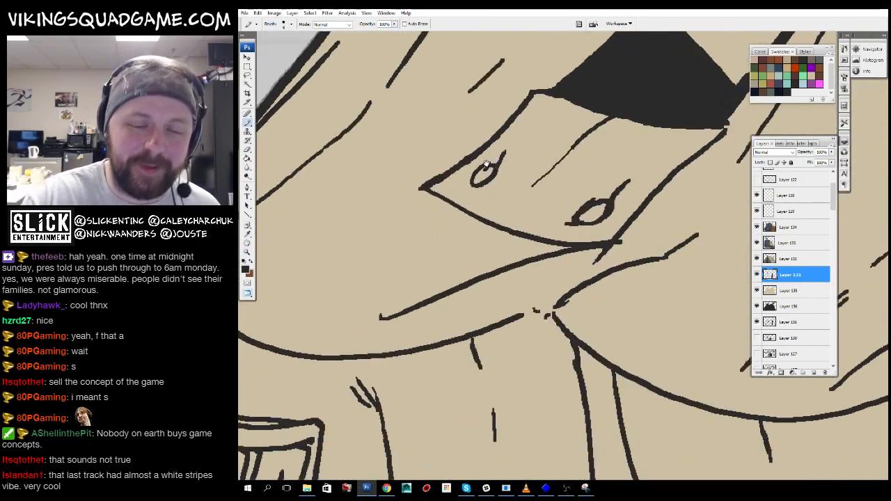
left_click_drag(601, 238, 622, 298)
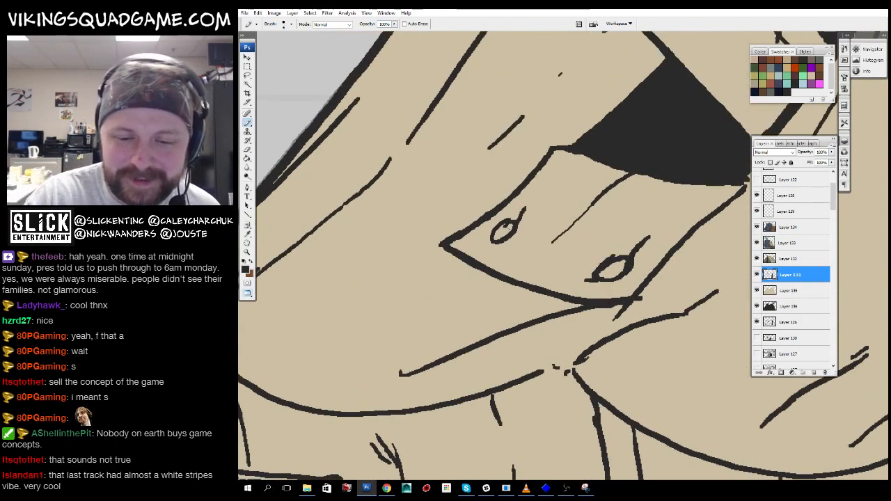
- Check the line weights around the chimney, roof opening and flap at reduced magnification
key("z")
left_click(645, 295, "alt")
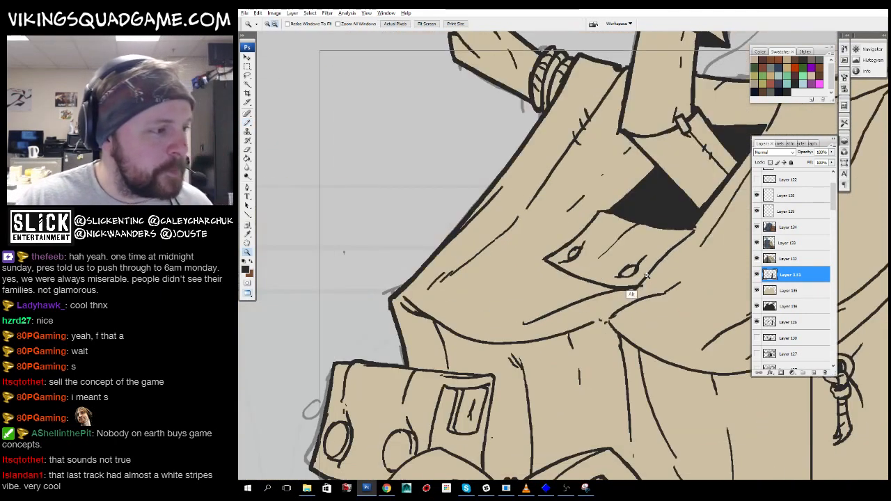
left_click(630, 294, "alt")
mouse_move(629, 245)
left_mouse_down()
mouse_move(578, 308)
mouse_move(595, 270)
left_mouse_up()
left_click(578, 308, "alt")
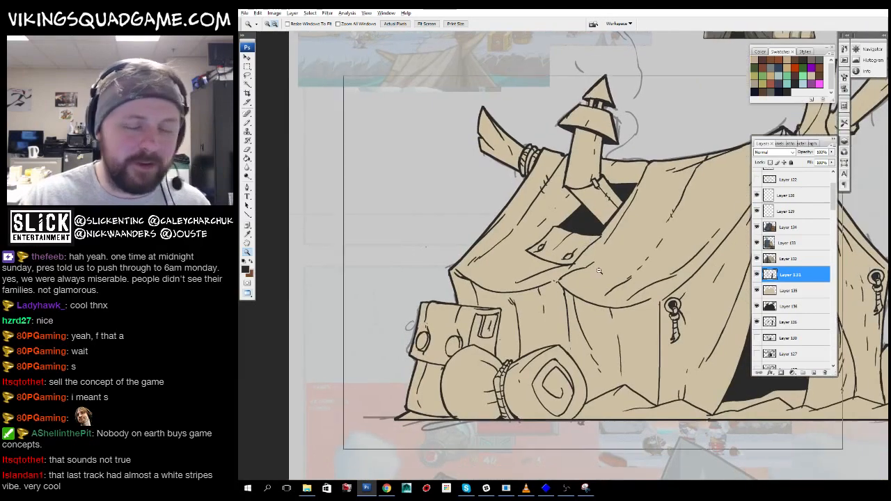
left_click(589, 244, "alt")
left_click_drag(460, 191, 651, 324)
mouse_move(627, 272)
left_mouse_down()
mouse_move(618, 214)
mouse_move(600, 235)
left_mouse_up()
key("b")
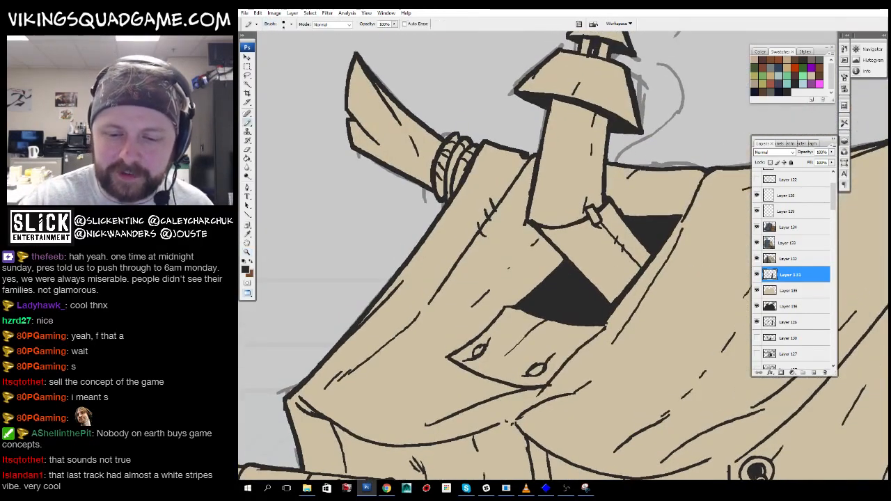
key("z")
left_click(673, 292, "alt")
left_click_drag(673, 292, 655, 262)
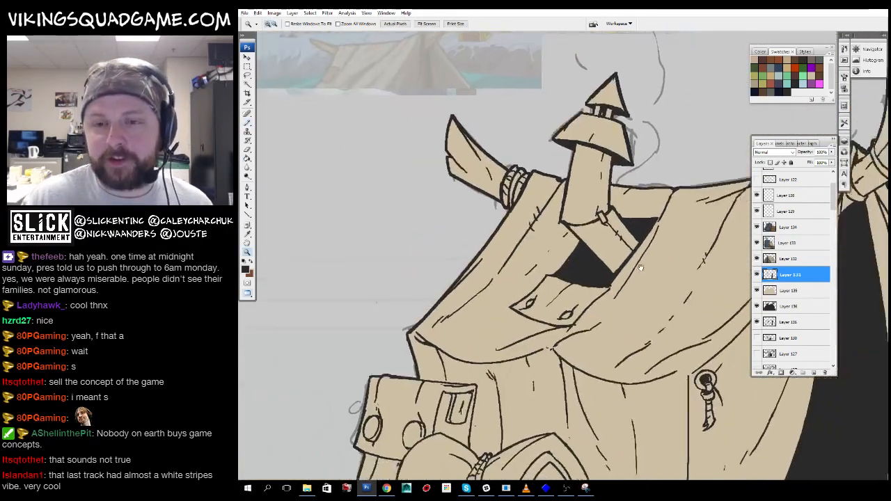
- Reshape the dark roof opening's left edge into a curve and add short ink ticks along the slanted pipe's edges
mouse_move(492, 192)
left_mouse_down()
mouse_move(651, 303)
mouse_move(593, 284)
left_mouse_up()
key("b")
key("z")
left_click(688, 348, "alt")
left_click(644, 295, "alt")
left_click(593, 284)
key("b")
key("ctrl+minus")
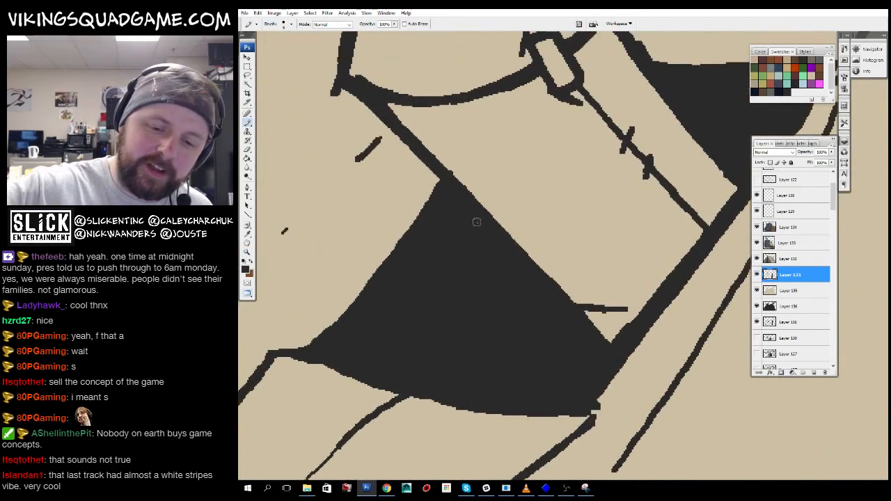
left_click_drag(582, 243, 550, 345)
left_click_drag(666, 247, 659, 277)
left_click_drag(687, 269, 681, 284)
- Add two short diagonal ink ticks along the chimney's left edge
left_click_drag(645, 209, 699, 379)
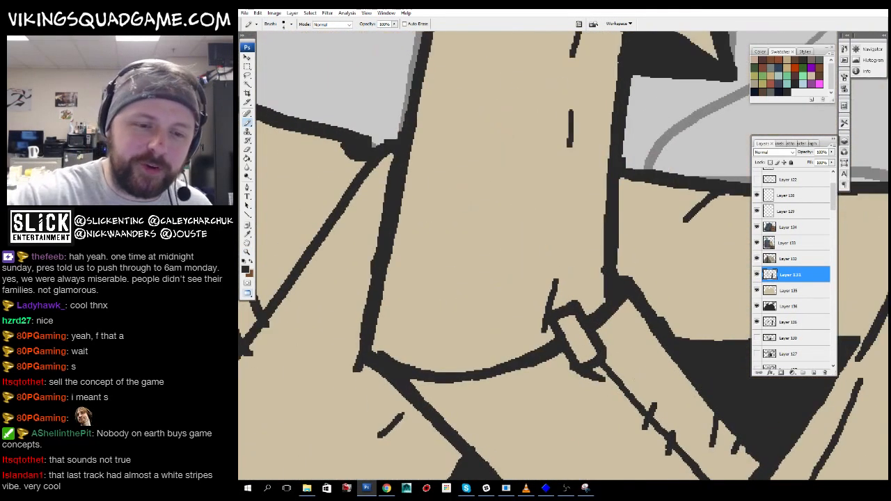
left_click_drag(401, 216, 437, 252)
left_click_drag(509, 182, 560, 260)
- Thicken the lower right edge and the upper right edge of the box beside the tent wall
key("z")
left_click(591, 278, "alt")
left_click(633, 294, "alt")
left_click(655, 362, "alt")
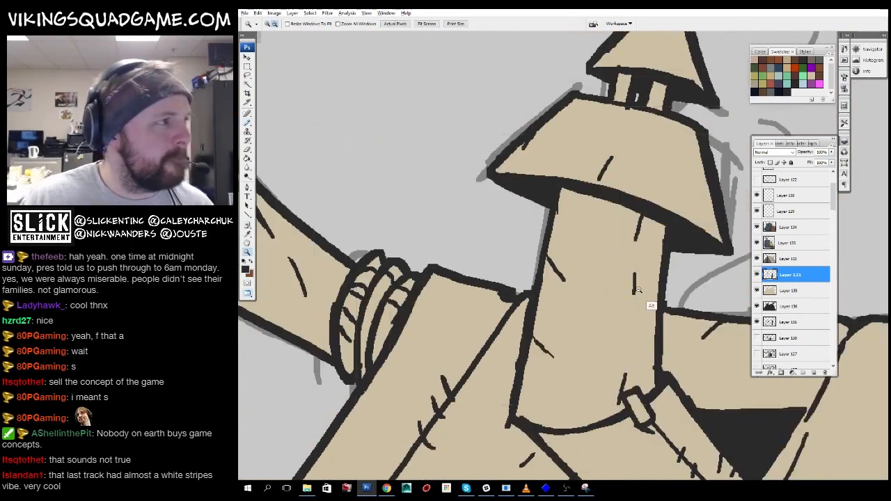
left_click(681, 426, "alt")
left_click_drag(681, 426, 564, 190)
left_click_drag(588, 275, 675, 251)
left_click(516, 277)
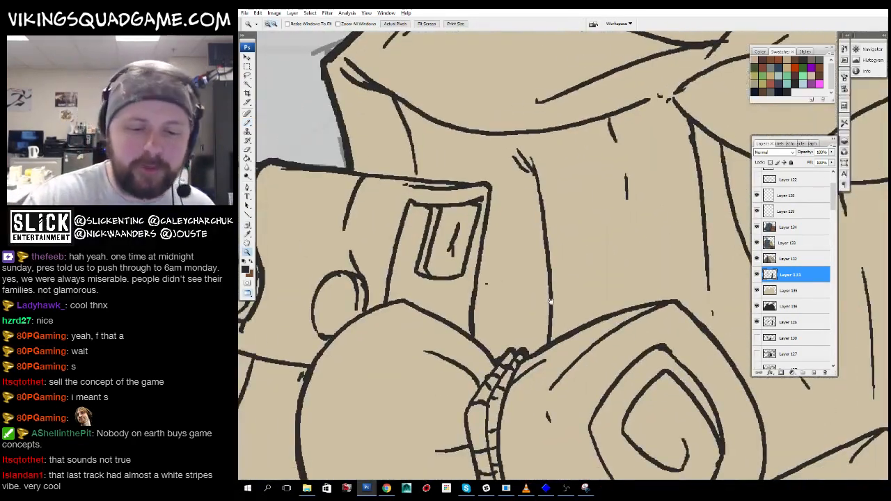
key("b")
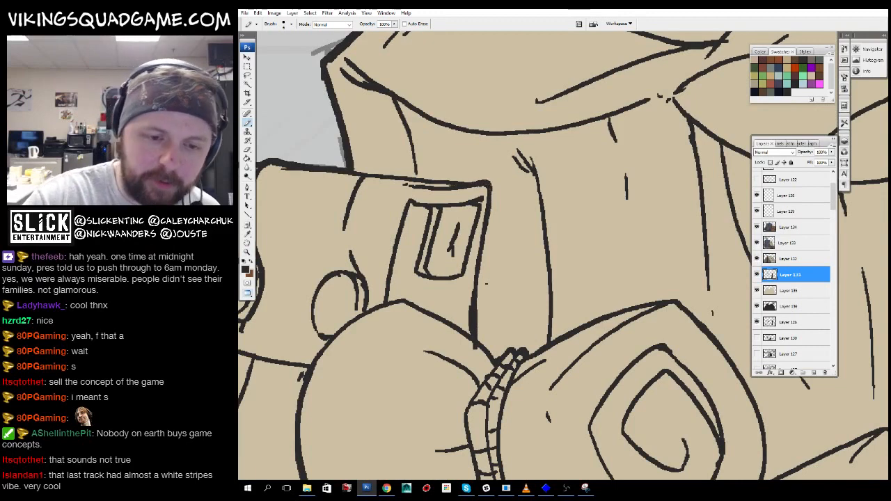
left_click_drag(558, 304, 589, 281)
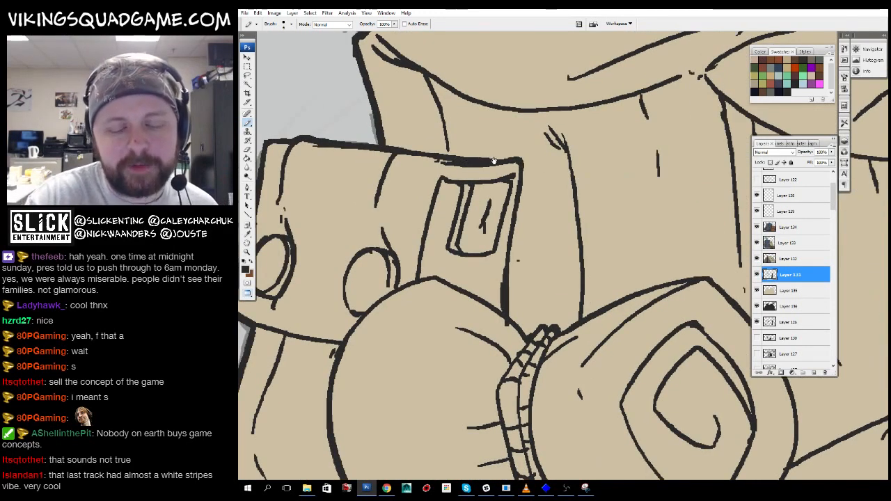
left_click_drag(493, 161, 438, 159)
left_click_drag(378, 271, 612, 224)
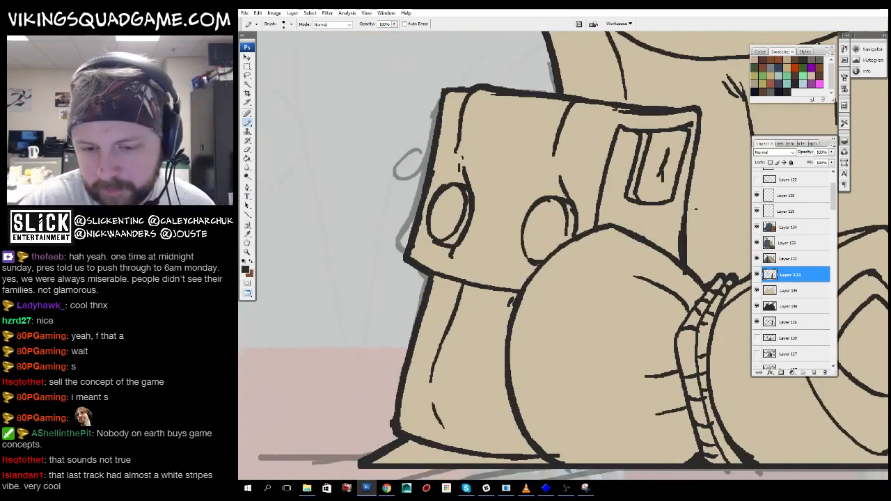
- Clean up the heavy line with the Eraser where the box's right edge meets the round sack
key("z")
left_click(457, 189, "alt")
left_click(457, 189, "alt")
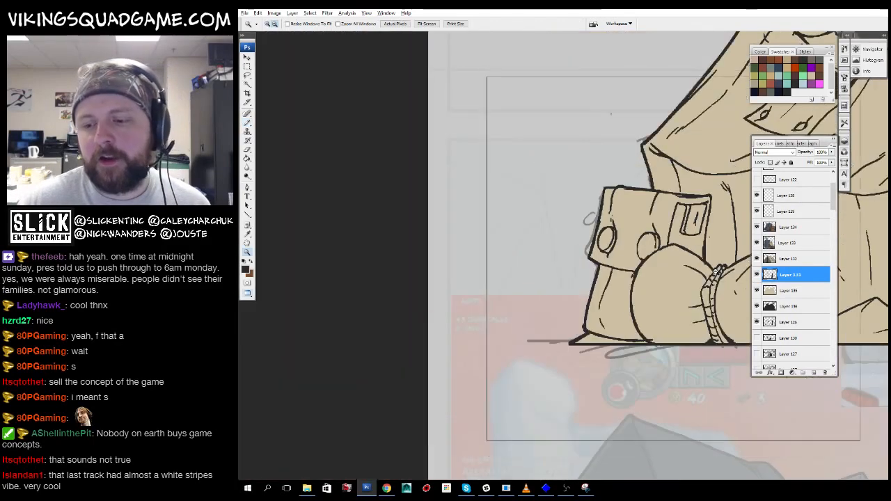
left_click(457, 189, "alt")
left_click_drag(529, 225, 589, 168)
left_click_drag(499, 445, 619, 338)
key("e")
left_click(489, 142)
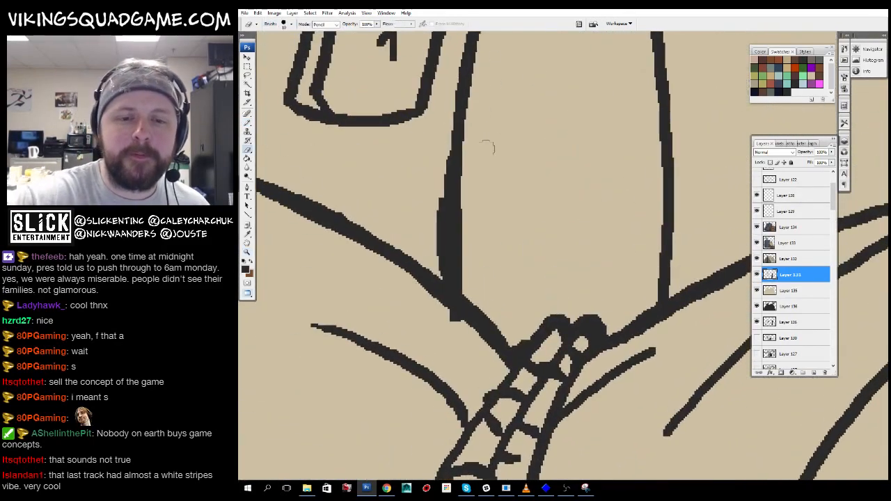
- Thicken the left outline of the rope binding's upper end, between the round sack and the rolled bundle
left_click_drag(562, 399, 618, 140)
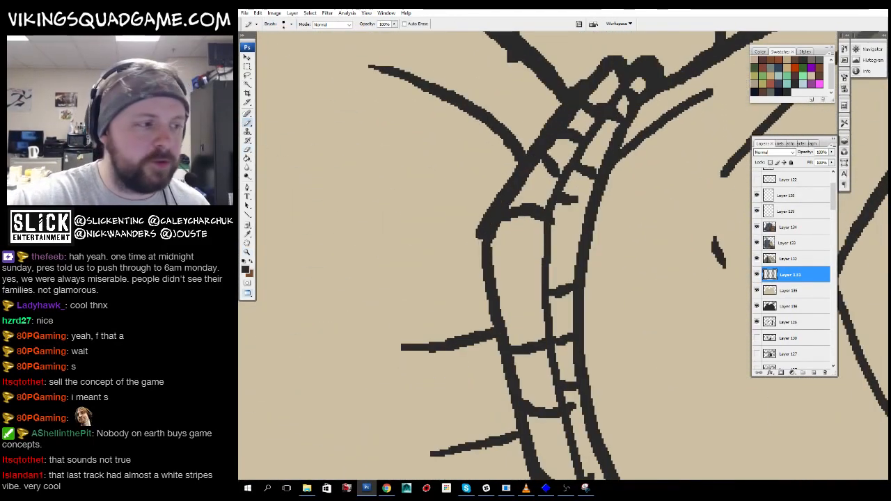
mouse_move(612, 293)
left_mouse_down()
mouse_move(619, 238)
mouse_move(578, 254)
mouse_move(568, 320)
mouse_move(512, 247)
left_mouse_up()
key("z")
left_click(619, 238, "alt")
left_click(619, 238, "alt")
left_click(619, 238)
left_click(588, 288, "alt")
left_click(577, 292, "alt")
left_click(577, 292, "alt")
- Continue the heavier left outline of the rope binding down to the ground line
key("b")
left_click_drag(547, 39, 530, 272)
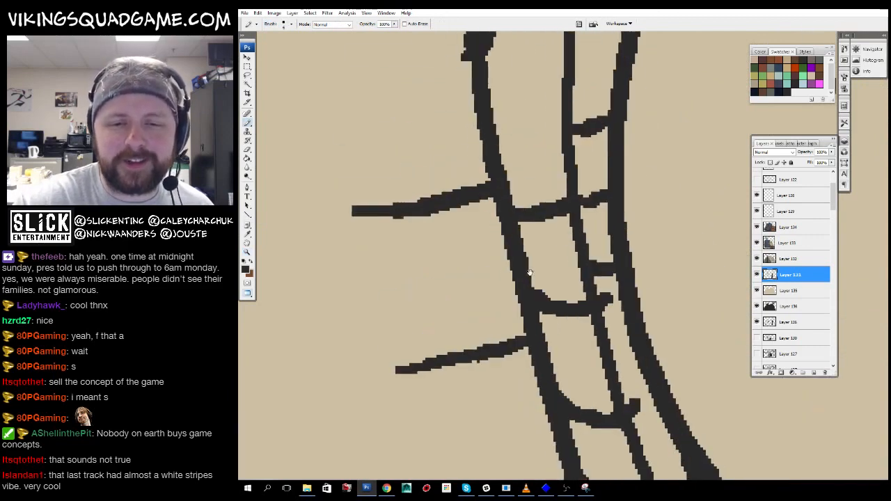
scroll(498, 144, "up", 3)
scroll(478, 221, "down", 5)
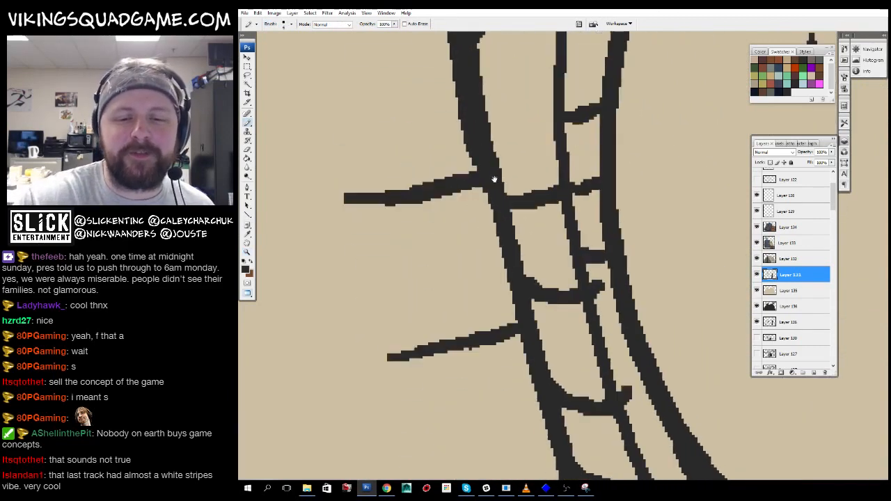
left_click_drag(549, 411, 514, 255)
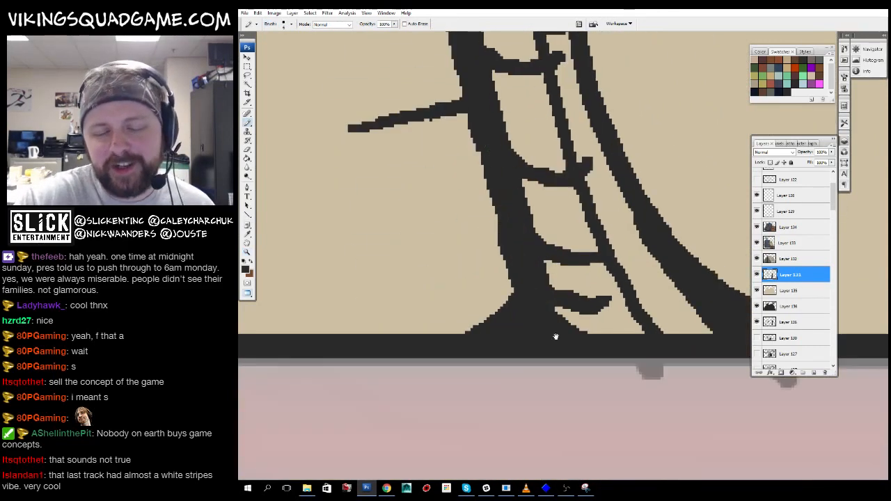
left_click_drag(556, 336, 465, 481)
- Thicken the rolled bundle's upper contour where it rises from the rope binding
scroll(487, 196, "up", 6)
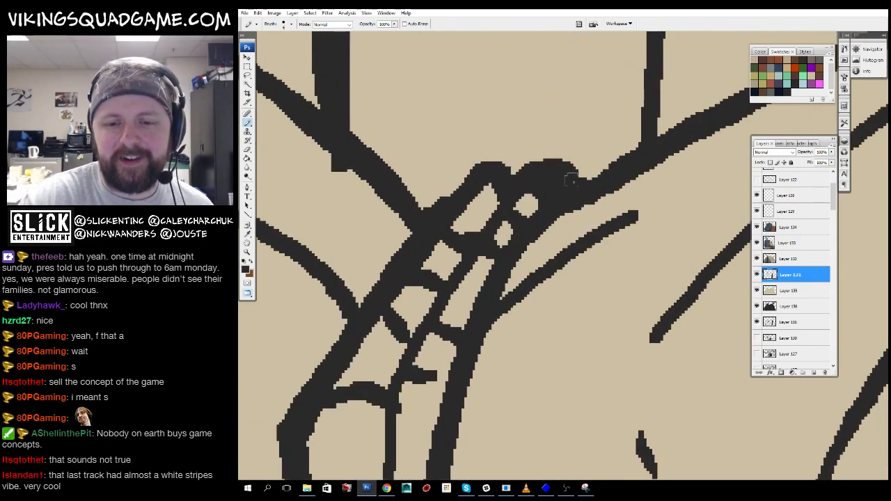
left_click(626, 197, "alt")
left_click(653, 202, "ctrl")
left_click_drag(401, 315, 657, 184)
left_click(640, 237, "alt")
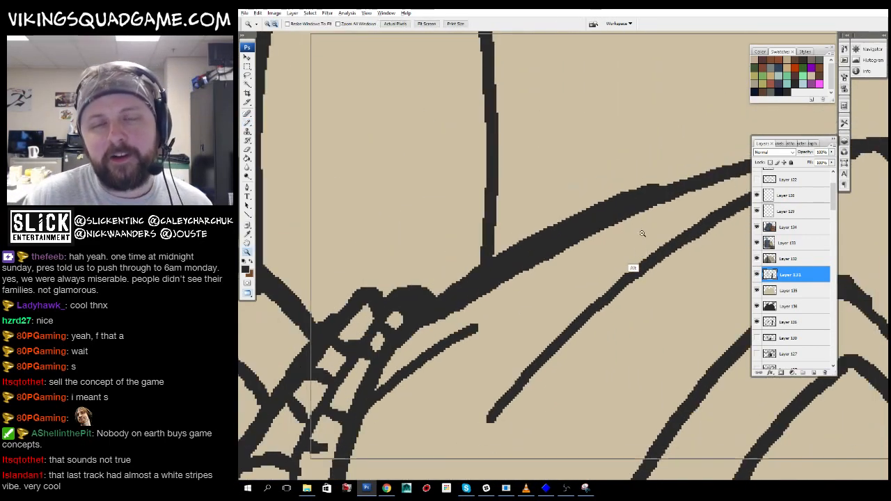
- Thicken the rolled bundle's right outer contour from its top peak down toward the ground line
left_click(642, 234, "alt")
left_click(627, 248, "alt")
left_click(632, 243, "alt")
scroll(633, 172, "up", 1)
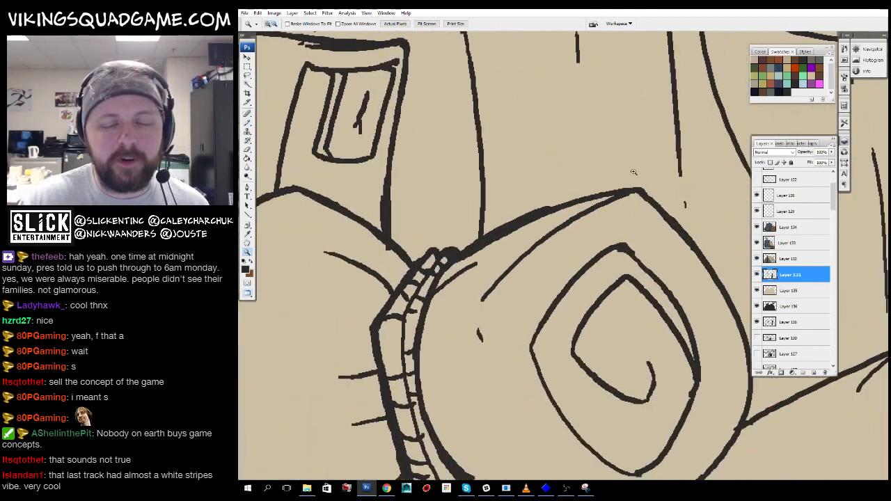
left_click_drag(634, 172, 625, 174)
right_click(555, 209)
left_click(572, 223)
left_click_drag(603, 240, 507, 341)
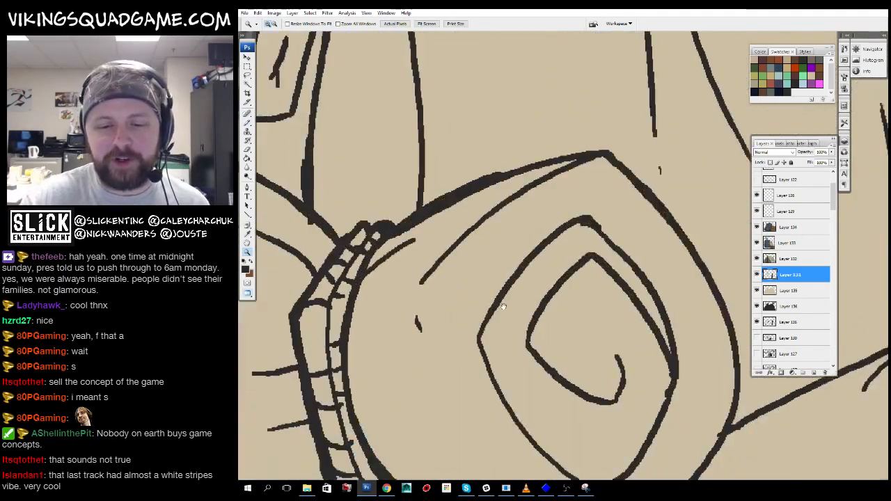
left_click_drag(502, 307, 524, 289)
key("b")
mouse_move(620, 132)
left_mouse_down()
mouse_move(550, 77)
mouse_move(687, 334)
left_mouse_up()
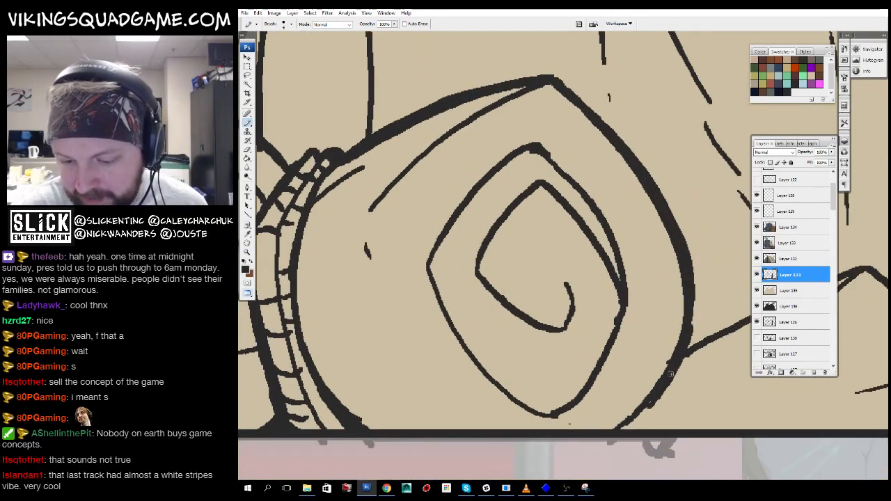
- Thicken the snow ridge line running from the rolled bundle to the foot of the tent opening's left flap
left_click_drag(623, 427, 636, 288)
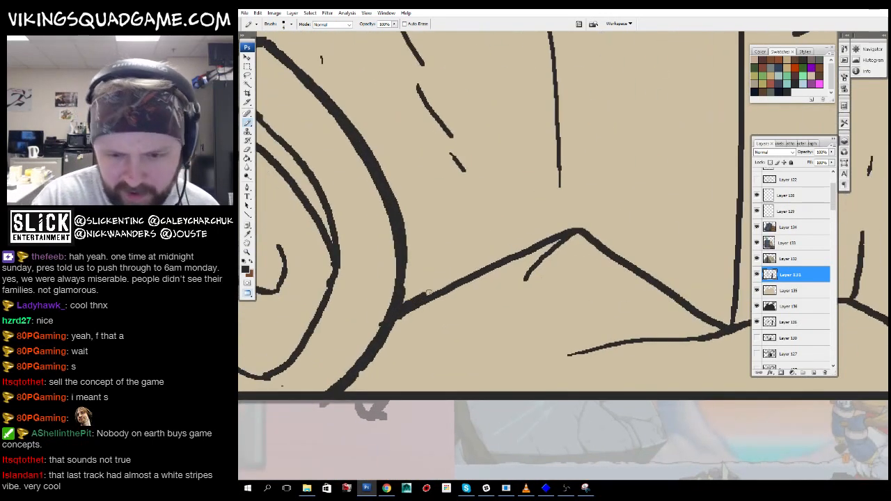
left_click_drag(579, 228, 550, 235)
mouse_move(595, 240)
left_mouse_down()
mouse_move(496, 157)
mouse_move(629, 243)
left_mouse_up()
mouse_move(629, 242)
left_mouse_down()
mouse_move(567, 287)
mouse_move(554, 258)
mouse_move(525, 234)
left_mouse_up()
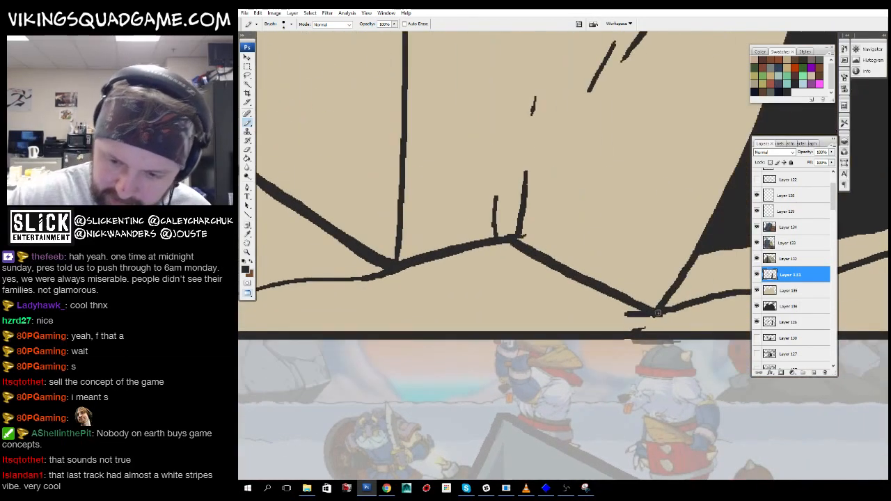
left_click_drag(658, 313, 585, 330)
mouse_move(668, 306)
left_mouse_down()
mouse_move(584, 308)
mouse_move(596, 307)
left_mouse_up()
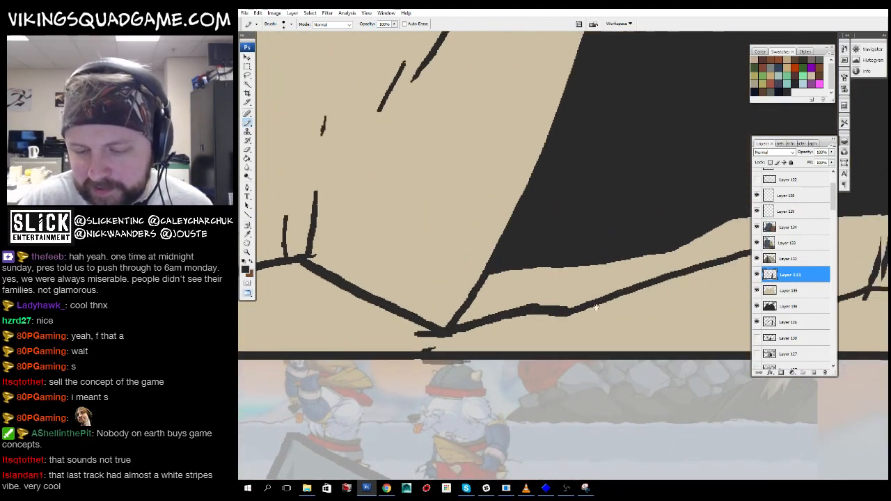
- Thicken the snow ridge in front of the tent opening and extend its crease lines into the snow
left_click_drag(668, 334, 592, 328)
left_click_drag(687, 251, 515, 205)
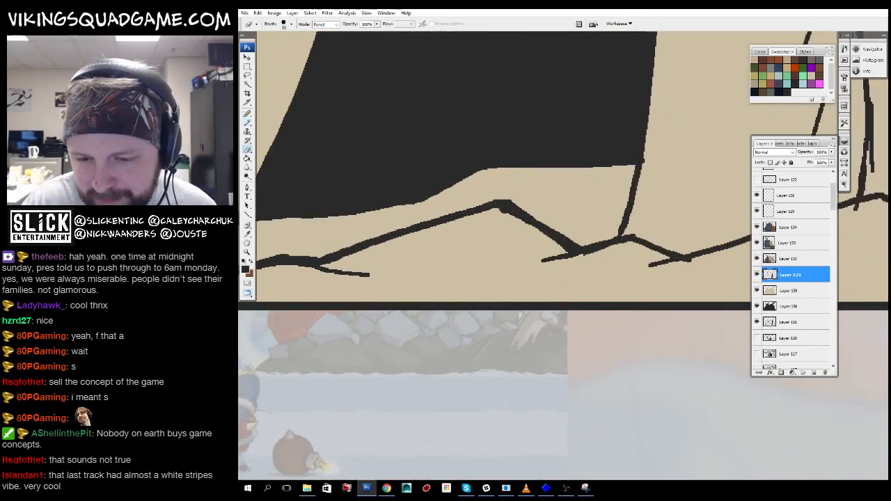
left_click_drag(594, 247, 569, 253)
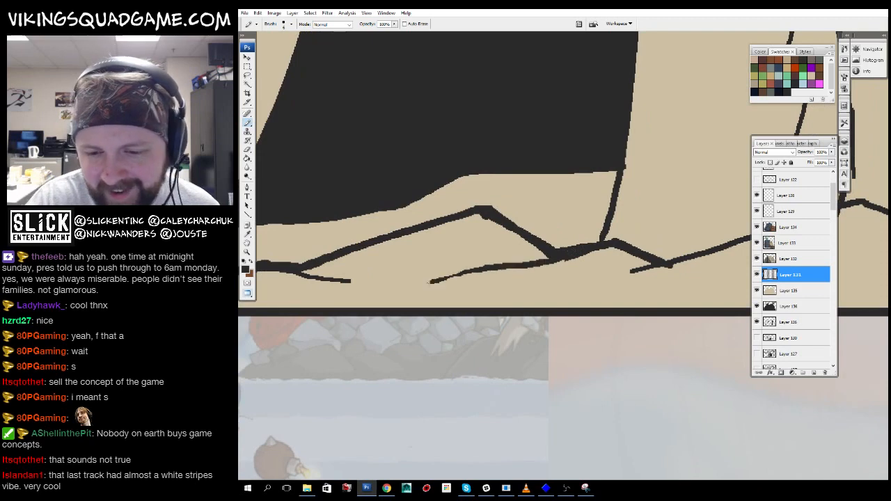
left_click_drag(662, 264, 499, 378)
- Thicken the snow line and its crease at the foot of the tent's right wall
key("z")
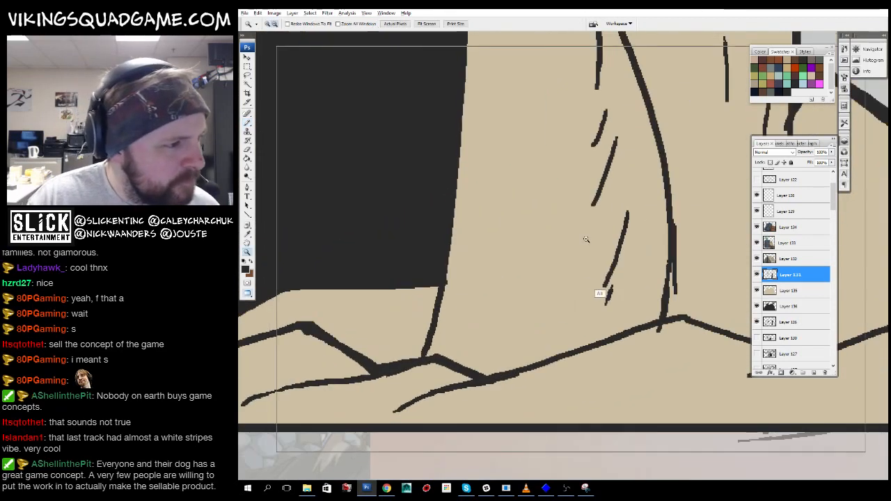
left_click(589, 240, "alt")
left_click(610, 267, "alt")
left_click(612, 267, "alt")
left_click_drag(626, 300, 571, 369)
left_click(536, 346, "alt")
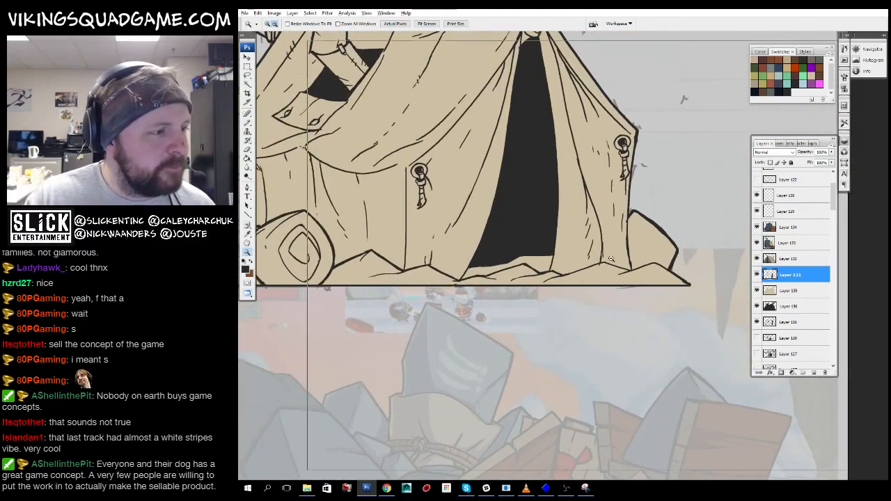
left_click(542, 283, "alt")
left_click_drag(491, 179, 694, 319)
left_click_drag(613, 337, 504, 370)
left_click(608, 262)
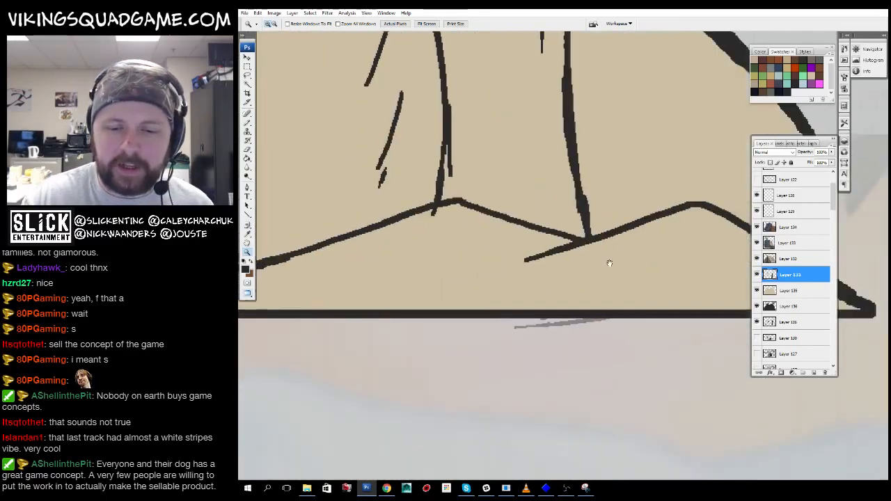
key("b")
left_click_drag(534, 296, 569, 295)
mouse_move(440, 344)
left_mouse_down()
mouse_move(622, 283)
mouse_move(472, 309)
left_mouse_up()
mouse_move(599, 204)
left_mouse_down()
mouse_move(687, 213)
mouse_move(650, 270)
mouse_move(611, 289)
left_mouse_up()
- Thicken the tent's right wall edge beside the snow mound and tidy the line with the Eraser
key("z")
left_click(650, 269, "alt")
left_click(623, 317, "alt")
left_click(636, 280, "alt")
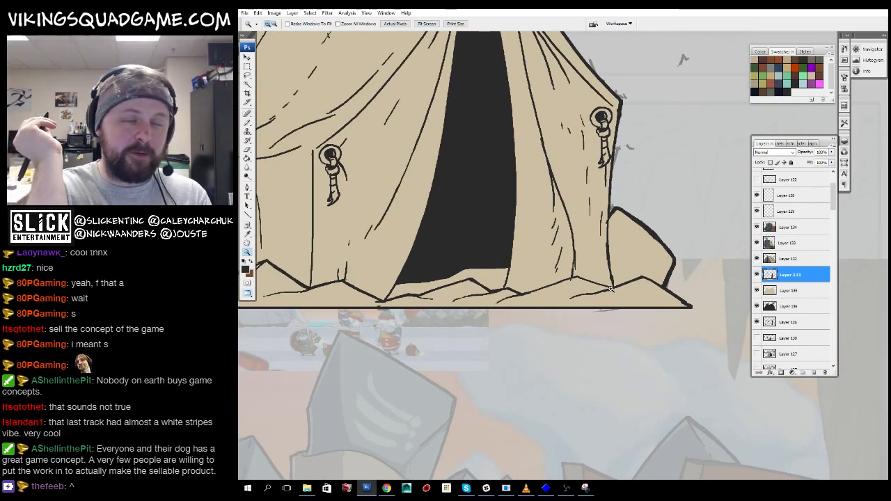
left_click(611, 289)
key("b")
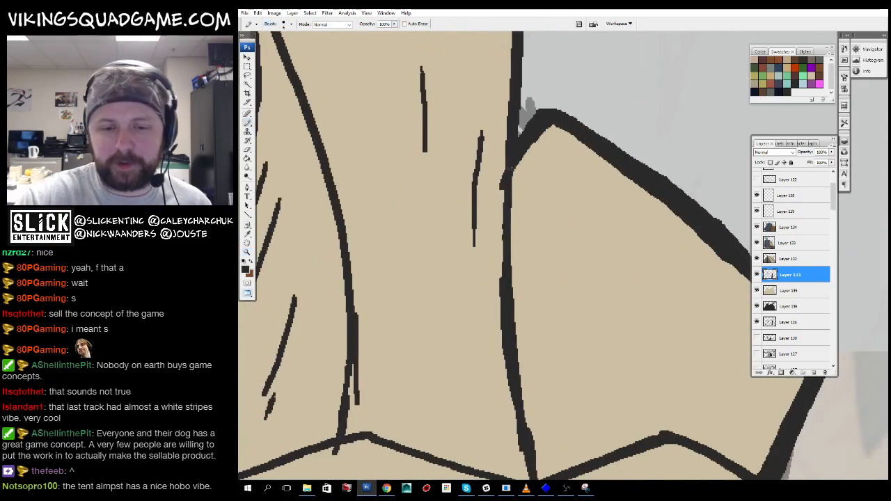
left_click_drag(524, 453, 515, 337)
left_click_drag(506, 296, 508, 330)
left_click_drag(493, 195, 510, 365)
mouse_move(491, 56)
left_mouse_down()
mouse_move(577, 324)
mouse_move(591, 284)
left_mouse_up()
key("e")
left_click_drag(591, 285, 590, 293)
left_click_drag(611, 135, 598, 420)
- Thicken the knot and ring outlines of the tassel on the tent's right flap
key("b")
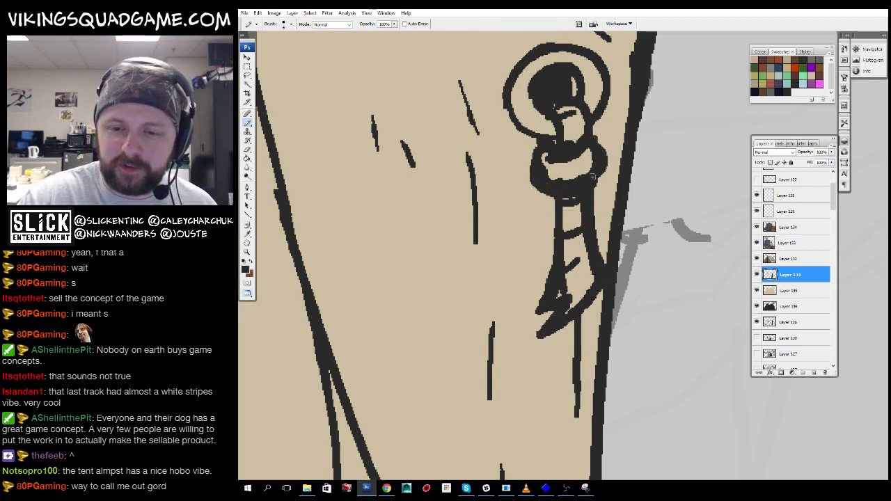
left_click_drag(568, 176, 577, 208)
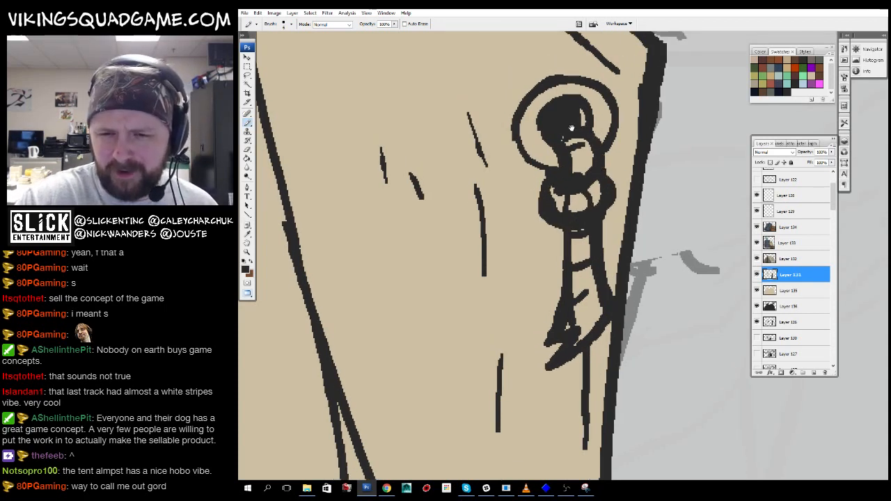
left_click_drag(571, 127, 619, 222)
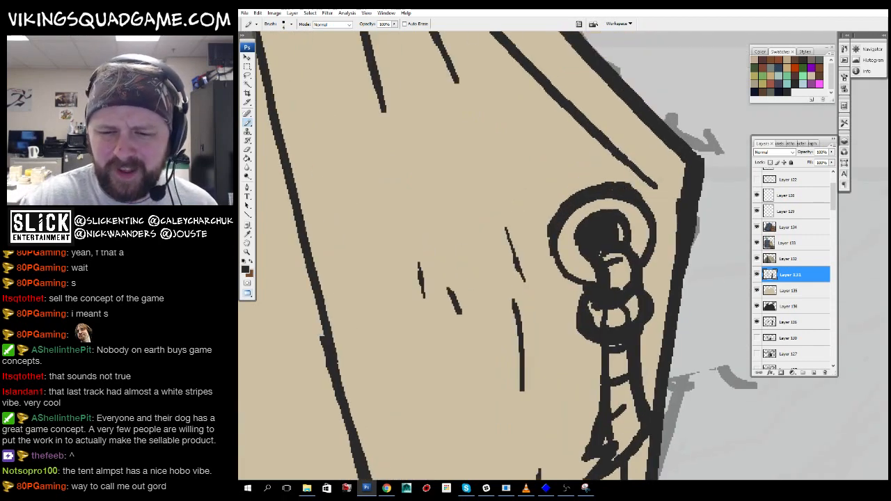
- Look over the whole tent drawing and examine the chimney's line weights up close
mouse_move(334, 167)
left_mouse_down()
mouse_move(446, 175)
mouse_move(720, 244)
left_mouse_up()
left_click(576, 191, "alt")
left_click(589, 241, "alt")
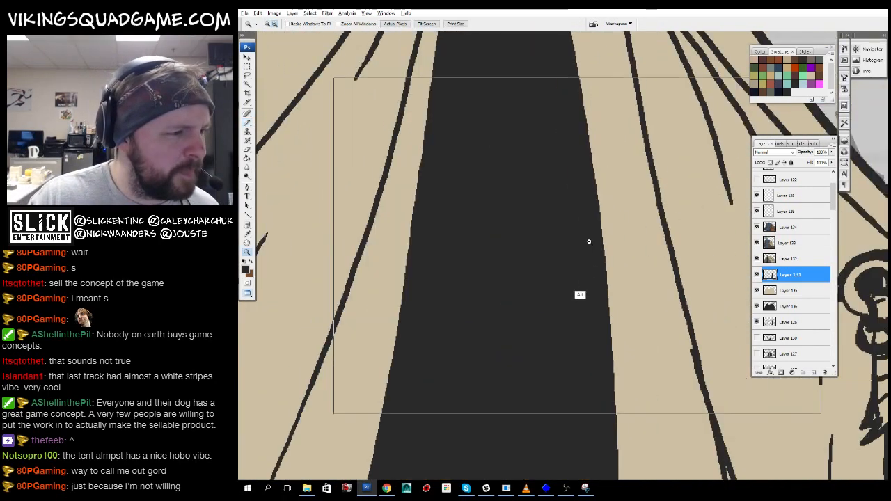
left_click(589, 242, "alt")
left_click(543, 241, "alt")
left_click(575, 262, "alt")
left_click(580, 267, "alt")
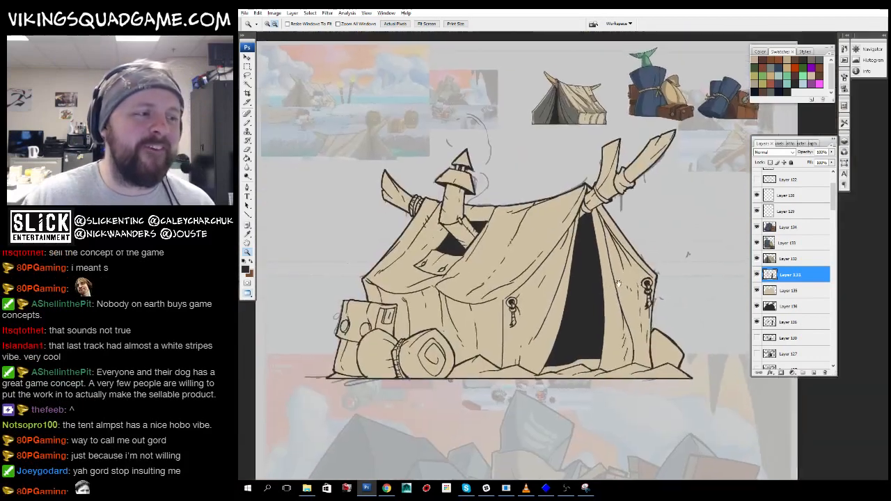
mouse_move(618, 283)
left_mouse_down()
mouse_move(590, 293)
mouse_move(604, 377)
mouse_move(635, 345)
mouse_move(628, 349)
left_mouse_up()
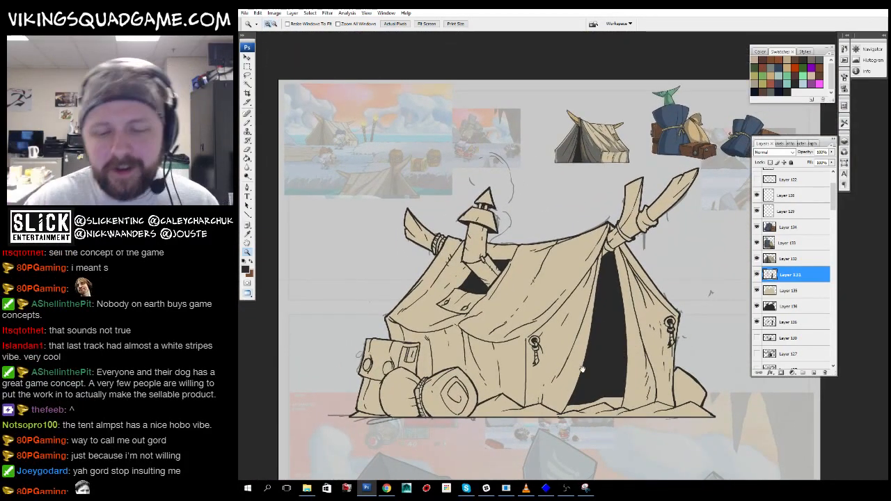
left_click_drag(582, 369, 608, 373)
left_click_drag(608, 374, 497, 183)
mouse_move(585, 109)
left_mouse_down()
mouse_move(638, 155)
mouse_move(422, 369)
left_mouse_up()
left_click_drag(536, 279, 513, 466)
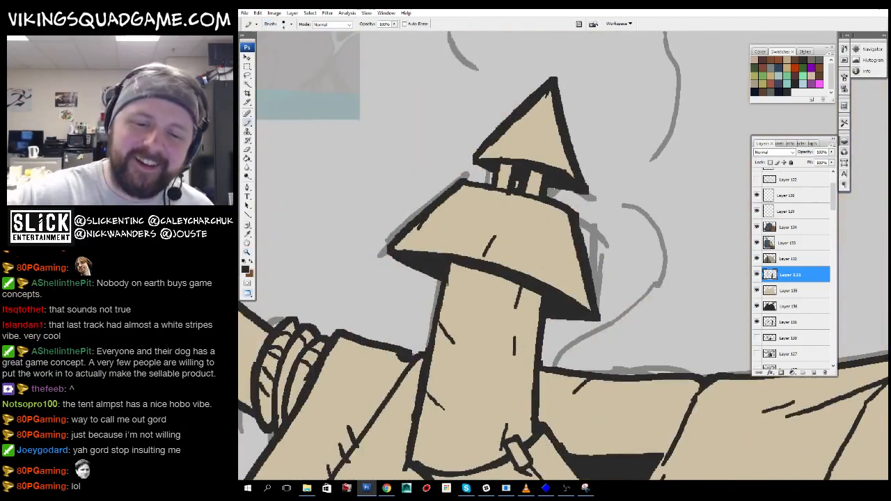
key("z")
left_click(656, 290, "alt")
left_click(662, 313, "alt")
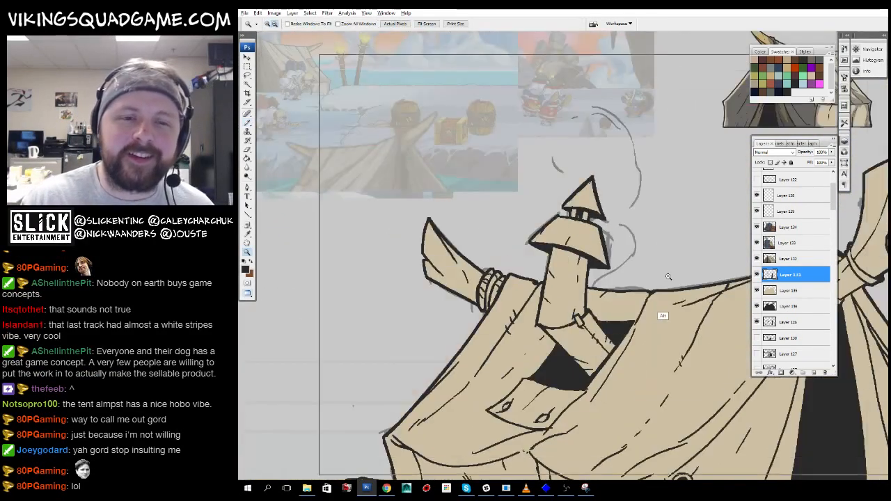
left_click(662, 314, "alt")
left_click(627, 292, "alt")
- Look through the other open documents, including kersketch2.psd, and return to the tent drawing
key("f")
key("f")
left_click_drag(387, 312, 366, 236)
double_click(730, 110)
key("f")
left_click_drag(724, 111, 660, 242)
left_click(613, 216, "alt")
left_click(786, 231)
key("f")
key("f")
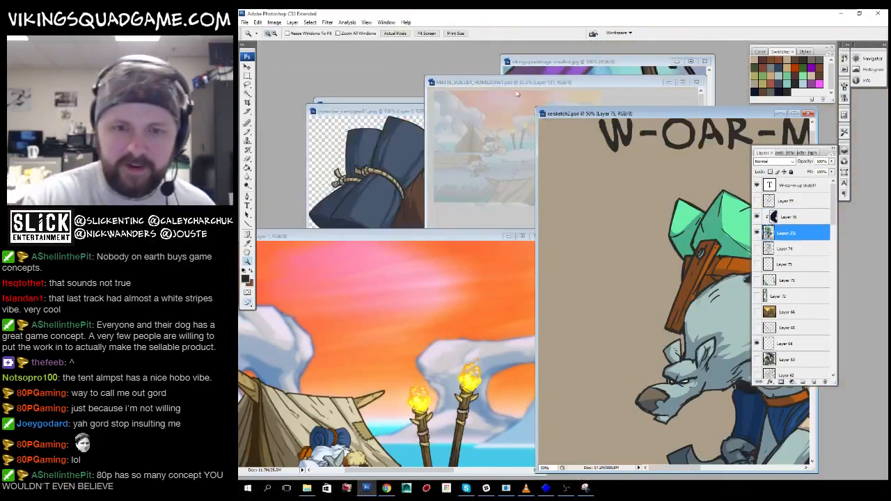
key("ctrl+Tab")
key("f")
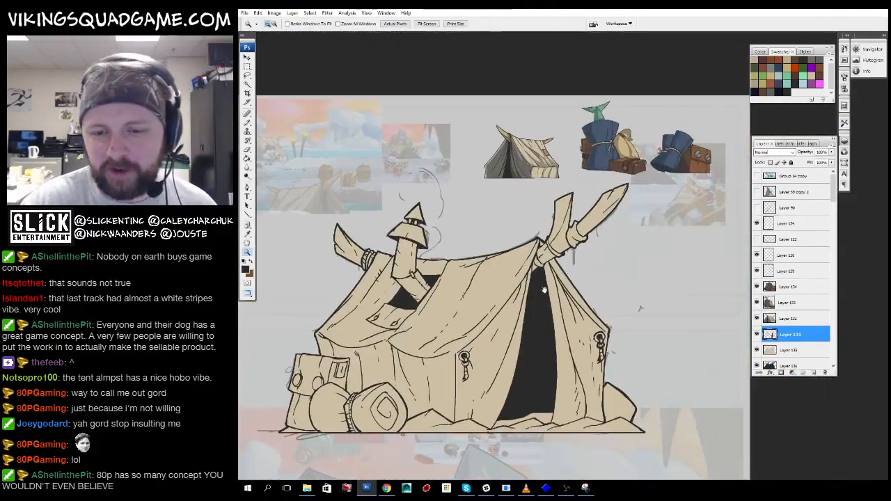
- Examine the crossed poles and their binding at the tent peak, and compare the full tent with the reference props
left_click(562, 245)
key("b")
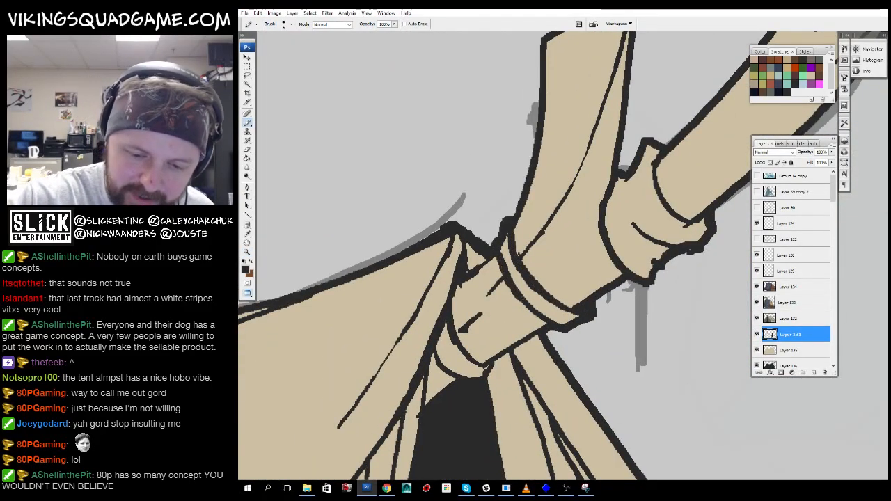
left_click(549, 325, "alt")
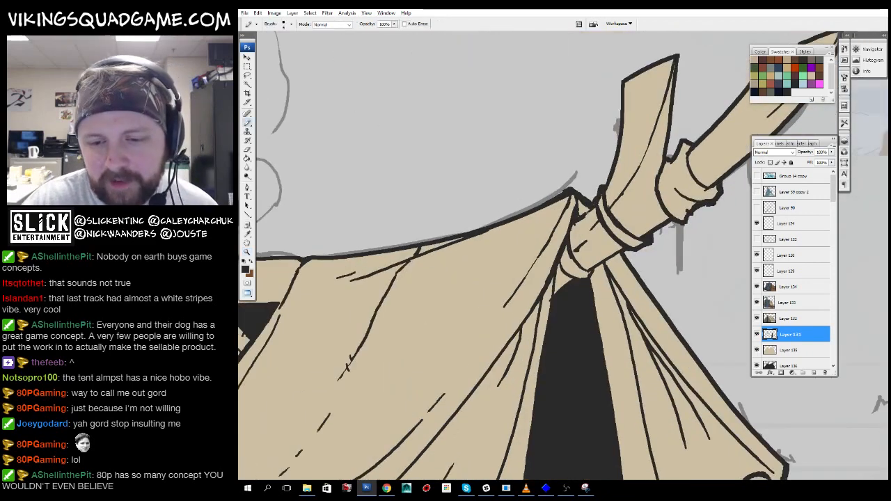
key("z")
left_click(595, 243, "alt")
left_click(590, 310, "alt")
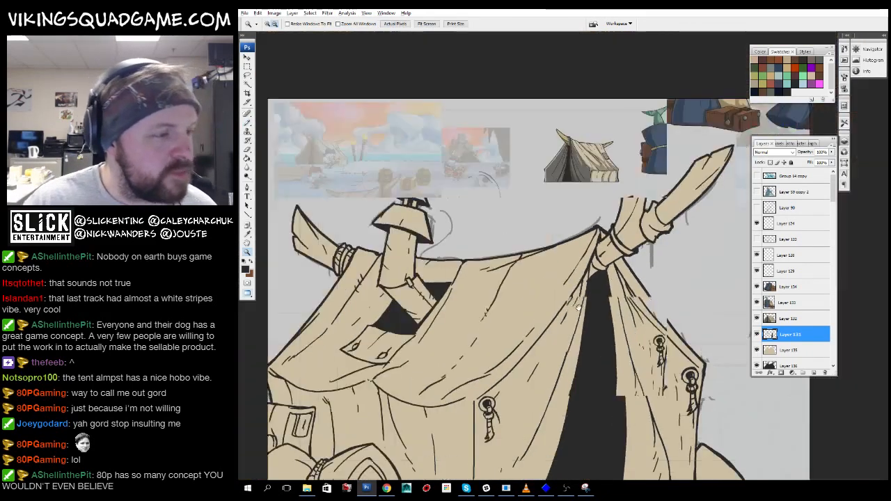
left_click(547, 337, "alt")
left_click(548, 337, "alt")
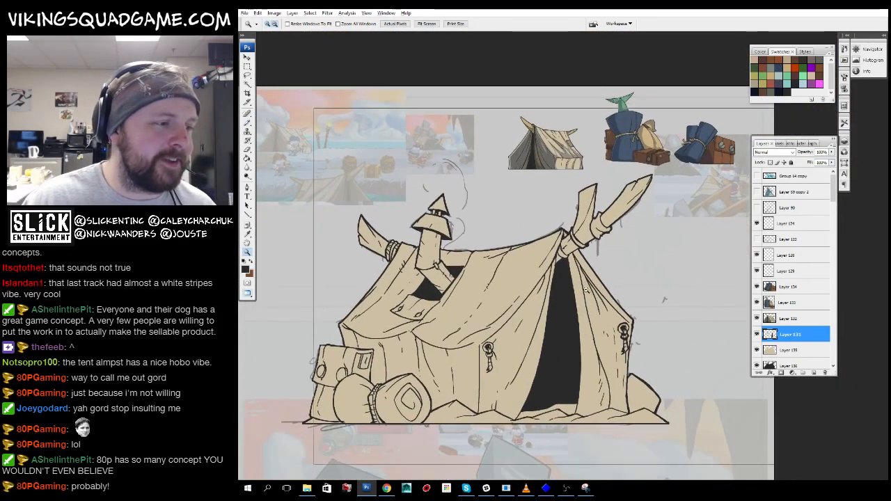
left_click(566, 219, "alt")
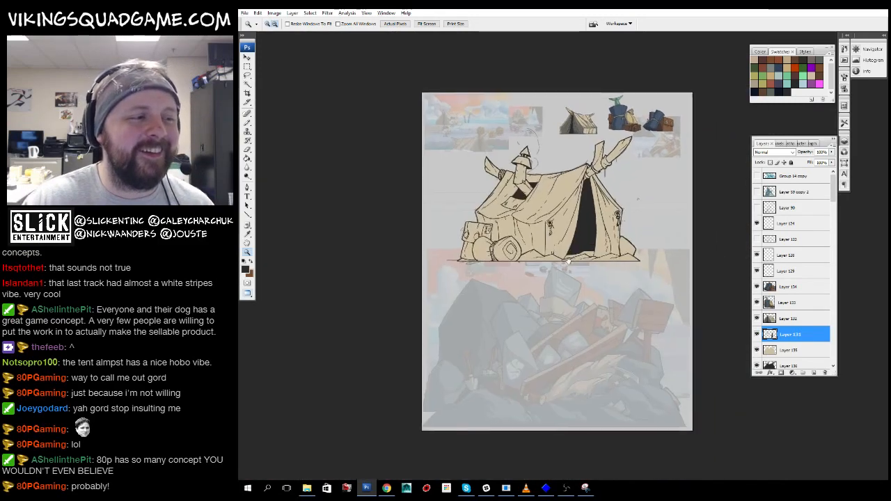
left_click(571, 220)
left_click(571, 220)
left_click(571, 220)
mouse_move(596, 262)
left_mouse_down()
mouse_move(506, 335)
mouse_move(569, 347)
mouse_move(584, 338)
left_mouse_up()
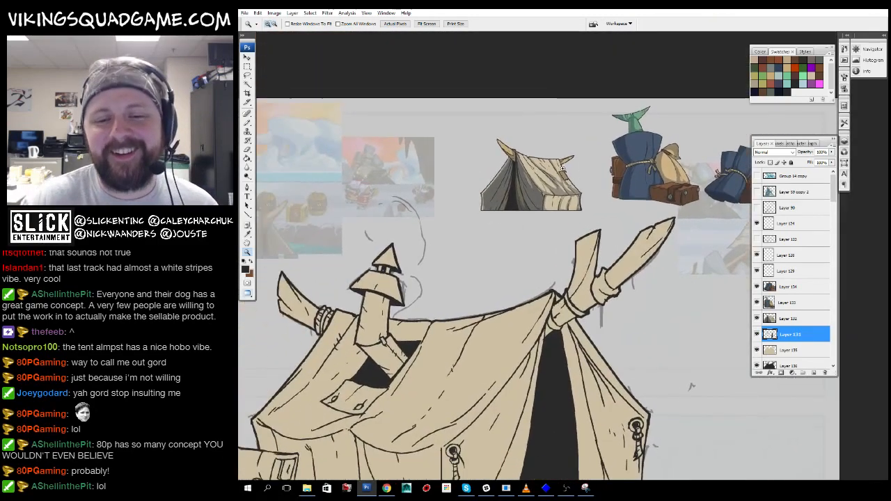
- Sample the tan pole colour from the small reference tent and make the line-art layer, Layer 131, active
key("g")
left_click(516, 182, "alt")
left_click_drag(516, 181, 541, 174)
left_click(783, 318)
left_click(781, 334)
left_click_drag(620, 310, 615, 307)
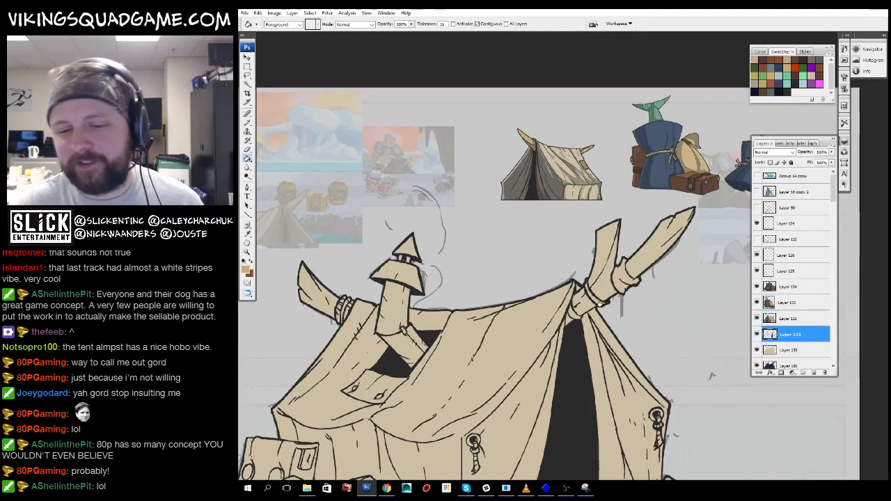
- Select the interiors of the tent's wooden poles with the Magic Wand on the line-art layer
key("w")
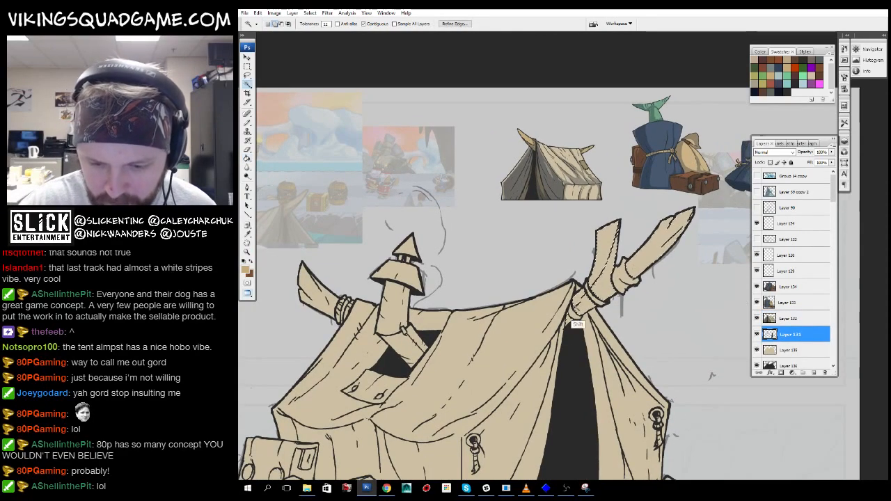
left_click_drag(590, 256, 680, 243)
left_click_drag(662, 349, 606, 288)
- Add a new layer clipped to the tan base and fill the selected wooden poles with the sampled colour
left_click(789, 350)
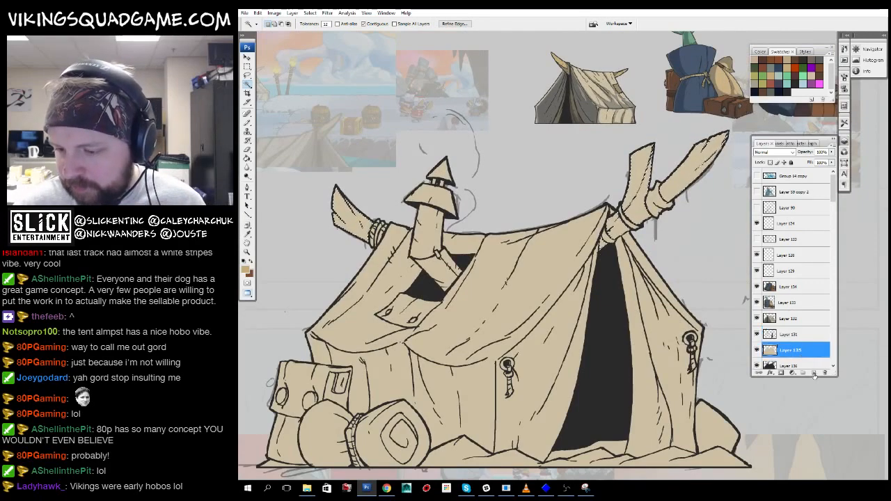
left_click(813, 373)
key("ctrl+alt+g")
key("g")
left_click(636, 199)
key("ctrl+d")
- Make the line-art layer, Layer 131, active and select the right inner flap of the tent's doorway with the Magic Wand
left_click_drag(631, 272, 576, 349)
left_click_drag(690, 377, 767, 273)
left_click(786, 334)
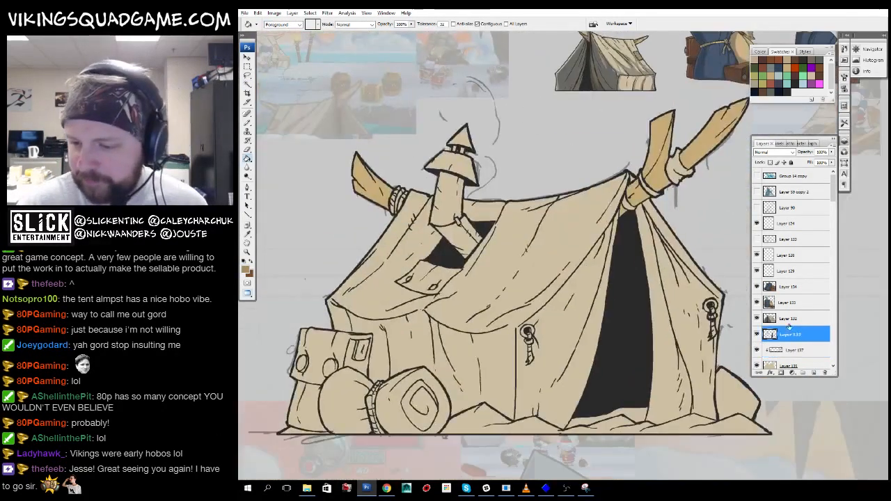
key("w")
left_click_drag(672, 345, 662, 315)
left_click(662, 315)
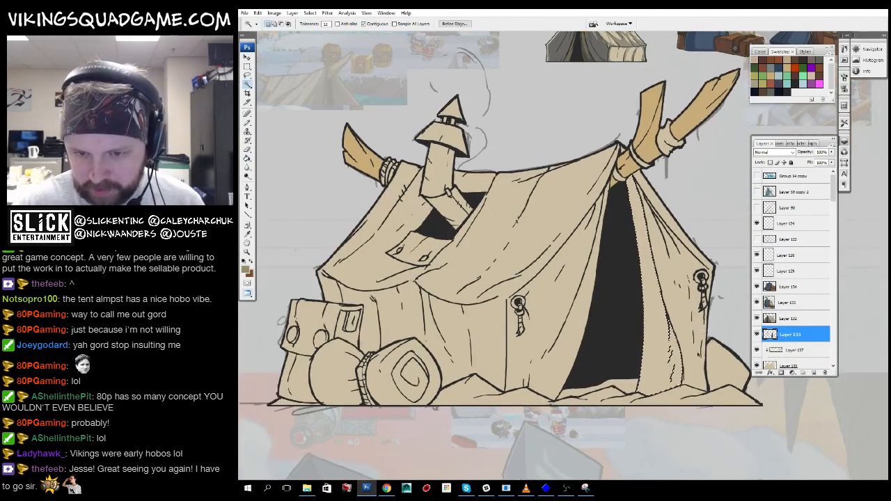
- Add the left inner flap of the tent's doorway to the Magic Wand selection
left_click_drag(557, 373, 535, 323)
left_click(534, 322, "ctrl")
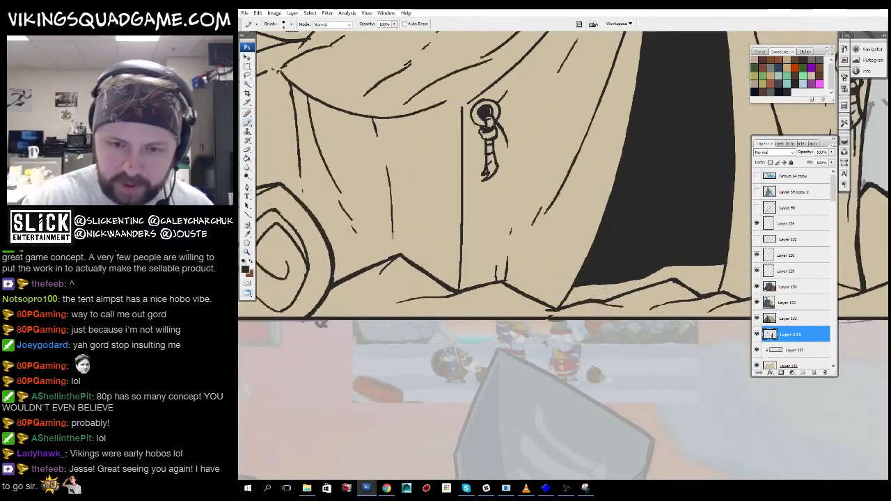
key("w")
key("ctrl+minus")
key("ctrl+minus")
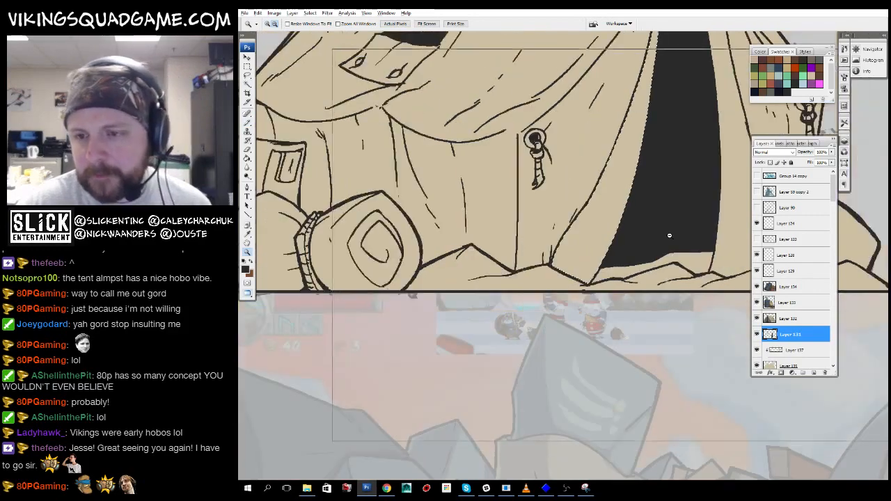
left_click(649, 279, "shift")
left_click_drag(533, 265, 598, 307)
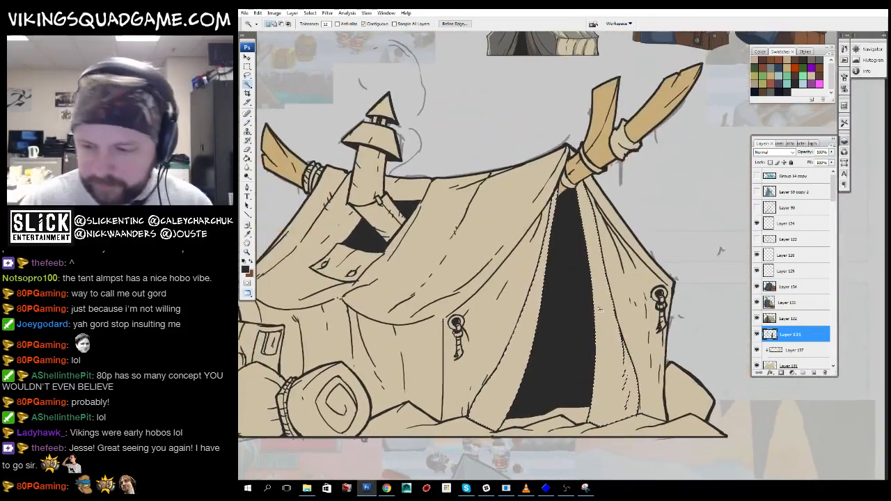
- Fill both selected doorway flaps with the tan pole colour on the clipped Layer 137 and clear the selection
key("g")
key("alt+bracketleft")
scroll(486, 195, "up", 5)
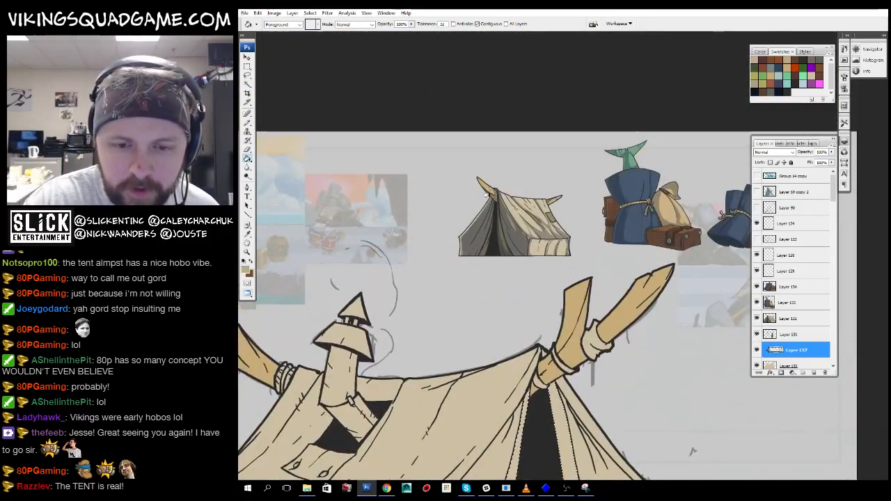
left_click_drag(486, 195, 561, 61)
left_click(658, 359)
key("ctrl+d")
left_click_drag(676, 353, 646, 323)
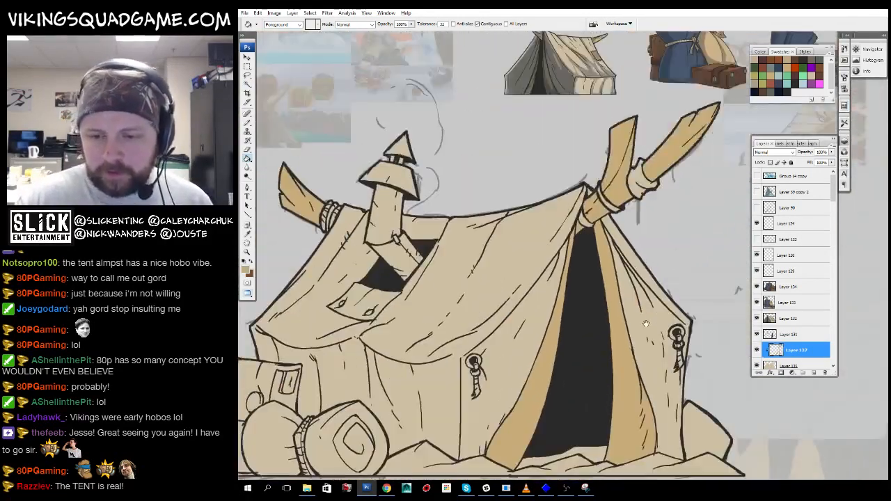
- Sample a darker grey-brown from the reference tent and recolour both doorway flaps with it
scroll(646, 324, "up", 3)
left_click_drag(554, 223, 570, 122)
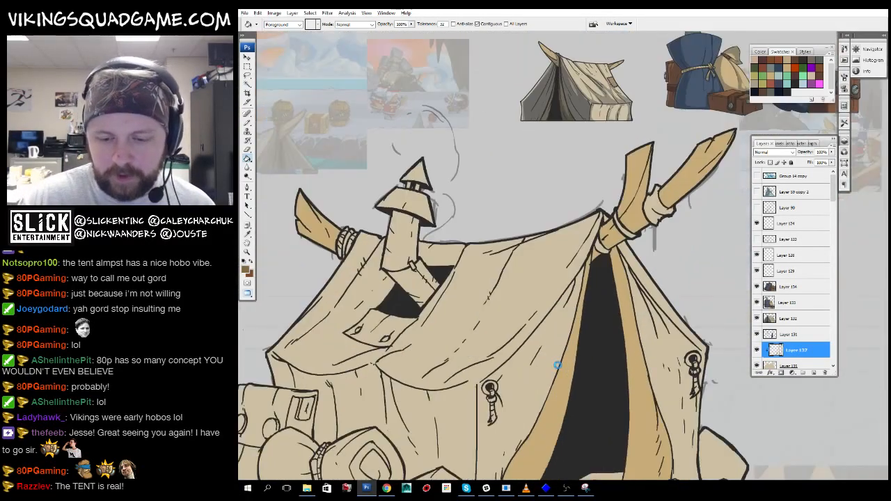
left_click(557, 365)
left_click(560, 383)
key("ctrl+alt+z")
key("ctrl+alt+z")
left_click(641, 401)
left_click(556, 409)
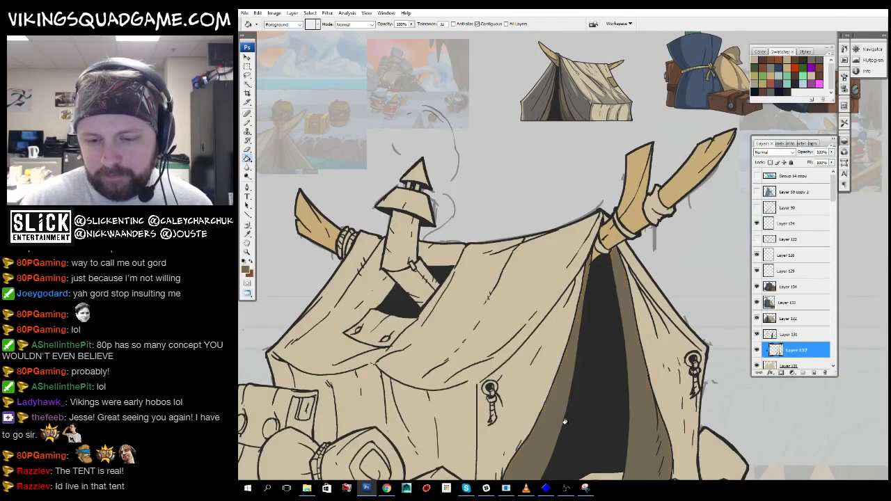
- Sample the blue of the reference bedroll, select the tent's bedroll on the line-art layer and fill it on Layer 137
left_click_drag(594, 339, 562, 416)
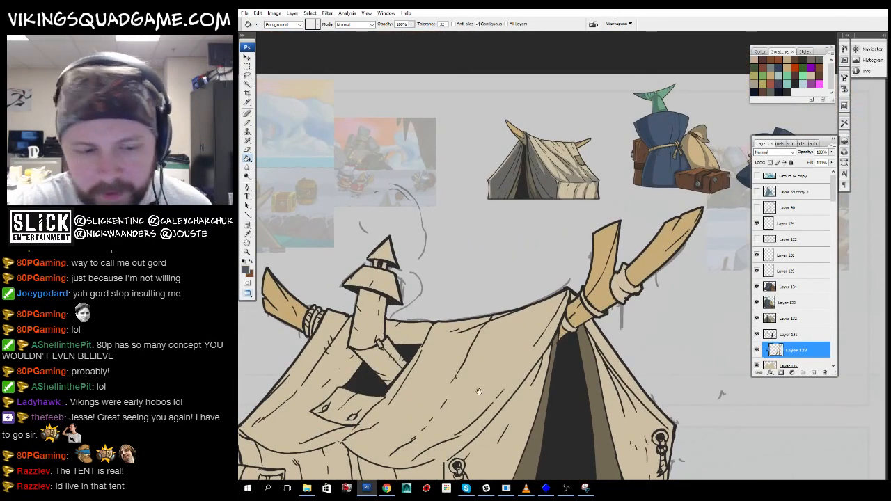
scroll(479, 392, "down", 6)
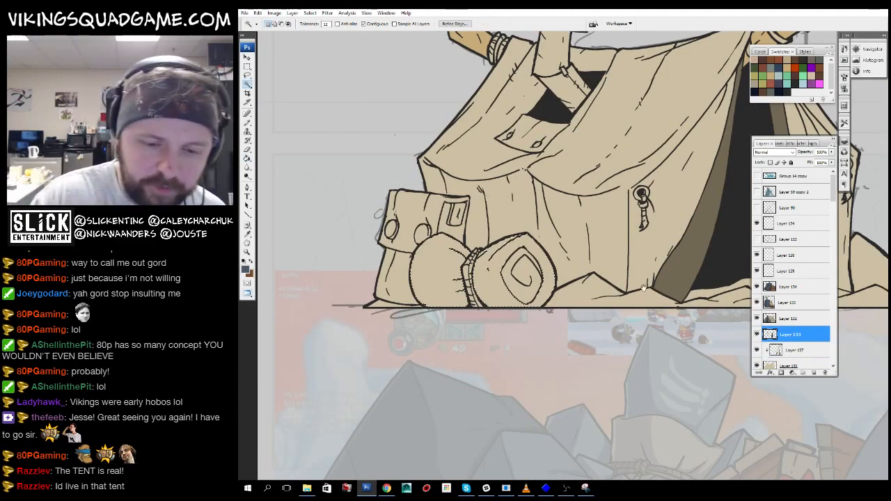
left_click_drag(643, 288, 821, 282)
key("g")
left_click(793, 349)
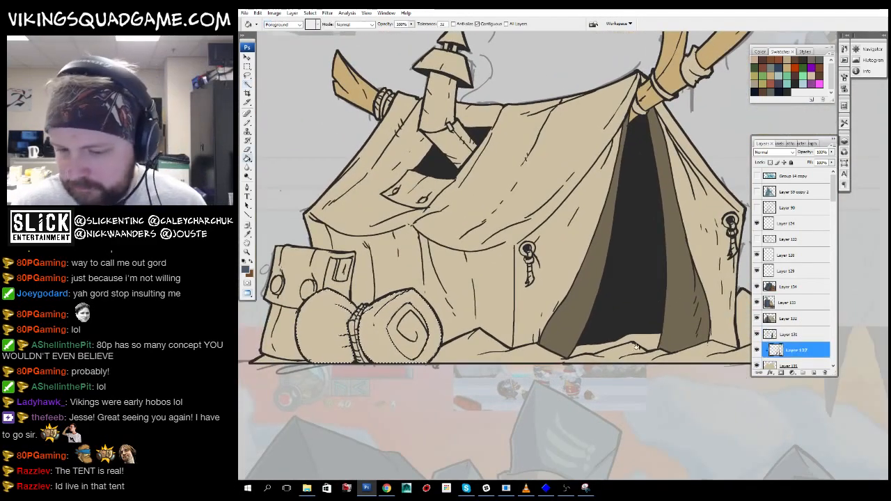
key("alt+BackSpace")
- Select the spiral end of the bedroll on the line-art layer and fill it with the same blue on Layer 137
left_click(766, 334)
key("w")
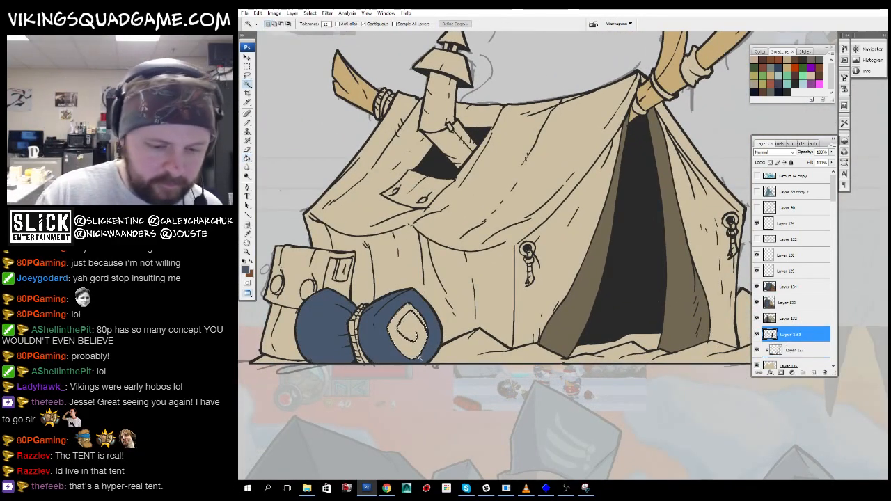
left_click(793, 351)
key("g")
left_click(410, 348)
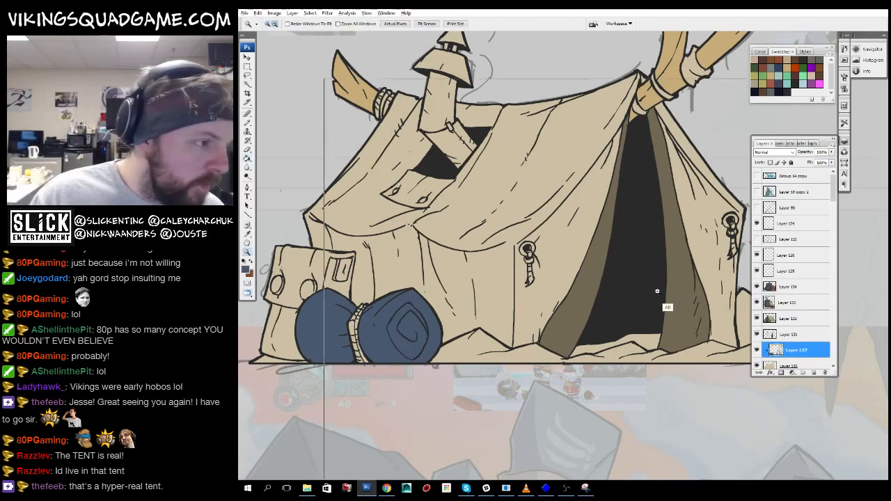
key("ctrl+d")
- Look over the reference tent and luggage, and sample the grey of the metal studs on the reference trunk
left_click(595, 258, "alt")
left_click(594, 258, "alt")
left_click_drag(616, 156, 586, 239)
left_click_drag(571, 150, 545, 251)
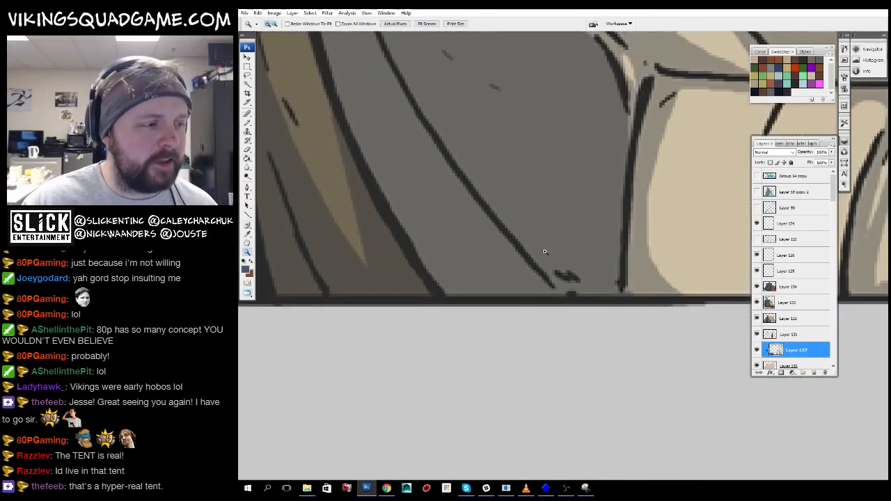
right_click(584, 195)
left_click(597, 210)
left_click(598, 210, "alt")
left_click_drag(532, 368, 449, 440)
left_click_drag(657, 324, 515, 325)
left_click_drag(596, 202, 648, 299)
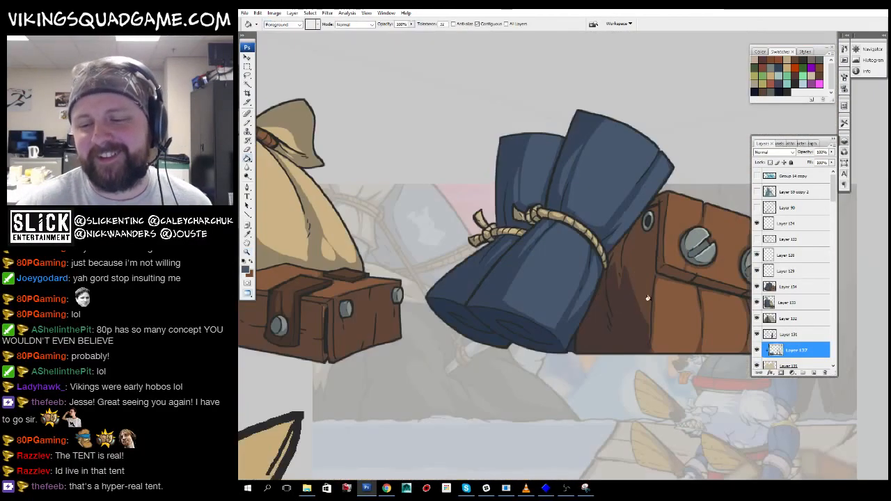
left_click(614, 295, "alt")
left_click(605, 293, "alt")
left_click(605, 293, "alt")
left_click(549, 312, "alt")
left_click_drag(428, 453, 658, 238)
left_click_drag(456, 361, 452, 362)
- Select the chimney pipe and its caps on the line-art layer and fill them with the sampled grey on Layer 137
left_click(796, 338)
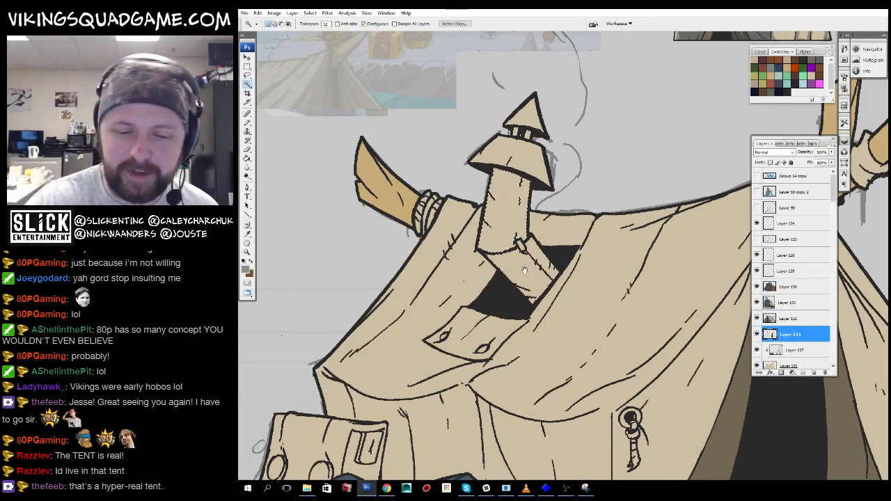
left_click_drag(525, 270, 534, 327)
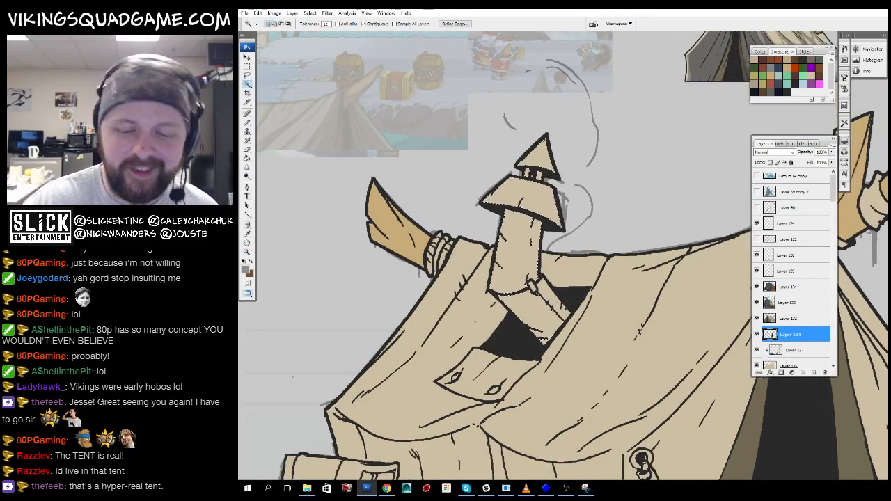
left_click_drag(595, 321, 587, 308)
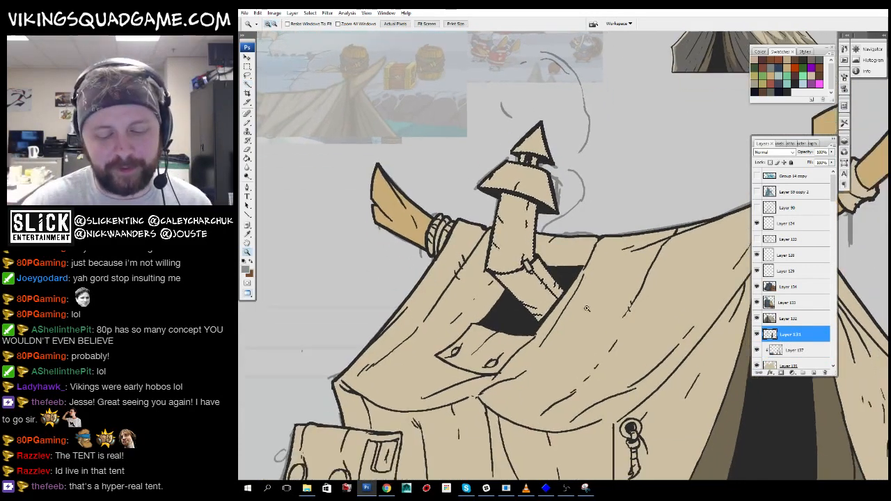
left_click(799, 349)
key("alt+BackSpace")
scroll(707, 255, "down", 5)
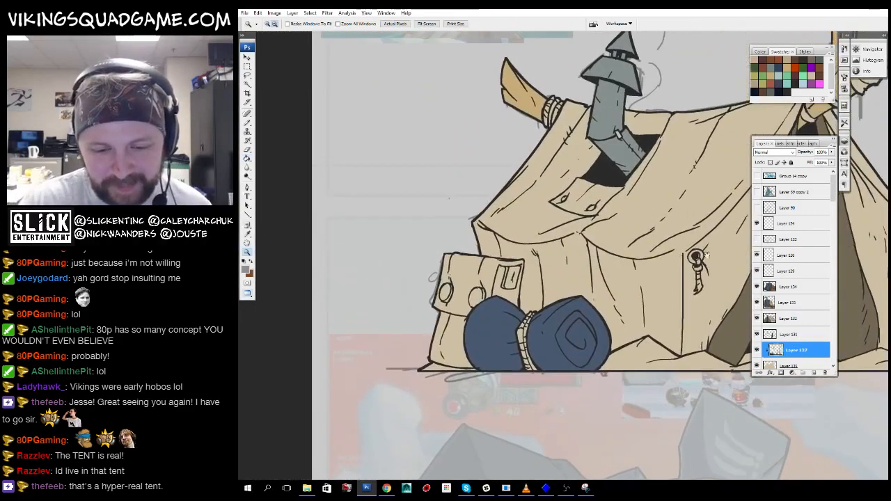
- Select the two round studs on the backpack on the line-art layer and fill them grey on Layer 137
left_click_drag(626, 237, 407, 366)
left_click_drag(495, 342, 538, 341)
left_click(797, 336)
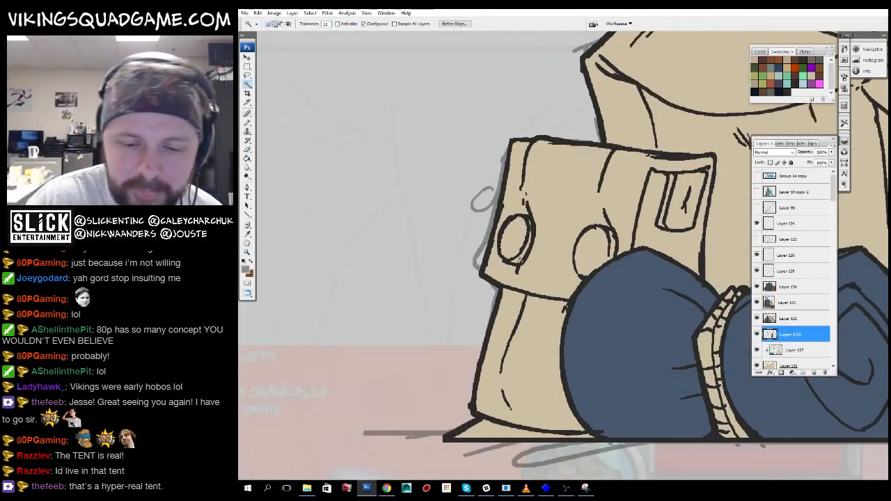
scroll(600, 256, "down", 3)
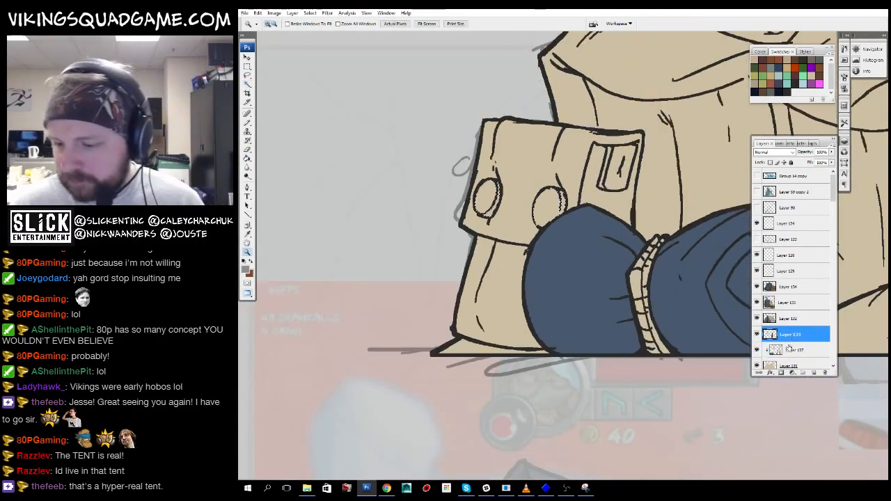
left_click(799, 349)
key("g")
scroll(677, 240, "down", 5)
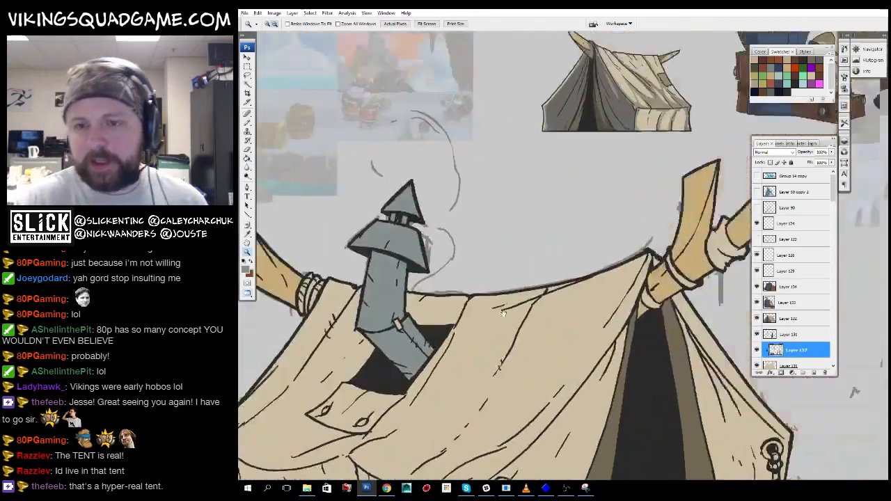
- Sample the reddish-brown leather colour from the reference luggage for the backpack beside the tent
left_click(703, 243, "alt")
key("z")
left_click_drag(523, 345, 645, 130)
left_click_drag(542, 392, 632, 175)
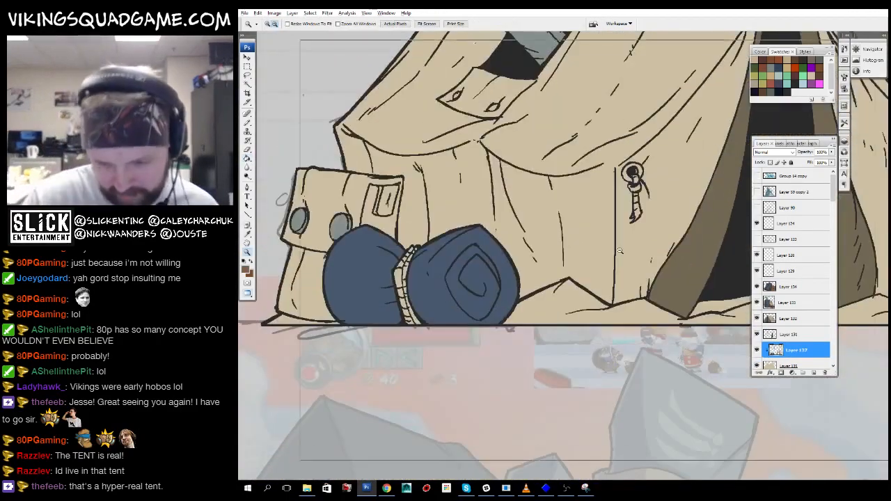
left_click_drag(590, 298, 607, 123)
left_click_drag(572, 311, 458, 298)
left_click_drag(557, 139, 622, 229)
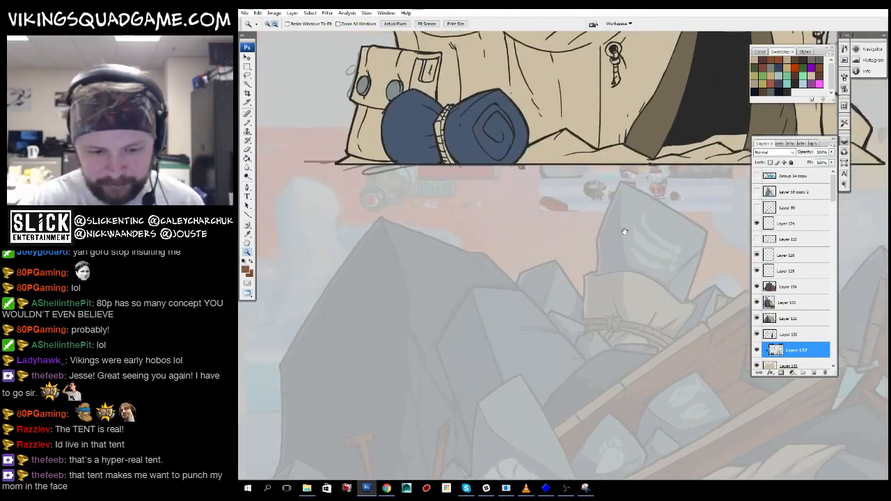
left_click_drag(591, 104, 626, 390)
- Select the flap, strap and body areas of the backpack with the Magic Wand on the line-art layer
left_click(794, 335)
left_click_drag(580, 352, 693, 326)
left_click(781, 353)
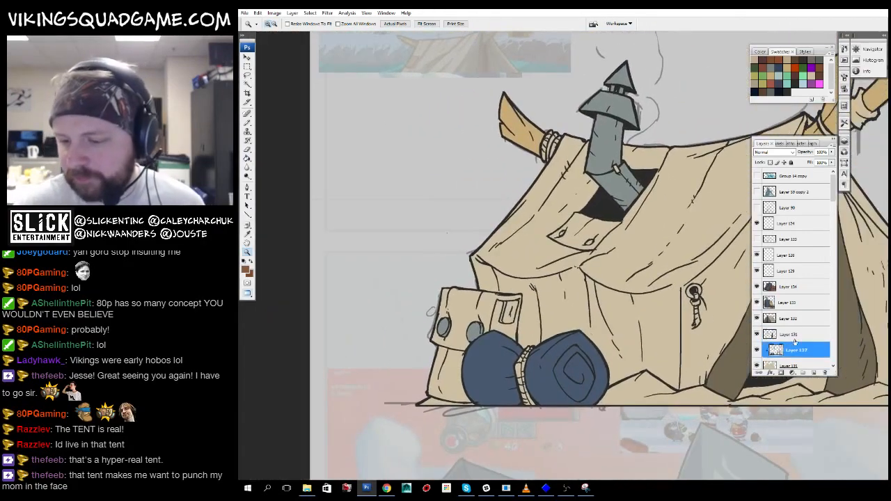
left_click(780, 336)
left_click_drag(544, 343, 557, 334)
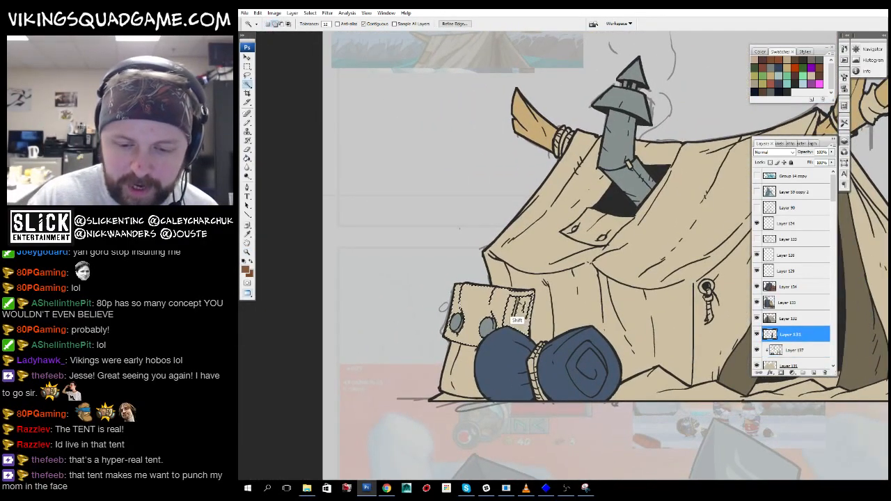
left_click_drag(511, 314, 530, 287)
left_click(479, 341, "shift")
left_click_drag(494, 327, 437, 394)
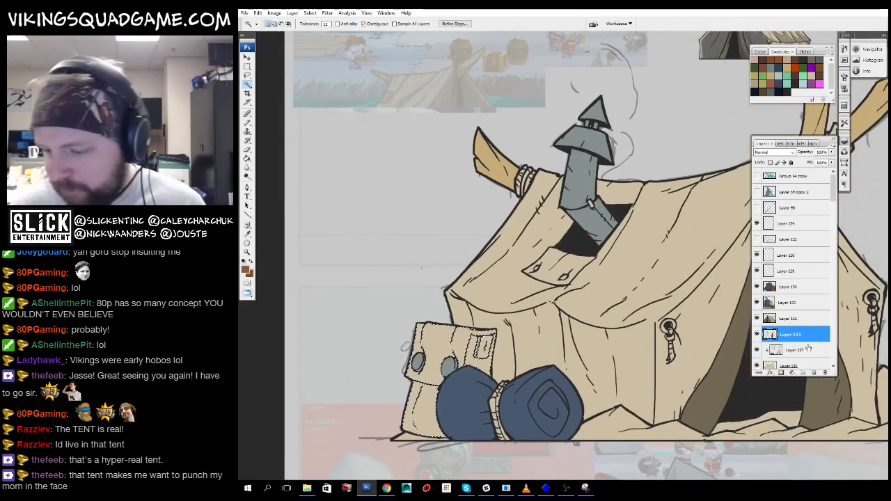
- Fill the selected backpack with the leather brown on Layer 137 and clear the selection
left_click(808, 349)
key("g")
left_click(456, 345)
key("ctrl+d")
key("z")
left_click(665, 218)
mouse_move(665, 218)
left_mouse_down()
mouse_move(670, 202)
mouse_move(537, 263)
left_mouse_up()
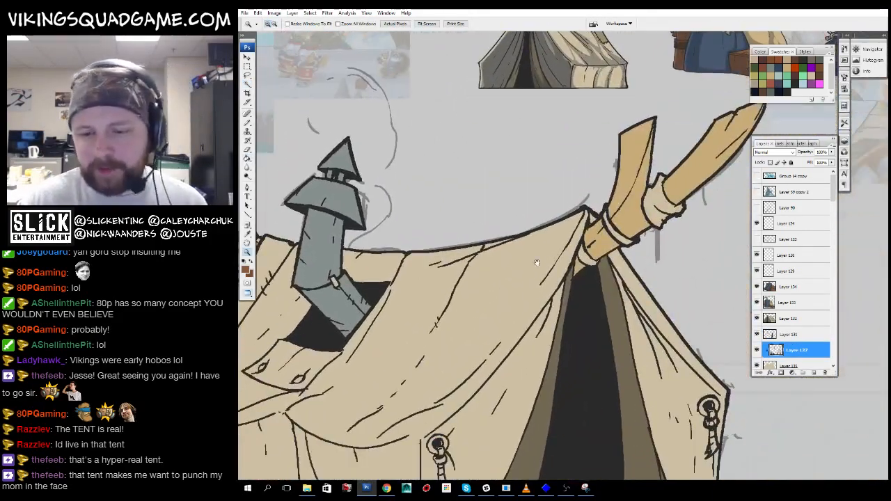
- Select the bindings around the tent's wooden poles on the line-art layer with the Magic Wand and Lasso
left_click(791, 338)
left_click_drag(754, 209, 735, 243)
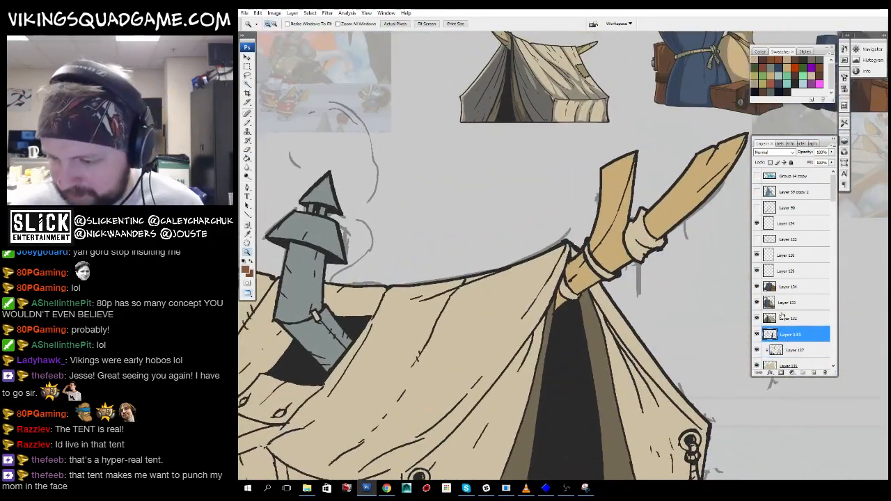
left_click_drag(584, 281, 862, 256)
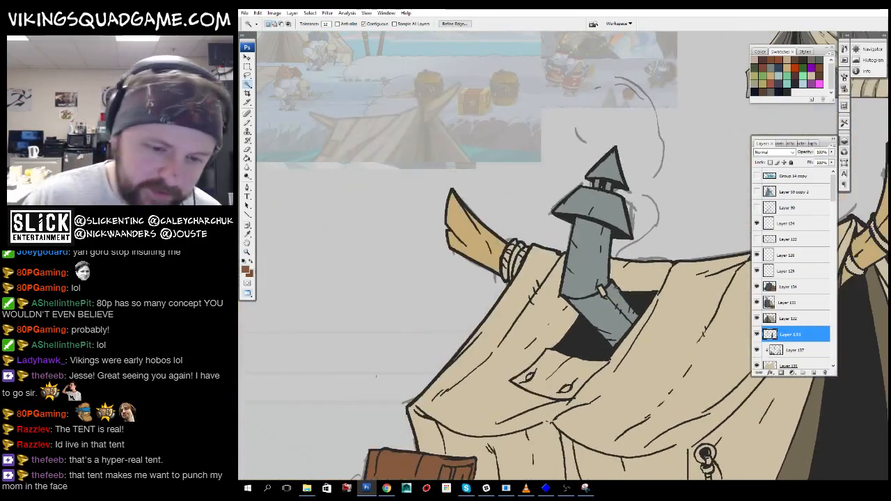
key("l")
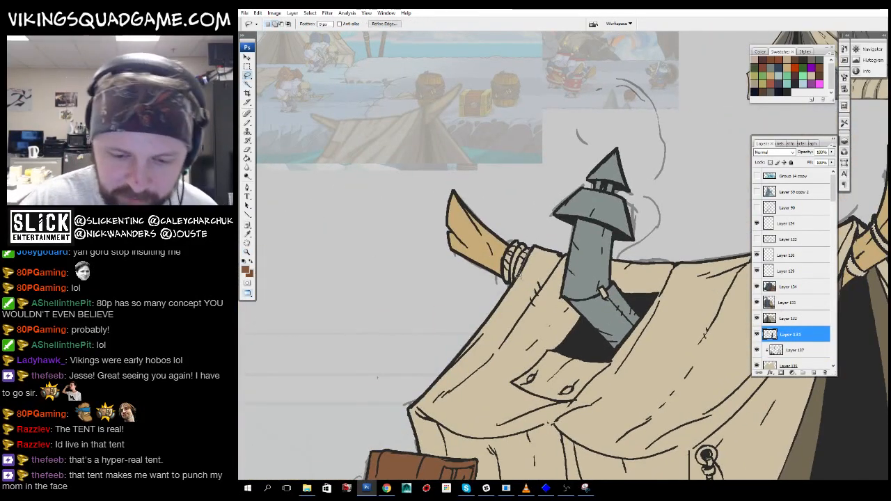
left_click_drag(509, 243, 339, 249)
- Fill the pole bindings with the leather brown on Layer 137, clear the selection and check the whole tent
key("g")
left_click(797, 350)
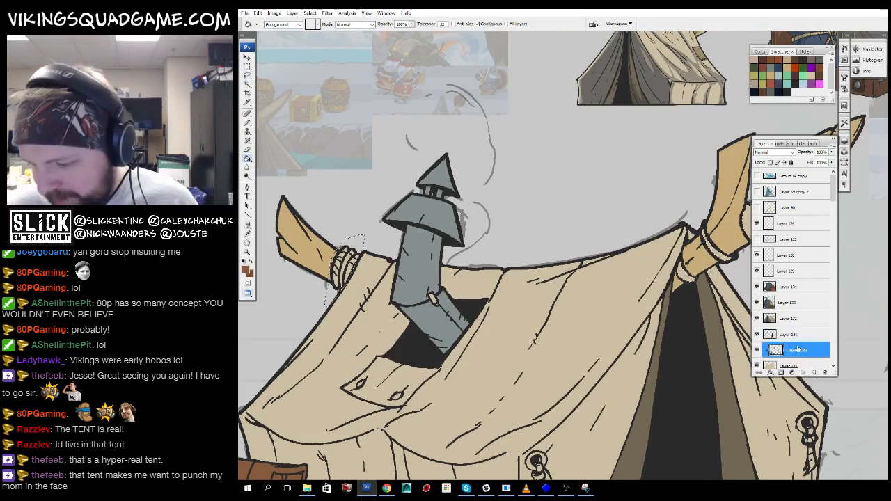
key("ctrl+d")
left_click_drag(724, 270, 670, 289)
left_click(696, 240)
left_click(655, 266)
left_click_drag(536, 313, 622, 307)
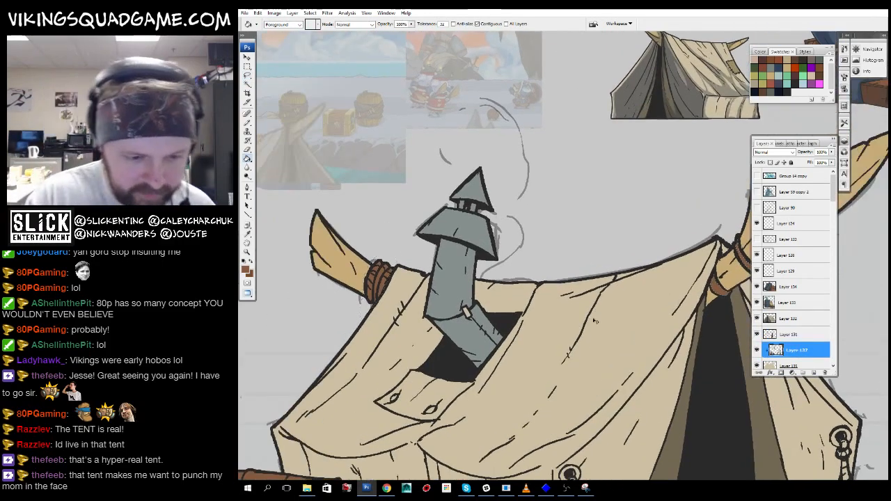
key("alt+space")
left_click(675, 354, "alt")
left_click(633, 338, "alt")
left_click(609, 327, "alt")
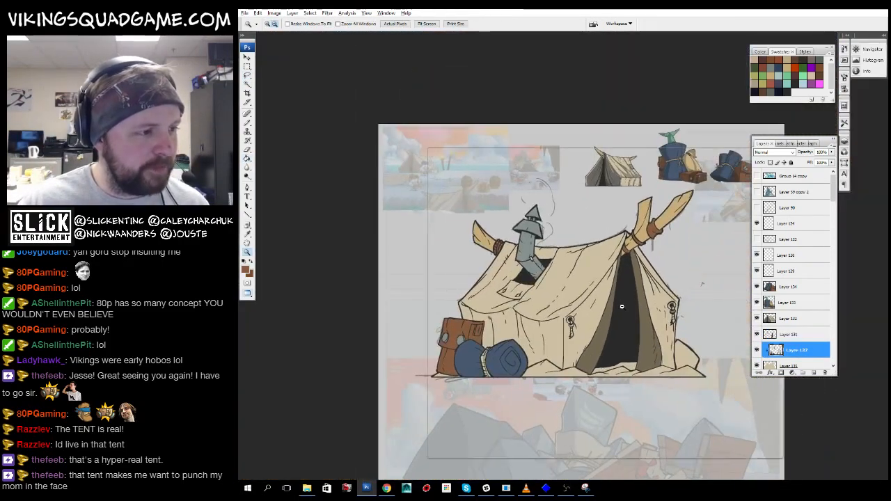
- Paint the metal ring of the grommet beside the tent's doorway with the chimney's grey on Layer 137
left_click(597, 322, "alt")
left_click(597, 322, "alt")
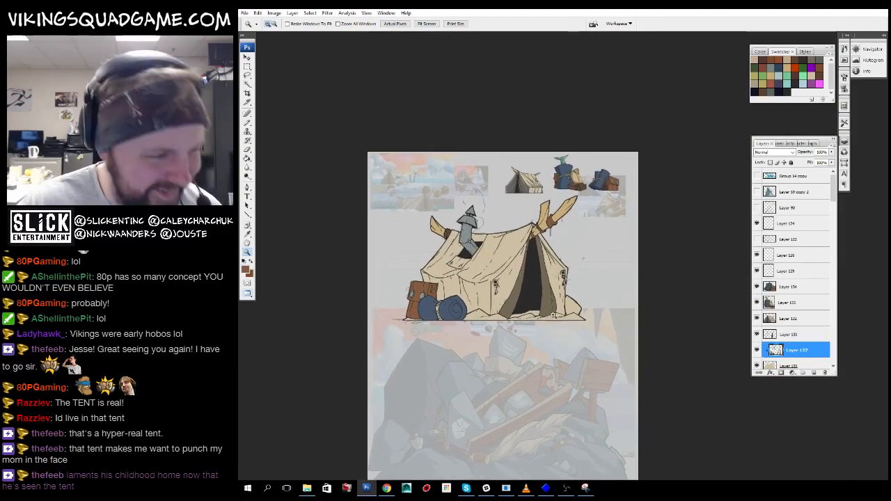
left_click(556, 341, "alt")
left_click_drag(543, 340, 527, 329)
left_click_drag(527, 329, 540, 209)
left_click_drag(409, 116, 467, 304)
left_click(394, 313, "alt")
left_click_drag(480, 426, 528, 242)
left_click(503, 235, "ctrl")
left_click(532, 315, "ctrl")
key("b")
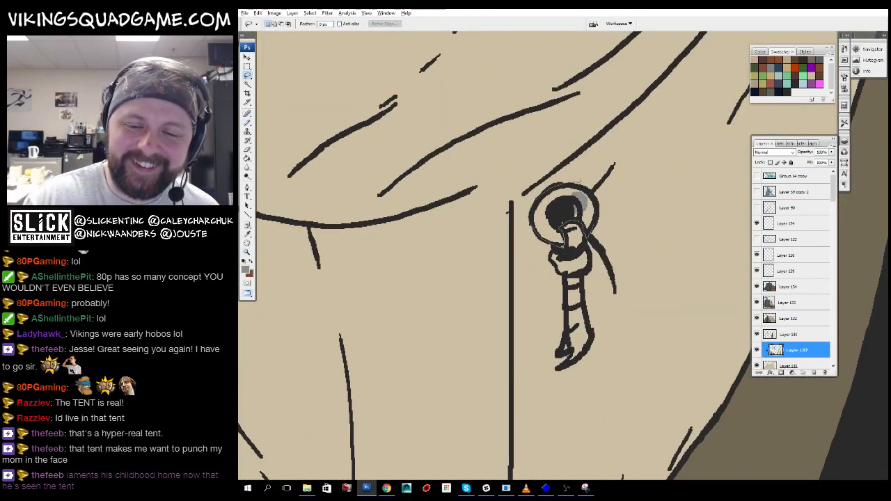
key("b")
left_click_drag(589, 202, 557, 189)
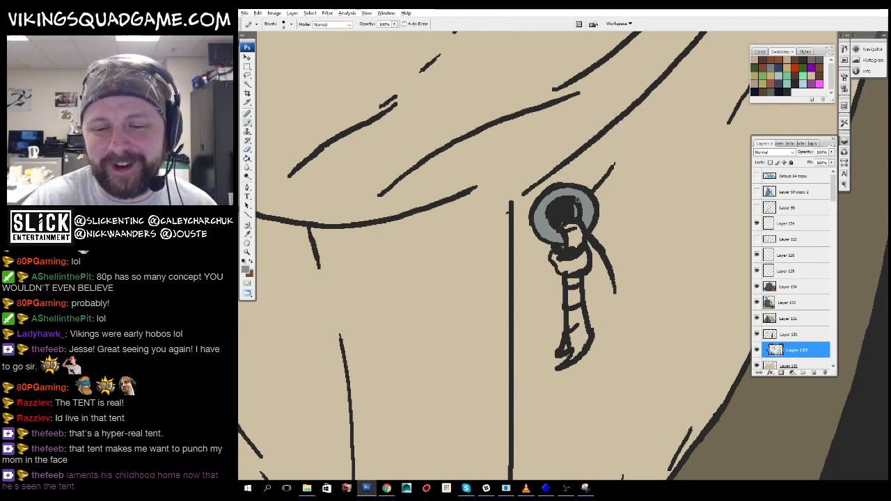
left_click_drag(606, 244, 575, 249)
- Paint the metal ring of the grommet near the tent's far corner in the same grey
left_click_drag(645, 374, 299, 335)
left_click_drag(731, 285, 480, 285)
left_click_drag(703, 293, 546, 334)
left_click_drag(544, 176, 561, 266)
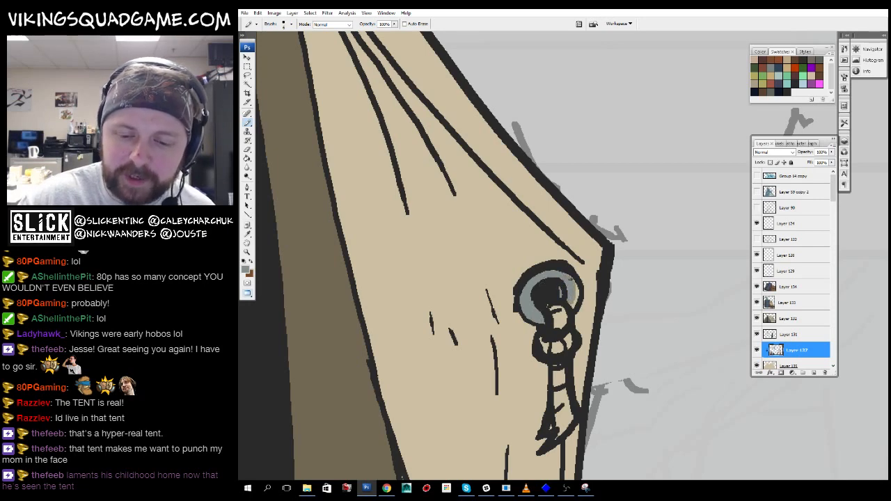
left_click_drag(487, 313, 625, 232)
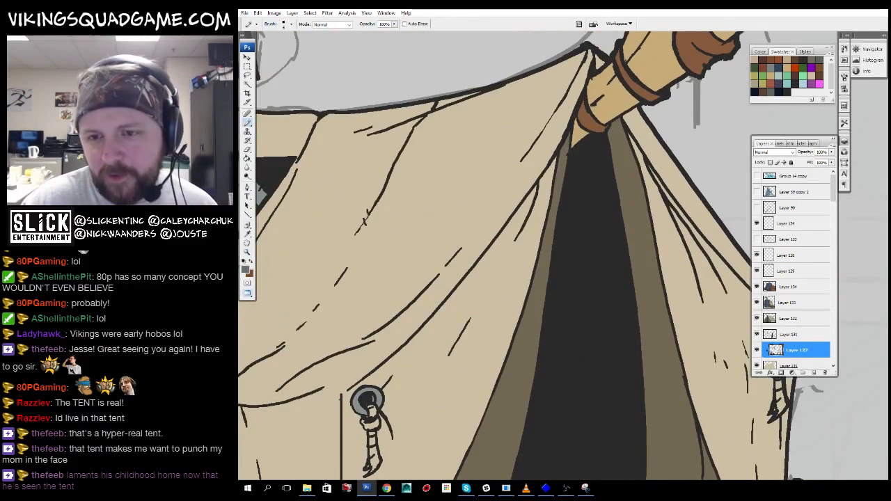
- Lasso the tie hanging from the far-corner grommet and fill it with the leather brown sampled from the pole bindings
left_click_drag(684, 295, 481, 187)
left_click(558, 280, "ctrl")
key("l")
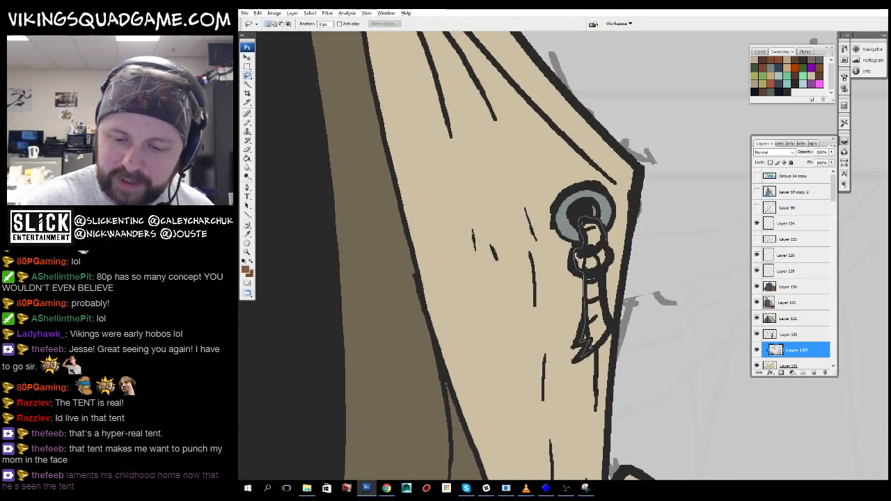
key("g")
left_click(594, 286)
- Lasso the tie on the grommet beside the doorway, fill it with the leather brown and check the whole tent
left_click_drag(346, 376, 724, 290)
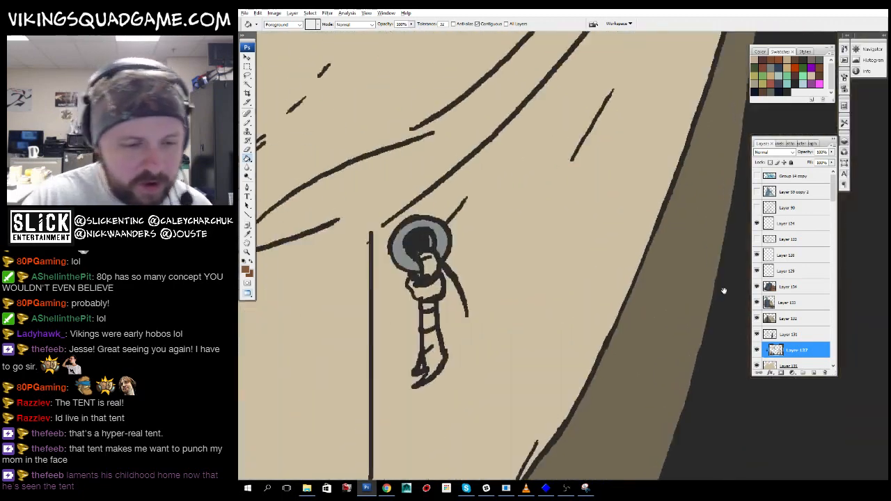
left_click_drag(452, 313, 565, 280)
key("l")
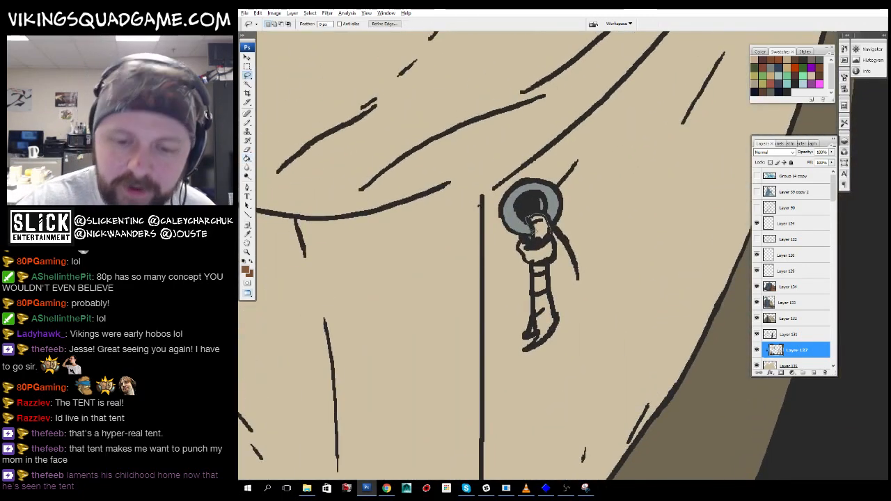
left_click_drag(530, 333, 527, 342)
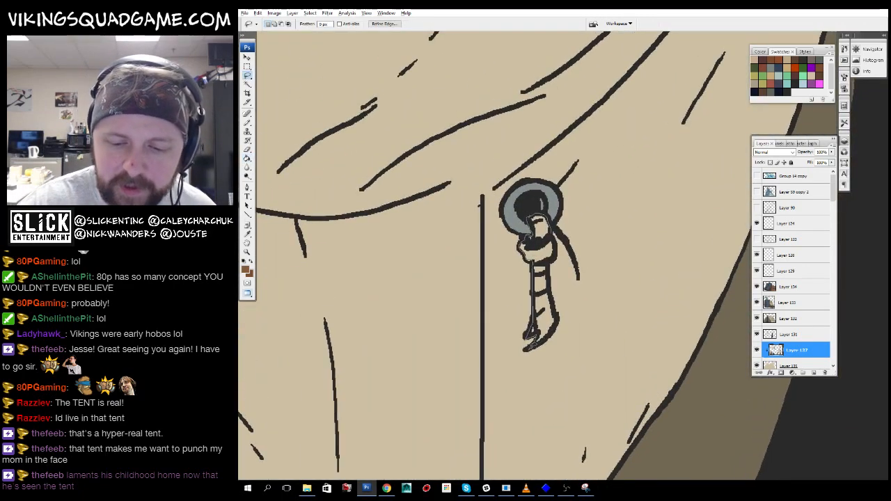
key("g")
left_click(544, 299)
left_click(615, 277, "alt")
left_click(615, 279, "alt")
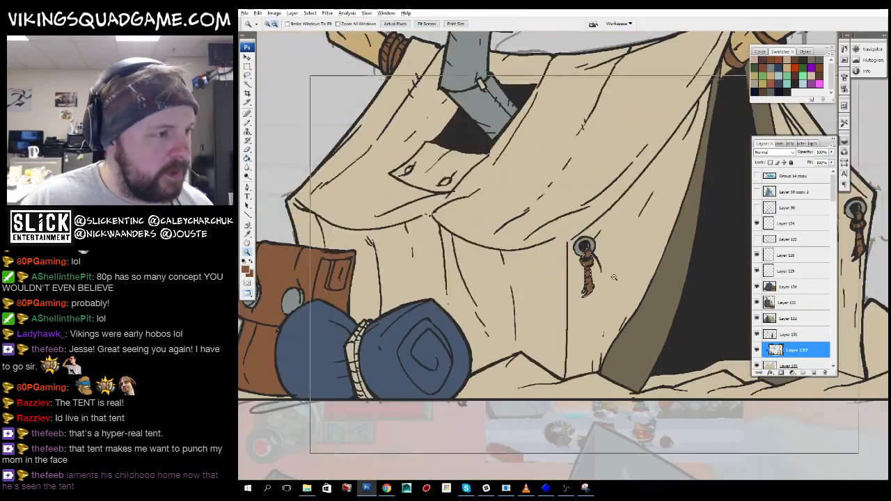
left_click(615, 279, "alt")
left_click_drag(616, 283, 555, 409)
left_click(555, 409, "alt")
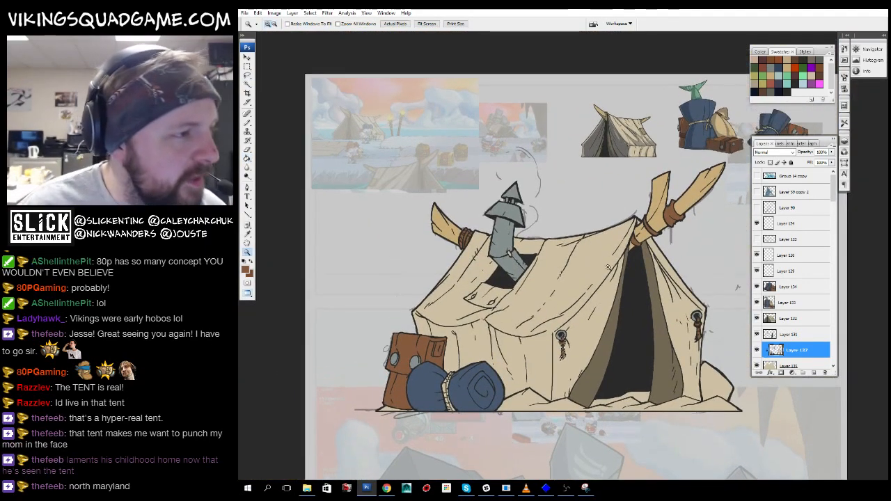
left_click(572, 281)
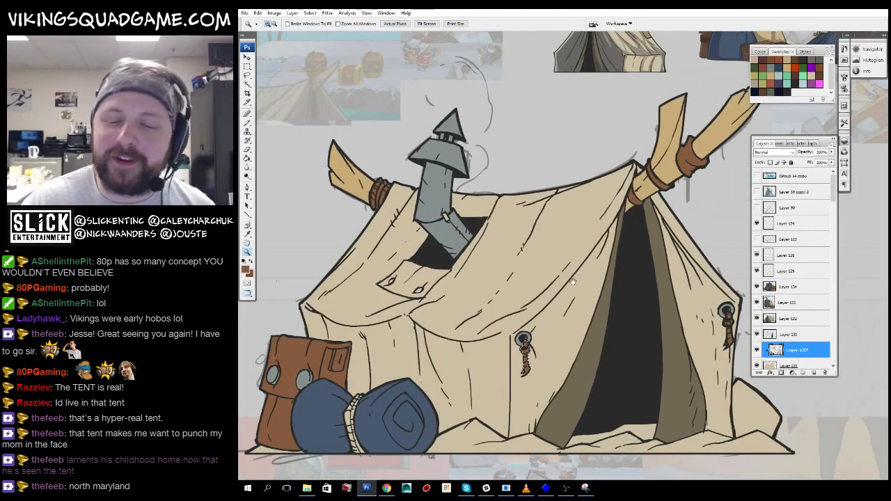
- Hide the grey overlay layer, sample the teal from the reference rocks and show the overlay again
scroll(572, 281, "down", 10)
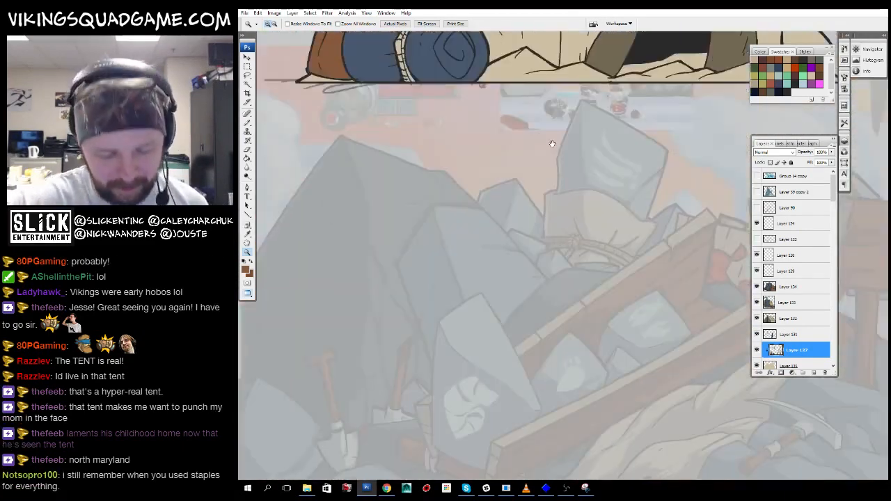
scroll(553, 366, "down", 4)
scroll(822, 249, "down", 2)
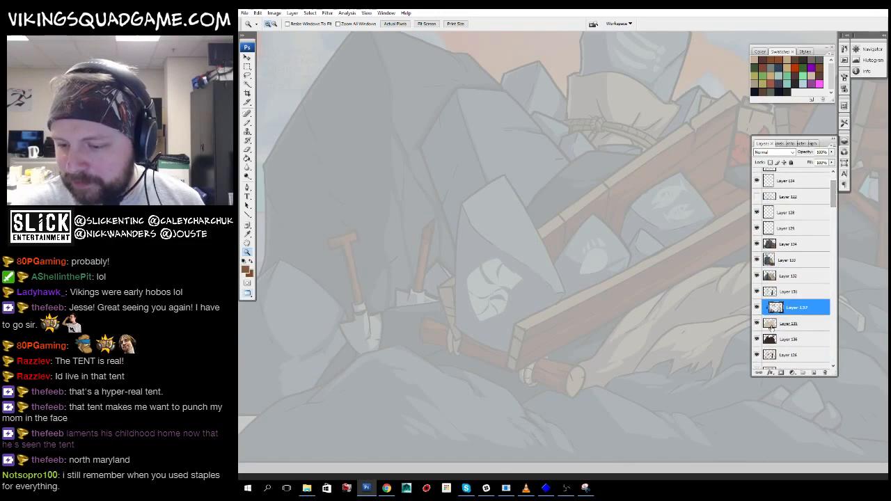
scroll(778, 260, "down", 6)
left_click(760, 301)
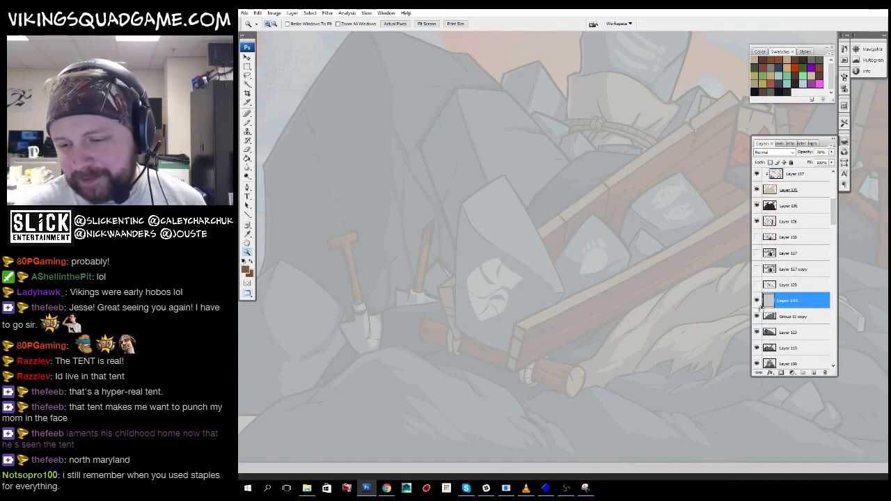
scroll(521, 268, "up", 5)
key("g")
scroll(521, 268, "up", 4)
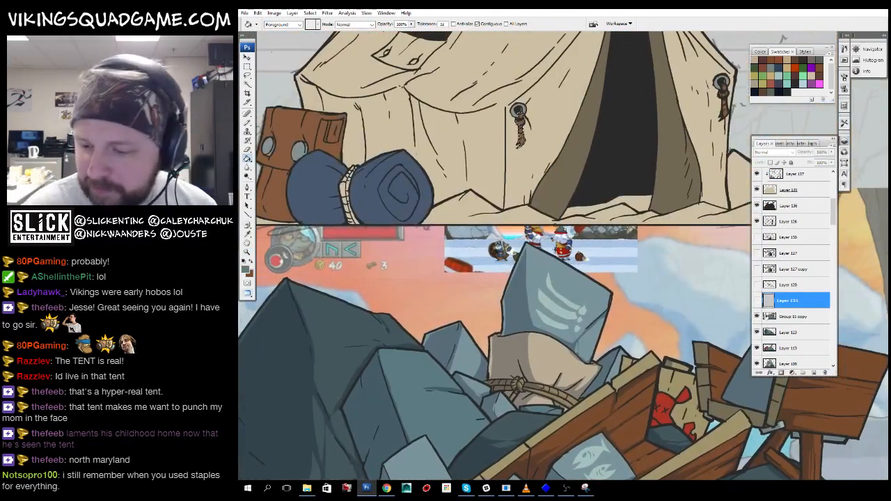
left_click(757, 300)
- Select the ground area along the tent's base with the Magic Wand on the line-art layer
left_click(788, 192)
left_click(795, 176)
left_click_drag(646, 249, 568, 351)
key("w")
left_click(365, 89)
left_click_drag(363, 88, 397, 69)
scroll(793, 264, "up", 2)
left_click(793, 224)
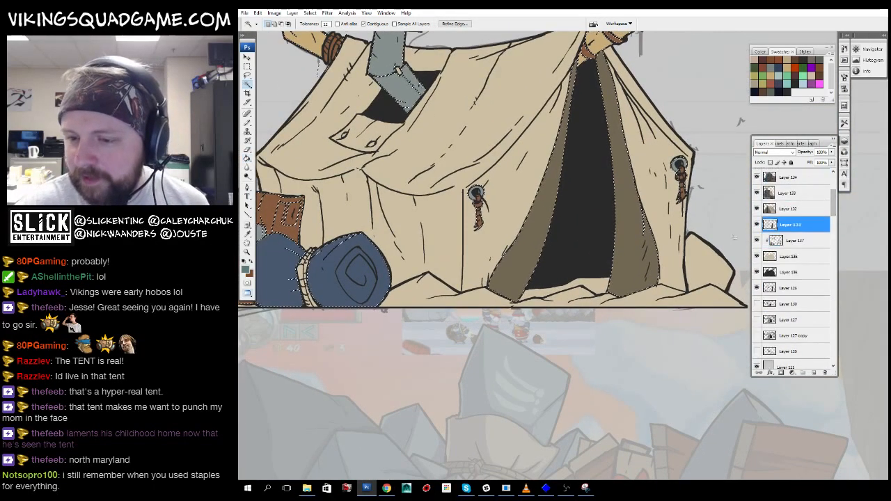
left_click(639, 310)
left_click(630, 301)
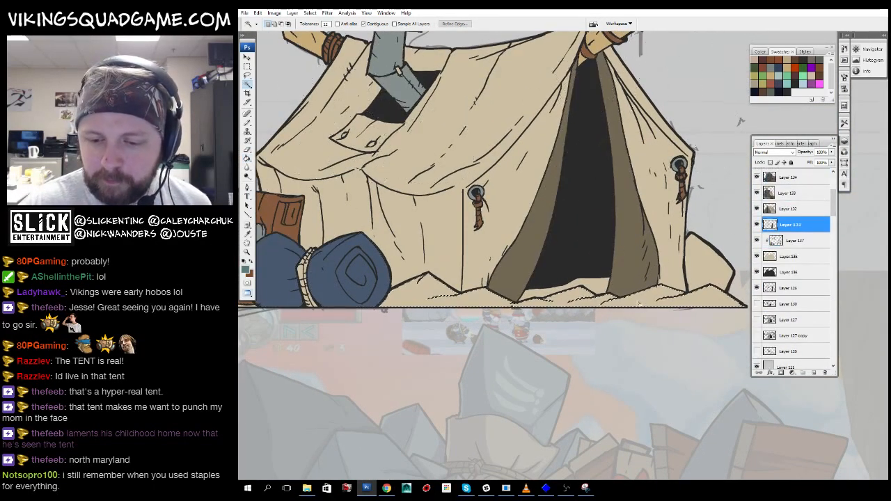
- Fill the selected ground with the sampled rock teal on Layer 137, clear the selection and toggle the layer's visibility to compare
left_click_drag(543, 334, 641, 351)
left_click(797, 241)
key("g")
left_click(651, 322)
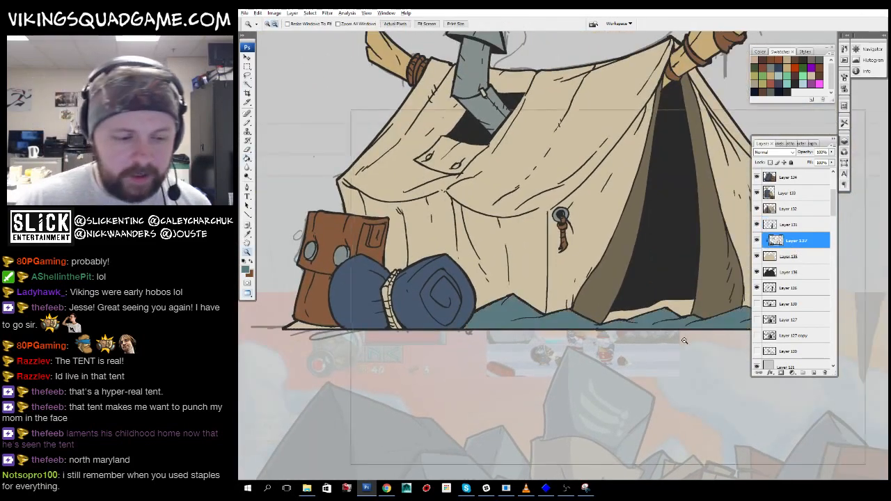
key("ctrl+minus")
left_click_drag(652, 323, 465, 349)
key("ctrl+d")
left_click_drag(580, 288, 563, 372)
left_click(758, 242)
left_click(758, 241)
- Select the small clip at the chimney's bend with the Magic Wand on the line-art layer and pick a darker grey
left_click(564, 284, "ctrl")
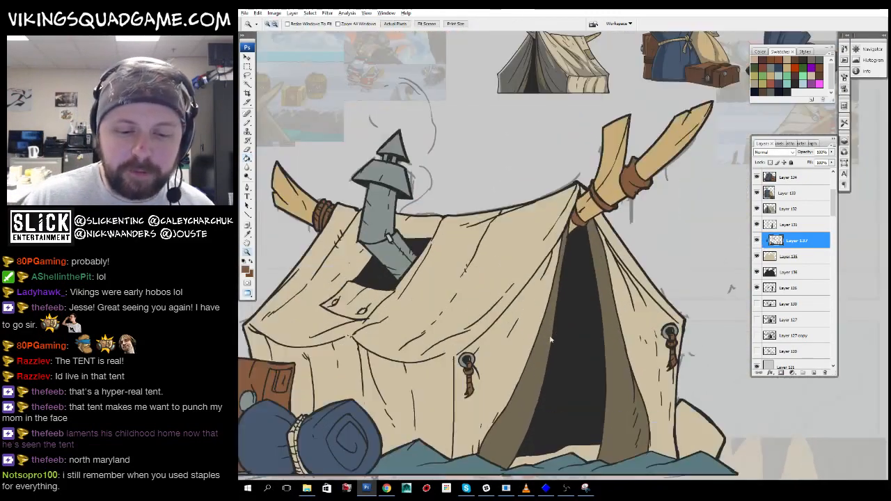
mouse_move(490, 139)
left_mouse_down()
mouse_move(600, 181)
mouse_move(401, 390)
left_mouse_up()
key("b")
left_click_drag(708, 291, 785, 248)
left_click_drag(722, 273, 719, 255)
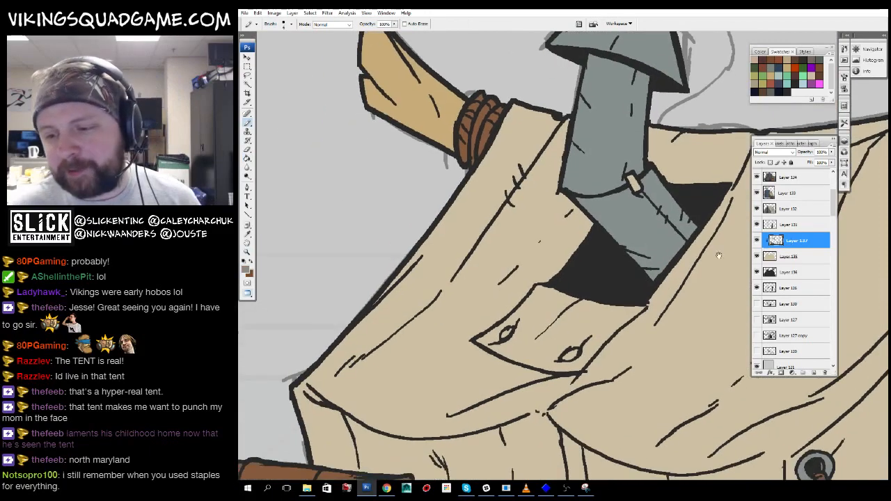
key("w")
left_click(796, 225)
left_click(653, 220)
left_click(654, 218, "alt")
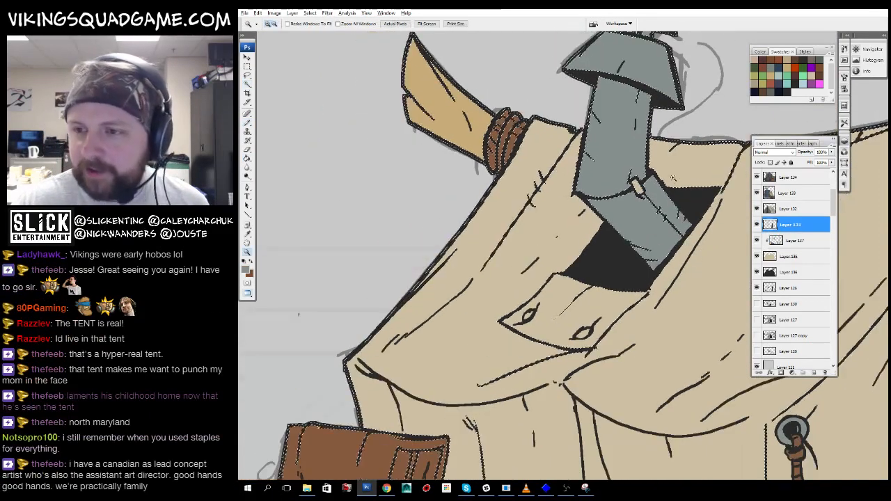
left_click(779, 68)
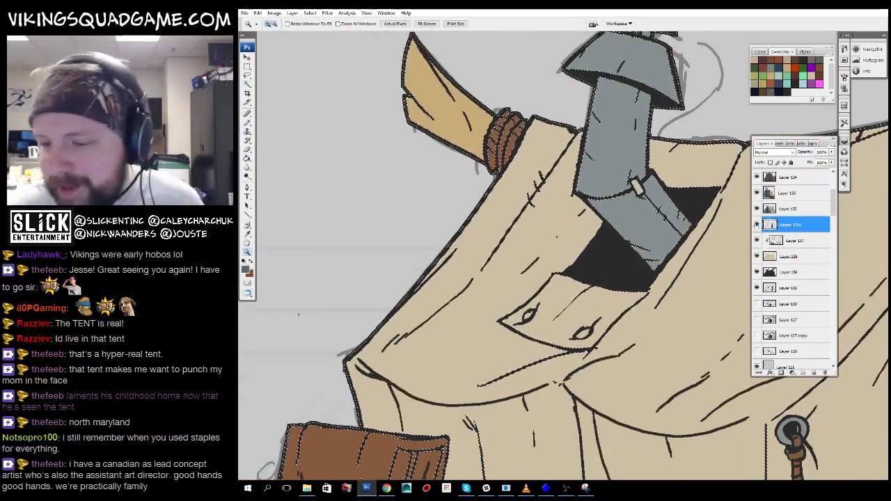
left_click(637, 187)
left_click(636, 186)
left_click(636, 187)
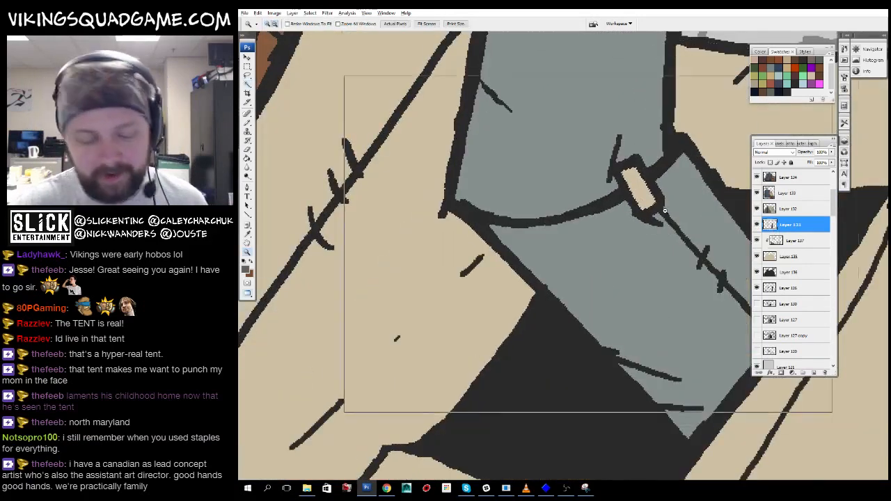
- Fill the chimney clip with the darker grey on Layer 137
left_click(796, 240)
left_click(651, 234, "alt")
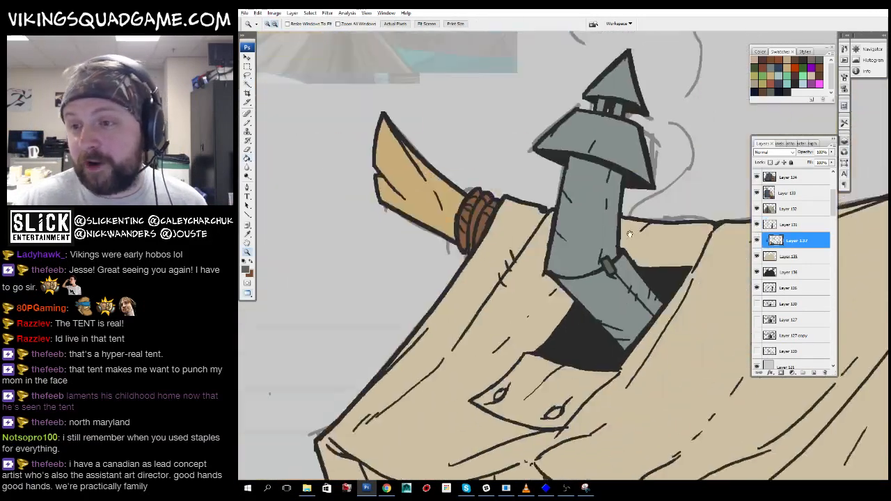
left_click(651, 234, "alt")
left_click(651, 234, "alt")
mouse_move(804, 433)
left_mouse_down()
mouse_move(574, 407)
mouse_move(592, 317)
mouse_move(725, 340)
mouse_move(761, 357)
left_mouse_up()
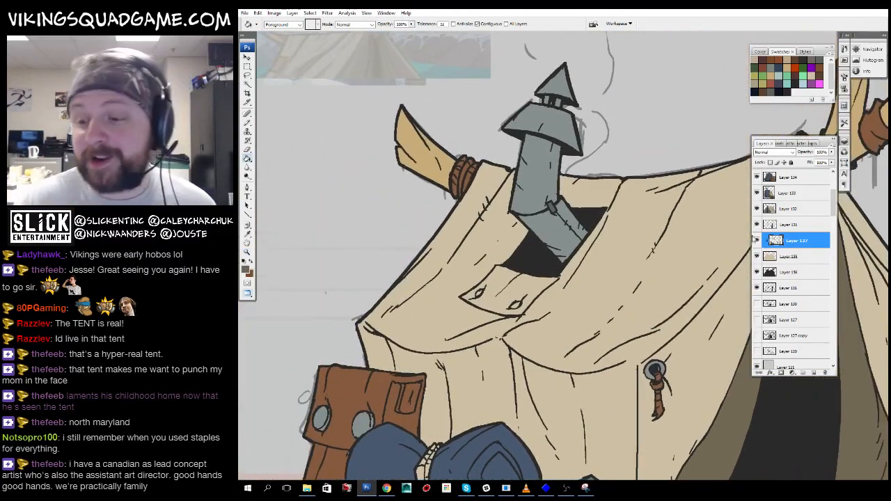
- Select the folded flap below the chimney opening, fill it with the door flaps' dark brown on Layer 137 and deselect
left_click(789, 225)
left_click_drag(744, 224, 752, 227)
key("w")
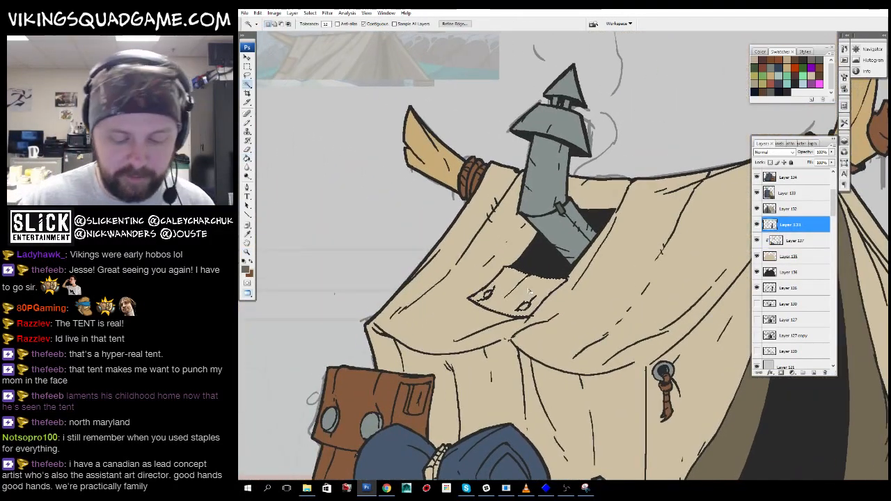
left_click(795, 241)
key("g")
left_click(514, 287)
key("ctrl+d")
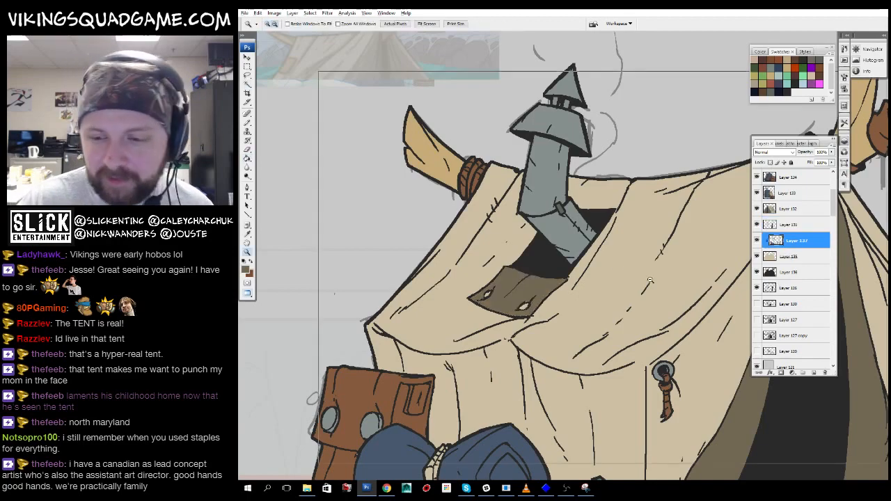
- Colour the two fastener holes on the chimney flap with the chimney's grey on Layer 137
left_click(686, 218, "alt")
left_click_drag(686, 218, 660, 243)
left_click(440, 286, "alt")
left_click_drag(408, 340, 535, 247)
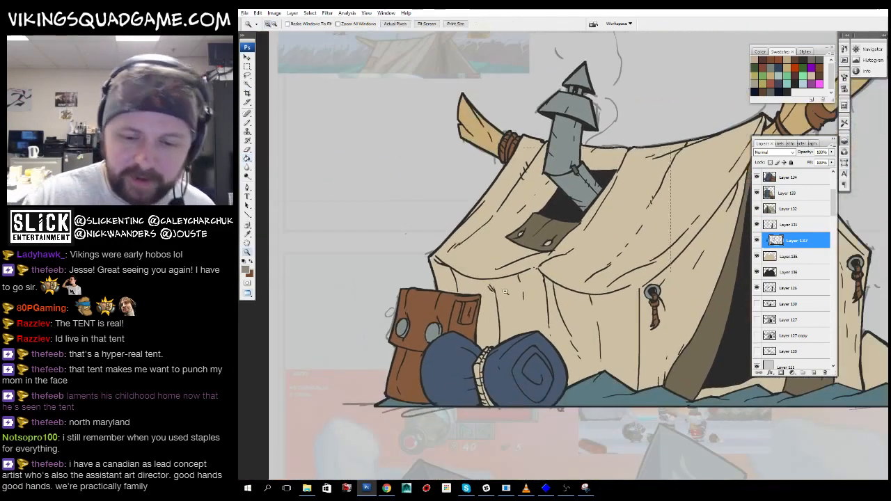
left_click(535, 247, "ctrl")
left_click(580, 264)
left_click_drag(587, 274, 616, 282)
left_click(547, 251)
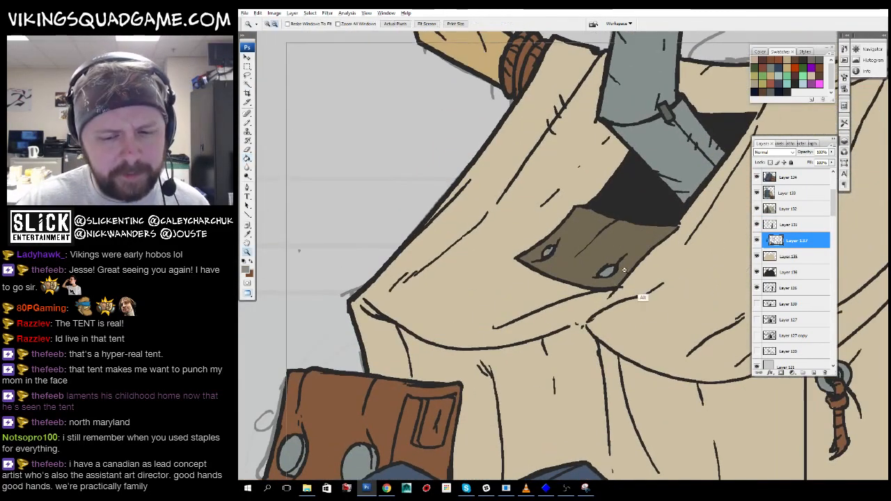
left_click(644, 296, "alt")
left_click(644, 297, "alt")
left_click(644, 296, "alt")
left_click(696, 355, "alt")
left_click_drag(696, 355, 582, 370)
left_click(605, 306, "ctrl")
left_click_drag(573, 403, 702, 213)
- Hide the grey overlay, sample the dark slate from the reference rocks, restore the overlay and select the base layer below Layer 137
left_click(636, 279, "alt")
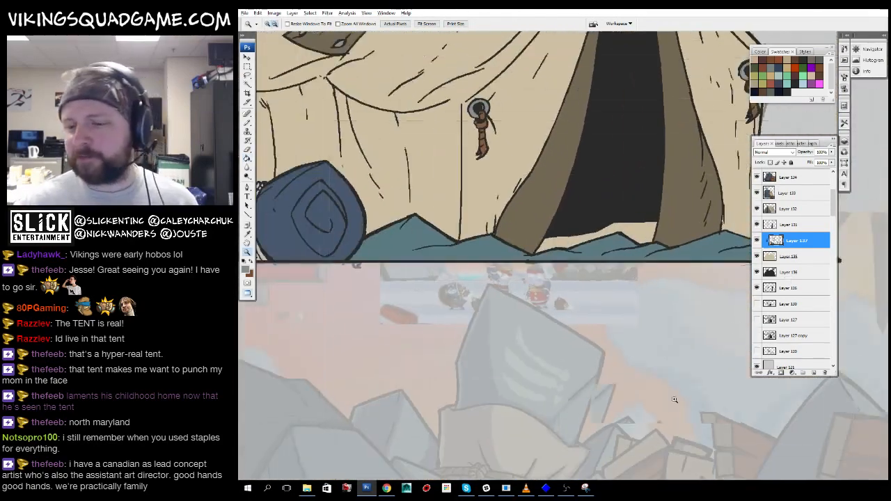
left_click_drag(636, 279, 685, 355)
left_click_drag(833, 203, 833, 214)
left_click(757, 288)
left_click_drag(605, 467, 587, 167)
key("g")
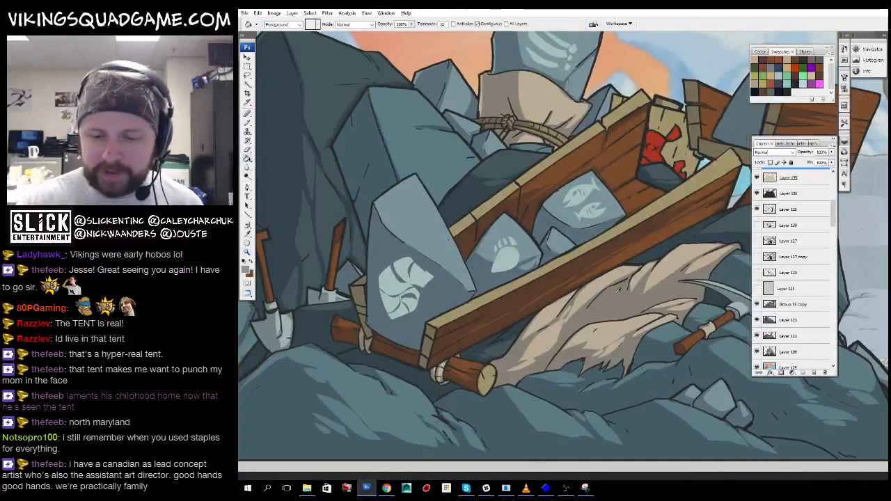
left_click_drag(552, 230, 602, 250)
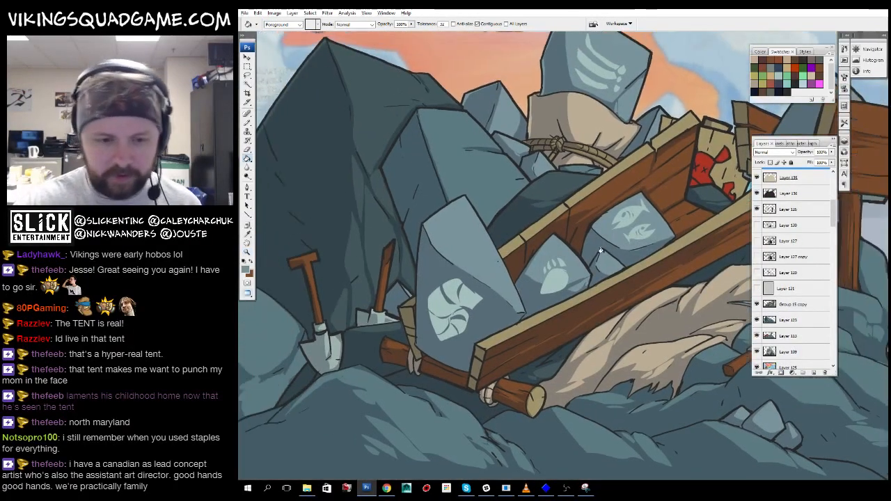
left_click_drag(520, 102, 588, 335)
key("x")
left_click(475, 342, "alt")
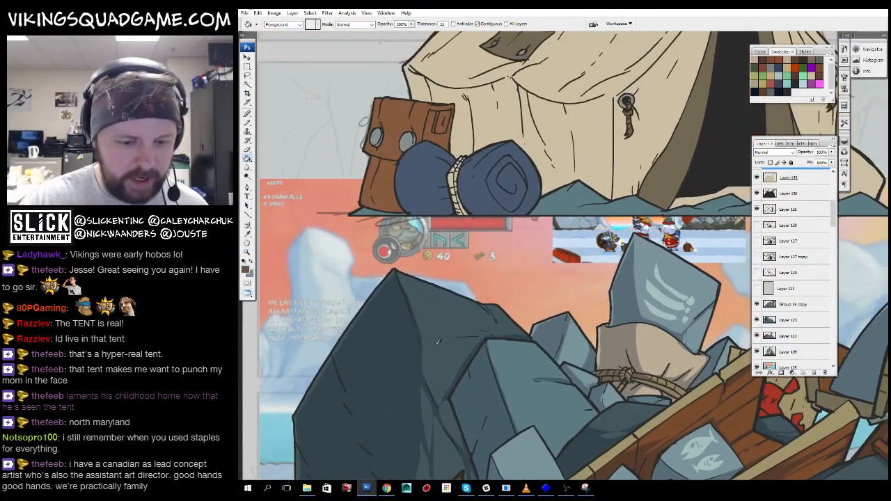
left_click_drag(651, 104, 486, 342)
left_click(757, 288)
left_click(795, 177)
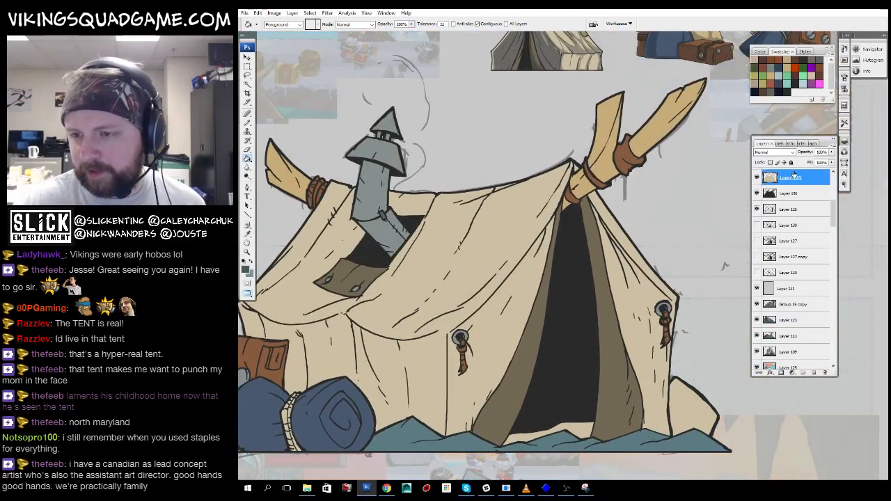
- Select the tan strip at the base of the tent opening, fill it with the ground's slate on Layer 137 and deselect
left_click_drag(833, 204, 833, 195)
left_click(790, 210)
left_click_drag(686, 364, 670, 288)
key("w")
left_click_drag(446, 340, 480, 300)
left_click(581, 317)
left_click_drag(535, 367, 630, 364)
left_click(795, 226)
key("g")
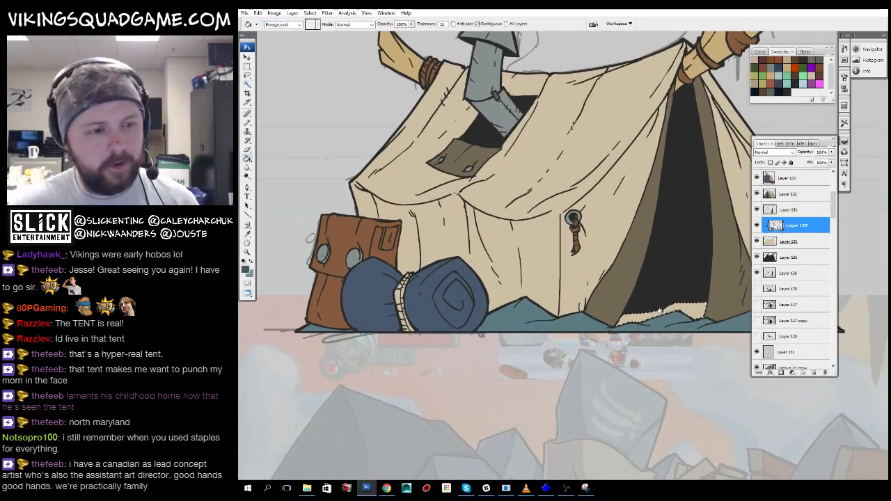
left_click(658, 321)
key("ctrl+d")
- Examine the flat colours around the chimney by toggling Layer 137 and viewing the dark silhouette layer on its own
left_click_drag(735, 362, 578, 382)
left_click(703, 328, "alt")
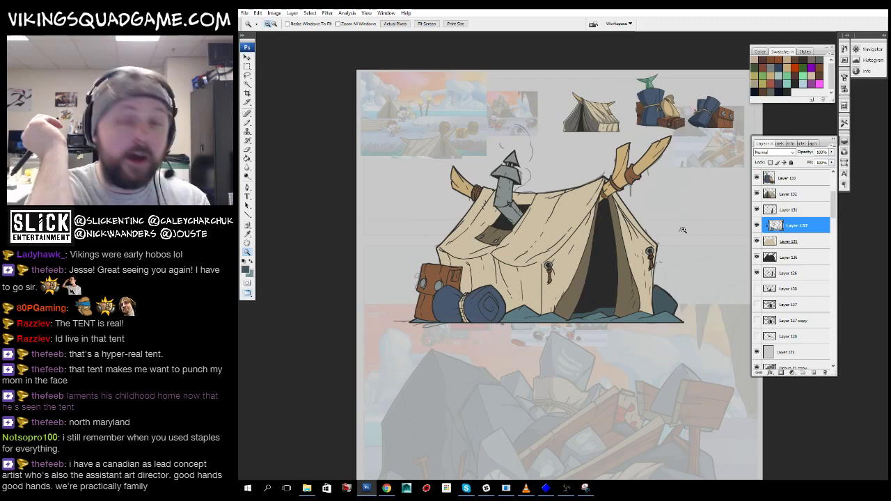
left_click(555, 236, "ctrl")
left_click_drag(507, 238, 558, 327)
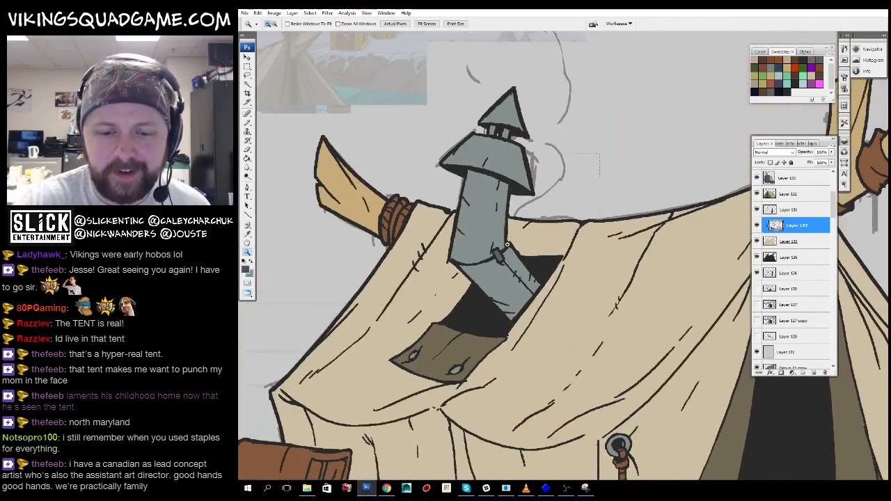
left_click(514, 245, "ctrl")
left_click(516, 236, "alt")
left_click(758, 227)
left_click(757, 226)
left_click_drag(515, 279, 500, 244)
left_click(792, 210)
left_click(756, 257, "alt")
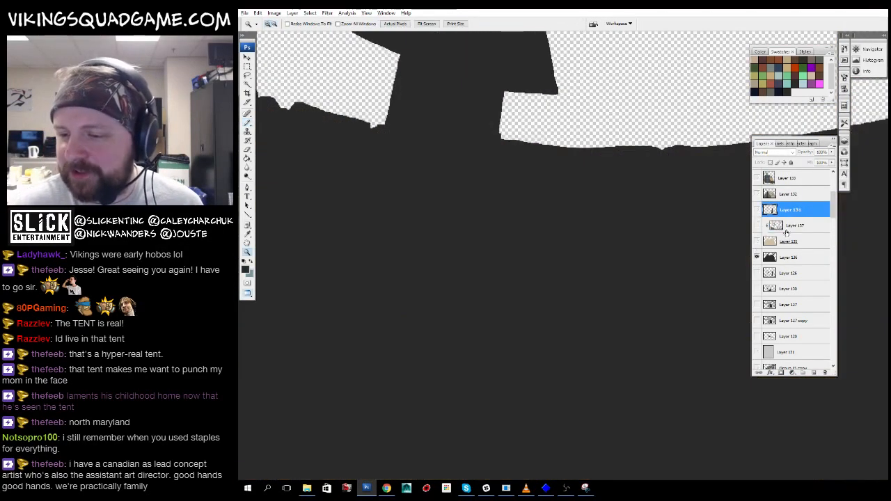
left_click(786, 228)
left_click(757, 257, "alt")
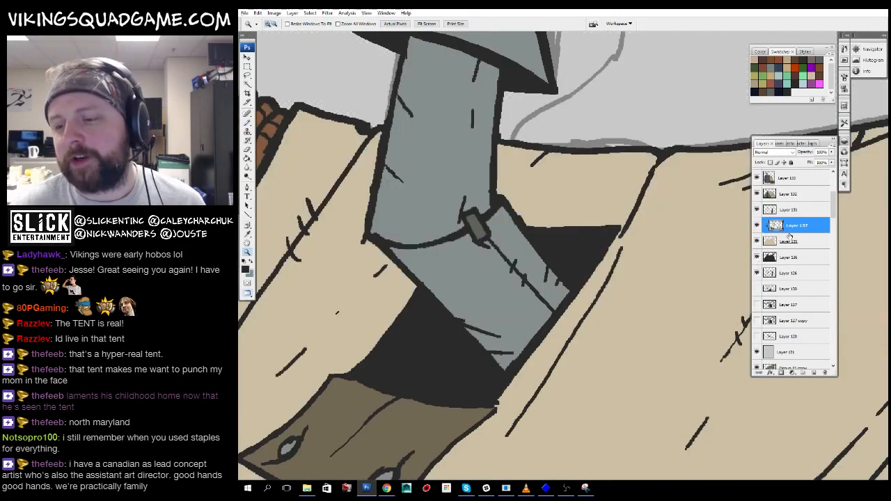
- Add a new layer clipped above Layer 137 and pick the dark navy swatch for shading
left_click(814, 372)
left_click(478, 218, "alt")
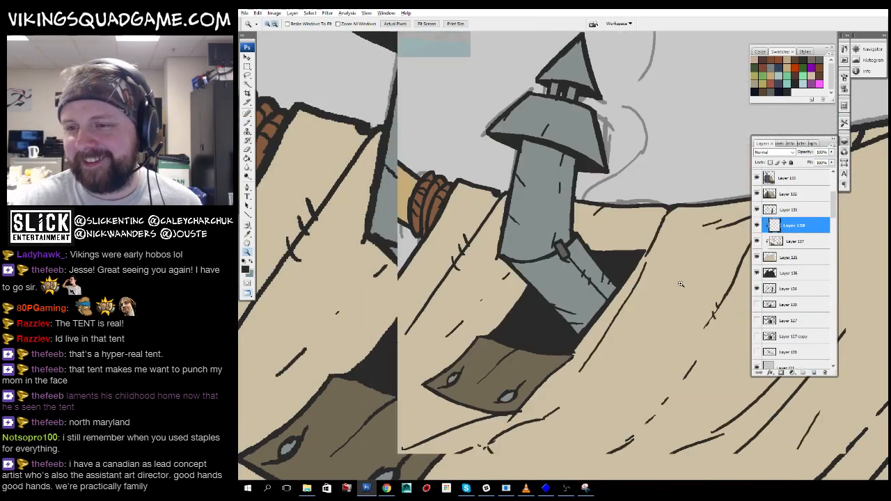
double_click(780, 92)
type("z")
left_click(631, 182)
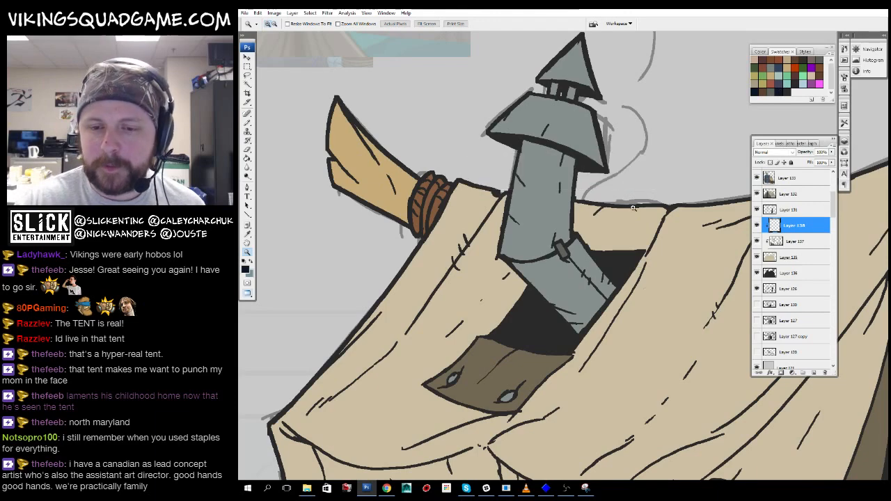
- Fill the new clipped layer with dark navy over the whole tent and set its opacity to 30%
left_click(669, 330, "alt")
left_click(682, 338, "alt")
left_click(682, 338, "alt")
left_click_drag(674, 359, 592, 289)
key("g")
left_click(624, 294)
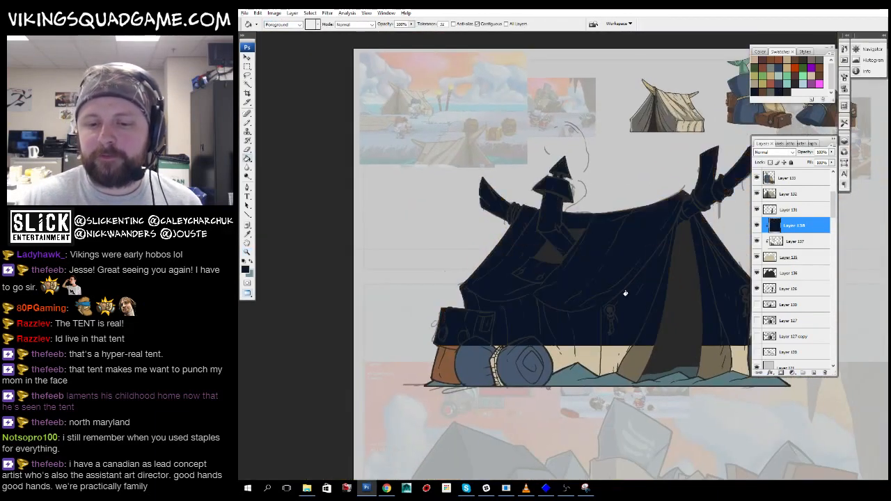
left_click_drag(674, 253, 631, 253)
type("30")
key("Return")
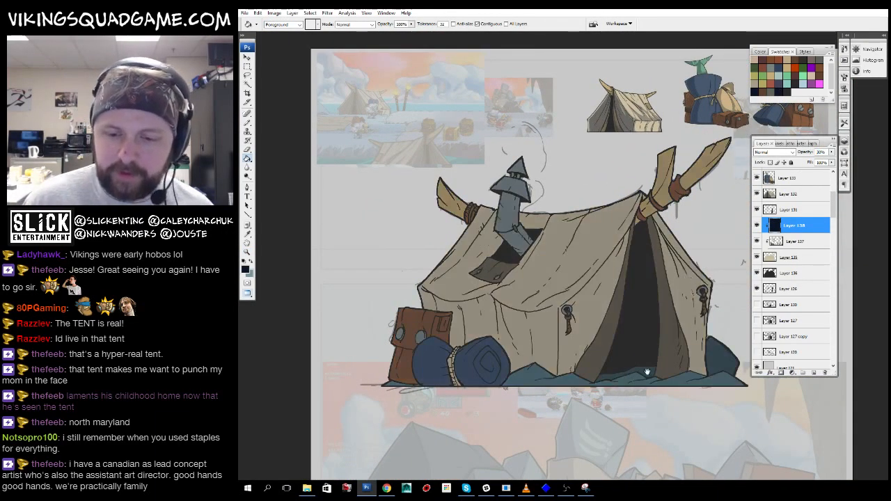
- Lasso the lit areas along the two front poles and their leather bindings on the navy shading layer
left_click_drag(613, 139, 738, 244)
left_click_drag(735, 100, 626, 199)
key("l")
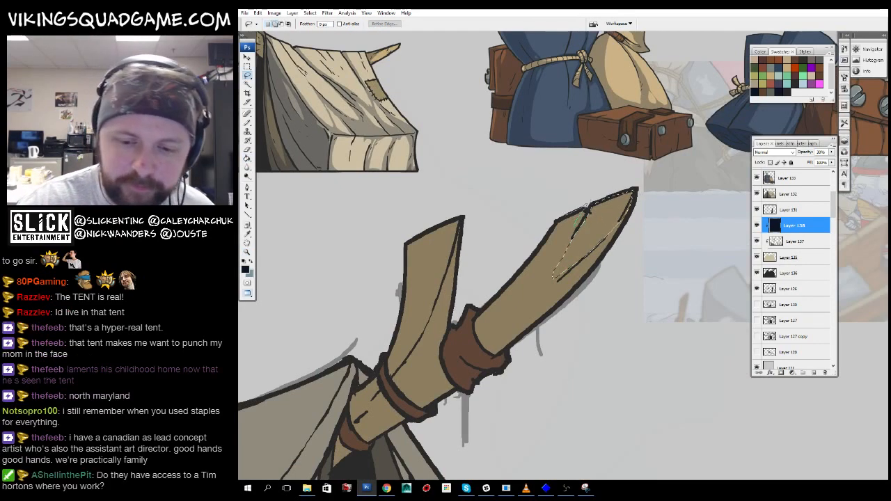
mouse_move(550, 330)
left_mouse_down()
mouse_move(589, 317)
mouse_move(604, 305)
mouse_move(600, 297)
left_mouse_up()
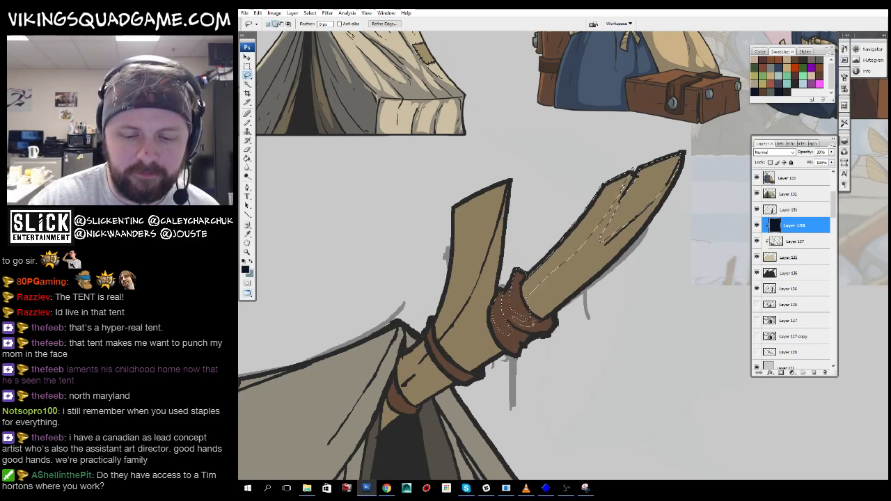
left_click_drag(633, 171, 661, 197)
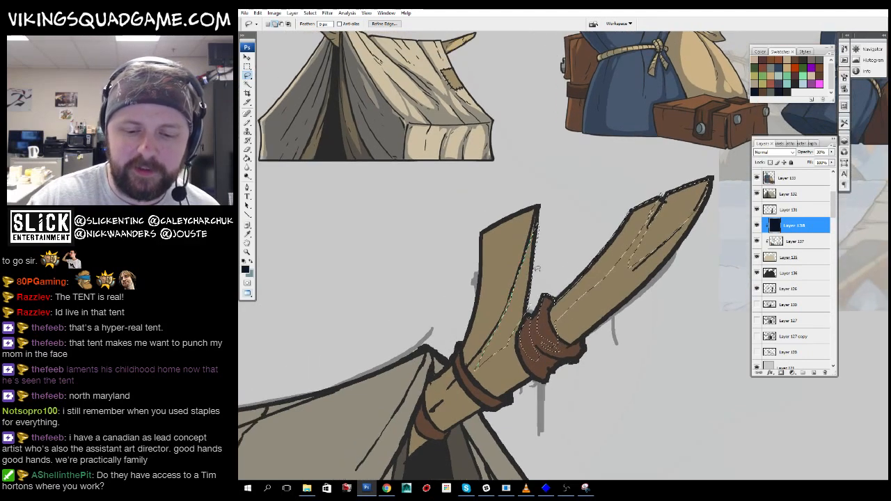
left_click_drag(552, 259, 653, 158)
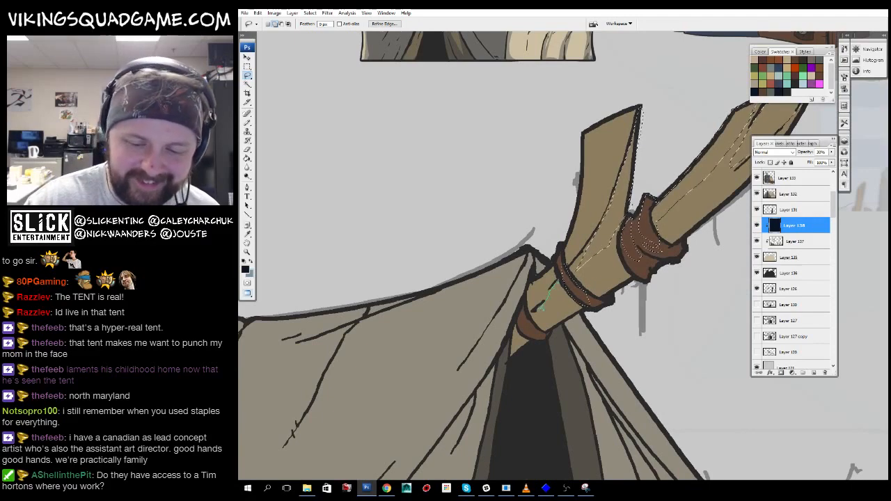
left_click_drag(539, 296, 588, 205)
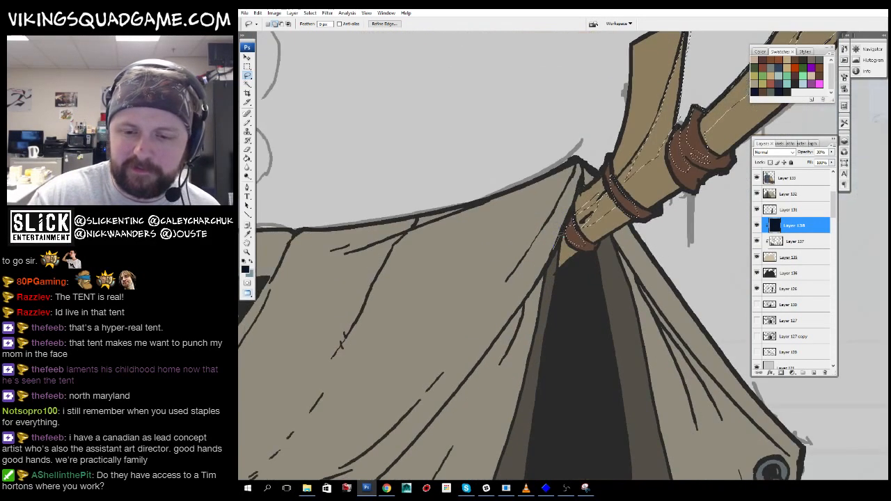
- Add the lit folds around the tent's front peak and upper door flap to the selection and clear the shading there
double_click(482, 334)
left_click_drag(482, 335, 412, 227)
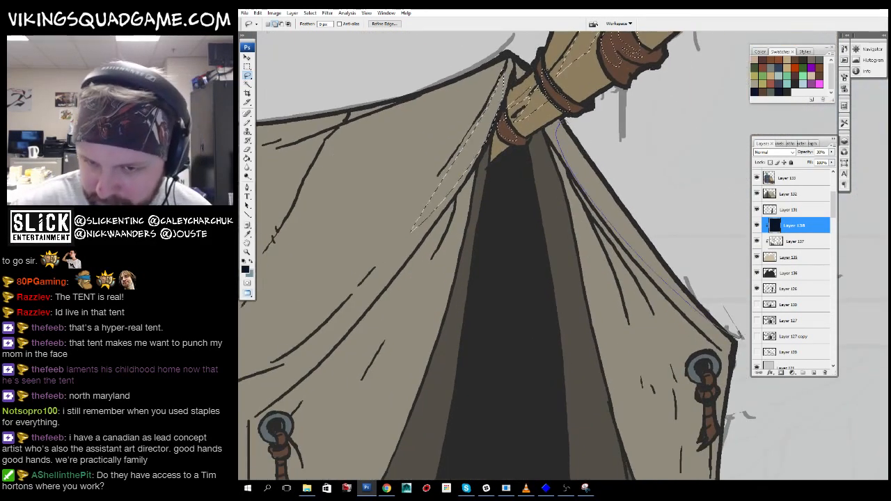
left_click_drag(734, 335, 744, 349)
left_click_drag(611, 205, 618, 190)
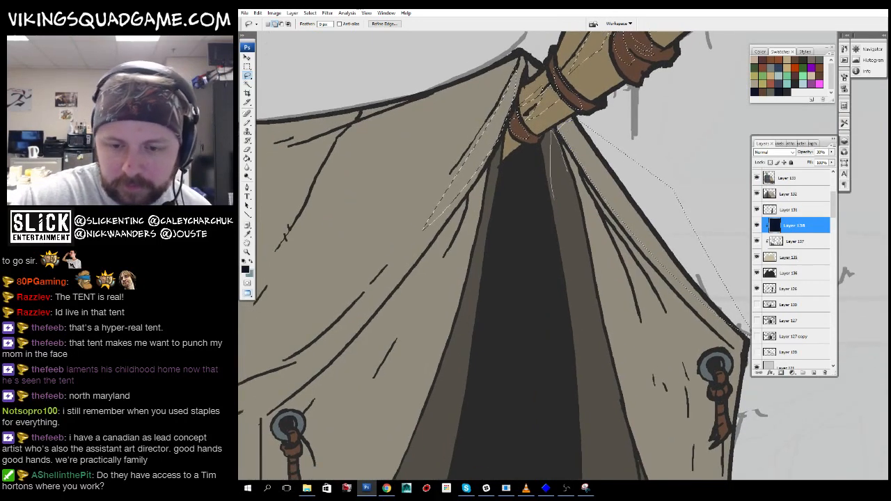
double_click(635, 376)
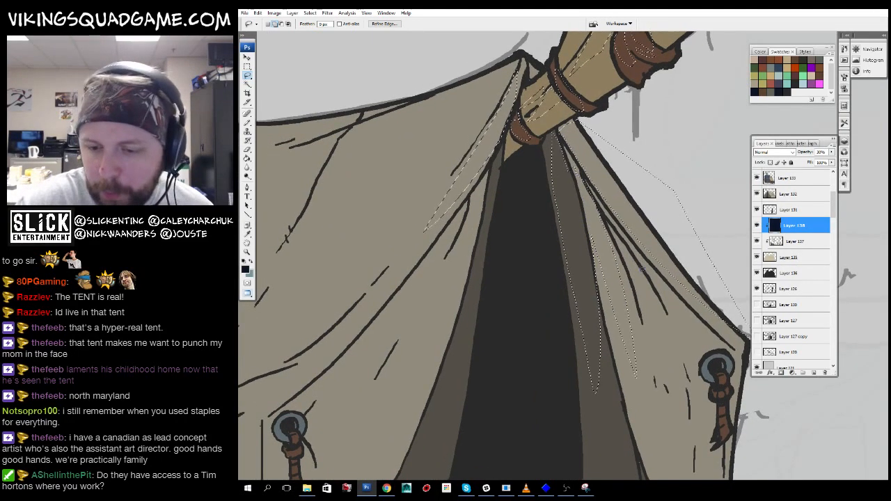
left_click_drag(749, 338, 720, 280)
key("z")
left_click(695, 289, "alt")
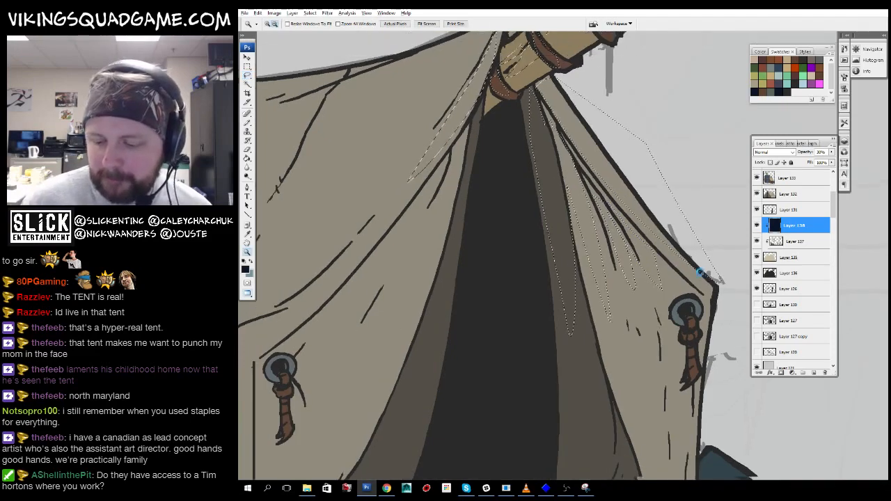
left_click(689, 282, "alt")
left_click(679, 258, "alt")
- Examine the reference tent's light and shadow shapes and compare them with the newly shaded tent
scroll(667, 210, "down", 4)
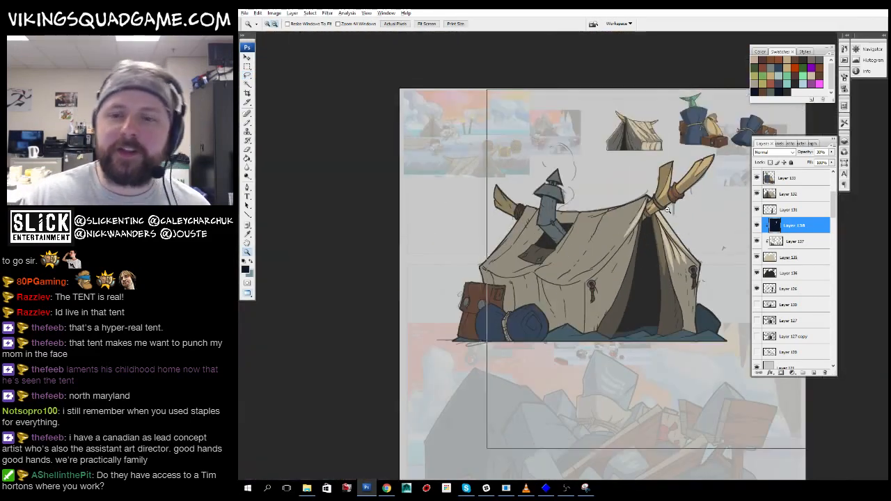
scroll(558, 259, "up", 6)
left_click_drag(557, 258, 591, 311)
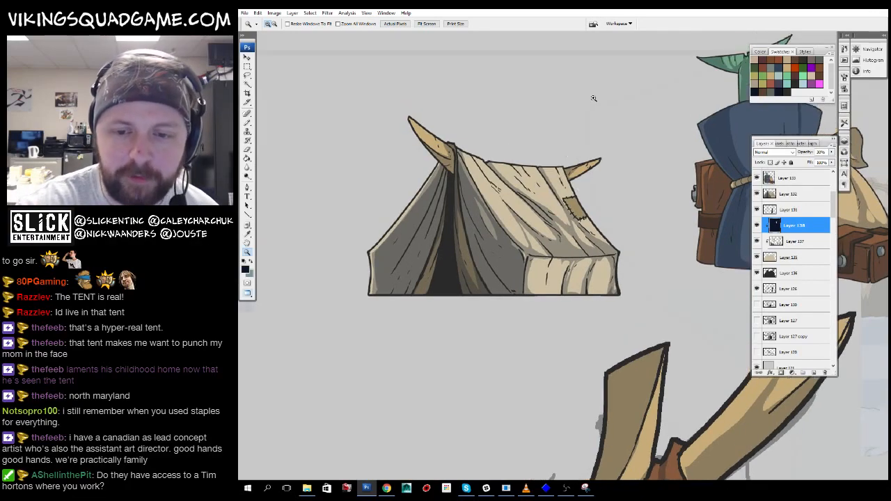
key("ctrl+0")
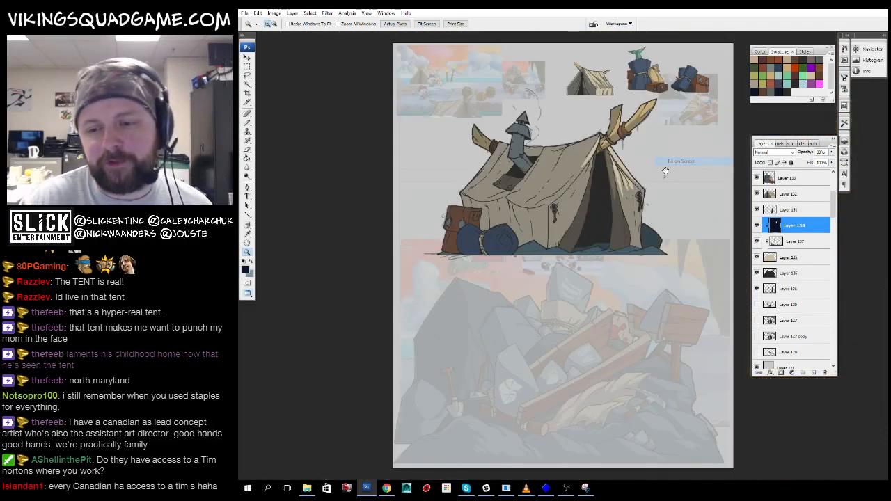
key("ctrl+plus")
key("ctrl+plus")
key("ctrl+plus")
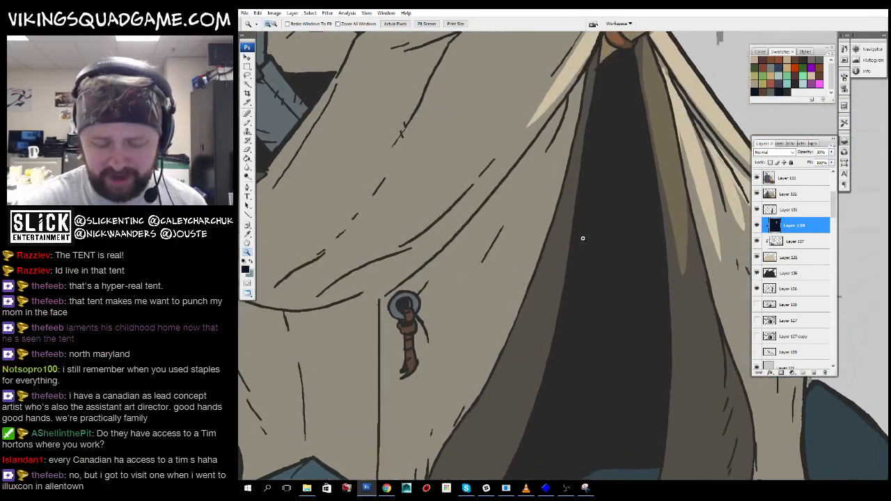
- Lasso the lit strip of the left door flap, the canvas folds beside it and the left grommet with its tie
key("l")
left_click_drag(608, 186, 608, 201)
left_click_drag(575, 170, 557, 233)
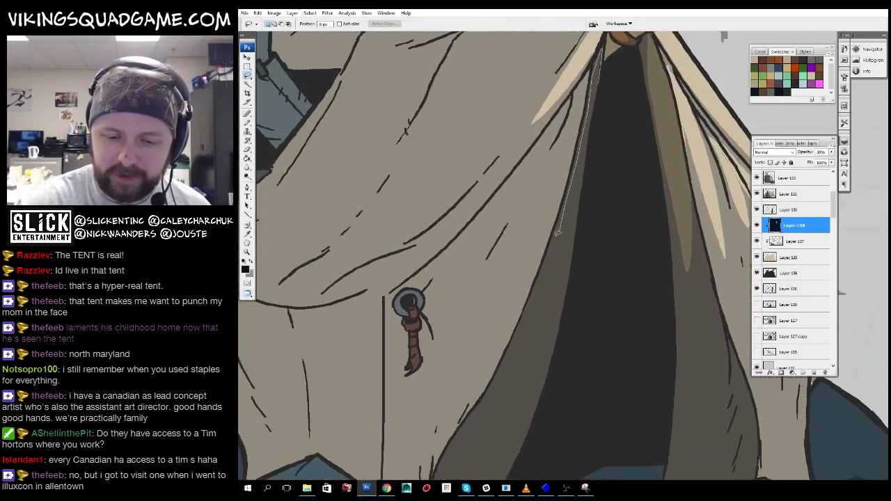
left_click_drag(525, 425, 526, 426)
left_click_drag(596, 158, 605, 221)
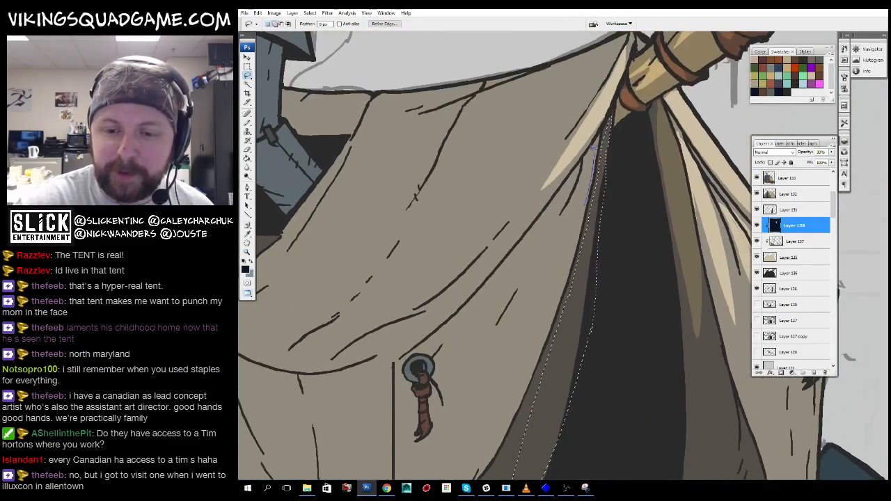
left_click_drag(596, 160, 554, 231)
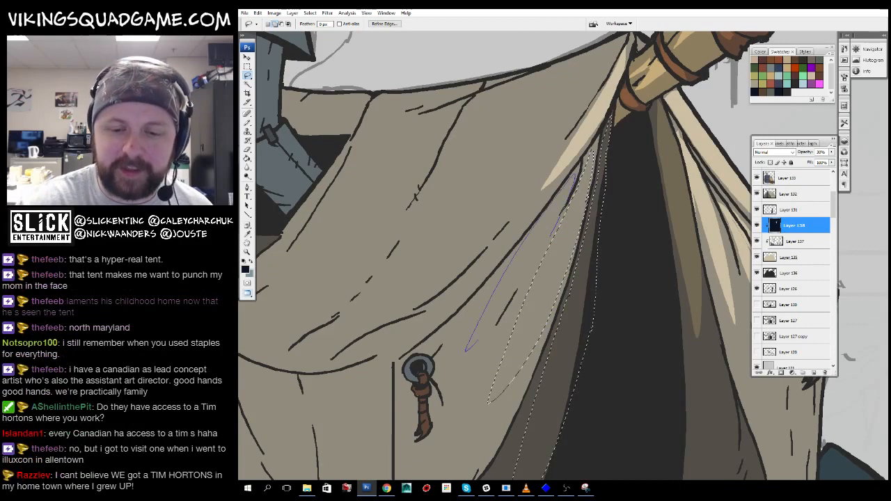
left_click_drag(478, 341, 555, 224)
left_click_drag(546, 283, 581, 240)
left_click_drag(464, 320, 540, 249)
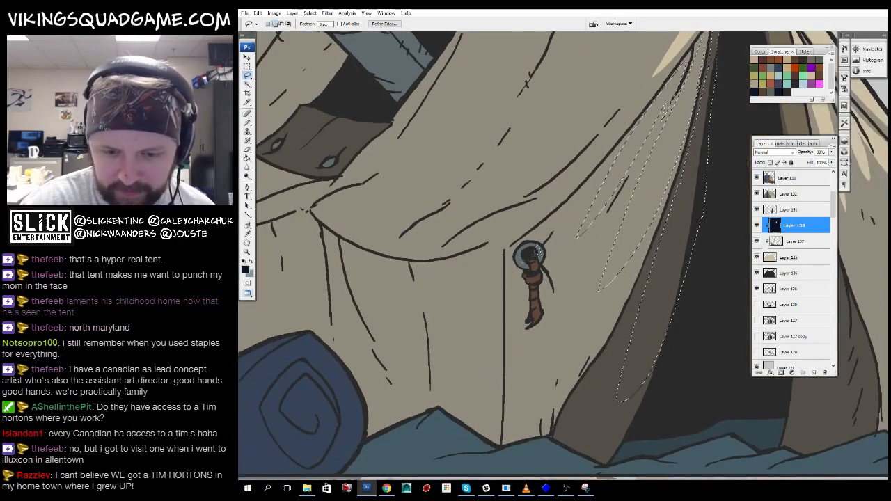
left_click_drag(603, 297, 578, 439)
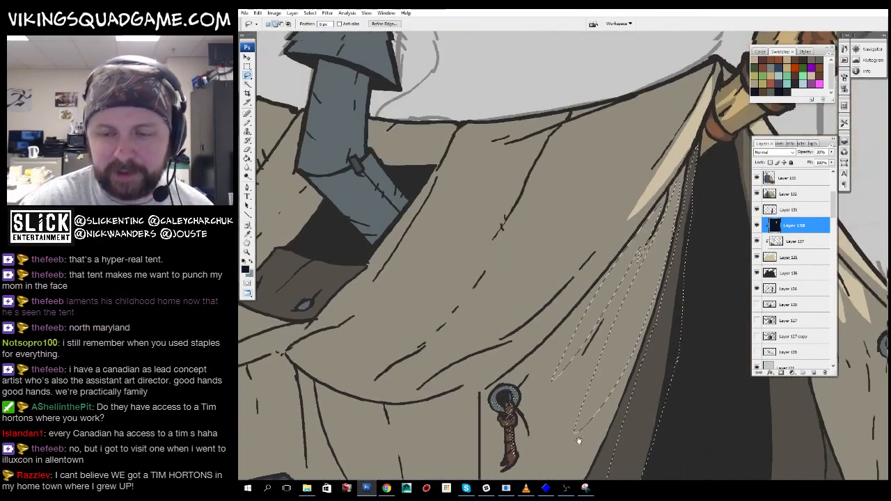
- Add lit facets of the ground in front of the entrance and the rock beside the tent to the selection
mouse_move(672, 371)
left_mouse_down()
mouse_move(669, 197)
mouse_move(608, 374)
mouse_move(545, 334)
mouse_move(515, 357)
left_mouse_up()
left_click_drag(612, 351, 601, 341)
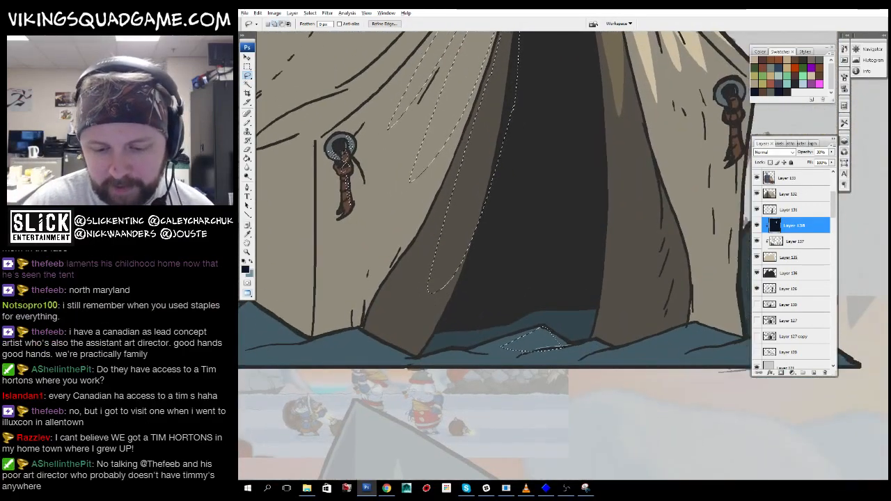
left_click_drag(536, 349, 569, 346)
left_click_drag(654, 334, 589, 332)
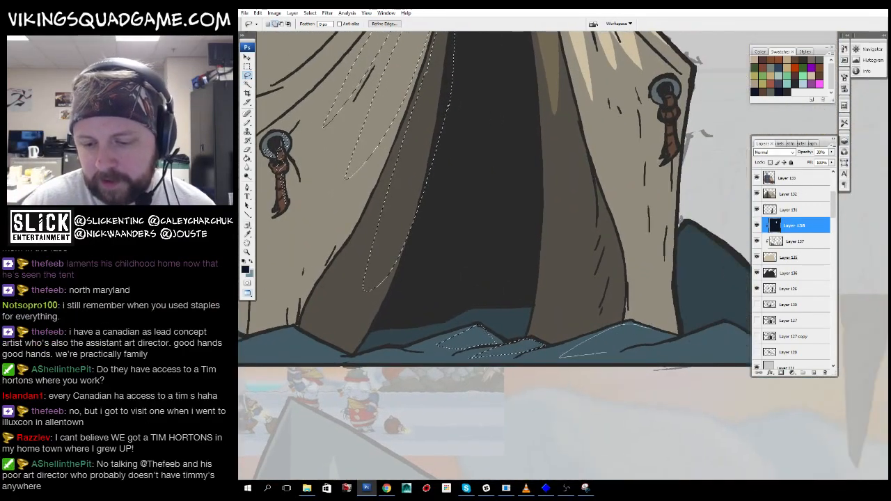
left_click_drag(730, 324, 660, 324)
left_click_drag(587, 354, 711, 355)
mouse_move(662, 327)
left_mouse_down()
mouse_move(675, 328)
mouse_move(650, 318)
mouse_move(649, 330)
left_mouse_up()
- Add the lit folds on the canvas right of the entrance and clear the navy shading from all selected areas
mouse_move(630, 237)
left_mouse_down()
mouse_move(677, 265)
mouse_move(632, 244)
left_mouse_up()
scroll(580, 200, "up", 3)
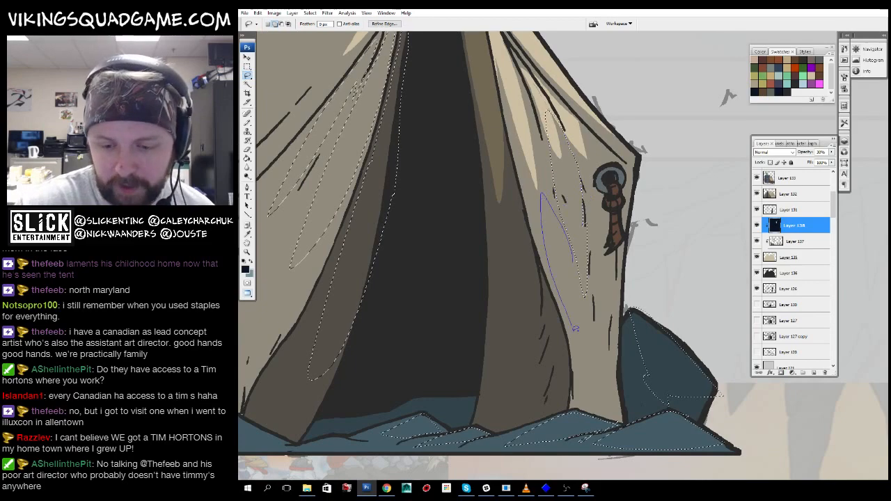
key("z")
left_click(575, 328, "alt")
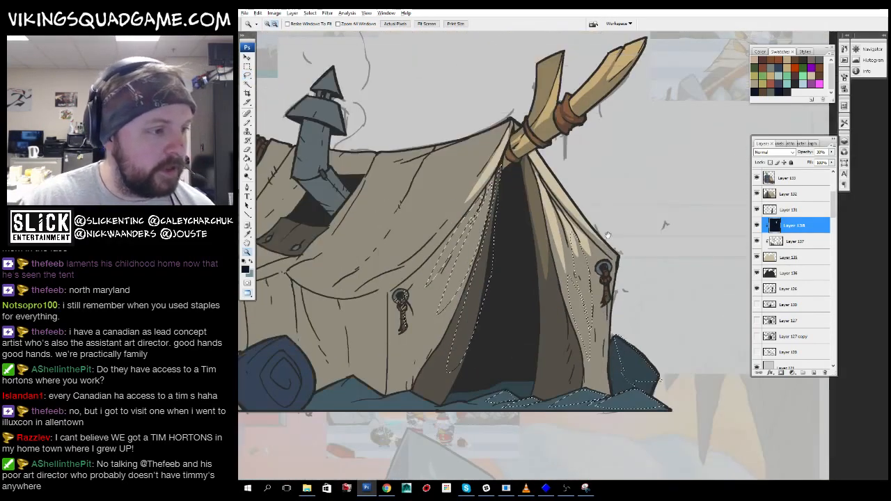
left_click(608, 236)
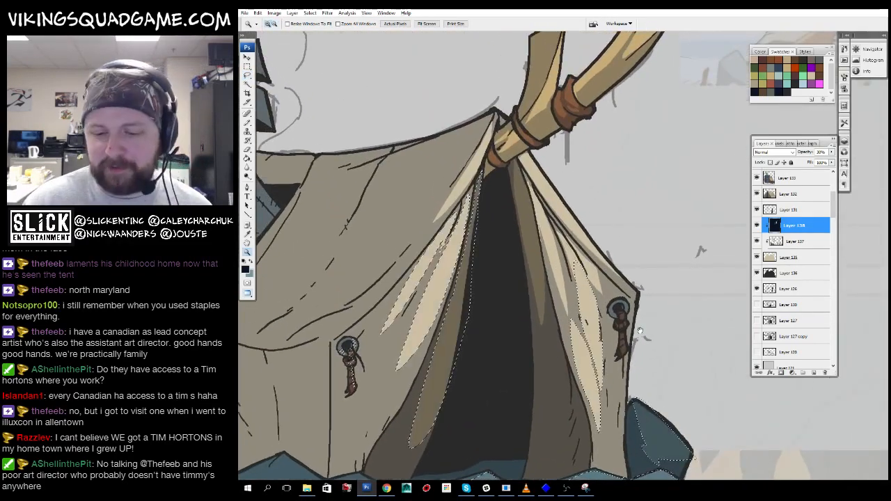
- Lasso the lit folds on the right inner door flap and the lower part of the left inner flap
left_click_drag(640, 330, 656, 236)
key("l")
left_click_drag(561, 229, 572, 227)
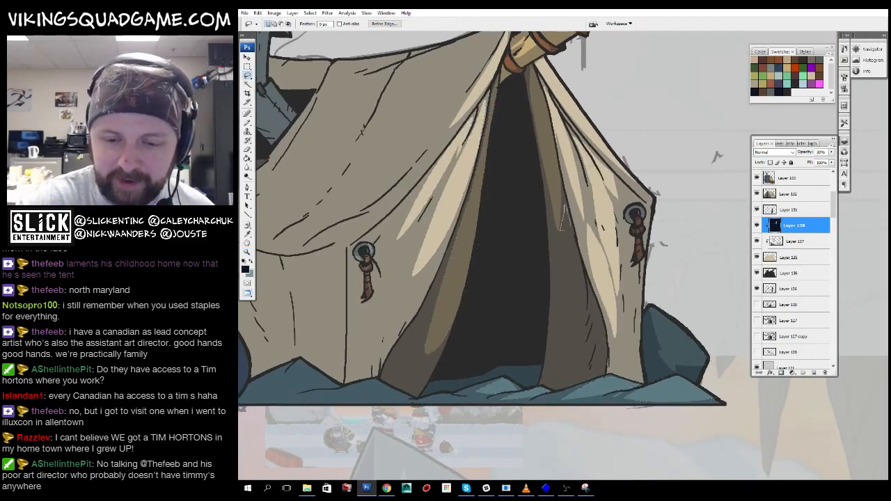
mouse_move(586, 289)
left_mouse_down()
mouse_move(571, 367)
mouse_move(592, 303)
mouse_move(685, 287)
left_mouse_up()
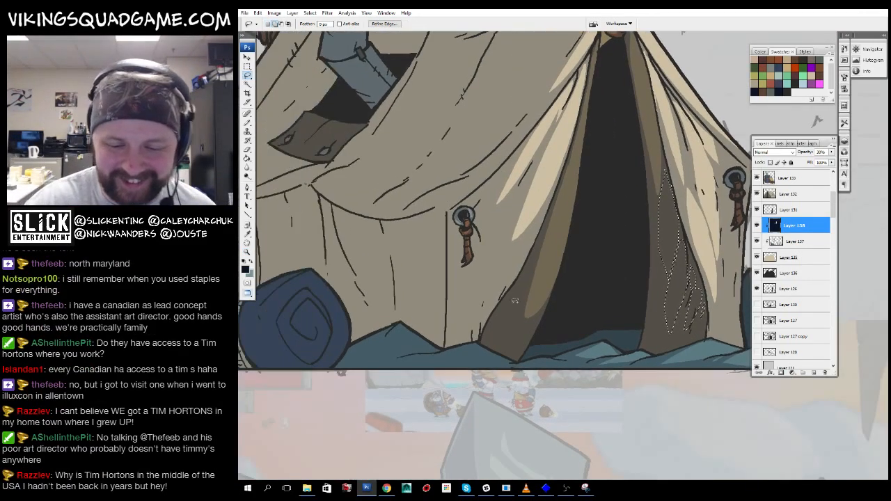
left_click_drag(517, 329, 531, 267)
left_click_drag(527, 245, 583, 292)
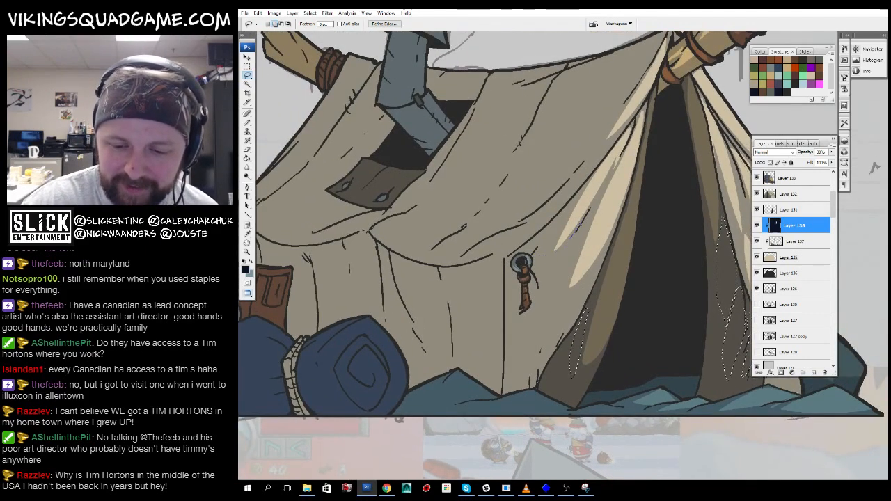
- Add the lit canvas folds around the left grommet and along the canvas edge up towards the tent's peak to the selection
mouse_move(537, 324)
left_mouse_down()
mouse_move(528, 362)
mouse_move(538, 302)
mouse_move(519, 315)
mouse_move(514, 282)
mouse_move(515, 384)
left_mouse_up()
left_click_drag(556, 238, 564, 320)
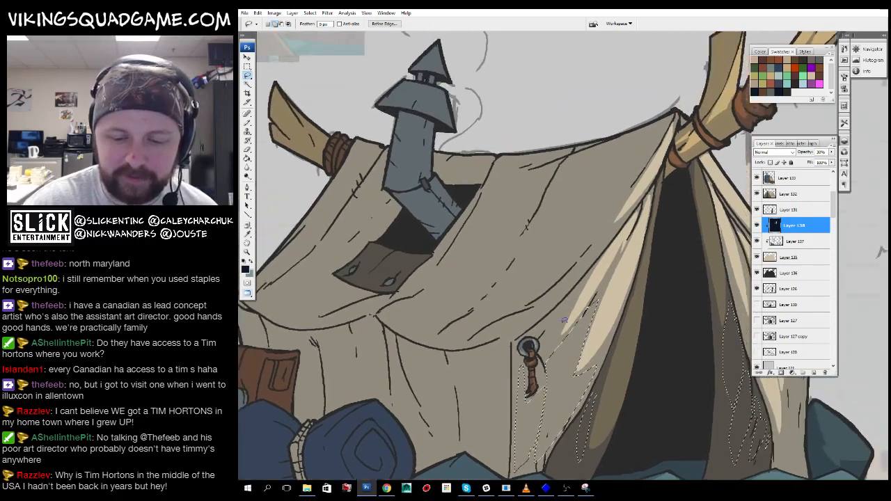
left_click_drag(593, 256, 597, 272)
left_click_drag(627, 209, 631, 223)
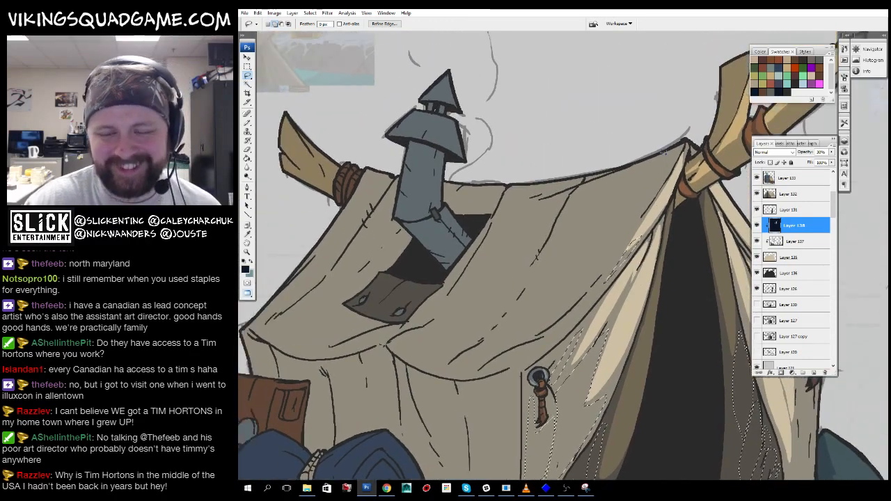
- Add the lit side of the stovepipe and its caps plus the roof ridge folds, and clear the navy shading from all selected areas
mouse_move(453, 213)
left_mouse_down()
mouse_move(476, 219)
mouse_move(490, 249)
mouse_move(460, 160)
mouse_move(480, 125)
mouse_move(442, 132)
left_mouse_up()
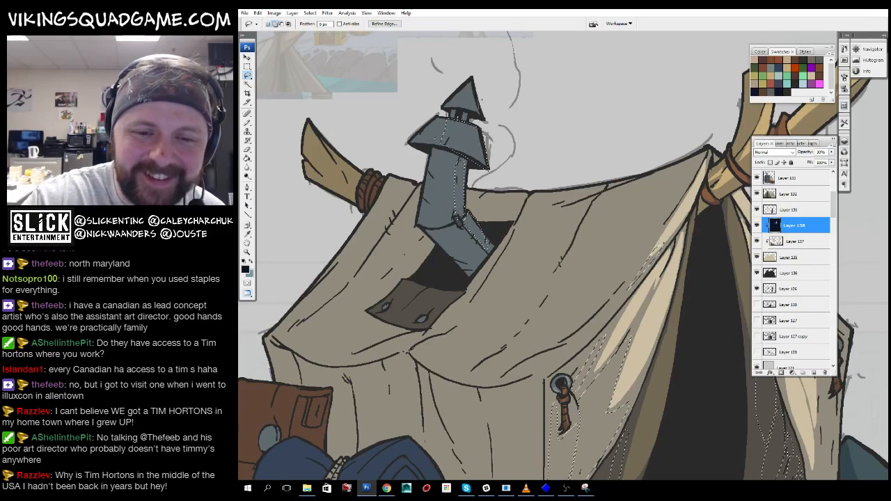
mouse_move(487, 213)
left_mouse_down()
mouse_move(616, 175)
mouse_move(571, 177)
left_mouse_up()
left_click_drag(652, 178, 639, 188)
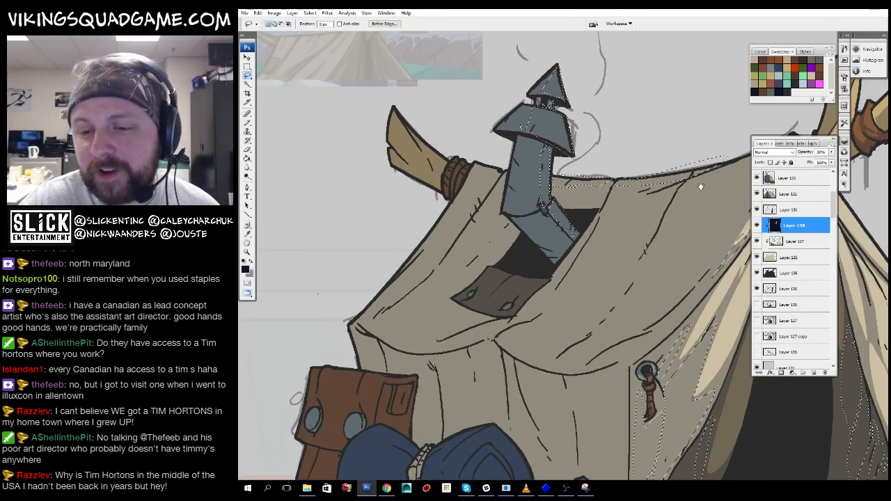
left_click_drag(700, 186, 589, 218)
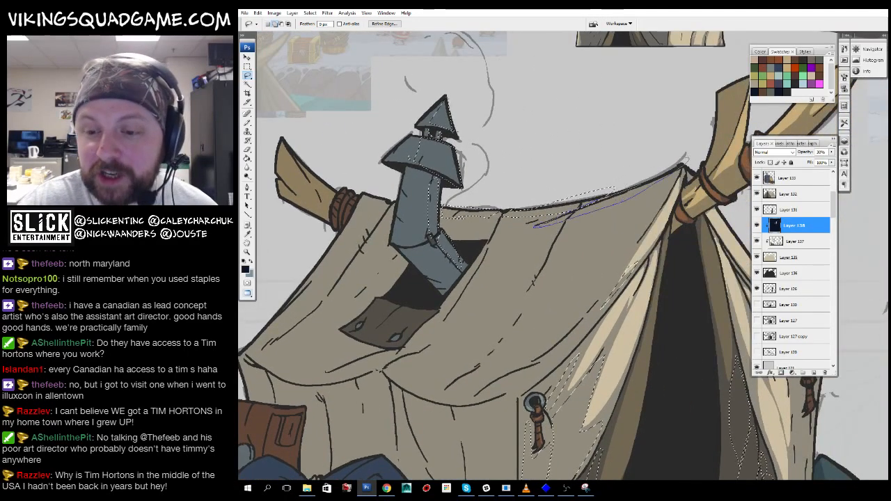
left_click_drag(632, 123, 565, 180)
- Lasso the lit parts of the rear wooden pole, its rope binding and the roof canvas edges beside it
key("z")
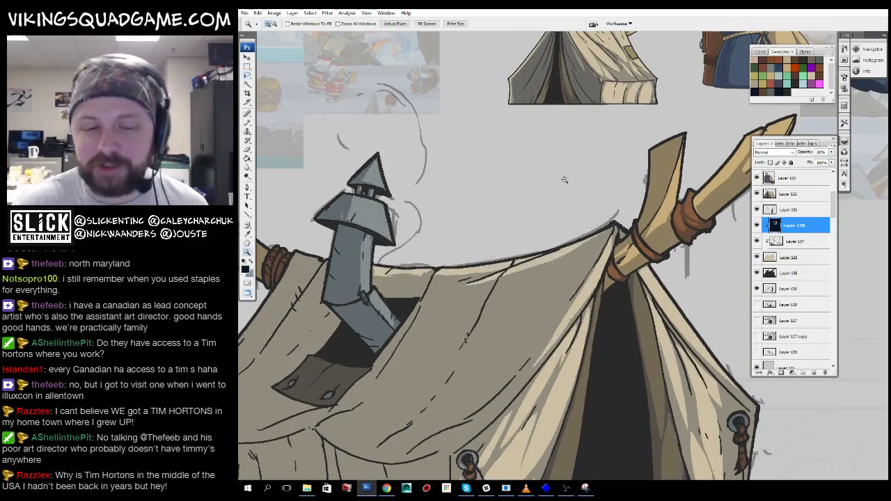
left_click(562, 237, "alt")
left_click(525, 334)
mouse_move(482, 187)
left_mouse_down()
mouse_move(570, 265)
mouse_move(555, 250)
left_mouse_up()
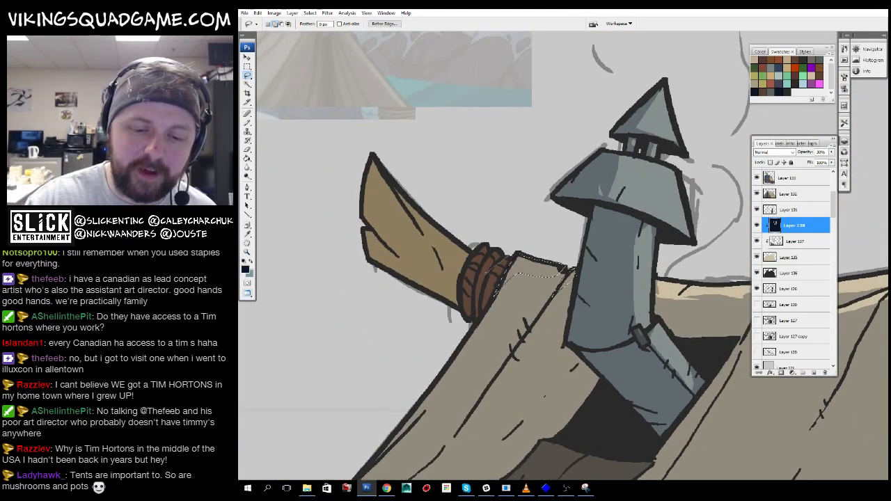
left_click_drag(486, 232, 499, 240)
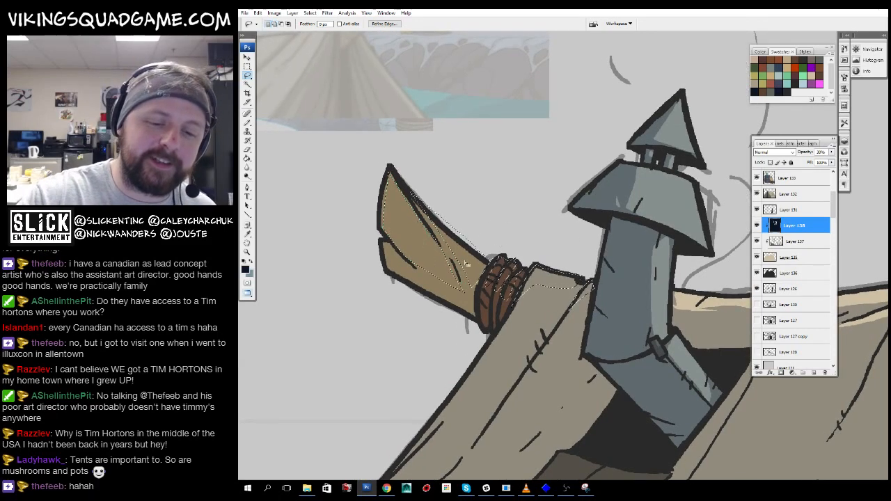
left_click_drag(488, 278, 522, 150)
scroll(564, 254, "down", 1)
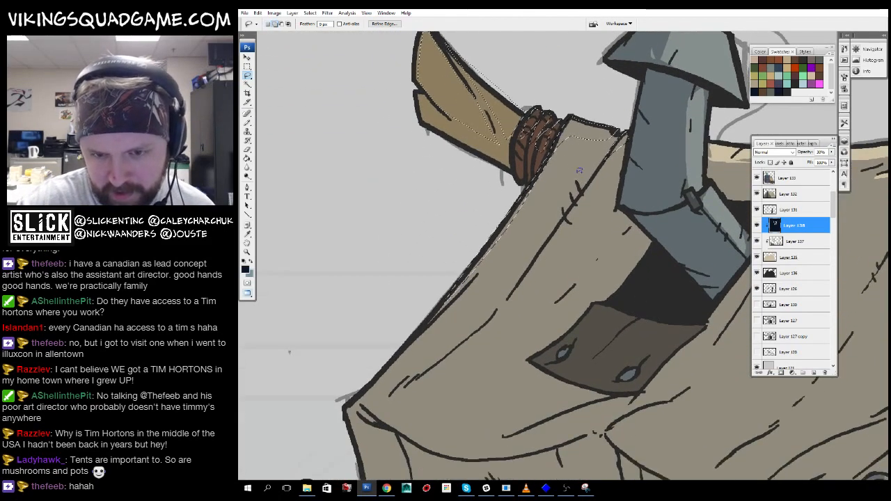
left_click_drag(579, 110, 585, 96)
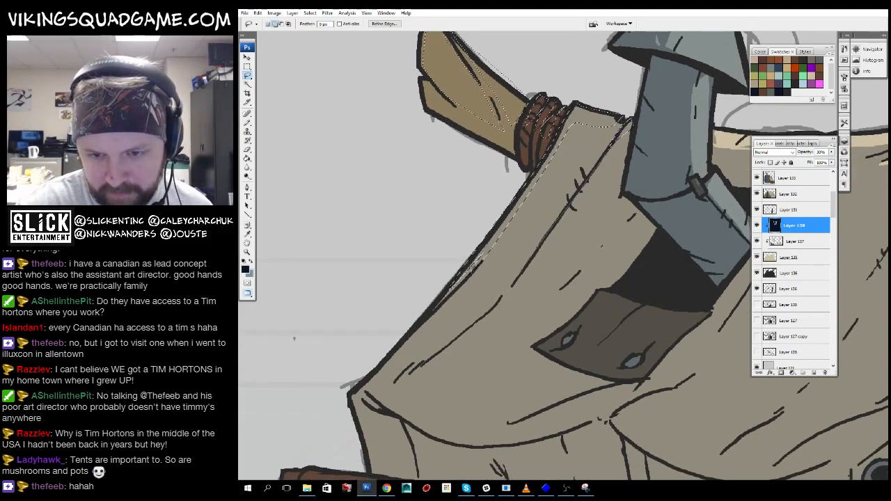
- Clear the navy shading from the selected rear pole, rope and roof edges, deselect, and check the whole tent
key("z")
left_click(645, 157)
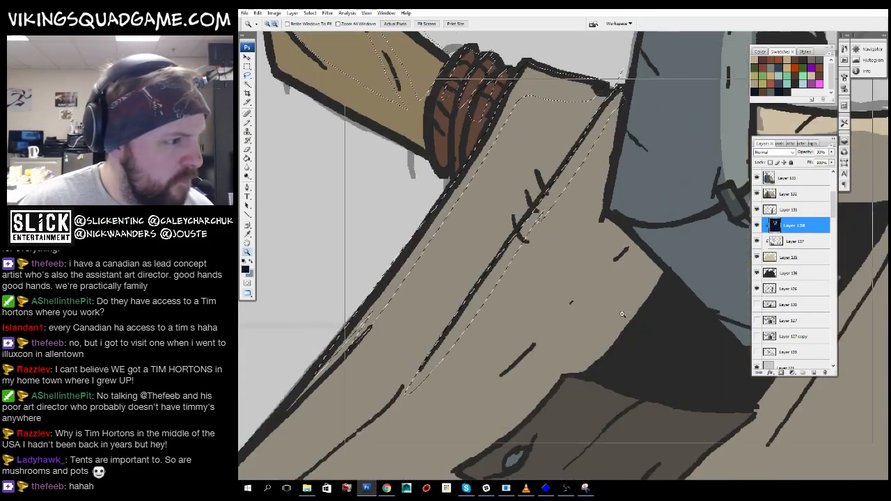
left_click(628, 289, "alt")
left_click(625, 285, "alt")
left_click(609, 268, "alt")
left_click(588, 247, "alt")
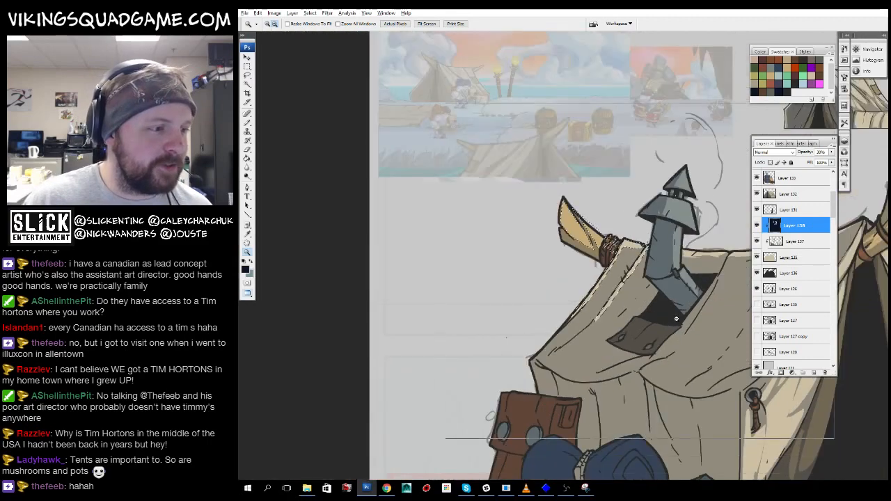
left_click(566, 225, "alt")
left_click(566, 225, "alt")
left_click(566, 225, "alt")
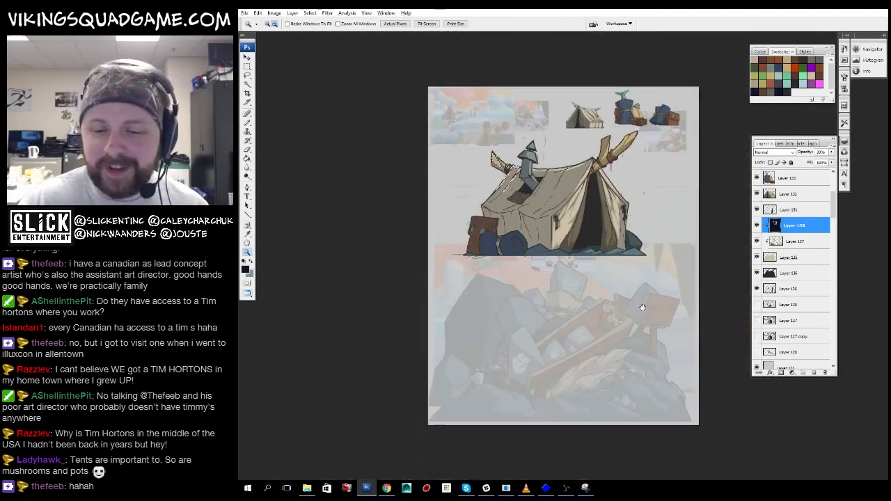
left_click_drag(547, 118, 474, 327)
left_click(428, 171)
left_click(429, 170)
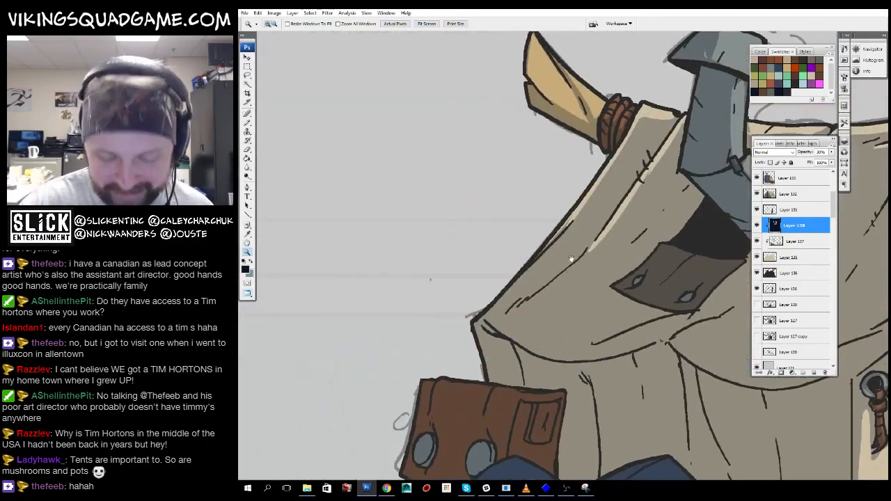
- Examine the brown leather pack and the blue bedrolls beside the tent to judge where light should fall
key("l")
left_click_drag(663, 342, 682, 214)
left_click(568, 278, "ctrl")
left_click(567, 279, "ctrl")
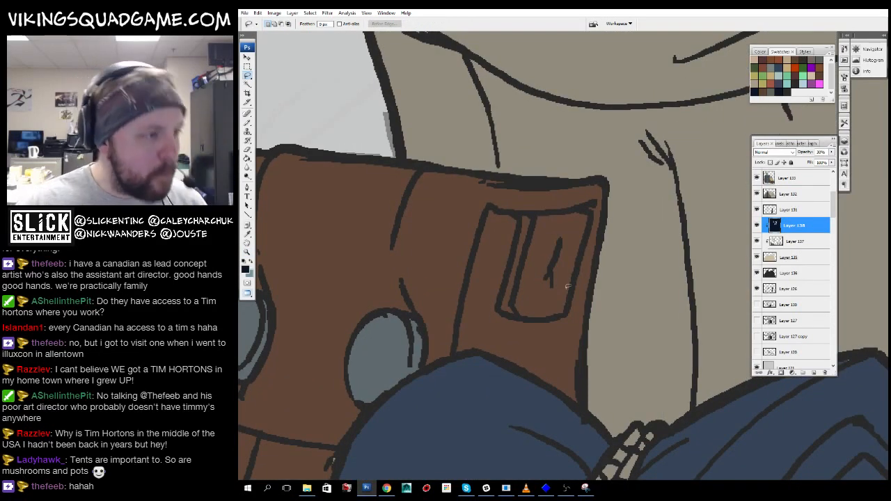
left_click(582, 304, "alt")
left_click(598, 300, "alt")
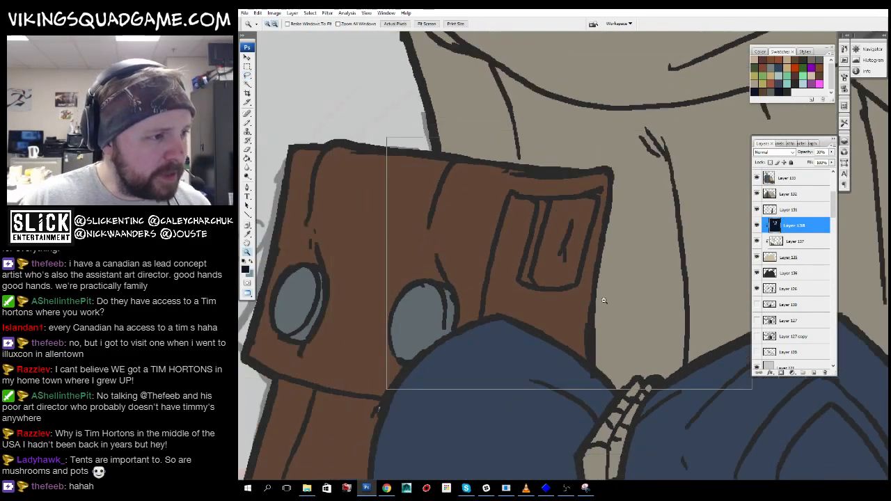
left_click(620, 298, "alt")
left_click(639, 295, "alt")
left_click_drag(639, 296, 515, 279)
left_click(505, 327, "alt")
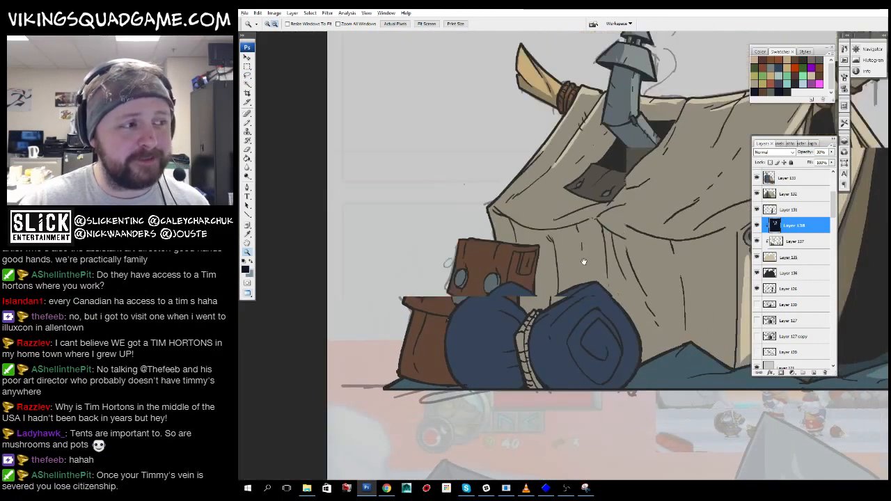
- Lasso the lit patches around the crease on the brown pack's small pocket
left_click(487, 313, "ctrl")
left_click(559, 314, "ctrl")
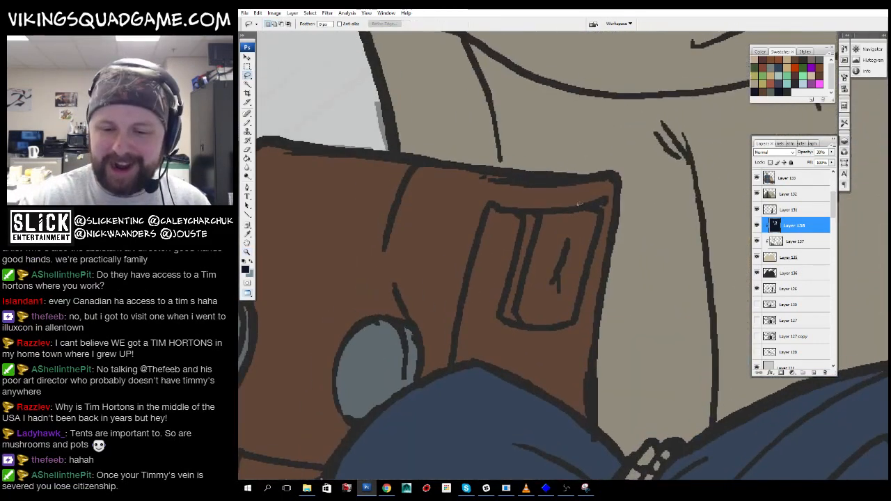
left_click(597, 260, "alt")
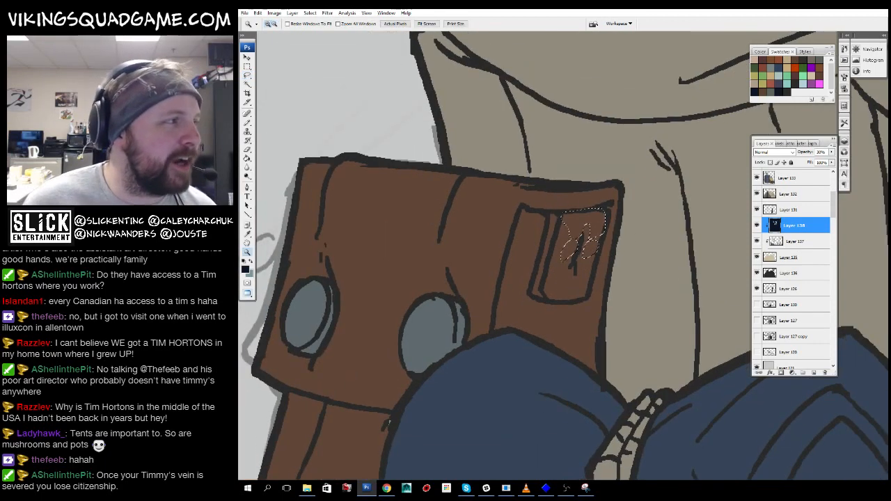
key("ctrl+d")
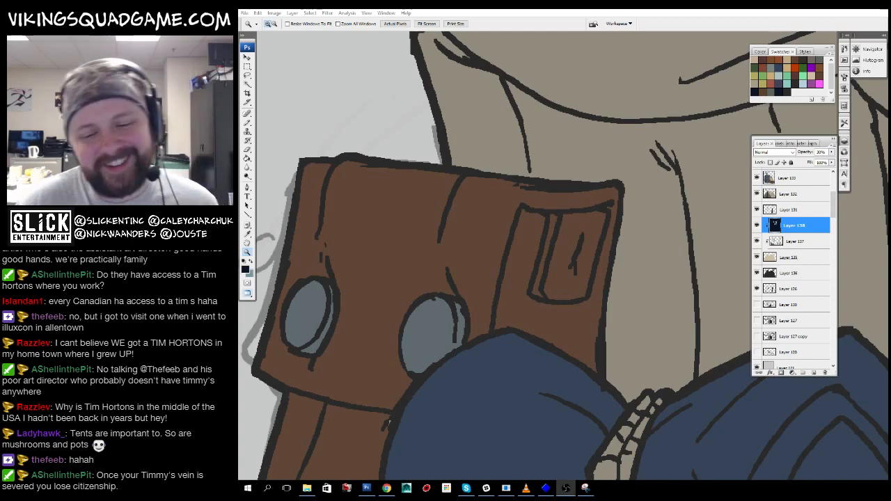
left_click(593, 219)
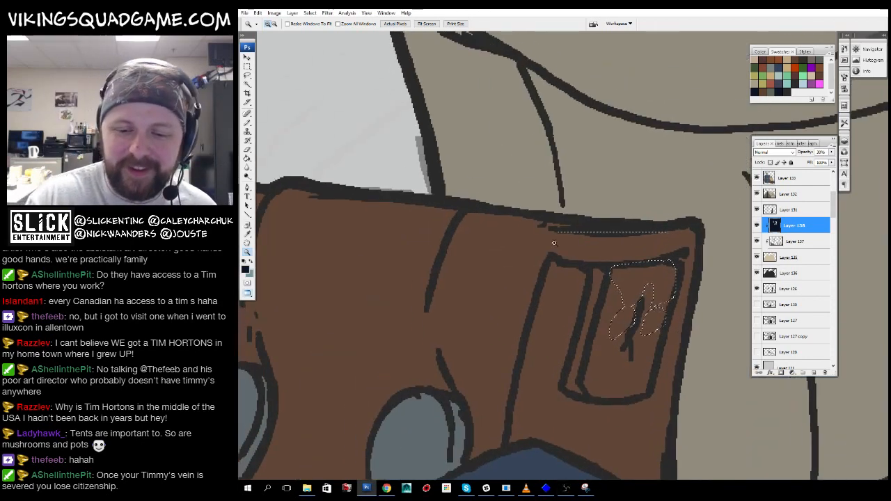
left_click_drag(554, 243, 465, 359)
left_click(639, 317, "alt")
left_click(643, 318, "alt")
left_click(637, 326, "alt")
- Add the lit border strip above and beside the pocket and the rims of the pack's two round studs to the selection
left_click_drag(678, 244, 627, 253)
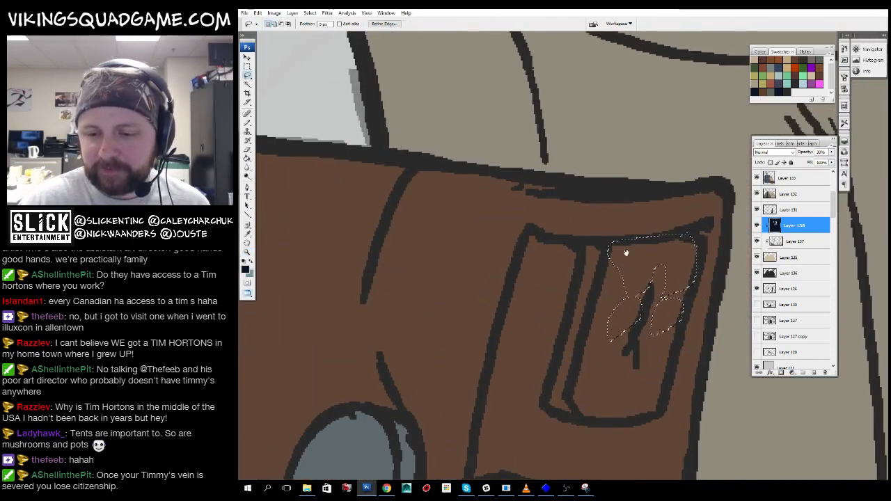
mouse_move(709, 190)
left_mouse_down()
mouse_move(545, 193)
mouse_move(652, 233)
left_mouse_up()
mouse_move(634, 218)
left_mouse_down()
mouse_move(646, 151)
mouse_move(689, 62)
left_mouse_up()
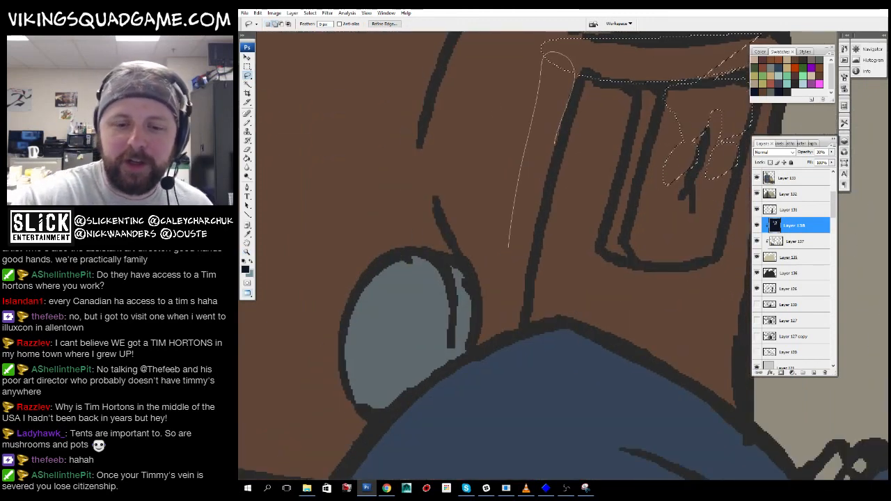
left_click_drag(509, 247, 551, 163)
mouse_move(569, 204)
left_mouse_down()
mouse_move(591, 177)
mouse_move(611, 198)
left_mouse_up()
mouse_move(495, 267)
left_mouse_down()
mouse_move(512, 272)
mouse_move(492, 263)
left_mouse_up()
left_click_drag(528, 240, 670, 244)
mouse_move(387, 245)
left_mouse_down()
mouse_move(385, 269)
mouse_move(384, 233)
left_mouse_up()
- Clear the navy shading from the selected pack pocket, border strip and stud rims, and deselect
key("z")
left_click(480, 225, "alt")
left_click(533, 283, "alt")
left_click(517, 237, "alt")
left_click(517, 237, "alt")
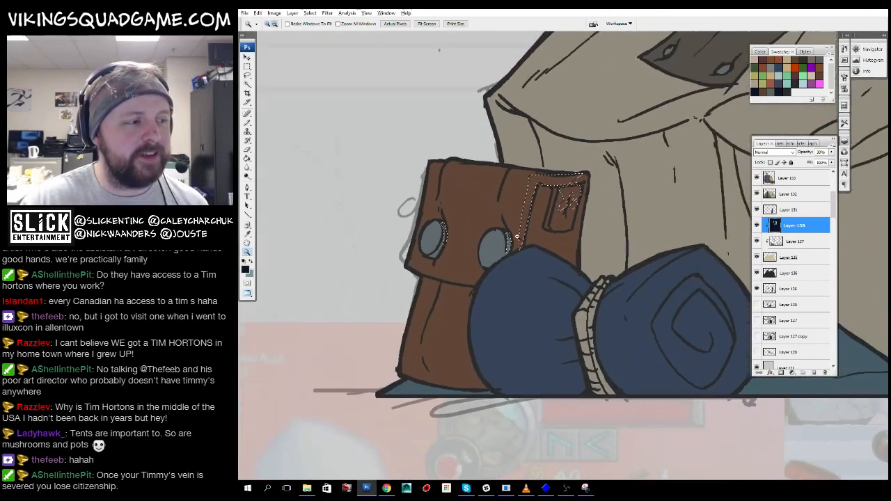
left_click(517, 237, "alt")
key("Delete")
left_click_drag(615, 305, 599, 329)
key("ctrl+d")
- Lasso the lit leather below and around the pack's pocket down to the left bedroll
left_click_drag(463, 167, 623, 294)
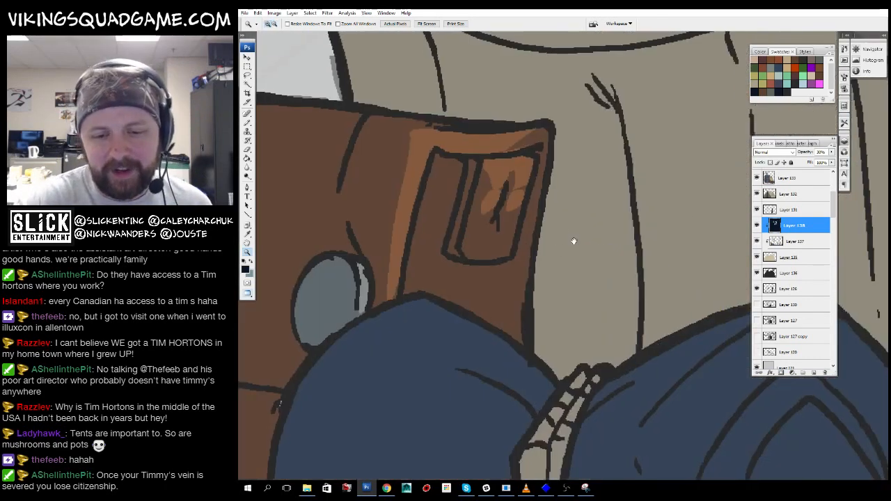
key("l")
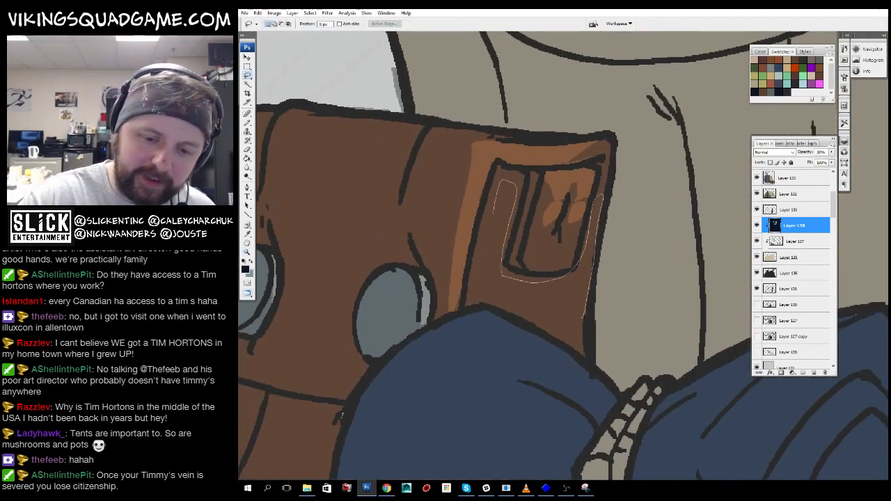
left_click_drag(590, 337, 594, 311)
- Add the lit upper surface of the left bedroll and the upper part of its rope binding to the selection
left_click_drag(593, 311, 569, 95)
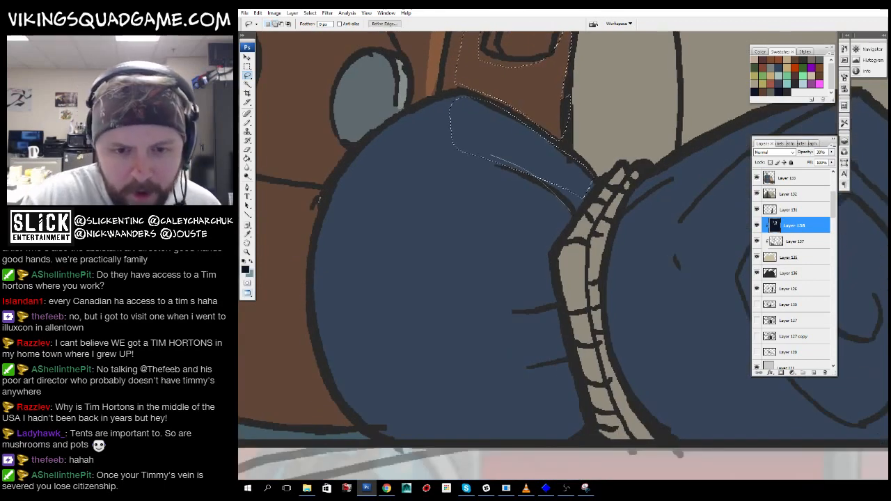
left_click_drag(393, 138, 452, 132)
mouse_move(543, 167)
left_mouse_down()
mouse_move(567, 163)
mouse_move(552, 143)
left_mouse_up()
left_click_drag(445, 104, 470, 112)
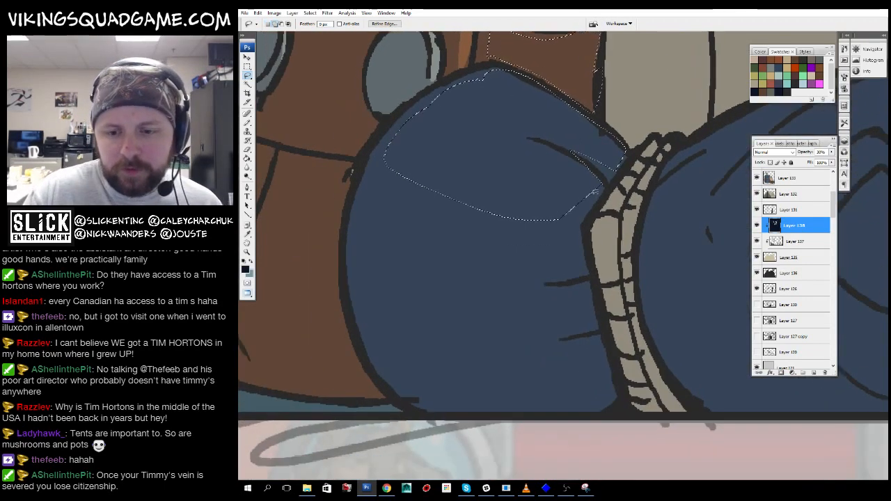
left_click_drag(557, 201, 527, 212)
left_click_drag(531, 233, 591, 220)
- Add the lit upper and right outer bands of the right bedroll's rolled end to the selection
left_click_drag(688, 200, 480, 278)
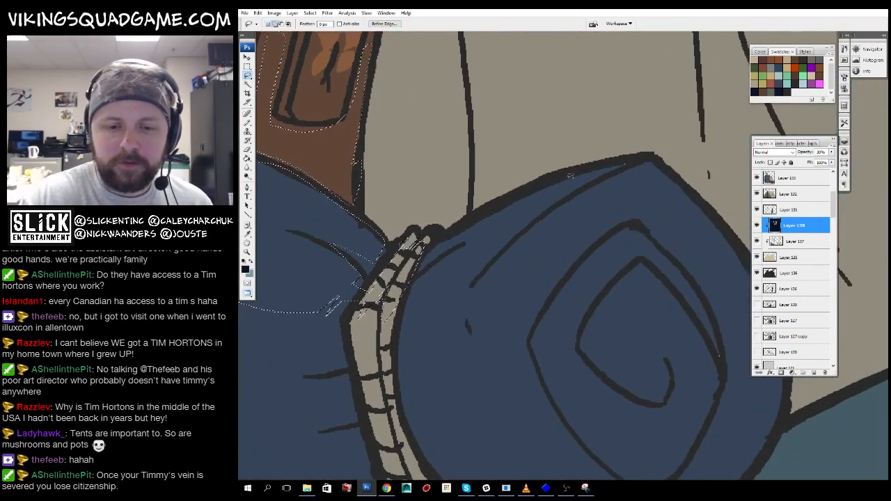
mouse_move(658, 184)
left_mouse_down()
mouse_move(511, 295)
mouse_move(513, 320)
left_mouse_up()
left_click_drag(679, 224, 615, 162)
left_click_drag(651, 287, 612, 106)
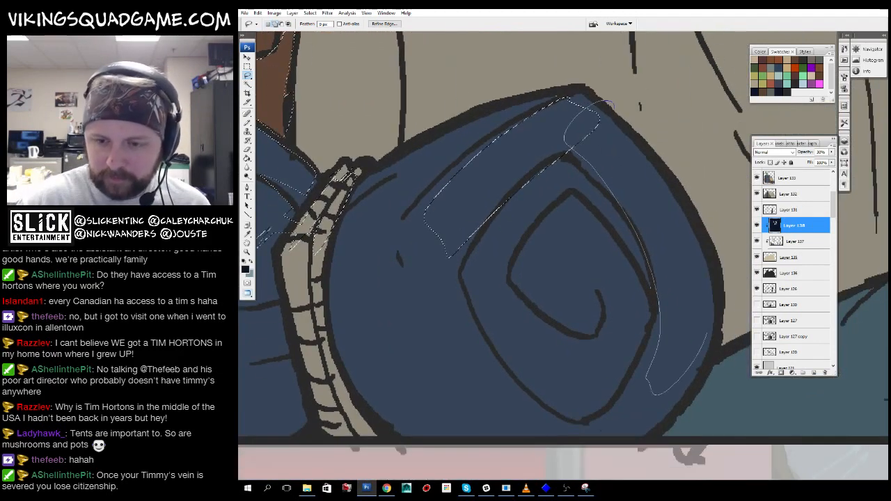
left_click_drag(563, 162, 639, 259)
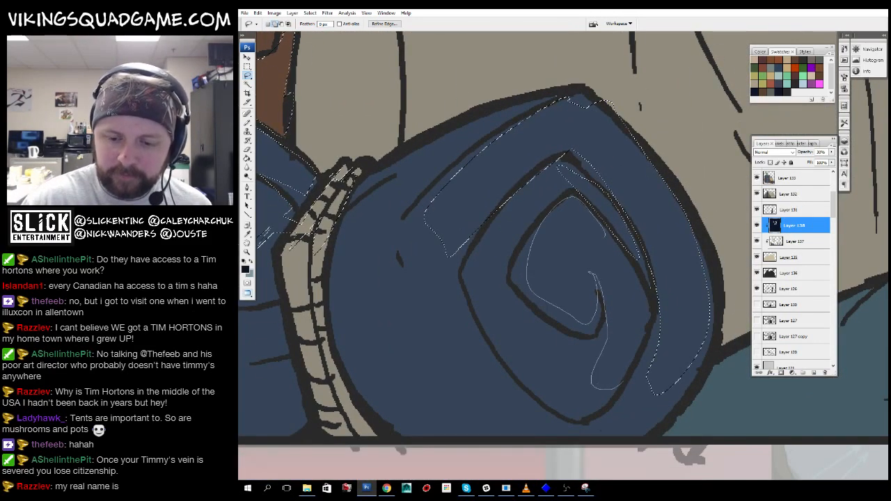
- Add the lit core of the right bedroll's spiral and the lit inner and outer bands around its lower-left side to the selection
left_click_drag(623, 387, 606, 239)
left_click_drag(584, 338, 559, 357)
left_click_drag(558, 362, 561, 358)
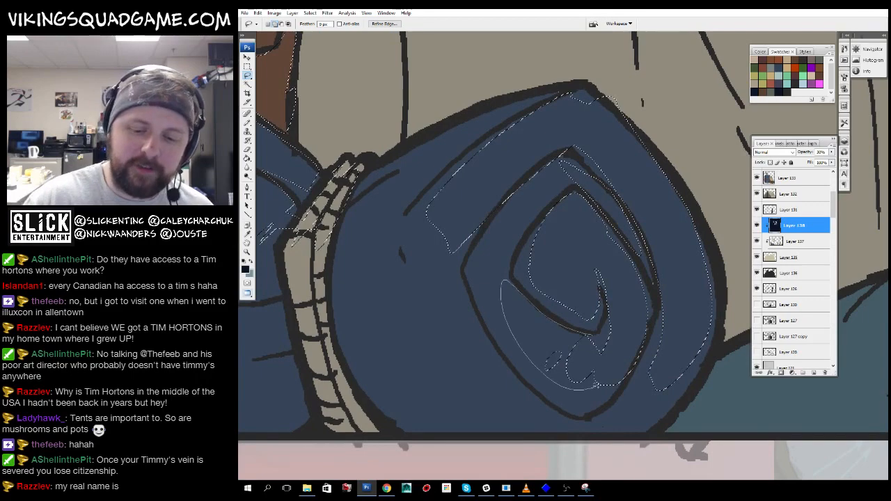
left_click_drag(597, 386, 609, 380)
left_click_drag(587, 262, 607, 271)
mouse_move(520, 306)
left_mouse_down()
mouse_move(550, 221)
mouse_move(542, 307)
mouse_move(574, 266)
left_mouse_up()
left_click_drag(508, 253, 511, 267)
left_click_drag(557, 379, 509, 279)
left_click_drag(515, 279, 525, 290)
mouse_move(513, 240)
left_mouse_down()
mouse_move(488, 188)
mouse_move(493, 289)
left_mouse_up()
mouse_move(605, 370)
left_mouse_down()
mouse_move(641, 359)
mouse_move(647, 343)
left_mouse_up()
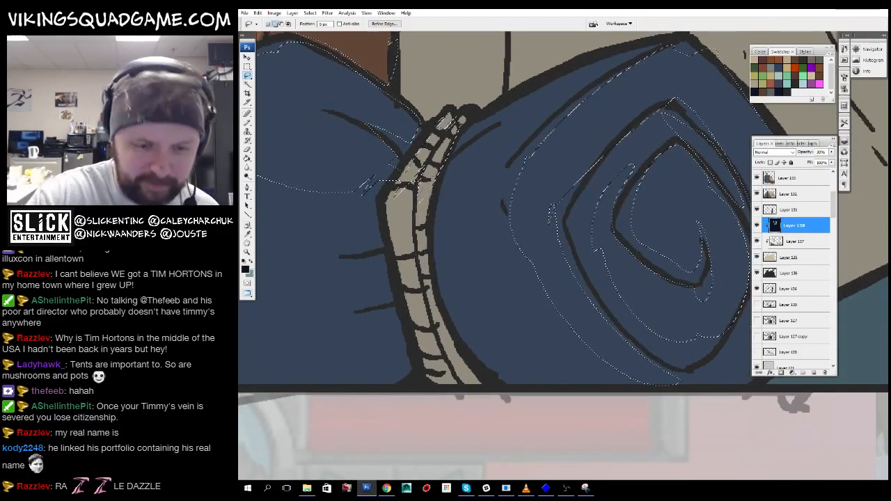
- Add the lit side of the rope binding to the selection, clear the navy shading from the selected bedroll and leather areas, and deselect
left_click_drag(401, 197, 440, 337)
left_click_drag(744, 195, 623, 313)
left_click(650, 323, "alt")
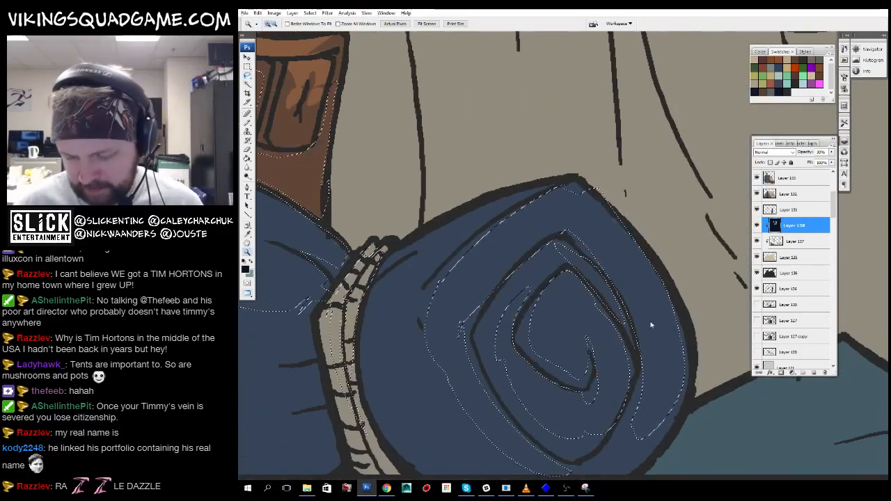
key("Delete")
key("ctrl+d")
- Lasso the lit top edge and fold of the right bedroll and the small wrinkles beside the rope on the left bedroll
left_click(664, 289, "alt")
left_click(664, 293, "alt")
left_click(666, 293, "alt")
left_click(666, 293, "alt")
left_click_drag(633, 249, 617, 342)
left_click(605, 356, "ctrl")
left_click(604, 308, "alt")
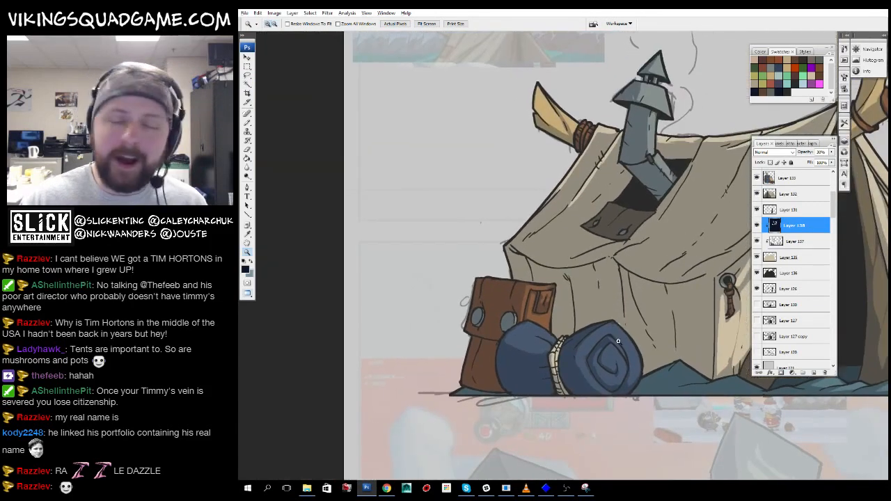
left_click_drag(650, 309, 639, 389)
mouse_move(639, 456)
left_mouse_down()
mouse_move(488, 372)
mouse_move(473, 405)
left_mouse_up()
key("l")
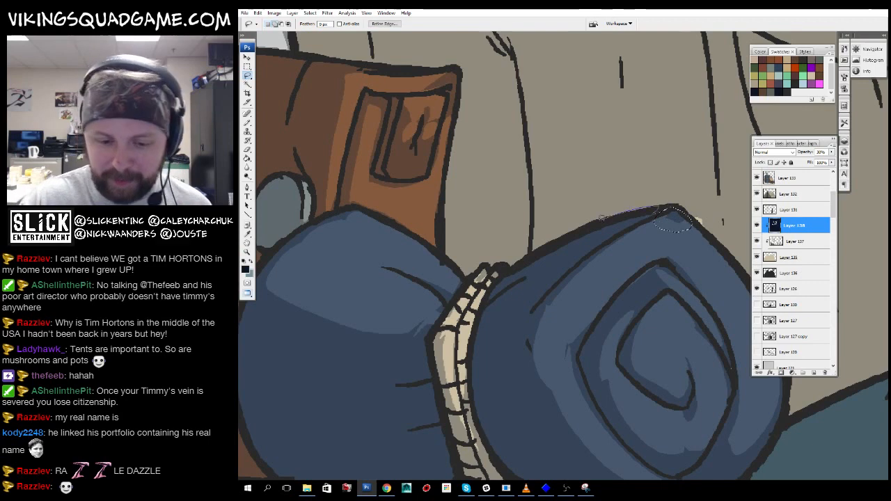
left_click_drag(634, 247, 666, 225)
left_click_drag(569, 308, 589, 253)
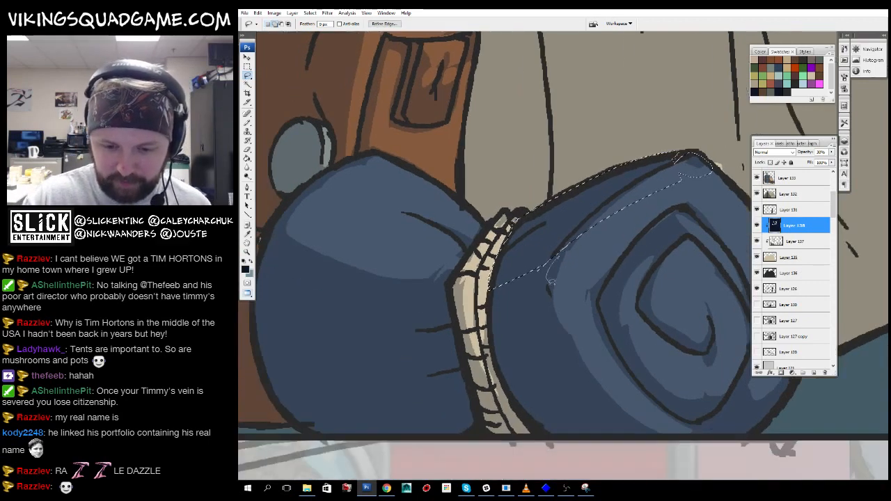
left_click_drag(550, 279, 620, 224)
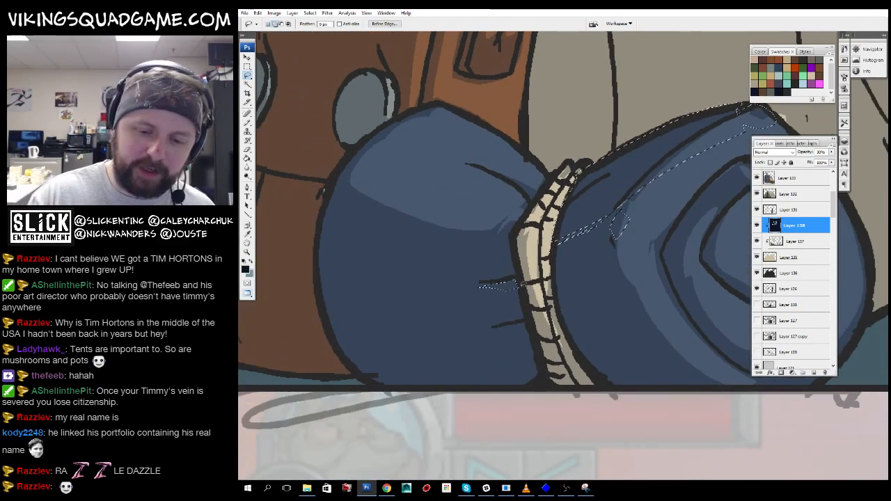
left_click_drag(493, 333, 524, 339)
- Add the lit left edge of the pack's lower body to the selection, clear the navy shading there, and deselect
left_click_drag(419, 221, 565, 376)
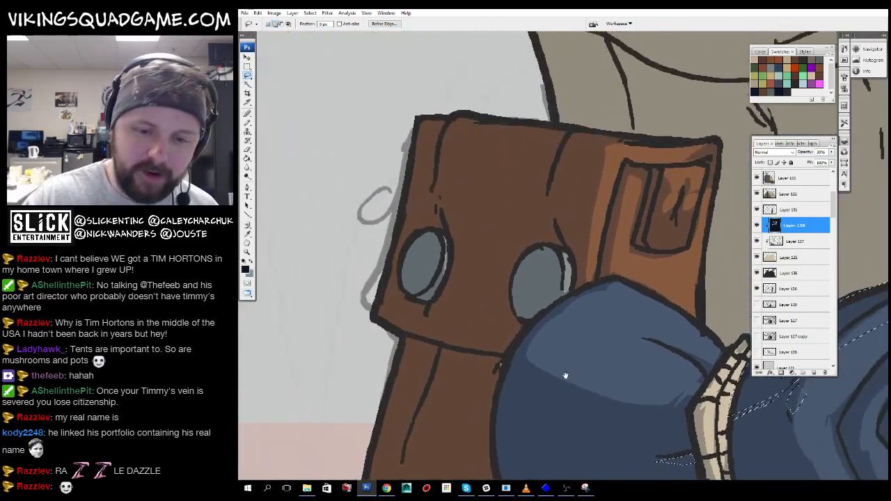
left_click_drag(455, 352, 503, 199)
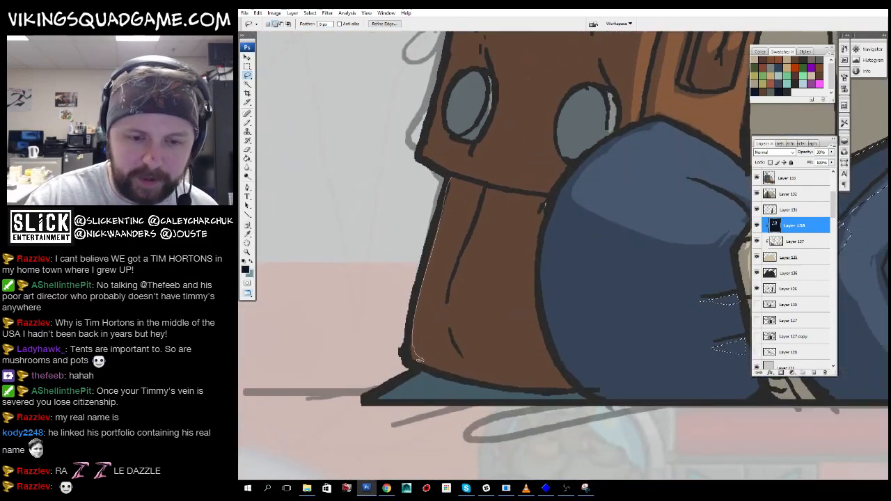
mouse_move(459, 180)
left_mouse_down()
mouse_move(438, 322)
mouse_move(431, 321)
left_mouse_up()
left_click(559, 298, "alt")
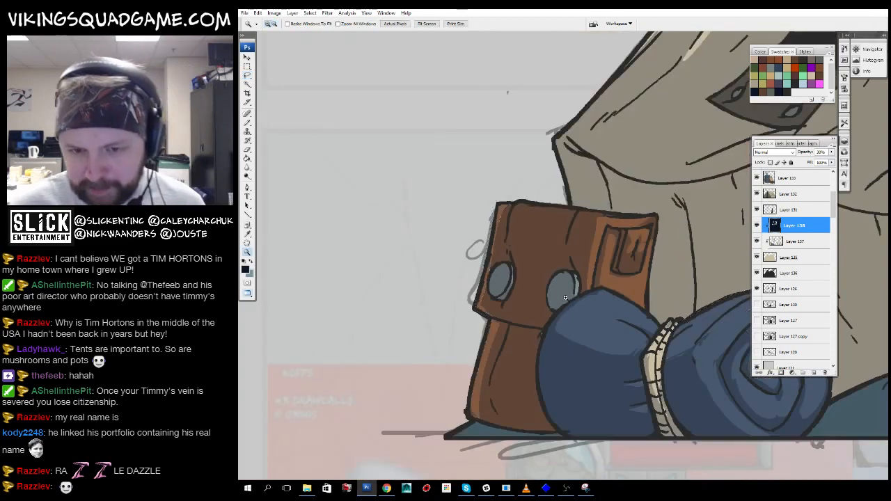
left_click(702, 305, "alt")
left_click(661, 301, "alt")
- Lasso a narrow lit strip along the tent's left roof edge and wall corner, clear its navy shading, and deselect
left_click(597, 229, "ctrl")
left_click(597, 240, "ctrl")
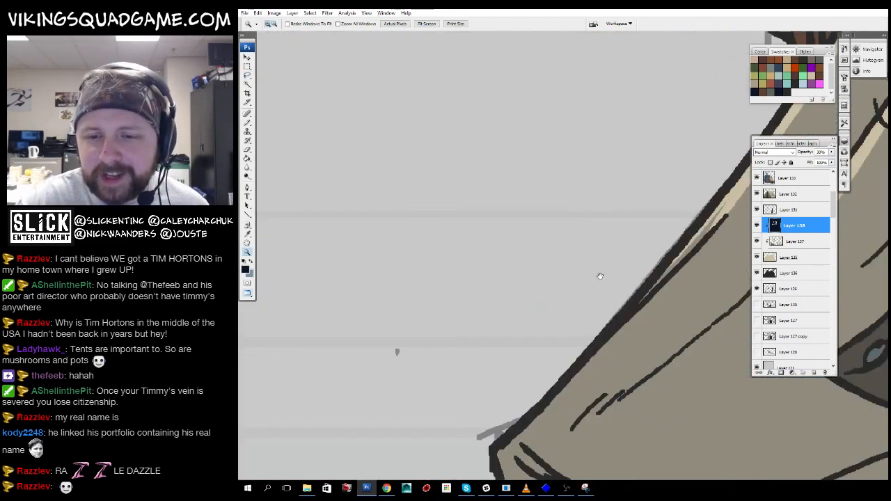
mouse_move(654, 310)
left_mouse_down()
mouse_move(579, 267)
mouse_move(610, 267)
left_mouse_up()
mouse_move(604, 180)
left_mouse_down()
mouse_move(444, 370)
mouse_move(644, 161)
left_mouse_up()
left_click_drag(561, 308, 592, 150)
left_click_drag(474, 207, 480, 219)
left_click(560, 254, "ctrl")
key("Delete")
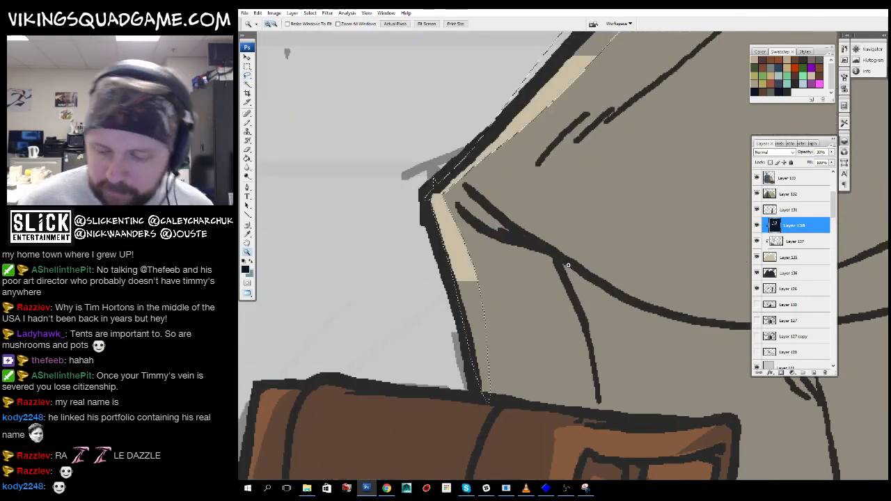
key("ctrl+d")
- Lasso the lit upper strips of the folded flap below the chimney opening, clear their navy shading, and deselect
left_click(684, 274, "alt")
left_click(665, 360, "alt")
left_click(666, 360, "alt")
left_click(665, 359, "alt")
left_click_drag(666, 359, 389, 249)
mouse_move(636, 303)
left_mouse_down()
mouse_move(619, 359)
mouse_move(642, 397)
left_mouse_up()
left_click(480, 311, "ctrl")
left_click(479, 311, "ctrl")
left_click(479, 311, "ctrl")
left_click_drag(479, 313, 572, 363)
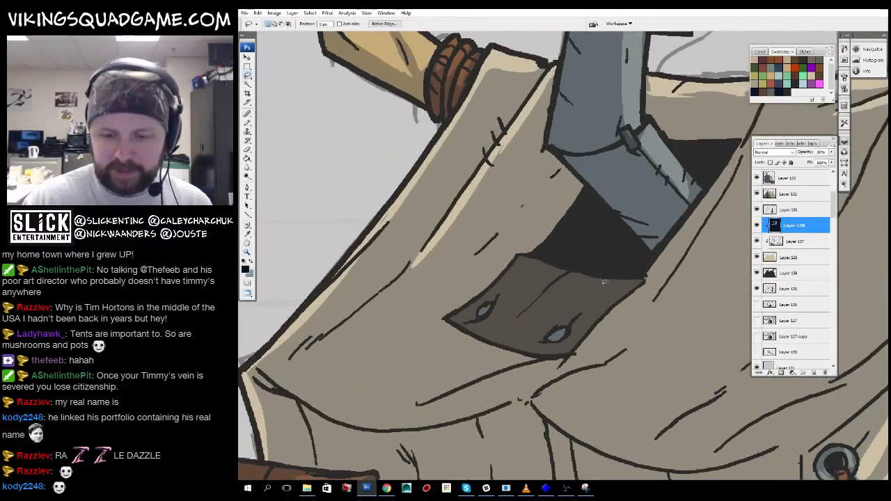
mouse_move(550, 268)
left_mouse_down()
mouse_move(566, 270)
mouse_move(578, 297)
left_mouse_up()
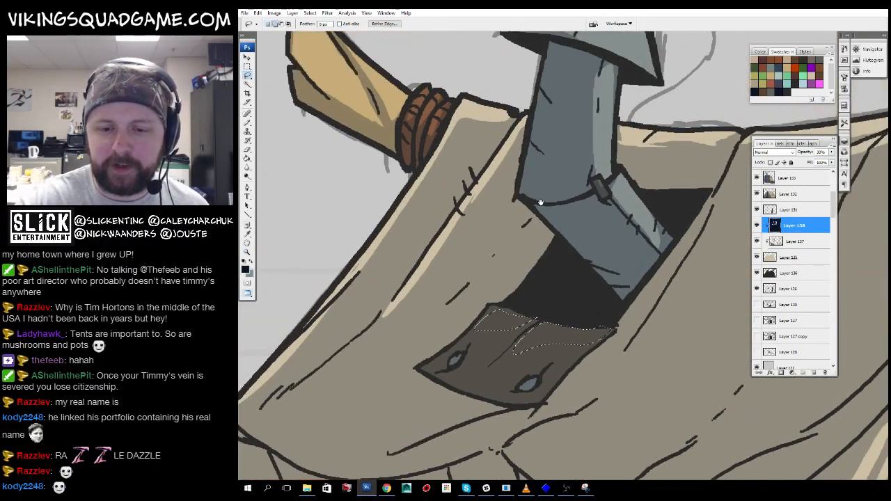
mouse_move(539, 201)
left_mouse_down()
mouse_move(602, 260)
mouse_move(555, 223)
left_mouse_up()
mouse_move(569, 194)
left_mouse_down()
mouse_move(573, 203)
mouse_move(563, 111)
mouse_move(546, 208)
left_mouse_up()
key("Delete")
key("ctrl+d")
- Lasso the lit peaks of the teal ground cloth along the tent's front corner, clear their navy shading, and deselect
left_click(698, 308, "alt")
left_click(698, 307, "alt")
left_click(698, 307, "alt")
left_click_drag(668, 360, 515, 247)
left_click_drag(656, 265, 637, 206)
left_click(636, 206)
key("l")
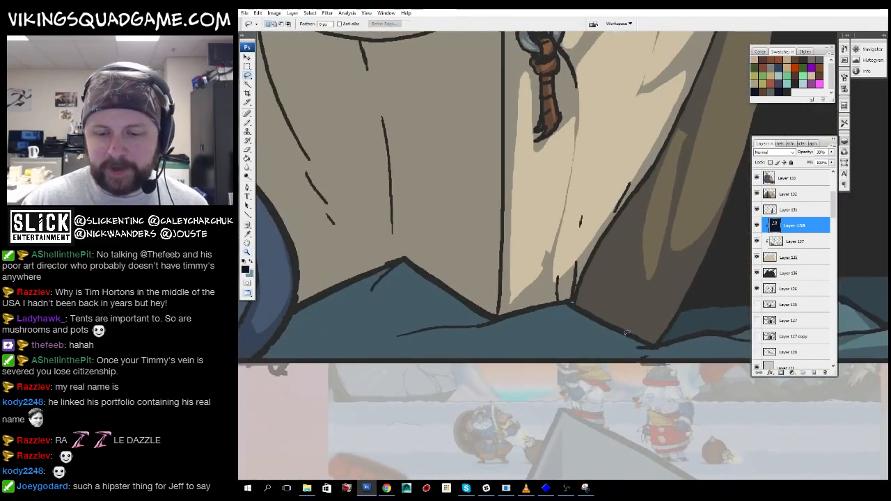
mouse_move(480, 336)
left_mouse_down()
mouse_move(491, 343)
mouse_move(490, 320)
mouse_move(529, 321)
left_mouse_up()
key("z")
left_click(549, 284, "alt")
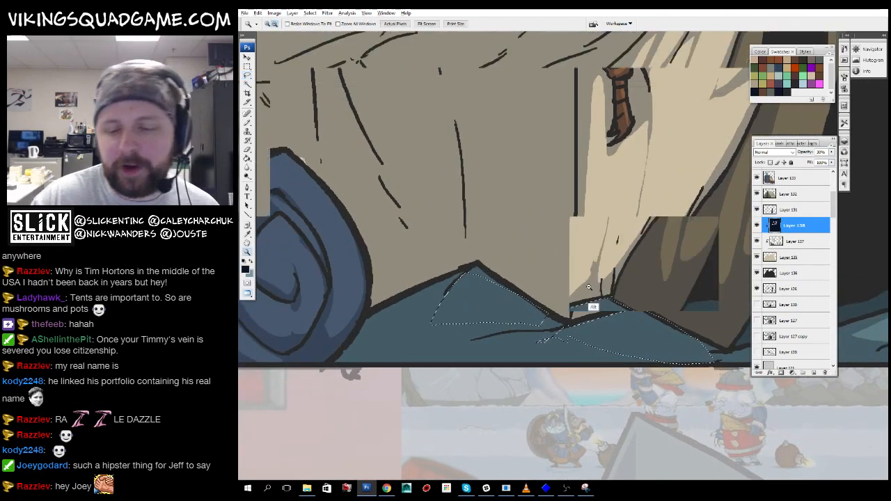
key("Delete")
key("ctrl+d")
- Create a new clipped layer directly above Layer 137
left_click(691, 271, "alt")
left_click(686, 272, "alt")
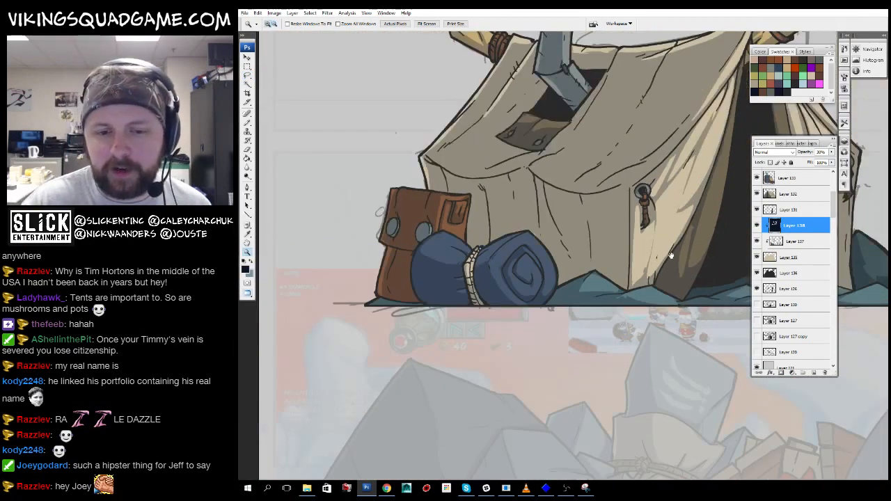
left_click_drag(644, 255, 481, 368)
left_click_drag(560, 362, 507, 318)
left_click_drag(629, 257, 644, 281)
left_click(643, 282, "alt")
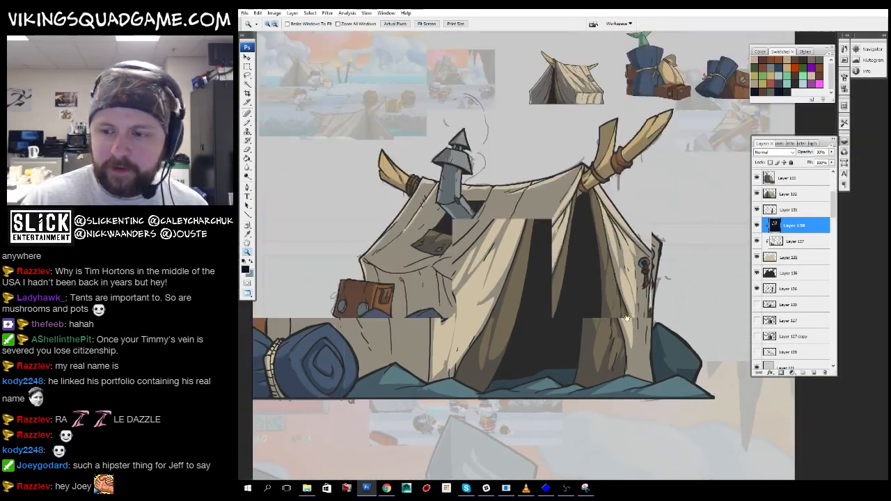
left_click(802, 242)
left_click(814, 372)
- Lasso the tent's side wall below the roof hem, around the pack and bedrolls, fill it with navy, and deselect
left_click_drag(530, 287, 540, 270)
left_click(538, 272)
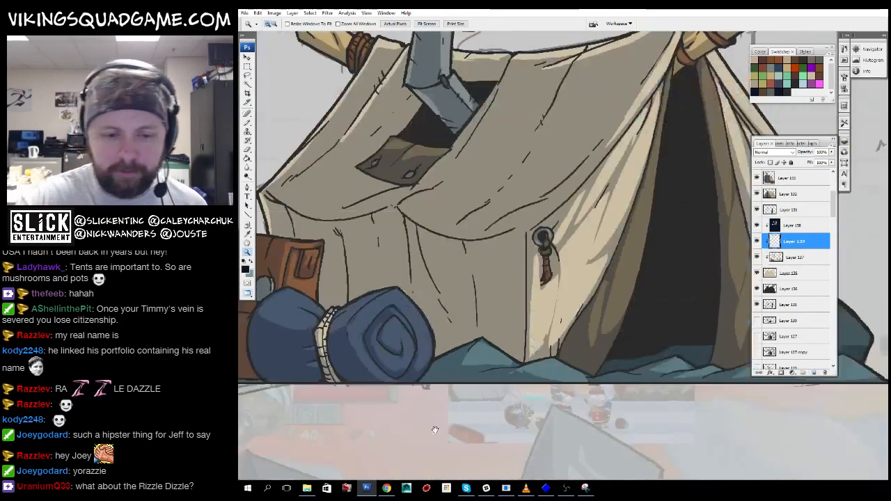
left_click_drag(551, 341, 617, 341)
key("l")
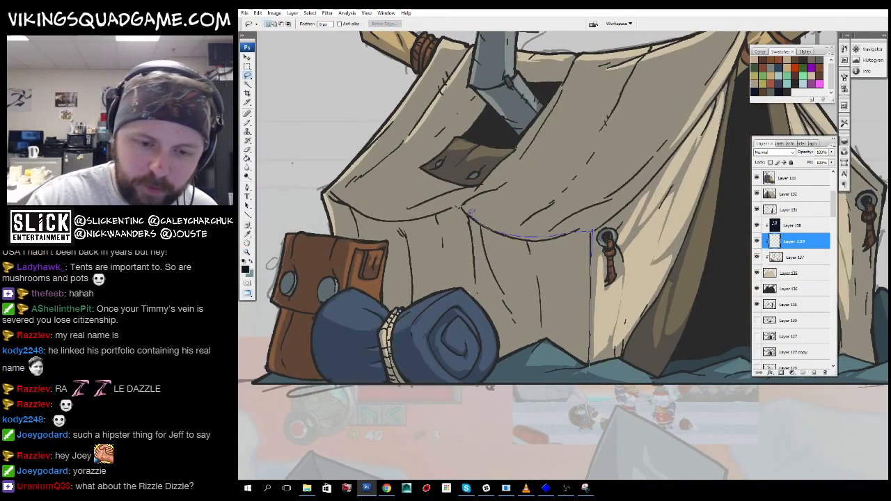
left_click_drag(459, 207, 424, 215)
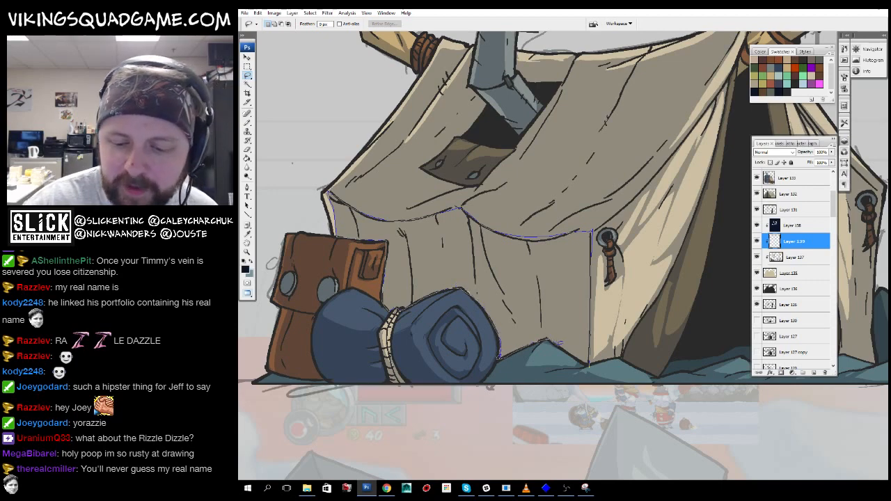
key("g")
left_click(577, 305)
key("ctrl+d")
- Lasso the navy fill spilling above the roof hem over the side wall, clear it, and deselect
left_click_drag(577, 305, 595, 340)
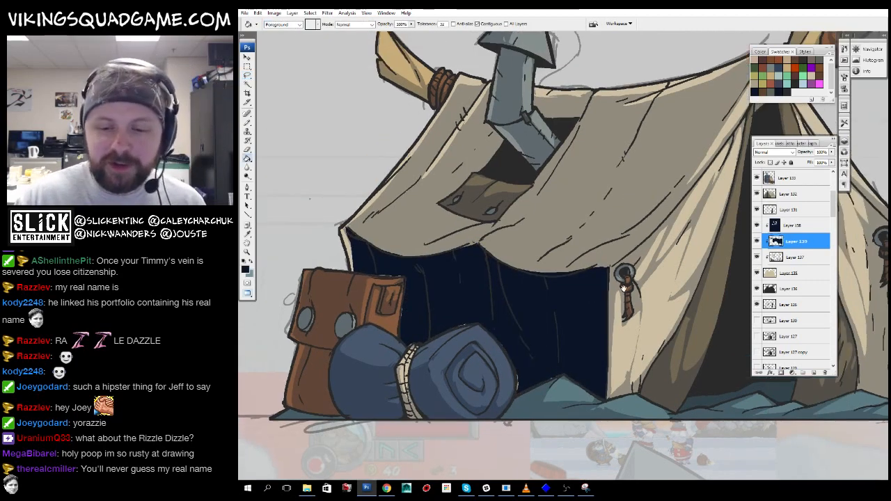
key("e")
scroll(467, 372, "up", 2)
key("b")
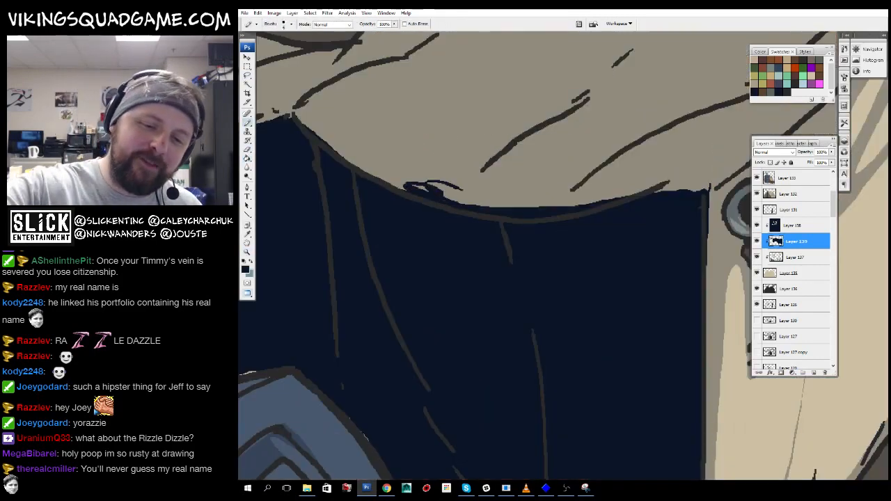
key("l")
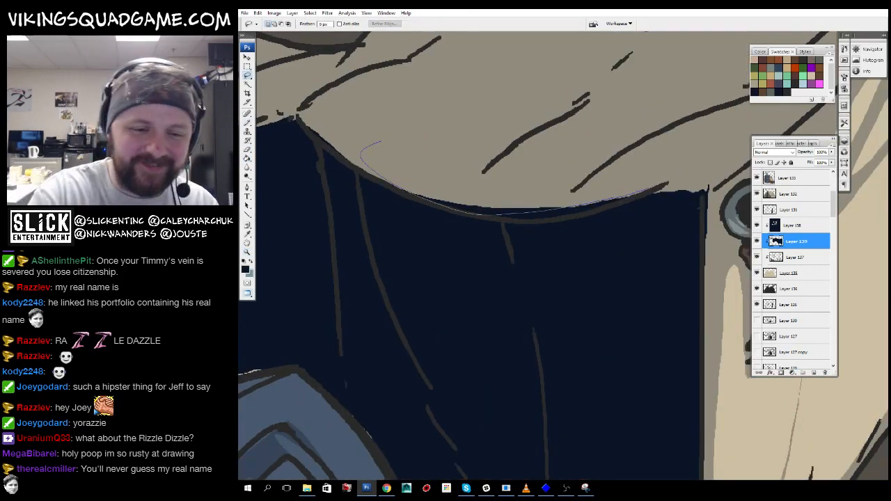
left_click_drag(380, 142, 381, 143)
scroll(421, 261, "down", 3)
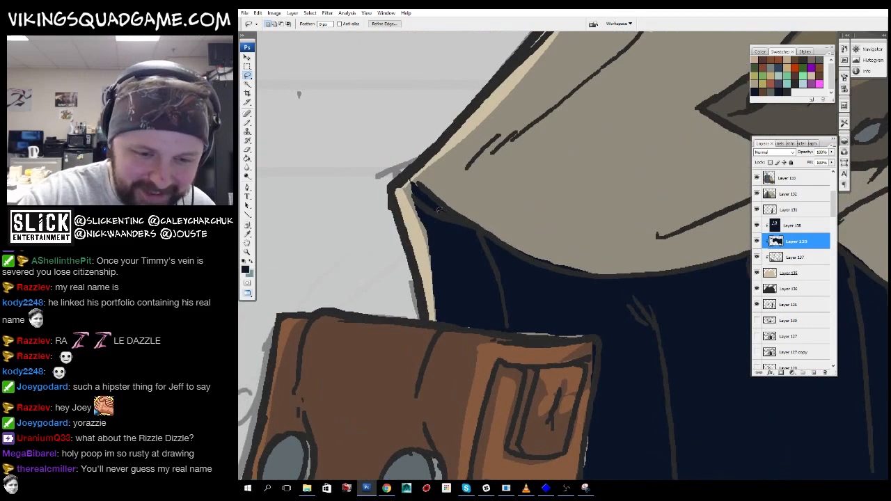
key("z")
scroll(617, 284, "down", 4)
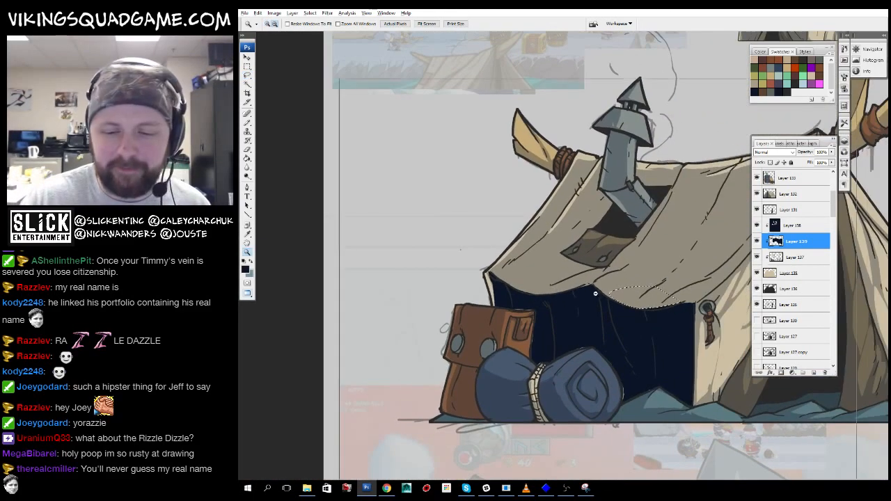
left_click(595, 293, "alt")
key("ctrl+d")
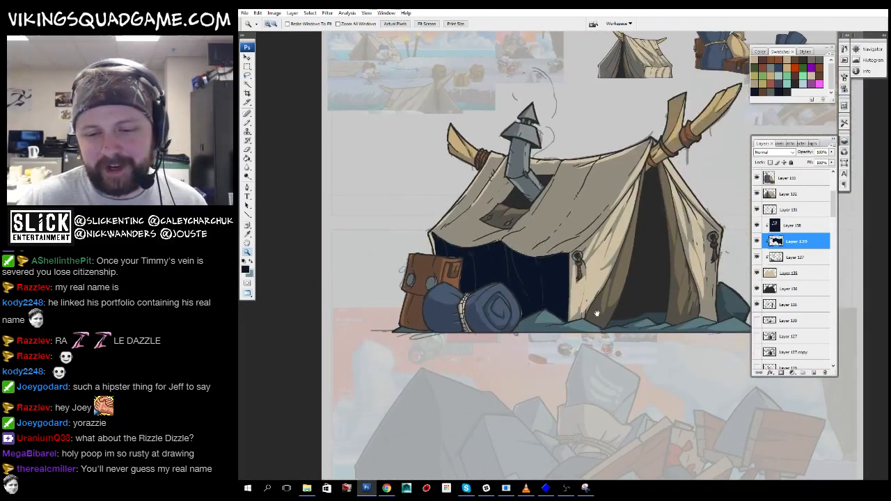
- Erase the remaining navy spill along the right section of the roof hem
left_click_drag(468, 246, 597, 363)
key("b")
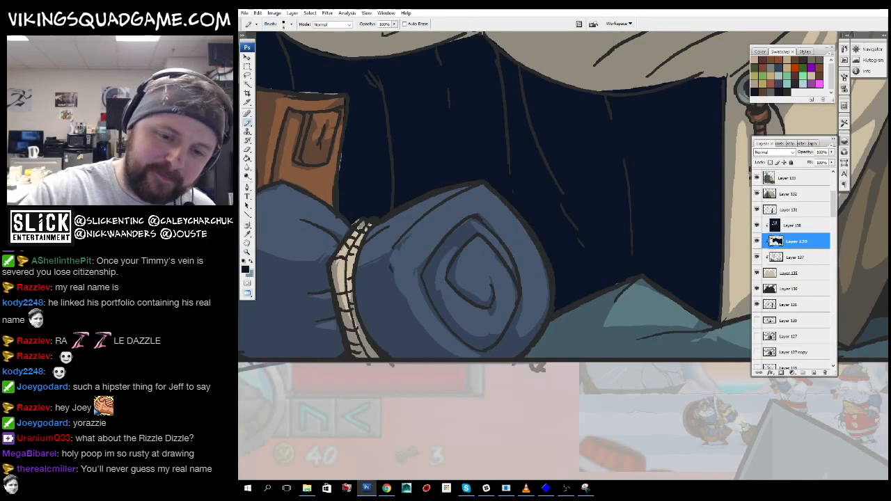
key("z")
scroll(683, 274, "down", 2)
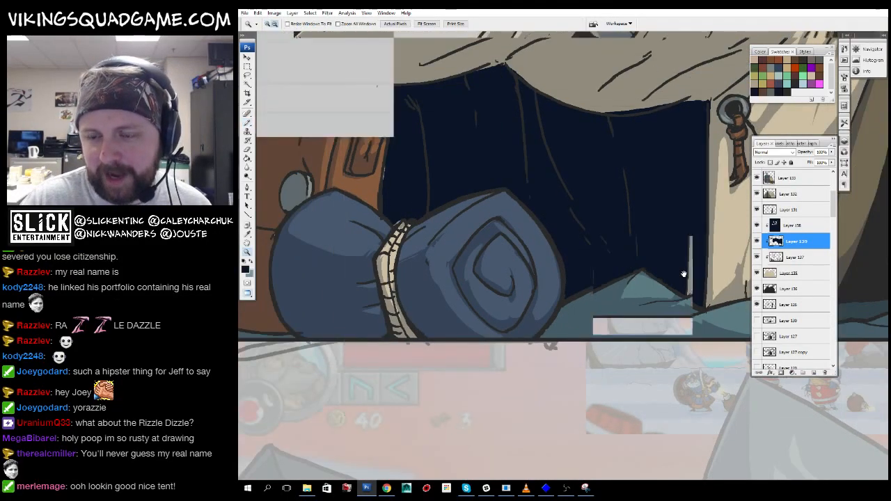
left_click(626, 237, "alt")
left_click_drag(497, 200, 686, 329)
key("e")
mouse_move(486, 248)
left_mouse_down()
mouse_move(554, 248)
mouse_move(624, 233)
left_mouse_up()
key("z")
left_click(663, 230, "alt")
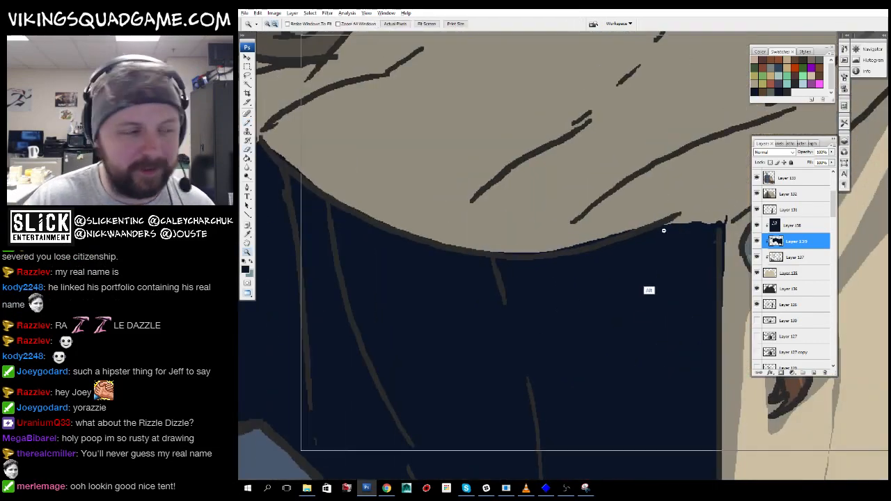
- Select the side-wall shadow layer above Layer 137 and set its opacity to 30%
left_click(645, 310, "alt")
left_click(645, 327, "alt")
left_click(626, 323, "alt")
left_click(621, 320, "alt")
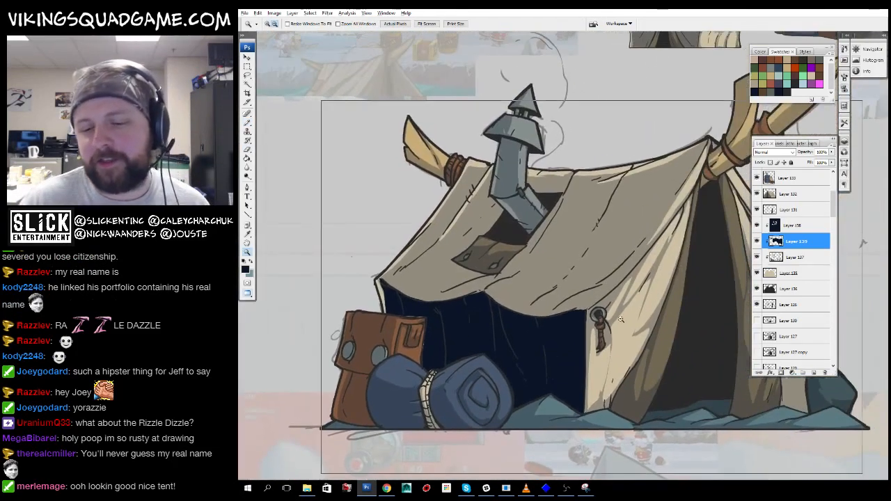
left_click(621, 320, "alt")
left_click(619, 319, "alt")
left_click_drag(463, 243, 627, 362)
left_click(609, 313, "alt")
left_click(792, 226)
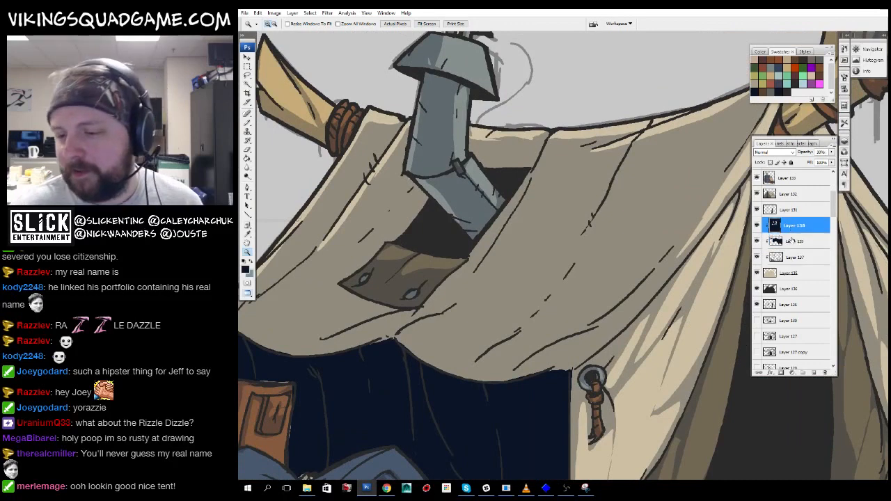
left_click(793, 241)
key("5")
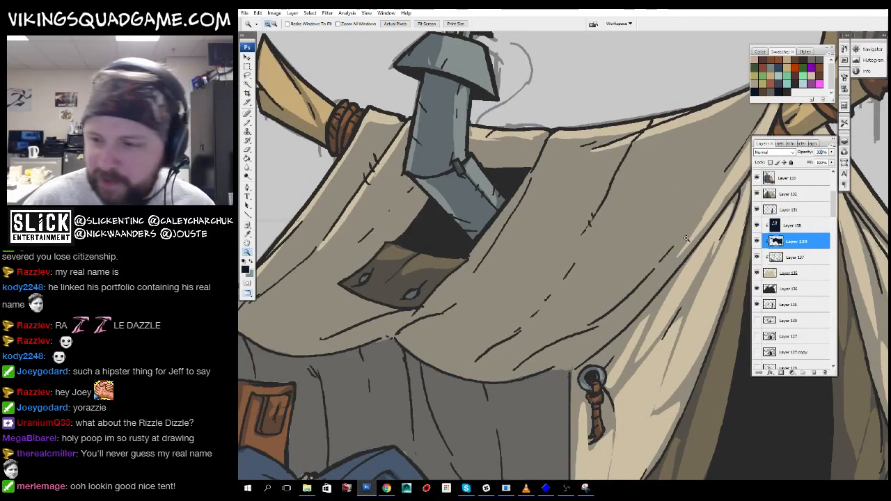
- Examine the side-wall shading around the pack and bedrolls, checking both navy shadow layers
left_click(613, 338, "alt")
left_click(621, 342, "alt")
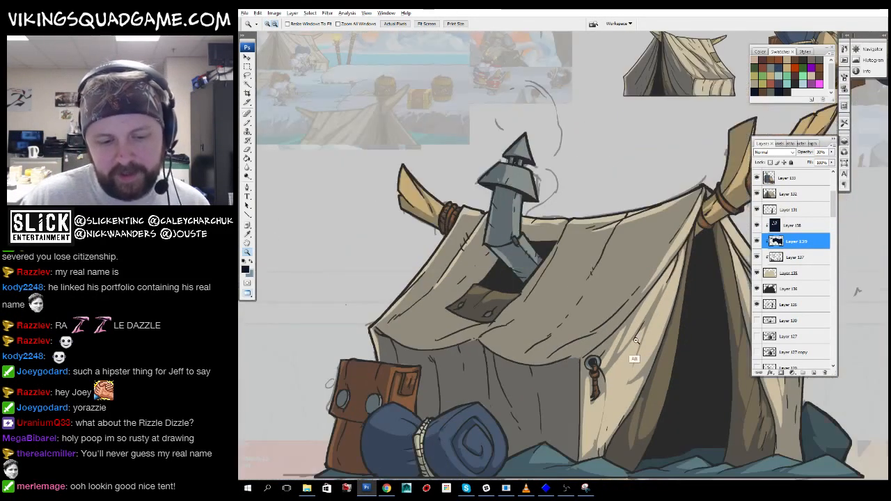
left_click(627, 351, "alt")
left_click(572, 337)
left_click(571, 336)
left_click(567, 333)
left_click_drag(560, 323, 566, 297)
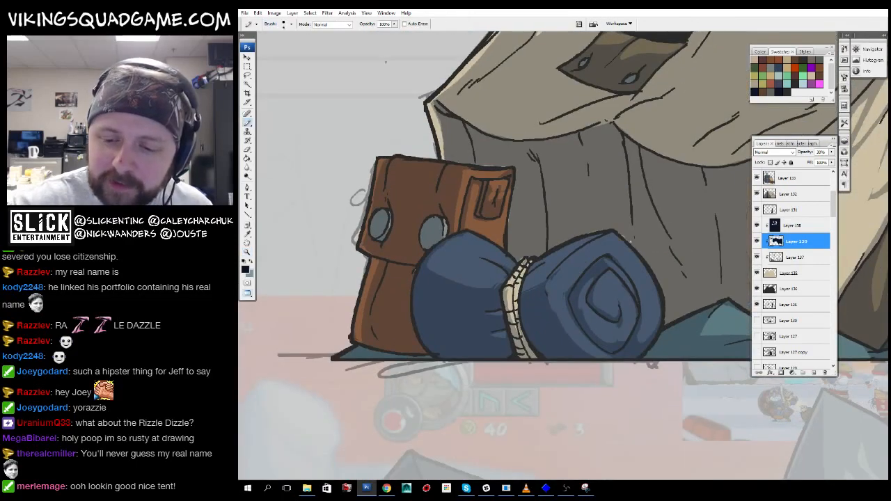
left_click(793, 225)
left_click_drag(648, 261, 653, 270)
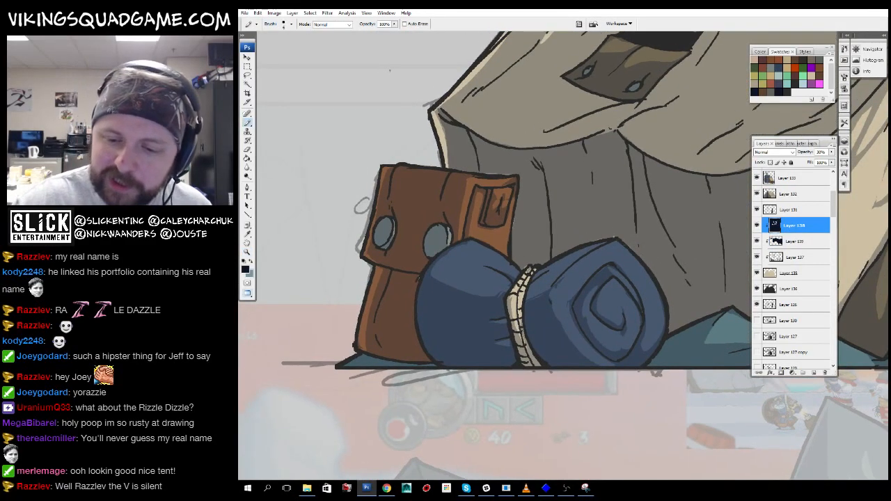
key("z")
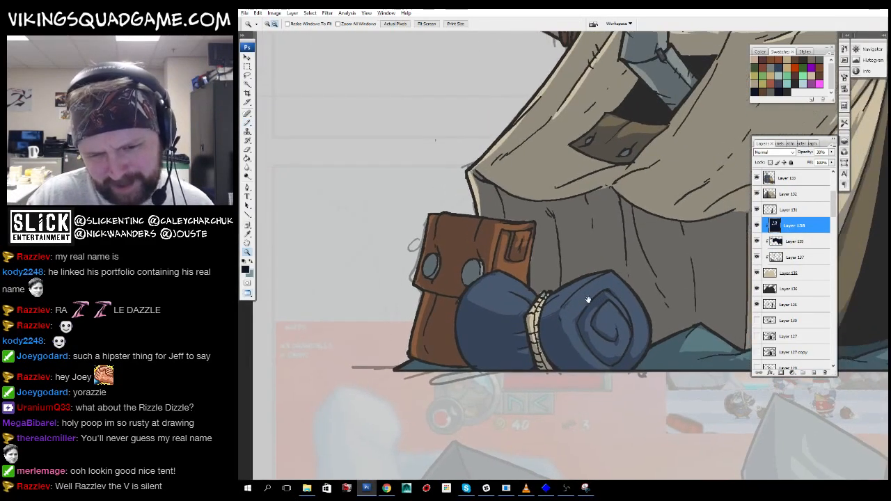
left_click(511, 268)
left_click(514, 271)
left_click_drag(514, 270, 532, 288)
key("b")
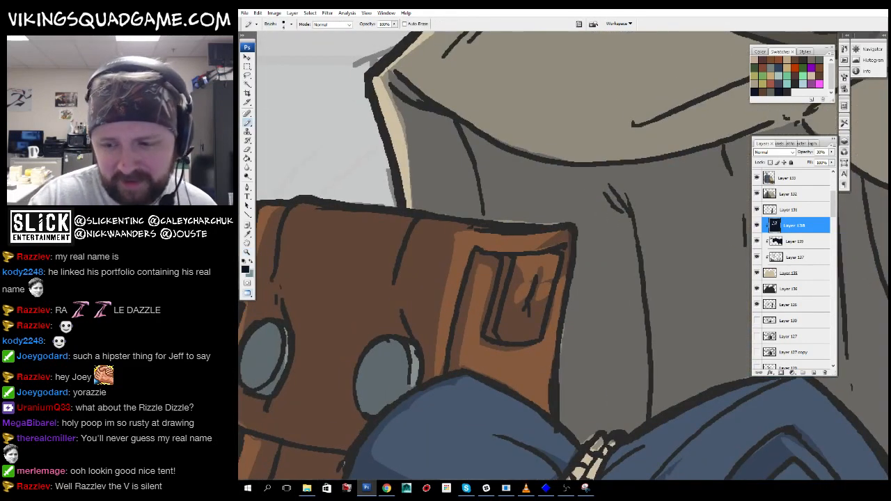
left_click(797, 241)
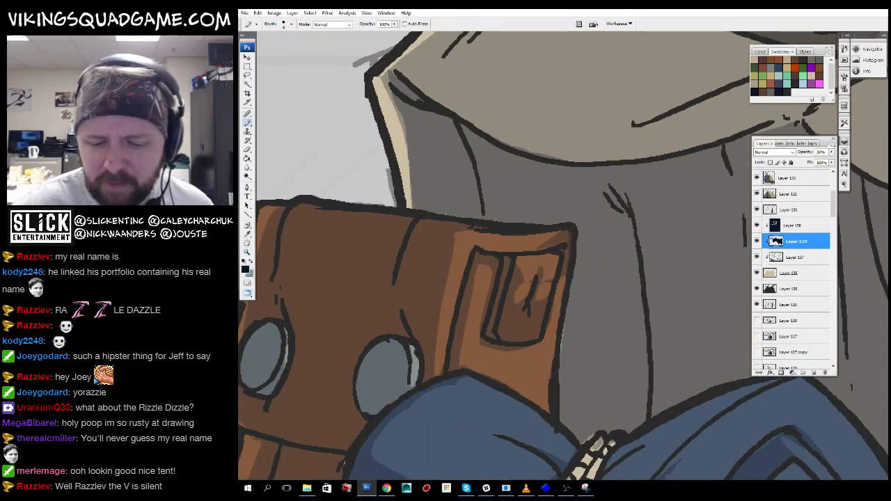
- Examine the whole shaded tent alongside the reference art
key("z")
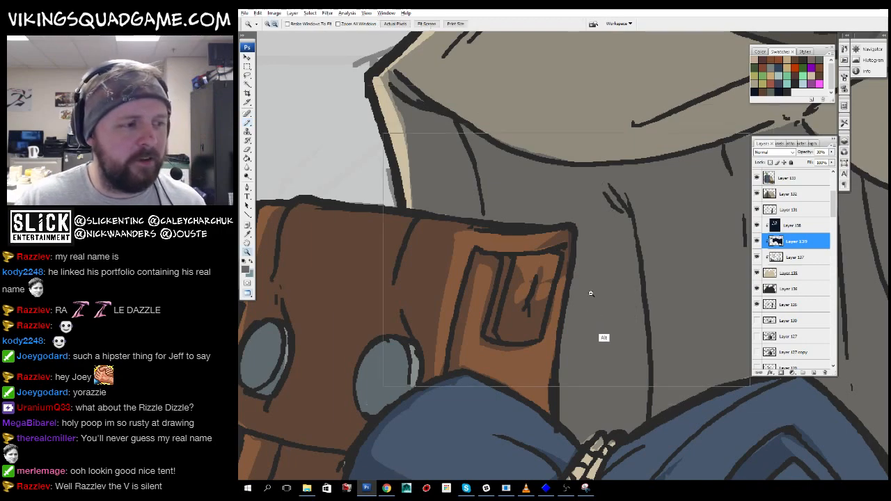
left_click(589, 294, "alt")
left_click(621, 319, "alt")
left_click(620, 318, "alt")
left_click(578, 355, "alt")
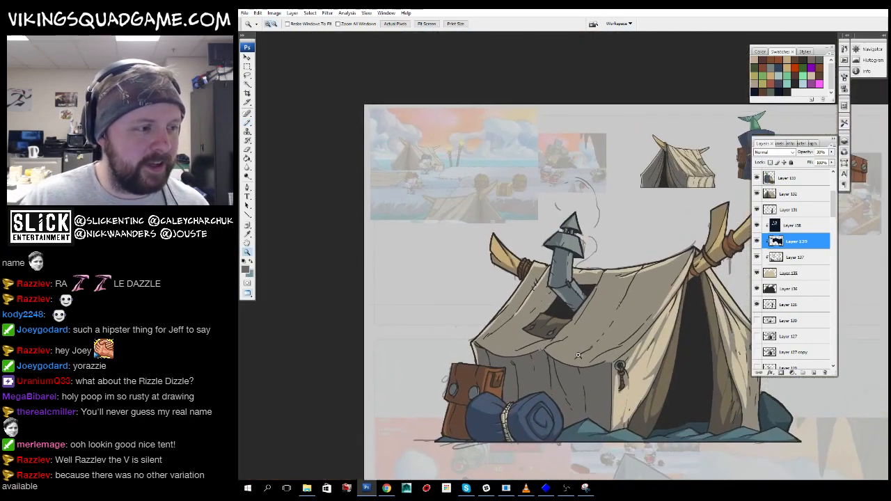
left_click(599, 339)
left_click(608, 328)
left_click(619, 317)
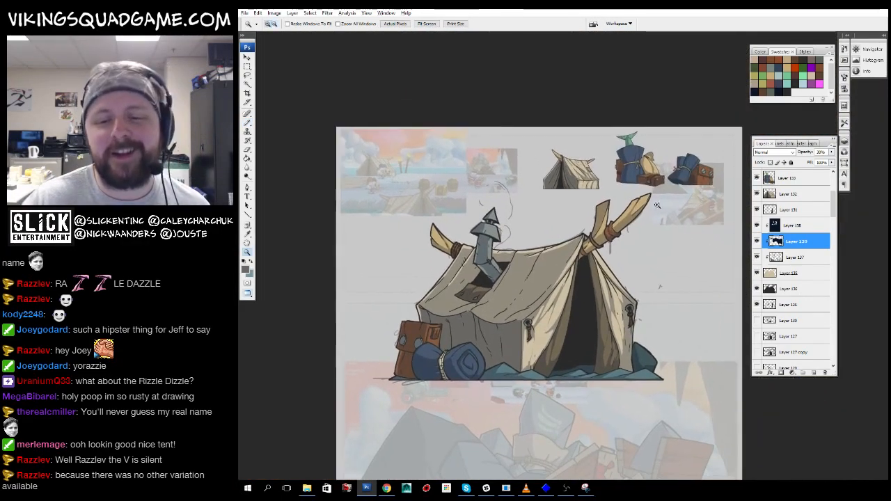
- On Layer 138, lasso a lit area along the roof's lower front edge above the metal ring and clear its shadow
left_click(631, 302)
left_click_drag(632, 303, 652, 321)
left_click(792, 257)
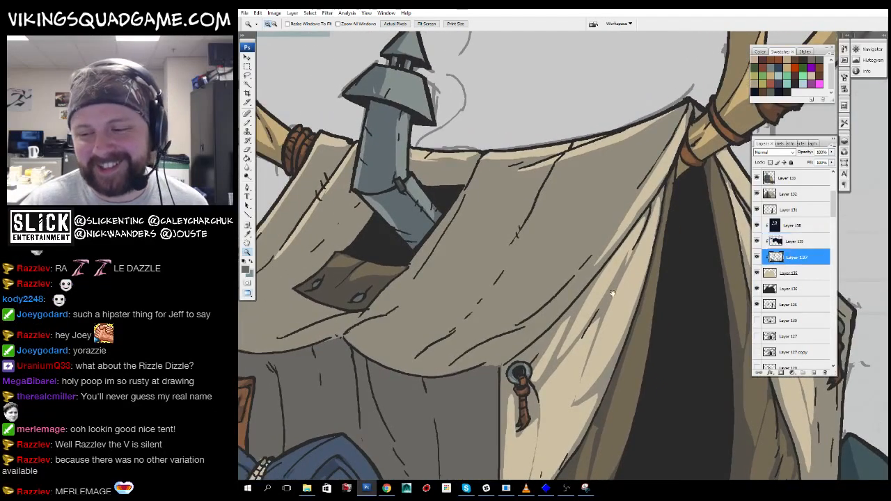
left_click(793, 227)
left_click_drag(570, 336, 606, 294)
key("l")
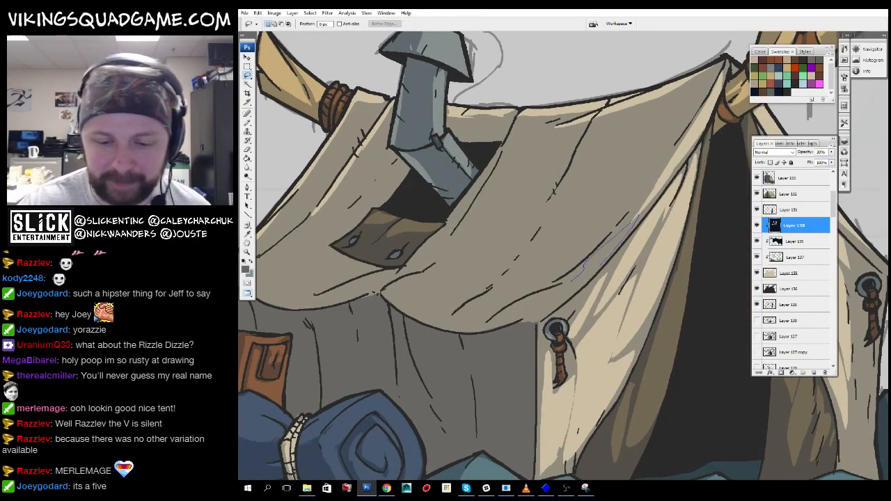
left_click_drag(530, 312, 581, 297)
mouse_move(581, 294)
left_mouse_down()
mouse_move(648, 267)
mouse_move(590, 369)
mouse_move(576, 367)
left_mouse_up()
- Examine the overall tent shading, from the full canvas down to the roof, side wall and bedrolls
left_click(672, 368, "alt")
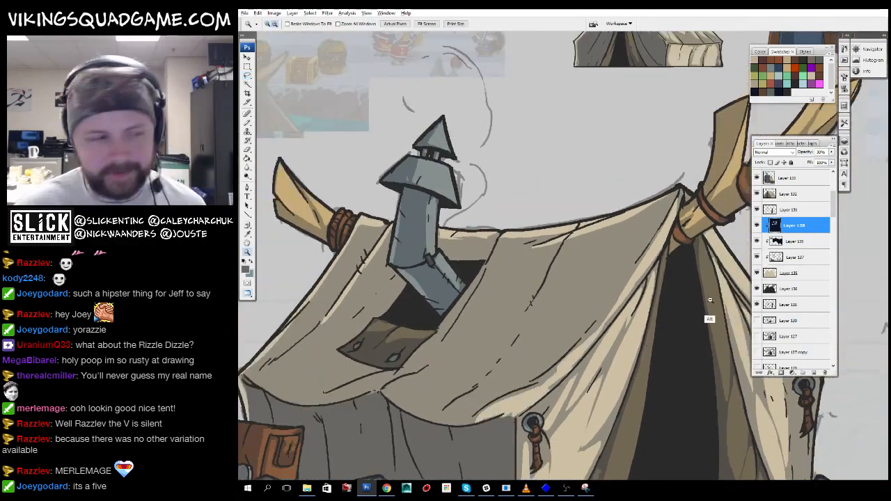
left_click(709, 304, "alt")
left_click(684, 310, "alt")
left_click(684, 310, "alt")
left_click(682, 308, "alt")
left_click(678, 302, "alt")
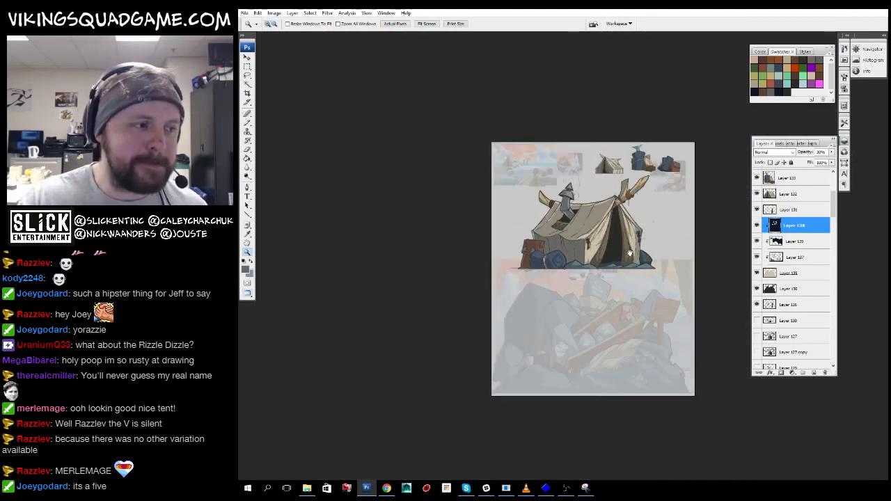
left_click_drag(636, 272, 583, 381)
left_click(584, 359, "alt")
left_click_drag(469, 267, 619, 342)
left_click_drag(692, 414, 627, 258)
left_click_drag(660, 311, 691, 279)
left_click_drag(453, 221, 647, 354)
left_click_drag(648, 362, 694, 321)
left_click(695, 321, "alt")
- Draw short dark crease marks on the teal ground cloth beside the bedroll, on the line-art layer above Layer 138
left_click(787, 212)
left_click_drag(632, 229, 653, 245)
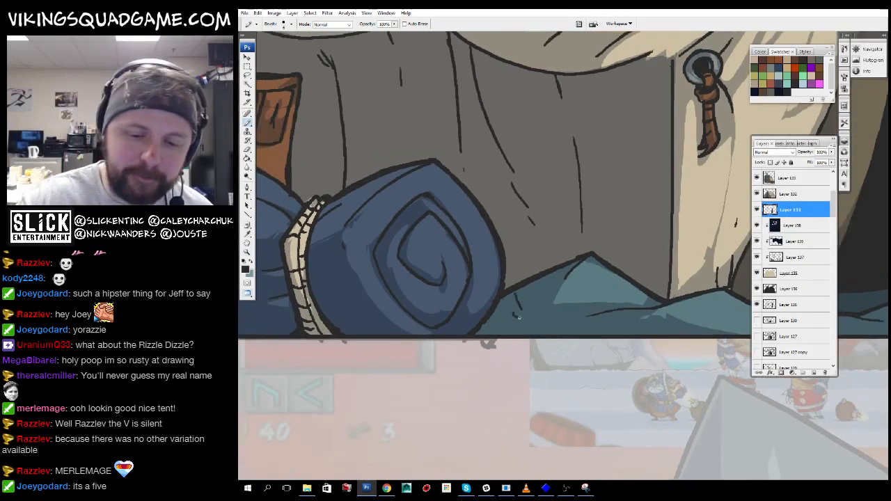
left_click_drag(514, 319, 520, 326)
mouse_move(651, 338)
left_mouse_down()
mouse_move(478, 335)
mouse_move(472, 326)
left_mouse_up()
left_click_drag(585, 308, 729, 281)
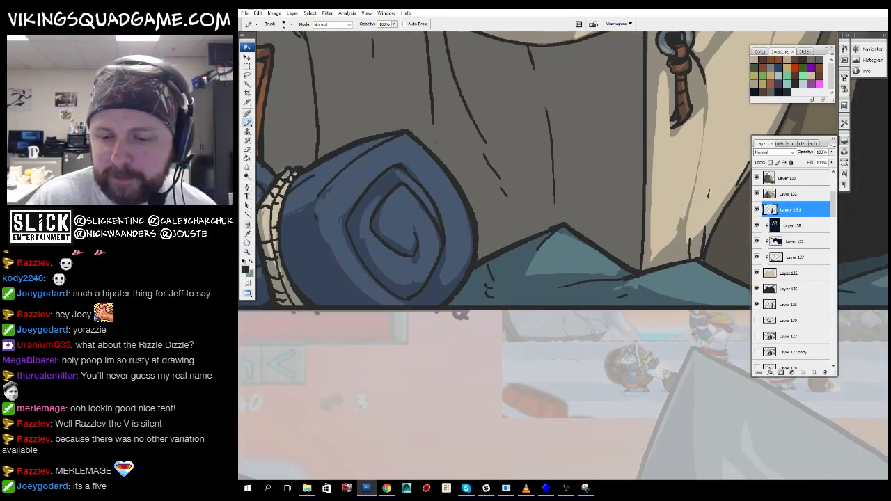
- Inspect the tent's line art up close, from the bedroll and entrance across the roof to the chimney flap
left_click_drag(703, 321, 417, 347)
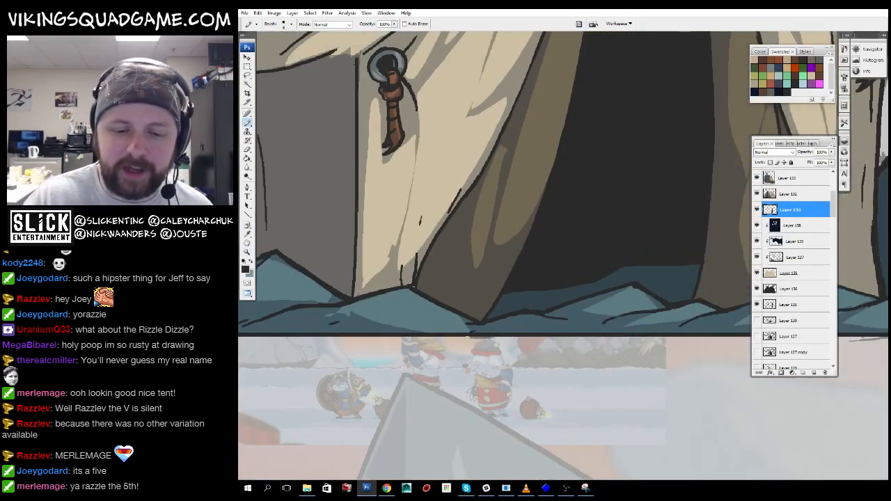
left_click_drag(650, 274, 557, 317)
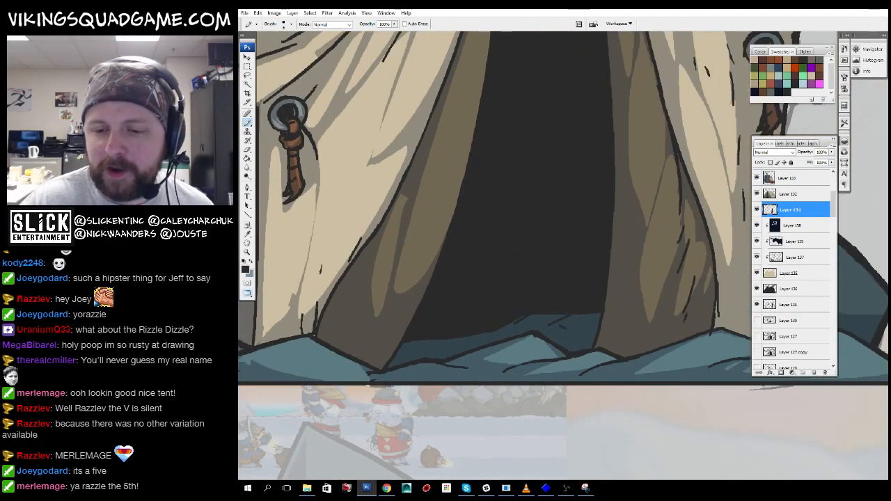
left_click_drag(617, 268, 569, 399)
left_click_drag(667, 202, 658, 412)
left_click_drag(612, 279, 648, 379)
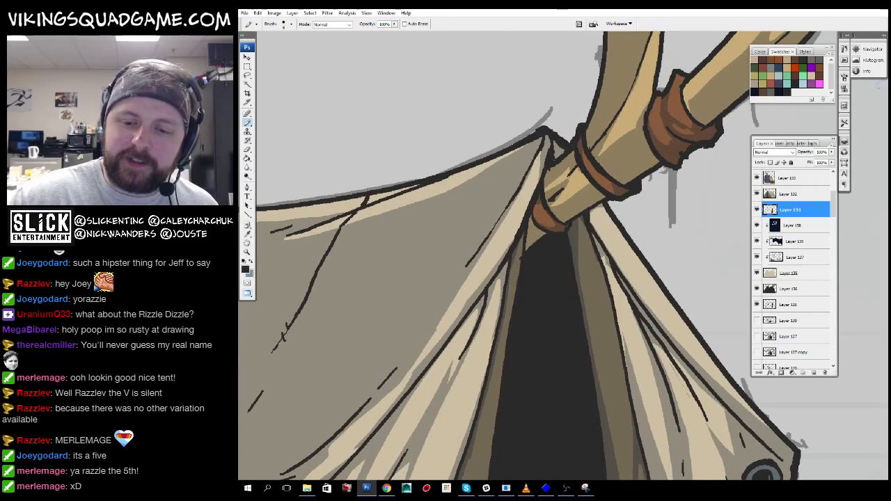
left_click_drag(400, 239, 588, 186)
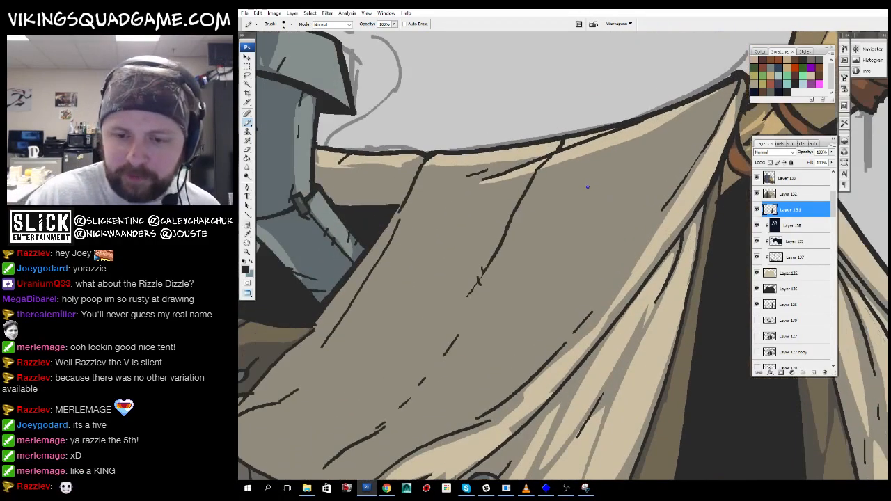
mouse_move(497, 252)
left_mouse_down()
mouse_move(477, 285)
mouse_move(487, 295)
mouse_move(480, 293)
mouse_move(534, 229)
mouse_move(462, 273)
left_mouse_up()
mouse_move(449, 309)
left_mouse_down()
mouse_move(497, 277)
mouse_move(499, 257)
left_mouse_up()
left_click_drag(516, 273, 489, 293)
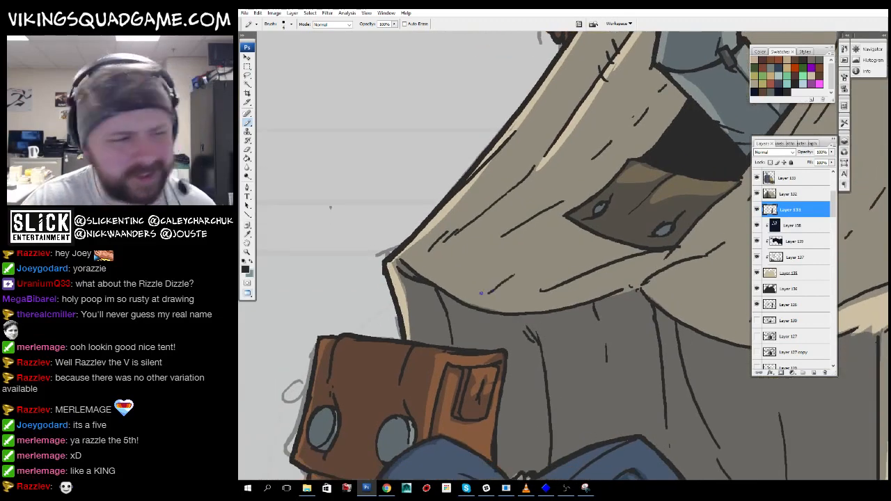
mouse_move(671, 181)
left_mouse_down()
mouse_move(578, 273)
mouse_move(464, 338)
mouse_move(487, 334)
mouse_move(473, 375)
left_mouse_up()
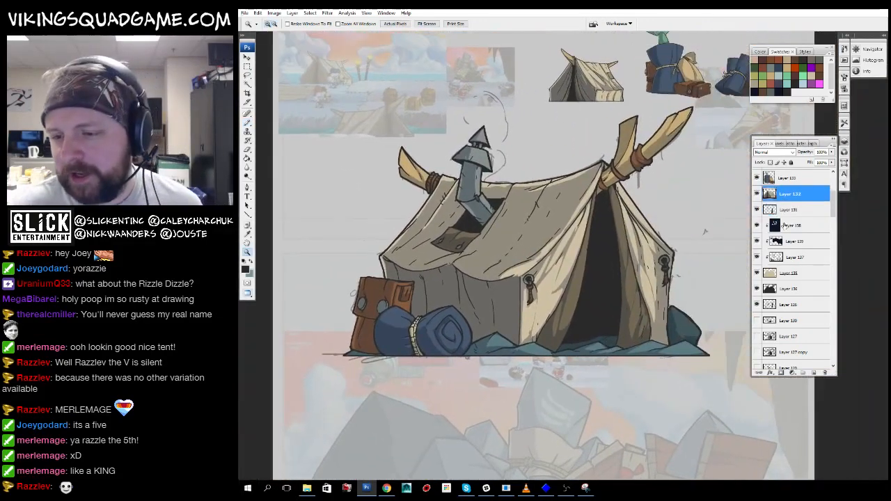
- On the clipped shading layer, Layer 138, lasso the strips along the right edge of the tent's front and clear their shading
left_click(785, 288, "shift")
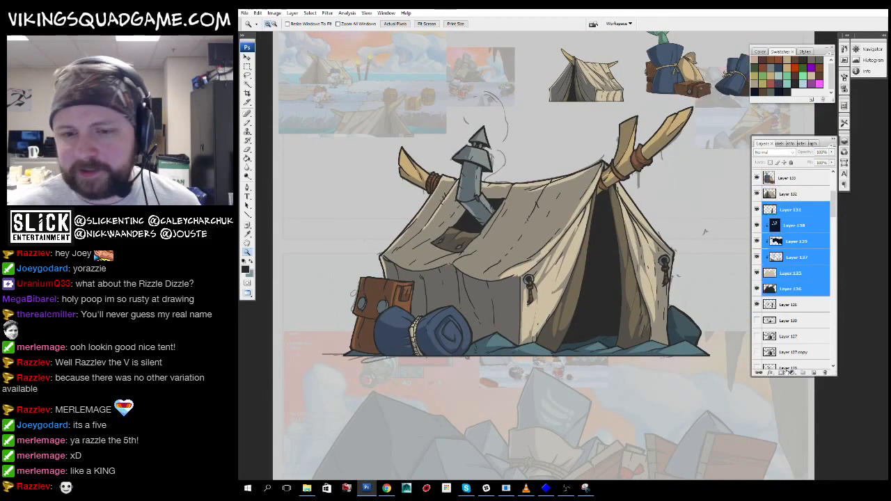
left_click_drag(787, 371, 770, 369)
left_click(792, 238)
left_click(793, 226)
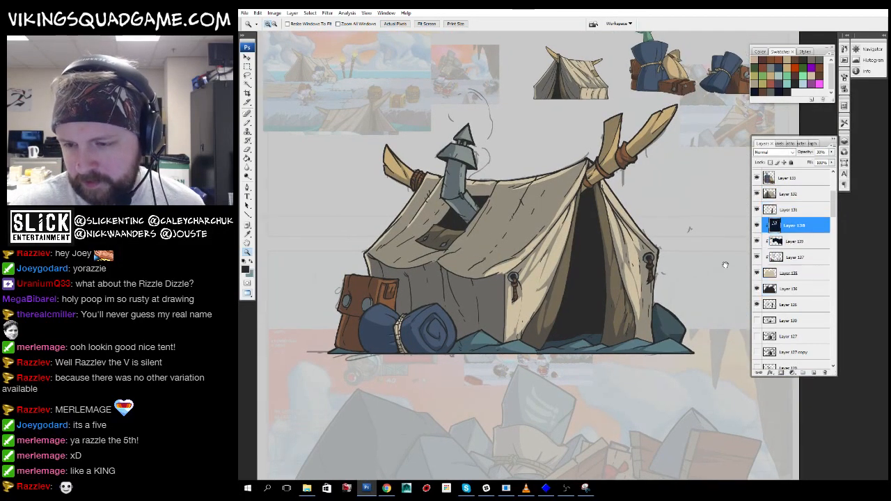
left_click(630, 268)
left_click(630, 268)
left_click_drag(625, 310, 655, 328)
key("e")
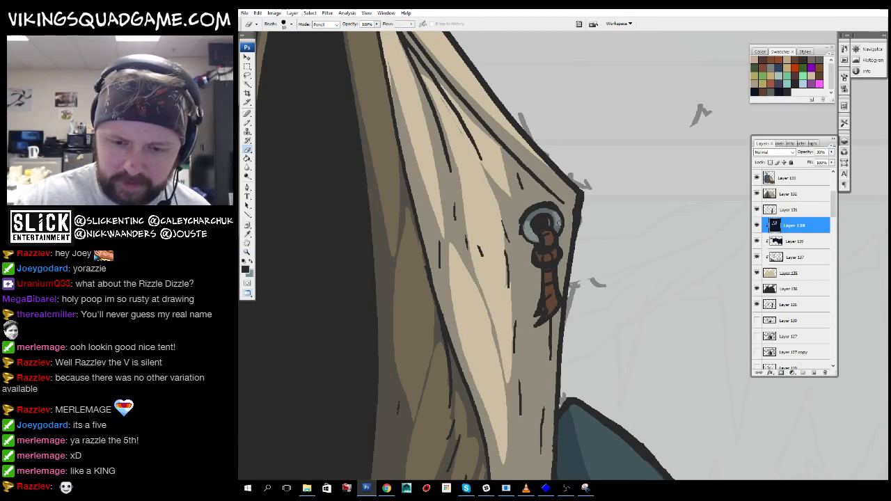
key("z")
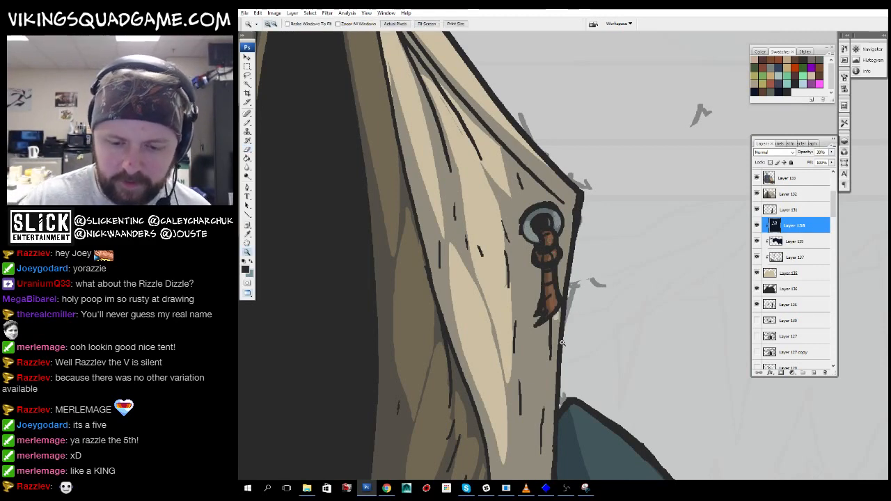
left_click(593, 288, "alt")
left_click_drag(594, 289, 595, 296)
key("b")
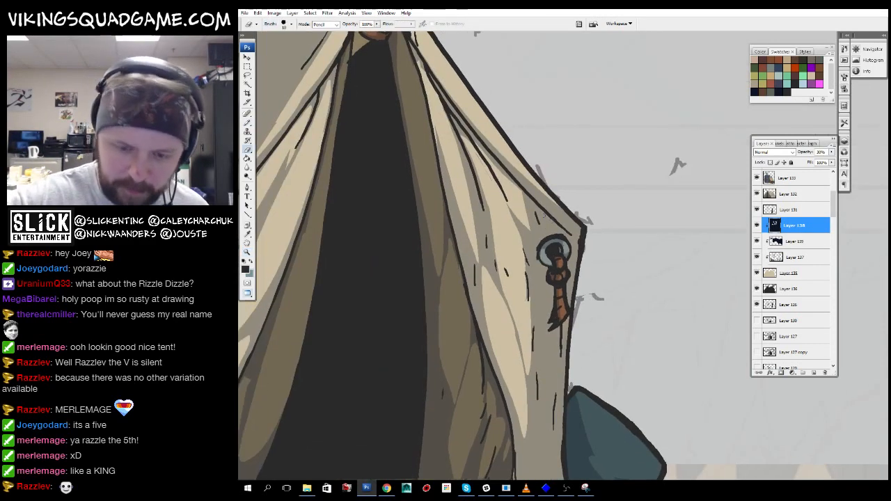
key("l")
mouse_move(501, 159)
left_mouse_down()
mouse_move(583, 233)
mouse_move(571, 267)
left_mouse_up()
left_click_drag(582, 237, 572, 230)
scroll(582, 237, "down", 2)
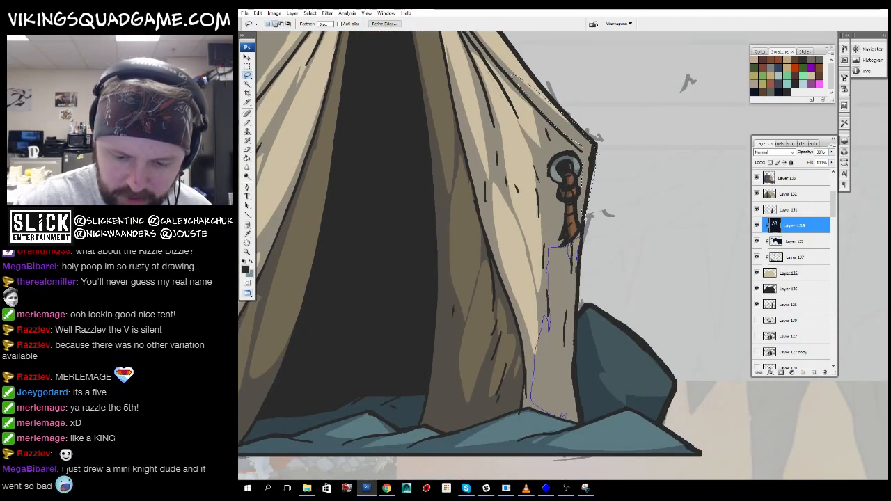
left_click_drag(563, 416, 584, 223)
key("z")
left_click(654, 287, "alt")
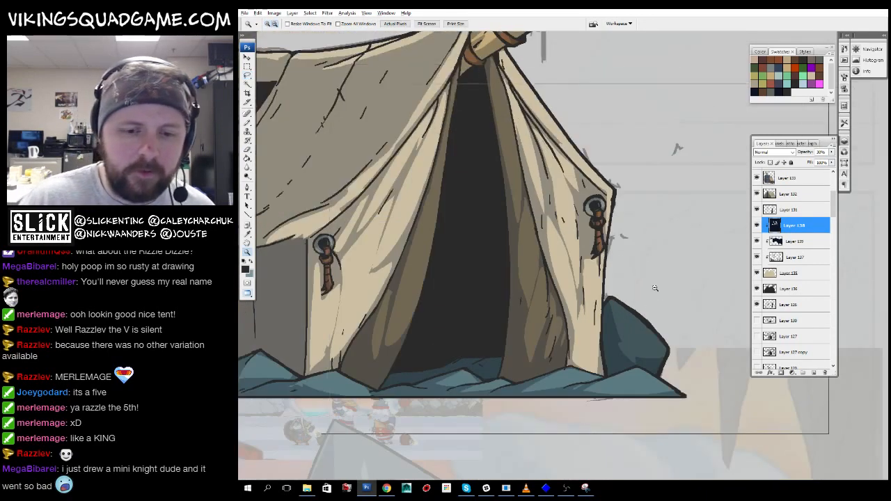
- Merge the tent's line art, shading and colour layers into a single layer
left_click(655, 288, "alt")
left_click(644, 306, "alt")
left_click(642, 308, "alt")
left_click_drag(643, 308, 615, 357)
left_click(620, 313)
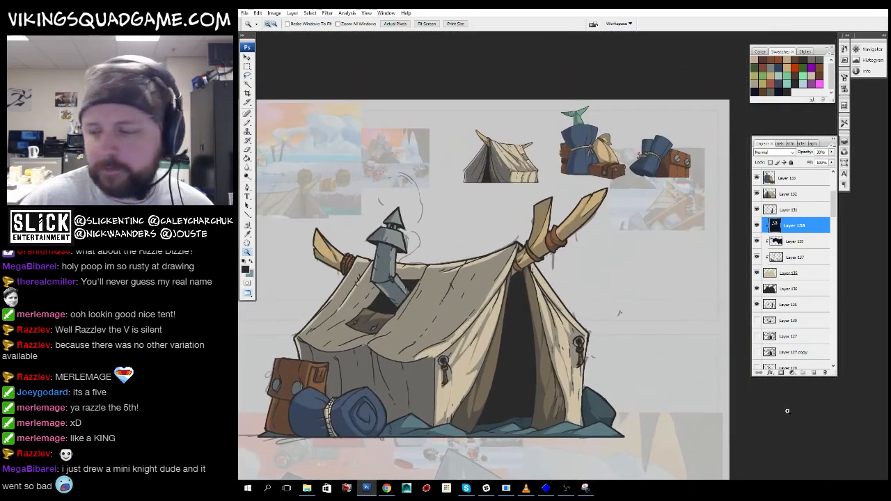
left_click_drag(587, 392, 630, 348)
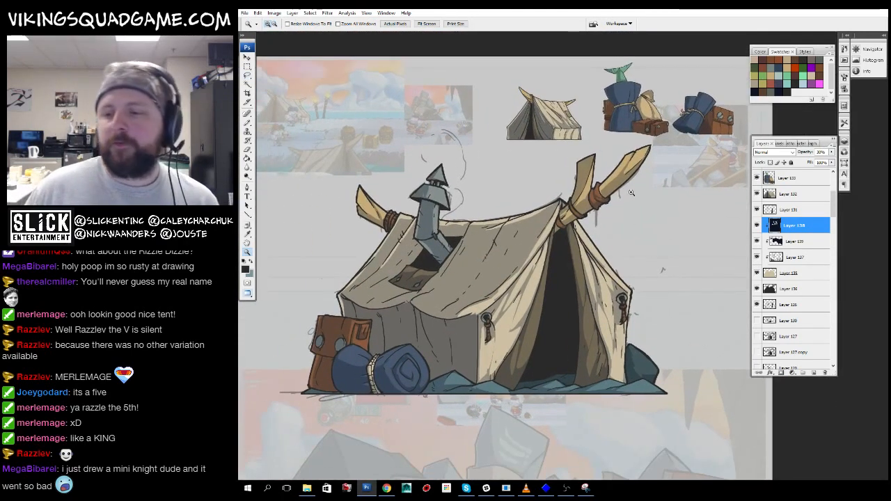
left_click(791, 211, "shift")
key("ctrl+e")
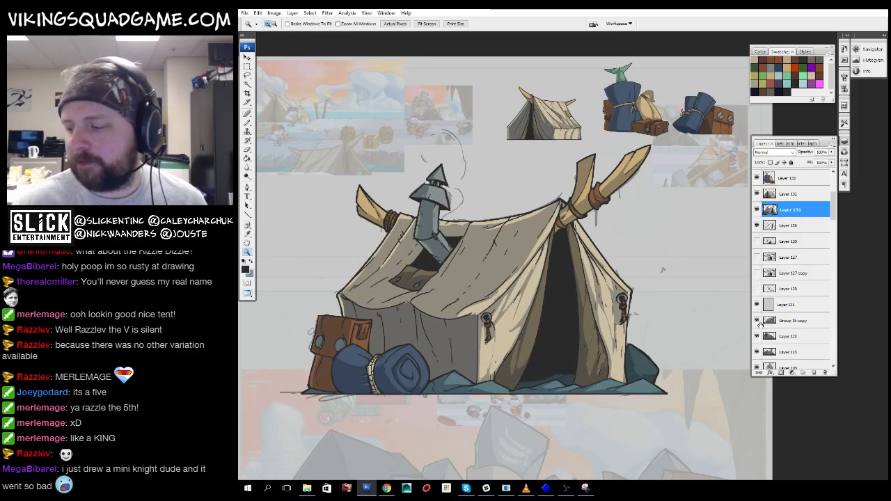
- Copy the merged tent artwork and paste it into a new document with the default settings
key("ctrl+a")
key("ctrl+c")
key("ctrl+n")
key("Return")
key("ctrl+v")
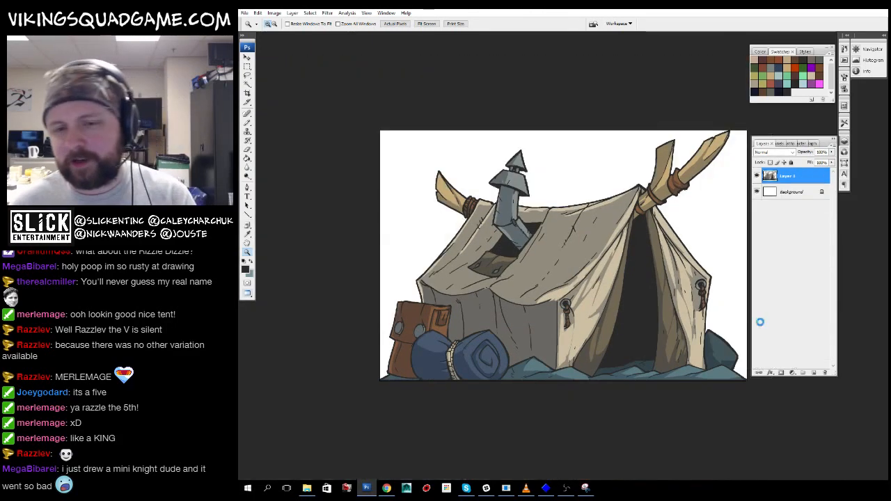
- Hide the white Background layer so only the tent remains on transparency
key("ctrl+minus")
key("ctrl+minus")
key("ctrl+minus")
key("ctrl+minus")
left_click(757, 193)
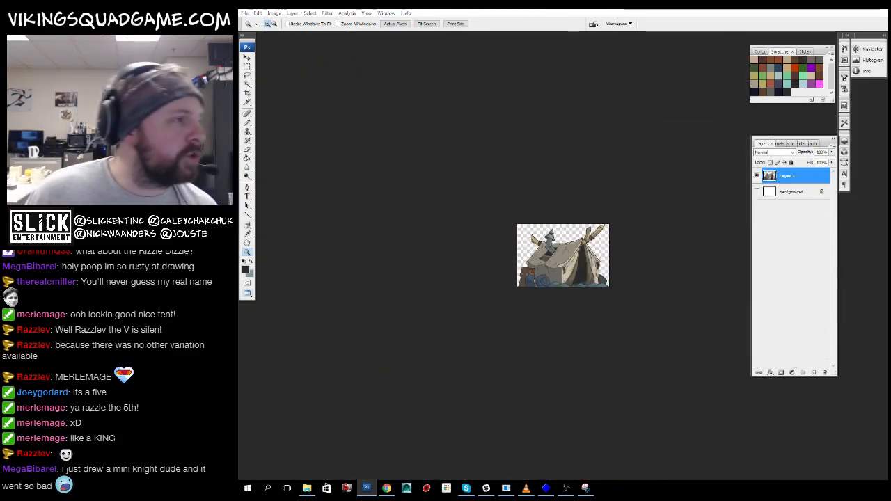
- Save the tent as a PNG named prostpector_set_tent01.png in the zone1_1-1 folder
key("ctrl+shift+s")
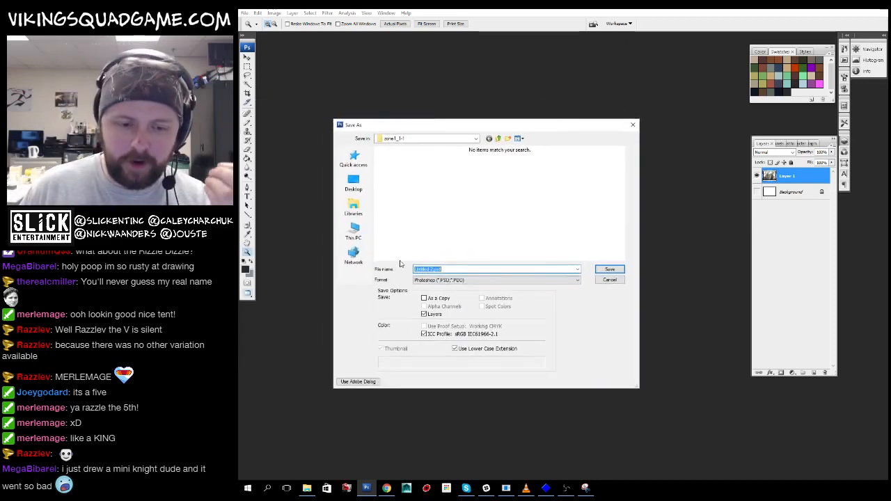
left_click(497, 280)
left_click(487, 358)
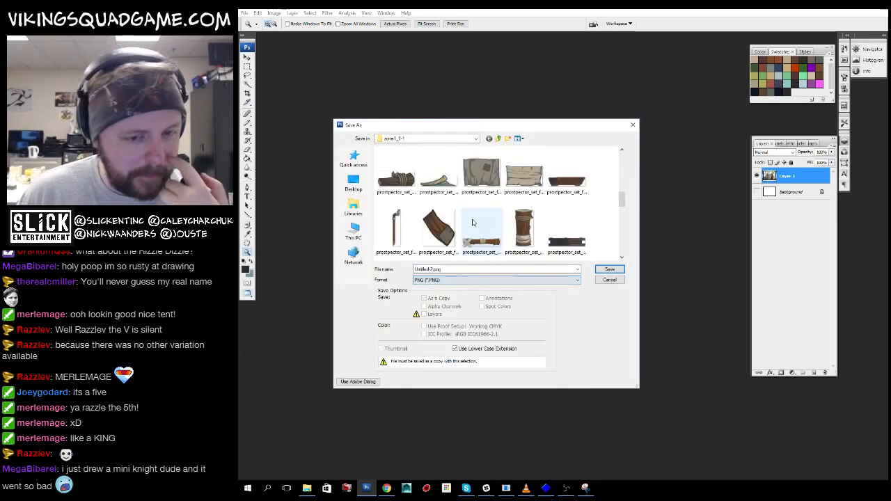
scroll(472, 223, "down", 5)
left_click(567, 175)
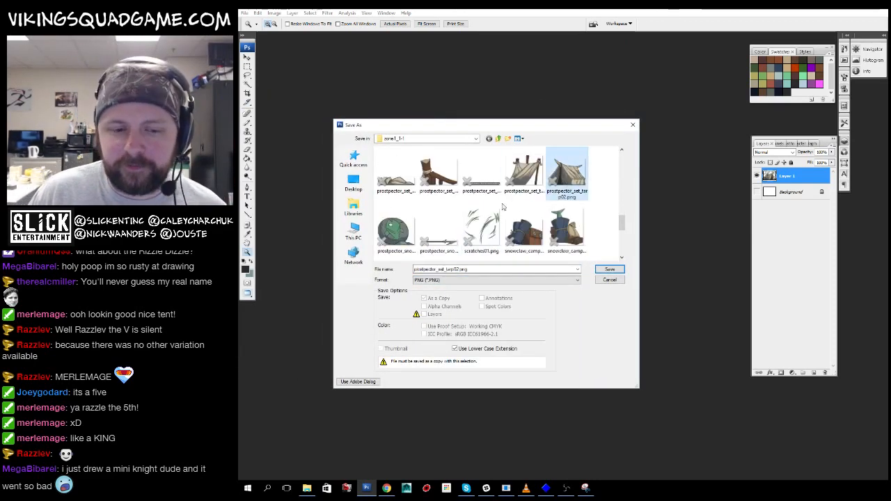
double_click(460, 270)
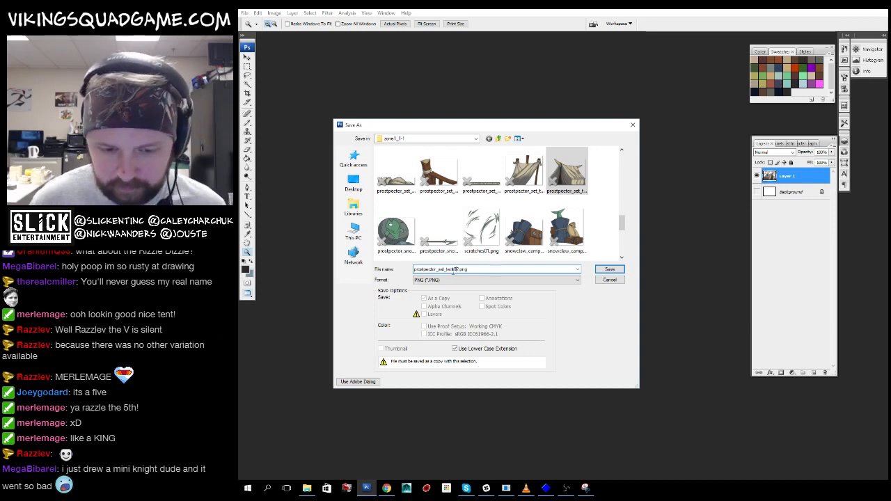
left_click(610, 269)
left_click(583, 240)
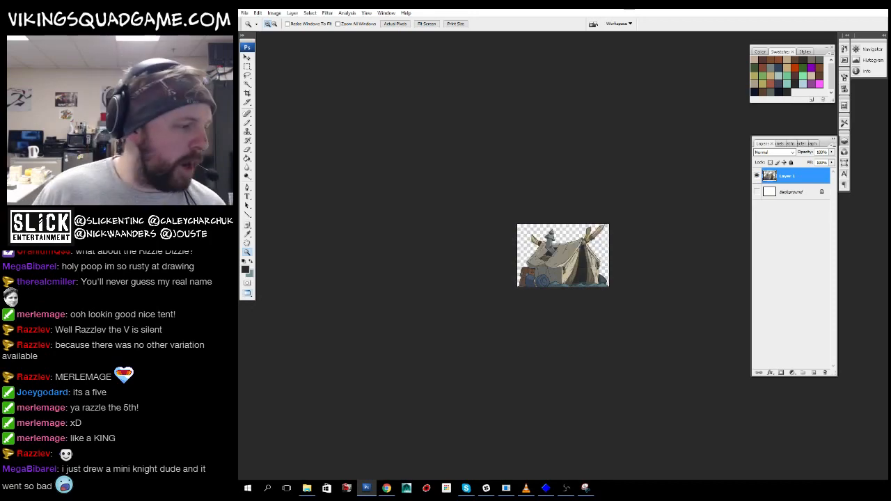
- Switch to the game's level Editor, view the campsite encounter and widen the elements panel
key("alt+Tab")
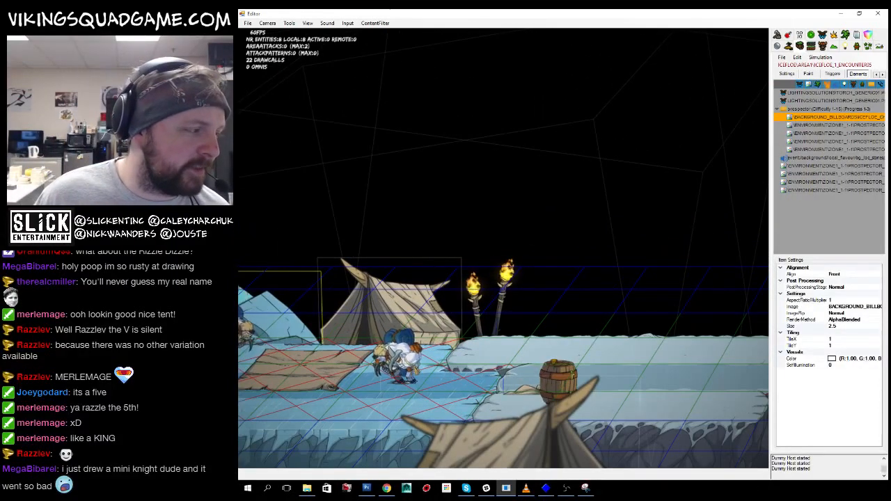
left_click(374, 202)
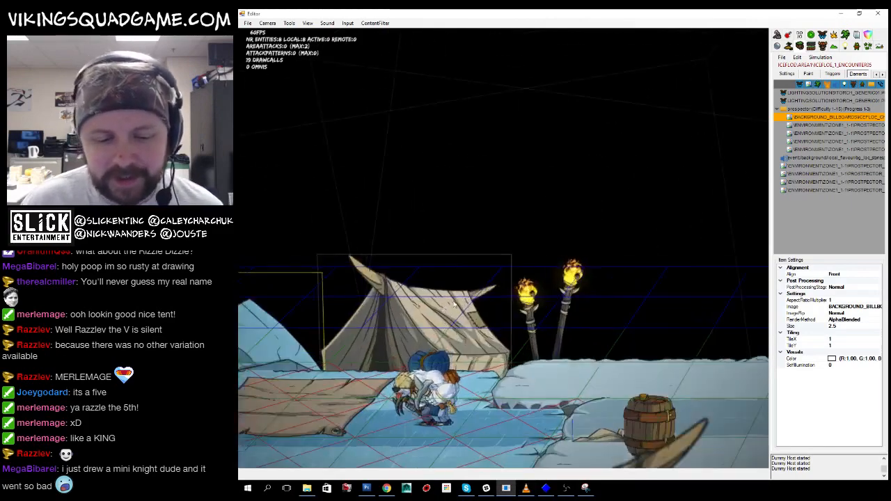
scroll(610, 198, "down", 2)
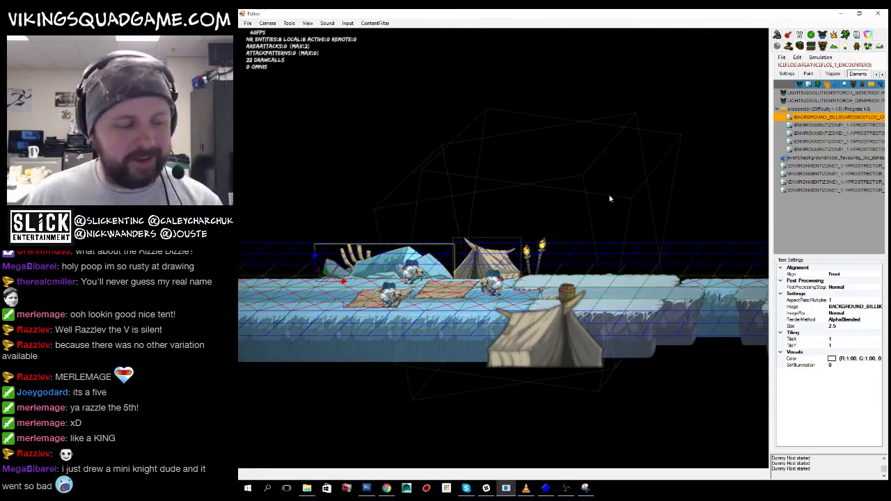
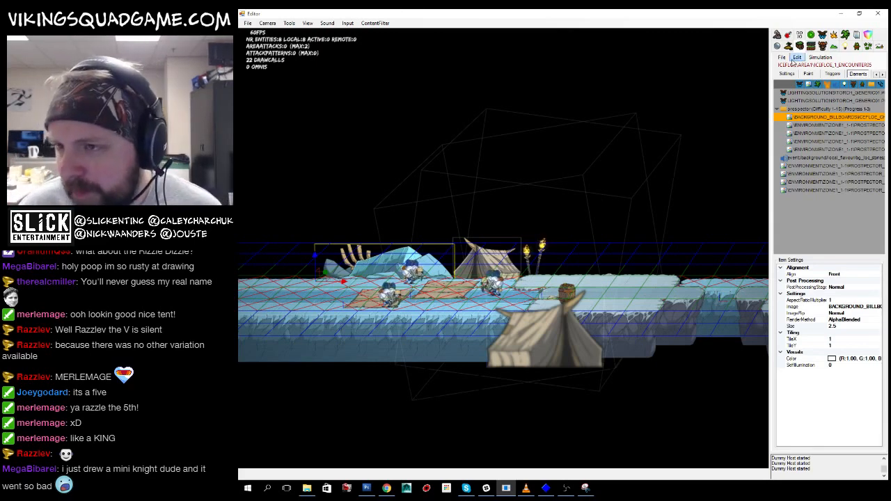
left_click_drag(770, 78, 723, 78)
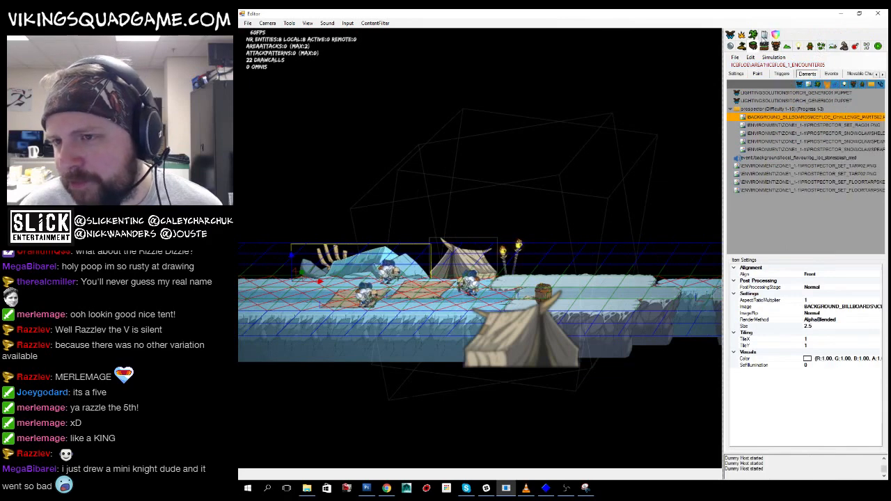
- Search the Editor's textures for "tent" and open PROSTPECTOR_SET_TENT01 from ZONE1_1-1
left_click(764, 35)
left_click(774, 94)
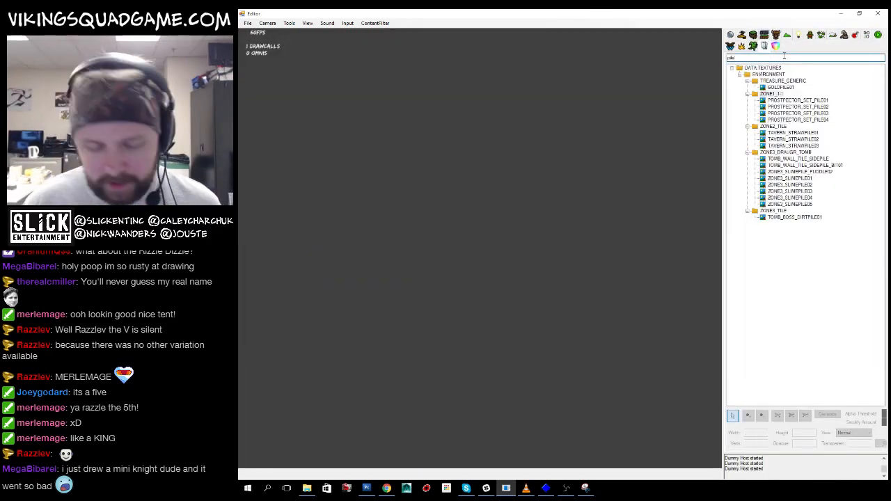
key("BackSpace")
key("BackSpace")
key("BackSpace")
key("BackSpace")
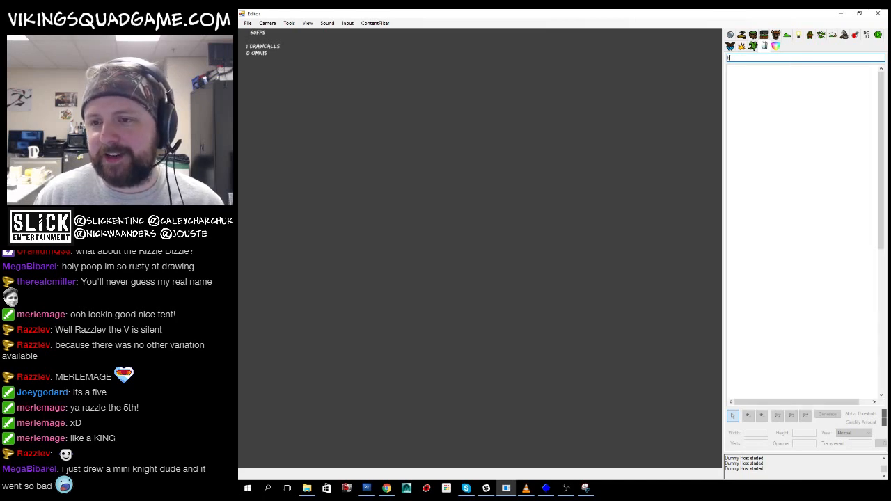
type("tent")
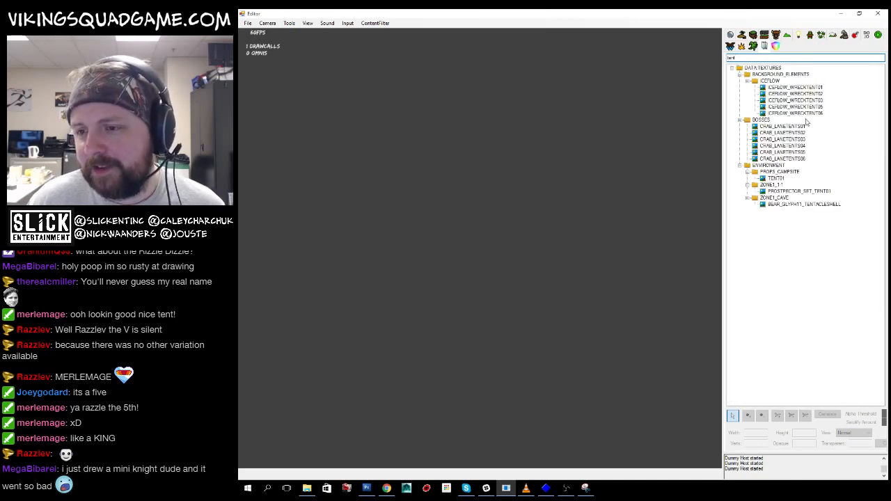
left_click(801, 191)
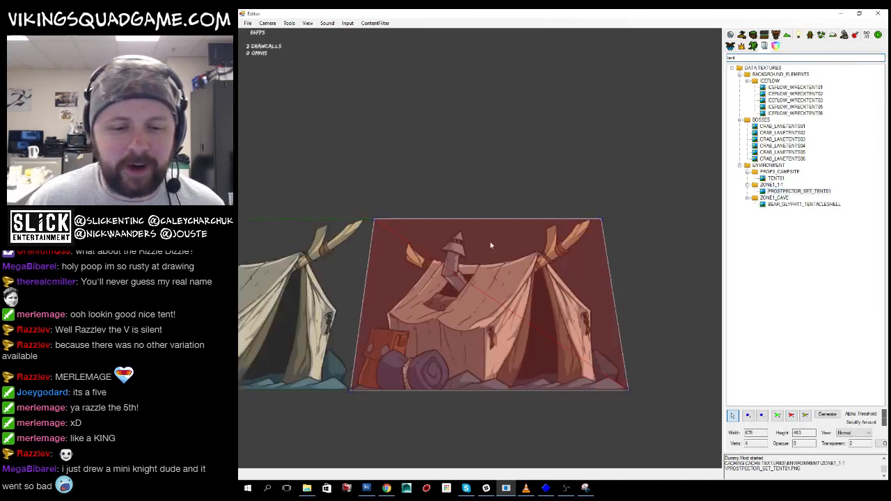
- View the tent texture through the Game Camera and return to the Map Editor Camera
left_click(268, 23)
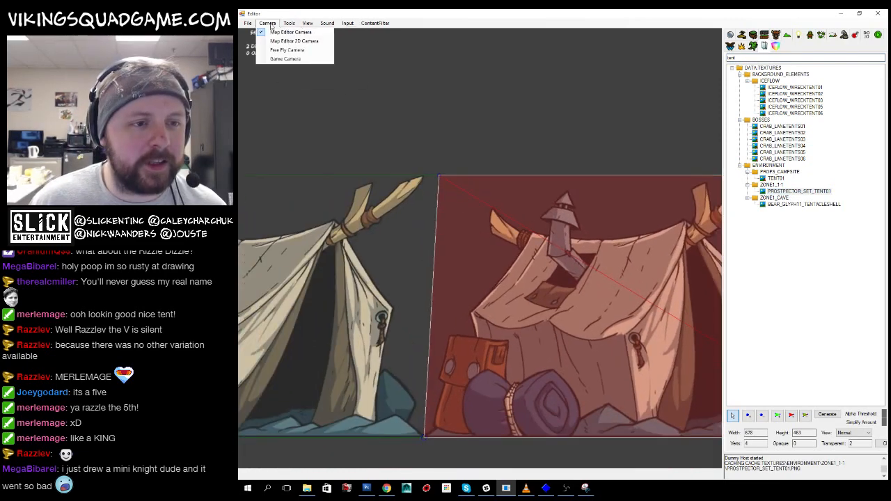
left_click(292, 58)
left_click(269, 23)
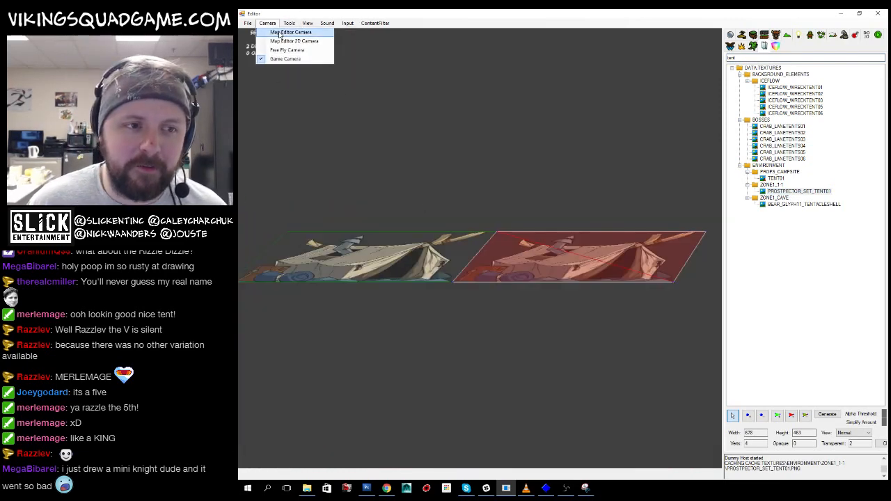
left_click(282, 33)
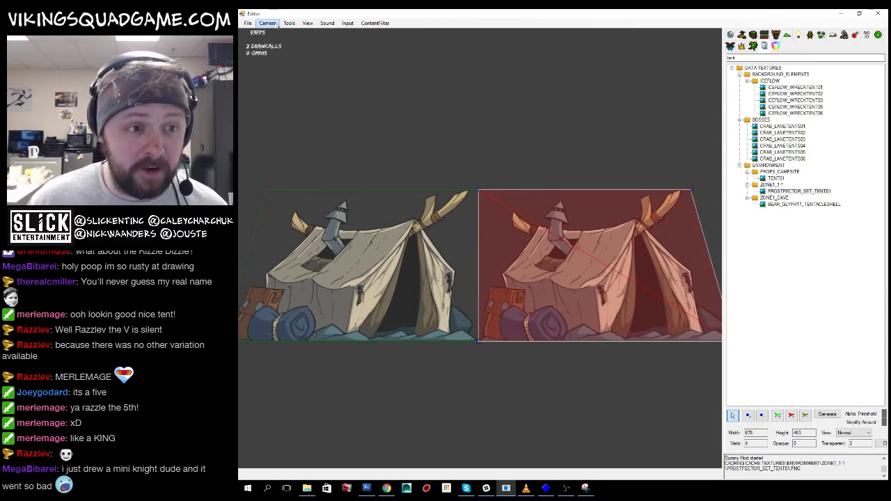
- Straighten the view of PROSTPECTOR_SET_TENT01 and generate a mesh that follows the tent's outline
left_click(278, 25)
left_click(280, 43)
scroll(481, 167, "up", 5)
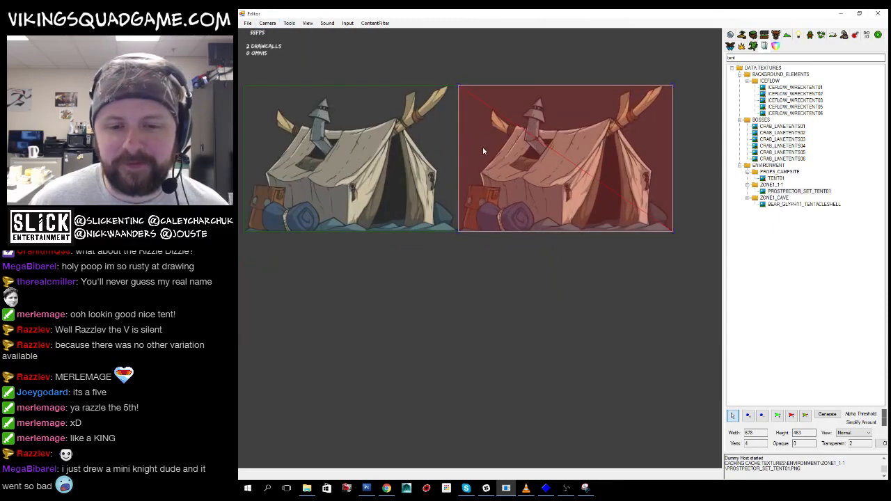
left_click_drag(483, 150, 483, 209)
scroll(473, 198, "up", 3)
scroll(461, 182, "down", 2)
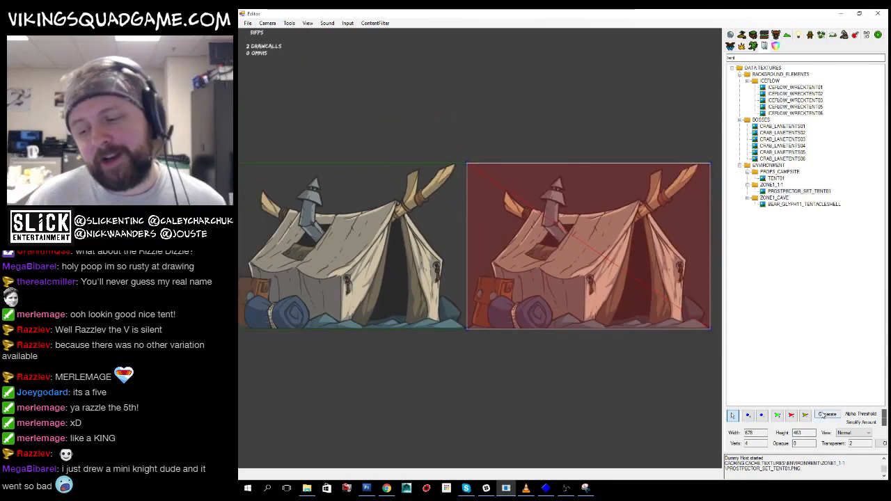
left_click(826, 414)
scroll(506, 305, "up", 5)
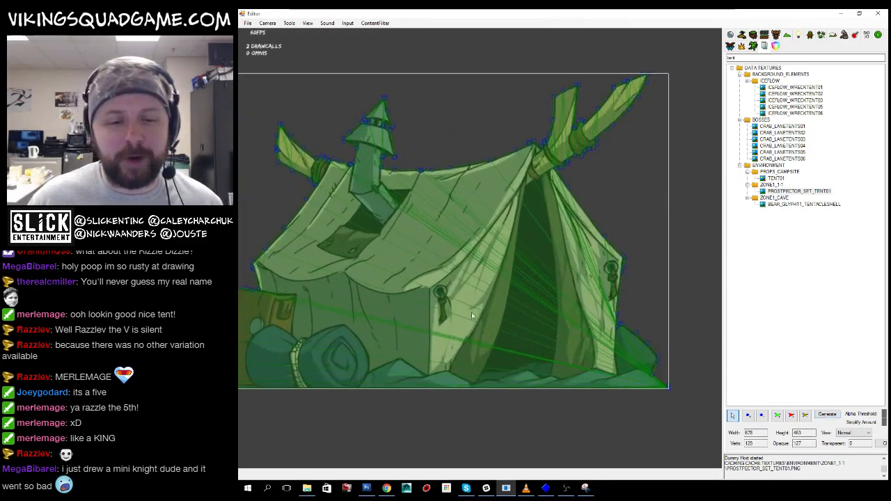
left_click_drag(533, 311, 512, 312)
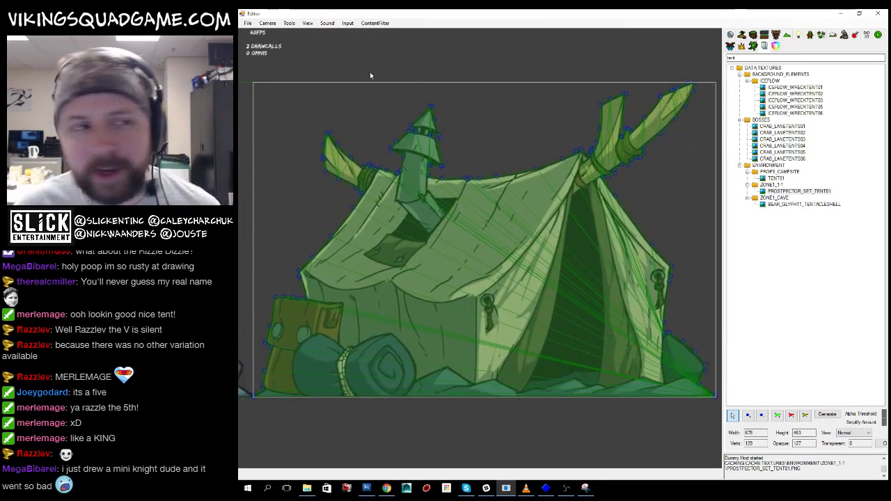
- Save the changed PROSTPECTOR_SET_TENT01 texture resource and return to the campsite encounter map
left_click(248, 23)
left_click(263, 33)
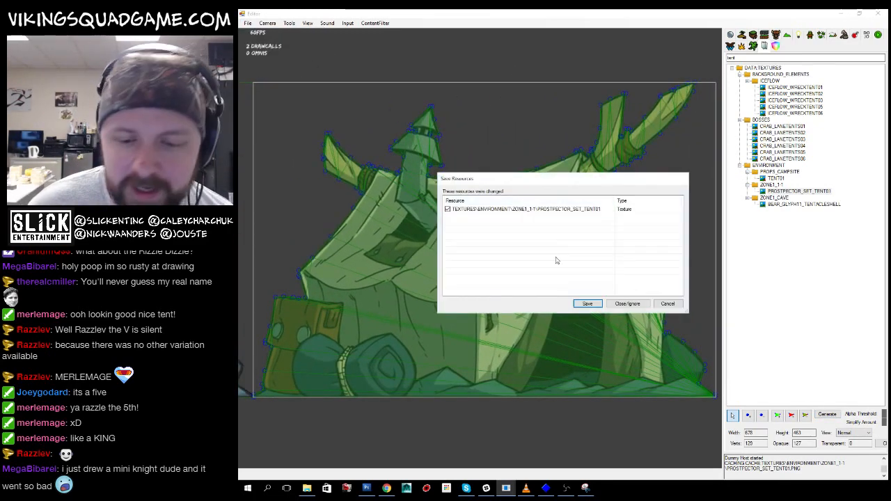
left_click(587, 305)
left_click(752, 46)
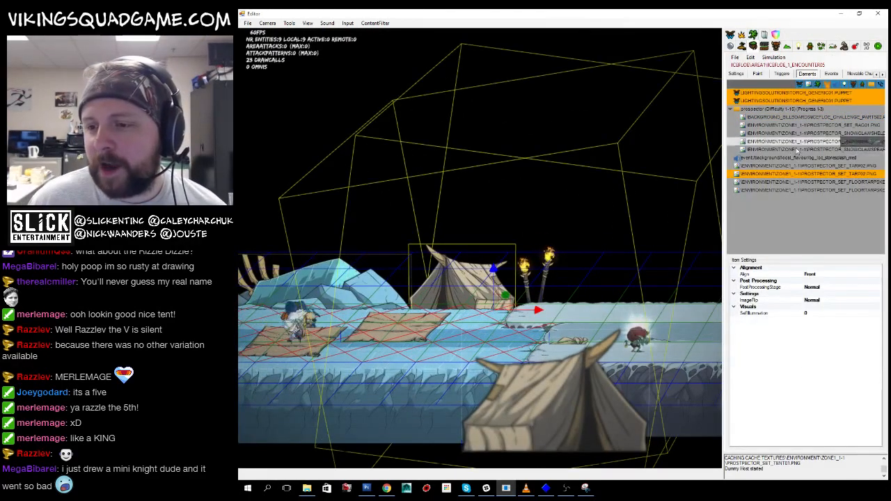
- Duplicate the PROSTPECTOR_SET_TARP02 tent beside the torches and change the copy's image to PROSTPECTOR_SET_TENT01
left_click(787, 173)
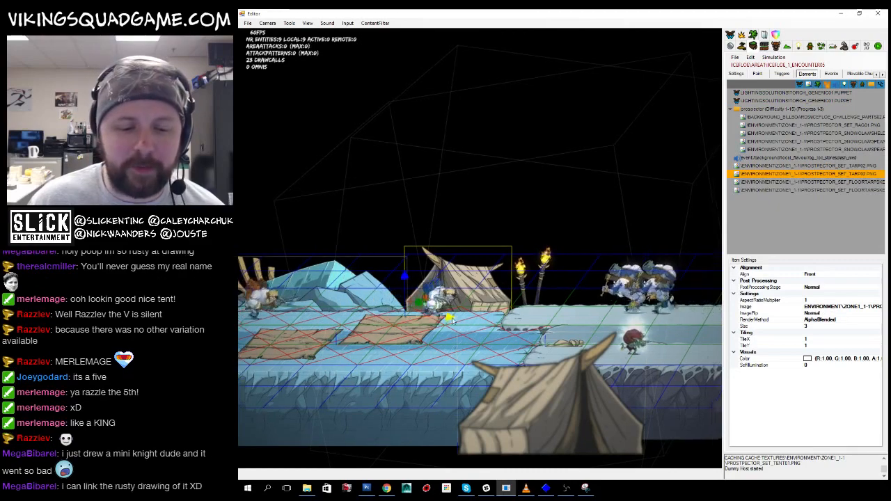
left_click_drag(454, 314, 562, 316)
scroll(559, 237, "up", 5)
left_click(841, 307)
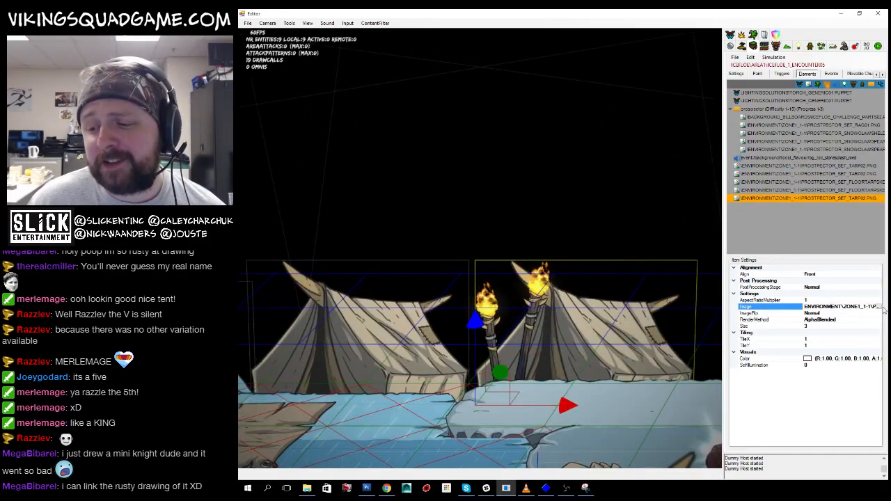
left_click(878, 307)
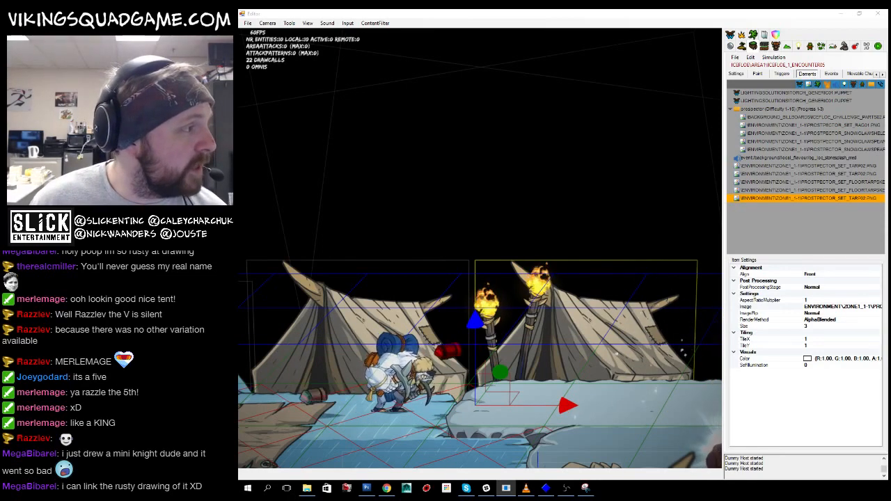
key("Return")
- Set the new tent's size to 5 and position it behind the torches and the tarp tent
left_click_drag(498, 274, 495, 252)
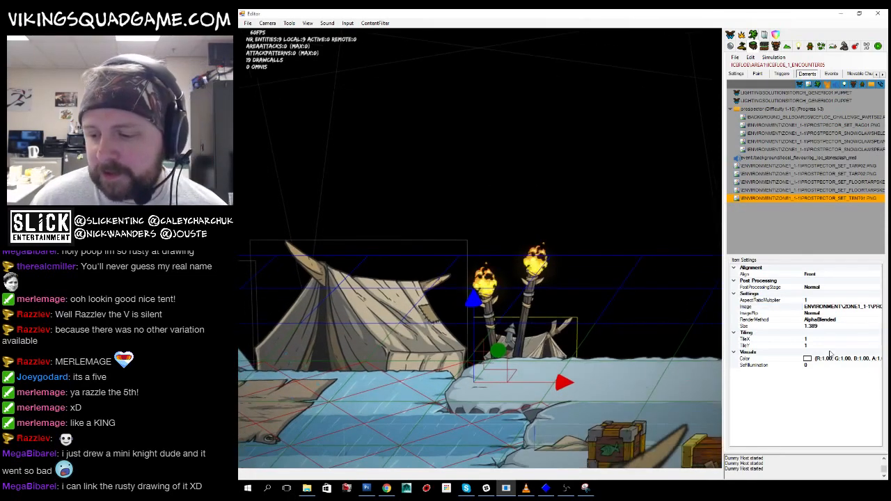
type("5")
key("Return")
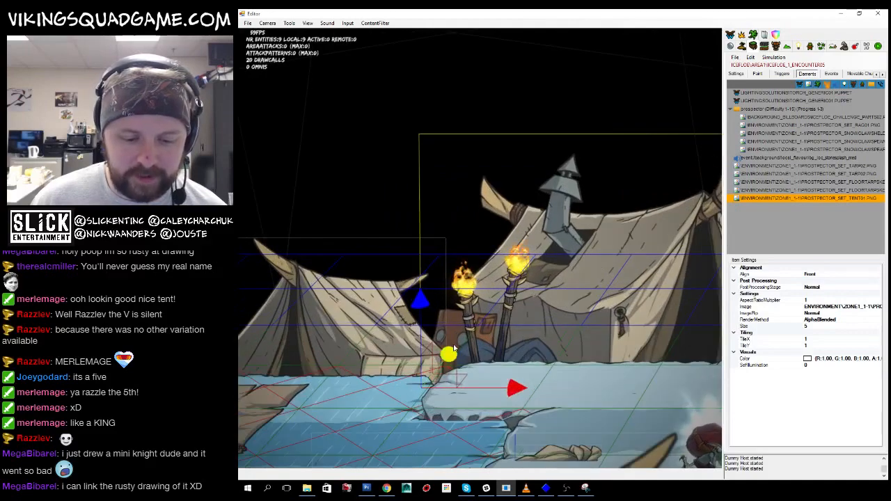
left_click_drag(453, 349, 425, 347)
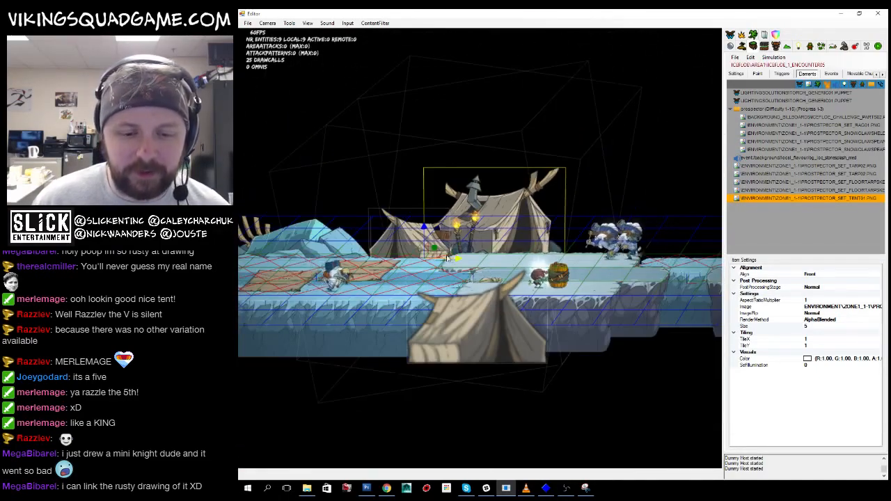
- Duplicate the PROSTPECTOR_SET_TENT01 tent, bring the copy toward the front of the platform and set its size to 8
key("ctrl+d")
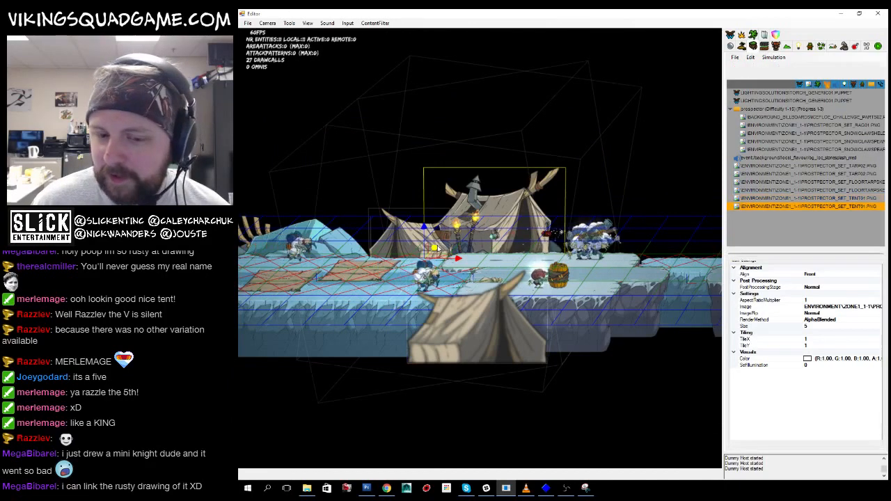
left_click_drag(436, 249, 376, 299)
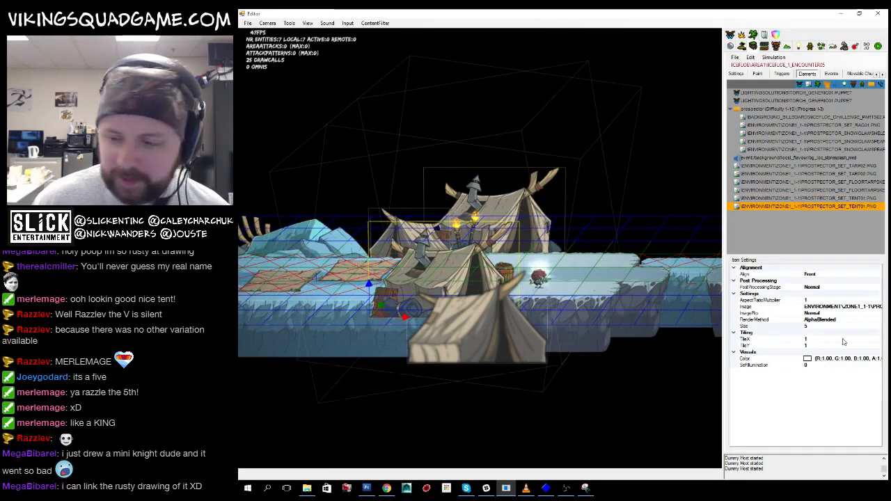
key("Return")
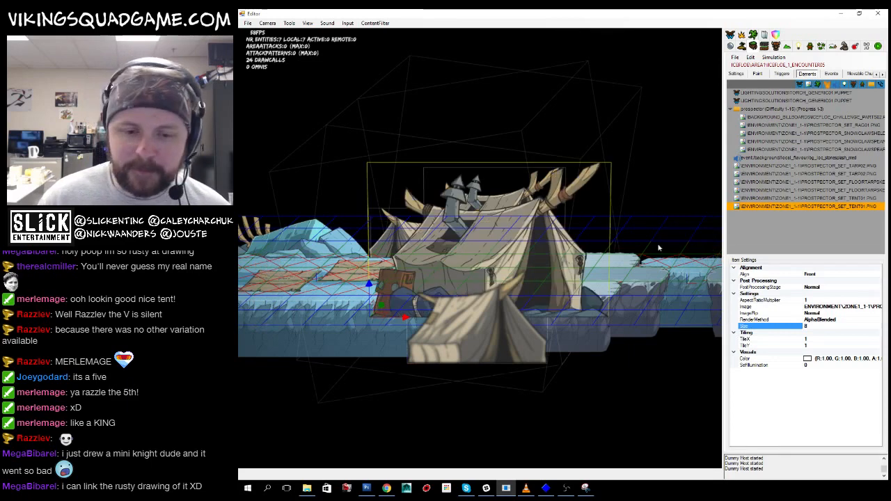
- Lower the enlarged tent in front of the platform and shift it left of the foreground tarp tent
left_click_drag(369, 289, 378, 338)
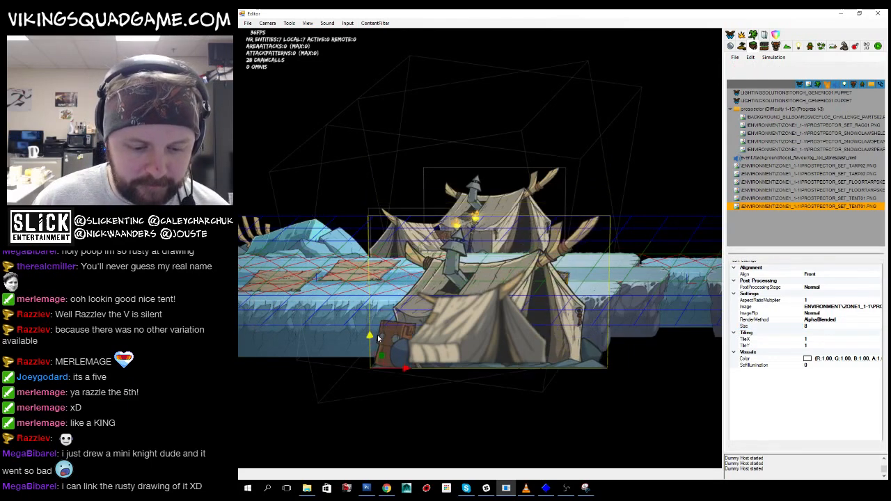
left_click_drag(409, 374, 286, 372)
key("a")
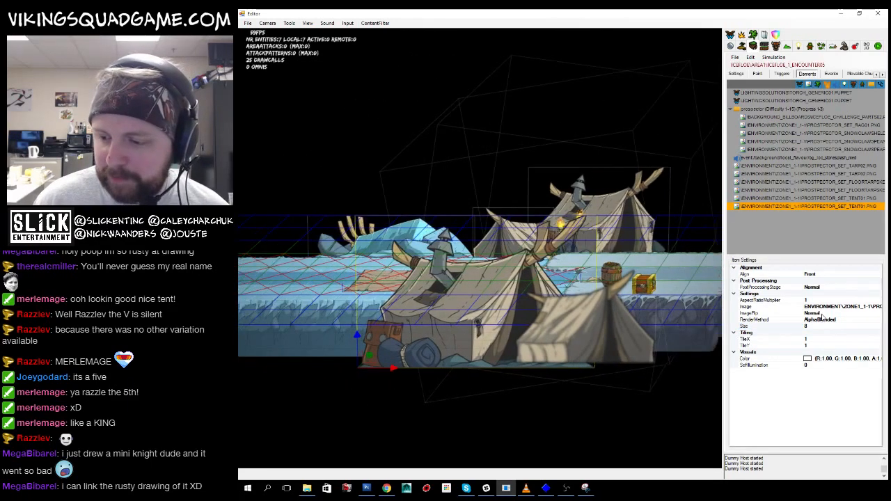
- Set the front tent's ImageFlip to FlipHorizontal and its PostProcessingStage to Foreground
double_click(823, 315)
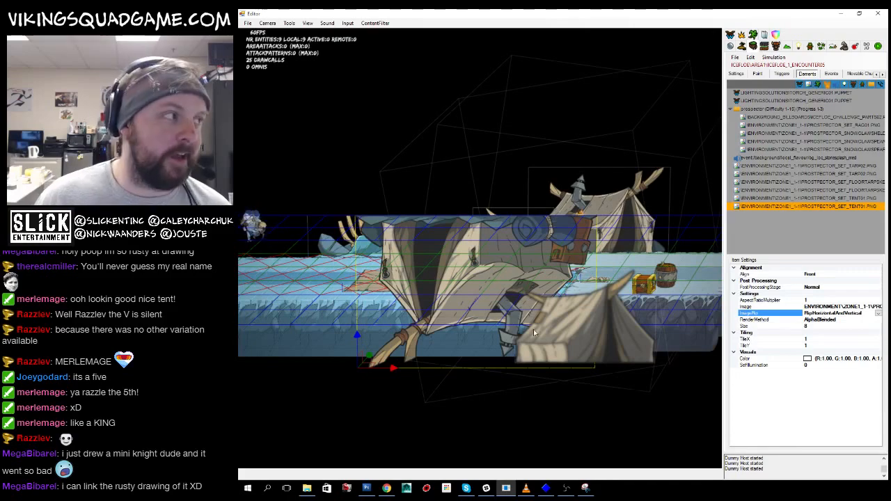
scroll(534, 333, "up", 5)
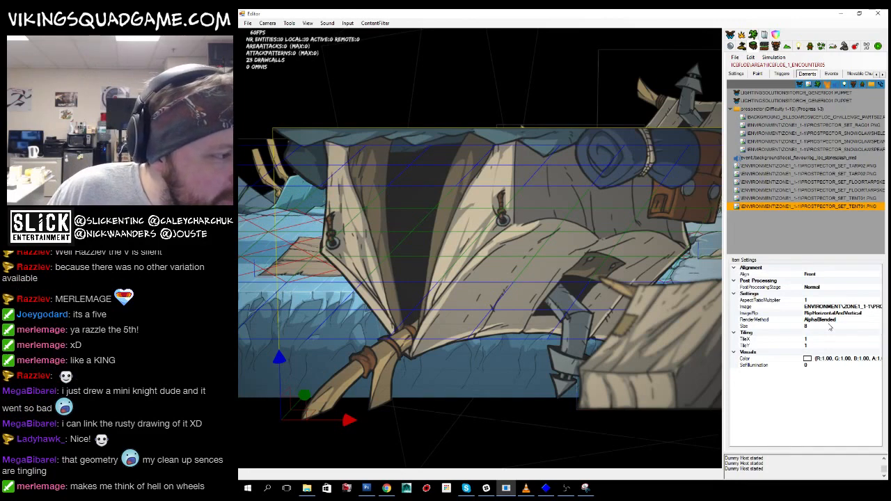
scroll(715, 298, "down", 3)
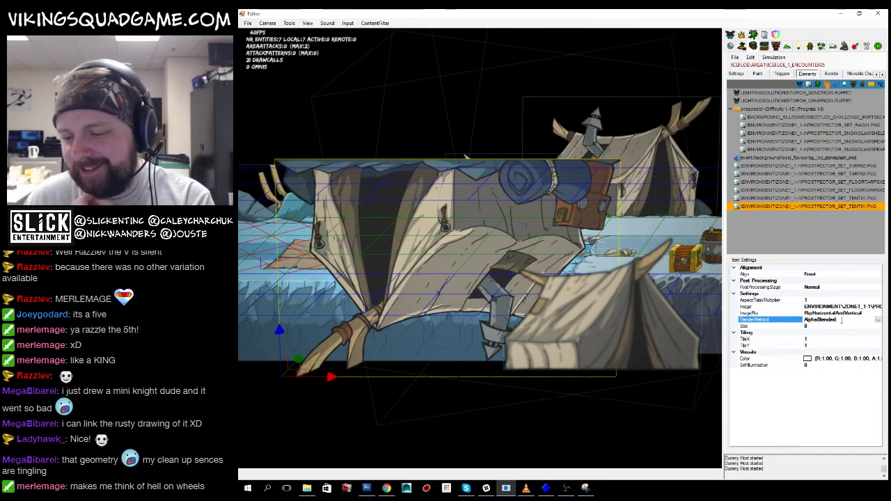
double_click(825, 314)
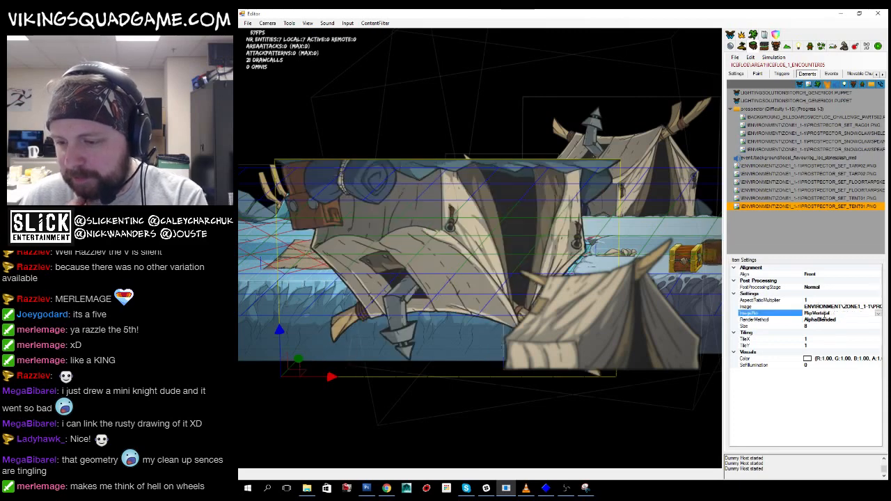
double_click(826, 314)
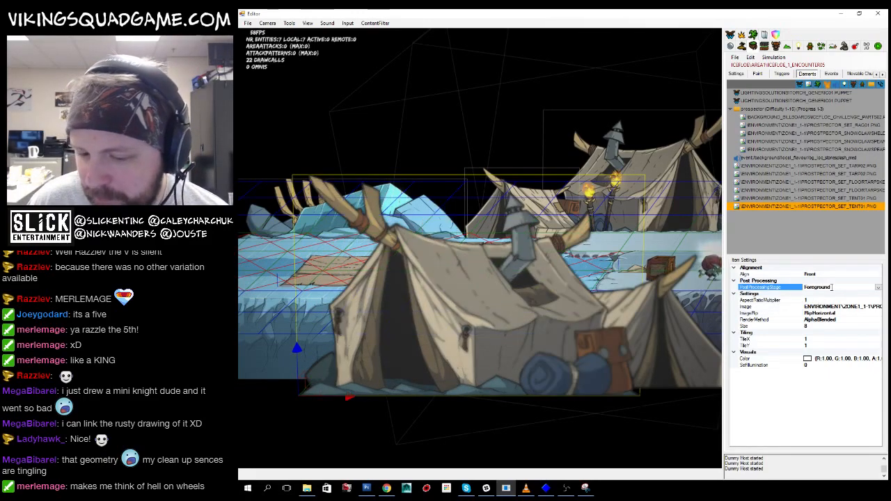
- Lower the flipped foreground tent further and slide it left so it overlaps the neighbouring tarp tent less
left_click_drag(418, 261, 424, 318)
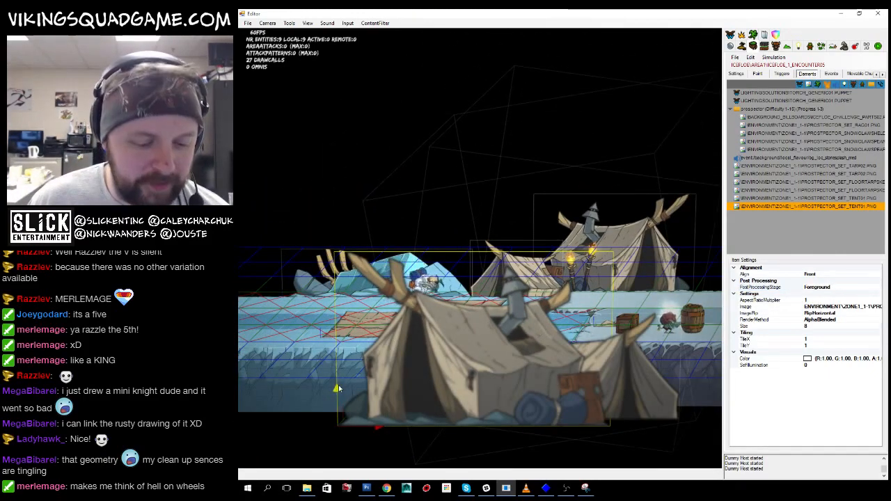
left_click_drag(339, 389, 339, 436)
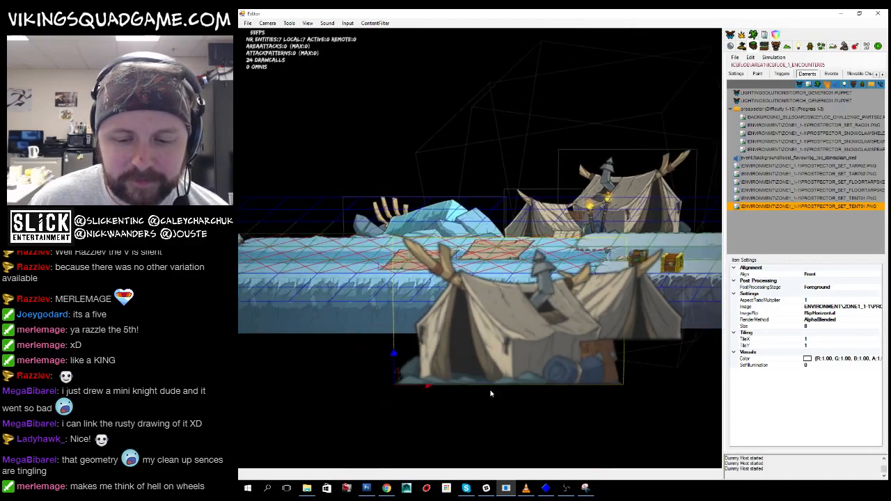
left_click_drag(436, 388, 394, 389)
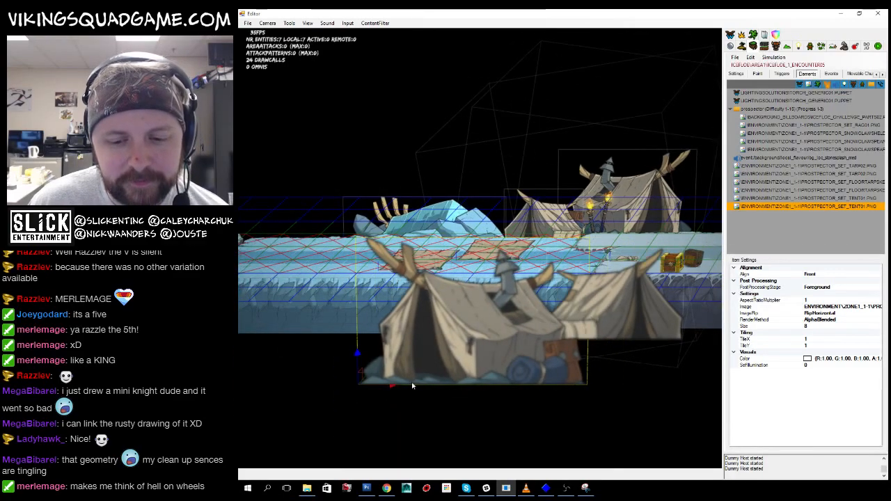
key("F5")
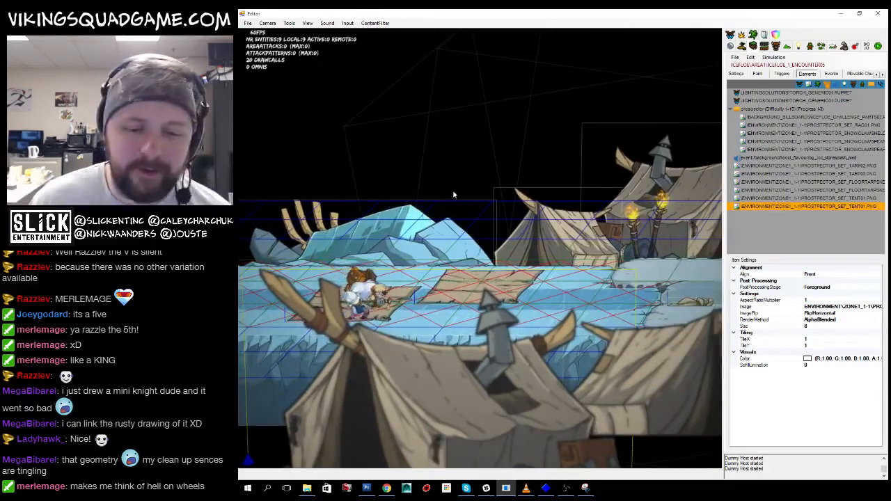
- Set the flipped foreground tent's size to 7 and reposition it with a gap beside the foreground tarp tent
scroll(431, 279, "up", 4)
scroll(398, 357, "down", 7)
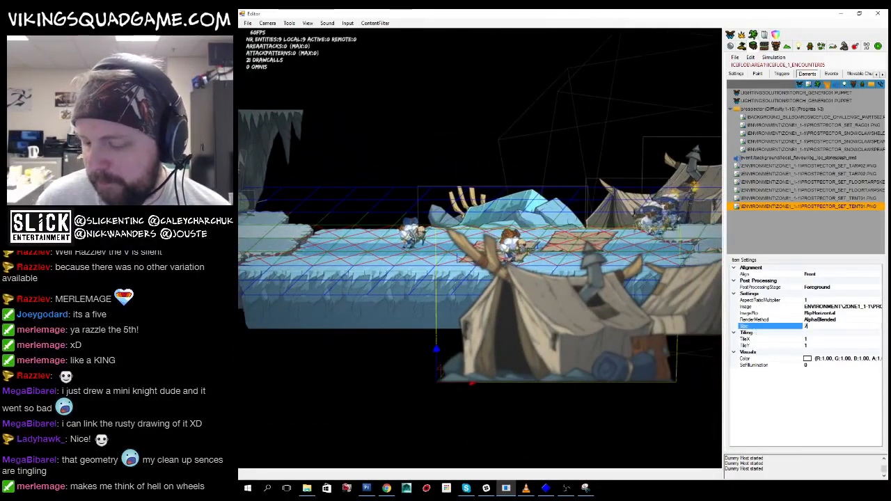
key("Escape")
left_click_drag(473, 384, 503, 385)
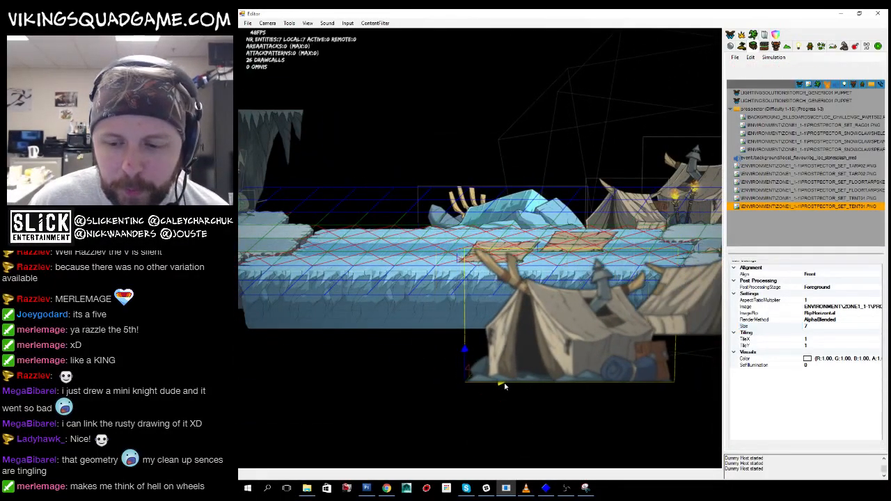
scroll(486, 370, "up", 4)
scroll(476, 403, "down", 2)
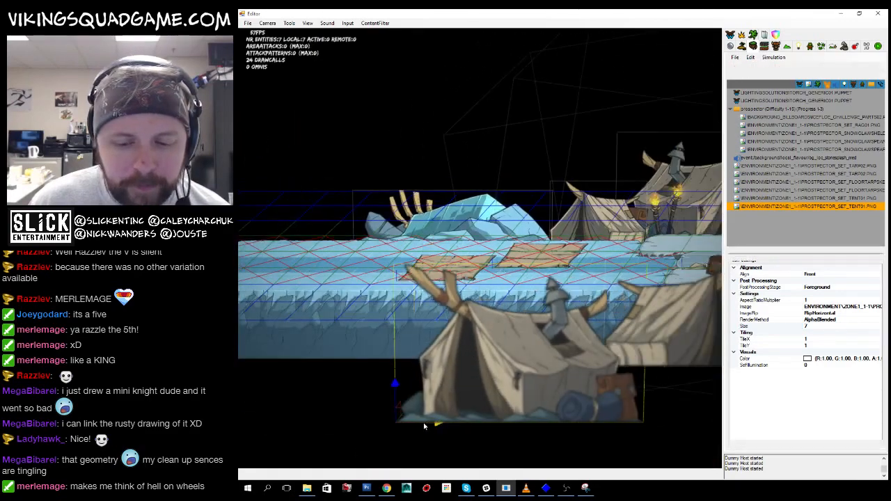
scroll(520, 321, "up", 3)
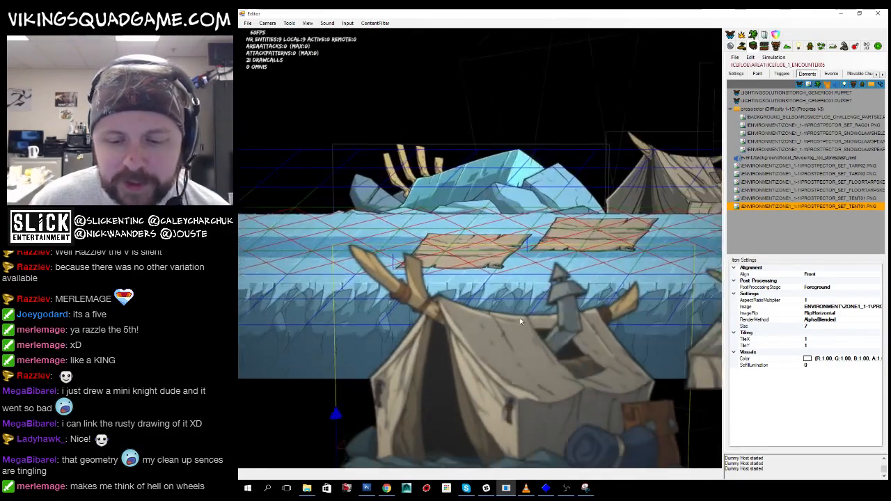
scroll(520, 321, "down", 3)
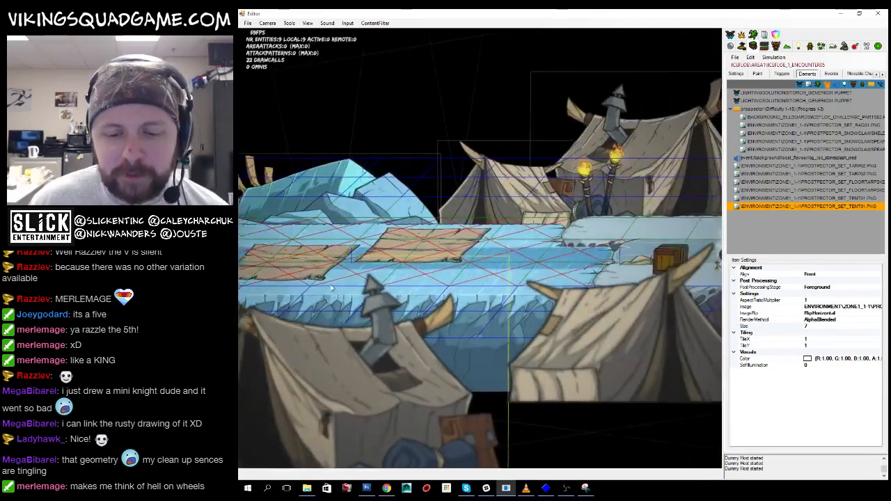
scroll(489, 262, "up", 3)
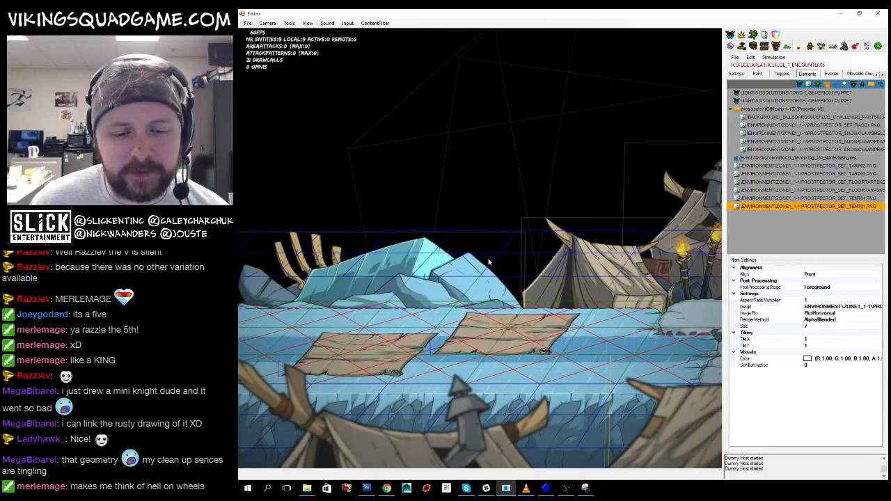
- Move the flipped foreground tent left to the start of the ice platform, below the hanging icicle rock
scroll(488, 262, "down", 5)
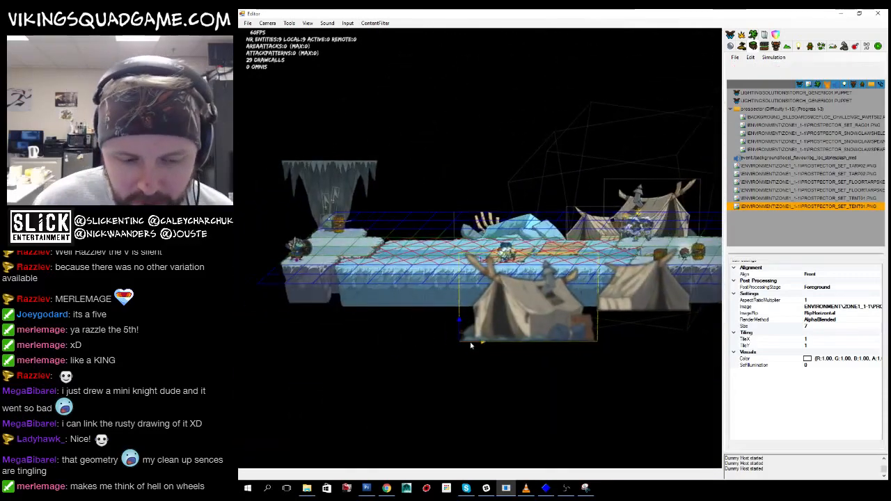
scroll(459, 348, "up", 2)
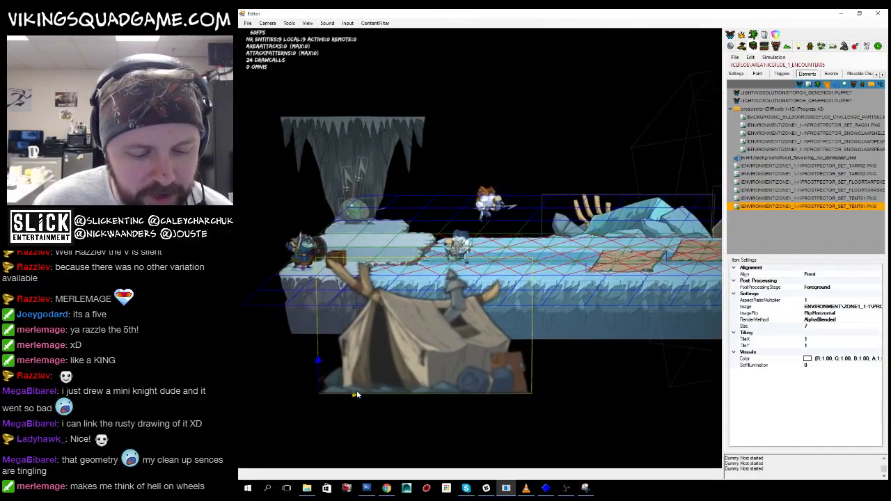
scroll(425, 345, "up", 2)
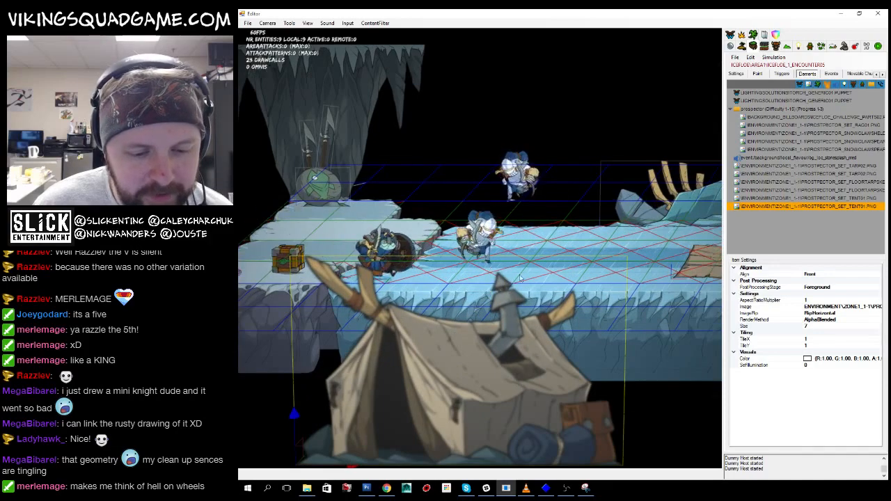
- Select the background tent together with the two torch puppets at the far end of the ice platform
left_click_drag(519, 277, 388, 267)
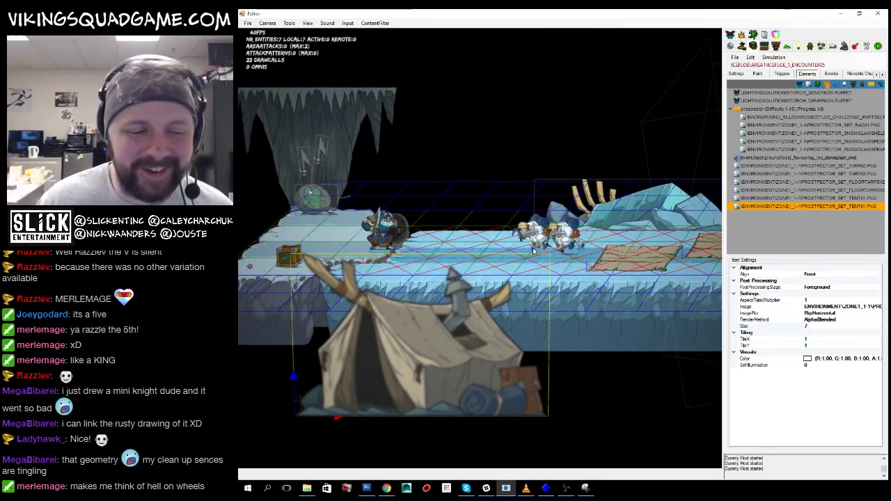
left_click(579, 177)
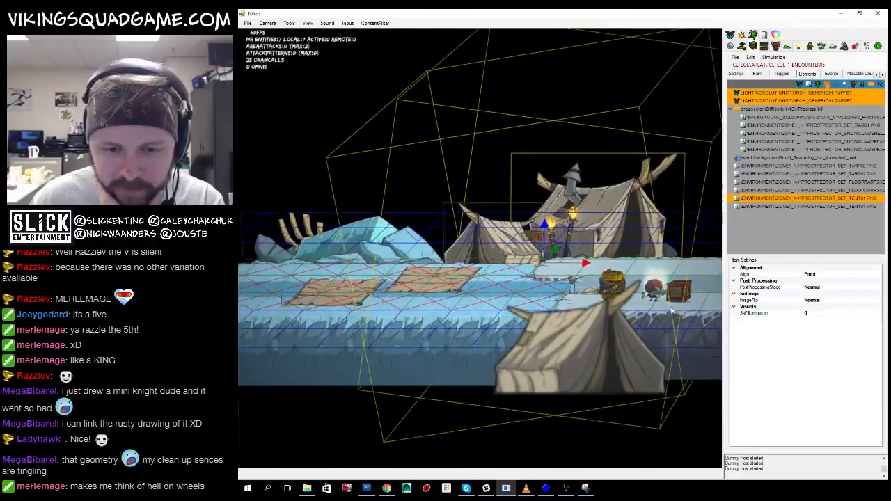
left_click(461, 341)
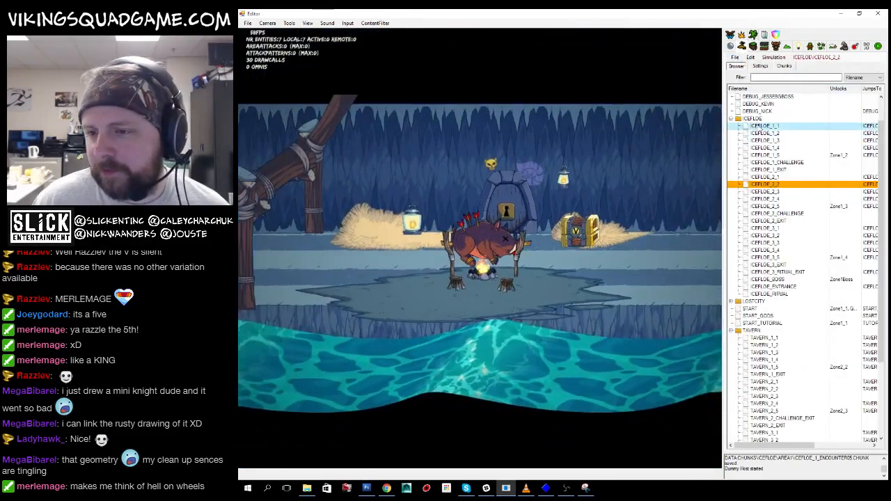
- Load the ICEFLOE_1_1 destination and examine the campsite's foreground and background tents against the full scenery
double_click(761, 128)
scroll(557, 272, "down", 3)
left_click_drag(487, 278, 599, 292)
scroll(509, 287, "up", 3)
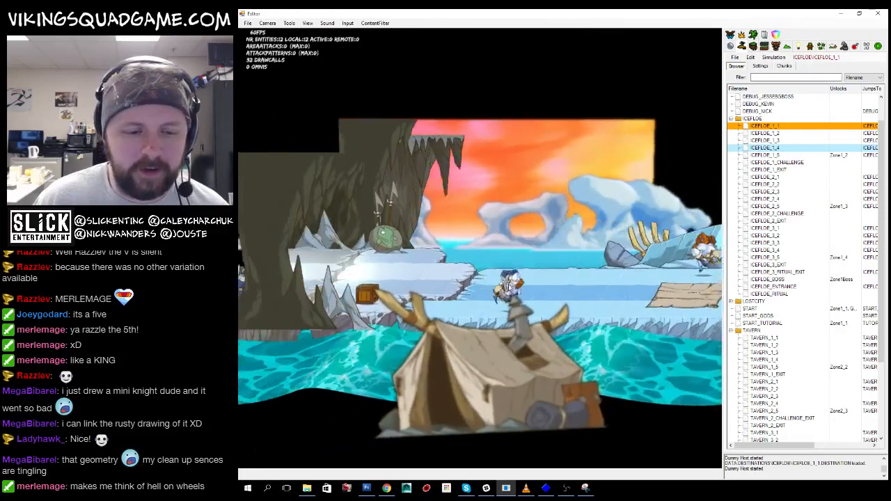
scroll(509, 287, "up", 2)
left_click(308, 23)
left_click(327, 60)
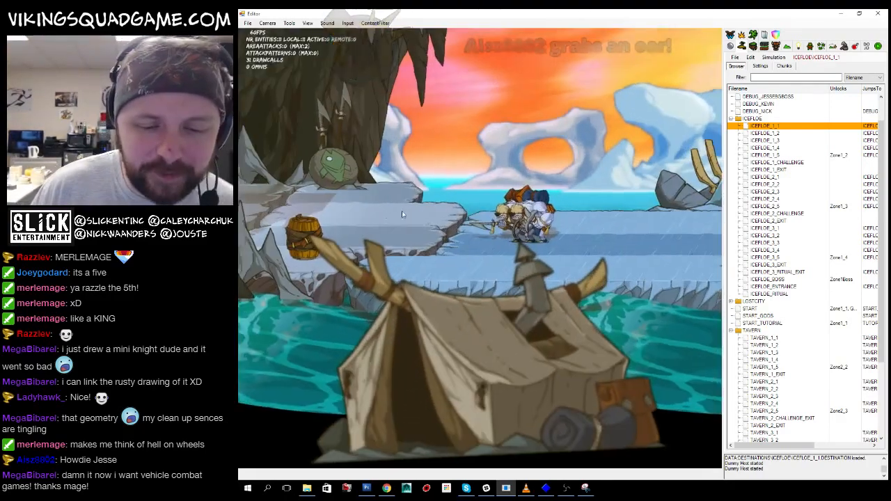
scroll(402, 213, "down", 3)
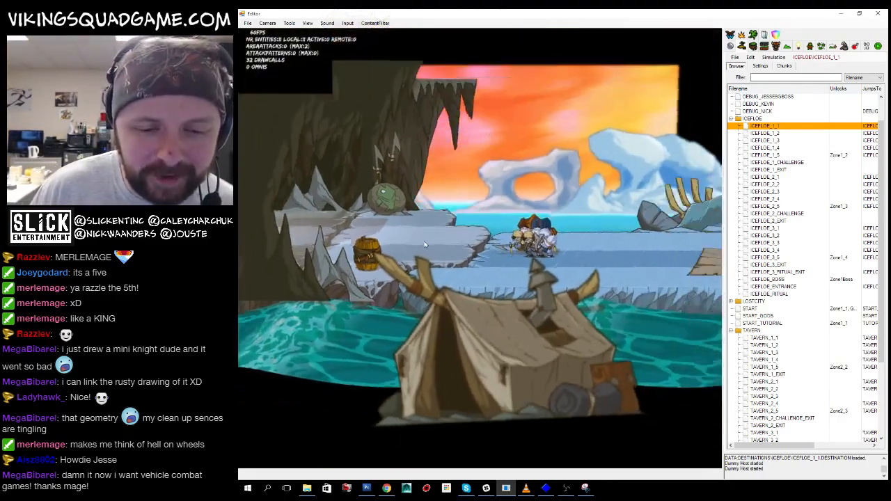
left_click_drag(424, 241, 336, 234)
scroll(428, 233, "up", 5)
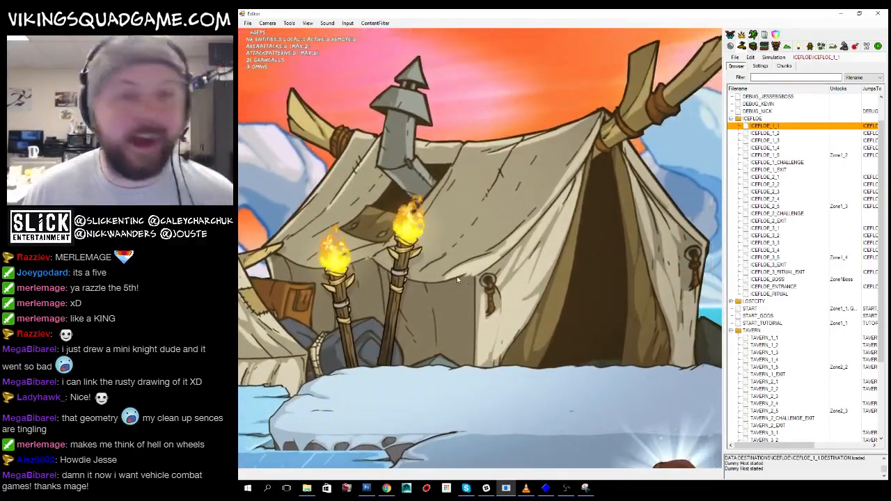
scroll(456, 276, "down", 5)
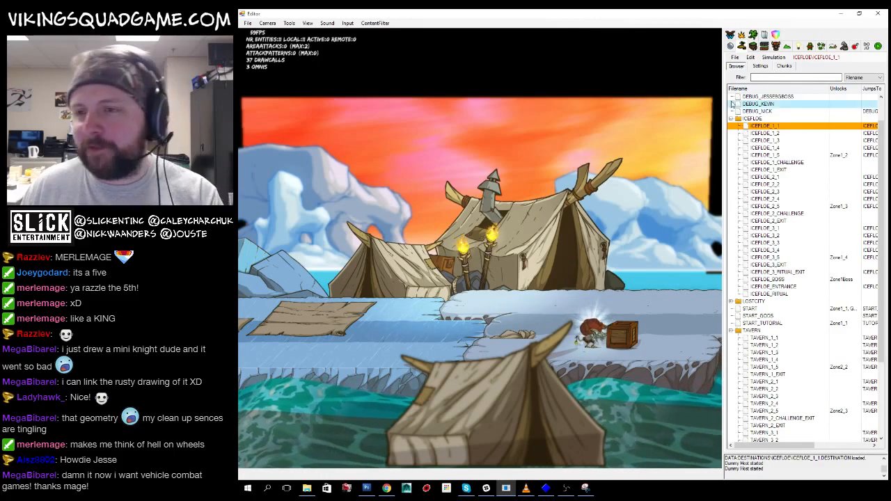
- Return to the ICEFLOE_1_ENCOUNTER05 chunk and nudge the two torch puppets slightly left and lower beside the background tent
left_click(753, 46)
left_click_drag(446, 167, 308, 179)
key("d")
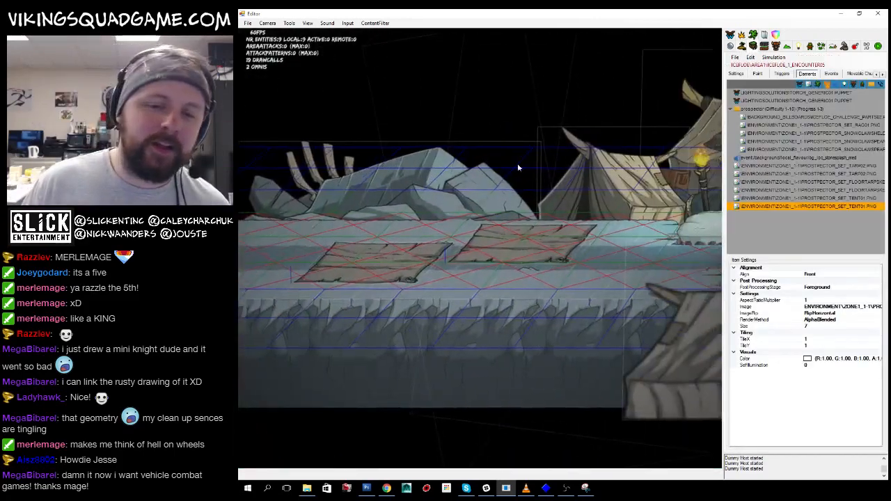
left_click(521, 115)
scroll(521, 115, "down", 2)
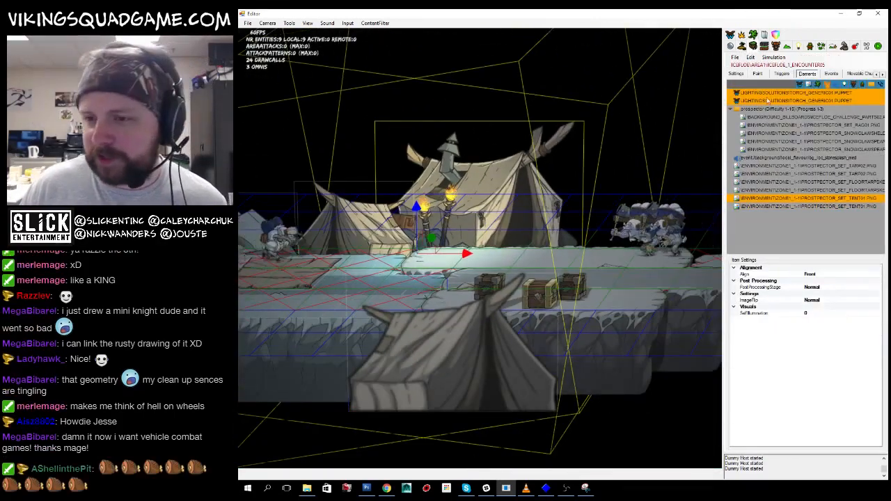
left_click(779, 93)
left_click(778, 101, "shift")
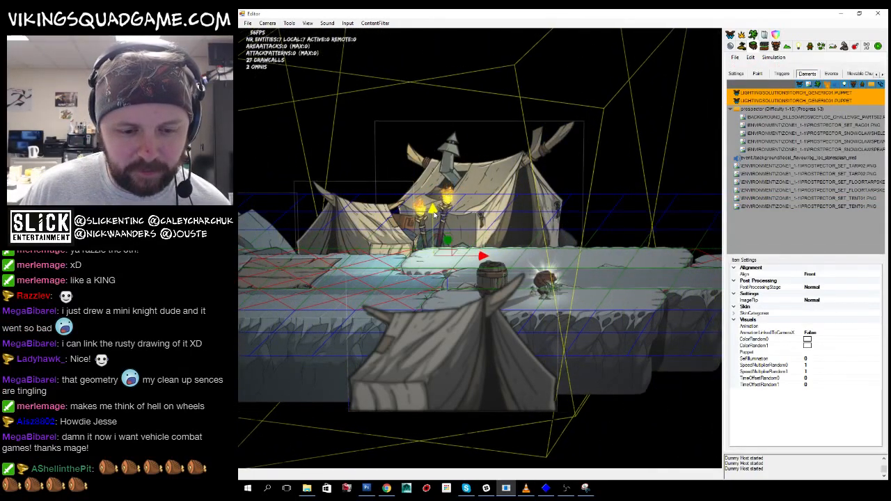
- Move the background tent right so a gap opens between it and the two torches
left_click(790, 198)
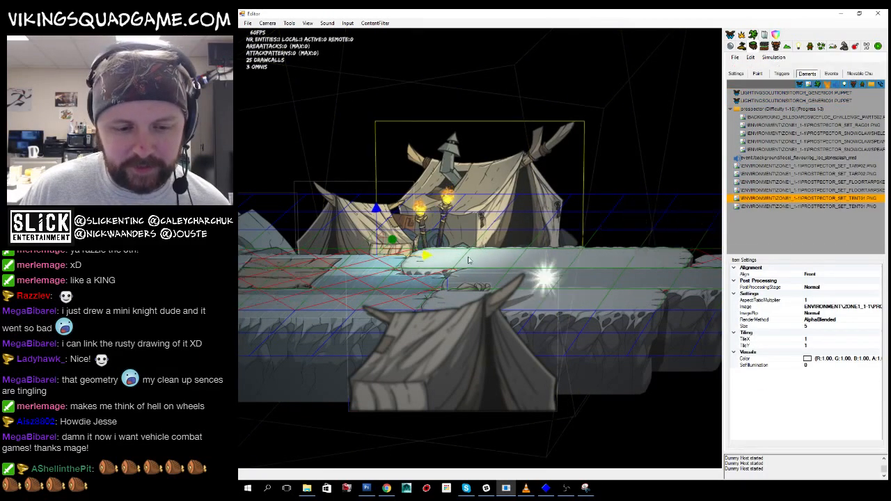
left_click_drag(426, 259, 498, 261)
scroll(654, 237, "down", 5)
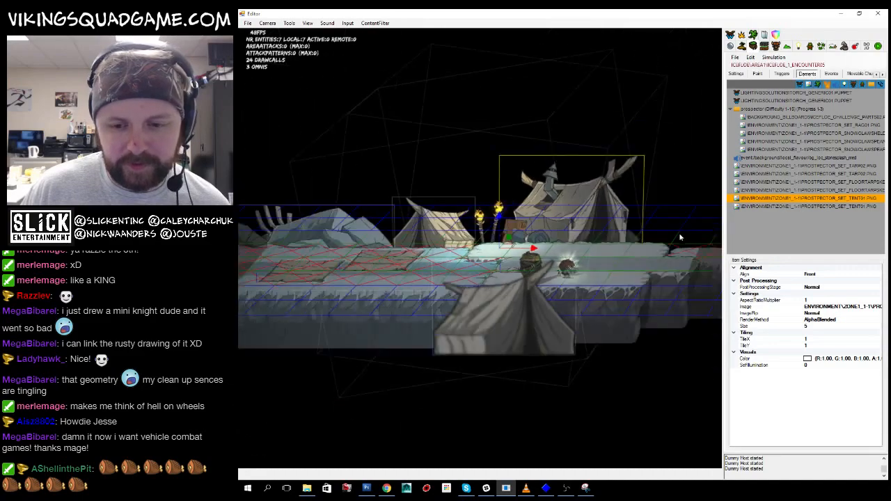
scroll(587, 255, "up", 5)
scroll(328, 311, "down", 1)
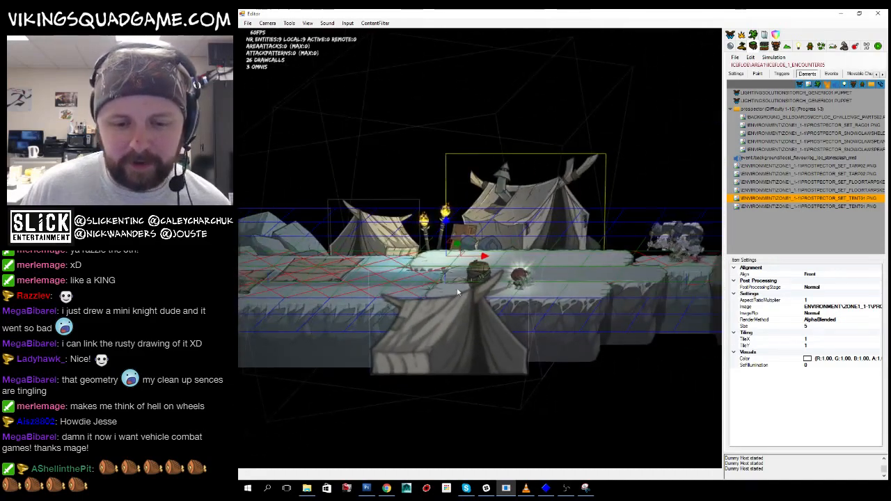
- Duplicate the floor tarp nearest the tarp tent and slide the copy right towards the snowy ledge
left_click_drag(457, 293, 585, 224)
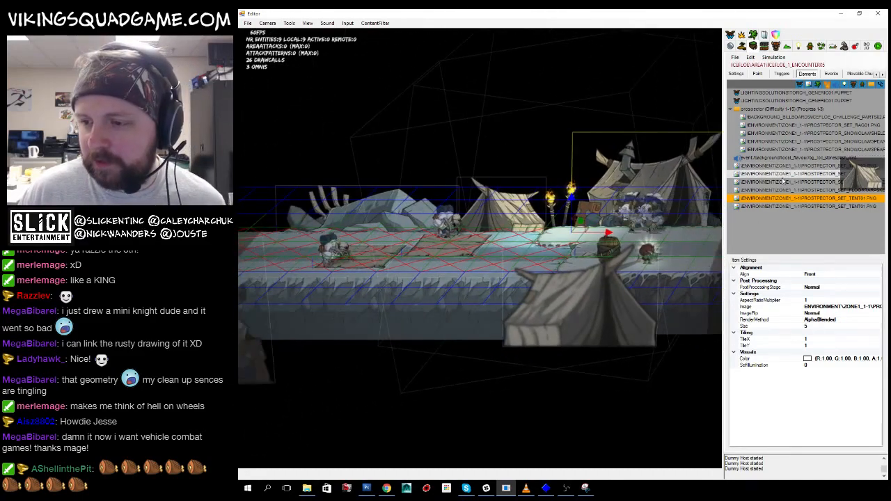
left_click(785, 175)
left_click(785, 183)
left_click_drag(469, 233, 471, 230)
scroll(471, 226, "up", 3)
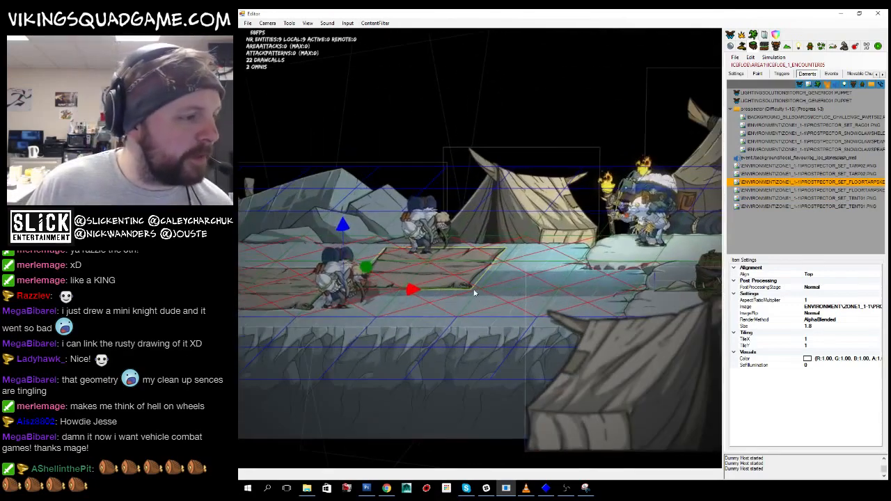
scroll(387, 265, "down", 1)
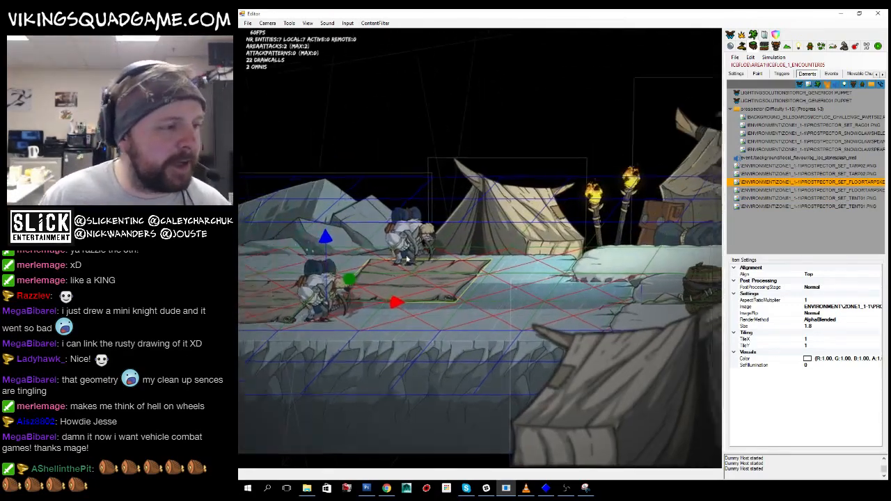
scroll(387, 266, "up", 3)
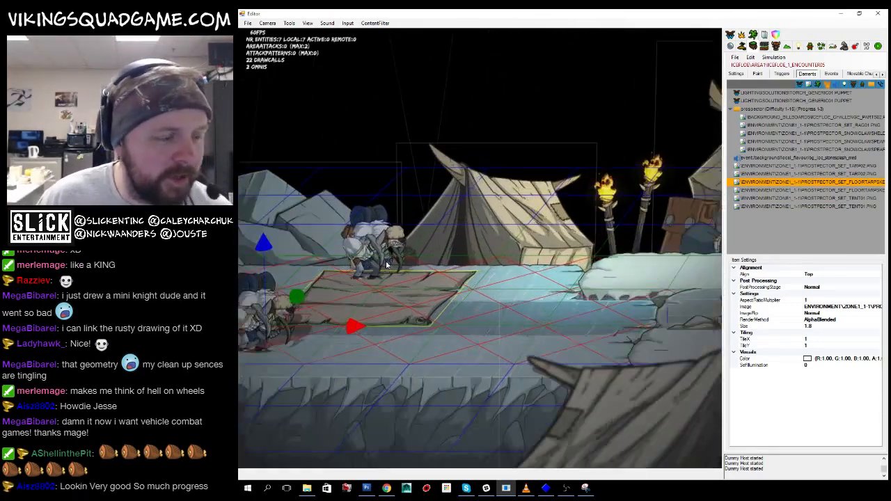
left_click_drag(400, 342, 466, 329)
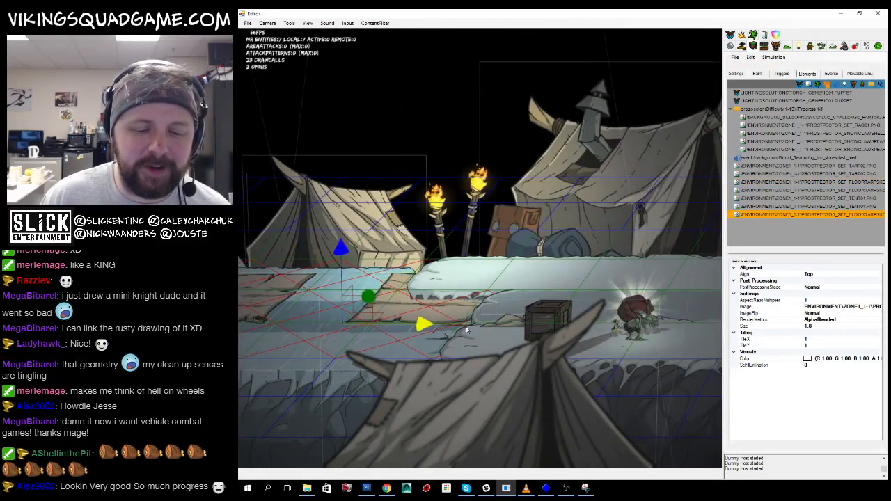
- Raise the floor tarp copy onto the ledge and slide it right, in front of the background tent's entrance
left_click_drag(500, 252, 501, 243)
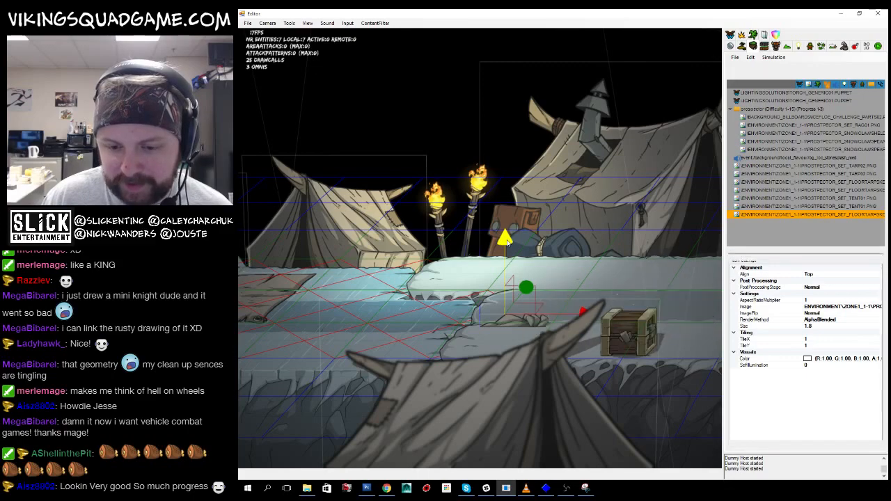
left_click_drag(506, 241, 330, 254)
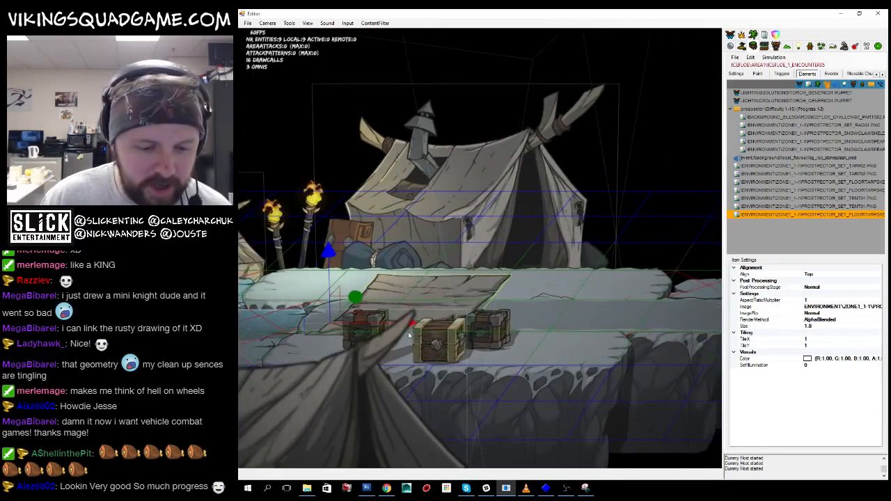
left_click_drag(496, 321, 545, 320)
left_click_drag(489, 298, 290, 311)
scroll(592, 309, "down", 3)
scroll(348, 312, "up", 3)
left_click_drag(418, 312, 592, 311)
scroll(556, 311, "down", 5)
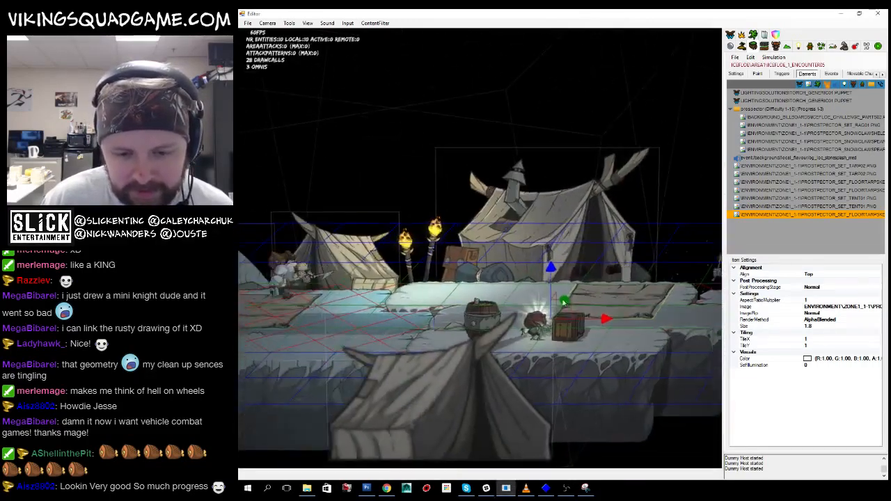
- Examine the campsite from end to end and check each torch puppet between the two background tents
left_click_drag(487, 310, 648, 308)
scroll(519, 280, "down", 4)
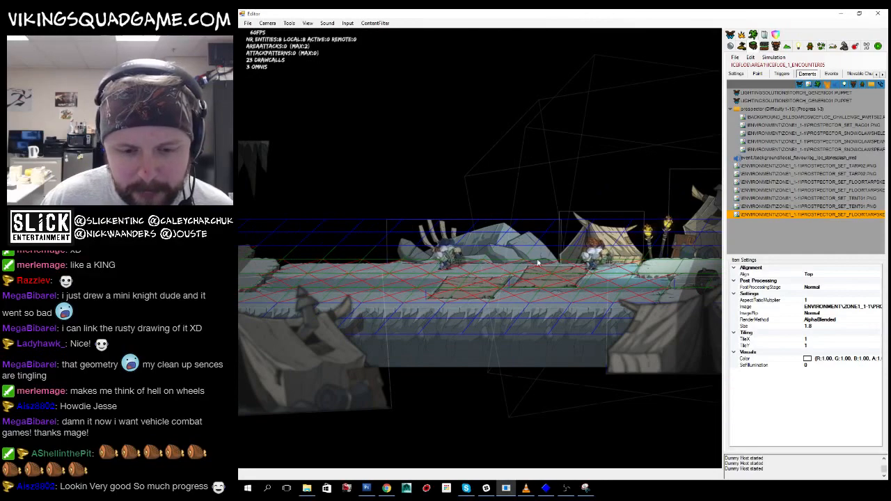
scroll(488, 278, "up", 5)
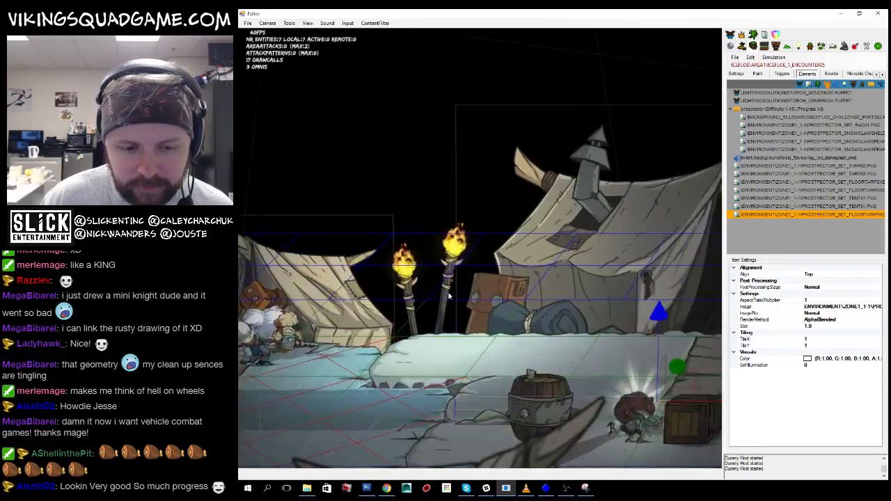
left_click(758, 97)
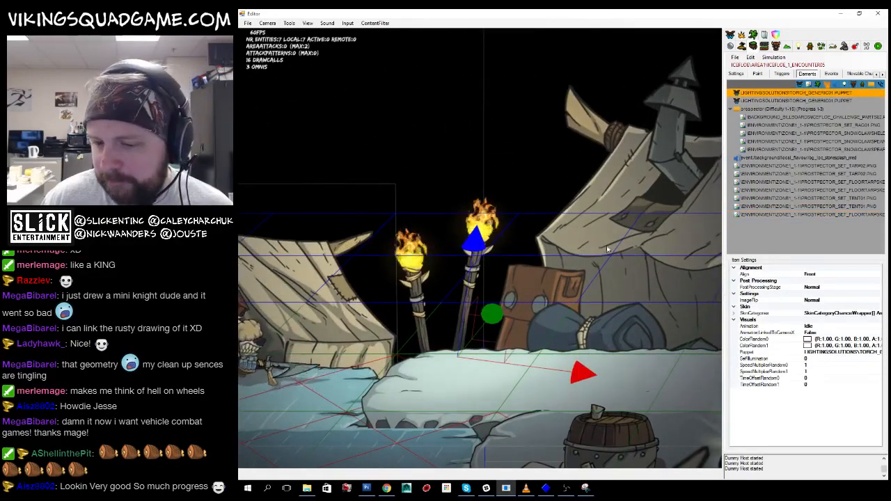
scroll(607, 248, "down", 3)
key("Down")
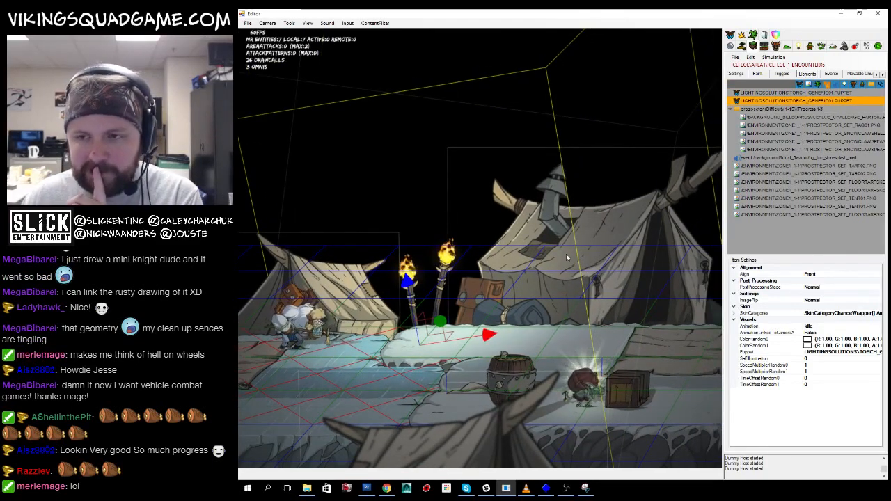
scroll(562, 217, "down", 4)
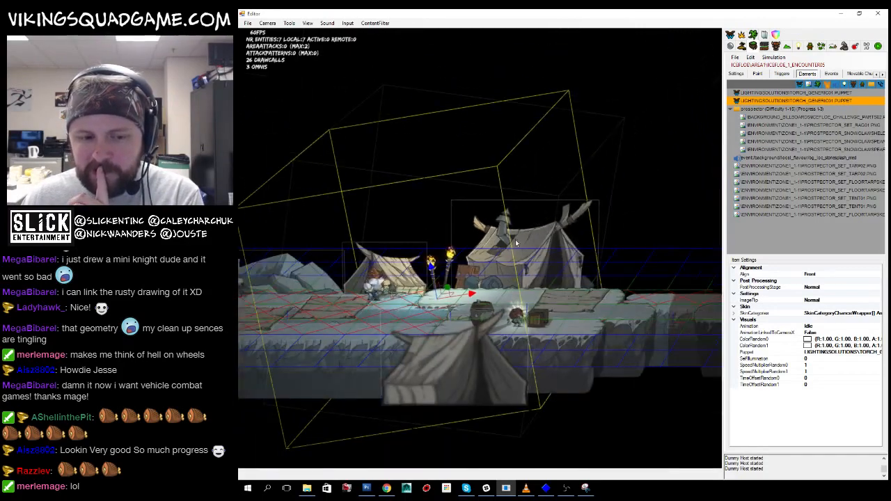
left_click_drag(444, 298, 554, 296)
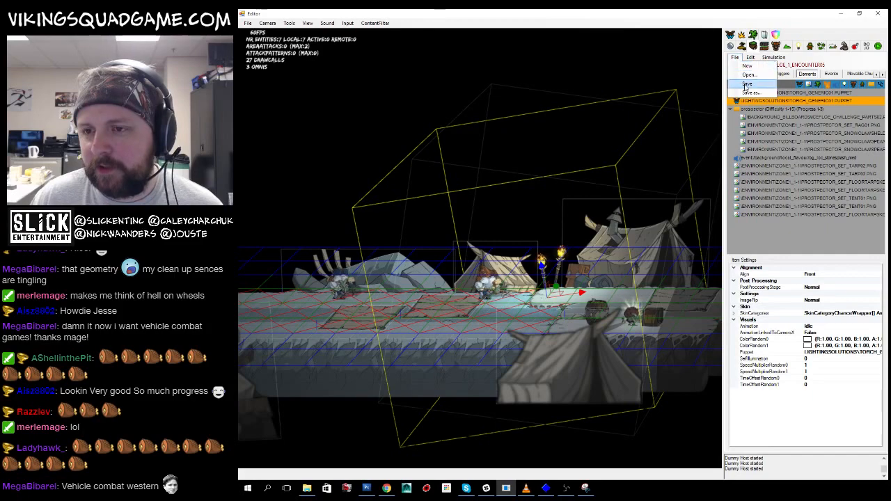
- Save the encounter chunk and preview it in the ICEFLOE_1_1 destination
left_click(749, 58)
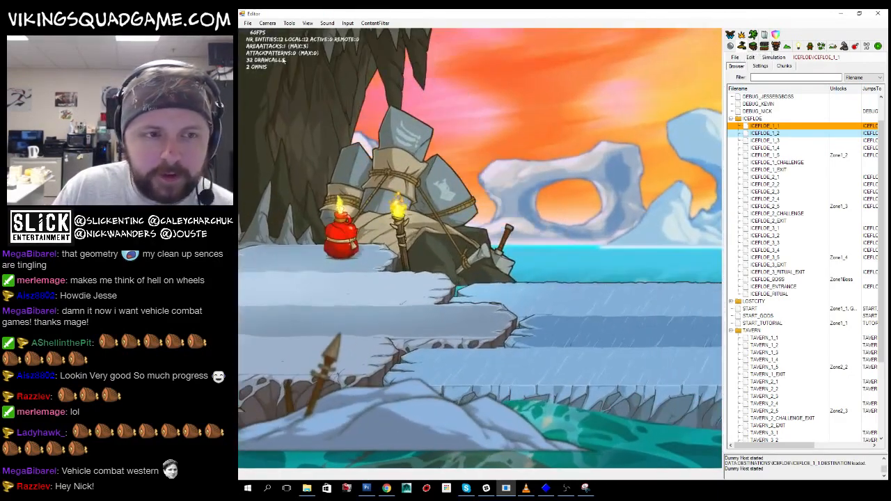
left_click(308, 23)
left_click(307, 23)
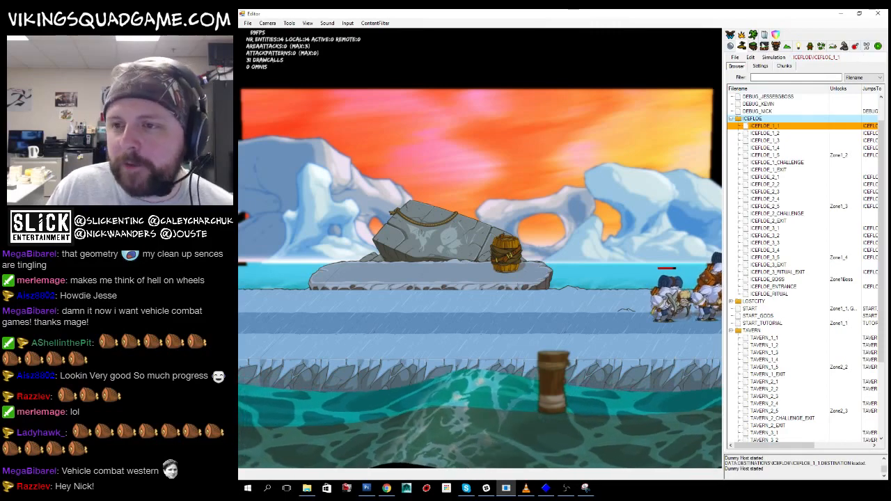
- Return to the encounter chunk and adjust the placement of the floor tarp on the ledge in front of the large background tent
left_click(730, 46)
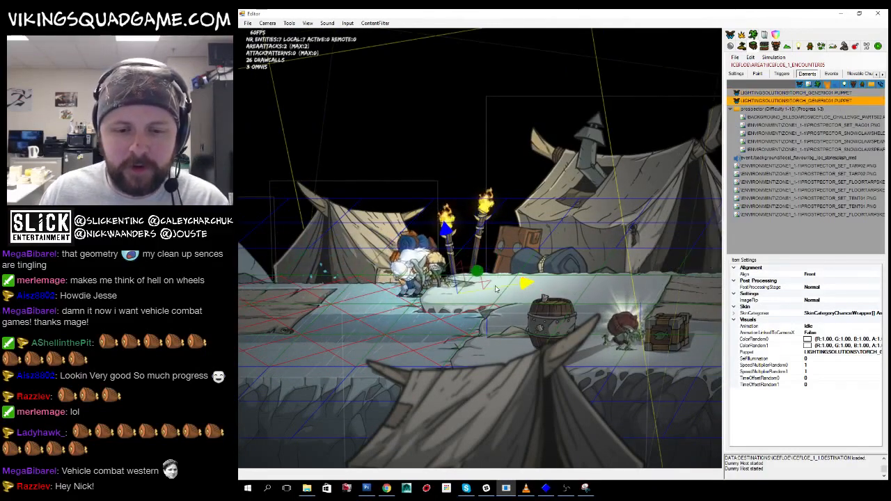
scroll(498, 268, "down", 5)
left_click_drag(498, 270, 582, 277)
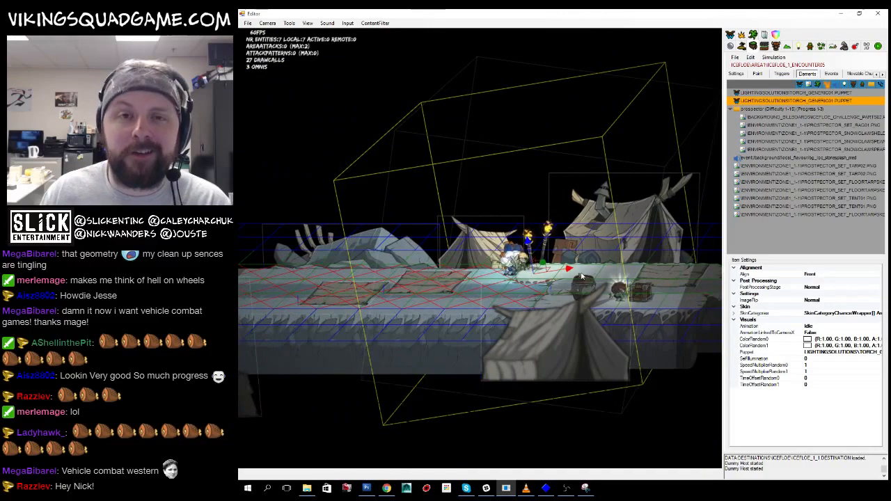
scroll(555, 269, "down", 3)
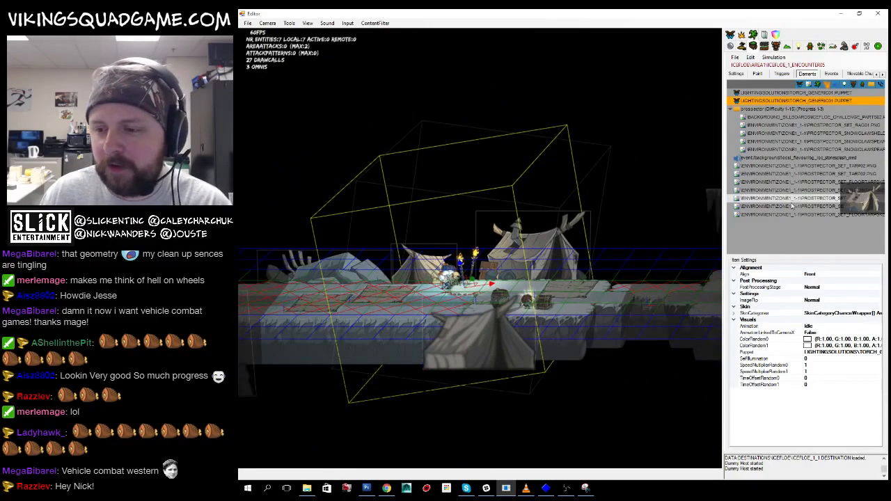
double_click(804, 215)
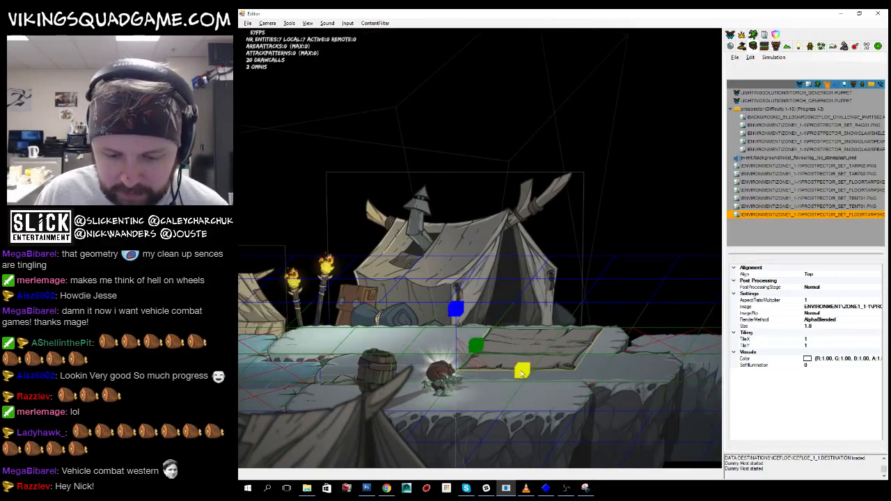
left_click_drag(531, 377, 509, 372)
key("w")
key("r")
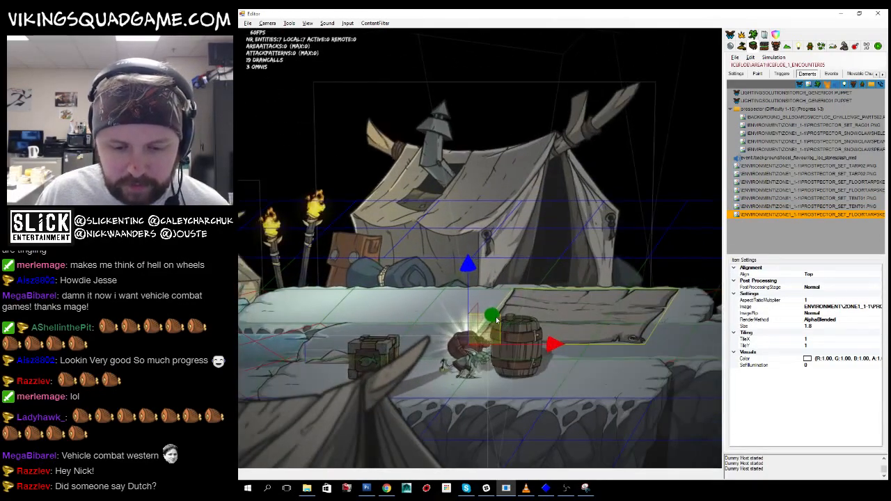
left_click(497, 323)
left_click(691, 301)
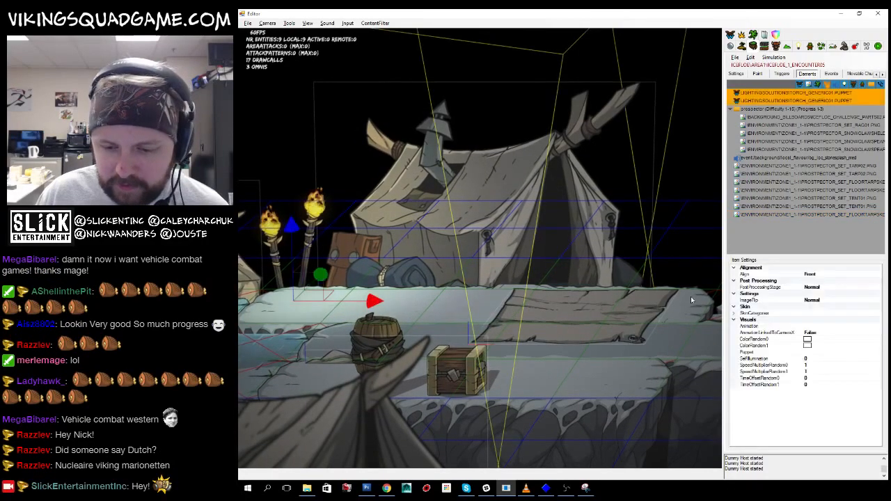
left_click(790, 214)
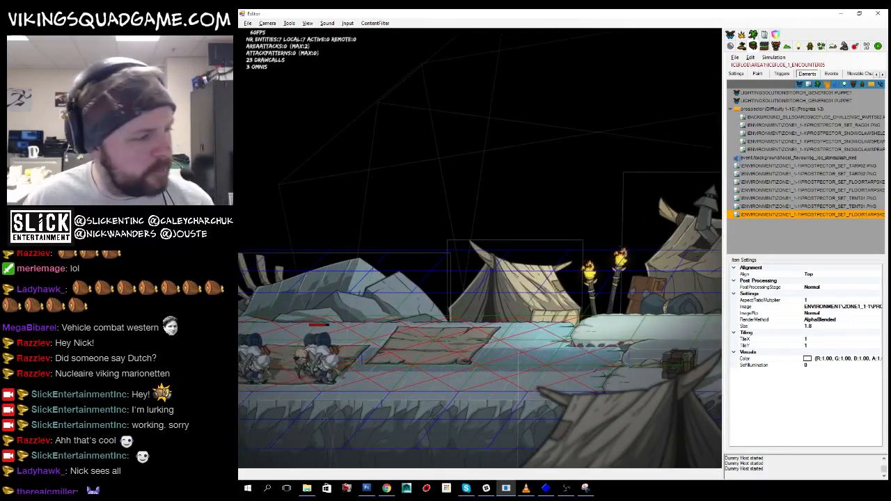
- Switch to Photoshop and view the large tent cut-out at its actual pixel size
key("alt+Tab")
left_click(506, 258)
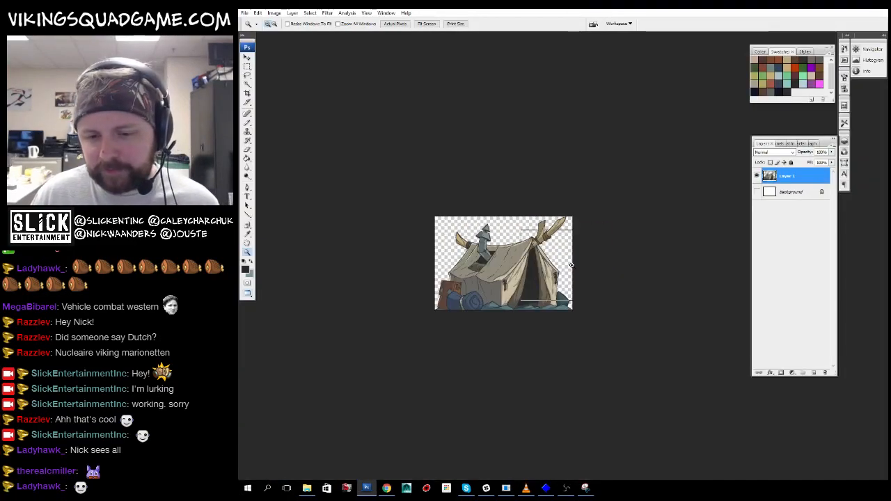
left_click(505, 257)
left_click(506, 258)
right_click(509, 278)
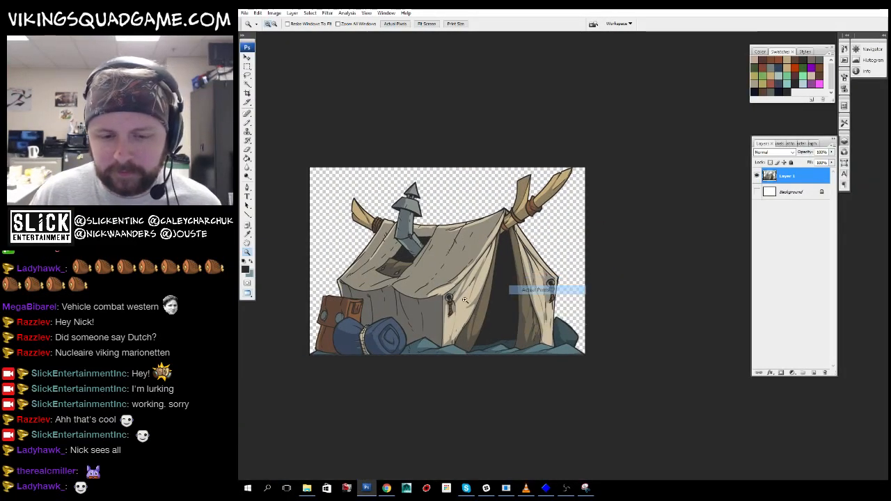
- Move the tent cut-out's window aside and look over the tent artwork in MATTE_BUILDER_HOMEZONE1.psd
left_click_drag(404, 252, 506, 327)
key("f")
key("f")
left_click_drag(567, 112, 386, 281)
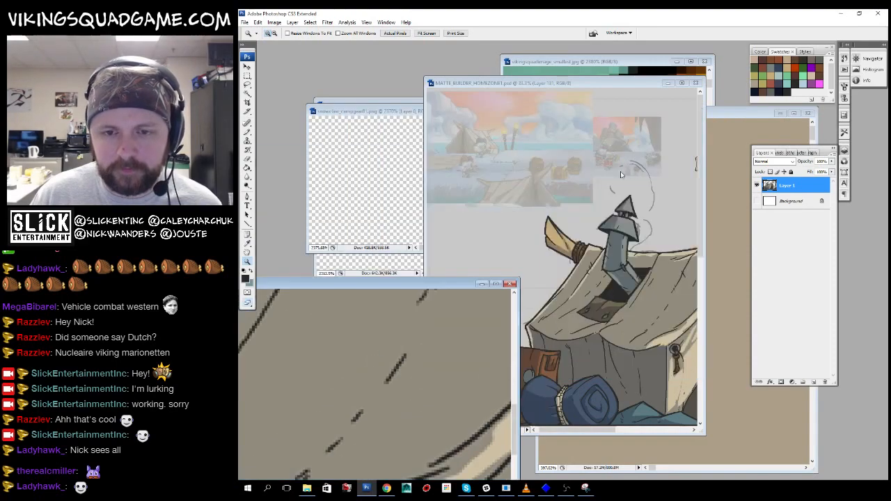
left_click(603, 80)
key("f")
key("f")
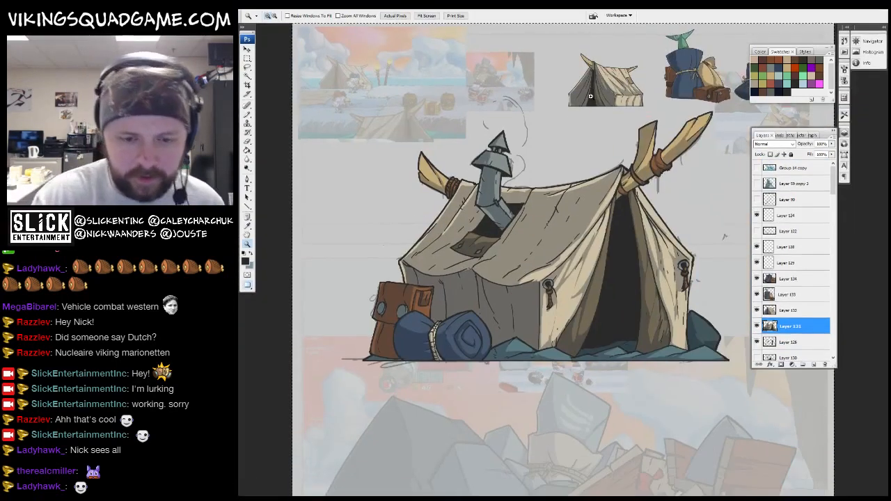
key("f")
key("ctrl+Tab")
key("ctrl+Tab")
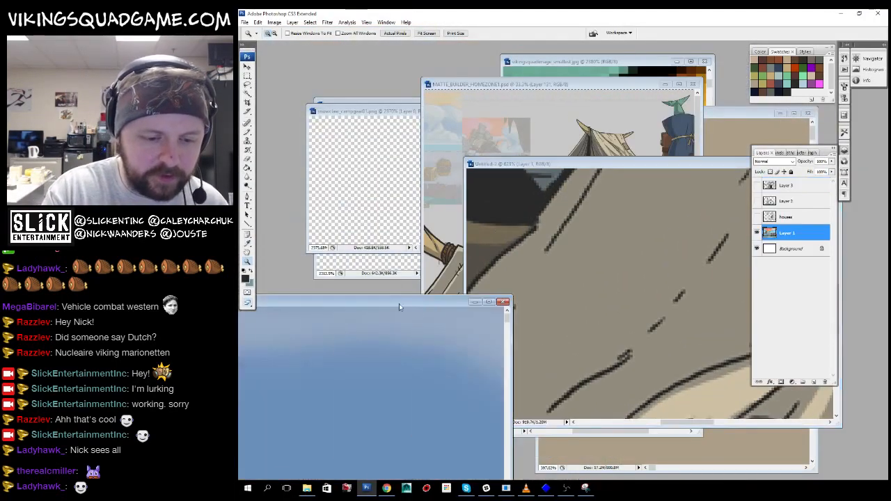
- Bring up the campsite screenshot at actual size and copy the large tent cut-out into it as a new layer
key("f")
right_click(648, 271)
left_click(681, 275)
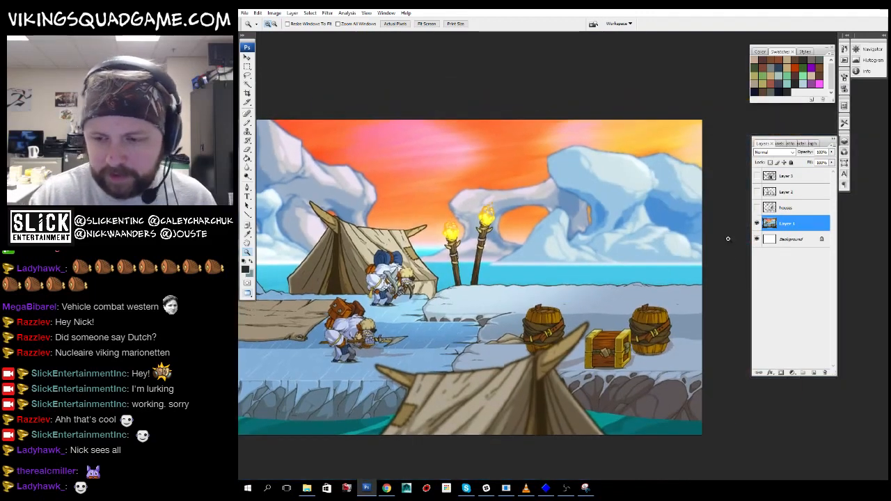
key("f")
key("ctrl+Tab")
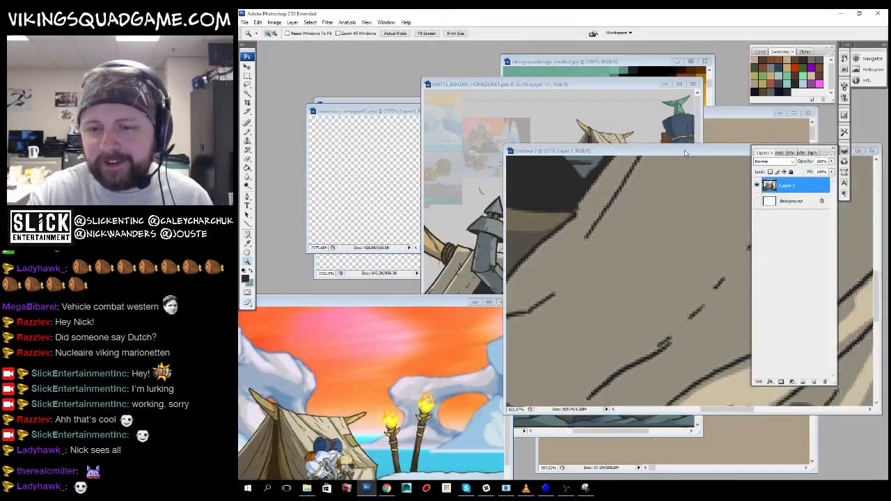
key("v")
left_click_drag(357, 443, 358, 444)
key("f")
key("f")
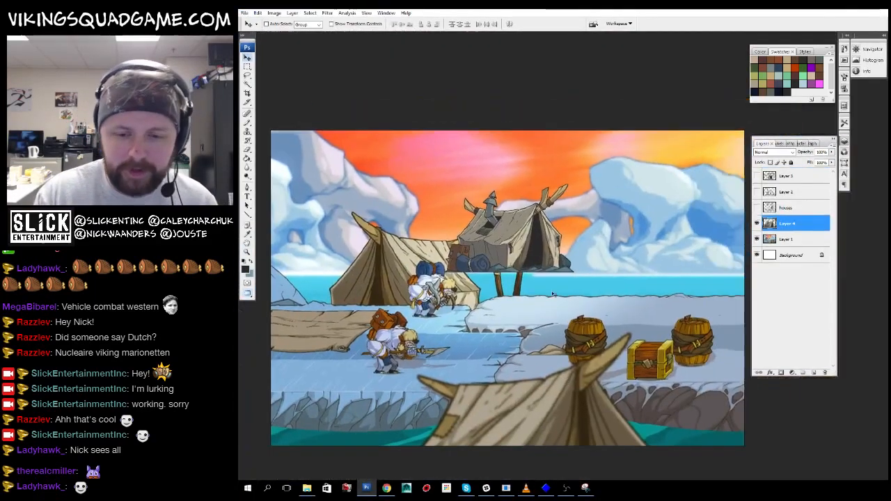
- Enlarge the pasted tent and place it on the snowy ledge, just right of the two torches
left_click_drag(550, 255, 570, 292)
left_click_drag(582, 234, 679, 170)
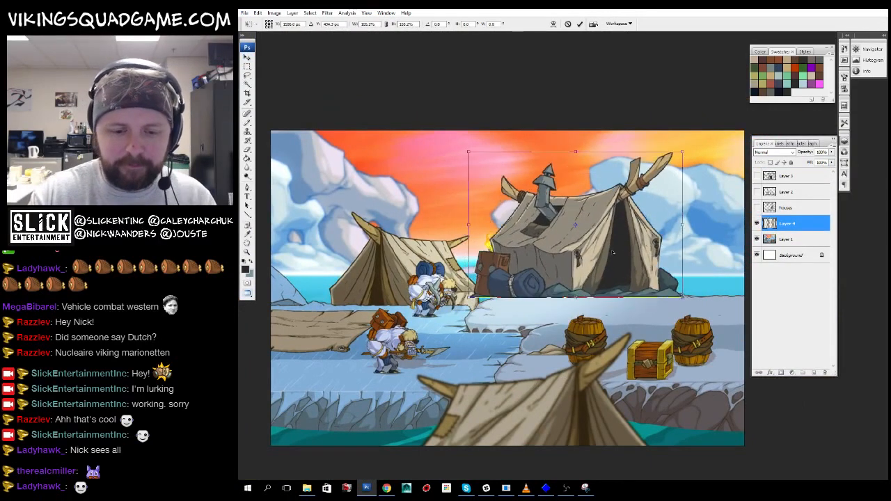
key("Return")
left_click_drag(608, 286, 650, 281)
key("z")
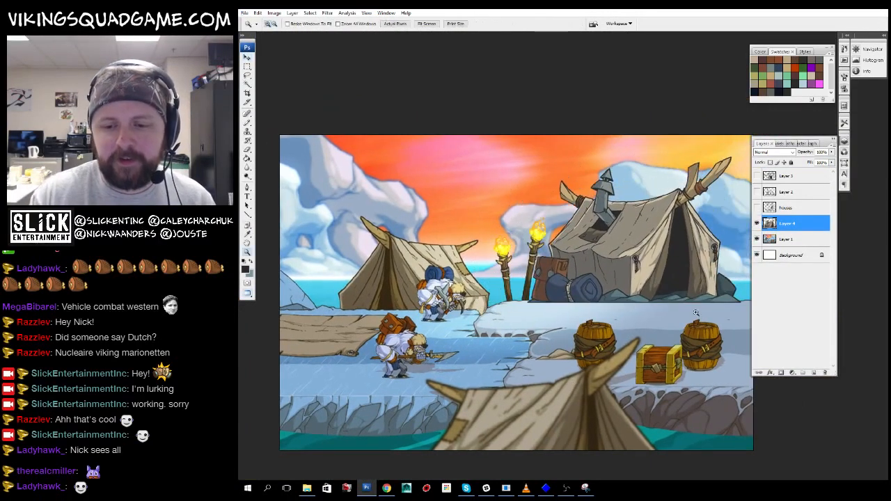
left_click_drag(674, 325, 637, 325)
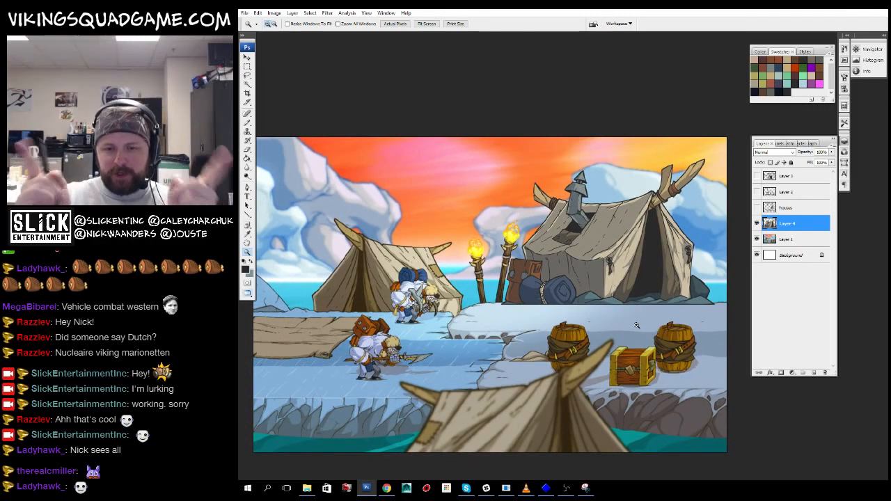
- Fade the large tent's layer and sketch a tall right-hand post and a sagging top line on a new layer
left_click_drag(831, 151, 783, 162)
key("b")
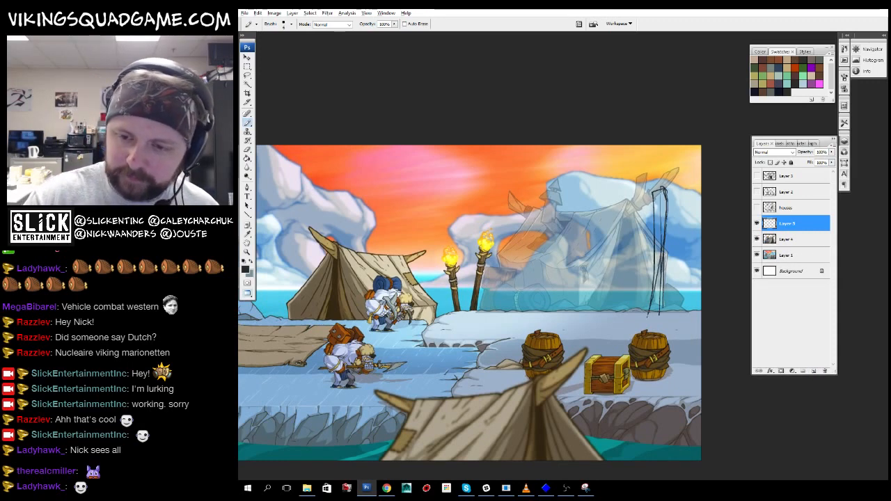
left_click(504, 196, "alt")
left_click(504, 196, "alt")
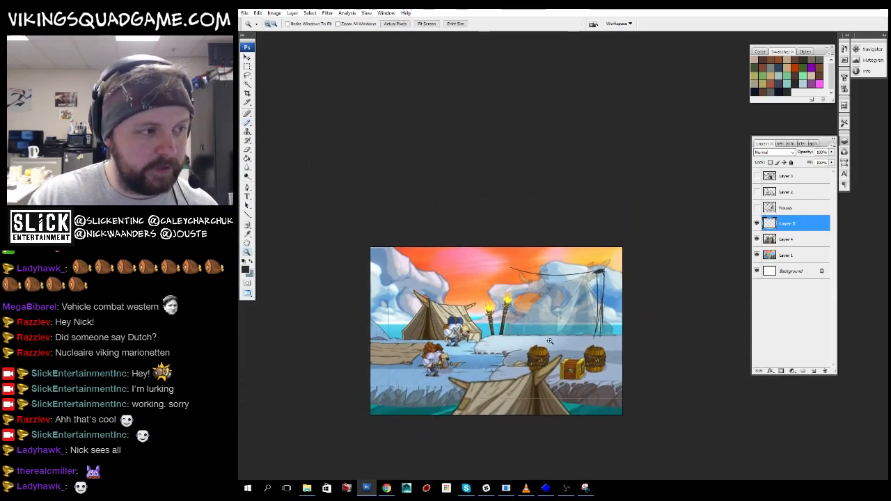
left_click(550, 341)
left_click(553, 320)
left_click(557, 299)
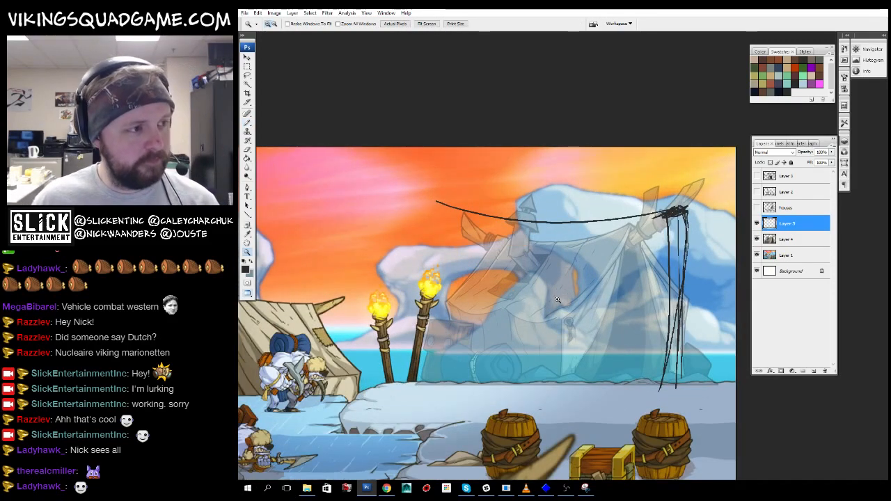
left_click(557, 299, "alt")
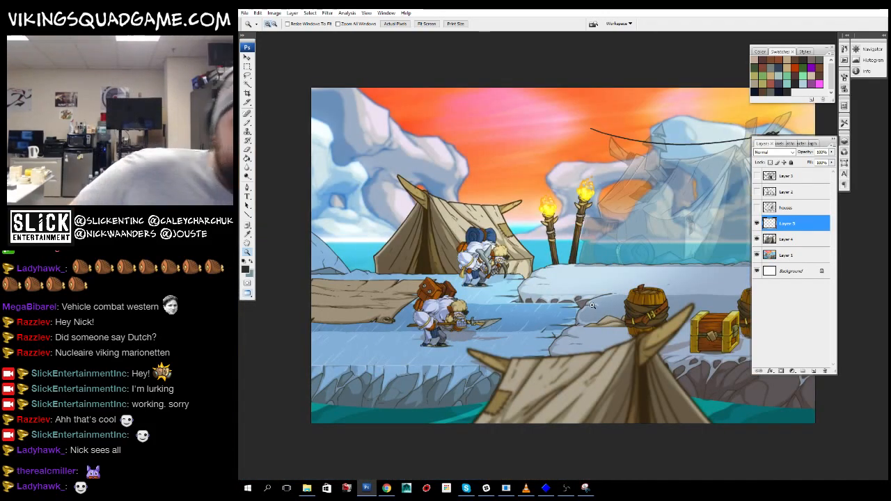
left_click_drag(592, 305, 528, 308)
left_click(529, 230, "alt")
left_click_drag(529, 230, 501, 246)
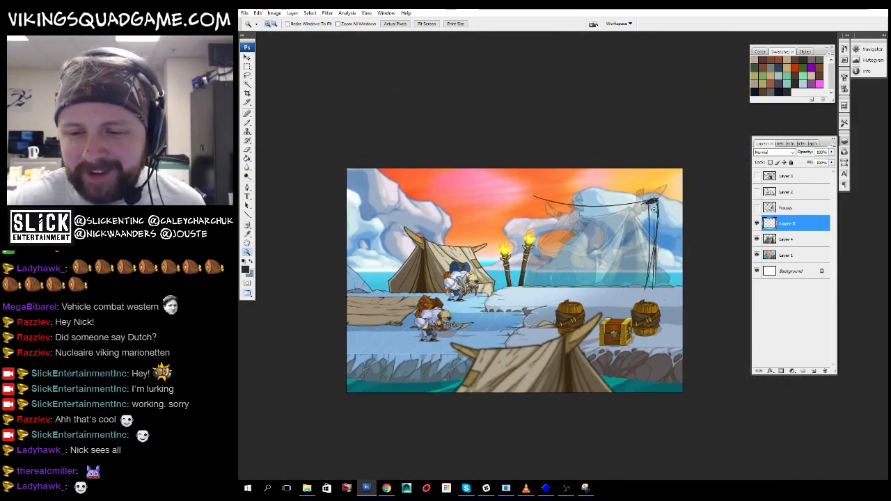
- Sketch a lashed joint at the top line's left end, a crossbeam beneath it and a left-hand post
left_click_drag(499, 174, 698, 256)
key("b")
left_click_drag(488, 278, 549, 244)
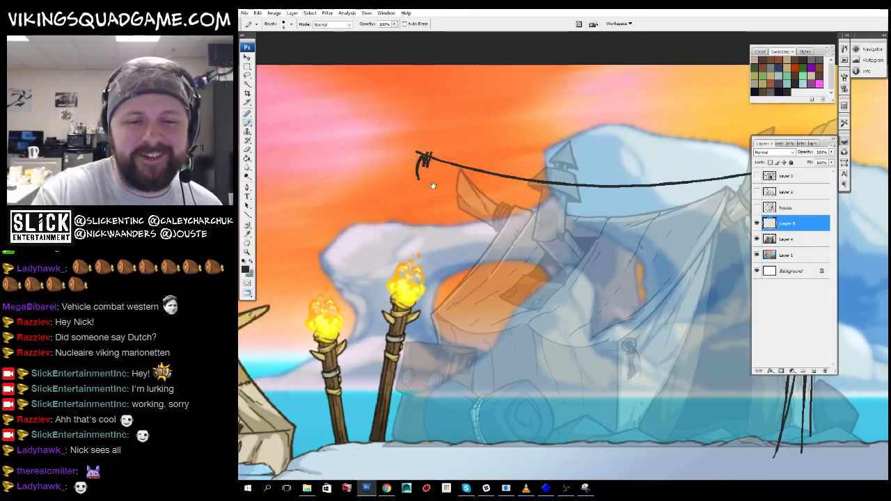
mouse_move(433, 185)
left_mouse_down()
mouse_move(383, 203)
mouse_move(749, 235)
left_mouse_up()
left_click_drag(487, 292, 532, 182)
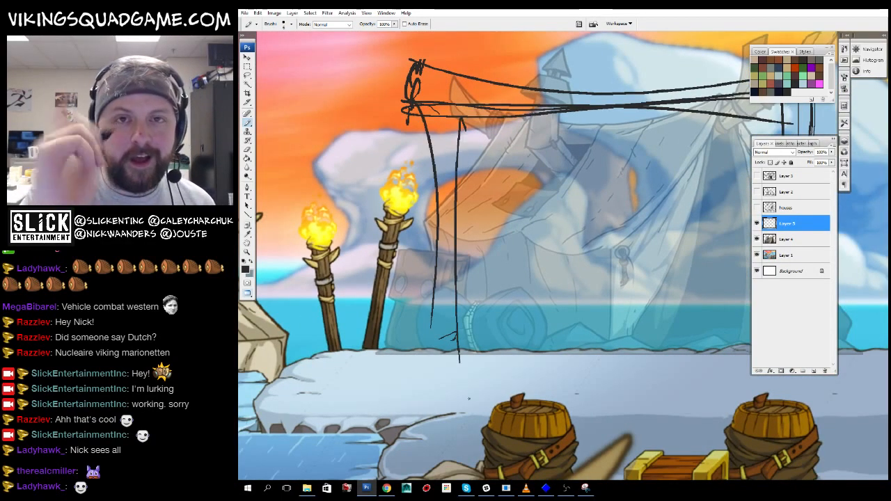
- Reinforce the hanging rack's left post and crossbeam with additional brush strokes
left_click_drag(446, 287, 452, 110)
left_click_drag(495, 312, 483, 346)
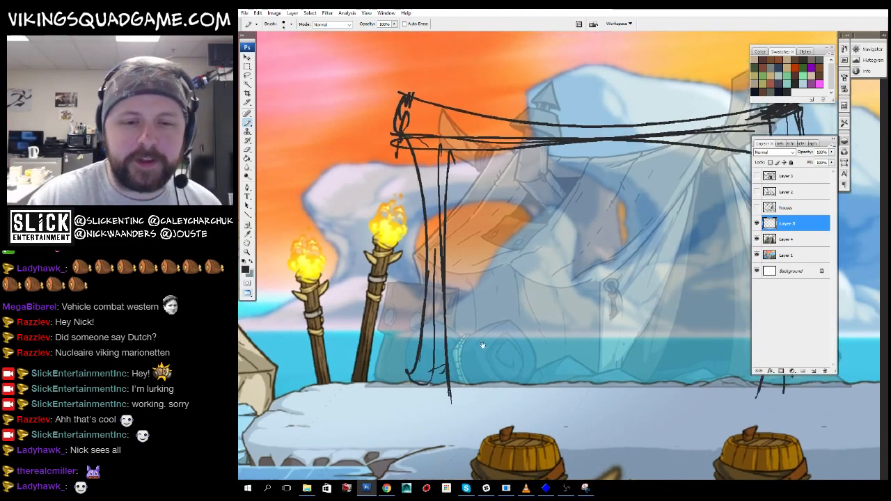
left_click_drag(400, 143, 761, 159)
mouse_move(680, 207)
left_mouse_down()
mouse_move(628, 207)
mouse_move(628, 277)
left_mouse_up()
key("v")
left_click_drag(628, 276, 659, 273)
- Sketch a tied, hanging bundle under the left part of the rack's crossbeam
key("b")
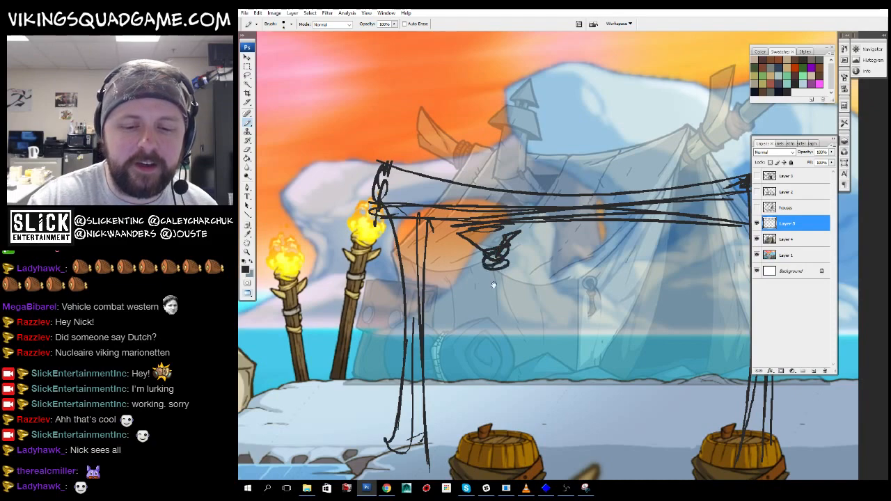
left_click_drag(493, 285, 509, 208)
left_click_drag(500, 188, 488, 225)
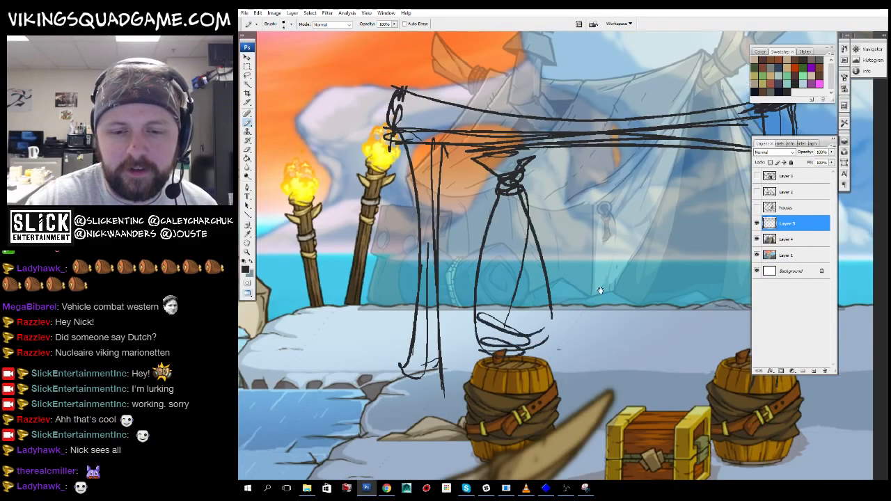
- Sketch a second tied bundle beside the first, with a rounded base and a rope up to the crossbeam
left_click_drag(600, 291, 534, 300)
left_click_drag(528, 173, 555, 177)
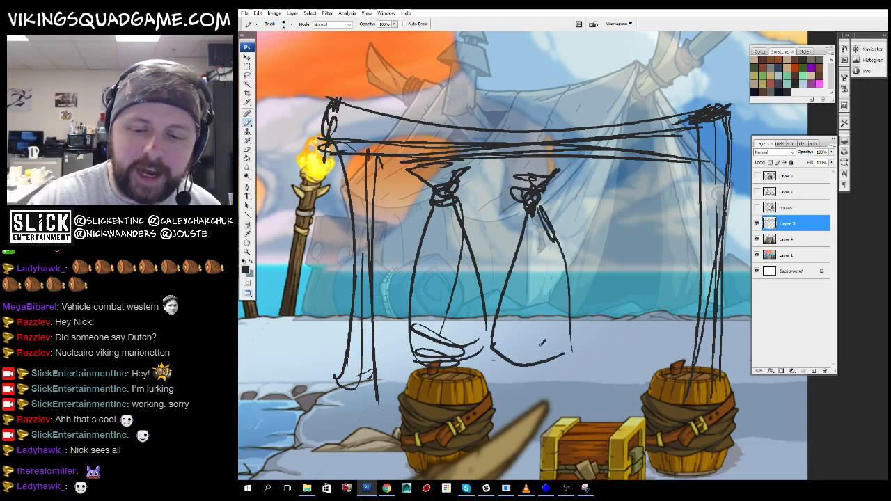
left_click_drag(540, 339, 543, 360)
left_click_drag(516, 328, 545, 373)
left_click_drag(624, 275, 607, 280)
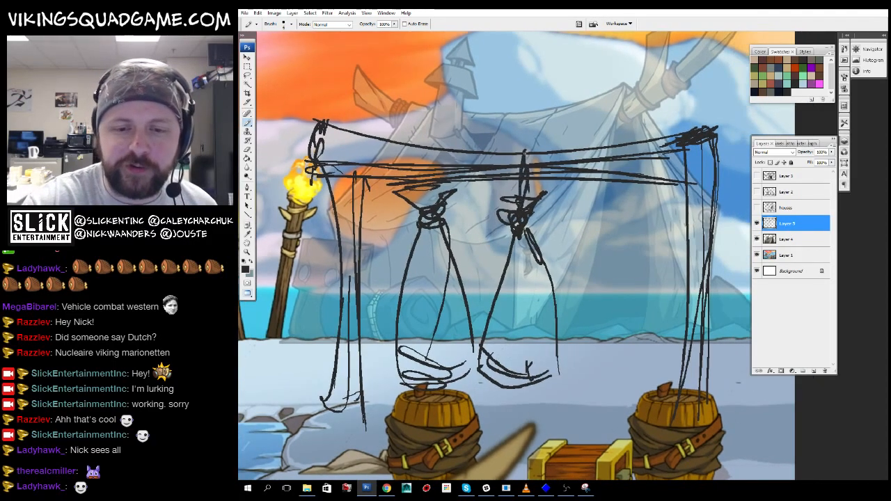
- Draw rope loops around the crossbeam above the first bundle and at the empty third hanging spot
left_click_drag(431, 147, 440, 146)
left_click_drag(557, 209, 564, 213)
left_click_drag(597, 153, 599, 155)
left_click_drag(607, 147, 611, 148)
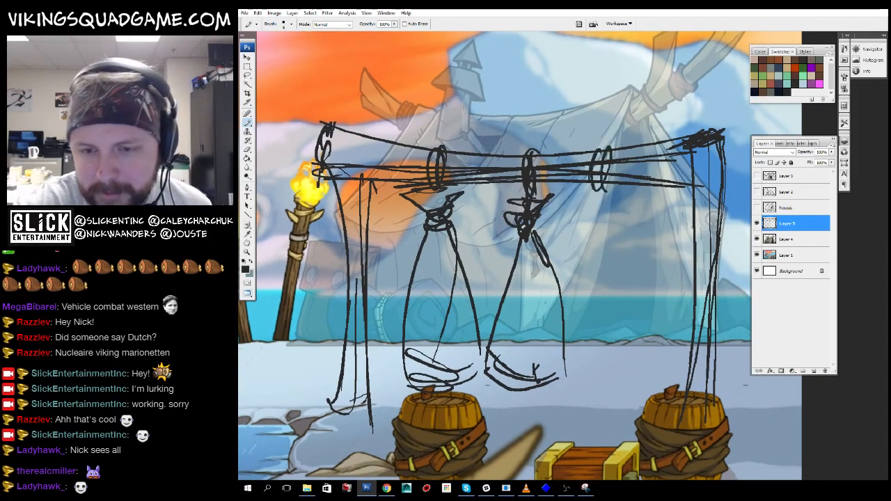
- Mark an X beside each of the two bundles and sketch a third hanging bundle beneath the rightmost rope loop
mouse_move(599, 276)
left_mouse_down()
mouse_move(671, 307)
mouse_move(688, 300)
left_mouse_up()
left_click_drag(488, 258, 470, 286)
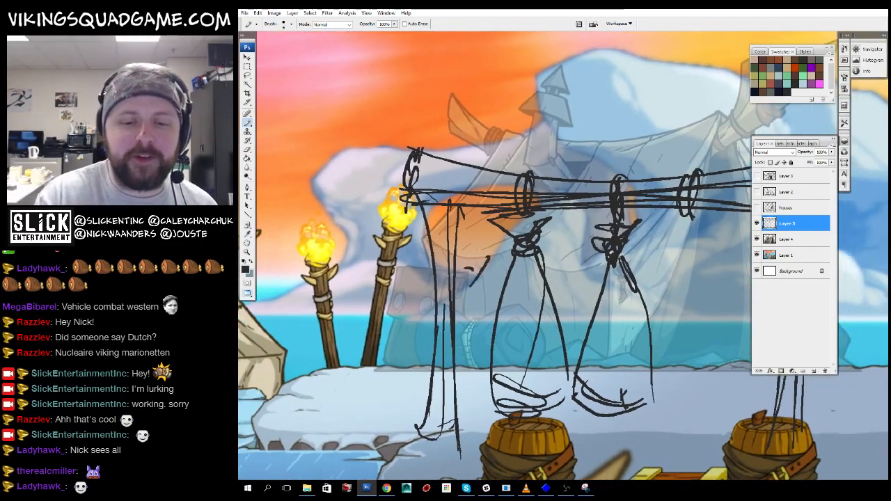
mouse_move(644, 294)
left_mouse_down()
mouse_move(636, 311)
mouse_move(606, 278)
left_mouse_up()
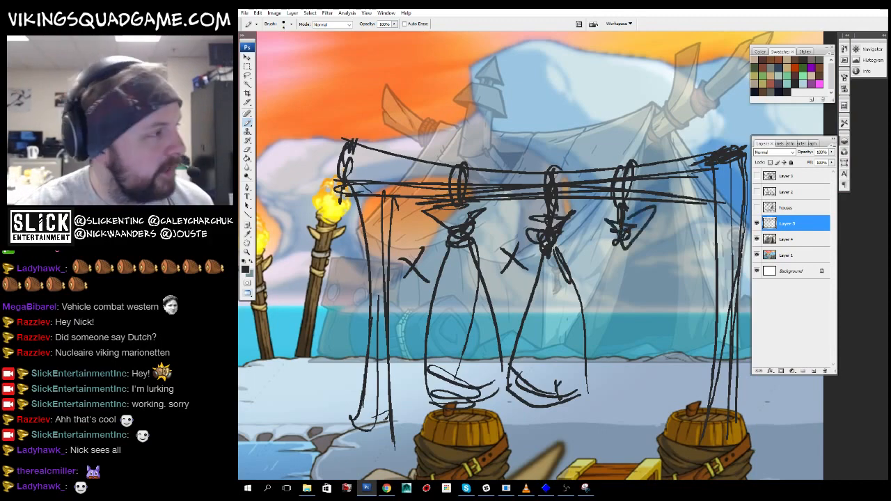
mouse_move(641, 243)
left_mouse_down()
mouse_move(626, 202)
mouse_move(614, 343)
left_mouse_up()
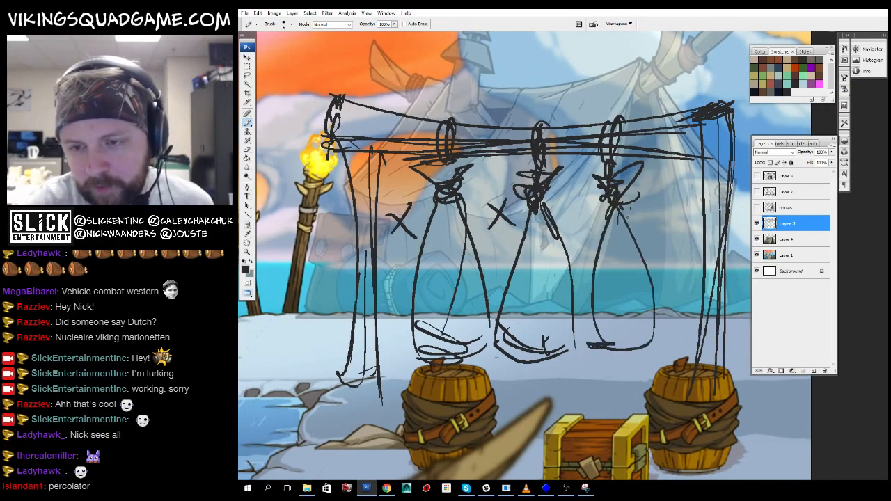
left_click_drag(626, 218, 538, 256)
left_click_drag(408, 282, 693, 219)
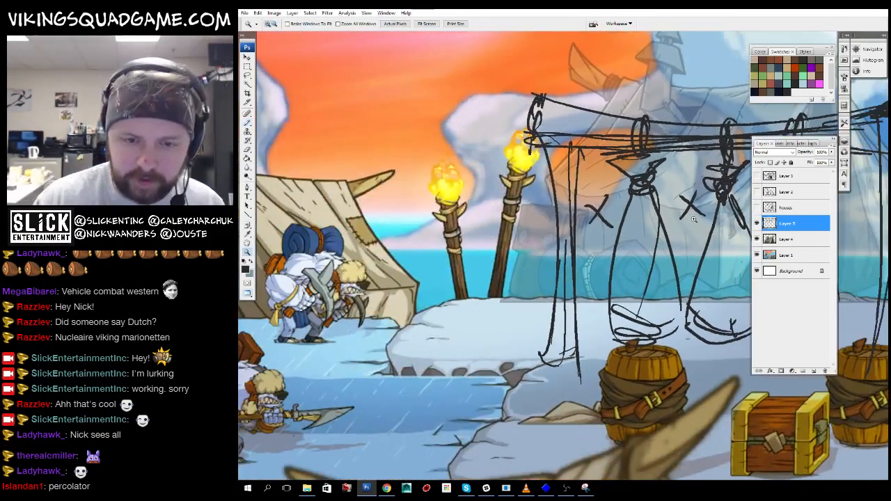
- Scale the hanging rack sketch down and reposition it on the ice ledge beside the torches
left_click_drag(657, 347, 649, 406)
left_click(646, 314, "alt")
left_click(646, 314, "alt")
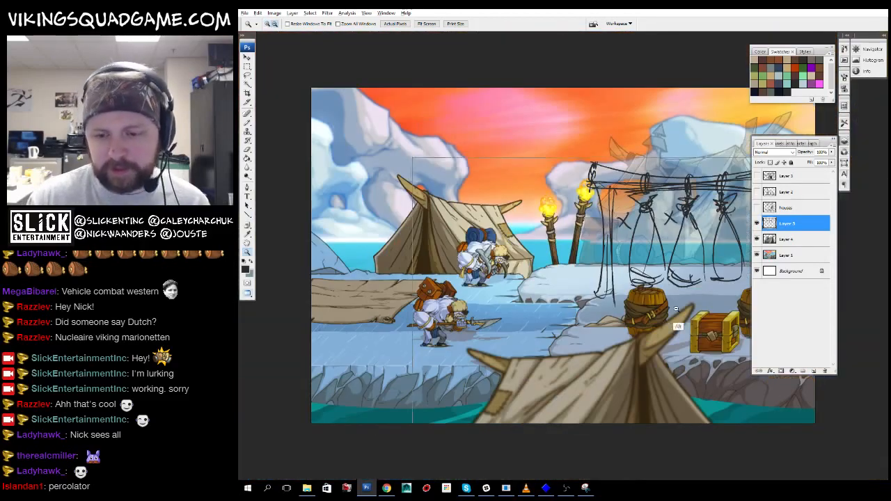
left_click(646, 314, "alt")
mouse_move(646, 314)
left_mouse_down()
mouse_move(647, 347)
mouse_move(632, 350)
left_mouse_up()
key("v")
mouse_move(631, 320)
left_mouse_down()
mouse_move(471, 326)
mouse_move(641, 323)
mouse_move(622, 309)
left_mouse_up()
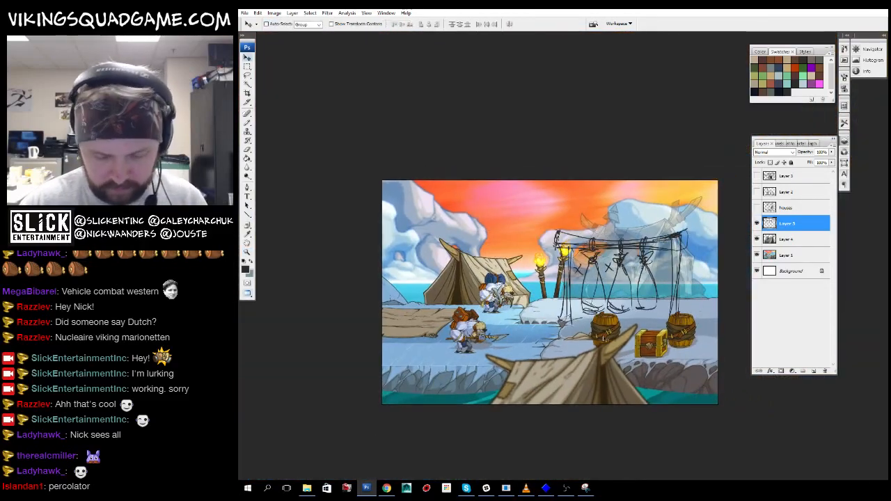
key("ctrl+t")
left_click_drag(687, 229, 659, 251)
key("Return")
mouse_move(638, 306)
left_mouse_down()
mouse_move(670, 286)
mouse_move(660, 299)
mouse_move(635, 300)
left_mouse_up()
- Mark an X on each side of the third bundle and outline the flared ends of the crossbeam
key("b")
scroll(627, 257, "down", 1)
scroll(606, 240, "up", 3)
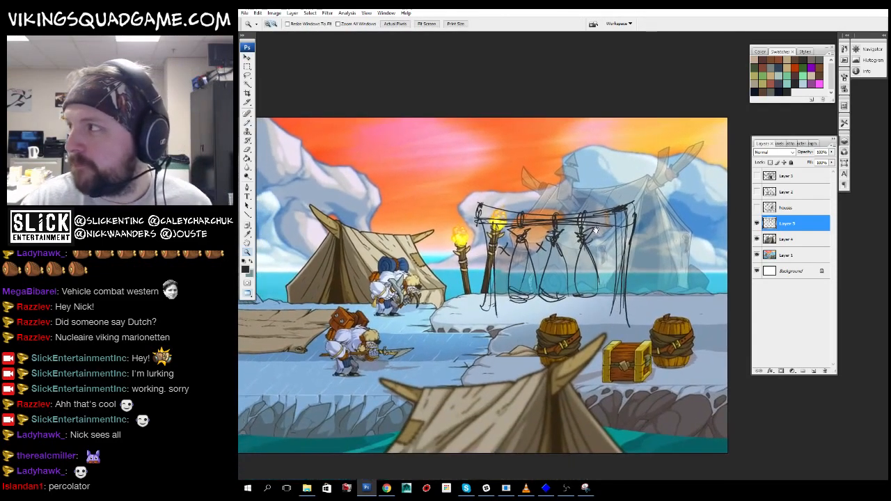
left_click(602, 241, "alt")
mouse_move(624, 297)
left_mouse_down()
mouse_move(593, 308)
mouse_move(622, 271)
mouse_move(616, 286)
left_mouse_up()
left_click_drag(653, 194, 546, 266)
mouse_move(334, 243)
left_mouse_down()
mouse_move(424, 172)
mouse_move(468, 177)
mouse_move(427, 150)
mouse_move(503, 173)
mouse_move(502, 95)
left_mouse_up()
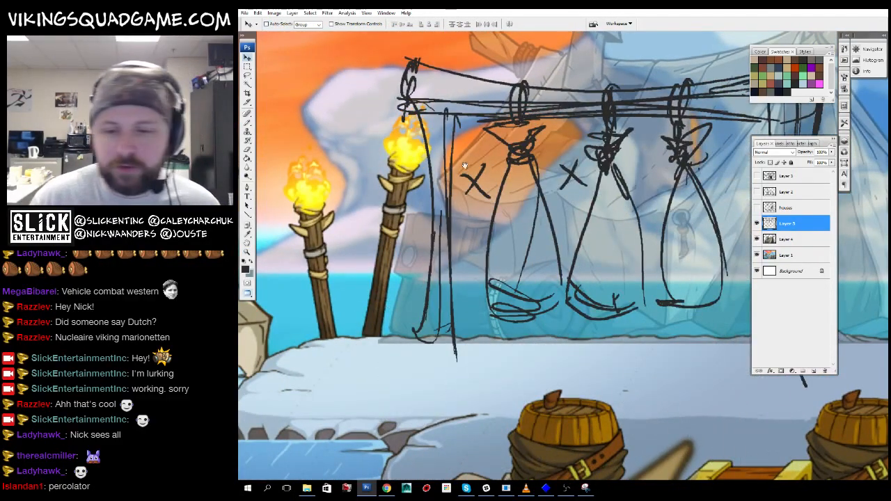
left_click_drag(465, 166, 401, 211)
left_click_drag(273, 50, 738, 371)
left_click(617, 213, "alt")
left_click(621, 206, "alt")
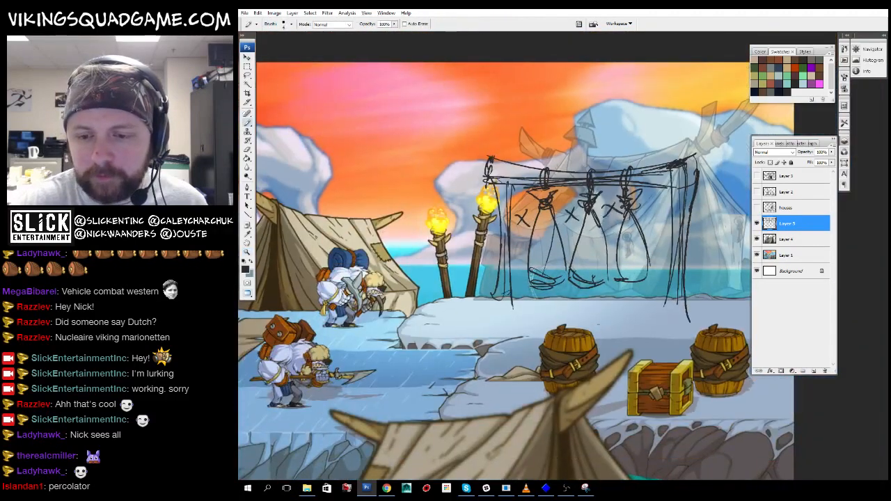
left_click_drag(690, 185, 674, 206)
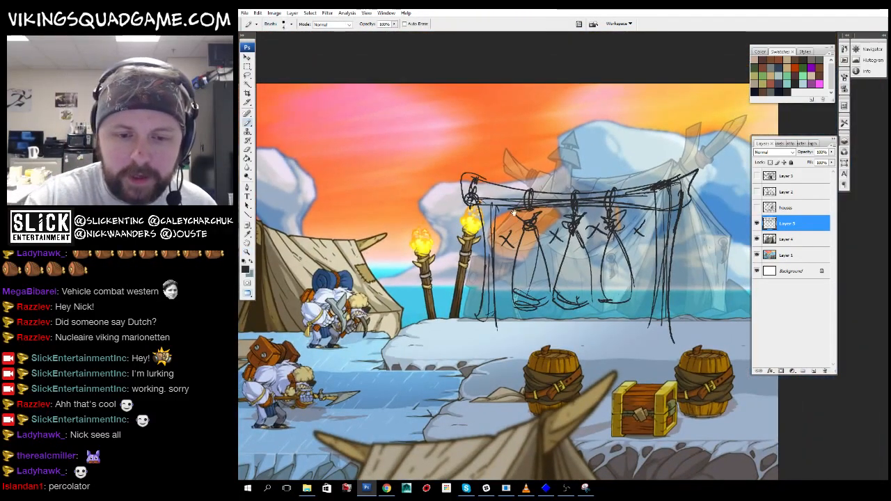
- Sketch a long-beaked bird above the crossbeam's left end and erase the tip of its overlong beak
left_click_drag(514, 211, 537, 209)
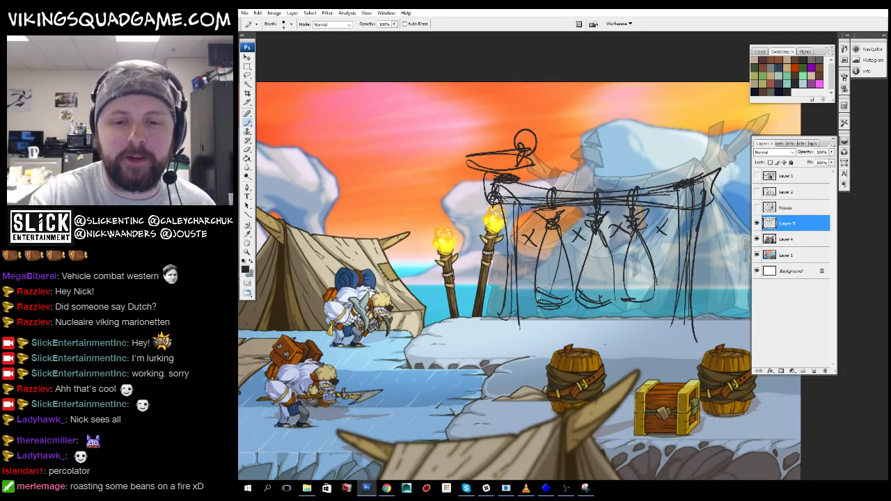
left_click_drag(523, 145, 515, 152)
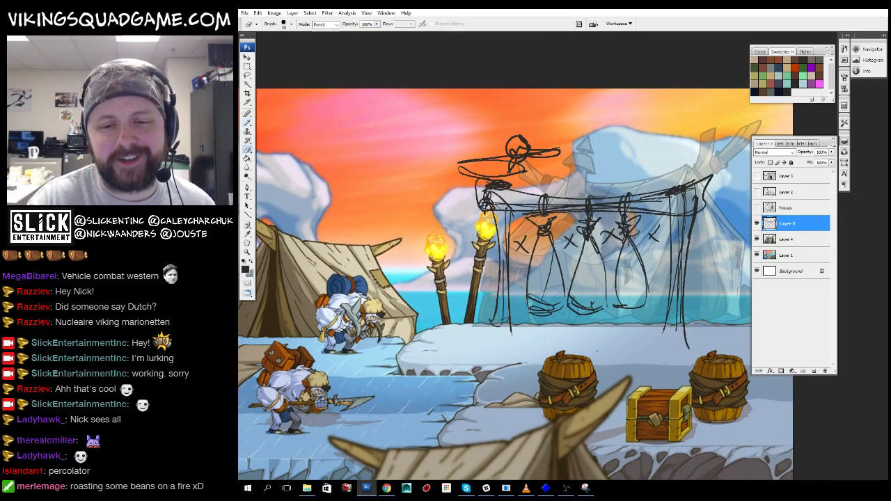
left_click(577, 238)
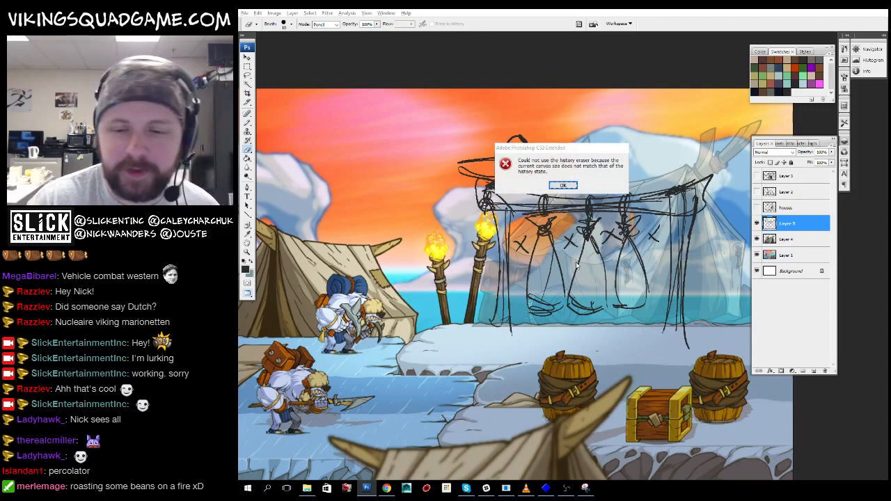
left_click(568, 186)
left_click_drag(630, 196, 712, 199)
left_click(586, 286, "ctrl")
left_click(586, 284, "ctrl")
left_click(549, 243, "alt")
left_click(513, 298, "ctrl")
left_click(513, 297, "ctrl")
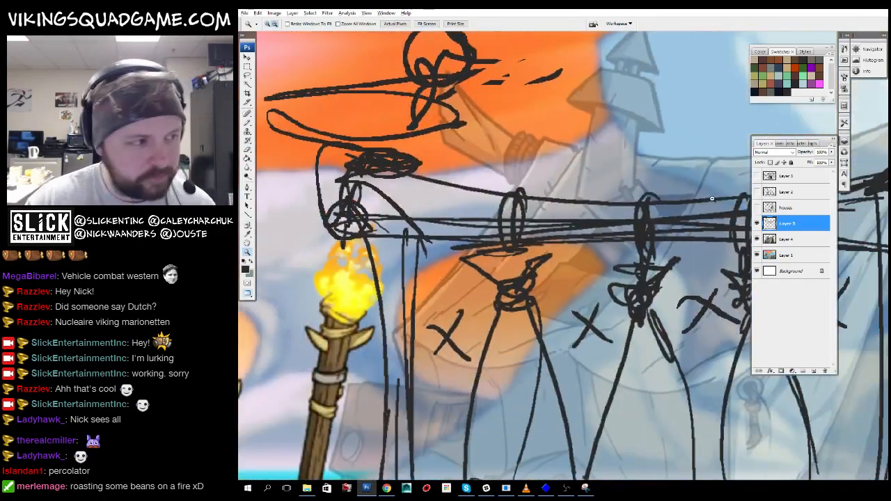
left_click(712, 199, "alt")
left_click(699, 174, "alt")
left_click(686, 143, "alt")
left_click(686, 143, "alt")
mouse_move(693, 141)
left_mouse_down()
mouse_move(627, 195)
mouse_move(445, 284)
left_mouse_up()
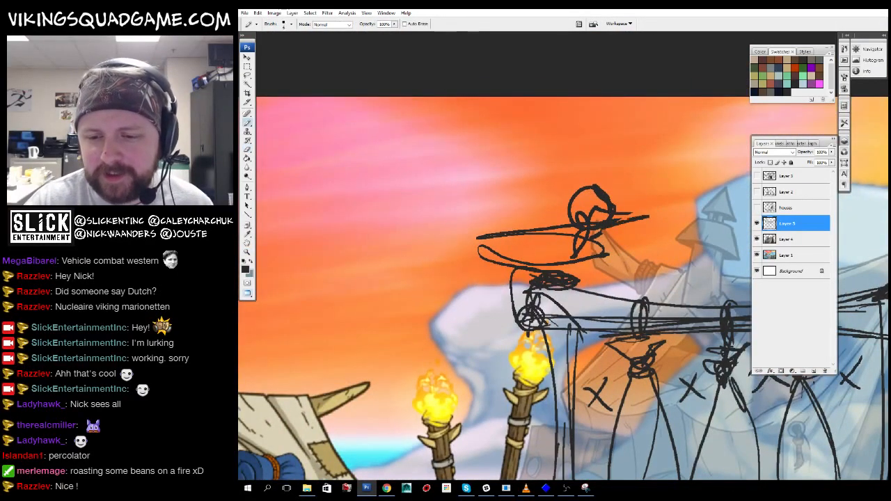
- Draw a wing line inside the bird's body and refine the strokes under its neck
key("z")
left_click(616, 281)
left_click(615, 280)
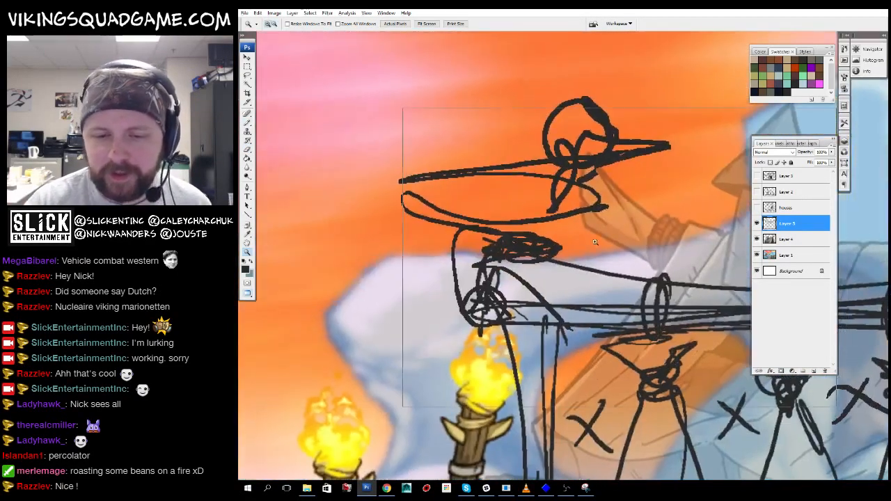
left_click(615, 281)
key("b")
right_click(474, 193)
key("Escape")
- Sketch snow mounds around the feet of both rack posts with a horizontal ground line beneath them
key("z")
left_click(622, 258, "alt")
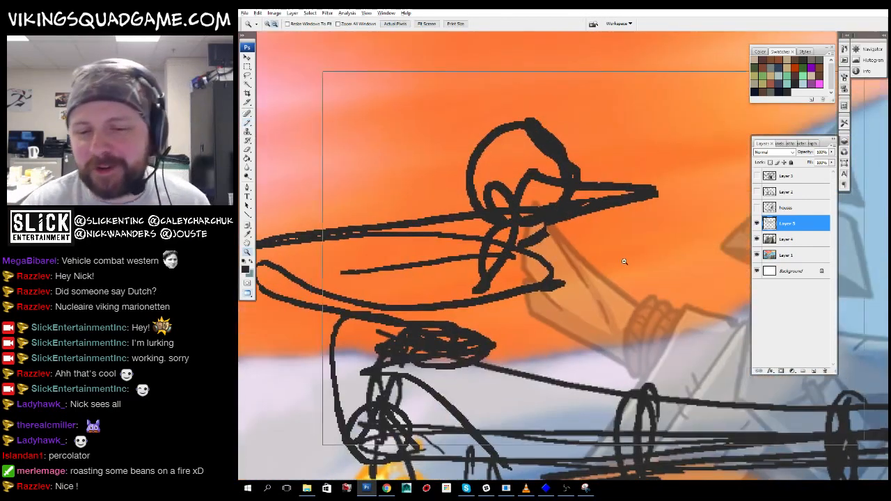
left_click(632, 295, "alt")
left_click(633, 296, "alt")
left_click(633, 296, "alt")
left_click(633, 296)
left_click(634, 296)
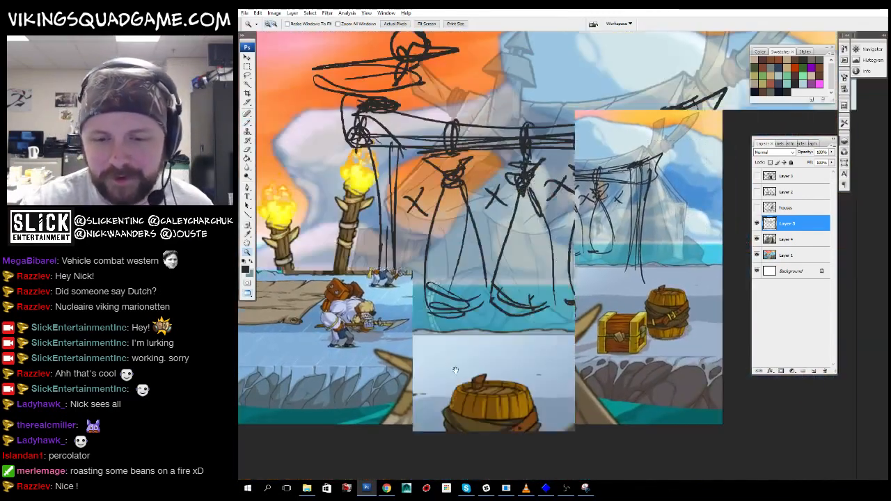
left_click(633, 296)
key("b")
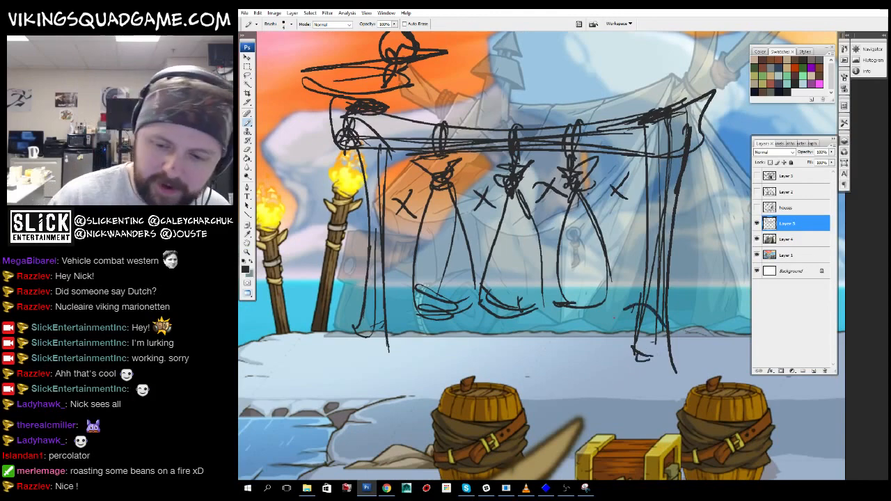
mouse_move(710, 348)
left_mouse_down()
mouse_move(621, 320)
mouse_move(829, 337)
left_mouse_up()
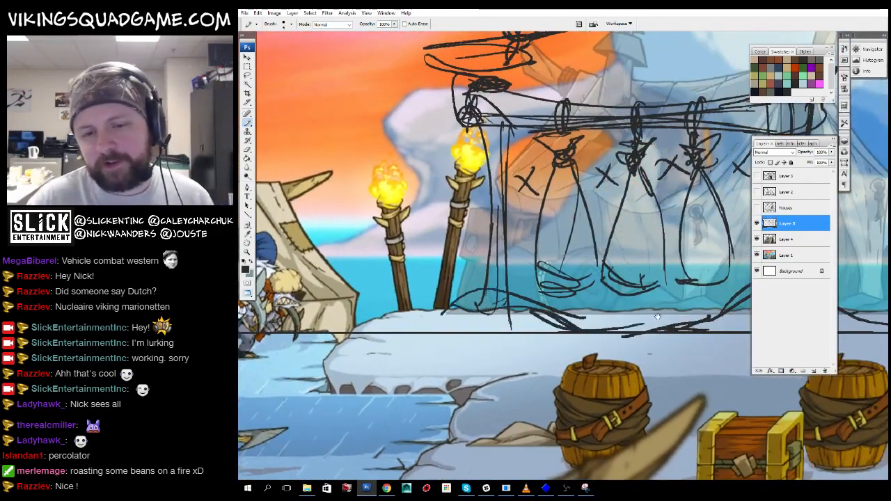
mouse_move(657, 317)
left_mouse_down()
mouse_move(664, 327)
mouse_move(536, 401)
left_mouse_up()
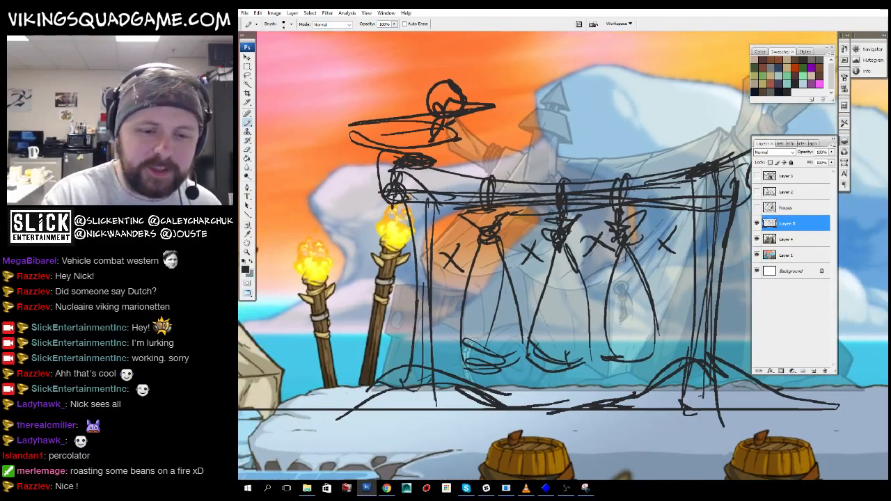
left_click_drag(653, 180, 659, 235)
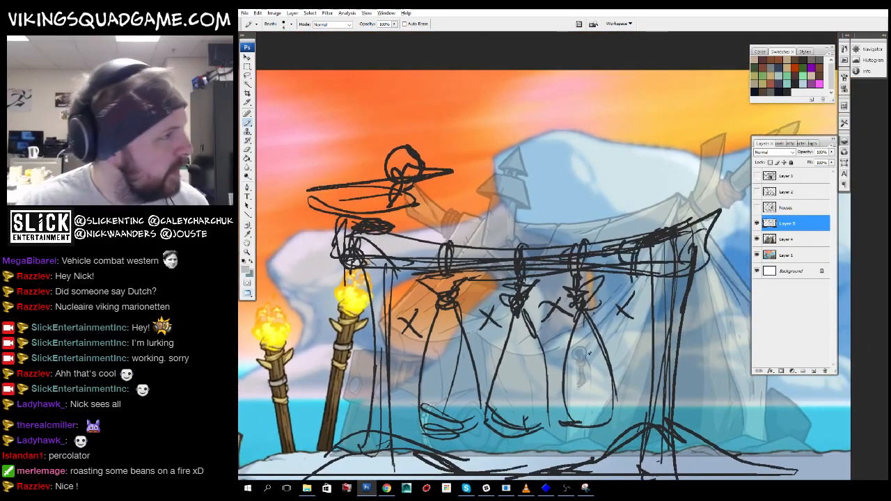
- Switch to the home zone matte builder document, bring in the rack sketch and resize it over the tent artwork
key("f")
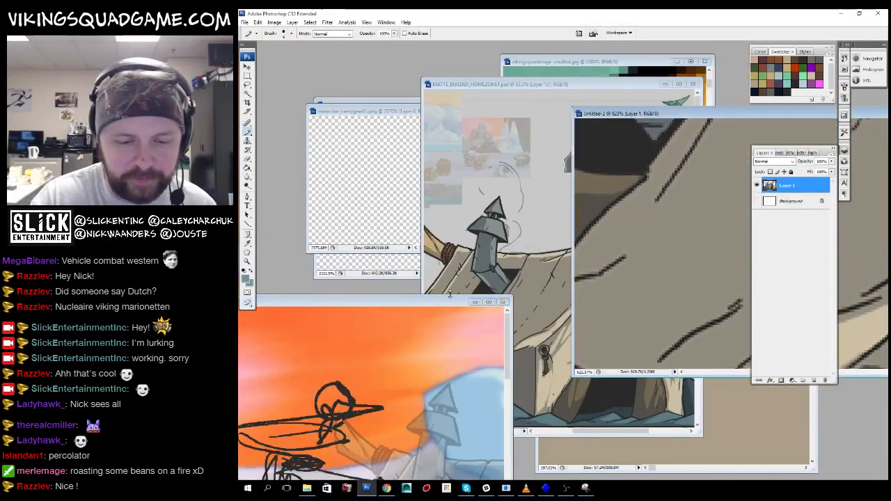
left_click(450, 295)
key("f")
key("z")
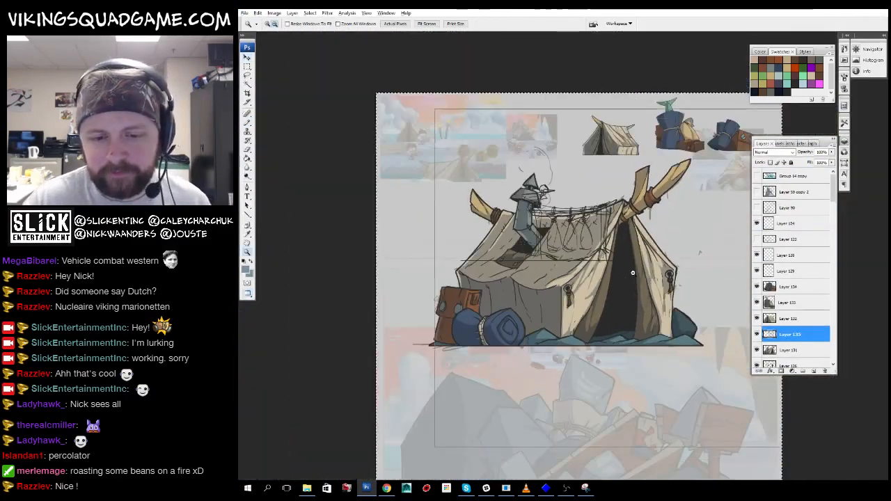
left_click(632, 273, "alt")
key("ctrl+t")
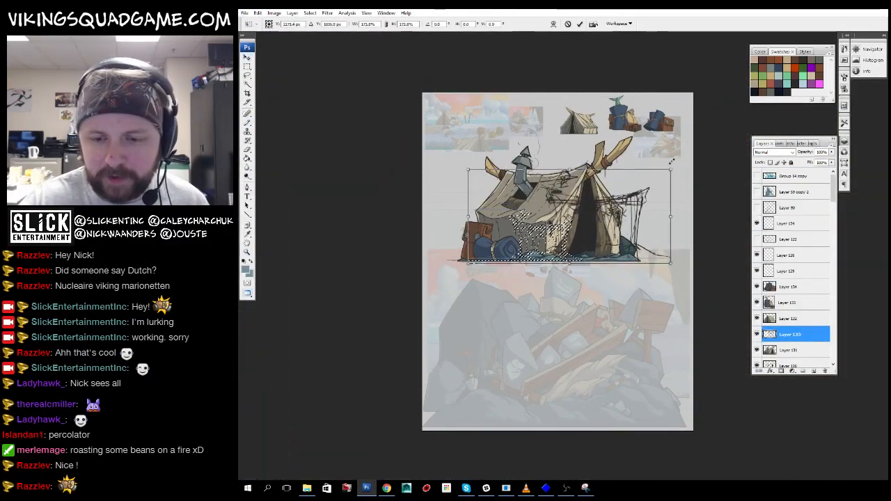
mouse_move(672, 160)
left_mouse_down()
mouse_move(661, 171)
mouse_move(681, 167)
left_mouse_up()
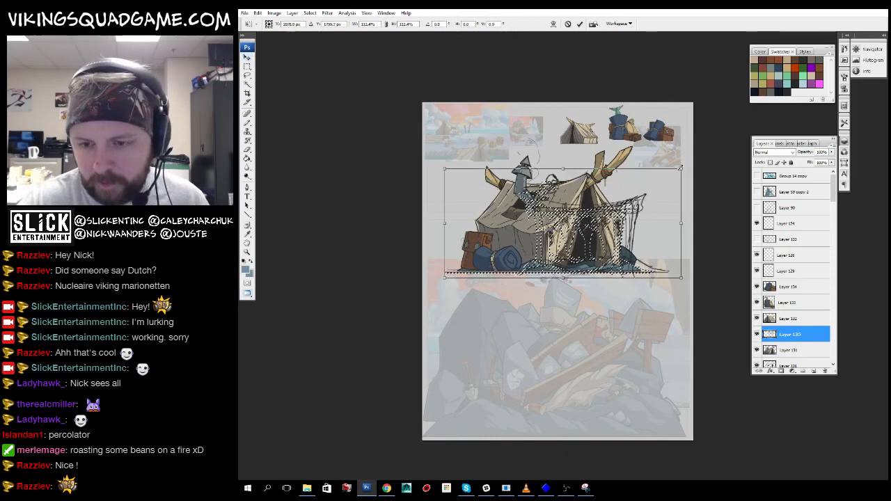
- Apply the resize, clear the selection and move the coloured tent artwork down, clear of the rack sketch
mouse_move(592, 223)
left_mouse_down()
mouse_move(577, 226)
mouse_move(614, 336)
mouse_move(614, 374)
left_mouse_up()
key("Return")
key("ctrl+d")
left_click(790, 351)
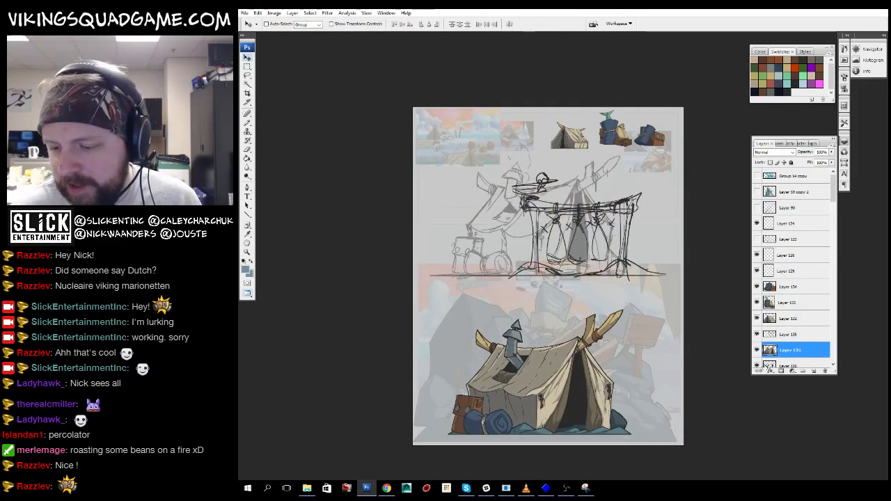
- Check the hidden layers beneath the tent artwork and delete the old tent line sketch and the unused layer next to it
left_click(757, 366)
left_click_drag(833, 193, 833, 201)
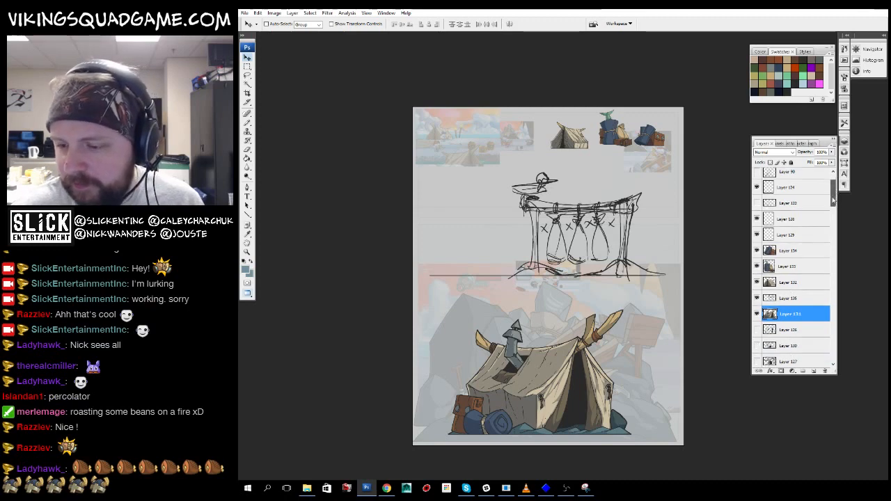
left_click(757, 330)
left_click(757, 330)
left_click(757, 315)
mouse_move(756, 315)
left_mouse_down()
mouse_move(755, 349)
mouse_move(825, 371)
left_mouse_up()
left_click(756, 346)
left_click(757, 346)
left_click(787, 346)
left_click(782, 329)
left_click(757, 329)
left_click(757, 329)
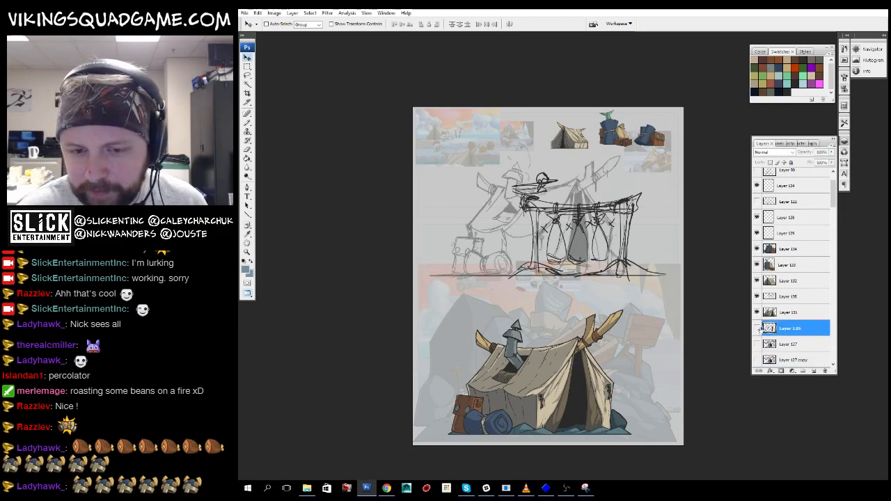
left_click(758, 329)
left_click_drag(799, 329, 825, 371)
- Make the layer holding the hanging rack sketch active
left_click_drag(482, 287, 478, 302)
key("ctrl+plus")
key("ctrl+plus")
key("ctrl+plus")
key("b")
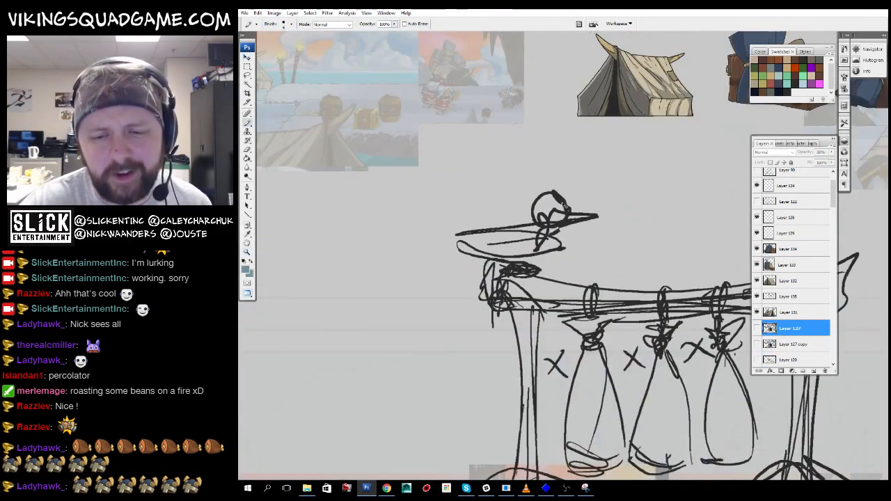
left_click(562, 207, "ctrl")
key("z")
left_click(599, 214)
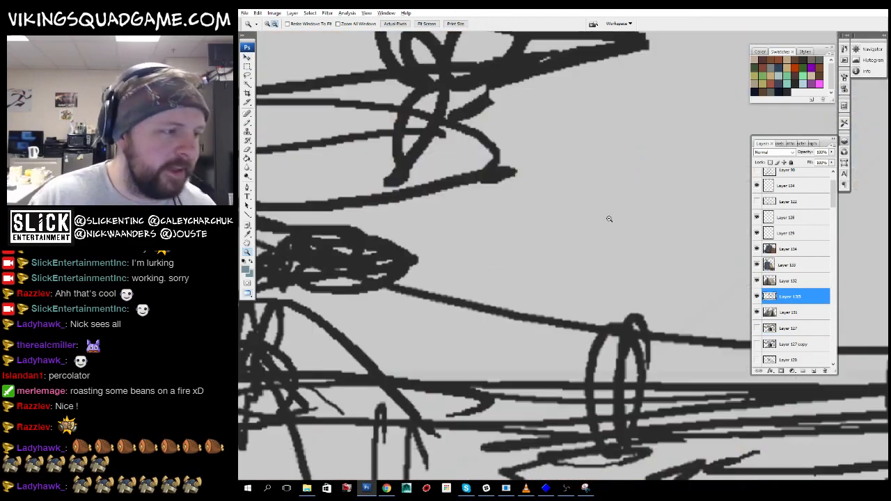
left_click_drag(609, 219, 477, 216)
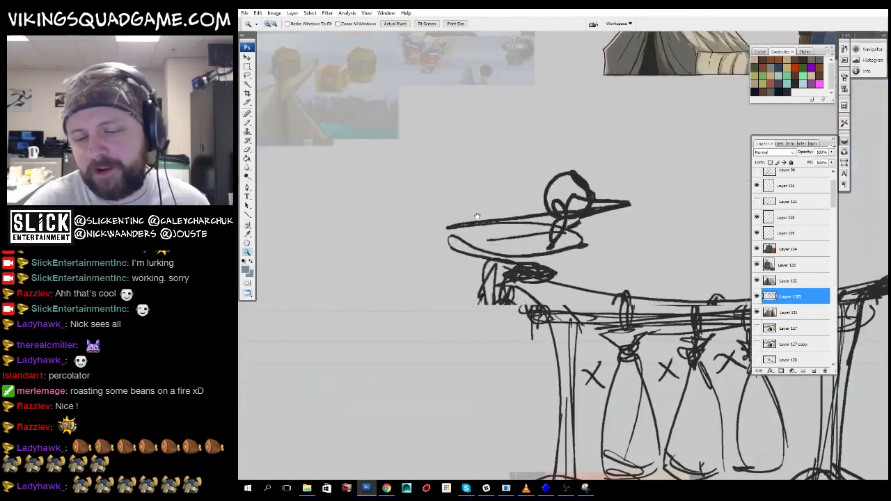
left_click_drag(696, 467, 631, 319)
- Sample the dark line colour from the rack sketch as the drawing colour
key("ctrl+minus")
key("ctrl+minus")
key("ctrl+minus")
key("b")
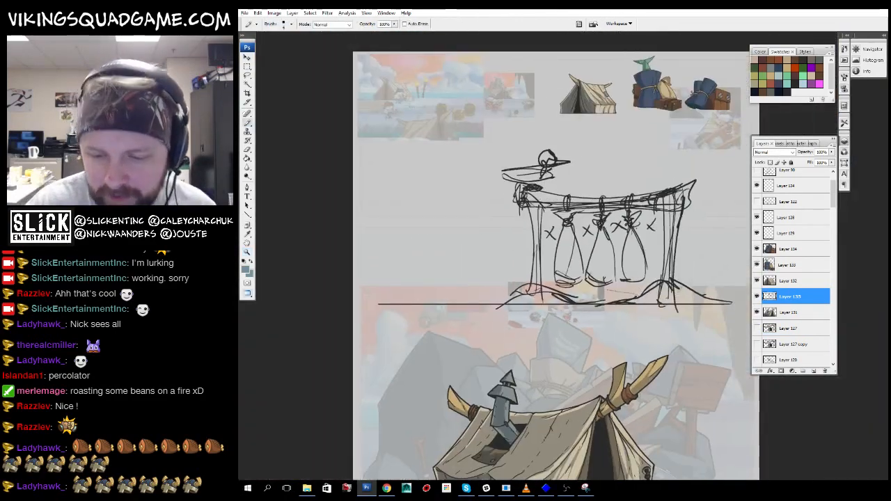
mouse_move(647, 198)
left_mouse_down()
mouse_move(505, 213)
mouse_move(577, 212)
left_mouse_up()
left_click(503, 211, "alt")
left_click(575, 201)
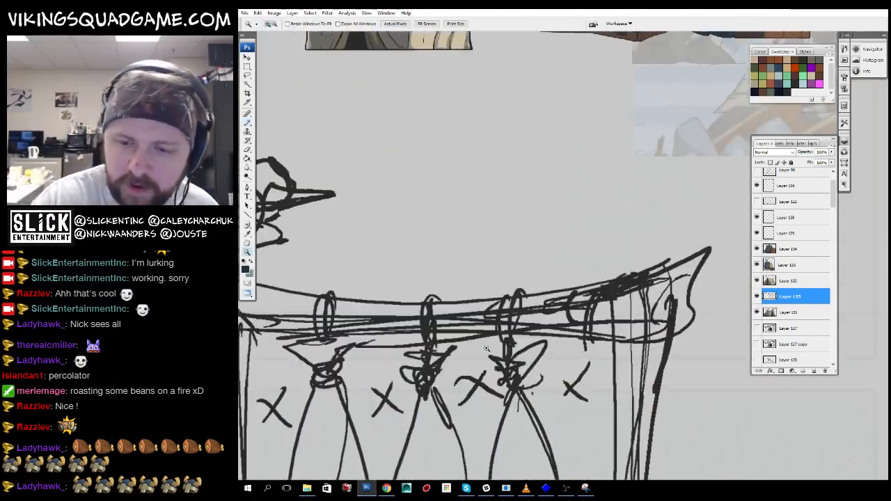
left_click(613, 286, "alt")
key("z")
key("ctrl+minus")
key("ctrl+minus")
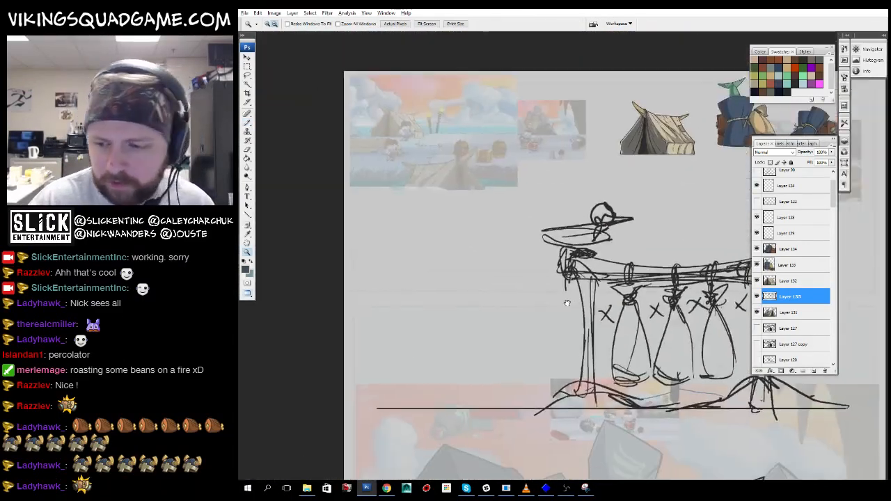
- Extend the back of the bird's body into a pointed tail
left_click_drag(567, 304, 603, 285)
key("b")
key("ctrl+minus")
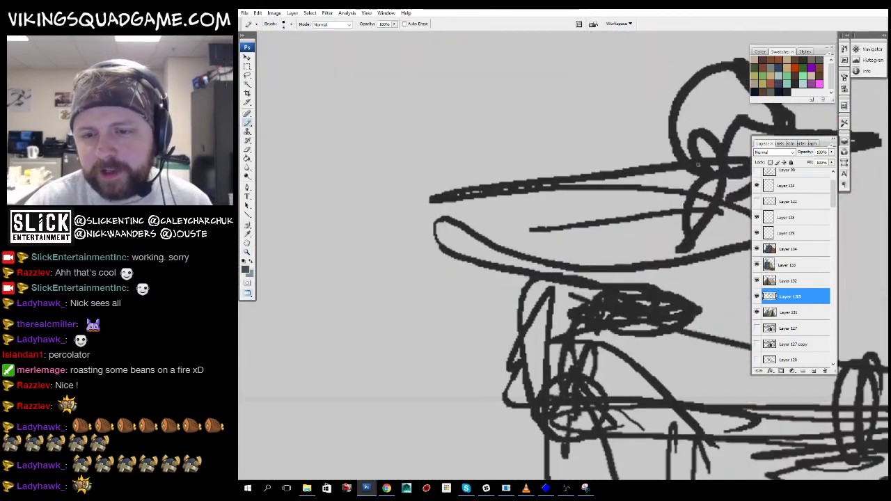
left_click_drag(698, 165, 376, 208)
key("z")
key("ctrl+minus")
key("ctrl+minus")
key("ctrl+minus")
key("ctrl+minus")
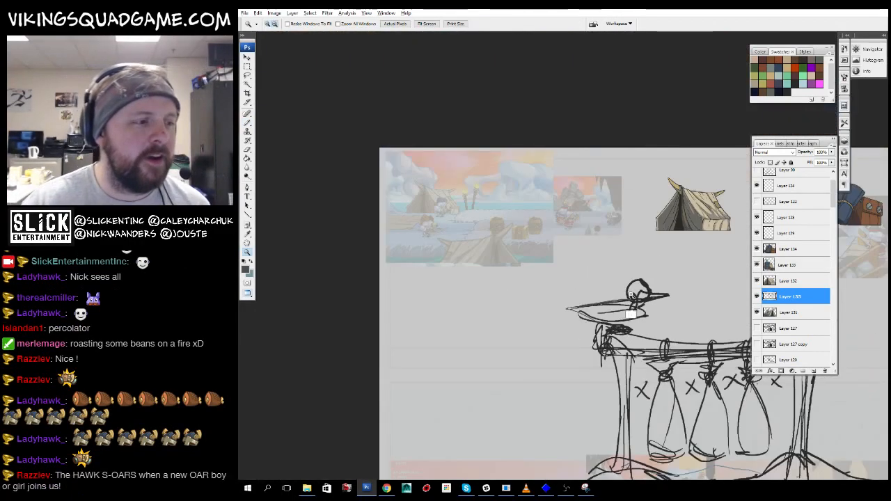
- Move the rack sketch further left and slightly up into the clear area below the reference thumbnails
left_click(628, 261)
left_click_drag(627, 261, 523, 339)
key("b")
key("z")
left_click(539, 330, "alt")
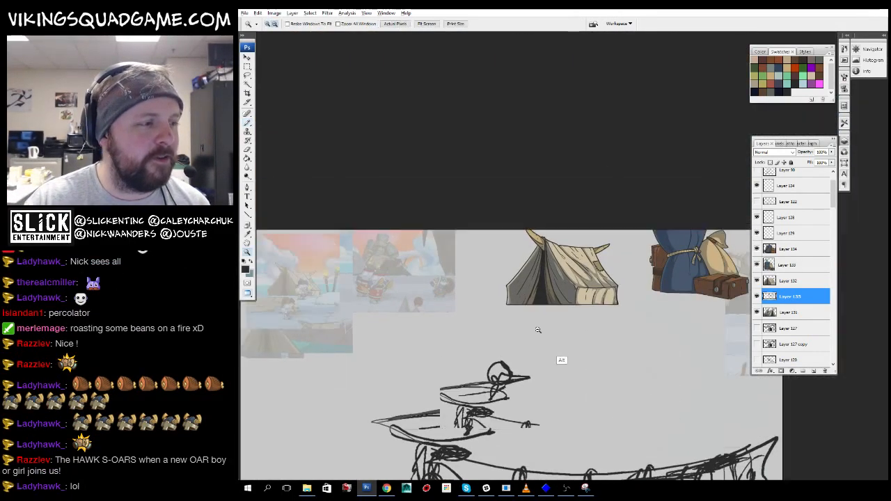
left_click(543, 334, "alt")
left_click(579, 365)
scroll(592, 314, "down", 3)
key("v")
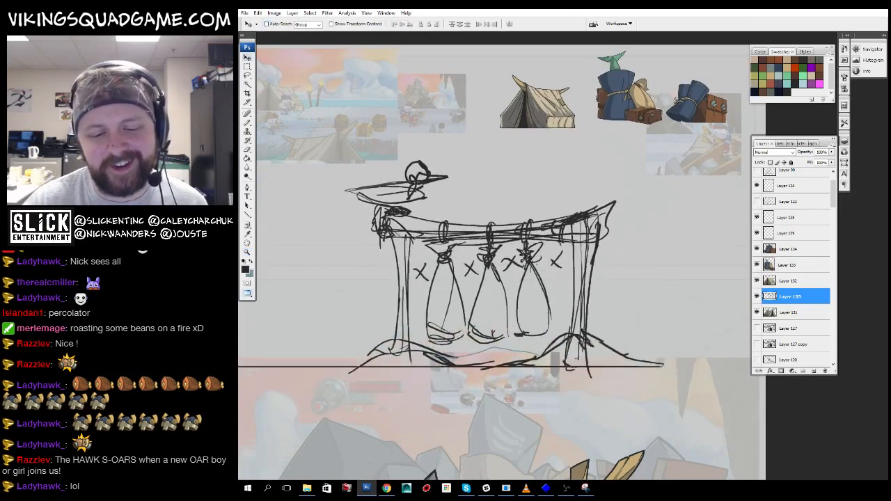
- Enlarge the rack sketch proportionally to about 108% and compare the canvas with its layer hidden and shown
key("ctrl+t")
left_click_drag(673, 161, 710, 142)
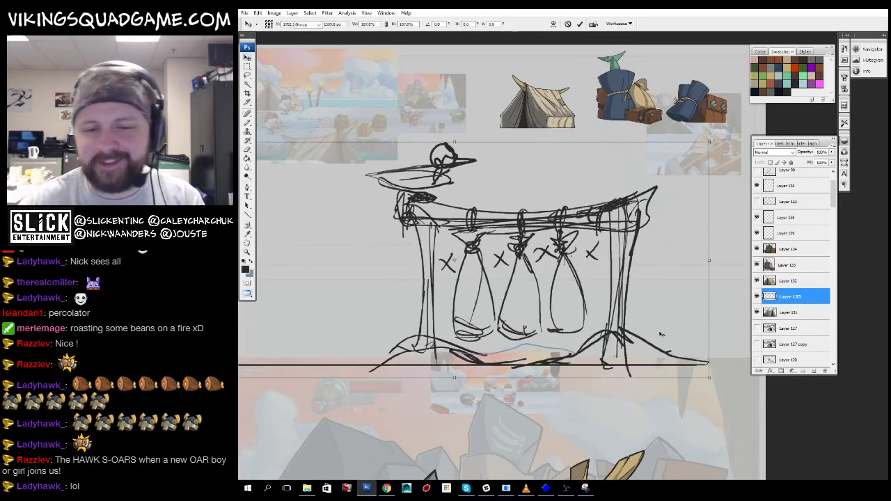
key("Return")
left_click_drag(588, 331, 584, 338)
left_click(758, 298)
left_click(758, 298)
left_click_drag(628, 306, 612, 321)
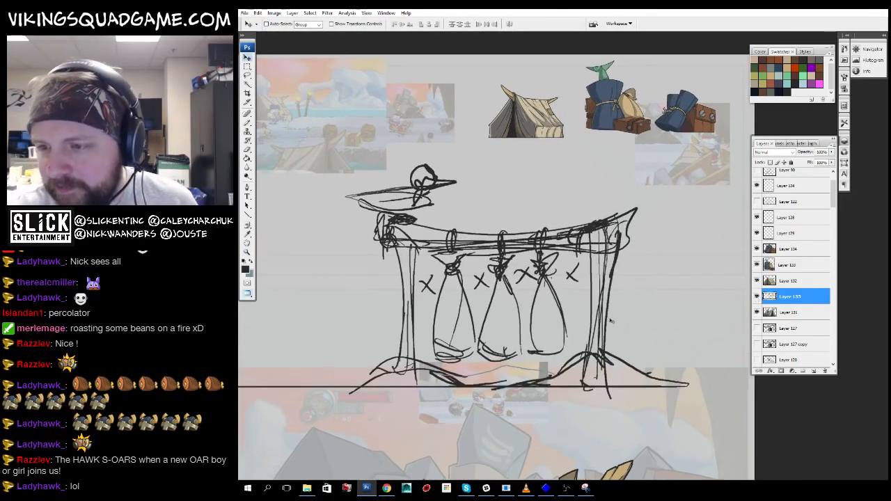
- Lower the rack sketch layer's opacity to 27% so it serves as a faint drawing guide
left_click_drag(822, 160, 809, 161)
left_click_drag(724, 132, 463, 315)
key("b")
left_click_drag(387, 397, 640, 161)
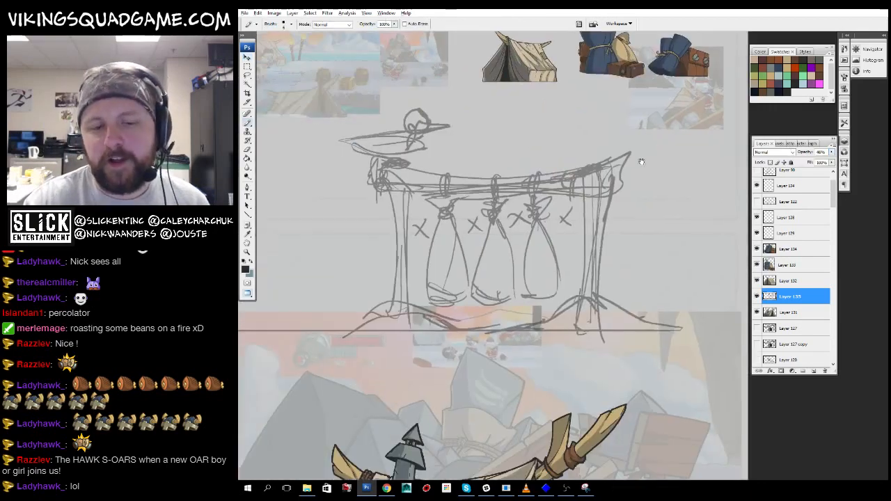
left_click_drag(810, 161, 803, 161)
left_click_drag(682, 198, 483, 306)
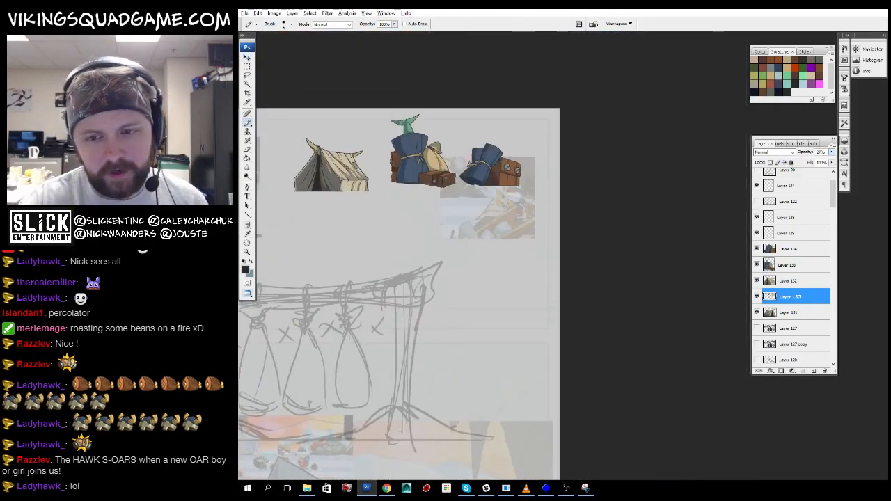
left_click_drag(390, 372, 607, 230)
- Choose a thicker round brush preset for drawing over the rack sketch
right_click(603, 226)
scroll(651, 327, "up", 3)
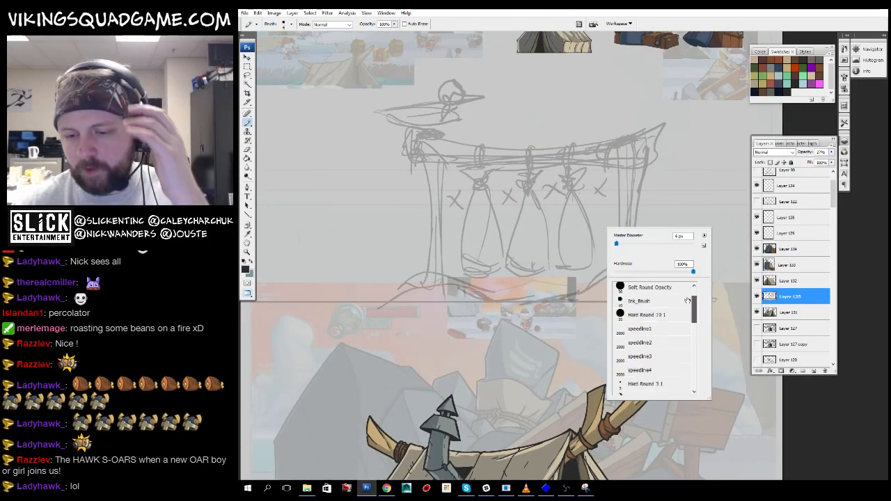
left_click(640, 330)
mouse_move(530, 358)
left_mouse_down()
mouse_move(558, 382)
mouse_move(537, 407)
left_mouse_up()
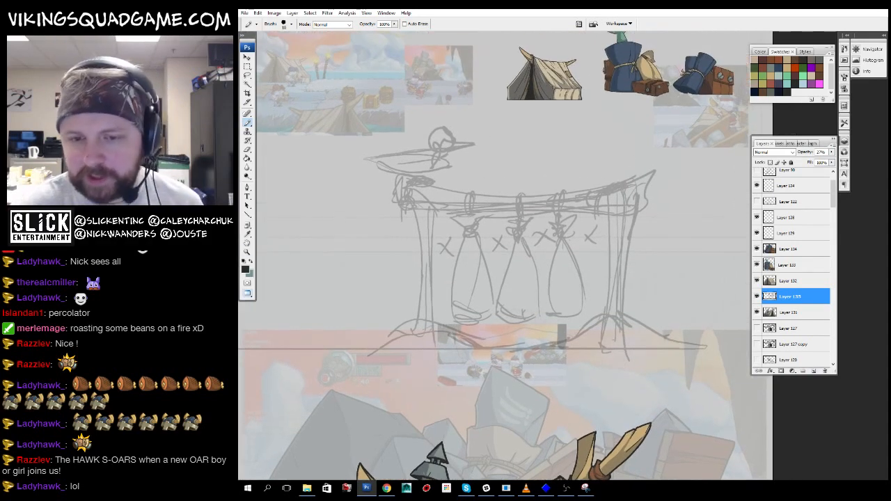
left_click(550, 247, "ctrl")
left_click_drag(480, 280, 530, 312)
left_click_drag(584, 345, 556, 290)
mouse_move(557, 332)
left_mouse_down()
mouse_move(563, 318)
mouse_move(595, 376)
left_mouse_up()
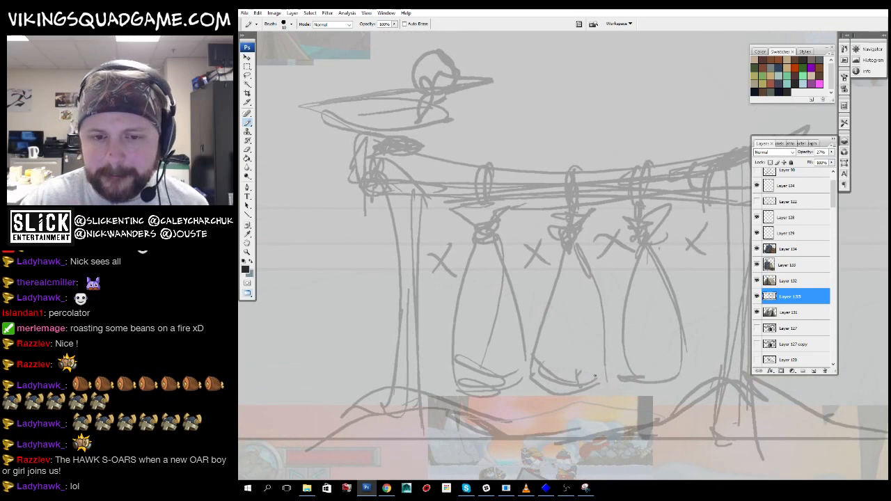
- Rough in a barrel-like shape lying behind the base of the rack's left post on the faint sketch layer
mouse_move(509, 337)
left_mouse_down()
mouse_move(559, 345)
mouse_move(583, 315)
left_mouse_up()
left_click(757, 298)
left_click(757, 298)
mouse_move(514, 362)
left_mouse_down()
mouse_move(546, 318)
mouse_move(593, 297)
left_mouse_up()
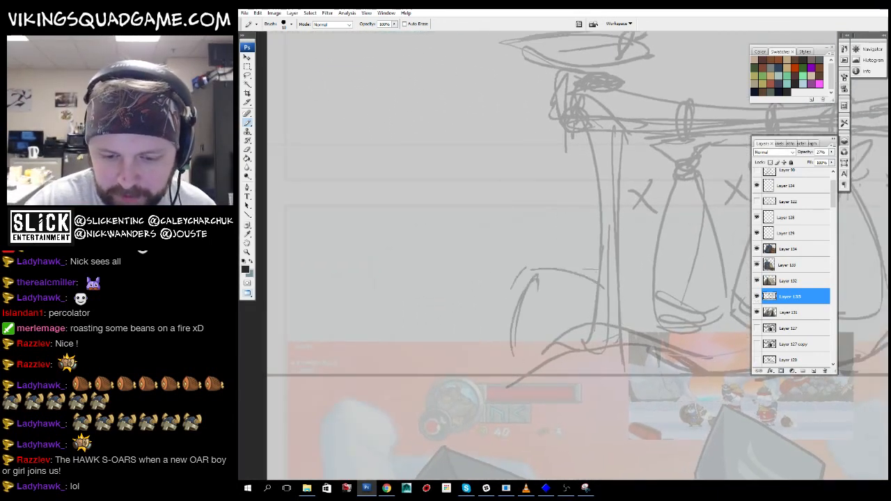
left_click_drag(633, 289, 649, 276)
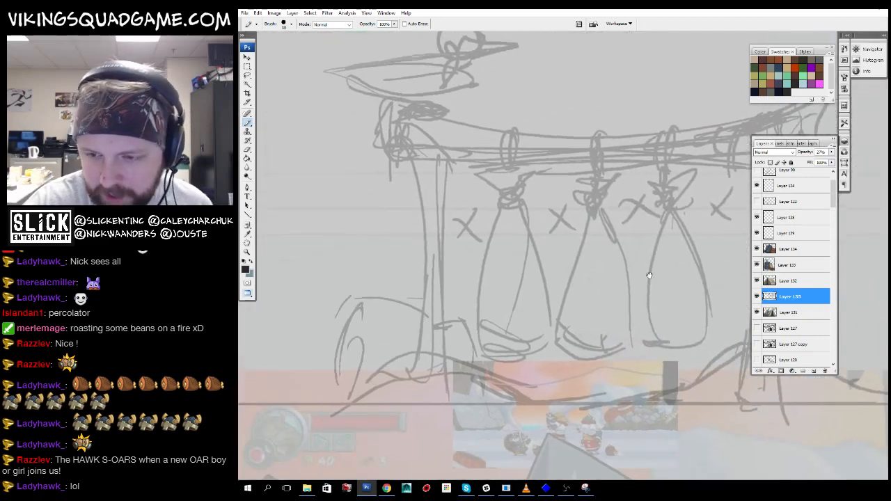
left_click(758, 297)
left_click(757, 297)
- Add a new layer above the faint sketch and ink the curved left end of the crossbeam
left_click_drag(766, 311, 786, 298)
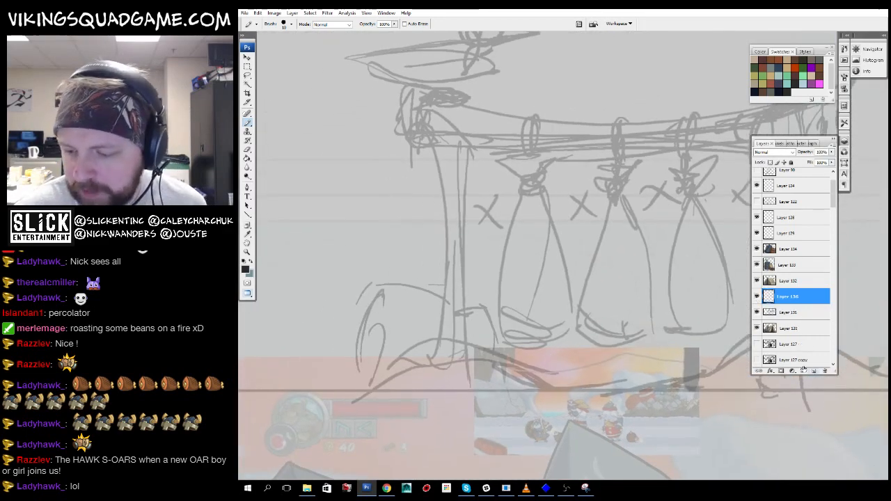
scroll(423, 219, "up", 4)
left_click_drag(422, 211, 420, 269)
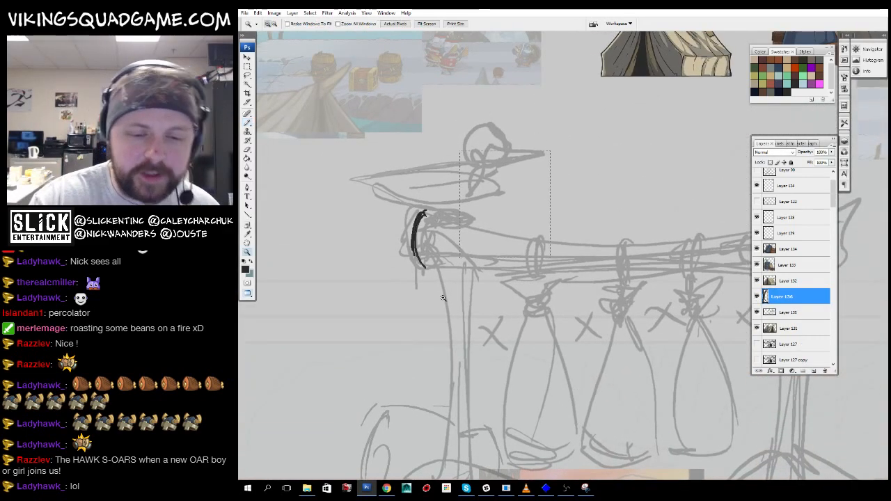
left_click(420, 270, "ctrl")
scroll(509, 251, "up", 1)
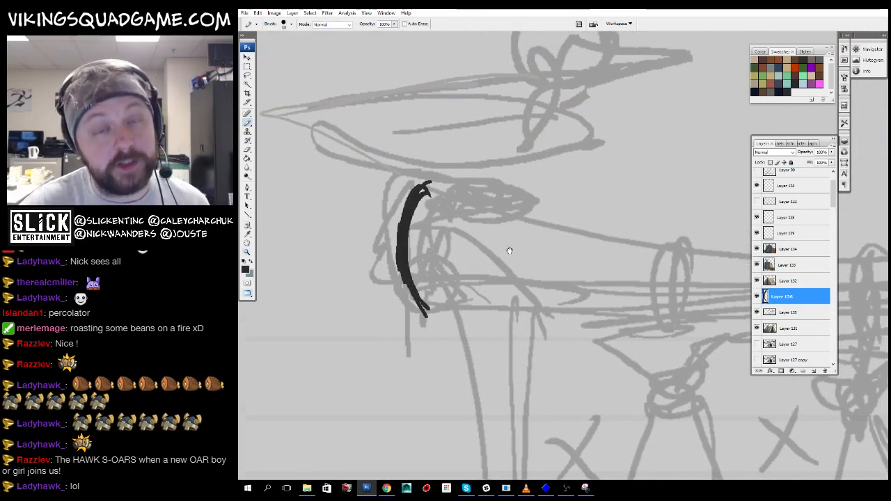
- Ink the crossbeam's upper and lower edges near its left end and the binding wrapped around the post joint
key("b")
left_click_drag(543, 220, 488, 237)
left_click_drag(373, 201, 573, 236)
left_click_drag(644, 260, 620, 219)
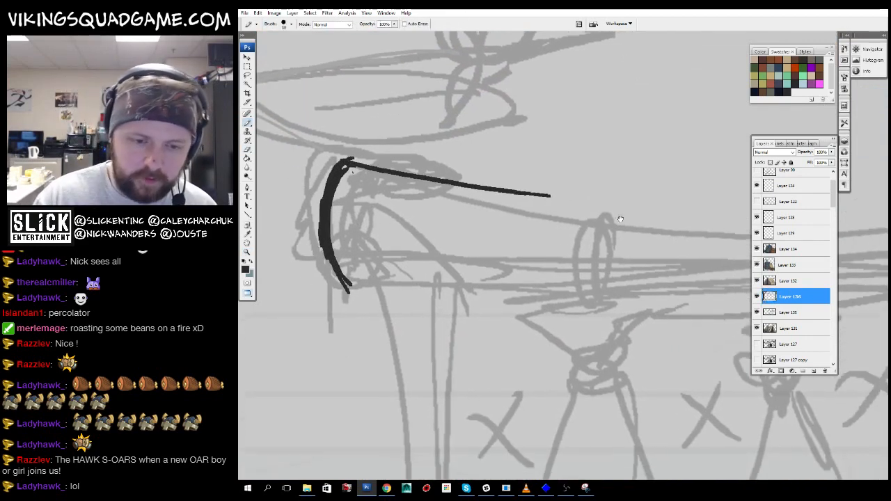
left_click_drag(334, 290, 593, 283)
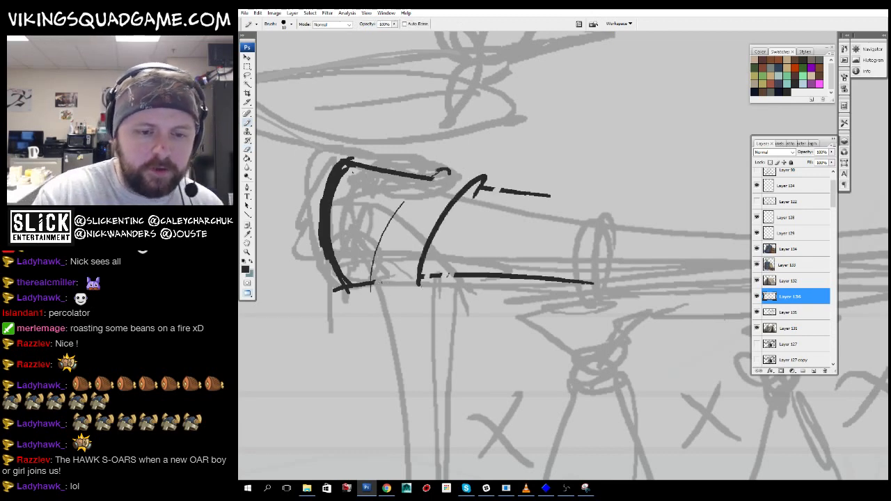
left_click_drag(431, 172, 446, 188)
left_click_drag(449, 241, 460, 252)
- Ink both long edges of the left post from the crossbeam to the snow mound, thickening them towards the base
mouse_move(488, 231)
left_mouse_down()
mouse_move(541, 139)
mouse_move(579, 40)
left_mouse_up()
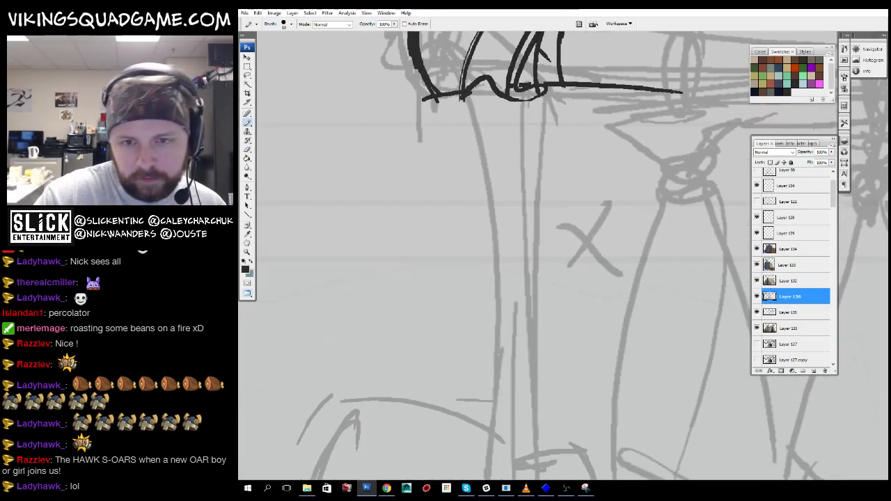
left_click_drag(562, 85, 545, 466)
left_click_drag(543, 390, 540, 377)
left_click_drag(465, 74, 488, 474)
left_click_drag(491, 440, 494, 240)
left_click_drag(498, 206, 482, 306)
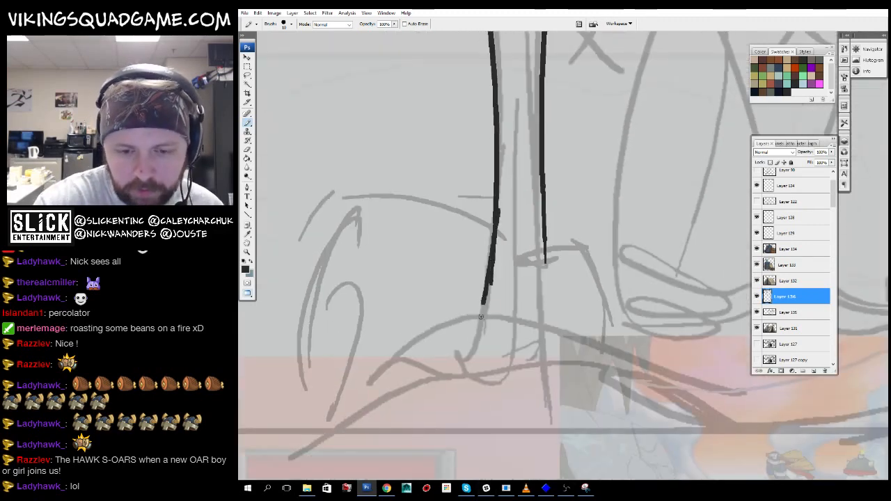
left_click_drag(512, 244, 514, 260)
left_click_drag(543, 184, 550, 273)
scroll(545, 245, "up", 5)
left_click_drag(550, 273, 556, 173)
- Add thin wood grain lines down the inside of the left post
left_click_drag(511, 134, 521, 357)
left_click_drag(520, 358, 514, 207)
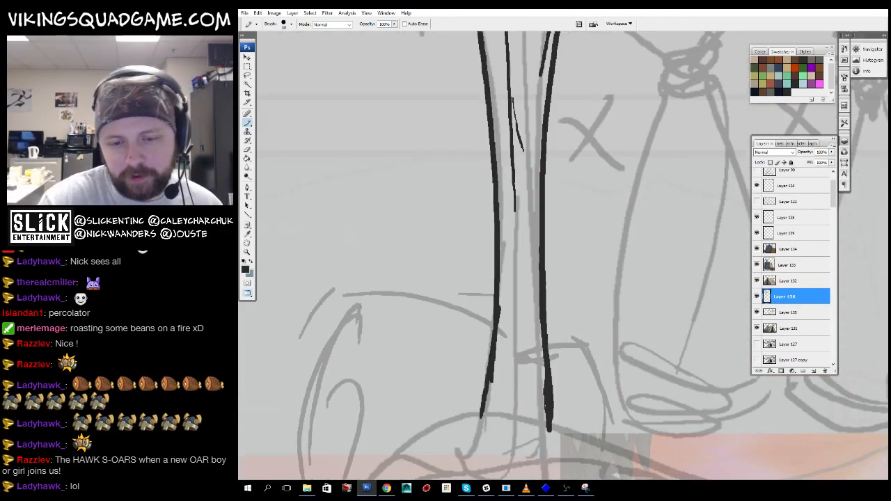
left_click_drag(519, 174, 517, 238)
- Ink the snow mound around the left post's base and a straight ground line running beneath the whole rack
mouse_move(518, 390)
left_mouse_down()
mouse_move(587, 212)
mouse_move(670, 272)
left_mouse_up()
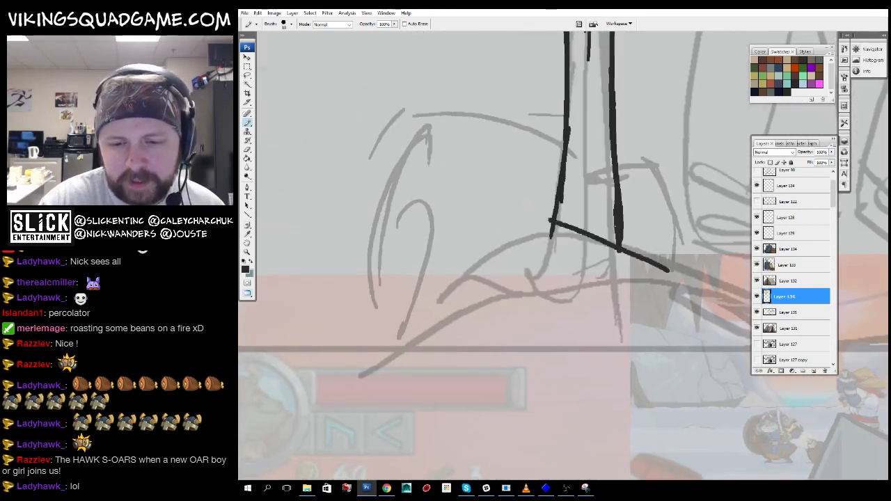
left_click_drag(356, 348, 741, 352)
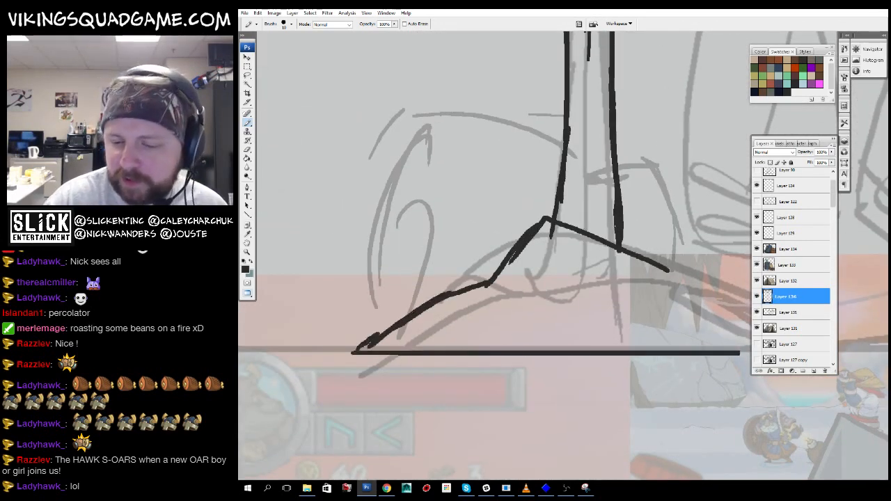
left_click_drag(538, 353, 449, 353)
left_click_drag(637, 351, 510, 314)
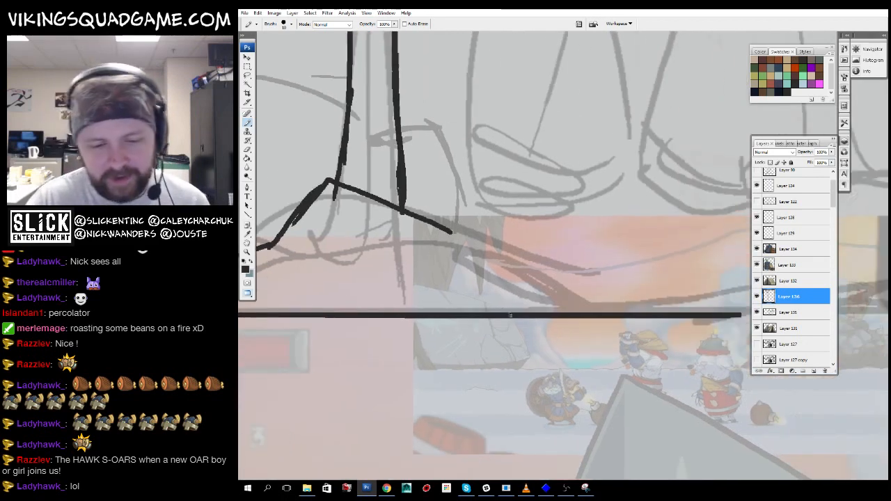
left_click_drag(741, 315, 244, 295)
left_click(875, 293, "shift")
- Delete the excess ground line beyond the tip of the right snow mound, using a lasso selection
mouse_move(300, 326)
left_mouse_down()
mouse_move(617, 327)
mouse_move(768, 424)
left_mouse_up()
key("e")
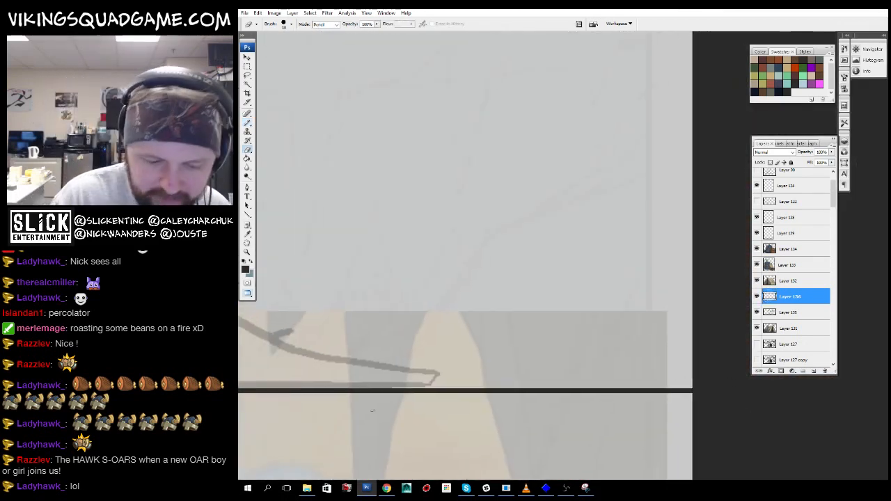
mouse_move(428, 374)
left_mouse_down()
mouse_move(487, 336)
mouse_move(652, 293)
mouse_move(455, 371)
left_mouse_up()
key("l")
key("Delete")
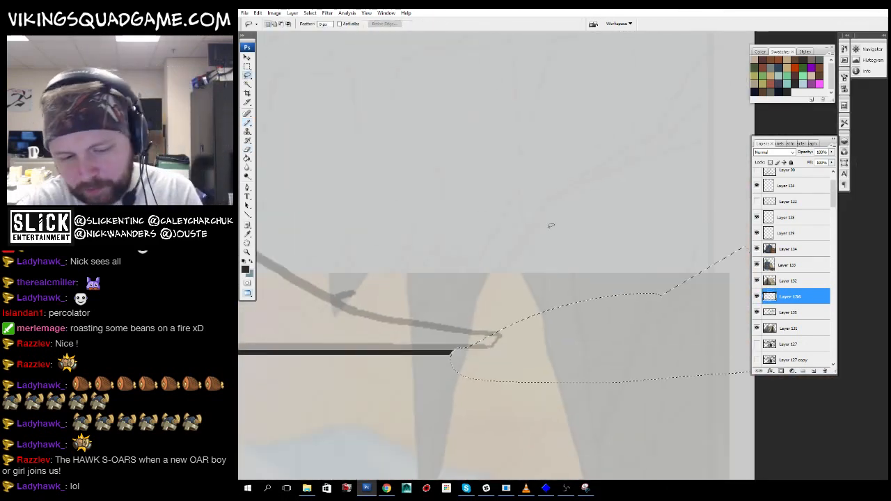
left_click_drag(421, 322, 674, 347)
key("b")
key("ctrl+d")
- Ink the outline of the right snow mound, from its outer tip over the peak and down its inner slope
left_click_drag(485, 260, 570, 320)
left_click_drag(569, 320, 669, 347)
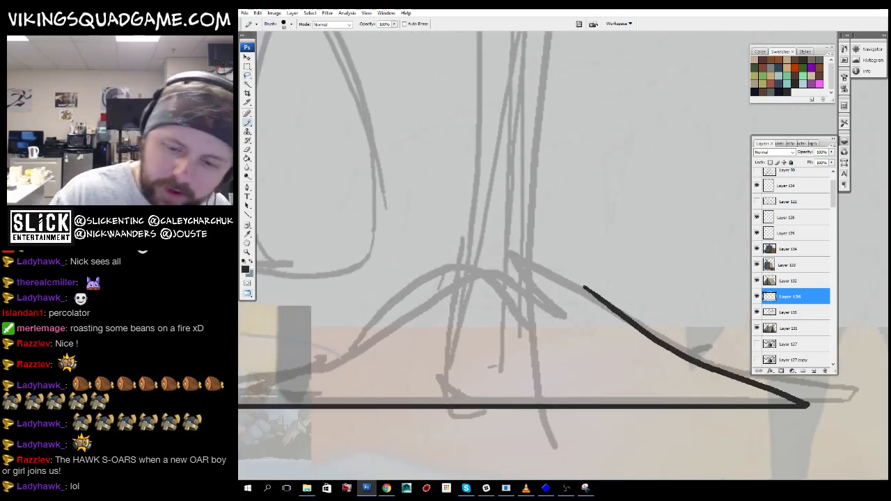
left_click_drag(486, 271, 429, 302)
left_click_drag(430, 301, 616, 278)
left_click_drag(523, 336, 463, 344)
left_click_drag(462, 345, 630, 324)
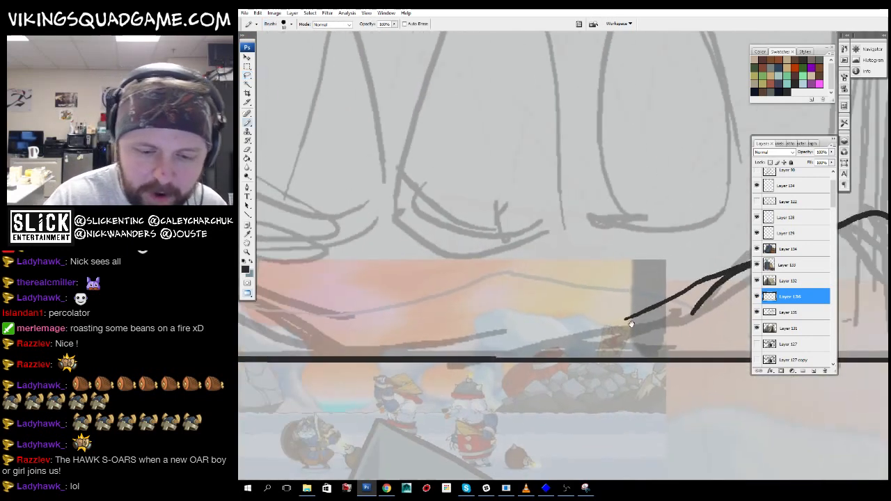
- Ink the low wavy snow contour joining the right mound to the left mound under the hanging bundles
left_click_drag(577, 335, 462, 341)
left_click_drag(462, 341, 558, 334)
left_click_drag(653, 326, 373, 309)
left_click_drag(373, 310, 486, 317)
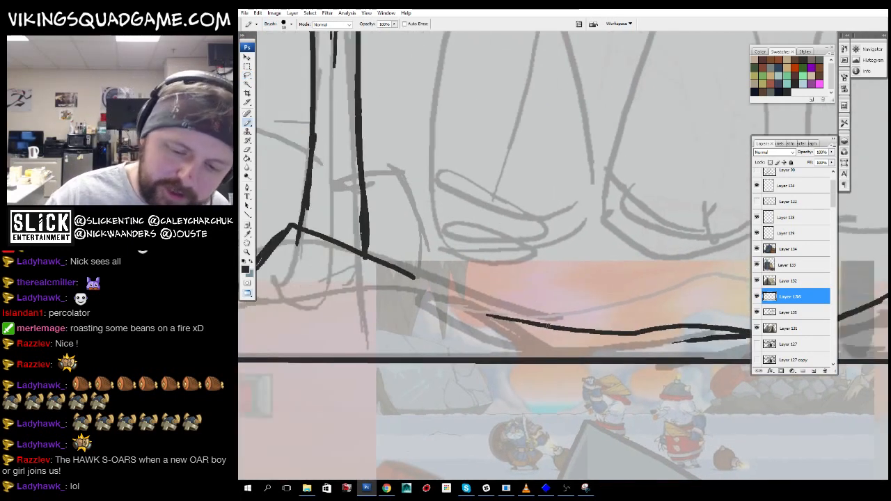
left_click_drag(550, 329, 399, 280)
left_click_drag(445, 300, 382, 260)
- Examine the inked post and snow mounds against the whole rack sketch and surrounding props
key("z")
left_click(583, 285, "alt")
left_click(571, 193, "alt")
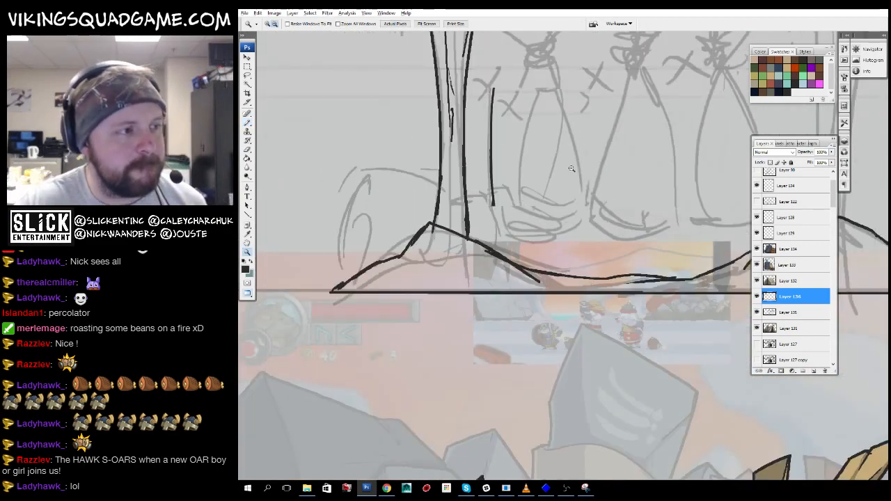
left_click(574, 261, "alt")
left_click_drag(574, 261, 552, 407)
left_click(555, 280, "alt")
left_click(527, 307, "alt")
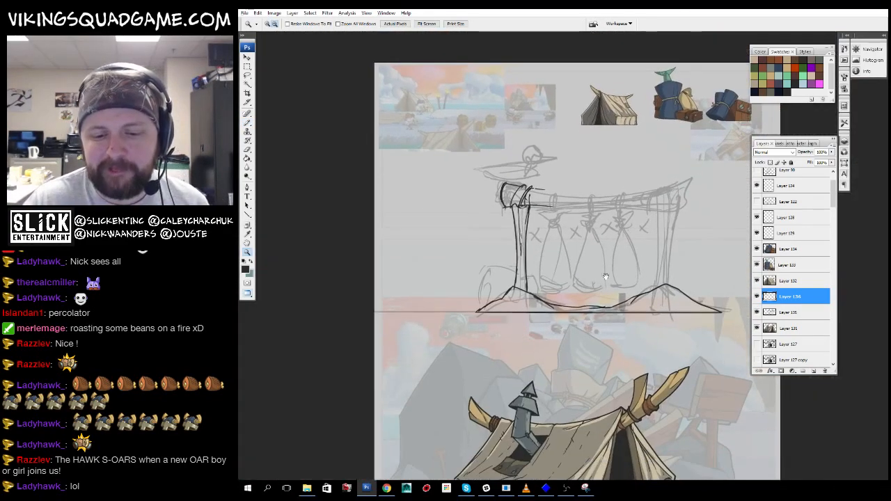
left_click_drag(441, 208, 638, 346)
- Ink the crossbeam's long sagging upper edge and its lower edge from the left binding towards the right post
left_click_drag(483, 287, 507, 340)
mouse_move(606, 278)
left_mouse_down()
mouse_move(488, 323)
mouse_move(496, 453)
left_mouse_up()
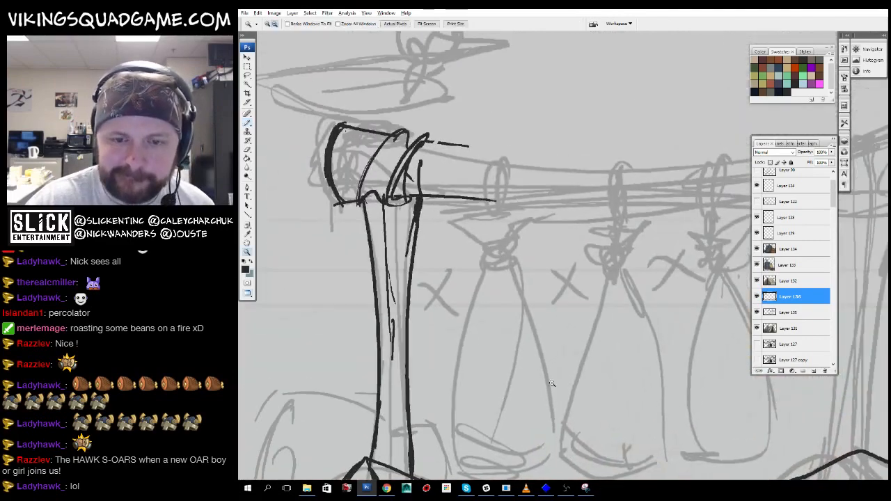
left_click(592, 306, "alt")
mouse_move(628, 301)
left_mouse_down()
mouse_move(625, 371)
mouse_move(593, 382)
left_mouse_up()
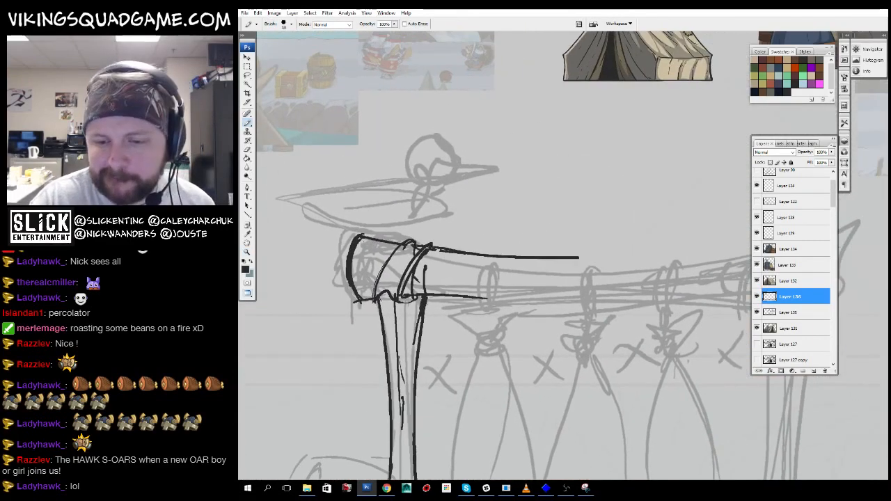
left_click_drag(487, 279, 406, 272)
left_click_drag(647, 290, 683, 295)
left_click_drag(571, 279, 557, 273)
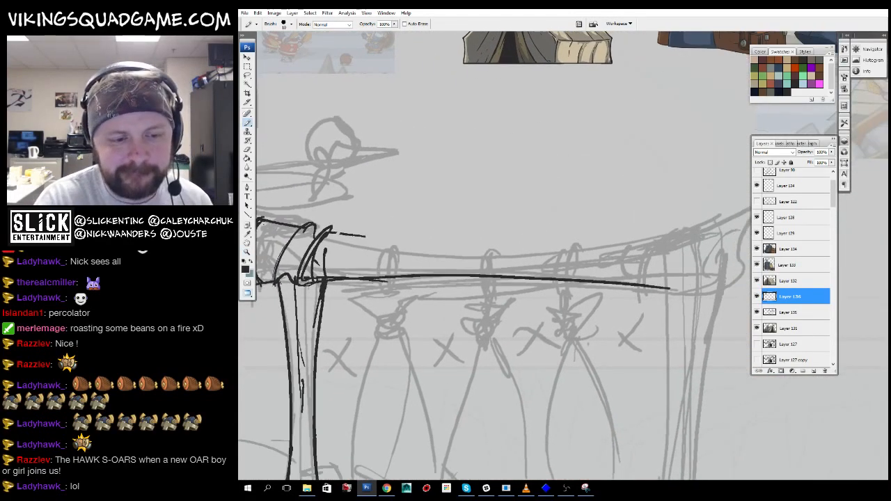
left_click_drag(335, 233, 718, 227)
left_click_drag(641, 253, 553, 247)
- Ink a T-handled tool leaning beside the left post, with its lower end stuck in the snow mound
left_click_drag(279, 442, 662, 249)
left_click_drag(658, 303, 619, 287)
left_click_drag(707, 300, 733, 350)
left_click(550, 233, "ctrl")
left_click_drag(499, 330, 516, 347)
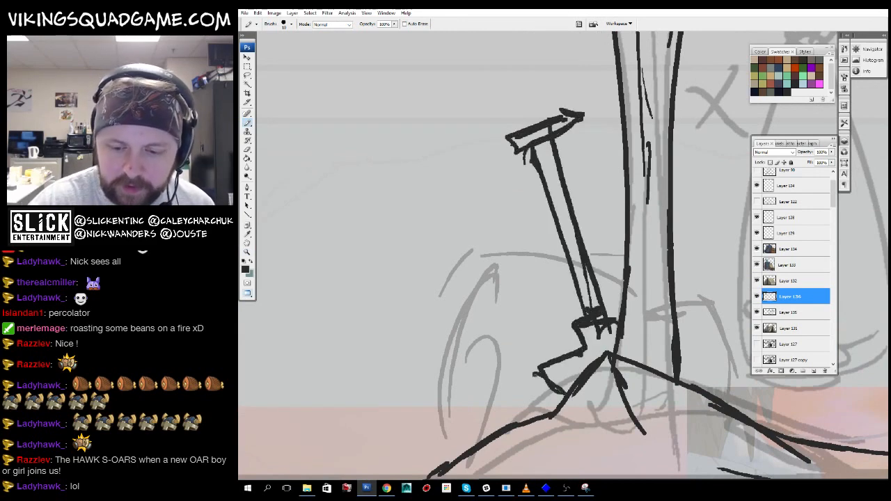
left_click_drag(534, 375, 576, 404)
- Ink the barrel-like shape behind the left post, with an oval left end and a rounded right end
left_click_drag(648, 314, 669, 310)
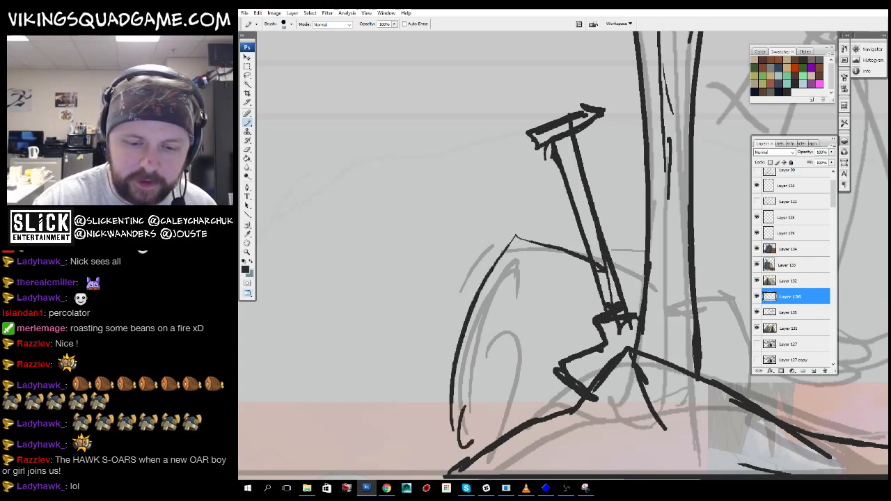
left_click_drag(508, 282, 487, 379)
left_click_drag(657, 293, 581, 283)
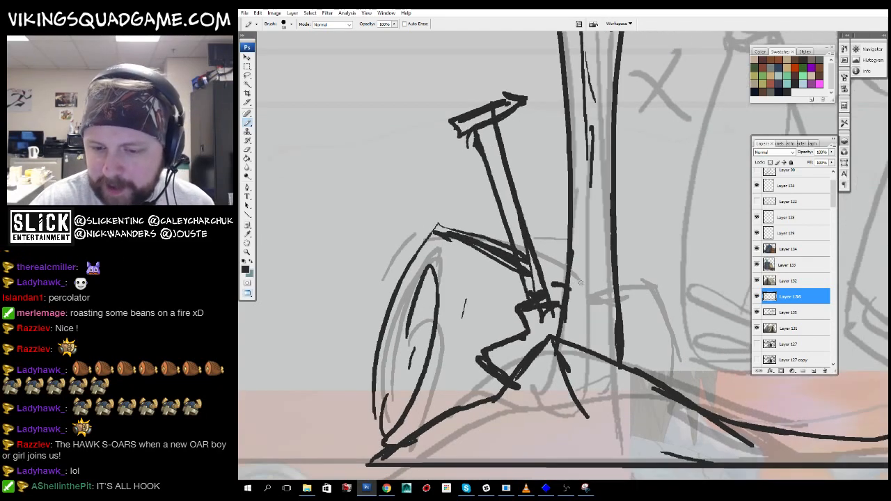
left_click_drag(670, 263, 738, 396)
mouse_move(665, 319)
left_mouse_down()
mouse_move(595, 289)
mouse_move(614, 115)
left_mouse_up()
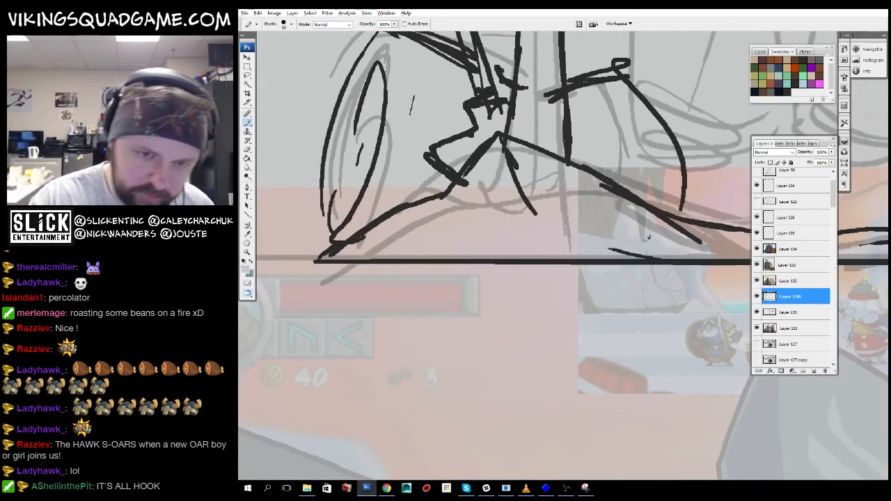
left_click_drag(723, 97, 546, 467)
left_click(547, 466, "alt")
left_click(544, 419, "alt")
left_click(636, 324, "alt")
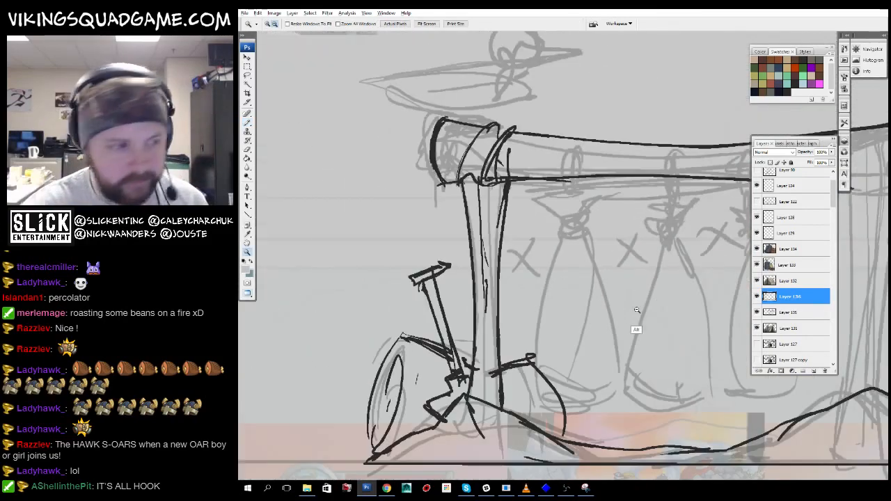
- Ink a thick rope loop wrapped around the middle of the crossbeam
left_click(522, 318, "alt")
left_click(587, 345, "alt")
left_click_drag(519, 289, 604, 258)
left_click(539, 234)
left_click(540, 233)
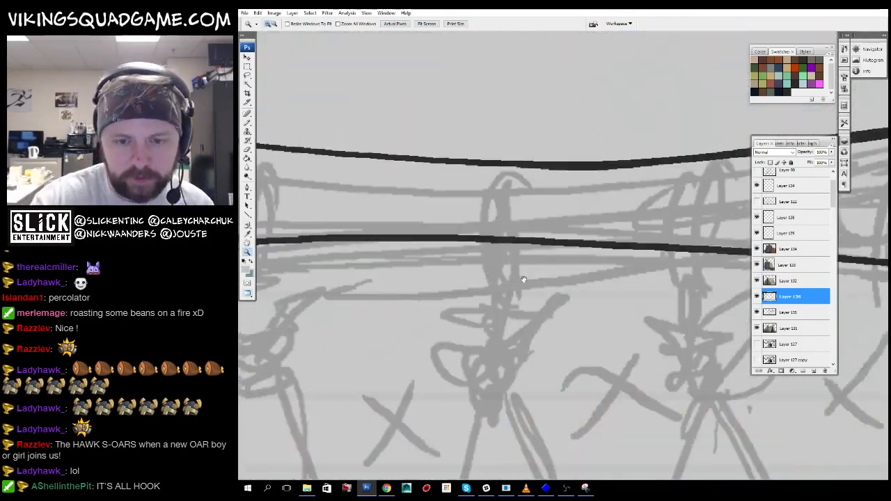
left_click_drag(523, 278, 535, 311)
left_click_drag(520, 220, 518, 255)
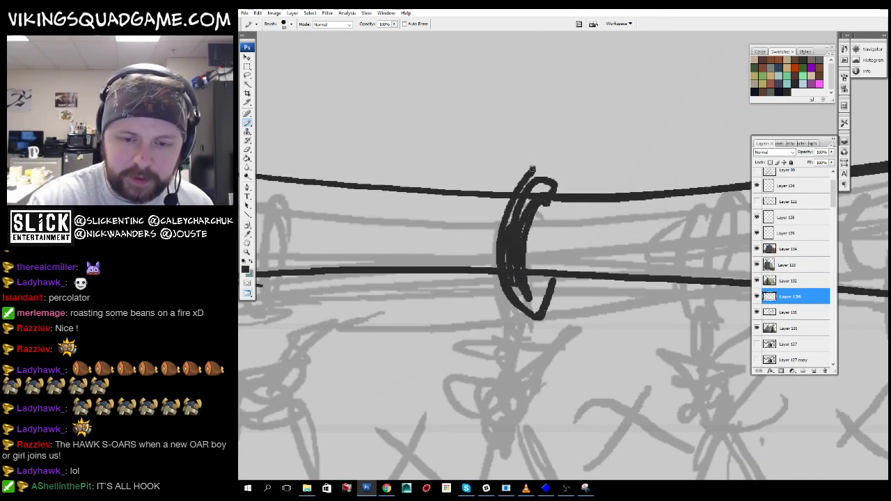
left_click_drag(533, 169, 520, 317)
left_click_drag(549, 211, 554, 201)
- Examine the inked rope loop against the posts and the sketched hanging gear
left_click(599, 217, "alt")
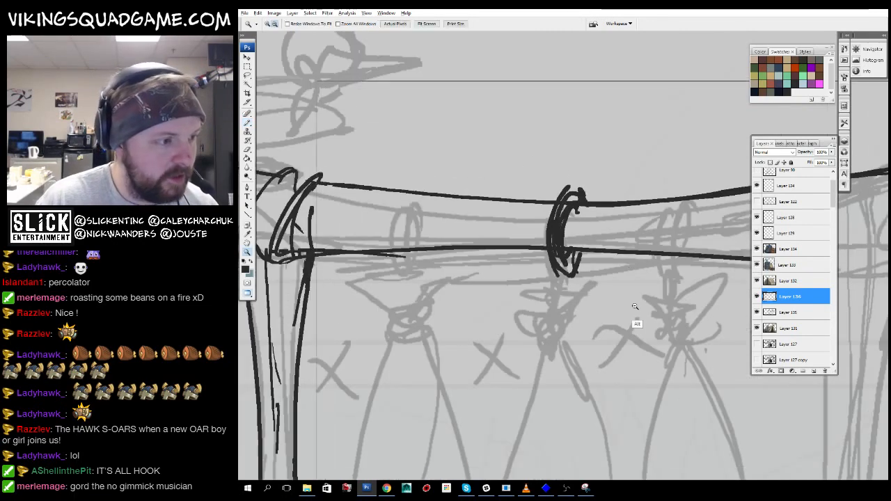
left_click(636, 320, "alt")
left_click_drag(631, 253, 481, 272)
left_click_drag(353, 344, 554, 251)
left_click_drag(513, 102, 536, 74)
left_click(557, 278, "alt")
left_click(575, 284, "alt")
mouse_move(575, 284)
left_mouse_down()
mouse_move(482, 393)
mouse_move(533, 346)
left_mouse_up()
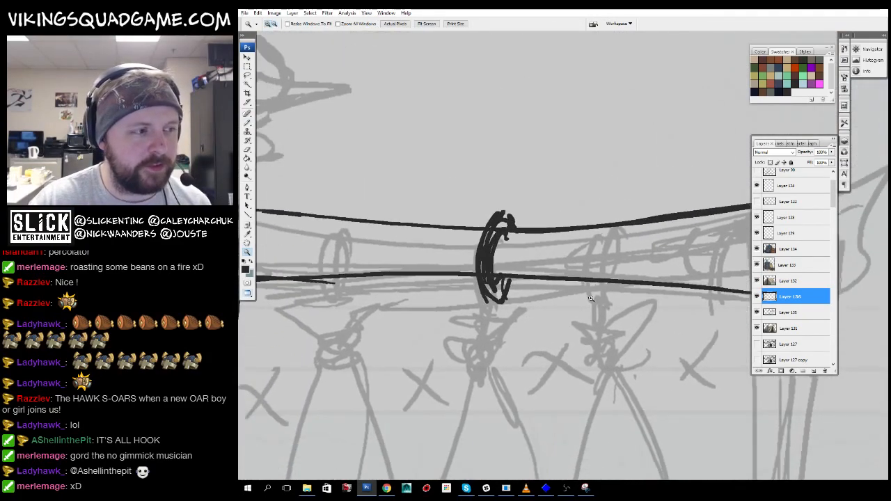
- Ink the short cord hanging from the middle rope loop and the knot at its lower end
left_click(599, 324, "alt")
left_click(602, 336, "alt")
mouse_move(614, 315)
left_mouse_down()
mouse_move(540, 280)
mouse_move(669, 210)
left_mouse_up()
left_click_drag(667, 111, 519, 279)
mouse_move(606, 268)
left_mouse_down()
mouse_move(599, 220)
mouse_move(586, 240)
left_mouse_up()
left_click_drag(592, 242, 580, 188)
left_click_drag(582, 170, 581, 201)
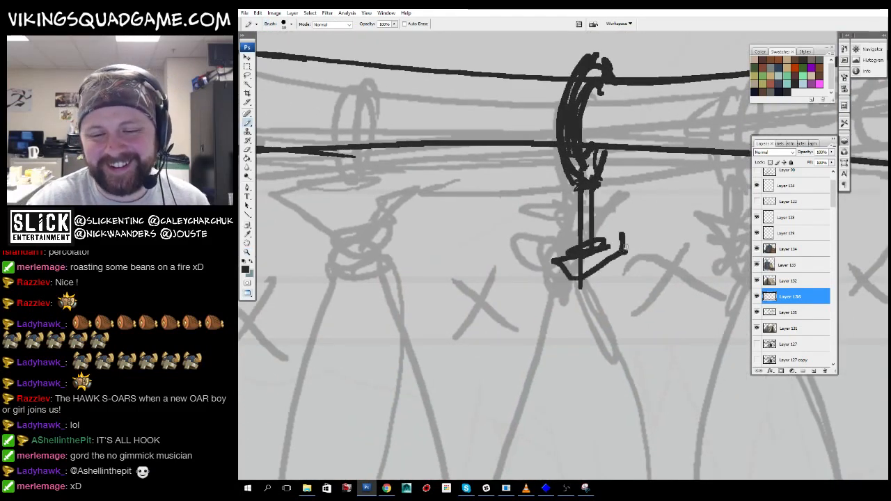
- Ink the hanging fish's crescent tail fin and its tapered body widening down to a rounded, open cut end
left_click_drag(623, 251, 563, 265)
left_click_drag(546, 258, 565, 247)
mouse_move(639, 230)
left_mouse_down()
mouse_move(672, 157)
mouse_move(610, 139)
mouse_move(583, 174)
mouse_move(583, 92)
mouse_move(526, 310)
left_mouse_up()
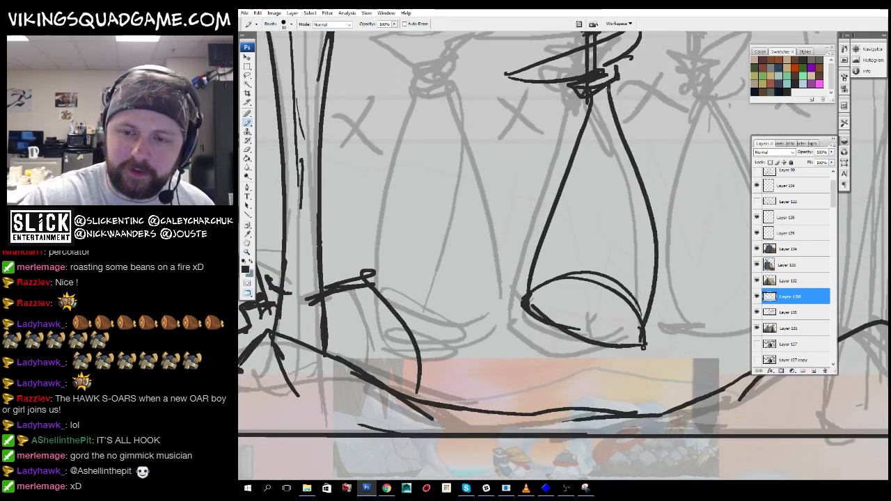
left_click_drag(631, 256, 595, 215)
- Ink a square bone stub in the fish's cut end, curved body marks, a pointed fin and dangling drips
left_click_drag(604, 283, 620, 286)
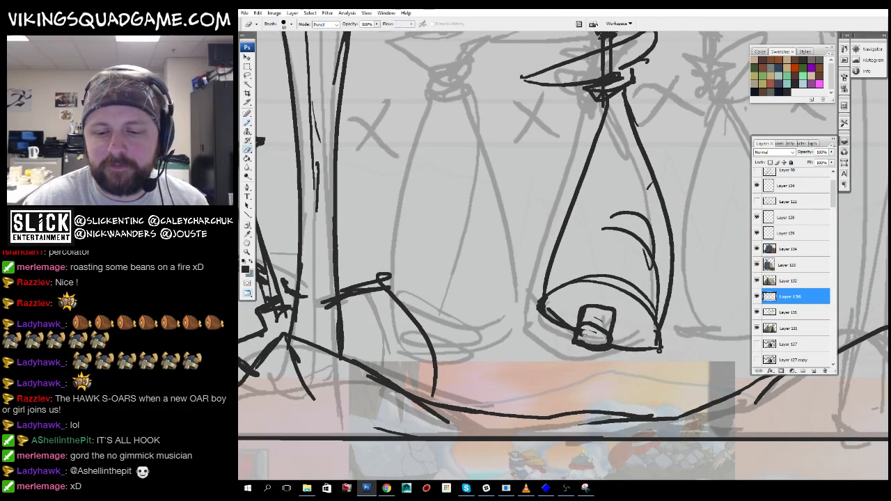
left_click_drag(629, 327, 606, 419)
left_click_drag(607, 422, 643, 333)
left_click_drag(618, 291, 631, 327)
left_click_drag(628, 327, 637, 337)
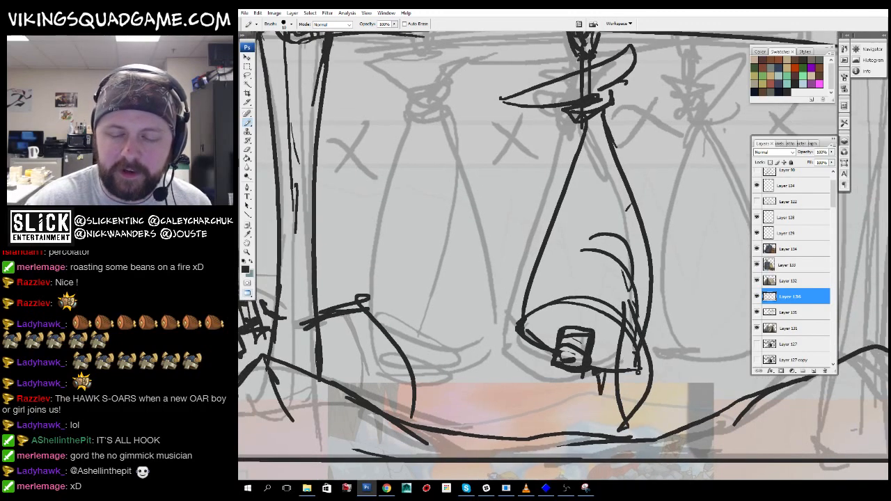
left_click_drag(572, 374, 598, 375)
left_click_drag(593, 241, 574, 272)
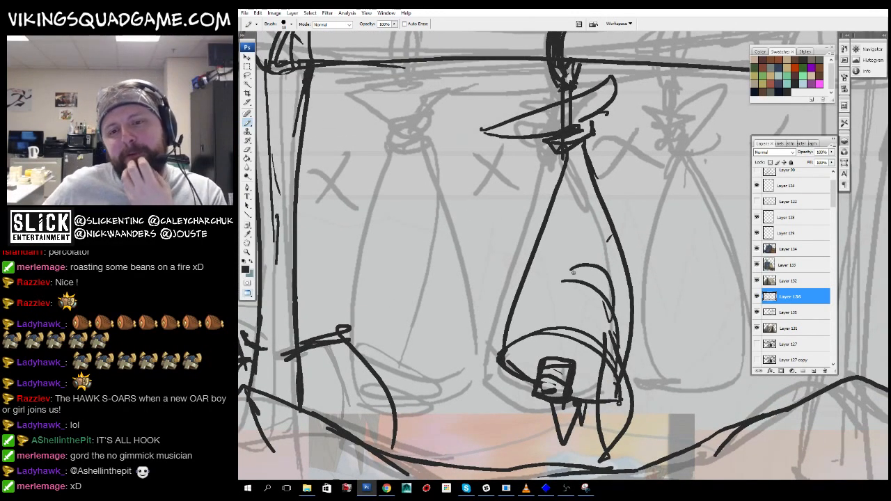
- Duplicate the inked hanging fish with its rope loop along the crossbeam, one copy on each side of the original
left_click_drag(543, 290, 571, 313)
left_click_drag(590, 176, 586, 192)
mouse_move(586, 202)
left_mouse_down()
mouse_move(593, 237)
mouse_move(576, 307)
left_mouse_up()
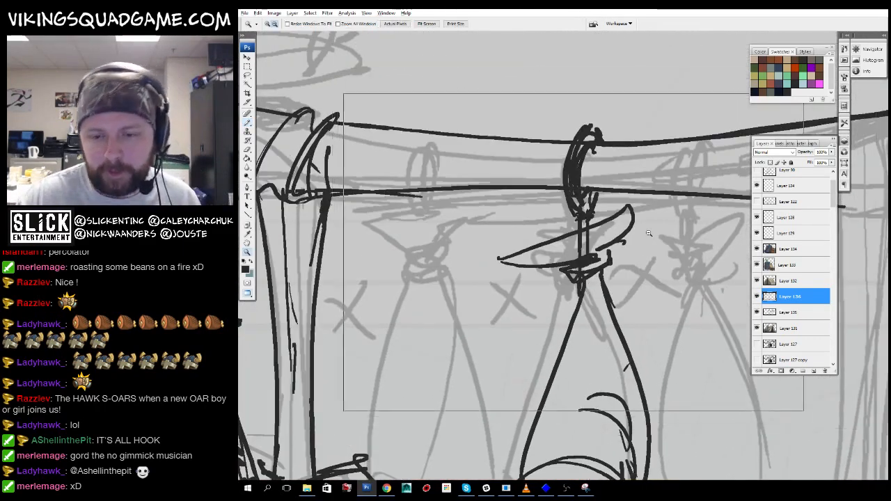
left_click(649, 250, "alt")
left_click(650, 258, "alt")
left_click_drag(650, 276, 608, 249)
key("l")
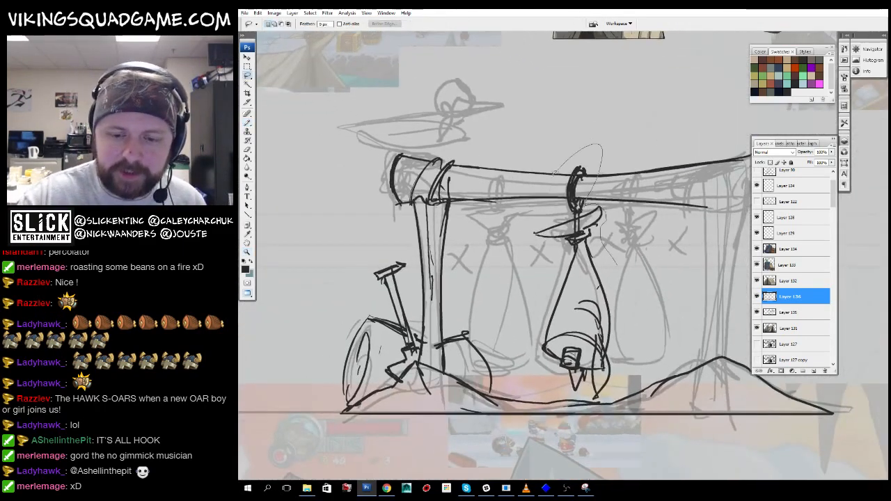
key("v")
mouse_move(574, 292)
left_mouse_down()
mouse_move(670, 293)
mouse_move(502, 280)
mouse_move(497, 291)
mouse_move(547, 291)
mouse_move(585, 305)
left_mouse_up()
key("ctrl+d")
key("l")
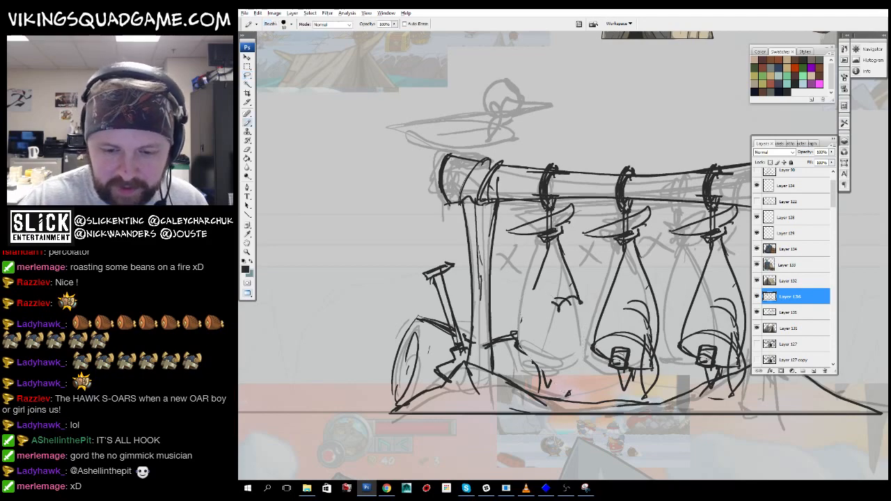
- Rework the left hanging fish into a shorter piece with a ragged lower edge and a protruding bone
key("e")
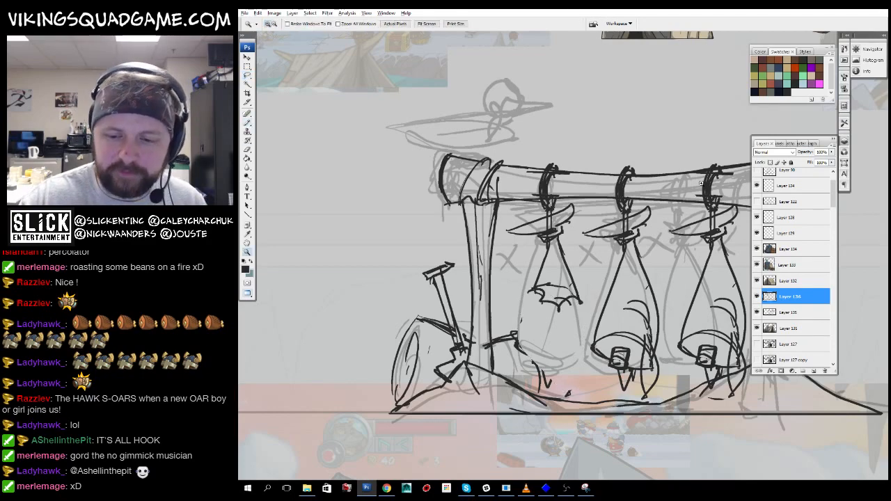
scroll(612, 310, "up", 2)
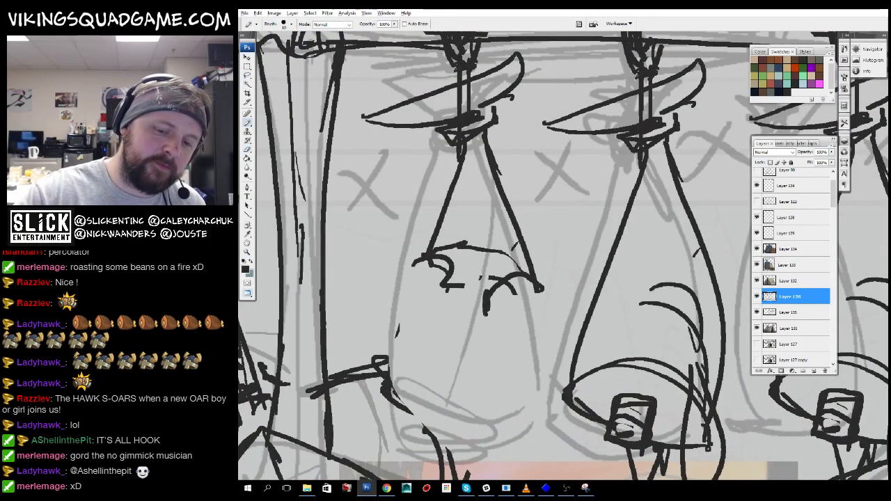
key("z")
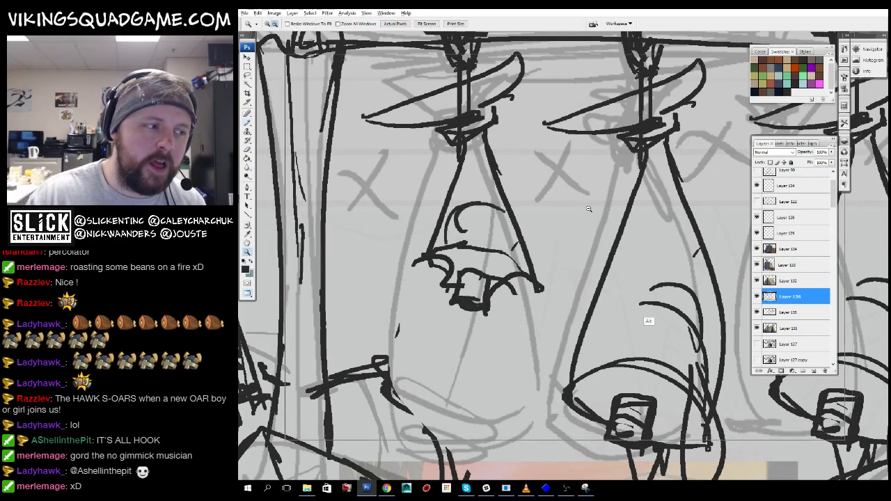
scroll(661, 269, "down", 4)
scroll(661, 269, "down", 3)
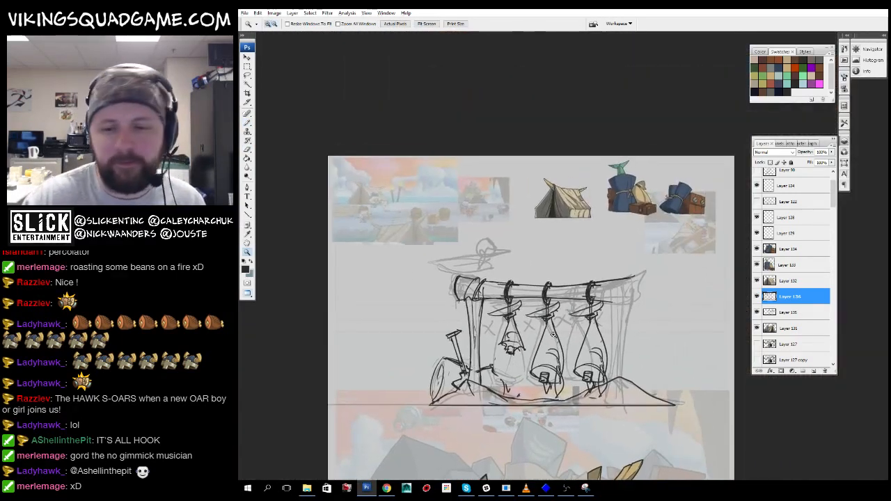
- Ink the crossbeam's right end with its bindings and the right post down to the snow mound
scroll(575, 206, "up", 5)
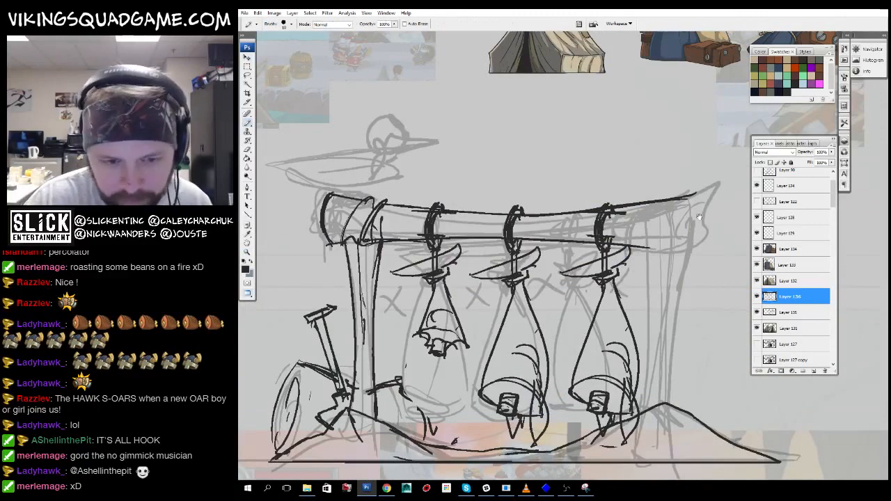
mouse_move(665, 210)
left_mouse_down()
mouse_move(606, 239)
mouse_move(617, 241)
left_mouse_up()
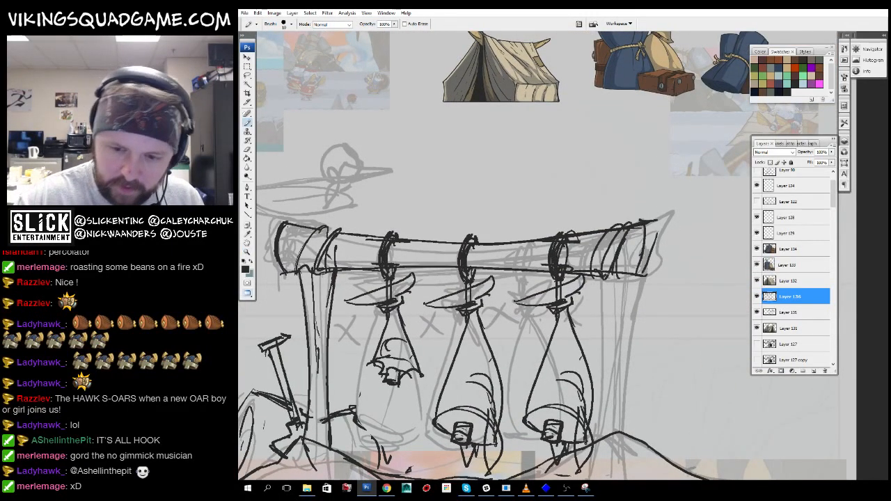
mouse_move(612, 292)
left_mouse_down()
mouse_move(615, 212)
mouse_move(602, 366)
left_mouse_up()
left_click_drag(621, 246, 625, 351)
left_click_drag(630, 196, 626, 256)
left_click_drag(626, 277, 627, 366)
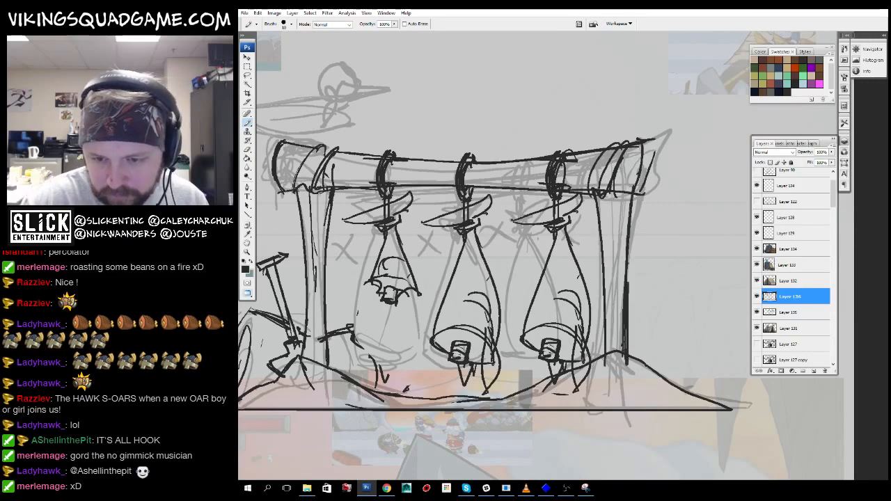
- Ink broken branch stubs on the right post and wood-grain hatching on both posts
left_click_drag(632, 325, 722, 310)
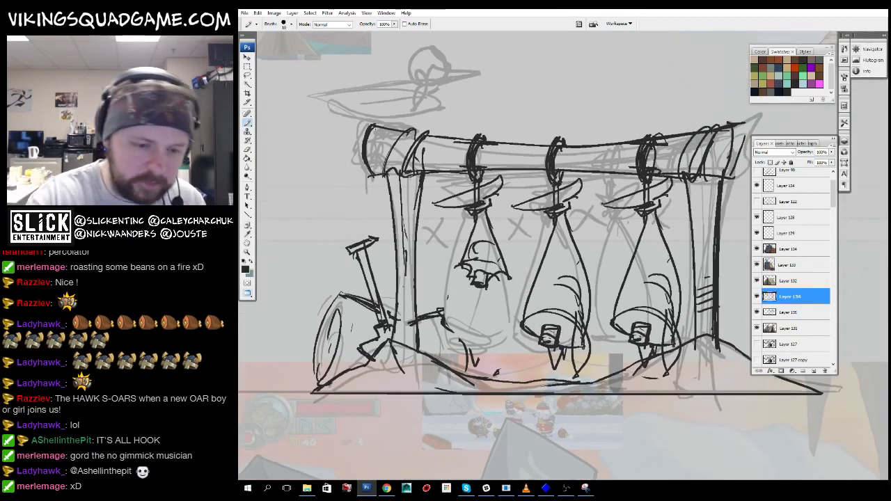
left_click_drag(648, 255, 615, 276)
mouse_move(663, 267)
left_mouse_down()
mouse_move(683, 258)
mouse_move(664, 252)
left_mouse_up()
mouse_move(664, 250)
left_mouse_down()
mouse_move(676, 242)
mouse_move(675, 224)
left_mouse_up()
left_click_drag(626, 253, 648, 246)
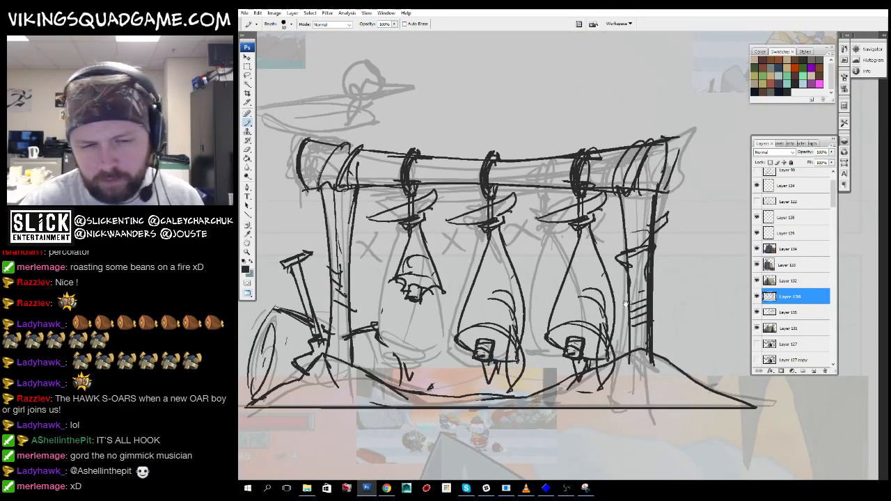
- Shade the crossbeam's right end and add small wood-grain marks along the beam
mouse_move(626, 304)
left_mouse_down()
mouse_move(615, 329)
mouse_move(646, 329)
mouse_move(571, 353)
left_mouse_up()
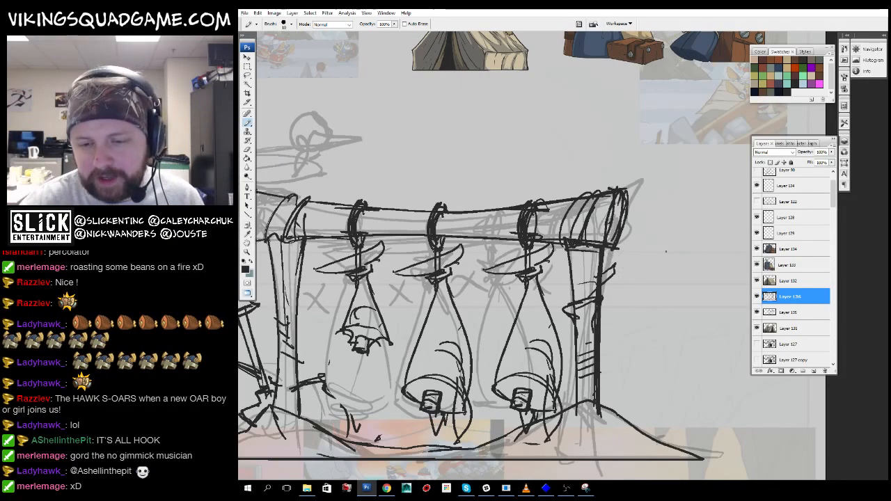
mouse_move(552, 313)
left_mouse_down()
mouse_move(663, 336)
mouse_move(626, 324)
mouse_move(619, 282)
left_mouse_up()
left_click_drag(674, 238, 683, 247)
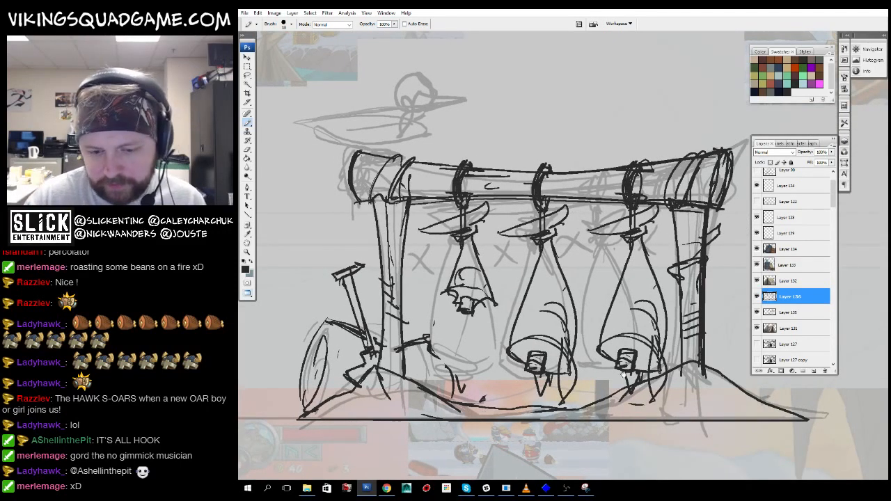
- Ink curved stave lines and darker edges on the right part of the barrel behind the left post
left_click_drag(624, 374, 617, 358)
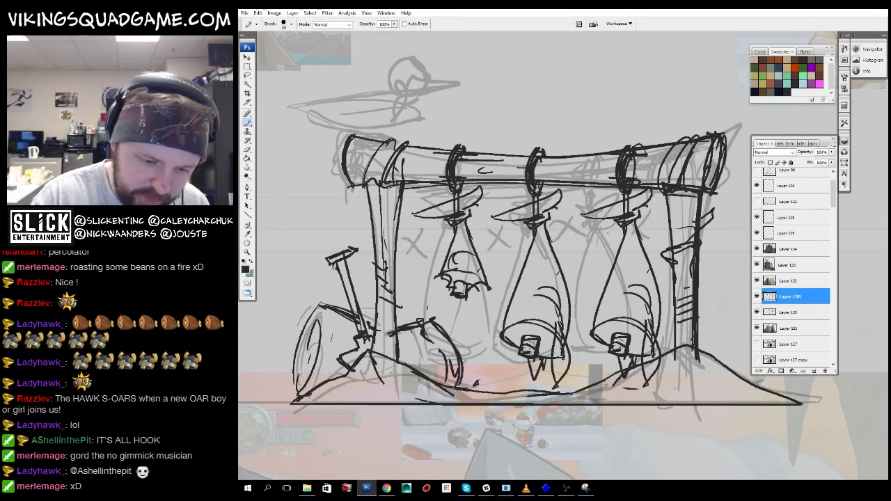
left_click_drag(431, 332, 522, 317)
left_click_drag(660, 351, 525, 371)
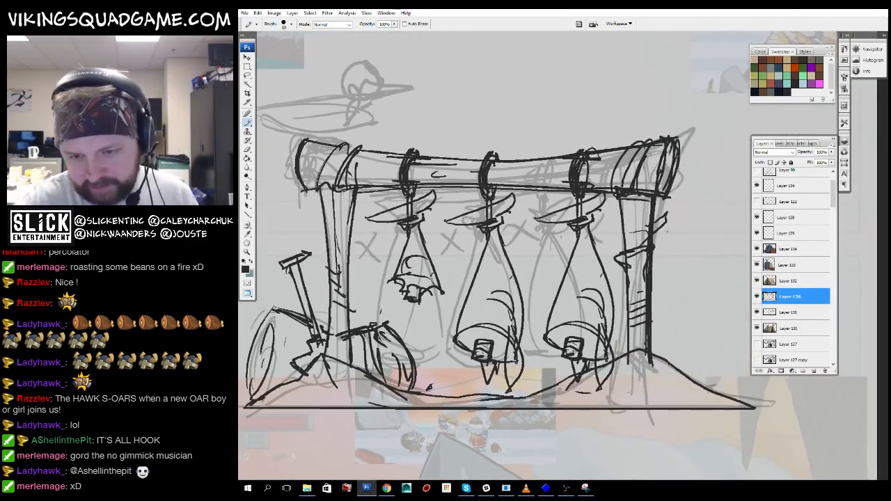
- Hide the faded sketch layer beneath the inked rack
key("z")
left_click(547, 254, "alt")
left_click(559, 248, "alt")
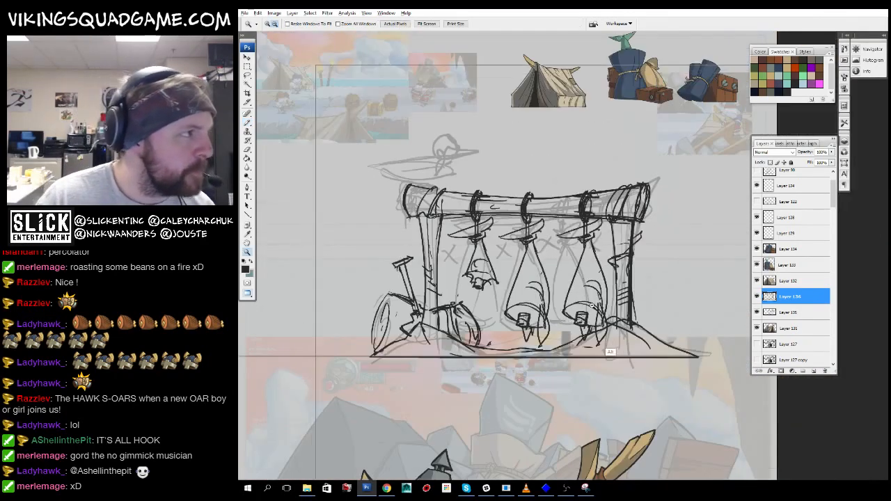
left_click(508, 233, "alt")
left_click_drag(507, 199, 537, 245)
left_click(758, 314)
left_click_drag(704, 355, 680, 314)
left_click(678, 316, "alt")
- Examine the clean inked rack up close and alongside the finished tent and gear props
key("v")
mouse_move(607, 226)
left_mouse_down()
mouse_move(611, 277)
mouse_move(688, 394)
mouse_move(459, 370)
mouse_move(549, 215)
mouse_move(569, 277)
mouse_move(533, 258)
left_mouse_up()
key("z")
left_click(533, 257)
left_click(533, 258)
left_click(534, 257)
mouse_move(565, 297)
left_mouse_down()
mouse_move(557, 402)
mouse_move(555, 321)
left_mouse_up()
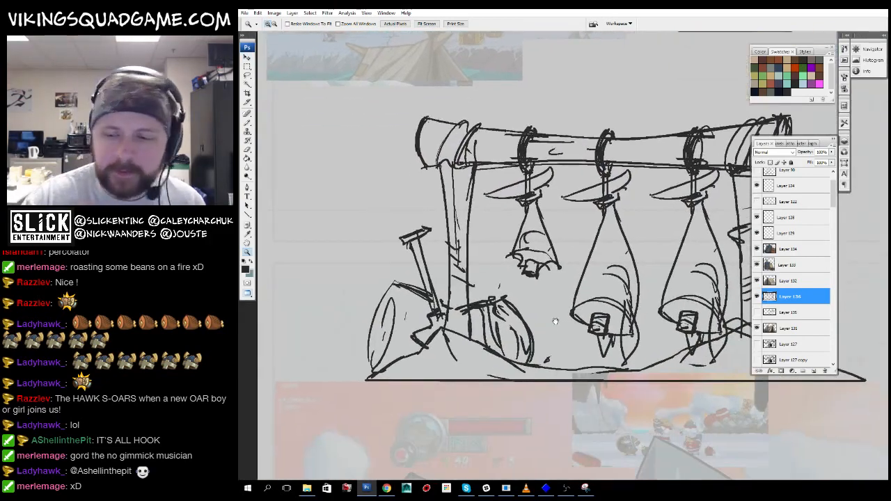
left_click_drag(677, 304, 567, 387)
key("ctrl+minus")
key("ctrl+plus")
key("f")
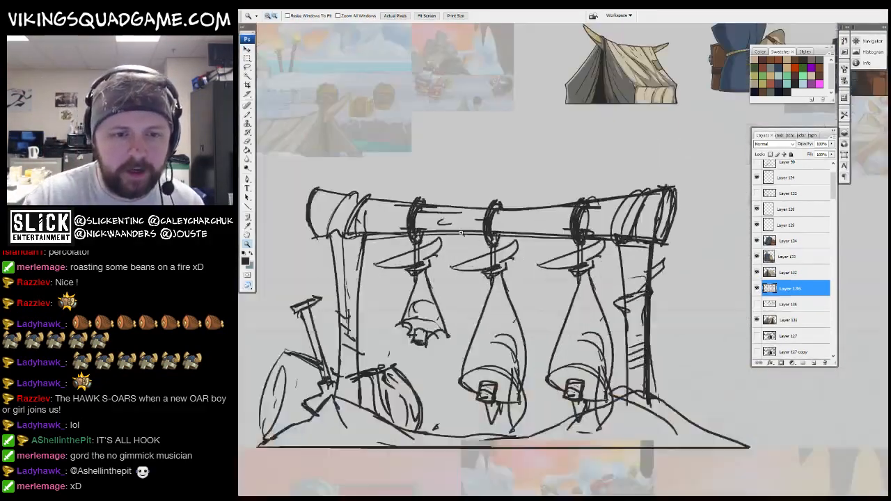
- Switch to the Untitled-1 campsite scene and hide its rough rack sketch on Layer 5
key("f")
key("v")
left_click(387, 291)
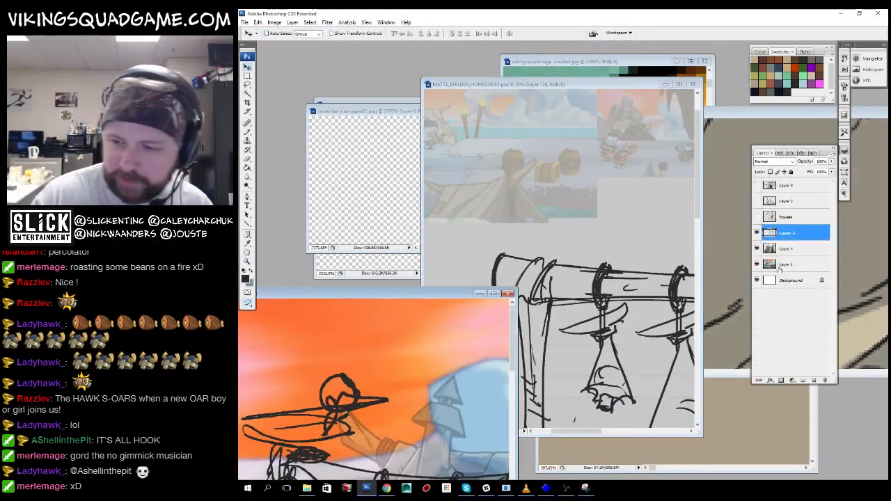
key("f")
key("f")
key("z")
left_click_drag(584, 273, 662, 276)
left_click(662, 275, "alt")
left_click(662, 275, "alt")
- Copy the inked rack from the matte builder document into the Untitled-1 campsite scene as a new layer
key("f")
key("f")
left_click(649, 88)
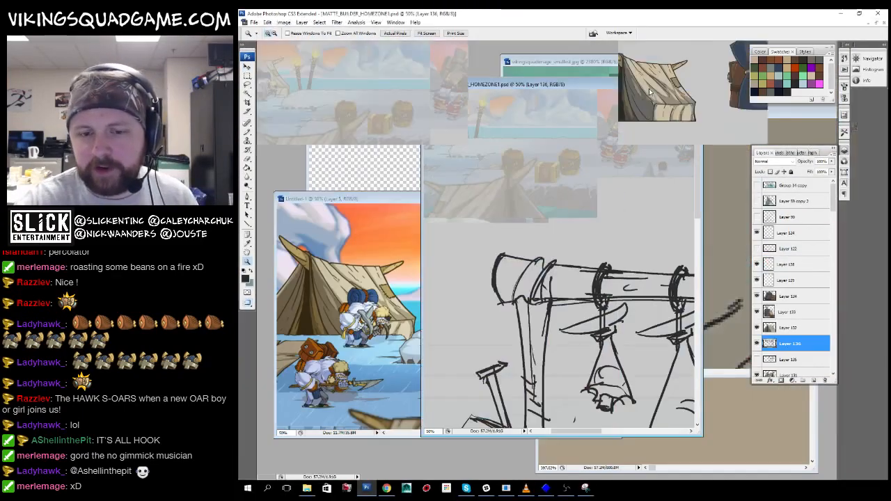
key("f")
key("f")
key("f")
key("v")
left_click(581, 334)
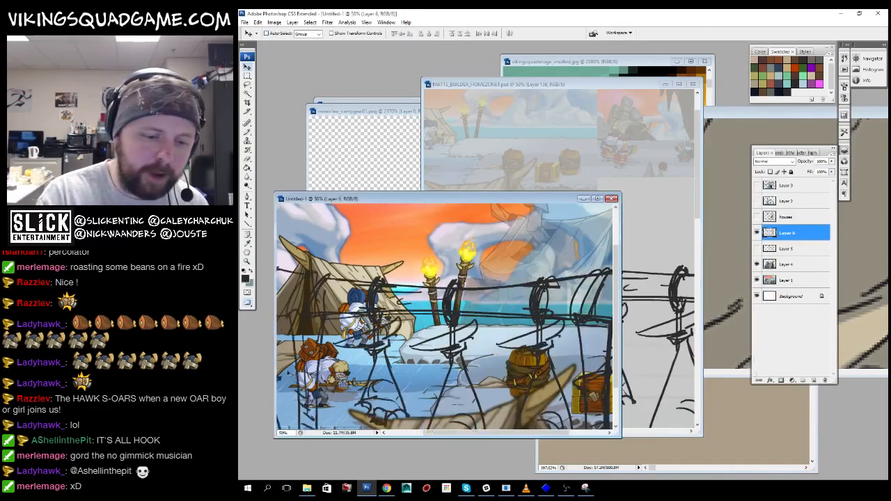
- Scale the rack to about 39% and place it on the raised ice shelf right of the torches
key("f")
key("ctrl+t")
key("ctrl+minus")
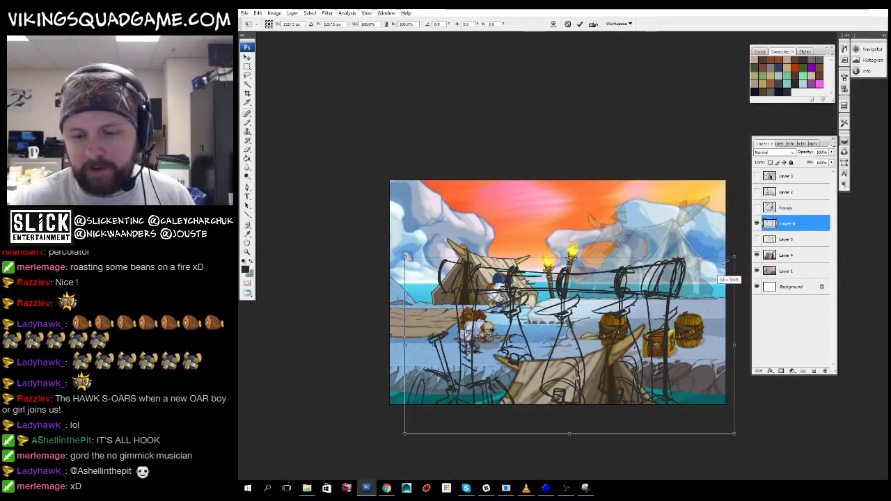
mouse_move(733, 258)
left_mouse_down()
mouse_move(641, 324)
mouse_move(635, 312)
left_mouse_up()
mouse_move(590, 349)
left_mouse_down()
mouse_move(670, 292)
mouse_move(678, 273)
left_mouse_up()
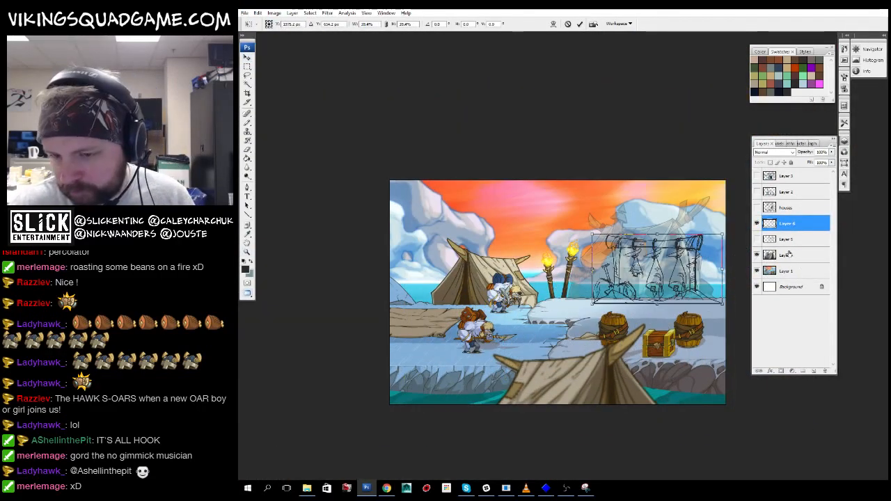
key("Return")
- Hide the Layer 4 reference and scale the pasted rack up slightly on the raised ice shelf
left_click(766, 254)
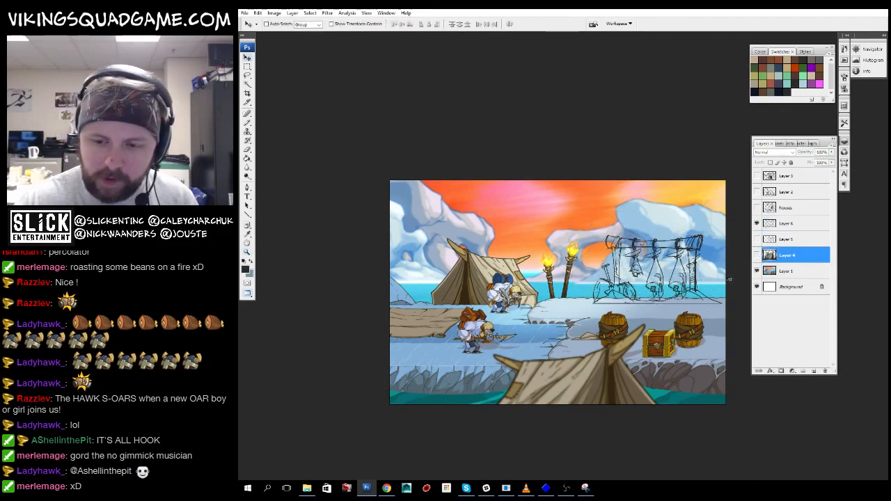
left_click(785, 224)
mouse_move(689, 311)
left_mouse_down()
mouse_move(583, 324)
mouse_move(677, 261)
left_mouse_up()
key("ctrl+t")
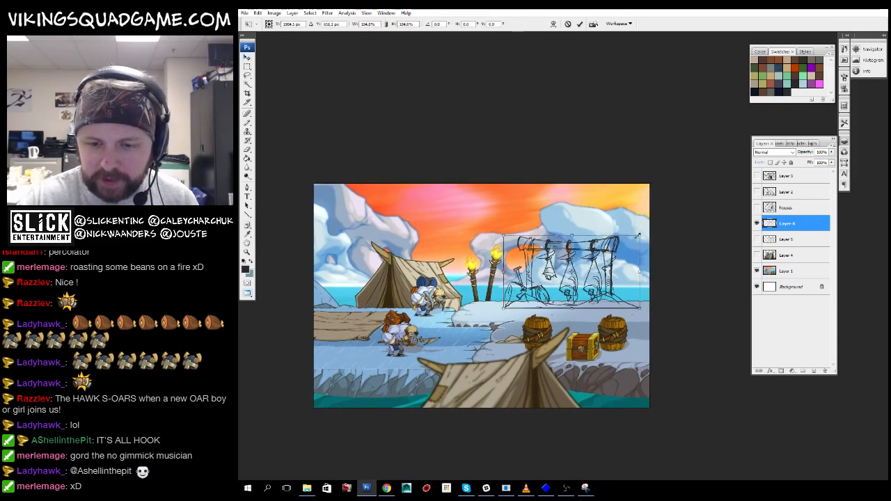
key("Return")
left_click_drag(640, 238, 657, 234)
- Examine the enlarged rack against the whole campsite scene and up close beside the barrels
left_click(603, 297, "alt")
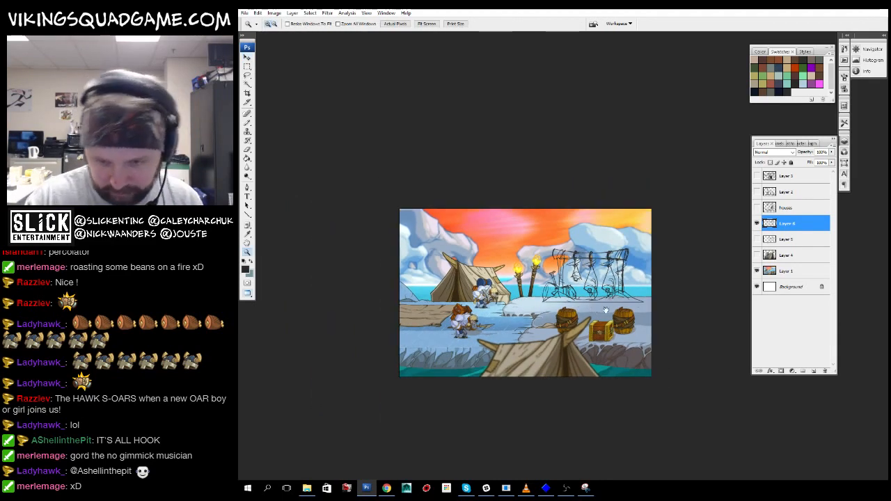
left_click_drag(606, 309, 568, 303)
mouse_move(498, 201)
left_mouse_down()
mouse_move(637, 295)
mouse_move(567, 252)
left_mouse_up()
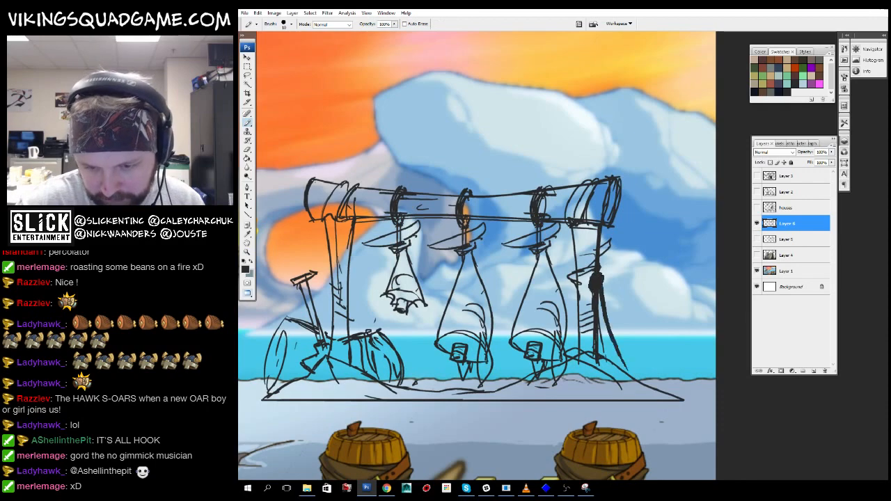
left_click(651, 352, "alt")
left_click(651, 352, "alt")
left_click_drag(600, 322, 615, 332)
- Switch back to the matte builder document and bring the rack drawing and finished props into view
key("f")
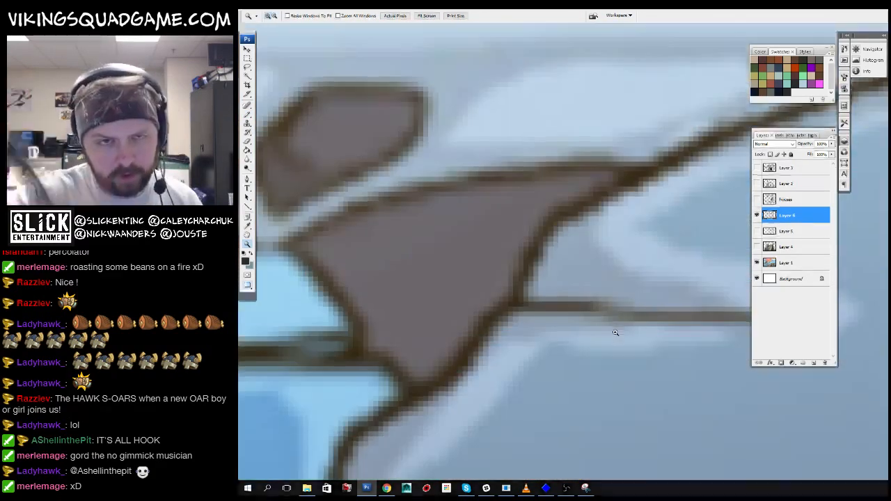
key("f")
left_click(663, 238)
key("f")
key("f")
left_click_drag(645, 163, 614, 267)
left_click(615, 267, "alt")
left_click_drag(615, 306, 680, 319)
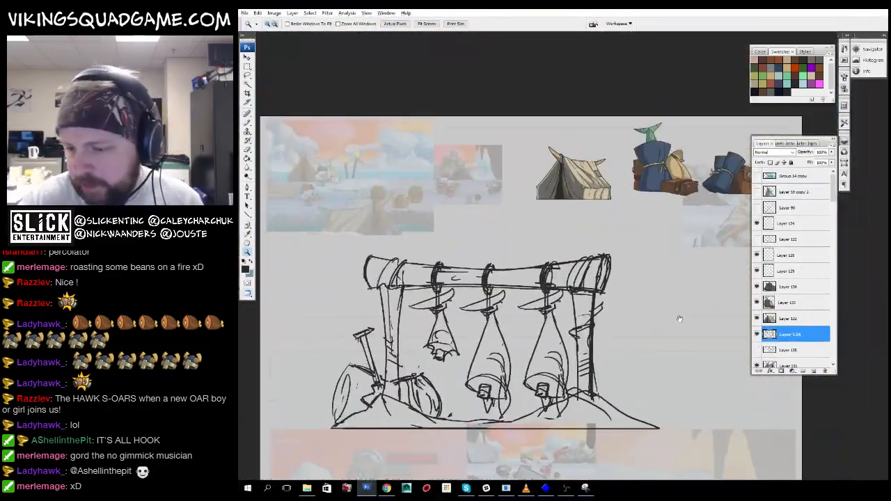
- Fade the rack sketch layer to 26% opacity as a guide for clean inking
right_click(788, 329)
left_click(808, 161)
left_click(631, 172)
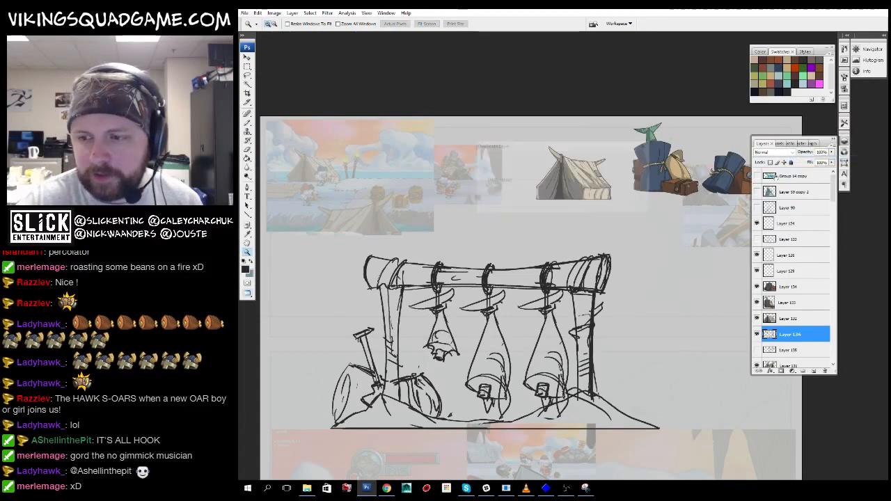
left_click(831, 152)
left_click_drag(831, 161, 802, 161)
mouse_move(653, 260)
left_mouse_down()
mouse_move(447, 363)
mouse_move(604, 249)
left_mouse_up()
- Choose a finer brush preset for inking and add a new layer above the faded rack sketch
key("b")
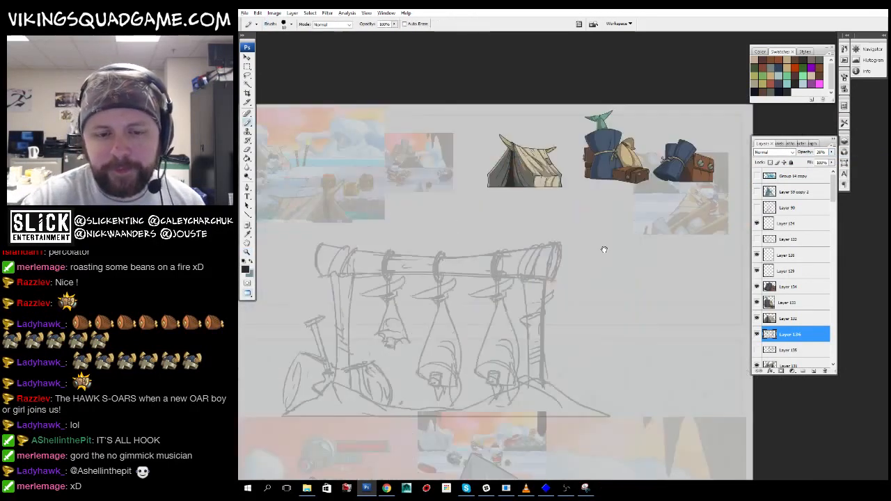
key("ctrl+plus")
right_click(591, 249)
left_click(672, 322)
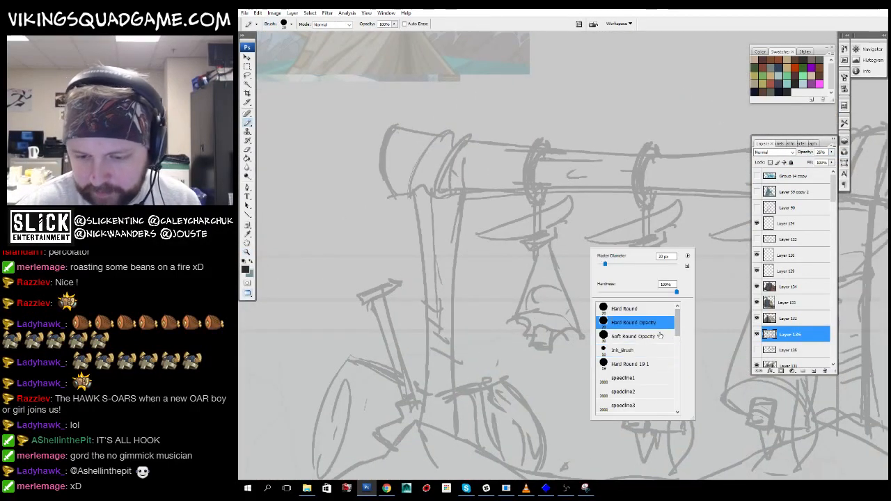
left_click_drag(677, 324, 677, 399)
left_click(619, 316)
left_click_drag(770, 390, 787, 334)
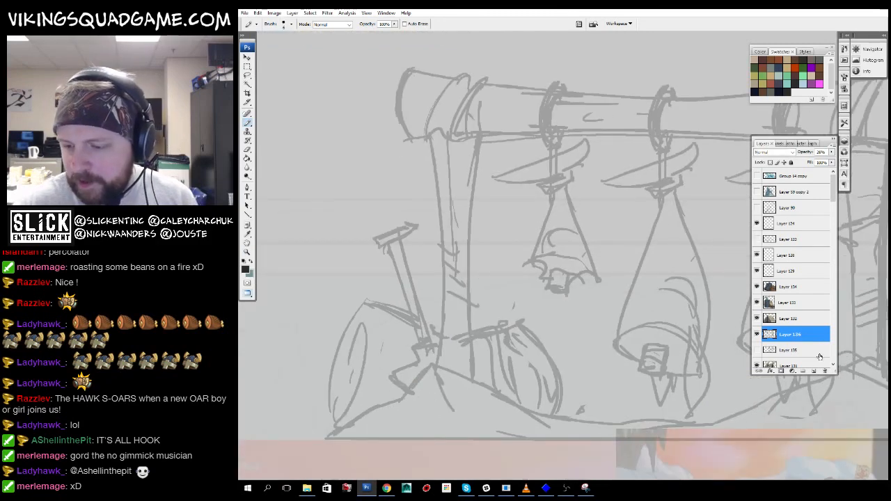
- Ink the shovel's slanted T-shaped grip and both sides of its long shaft over the faded sketch
left_click_drag(479, 352, 518, 414)
key("ctrl+plus")
left_click_drag(425, 451, 603, 341)
key("ctrl+plus")
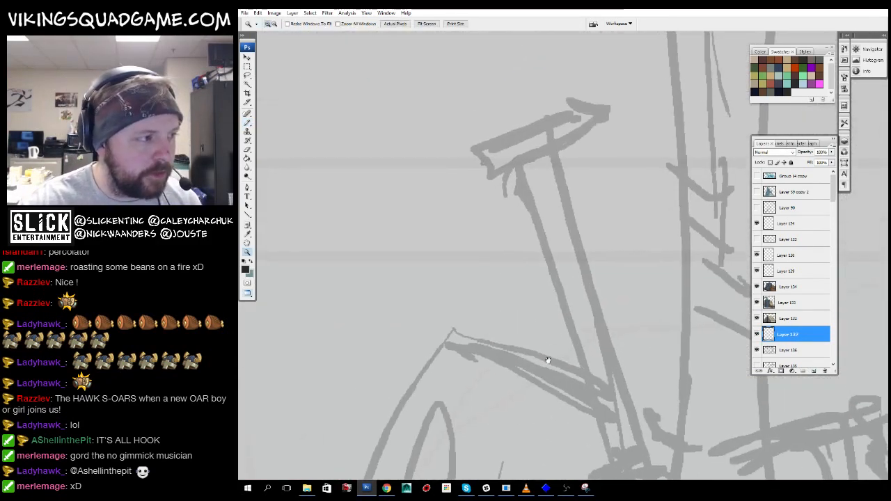
mouse_move(606, 263)
left_mouse_down()
mouse_move(632, 295)
mouse_move(630, 364)
left_mouse_up()
left_click_drag(566, 259, 626, 228)
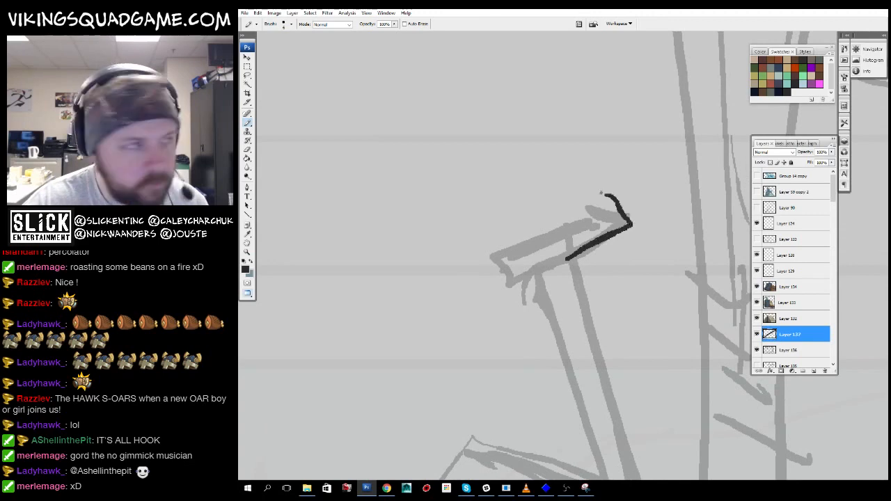
mouse_move(601, 193)
left_mouse_down()
mouse_move(613, 193)
mouse_move(500, 257)
left_mouse_up()
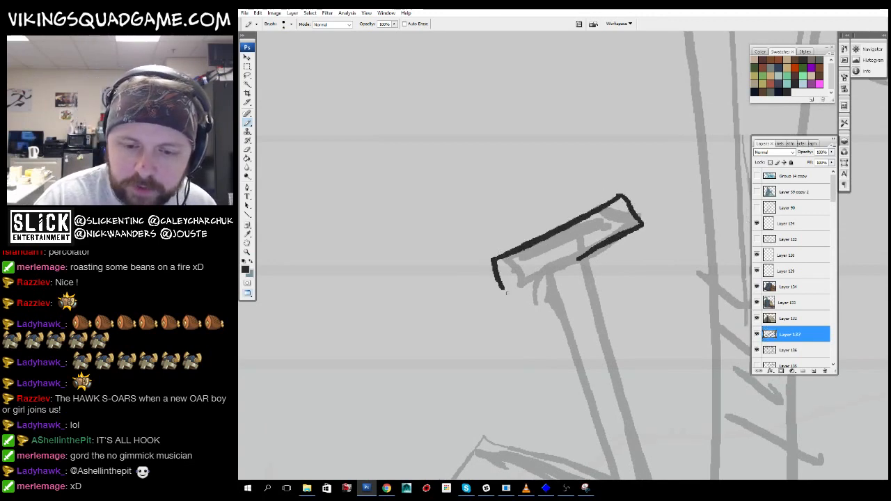
left_click_drag(518, 291, 550, 274)
mouse_move(575, 300)
left_mouse_down()
mouse_move(539, 139)
mouse_move(610, 400)
left_mouse_up()
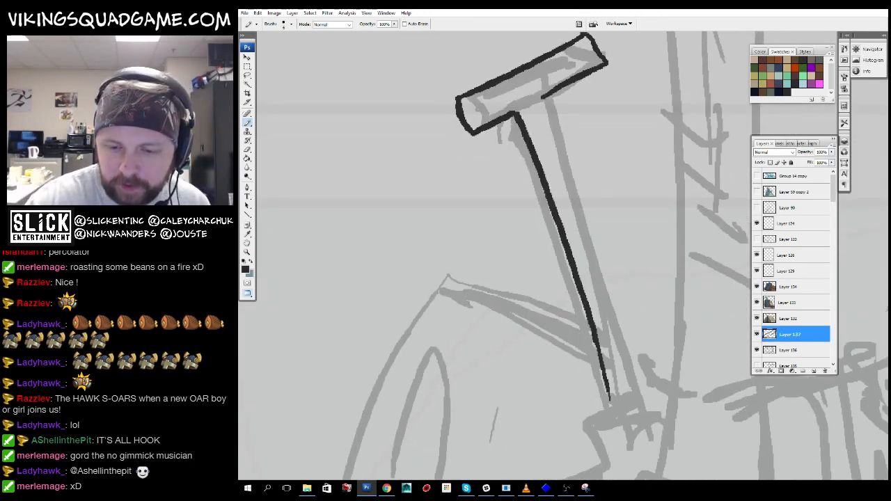
mouse_move(548, 101)
left_mouse_down()
mouse_move(644, 402)
mouse_move(641, 332)
mouse_move(609, 259)
left_mouse_up()
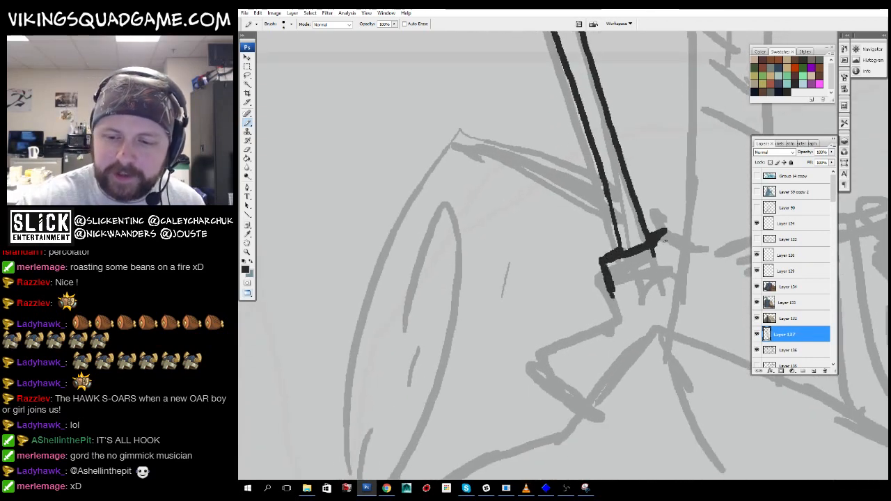
- Ink the socket at the base of the shovel's shaft and the stepped right edge of the blade
left_click_drag(665, 235, 671, 262)
key("e")
key("b")
mouse_move(651, 313)
left_mouse_down()
mouse_move(691, 285)
mouse_move(663, 263)
left_mouse_up()
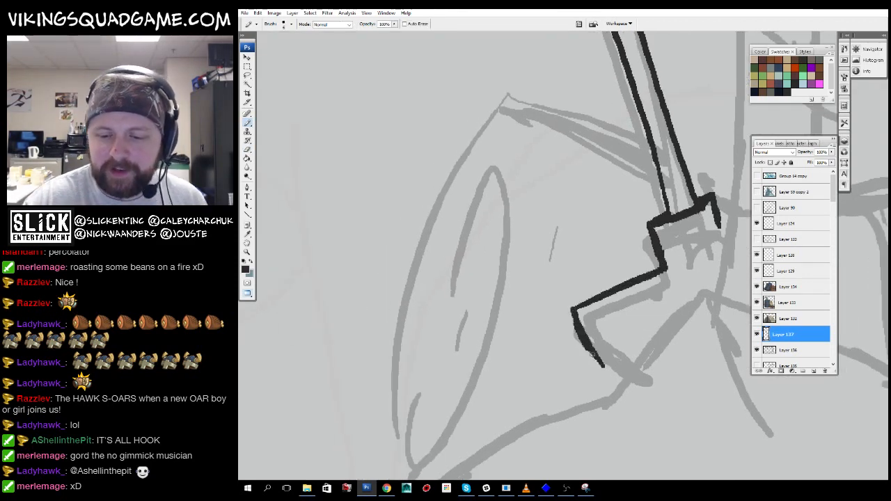
left_click_drag(592, 355, 625, 395)
left_click_drag(693, 309, 639, 372)
left_click_drag(661, 282, 668, 303)
mouse_move(676, 298)
left_mouse_down()
mouse_move(712, 286)
mouse_move(719, 302)
left_mouse_up()
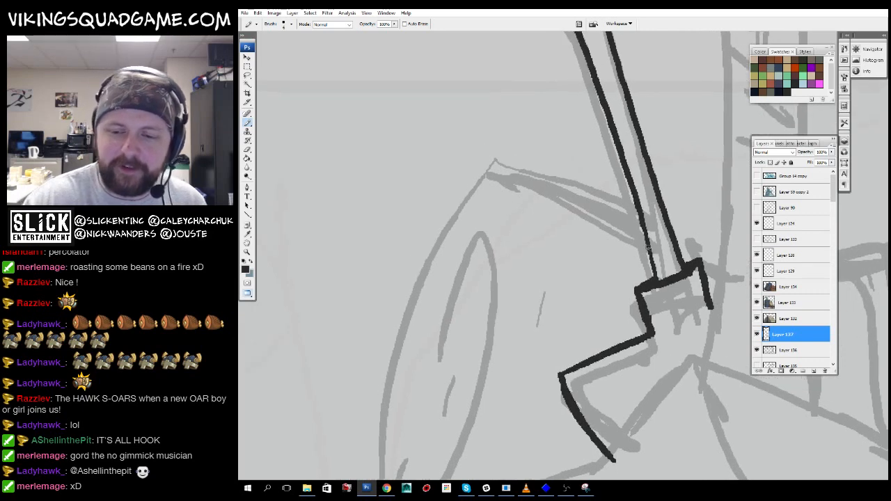
- Ink the shovel blade's top edge, curved outer side and lower point, plus the long oval groove inside it
mouse_move(648, 247)
left_mouse_down()
mouse_move(501, 163)
mouse_move(562, 123)
mouse_move(447, 378)
left_mouse_up()
left_click_drag(465, 325, 491, 228)
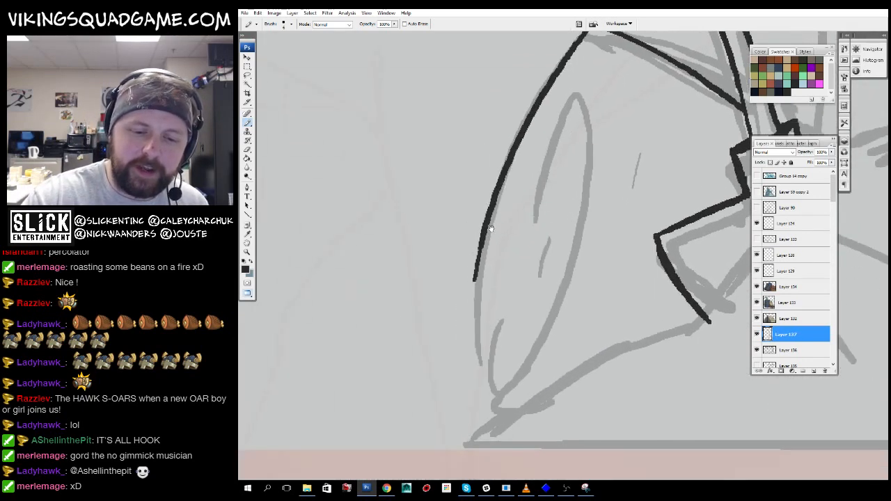
mouse_move(476, 261)
left_mouse_down()
mouse_move(497, 379)
mouse_move(525, 402)
left_mouse_up()
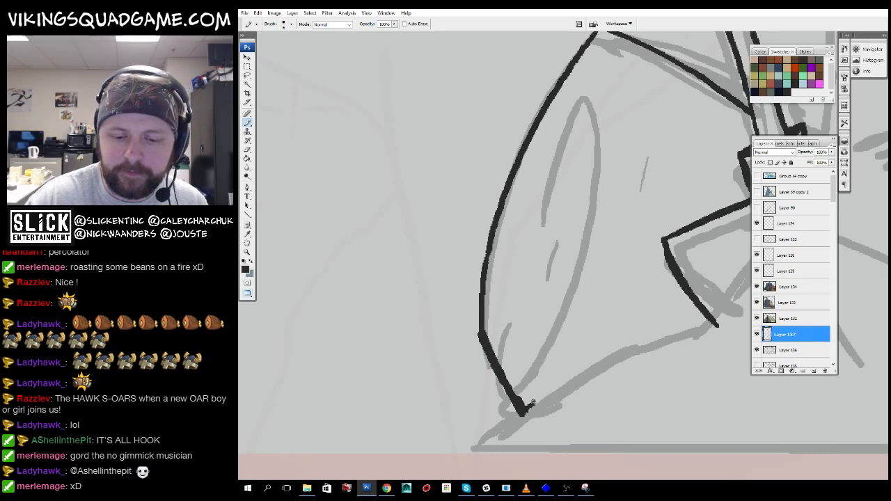
mouse_move(632, 312)
left_mouse_down()
mouse_move(577, 369)
mouse_move(590, 400)
left_mouse_up()
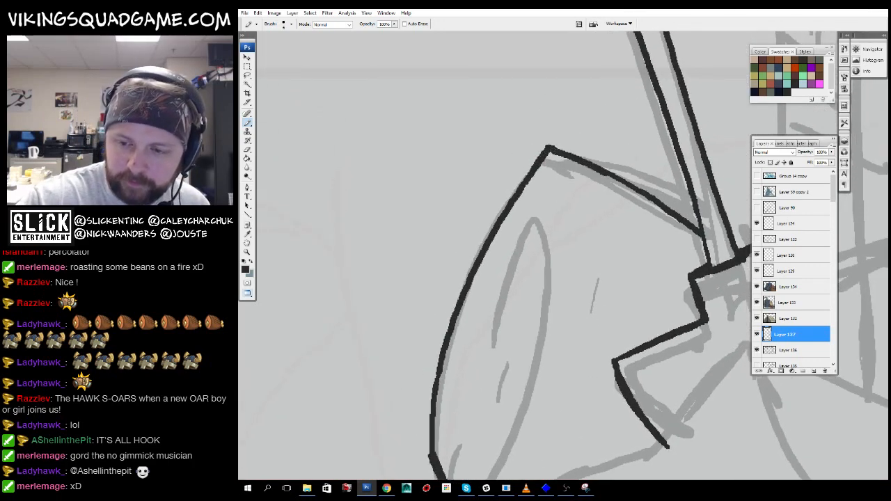
left_click_drag(703, 237, 719, 219)
mouse_move(543, 183)
left_mouse_down()
mouse_move(575, 309)
mouse_move(649, 224)
left_mouse_up()
left_click_drag(575, 309, 517, 448)
left_click_drag(527, 378, 508, 362)
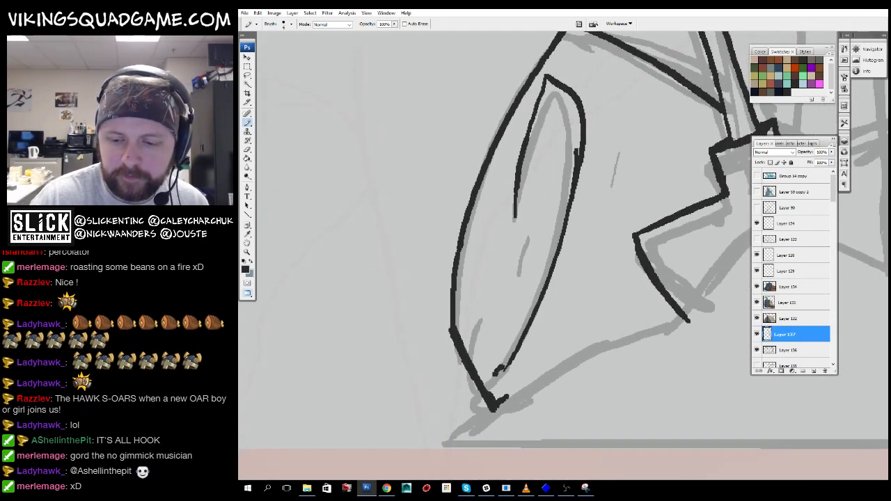
- Ink the snow slope running from the blade's right corner down to the left end of the ground
left_click_drag(691, 322, 564, 359)
left_click_drag(465, 422, 444, 438)
mouse_move(449, 435)
left_mouse_down()
mouse_move(478, 368)
mouse_move(504, 347)
left_mouse_up()
- Draw a straight ground line beneath the full width of the rack and erase the overrun past its right end
left_click(485, 359)
left_click(747, 359, "shift")
left_click_drag(738, 355, 409, 355)
left_click(875, 359, "shift")
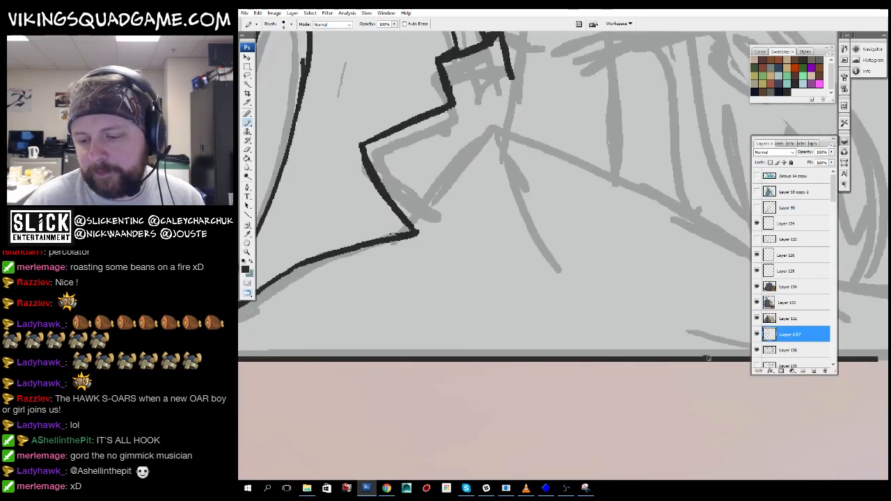
left_click_drag(707, 359, 282, 360)
left_click(883, 358, "shift")
mouse_move(681, 370)
left_mouse_down()
mouse_move(647, 369)
mouse_move(866, 340)
left_mouse_up()
left_click_drag(666, 353, 533, 358)
key("e")
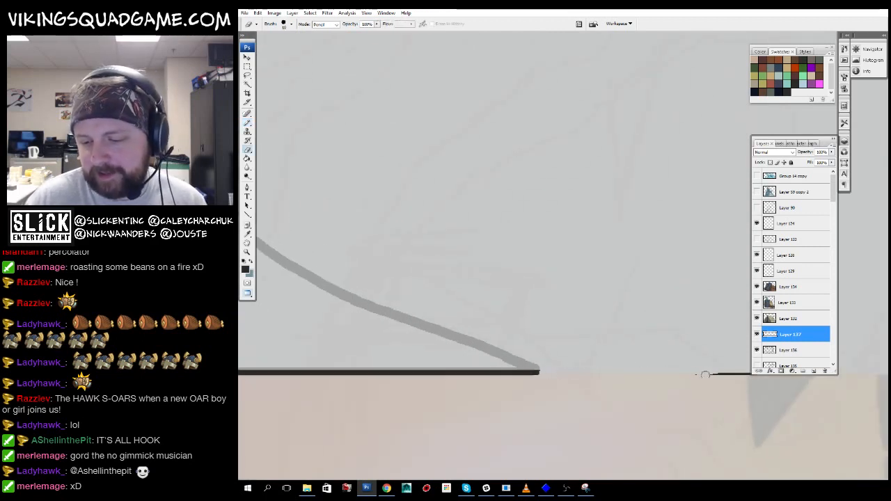
left_click_drag(553, 386, 750, 392)
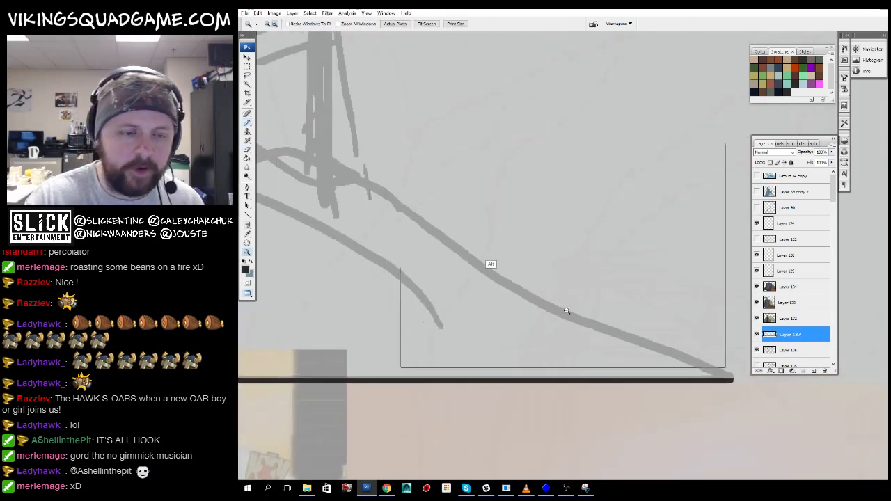
- Review the inked shovel beside the faded rack and compare it with the rough rack in the Untitled-1 campsite scene
left_click(565, 312, "alt")
left_click(490, 254, "alt")
left_click(489, 254, "alt")
left_click_drag(490, 254, 641, 350)
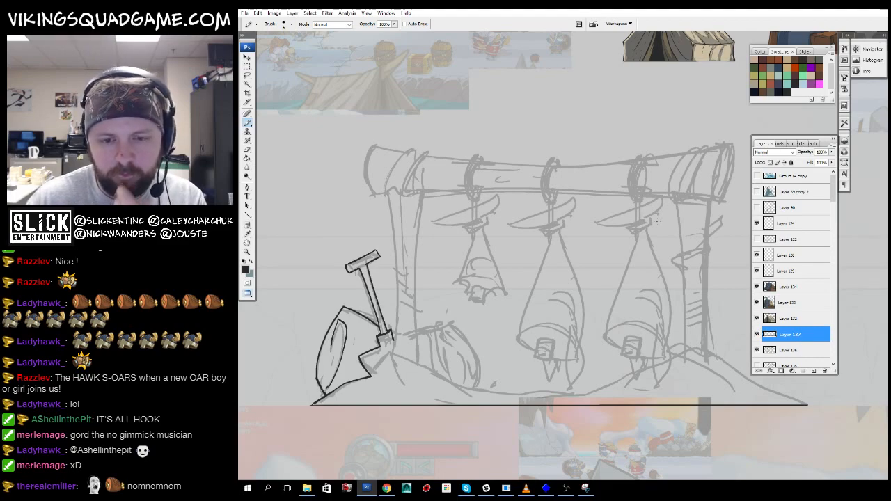
key("f")
left_click(410, 196)
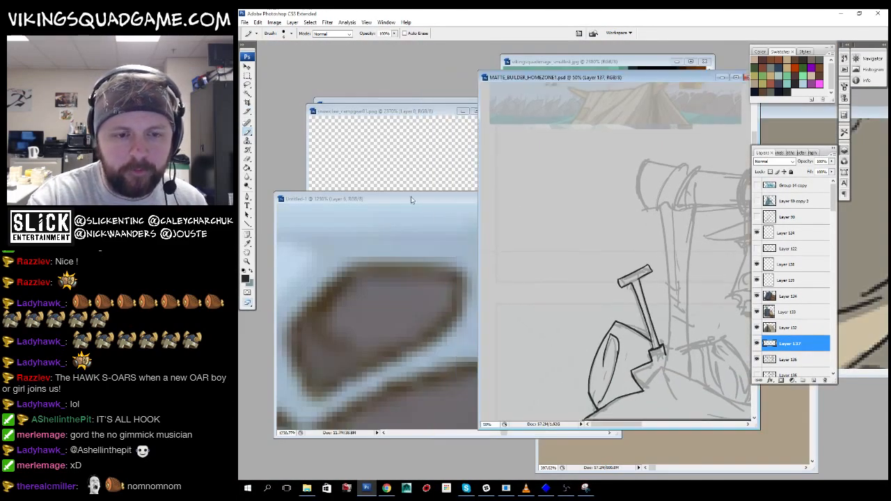
key("f")
key("z")
left_click(594, 293, "alt")
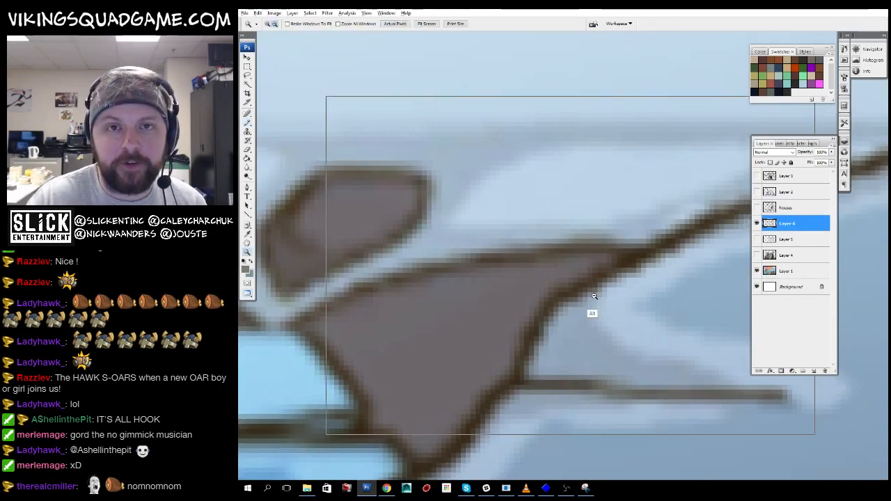
left_click(591, 312, "alt")
left_click(594, 304, "alt")
left_click(606, 295, "alt")
left_click(622, 302, "alt")
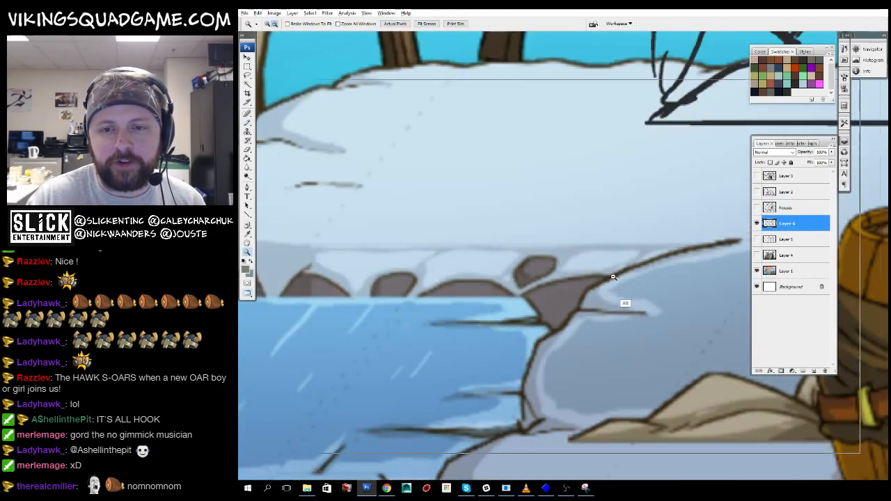
left_click(632, 299, "alt")
left_click(626, 299, "alt")
left_click(470, 381, "alt")
mouse_move(471, 381)
left_mouse_down()
mouse_move(465, 367)
mouse_move(535, 357)
left_mouse_up()
key("b")
mouse_move(661, 283)
left_mouse_down()
mouse_move(575, 307)
mouse_move(635, 321)
left_mouse_up()
key("f")
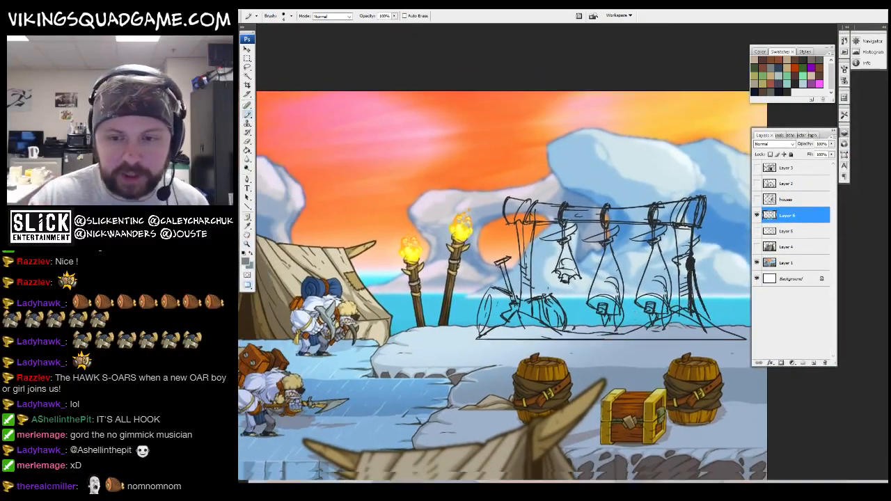
- Switch to the game Editor and view the shield viking beside the punching bag in the DOJO chunk
key("alt+Tab")
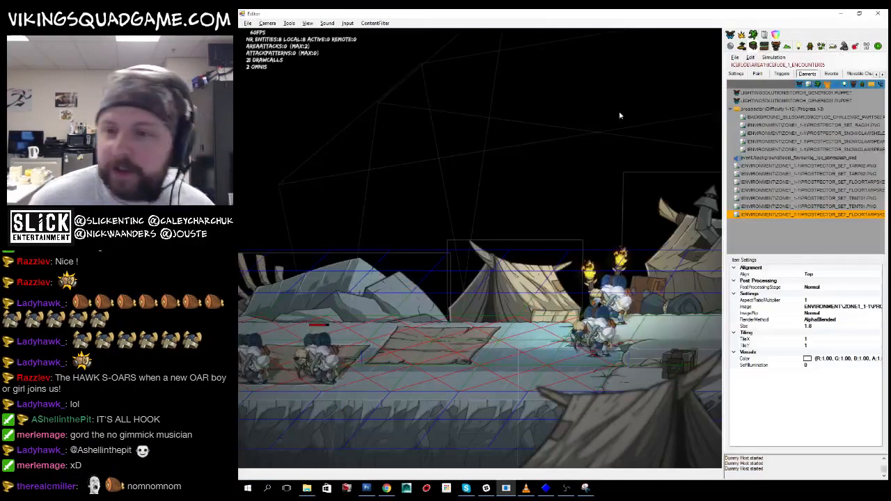
left_click(777, 34)
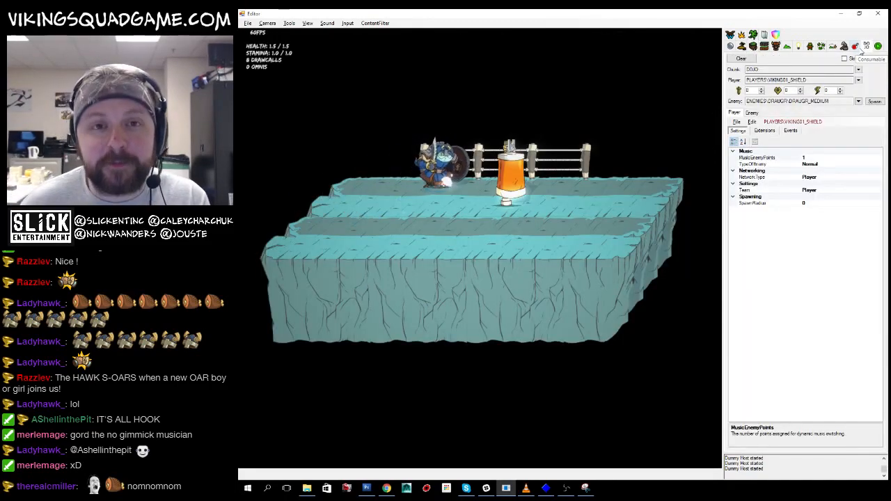
left_click(875, 101)
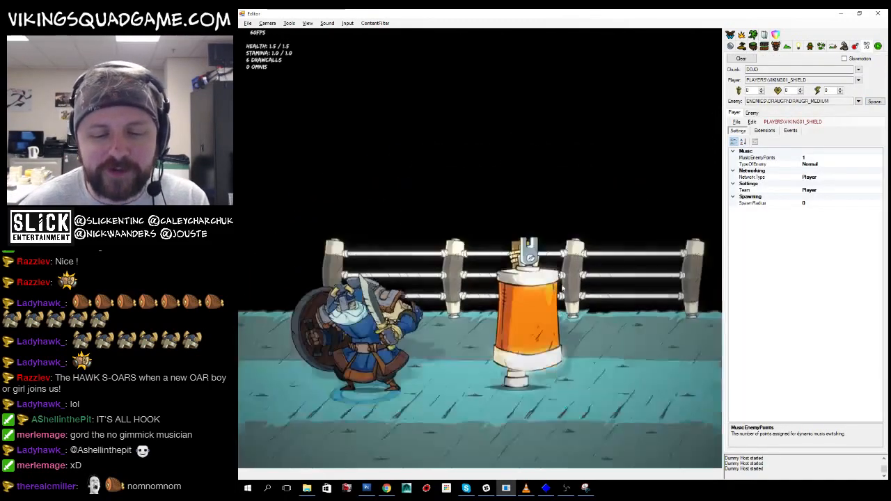
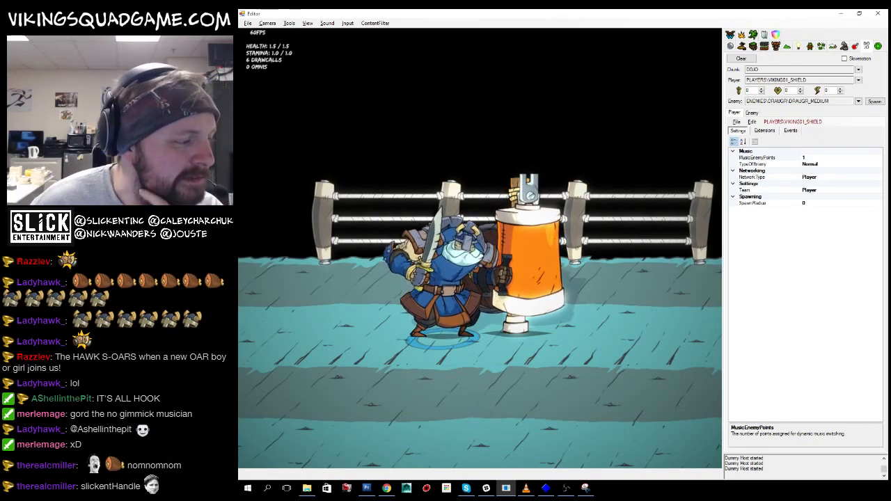
- Return to Photoshop and show the MATTE_BUILDER_HOMEZONE1 document with the partly inked rack full screen
key("alt+Tab")
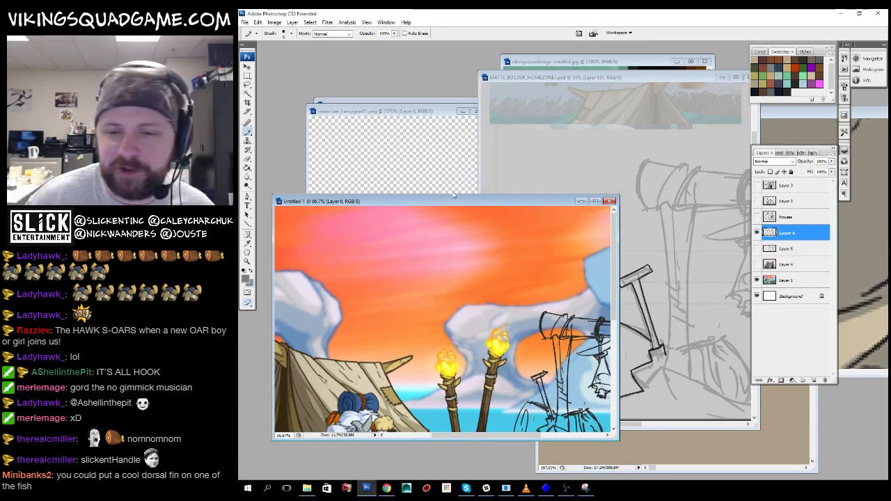
left_click(626, 78)
key("f")
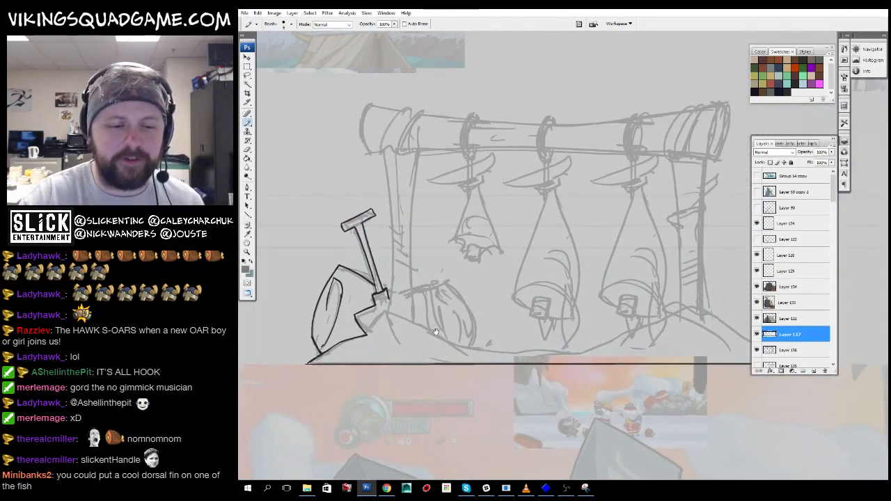
- Examine the rough hanging fish and rack frame beside the inked shovel, both up close and as a whole
left_click_drag(435, 332, 555, 356)
key("z")
left_click(588, 357, "alt")
left_click(593, 358, "alt")
mouse_move(646, 374)
left_mouse_down()
mouse_move(566, 335)
mouse_move(493, 313)
left_mouse_up()
mouse_move(449, 184)
left_mouse_down()
mouse_move(616, 345)
mouse_move(560, 341)
mouse_move(636, 318)
mouse_move(729, 240)
left_mouse_up()
key("b")
key("z")
left_click(635, 376, "alt")
left_click_drag(606, 336, 667, 292)
mouse_move(472, 202)
left_mouse_down()
mouse_move(499, 287)
mouse_move(568, 376)
mouse_move(440, 429)
left_mouse_up()
key("b")
left_click_drag(690, 390, 624, 370)
key("z")
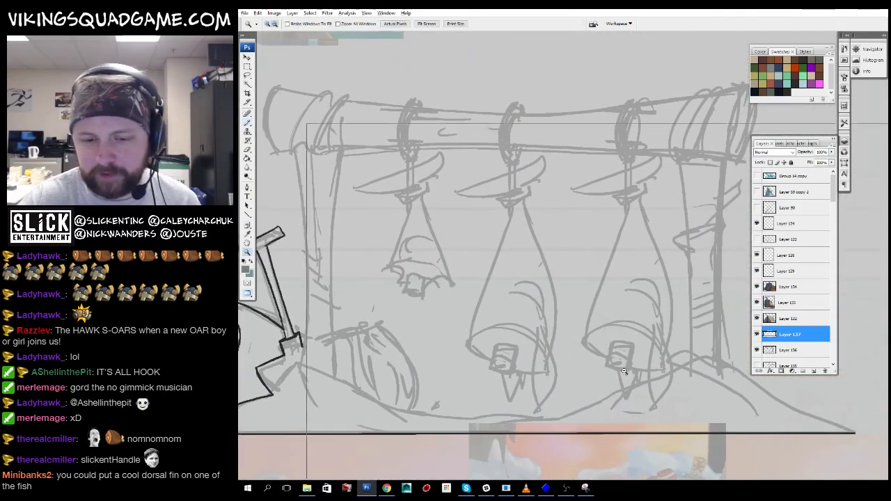
left_click(625, 371, "alt")
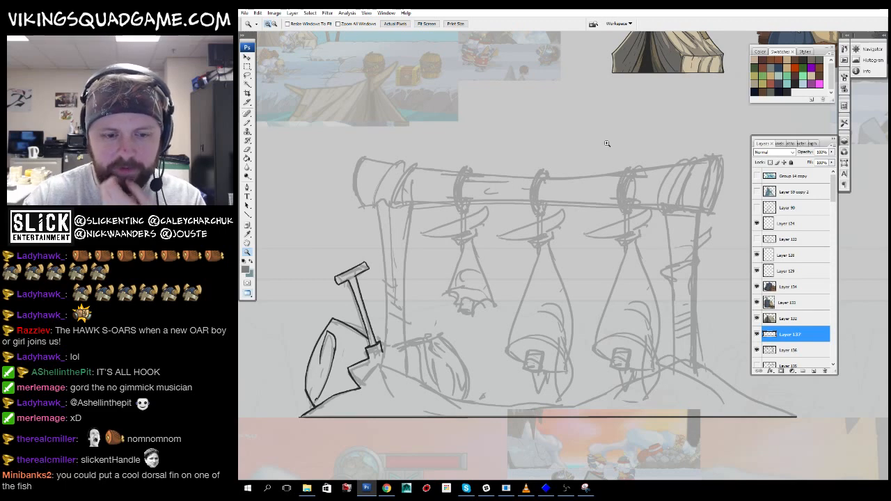
left_click_drag(478, 364, 568, 383)
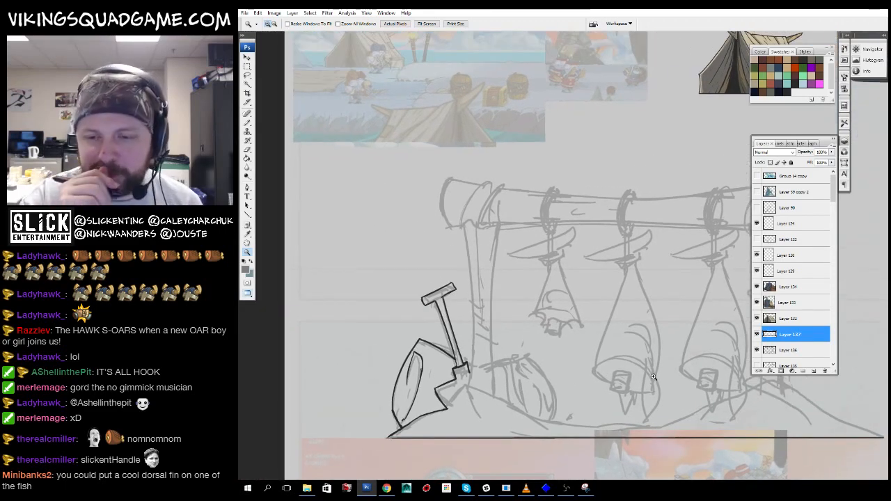
left_click_drag(653, 377, 598, 323)
- Sketch faint curved guide strokes around the middle hanging fish on Layer 136, and reselect Layer 137
left_click(777, 350)
key("b")
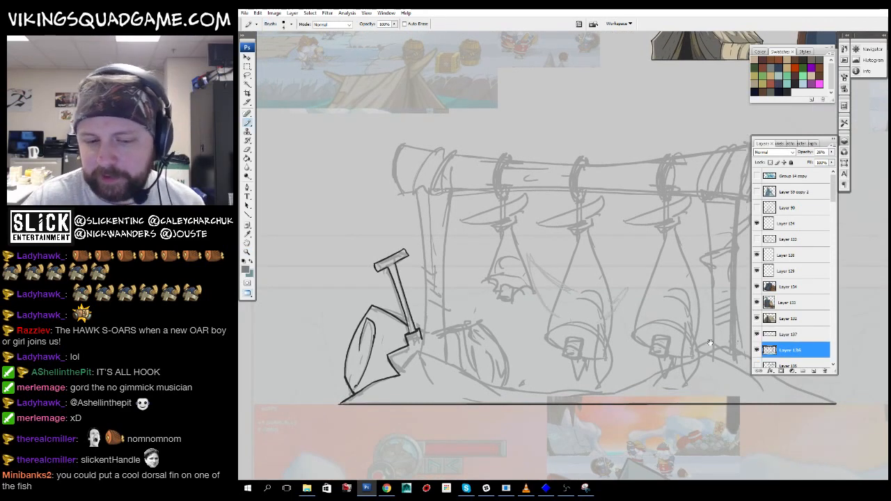
left_click_drag(710, 342, 691, 328)
left_click(780, 337)
left_click_drag(594, 351, 675, 360)
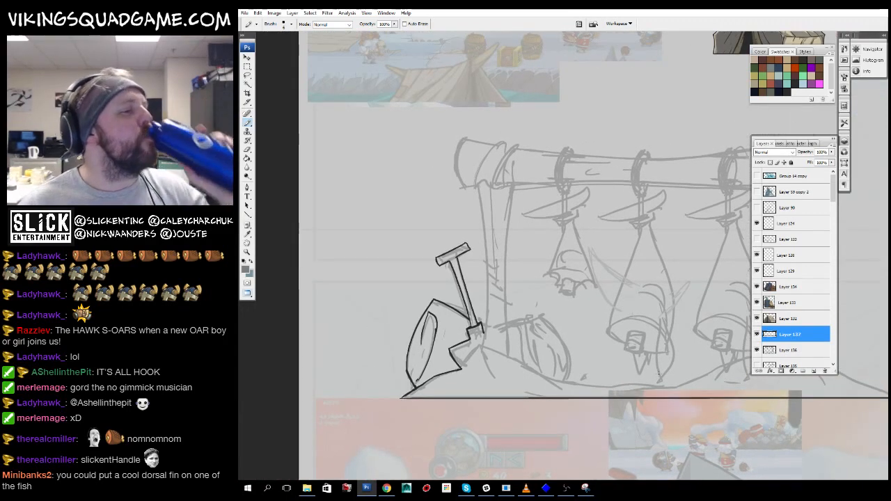
- Sample the dark ink colour from the shovel outline and ink the small stub on the right of the shovel's socket
left_click_drag(582, 313, 614, 329)
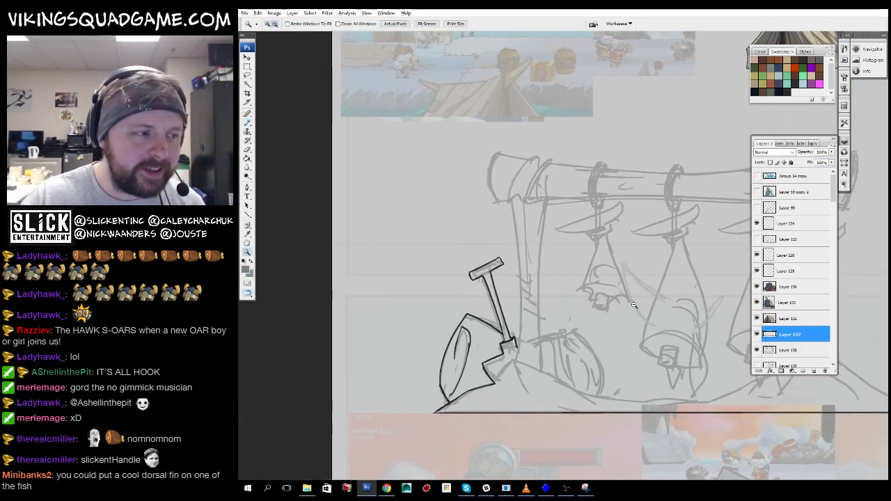
left_click(612, 324, "ctrl+alt")
left_click_drag(576, 260, 583, 245)
left_click(571, 264, "ctrl")
left_click_drag(614, 159, 473, 338)
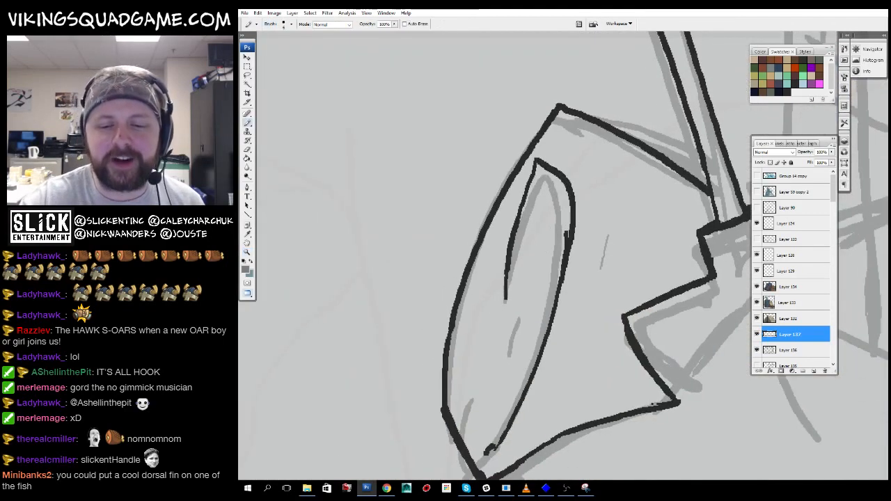
left_click(548, 310, "alt")
left_click_drag(548, 310, 594, 290)
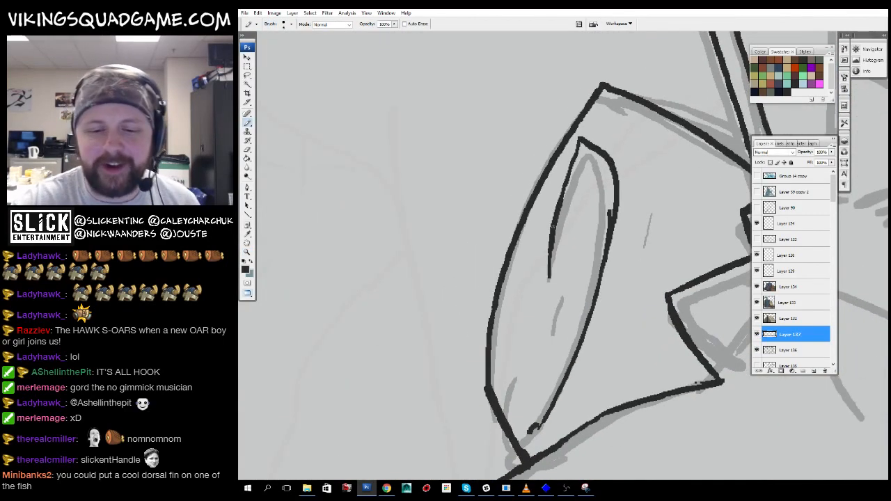
mouse_move(549, 326)
left_mouse_down()
mouse_move(414, 408)
mouse_move(357, 408)
left_mouse_up()
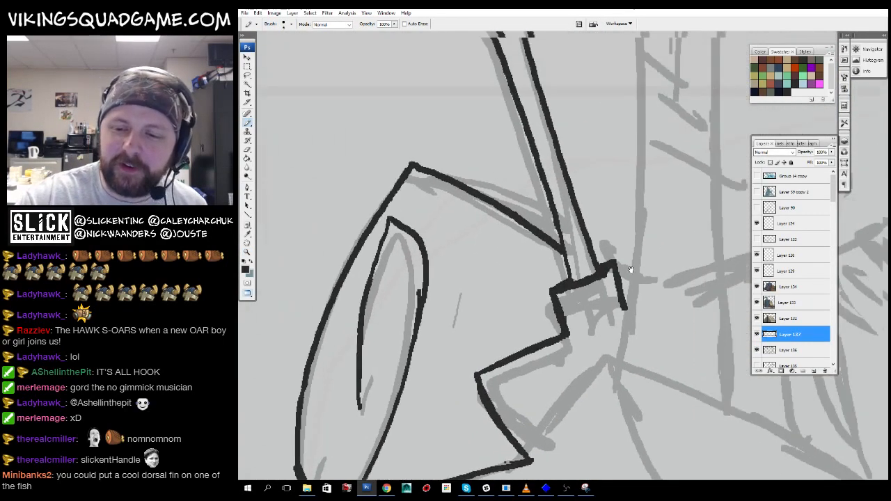
mouse_move(618, 282)
left_mouse_down()
mouse_move(604, 298)
mouse_move(603, 281)
left_mouse_up()
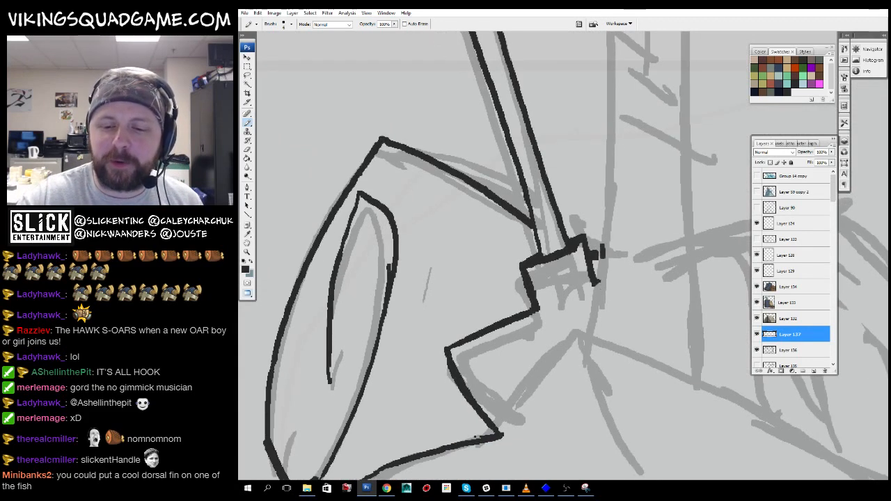
- Ink both long edges of the rack's left post from the crossbeam down to the snow, undoing a stray stroke
left_click_drag(603, 241, 616, 140)
mouse_move(615, 141)
left_mouse_down()
mouse_move(602, 291)
mouse_move(582, 73)
mouse_move(591, 115)
left_mouse_up()
key("ctrl+z")
mouse_move(605, 398)
left_mouse_down()
mouse_move(592, 72)
mouse_move(591, 388)
left_mouse_up()
left_click_drag(578, 316, 554, 170)
mouse_move(638, 271)
left_mouse_down()
mouse_move(591, 93)
mouse_move(601, 105)
mouse_move(590, 407)
mouse_move(550, 299)
left_mouse_up()
mouse_move(578, 116)
left_mouse_down()
mouse_move(578, 341)
mouse_move(578, 202)
left_mouse_up()
left_click_drag(578, 288, 585, 367)
left_click_drag(581, 312, 580, 167)
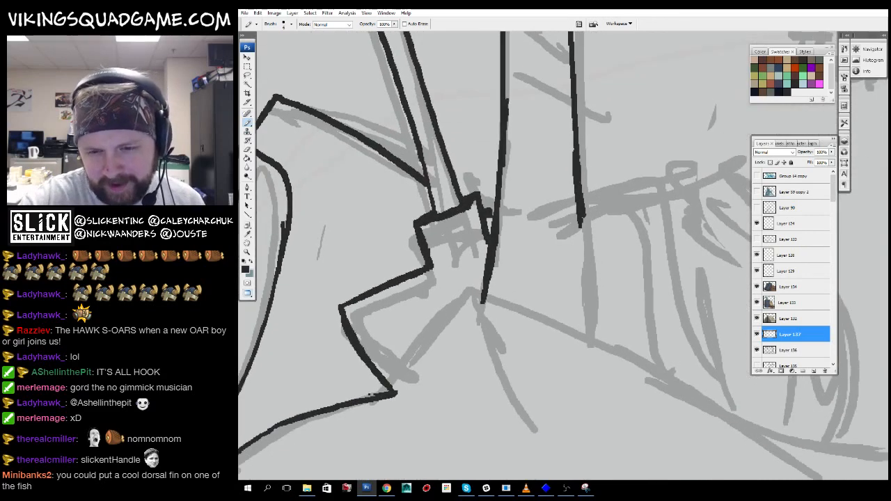
- Erase gaps in both edges of the left post around mid-height and ink a flared wrap band across them
left_click(653, 284, "alt")
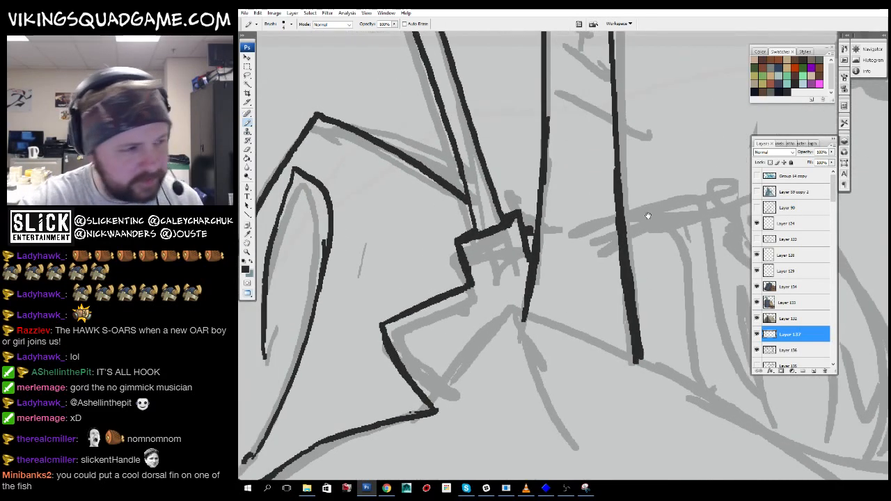
left_click(653, 284, "alt")
left_click(653, 284, "alt")
left_click(653, 284)
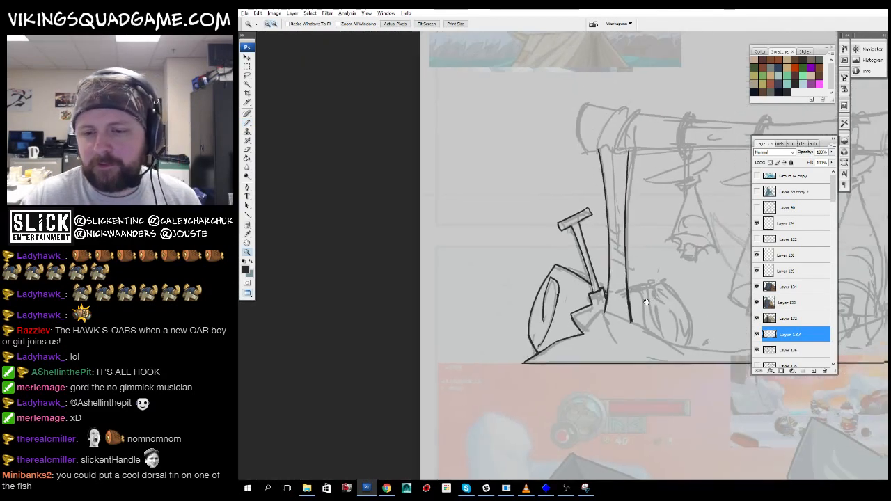
left_click(653, 284)
left_click(653, 284)
left_click(653, 284)
left_click_drag(628, 363, 625, 384)
key("e")
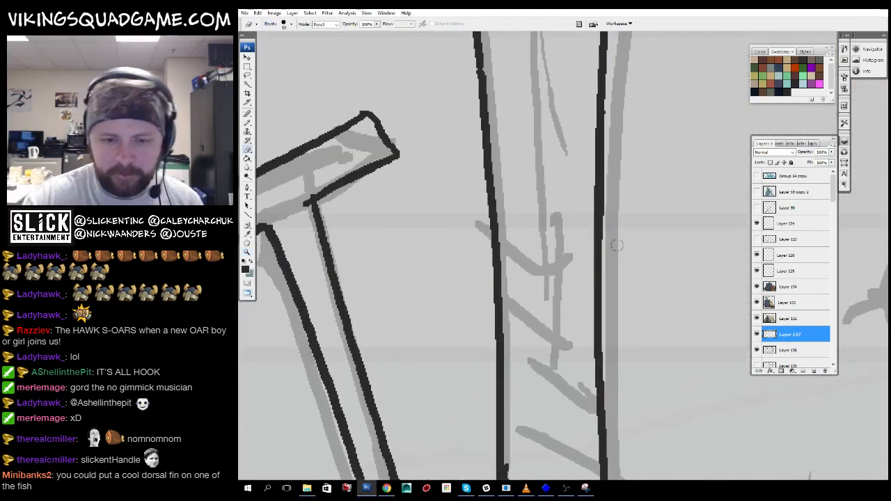
left_click_drag(495, 279, 495, 333)
left_click_drag(598, 258, 597, 309)
key("b")
mouse_move(518, 334)
left_mouse_down()
mouse_move(536, 355)
mouse_move(610, 335)
left_mouse_up()
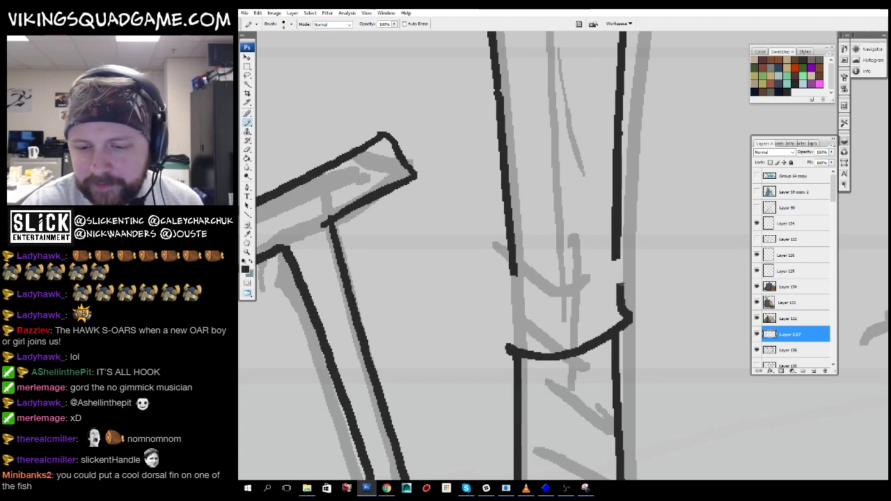
mouse_move(623, 254)
left_mouse_down()
mouse_move(508, 278)
mouse_move(518, 333)
mouse_move(616, 336)
left_mouse_up()
left_click_drag(616, 356, 634, 268)
- Erase the post edges just beneath the wrap band and ink a second flared band there
key("e")
left_click_drag(537, 280, 535, 346)
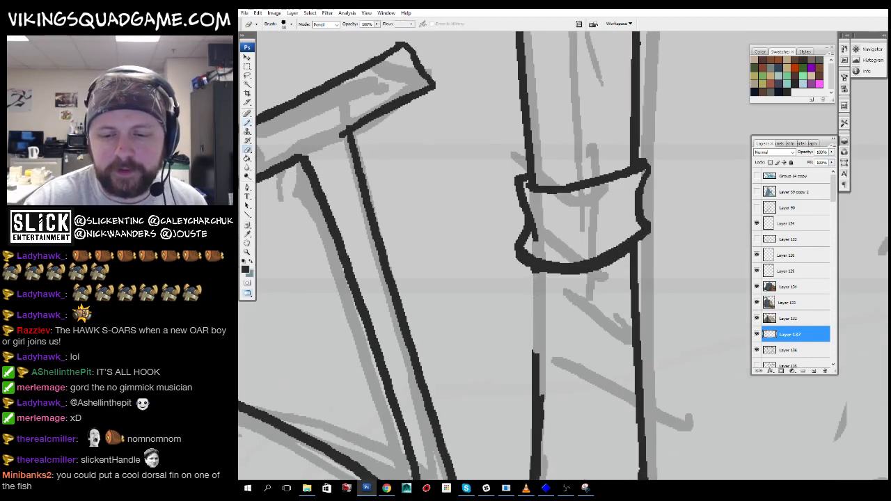
key("b")
right_click(631, 275)
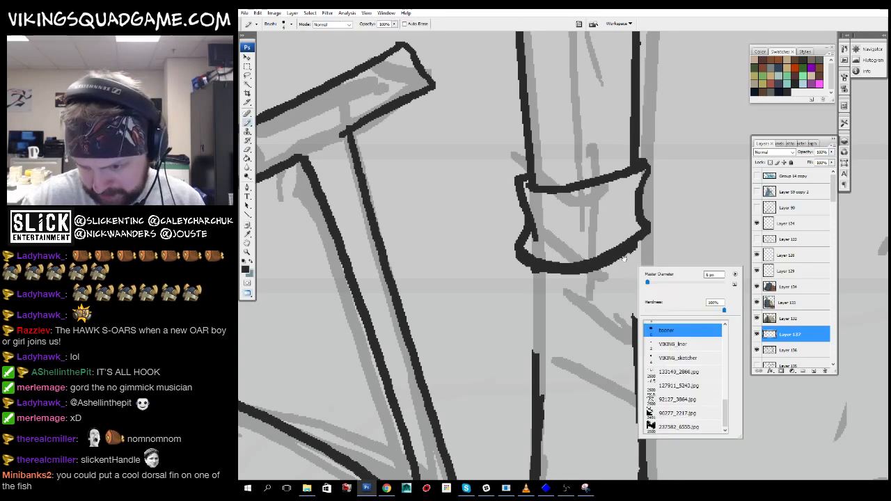
left_click_drag(624, 258, 640, 227)
left_click_drag(545, 235, 540, 297)
mouse_move(582, 330)
left_mouse_down()
mouse_move(605, 329)
mouse_move(663, 288)
mouse_move(660, 217)
left_mouse_up()
- Ink a wood-grain line inside the left post, and begin the wrap above it with a wavy hem and curved fold
mouse_move(653, 255)
left_mouse_down()
mouse_move(580, 325)
mouse_move(608, 384)
left_mouse_up()
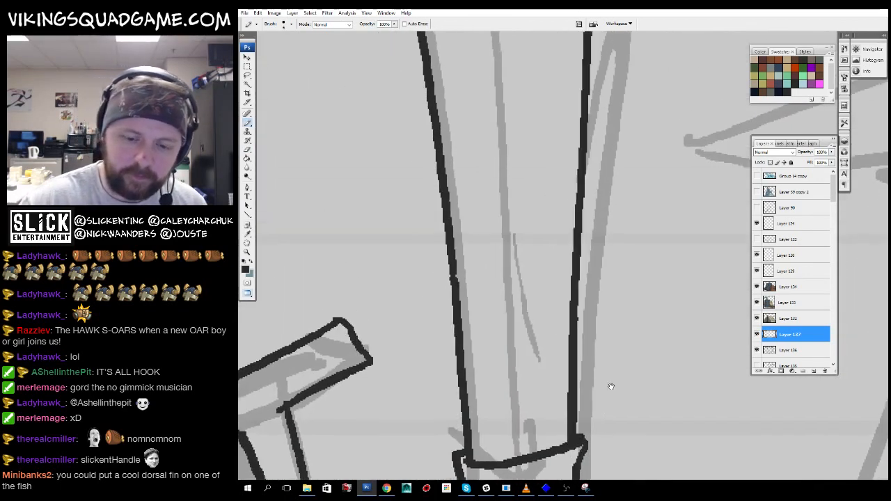
left_click_drag(498, 462, 490, 234)
left_click_drag(492, 181, 509, 390)
mouse_move(447, 253)
left_mouse_down()
mouse_move(482, 280)
mouse_move(477, 357)
mouse_move(487, 339)
left_mouse_up()
left_click_drag(487, 339, 550, 371)
mouse_move(585, 352)
left_mouse_down()
mouse_move(575, 384)
mouse_move(578, 252)
mouse_move(677, 151)
left_mouse_up()
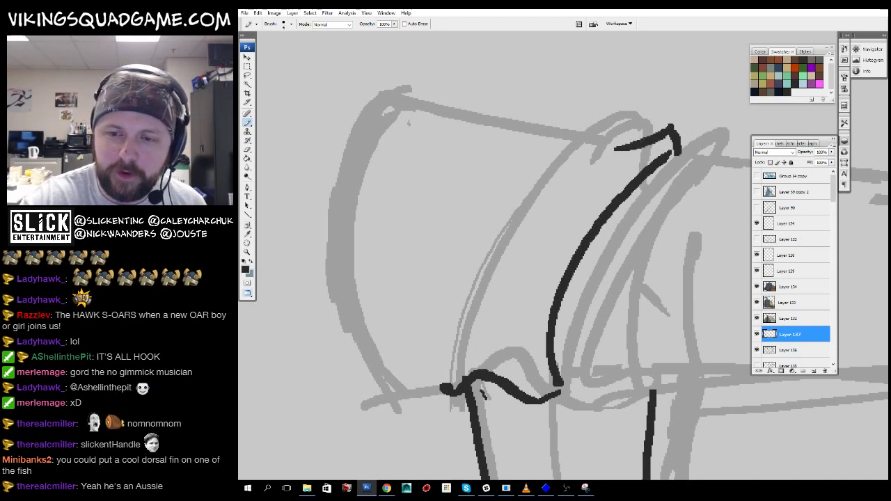
- Ink the wrap's remaining left folds and scalloped top, and outline the crossbeam's left end with a thickened outer edge
mouse_move(566, 113)
left_mouse_down()
mouse_move(441, 384)
mouse_move(461, 389)
left_mouse_up()
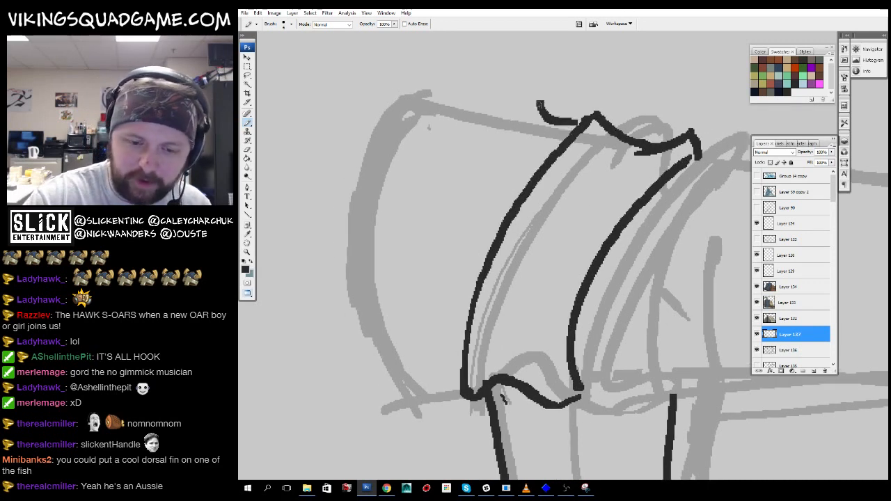
mouse_move(540, 105)
left_mouse_down()
mouse_move(447, 257)
mouse_move(461, 381)
left_mouse_up()
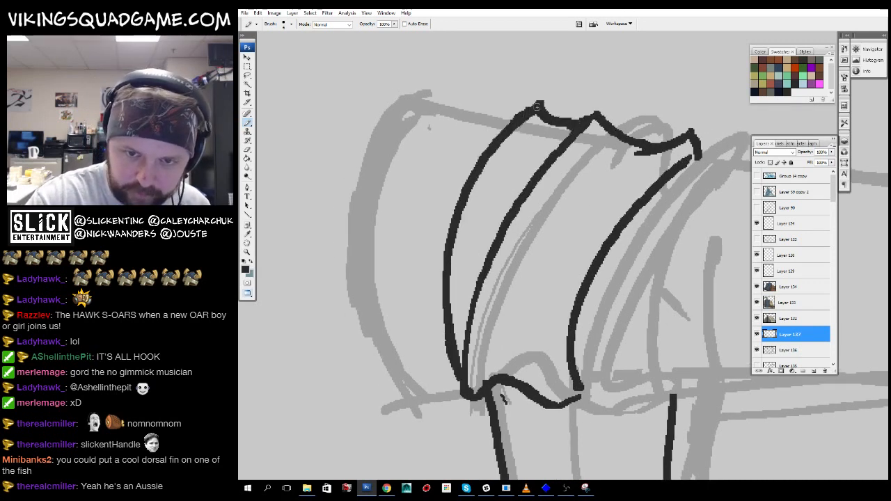
left_click_drag(557, 279, 608, 275)
mouse_move(564, 112)
left_mouse_down()
mouse_move(457, 89)
mouse_move(448, 369)
left_mouse_up()
left_click_drag(557, 278, 596, 272)
left_click_drag(489, 366, 545, 360)
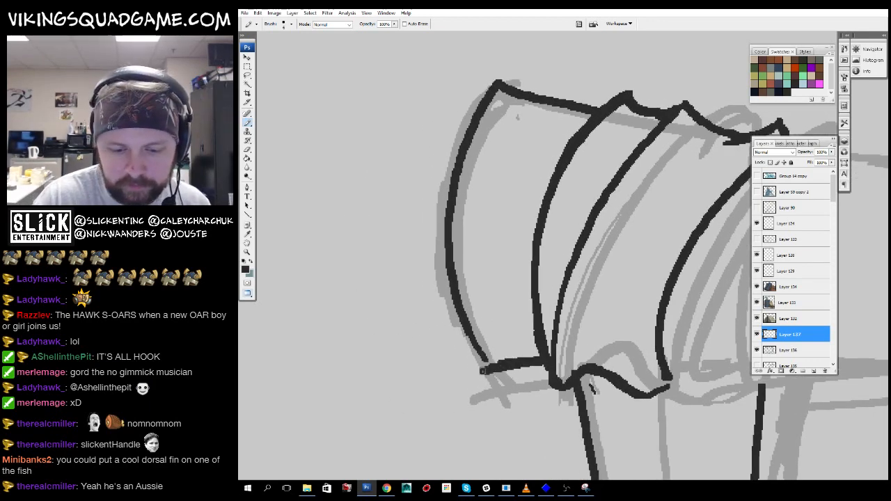
left_click_drag(482, 370, 451, 272)
left_click_drag(500, 87, 454, 259)
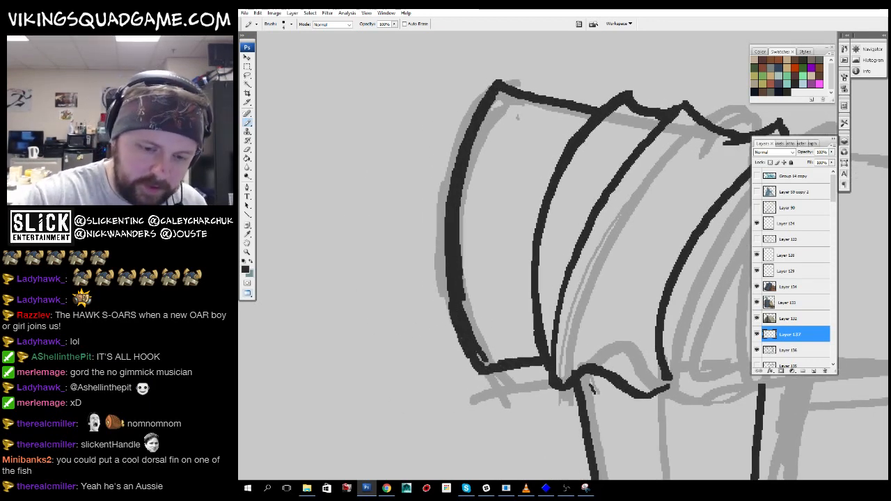
- Trim the thick outer edge of the beam end and cut a notch into it with a short wood crack
key("e")
left_click_drag(453, 300, 488, 375)
left_click_drag(479, 288, 487, 303)
mouse_move(461, 193)
left_mouse_down()
mouse_move(466, 170)
mouse_move(468, 181)
left_mouse_up()
key("b")
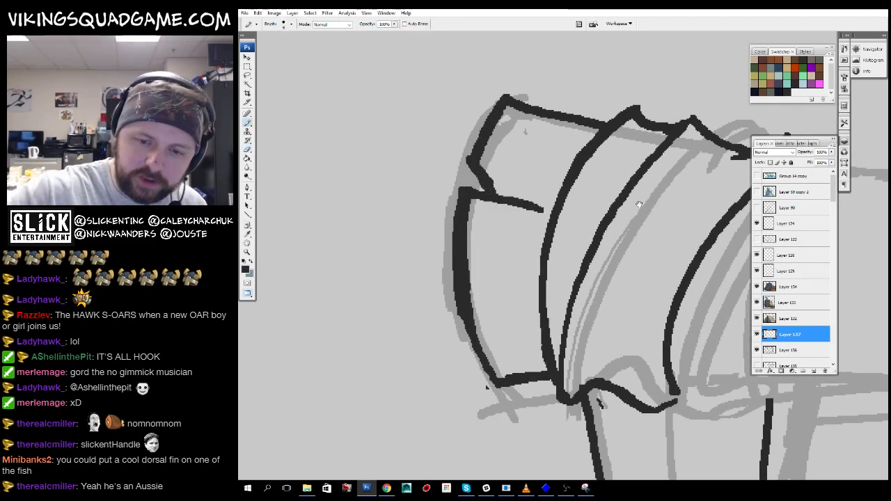
- Ink the wrap's right-hand fold and the hem over the post, erasing overlapping lines at its lower corner
left_click_drag(639, 205, 486, 264)
left_click_drag(630, 333, 568, 187)
mouse_move(592, 80)
left_mouse_down()
mouse_move(575, 105)
mouse_move(557, 324)
left_mouse_up()
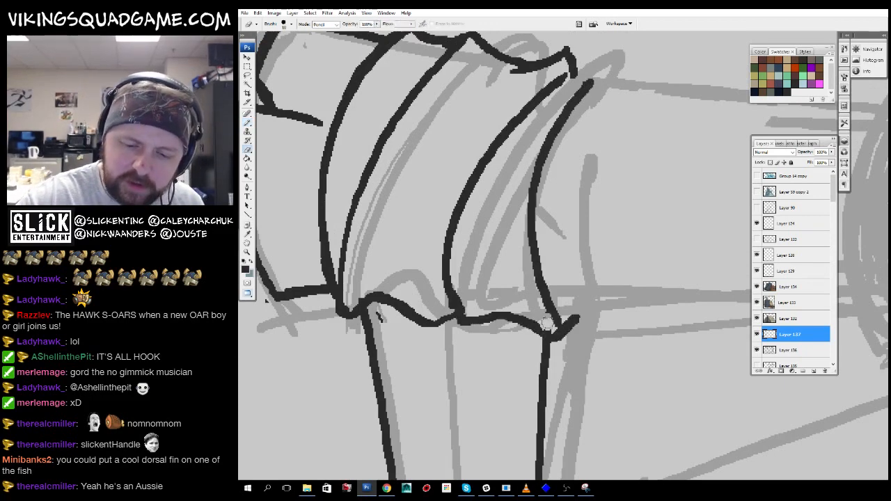
left_click_drag(609, 289, 578, 360)
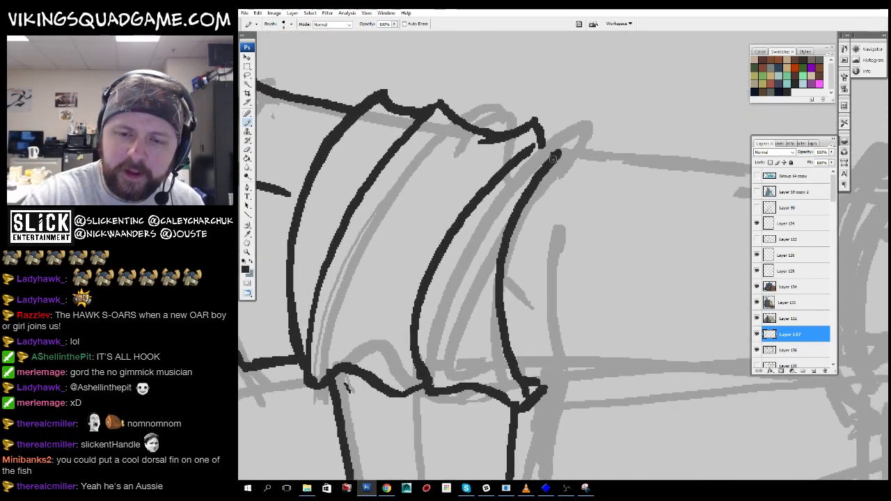
- Review the inked left post, wrap and shovel against the complete rack sketch and the nearby campsite props
key("z")
left_click(622, 322, "alt")
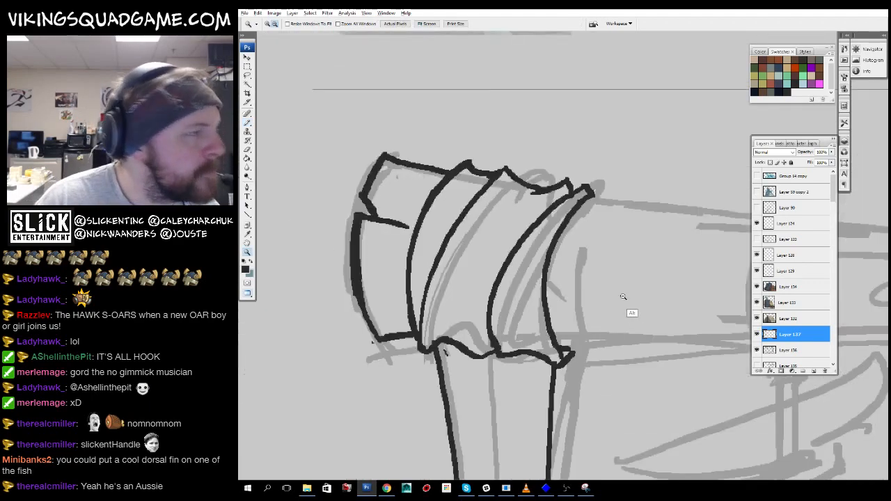
left_click(624, 308, "alt")
left_click(640, 302, "alt")
left_click(635, 293, "alt")
left_click(639, 282, "alt")
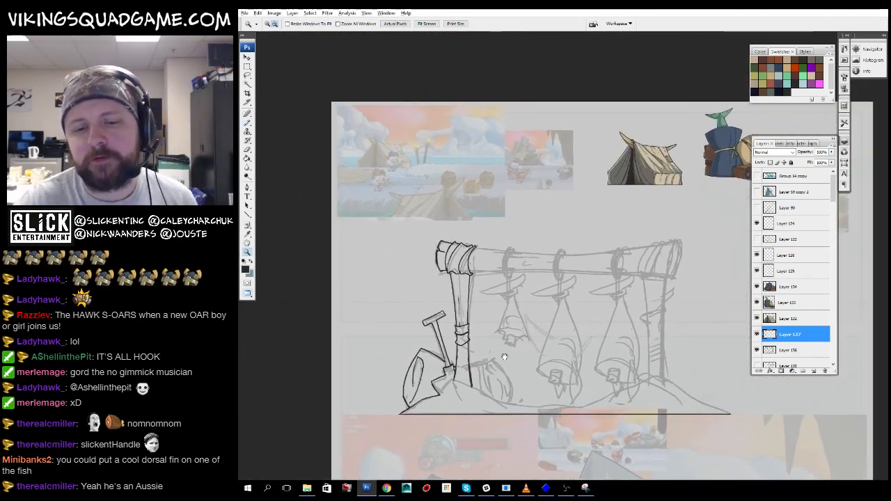
left_click(646, 268, "alt")
left_click(654, 251, "alt")
left_click(579, 279)
left_click(647, 170)
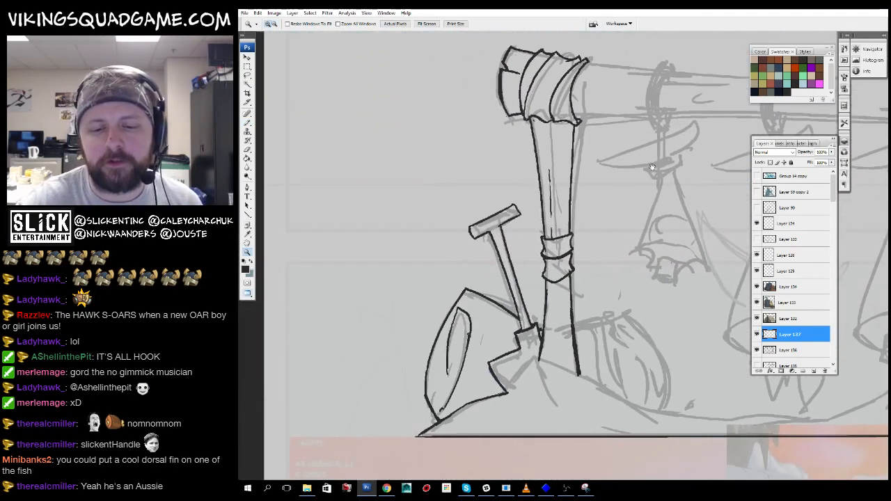
left_click(651, 168)
left_click(680, 241)
- Ink the snow mound's contour from the shovel blade up to its peak and across the base of the left post
key("b")
left_click_drag(543, 228, 646, 271)
mouse_move(530, 225)
left_mouse_down()
mouse_move(475, 287)
mouse_move(604, 327)
left_mouse_up()
- Extend the inked snow slope down to the right of the left post, with a shallower branch beneath the rough bundle
key("z")
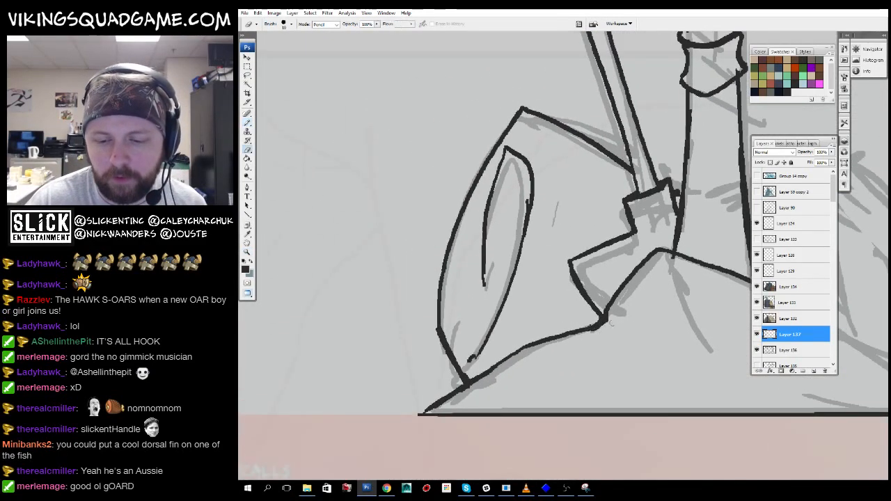
left_click(606, 324, "alt")
left_click_drag(670, 332, 512, 299)
left_click(512, 300, "alt")
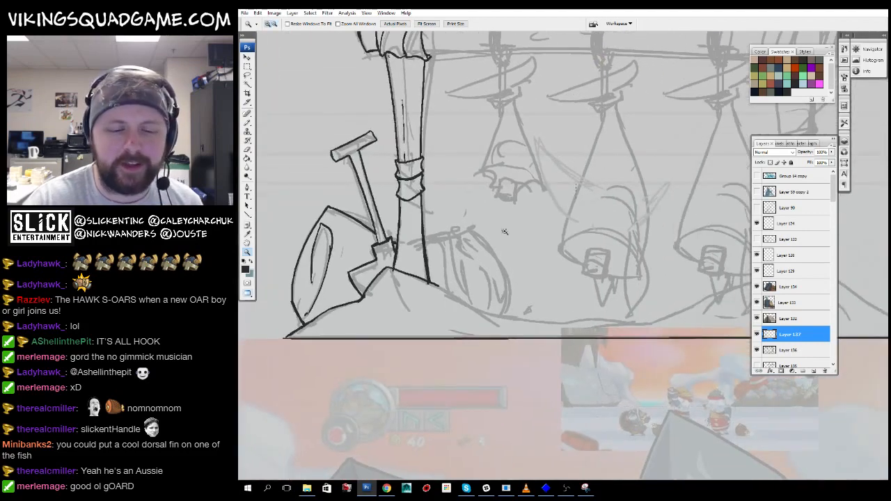
left_click(508, 266)
left_click(509, 266)
key("b")
mouse_move(425, 284)
left_mouse_down()
mouse_move(624, 410)
mouse_move(644, 407)
left_mouse_up()
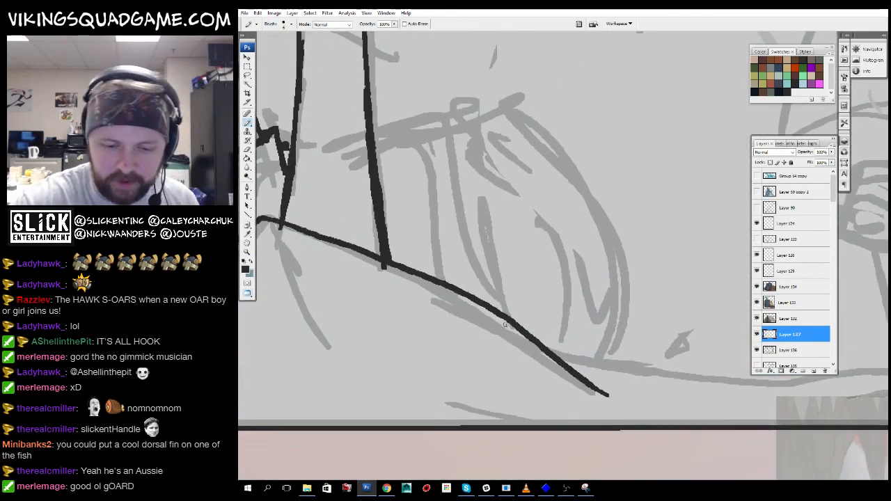
left_click_drag(535, 337, 660, 369)
left_click_drag(385, 272, 526, 281)
- Erase the left post's line overrun beneath the snow contour beside the shovel
key("e")
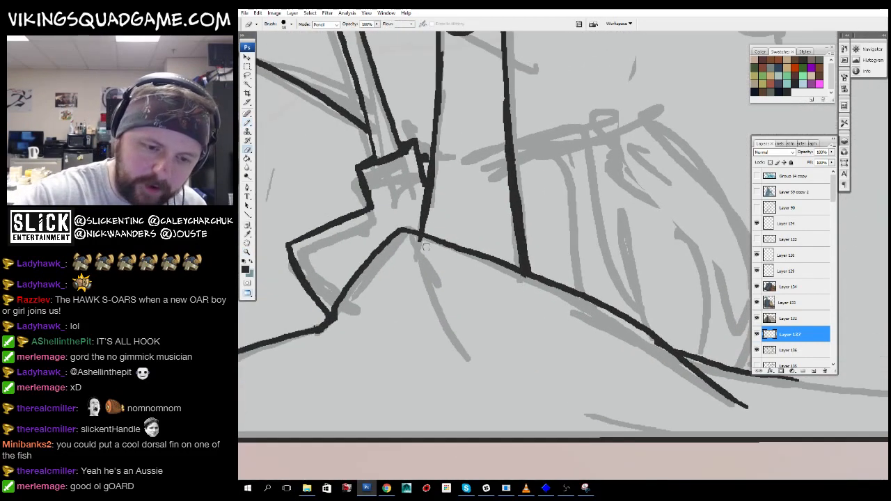
left_click_drag(471, 246, 596, 392)
key("b")
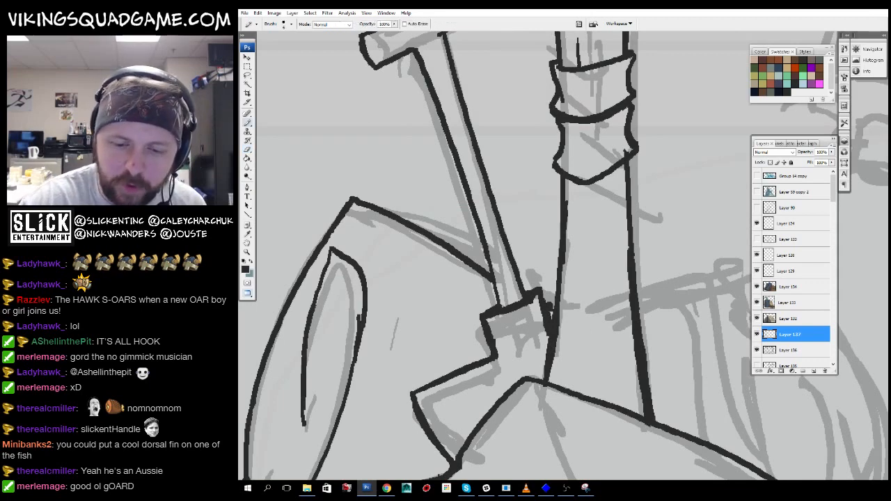
mouse_move(431, 321)
left_mouse_down()
mouse_move(570, 280)
mouse_move(557, 277)
left_mouse_up()
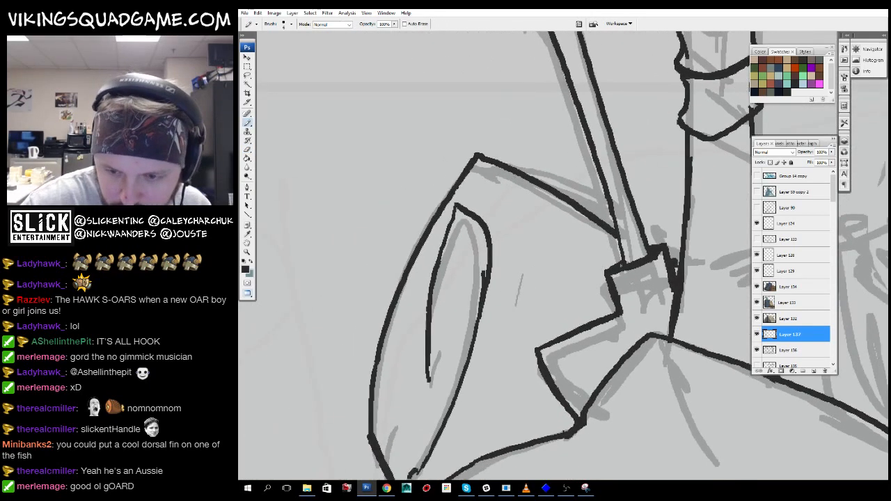
- Ink short accent strokes on the rounded shapes on either side of the left post
mouse_move(604, 253)
left_mouse_down()
mouse_move(374, 240)
mouse_move(337, 268)
left_mouse_up()
mouse_move(500, 285)
left_mouse_down()
mouse_move(632, 222)
mouse_move(754, 390)
mouse_move(592, 123)
mouse_move(635, 221)
left_mouse_up()
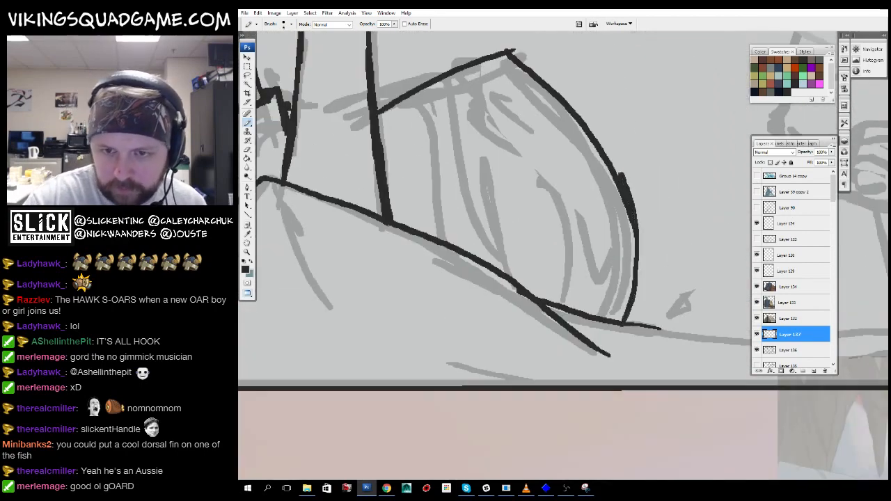
left_click_drag(621, 175, 564, 97)
mouse_move(605, 151)
left_mouse_down()
mouse_move(703, 353)
mouse_move(777, 281)
left_mouse_up()
key("e")
key("b")
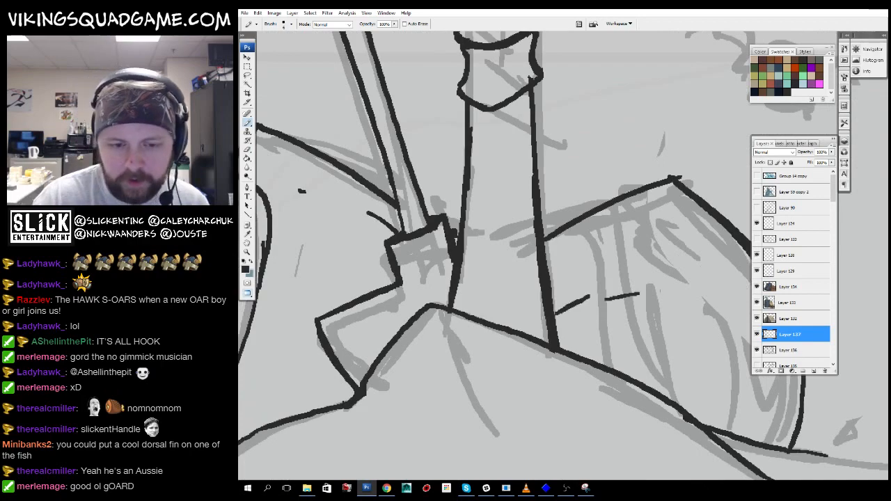
left_click_drag(541, 295, 677, 329)
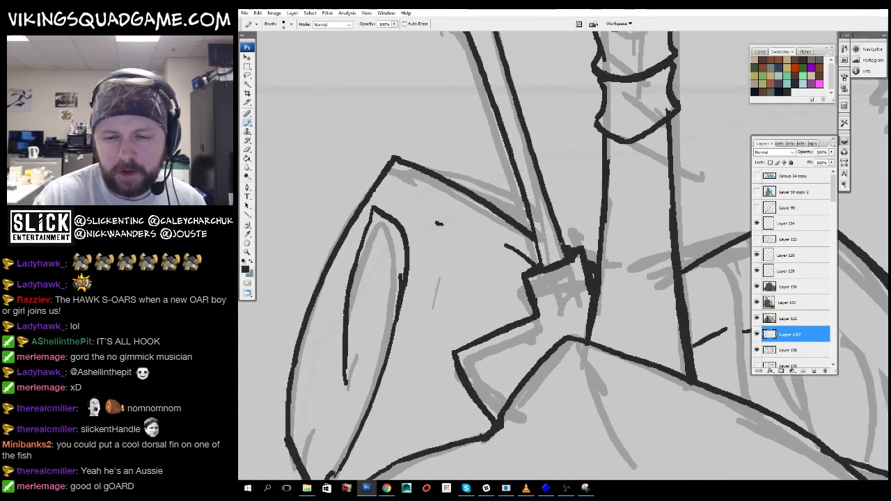
left_click_drag(572, 149, 627, 288)
- Erase the upper ends of the left post's edge lines just beneath the beam wrap
key("z")
left_click(626, 288, "alt")
left_click(639, 278, "alt")
mouse_move(650, 216)
left_mouse_down()
mouse_move(485, 248)
mouse_move(414, 299)
mouse_move(442, 306)
mouse_move(401, 310)
mouse_move(333, 287)
left_mouse_up()
key("b")
mouse_move(415, 205)
left_mouse_down()
mouse_move(700, 211)
mouse_move(698, 223)
left_mouse_up()
left_click_drag(389, 176, 703, 183)
mouse_move(567, 265)
left_mouse_down()
mouse_move(470, 272)
mouse_move(585, 251)
mouse_move(533, 171)
mouse_move(718, 254)
left_mouse_up()
key("z")
left_click_drag(439, 278, 517, 269)
right_click(631, 261)
left_click(651, 265)
left_click_drag(609, 303, 639, 391)
left_click_drag(475, 215, 544, 263)
key("b")
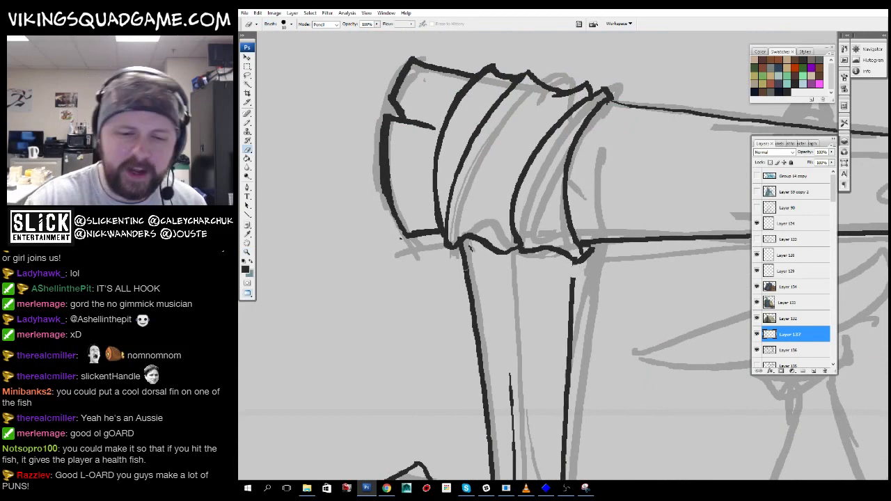
key("ctrl+plus")
key("ctrl+plus")
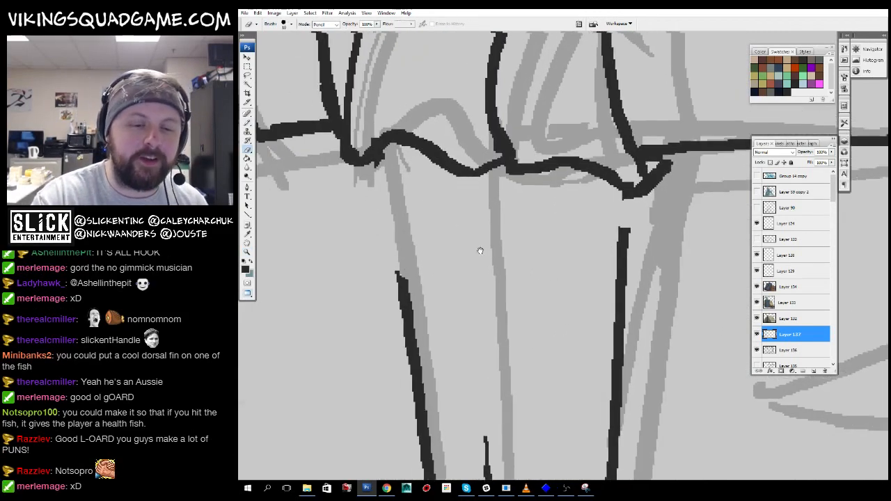
scroll(479, 248, "up", 2)
- Ink stacked rope bands with short cross marks around the top of the left post, directly beneath the wrap
key("b")
left_click_drag(625, 313, 611, 303)
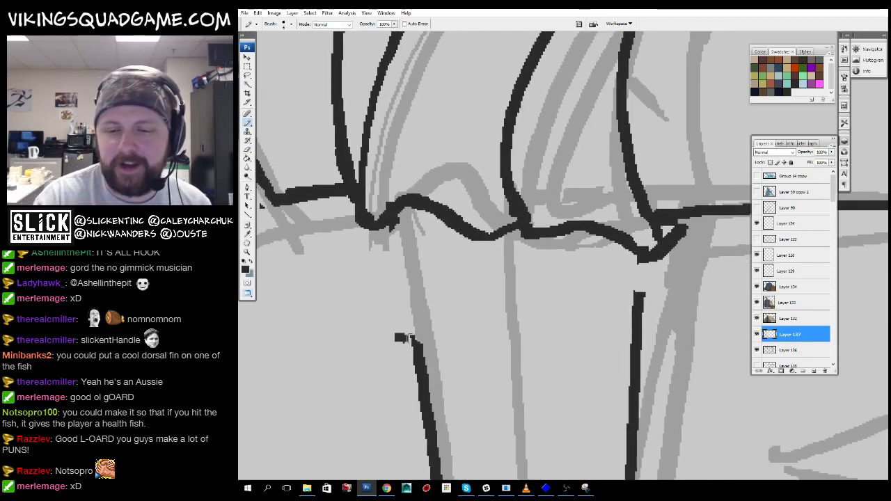
mouse_move(410, 338)
left_mouse_down()
mouse_move(656, 265)
mouse_move(390, 301)
mouse_move(387, 322)
mouse_move(398, 333)
mouse_move(627, 254)
left_mouse_up()
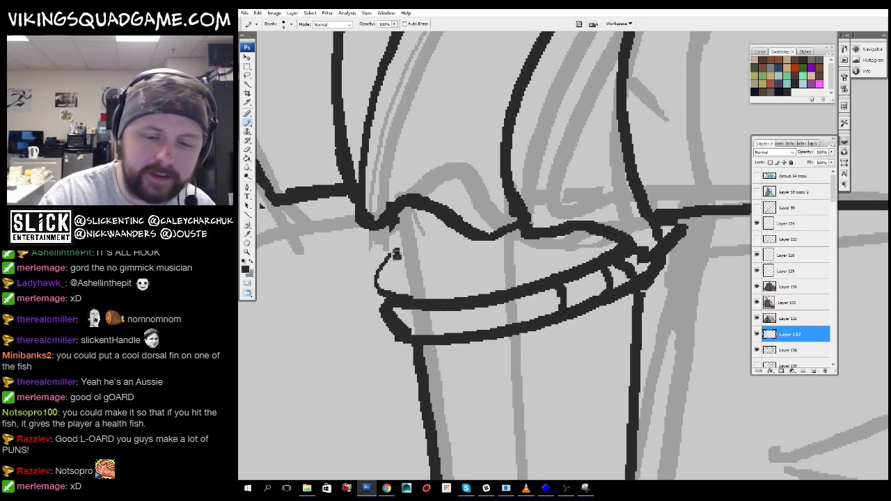
left_click_drag(395, 254, 557, 243)
mouse_move(395, 252)
left_mouse_down()
mouse_move(369, 239)
mouse_move(418, 209)
mouse_move(468, 229)
mouse_move(426, 266)
left_mouse_up()
key("z")
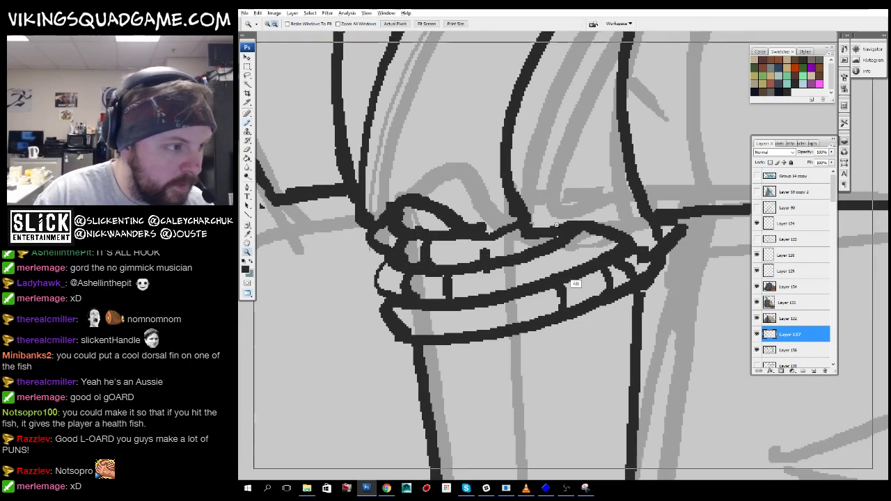
- Ink a loose rope end hanging from the left side of the left post's lashing
left_click(587, 302, "alt")
left_click(586, 302, "alt")
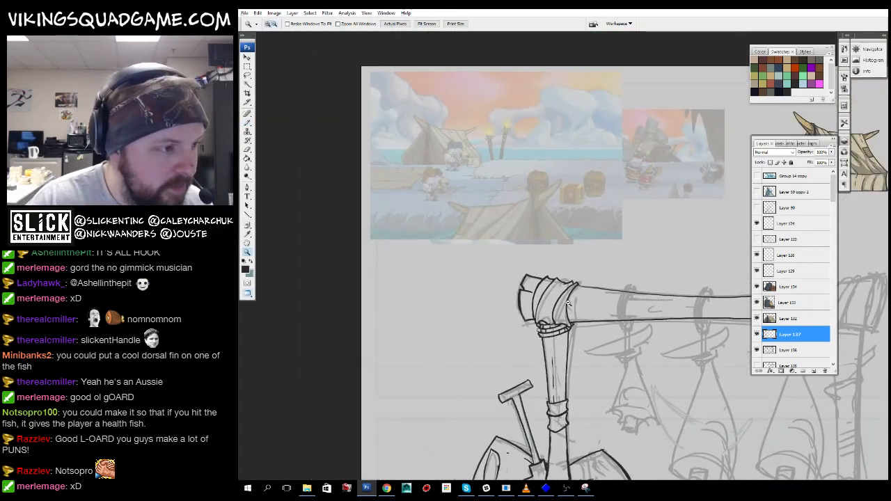
left_click(586, 302, "alt")
left_click(586, 302, "alt")
left_click(613, 218, "alt")
left_click(545, 256)
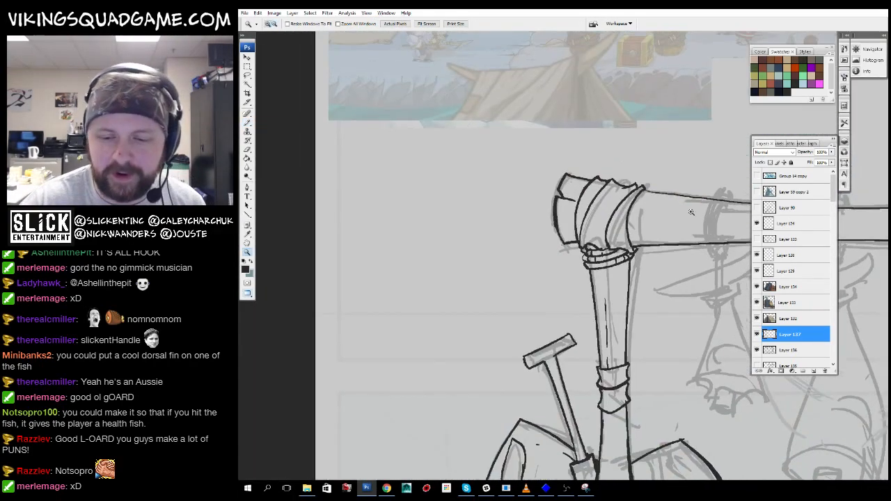
left_click(544, 256)
key("b")
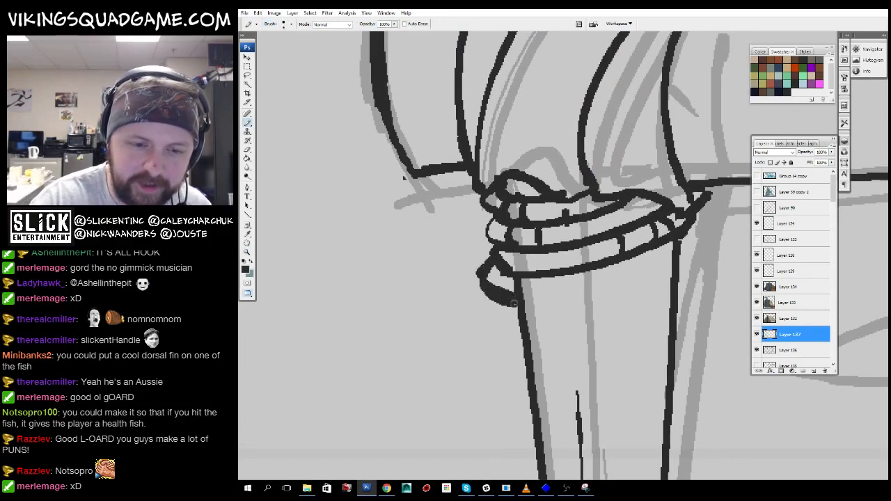
- Examine the left post's rope lashing against the whole rack sketch and the beam
key("z")
left_click(590, 294, "alt")
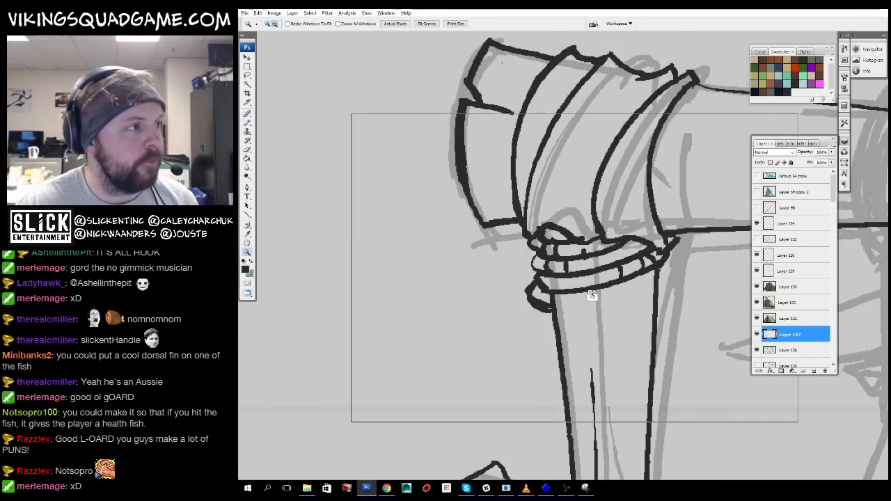
left_click(591, 294, "alt")
left_click(585, 265, "alt")
left_click(578, 229, "alt")
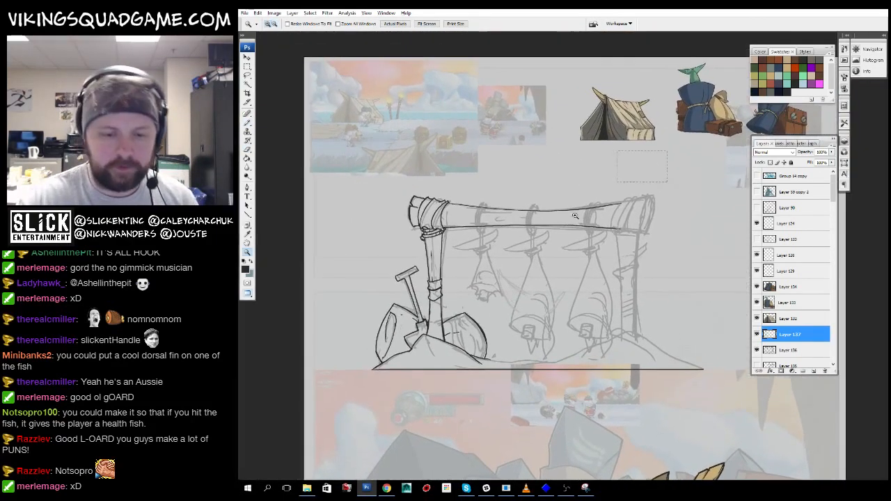
left_click(575, 216)
left_click_drag(604, 267, 604, 346)
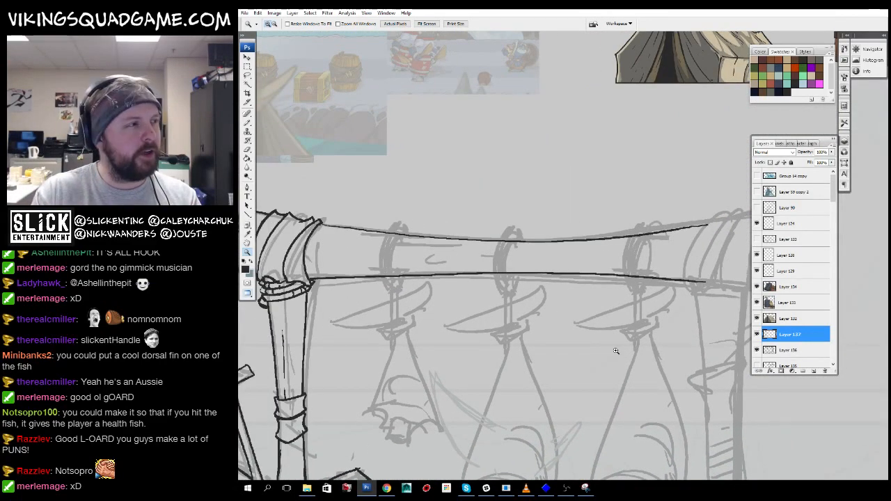
mouse_move(470, 395)
left_mouse_down()
mouse_move(640, 247)
mouse_move(669, 308)
left_mouse_up()
left_click(554, 209)
left_click(554, 212)
- Ink crease marks in the left wrap and short grain dashes on the adjoining beam
key("e")
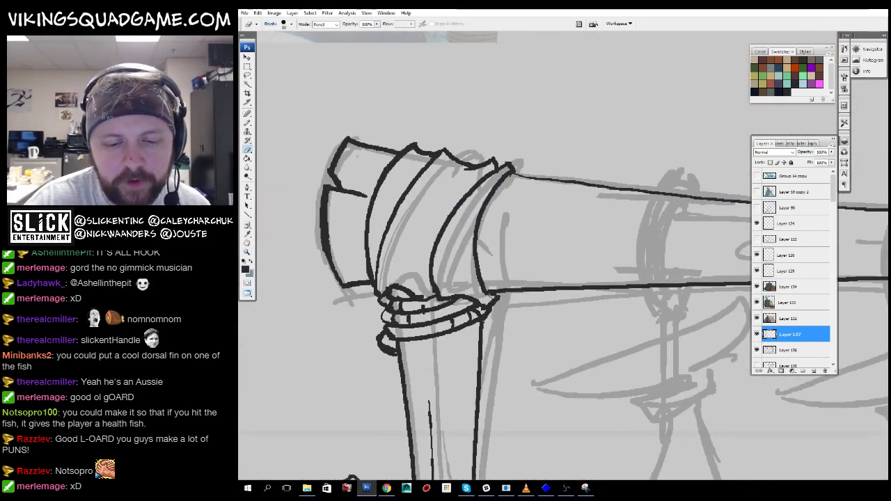
key("b")
left_click_drag(485, 183, 596, 248)
left_click_drag(478, 301, 483, 270)
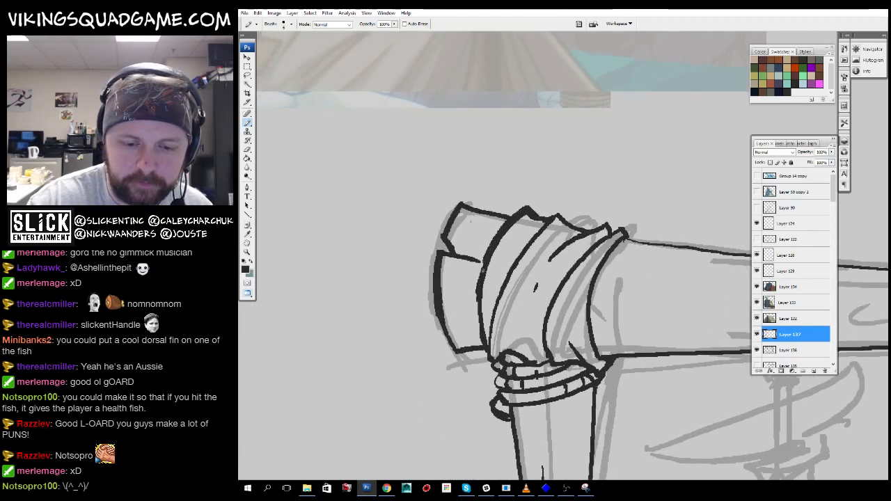
mouse_move(501, 360)
left_mouse_down()
mouse_move(478, 387)
mouse_move(376, 321)
mouse_move(404, 301)
left_mouse_up()
left_click_drag(492, 266, 519, 268)
left_click_drag(553, 265, 586, 267)
mouse_move(667, 273)
left_mouse_down()
mouse_move(668, 309)
mouse_move(648, 331)
left_mouse_up()
- Open a gap in the beam's upper edge beside the left wrap and ink a jagged splinter with a trailing crack there
key("e")
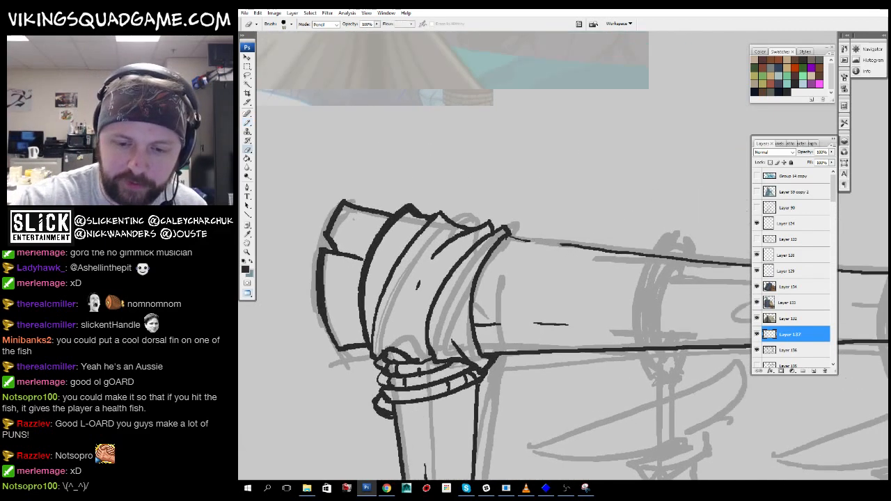
left_click_drag(624, 303, 559, 313)
key("z")
left_click(550, 296)
mouse_move(550, 283)
left_mouse_down()
mouse_move(570, 310)
mouse_move(563, 343)
left_mouse_up()
key("b")
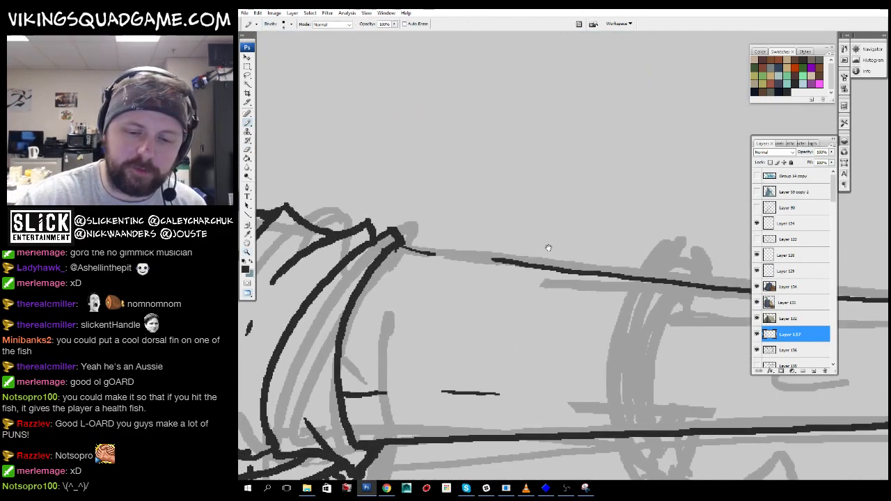
left_click_drag(548, 247, 554, 270)
mouse_move(487, 267)
left_mouse_down()
mouse_move(515, 292)
mouse_move(447, 304)
left_mouse_up()
left_click_drag(440, 246, 477, 264)
mouse_move(477, 264)
left_mouse_down()
mouse_move(471, 252)
mouse_move(553, 307)
left_mouse_up()
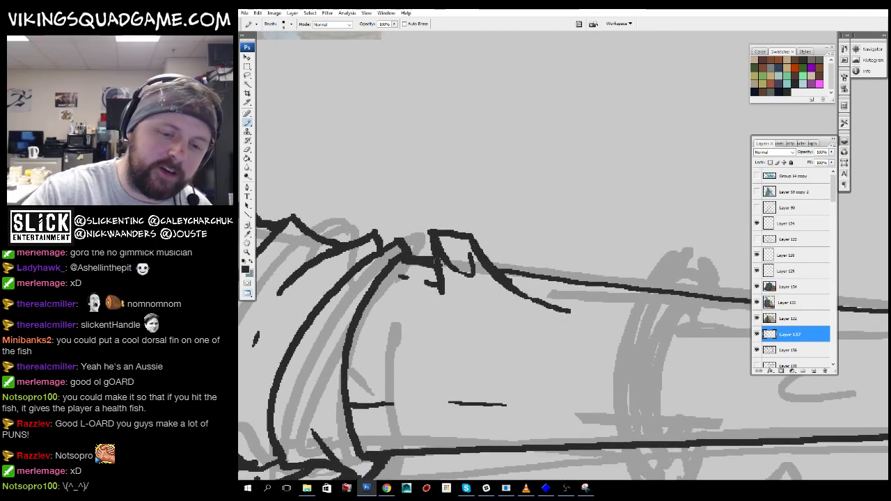
left_click_drag(428, 242, 646, 259)
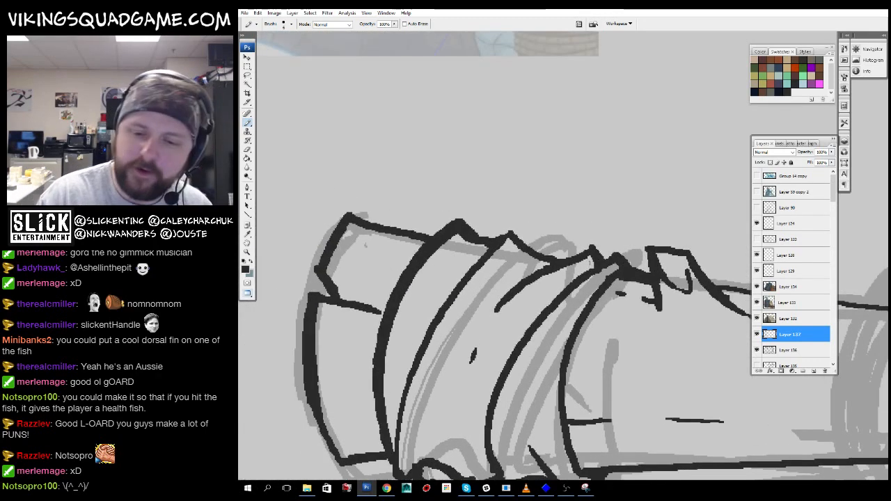
- Ink short wood-grain dashes on the beam near its right end
mouse_move(566, 270)
left_mouse_down()
mouse_move(466, 276)
mouse_move(557, 289)
left_mouse_up()
left_click_drag(696, 300, 446, 292)
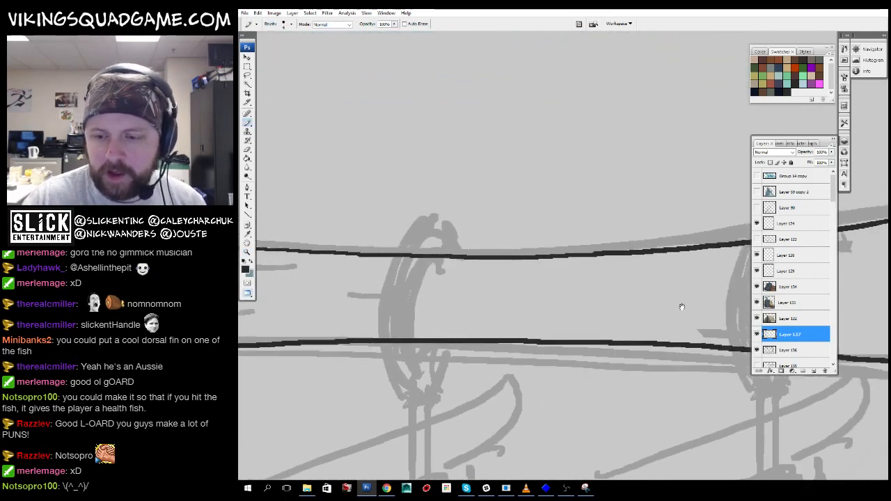
mouse_move(738, 306)
left_mouse_down()
mouse_move(602, 296)
mouse_move(519, 305)
left_mouse_up()
left_click_drag(522, 284, 583, 274)
left_click_drag(583, 279, 437, 302)
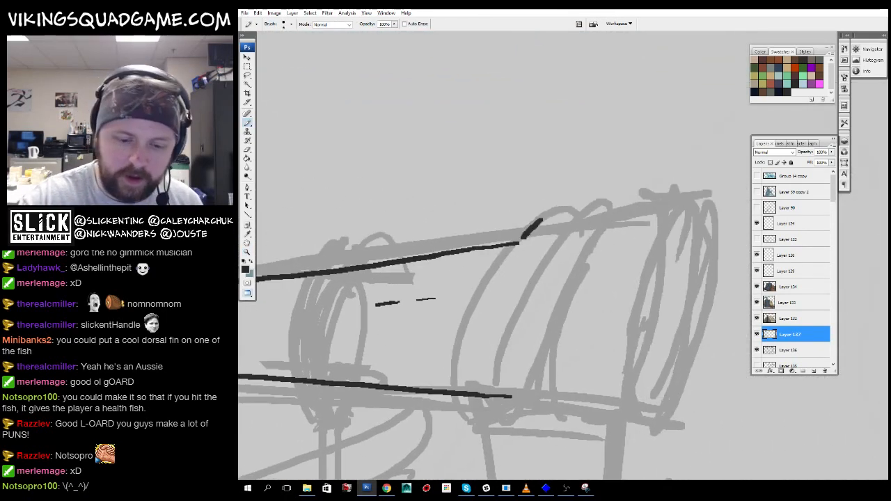
- Ink the right wrap's overlapping curved bands with wavy edges, clearing the beam line that overruns them
left_click_drag(522, 238, 507, 408)
left_click_drag(577, 404, 602, 221)
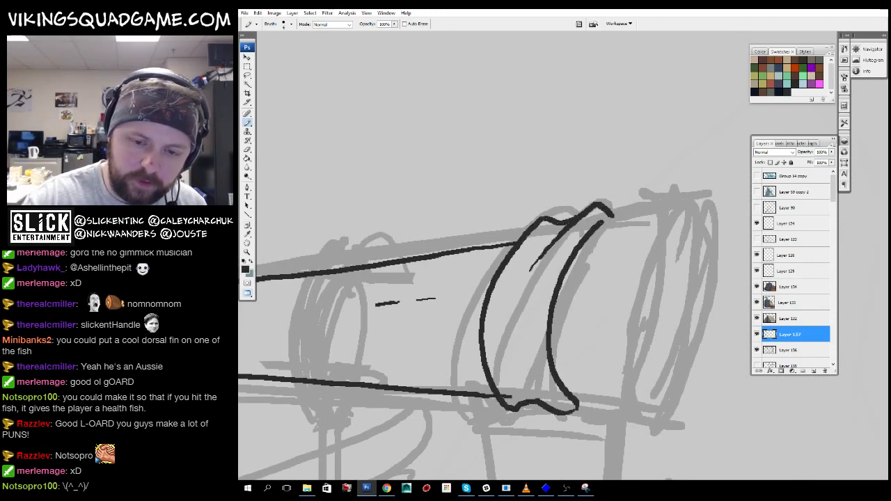
left_click_drag(502, 392, 507, 382)
key("e")
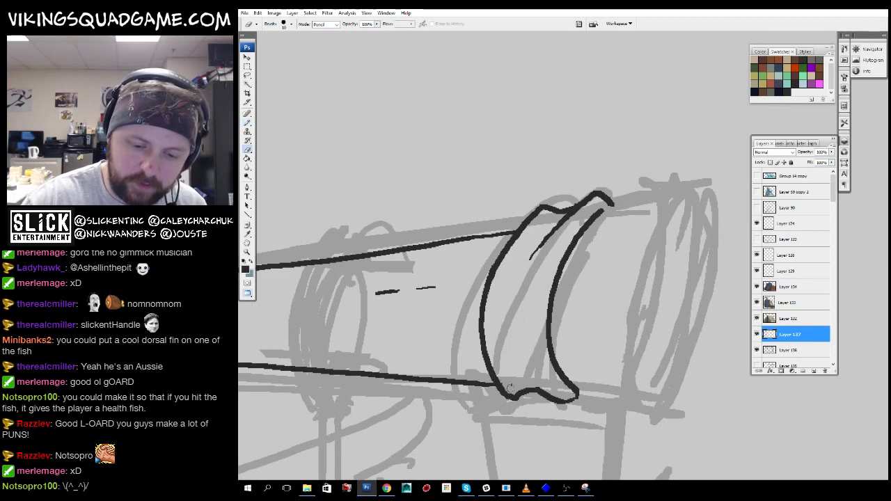
left_click_drag(618, 362, 592, 366)
key("b")
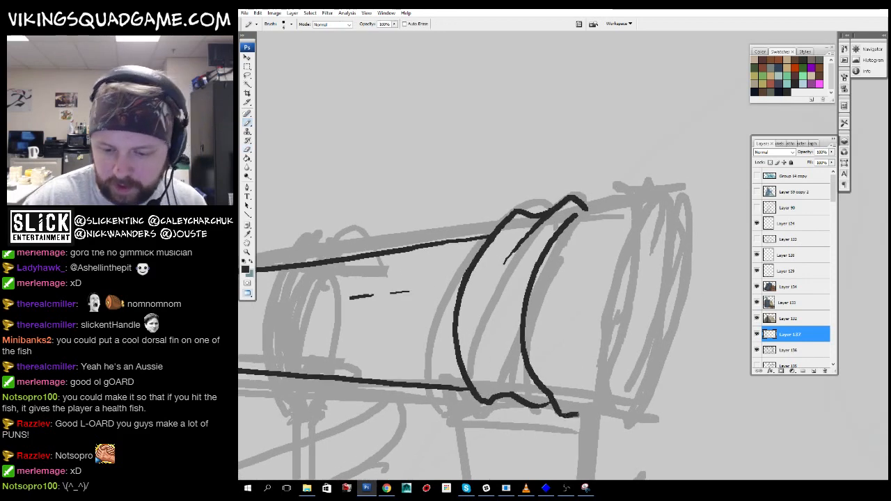
mouse_move(616, 417)
left_mouse_down()
mouse_move(649, 206)
mouse_move(590, 215)
left_mouse_up()
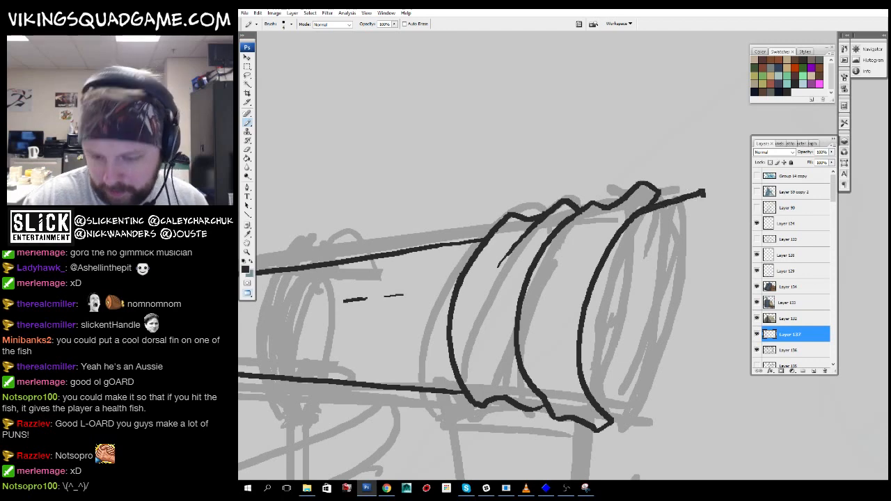
- Ink the beam's flared right end beyond the wrap, with inner contour strokes and a darkened wrap corner
left_click_drag(702, 193, 668, 418)
left_click_drag(682, 382, 677, 388)
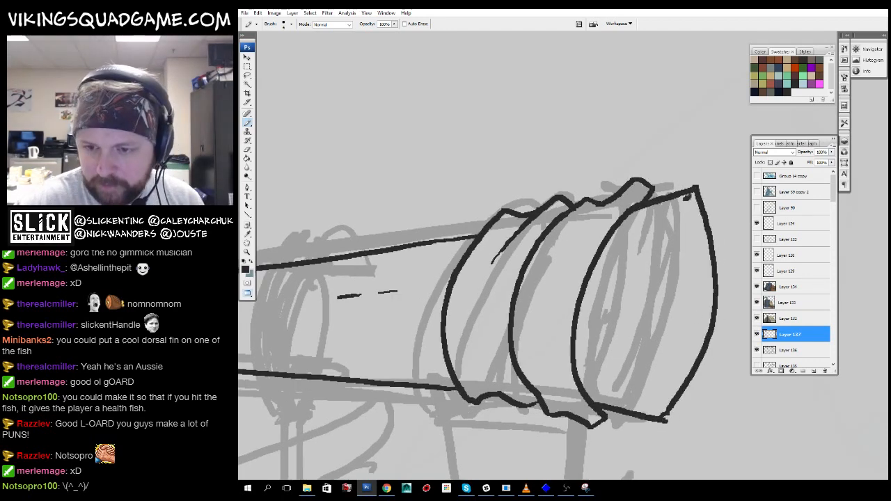
left_click_drag(688, 199, 600, 327)
left_click_drag(621, 367, 654, 410)
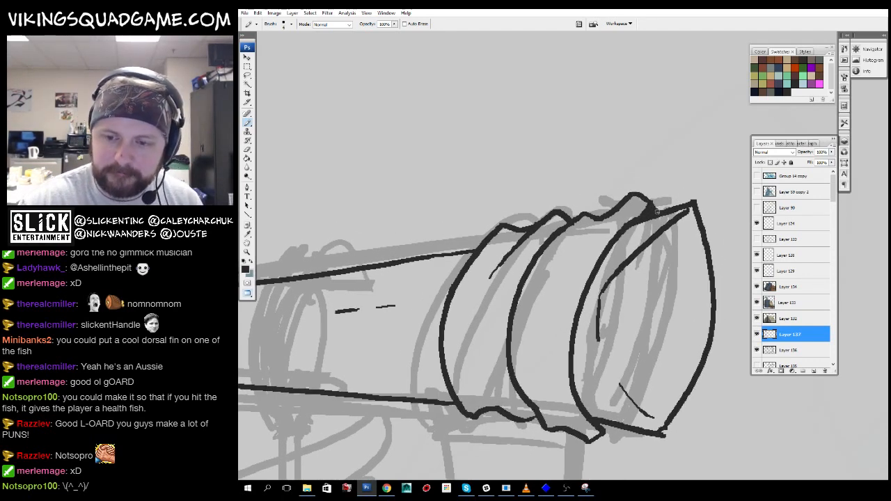
left_click_drag(657, 212, 674, 144)
- Compare the inked right wrap and beam end with the rest of the rack and the nearby campsite props
key("z")
left_click(609, 194, "alt")
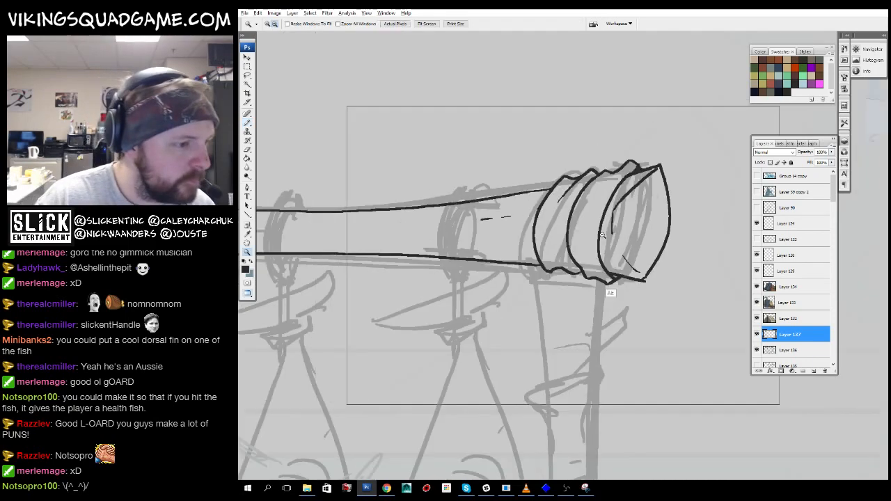
left_click(611, 290, "alt")
left_click(612, 270, "alt")
left_click(613, 268, "alt")
left_click(613, 267, "alt")
left_click_drag(606, 268, 605, 338)
left_click_drag(459, 202, 673, 353)
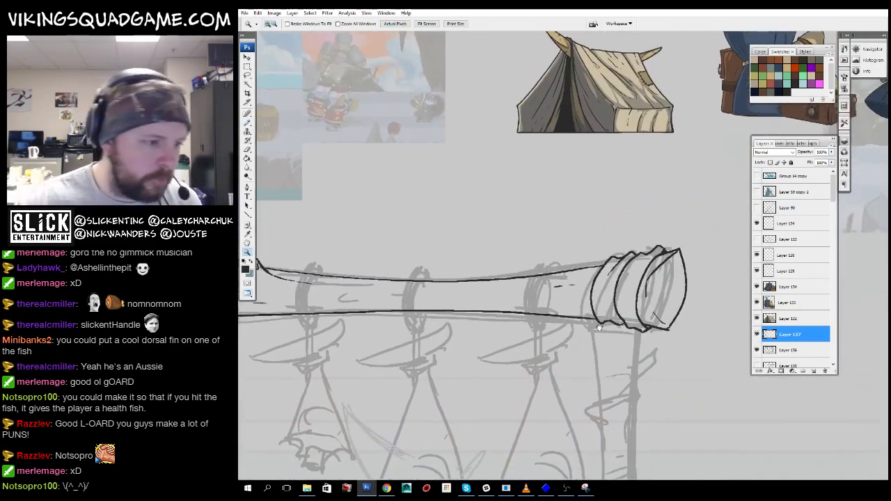
left_click(603, 327, "alt")
left_click(601, 337, "alt")
left_click_drag(601, 337, 558, 344)
left_click(568, 272)
left_click(568, 272)
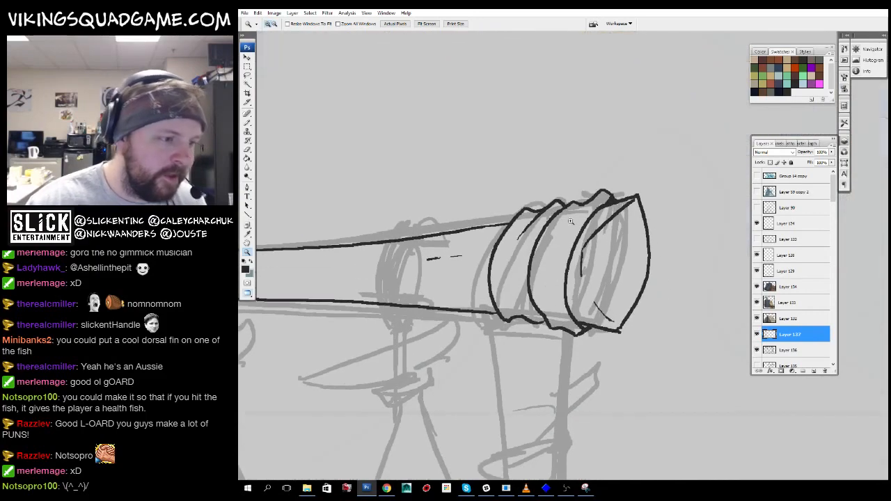
- Add short fold creases inside the bands of the right wrap
left_click(565, 249)
key("b")
left_click_drag(608, 177, 543, 248)
left_click_drag(528, 277, 527, 295)
left_click_drag(541, 331, 547, 252)
mouse_move(522, 307)
left_mouse_down()
mouse_move(569, 371)
mouse_move(525, 305)
left_mouse_up()
left_click_drag(468, 292, 490, 337)
- Ink both long edges of the right post from beneath the wrap down to the rough snow mound
key("z")
left_click(547, 213, "alt")
left_click(553, 224, "alt")
left_click(554, 227, "alt")
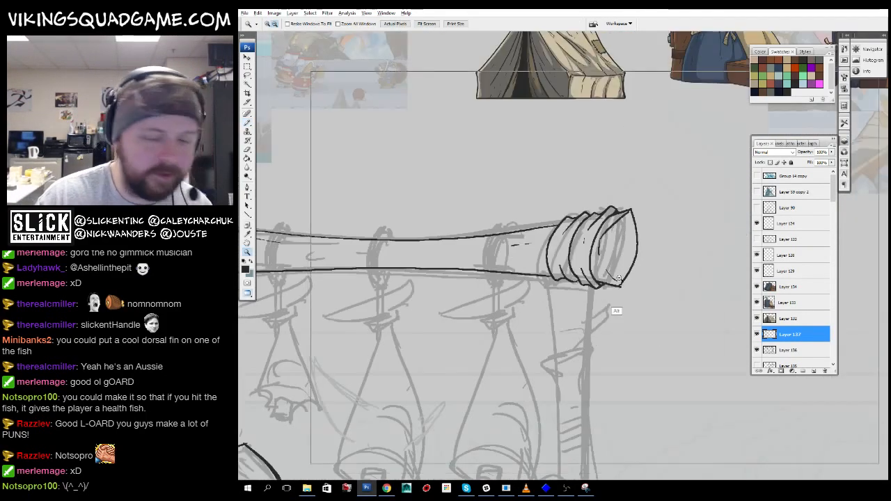
left_click(555, 229, "alt")
mouse_move(555, 228)
left_mouse_down()
mouse_move(665, 140)
mouse_move(580, 191)
left_mouse_up()
left_click_drag(672, 151, 494, 446)
key("b")
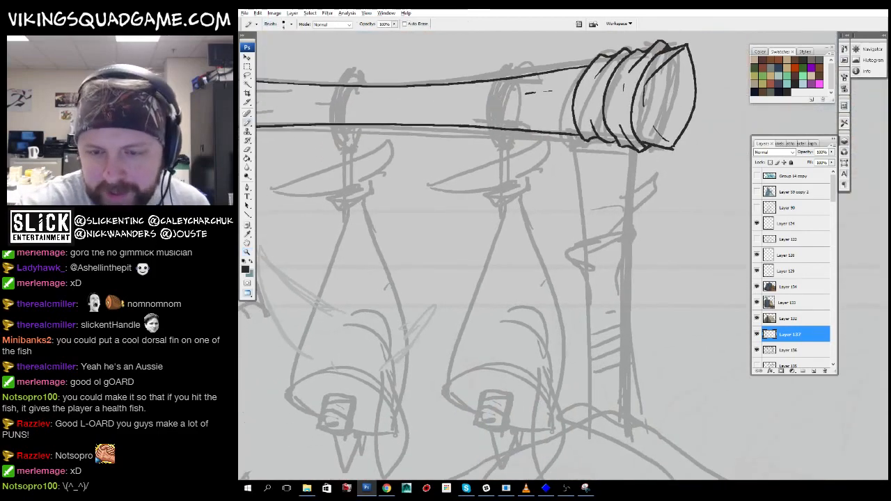
left_click_drag(591, 404, 591, 428)
left_click_drag(591, 428, 592, 409)
left_click_drag(632, 189, 638, 409)
left_click_drag(644, 388, 635, 408)
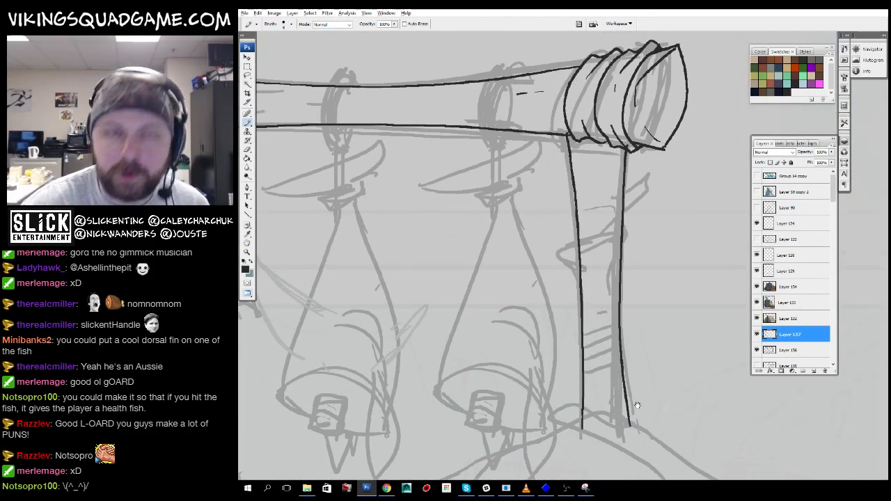
- Ink a jagged broken splinter on the right post's outer edge below the wrap, with short wood-grain strokes beside it
key("z")
left_click(617, 282, "alt")
left_click(649, 199, "alt")
left_click(598, 252)
left_click(597, 255)
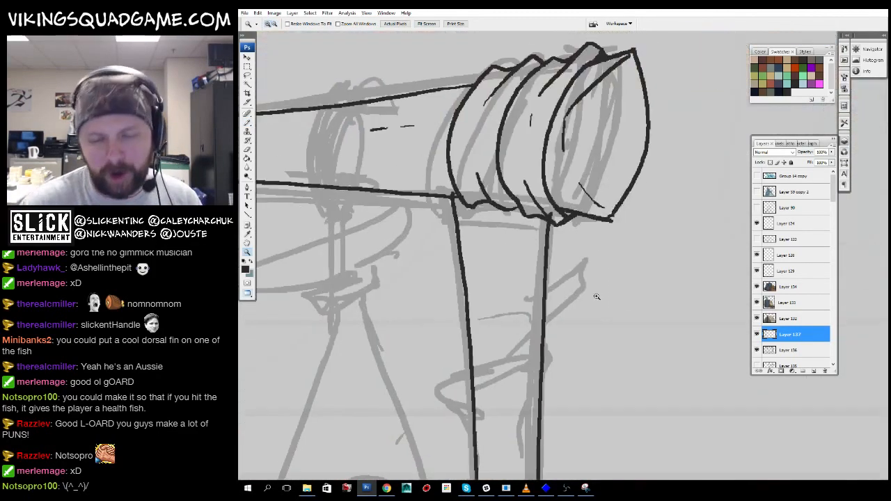
mouse_move(597, 295)
left_mouse_down()
mouse_move(633, 276)
mouse_move(579, 287)
left_mouse_up()
key("e")
key("z")
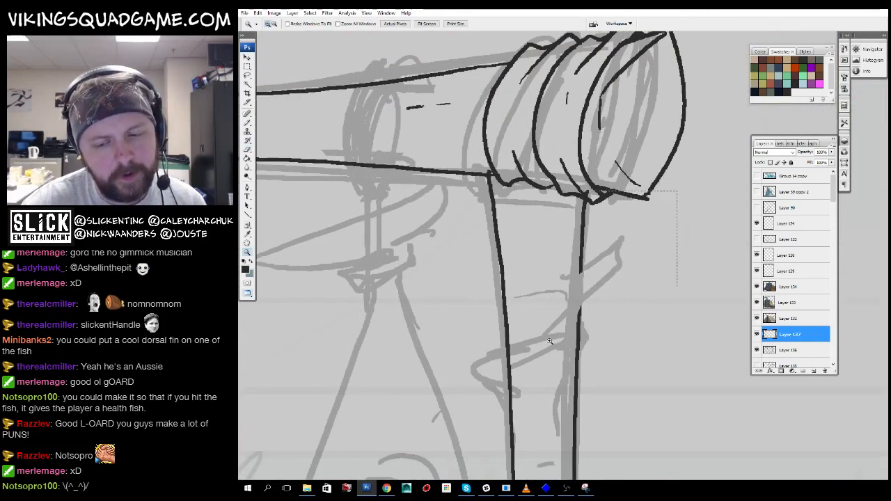
left_click(595, 255)
left_click(595, 254)
key("b")
left_click_drag(476, 311, 545, 307)
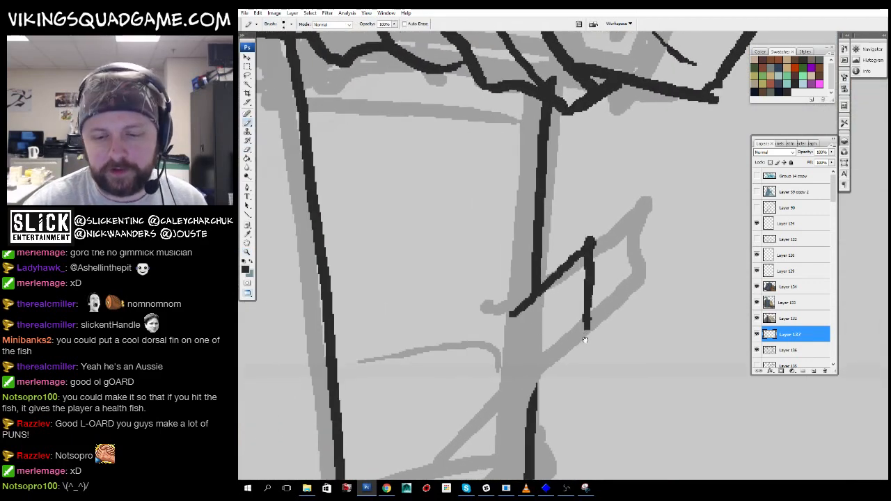
left_click_drag(585, 340, 591, 291)
mouse_move(592, 275)
left_mouse_down()
mouse_move(541, 335)
mouse_move(502, 403)
left_mouse_up()
left_click_drag(584, 209, 595, 203)
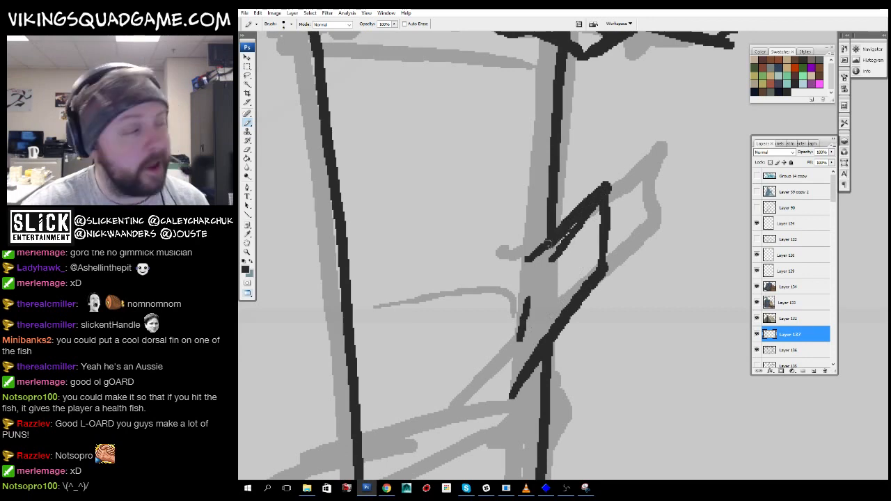
mouse_move(548, 243)
left_mouse_down()
mouse_move(585, 245)
mouse_move(555, 294)
left_mouse_up()
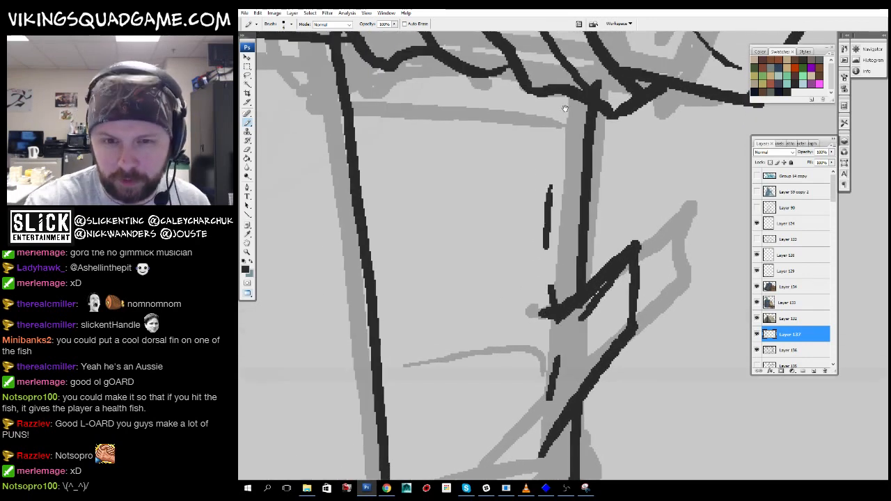
- Open gaps in the right post's edges below the beam wrap and ink a curved rope loop around the post there
left_click_drag(466, 131, 519, 225)
key("e")
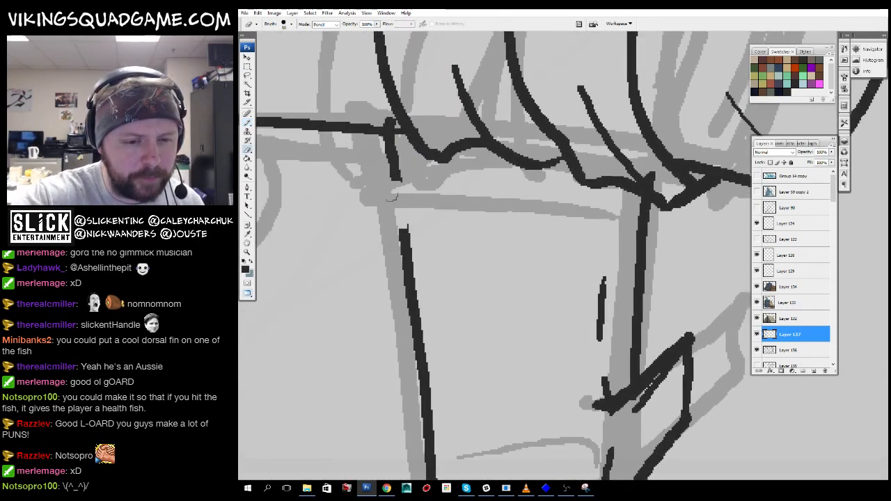
left_click_drag(647, 275, 644, 255)
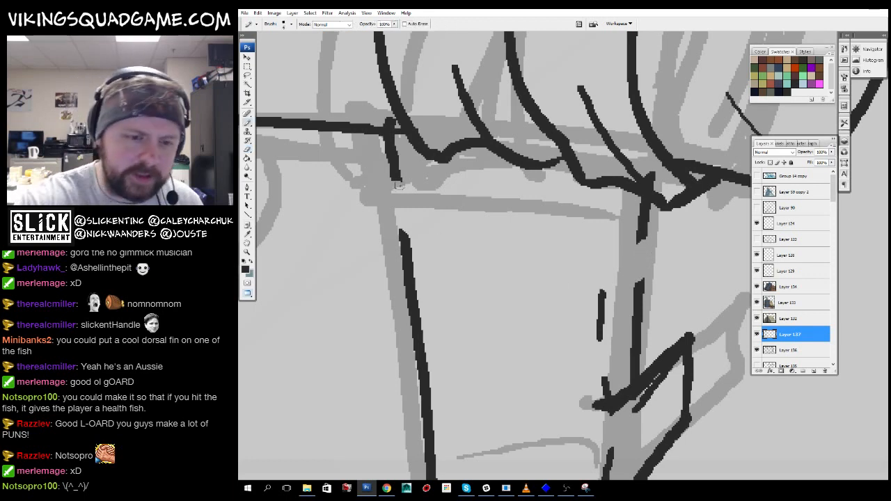
left_click_drag(399, 185, 597, 257)
mouse_move(651, 237)
left_mouse_down()
mouse_move(562, 294)
mouse_move(402, 231)
mouse_move(385, 171)
left_mouse_up()
left_click_drag(641, 310, 648, 282)
key("e")
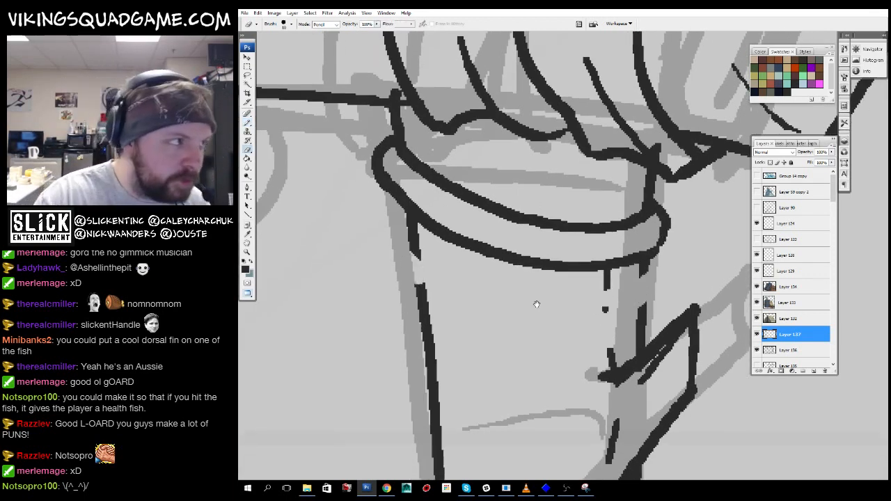
- Ink a second rope loop below the first on the right post and add short cross strokes inside both loops
left_click_drag(536, 304, 566, 301)
key("shift+b")
mouse_move(439, 248)
left_mouse_down()
mouse_move(472, 270)
mouse_move(643, 281)
mouse_move(667, 265)
mouse_move(429, 265)
mouse_move(448, 284)
mouse_move(604, 326)
mouse_move(688, 269)
left_mouse_up()
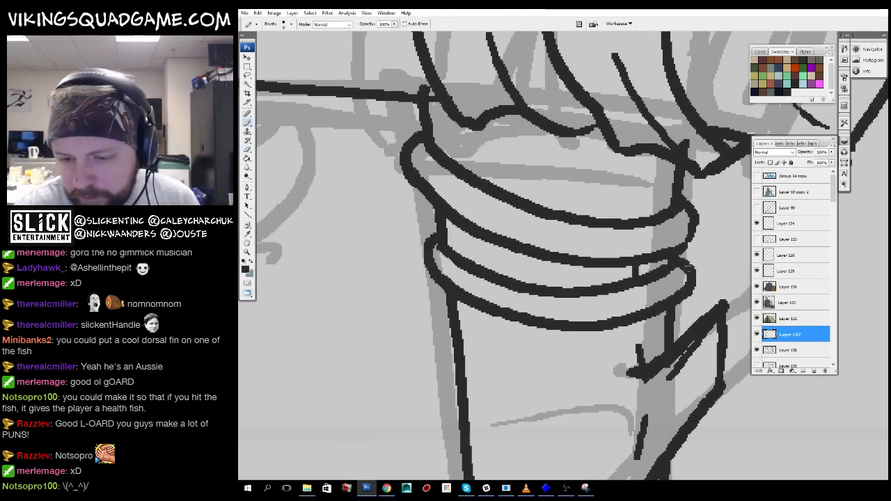
left_click_drag(605, 325, 491, 322)
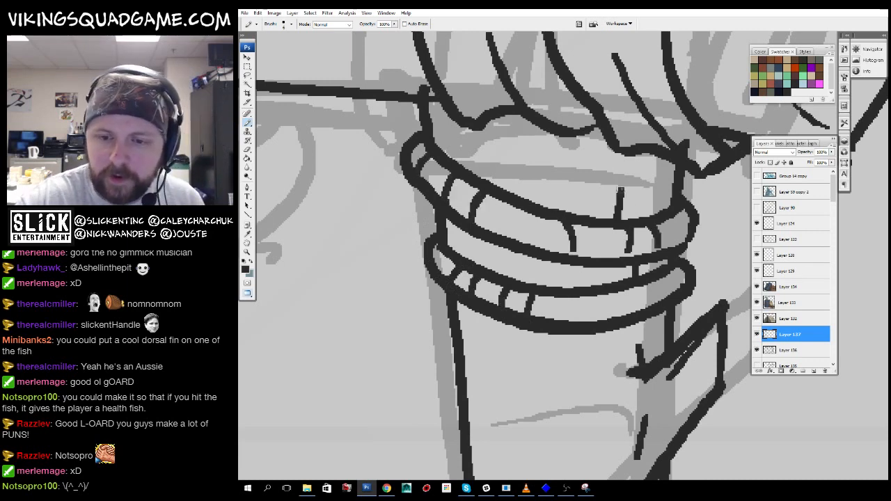
- Compare the right post's rope loops, splinter and beam end with the left side and the whole rack
left_click(592, 322, "alt")
left_click(654, 348, "alt")
left_click(654, 348, "alt")
left_click(591, 336, "alt")
left_click(590, 336, "alt")
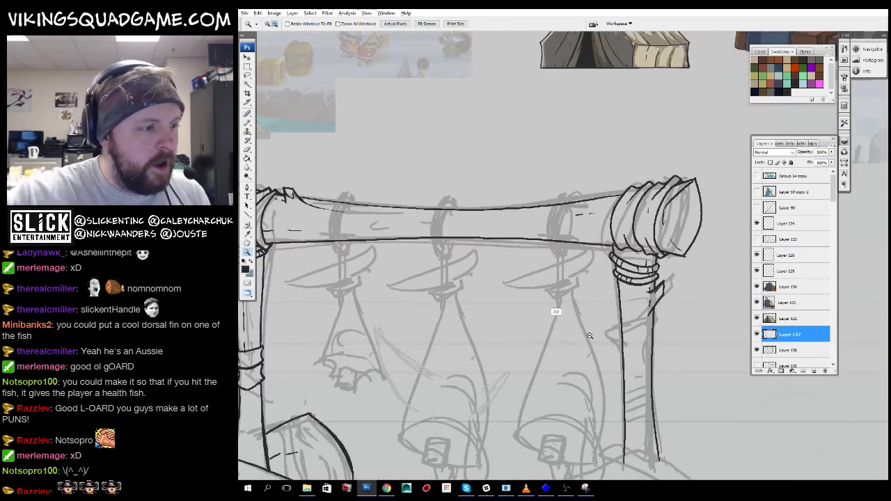
left_click(589, 335, "alt")
left_click_drag(602, 272, 579, 268)
left_click(588, 282, "alt")
left_click_drag(631, 197, 565, 292)
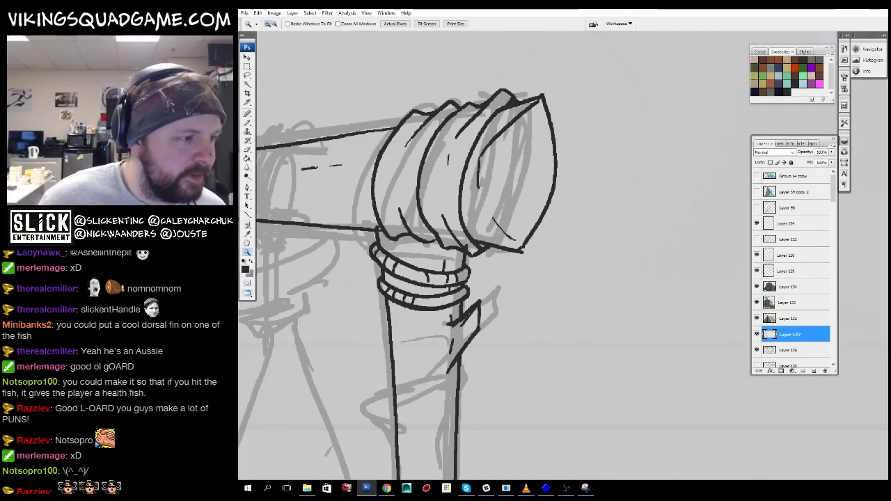
left_click(569, 279)
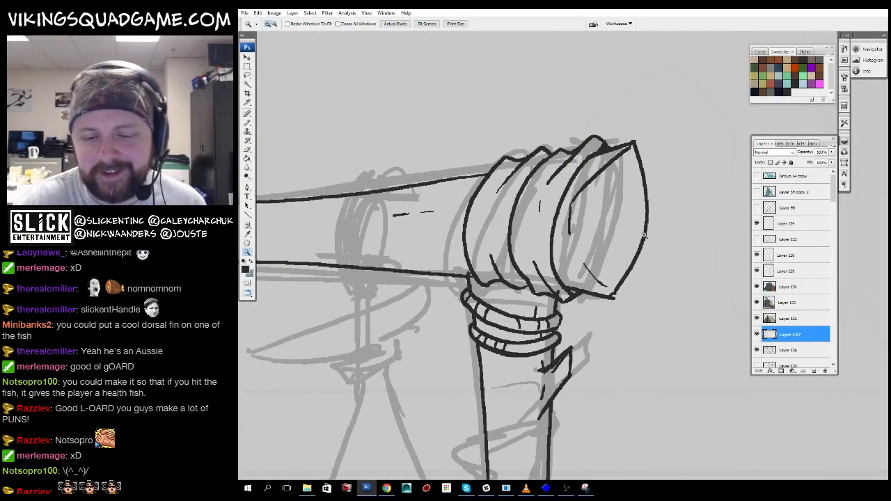
key("b")
key("z")
left_click(670, 261, "alt")
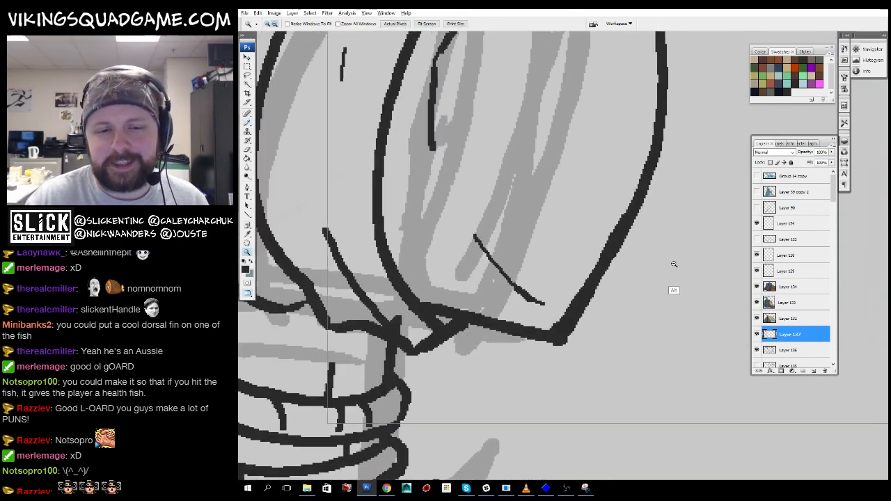
left_click(668, 276, "alt")
left_click(669, 276, "alt")
left_click(670, 275, "alt")
left_click_drag(664, 286, 807, 97)
left_click(711, 258, "alt")
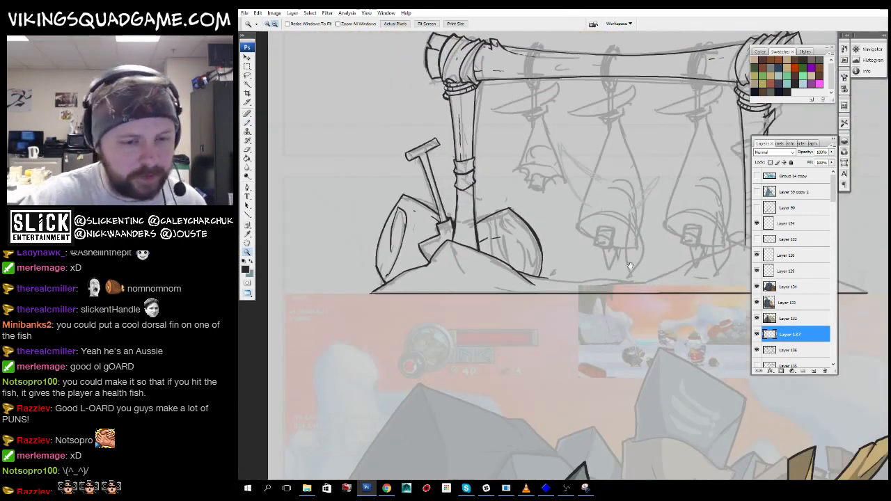
left_click(710, 259, "alt")
left_click_drag(710, 260, 552, 391)
- Ink a small raised splinter on the beam's upper edge just before the right wrap
left_click(570, 270)
left_click(571, 270)
left_click(650, 336)
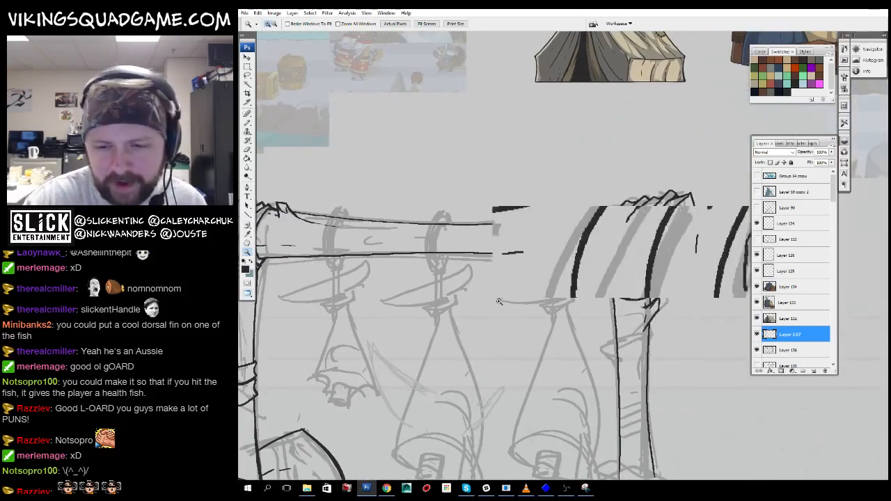
left_click(651, 330)
key("b")
key("e")
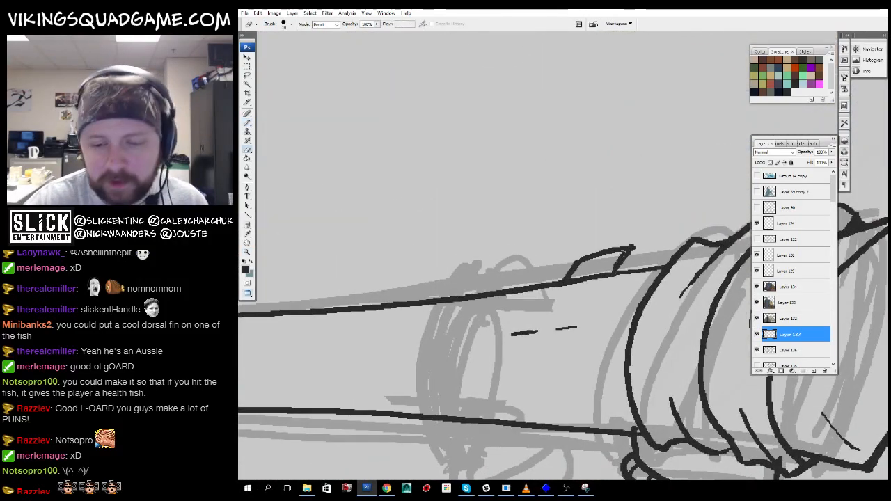
- Ink the two overlapping snow peaks at the foot of the right post
key("z")
left_click(581, 351, "alt")
left_click(577, 346, "alt")
left_click(577, 348, "alt")
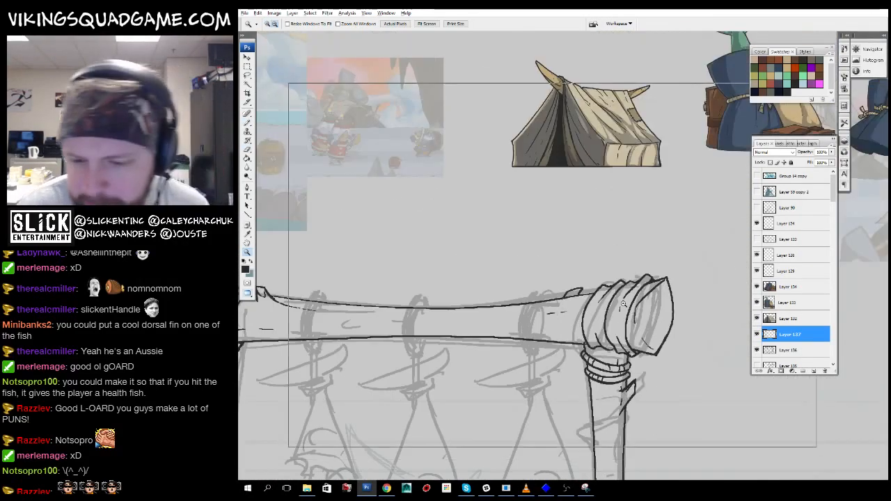
left_click(664, 340, "alt")
left_click(663, 340, "alt")
left_click(578, 316)
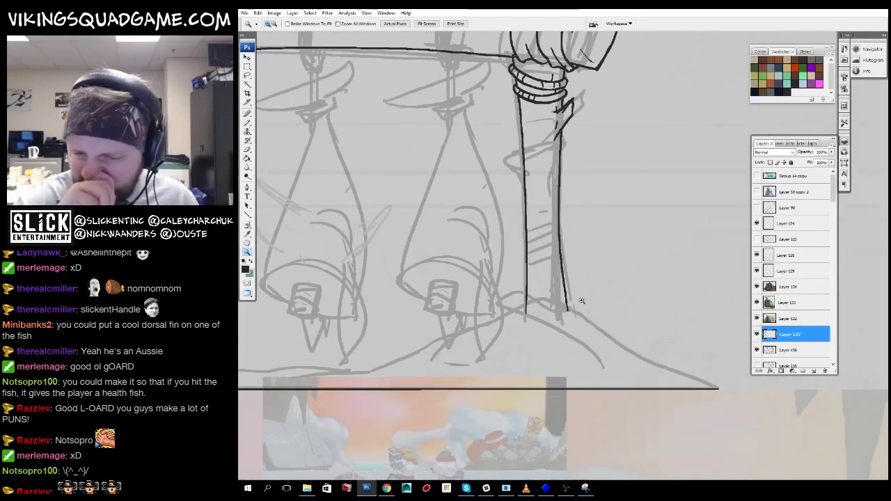
left_click(582, 300)
left_click(613, 165)
key("e")
left_click_drag(651, 292, 639, 244)
key("ctrl+z")
key("b")
mouse_move(619, 404)
left_mouse_down()
mouse_move(599, 188)
mouse_move(714, 245)
left_mouse_up()
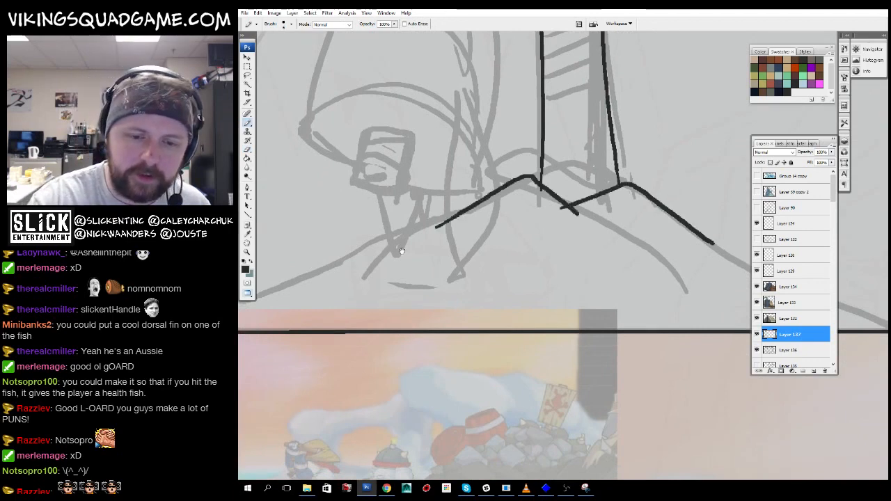
- Ink the right mound's inner slope down across the low snow line to the left mound, with a short overlapping contour
mouse_move(401, 251)
left_mouse_down()
mouse_move(564, 316)
mouse_move(435, 351)
left_mouse_up()
left_click_drag(435, 352, 640, 316)
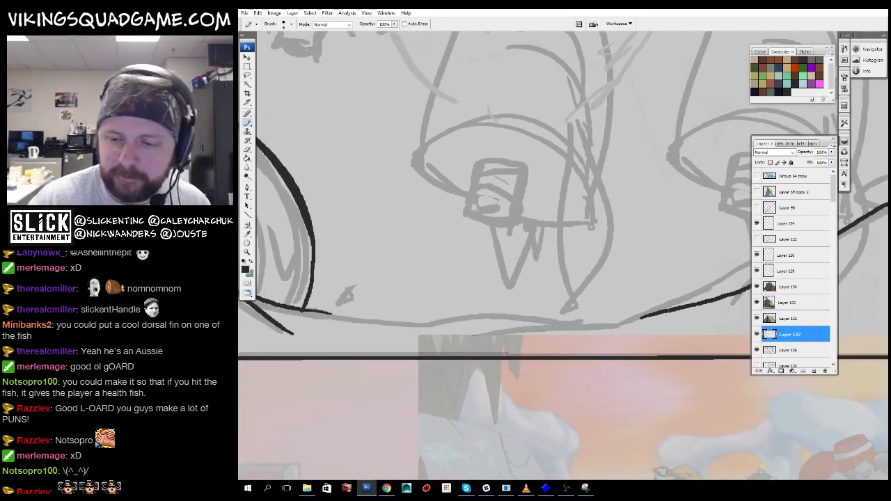
left_click_drag(340, 319, 425, 342)
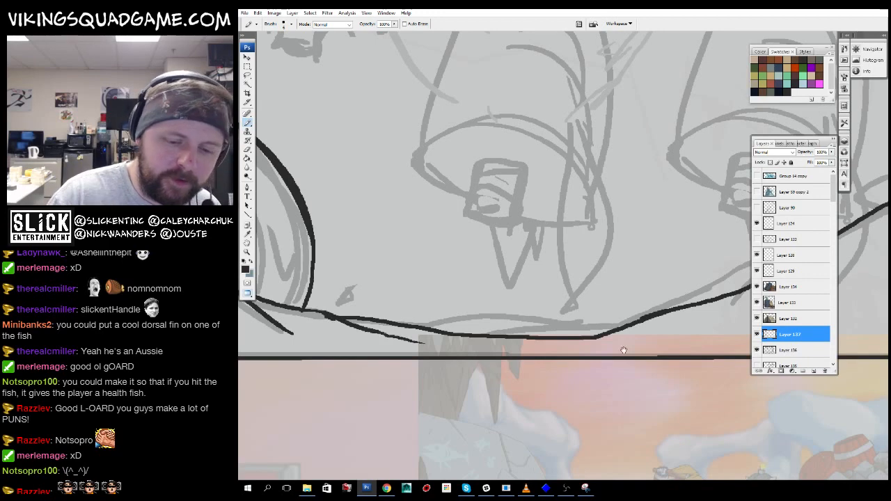
mouse_move(623, 350)
left_mouse_down()
mouse_move(573, 351)
mouse_move(638, 352)
left_mouse_up()
- Extend the crease down the right mound's face and ink its outer slope down to the end of the ground line
left_click_drag(702, 347, 339, 379)
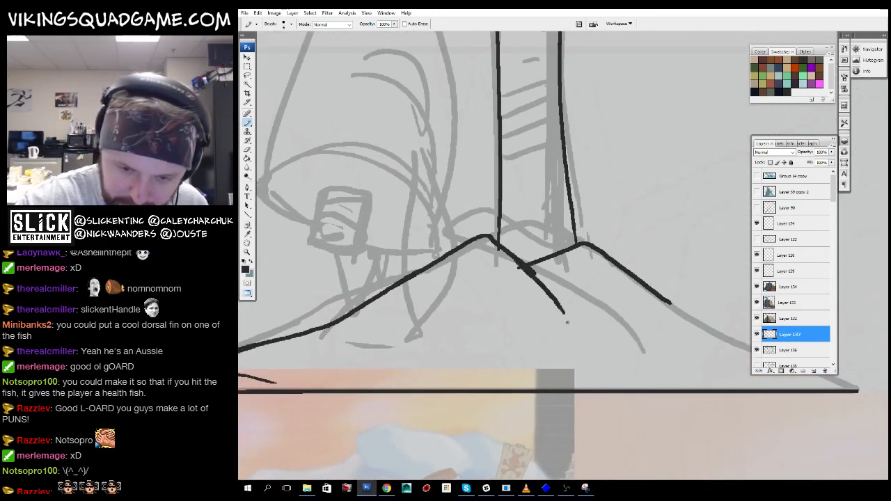
left_click_drag(631, 340, 633, 348)
left_click_drag(683, 321, 565, 254)
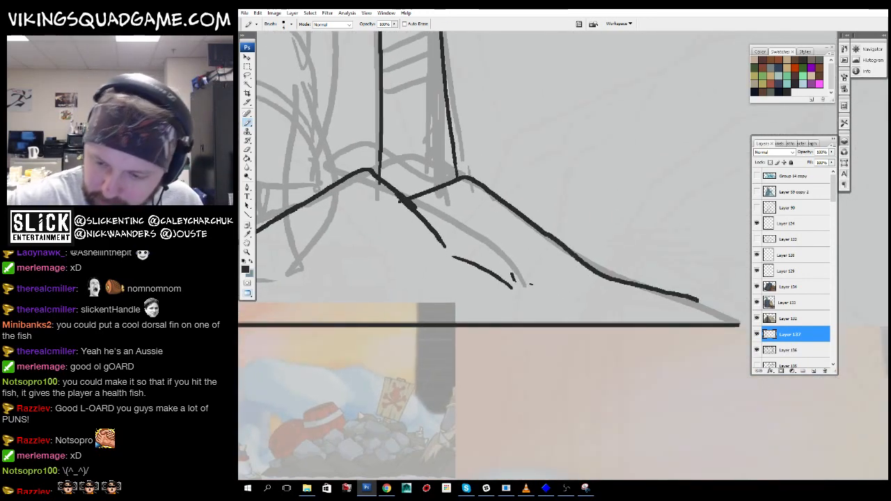
key("e")
left_click_drag(722, 297, 676, 291)
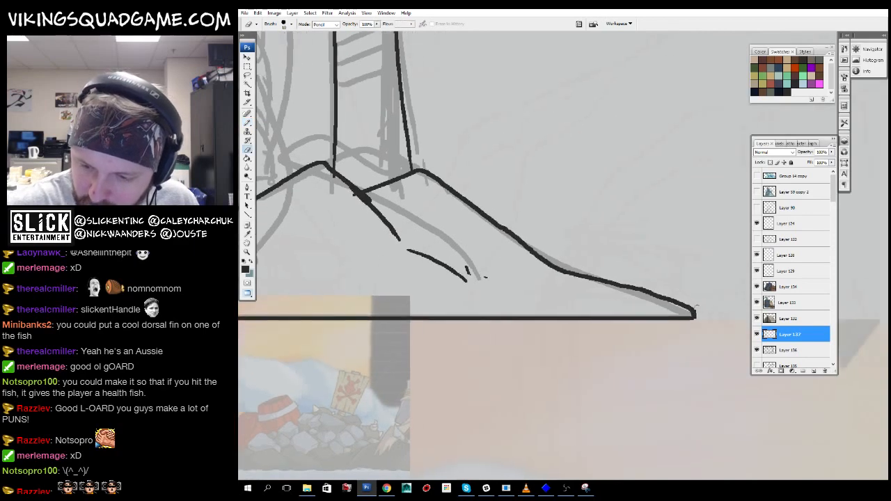
left_click_drag(611, 311, 672, 376)
- Clean up the post line overrunning the snow and the thick blot where the right mound's two peaks meet
left_click(640, 299, "ctrl")
left_click(601, 336, "alt")
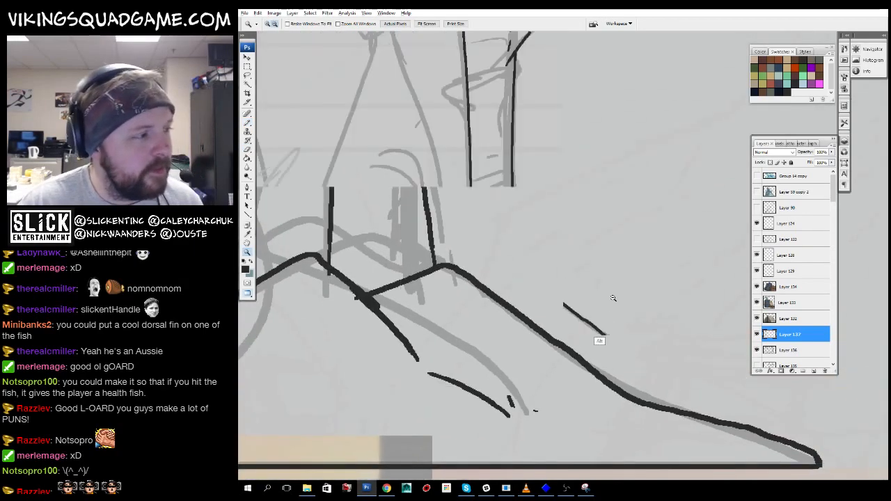
left_click(602, 299, "alt")
left_click(557, 306, "ctrl")
left_click(564, 280, "ctrl")
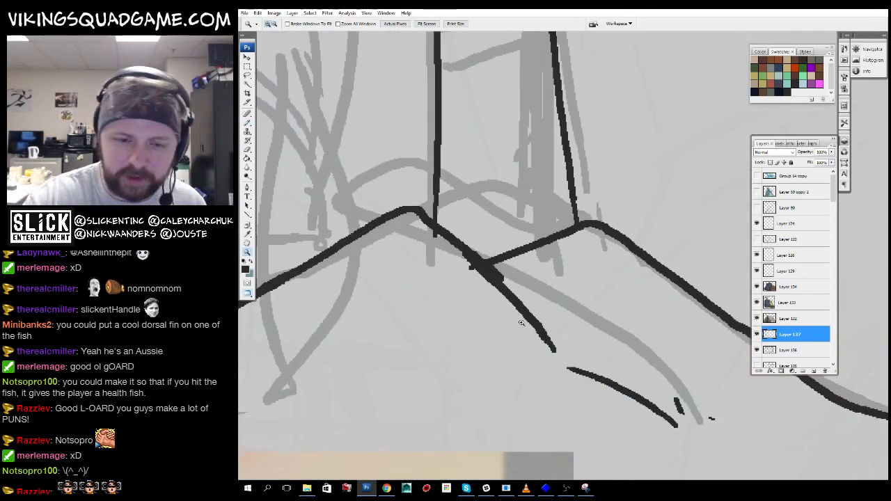
left_click(506, 278, "ctrl")
left_click(543, 280, "alt")
key("b")
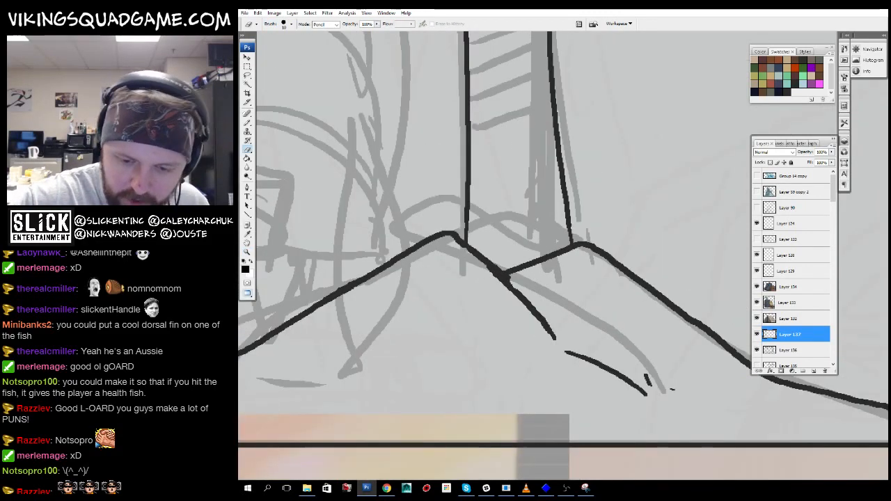
- Smooth the thickened joins in the right mound's inner slope line near the low snow
key("z")
left_click(603, 342, "alt")
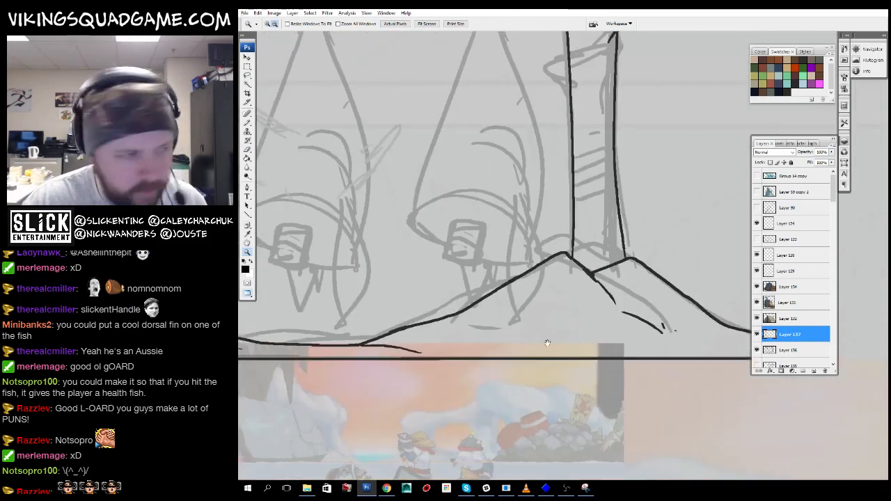
left_click(639, 304, "alt")
left_click(639, 305, "alt")
left_click(629, 344)
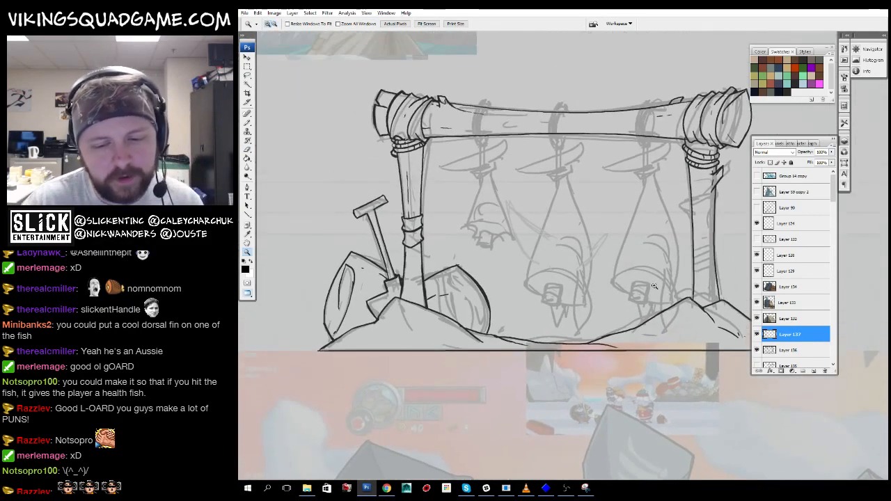
left_click(628, 348)
left_click(553, 249)
left_click(553, 248)
key("b")
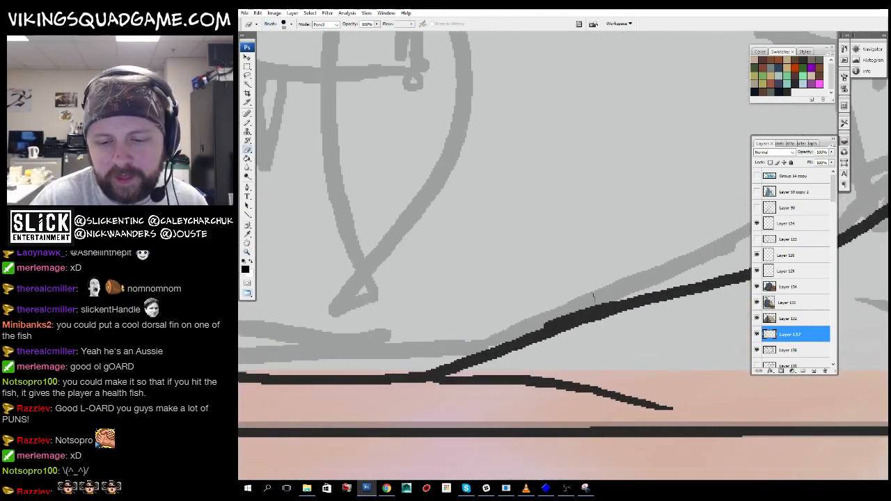
left_click(704, 253)
left_click(562, 182)
- Review the inked snow base, posts and beam across the whole rack, and examine the upper right post closely
key("z")
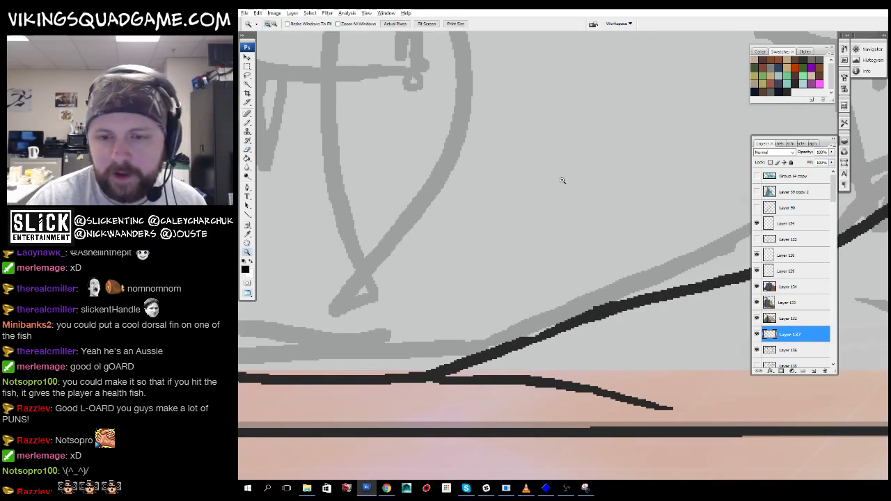
left_click(584, 267, "alt")
left_click(588, 292, "alt")
left_click(626, 278, "alt")
left_click(672, 275, "alt")
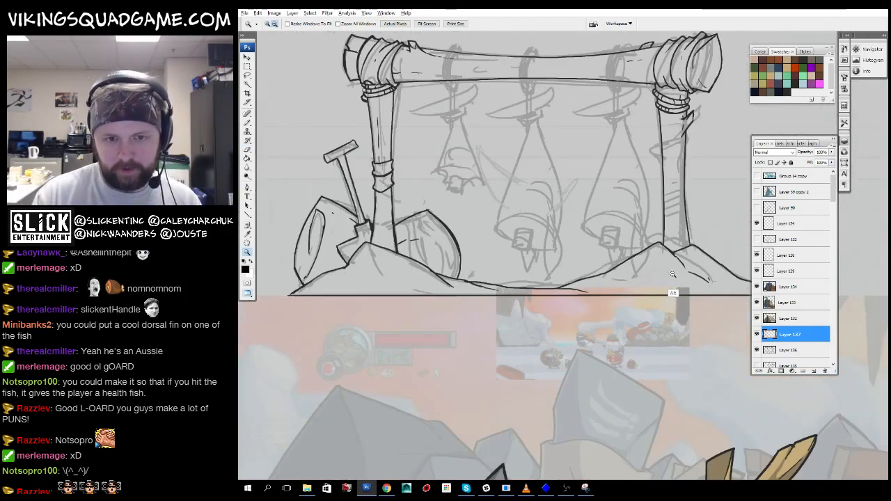
left_click_drag(657, 276, 605, 366)
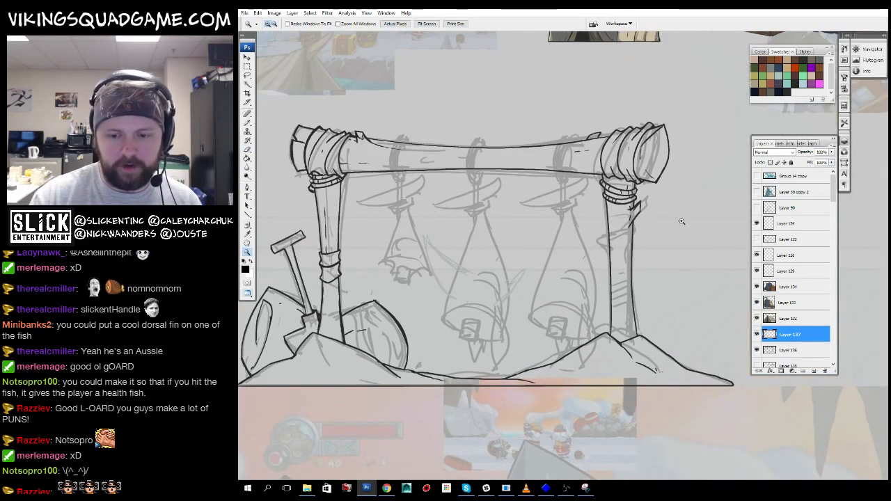
left_click(681, 221)
key("b")
left_click_drag(580, 120, 582, 383)
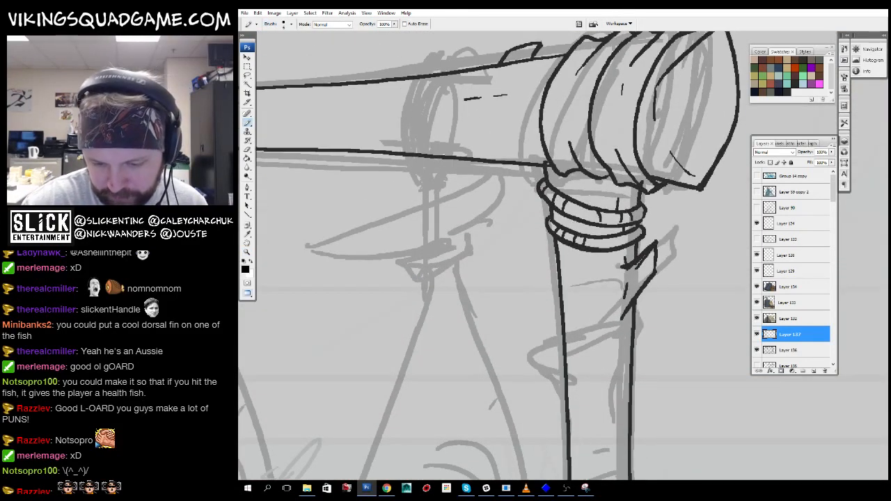
- Ink short vertical wood-grain lines on the right post's lower face and at its base above the snow
left_click_drag(601, 246, 602, 251)
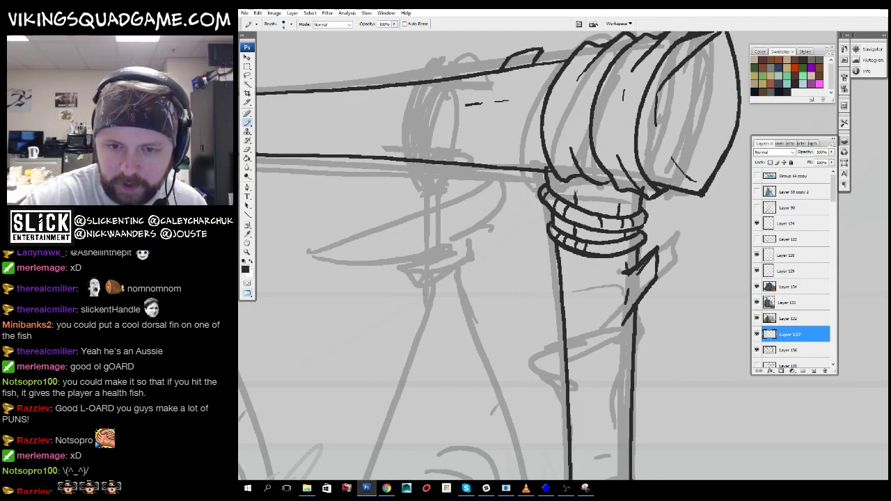
scroll(497, 256, "down", 2)
scroll(498, 256, "down", 8)
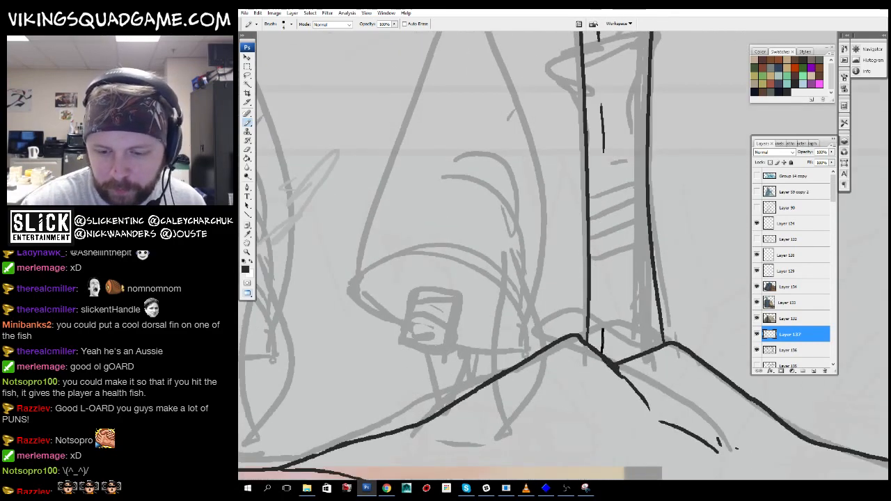
- Erase the shovel's shaft outlines just below the grip and ink a flared wrap band around the gap
key("z")
left_click(651, 299, "alt")
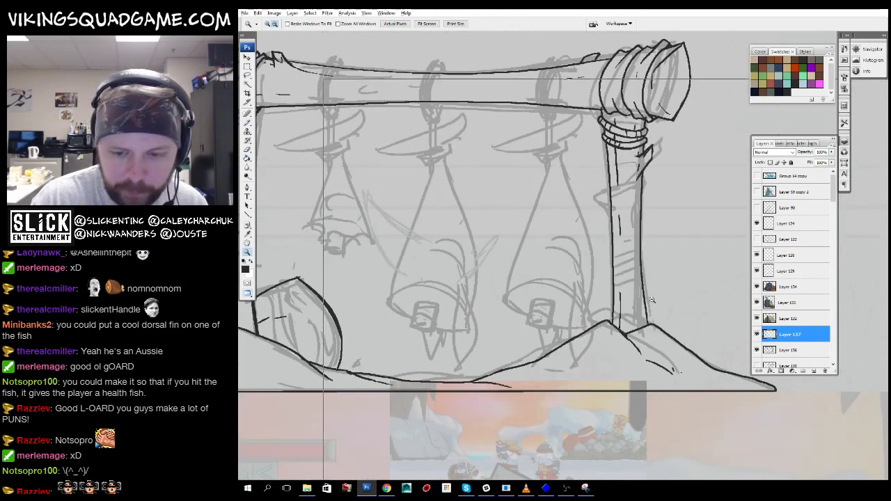
left_click(652, 299, "alt")
left_click(652, 299, "alt")
left_click(652, 300, "alt")
left_click(653, 302)
left_click_drag(702, 319, 725, 373)
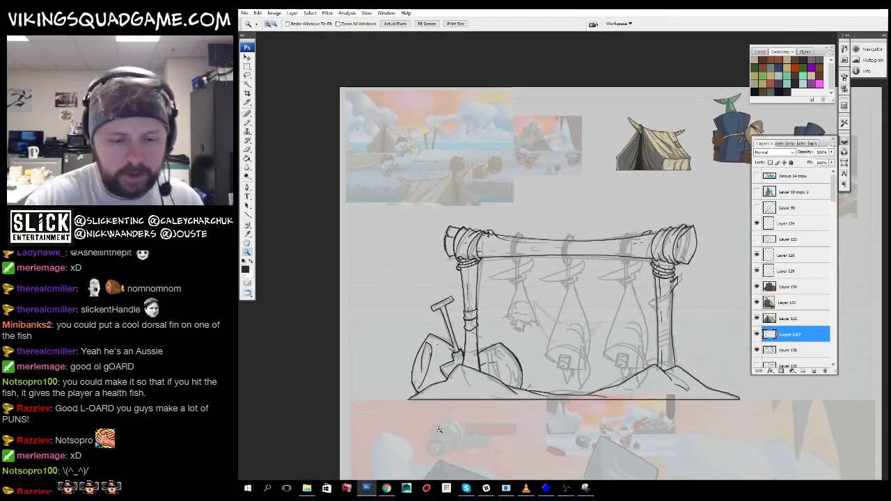
left_click(419, 367)
left_click(429, 334)
left_click(446, 327)
key("e")
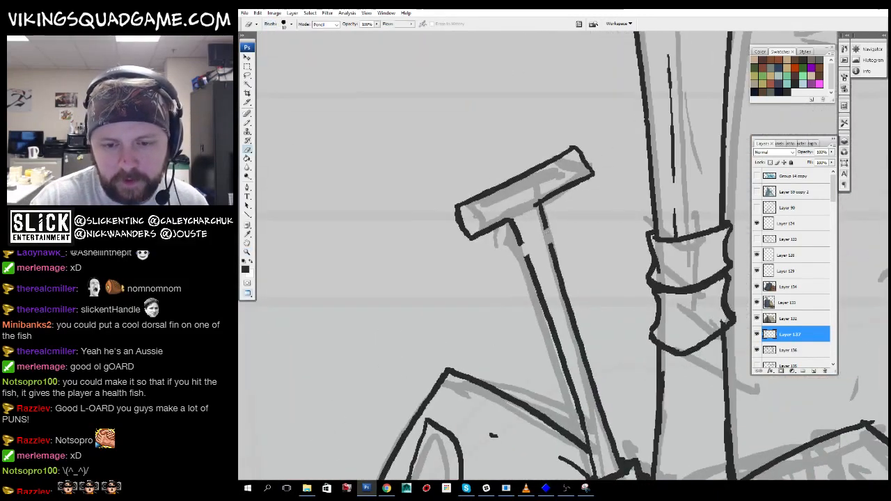
left_click_drag(527, 255, 532, 271)
key("b")
mouse_move(511, 238)
left_mouse_down()
mouse_move(532, 273)
mouse_move(565, 262)
left_mouse_up()
left_click_drag(566, 259, 555, 225)
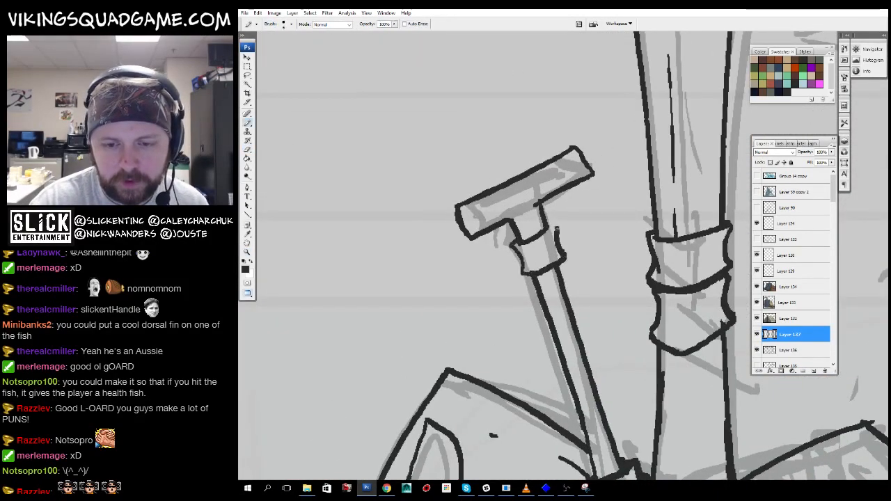
key("w")
- Clear the shaft outlines directly beneath the shovel's first wrap and ink a second wrap band there
key("e")
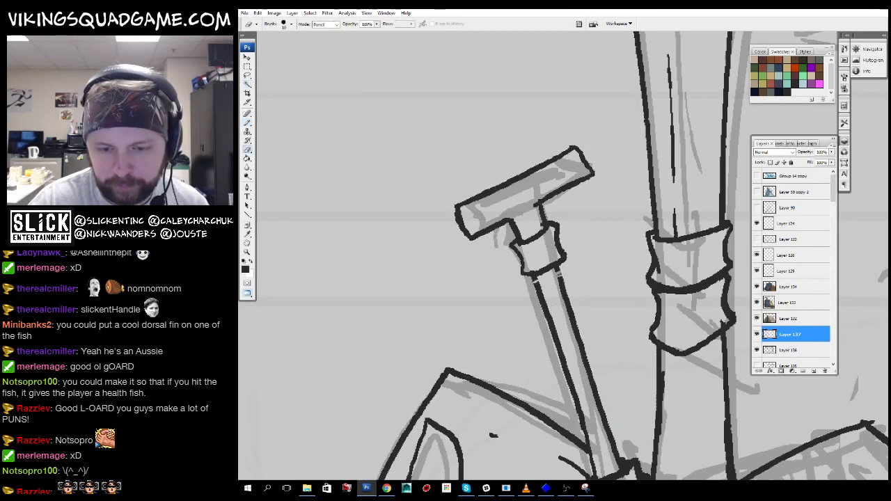
mouse_move(534, 283)
left_mouse_down()
mouse_move(558, 275)
mouse_move(538, 292)
left_mouse_up()
key("b")
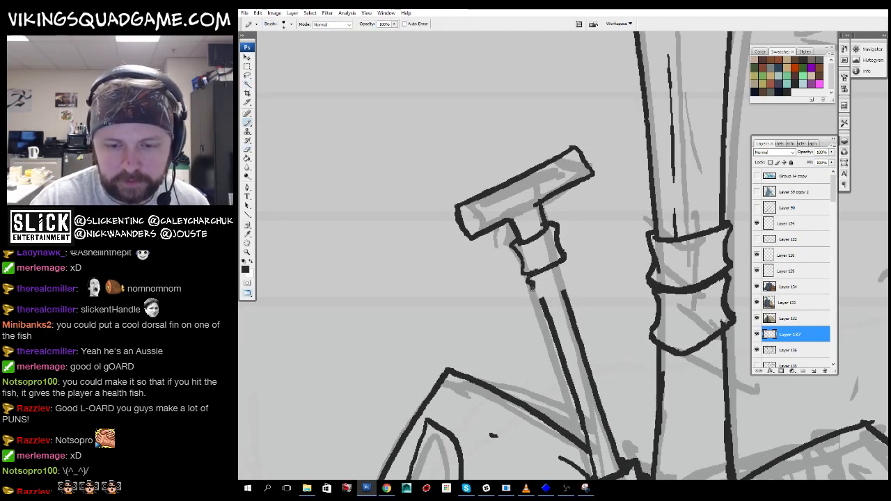
key("z")
left_click(616, 281, "alt")
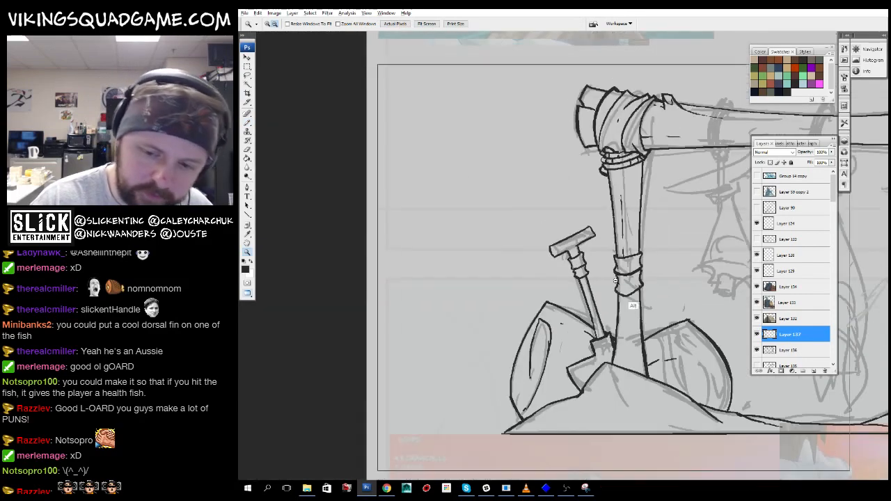
- Erase short gaps in the beam's upper and lower outlines where the middle rope loop crosses it
left_click(615, 281, "alt")
left_click(615, 281, "alt")
left_click(616, 281, "alt")
left_click(616, 281, "alt")
mouse_move(616, 281)
left_mouse_down()
mouse_move(448, 185)
mouse_move(477, 248)
mouse_move(572, 339)
mouse_move(589, 256)
mouse_move(605, 275)
left_mouse_up()
left_click(478, 249)
left_click(478, 249)
key("b")
mouse_move(605, 275)
left_mouse_down()
mouse_move(518, 354)
mouse_move(443, 471)
left_mouse_up()
key("z")
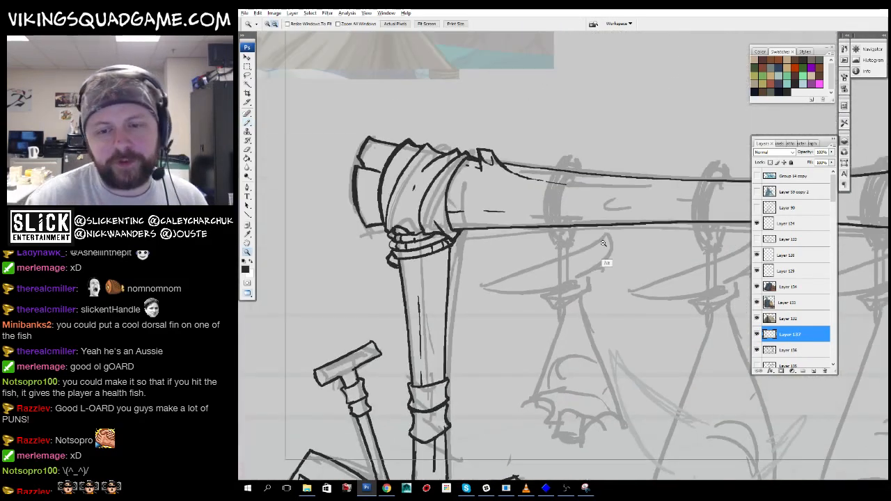
left_click(608, 245, "alt")
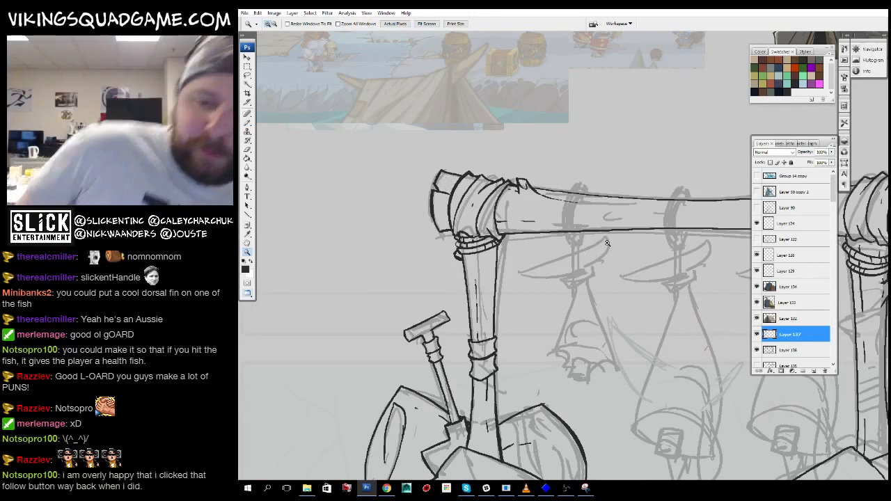
mouse_move(570, 211)
left_mouse_down()
mouse_move(531, 189)
mouse_move(432, 36)
mouse_move(444, 122)
mouse_move(395, 168)
left_mouse_up()
left_click(465, 315)
key("b")
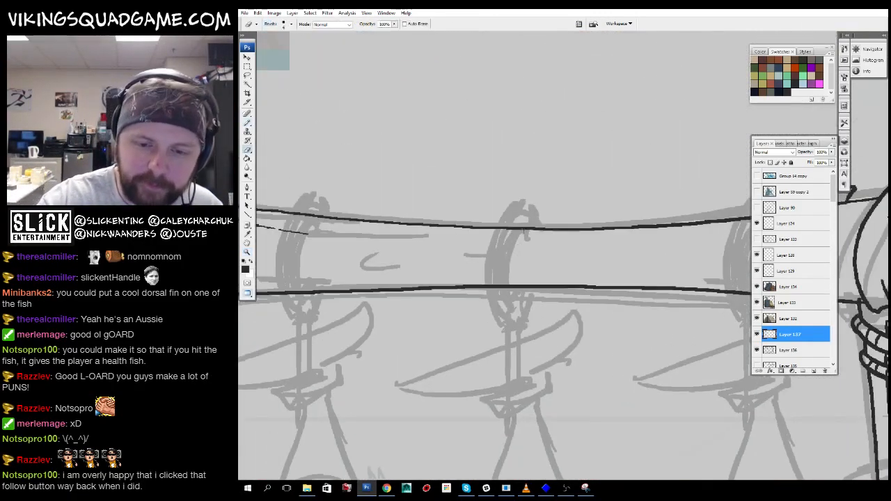
key("e")
key("z")
left_click(509, 294)
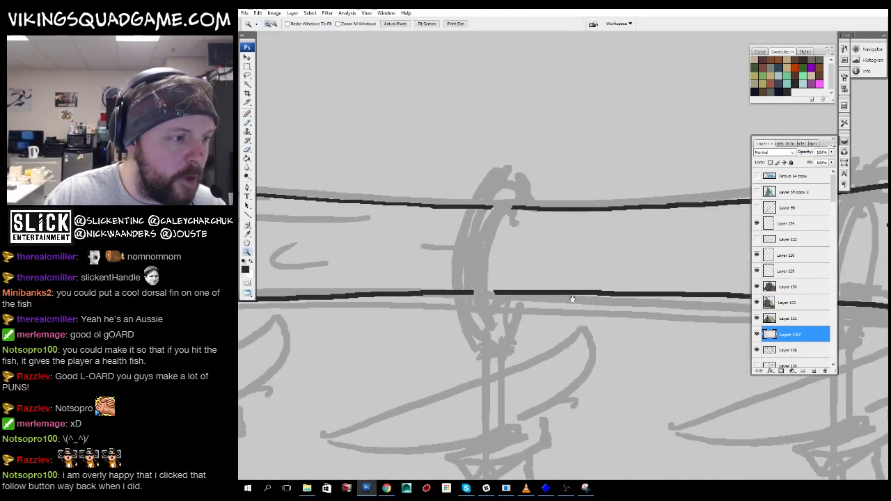
- Ink the middle rope loop around the beam with thick edges and a small knot beneath it
scroll(568, 301, "up", 3)
key("b")
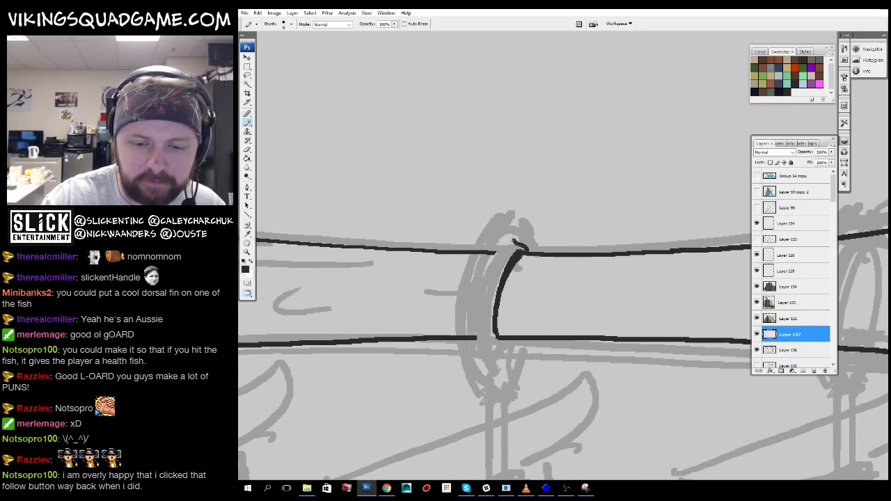
scroll(539, 318, "down", 1)
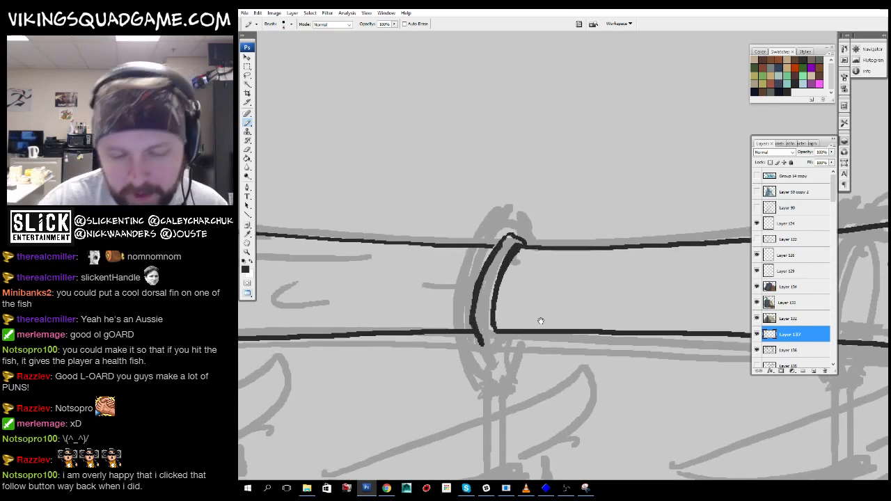
left_click_drag(518, 240, 489, 352)
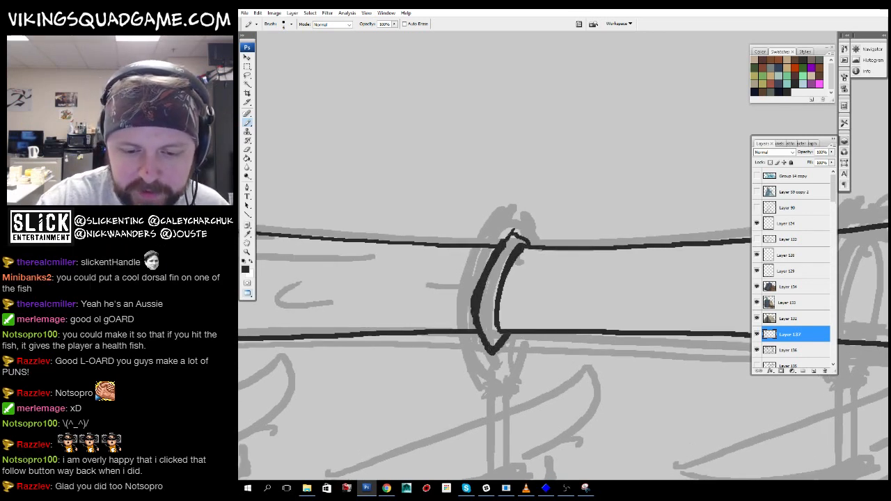
left_click_drag(548, 214, 544, 232)
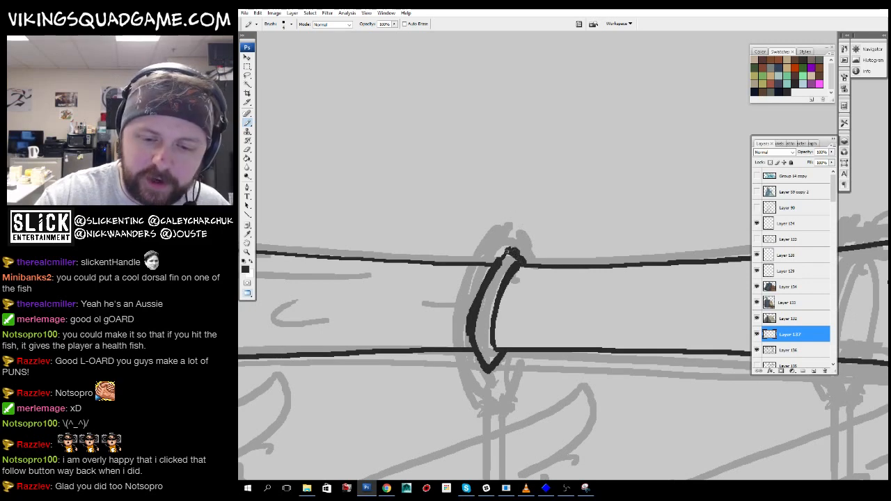
left_click_drag(513, 279, 524, 220)
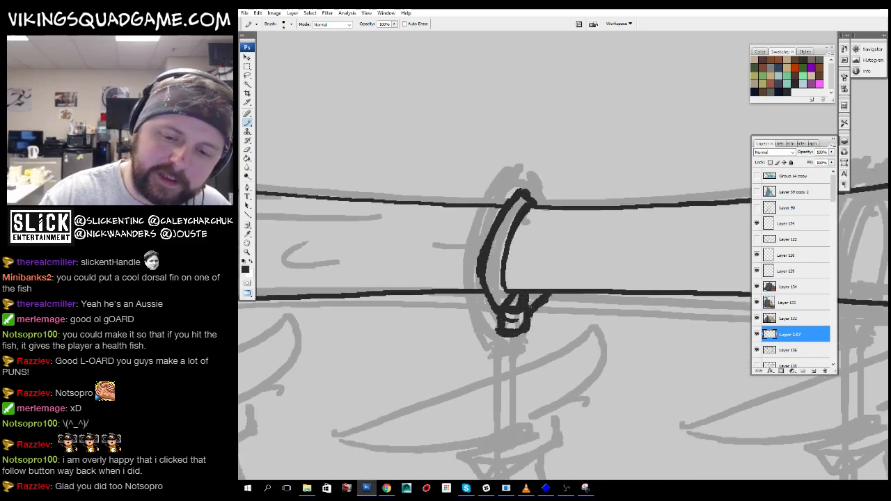
left_click_drag(582, 253, 620, 263)
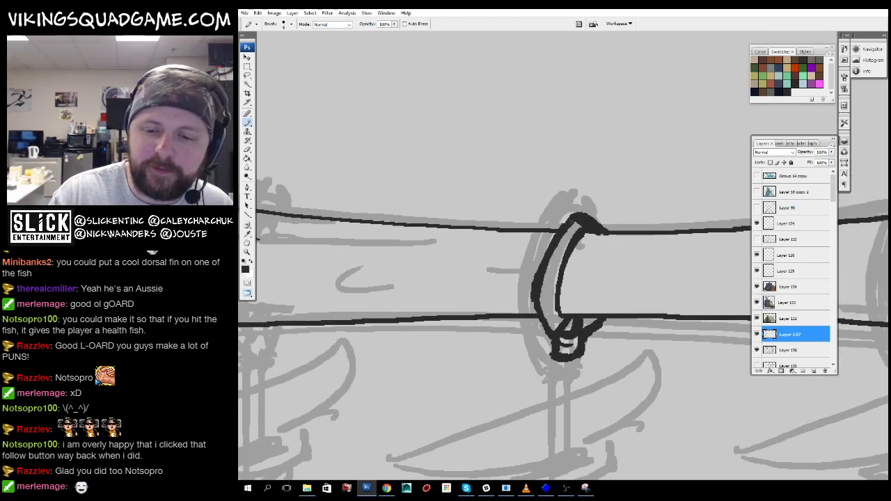
- Erase the beam's outlines where the sketched left rope loop crosses it
left_click(632, 282, "alt")
left_click(648, 320, "alt")
left_click(649, 323, "alt")
left_click(650, 326, "alt")
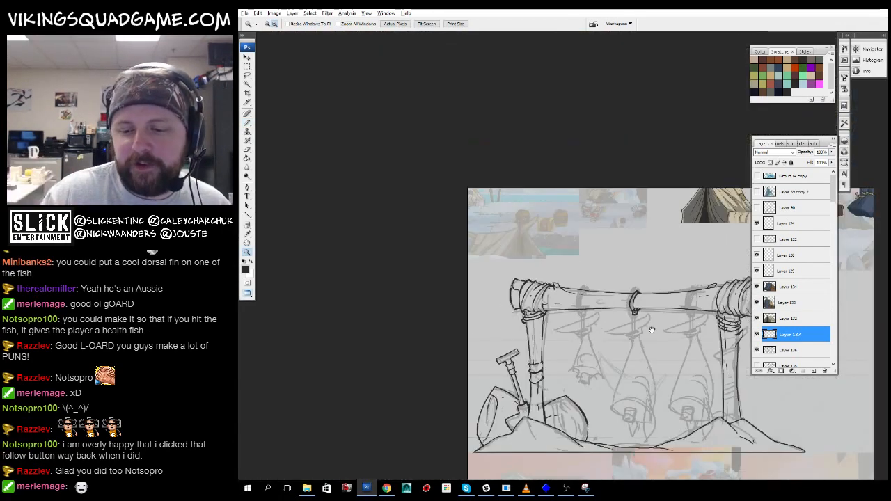
left_click_drag(652, 330, 559, 285)
left_click(536, 262)
left_click(536, 261)
left_click(536, 261)
left_click(587, 268)
left_click(587, 268)
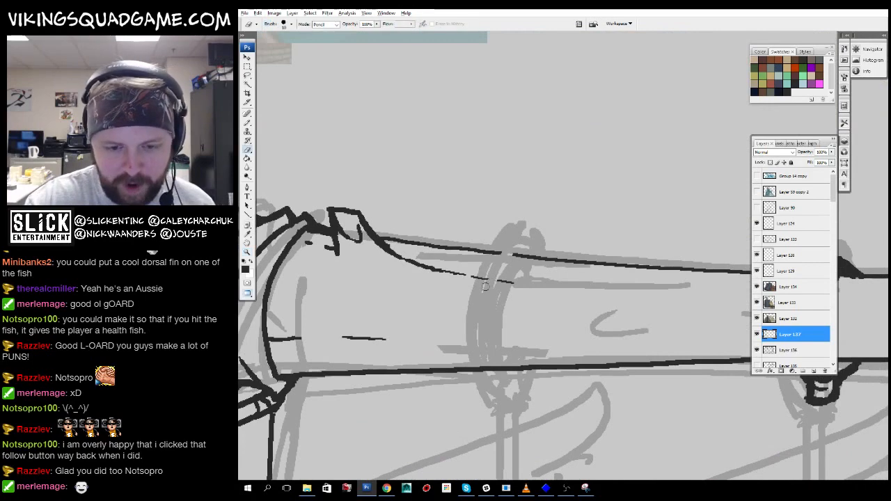
- Ink the inner edge and rounded top of the left rope loop around the beam
key("b")
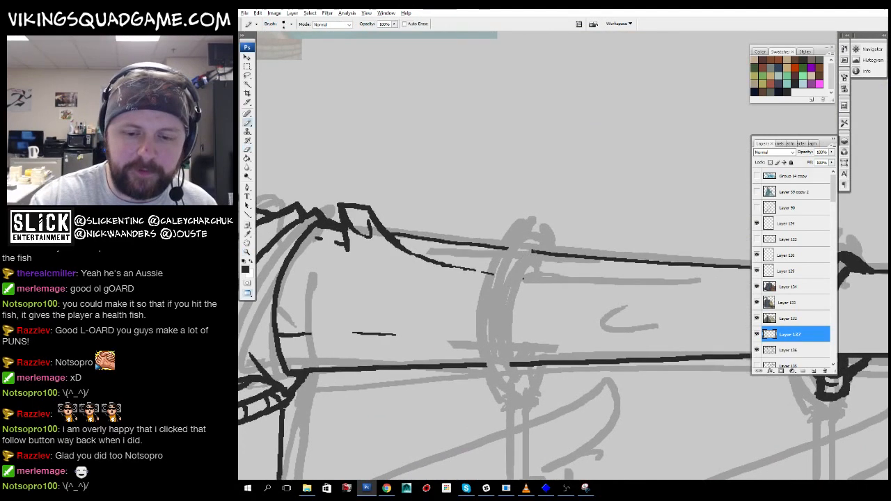
left_click_drag(536, 248, 513, 362)
left_click_drag(569, 205, 583, 207)
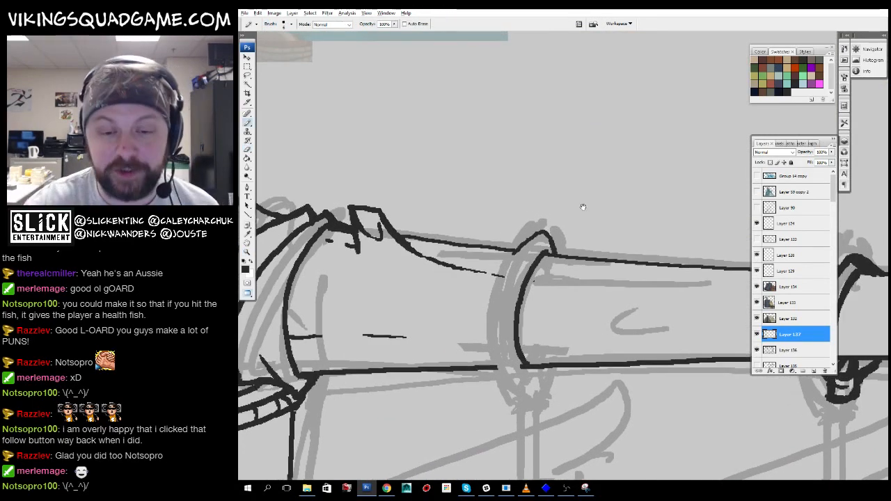
- Examine the leather tie and metal ring on the finished tent as a reference for the rope details
left_click(609, 320, "alt")
left_click_drag(577, 477, 562, 382)
scroll(563, 382, "down", 10)
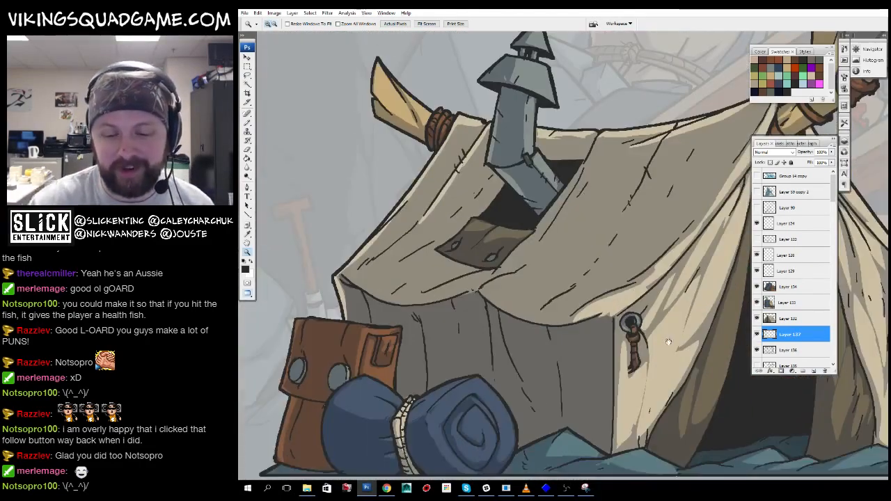
left_click(609, 321)
left_click(609, 320)
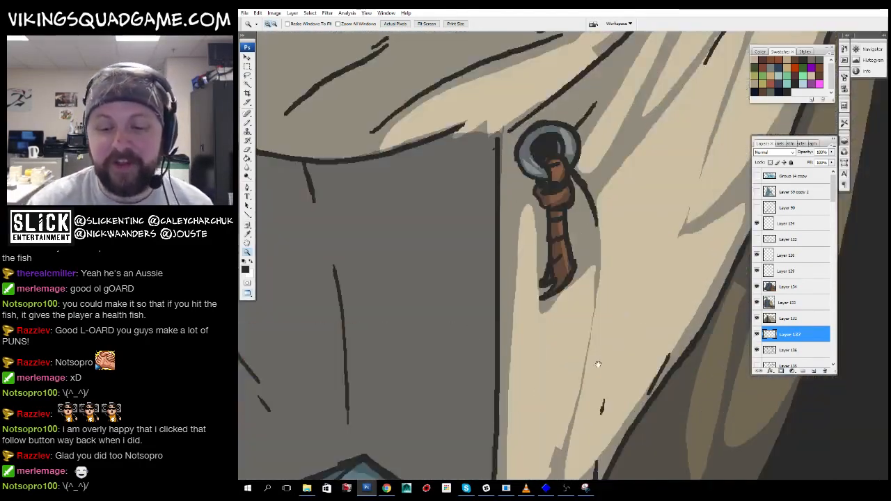
left_click_drag(647, 337, 609, 419)
left_click_drag(570, 241, 605, 463)
left_click_drag(464, 214, 557, 411)
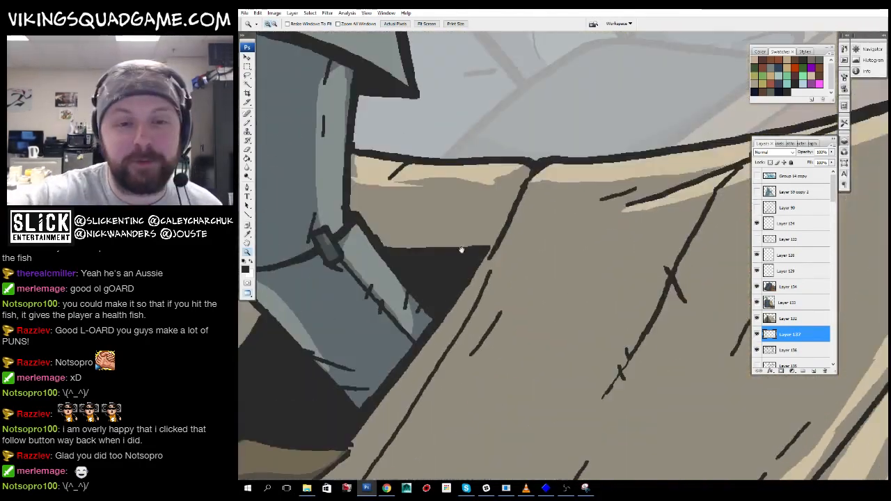
left_click_drag(462, 248, 474, 445)
left_click_drag(513, 197, 495, 445)
left_click_drag(506, 276, 516, 431)
left_click_drag(520, 244, 547, 314)
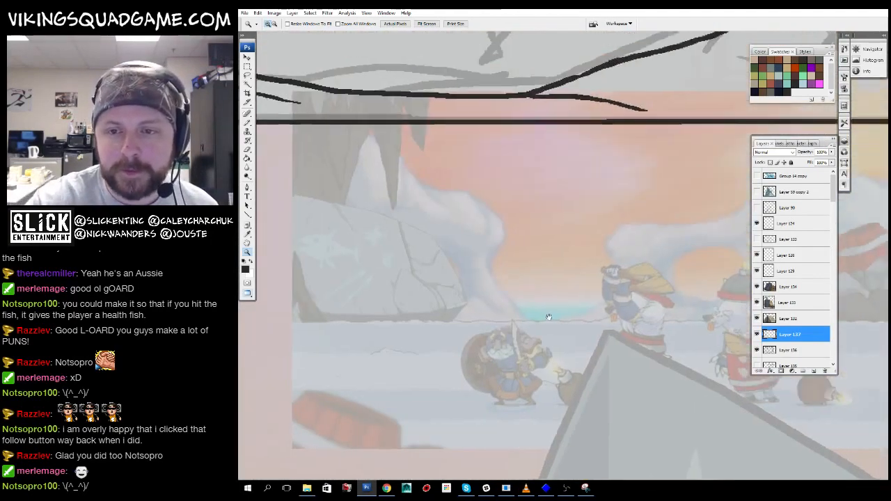
left_click_drag(536, 104, 547, 261)
mouse_move(547, 174)
left_mouse_down()
mouse_move(563, 290)
mouse_move(646, 475)
left_mouse_up()
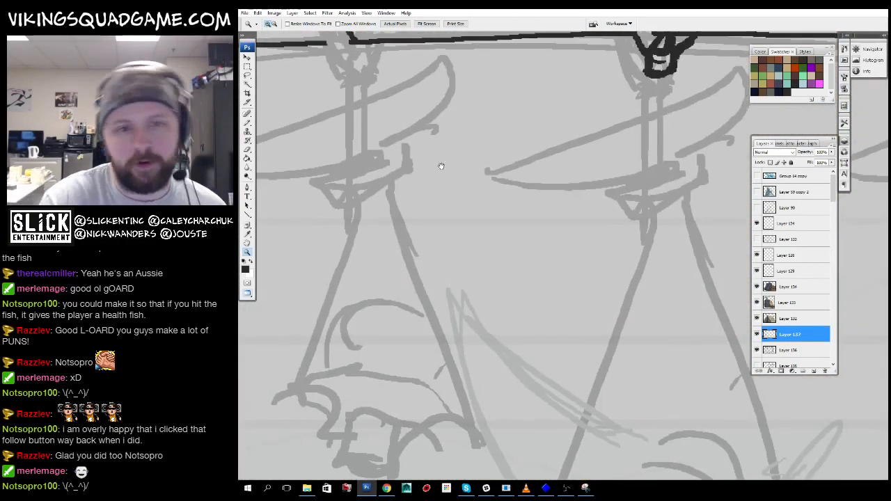
- Ink the left rope loop's outer edge, its wrap lines and the knot hanging under the beam
left_click_drag(441, 165, 585, 388)
left_click(550, 278)
left_click_drag(515, 298, 534, 321)
key("b")
left_click_drag(517, 154, 494, 326)
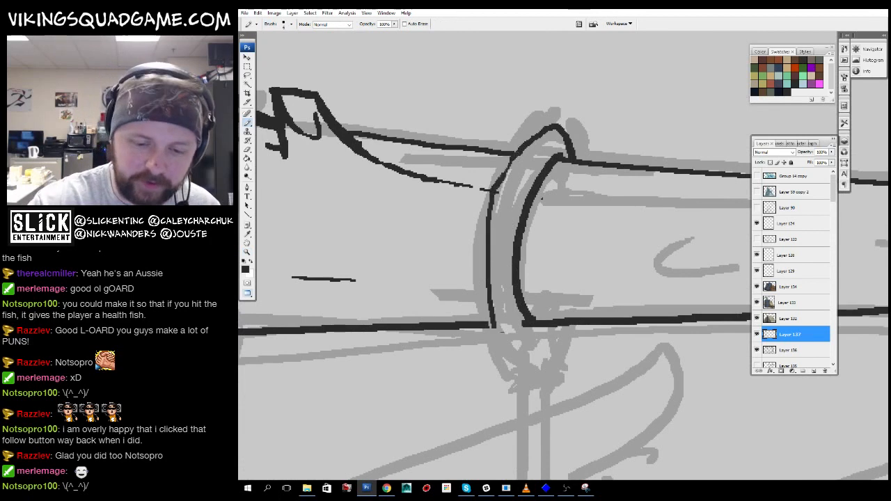
left_click_drag(574, 328, 551, 353)
left_click_drag(545, 356, 543, 363)
mouse_move(522, 154)
left_mouse_down()
mouse_move(495, 190)
mouse_move(488, 341)
mouse_move(507, 344)
left_mouse_up()
- Ink a long wood-grain line along the upper part of the beam between the left and middle ropes
left_click_drag(518, 267, 293, 275)
left_click_drag(687, 281, 699, 289)
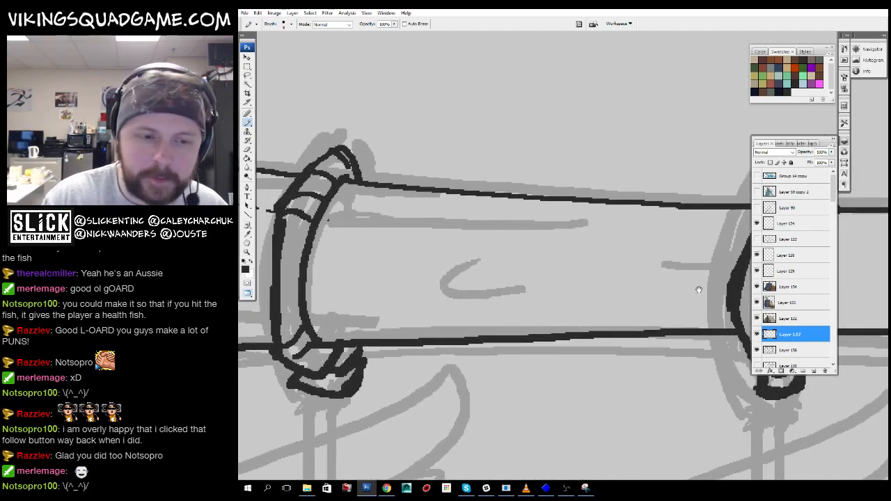
left_click_drag(320, 220, 611, 227)
mouse_move(680, 246)
left_mouse_down()
mouse_move(534, 246)
mouse_move(414, 261)
left_mouse_up()
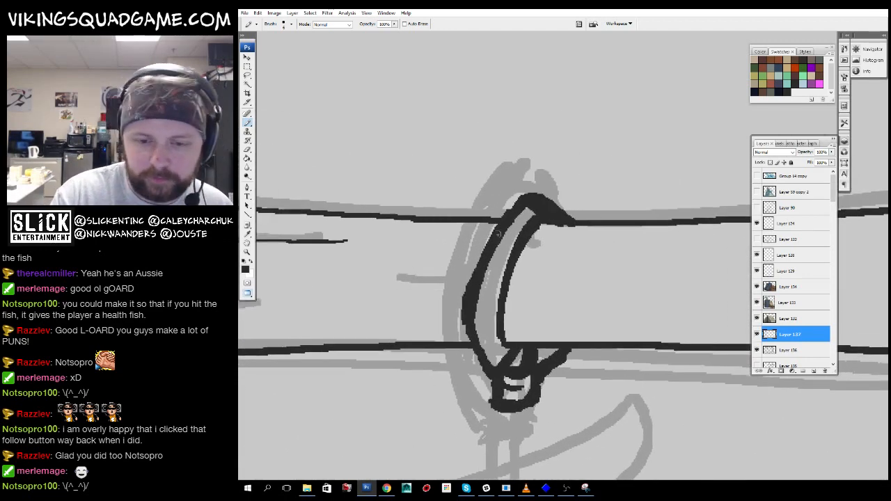
- Erase the beam's outlines where the sketched right rope loop crosses it
left_click(569, 266, "alt")
left_click(667, 249, "alt")
left_click(661, 251, "alt")
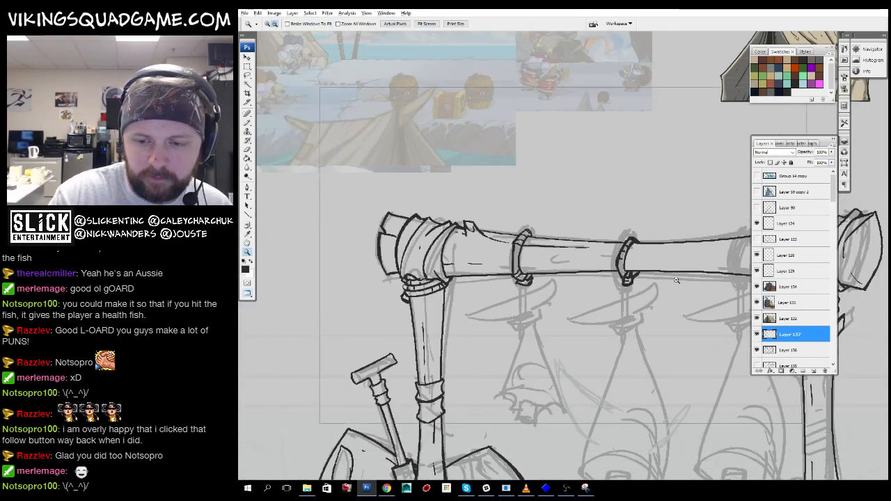
left_click(674, 268, "alt")
left_click(669, 296, "alt")
left_click(583, 263, "ctrl")
mouse_move(663, 337)
left_mouse_down()
mouse_move(524, 335)
mouse_move(536, 325)
left_mouse_up()
left_click(576, 258, "ctrl")
left_click(565, 244, "ctrl")
left_click(544, 299, "ctrl")
key("e")
- Ink the right rope loop around the beam with curved edges and a knot on its underside
key("b")
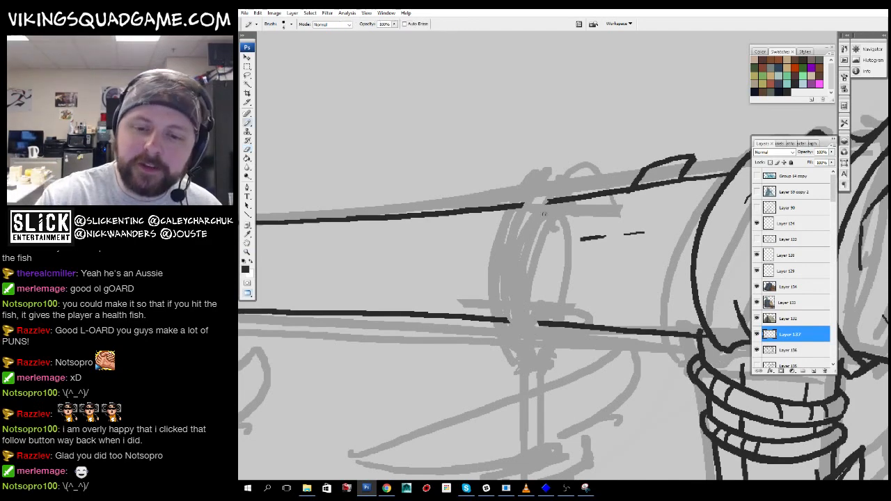
mouse_move(557, 196)
left_mouse_down()
mouse_move(540, 324)
mouse_move(567, 196)
mouse_move(505, 224)
left_mouse_up()
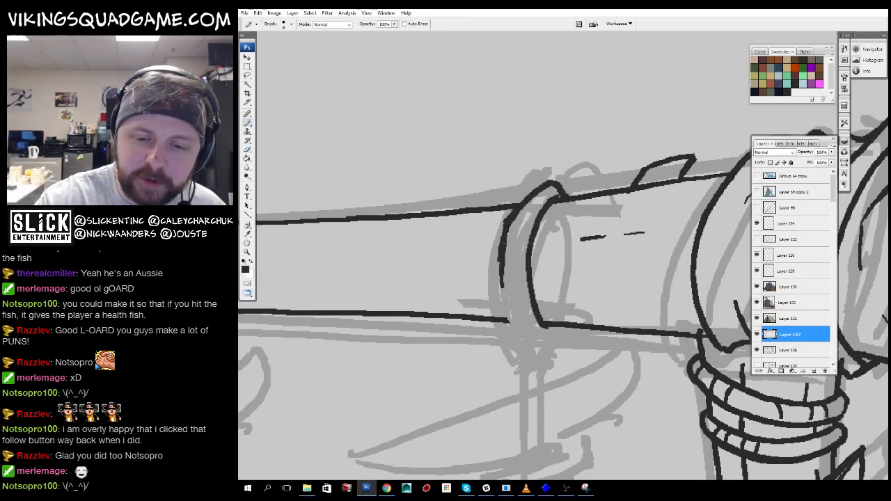
left_click_drag(518, 325, 557, 332)
left_click_drag(502, 272, 499, 256)
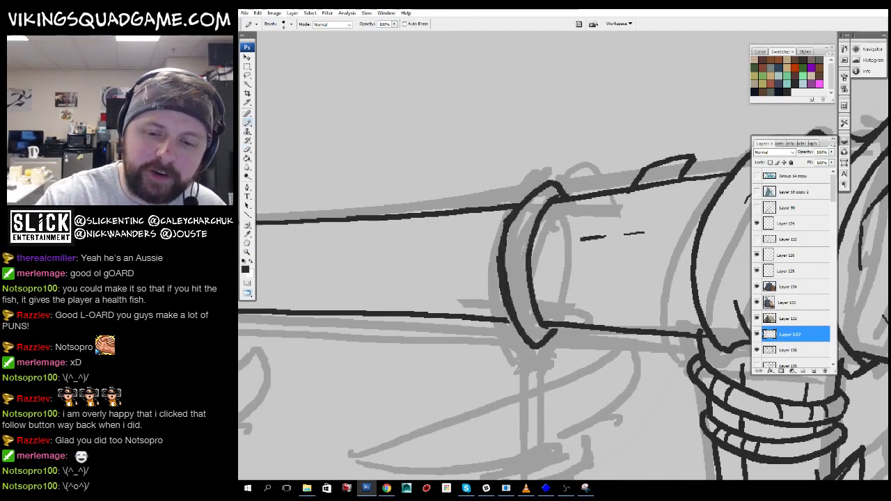
left_click_drag(548, 330, 558, 341)
left_click_drag(572, 335, 565, 317)
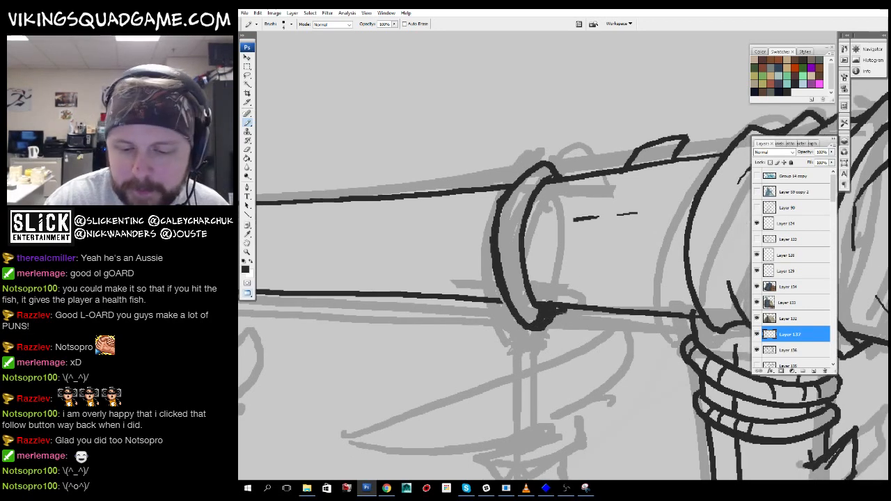
left_click_drag(529, 186, 578, 228)
left_click_drag(566, 282, 573, 285)
- Add short wood-grain strokes to the beam between the inked rope loops
left_click_drag(519, 313, 726, 311)
left_click_drag(537, 311, 432, 318)
left_click_drag(375, 308, 677, 309)
left_click_drag(615, 298, 647, 296)
left_click_drag(473, 301, 701, 284)
left_click_drag(544, 296, 563, 293)
- Ink short curved binding lines across the lower part of the right post
key("alt+space")
left_click(598, 284, "alt")
left_click(613, 292, "alt")
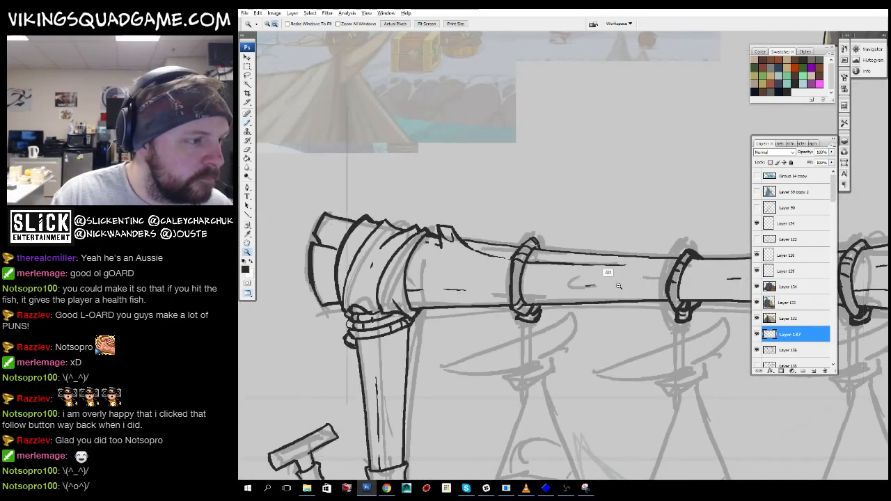
left_click(606, 272, "alt")
left_click(578, 292, "alt")
left_click(630, 278)
left_click(630, 279)
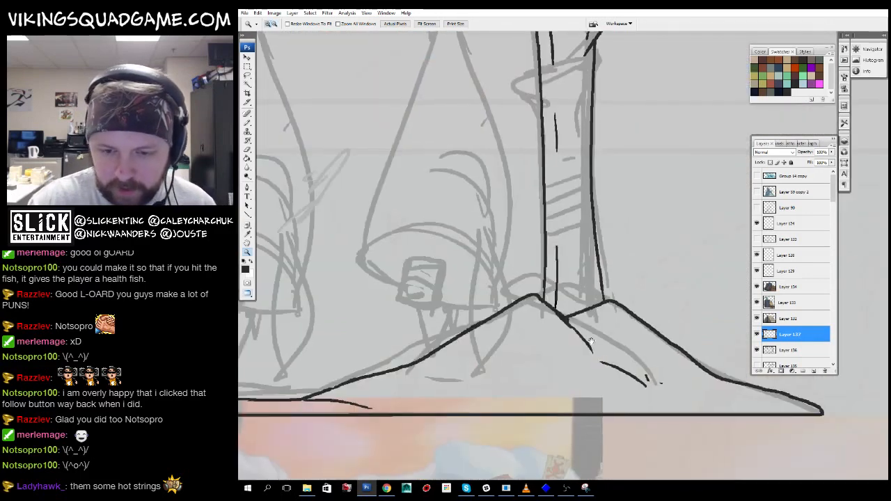
key("b")
scroll(516, 278, "down", 1)
mouse_move(513, 295)
left_mouse_down()
mouse_move(519, 288)
mouse_move(495, 288)
left_mouse_up()
left_click_drag(508, 296, 513, 302)
scroll(515, 278, "down", 1)
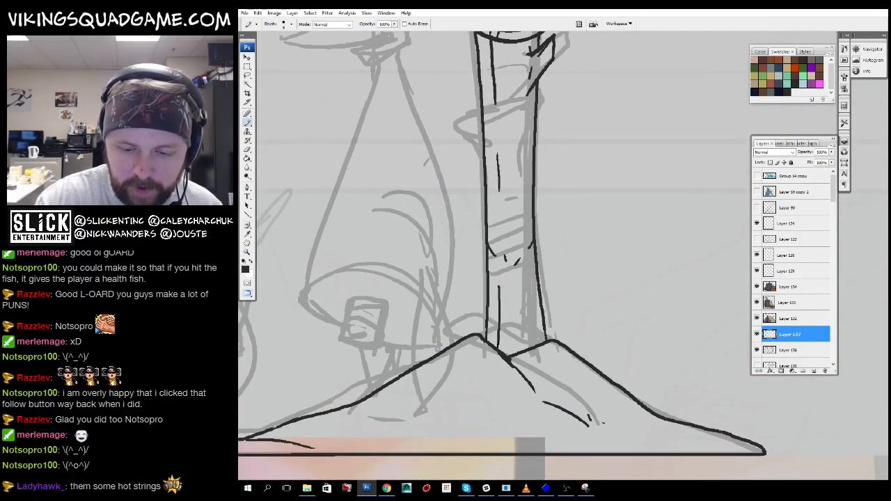
- Add short crease strokes to the left slope of the mound at the right post's base
left_click_drag(556, 356, 565, 375)
left_click_drag(600, 390, 656, 353)
left_click_drag(520, 308, 501, 332)
mouse_move(492, 356)
left_mouse_down()
mouse_move(493, 369)
mouse_move(660, 318)
left_mouse_up()
- Select the empty areas around and inside the rack's line art with the Magic Wand
key("z")
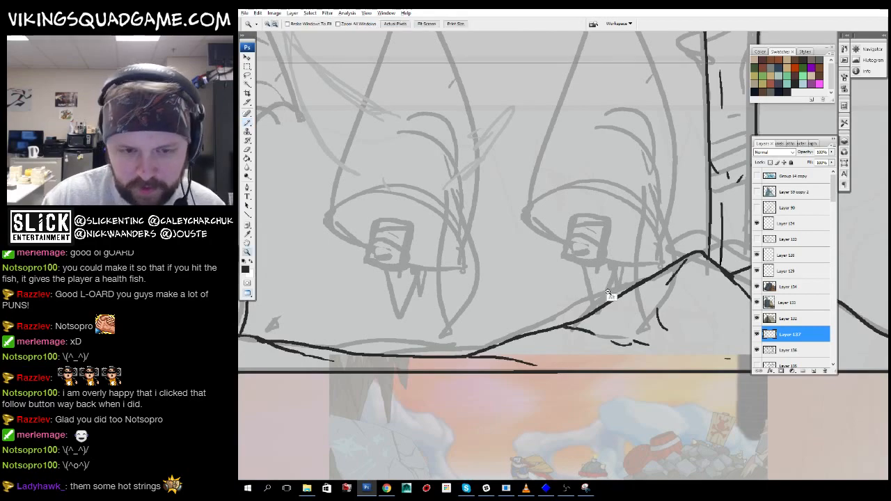
left_click(610, 297, "alt")
left_click(610, 297, "alt")
left_click(611, 297, "alt")
left_click(605, 293, "alt")
key("w")
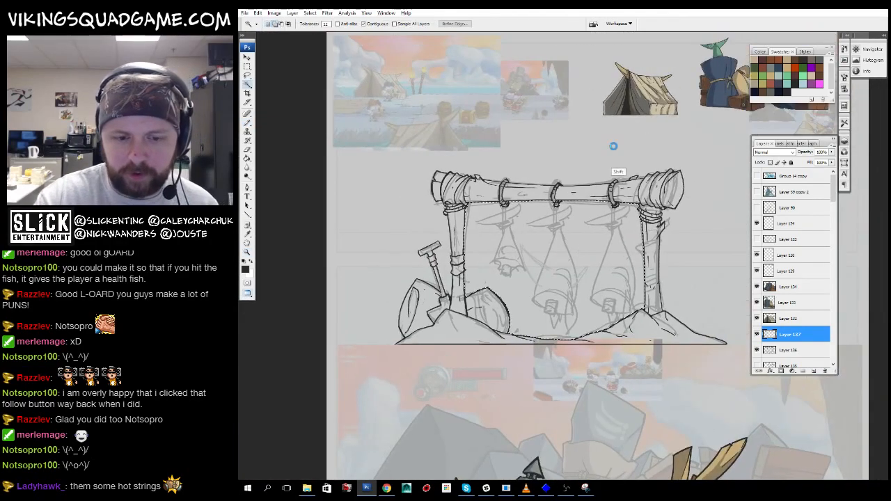
left_click(679, 307)
- Switch to the Paint Bucket and hide Layer 121 that veils the reference images
key("g")
mouse_move(679, 307)
left_mouse_down()
mouse_move(652, 214)
mouse_move(649, 109)
left_mouse_up()
mouse_move(607, 383)
left_mouse_down()
mouse_move(646, 303)
mouse_move(579, 360)
left_mouse_up()
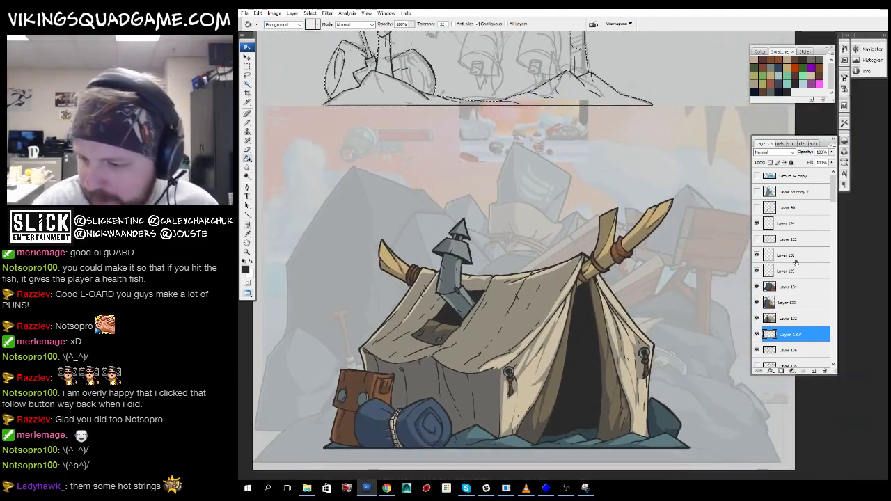
left_click_drag(647, 292, 586, 360)
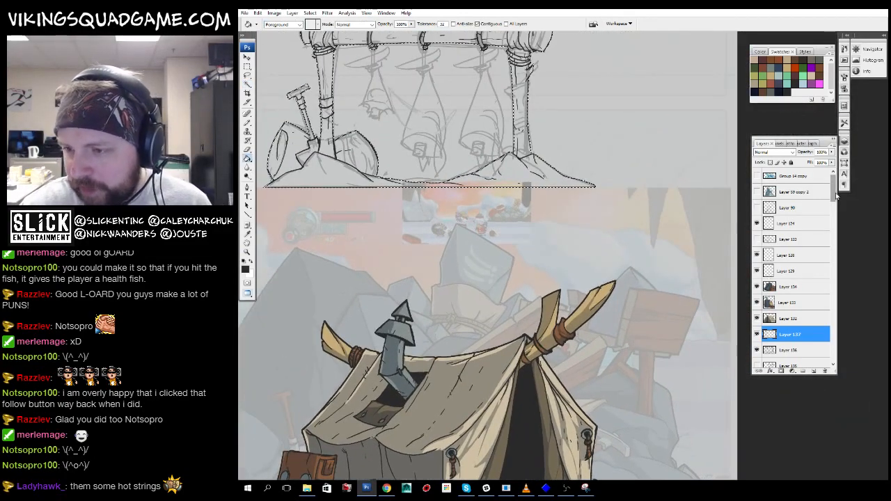
left_click_drag(835, 194, 833, 214)
left_click(757, 301)
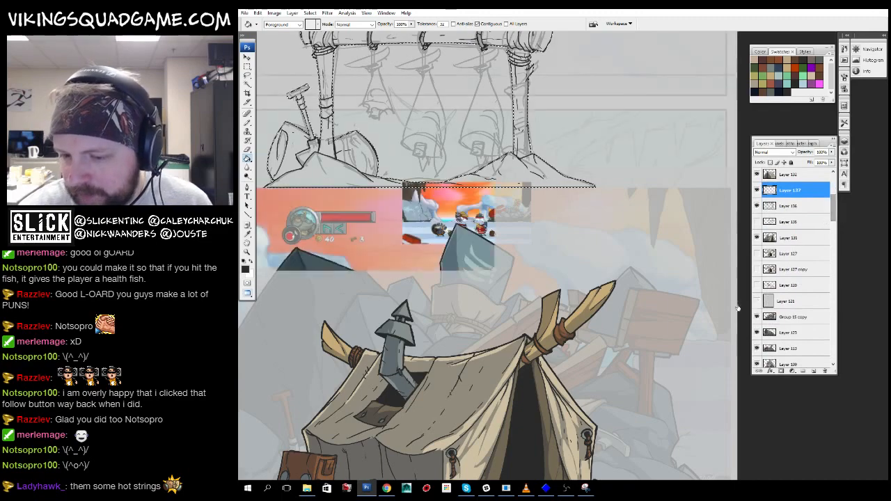
- Fill the selected rack silhouette on a new layer beneath the line art with a wood brown sampled from the reference artwork
left_click(562, 334, "alt")
left_click_drag(583, 233, 601, 405)
left_click(792, 206)
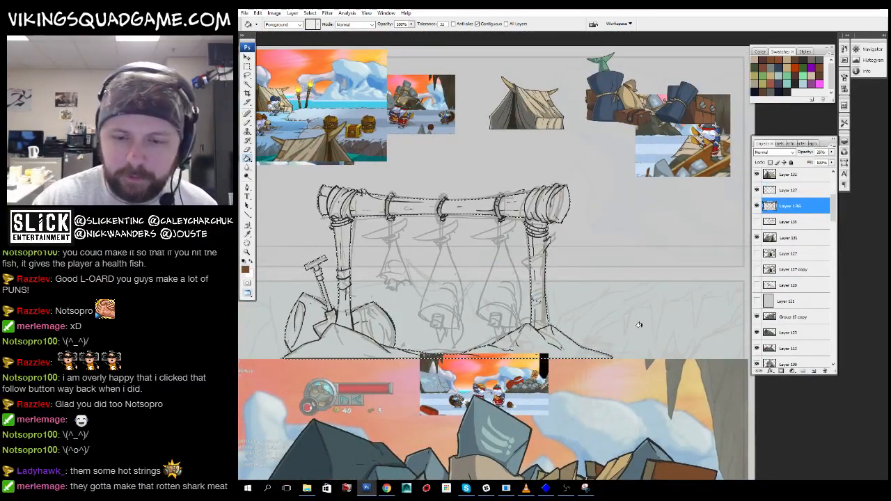
left_click(815, 370)
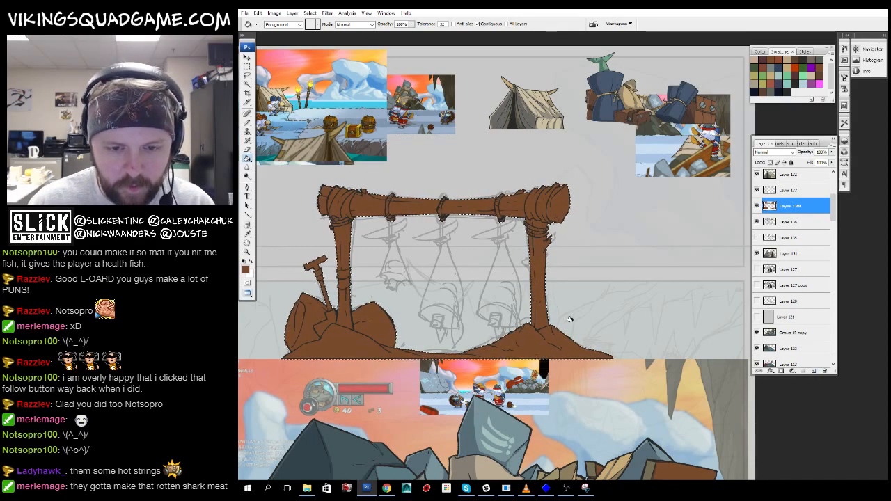
- Add another layer beneath the brown fill and fill the same silhouette with the dark line colour
scroll(620, 299, "up", 2)
scroll(619, 299, "right", 2)
key("ctrl+j")
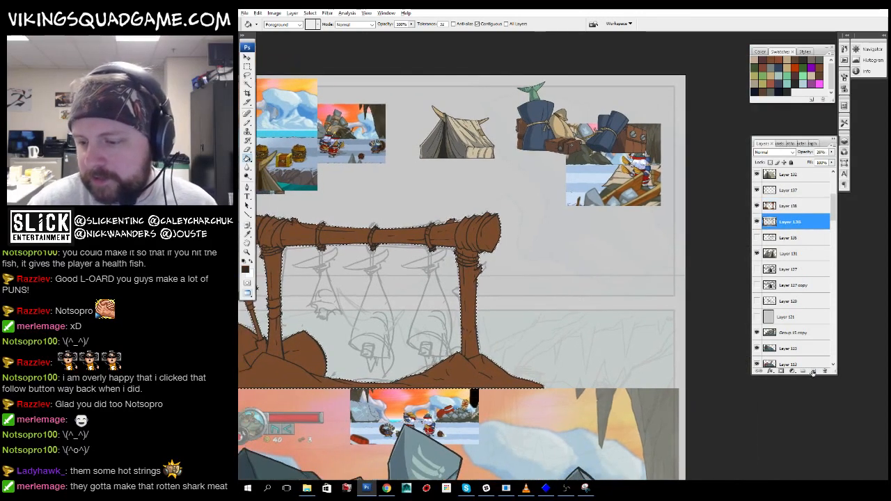
- Touch up the line art along the lower edge of the beam's right wrapping with the Pencil on Layer 137
key("z")
left_click(557, 328, "alt")
left_click(526, 242)
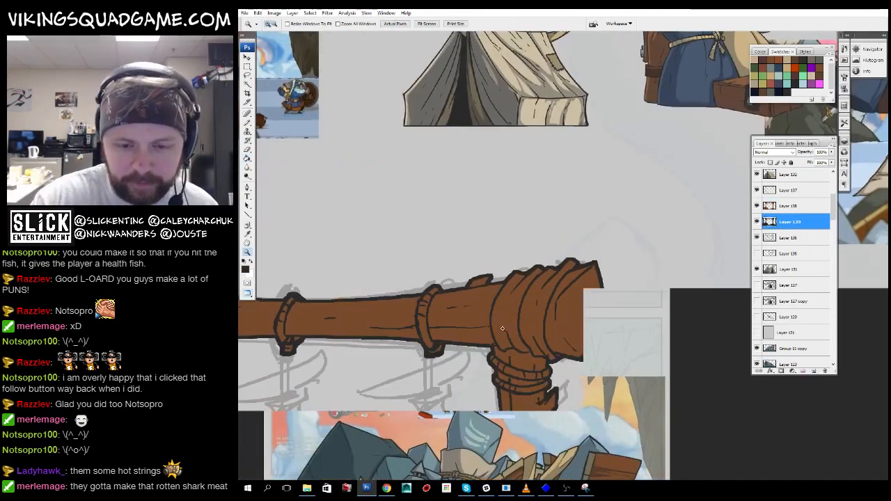
left_click(526, 242)
key("b")
key("alt+bracketleft")
key("alt+bracketright")
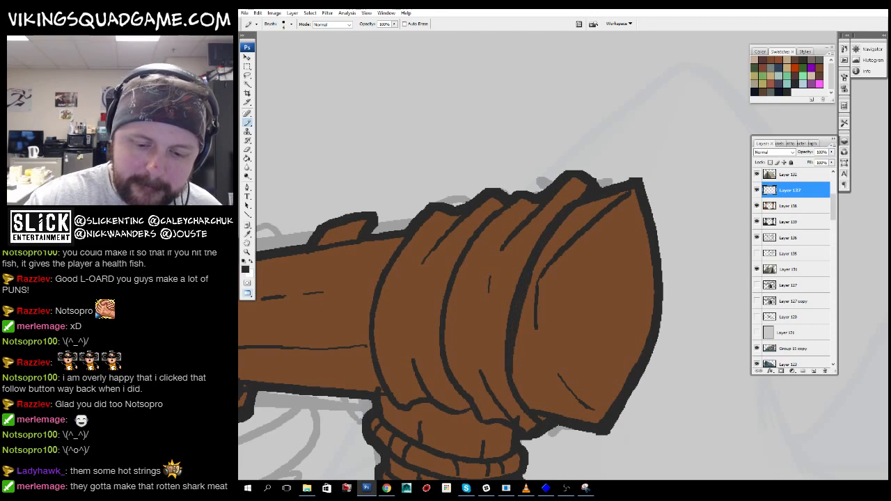
left_click_drag(548, 337, 635, 308)
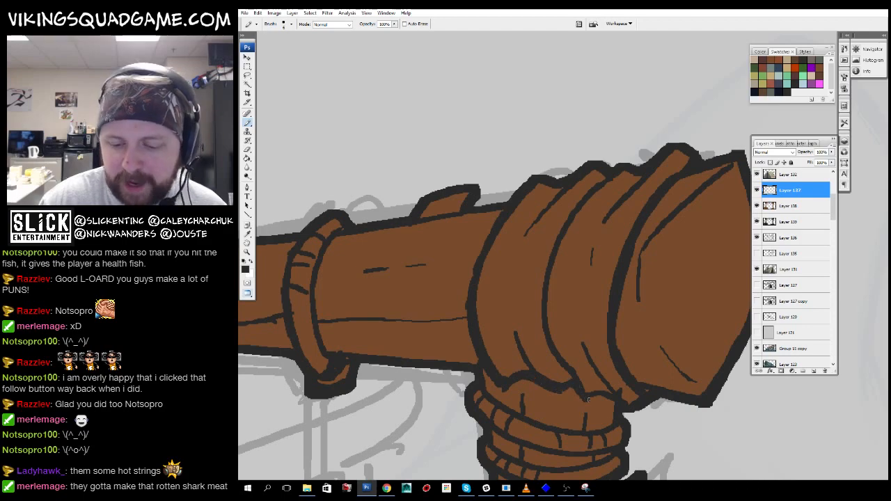
left_click_drag(613, 406, 591, 435)
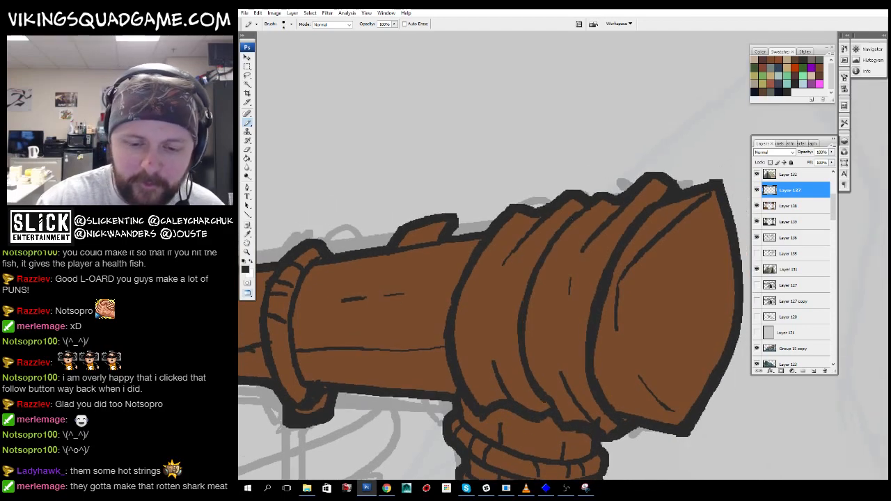
- Sample the beige cloth colour from the reference artwork for the rack's wrappings
key("z")
left_click(597, 345, "alt")
left_click(603, 313, "alt")
left_click(599, 313, "alt")
mouse_move(498, 351)
left_mouse_down()
mouse_move(641, 221)
mouse_move(670, 113)
mouse_move(641, 12)
left_mouse_up()
key("g")
left_click(658, 397, "alt")
mouse_move(662, 193)
left_mouse_down()
mouse_move(569, 295)
mouse_move(552, 412)
left_mouse_up()
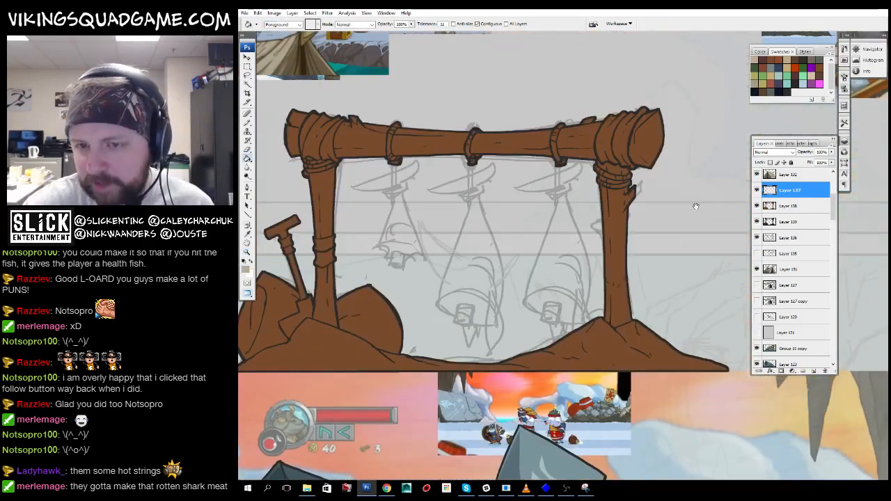
- Select the cloth wrappings on both beam ends, the left post and the shovel handle with the Magic Wand
left_click_drag(696, 206, 674, 263)
key("w")
left_click(603, 198, "shift")
left_click_drag(603, 201, 655, 218)
left_click(647, 219, "shift")
left_click(662, 214, "shift")
left_click(346, 219, "shift")
left_click(361, 223, "shift")
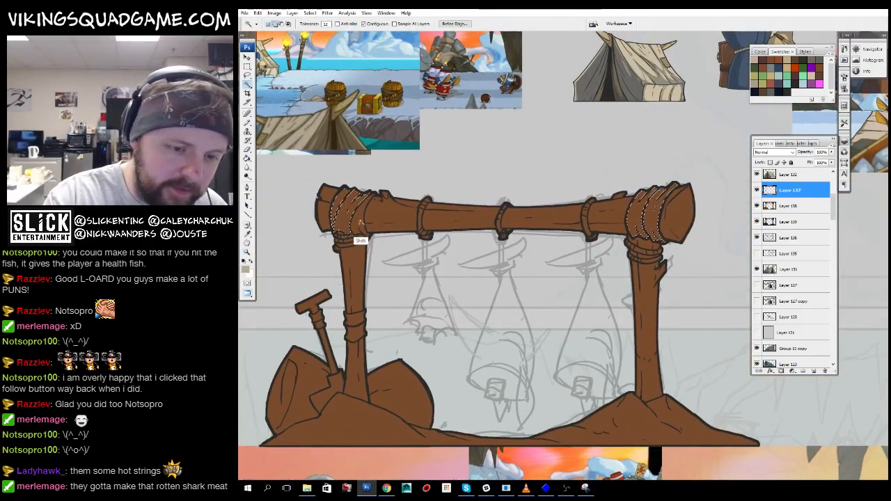
key("z")
left_click(599, 303, "alt")
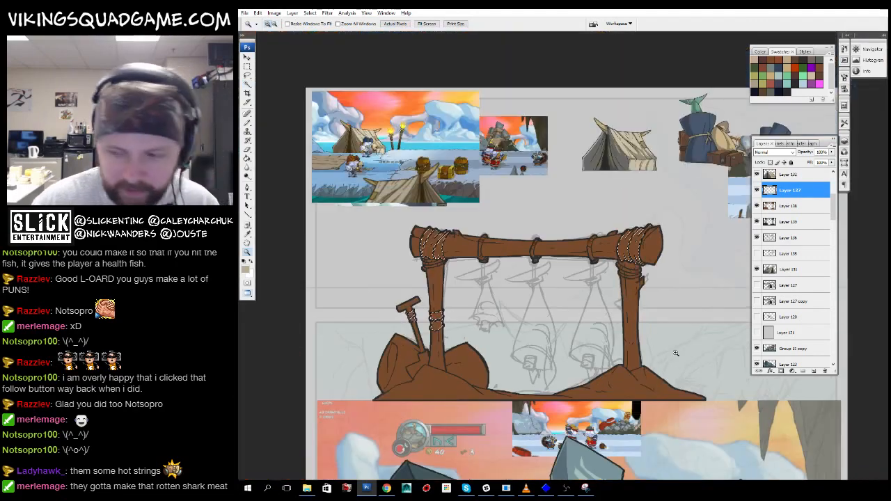
- Fill the selected wrappings with the beige on a new layer clipped to the brown base, and deselect
left_click(797, 206)
left_click(813, 371)
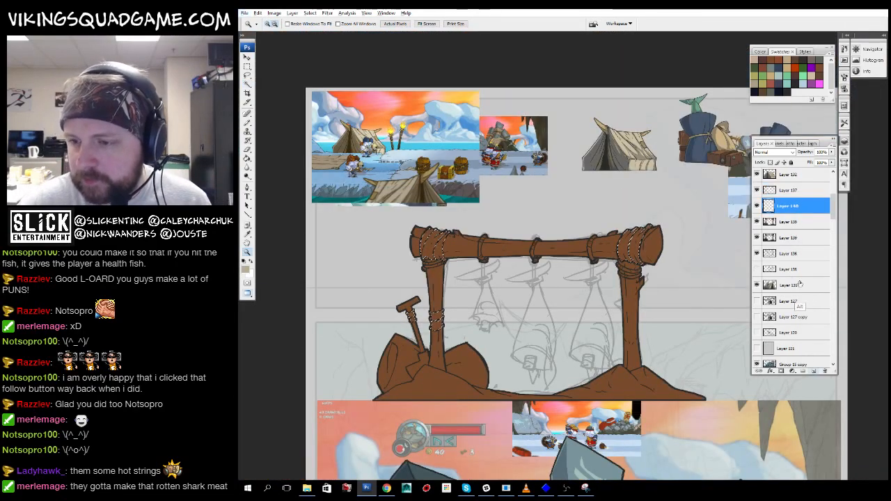
key("g")
left_click(632, 245)
key("ctrl+d")
key("z")
left_click(696, 294, "alt")
left_click_drag(591, 325, 587, 165)
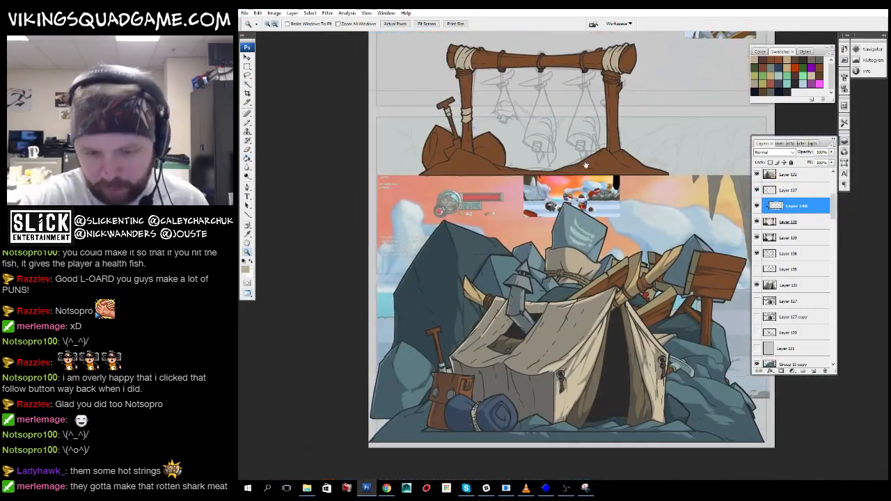
- Sample the rope colour from the rope tied around the sack in the reference artwork
key("g")
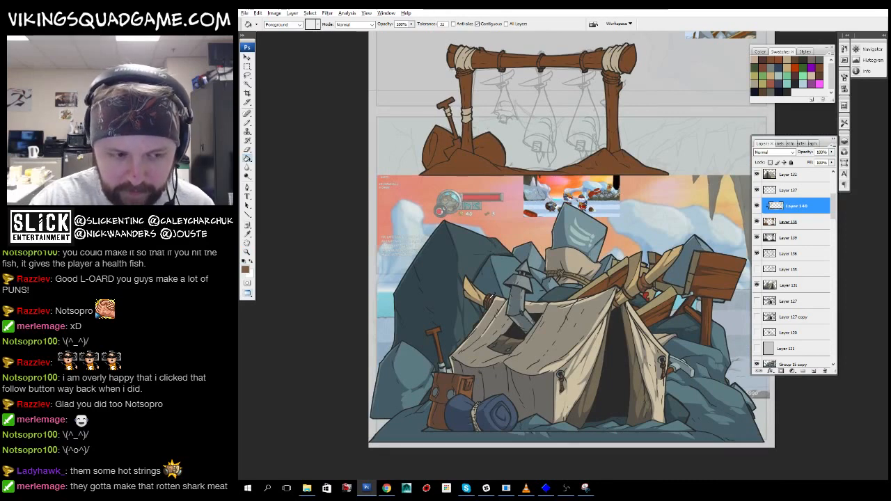
key("z")
mouse_move(611, 340)
left_mouse_down()
mouse_move(616, 320)
mouse_move(605, 370)
left_mouse_up()
left_click(636, 225)
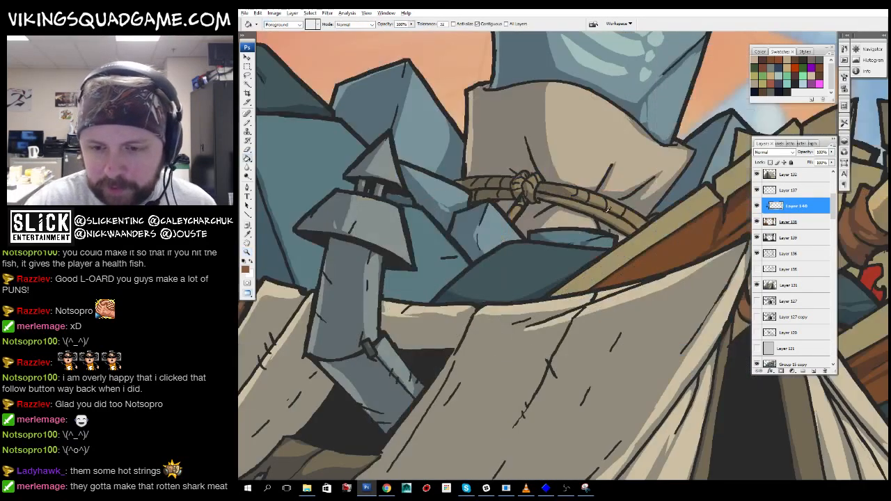
scroll(529, 371, "up", 5)
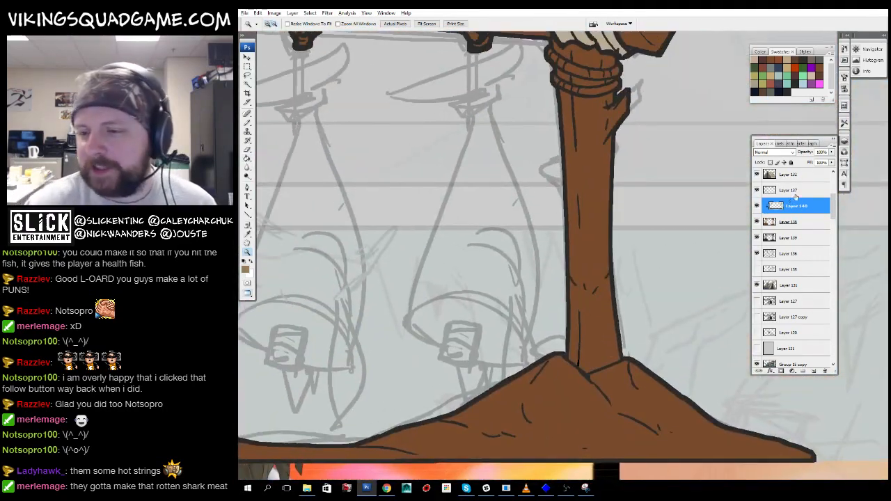
- Select the rope bindings at the tops of both posts on Layer 137 with the Magic Wand
key("alt+bracketright")
scroll(551, 277, "up", 4)
key("w")
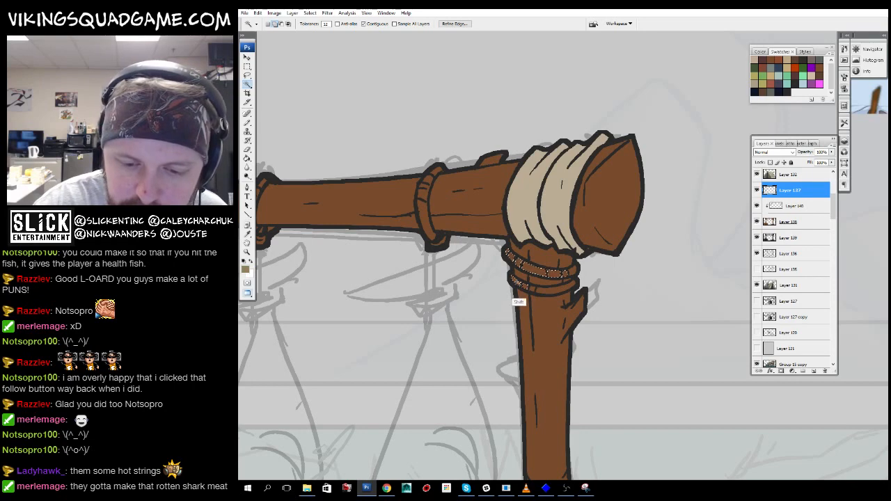
scroll(567, 291, "left", 10)
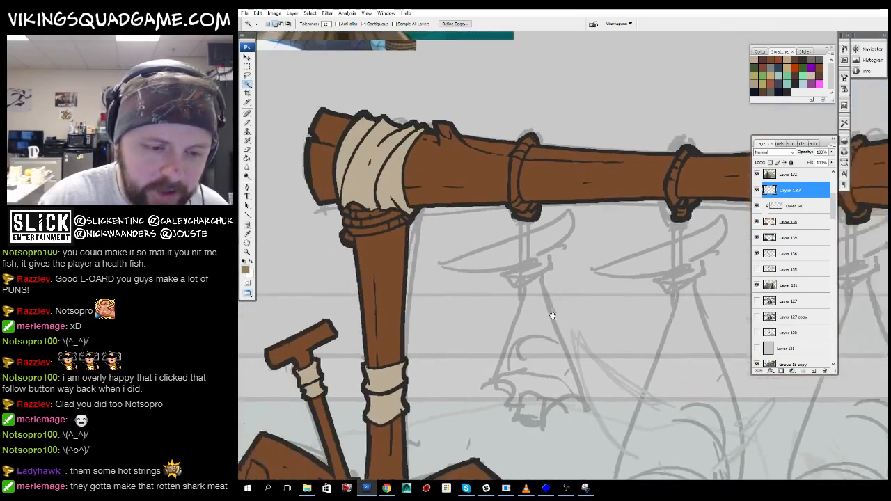
left_click(438, 222, "shift")
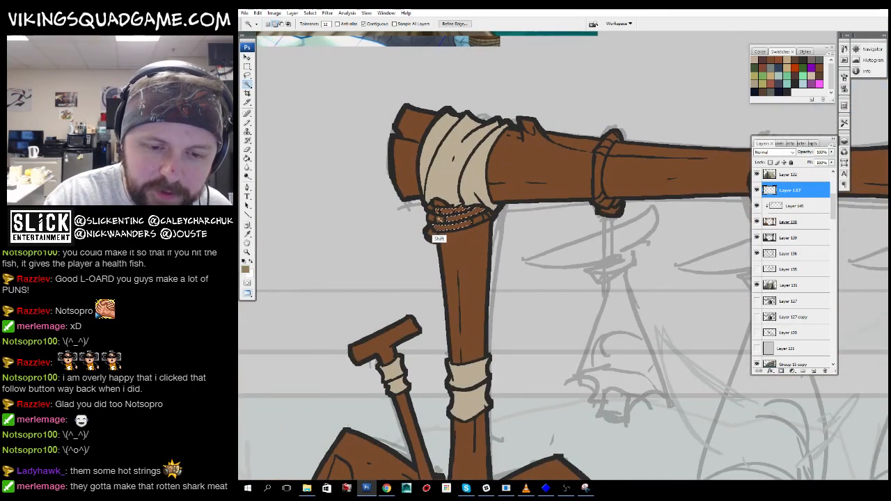
left_click(430, 231, "shift")
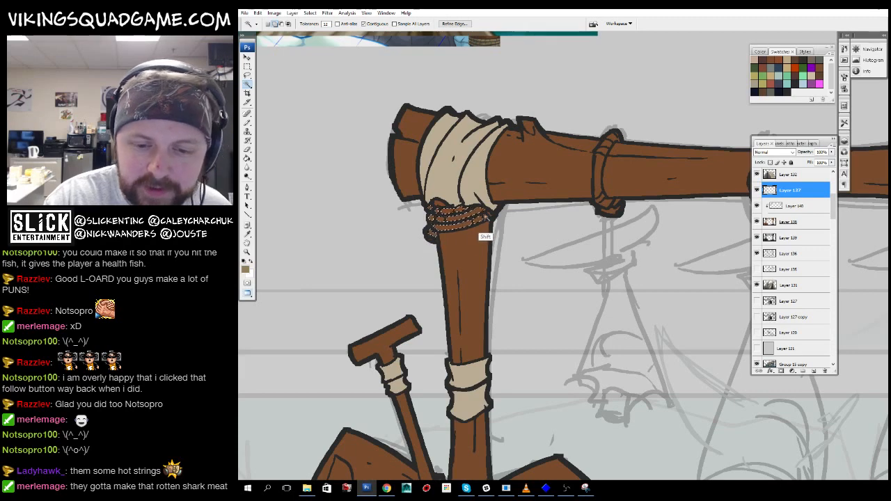
key("z")
left_click(515, 234, "alt")
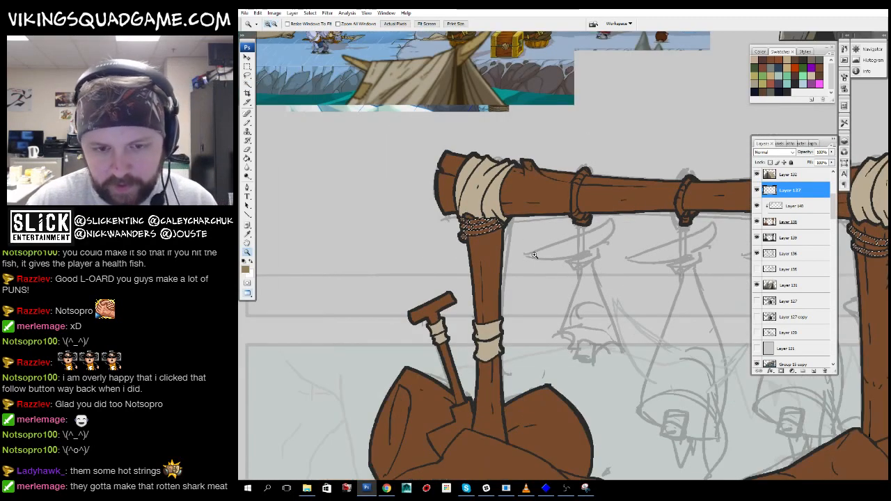
- Fill the selected post bindings with the rope colour on Layer 140, deselect, and touch up the left binding
key("g")
key("alt+[")
left_click_drag(680, 315, 475, 313)
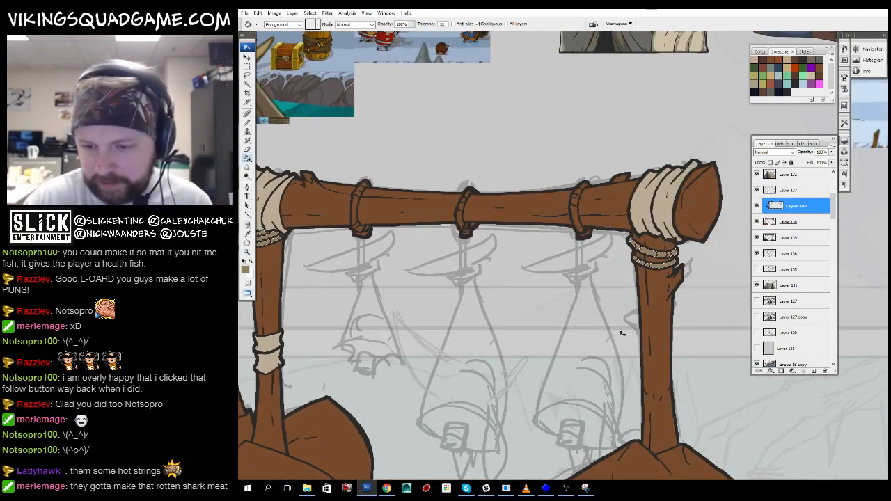
key("ctrl+d")
left_click_drag(623, 334, 773, 341)
key("z")
left_click_drag(384, 200, 500, 301)
left_click_drag(462, 264, 506, 289)
key("b")
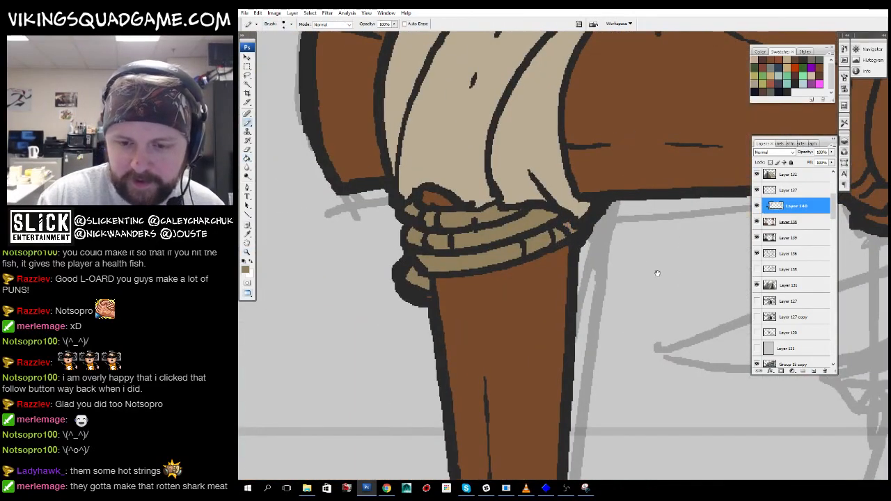
mouse_move(657, 273)
left_mouse_down()
mouse_move(552, 238)
mouse_move(554, 263)
left_mouse_up()
- Outline the three rope loops around the crossbeam with the Lasso as one selection
key("l")
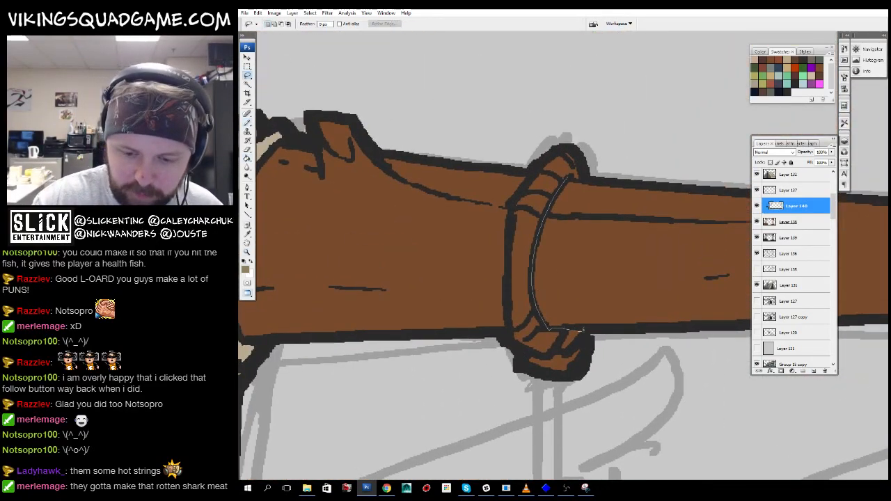
left_click_drag(555, 148, 573, 177)
mouse_move(688, 239)
left_mouse_down()
mouse_move(408, 267)
mouse_move(611, 303)
mouse_move(307, 284)
left_mouse_up()
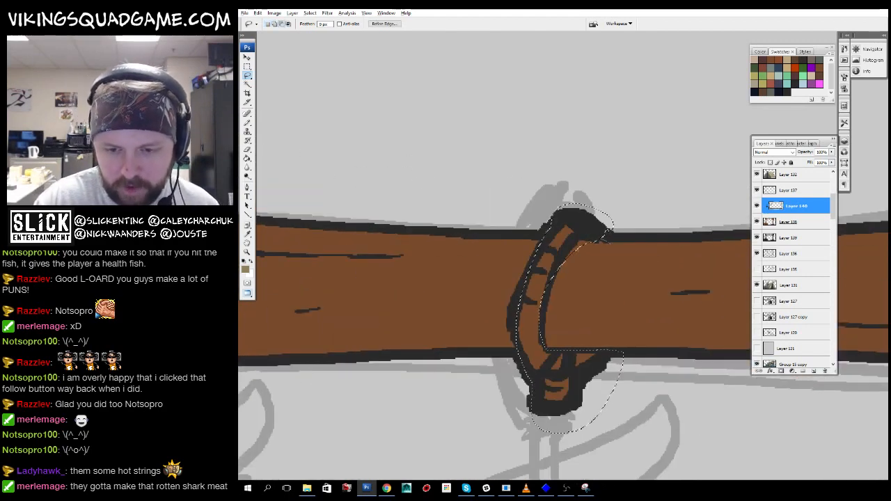
mouse_move(701, 308)
left_mouse_down()
mouse_move(698, 297)
mouse_move(463, 316)
left_mouse_up()
mouse_move(637, 298)
left_mouse_down()
mouse_move(539, 320)
mouse_move(442, 319)
left_mouse_up()
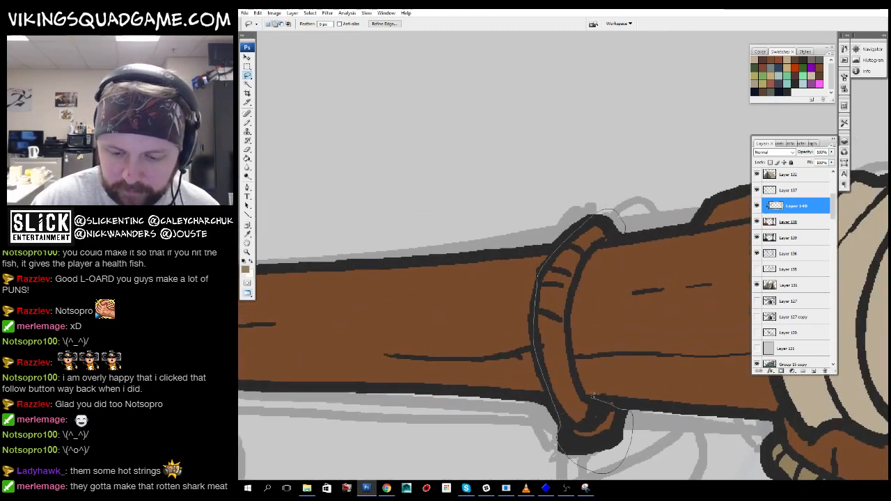
left_click_drag(594, 242, 596, 239)
left_click(596, 243, "alt")
- Fill the selected crossbeam loops with the rope colour and deselect
left_click(608, 324, "alt")
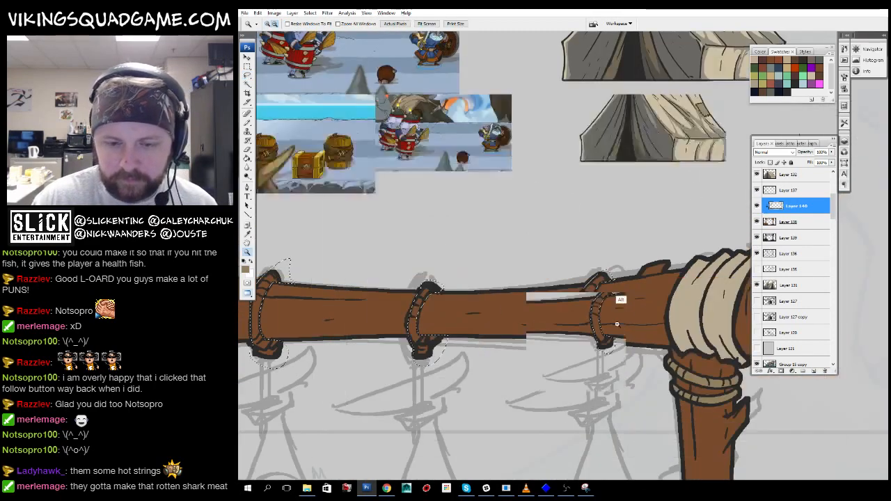
left_click(616, 324, "alt")
left_click(619, 324, "alt")
key("alt+BackSpace")
key("ctrl+d")
left_click(636, 320, "alt")
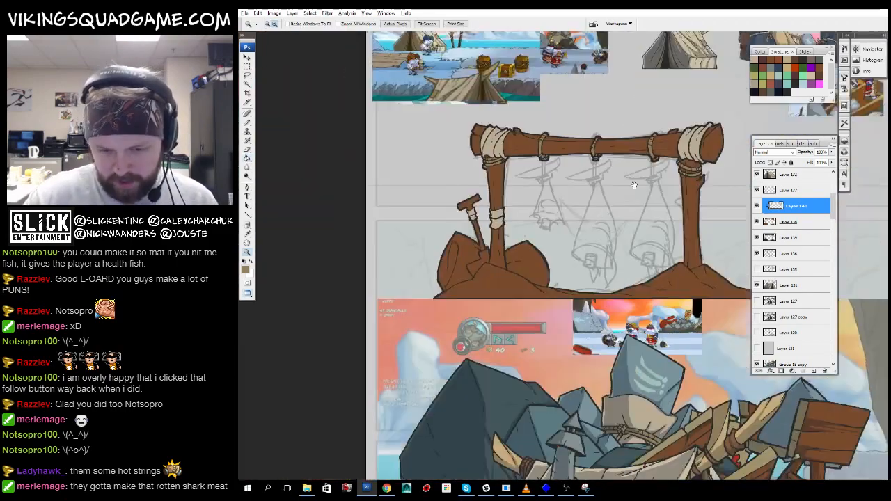
- Sample the dark blue from the rolled-up bedroll in the reference artwork
left_click_drag(636, 307, 627, 341)
scroll(623, 365, "down", 5)
key("g")
scroll(508, 363, "down", 3)
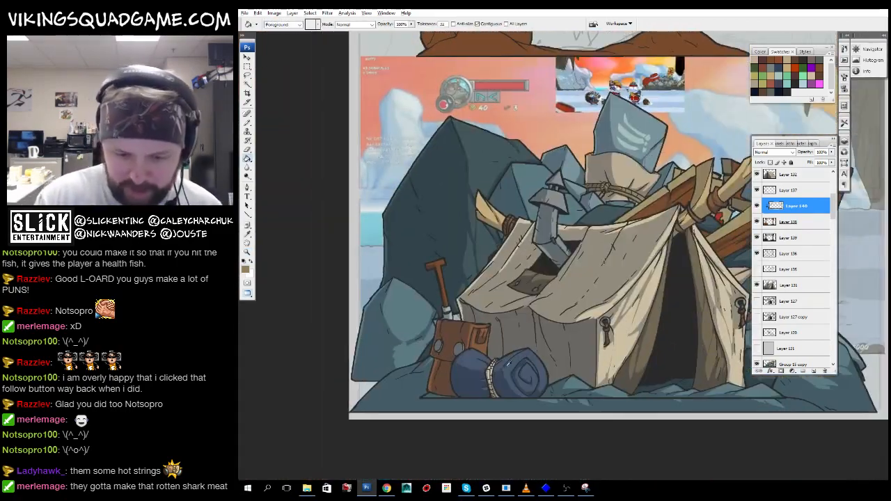
- Select the two rounded bundles behind the left post, fill them with the sampled blue on Layer 140, and deselect
scroll(524, 351, "up", 5)
scroll(612, 283, "up", 2)
key("w")
key("alt+]")
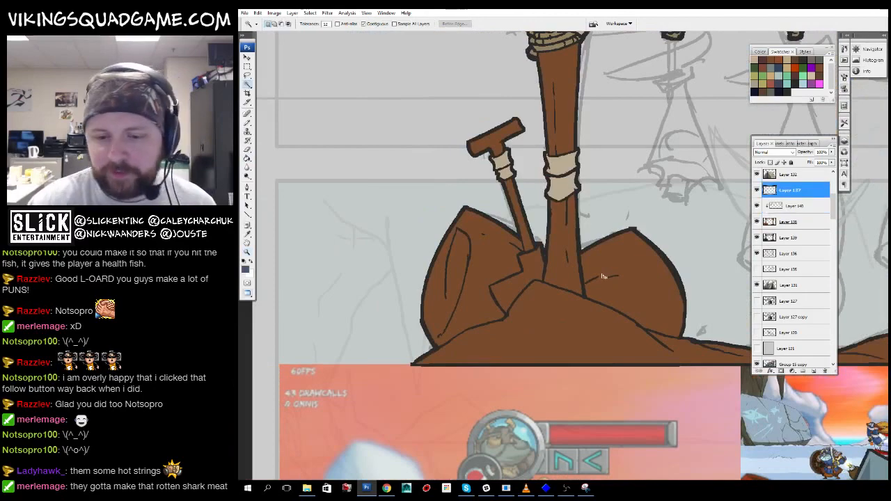
scroll(695, 342, "down", 2)
left_click(791, 207)
key("g")
key("alt+BackSpace")
key("ctrl+d")
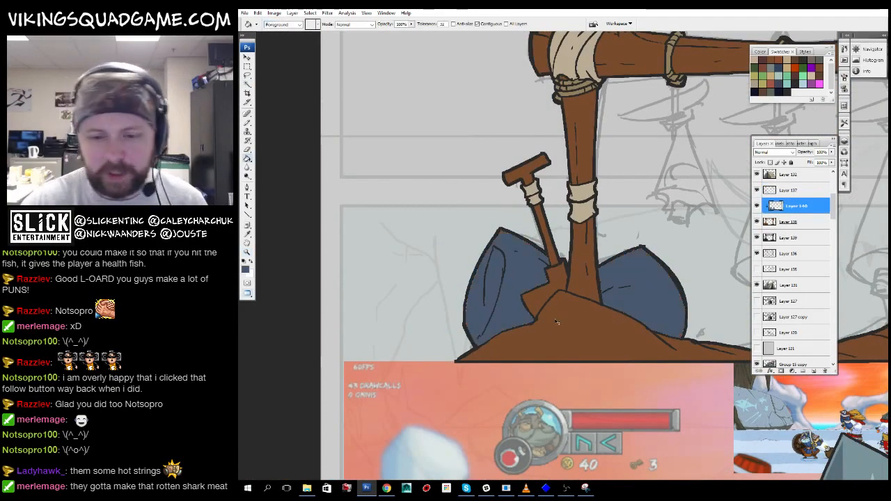
- Sample a metal grey from the reference artwork for the shovel blade
scroll(596, 440, "down", 5)
key("g")
scroll(689, 178, "up", 5)
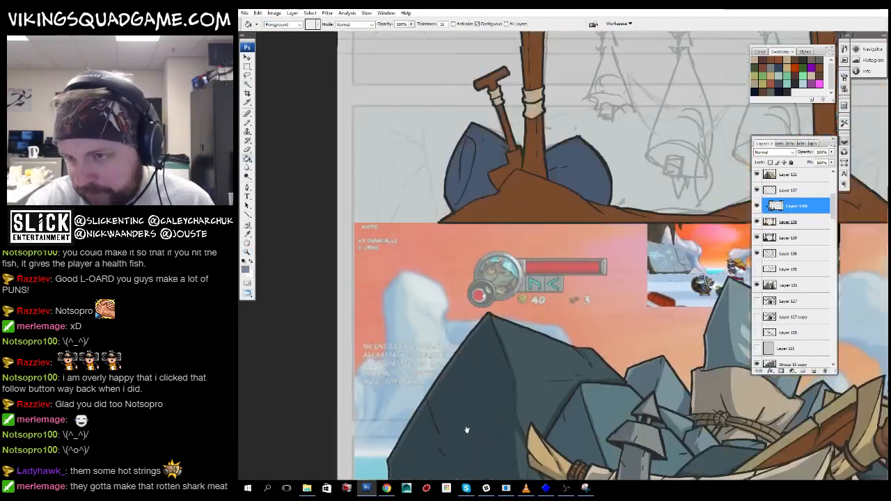
scroll(689, 178, "down", 1)
- Fill the shovel blade at the left post's base with the sampled grey
key("w")
key("alt+]")
left_click(729, 144)
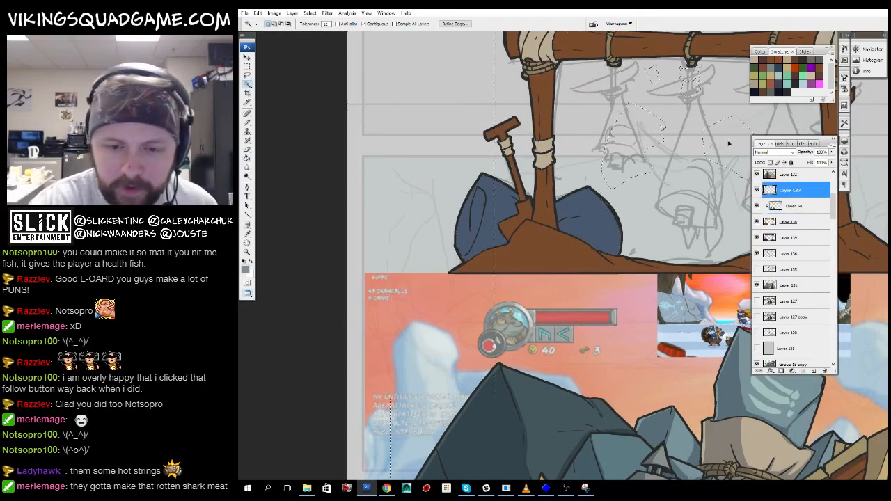
left_click(809, 224)
key("g")
left_click(526, 228)
- Sample a grey-green ground colour from the rocks in the reference artwork
key("h")
left_click_drag(710, 400, 672, 407)
scroll(673, 407, "right", 3)
scroll(673, 407, "up", 5)
key("alt+]")
key("alt+]")
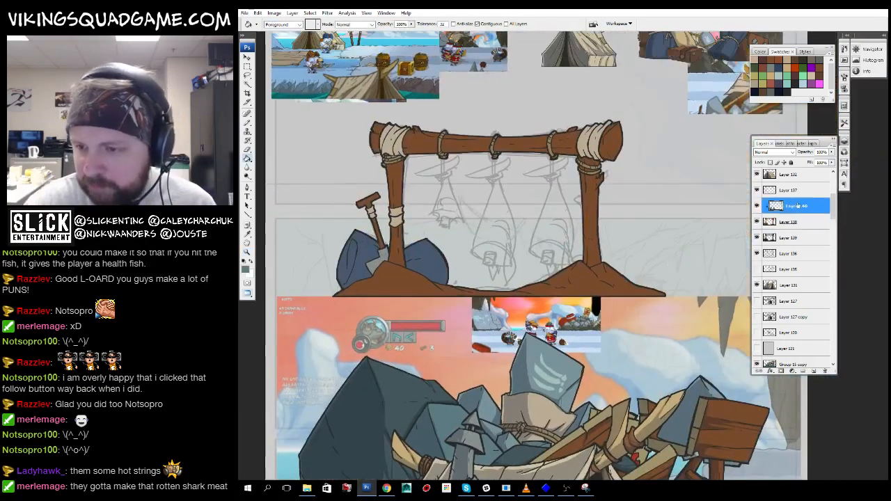
- Select the ground mounds along the rack's base on Layer 137 with the Magic Wand
key("w")
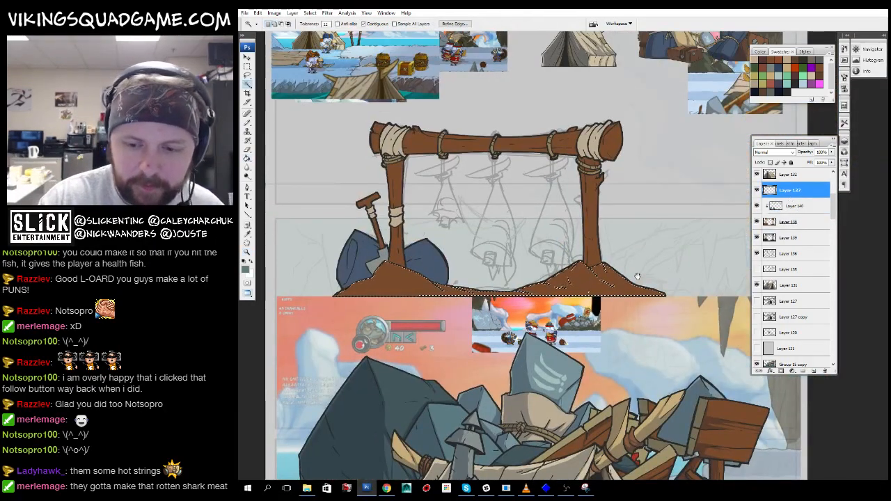
left_click_drag(577, 238, 617, 270)
left_click(577, 264, "alt")
left_click(574, 354, "alt")
left_click(570, 271, "alt")
left_click_drag(562, 271, 531, 340)
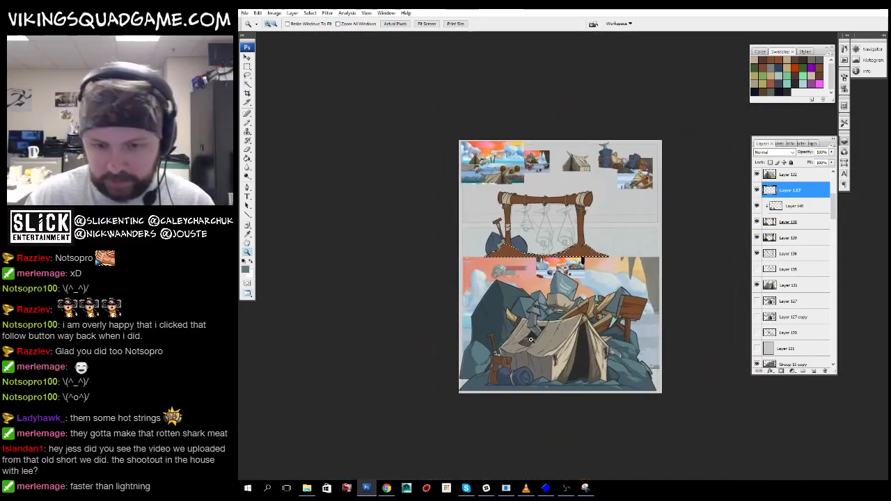
- Fill the selected ground mounds along the rack's base with the sampled grey-green on Layer 140
left_click(785, 206)
key("g")
left_click(594, 287, "alt")
left_click_drag(491, 182, 602, 300)
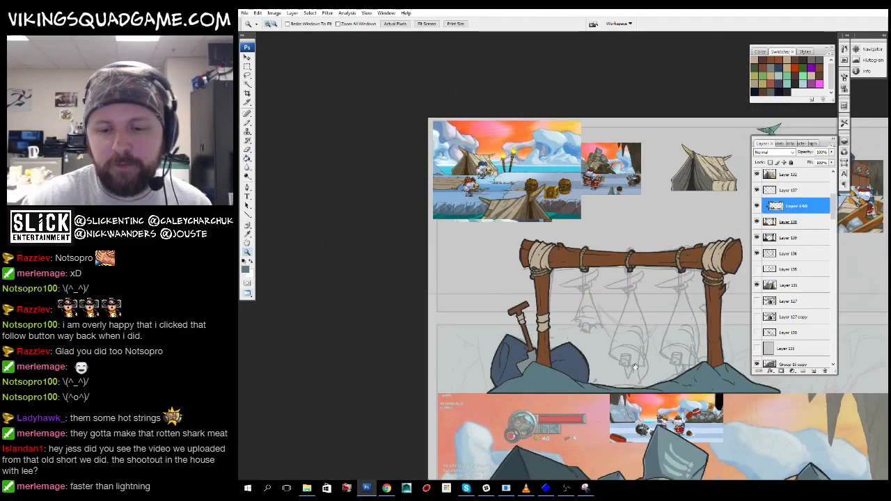
mouse_move(745, 383)
left_mouse_down()
mouse_move(599, 347)
mouse_move(592, 214)
mouse_move(572, 376)
left_mouse_up()
- Sample the dark outline colour and ink the edge of the cut face on the crossbeam's right end on Layer 137
left_click_drag(494, 351, 604, 159)
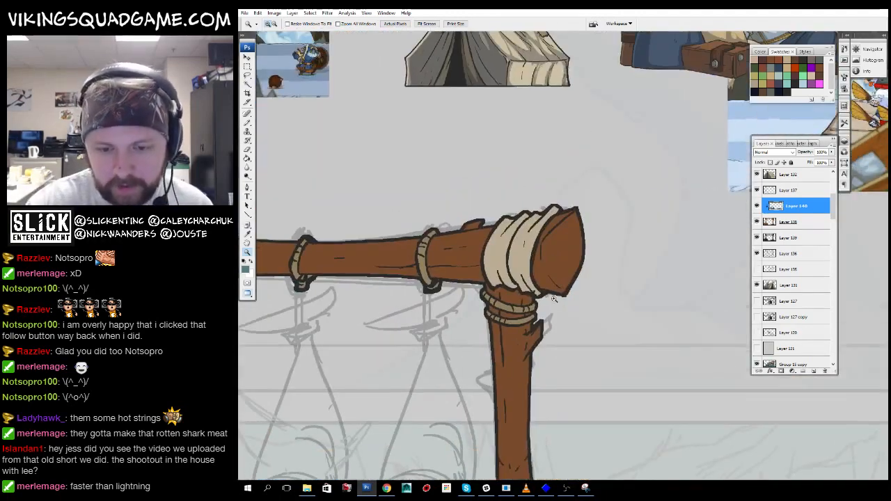
key("b")
left_click(572, 210, "alt")
left_click(801, 192)
scroll(519, 181, "up", 3)
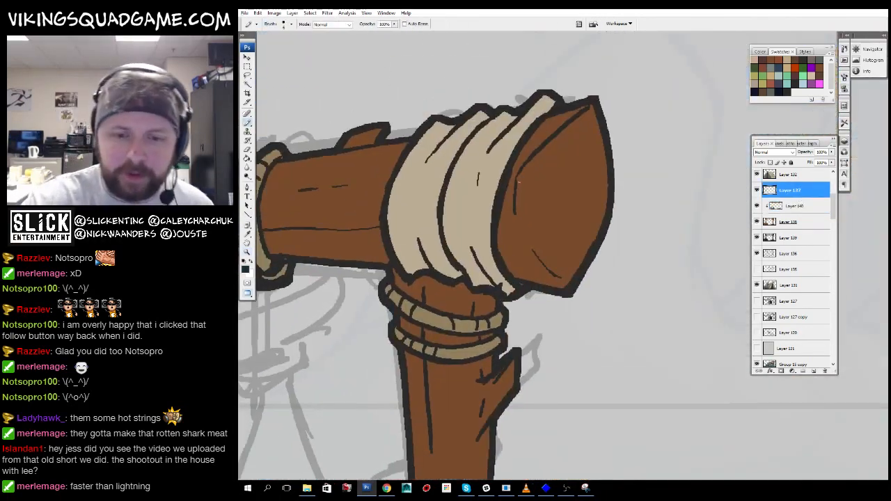
left_click(536, 219, "alt")
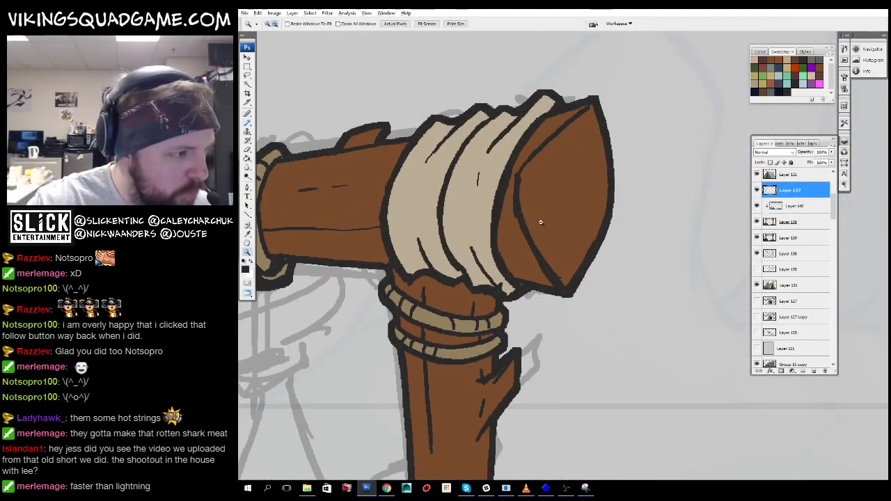
- Examine the newly inked cut face and the lashed joint at the crossbeam's right end
left_click(554, 299, "alt")
left_click(570, 331, "alt")
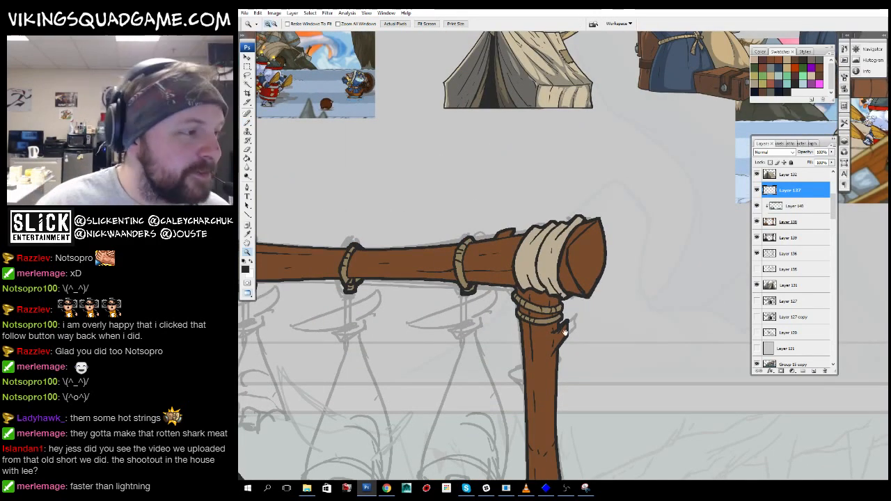
scroll(564, 332, "up", 2)
scroll(564, 332, "down", 1)
scroll(564, 333, "up", 4)
key("b")
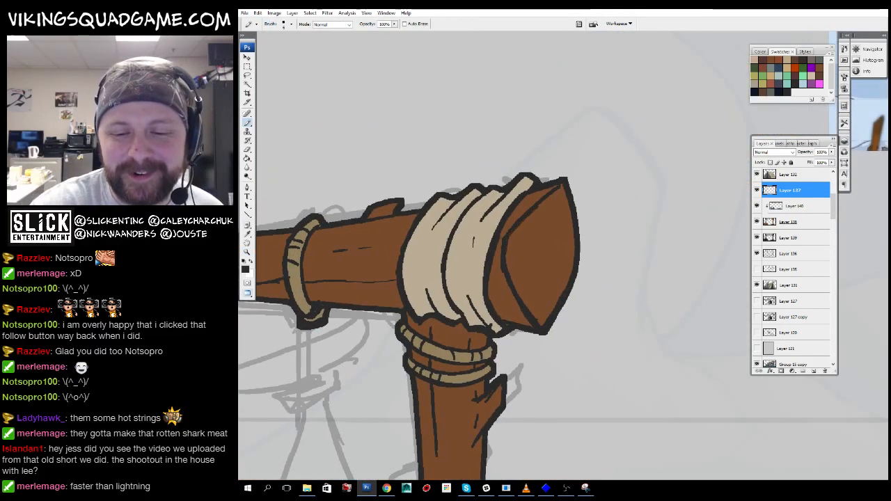
key("z")
scroll(571, 241, "down", 3)
scroll(578, 284, "up", 3)
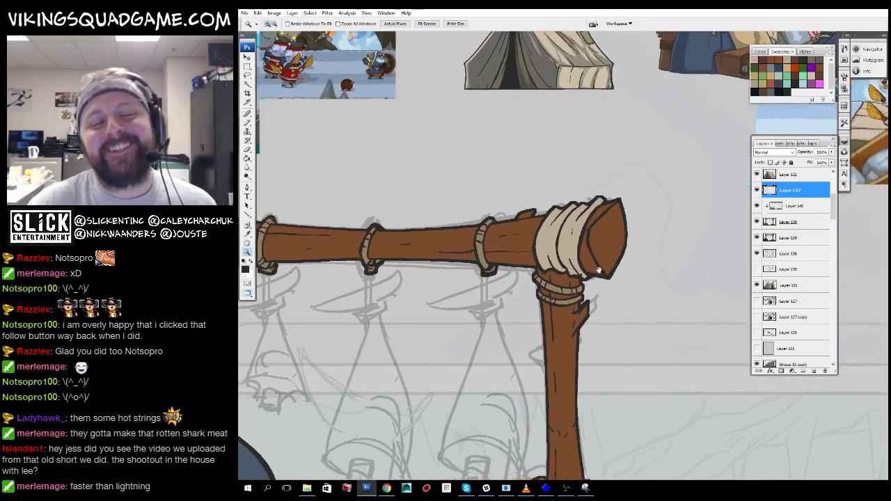
- Ink short strand marks on the rope loops tied around the crossbeam on Layer 137
scroll(579, 284, "up", 4)
key("b")
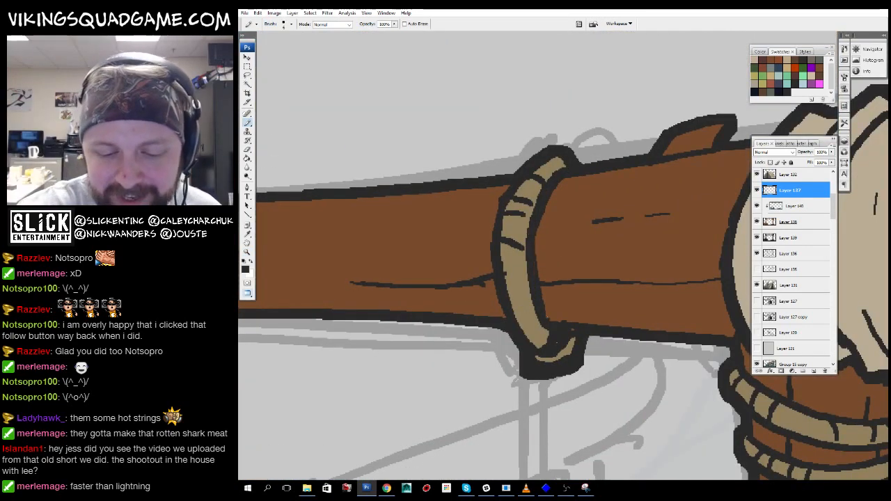
scroll(554, 310, "left", 2)
left_click_drag(402, 346, 646, 272)
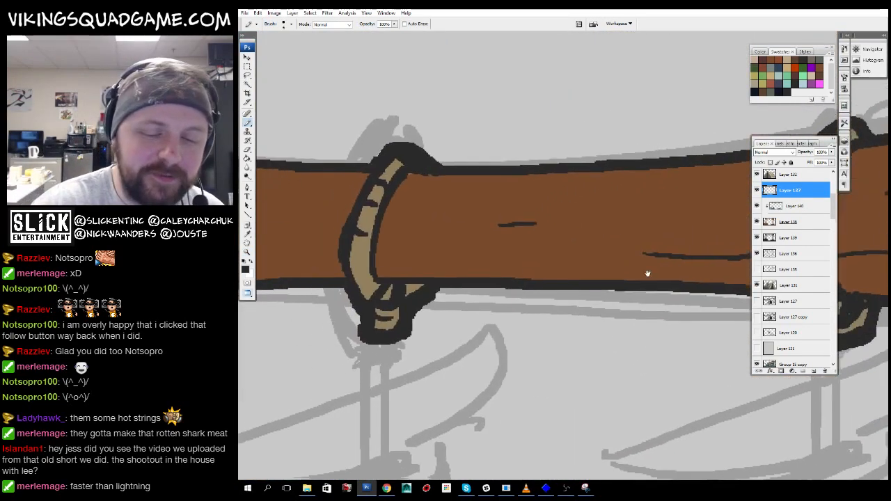
left_click_drag(366, 286, 697, 258)
left_click_drag(348, 244, 667, 252)
left_click_drag(372, 229, 483, 253)
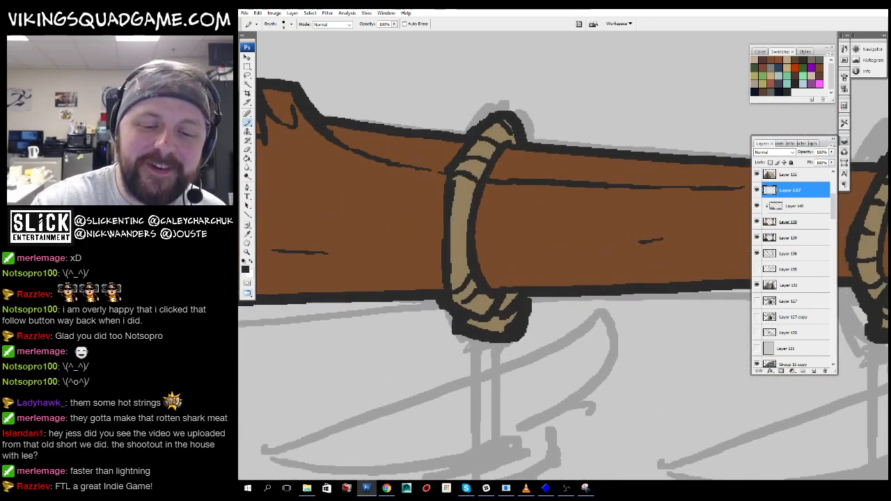
left_click_drag(520, 288, 551, 309)
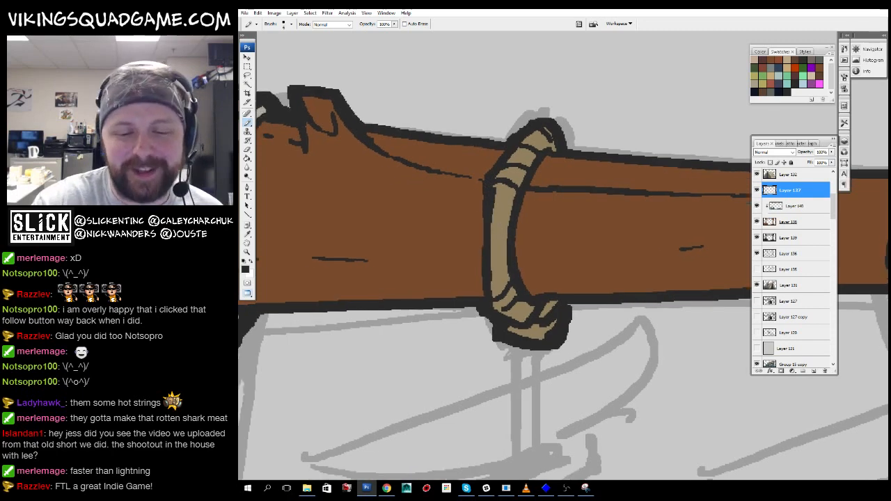
- Examine the inked crossbeam and rope loops up close and against the whole composition
key("z")
left_click(600, 285, "alt")
left_click(600, 286, "alt")
left_click(600, 285, "alt")
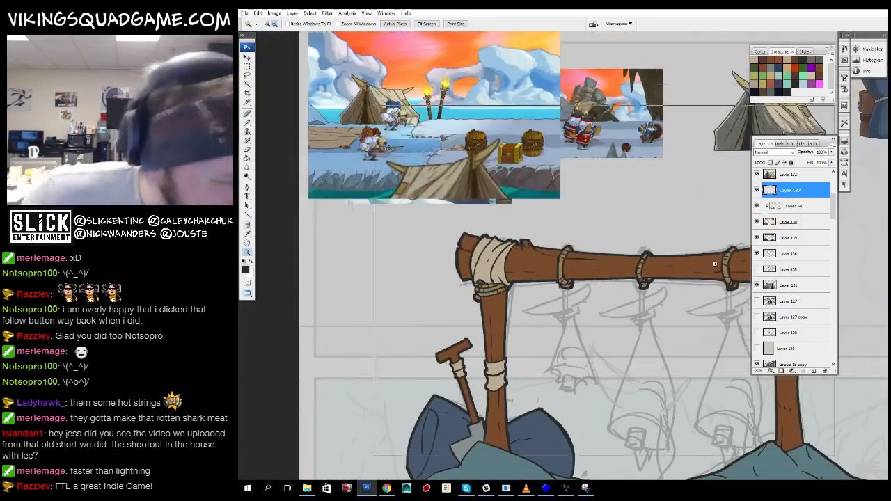
left_click(616, 285)
left_click(616, 284)
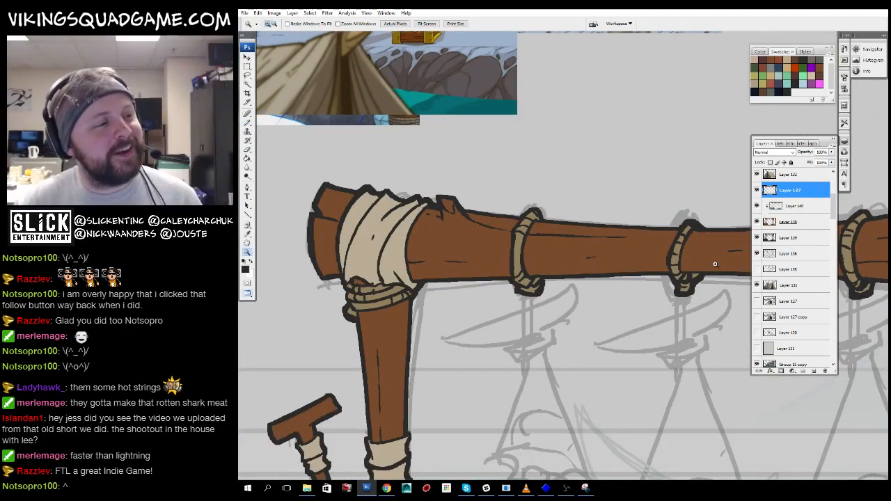
left_click(598, 286, "alt")
left_click(600, 282, "alt")
left_click(601, 277, "alt")
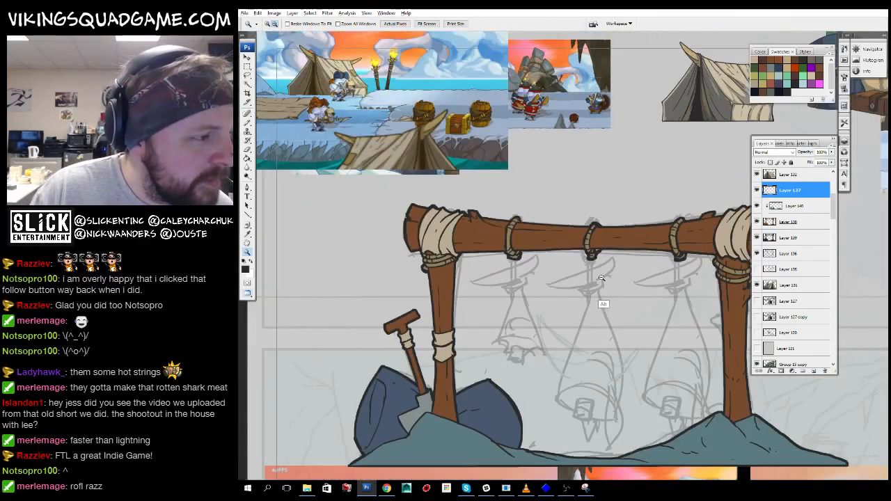
left_click(600, 277, "alt")
left_click(588, 275, "alt")
left_click(570, 273, "alt")
left_click(555, 271, "alt")
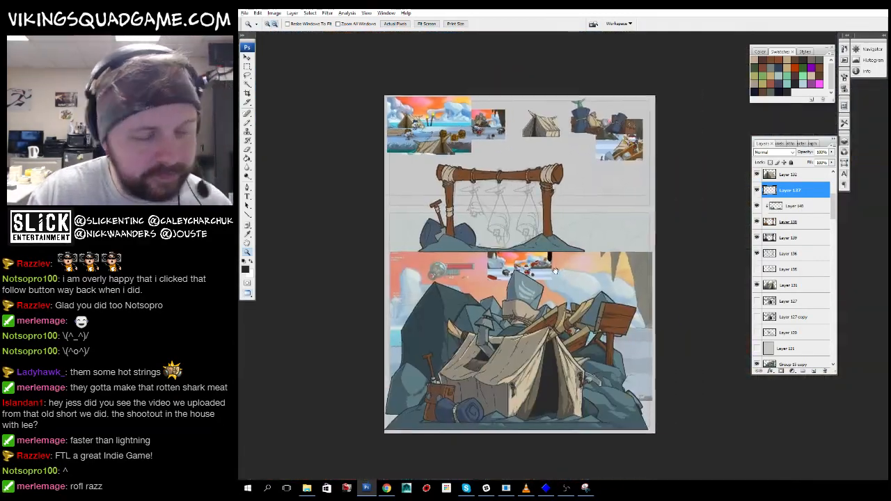
- Select the cut face at the crossbeam's right end on Layer 137 with the Magic Wand
left_click(550, 230)
left_click(543, 264)
left_click(529, 306)
left_click(515, 348)
left_click(500, 394)
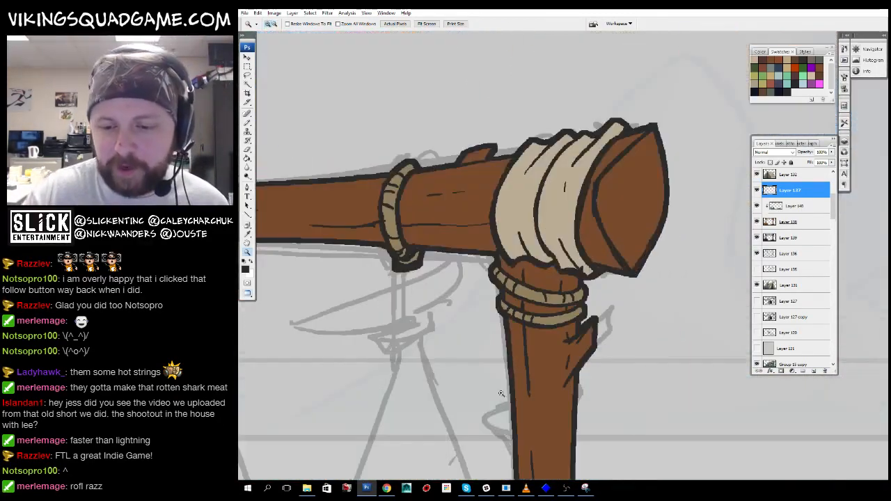
left_click(647, 251, "alt")
left_click(636, 228, "alt")
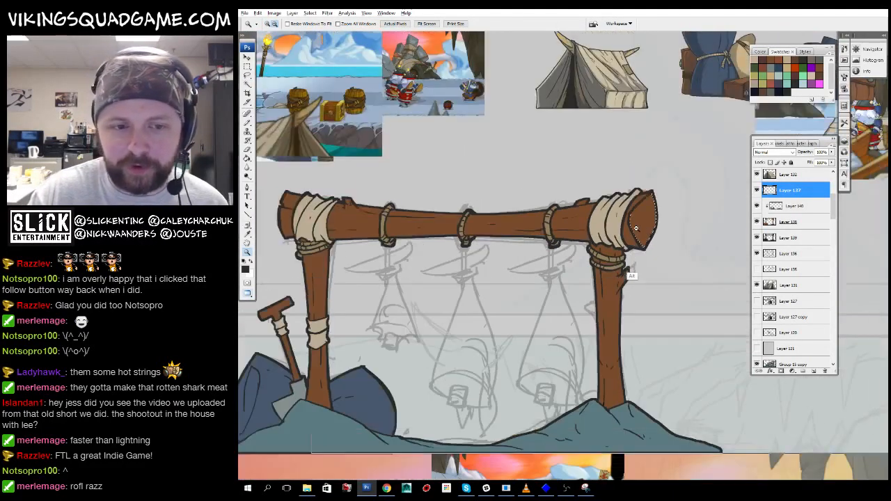
left_click(636, 228, "alt")
left_click(635, 212, "alt")
left_click(634, 199, "alt")
key("g")
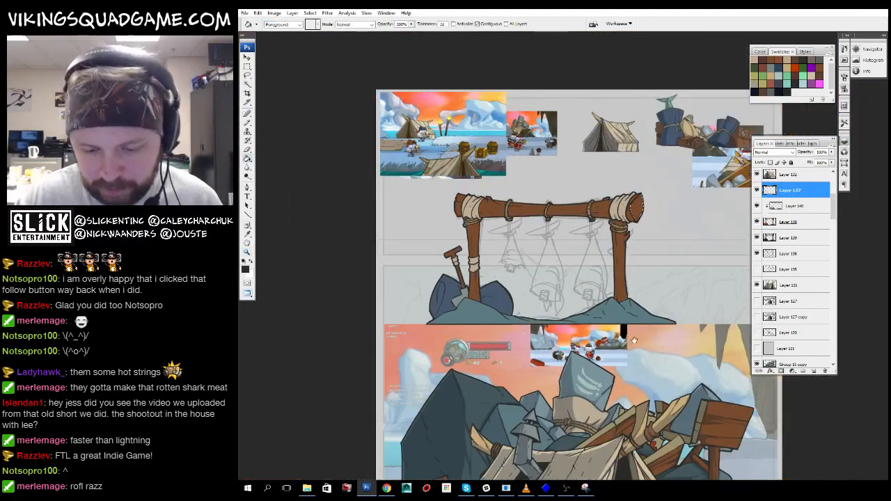
- Sample a tan wood colour from the reference artwork and fill the selected cut face with it on Layer 140
left_click_drag(634, 340, 593, 243)
left_click(651, 341, "alt")
left_click_drag(650, 341, 645, 362)
left_click(792, 207)
key("z")
left_click(600, 255, "alt")
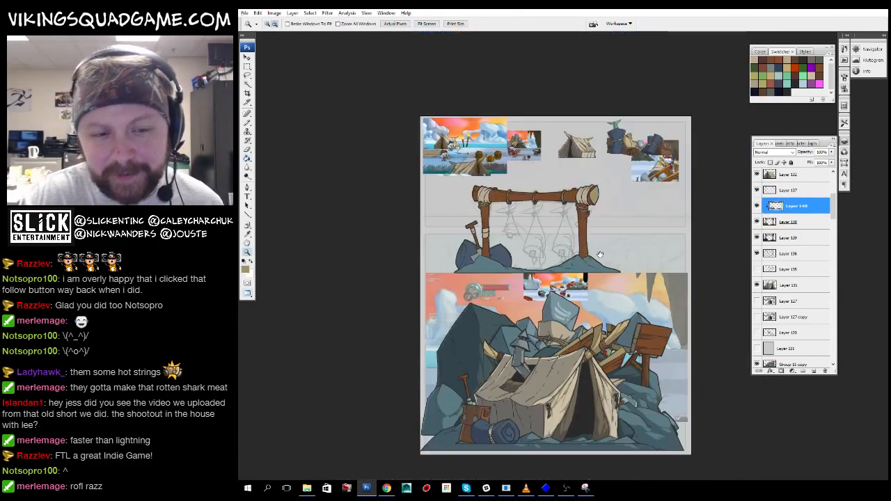
- Ink wood-grain lines in the dark outline colour on the crossbeam's left end on Layer 137
left_click(519, 206)
left_click(531, 252)
left_click(543, 219)
key("b")
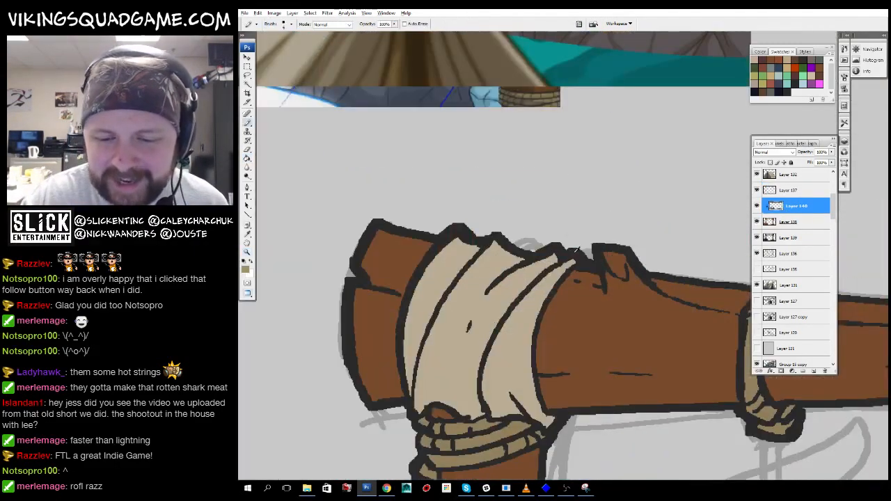
left_click(780, 192)
left_click_drag(567, 299, 579, 198)
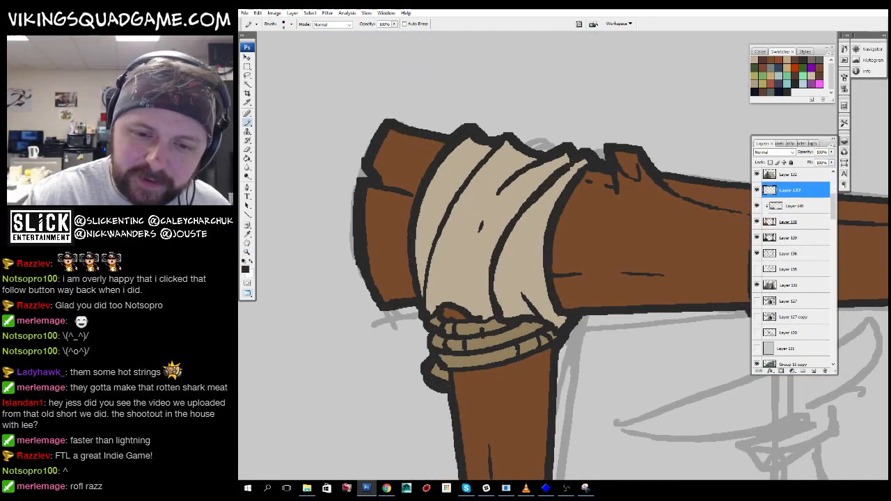
key("z")
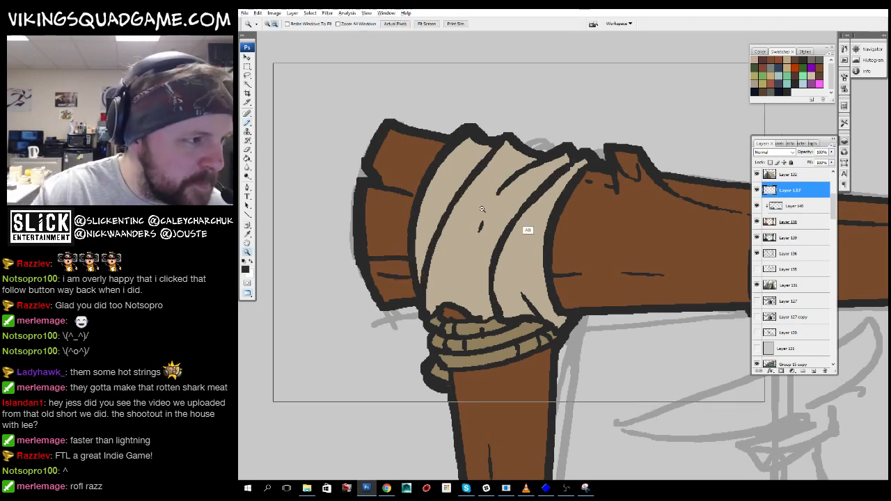
- Examine the left half of the rack and the cloth wrapping at its upper joint
left_click(527, 229, "alt")
left_click(598, 270, "alt")
left_click(566, 269, "alt")
left_click(566, 229)
left_click(560, 256, "alt")
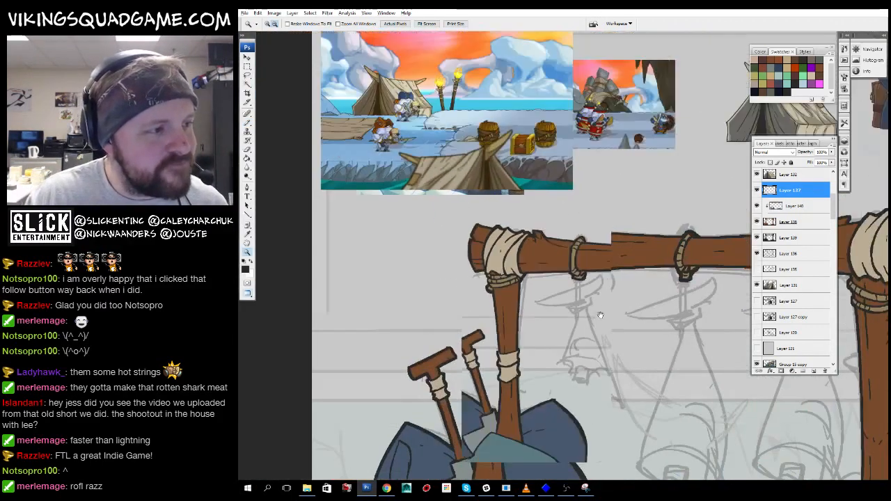
left_click_drag(592, 309, 583, 252)
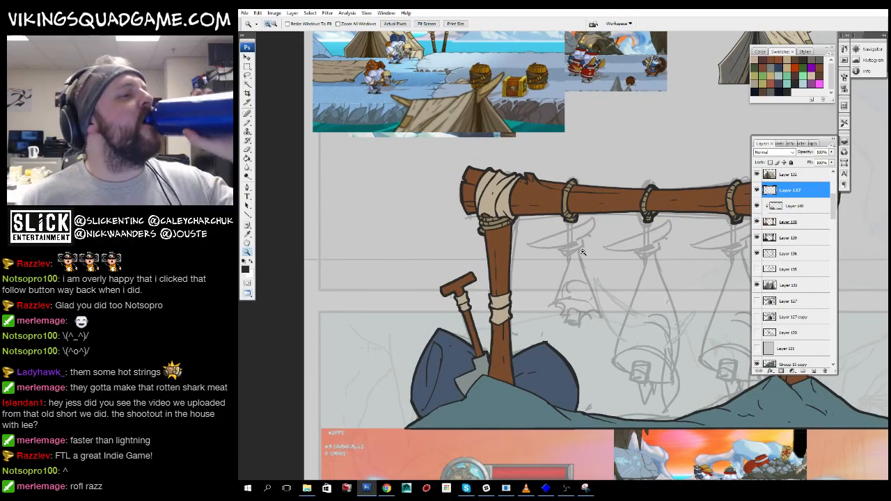
left_click_drag(583, 252, 532, 225)
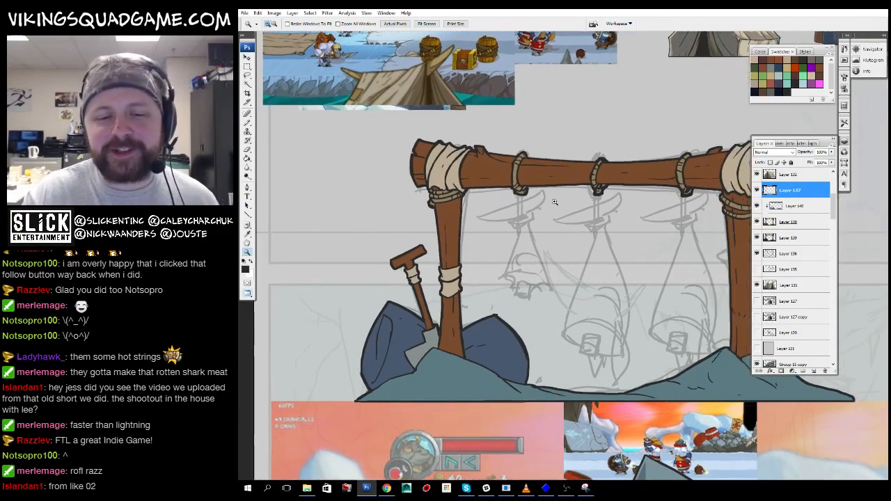
left_click(462, 240)
mouse_move(461, 241)
left_mouse_down()
mouse_move(511, 334)
mouse_move(513, 314)
left_mouse_up()
key("b")
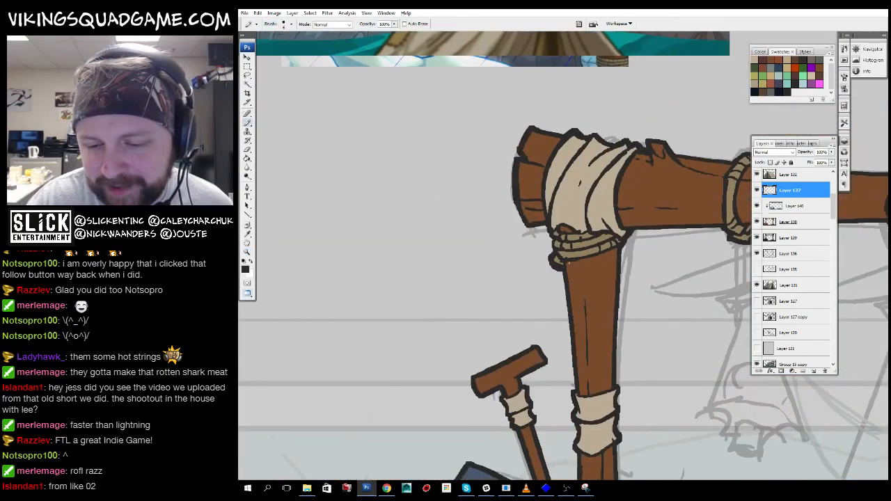
mouse_move(607, 173)
left_mouse_down()
mouse_move(577, 195)
mouse_move(568, 222)
left_mouse_up()
left_click(568, 222, "ctrl")
left_click(568, 223, "ctrl")
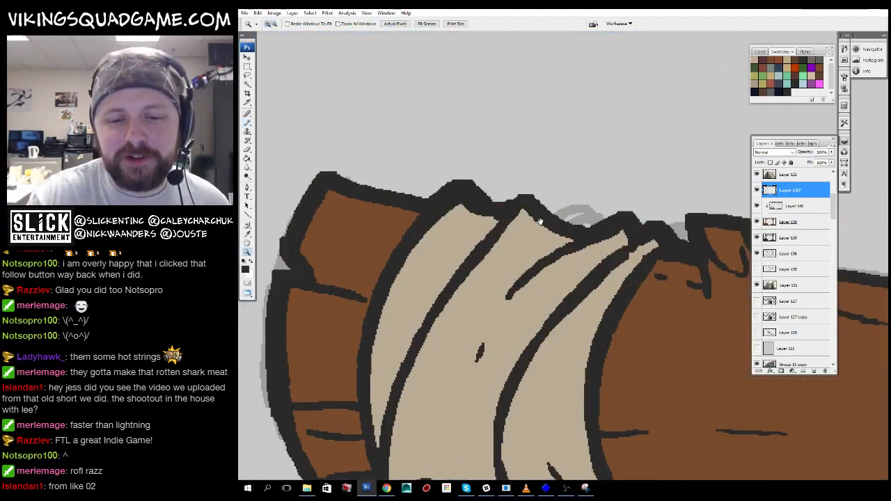
left_click_drag(493, 218, 425, 278)
left_click(604, 284, "alt")
left_click(605, 299, "alt")
left_click(604, 313, "alt")
left_click(606, 341, "alt")
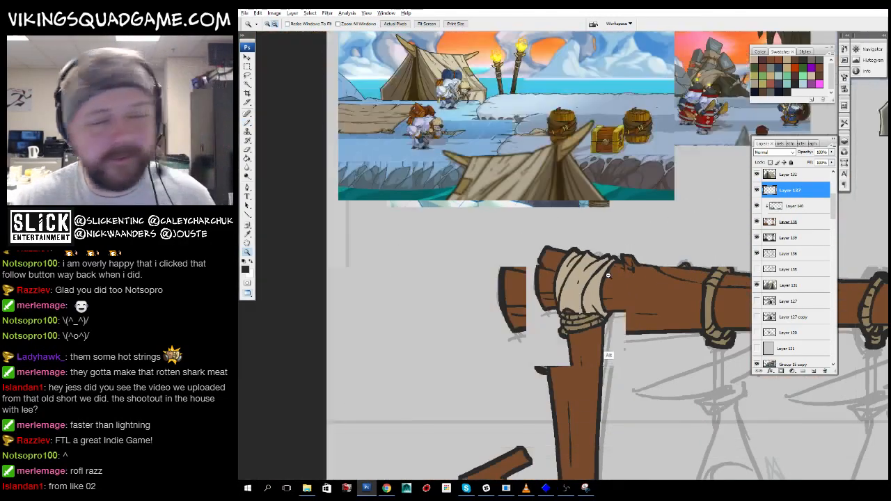
left_click(610, 358, "alt")
- Ink contour lines on the left ground mound below the shovel and post on Layer 137
left_click_drag(641, 387, 513, 195)
left_click(502, 278)
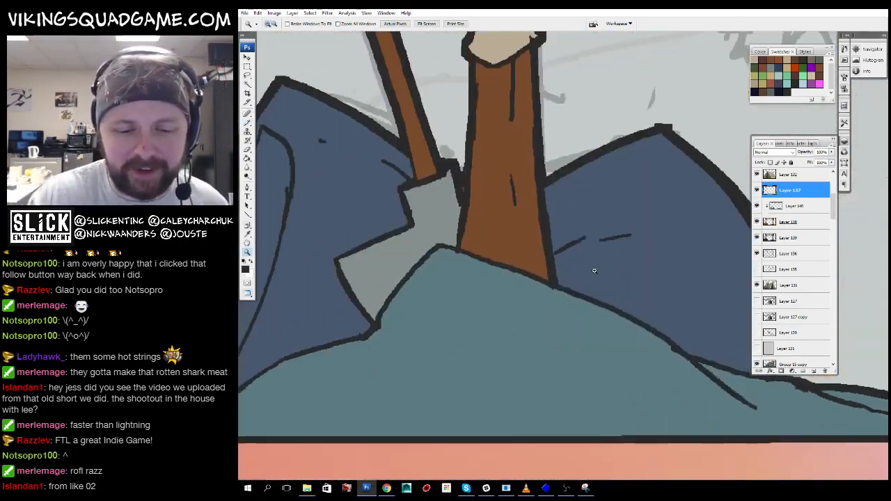
key("b")
mouse_move(459, 218)
left_mouse_down()
mouse_move(520, 247)
mouse_move(489, 252)
left_mouse_up()
left_click_drag(435, 320, 477, 237)
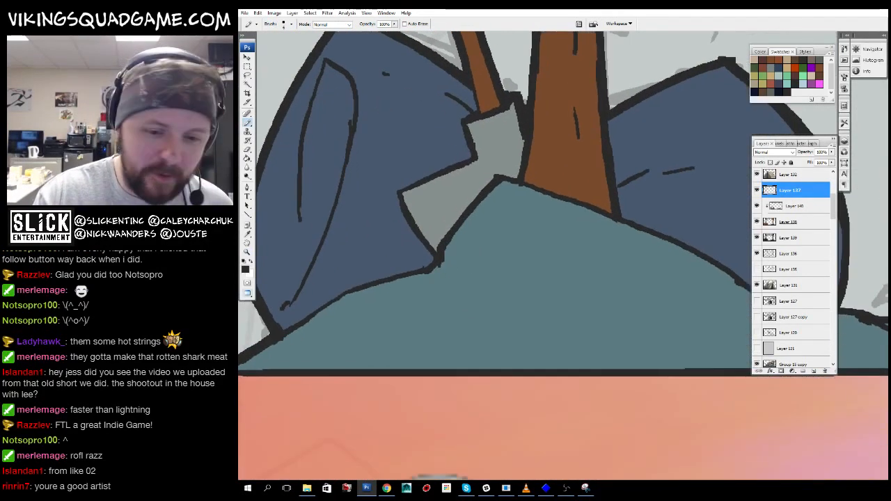
left_click_drag(556, 274, 469, 260)
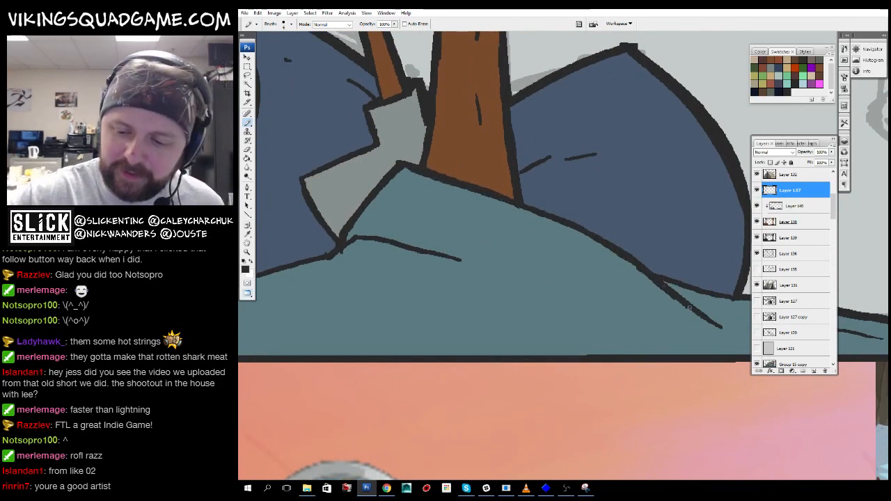
mouse_move(689, 306)
left_mouse_down()
mouse_move(521, 265)
mouse_move(526, 275)
left_mouse_up()
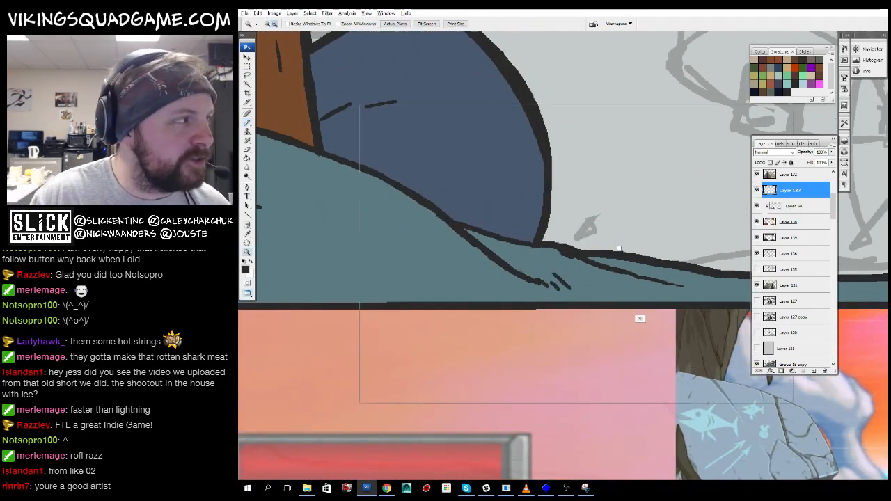
- Examine the crossbeam's right end and its tan cut face in context with the rack
left_click(635, 318, "alt")
left_click(627, 327, "alt")
left_click(628, 328, "alt")
left_click_drag(629, 327, 516, 388)
left_click(547, 250, "alt")
left_click(568, 267)
left_click(568, 267)
left_click_drag(569, 266, 493, 412)
left_click_drag(585, 167, 440, 392)
key("b")
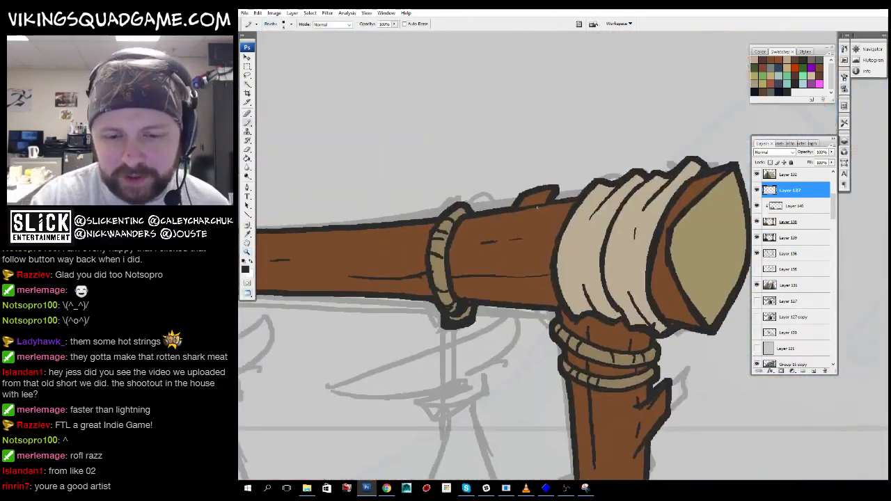
key("z")
left_click(585, 251, "alt")
left_click(596, 279, "alt")
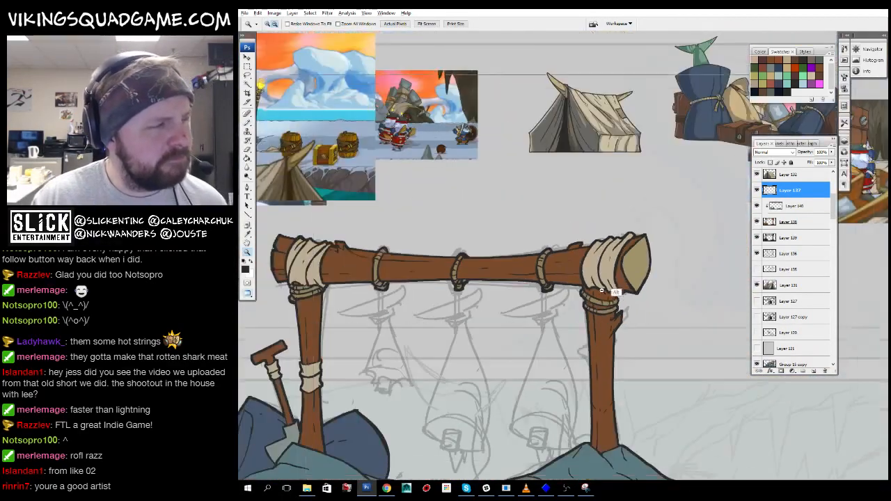
left_click(601, 290, "alt")
left_click(601, 290, "alt")
- Ink short crack lines on the tan cut face at the crossbeam's right end on Layer 137
left_click_drag(627, 292, 551, 298)
left_click_drag(555, 204, 476, 330)
key("b")
mouse_move(585, 187)
left_mouse_down()
mouse_move(471, 363)
mouse_move(621, 206)
left_mouse_up()
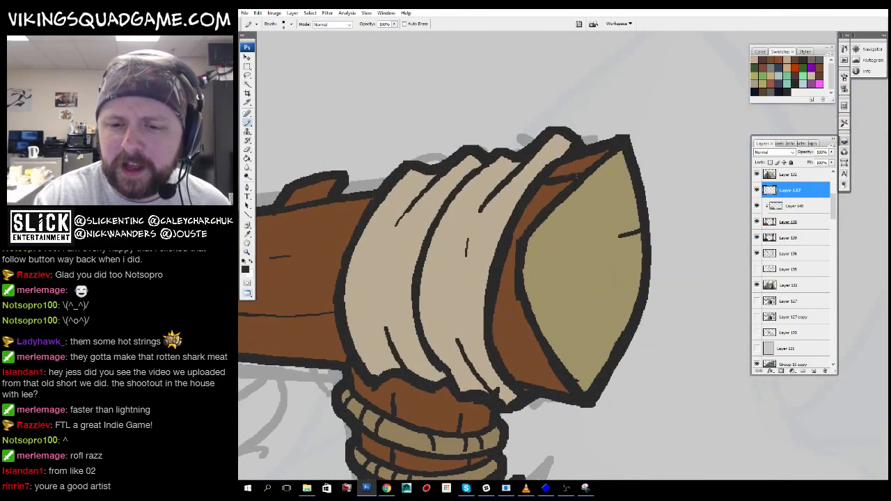
left_click_drag(588, 176, 587, 202)
left_click_drag(595, 271, 618, 229)
left_click_drag(564, 313, 547, 318)
- Ink small crease marks on the blue shapes behind the shovel and left post on Layer 137
key("z")
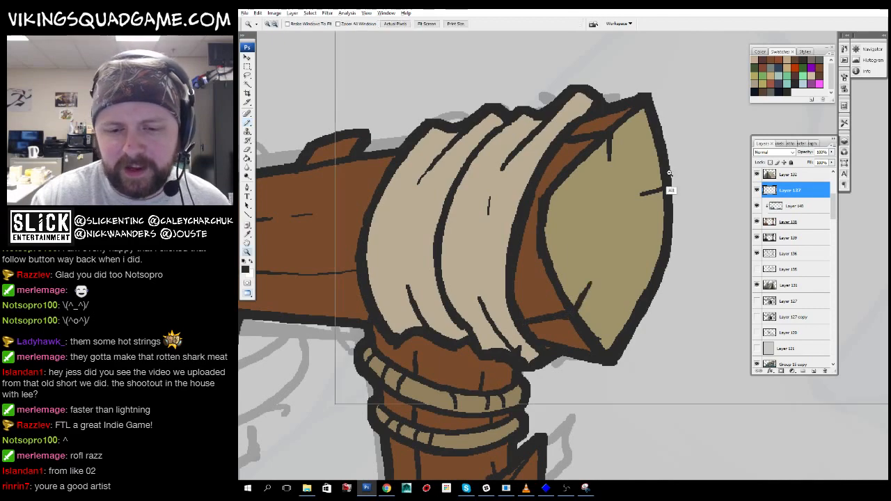
left_click(650, 255, "alt")
left_click(636, 303, "alt")
left_click(640, 273, "alt")
mouse_move(557, 271)
left_mouse_down()
mouse_move(564, 241)
mouse_move(617, 202)
left_mouse_up()
left_click_drag(543, 212, 459, 354)
key("b")
left_click_drag(452, 237, 516, 246)
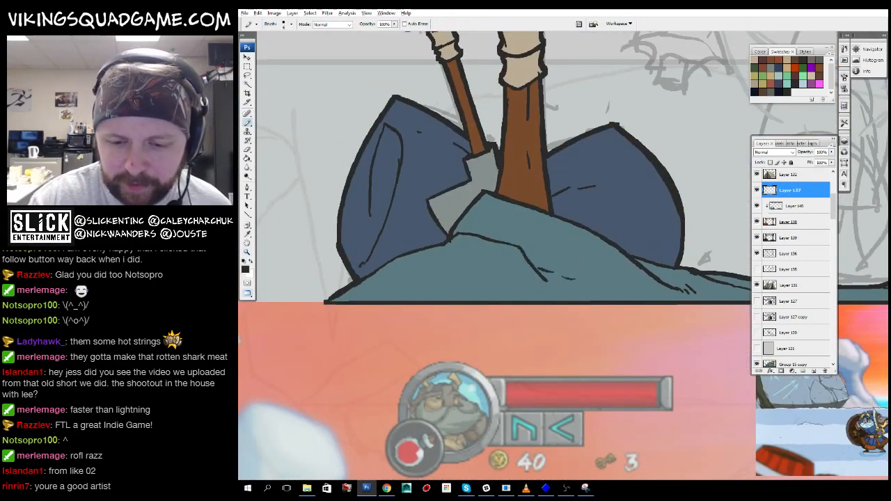
- Examine the shovel handle, the left post's cloth wrap and the inked rack as a whole
key("z")
left_click_drag(640, 164, 553, 308)
left_click(431, 278, "alt")
left_click_drag(626, 104, 512, 240)
mouse_move(610, 290)
left_mouse_down()
mouse_move(582, 251)
mouse_move(561, 301)
mouse_move(580, 298)
left_mouse_up()
key("b")
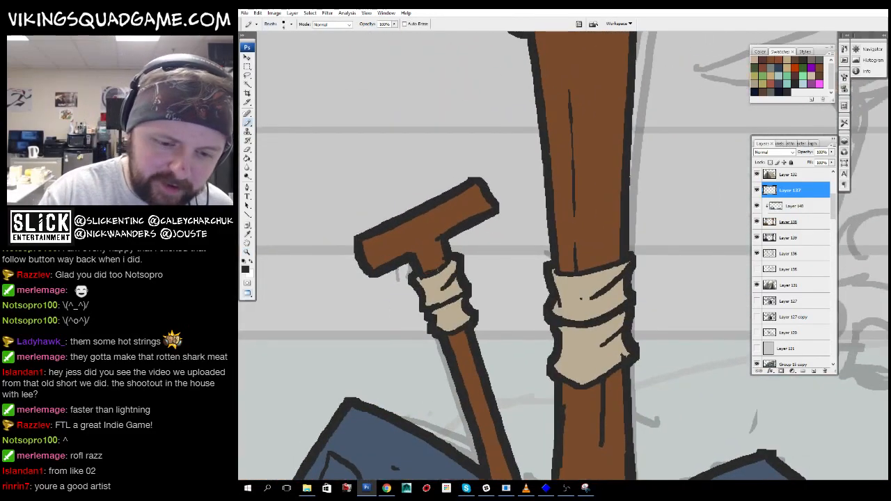
key("z")
left_click(569, 215, "alt")
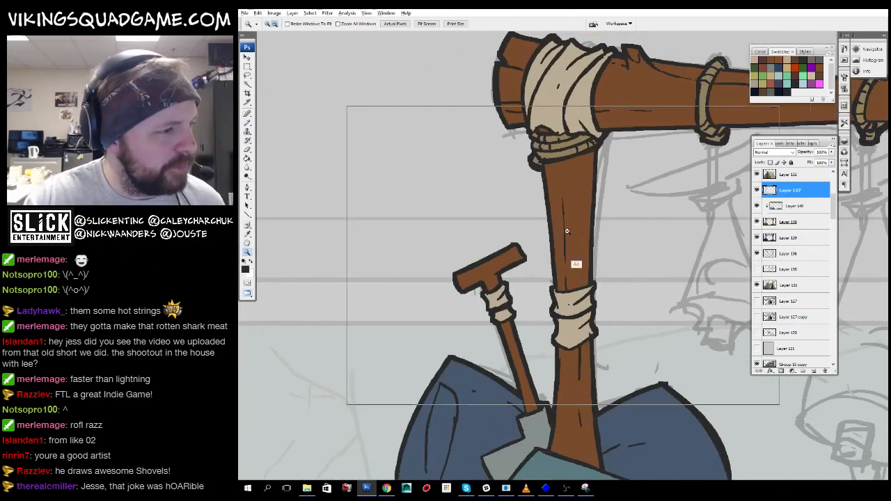
left_click(565, 252, "alt")
left_click(571, 279, "alt")
left_click(604, 277, "alt")
left_click(599, 287, "alt")
left_click(591, 299, "alt")
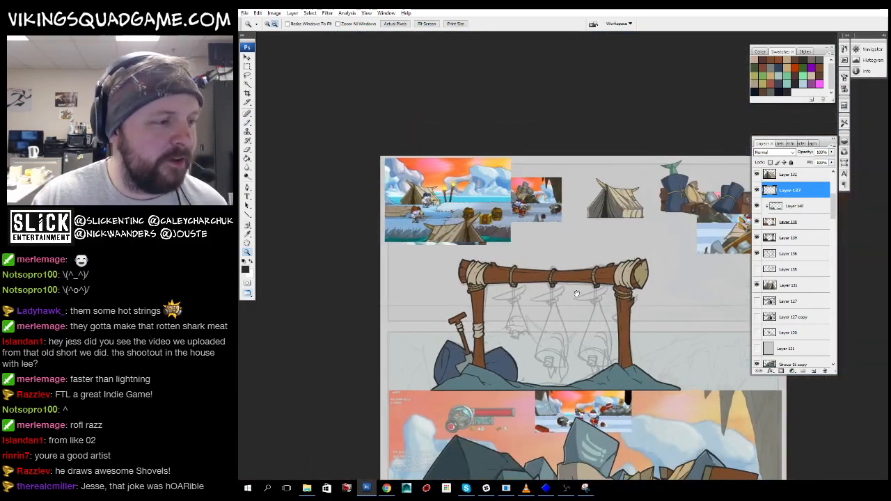
left_click(594, 312, "alt")
- Ink another short grain dash on the crossbeam beside the right cloth wrap and thicken the small fold mark on the cloth
left_click_drag(642, 278, 629, 188)
left_click_drag(496, 287, 573, 178)
left_click_drag(565, 136, 501, 465)
left_click_drag(500, 336, 499, 335)
key("b")
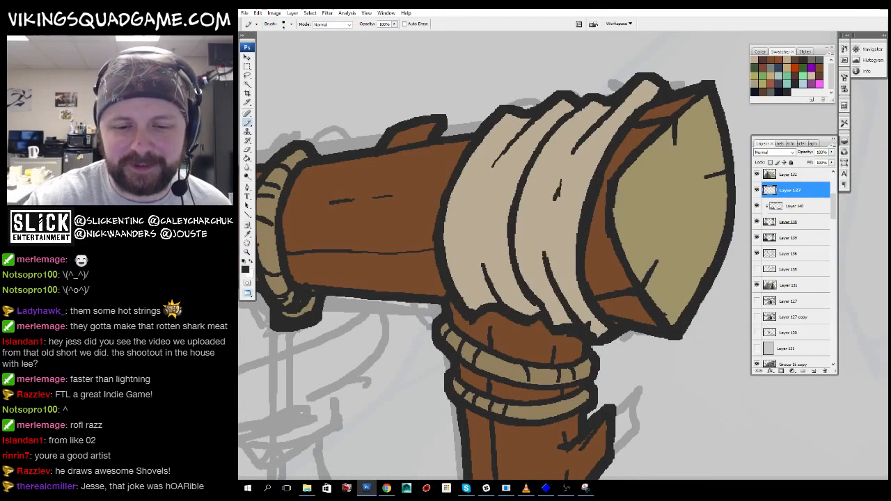
key("ctrl+minus")
key("z")
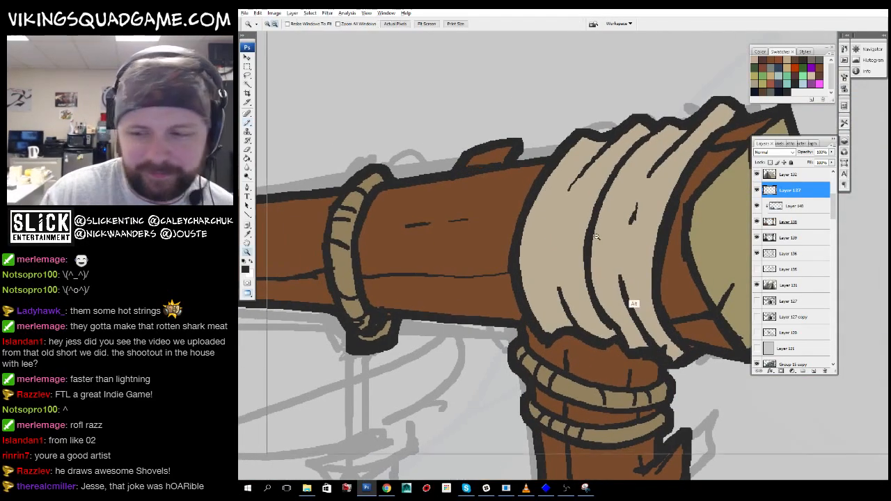
left_click(623, 358)
key("ctrl+minus")
scroll(623, 358, "down", 5)
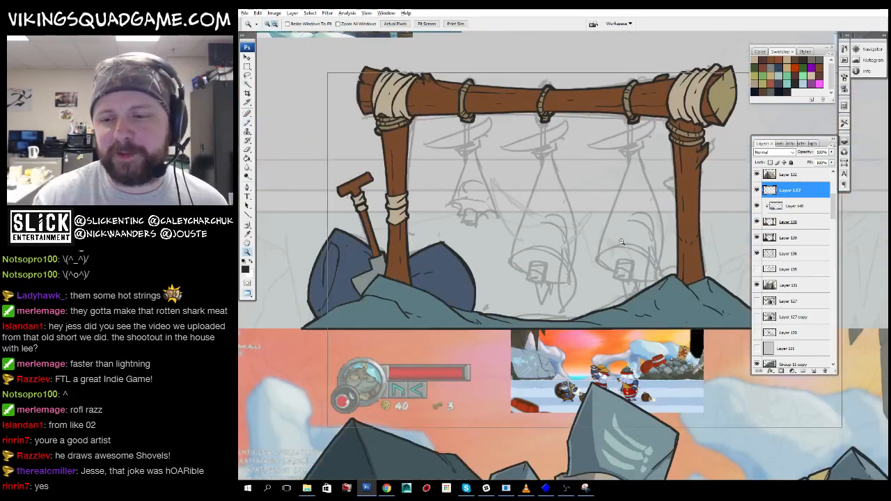
- Add a shadow layer clipped above Layer 140, fill it with dark navy and set its opacity to 30%
left_click(793, 206)
left_click(814, 370)
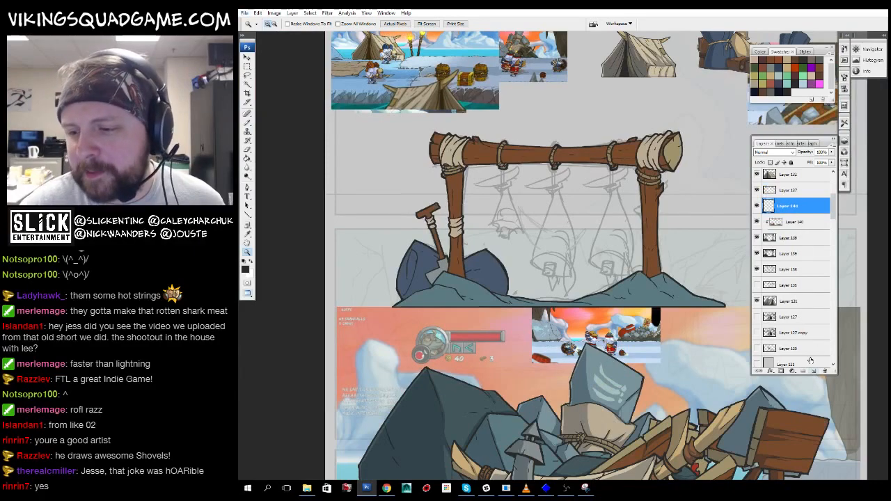
left_click_drag(795, 87, 771, 101)
key("alt+BackSpace")
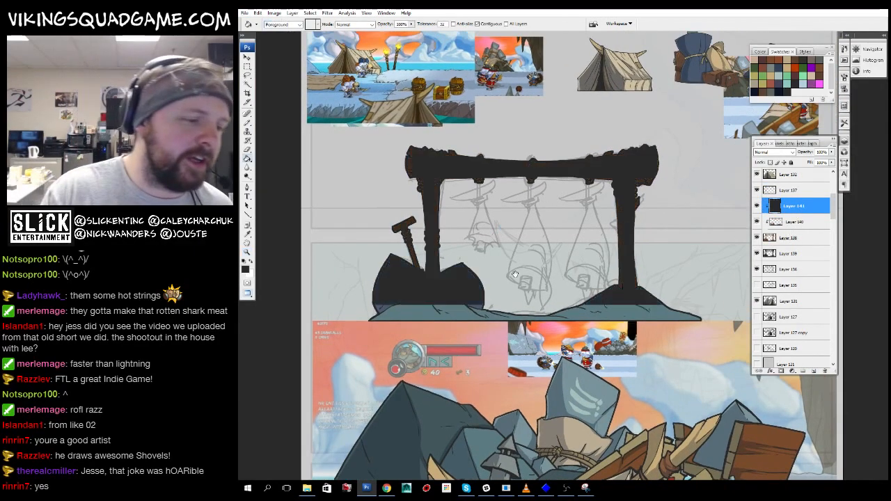
key("ctrl+minus")
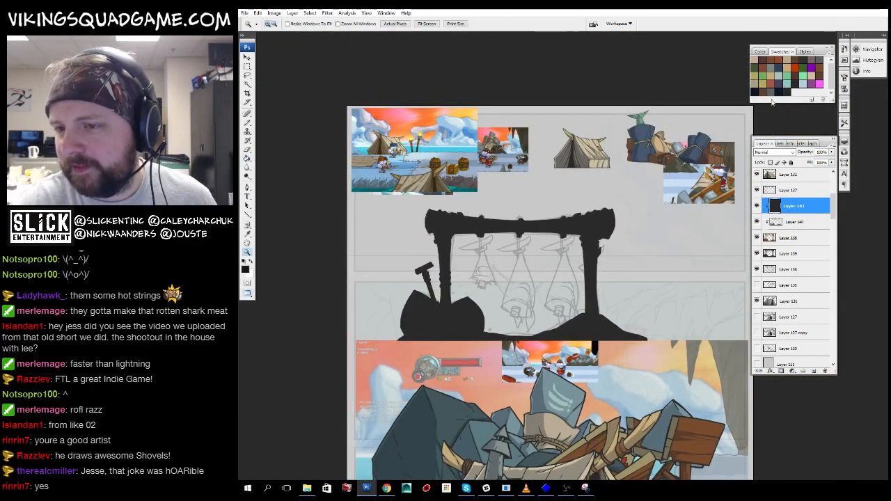
key("g")
left_click(578, 228)
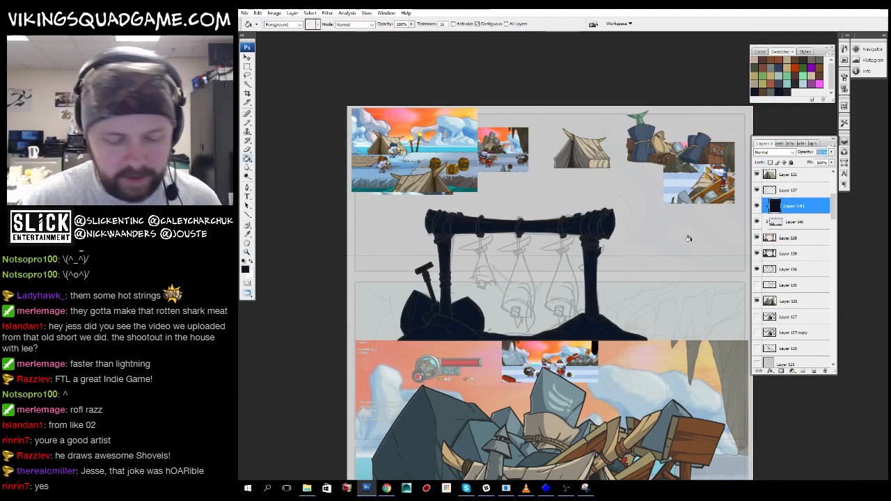
type("30")
key("Return")
- Examine the finished tent artwork and the Viking Squad cover image among the open documents, and minimize the cover image
scroll(562, 183, "down", 5)
key("v")
left_click(567, 337, "ctrl")
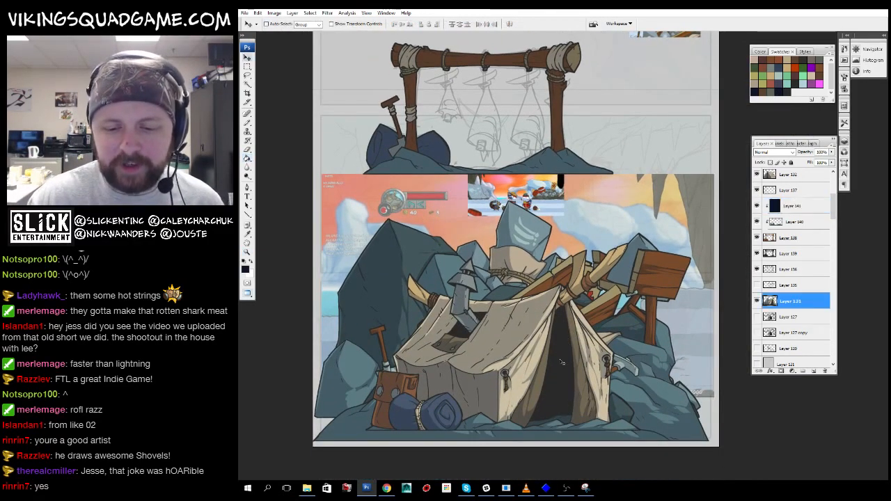
key("f")
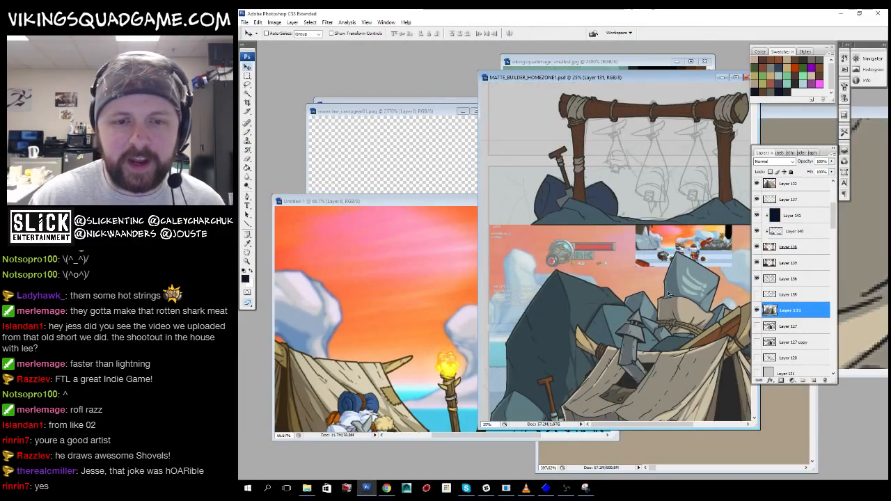
left_click(388, 113)
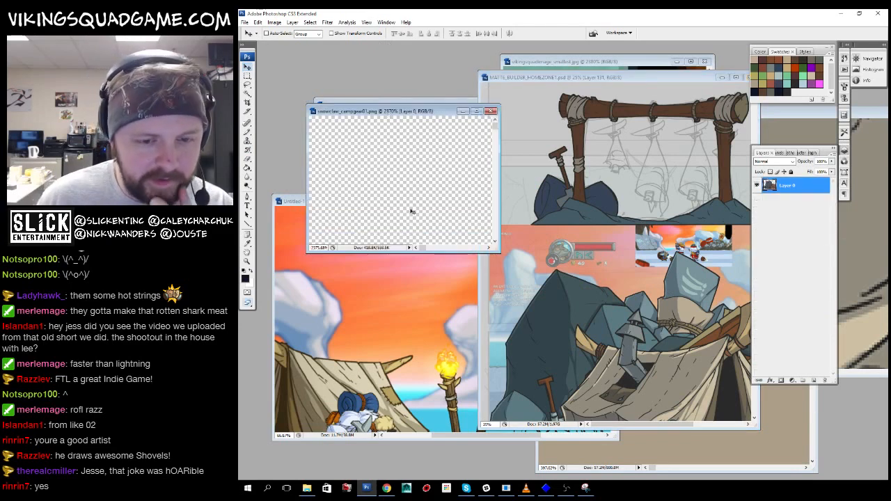
left_click(635, 83)
left_click(599, 61)
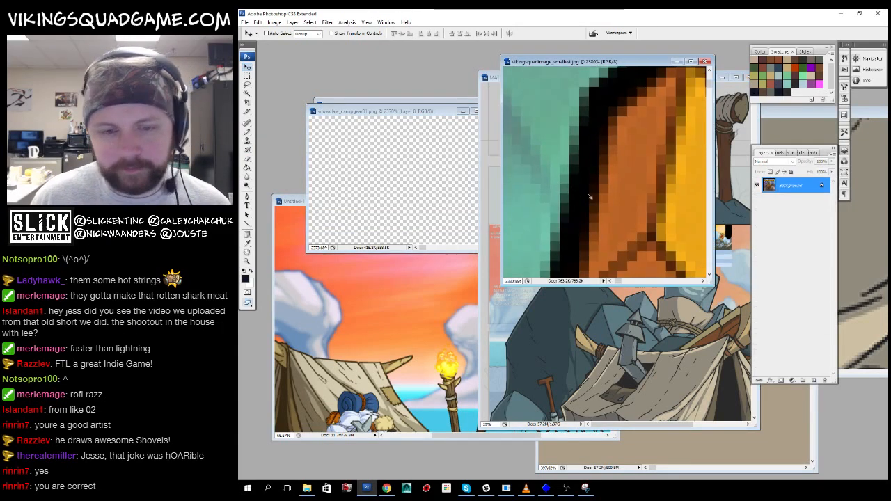
key("z")
key("ctrl+0")
key("f")
key("f")
key("f")
key("f")
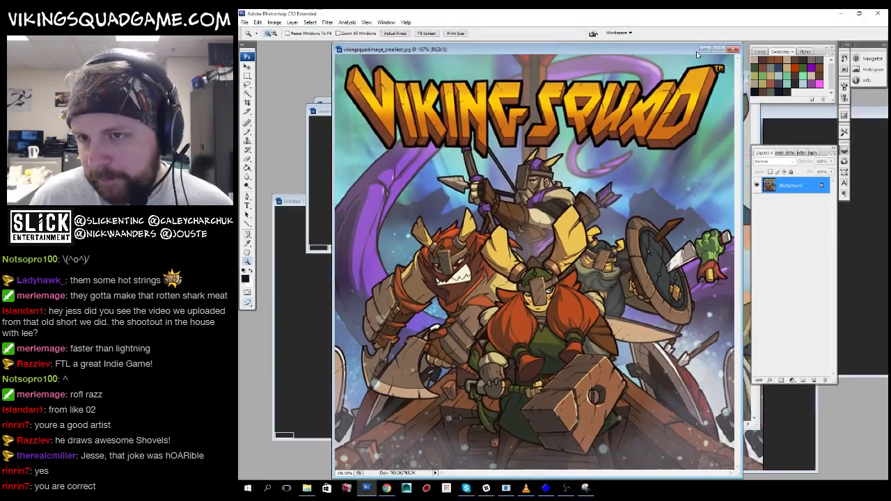
left_click(702, 49)
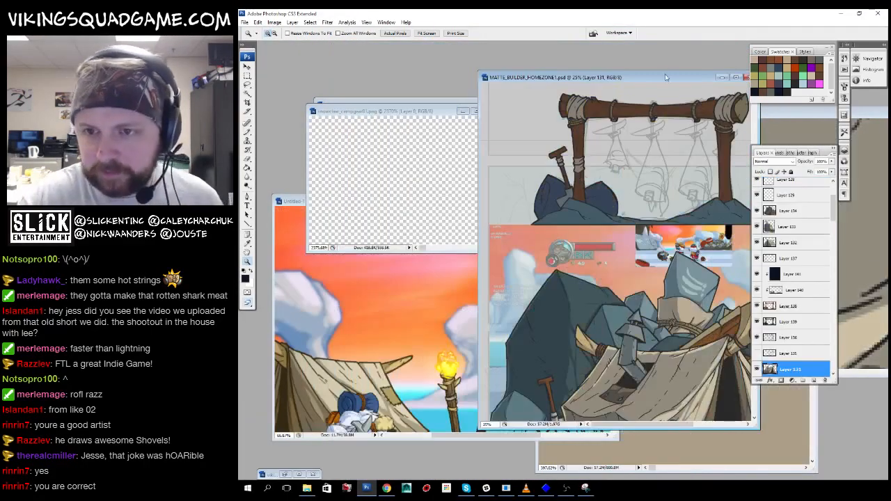
- Bring the rack document back to full-screen view and lasso the lit folds of the right cloth wrap on Layer 141
left_click_drag(664, 76, 622, 79)
key("f")
key("f")
left_click_drag(619, 112, 574, 229)
left_click_drag(445, 124, 698, 298)
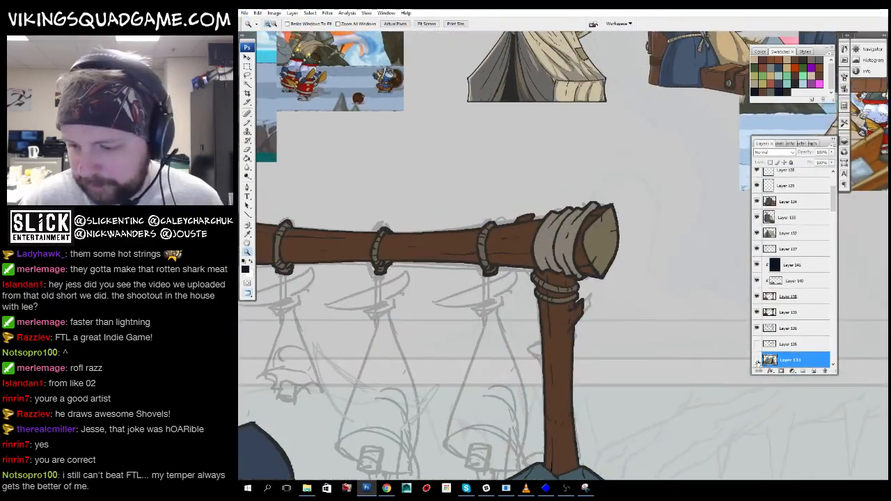
left_click(776, 264)
left_click_drag(680, 159, 642, 135)
left_click_drag(480, 140, 580, 353)
key("l")
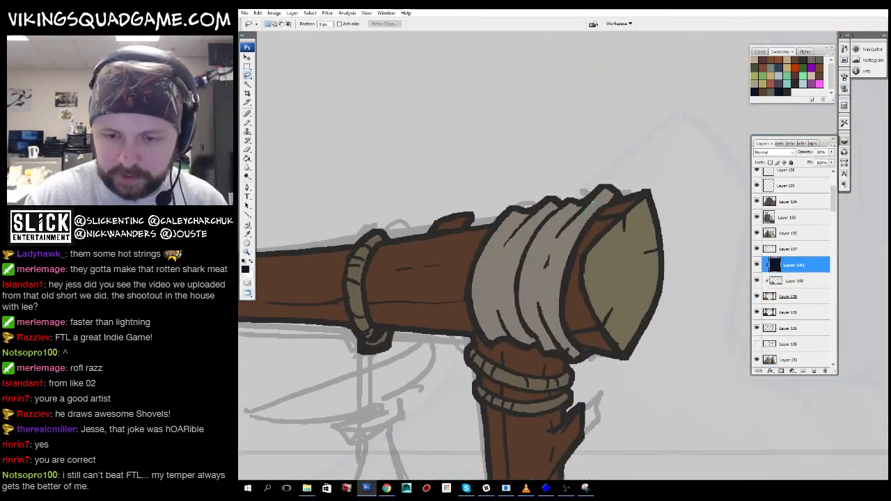
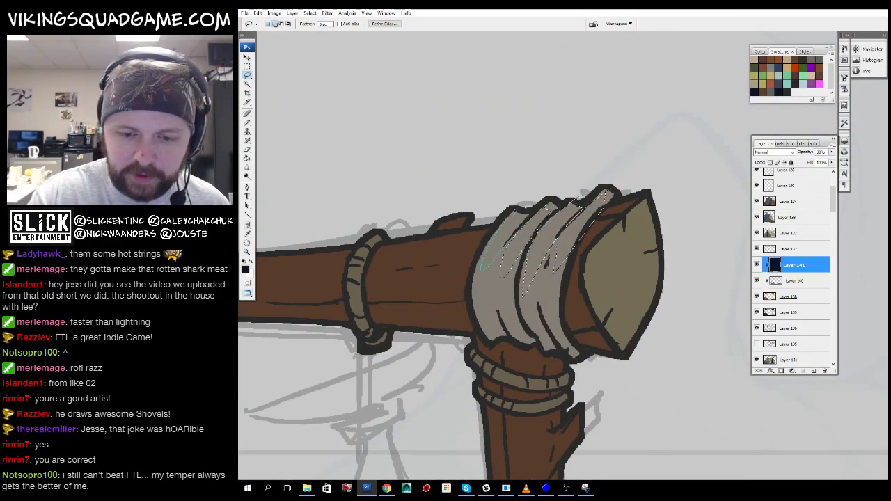
left_click_drag(502, 245, 515, 213)
left_click_drag(659, 189, 638, 181)
left_click_drag(600, 341, 705, 181)
mouse_move(627, 208)
left_mouse_down()
mouse_move(579, 207)
mouse_move(624, 184)
left_mouse_up()
- Add the crossbeam's lit upper strips and the right and middle rope loops to the lasso selection on Layer 141
mouse_move(568, 225)
left_mouse_down()
mouse_move(658, 215)
mouse_move(668, 226)
left_mouse_up()
left_click_drag(486, 303, 499, 209)
mouse_move(583, 260)
left_mouse_down()
mouse_move(546, 239)
mouse_move(583, 252)
left_mouse_up()
mouse_move(443, 254)
left_mouse_down()
mouse_move(475, 241)
mouse_move(629, 279)
left_mouse_up()
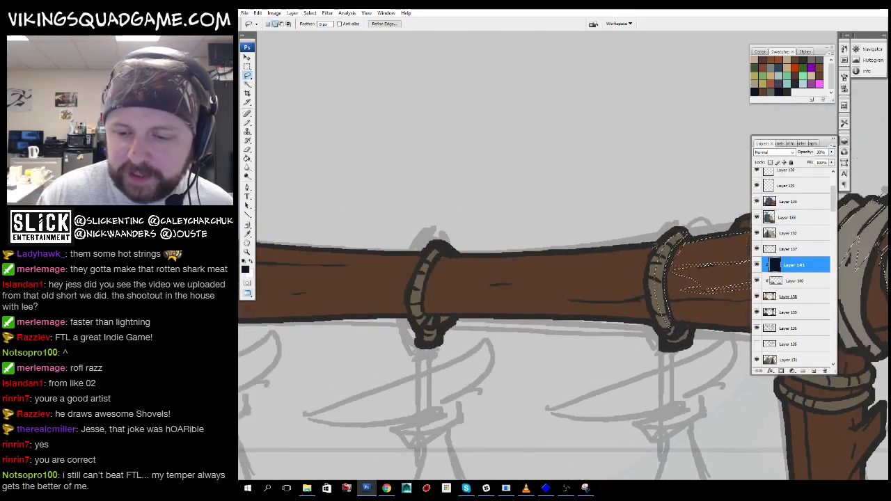
mouse_move(431, 279)
left_mouse_down()
mouse_move(567, 294)
mouse_move(640, 290)
mouse_move(651, 244)
left_mouse_up()
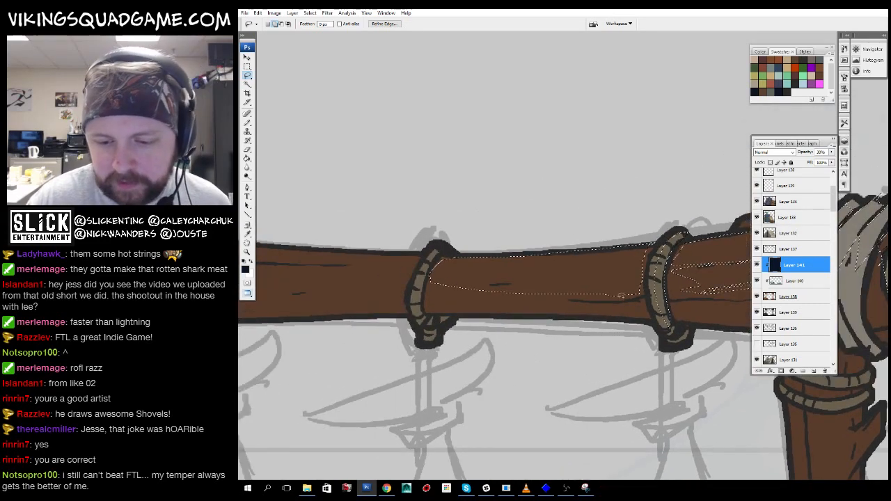
left_click_drag(608, 296, 525, 300)
left_click_drag(611, 281, 657, 285)
left_click_drag(493, 242, 648, 235)
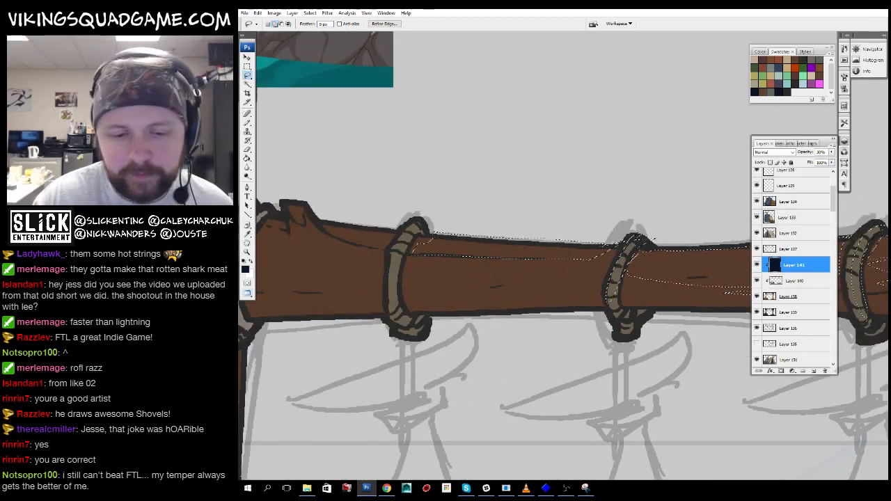
- Extend the selection over the lit areas of the crossbeam's left section, its rope loop, the left cloth wrap and the beam end
left_click_drag(648, 268, 748, 282)
left_click_drag(506, 287, 495, 286)
left_click_drag(495, 287, 560, 293)
mouse_move(557, 252)
left_mouse_down()
mouse_move(535, 265)
mouse_move(547, 259)
left_mouse_up()
left_click_drag(611, 279, 682, 287)
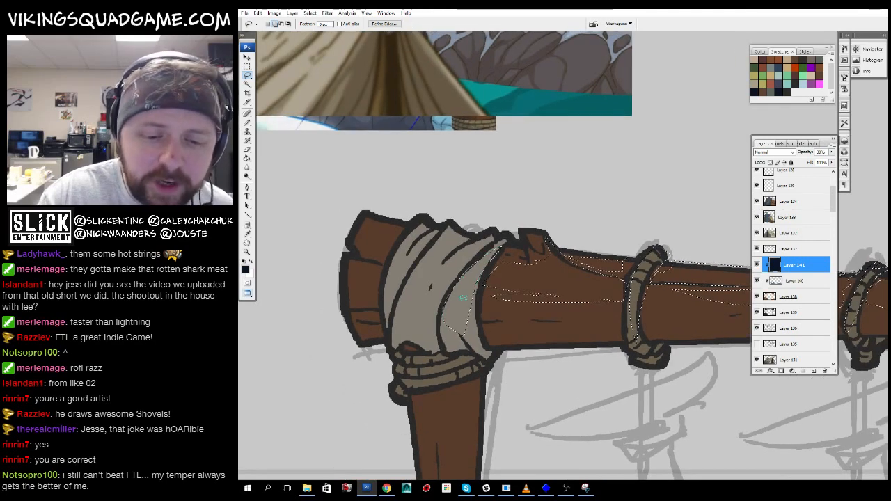
mouse_move(462, 297)
left_mouse_down()
mouse_move(424, 308)
mouse_move(437, 268)
mouse_move(429, 286)
mouse_move(400, 237)
mouse_move(366, 215)
mouse_move(396, 244)
mouse_move(395, 217)
mouse_move(384, 261)
left_mouse_up()
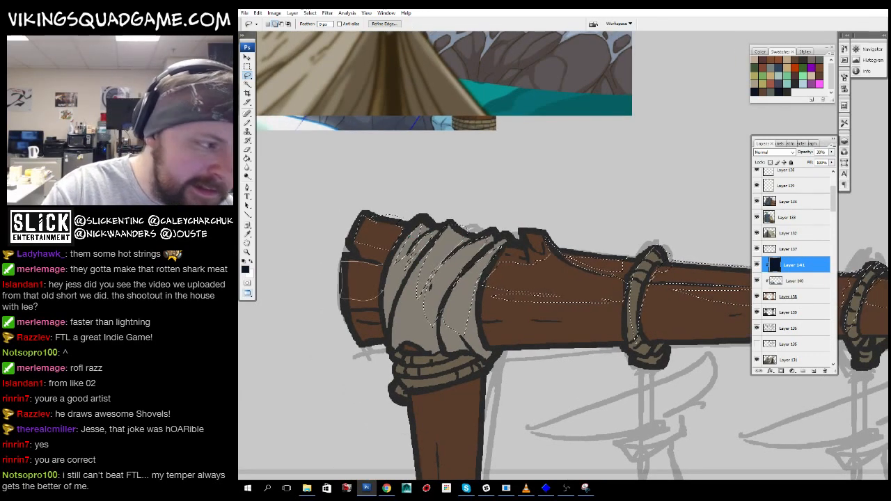
- Clear the selected lit areas from the shadow on Layer 141, deselect, and check the shadow edges around the left rope loop
key("z")
left_click(514, 210, "alt")
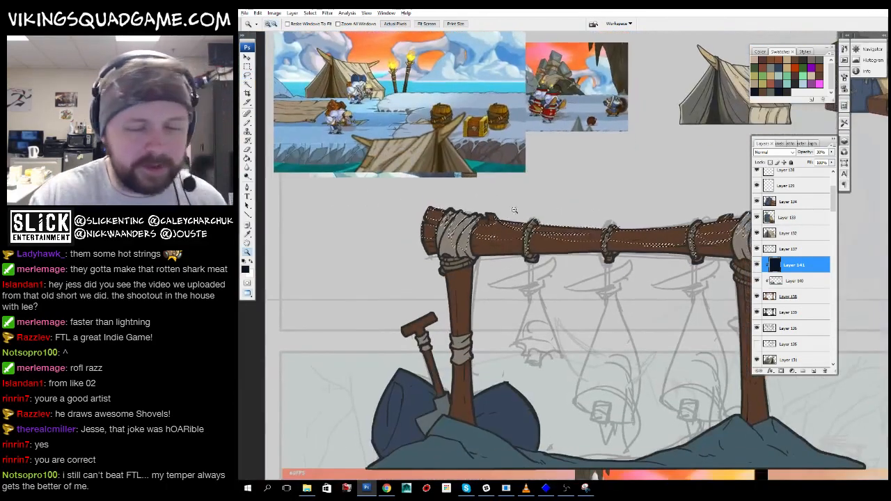
left_click(515, 211, "alt")
scroll(446, 359, "up", 2)
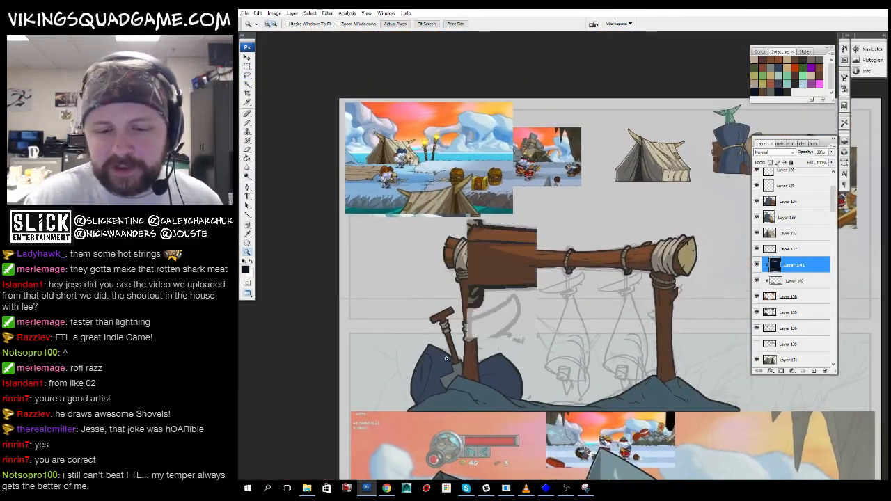
left_click(543, 251)
left_click(578, 259)
key("b")
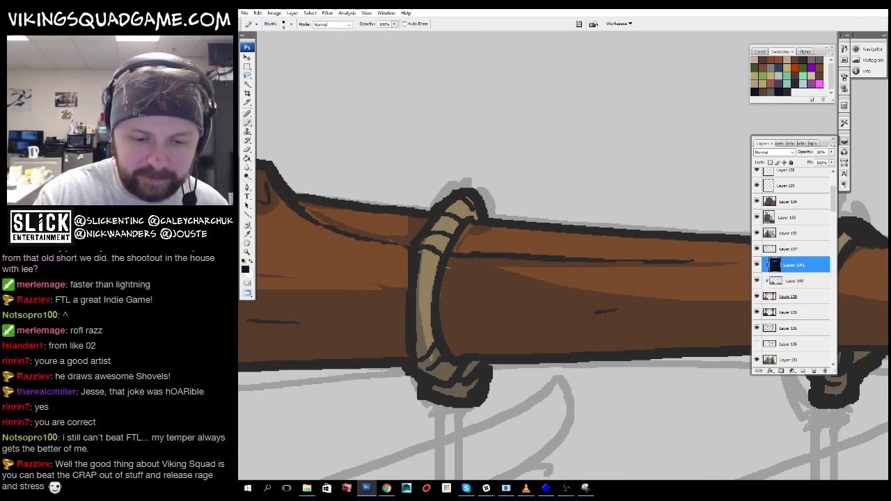
scroll(476, 260, "left", 1)
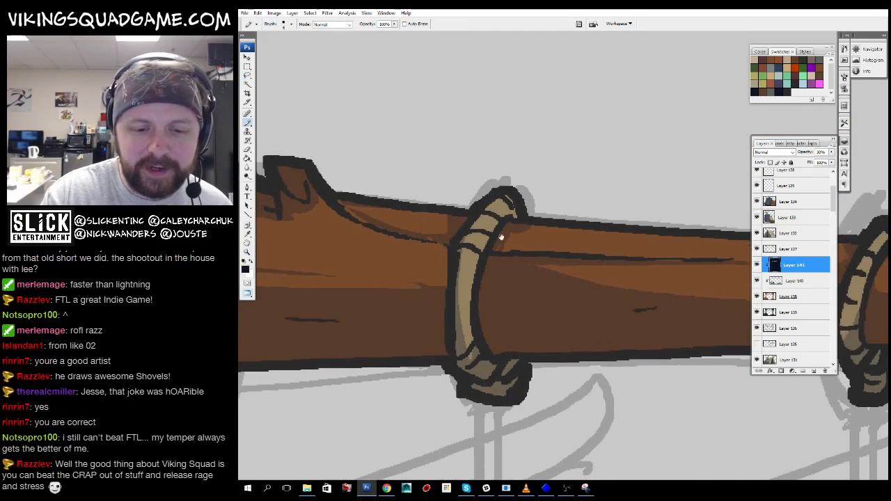
key("e")
scroll(515, 233, "down", 1)
scroll(515, 233, "right", 1)
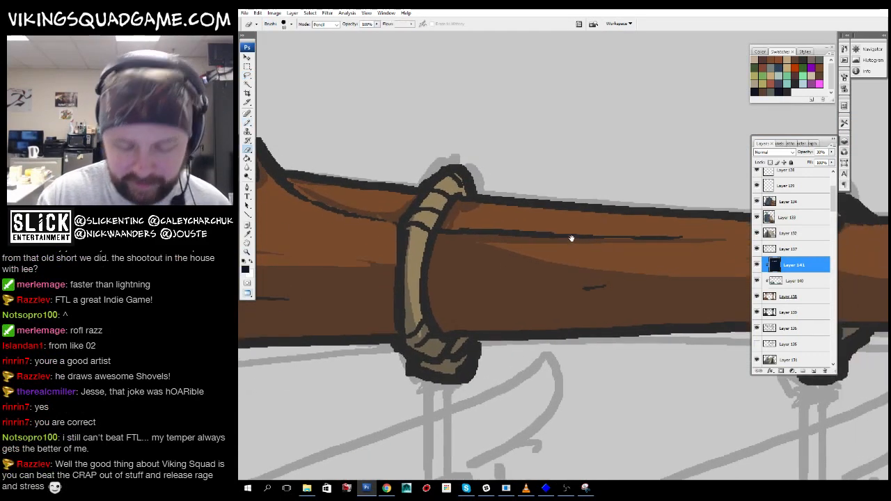
- Lasso lit patches on the crossbeam by the left rope loop, the beam end and the left rope lashing, and clear them from Layer 141
key("l")
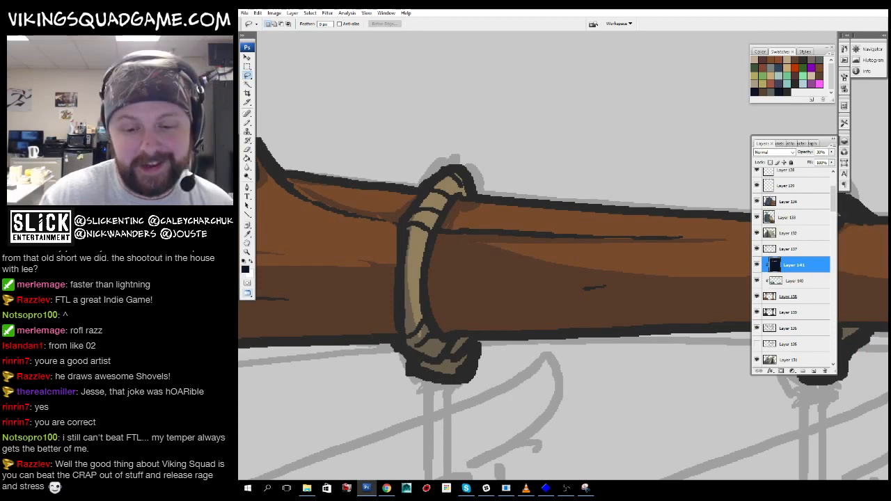
scroll(541, 255, "left", 1)
mouse_move(495, 240)
left_mouse_down()
mouse_move(646, 298)
mouse_move(521, 253)
mouse_move(562, 242)
left_mouse_up()
left_click_drag(677, 258, 442, 343)
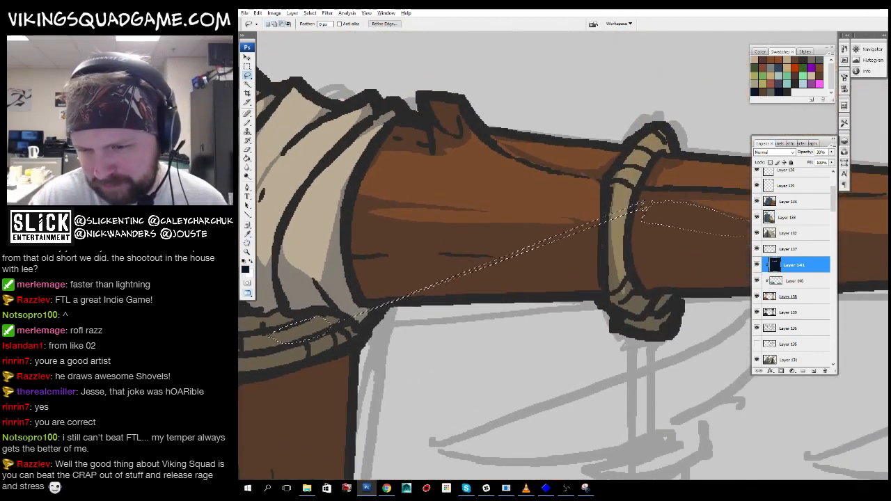
mouse_move(619, 240)
left_mouse_down()
mouse_move(359, 296)
mouse_move(453, 286)
left_mouse_up()
left_click_drag(467, 392, 707, 251)
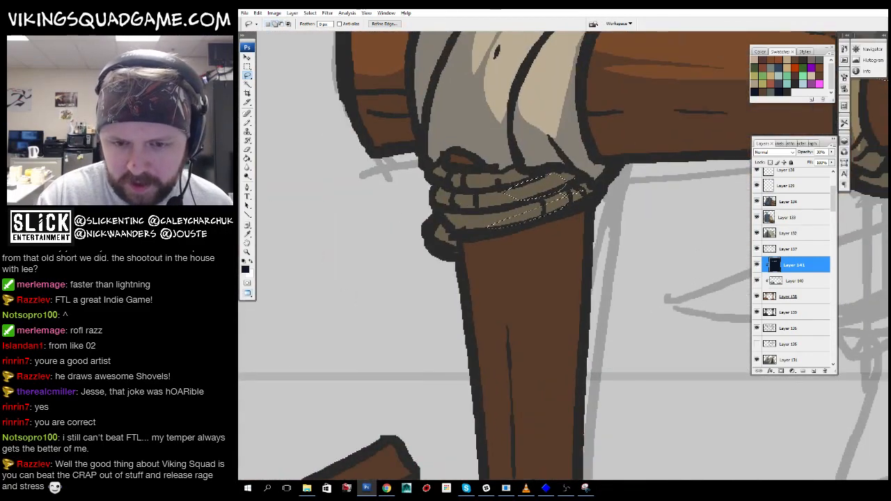
scroll(547, 320, "down", 3)
key("z")
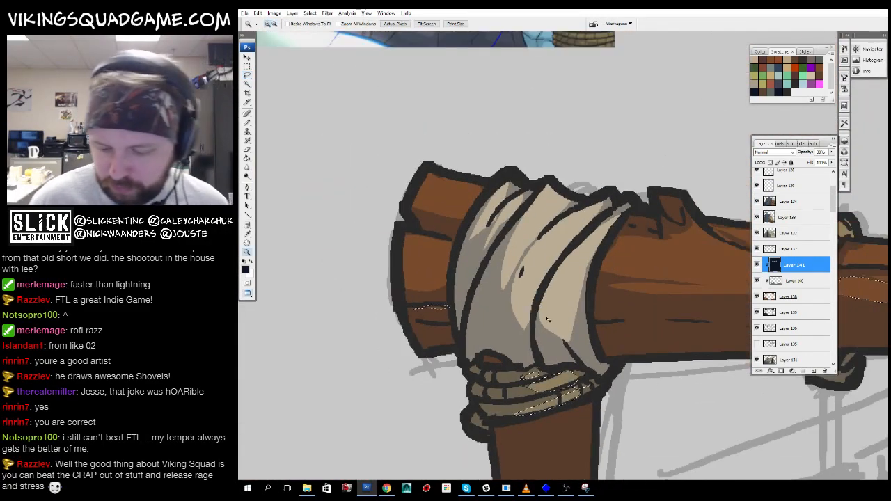
scroll(548, 320, "down", 3)
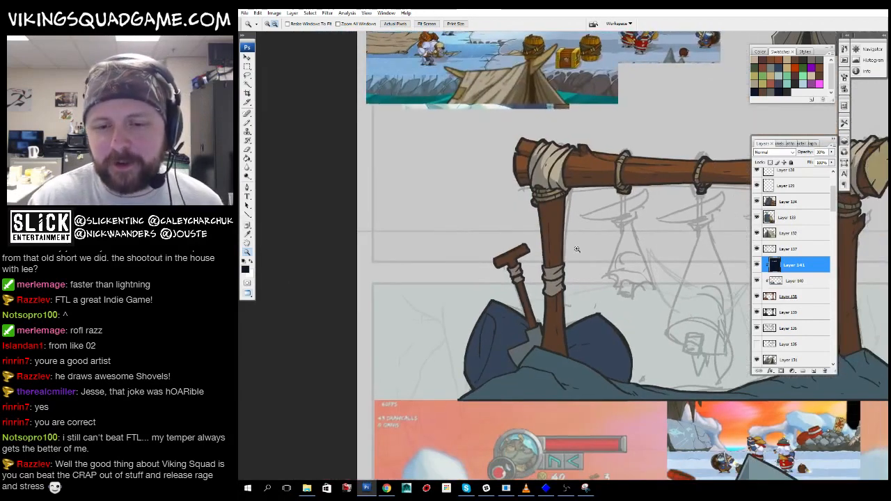
- Lasso the lit areas of the left post's upper section, its cloth binding, and the shovel's handle and upper wrap on Layer 141
scroll(577, 248, "up", 5)
key("l")
scroll(576, 248, "down", 1)
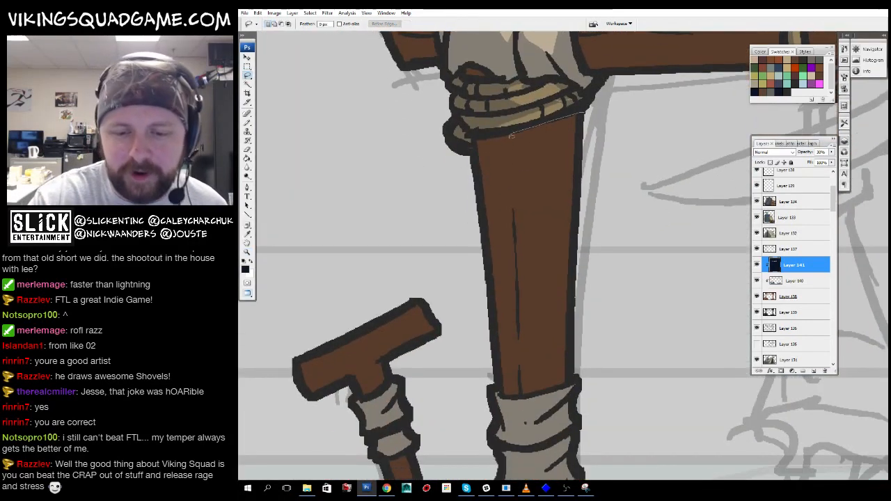
left_click_drag(537, 385, 595, 209)
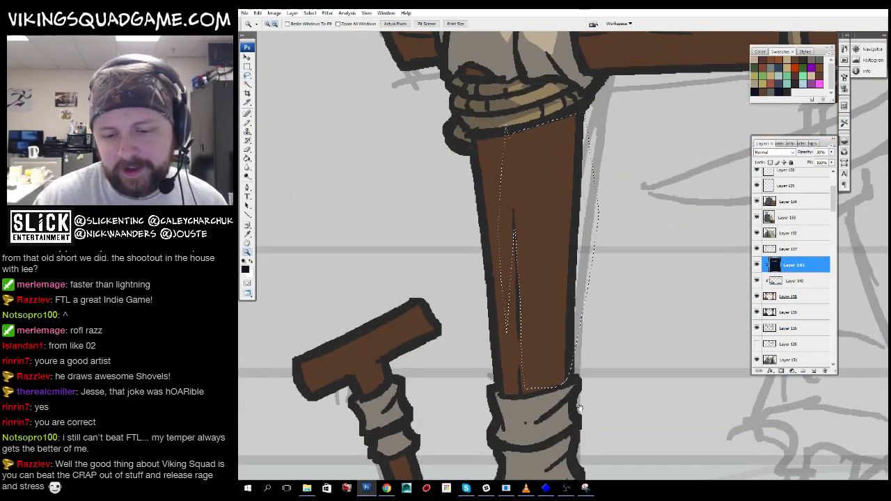
scroll(563, 256, "down", 2)
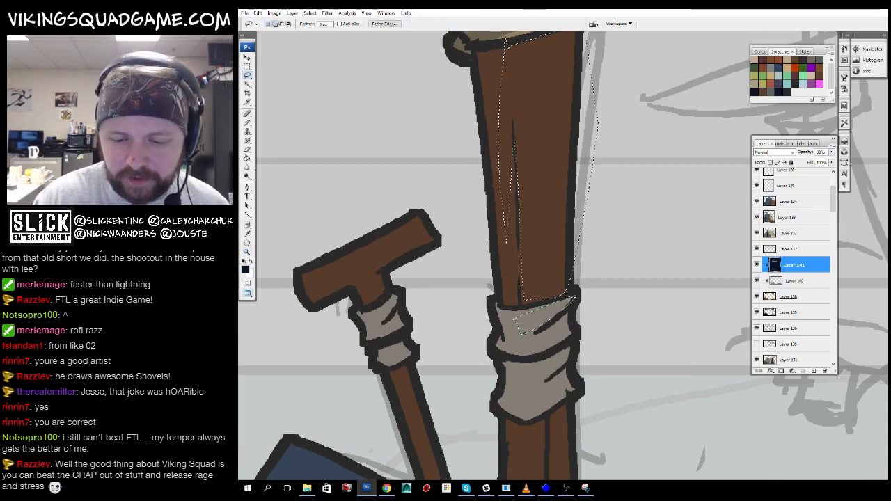
left_click_drag(582, 350, 602, 291)
mouse_move(592, 284)
left_mouse_down()
mouse_move(550, 307)
mouse_move(557, 329)
mouse_move(597, 330)
mouse_move(569, 326)
mouse_move(610, 286)
left_mouse_up()
mouse_move(435, 208)
left_mouse_down()
mouse_move(465, 201)
mouse_move(446, 163)
mouse_move(470, 172)
left_mouse_up()
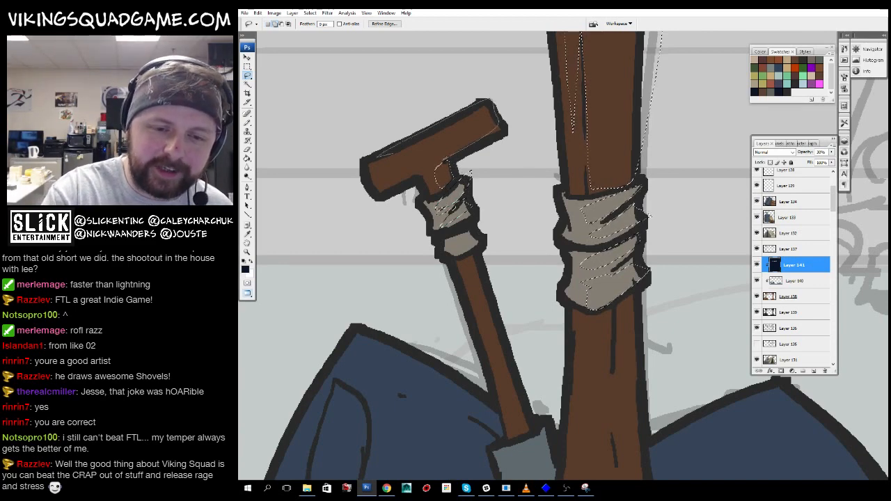
- Clear the selected lit areas of the left post and shovel handle from the shadow on Layer 141 and deselect
key("z")
left_click(574, 309, "alt")
left_click(592, 334, "alt")
left_click(592, 306, "alt")
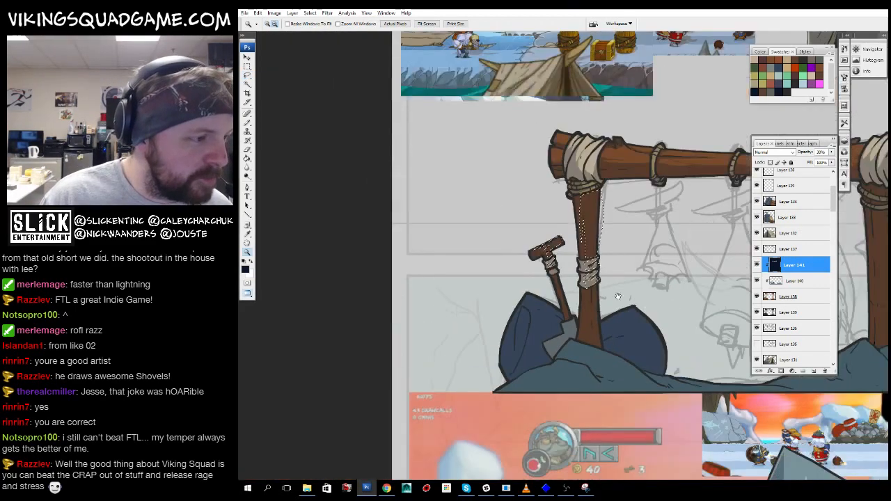
left_click_drag(617, 296, 546, 338)
left_click(556, 297)
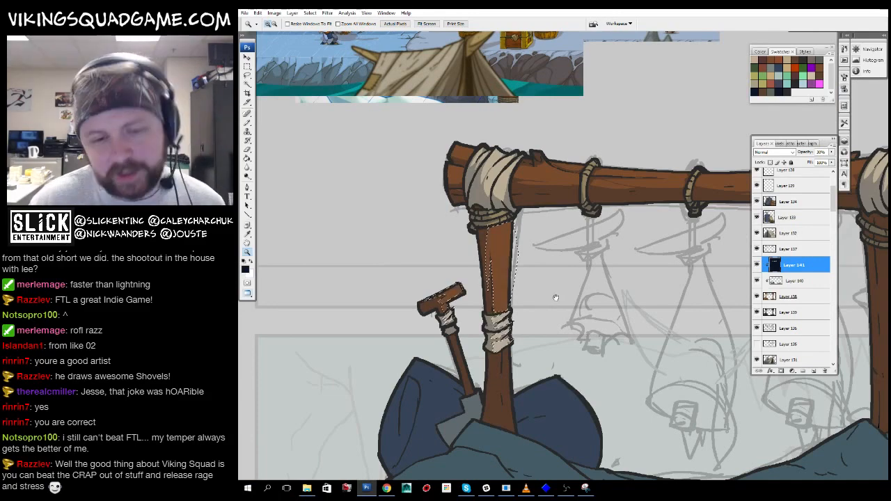
mouse_move(579, 282)
left_mouse_down()
mouse_move(547, 259)
mouse_move(552, 271)
left_mouse_up()
left_click(542, 240)
left_click(542, 240)
- Ink long vertical wood-grain lines down the left post's upper section on Layer 137 in the dark outline colour
key("b")
left_click(426, 279, "alt")
left_click(792, 249)
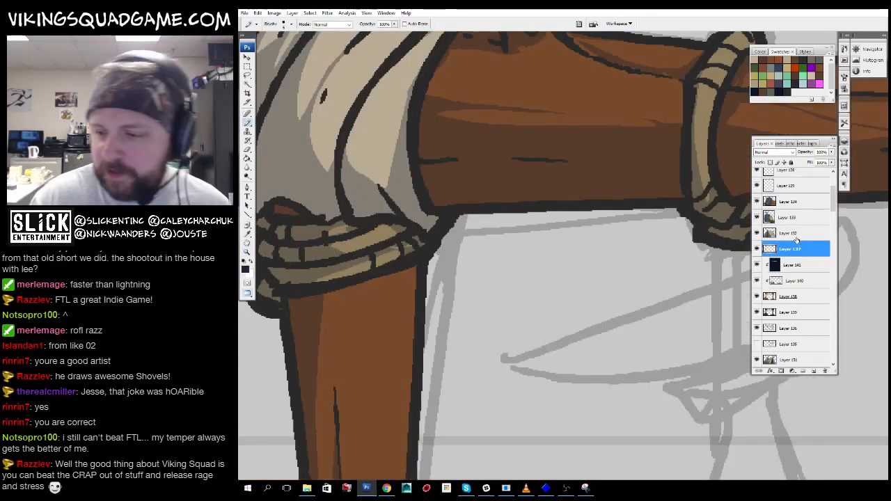
left_click_drag(430, 453, 564, 347)
left_click_drag(538, 118, 535, 417)
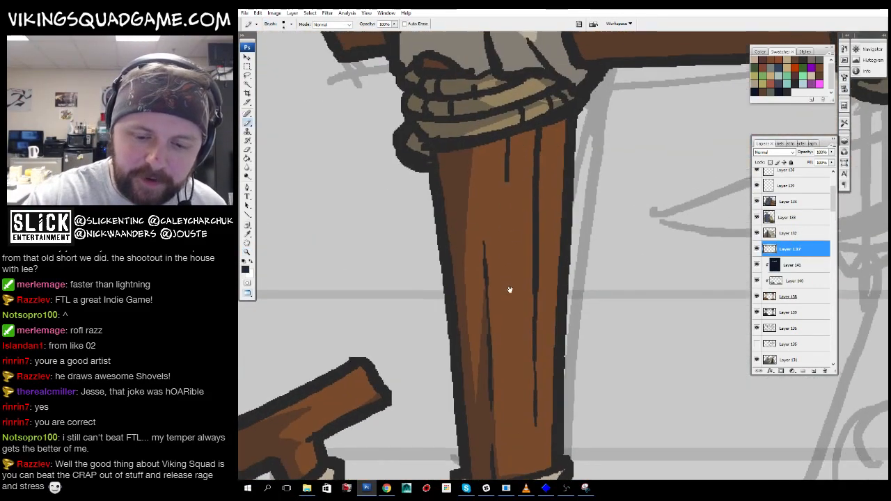
left_click_drag(509, 292, 541, 230)
- Return to Layer 141 and lasso the lit side of the left post's lower section, following its grain lines down to the mound
left_click(794, 265)
left_click_drag(555, 446, 612, 207)
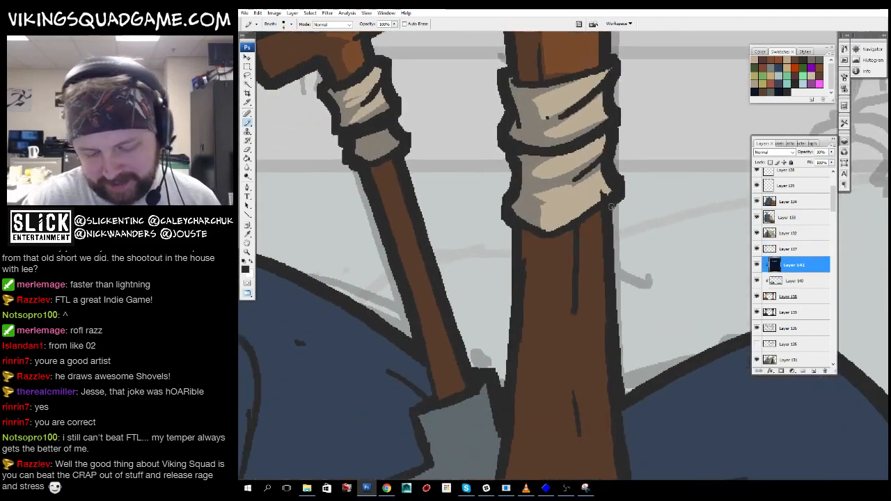
key("l")
scroll(501, 251, "down", 4)
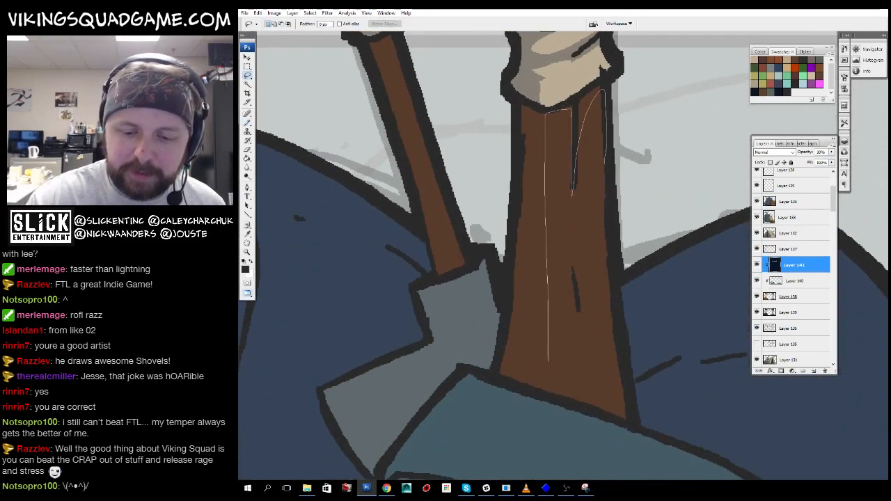
left_click_drag(634, 426, 619, 155)
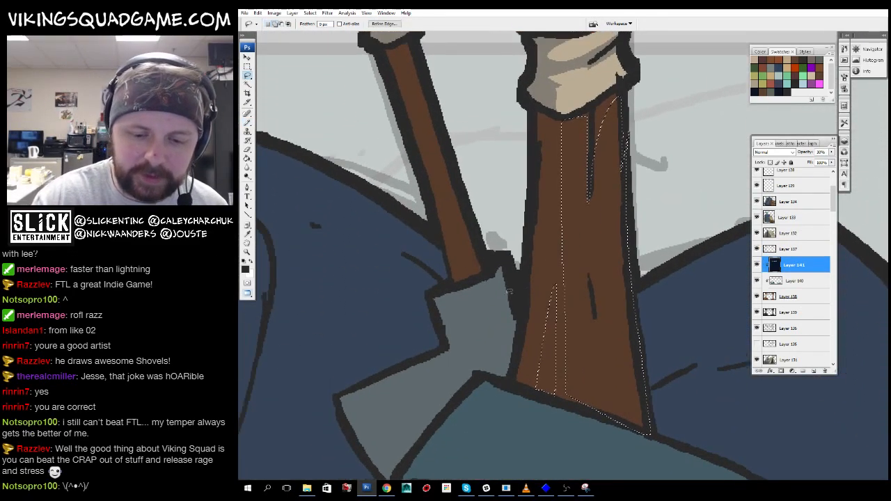
- Add the lit parts of the shovel's blade, shaft and lower wrap and of the left navy sack to the selection
scroll(508, 293, "up", 1)
mouse_move(508, 291)
left_mouse_down()
mouse_move(468, 315)
mouse_move(496, 352)
mouse_move(540, 382)
left_mouse_up()
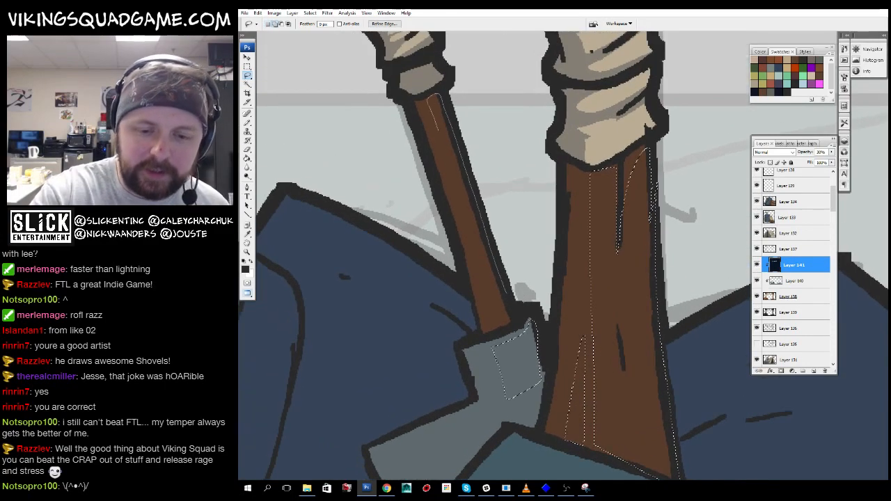
scroll(536, 258, "up", 7)
scroll(512, 319, "down", 7)
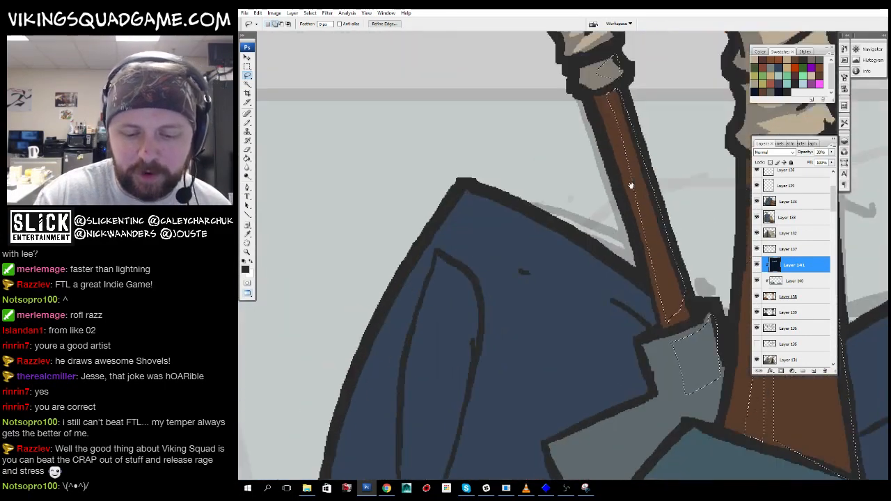
mouse_move(652, 325)
left_mouse_down()
mouse_move(503, 244)
mouse_move(562, 388)
mouse_move(647, 285)
mouse_move(461, 232)
mouse_move(446, 218)
left_mouse_up()
left_click_drag(466, 235, 506, 249)
left_click_drag(735, 398, 599, 280)
- Extend the selection over the lit upper slope of the left mound, with tapered patches running down toward its right end
left_click_drag(659, 330, 346, 163)
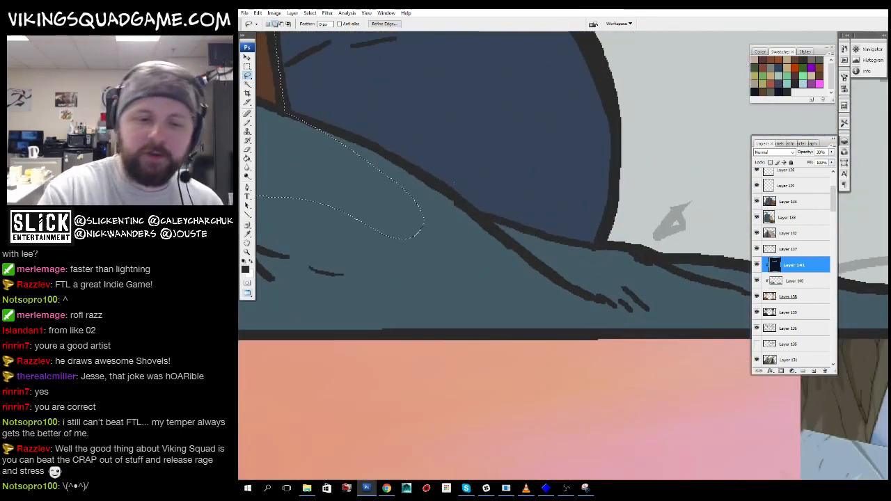
left_click_drag(553, 281, 465, 201)
mouse_move(451, 265)
left_mouse_down()
mouse_move(388, 249)
mouse_move(554, 311)
left_mouse_up()
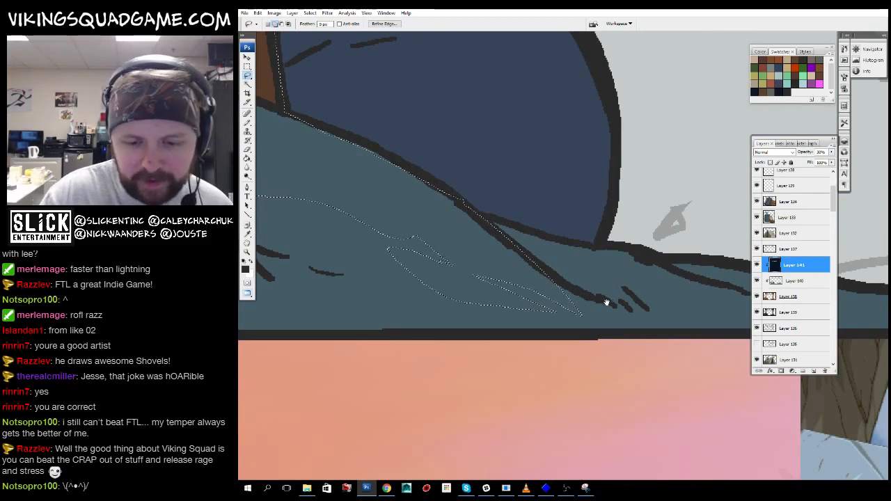
left_click_drag(607, 302, 592, 314)
mouse_move(722, 328)
left_mouse_down()
mouse_move(630, 315)
mouse_move(460, 263)
mouse_move(690, 426)
mouse_move(654, 311)
left_mouse_up()
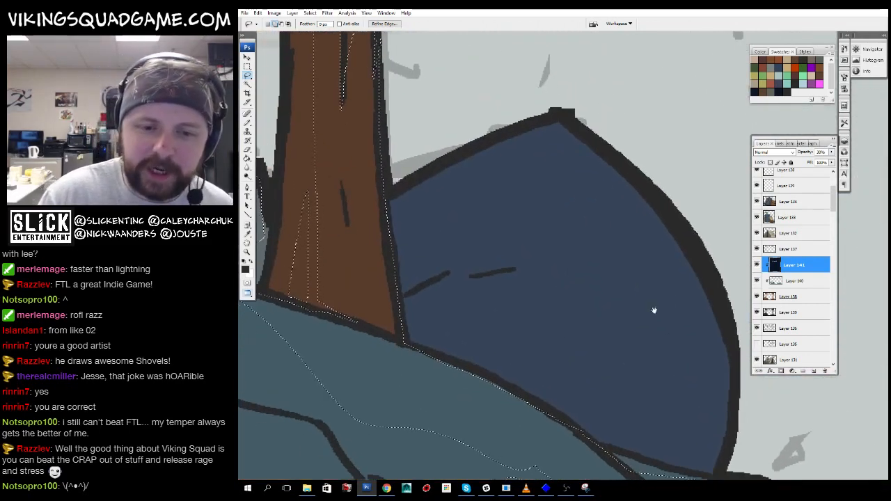
- Add the lit areas of the right navy sack and the left mound's front ridge to the selection
left_click_drag(579, 118, 400, 188)
mouse_move(436, 296)
left_mouse_down()
mouse_move(715, 341)
mouse_move(583, 117)
left_mouse_up()
left_click_drag(660, 329, 687, 340)
left_click_drag(678, 405, 711, 429)
mouse_move(639, 351)
left_mouse_down()
mouse_move(528, 228)
mouse_move(659, 284)
mouse_move(714, 286)
left_mouse_up()
mouse_move(495, 255)
left_mouse_down()
mouse_move(404, 298)
mouse_move(701, 259)
left_mouse_up()
mouse_move(561, 259)
left_mouse_down()
mouse_move(620, 278)
mouse_move(523, 227)
left_mouse_up()
- Clear the selected lit areas of the left post, shovel, sacks and mound from the shadow on Layer 141 and deselect
left_click(522, 227, "alt")
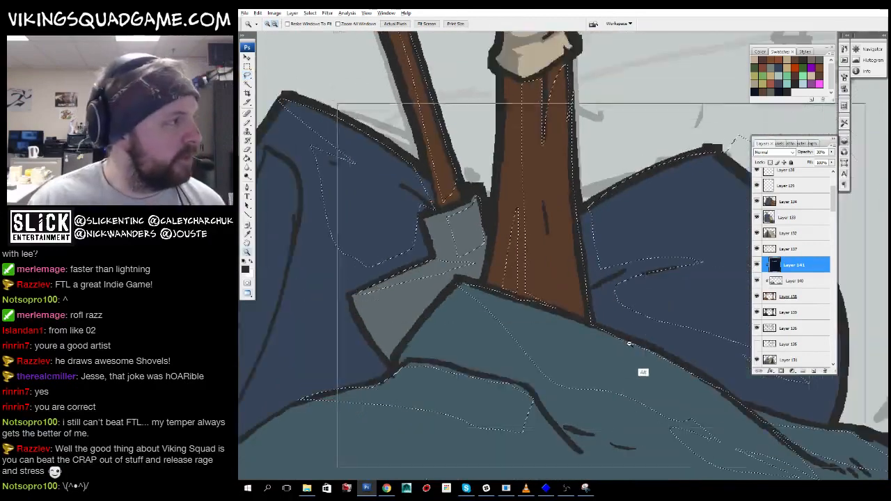
left_click(643, 369, "alt")
left_click(623, 311, "alt")
left_click(623, 308, "alt")
key("Delete")
key("ctrl+d")
left_click(514, 243, "alt")
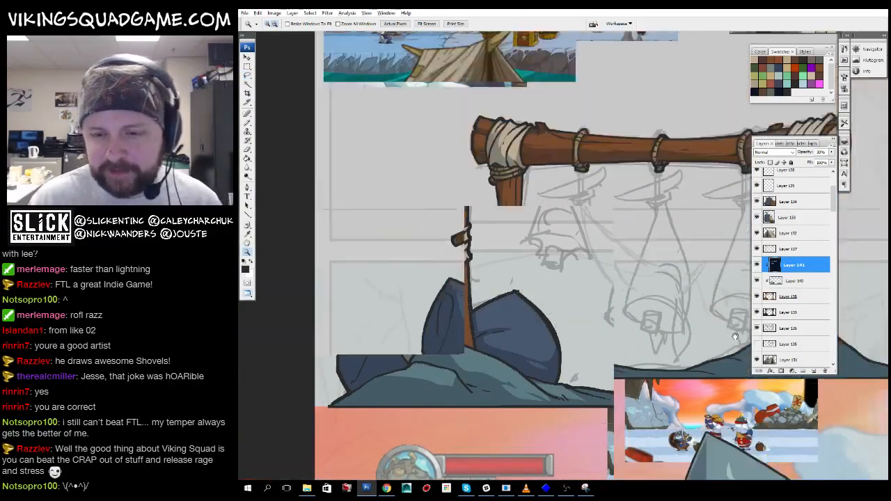
- Ink short vertical wood-grain lines on the base of the right post on Layer 137
left_click_drag(773, 307, 529, 240)
left_click(550, 257, "ctrl")
left_click(564, 261, "ctrl")
left_click_drag(592, 271, 650, 284)
left_click(575, 238, "ctrl")
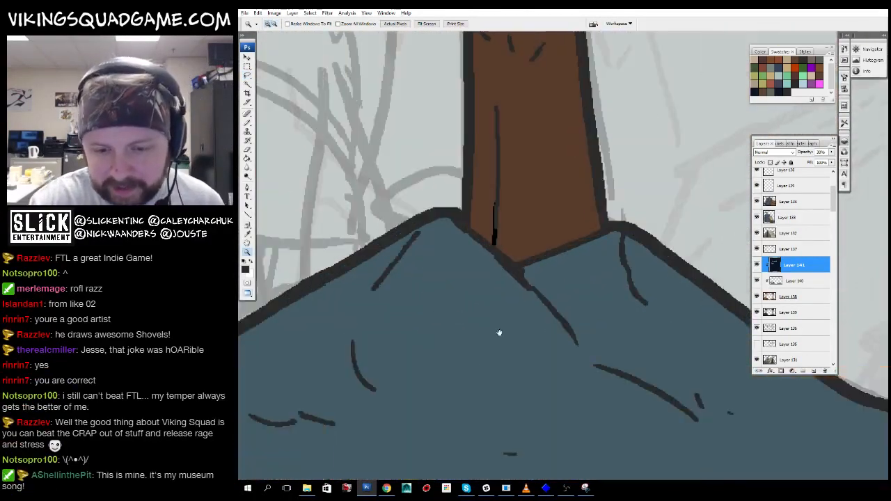
left_click_drag(499, 332, 547, 386)
key("g")
left_click(801, 249)
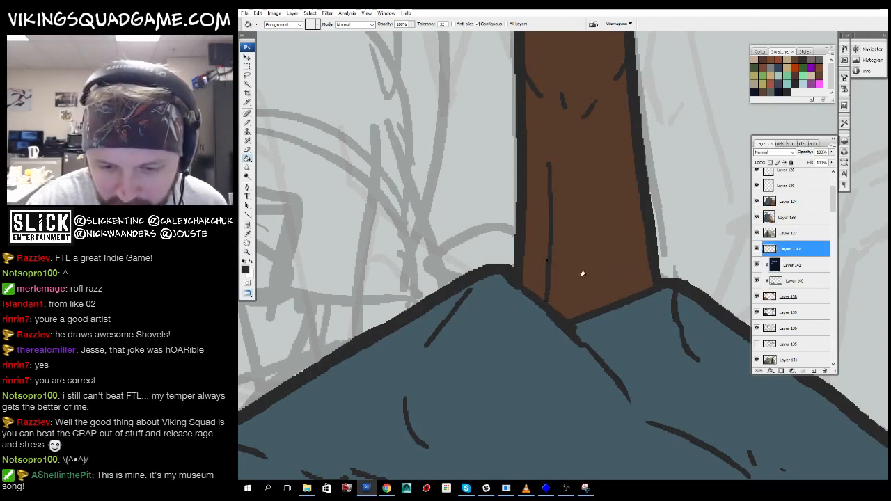
key("z")
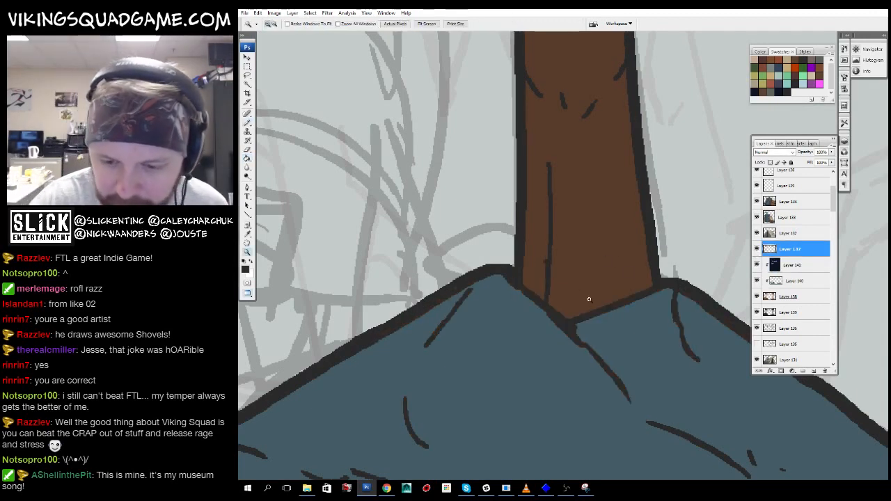
key("b")
left_click_drag(610, 303, 605, 263)
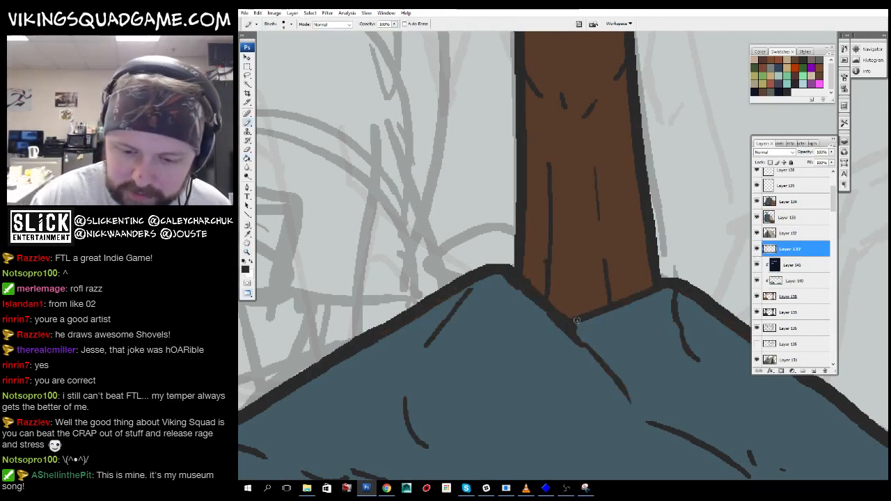
- Lasso the lit front face of the right mound below the post on the Layer 141 shadow
left_click(792, 264)
key("z")
left_click(617, 320, "alt")
key("l")
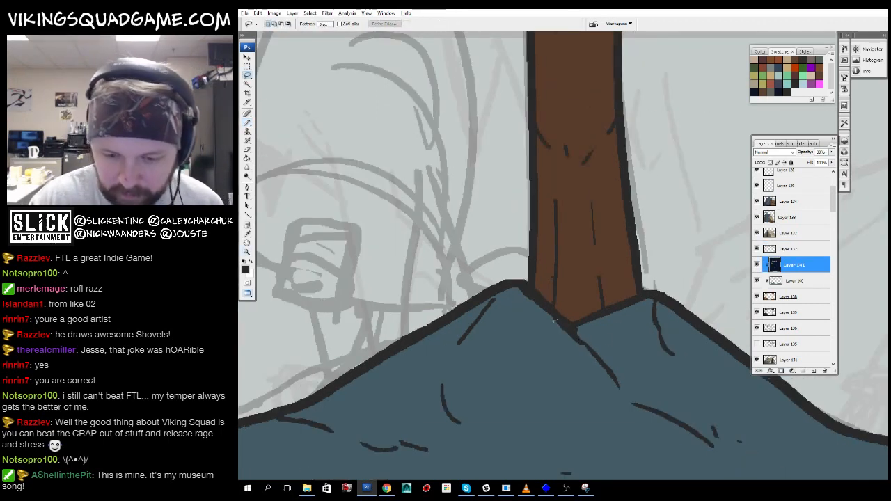
left_click_drag(481, 320, 460, 351)
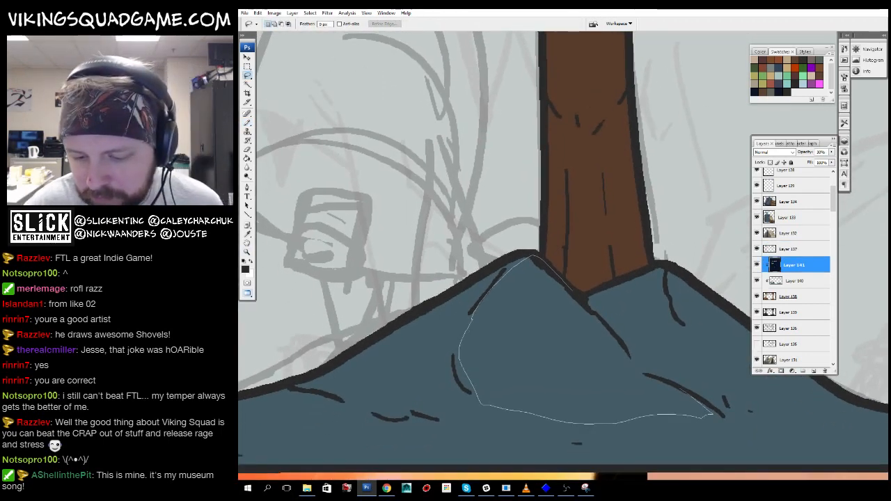
left_click_drag(711, 415, 717, 416)
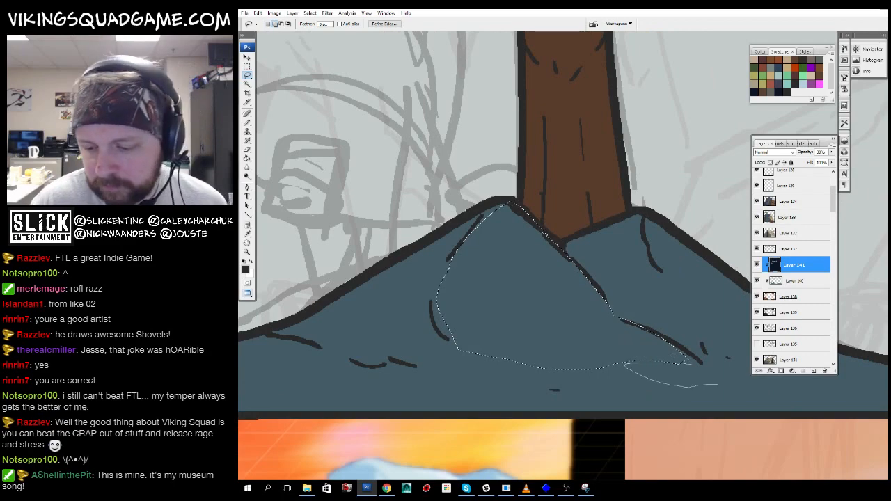
- Add the tapered patches at the foot of the right mound and its lit right slope to the selection
left_click_drag(718, 385, 739, 384)
left_click_drag(739, 383, 585, 369)
left_click_drag(562, 247, 496, 221)
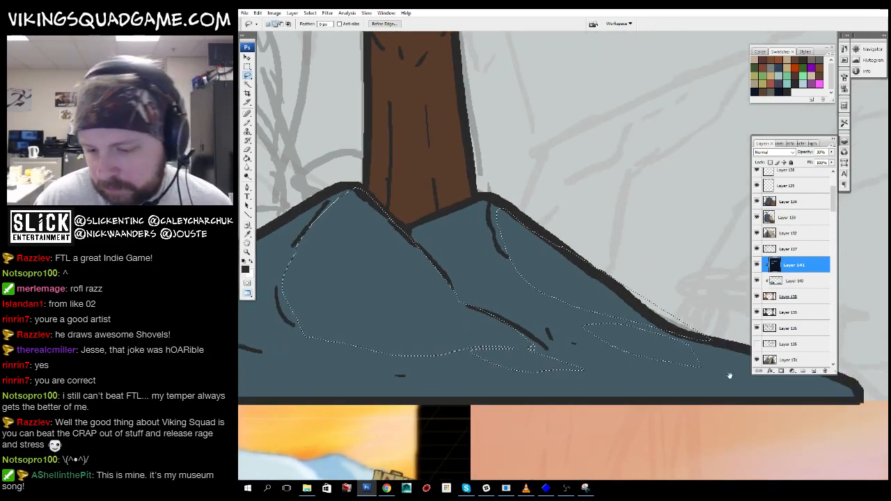
left_click_drag(730, 376, 626, 357)
mouse_move(588, 319)
left_mouse_down()
mouse_move(683, 339)
mouse_move(602, 321)
left_mouse_up()
left_click_drag(601, 324, 649, 328)
- Add the lit right edge of the right post's base to the selection and check the selected areas against the whole post
left_click_drag(424, 139, 541, 323)
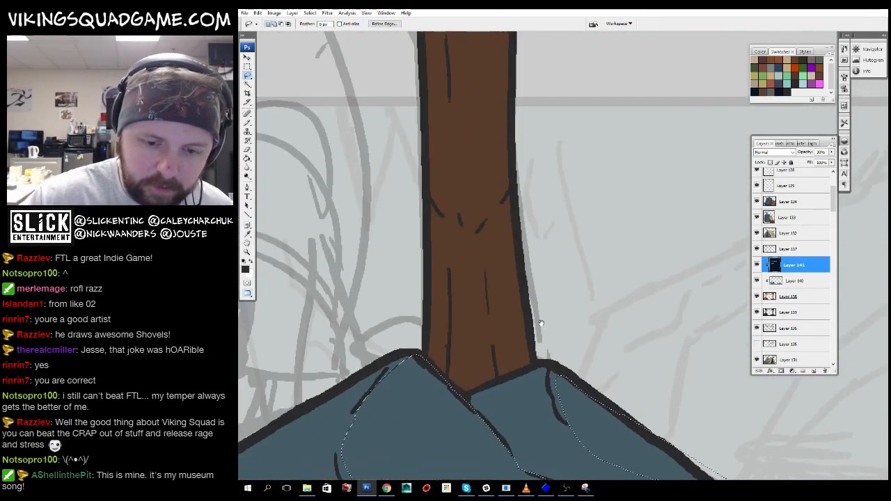
left_click_drag(496, 218, 525, 341)
left_click_drag(555, 129, 546, 272)
left_click(549, 268, "alt")
left_click(552, 280, "alt")
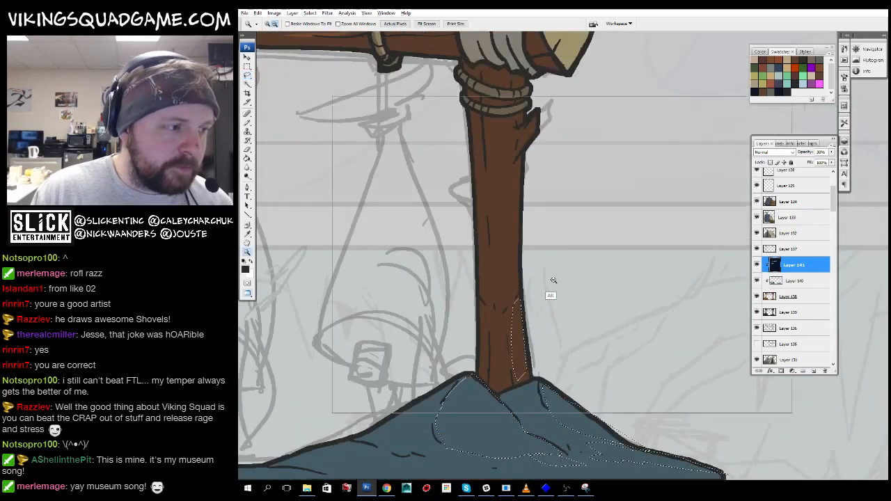
left_click(553, 279, "alt")
left_click(553, 280, "alt")
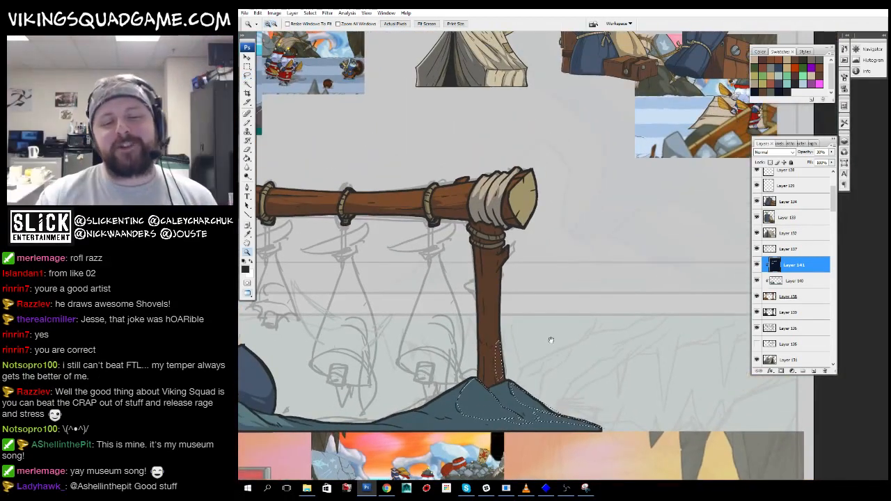
left_click(509, 275)
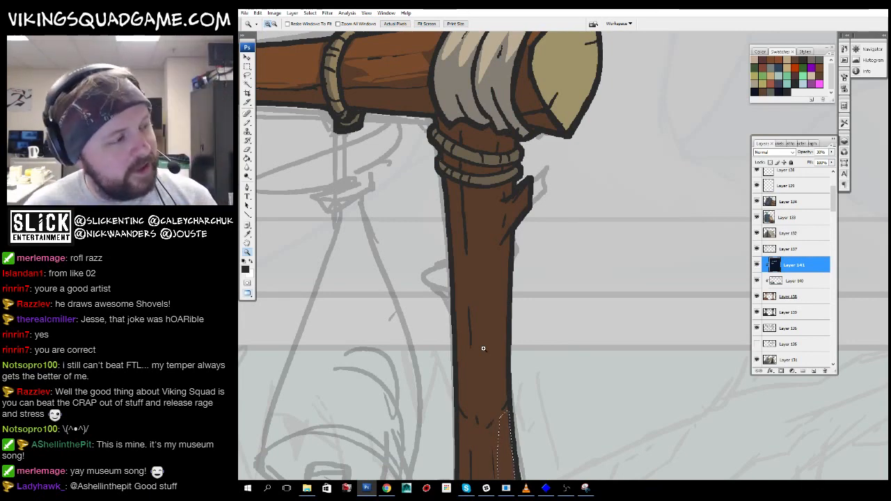
- Lasso the lit right side of the right post and its broken branch stub on the Layer 141 shadow
mouse_move(524, 311)
left_mouse_down()
mouse_move(537, 191)
mouse_move(518, 216)
mouse_move(515, 258)
left_mouse_up()
key("l")
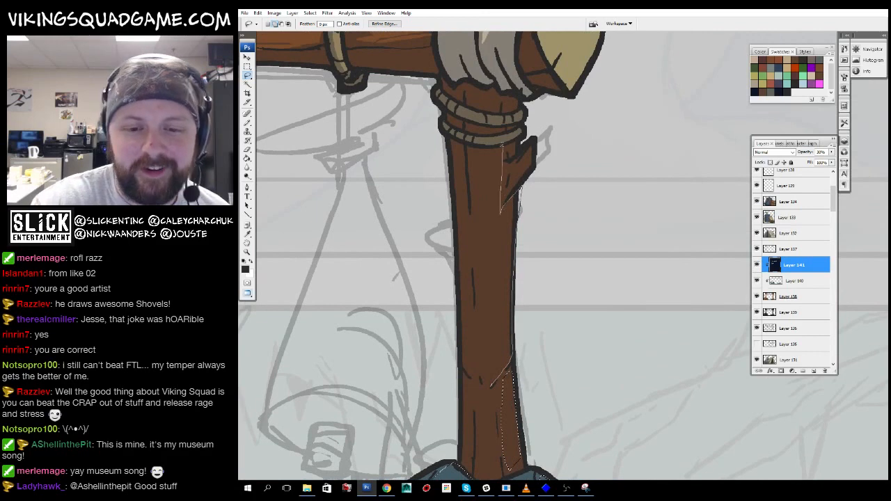
left_click_drag(490, 320, 491, 387)
left_click_drag(534, 254, 534, 275)
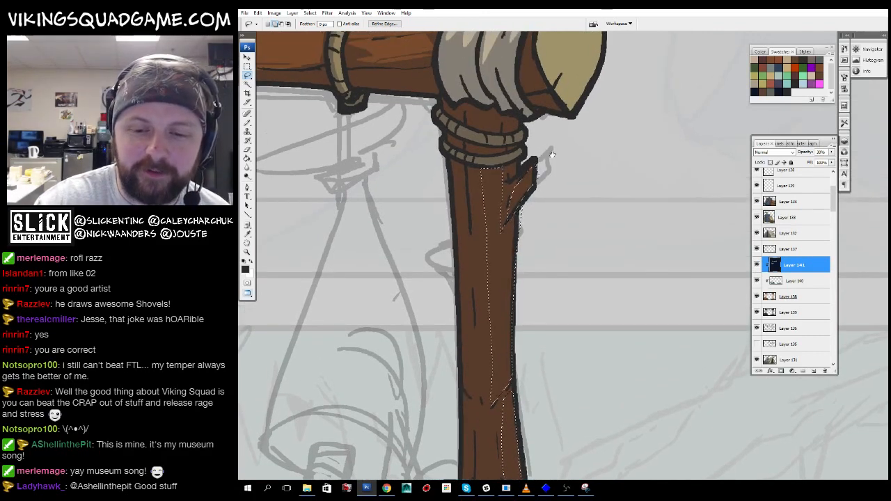
- Add the lit areas around the rope wraps at the post's upper end and a narrow strip along its left edge to the selection
left_click_drag(551, 154, 552, 182)
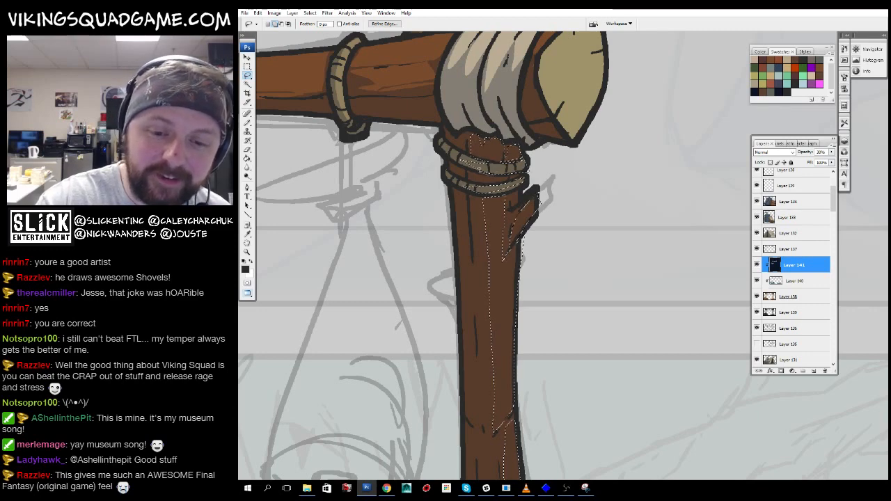
left_click_drag(524, 202, 534, 208)
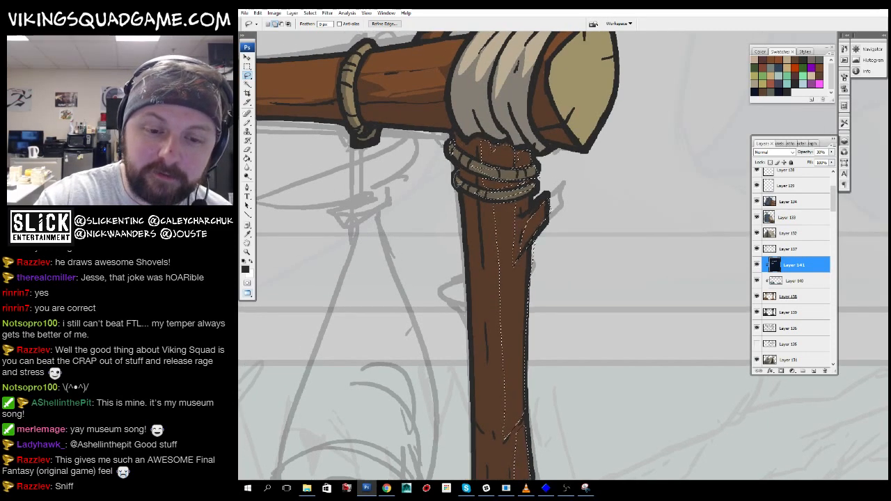
left_click_drag(515, 299, 515, 207)
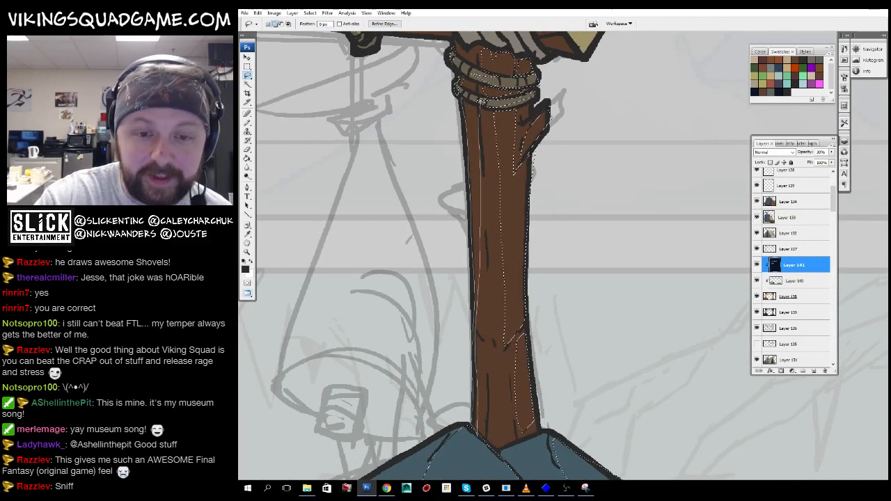
left_click_drag(503, 296, 522, 193)
left_click_drag(464, 167, 467, 465)
mouse_move(473, 363)
left_mouse_down()
mouse_move(533, 230)
mouse_move(527, 222)
left_mouse_up()
- Cut the selected lit areas of the right post and mound out of the Layer 141 shadow and clear the selection
left_click(532, 305, "alt")
left_click(603, 303, "alt")
left_click(611, 284, "alt")
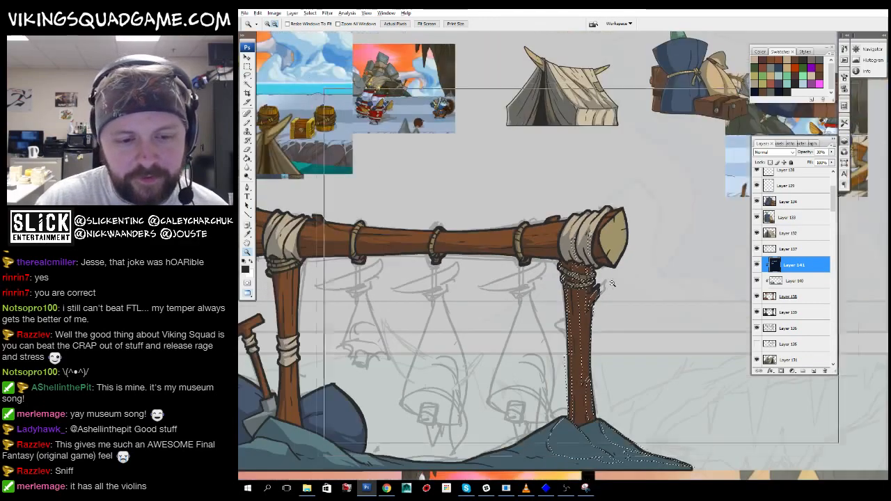
left_click(616, 278, "alt")
left_click(624, 271, "alt")
left_click(630, 265, "alt")
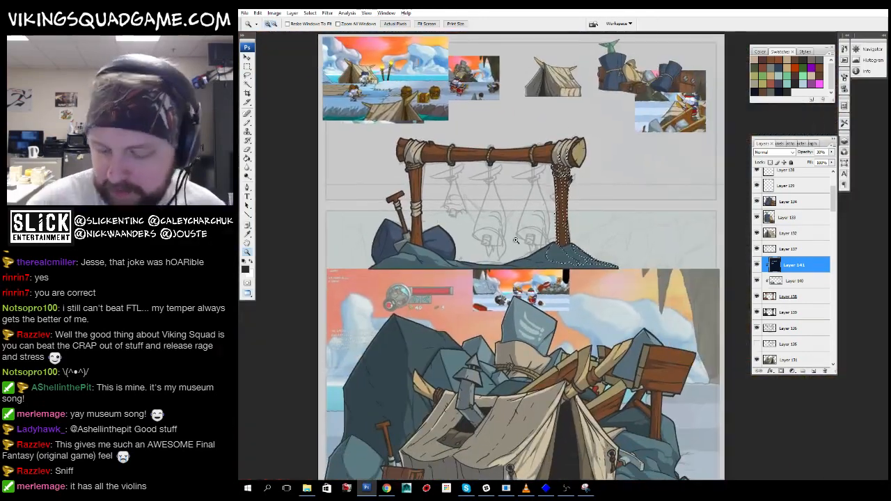
left_click(633, 262, "alt")
- Erase thin lit strips from the Layer 141 shadow along the ground ridge between the two mounds
left_click_drag(640, 139, 530, 229)
left_click_drag(608, 372, 642, 118)
key("e")
mouse_move(627, 175)
left_mouse_down()
mouse_move(445, 326)
mouse_move(583, 258)
left_mouse_up()
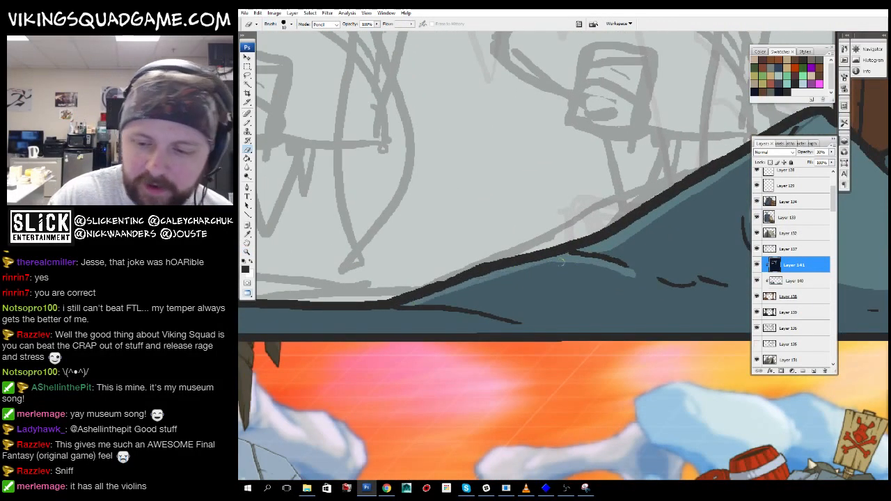
left_click_drag(423, 305, 681, 270)
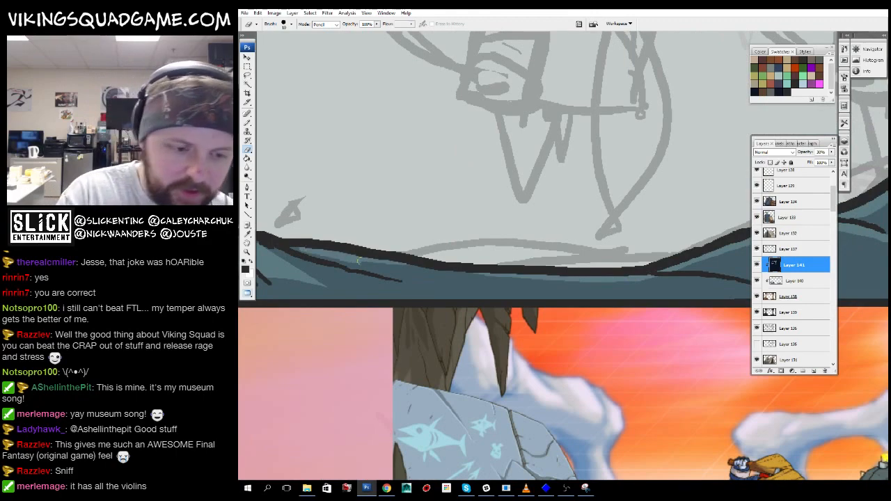
key("z")
left_click(610, 265, "alt")
left_click(605, 259, "alt")
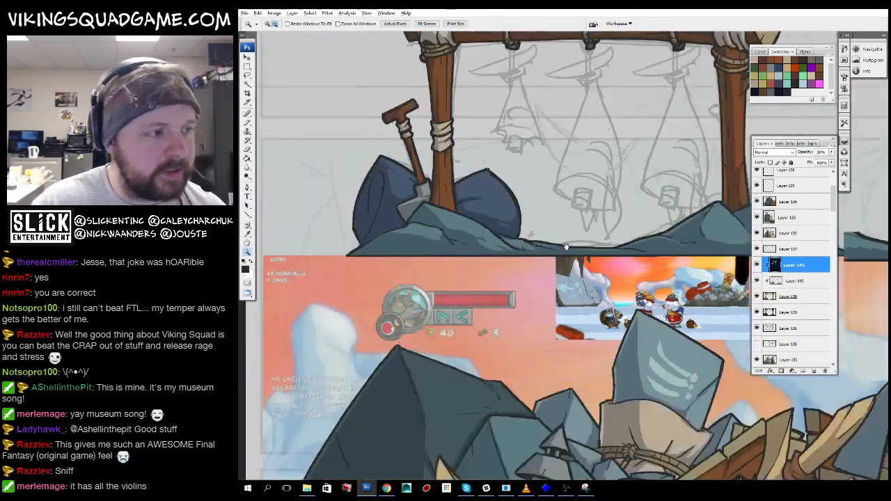
left_click_drag(566, 245, 475, 428)
key("ctrl+0")
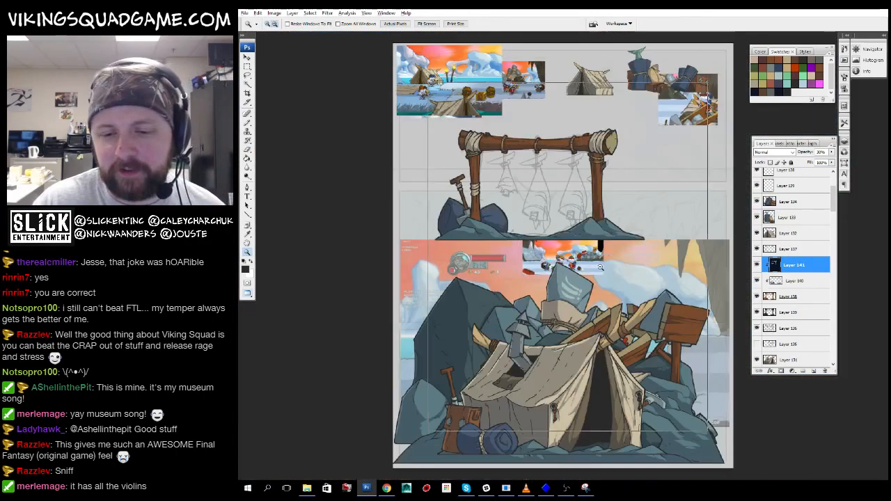
- Ink inner contour lines on the left face of the blue rock behind the shovel on Layer 137
left_click(601, 267, "alt")
mouse_move(445, 177)
left_mouse_down()
mouse_move(604, 303)
mouse_move(541, 306)
mouse_move(592, 289)
left_mouse_up()
left_click_drag(425, 216, 527, 294)
key("b")
left_click_drag(633, 268, 700, 236)
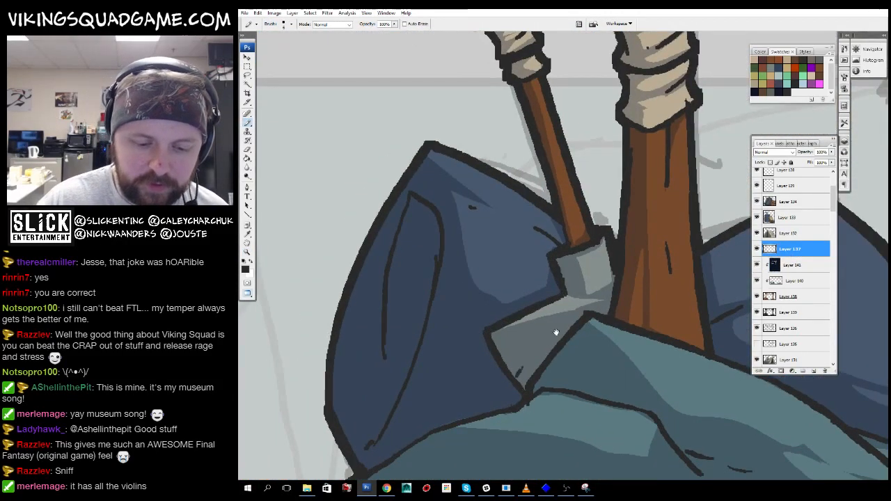
left_click_drag(556, 333, 611, 314)
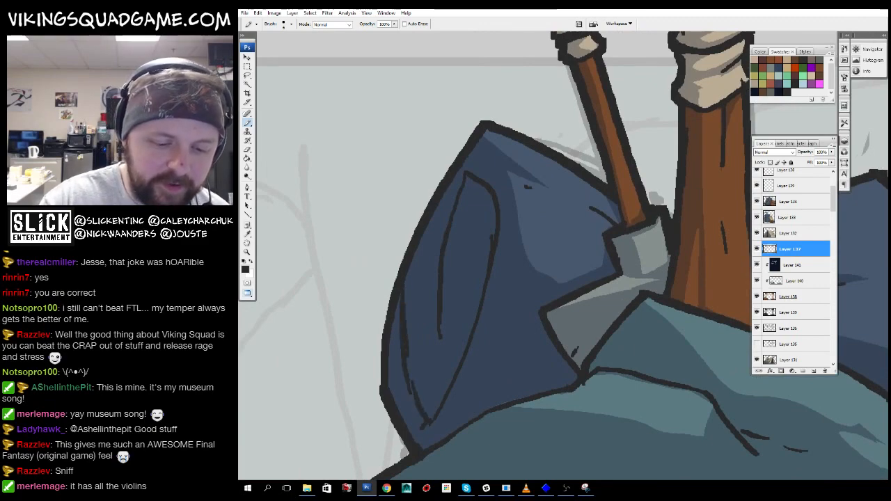
- Add a new layer and clip it with the shading layers directly beneath Layer 141
left_click(536, 315, "alt")
left_click(617, 319, "alt")
left_click(440, 391, "alt")
mouse_move(618, 320)
left_mouse_down()
mouse_move(441, 392)
mouse_move(480, 347)
left_mouse_up()
left_click(440, 392, "alt")
left_click(793, 265)
left_click(813, 371)
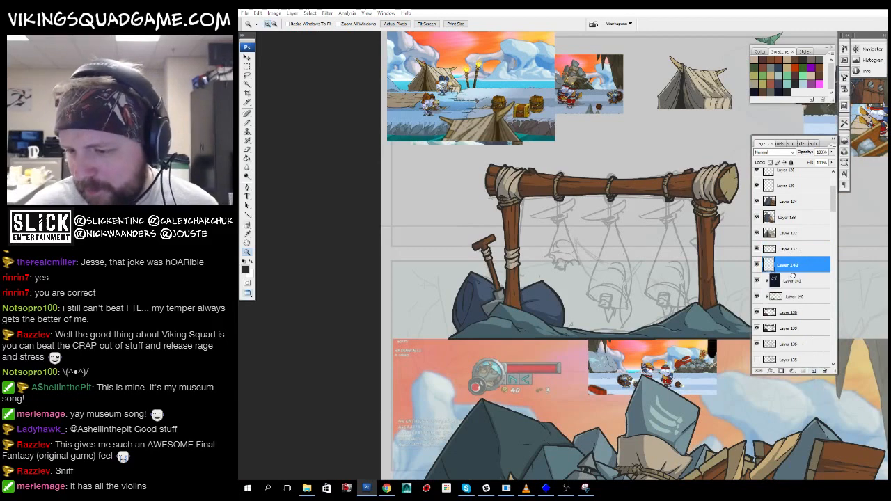
left_click_drag(792, 276, 792, 287)
- Lasso the shaded left side of the left blue rock and mound, fill it with dark navy on Layer 142, and deselect
left_click(527, 333)
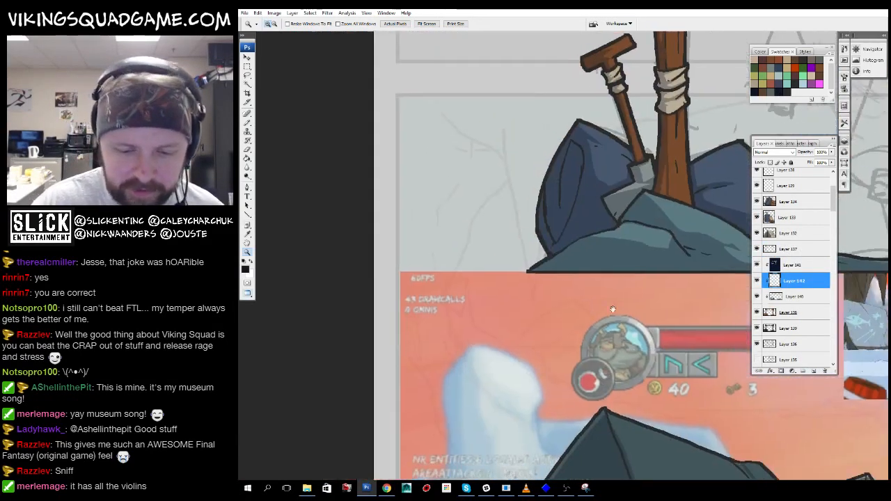
key("l")
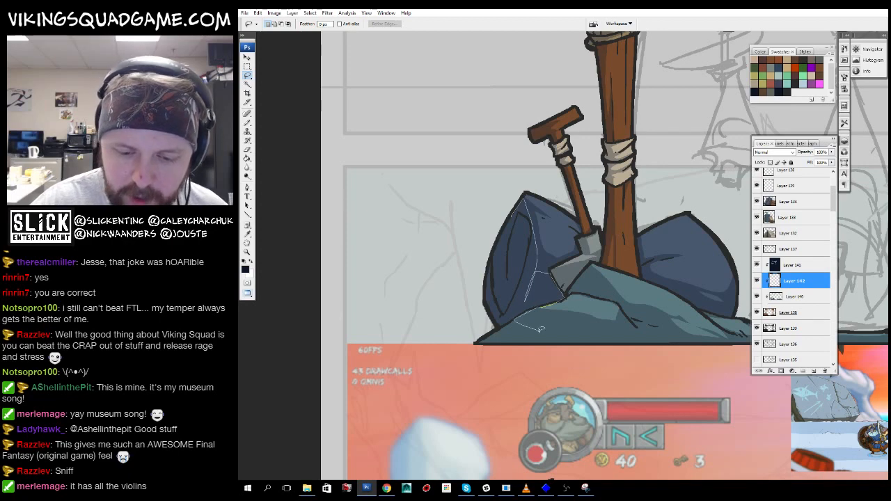
left_click_drag(447, 242, 514, 198)
key("g")
left_click(516, 251)
key("ctrl+d")
- Lower the opacity of the Layer 142 shadow to 30% and check it against the whole rack
key("z")
left_click(659, 282, "alt")
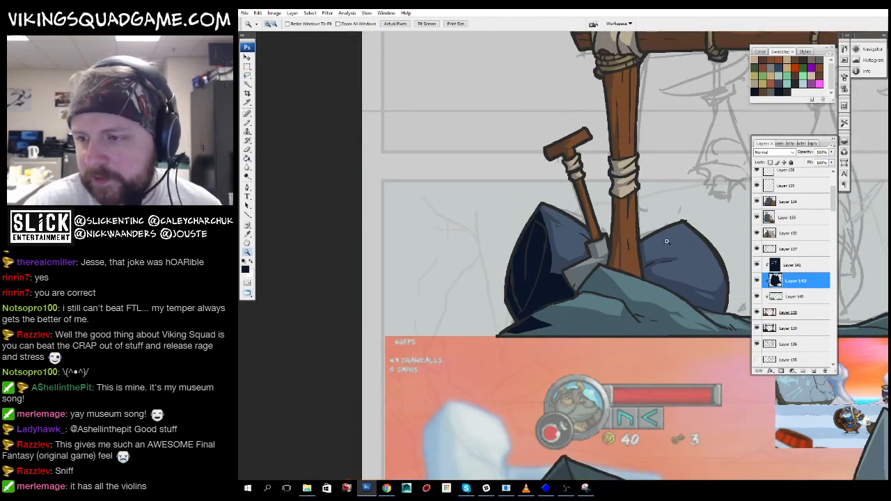
left_click(696, 230, "alt")
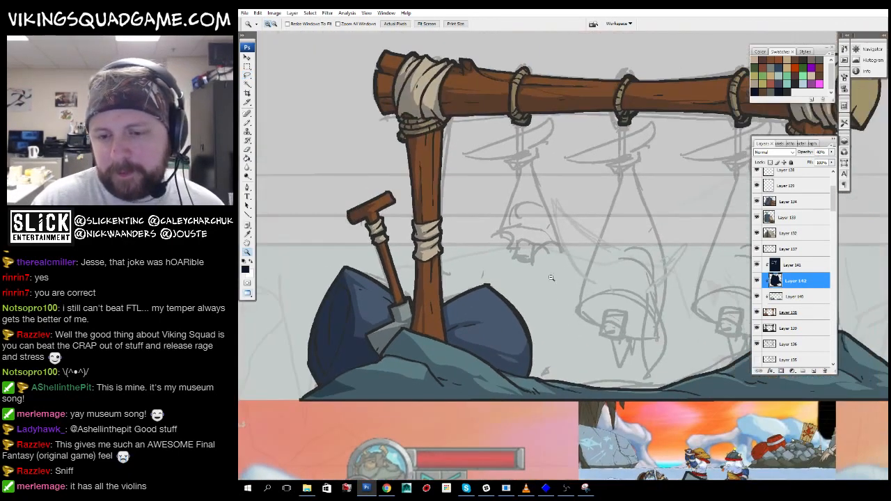
left_click(661, 247, "alt")
left_click(630, 262, "alt")
left_click(631, 262, "alt")
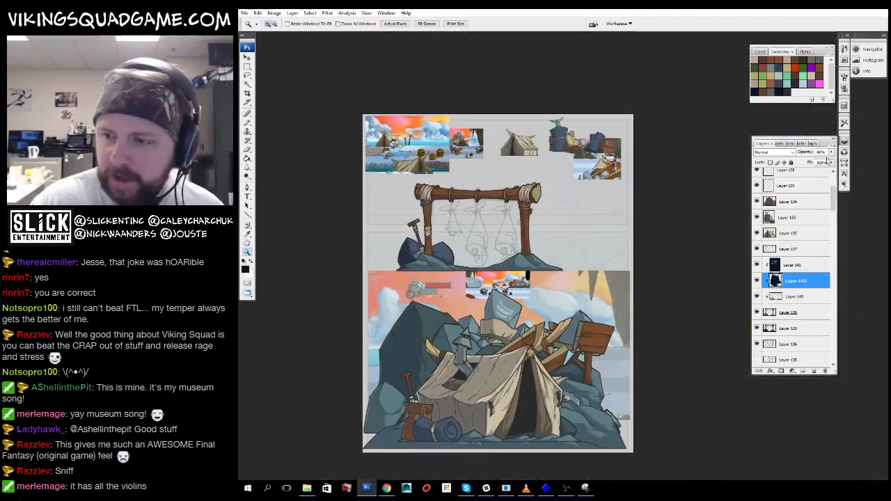
left_click(502, 223)
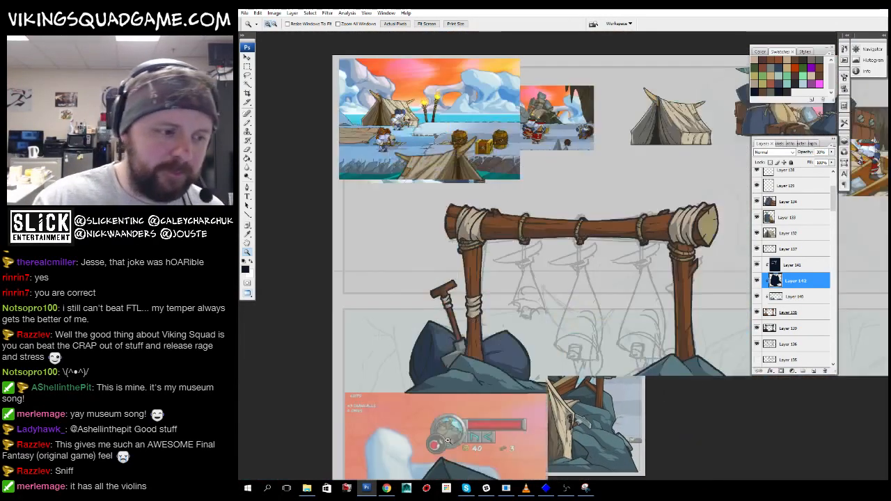
left_click(604, 214)
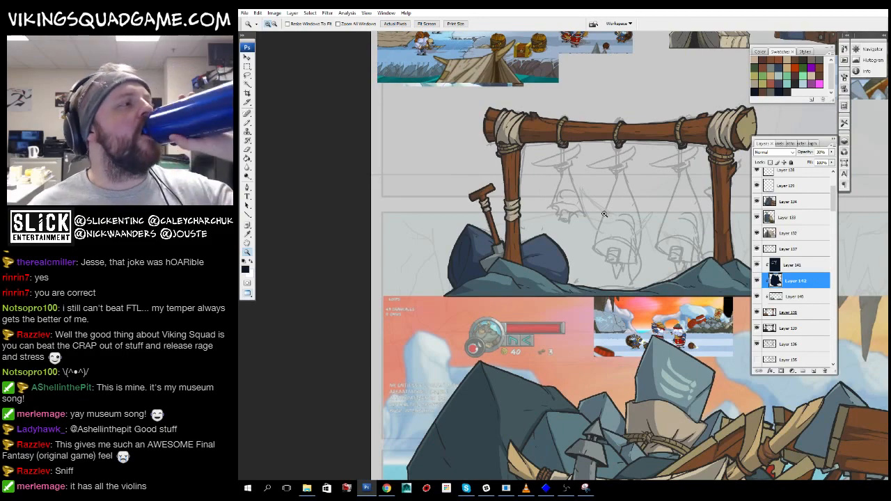
scroll(603, 261, "up", 1)
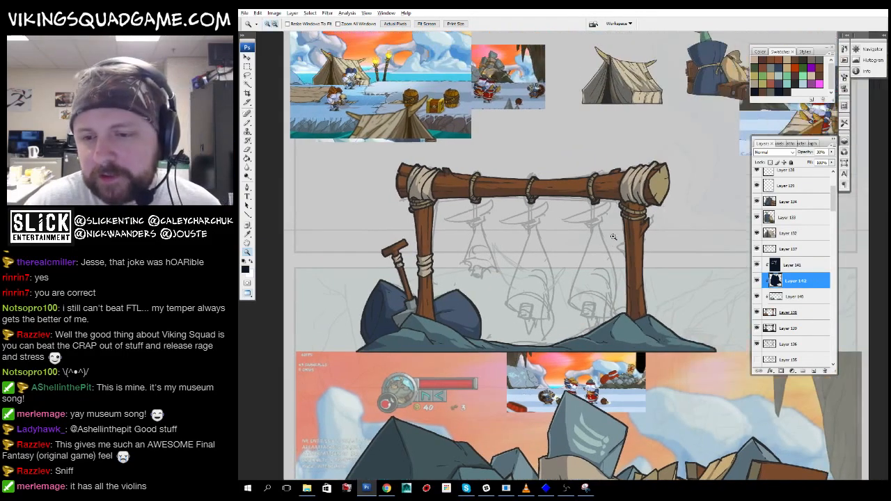
- Merge the rack's layers from Layer 137 down to Layer 139 and check the merged layer by toggling its visibility
left_click(791, 250)
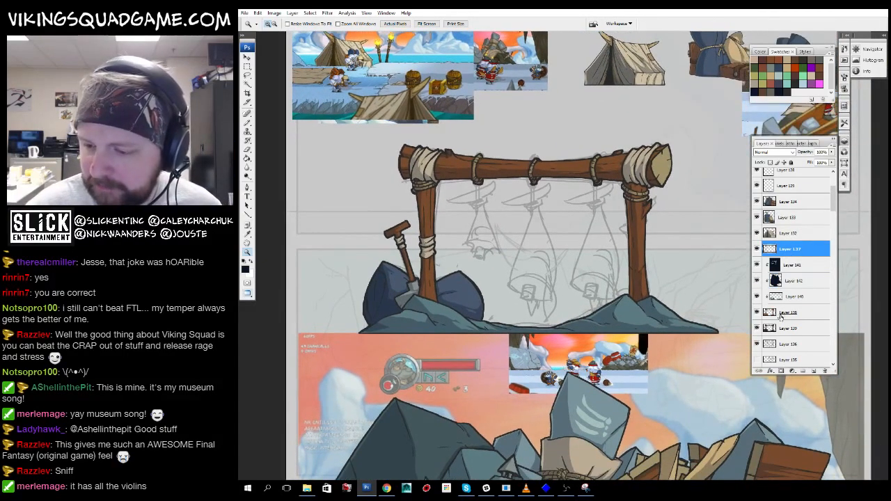
left_click(781, 328, "shift")
key("ctrl+e")
scroll(769, 279, "up", 1)
left_click(758, 250)
left_click(757, 249)
scroll(777, 249, "up", 1)
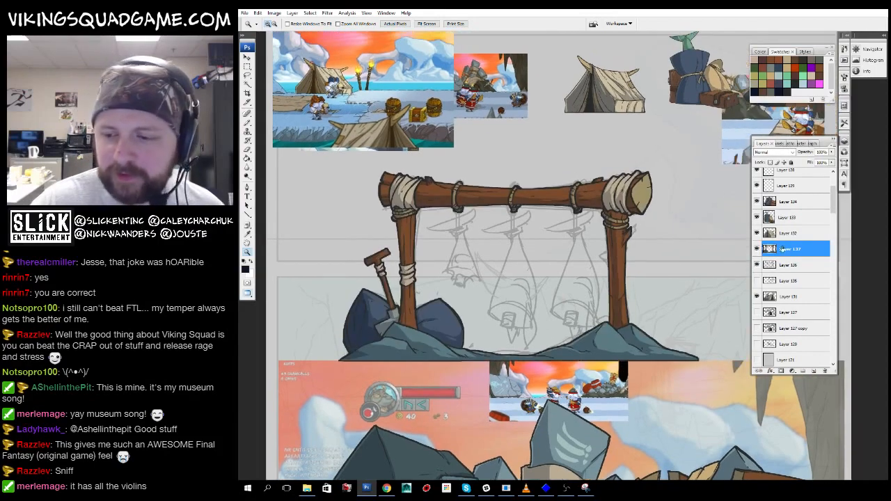
scroll(782, 248, "down", 1)
- Touch up the dark ink outline of the crossbeam's middle rope loop with the Pencil tool
key("b")
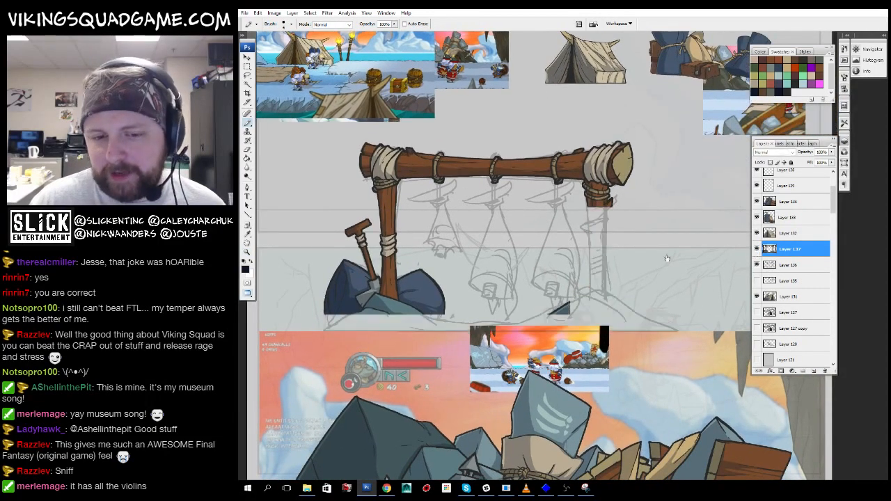
scroll(440, 293, "up", 1)
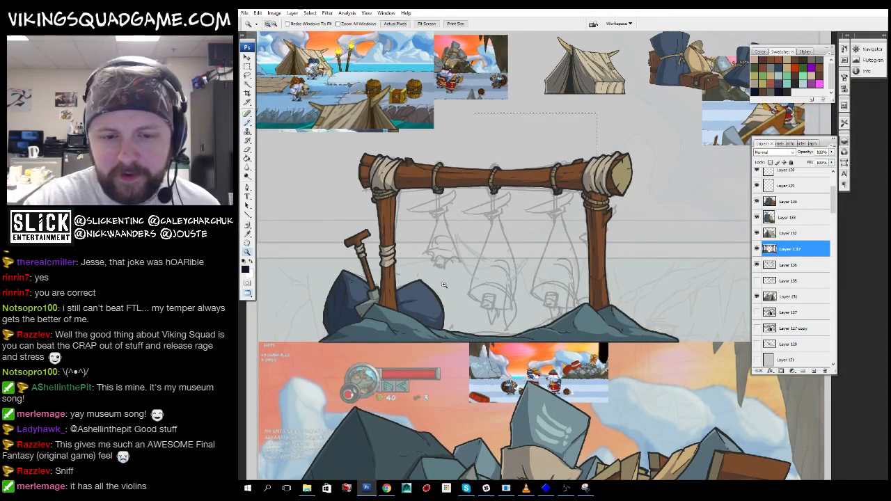
left_click(443, 285)
left_click_drag(479, 157, 601, 334)
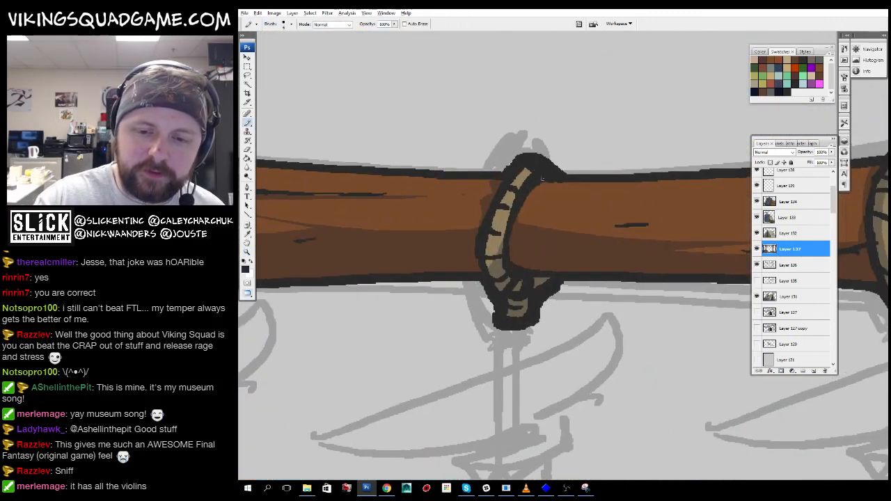
key("z")
left_click(575, 239, "alt")
left_click(606, 297, "alt")
left_click(606, 289, "alt")
left_click(606, 287, "alt")
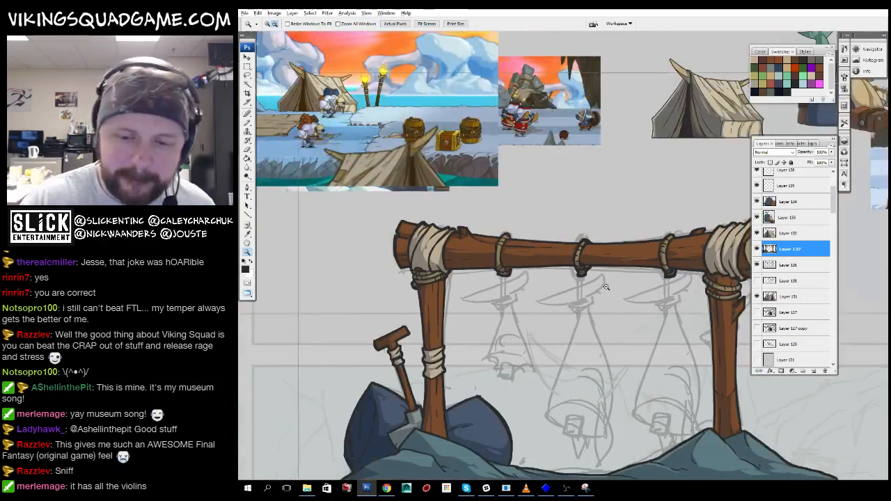
left_click(607, 287, "alt")
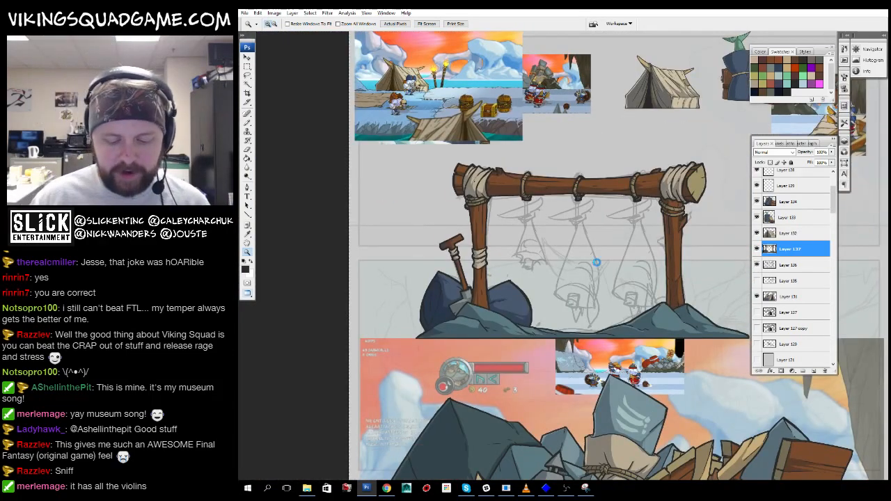
- Copy the merged rack artwork and paste it into a new document
key("ctrl+m")
left_click(435, 268)
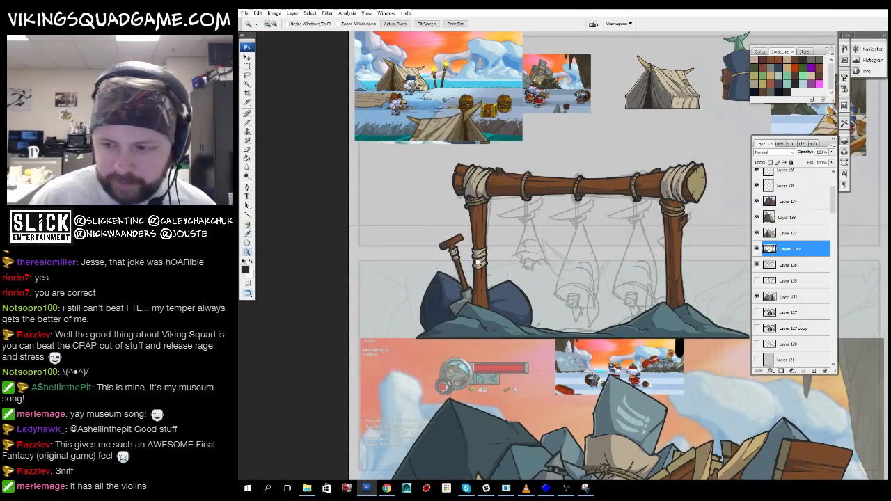
key("ctrl+n")
key("Return")
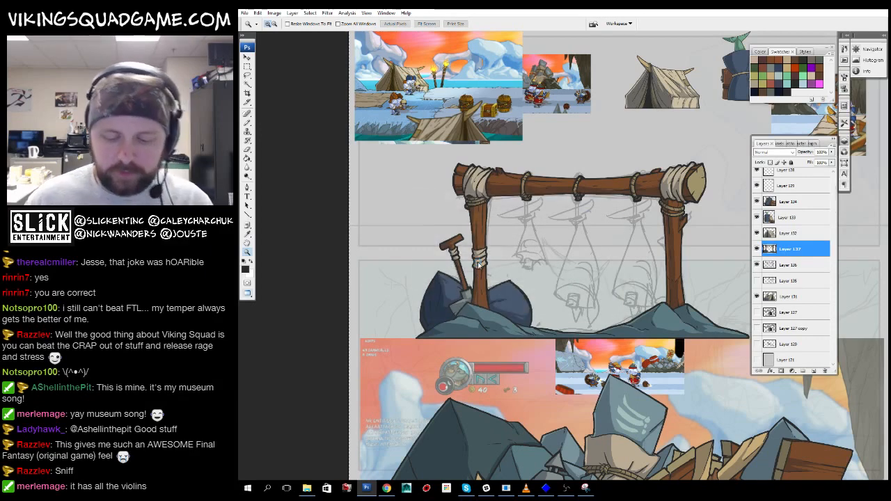
key("ctrl+v")
left_click(480, 244, "alt")
left_click(495, 242, "alt")
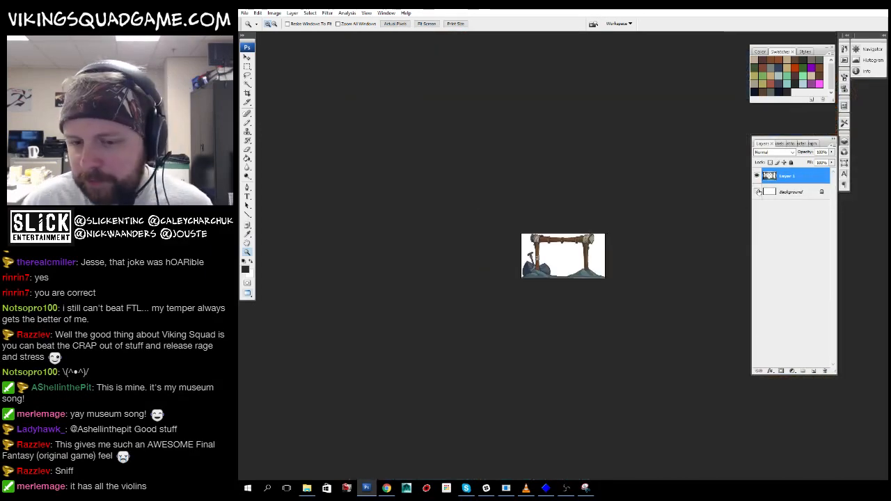
- Hide the white Background layer and start saving the rack document in PNG format
left_click(757, 192)
key("ctrl+shift+s")
left_click(488, 274)
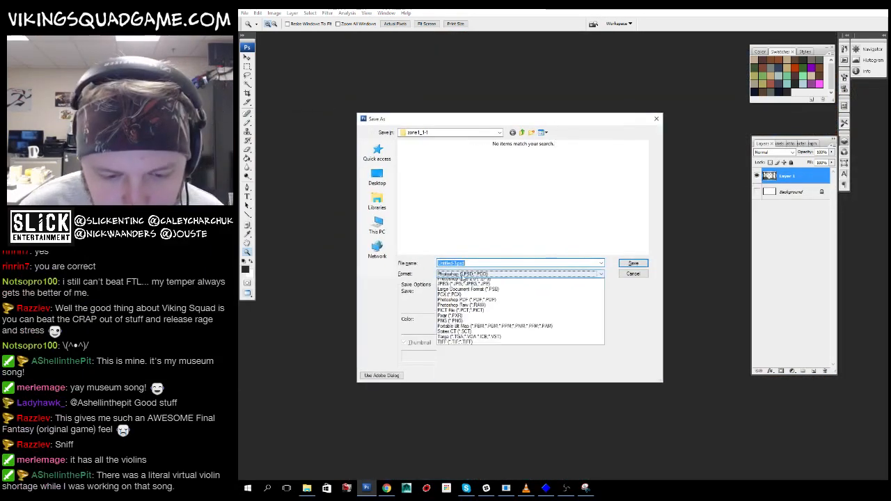
left_click(451, 356)
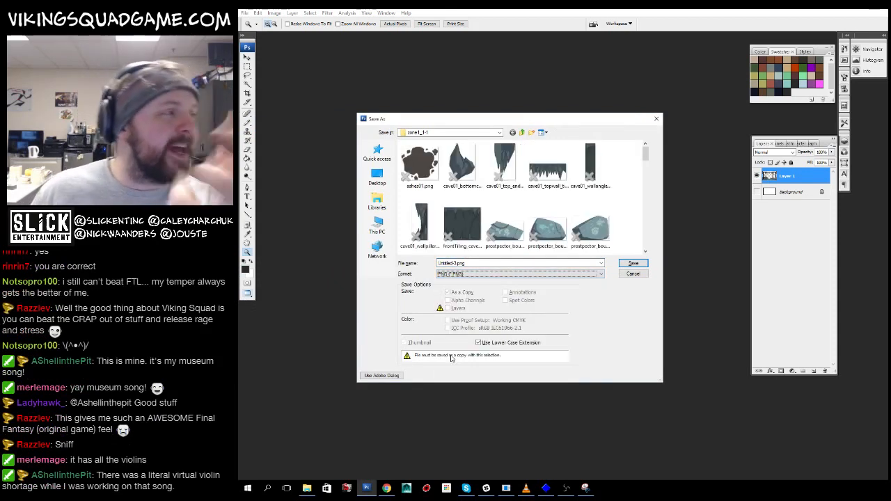
- Save the PNG in the zone1_1-1 folder as prostpector_set_fishrack1.png, basing the name on the existing tent01 file
scroll(525, 240, "down", 15)
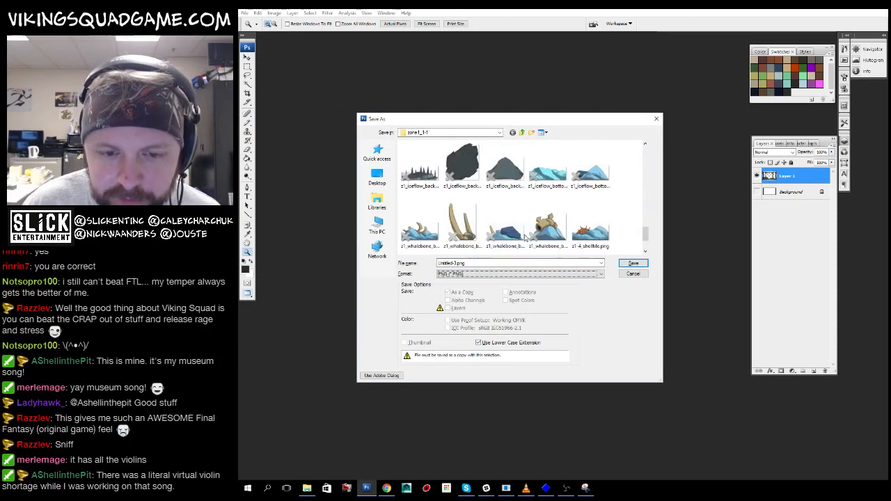
scroll(525, 240, "down", 2)
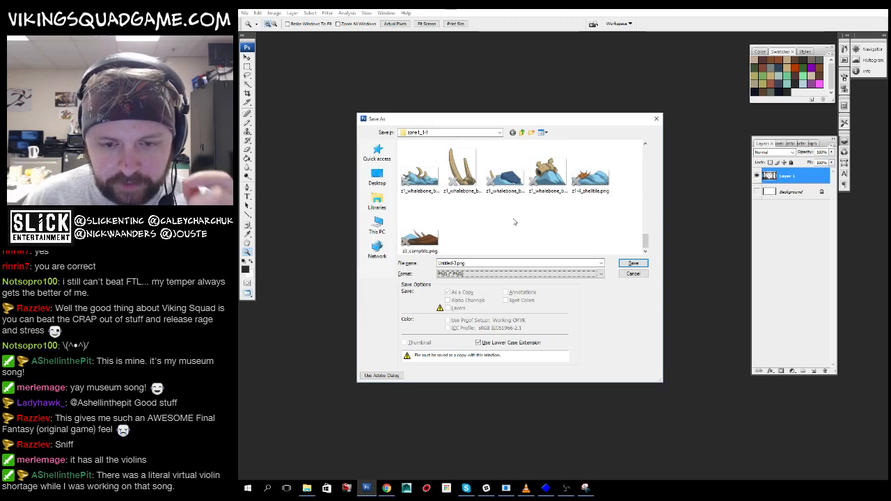
scroll(515, 222, "up", 6)
scroll(510, 219, "down", 3)
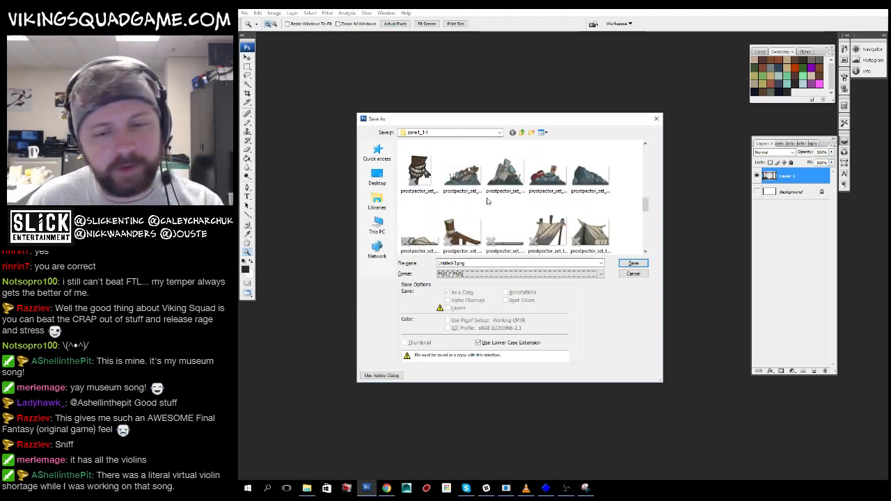
scroll(488, 201, "down", 3)
left_click(422, 178)
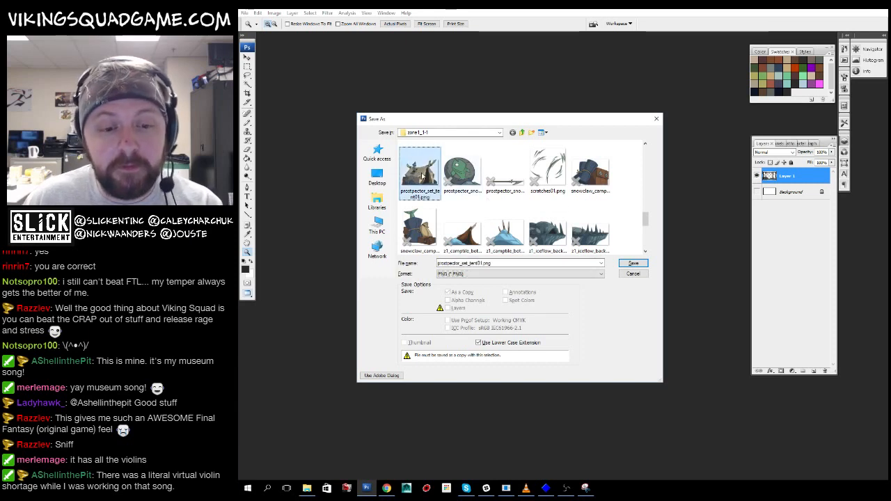
double_click(483, 263)
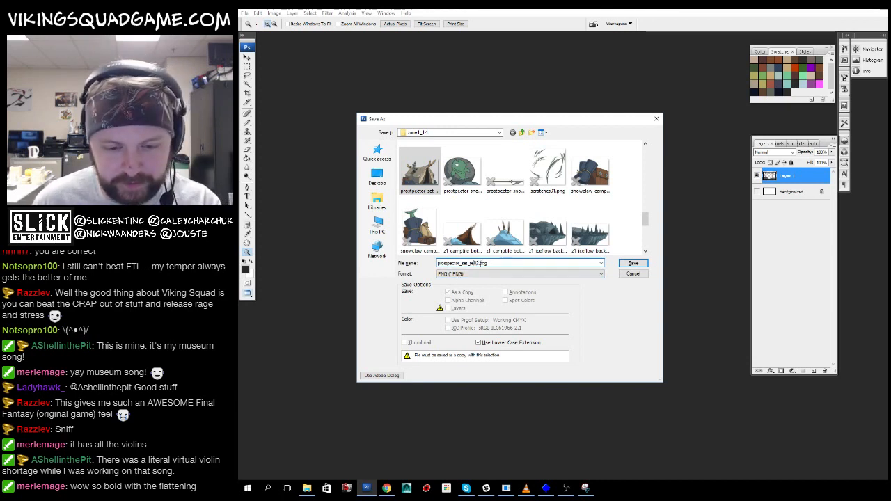
type("shrack")
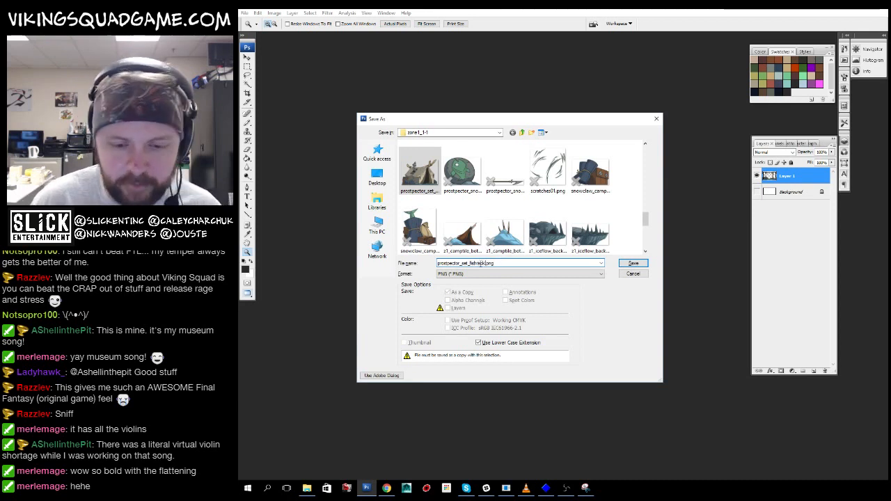
key("BackSpace")
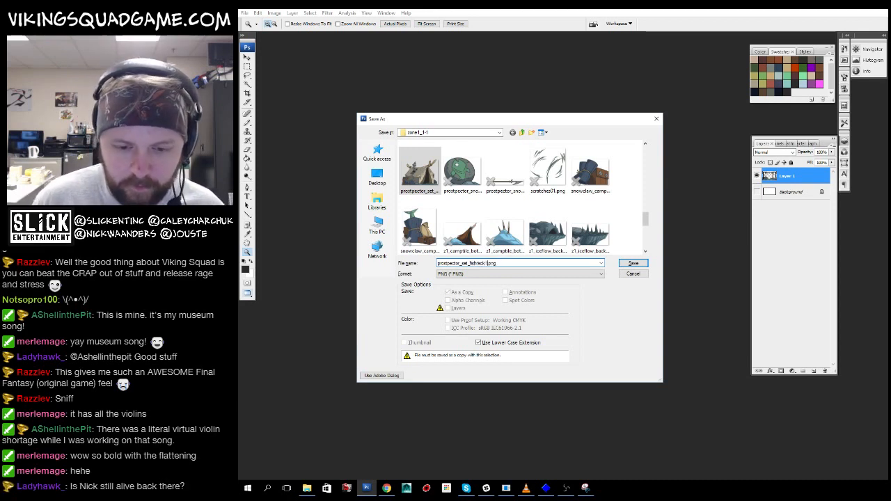
left_click(623, 263)
left_click(593, 242)
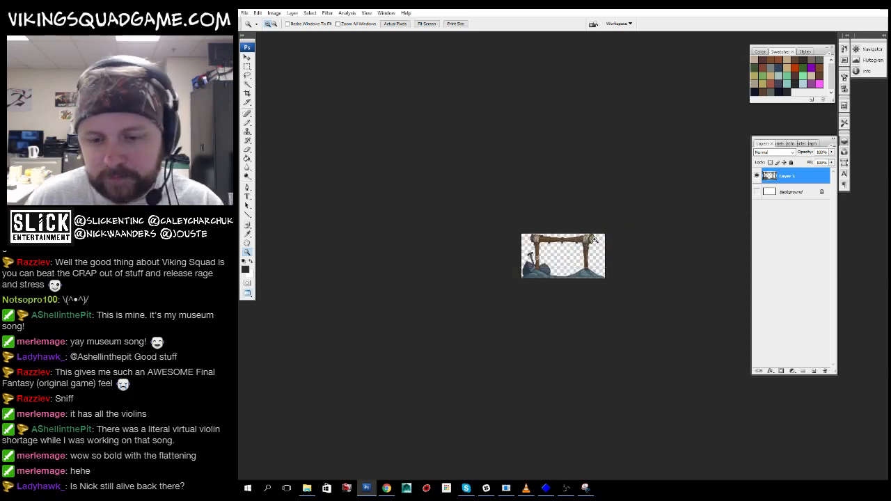
- Enlarge the rack document to fit the screen and inspect the whole transparent artwork
key("f")
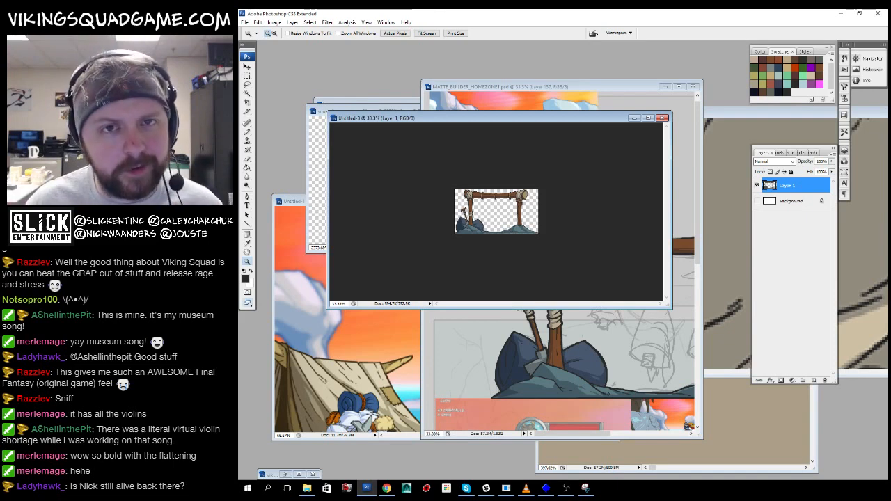
right_click(503, 222)
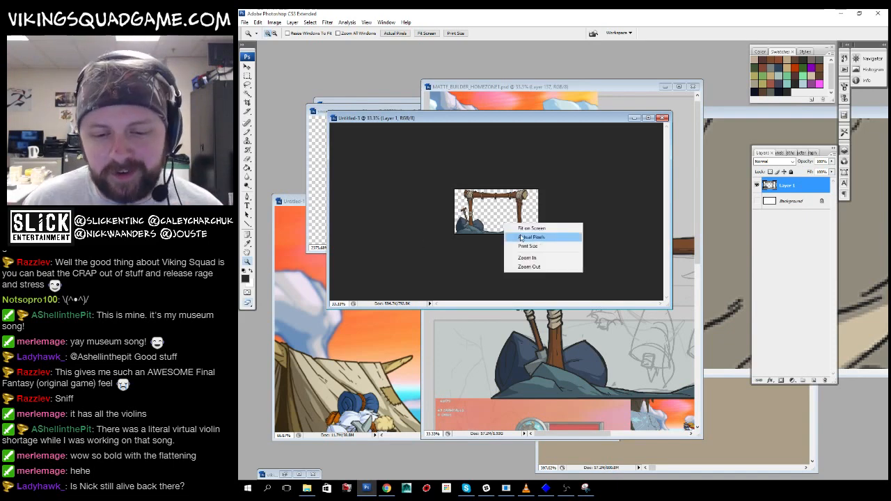
left_click(537, 229)
key("f")
left_click(555, 247)
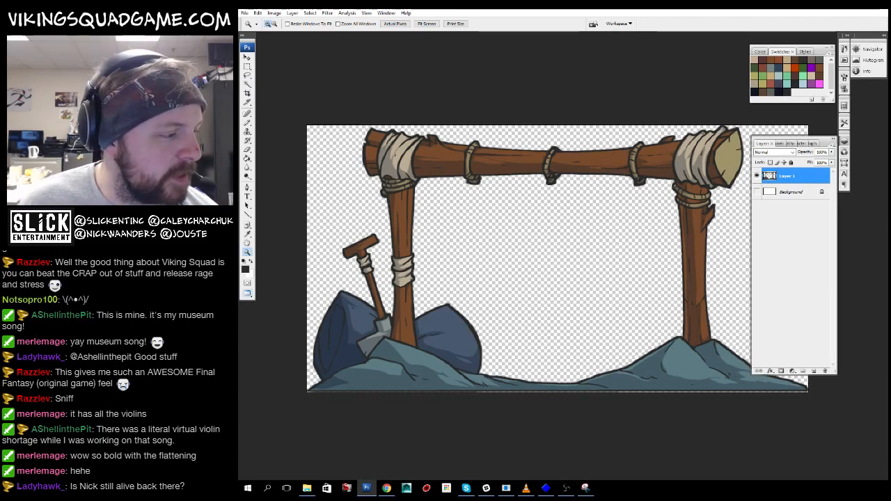
- Switch to the game Editor, search its textures for fishrack, and open PROSTPECTOR_SET_FISHRACK1 from ZONE1_1-1
key("alt+Tab")
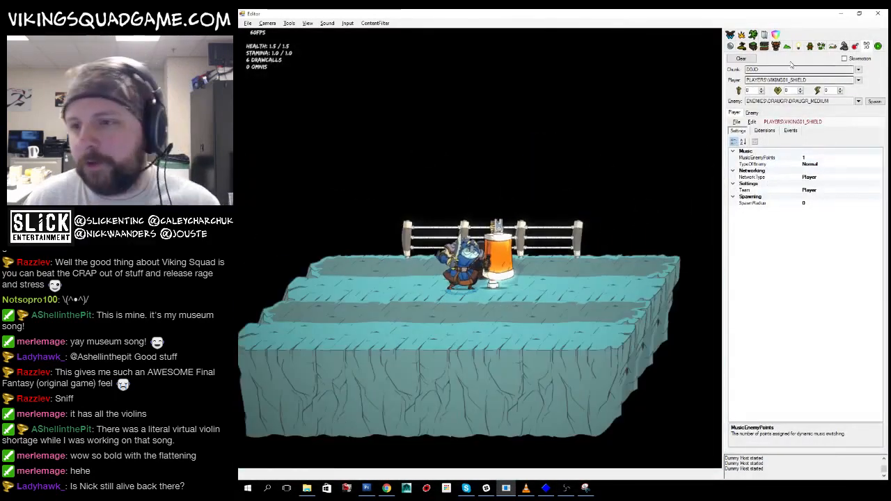
left_click(765, 36)
left_click(792, 57)
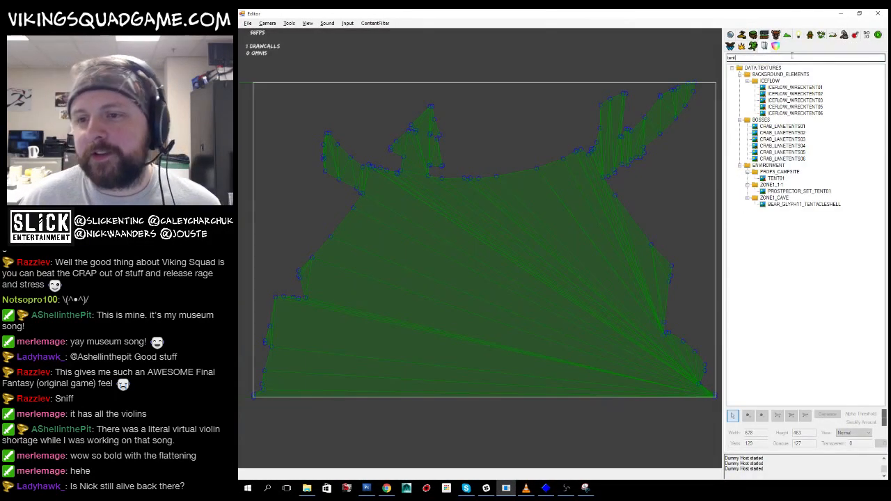
type("fishrack")
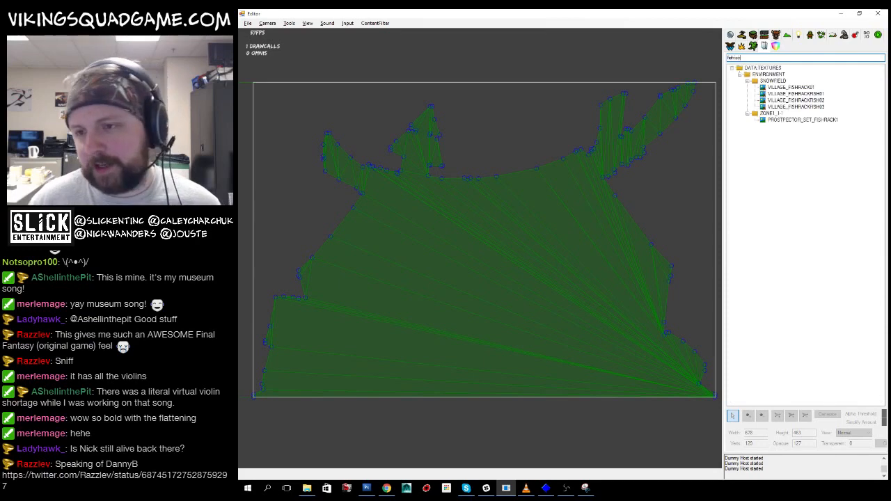
left_click(814, 119)
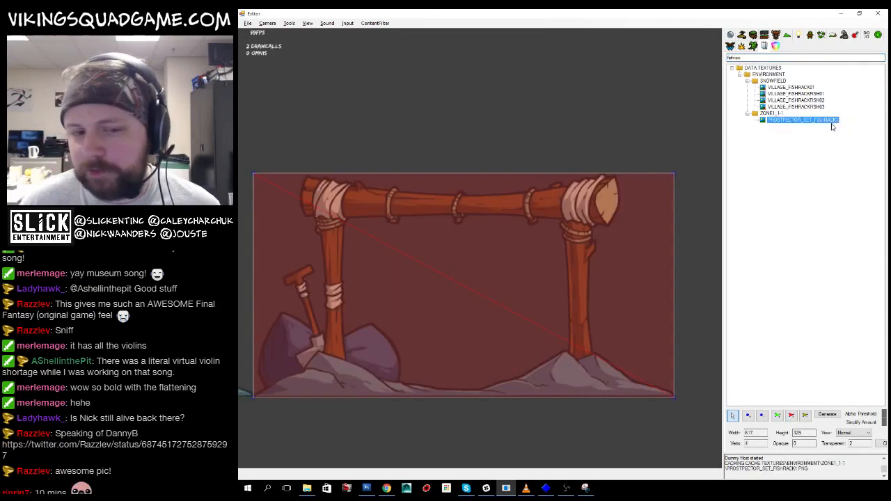
- Generate the outline mesh for the fish rack texture and save the changed resources
left_click(249, 23)
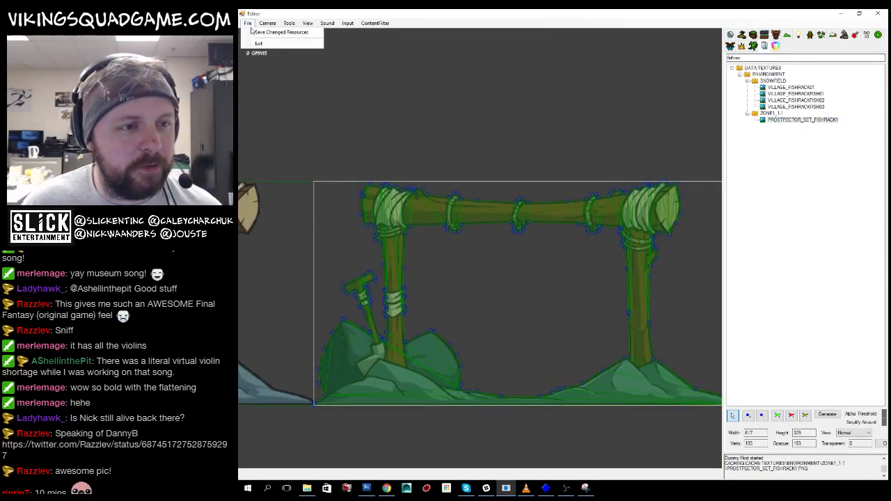
left_click(259, 32)
left_click(587, 304)
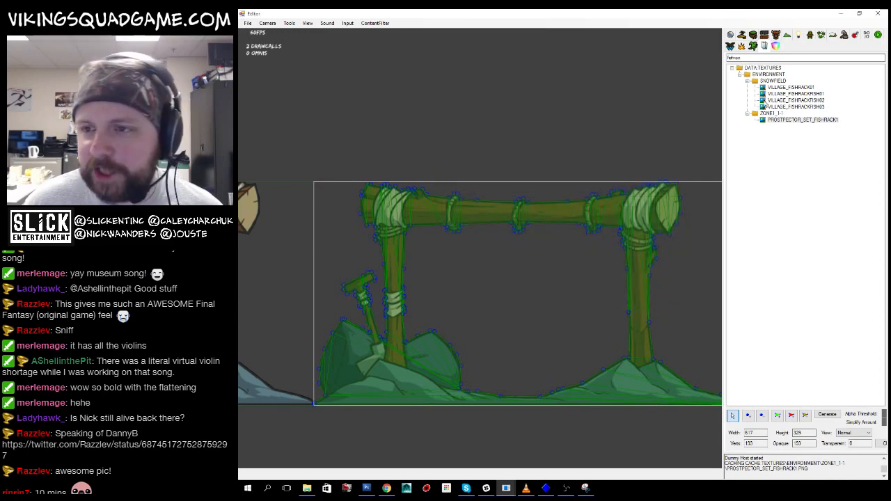
- Duplicate the large prospector tent in the ice floe encounter's elements and move the copy along the platform toward the ice mound
left_click(753, 34)
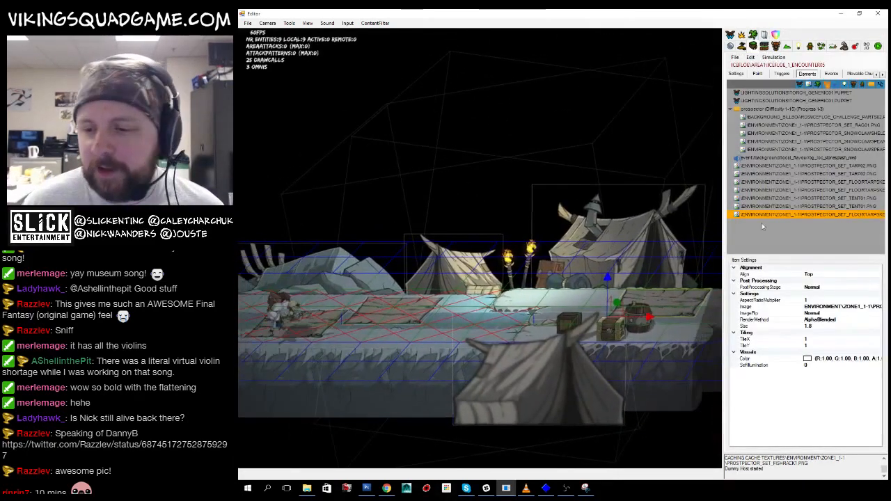
left_click(790, 214)
key("Up")
key("Up")
key("Up")
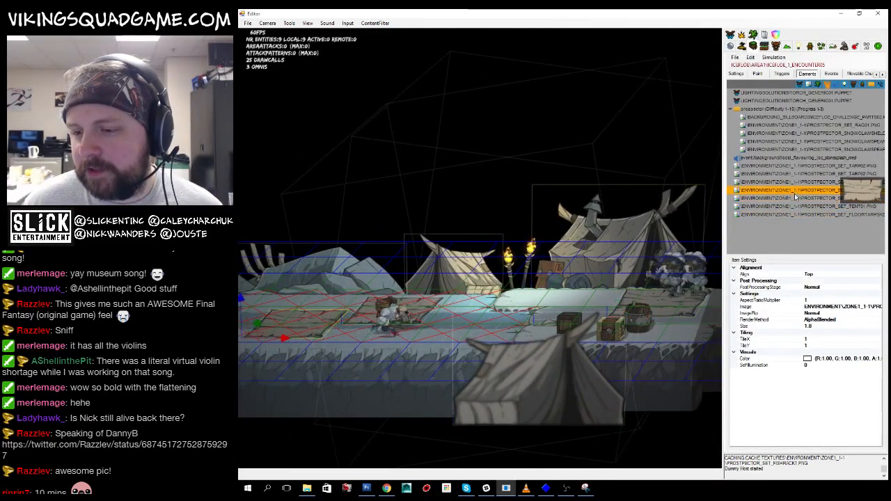
left_click(793, 199)
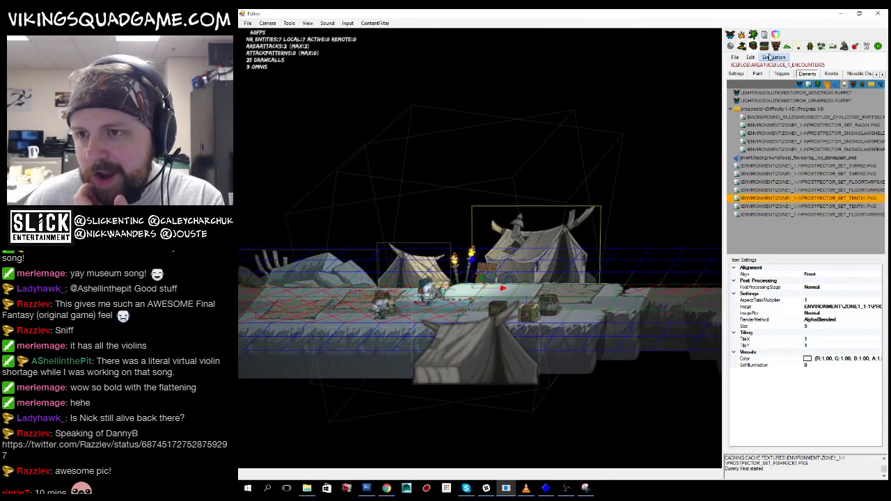
left_click(764, 47)
scroll(540, 282, "up", 5)
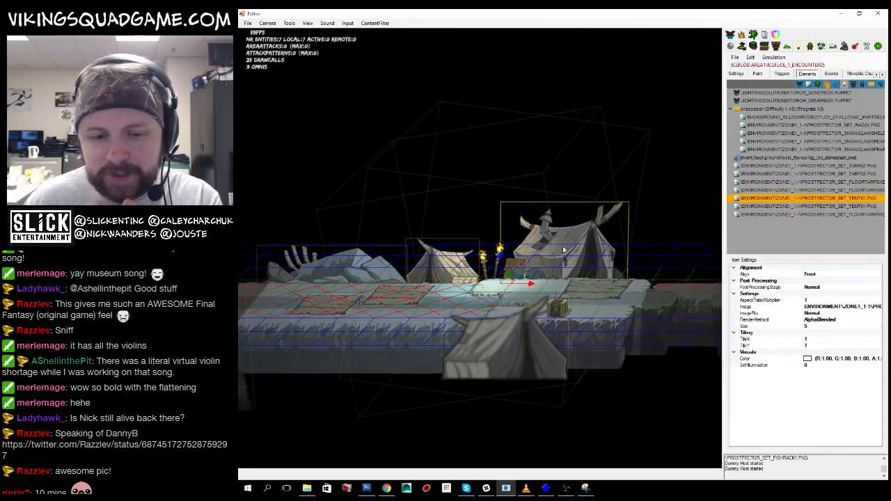
scroll(534, 291, "down", 4)
key("ctrl+d")
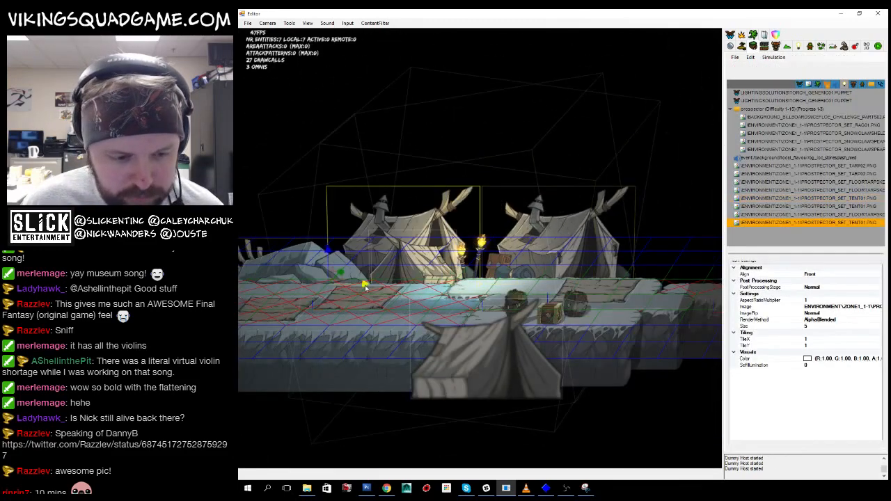
- Delete the ice mound background billboard from the prospector group
scroll(451, 294, "up", 3)
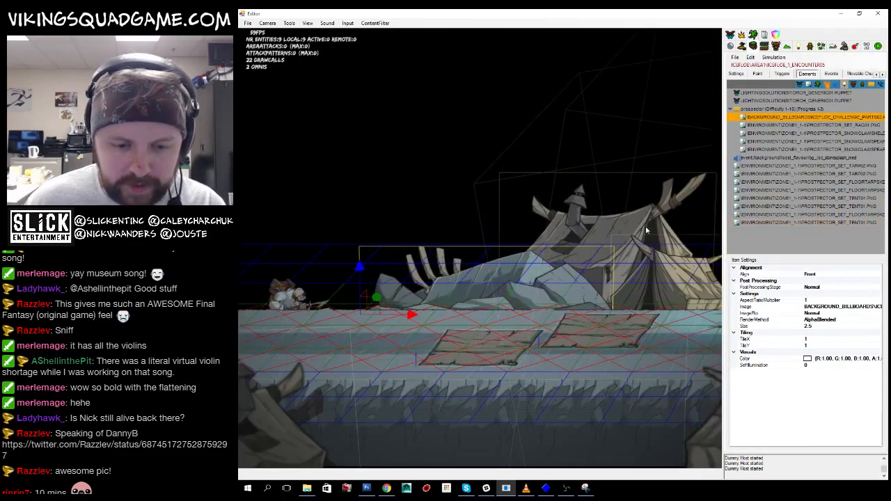
key("Delete")
key("ctrl+z")
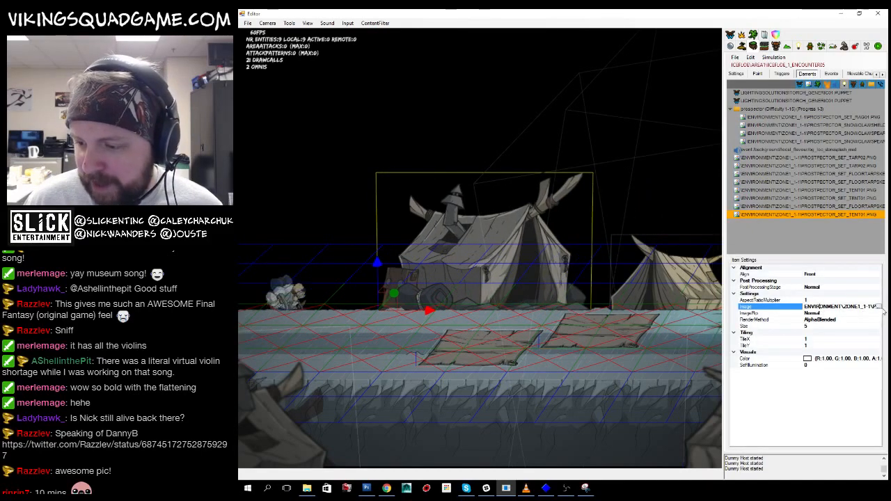
- Replace the duplicated tent's image with the PROSTPECTOR_SET_FISHRACK1 texture and set its size to 3
left_click(880, 307)
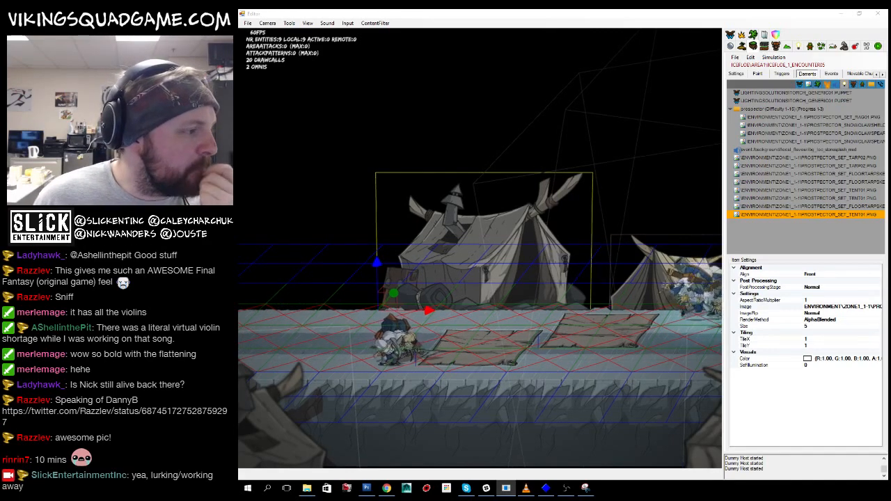
double_click(309, 258)
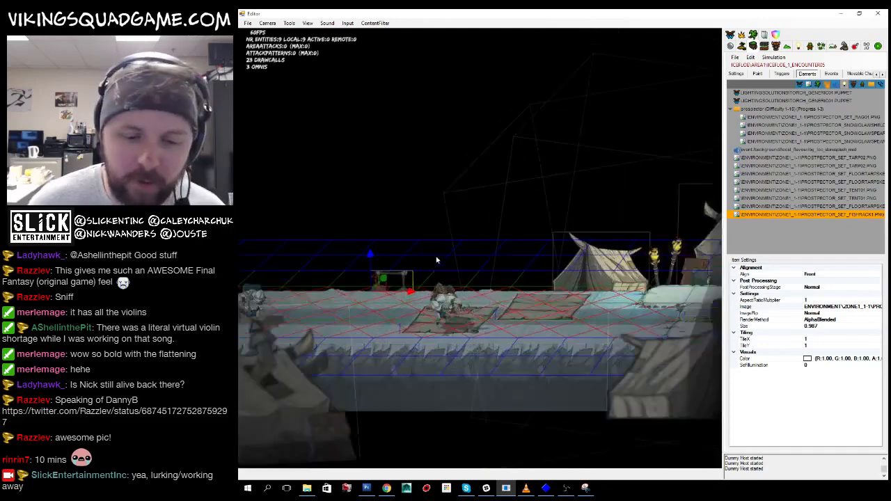
left_click_drag(829, 326, 697, 329)
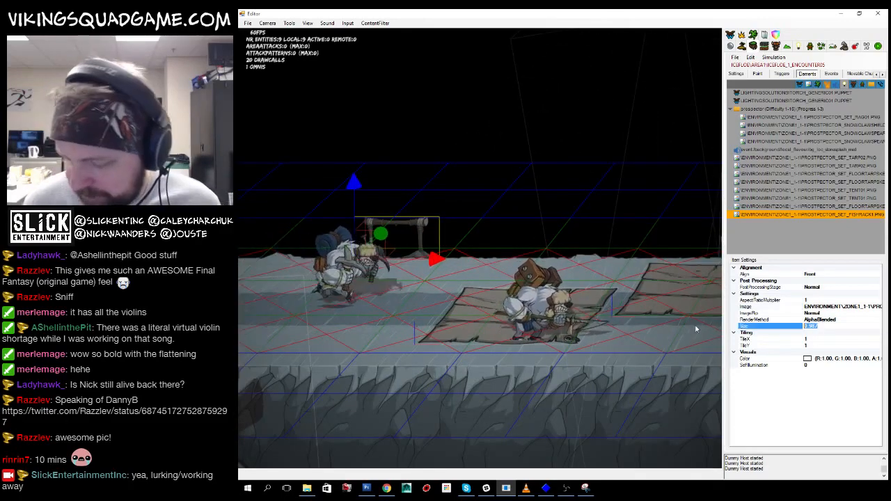
type("3")
key("Return")
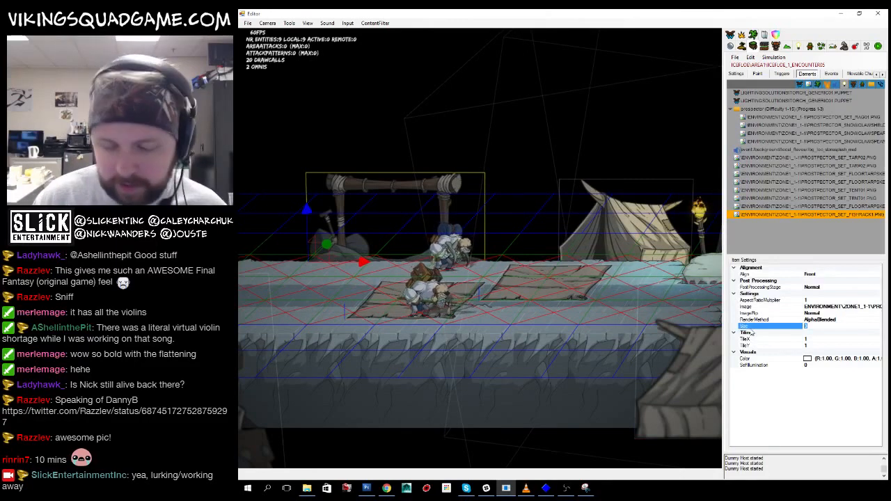
- Reduce the fish rack element's size to 2.3
key("BackSpace")
type("2")
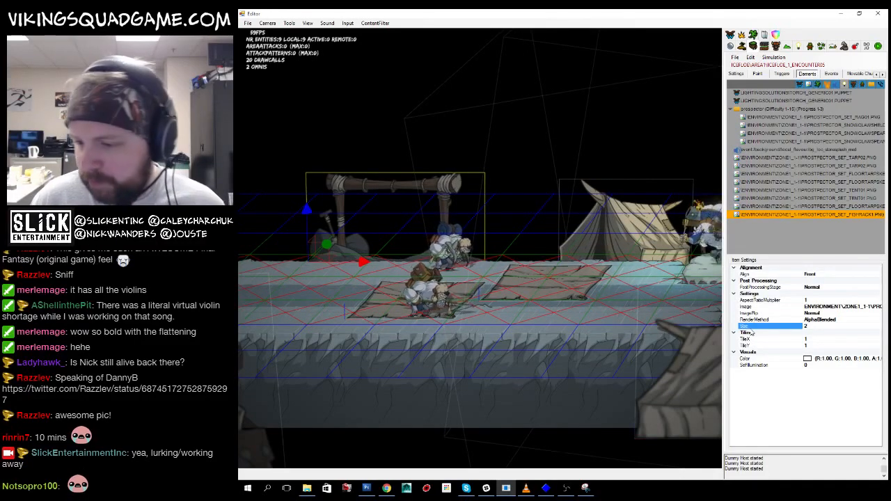
type(".3")
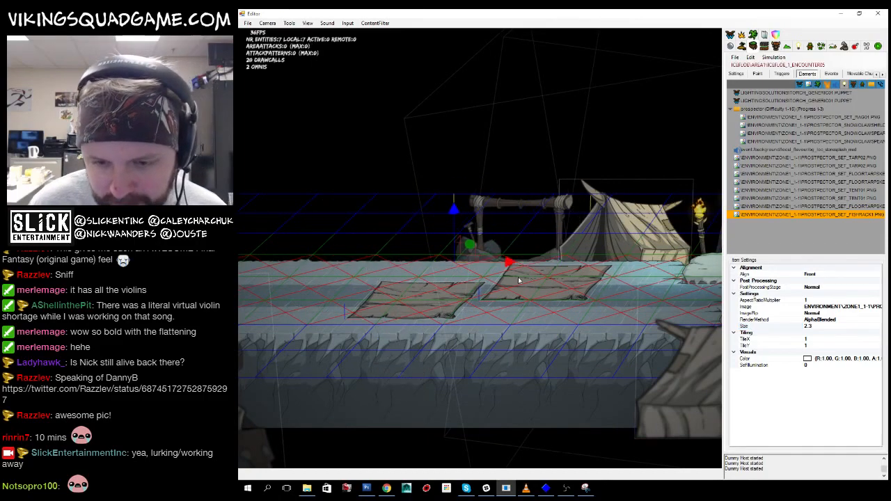
- Move the fish rack along the back of the platform into the gap between the small and large tents, behind the torches
scroll(429, 330, "up", 3)
left_click_drag(443, 320, 475, 319)
scroll(385, 259, "down", 1)
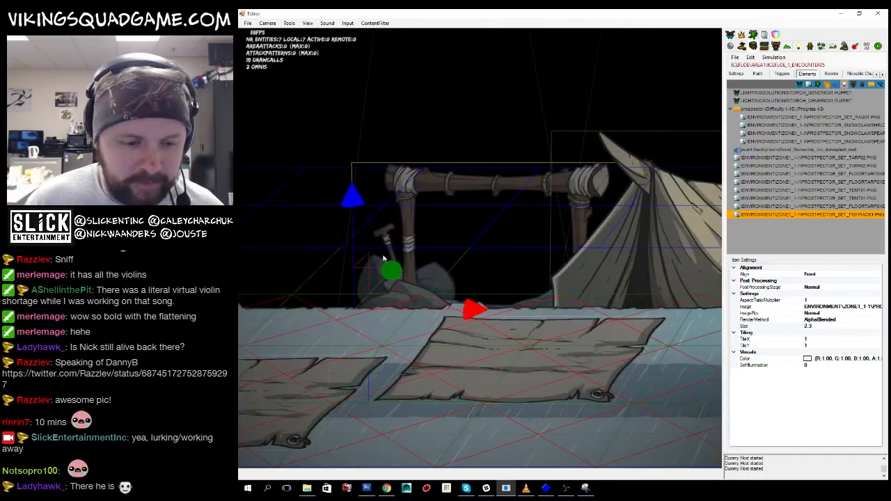
left_click_drag(444, 216, 606, 156)
mouse_move(394, 241)
left_mouse_down()
mouse_move(393, 271)
mouse_move(391, 231)
mouse_move(392, 241)
left_mouse_up()
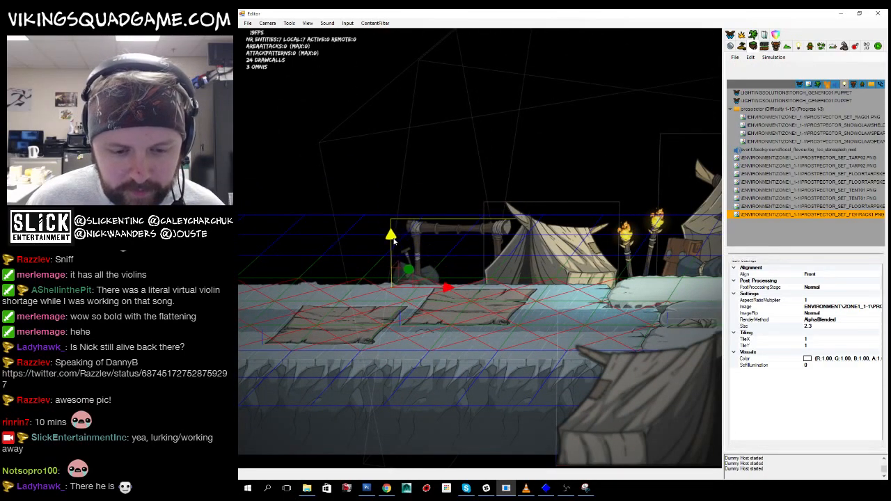
left_click_drag(467, 299, 438, 296)
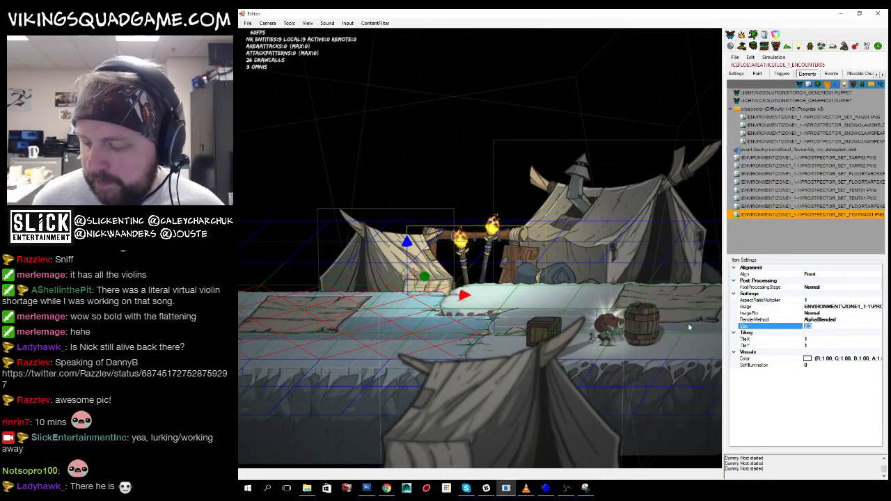
- Set the fish rack's size to 2.8 and shift it slightly along the platform behind the torches
type(".8")
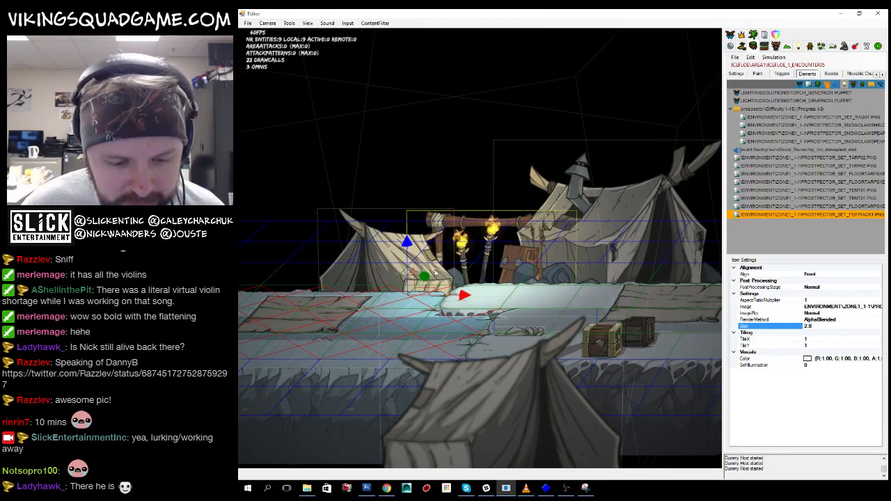
left_click_drag(425, 276, 458, 293)
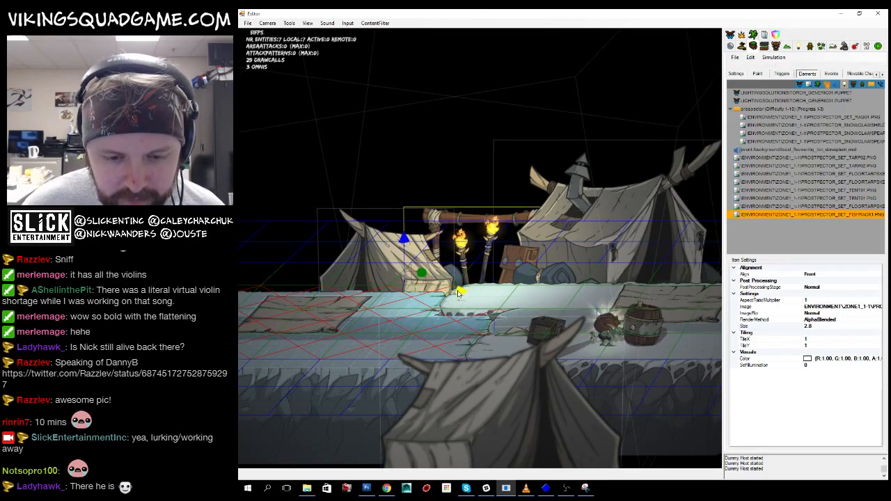
- Duplicate the fish rack, place the copy tilted beside the icicle-hung ice pillar at the platform's end, and save the encounter chunk
scroll(472, 288, "down", 5)
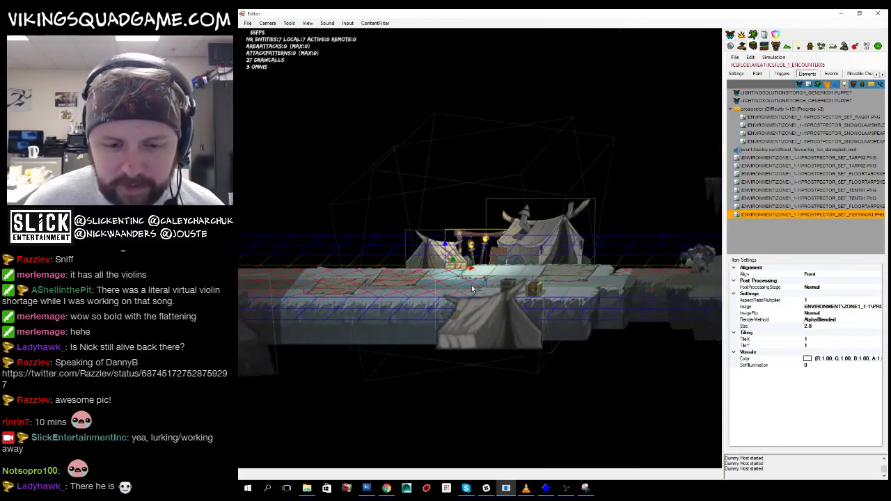
key("ctrl+d")
scroll(445, 291, "up", 5)
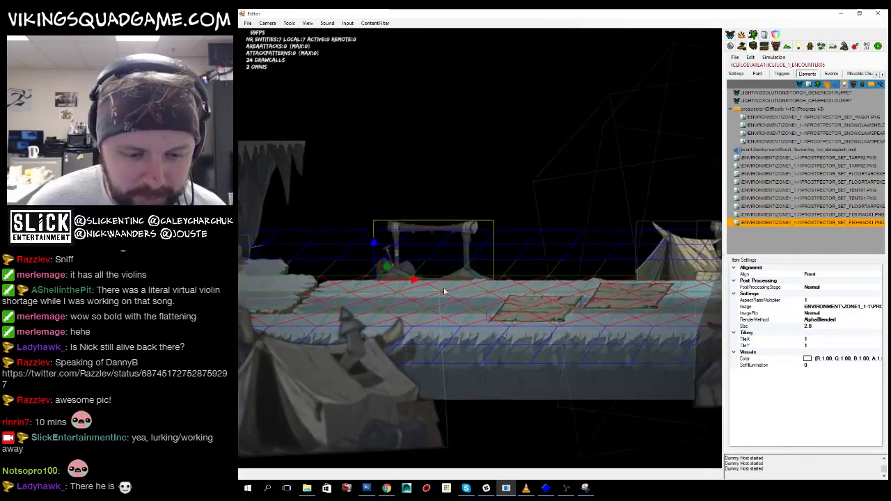
left_click_drag(446, 291, 418, 261)
key("e")
key("w")
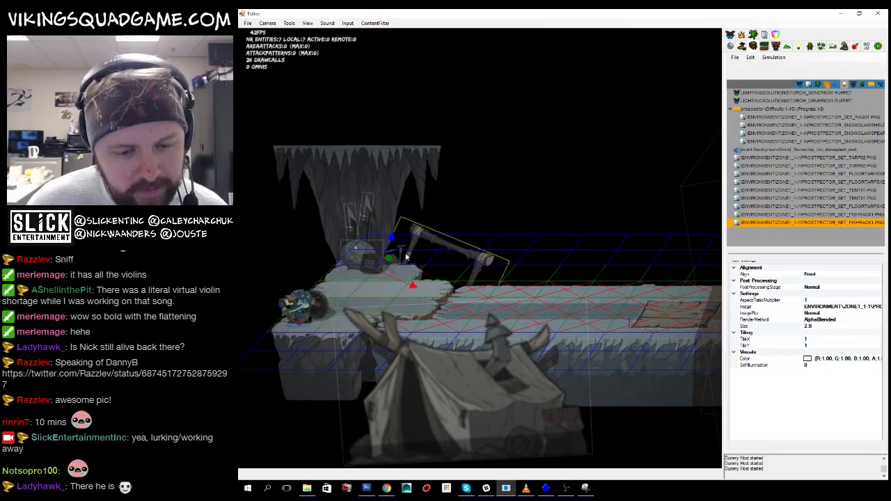
scroll(411, 273, "up", 3)
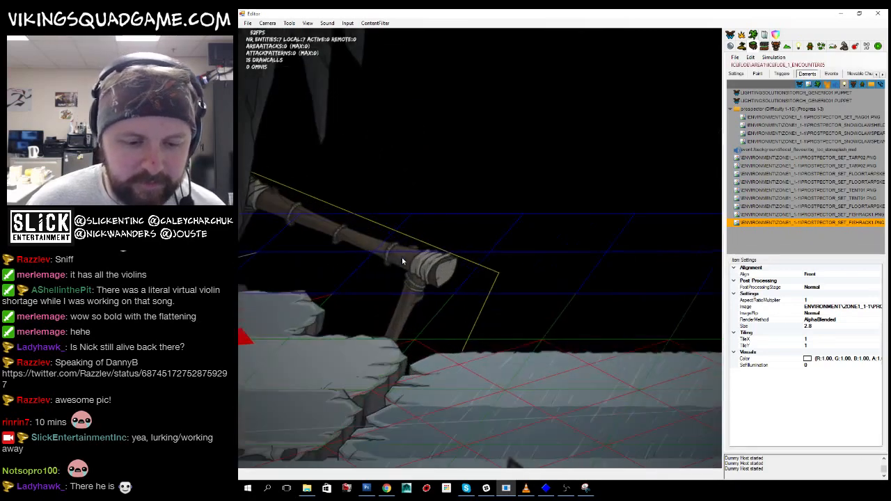
scroll(569, 252, "down", 5)
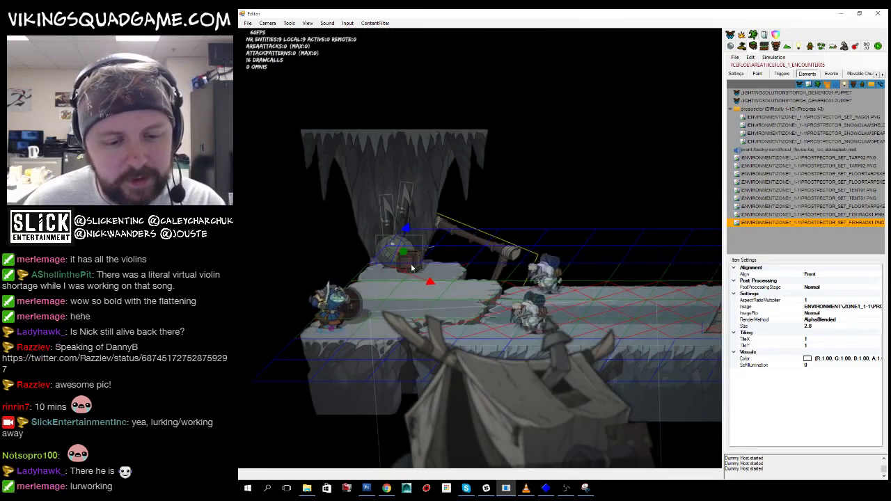
left_click_drag(416, 265, 421, 266)
scroll(421, 267, "up", 4)
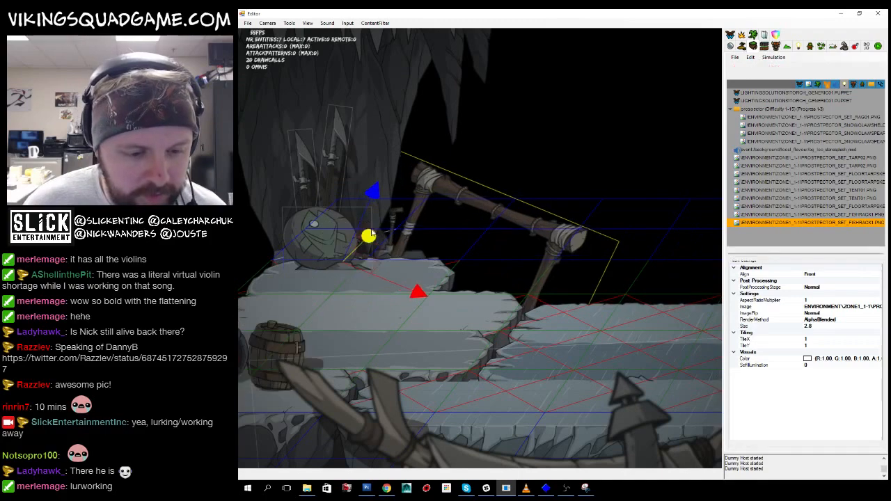
scroll(449, 262, "down", 5)
left_click(736, 58)
left_click(748, 84)
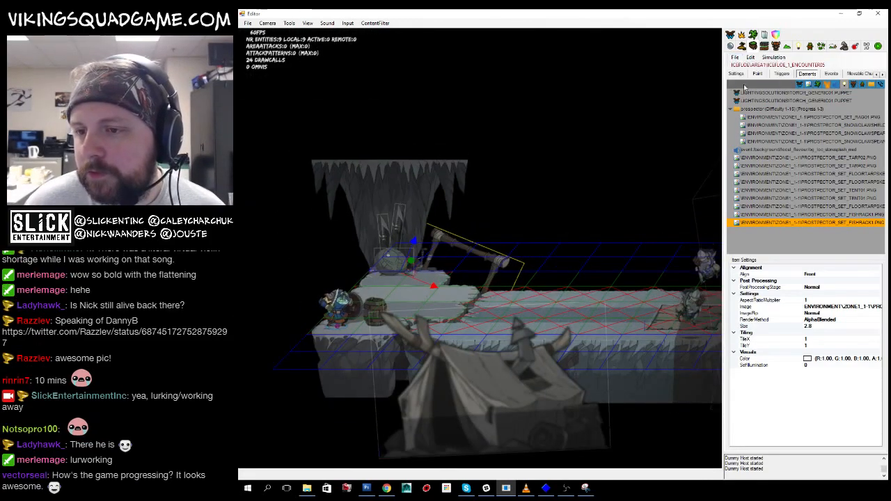
- Inspect the camp with the fish rack in the ICEFLOE_1_1 level, then return to the encounter chunk
left_click_drag(689, 211, 302, 213)
scroll(445, 216, "up", 3)
left_click_drag(599, 209, 682, 234)
scroll(451, 233, "down", 2)
left_click_drag(425, 237, 568, 237)
left_click(753, 46)
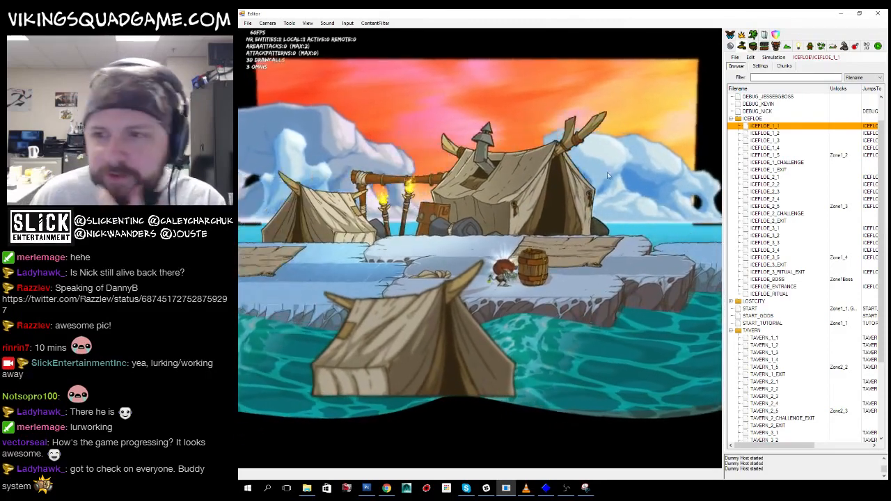
left_click(754, 47)
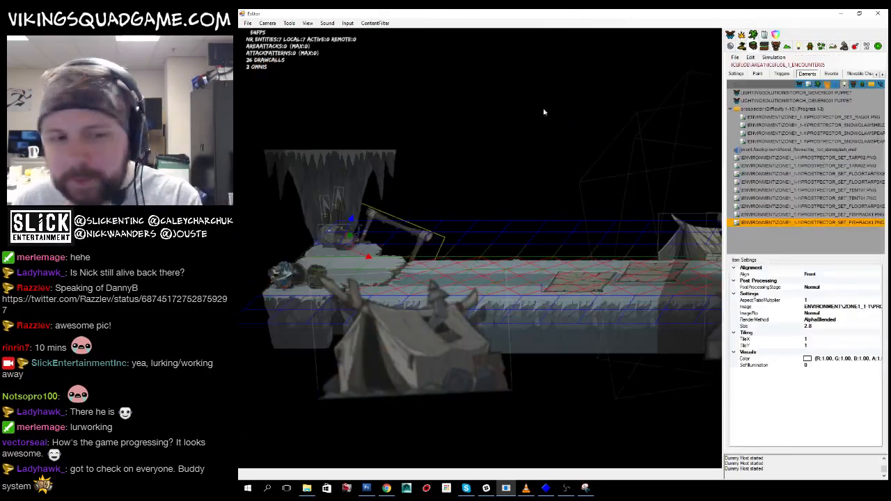
- Delete the tilted duplicate fish rack beside the ice pillar
key("Delete")
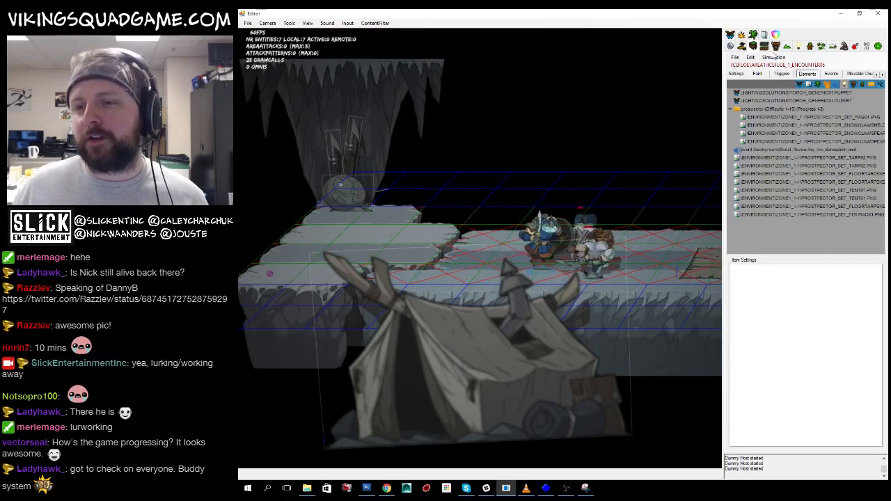
left_click(776, 48)
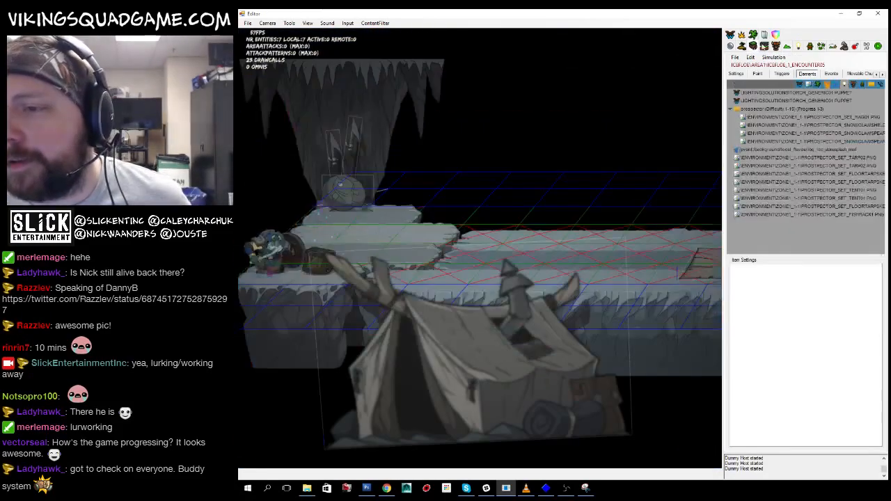
left_click(773, 108)
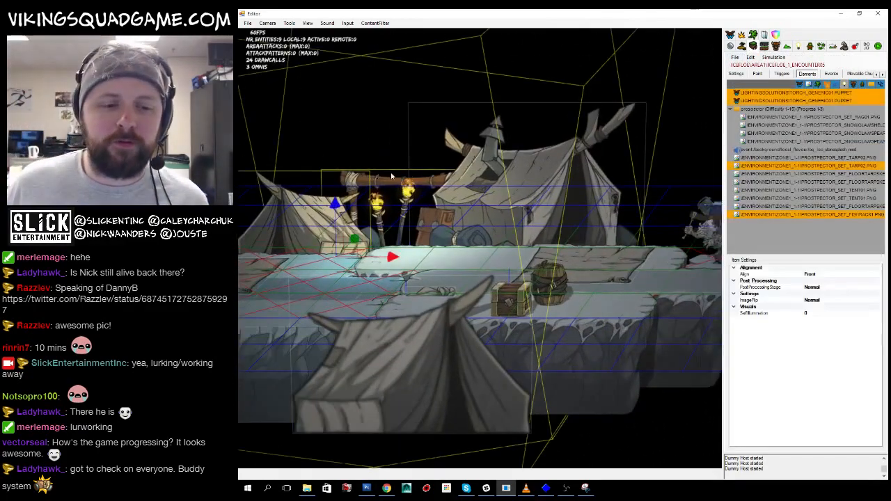
- Set the remaining fish rack's size to 3 and shift it to span the gap between the two tents
left_click(770, 215)
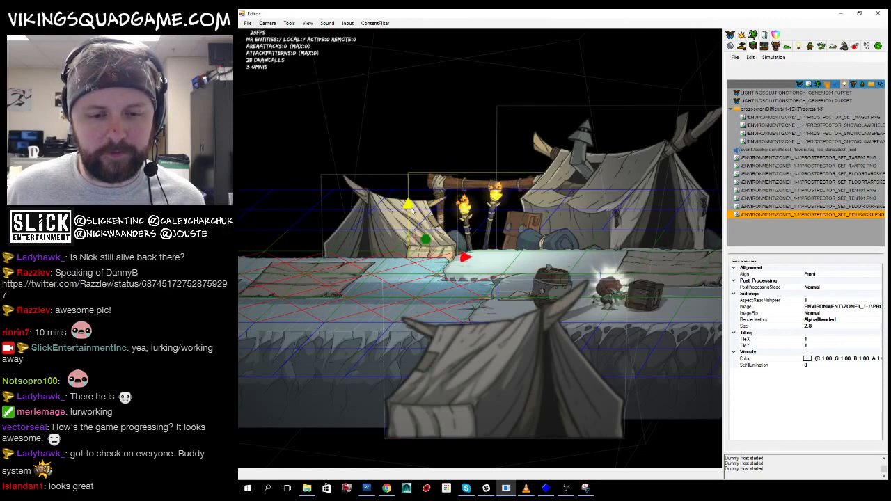
left_click(816, 327)
type("3")
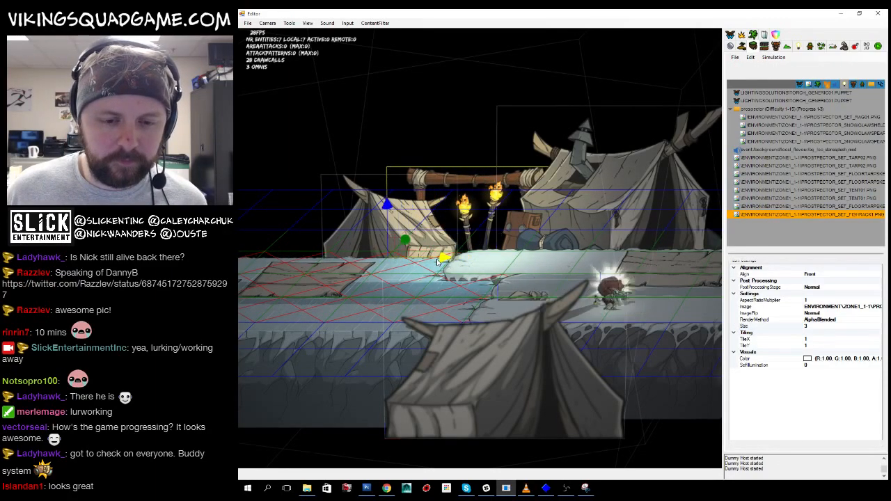
left_click(472, 282)
scroll(473, 281, "down", 3)
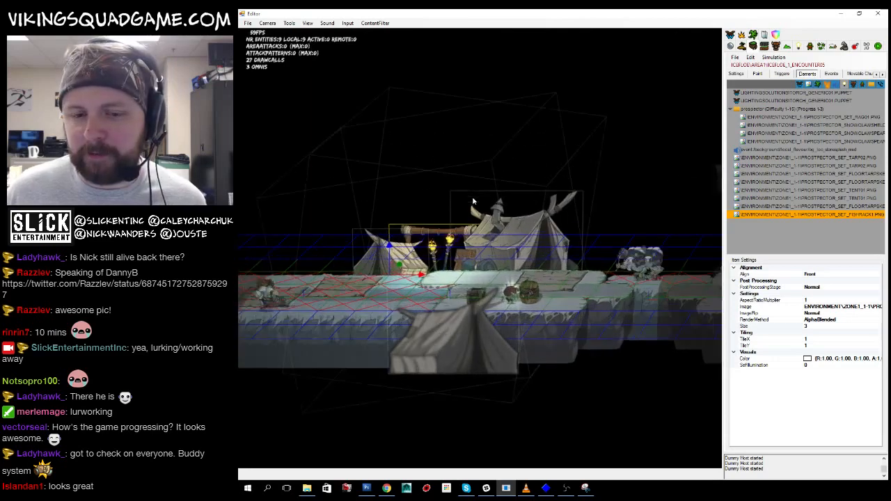
- Save the ICEFLOE_1_ENCOUNTER05 chunk
left_click(736, 58)
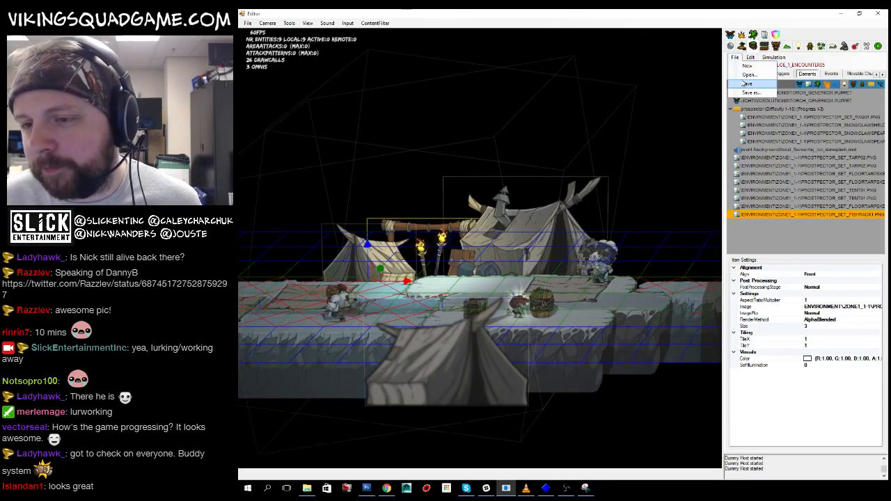
left_click(746, 76)
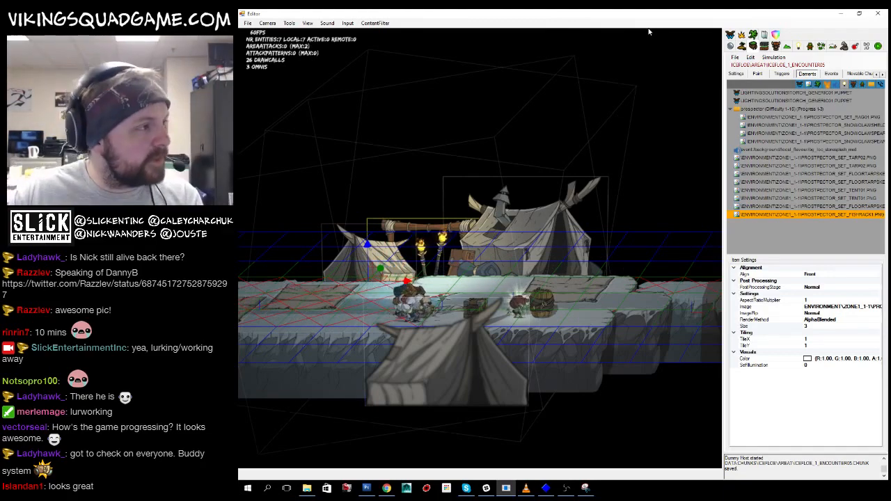
scroll(447, 165, "up", 4)
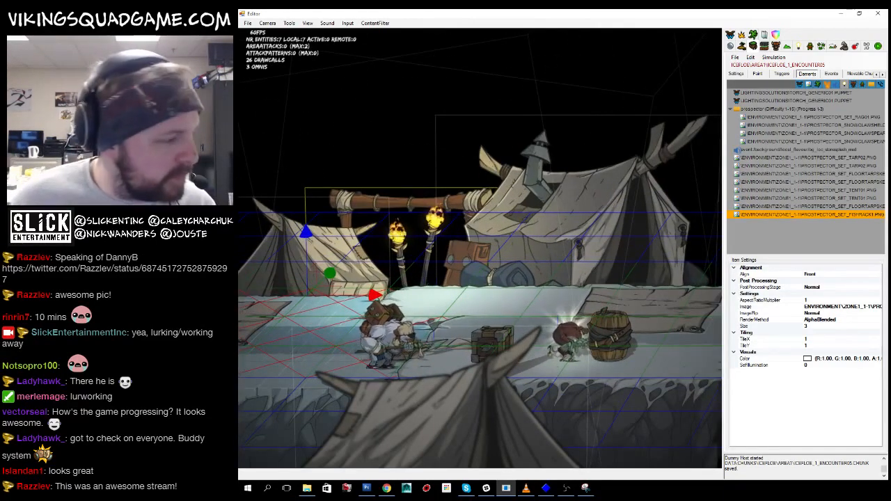
- Switch to Photoshop and close the untitled fish rack document without saving
key("alt+Tab")
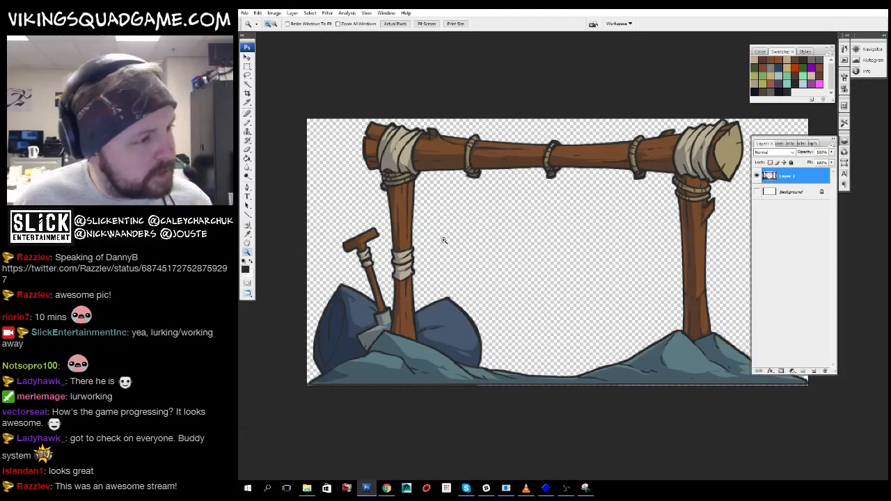
key("f")
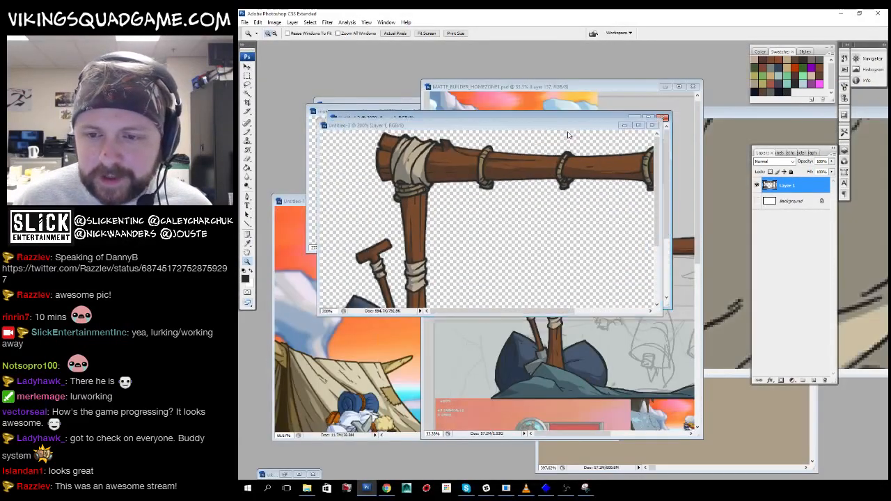
left_click(641, 139)
left_click(566, 181)
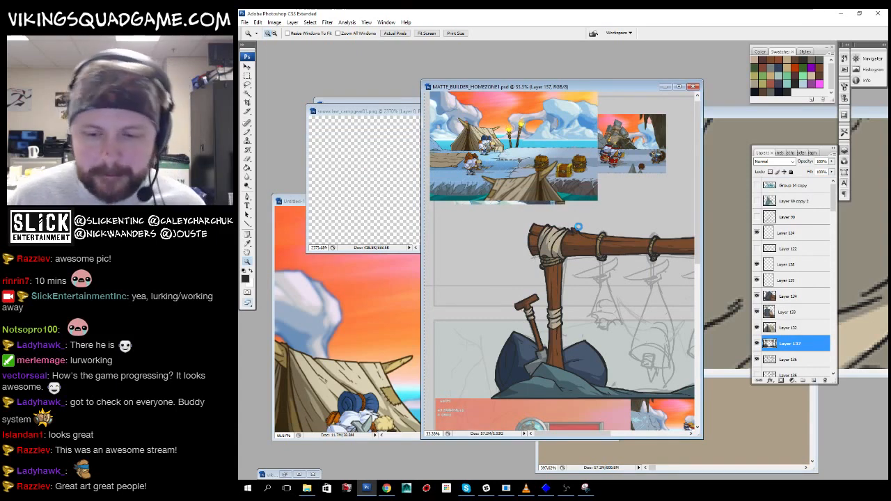
- Minimize MATTE_BUILDER_HOMEZONE1.psd and bring the large tent's untitled document into full view
left_click(667, 87)
left_click(678, 111)
key("f")
key("f")
left_click(590, 244, "alt")
left_click(608, 186, "alt")
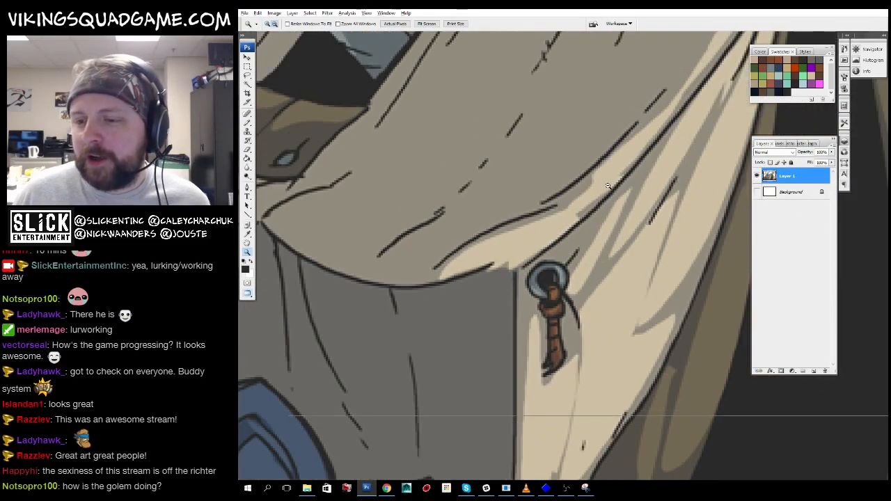
left_click(608, 186, "alt")
left_click(608, 186, "alt")
left_click(608, 186, "alt")
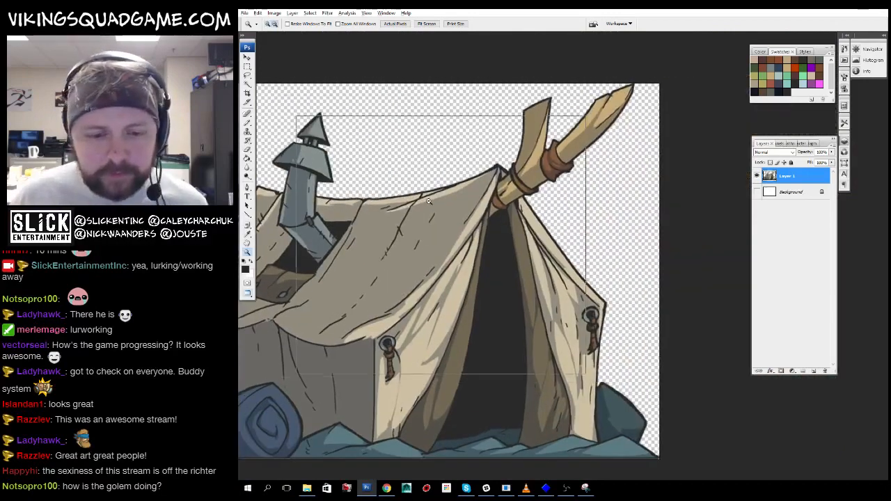
left_click(608, 186, "alt")
- Close the large tent's untitled document without saving
key("f")
left_click_drag(564, 116, 563, 197)
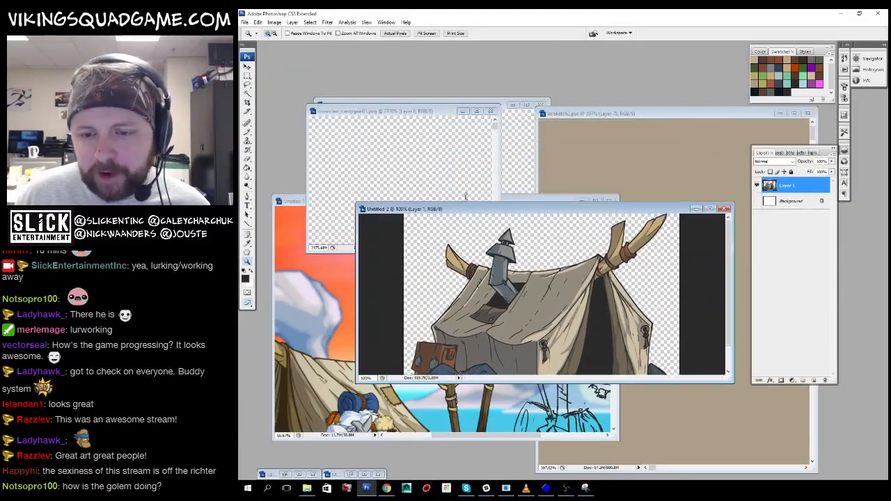
key("ctrl+w")
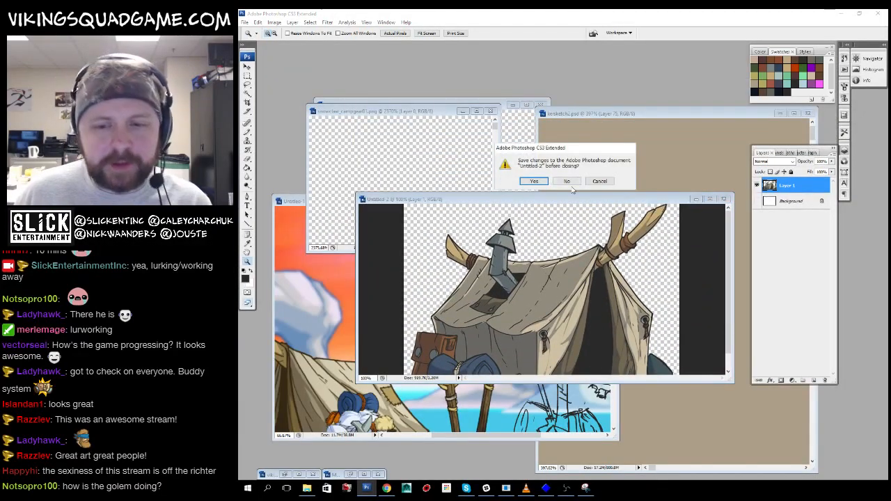
left_click(568, 182)
- Examine the ice floe camp mockup with the fish-drying rack sketch on it
key("f")
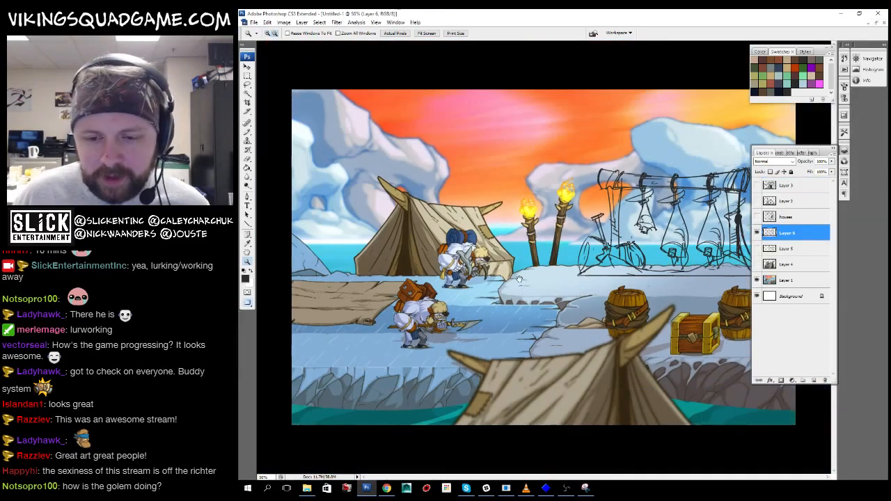
key("f")
key("f")
left_click_drag(515, 278, 454, 284)
key("f")
key("f")
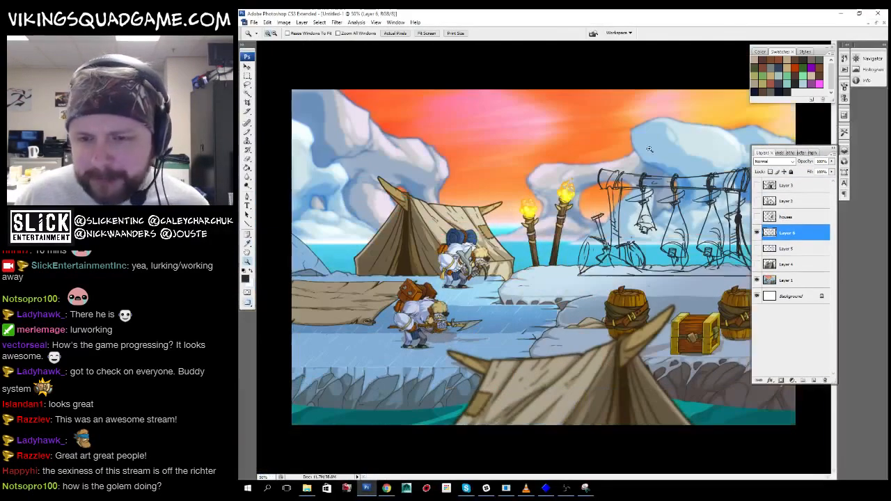
key("f")
key("f")
key("f")
- Bring up the warm-up sketch document and fit the whole canvas on screen
double_click(700, 117)
right_click(660, 215)
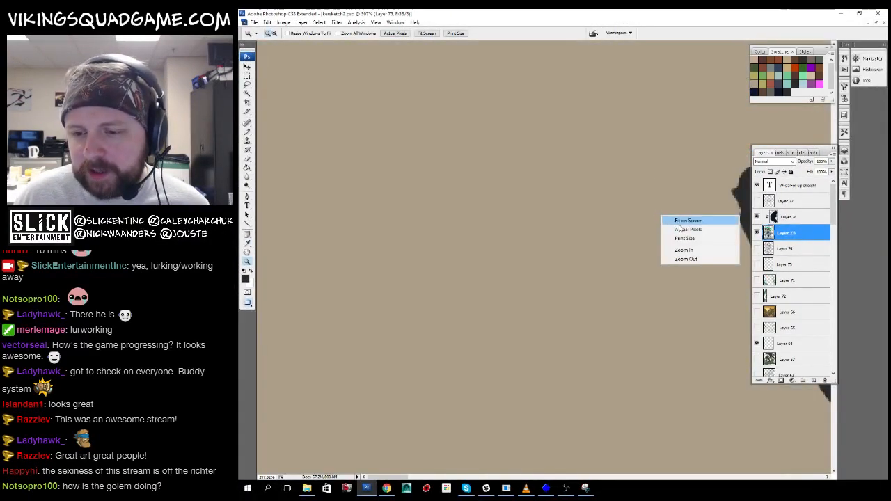
left_click(673, 229)
right_click(664, 226)
left_click(674, 231)
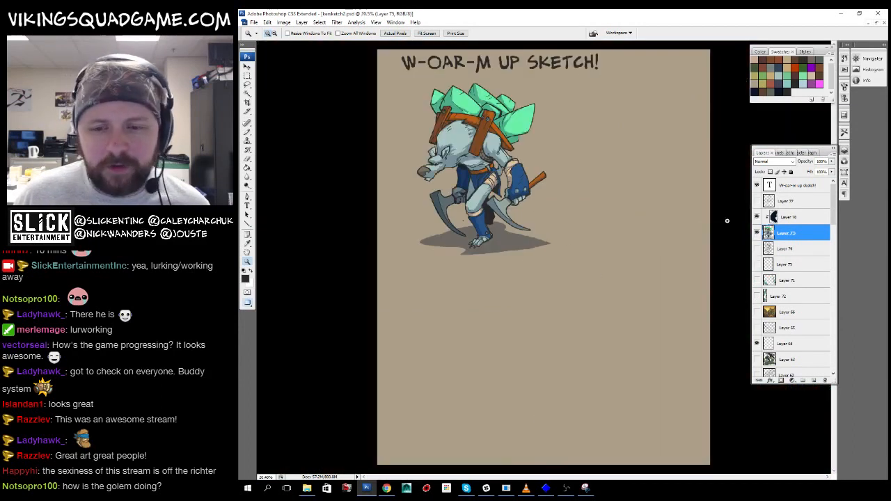
- Hide the crystal-carrying creature on Layer 75 and show the desert scene on Layer 66
left_click(756, 232)
left_click(756, 232)
left_click(756, 233)
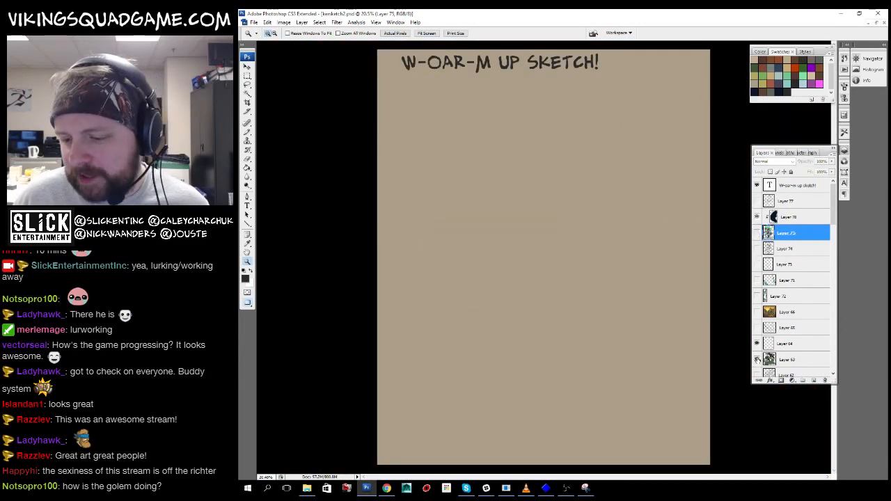
left_click(756, 232)
left_click(757, 360)
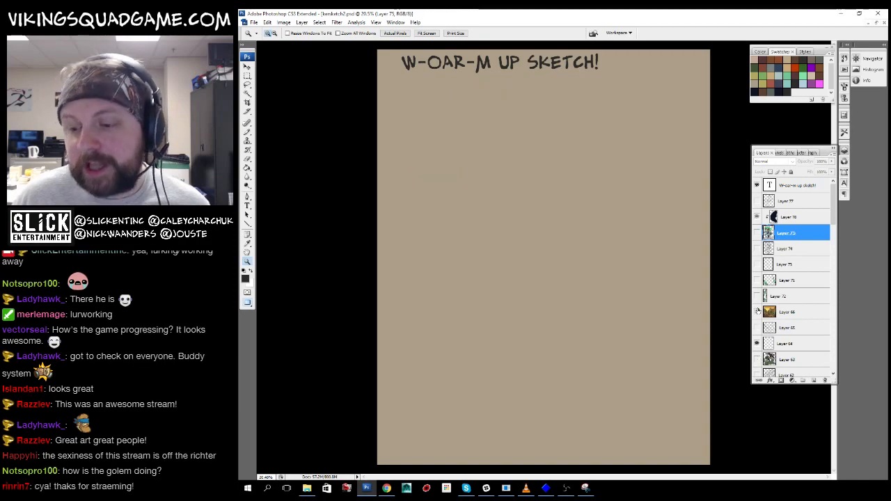
left_click(757, 312)
- Show Layer 75's creature over the desert scene, and reposition the snowclaw_campgear01.png window
left_click(564, 262)
left_click_drag(563, 261, 527, 310)
key("f")
key("f")
key("f")
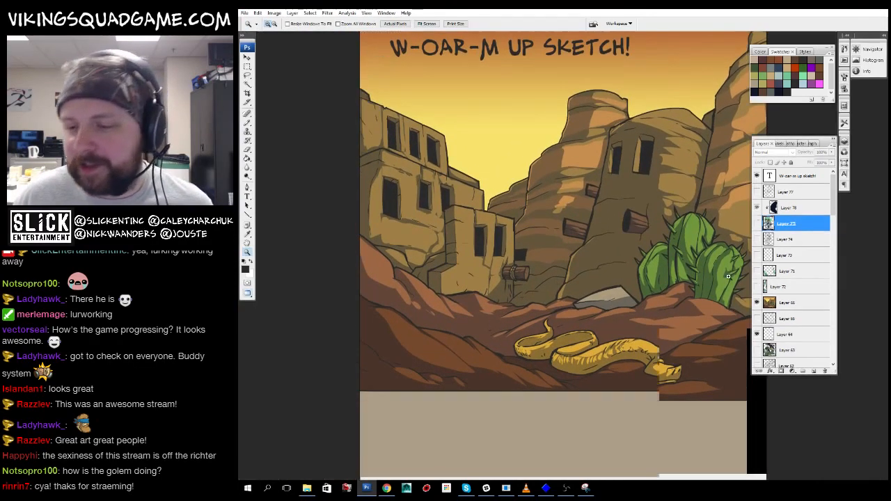
left_click(757, 232)
left_click_drag(457, 115, 476, 138)
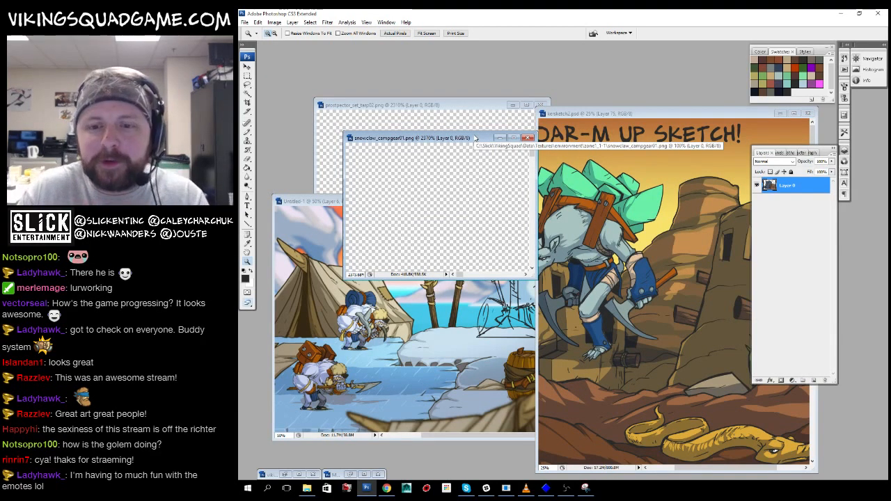
- Create a new 2000 × 2000 pixel RGB document with a white background and reposition its window
key("ctrl+n")
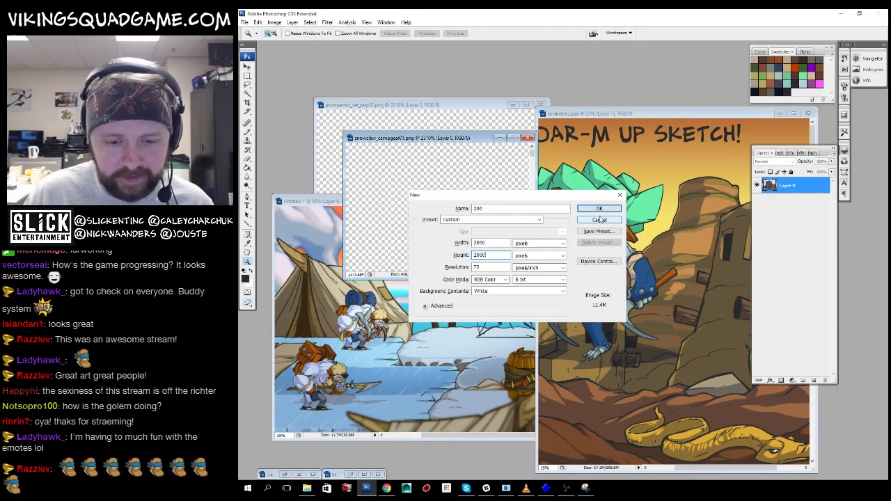
key("Return")
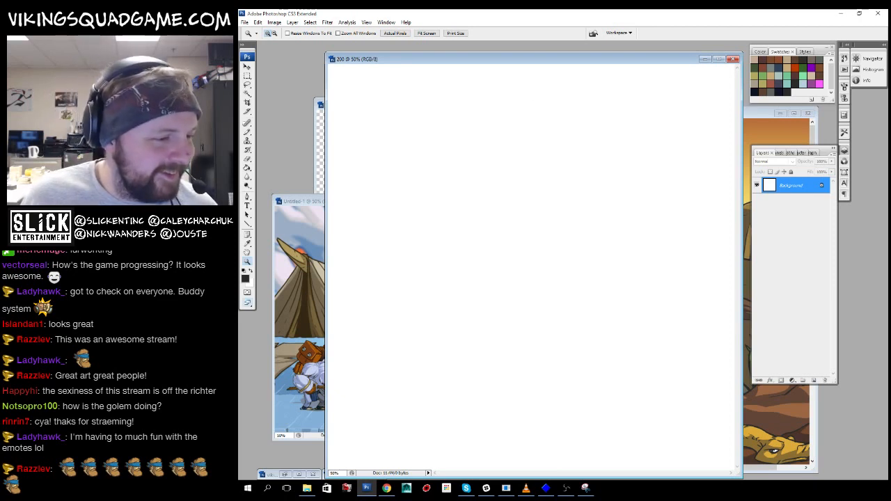
key("alt+Tab")
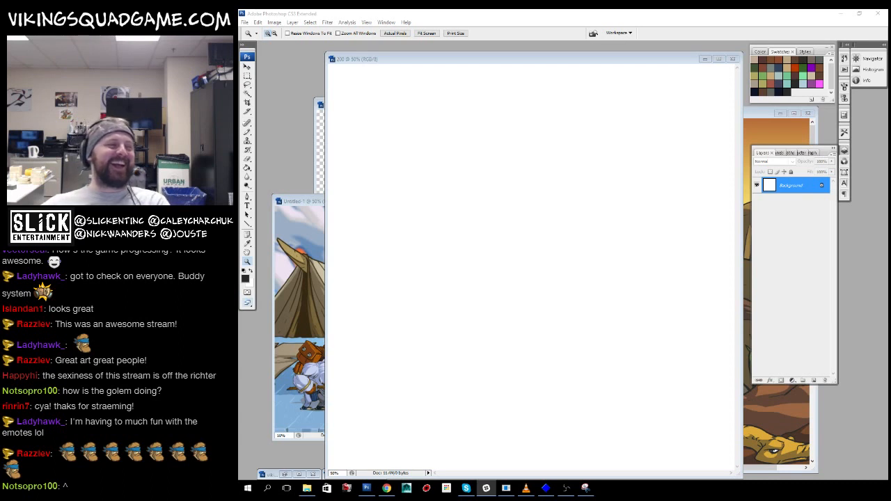
key("alt+Tab")
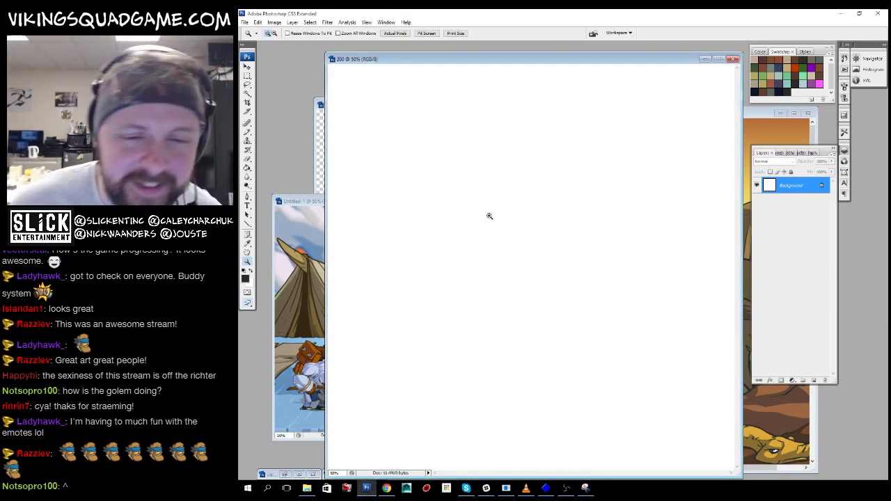
mouse_move(466, 62)
left_mouse_down()
mouse_move(473, 70)
mouse_move(413, 112)
left_mouse_up()
- Fill the new document's canvas with the golden yellow sampled from the warm-up sketch's sky
key("g")
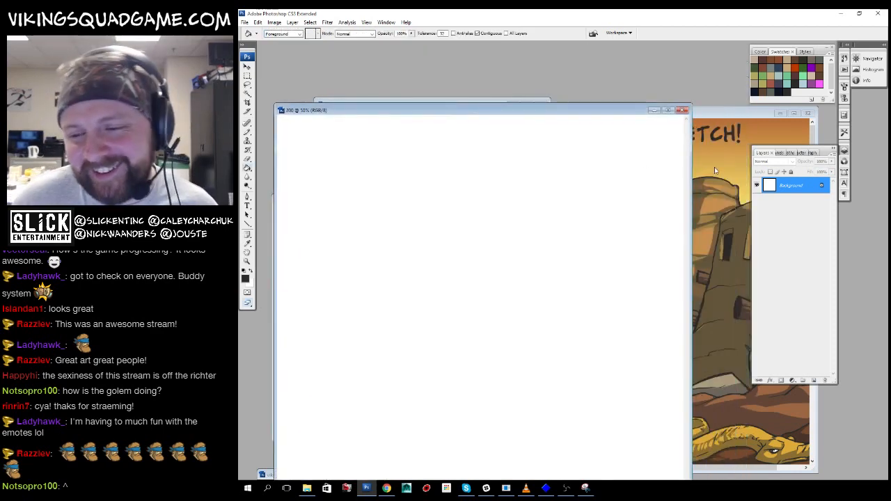
left_click(714, 168)
key("ctrl+z")
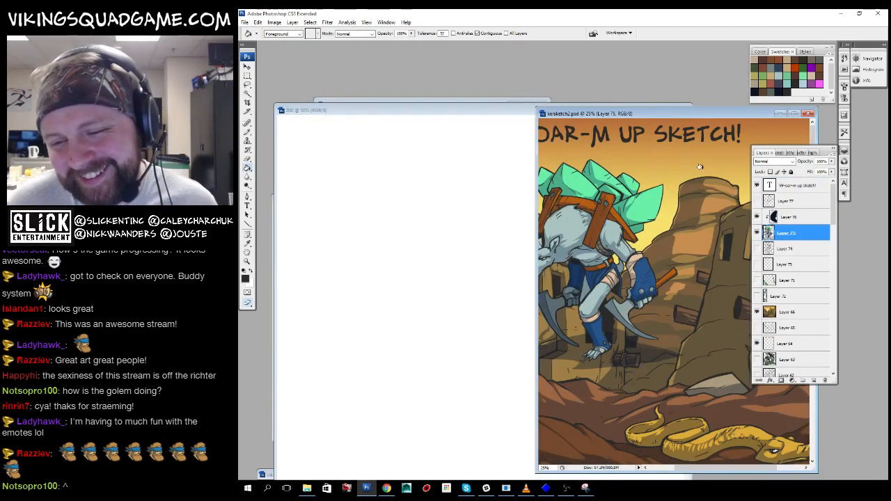
key("ctrl+minus")
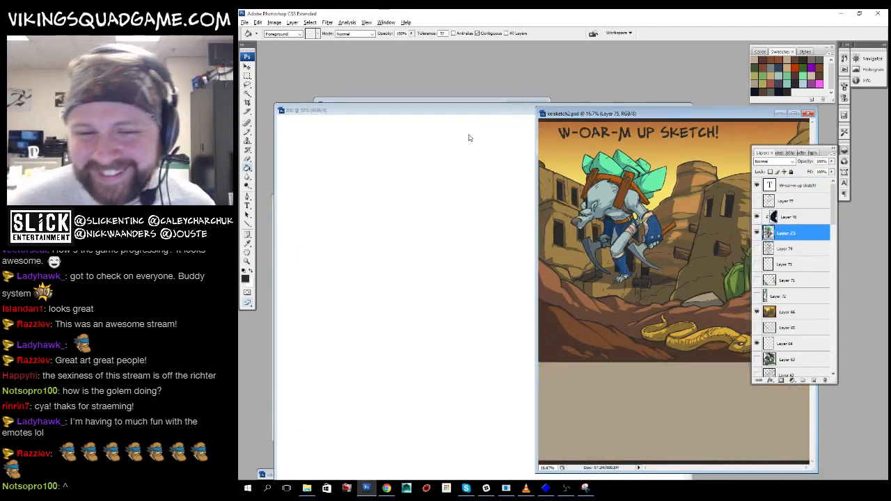
left_click(509, 110)
left_click(509, 175)
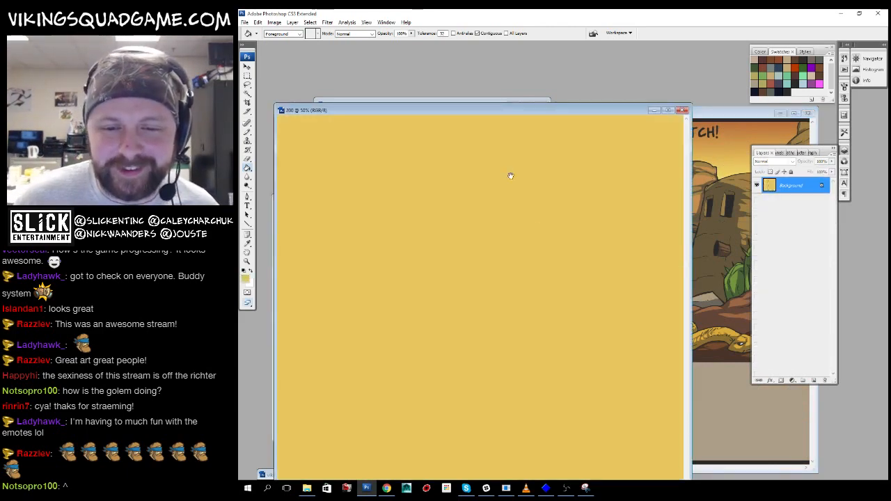
- Fill the canvas with tan in full-screen mode and convert the Background into a regular layer
key("f")
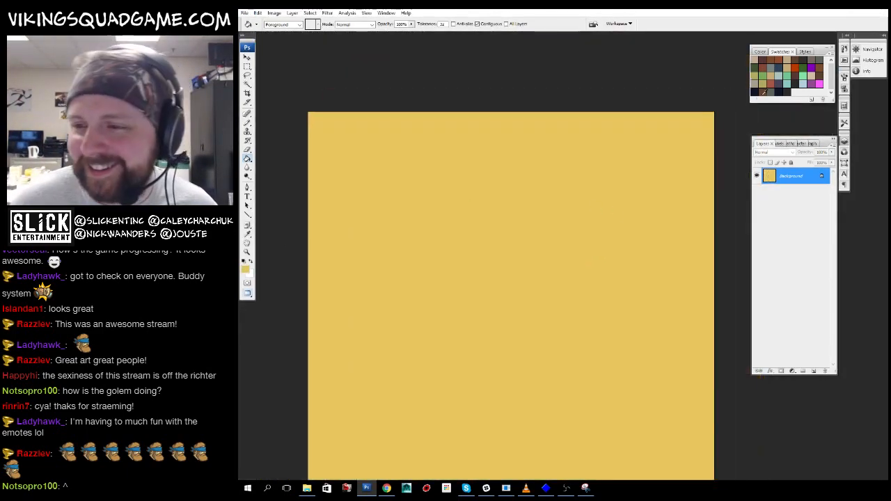
left_click(606, 186)
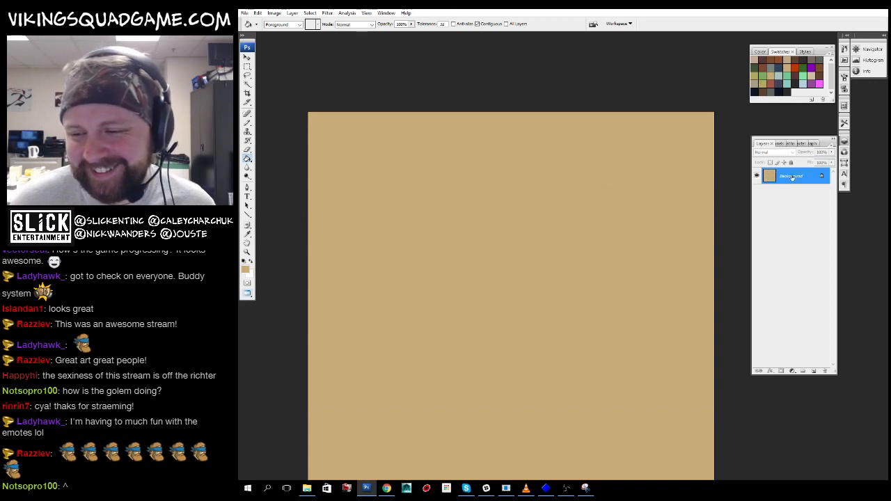
double_click(791, 177)
key("Return")
key("z")
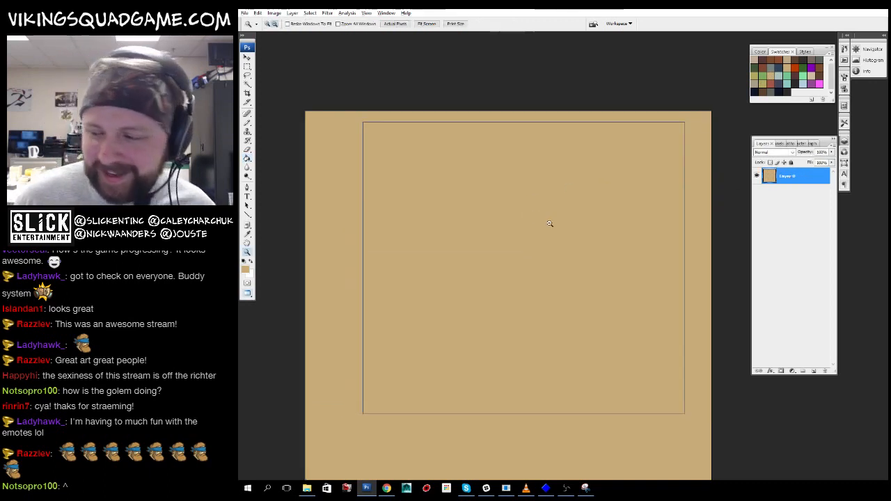
left_click(550, 223, "alt")
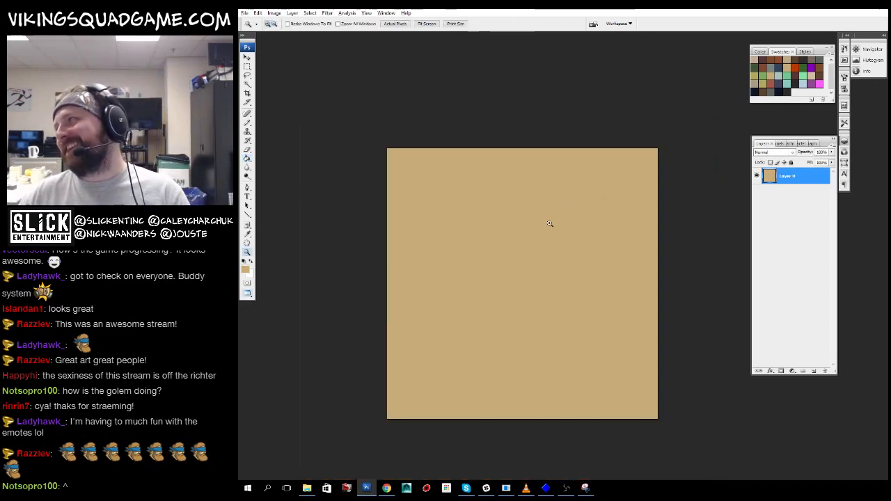
- Create a wide text box in the upper part of the canvas and enter BLINDFOLDED in a dark colour
key("b")
left_click(804, 60)
key("z")
mouse_move(537, 269)
left_mouse_down()
mouse_move(553, 245)
mouse_move(583, 260)
left_mouse_up()
left_click(557, 286)
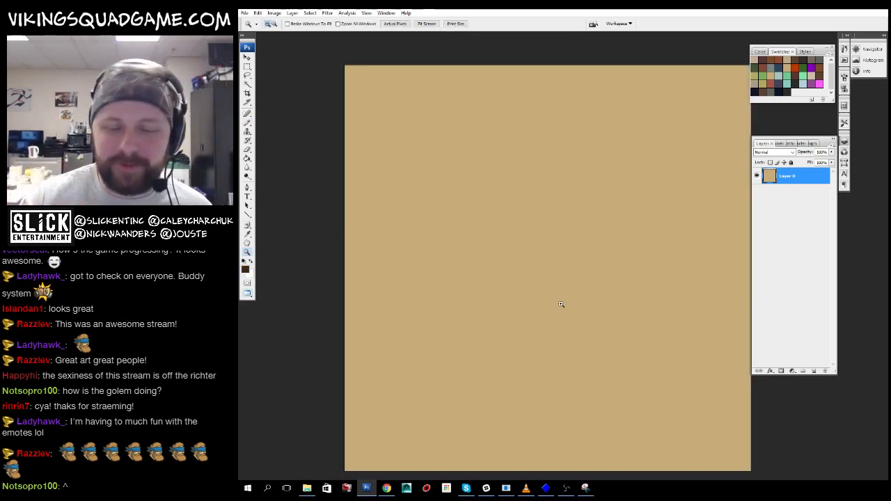
key("t")
left_click_drag(457, 144, 437, 195)
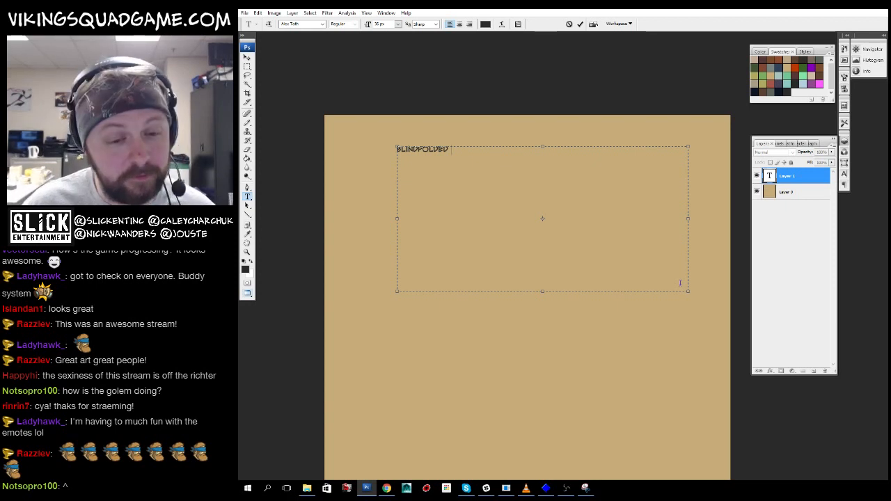
- Set the BLINDFOLDED text to 120 px, and enlarge and reposition its text box near the canvas's upper edge
left_click(398, 24)
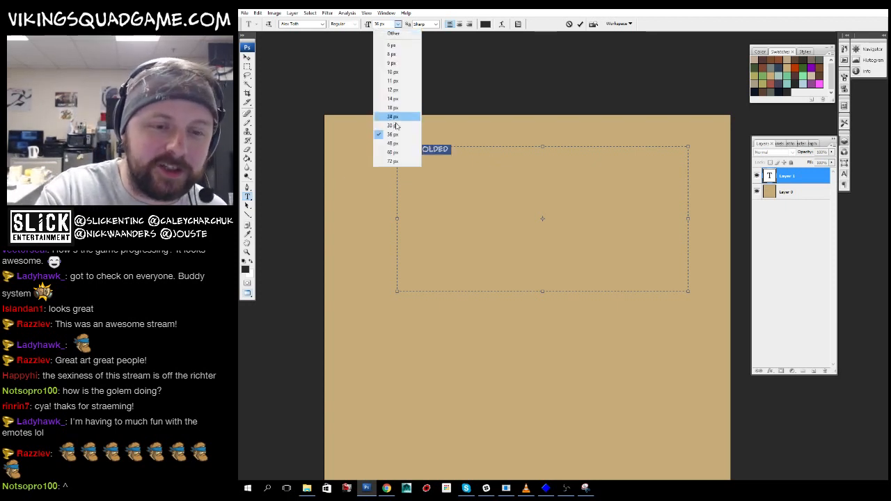
left_click(397, 160)
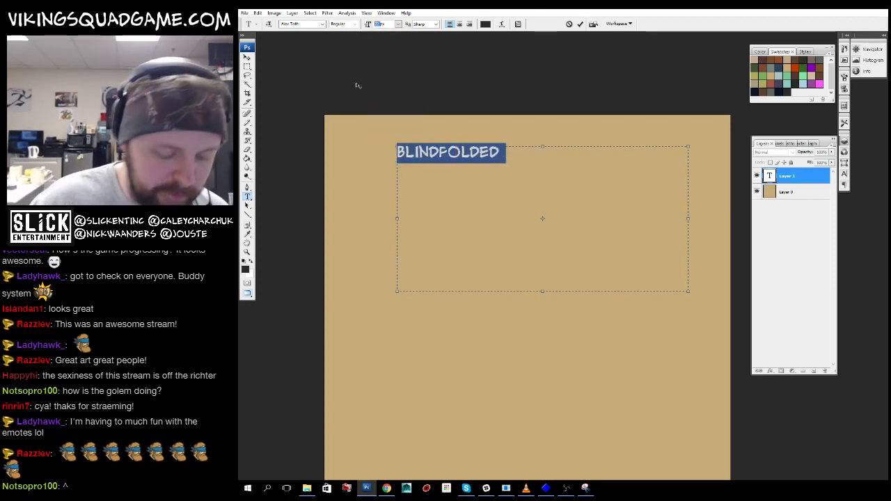
type("72")
left_click(603, 170)
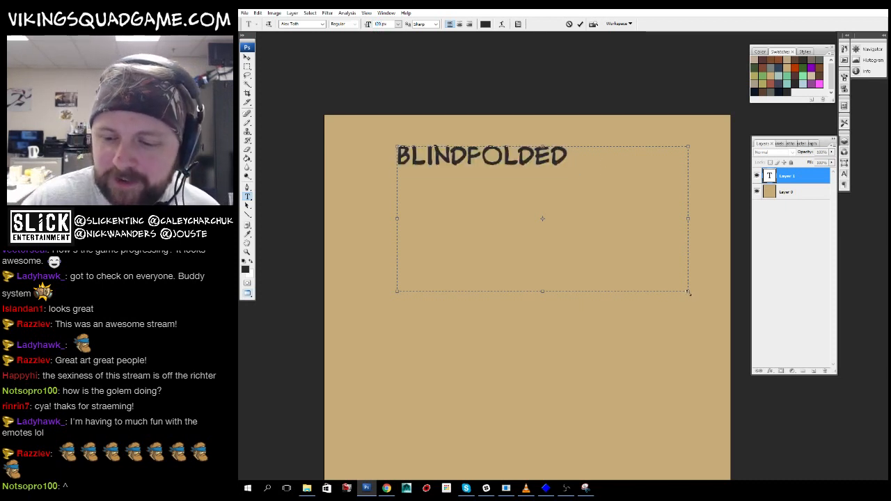
left_click_drag(662, 117, 625, 105)
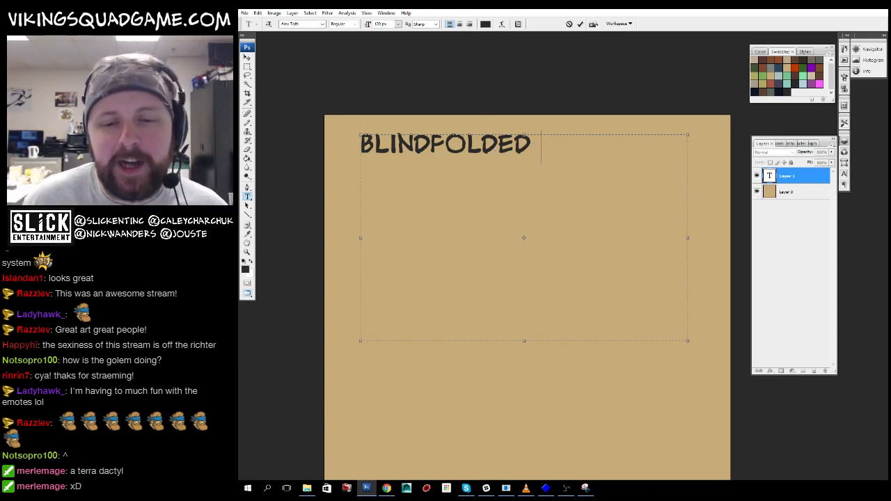
- Add PTERODACTLY to the title on a second line below BLINDFOLDED
type("PTERO")
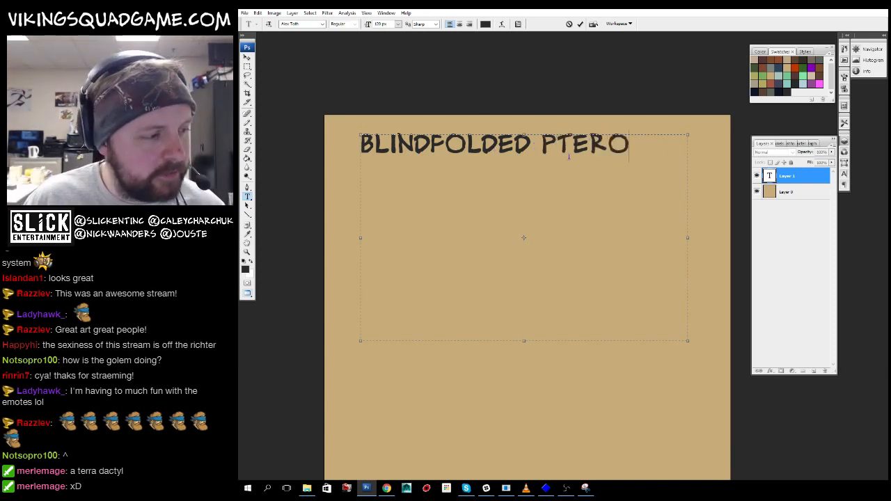
key("BackSpace")
type("DAC")
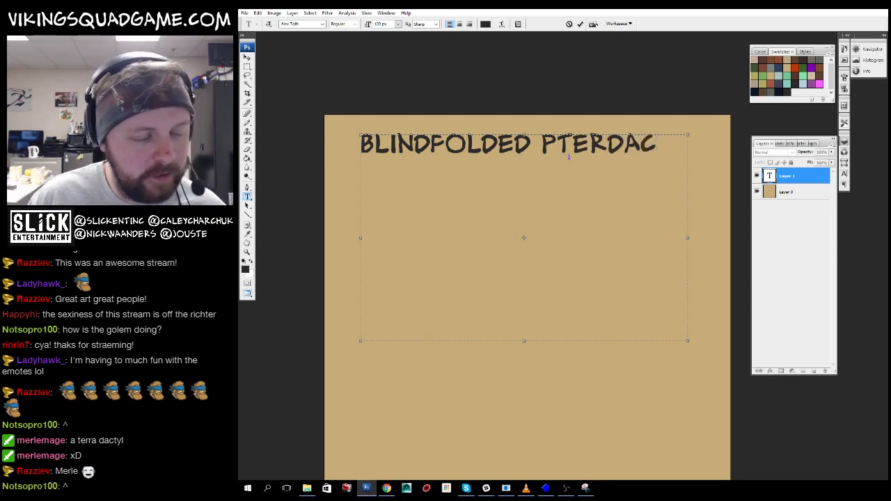
key("BackSpace")
key("BackSpace")
key("BackSpace")
key("BackSpace")
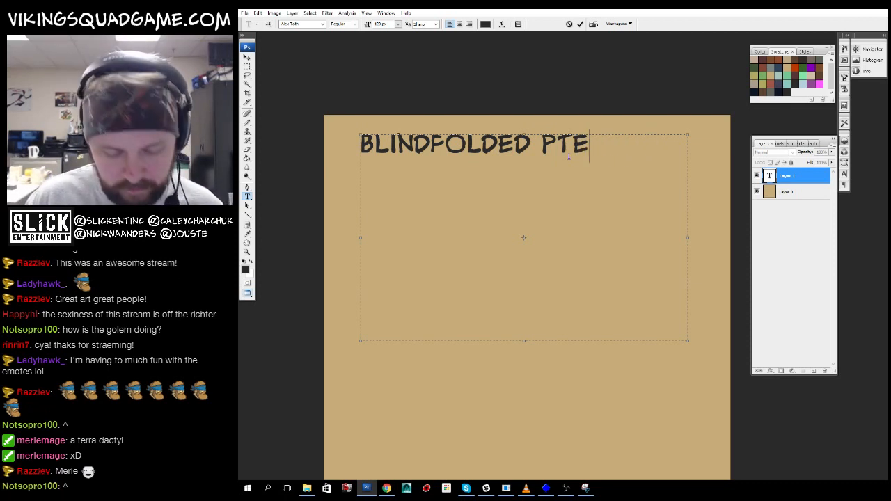
type("RODACTLY")
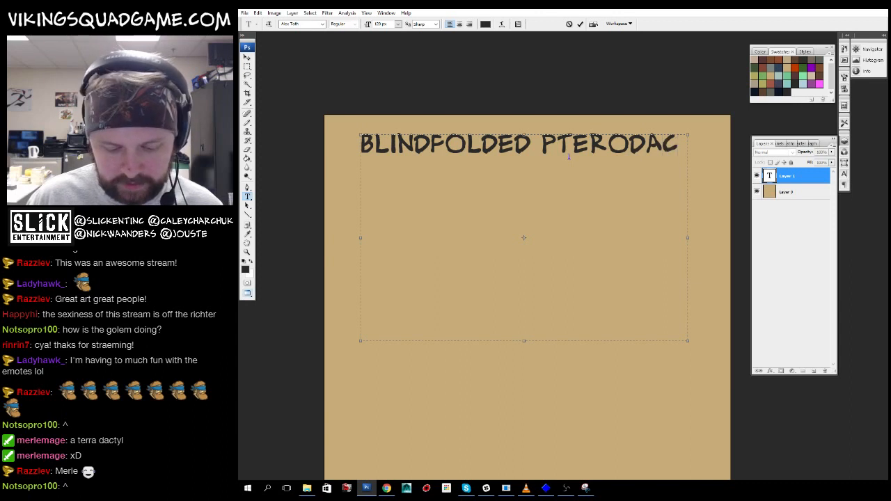
left_click(543, 147)
key("Return")
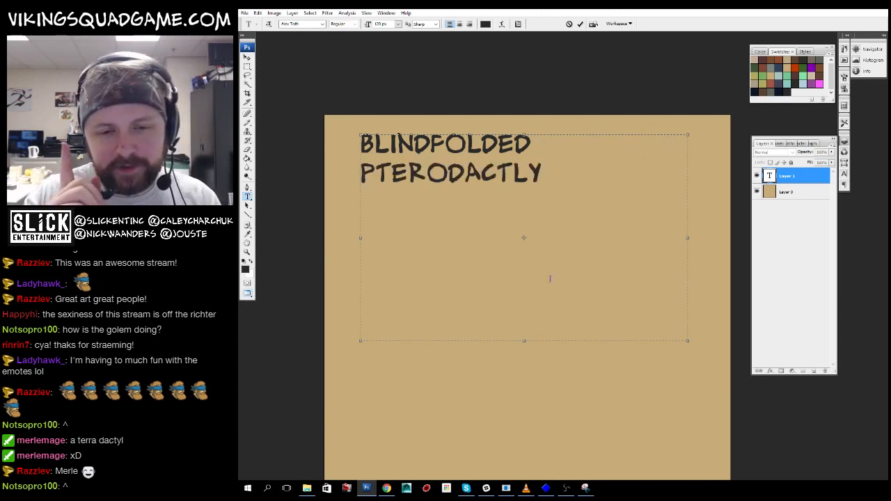
- Centre-align both title lines and shift the text box slightly up and to the left
left_click_drag(549, 279, 348, 140)
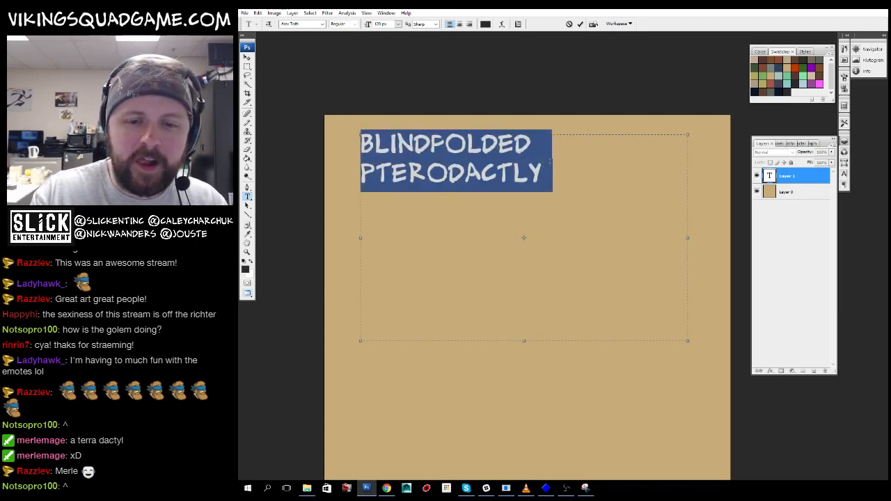
left_click(459, 24)
left_click_drag(633, 90, 622, 86)
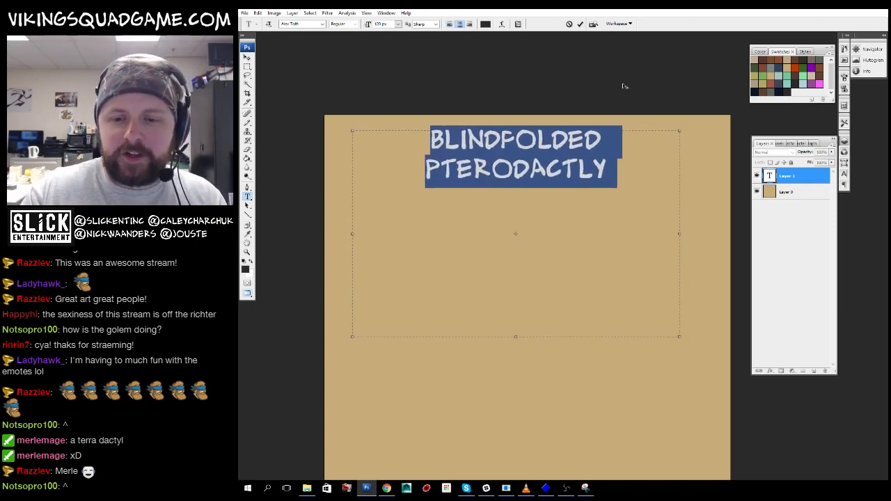
- Remove the misplaced Y from the end of the title's second word and commit the text edit
left_click(610, 172)
key("BackSpace")
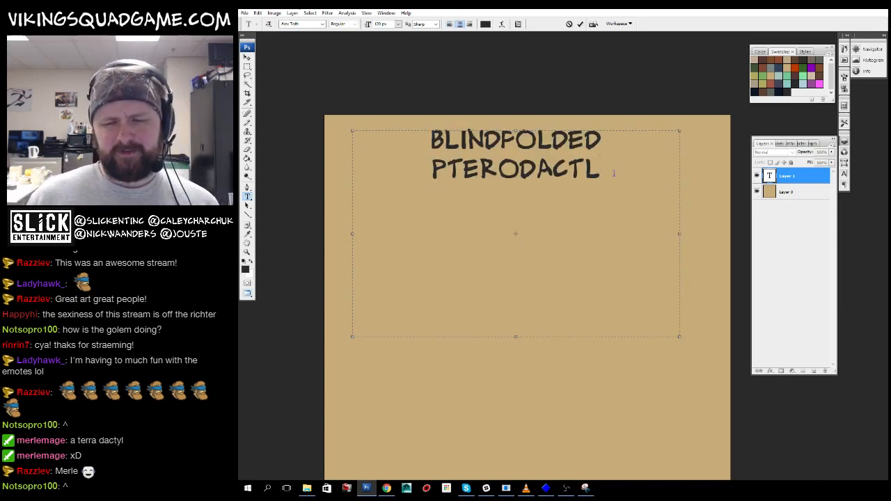
type("E")
key("BackSpace")
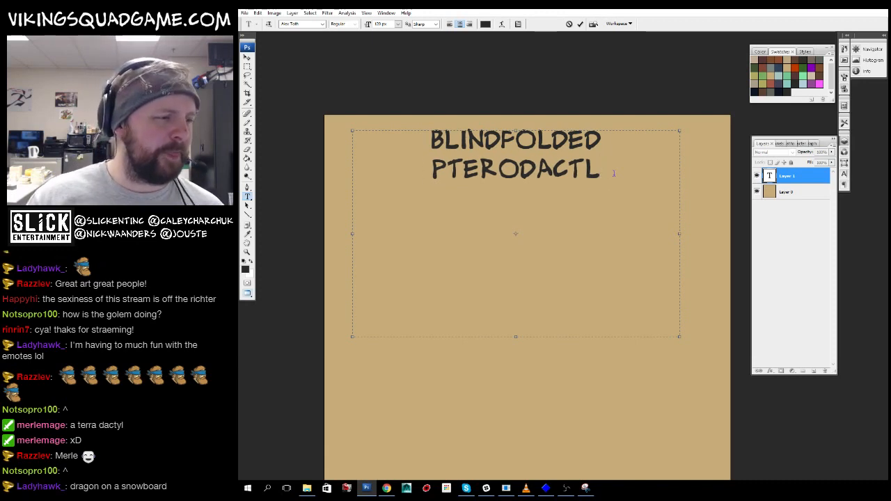
left_click(757, 191)
left_click(757, 190)
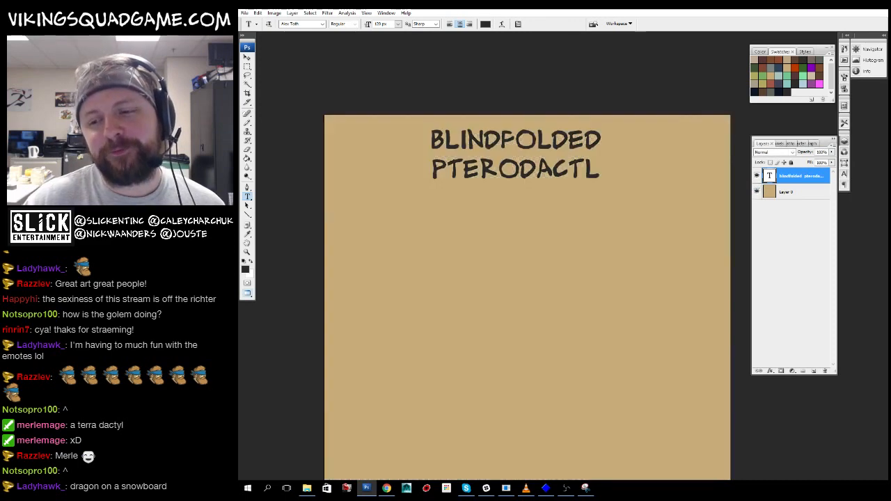
- Add a new empty layer between the title text and the tan Layer 0
key("z")
scroll(592, 303, "down", 2)
left_click_drag(591, 303, 563, 267)
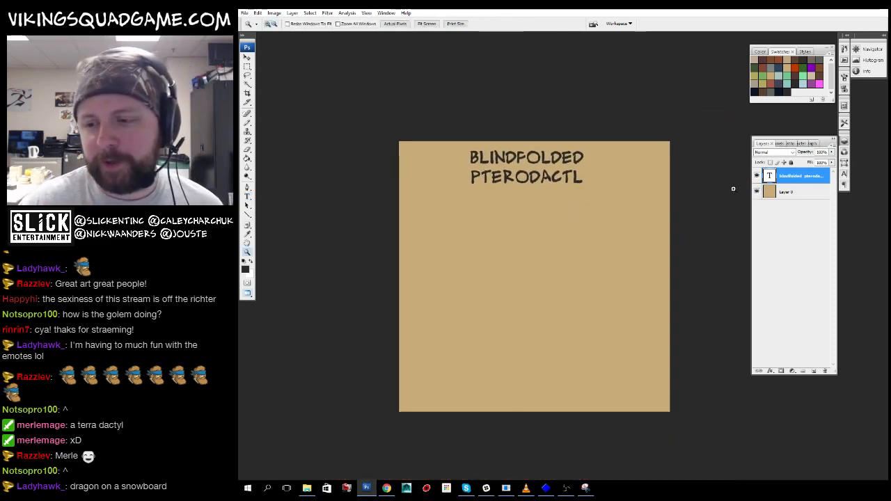
left_click(786, 192)
left_click(814, 371)
left_click(571, 265)
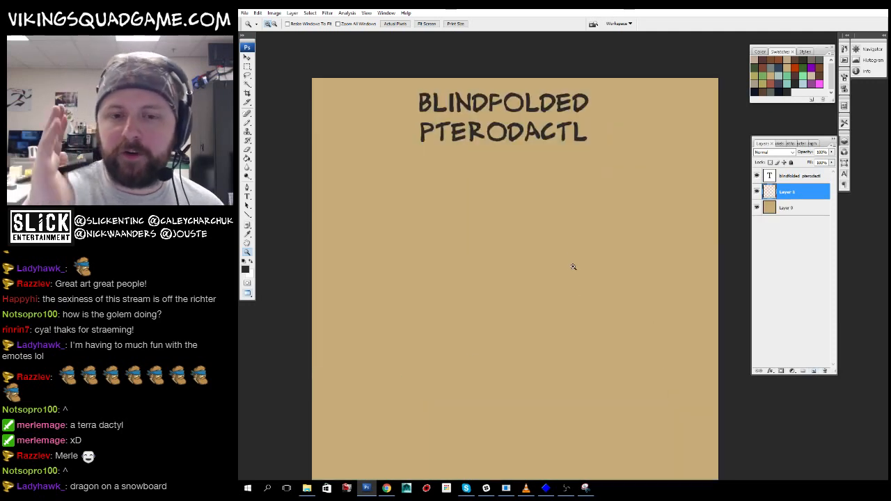
- Correct the title's second line to PTERODACTYL by inserting the missing Y, and make the empty Layer 1 active
left_click_drag(577, 154, 581, 194)
left_click(579, 209, "alt")
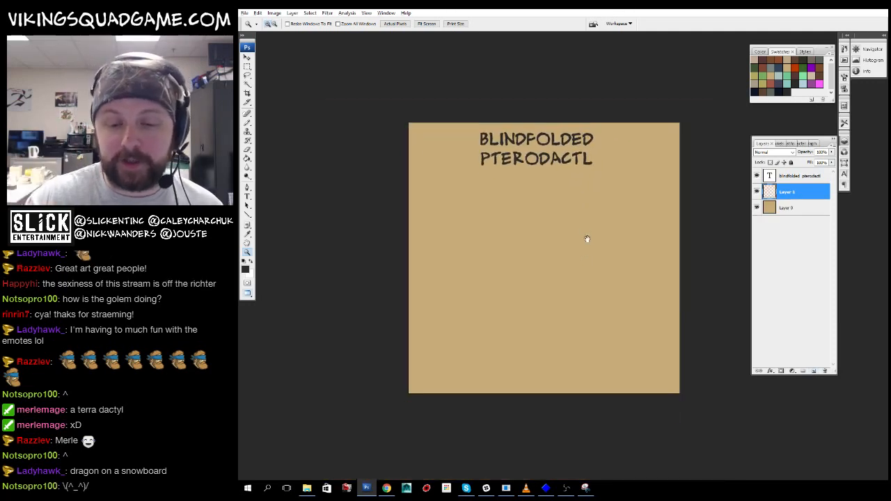
left_click(579, 210)
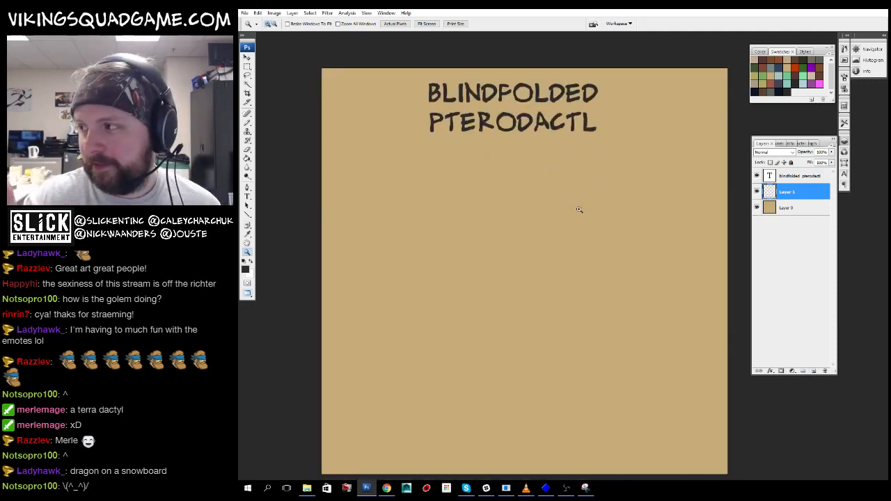
scroll(586, 187, "up", 1)
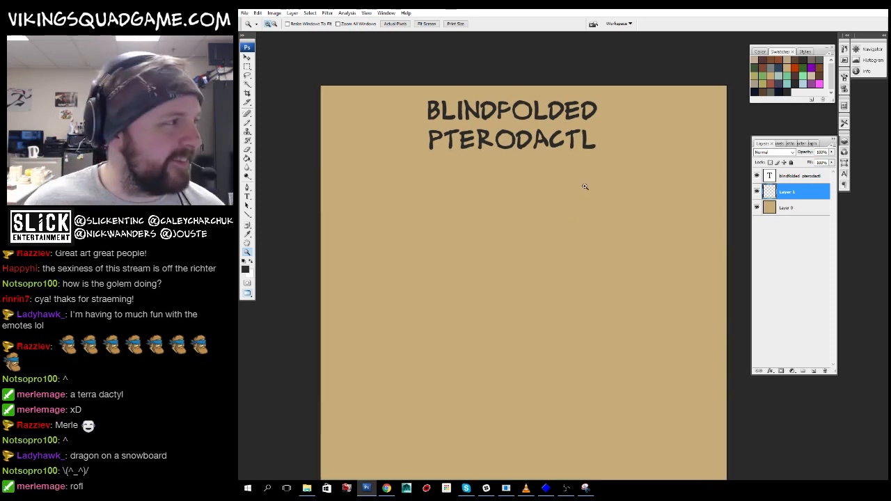
key("t")
left_click(581, 139)
type("Y")
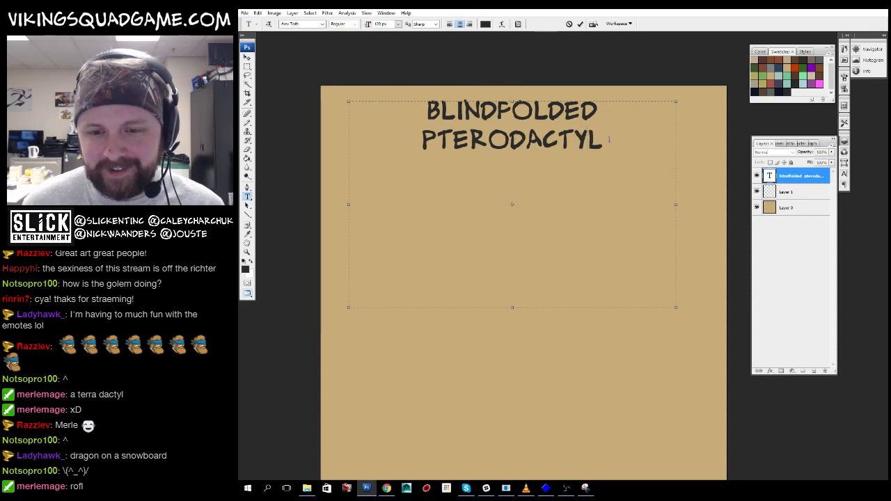
left_click(795, 198)
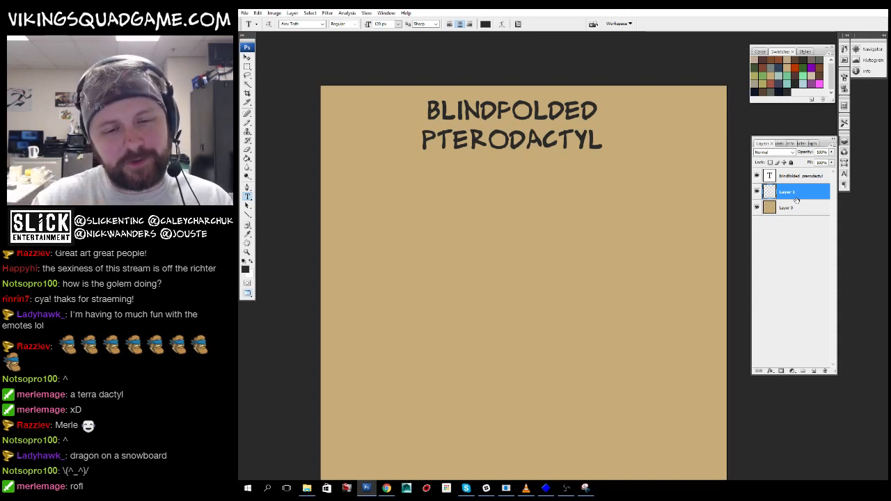
- Switch to the Pencil tool and choose a larger round brush tip for sketching on Layer 1
left_click_drag(549, 273, 543, 253)
key("b")
right_click(545, 247)
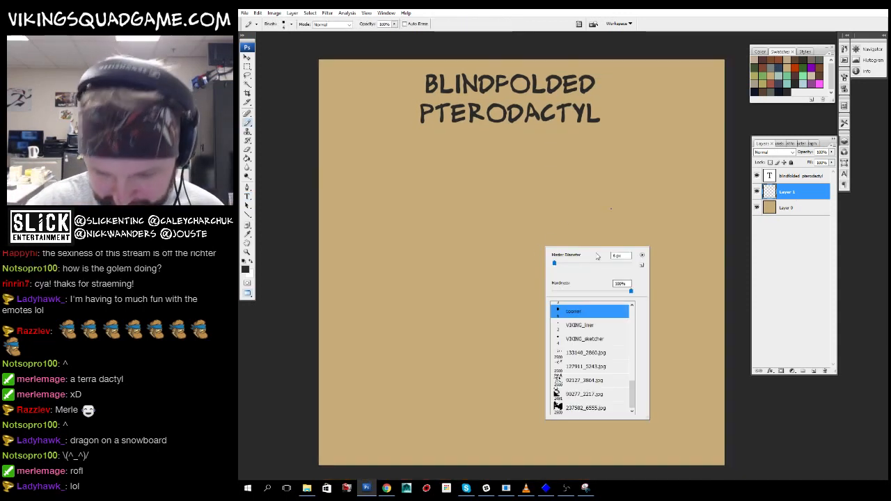
left_click_drag(630, 396, 630, 317)
double_click(582, 358)
left_click_drag(511, 382, 496, 378)
key("ctrl+space")
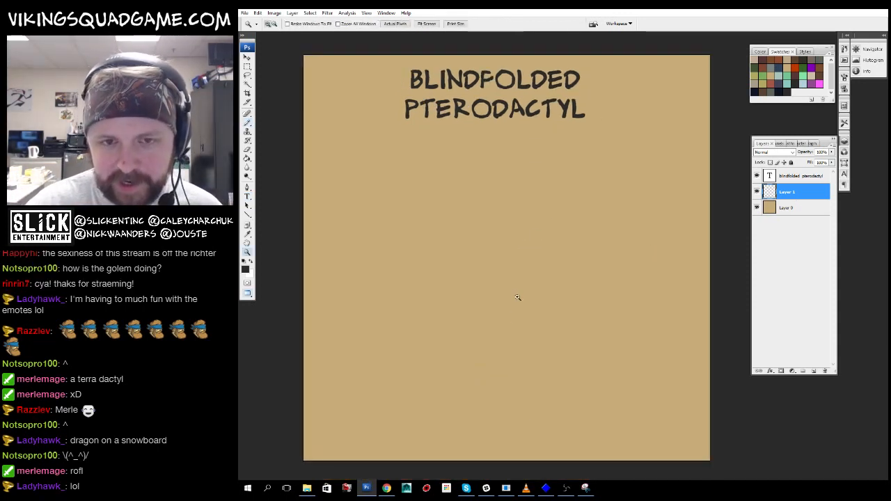
left_click(520, 298)
left_click_drag(581, 290, 585, 312)
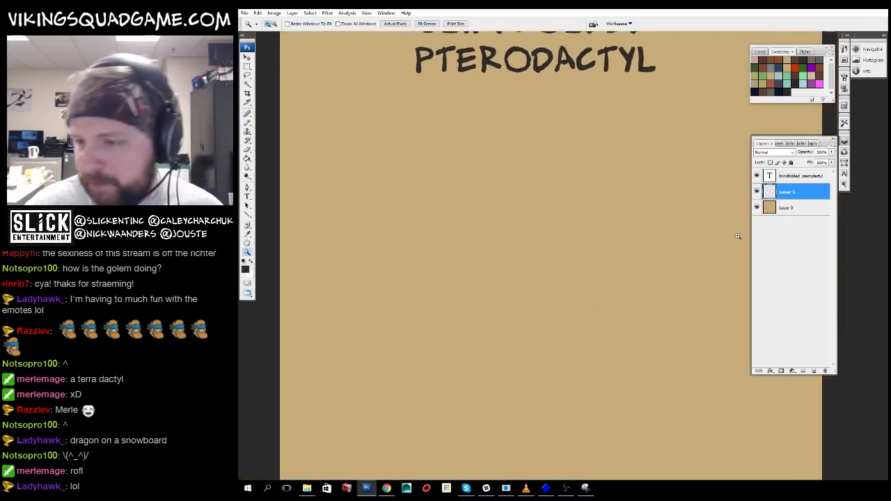
left_click_drag(738, 236, 734, 236)
- Test the new tip with a loose zigzag stroke below the title and undo it
left_click_drag(483, 222, 593, 224)
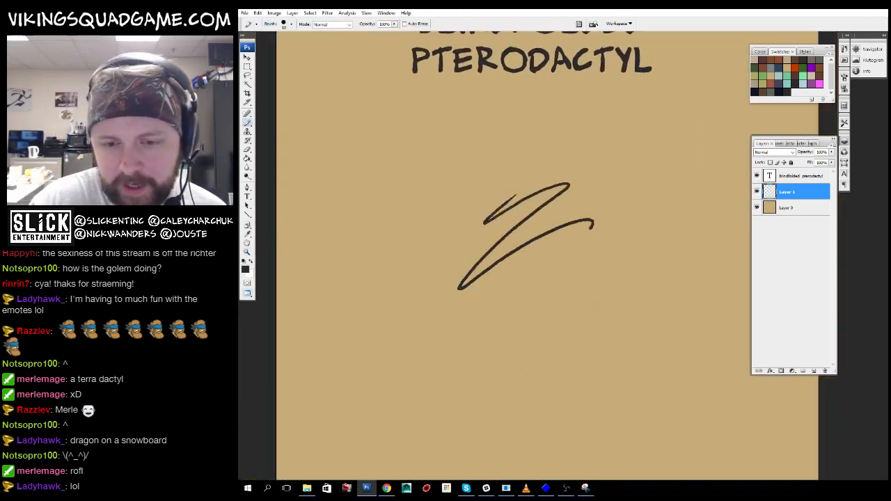
key("ctrl+z")
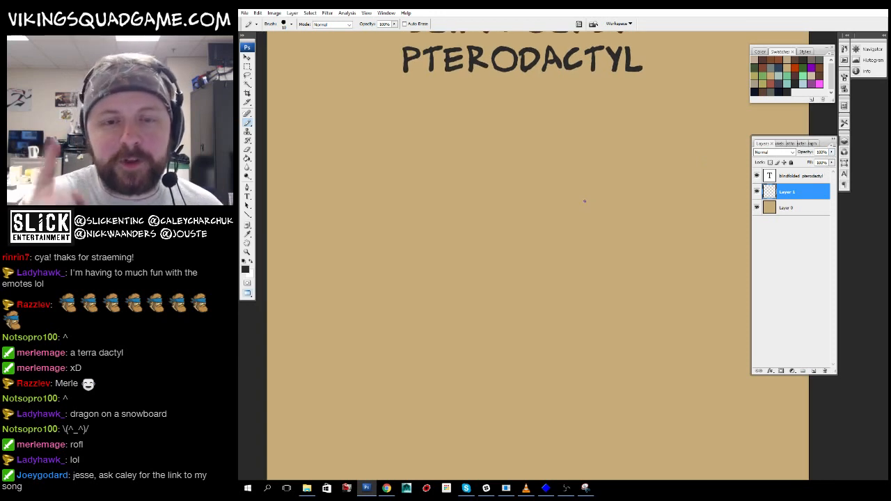
left_click_drag(537, 217, 539, 281)
left_click_drag(518, 320, 511, 273)
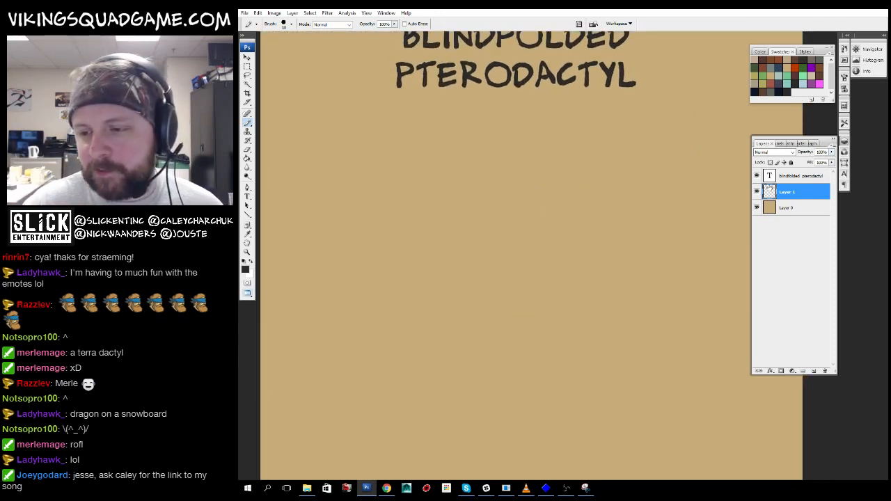
- Try to draw on the title's text layer, decline rasterizing it, and return to Layer 1 for a test stroke that is undone
left_click(793, 175)
scroll(619, 250, "up", 2)
left_click_drag(570, 251, 557, 254)
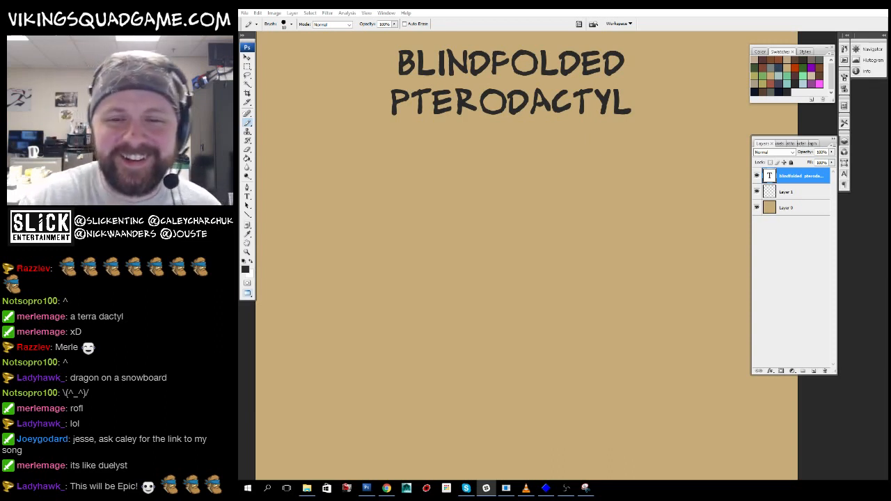
left_click(618, 103)
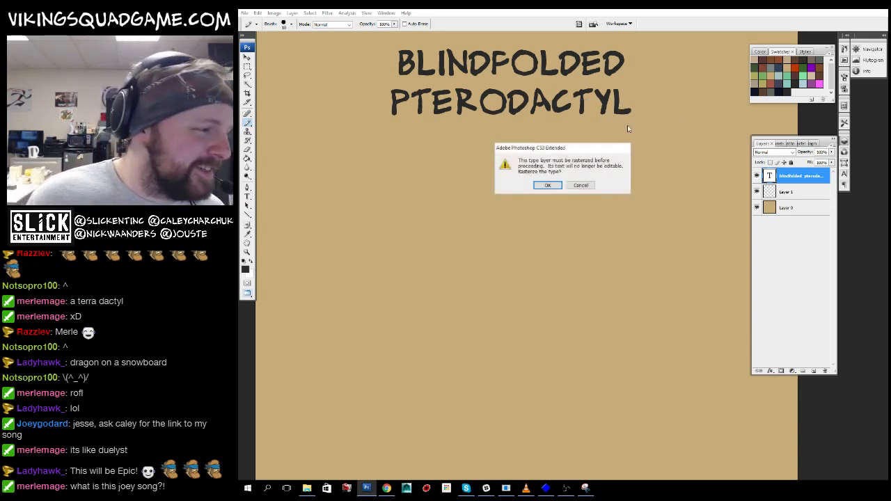
key("alt+Tab")
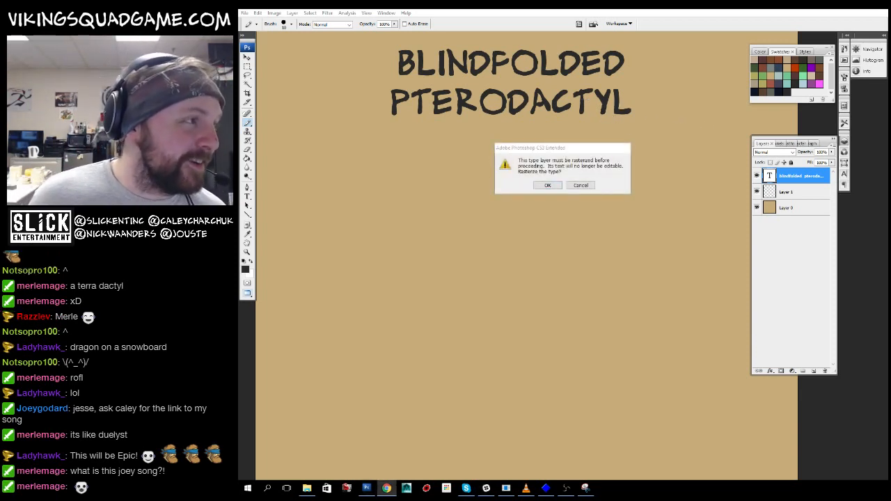
key("alt+Tab")
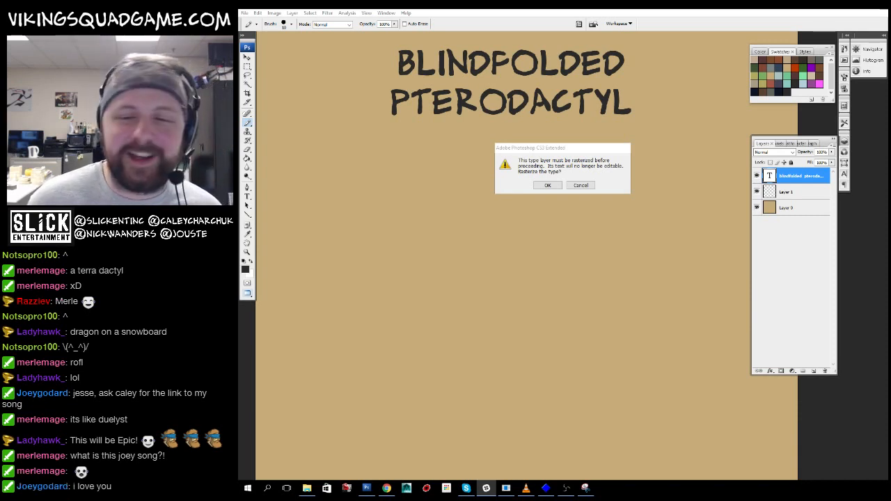
left_click(582, 186)
left_click(570, 186)
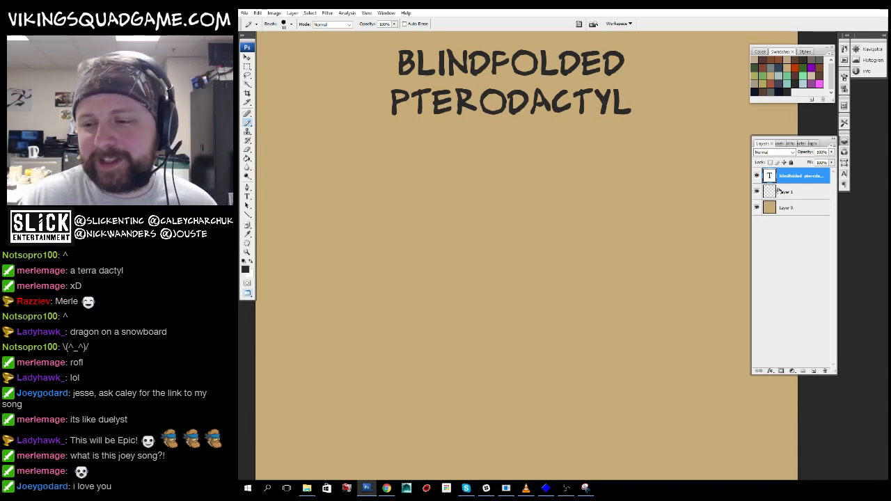
left_click(779, 191)
left_click_drag(479, 268, 573, 226)
key("ctrl+z")
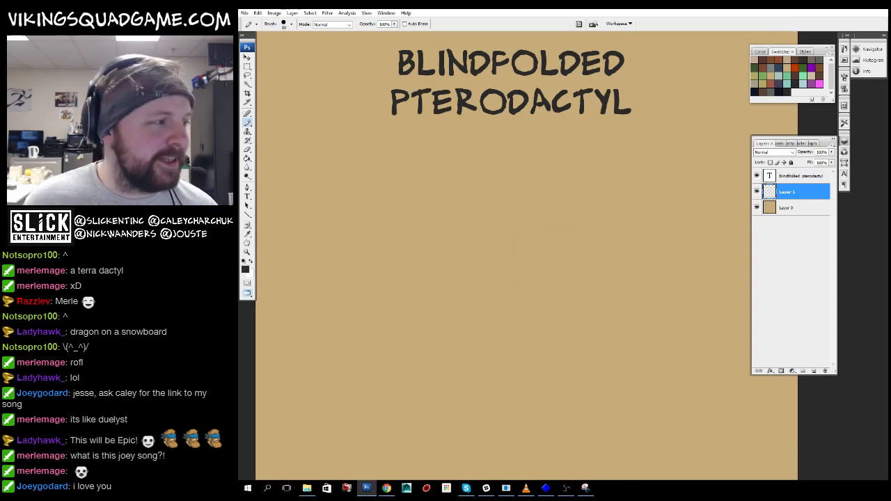
key("alt+Tab")
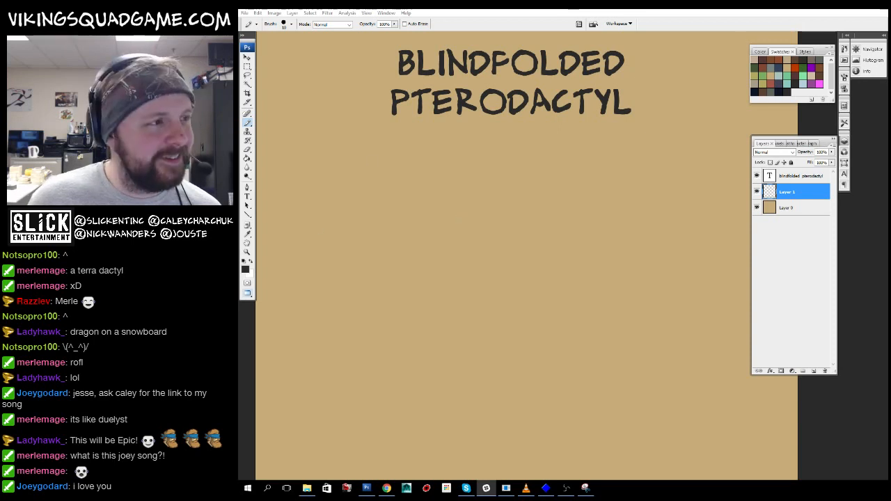
key("alt+Tab")
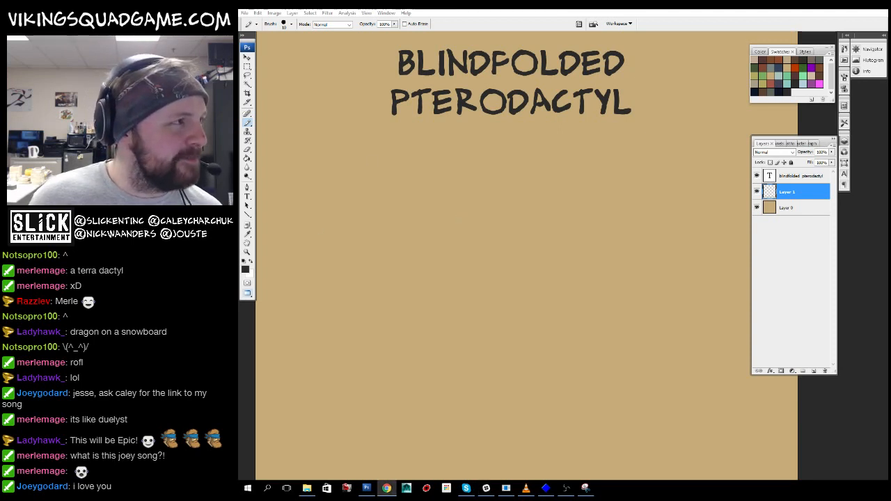
key("alt+Tab")
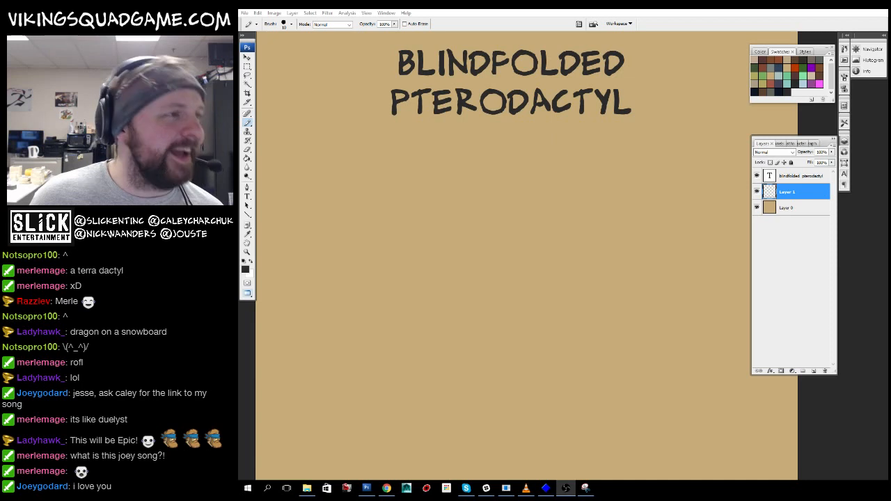
key("alt+Tab")
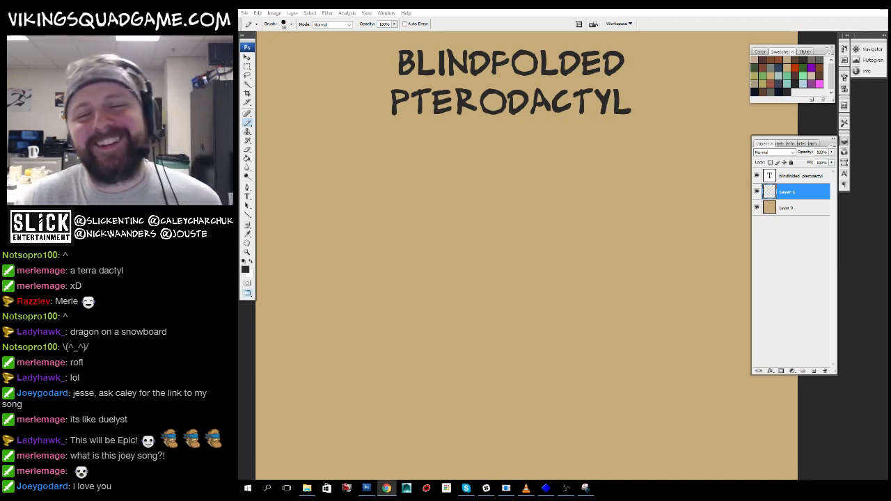
key("alt+Tab")
- Try another test stroke in the middle of Layer 1 and undo it
key("z")
left_click(603, 142, "alt")
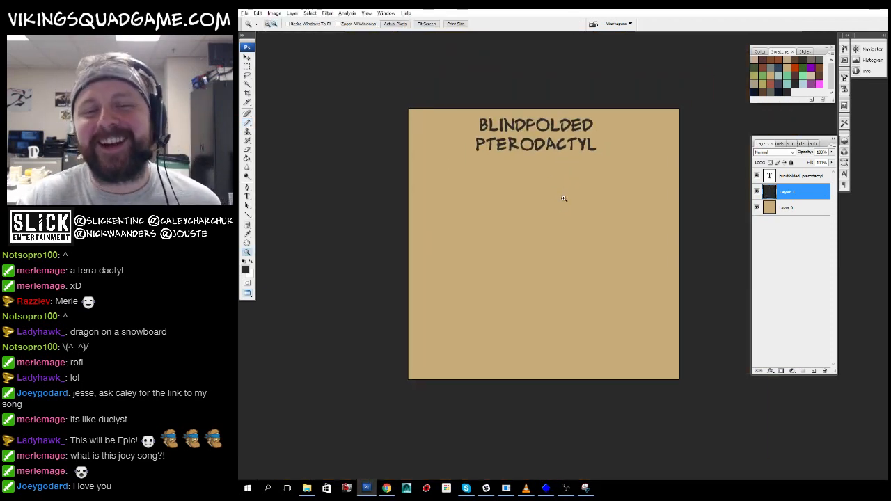
left_click_drag(563, 199, 578, 210)
key("b")
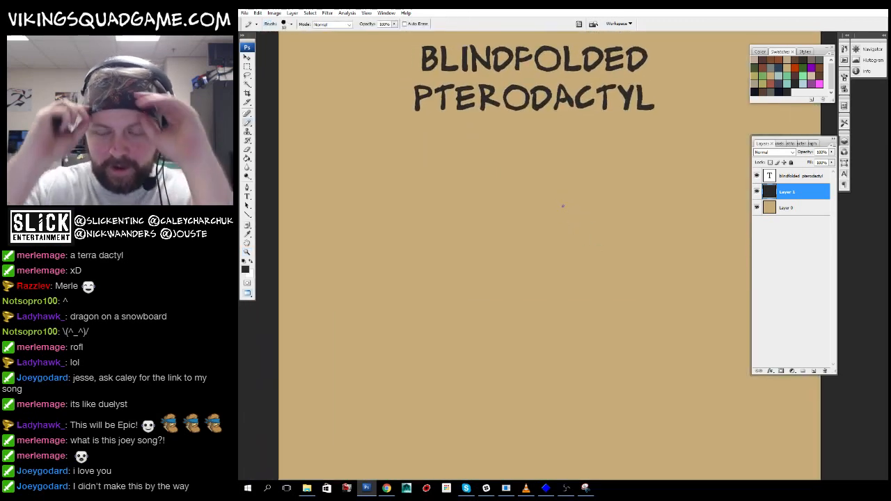
mouse_move(512, 228)
left_mouse_down()
mouse_move(497, 278)
mouse_move(578, 274)
left_mouse_up()
key("ctrl+z")
- Sketch a dark pterodactyl outline on Layer 1 below the title, with a long pointed beak, crest, two round eyes, body and spread wings
key("z")
left_click(589, 260, "alt")
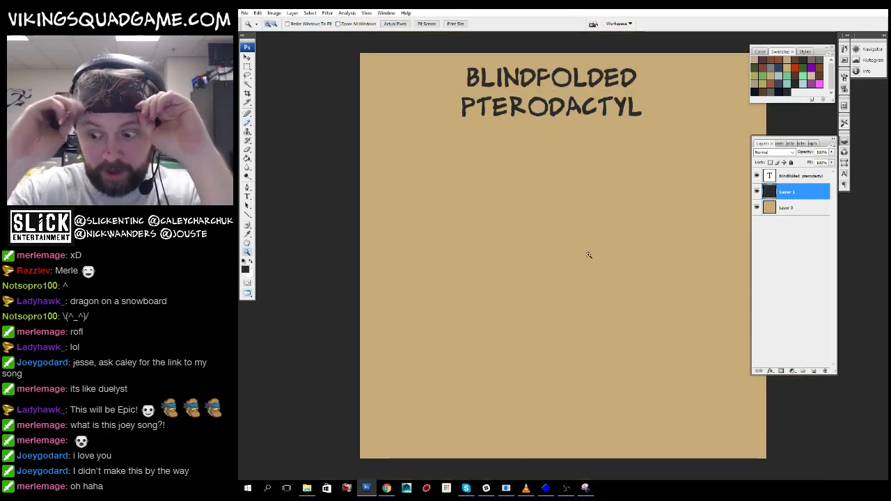
key("b")
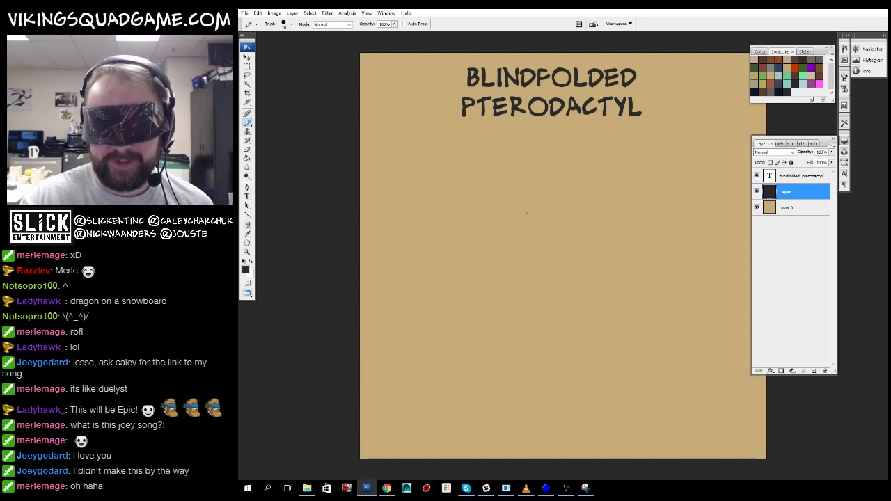
mouse_move(526, 197)
left_mouse_down()
mouse_move(459, 284)
mouse_move(535, 193)
mouse_move(568, 174)
mouse_move(541, 243)
mouse_move(555, 237)
mouse_move(646, 287)
mouse_move(630, 280)
mouse_move(635, 271)
mouse_move(644, 346)
mouse_move(673, 308)
mouse_move(622, 269)
left_mouse_up()
mouse_move(600, 223)
left_mouse_down()
mouse_move(637, 141)
mouse_move(741, 124)
mouse_move(622, 253)
left_mouse_up()
mouse_move(581, 275)
left_mouse_down()
mouse_move(533, 303)
mouse_move(520, 349)
mouse_move(552, 421)
mouse_move(593, 341)
mouse_move(602, 274)
mouse_move(616, 272)
mouse_move(630, 292)
mouse_move(659, 241)
mouse_move(646, 258)
mouse_move(657, 266)
mouse_move(691, 257)
left_mouse_up()
mouse_move(562, 187)
left_mouse_down()
mouse_move(556, 205)
mouse_move(564, 189)
mouse_move(536, 197)
left_mouse_up()
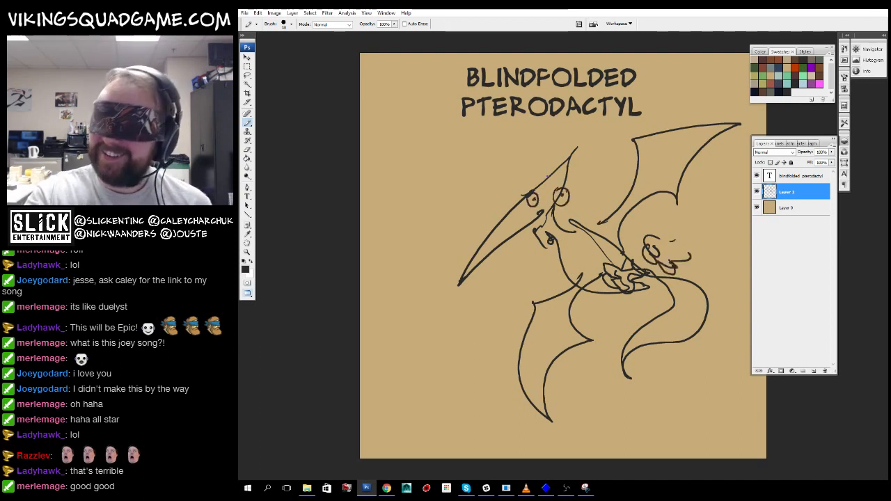
- Add several diagonal motion lines behind the pterodactyl's tail and a thin curly line beneath its lower wing
left_click_drag(655, 294, 738, 368)
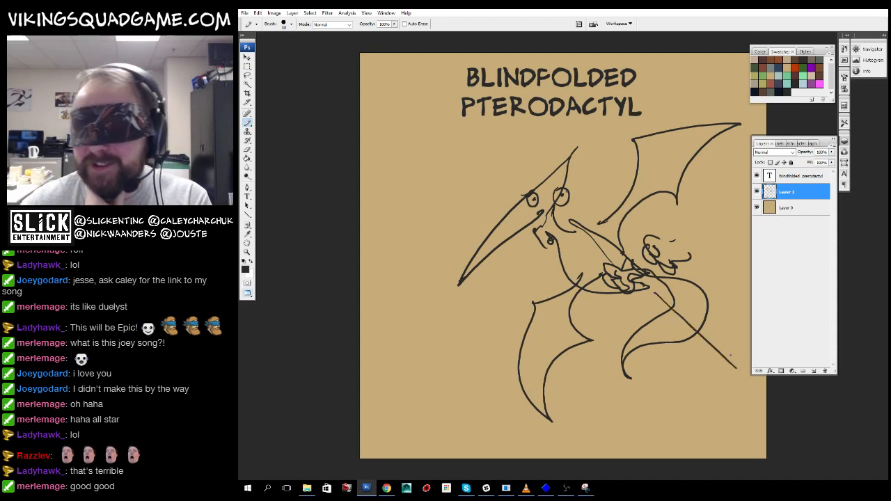
left_click_drag(699, 303, 744, 355)
left_click_drag(710, 277, 747, 319)
left_click_drag(711, 245, 746, 285)
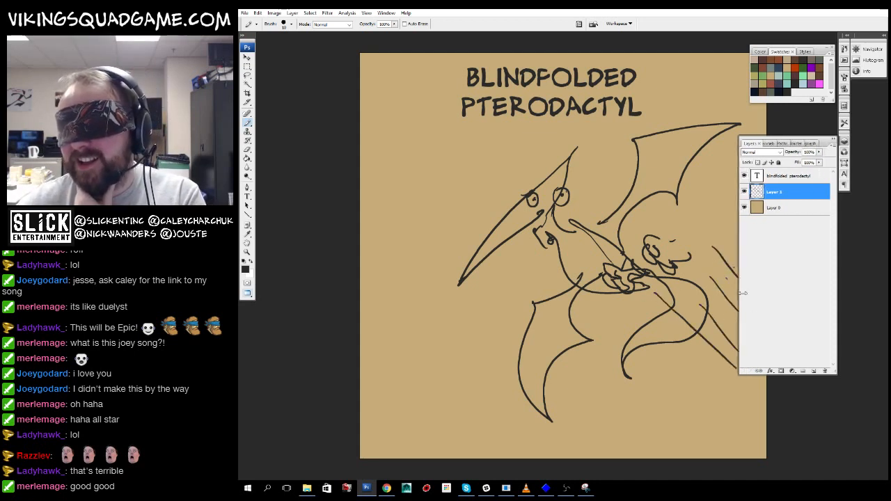
left_click(770, 371)
left_click(659, 410)
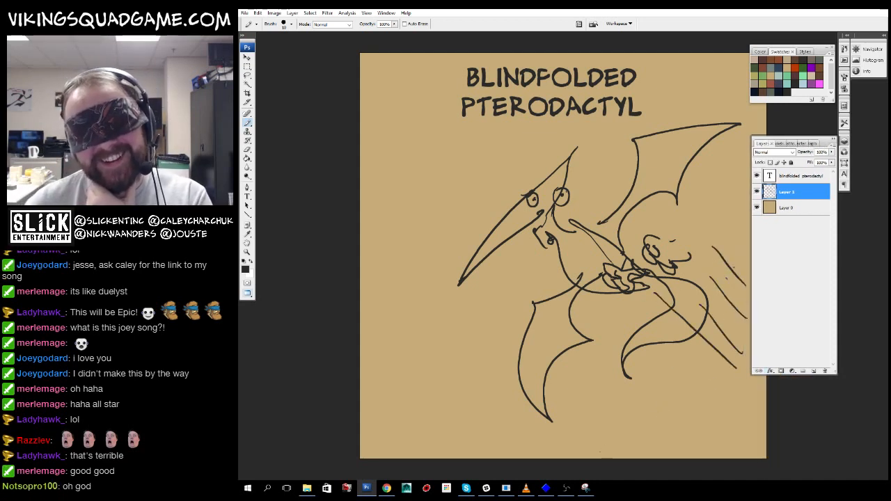
mouse_move(605, 451)
left_mouse_down()
mouse_move(579, 403)
mouse_move(527, 411)
left_mouse_up()
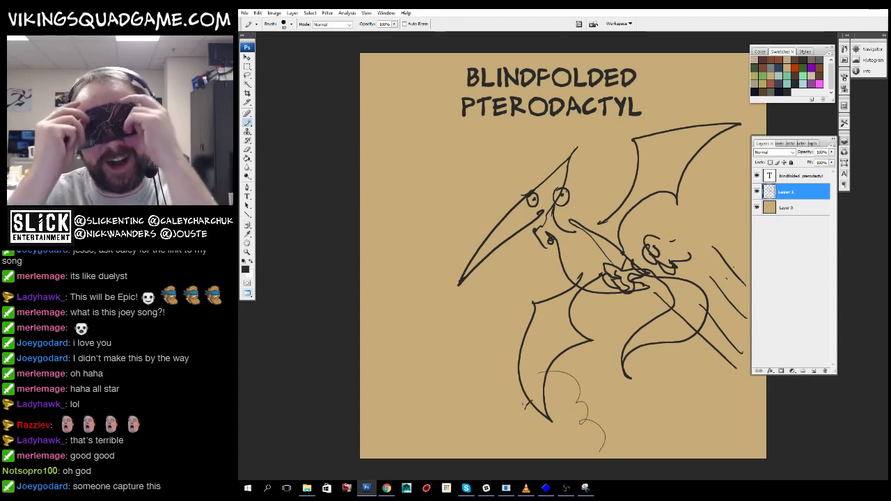
left_click_drag(656, 334, 622, 332)
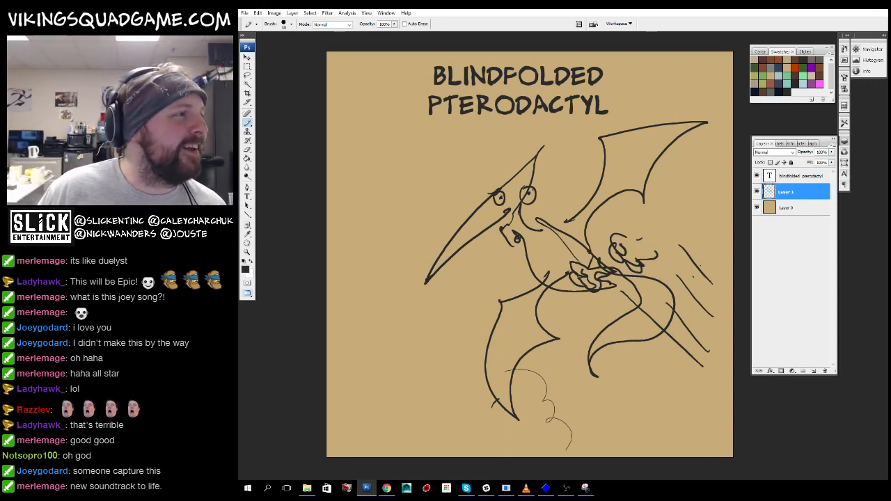
- Examine the finished pterodactyl sketch by toggling Layer 1's visibility and viewing the lines up close and at full-canvas scale
left_click(757, 193)
left_click(757, 193)
left_click_drag(662, 238, 656, 267)
key("z")
left_click(662, 238, "ctrl")
left_click_drag(603, 263, 676, 229)
right_click(677, 229)
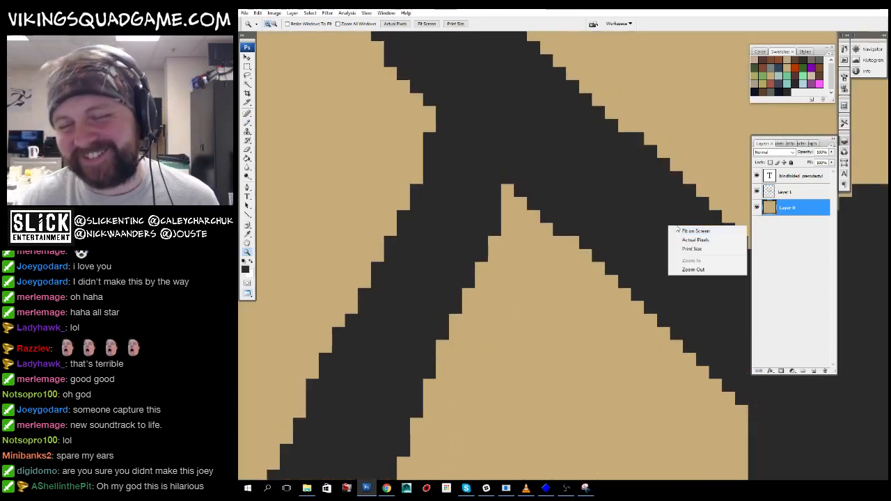
left_click(695, 240)
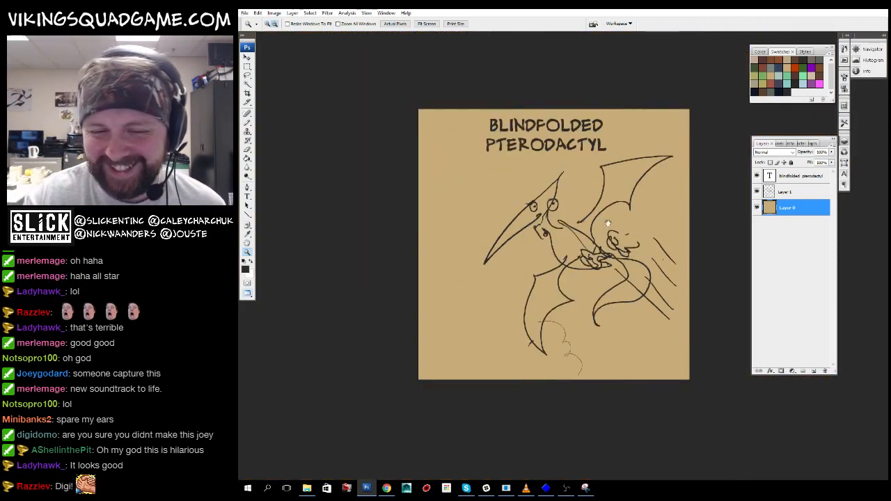
- Hide Layer 1 and replace PTERODACTYL in the title with DRAGON ON A SNOWBOARD, putting SNOWBOARD on its own line
left_click(757, 191)
left_click(781, 176)
key("t")
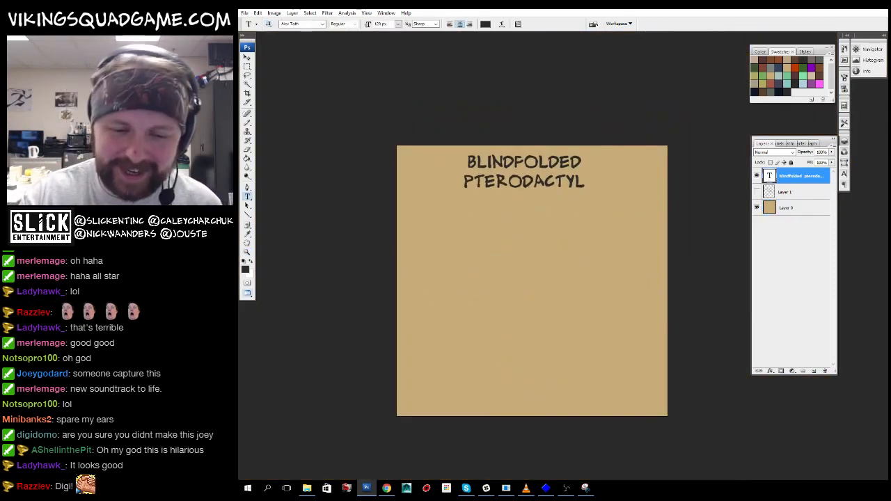
left_click_drag(464, 181, 588, 183)
type("dragon on a ")
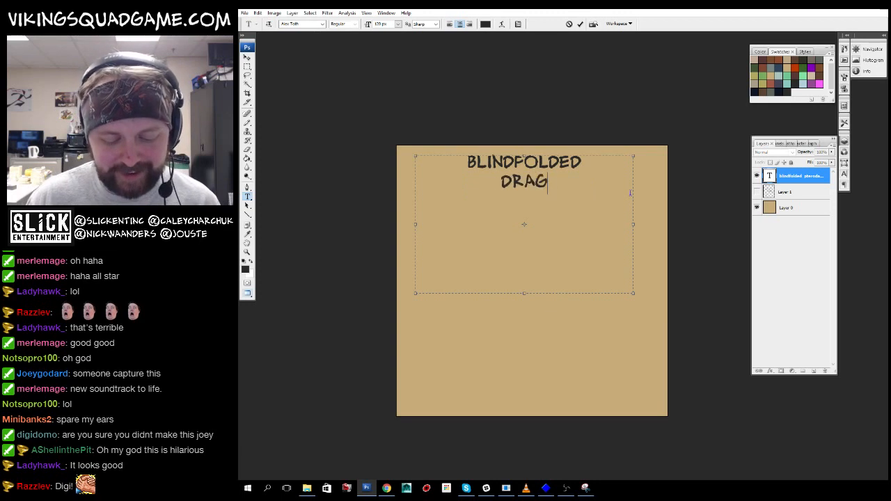
type("snowbo")
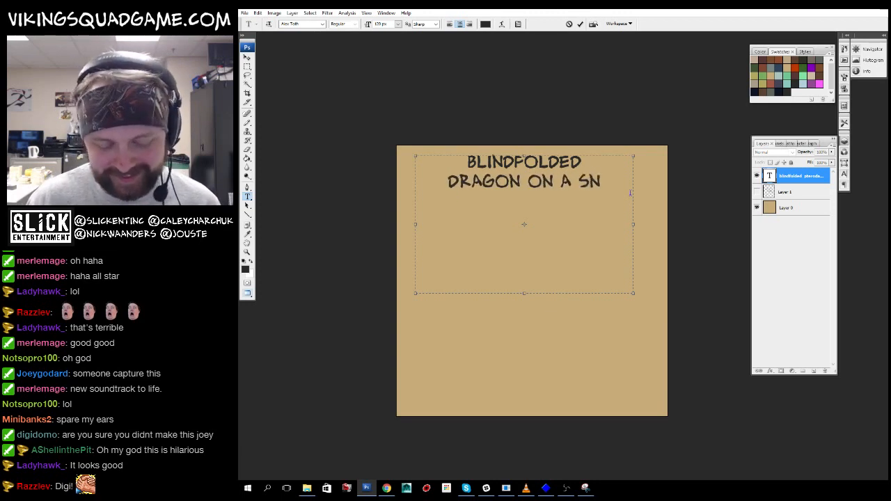
type("ard")
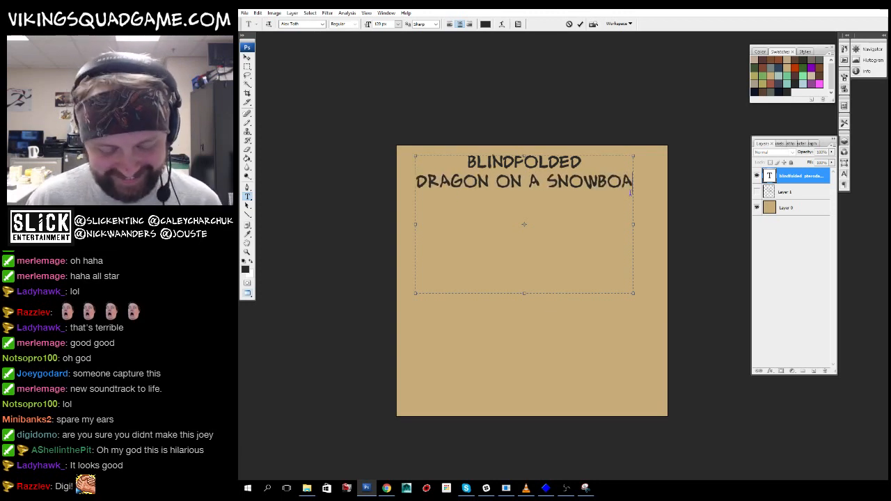
left_click(561, 183)
key("Return")
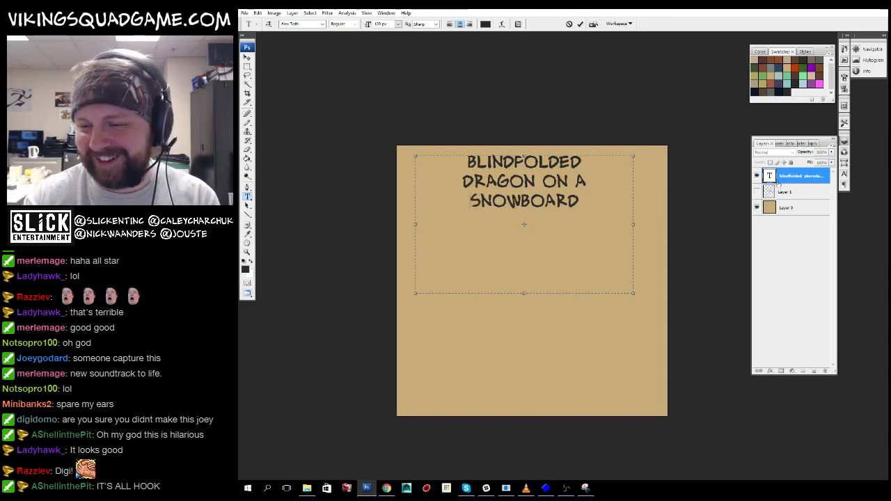
- Commit the title and add a new empty layer above the hidden Layer 1, with the Pencil tool active
left_click(785, 191)
left_click_drag(590, 293, 592, 286)
key("ctrl+space")
left_click(548, 306)
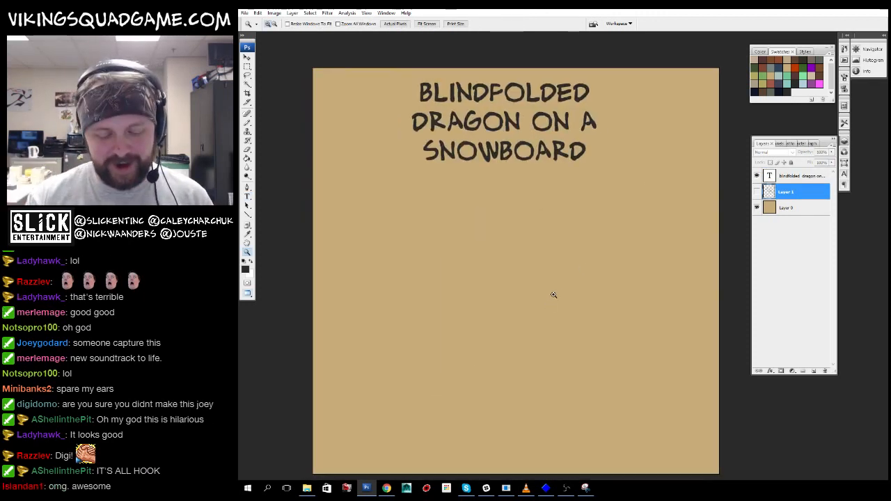
key("b")
left_click(813, 371)
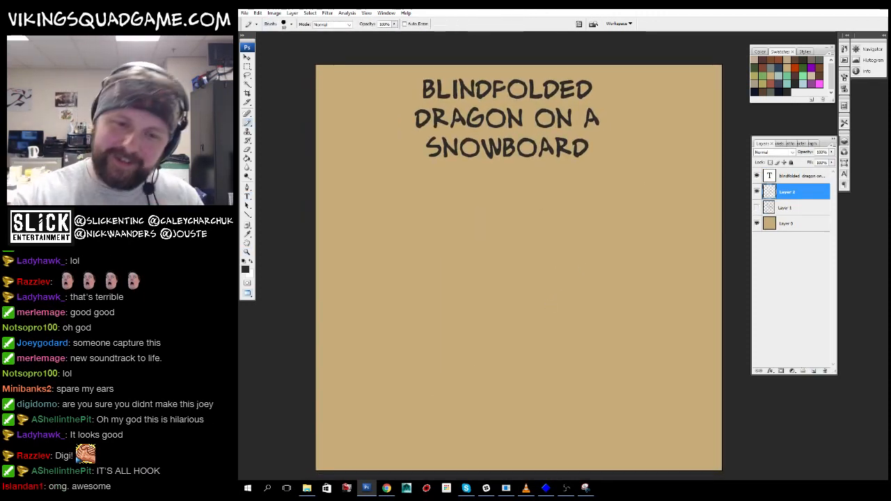
- Sketch the dragon's head in profile on the new layer, with an open toothed jaw and a pointed horn on top
scroll(535, 248, "up", 1)
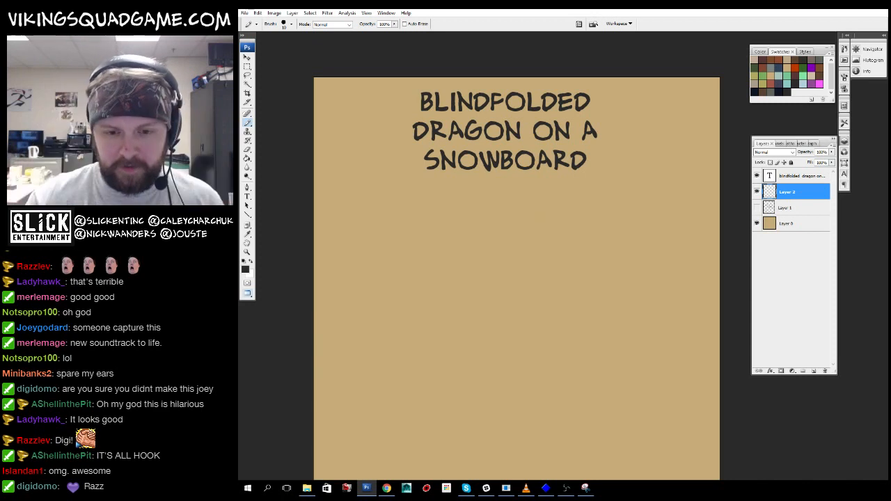
key("ctrl+plus")
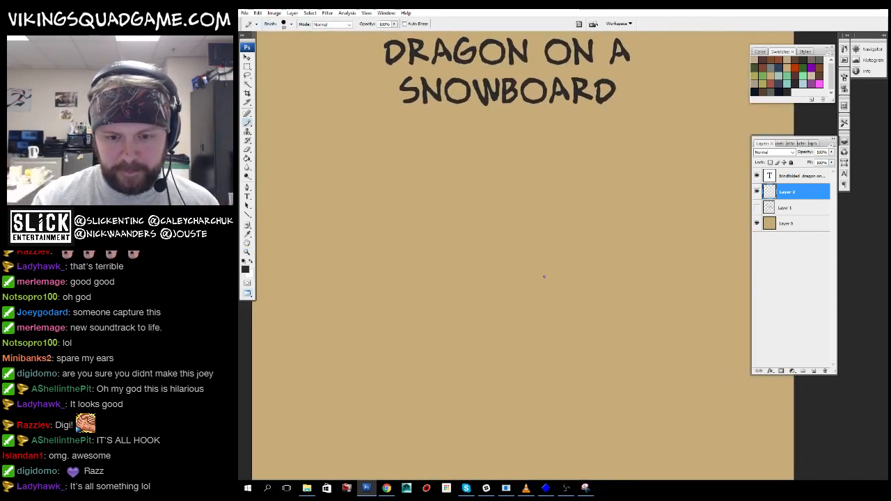
key("ctrl+minus")
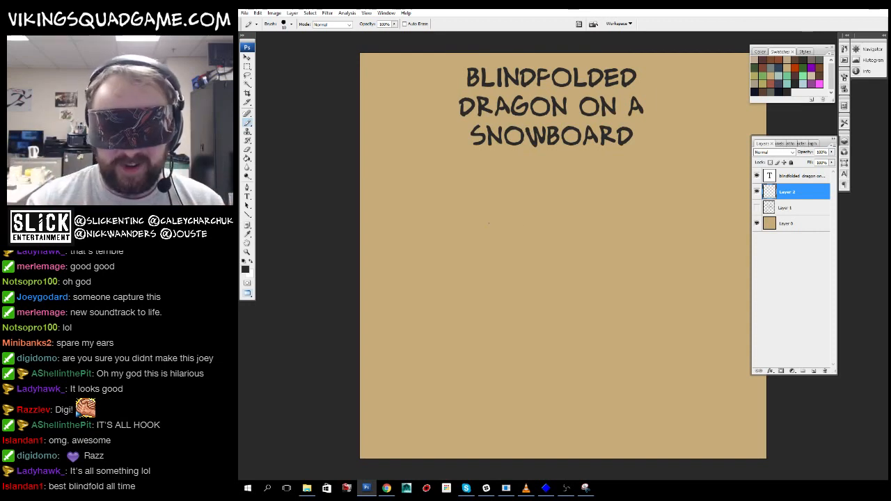
left_click_drag(446, 263, 519, 243)
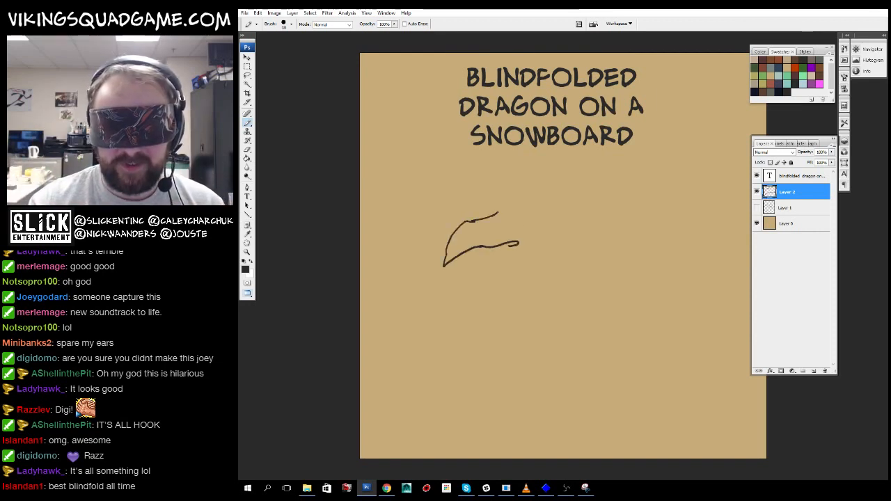
mouse_move(465, 250)
left_mouse_down()
mouse_move(494, 249)
mouse_move(473, 275)
mouse_move(481, 266)
mouse_move(521, 263)
mouse_move(507, 316)
mouse_move(546, 209)
mouse_move(541, 220)
left_mouse_up()
- Draw the dragon's neck and body, with a curved back line, a belly line and a round haunch
mouse_move(559, 259)
left_mouse_down()
mouse_move(561, 283)
mouse_move(580, 310)
left_mouse_up()
mouse_move(527, 311)
left_mouse_down()
mouse_move(527, 328)
mouse_move(578, 394)
left_mouse_up()
mouse_move(571, 307)
left_mouse_down()
mouse_move(606, 362)
mouse_move(541, 404)
mouse_move(550, 405)
left_mouse_up()
- Add the dragon's legs and scribbled feet standing on a slanted snowboard along the canvas's lower edge
mouse_move(610, 383)
left_mouse_down()
mouse_move(581, 363)
mouse_move(571, 424)
left_mouse_up()
mouse_move(571, 422)
left_mouse_down()
mouse_move(609, 410)
mouse_move(613, 437)
left_mouse_up()
left_click_drag(593, 430, 579, 459)
mouse_move(460, 401)
left_mouse_down()
mouse_move(566, 451)
mouse_move(538, 458)
mouse_move(569, 454)
left_mouse_up()
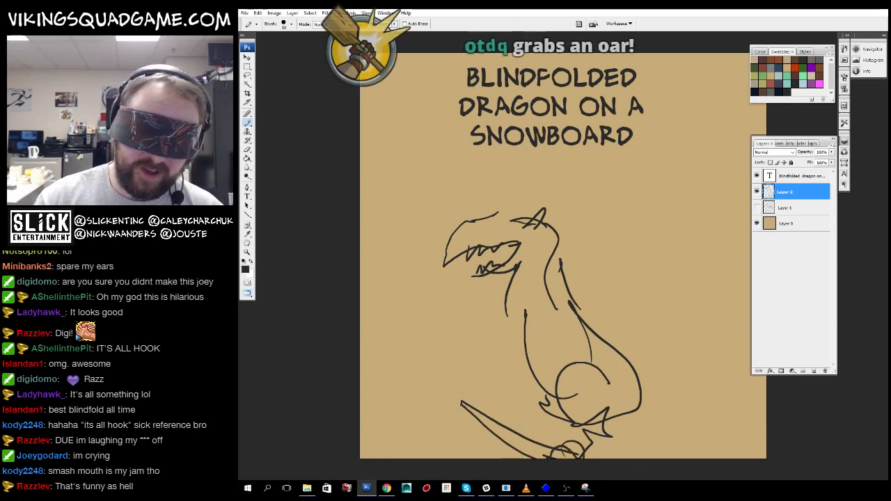
mouse_move(519, 421)
left_mouse_down()
mouse_move(513, 439)
mouse_move(525, 416)
mouse_move(531, 440)
mouse_move(538, 429)
mouse_move(561, 446)
mouse_move(505, 440)
mouse_move(528, 446)
left_mouse_up()
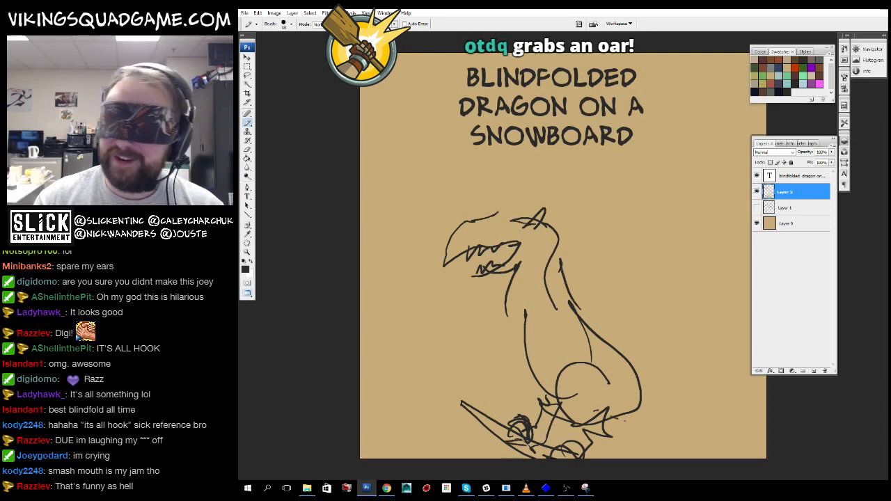
- Draw a curling tail behind the dragon's body and a pointed bat-like wing with a scalloped edge rising from its back
mouse_move(618, 421)
left_mouse_down()
mouse_move(714, 406)
mouse_move(693, 374)
mouse_move(612, 403)
left_mouse_up()
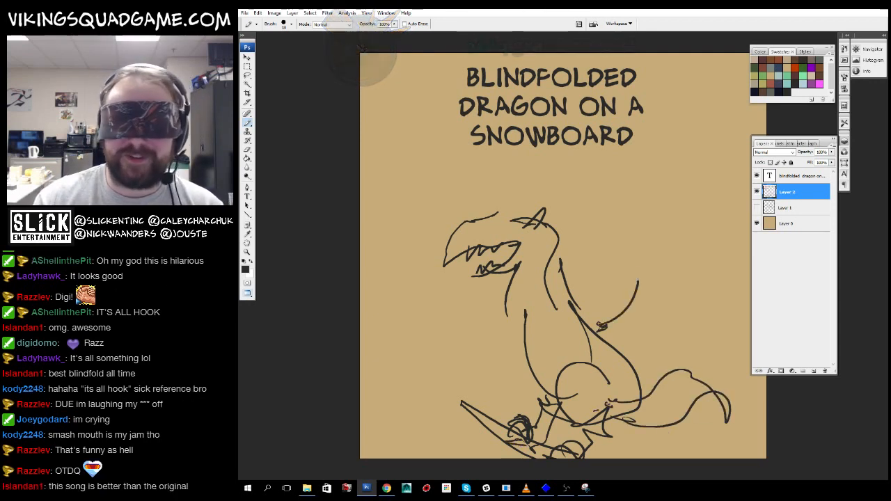
mouse_move(597, 326)
left_mouse_down()
mouse_move(733, 259)
mouse_move(607, 362)
left_mouse_up()
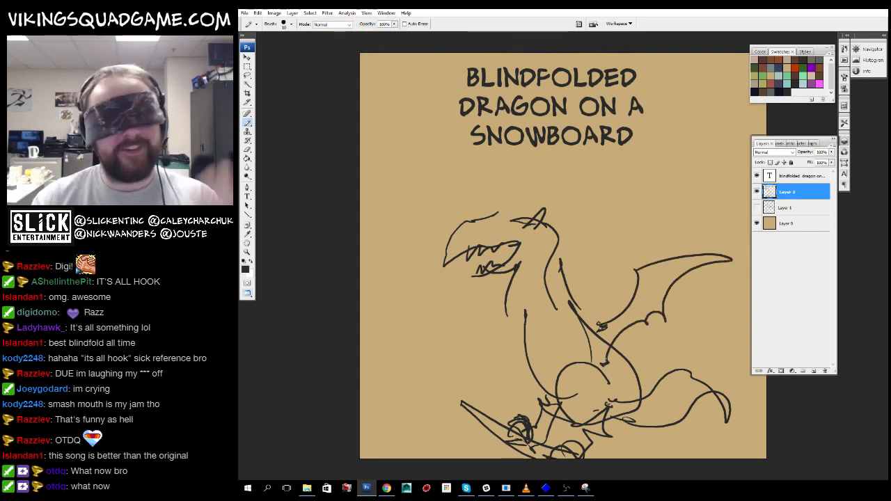
- Add short stripes along the dragon's back and tail, a small clawed arm on the chest, and two round eyes with pupils
left_click_drag(612, 368, 637, 357)
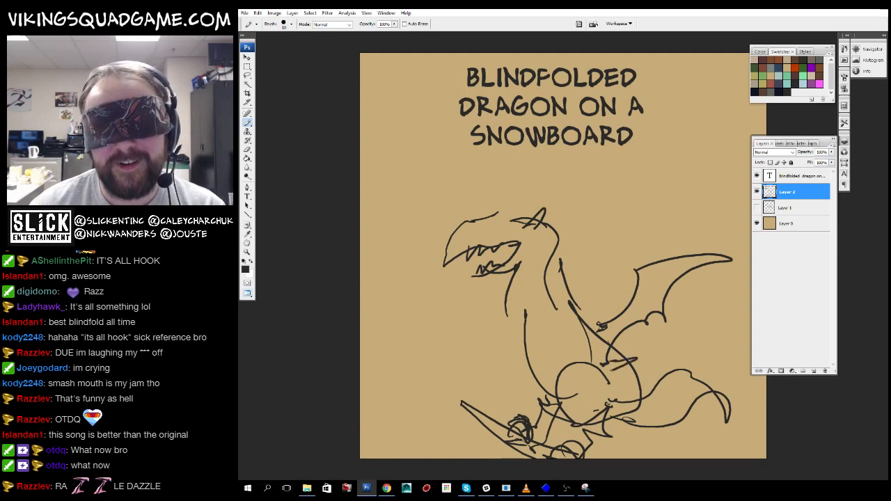
mouse_move(617, 390)
left_mouse_down()
mouse_move(646, 371)
mouse_move(664, 380)
mouse_move(656, 391)
left_mouse_up()
left_click_drag(658, 410, 679, 389)
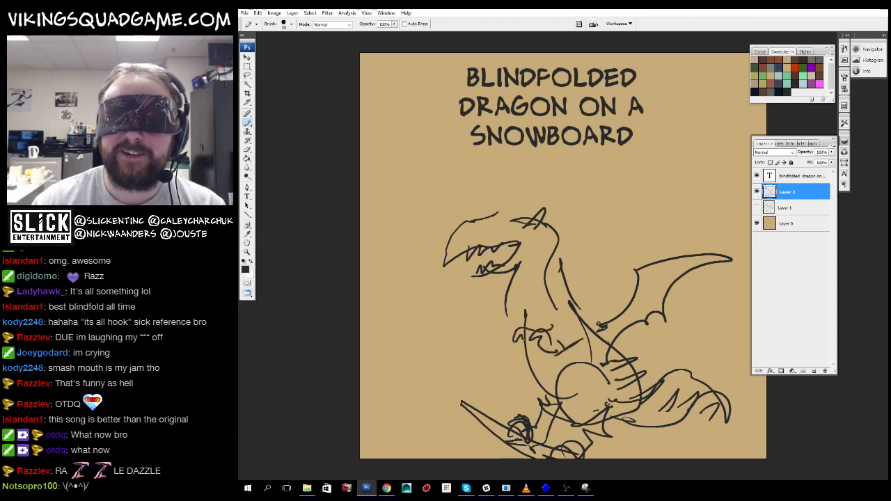
left_click_drag(550, 251, 526, 254)
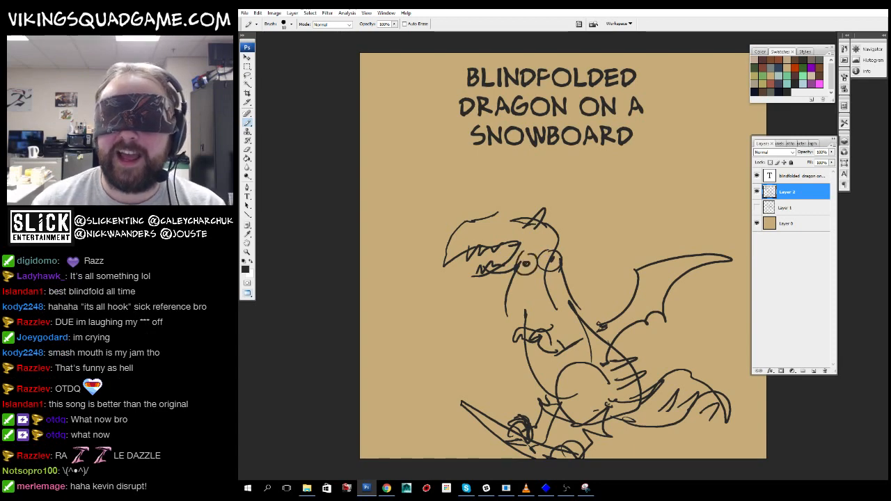
- Draw curved lines around the snowboard to suggest snow, behind the tail, below the board and in front of it
mouse_move(766, 398)
left_mouse_down()
mouse_move(710, 445)
mouse_move(668, 458)
left_mouse_up()
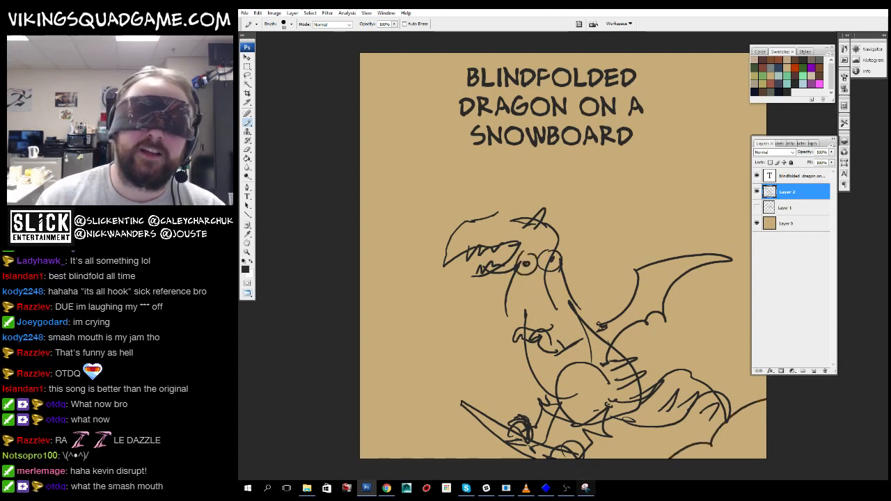
mouse_move(471, 451)
left_mouse_down()
mouse_move(541, 475)
mouse_move(573, 472)
left_mouse_up()
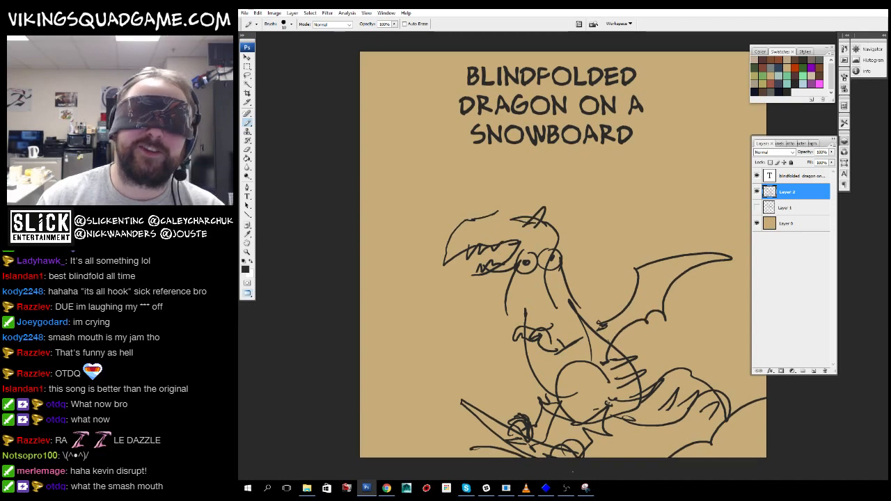
left_click_drag(440, 350, 505, 410)
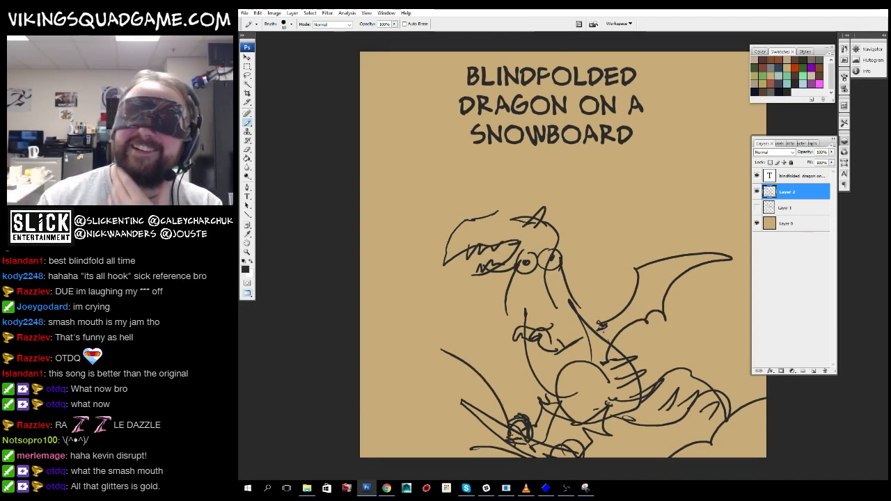
- Examine the finished dragon sketch and its title, viewing the drawing up close and at full-canvas scale
left_click_drag(636, 331, 593, 220)
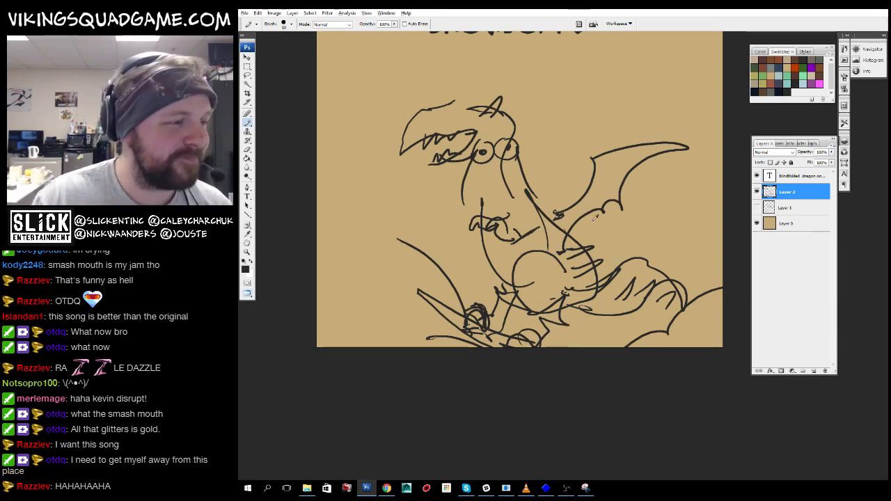
left_click(569, 212, "alt")
left_click_drag(581, 220, 561, 293)
left_click(568, 279, "ctrl")
left_click_drag(603, 262, 649, 325)
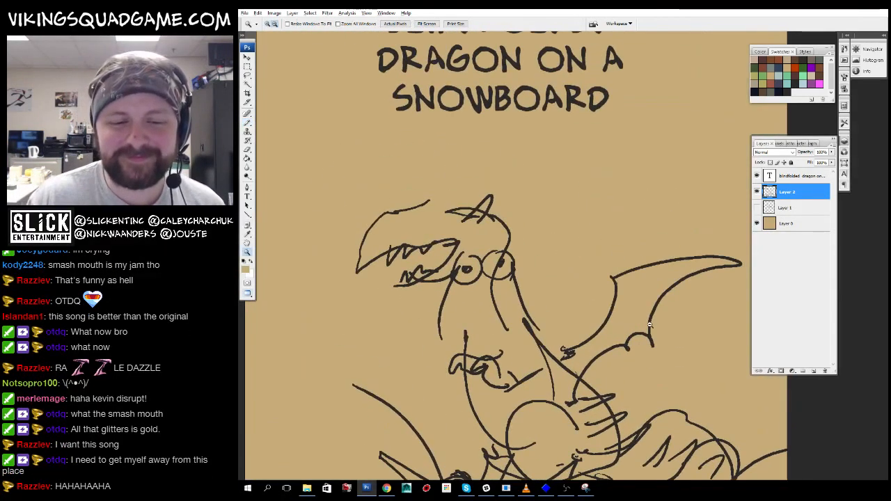
left_click(649, 324, "alt")
key("v")
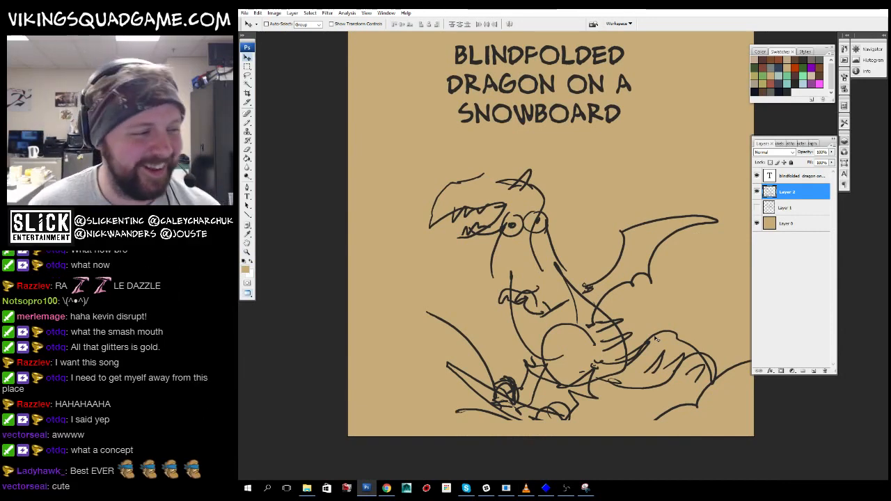
left_click_drag(608, 320, 533, 299)
key("z")
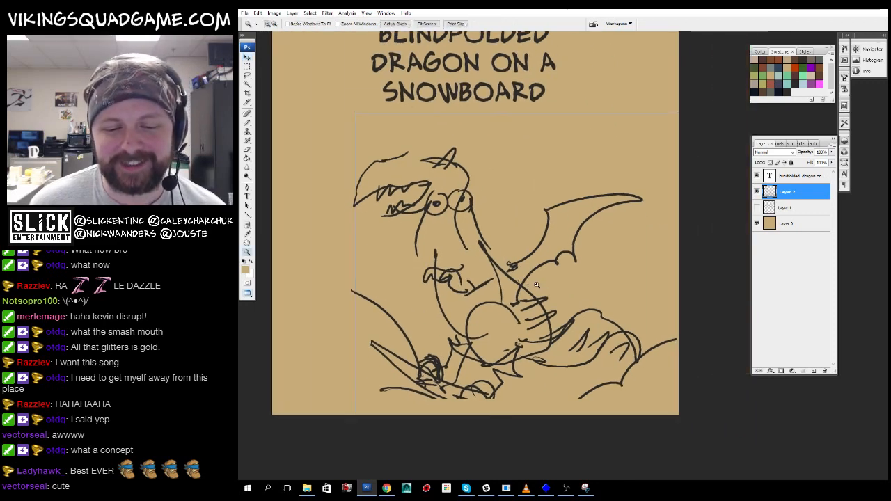
left_click(534, 284)
left_click_drag(507, 233, 566, 282)
key("ctrl+0")
- Minimise the blindfolded dragon document, view the W-OAR-M UP SKETCH! artwork full screen, and return it to a floating window
key("f")
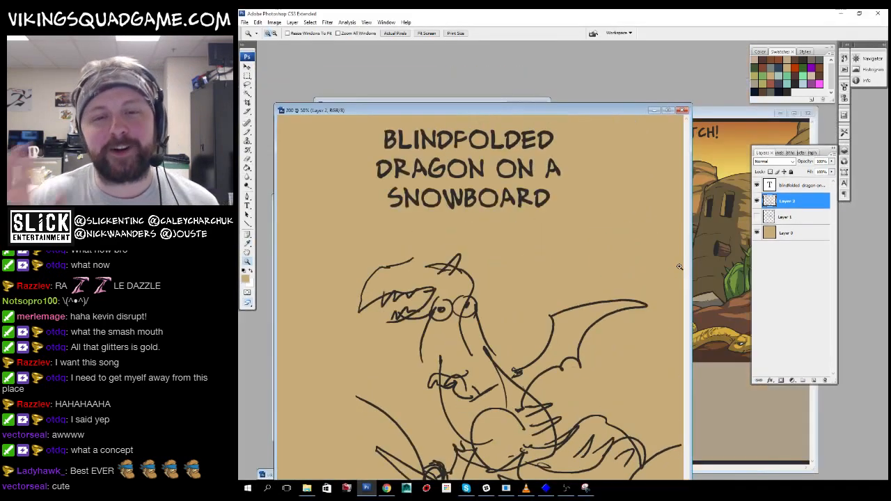
left_click(653, 110)
key("ctrl+0")
key("f")
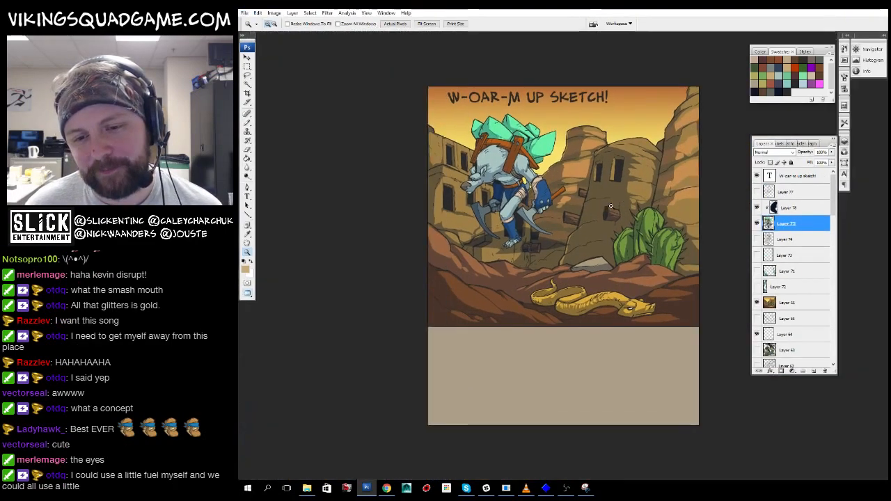
left_click(610, 206)
key("f")
key("f")
left_click_drag(574, 114, 587, 111)
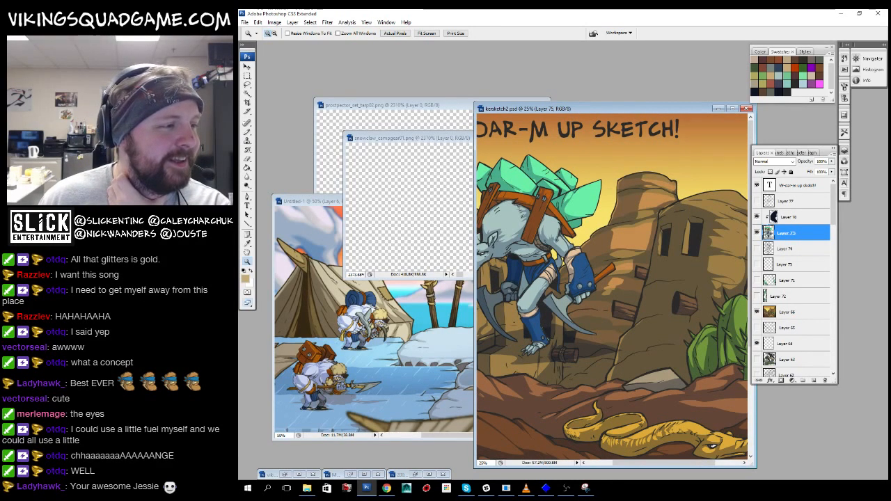
- View the W-OAR-M UP SKETCH! artwork full screen again at a smaller scale, then restore its floating window
key("alt+Tab")
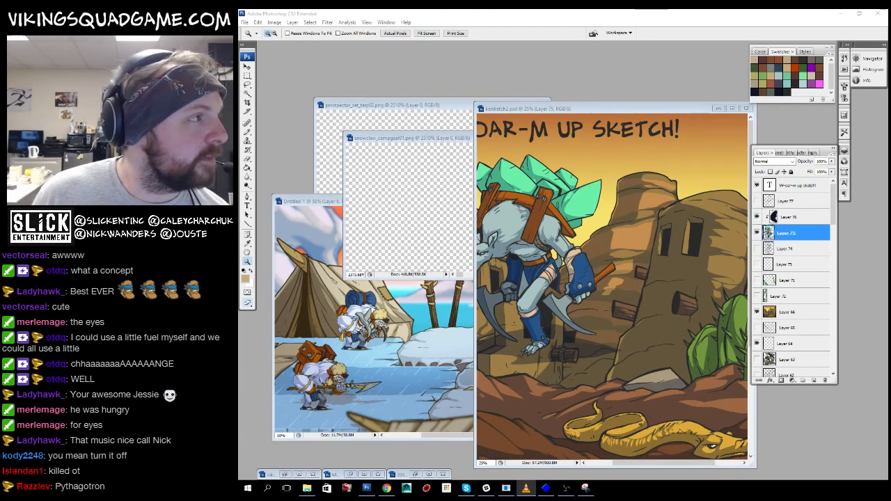
left_click(506, 131)
key("f")
key("f")
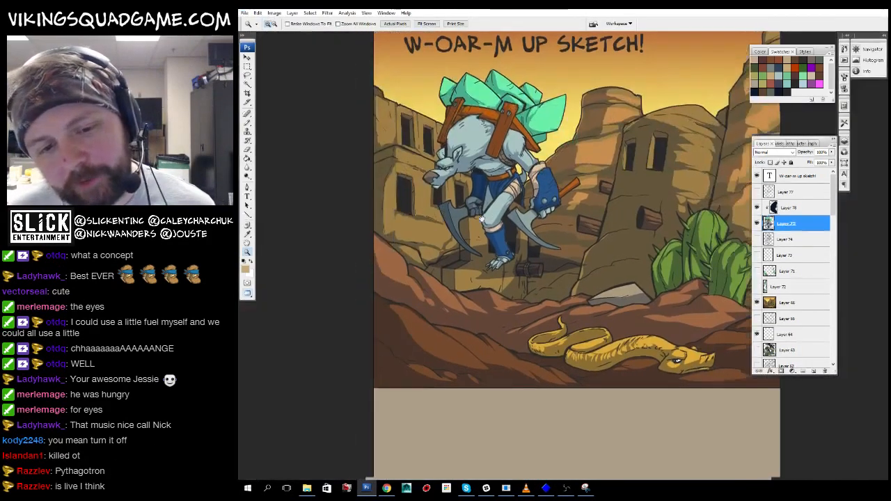
left_click_drag(506, 264, 571, 257)
left_click(563, 244, "alt")
left_click_drag(563, 224, 505, 278)
key("f")
key("f")
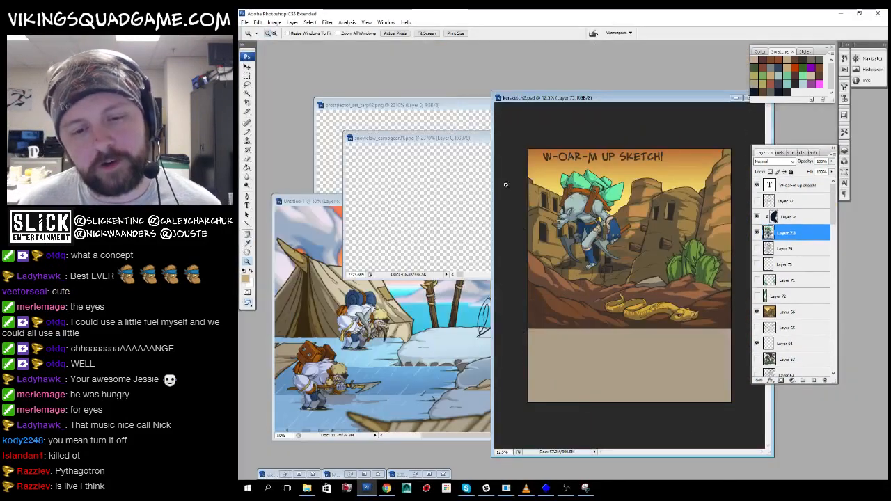
- Bring up the Untitled-1 snowy camp scene, reposition its window and view the scene full screen
key("ctrl+Tab")
left_click_drag(427, 201, 503, 169)
key("f")
key("f")
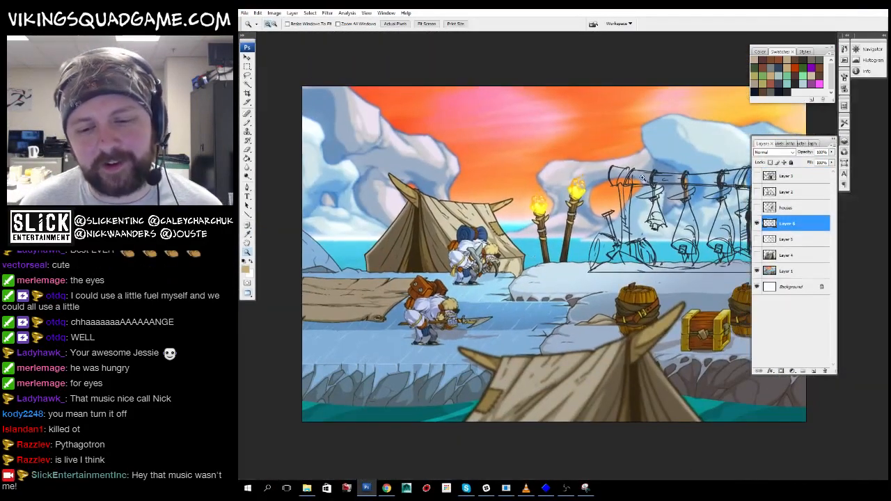
left_click_drag(544, 188, 685, 286)
left_click(642, 254, "alt")
left_click(641, 254, "alt")
left_click(641, 254, "alt")
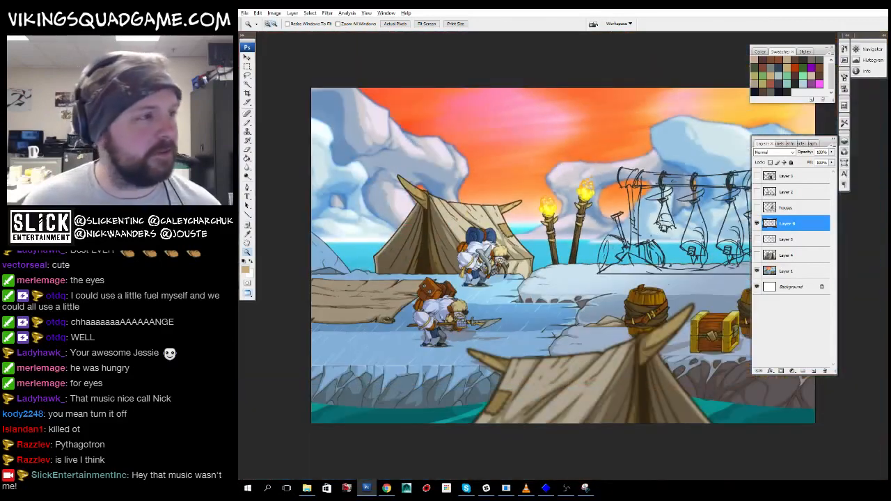
key("alt+Tab")
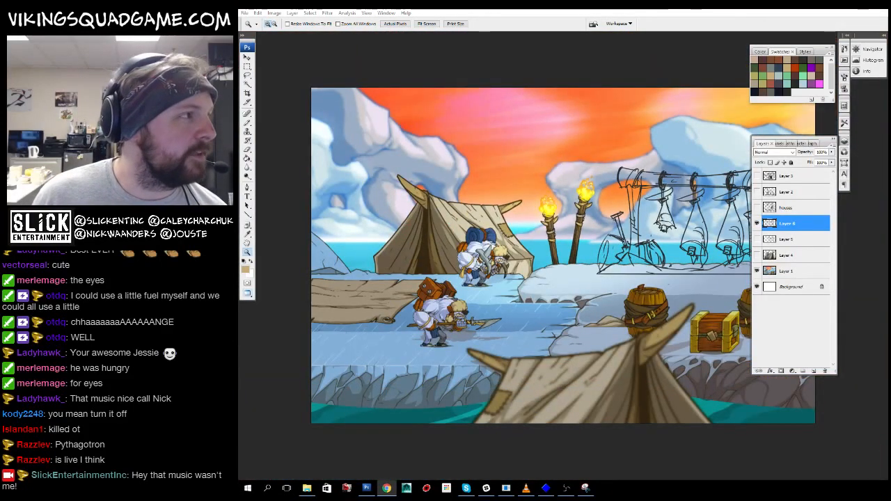
key("alt+Tab")
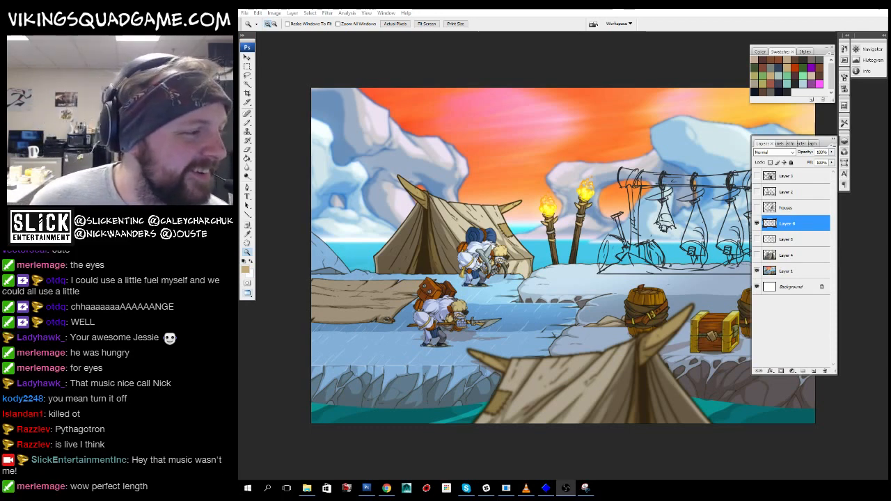
key("alt+Tab")
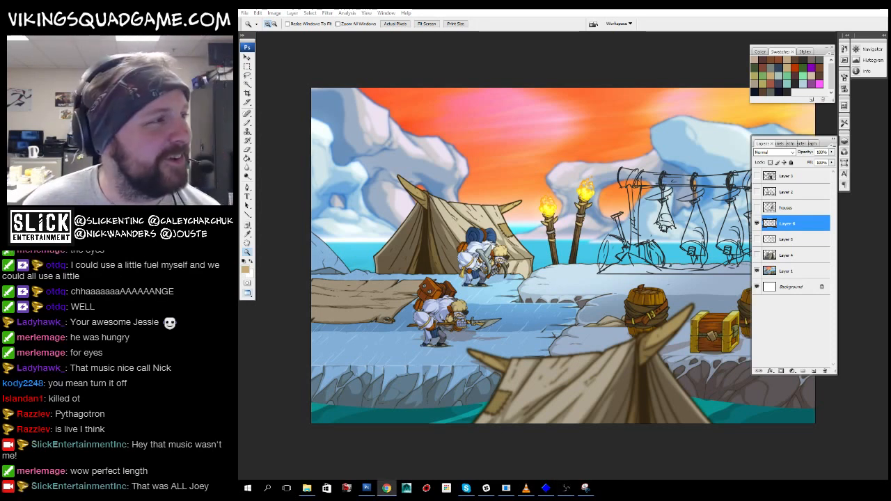
key("alt+Tab")
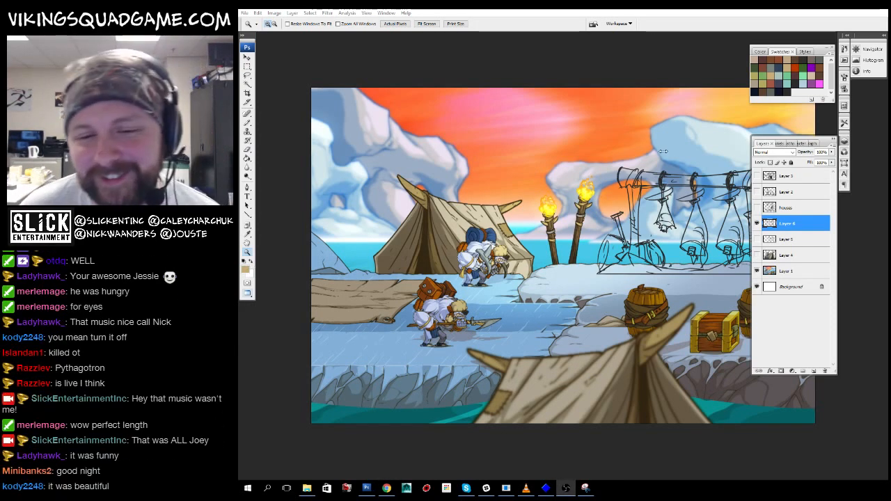
- Return both artworks to floating windows, bring the Untitled-1 camp scene to the front and place it beside the W-OAR-M UP artwork
key("f")
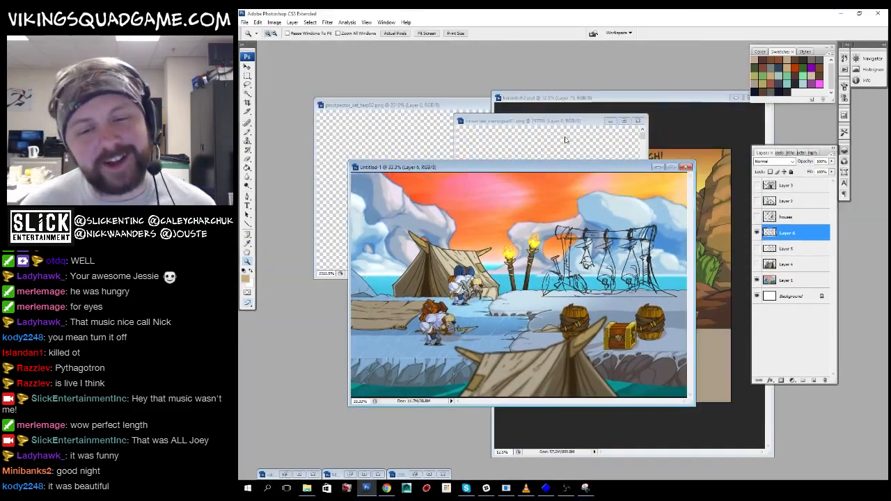
key("ctrl+Tab")
key("f")
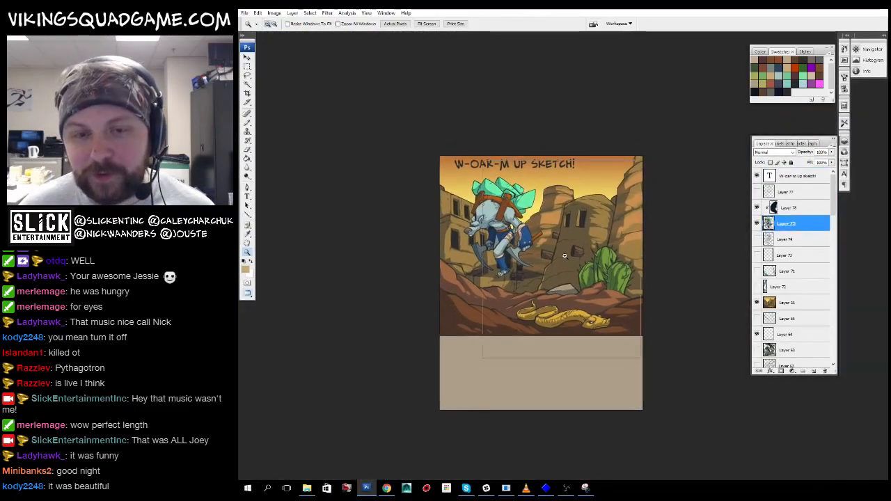
key("f")
key("f")
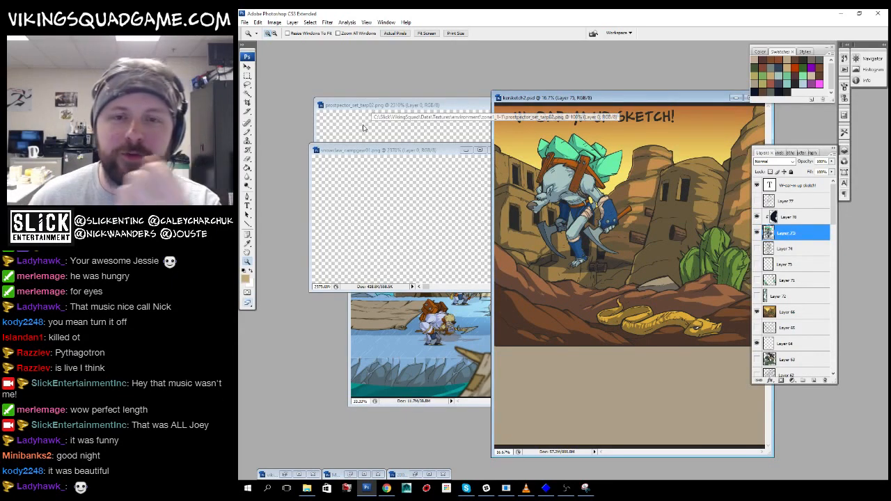
left_click(413, 403)
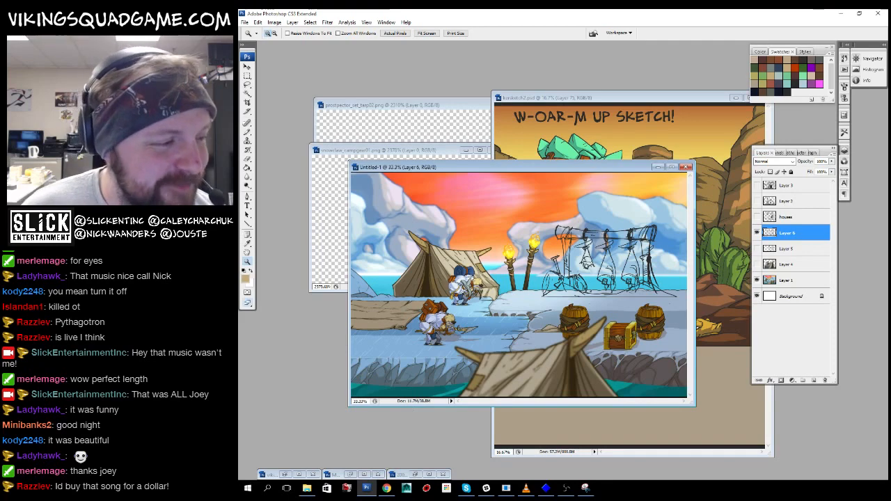
left_click_drag(570, 168, 459, 150)
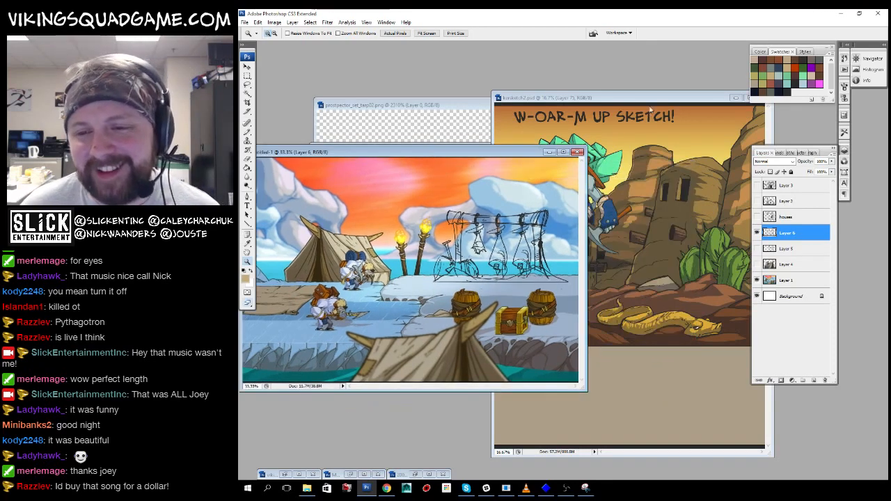
- Bring the W-OAR-M UP SKETCH! artwork forward and view it full screen, enlarged and then at 16.7% zoom
left_click_drag(613, 101, 586, 101)
key("f")
left_click(558, 256)
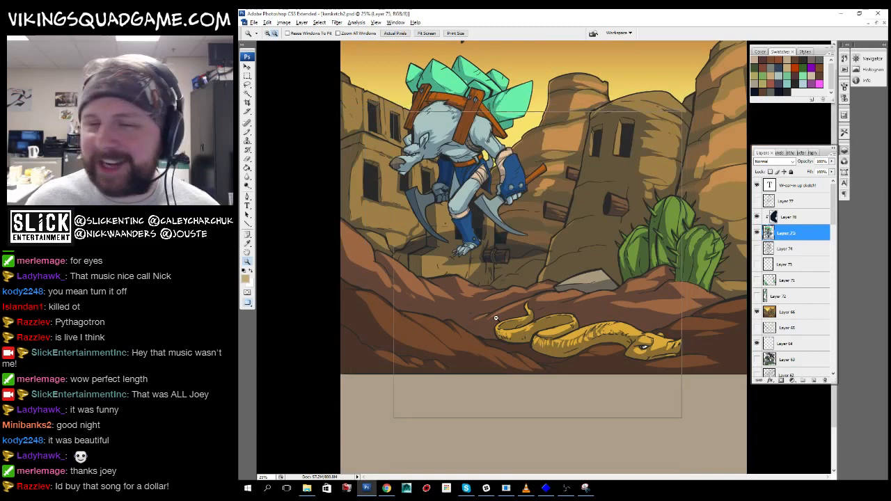
left_click(495, 318, "alt")
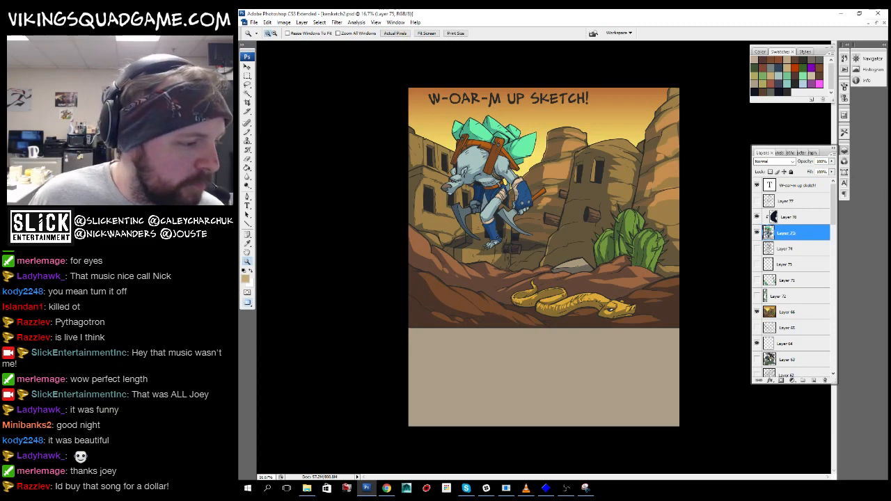
key("alt+Tab")
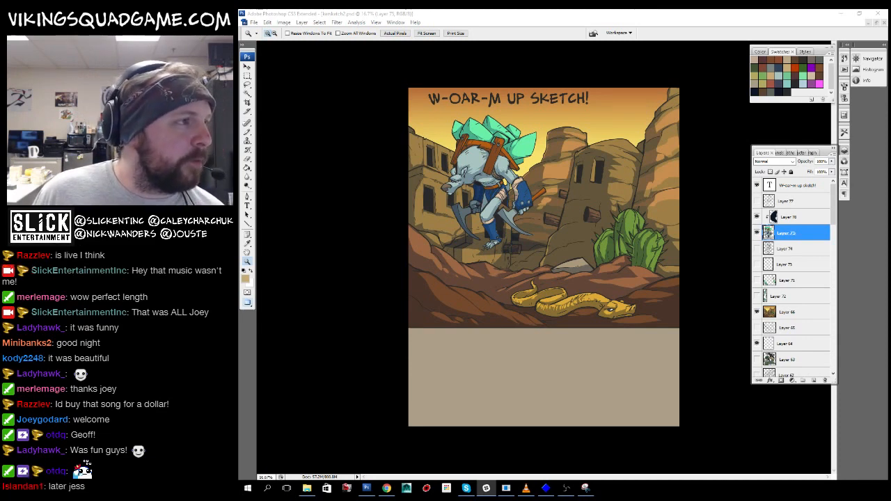
key("alt+Tab")
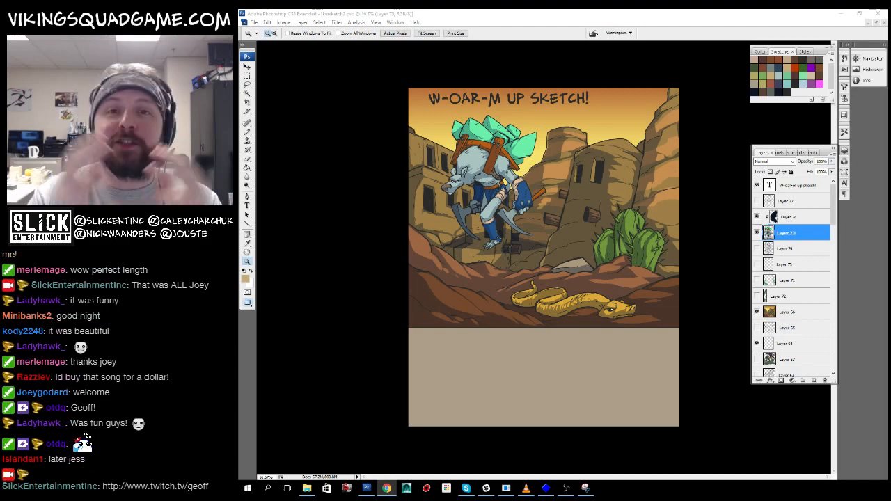
key("alt+Tab")
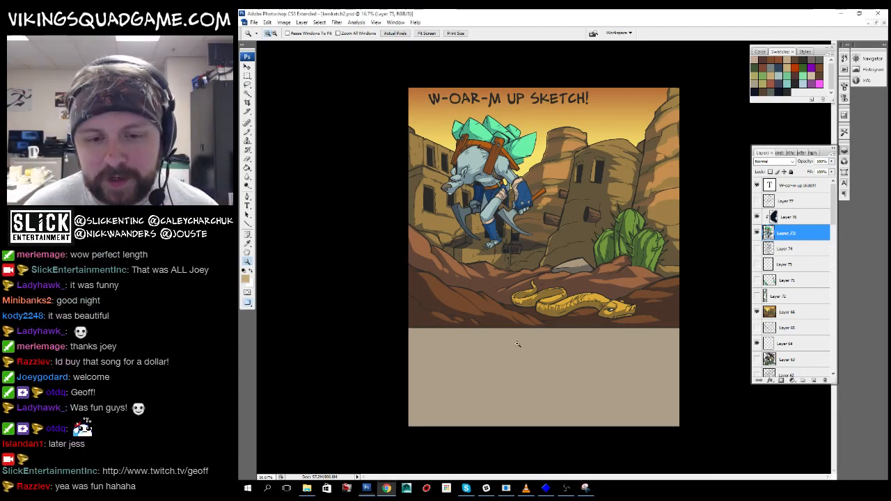
- Return the W-OAR-M UP SKETCH! artwork to a floating window, reposition the Untitled-1 camp scene and view that scene full screen
key("f")
key("f")
key("f")
left_click_drag(439, 156, 666, 168)
key("f")
key("f")
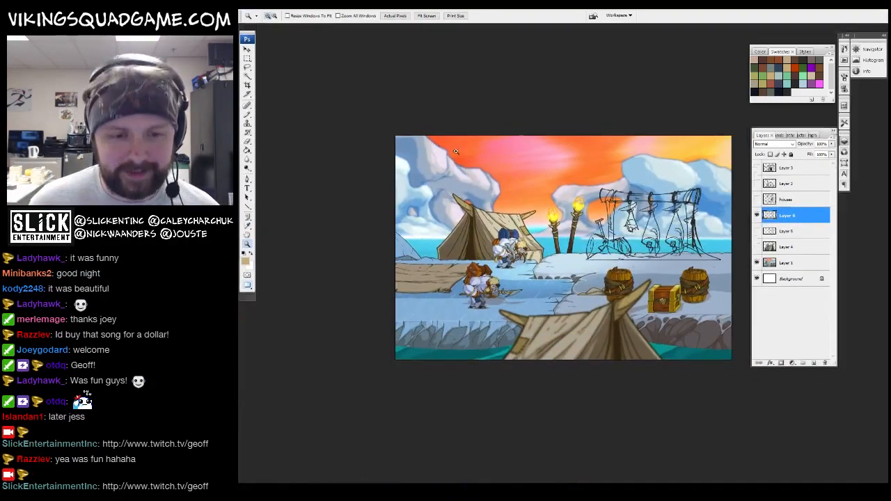
- Restore the camp scene's floating window, move the snowclaw_campgear01.png window lower and cycle it through the screen modes back to floating
key("f")
left_click_drag(414, 148, 395, 210)
key("f")
key("f")
key("f")
key("f")
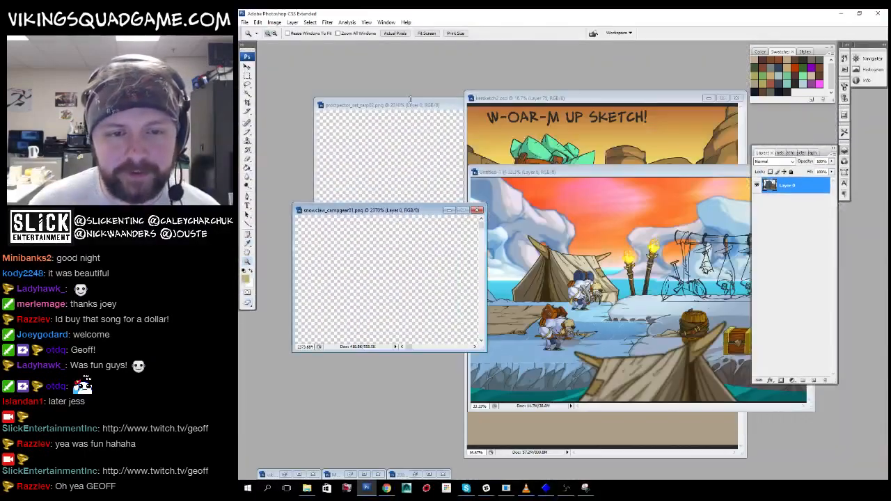
- Bring the W-OAR-M UP SKETCH! artwork to the front and place its window beside the camp scene
left_click(504, 101)
left_click_drag(504, 101, 356, 75)
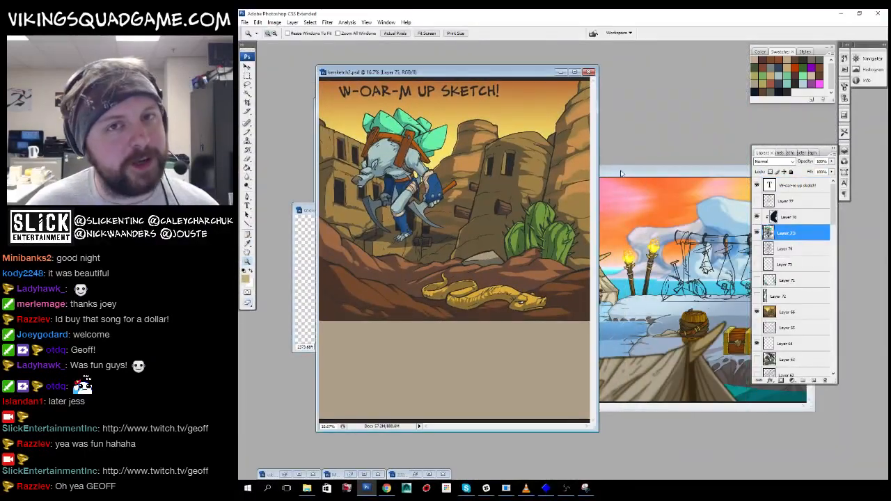